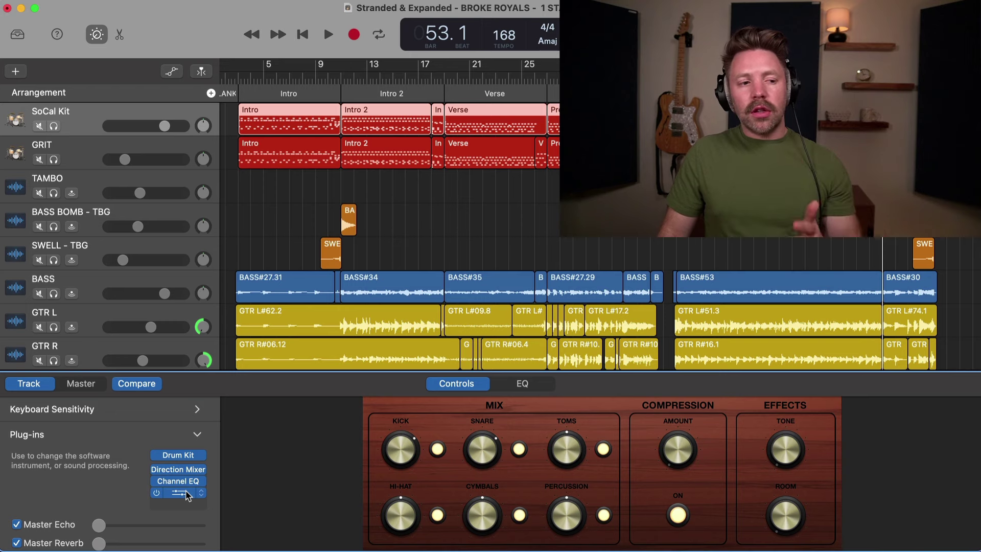
Open the Compressor on the SoCal Kit track and remove it from the plug-in chain
click(187, 494)
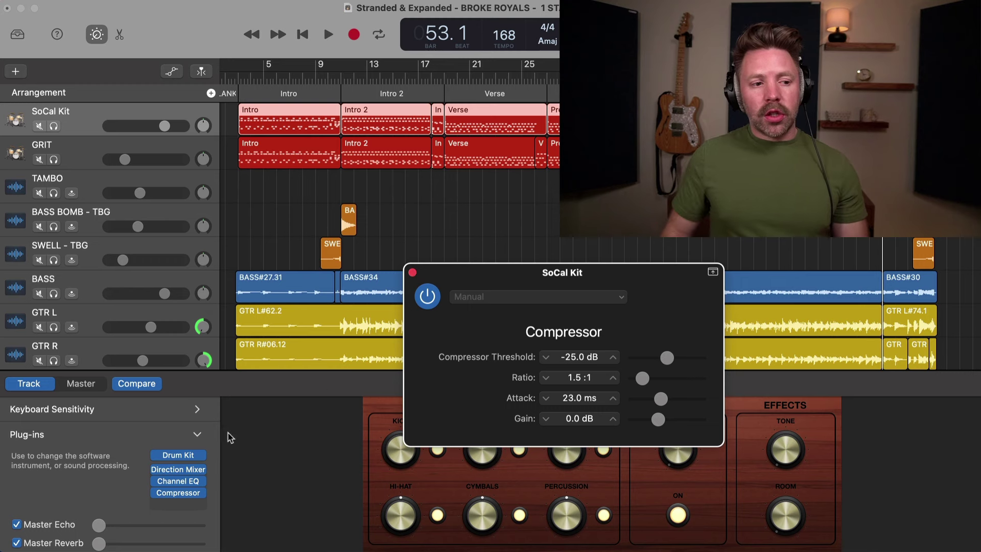
click(203, 494)
click(195, 289)
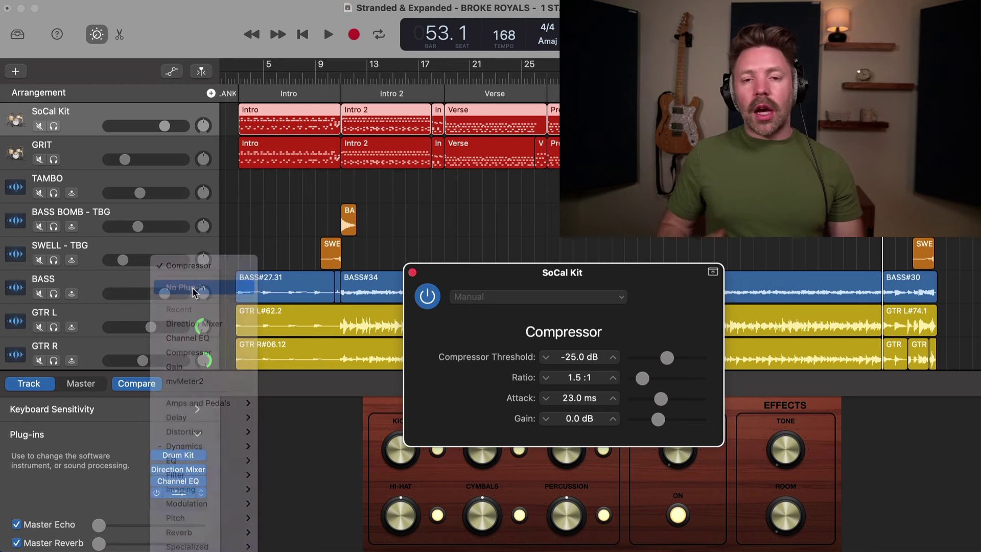
Compare the plug-ins on the GRIT and SoCal Kit tracks and inspect SoCal Kit's Channel EQ
click(87, 152)
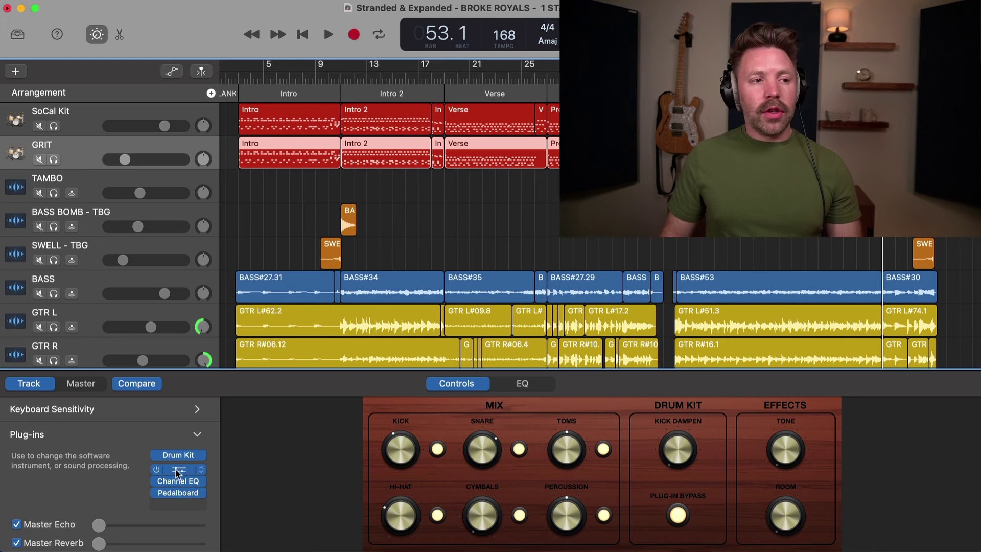
click(72, 134)
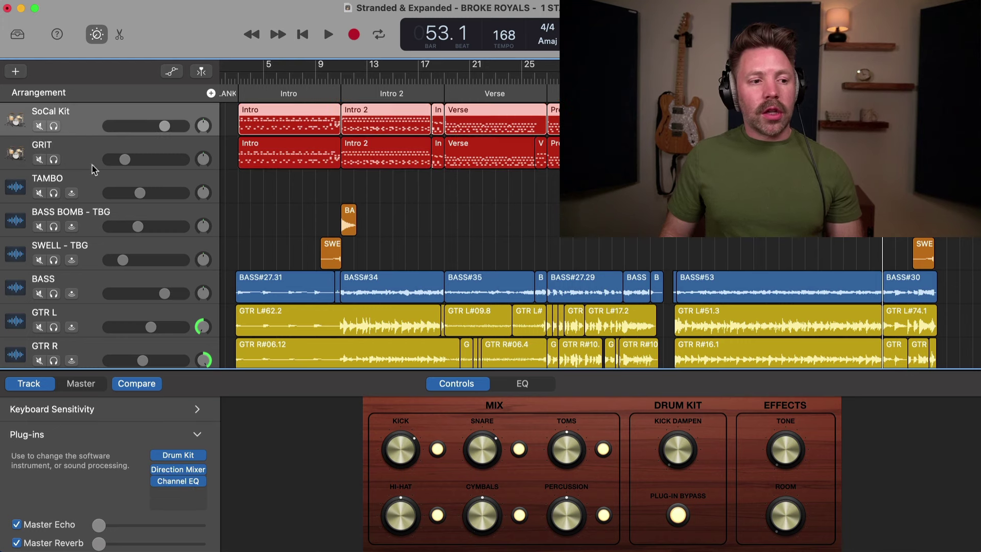
click(193, 481)
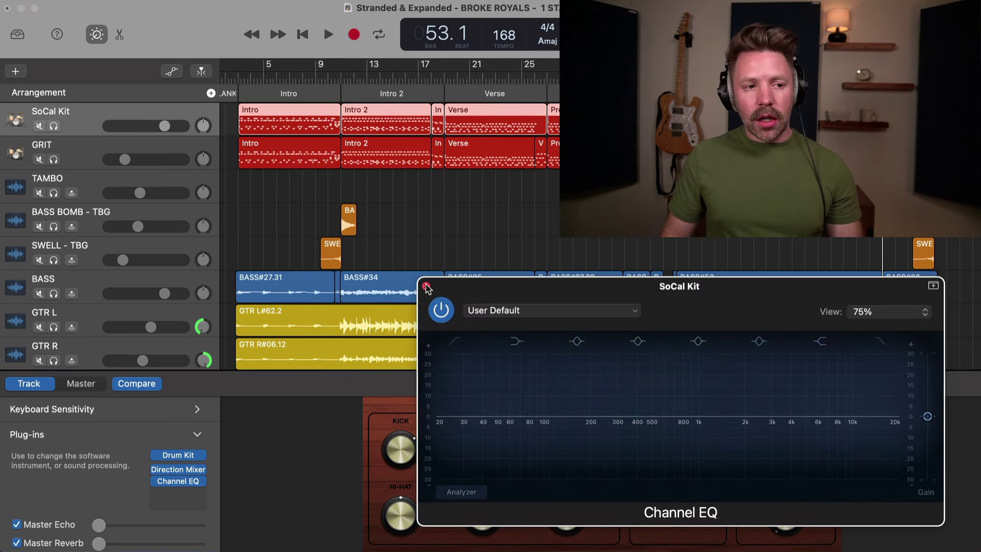
click(427, 286)
Inspect the GRIT track's Channel EQ curve and move the playhead to bar 10
click(93, 152)
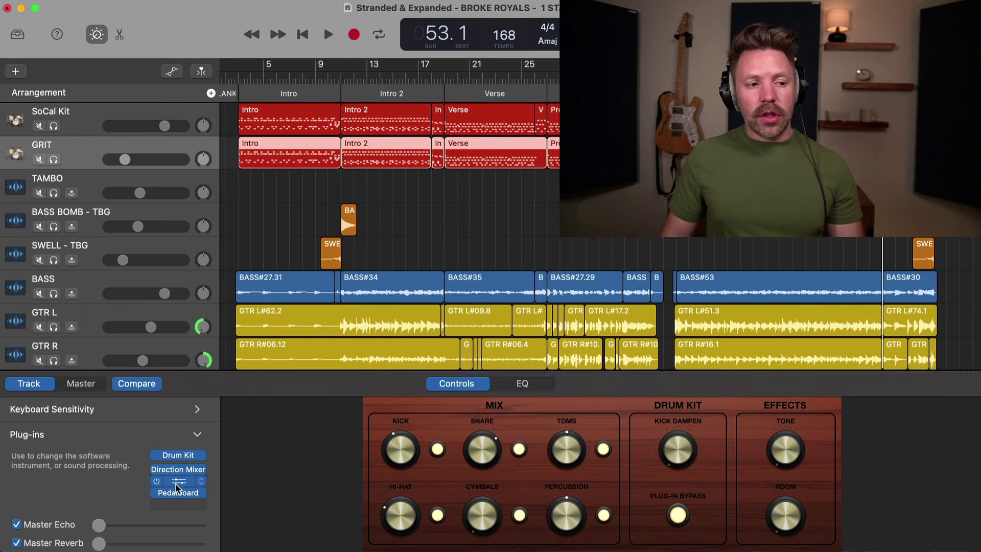
click(176, 483)
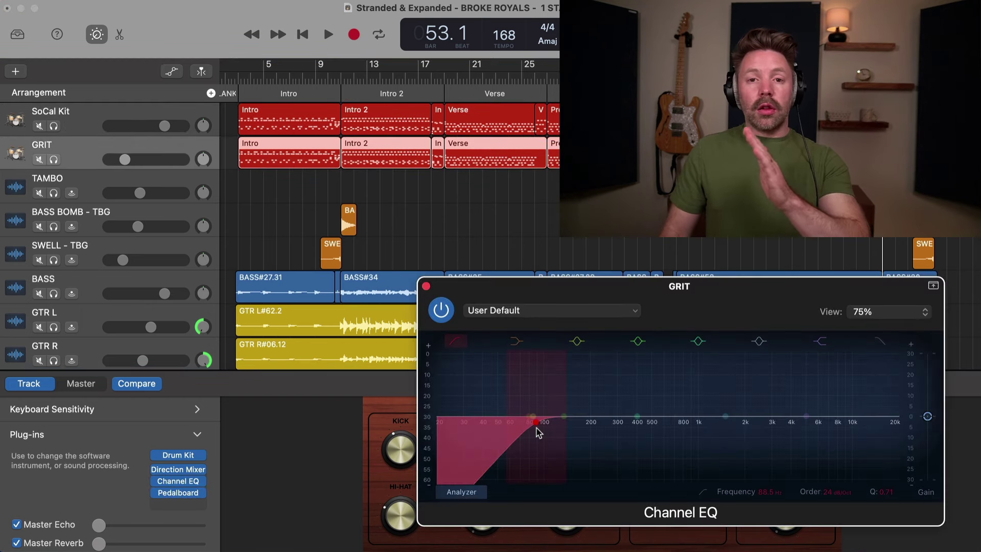
click(326, 77)
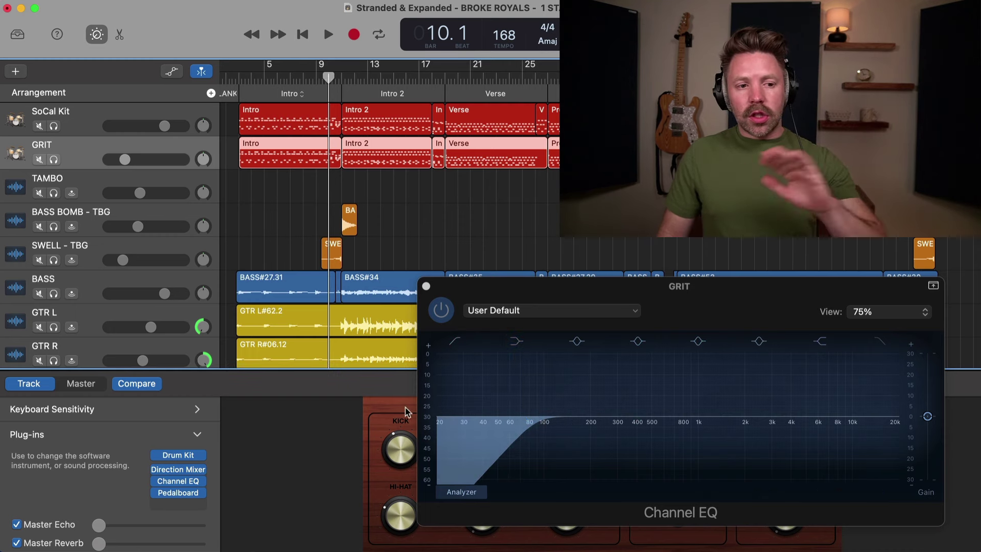
click(426, 287)
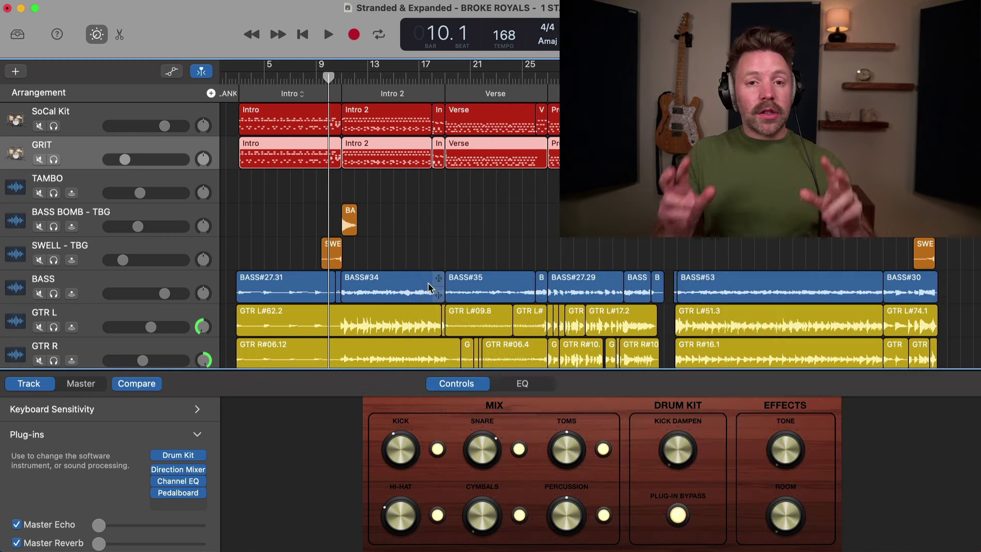
Open the Bass Amp plug-in on the BASS track to inspect its settings
scroll(220, 250, down, 3)
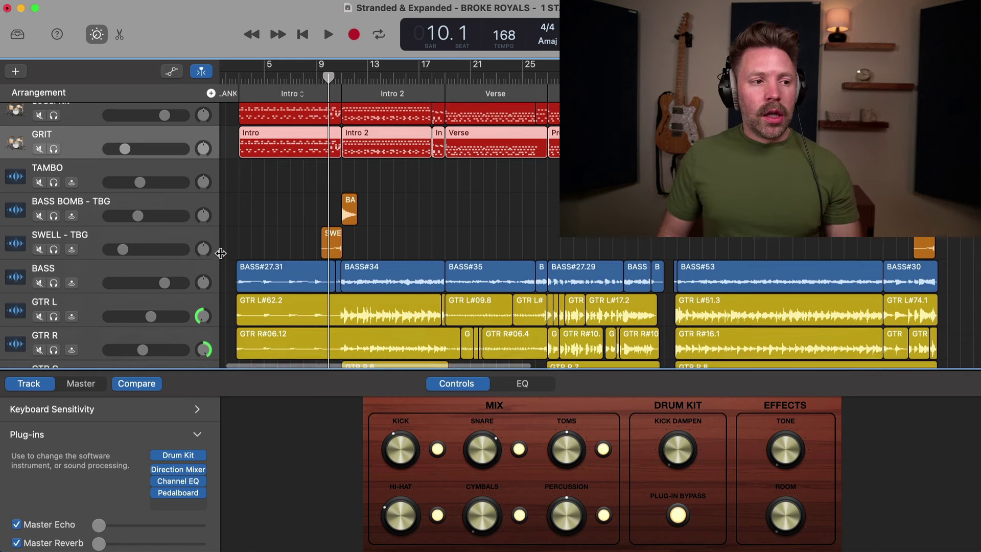
click(109, 220)
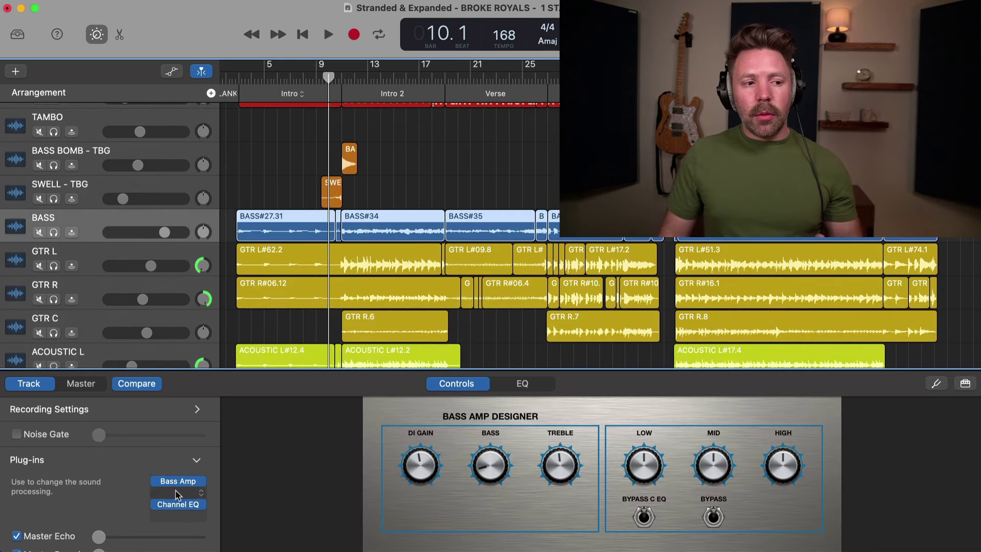
click(179, 482)
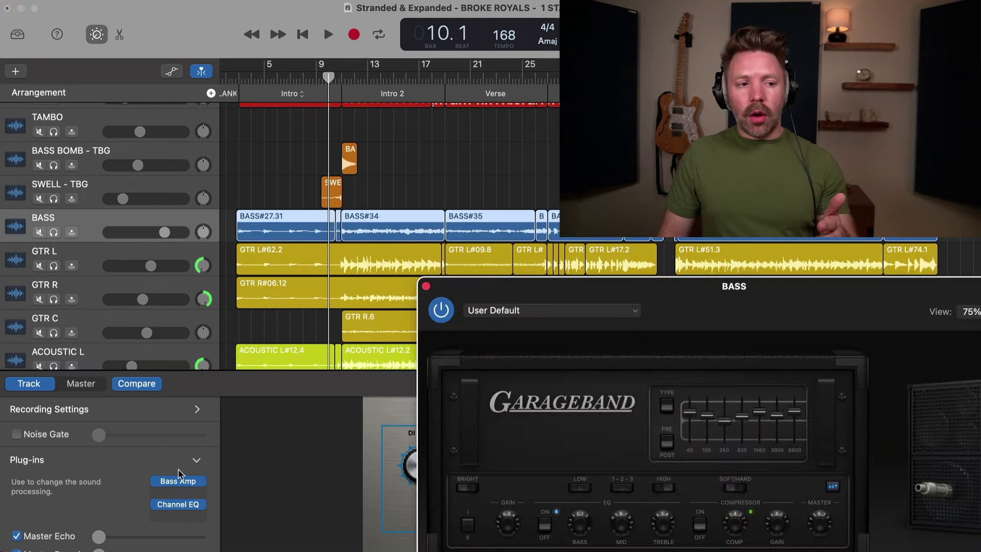
Inspect the Amp Designer and Channel EQ plug-ins on the GTR L track
click(82, 259)
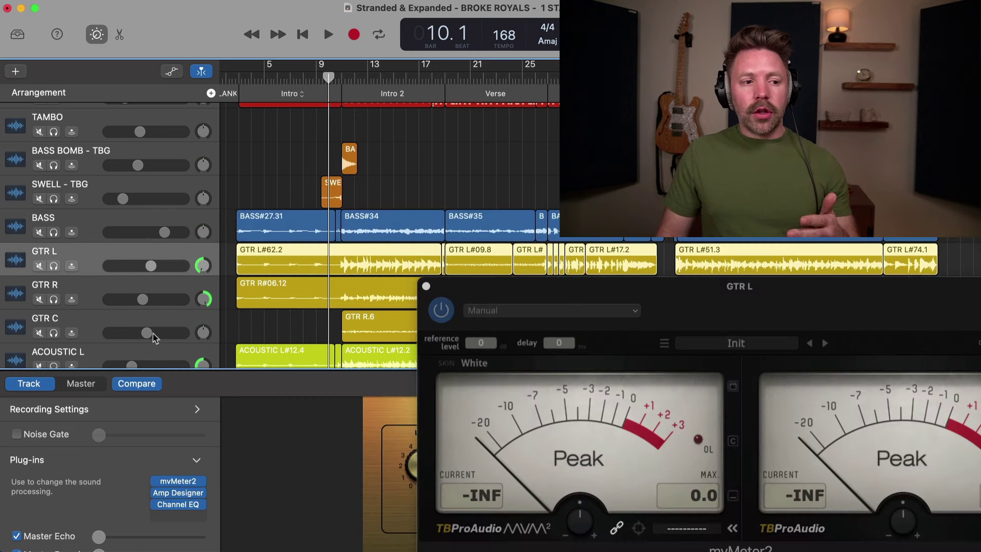
click(181, 491)
drag(556, 282, 436, 213)
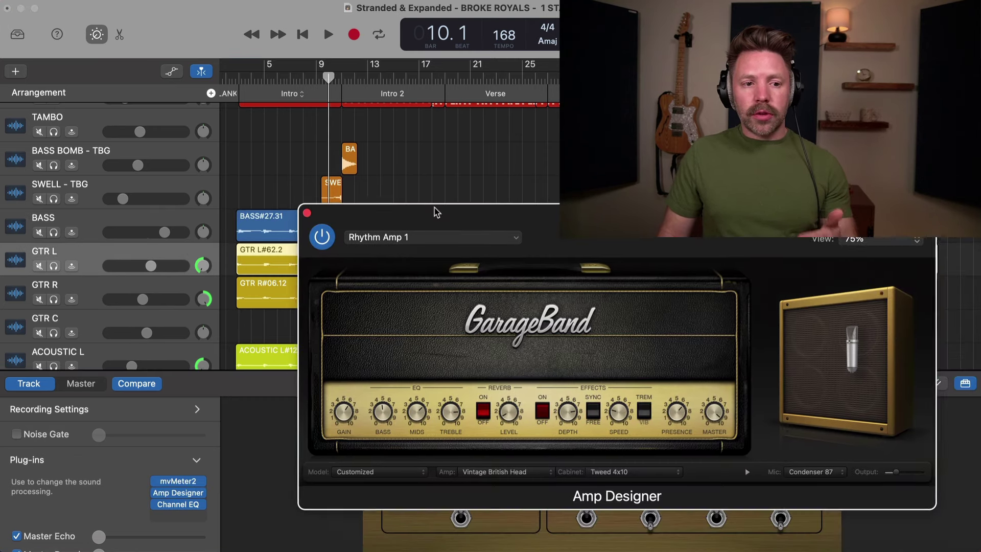
click(180, 505)
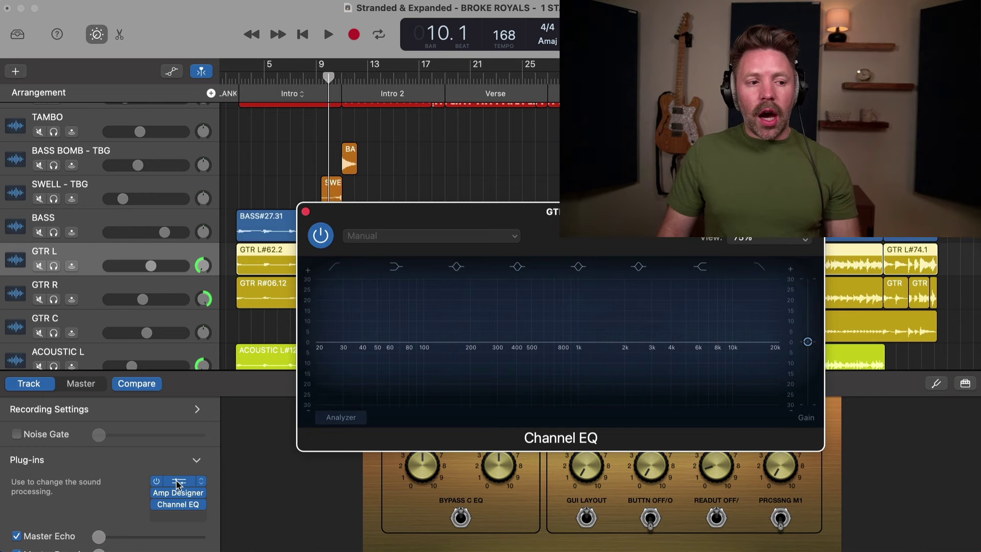
Open mvMeter2 on the GTR L track and remove it from the plug-in chain
click(178, 483)
click(203, 482)
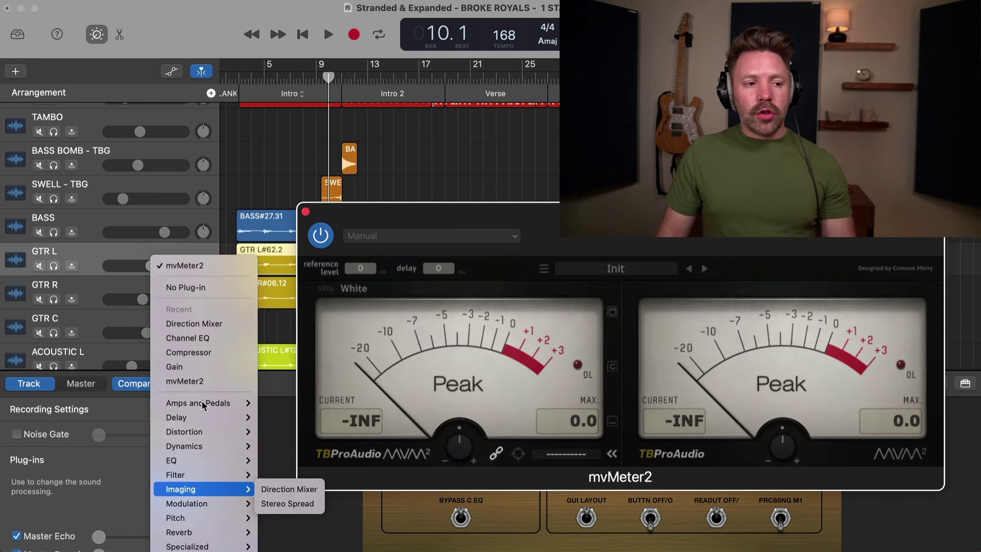
click(193, 290)
Check which plug-ins are loaded on the GTR R and GTR C tracks
click(97, 290)
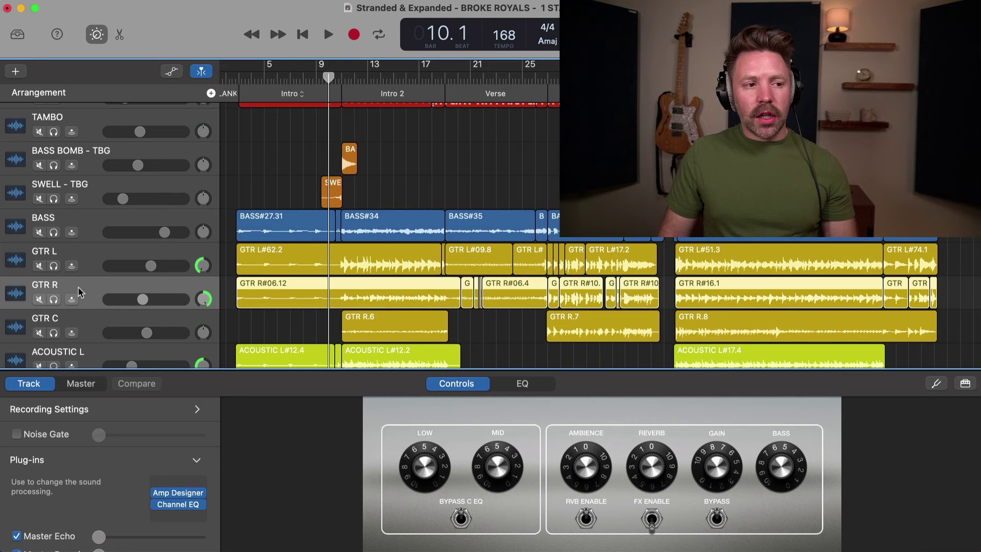
click(86, 225)
click(97, 330)
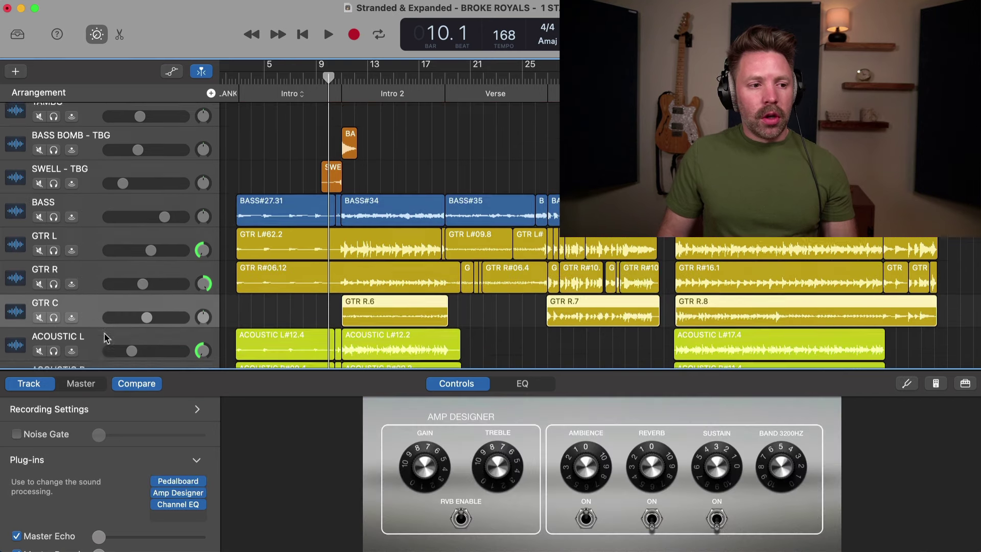
Remove the mvMeter2 plug-in from the ACOUSTIC L track
scroll(102, 332, down, 2)
click(103, 328)
scroll(117, 328, down, 2)
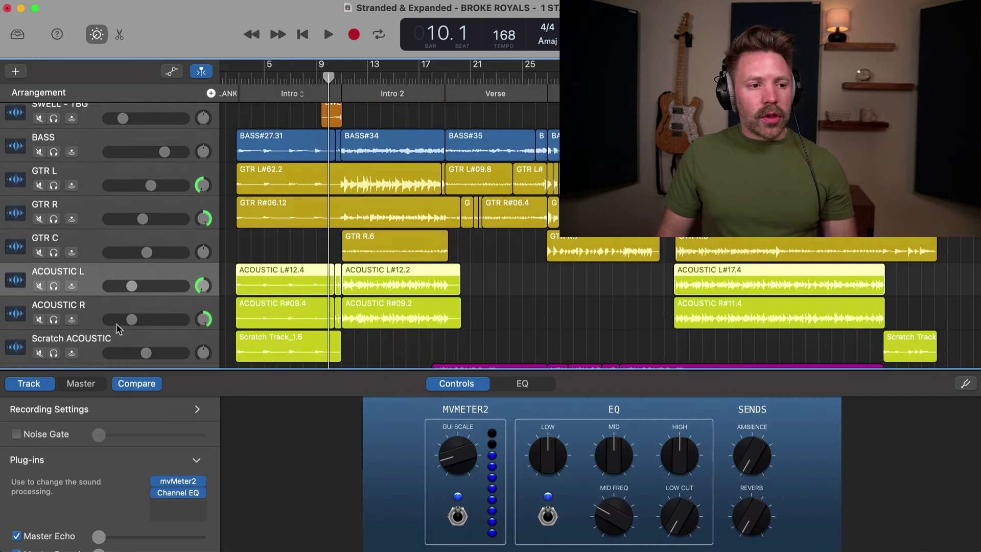
click(203, 492)
click(189, 367)
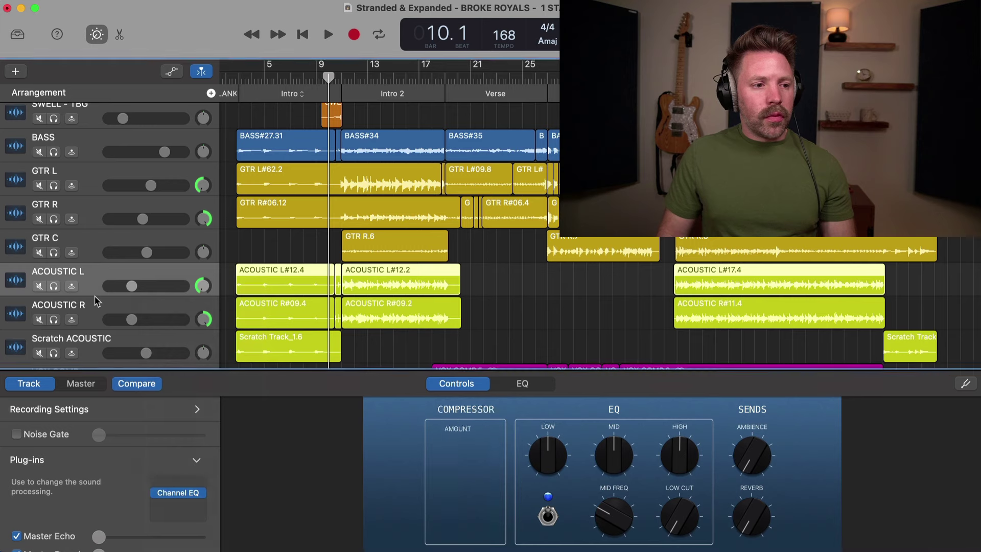
Check the plug-ins on the ACOUSTIC R track and on the VOX tracks down to VOX FAR R
click(98, 305)
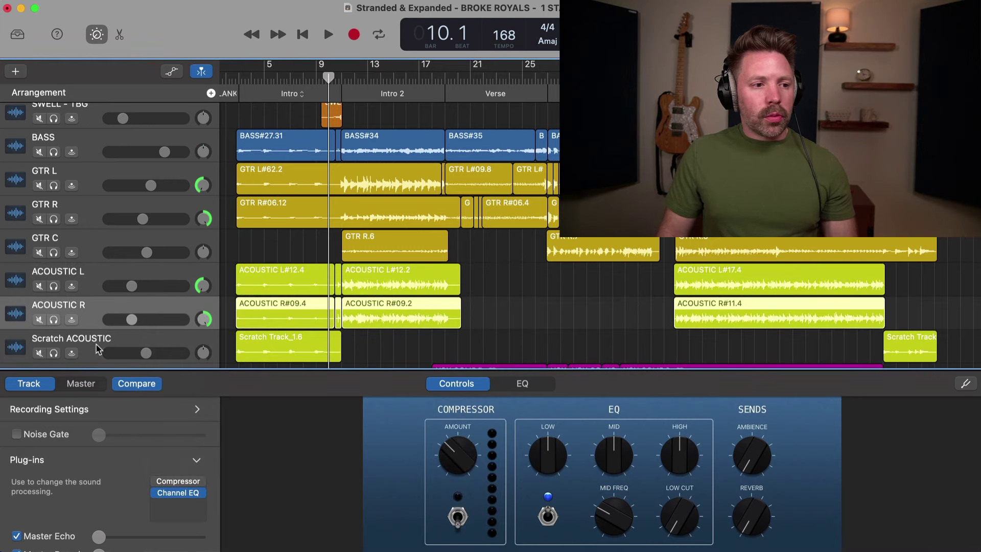
scroll(97, 349, down, 3)
scroll(97, 312, down, 2)
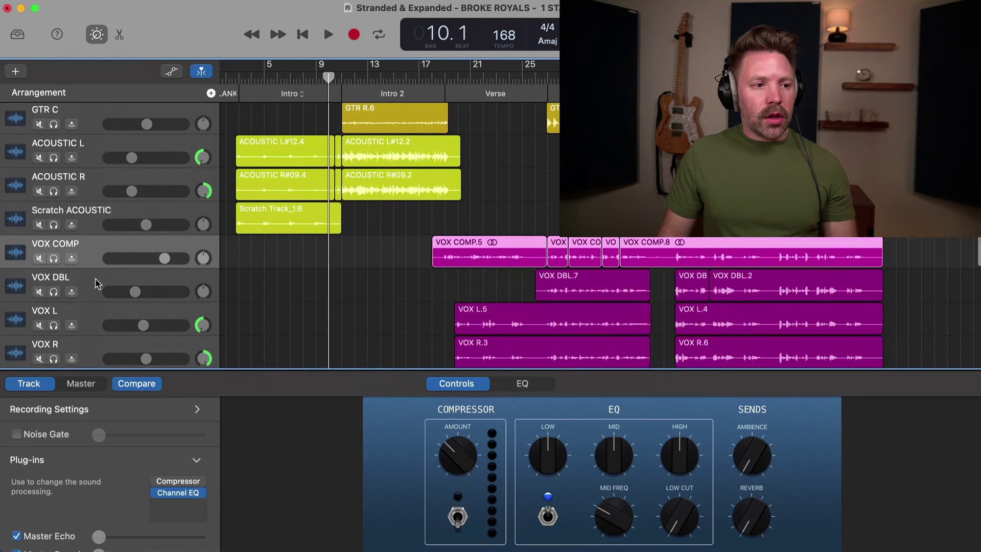
click(95, 279)
scroll(96, 280, down, 2)
click(95, 267)
scroll(96, 271, down, 2)
click(96, 273)
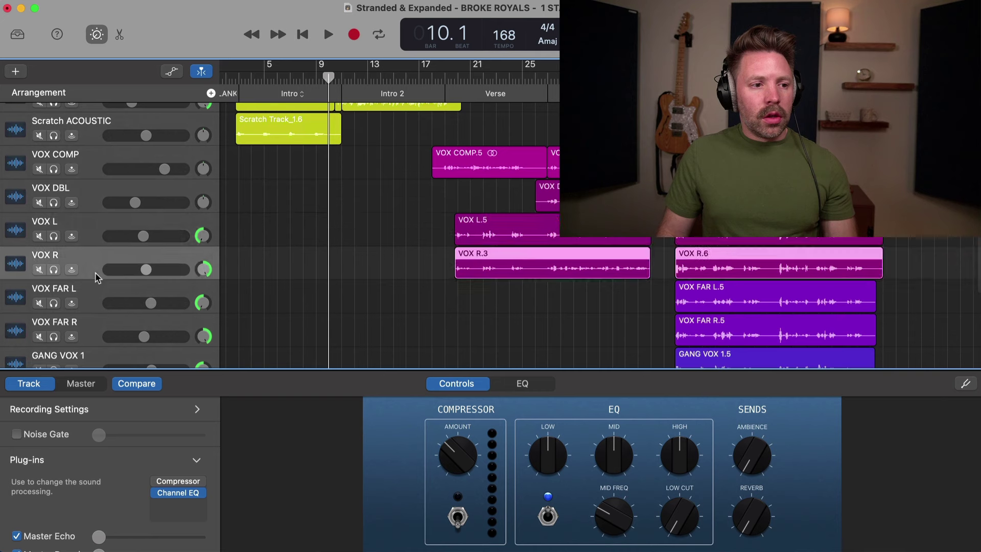
scroll(95, 275, down, 2)
click(95, 274)
click(96, 298)
scroll(97, 297, down, 2)
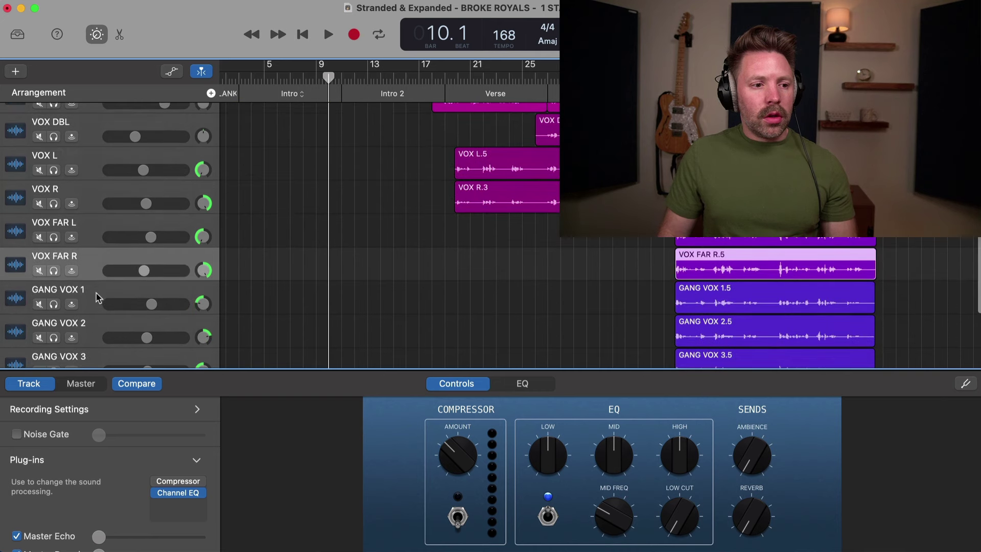
Check the plug-ins on the GANG VOX 1 to 6 tracks and inspect the Channel EQ on GANG VOX 6
click(99, 298)
scroll(98, 302, down, 1)
click(98, 302)
scroll(99, 302, down, 2)
click(100, 257)
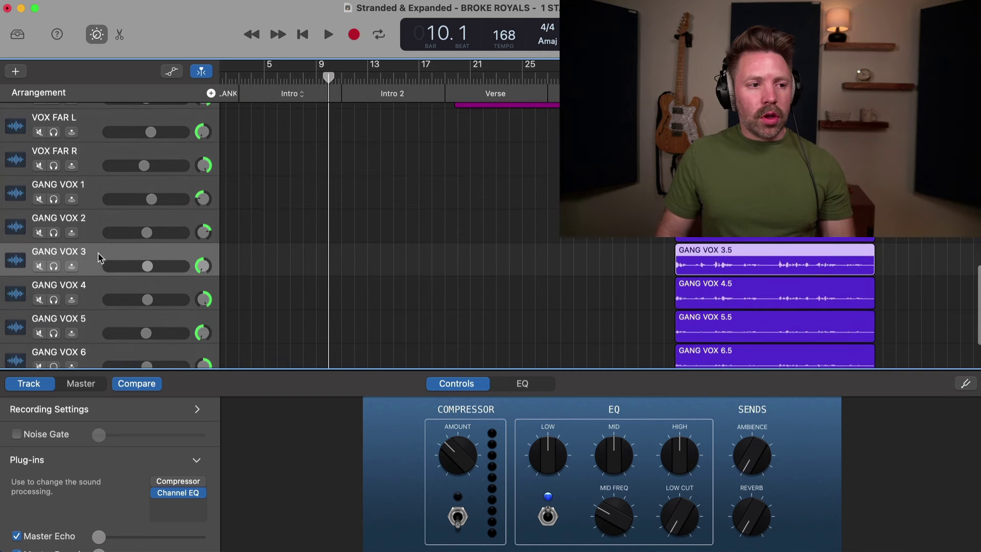
key(Down)
key(Down)
key(Down)
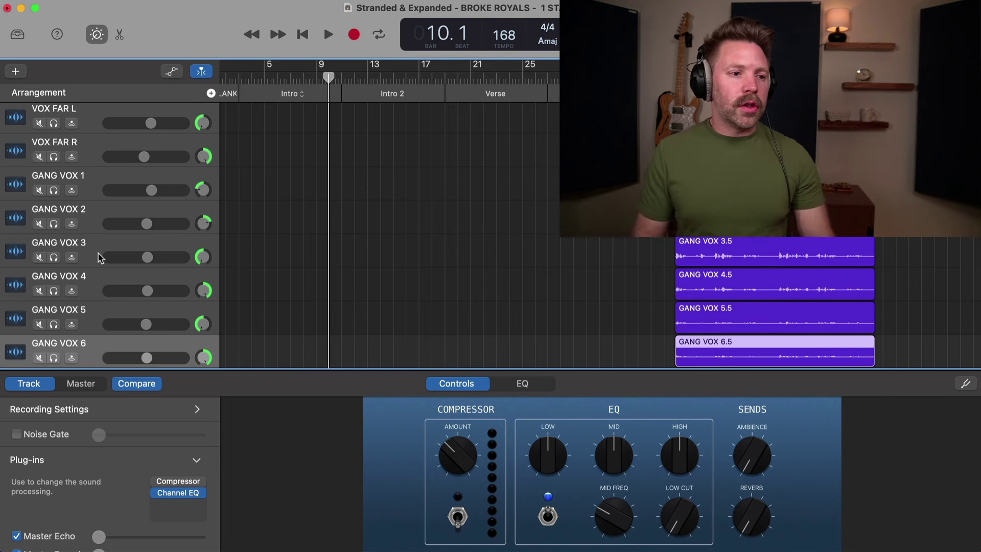
click(179, 492)
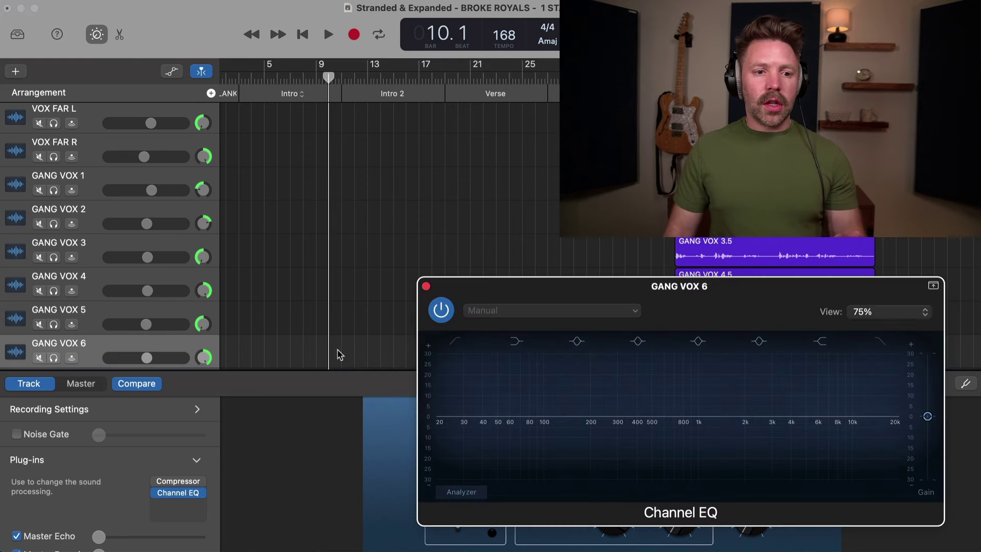
click(425, 285)
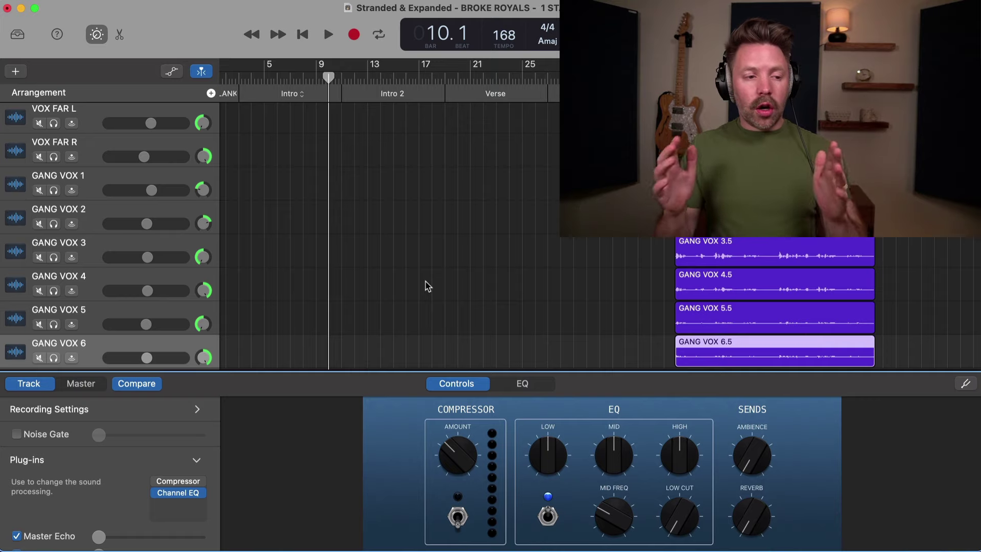
Hide the Smart Controls and show the whole song arrangement from the first track
scroll(428, 286, up, 2)
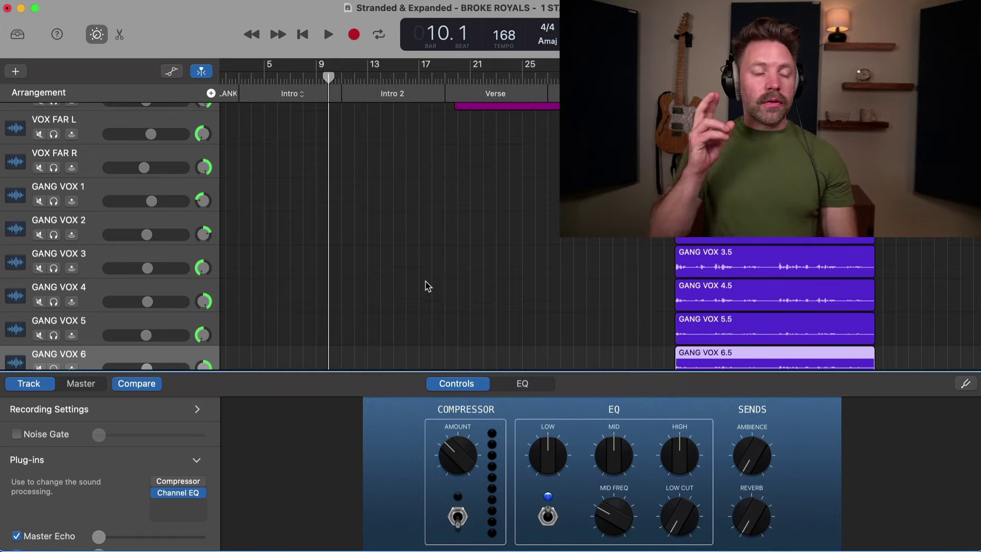
scroll(429, 287, up, 4)
key(b)
scroll(429, 286, up, 8)
scroll(429, 286, down, 5)
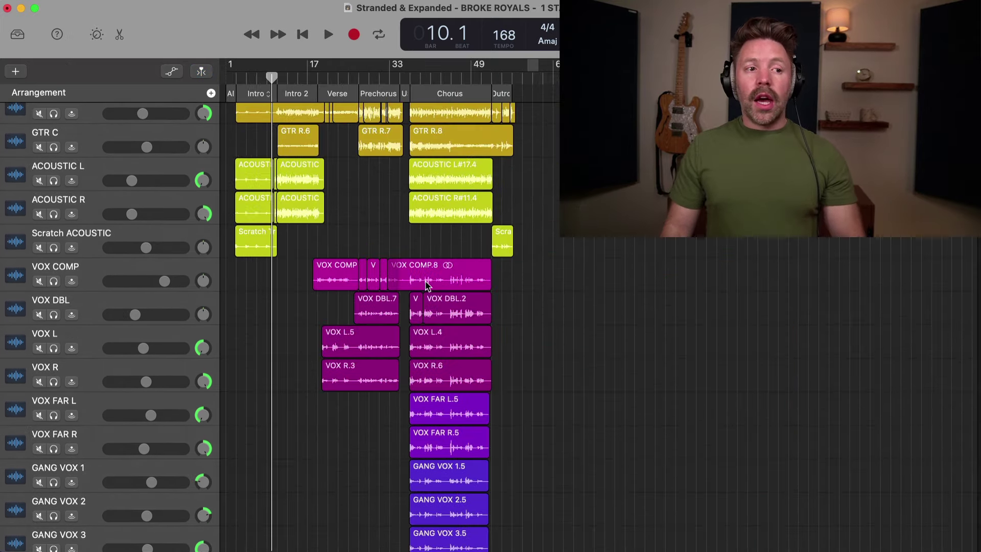
scroll(428, 286, up, 5)
scroll(428, 286, up, 10)
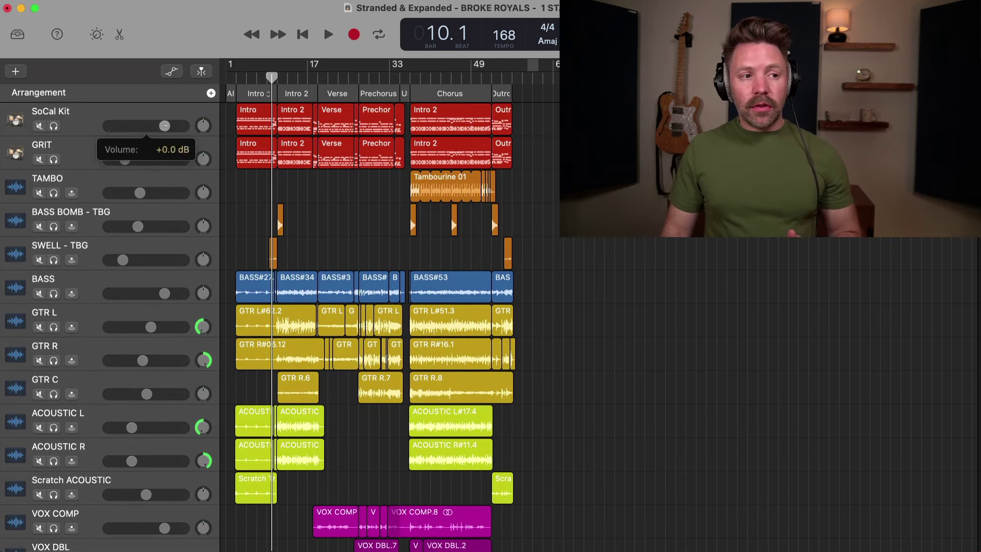
Lower the SoCal Kit, GRIT and TAMBO track volumes to -∞ dB
drag(164, 126, 107, 126)
drag(125, 159, 108, 159)
drag(139, 192, 108, 192)
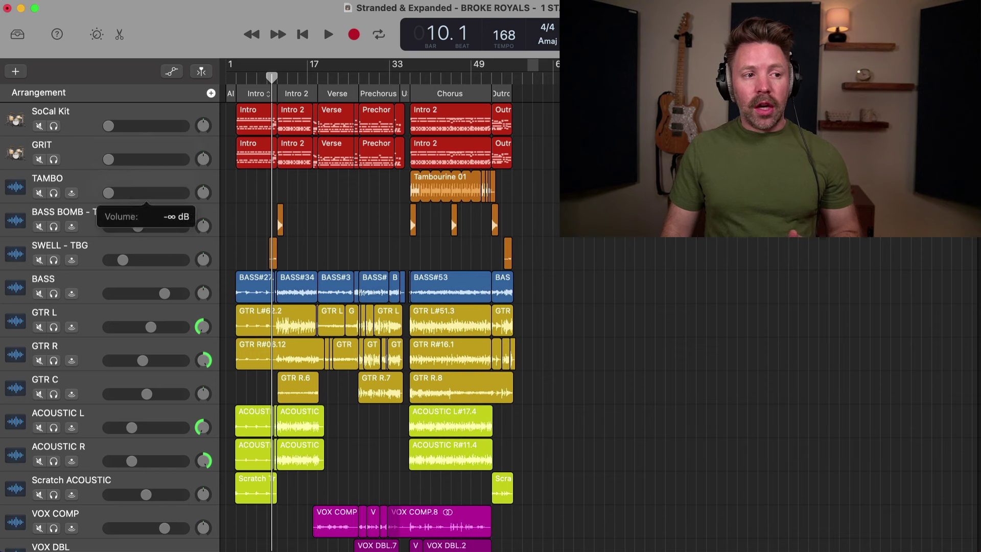
Lower the BASS BOMB - TBG, SWELL - TBG, BASS and GTR L volumes to -∞ dB and centre GTR L's pan
drag(138, 226, 108, 226)
drag(131, 261, 108, 260)
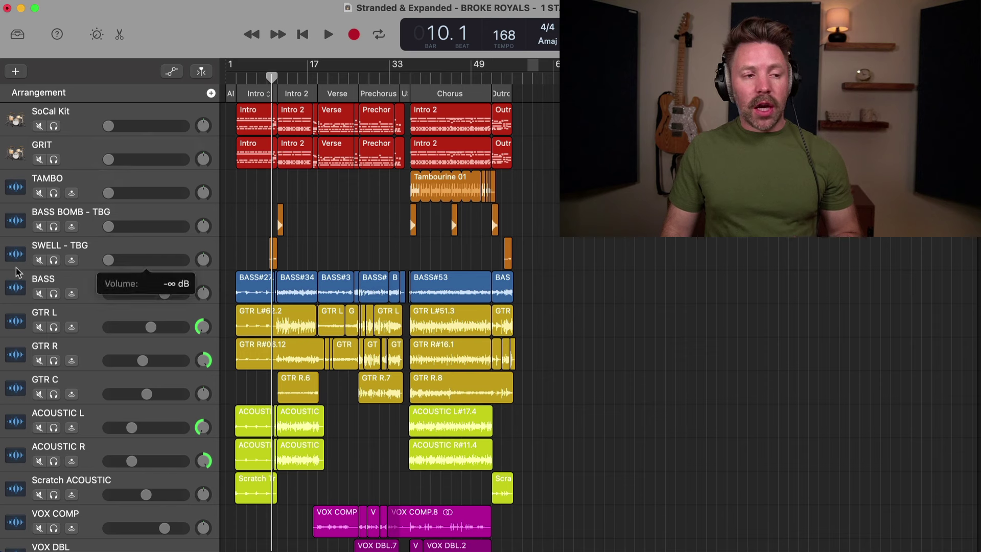
drag(164, 293, 107, 293)
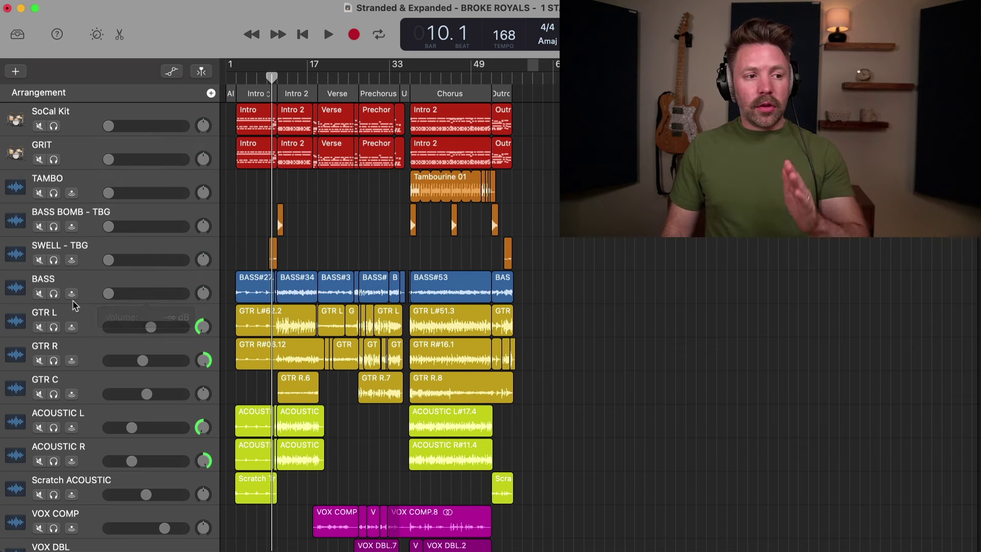
drag(150, 327, 151, 327)
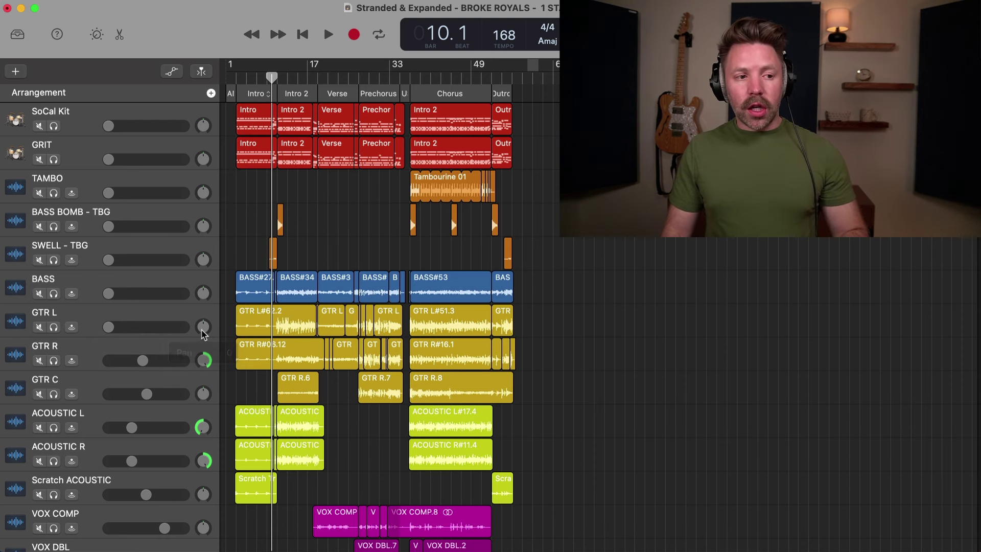
Lower the GTR R, GTR C and three acoustic track volumes to -∞ dB and centre the GTR R, ACOUSTIC L and ACOUSTIC R pans
drag(148, 362, 107, 362)
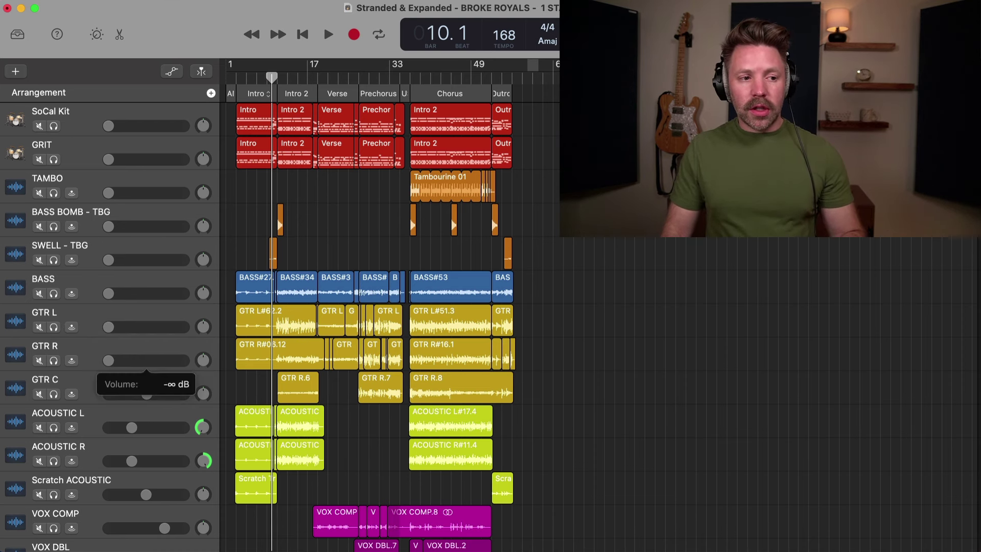
drag(136, 395, 108, 394)
drag(126, 427, 107, 434)
scroll(144, 412, down, 1)
alt+click(203, 427)
alt+click(203, 461)
scroll(112, 434, down, 2)
scroll(97, 429, down, 3)
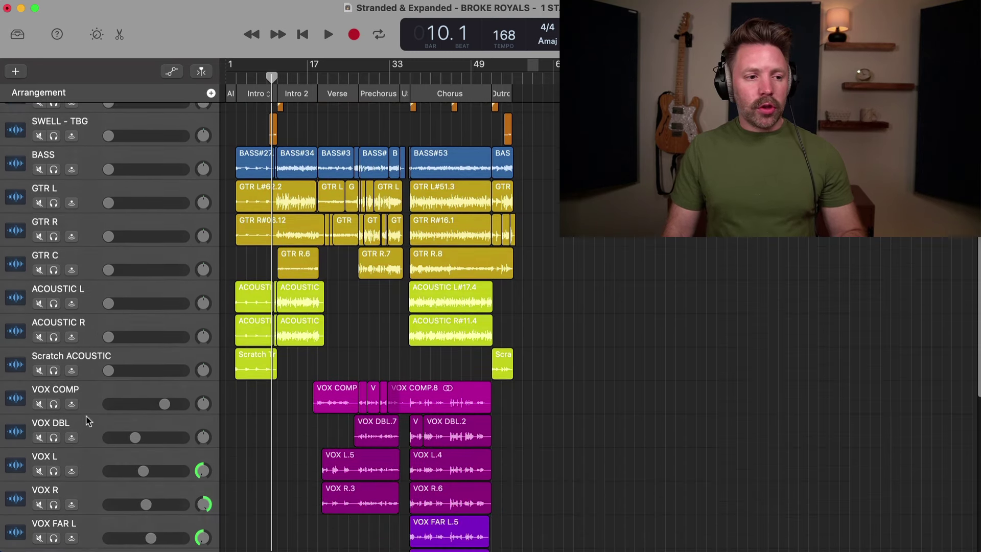
Lower the VOX COMP, VOX DBL, VOX L and VOX R volumes to -∞ dB and centre the VOX L and VOX R pans
drag(162, 405, 105, 411)
scroll(77, 406, down, 1)
drag(142, 444, 106, 444)
scroll(122, 439, down, 2)
drag(147, 432, 106, 433)
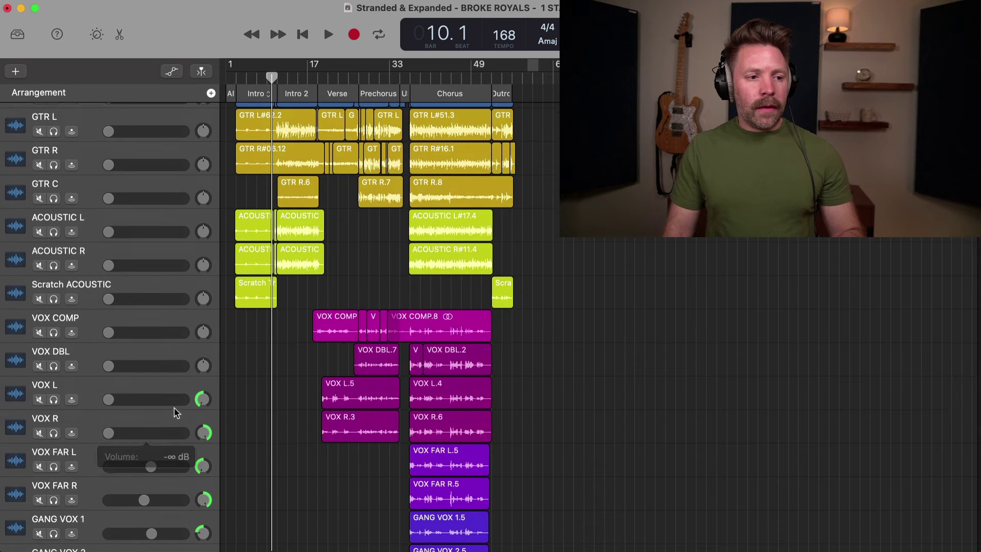
alt+click(203, 399)
alt+click(205, 433)
Lower the VOX FAR L and VOX FAR R volumes to -∞ dB and centre their pans
drag(151, 466, 106, 466)
scroll(138, 450, down, 4)
drag(144, 388, 106, 389)
scroll(160, 372, down, 3)
Lower the GANG VOX 1 to 6 volumes to -∞ dB and centre all of their pans
drag(151, 335, 106, 335)
drag(146, 368, 106, 369)
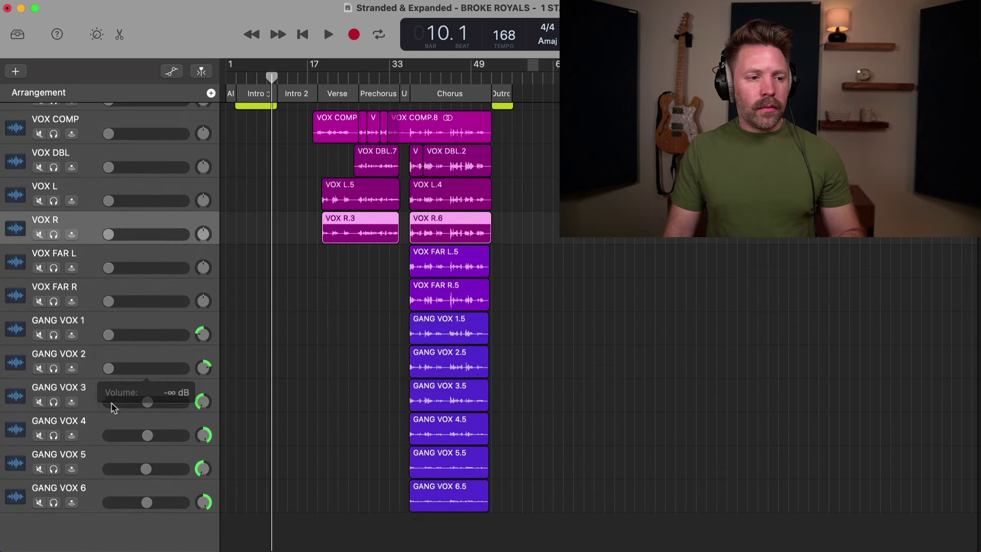
drag(147, 402, 105, 403)
drag(147, 436, 106, 436)
drag(153, 468, 106, 469)
drag(146, 503, 106, 502)
alt+click(204, 502)
alt+click(204, 469)
alt+click(203, 435)
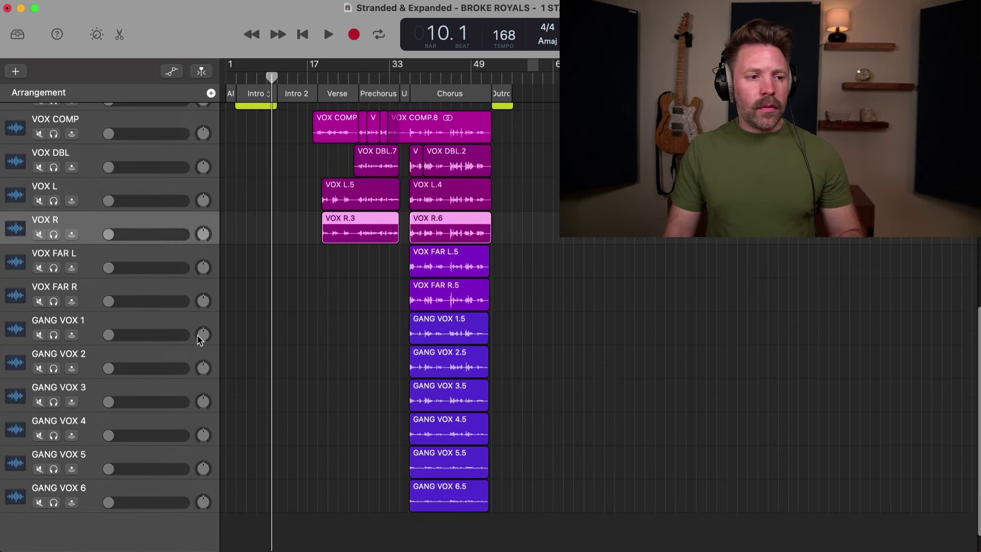
Show the master track's Smart Controls and remove both Compressors, the Exciter and the Limiter from its plug-ins
scroll(200, 340, up, 1)
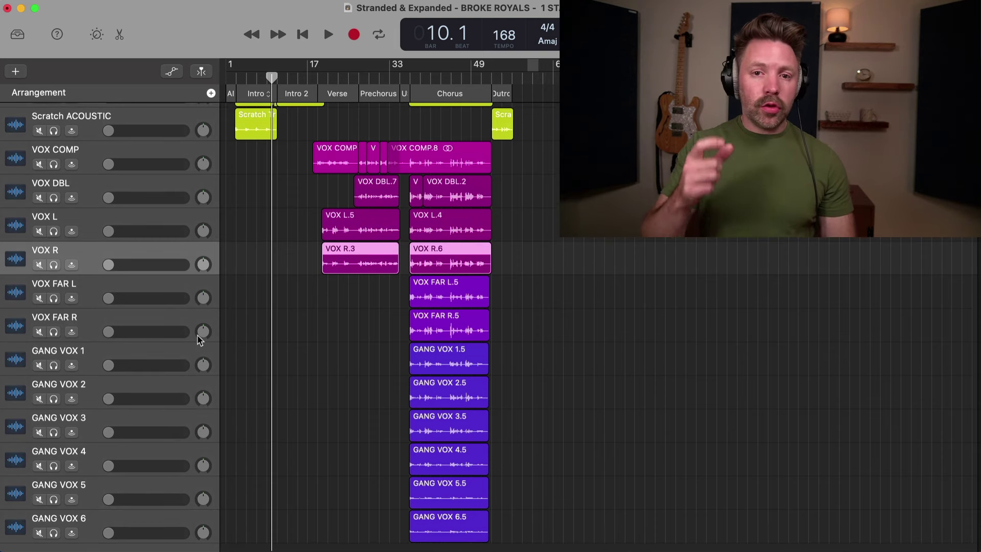
key(b)
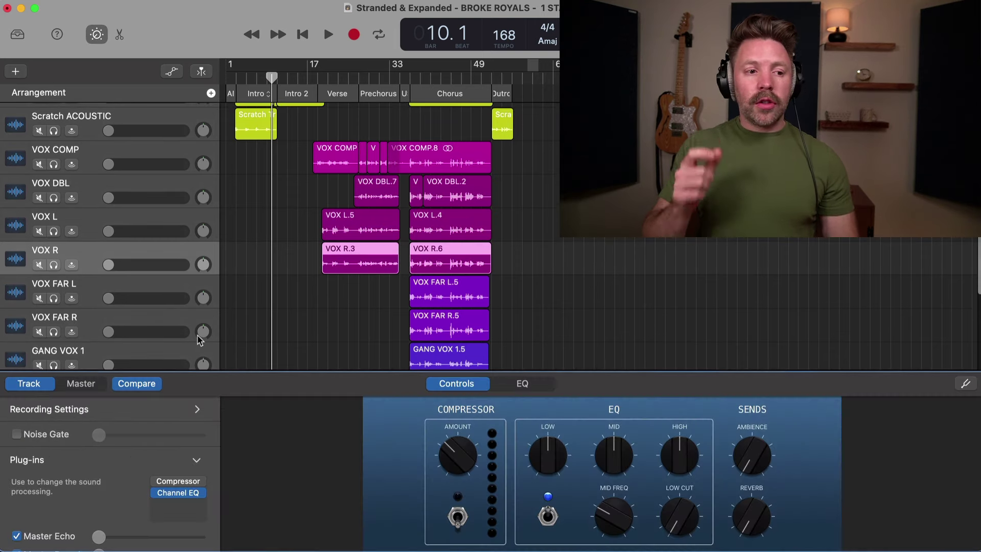
click(82, 385)
click(201, 464)
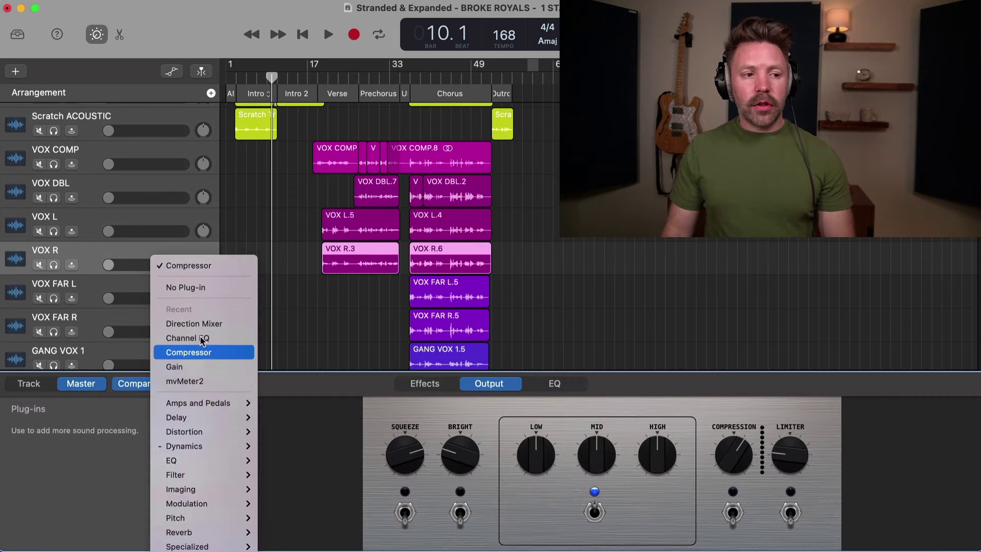
click(192, 285)
click(201, 465)
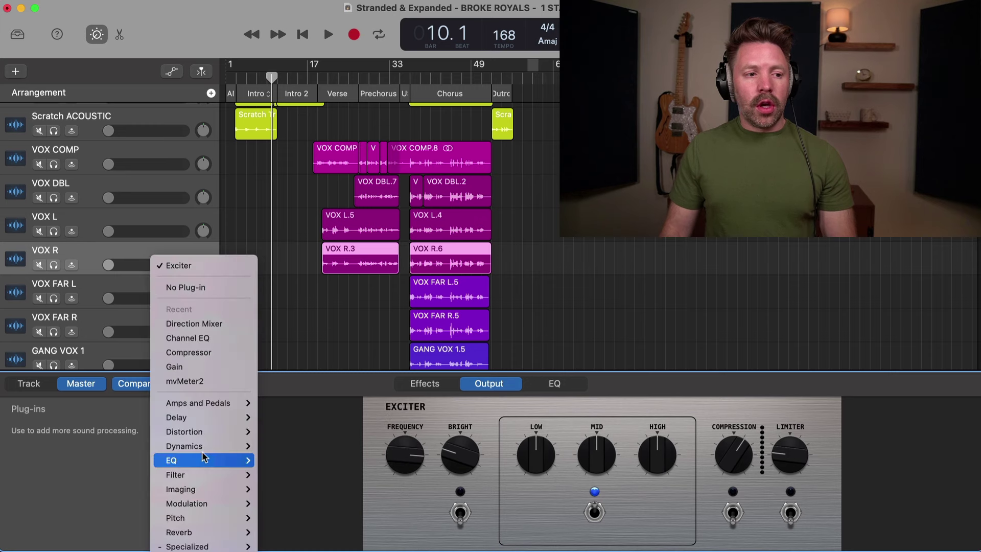
click(189, 284)
click(202, 465)
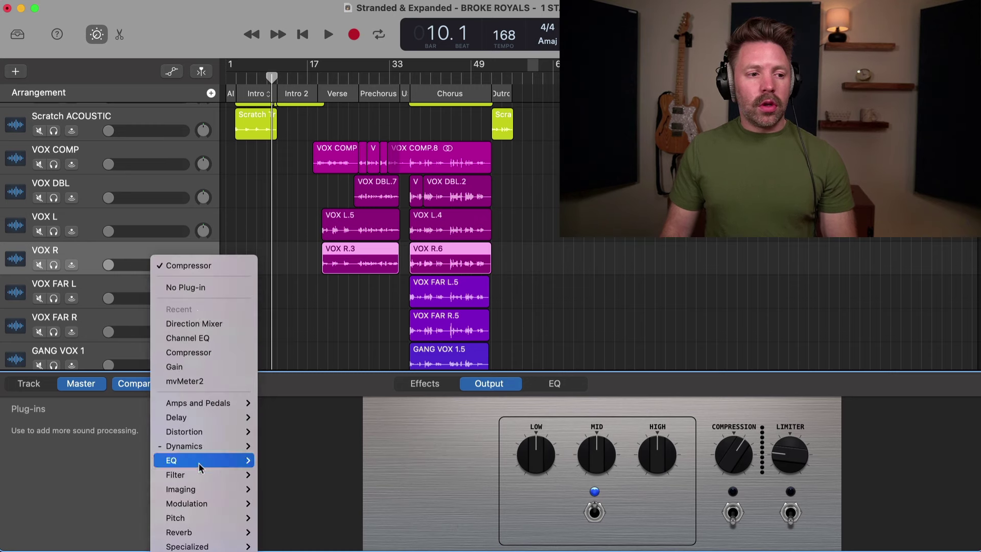
click(189, 287)
click(201, 466)
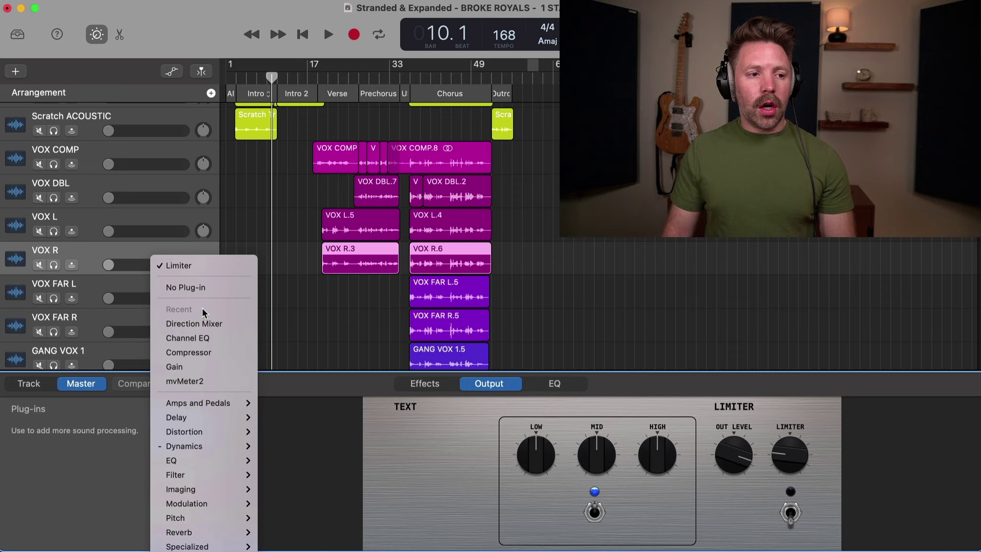
click(186, 287)
Add the TBProAudio mvMeter2 plug-in to the empty slot on the master track
click(201, 474)
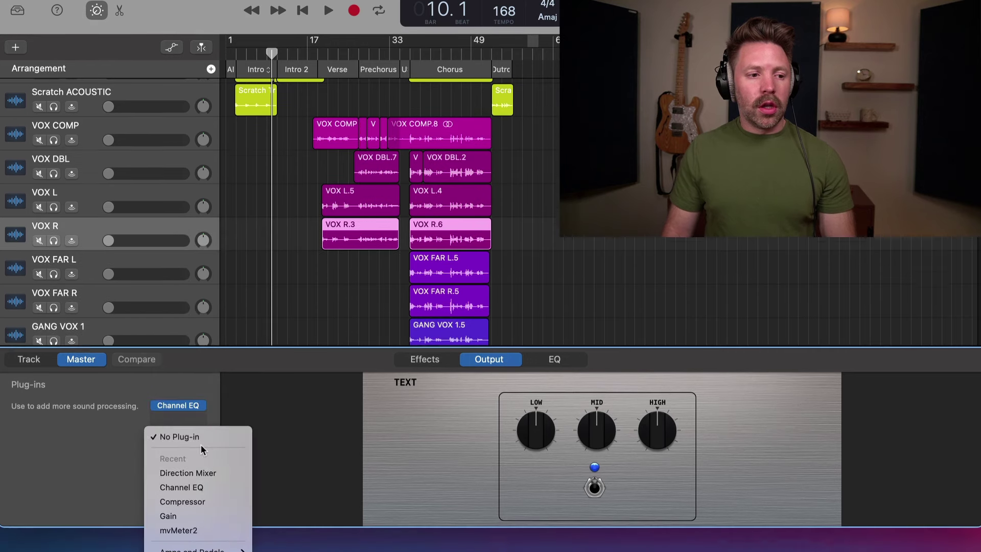
mouse_move(241, 551)
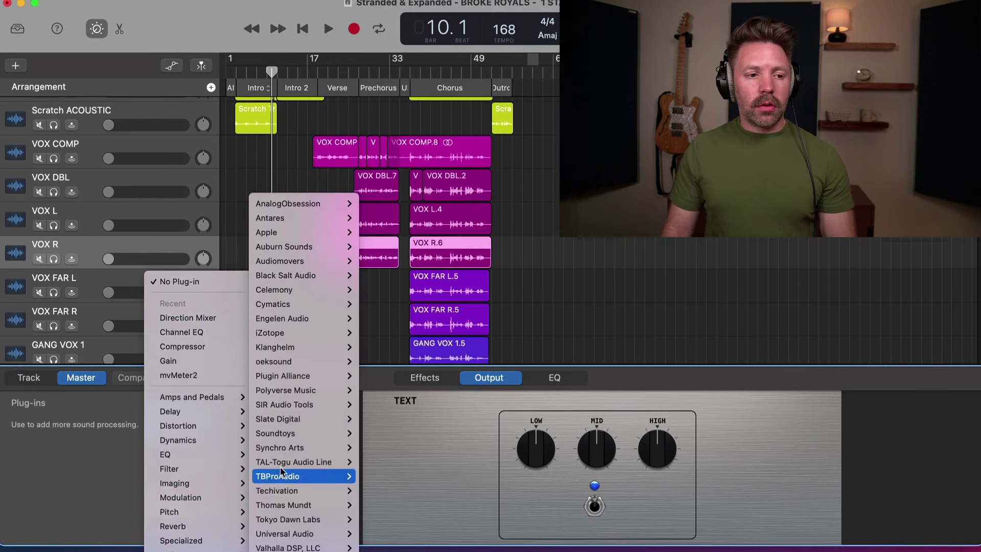
mouse_move(301, 441)
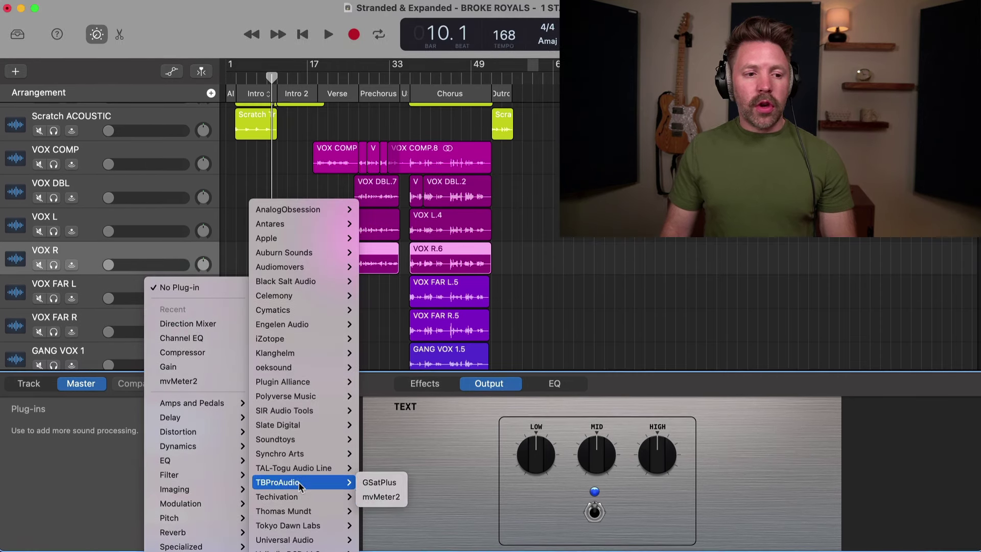
click(384, 496)
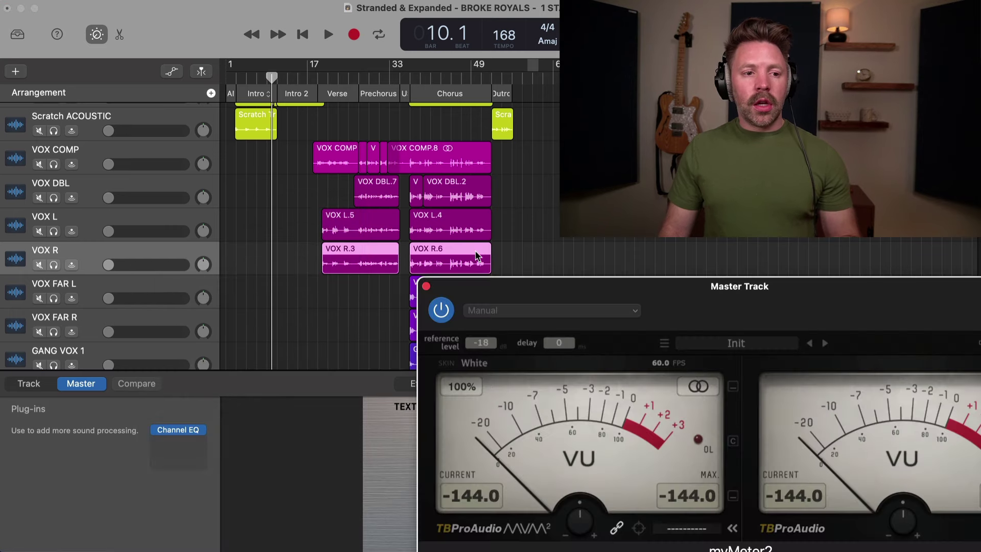
Switch mvMeter2 to Peak mode with a single meter and place its window clear of the track regions
drag(541, 291, 357, 219)
click(394, 389)
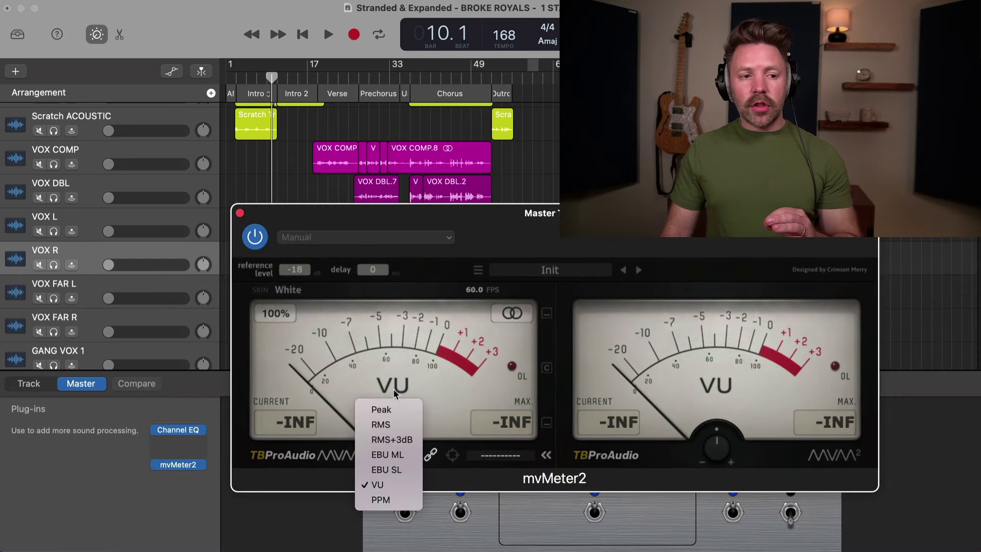
click(396, 415)
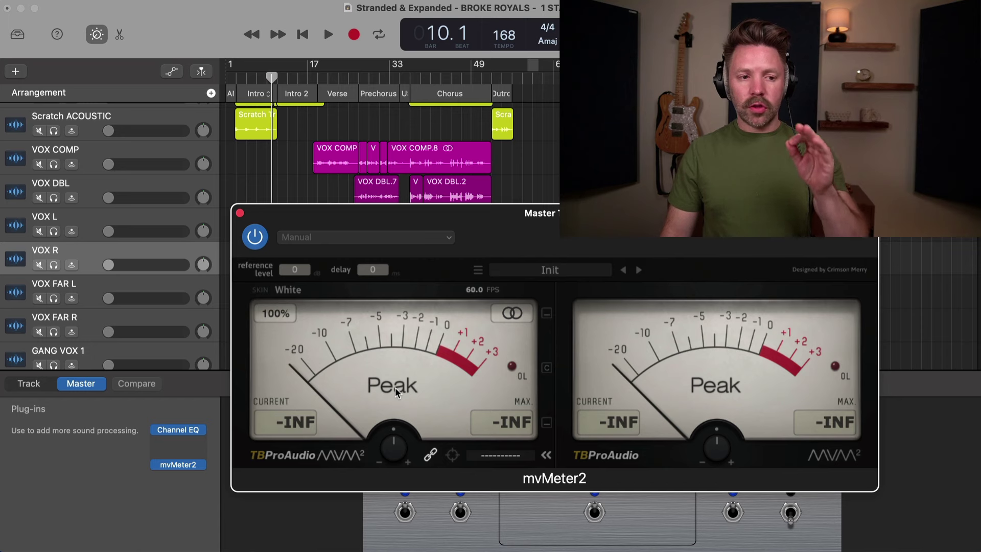
click(546, 456)
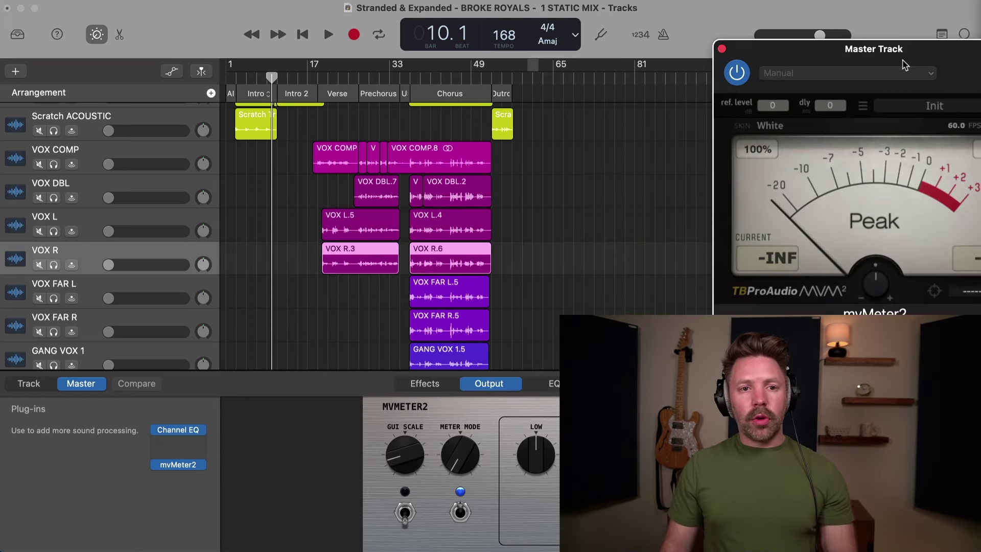
drag(904, 64, 851, 23)
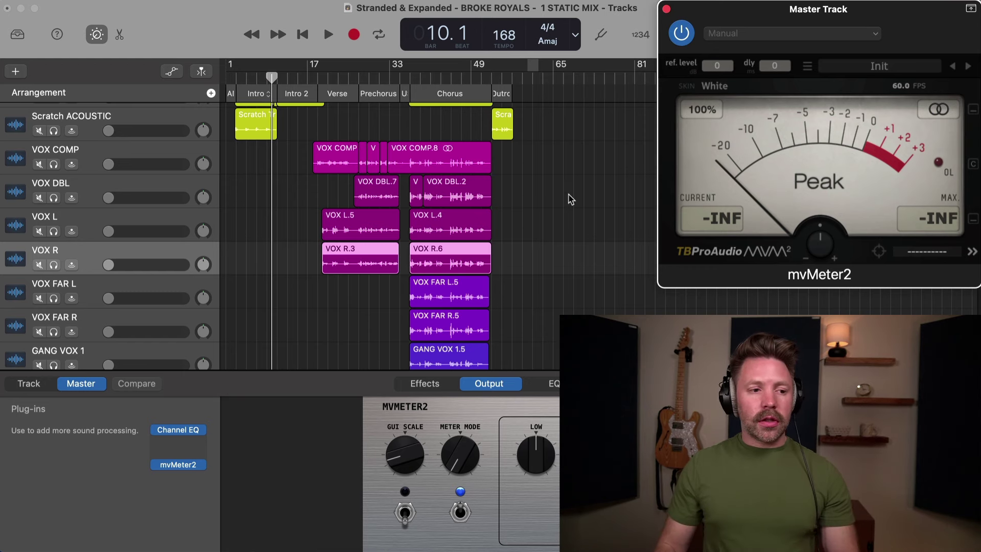
Set a cycle region over the Chorus section of the arrangement
scroll(591, 298, up, 2)
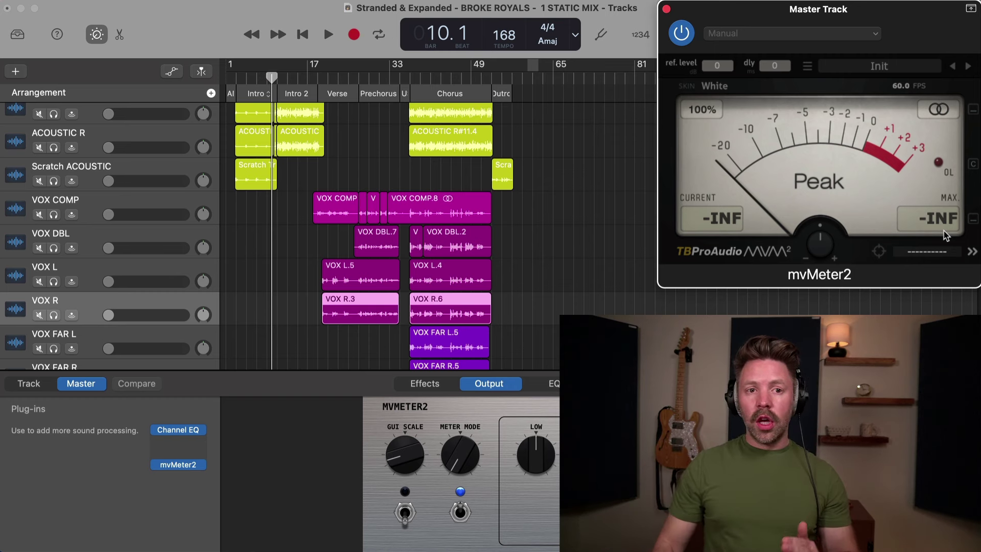
scroll(501, 252, up, 10)
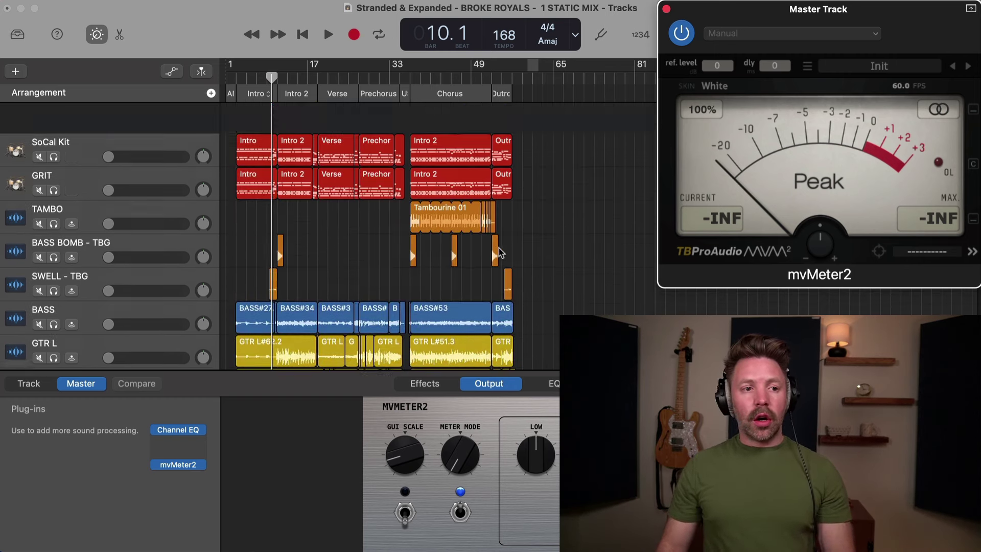
drag(413, 72, 492, 72)
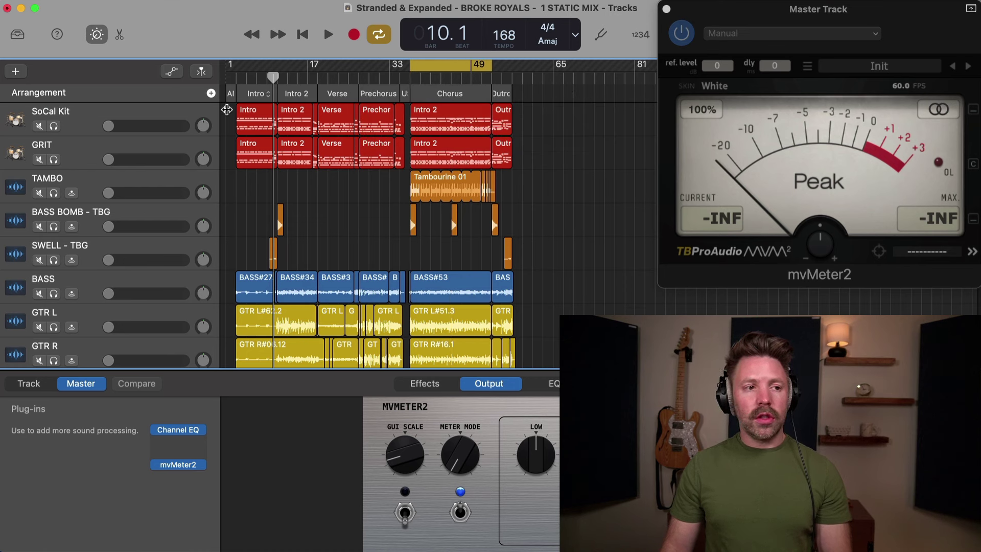
Play the cycled chorus, raise the SoCal Kit volume to -1.6 dB, bring up VOX COMP and reset the meter's maximum peak
key(space)
drag(108, 126, 160, 127)
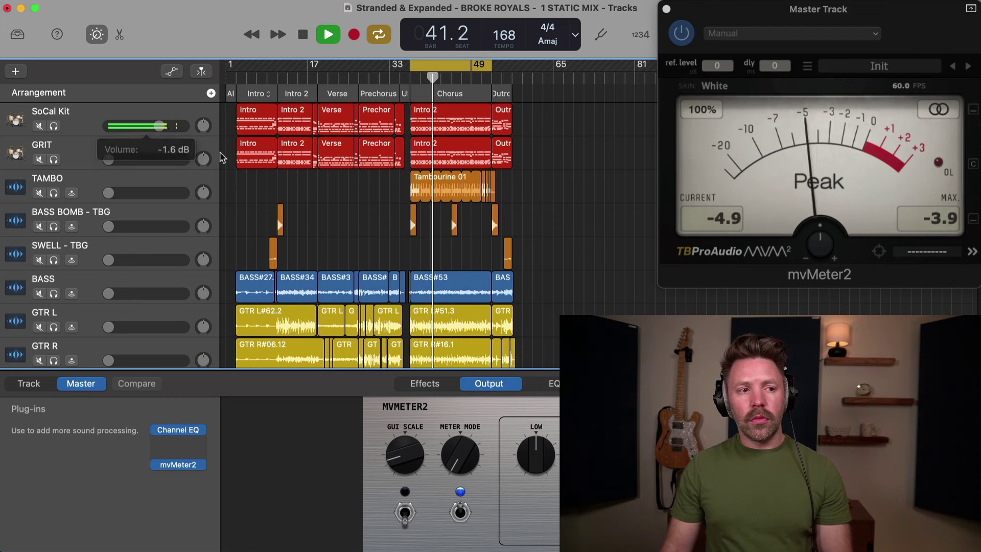
scroll(220, 173, down, 5)
scroll(221, 173, down, 6)
scroll(248, 131, up, 1)
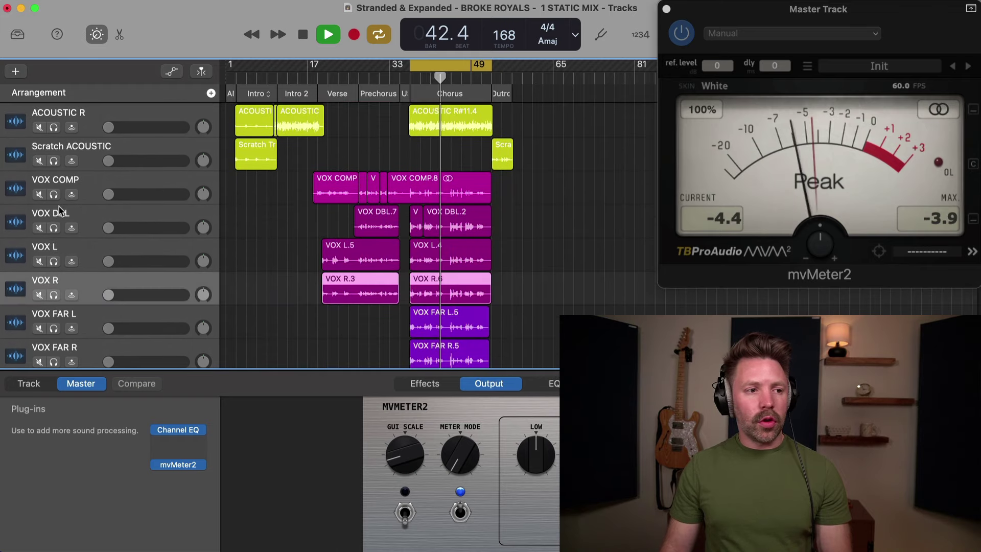
drag(109, 196, 149, 194)
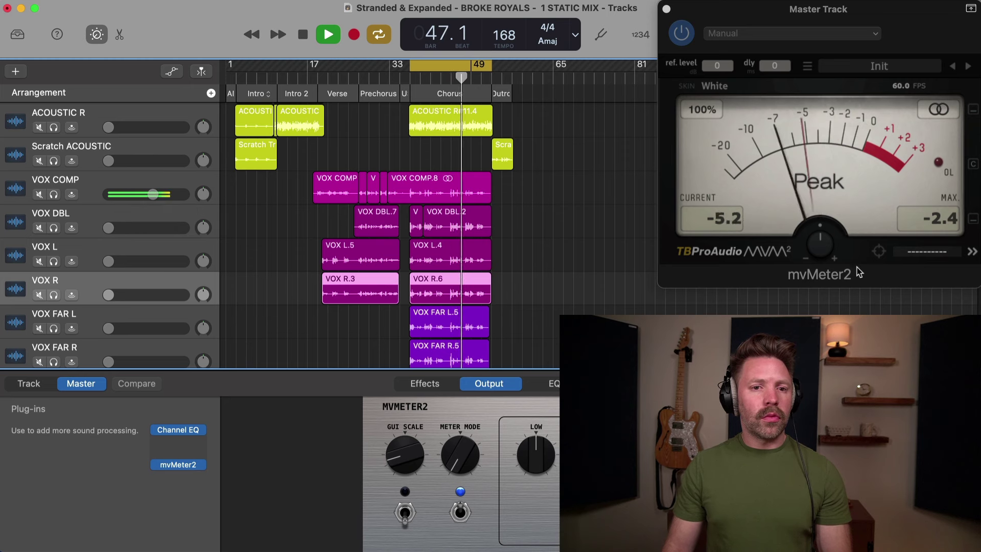
click(938, 225)
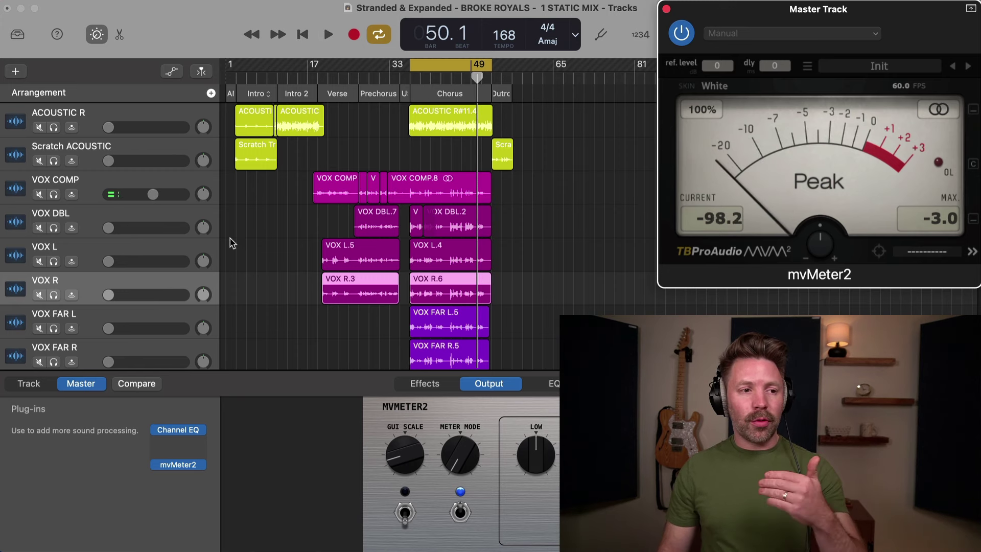
Set the VOX COMP volume to -3.9 dB, then replay the chorus and reset the meter's maximum peak
click(153, 194)
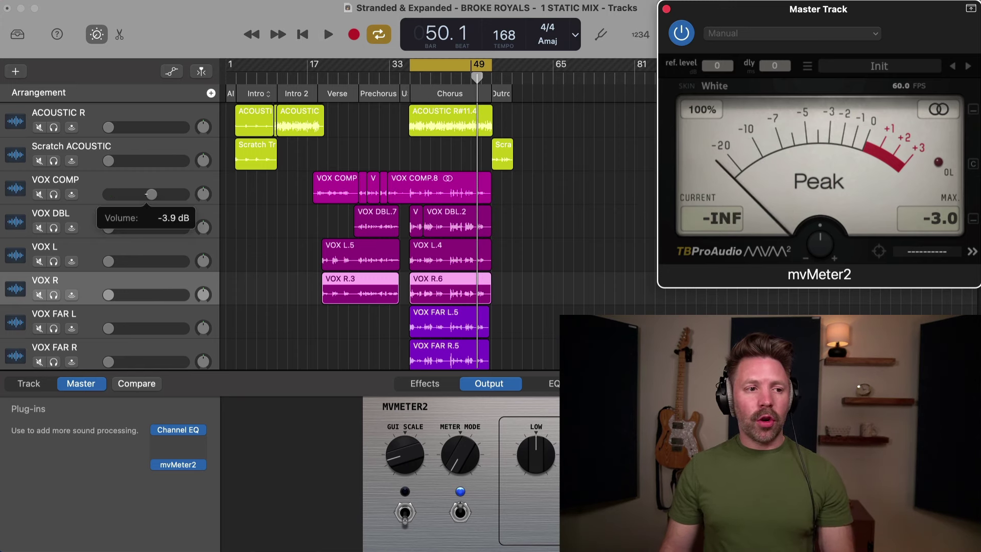
scroll(276, 204, up, 10)
click(159, 126)
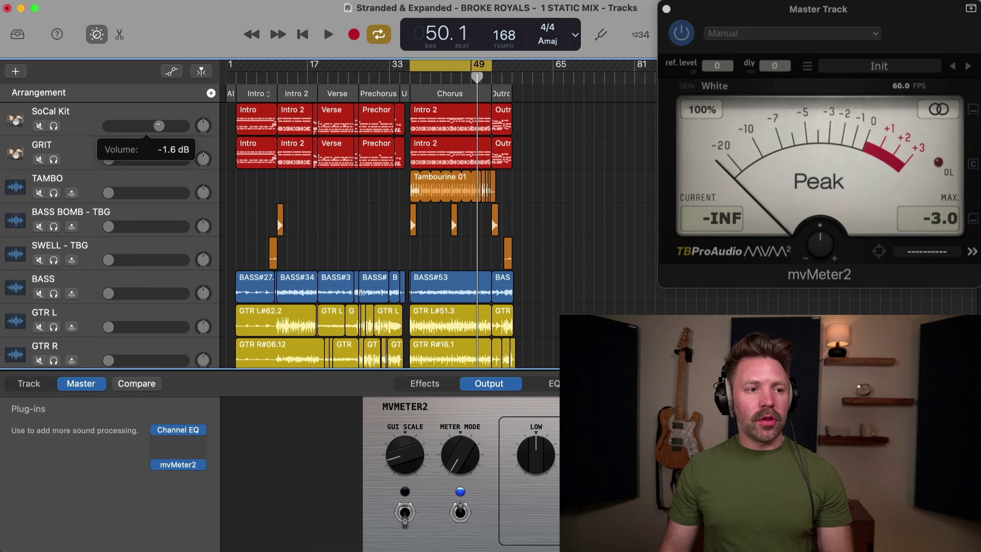
key(space)
scroll(284, 141, down, 3)
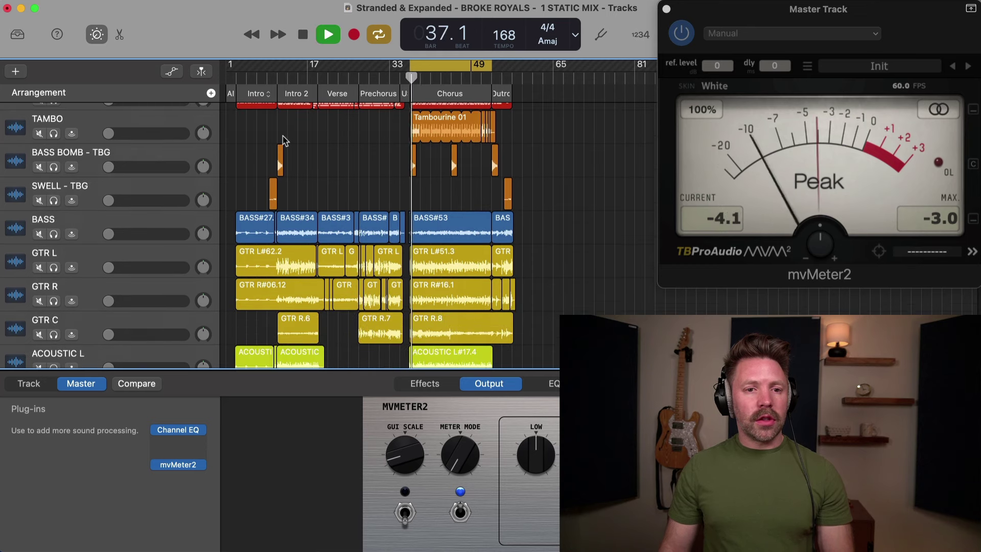
click(968, 229)
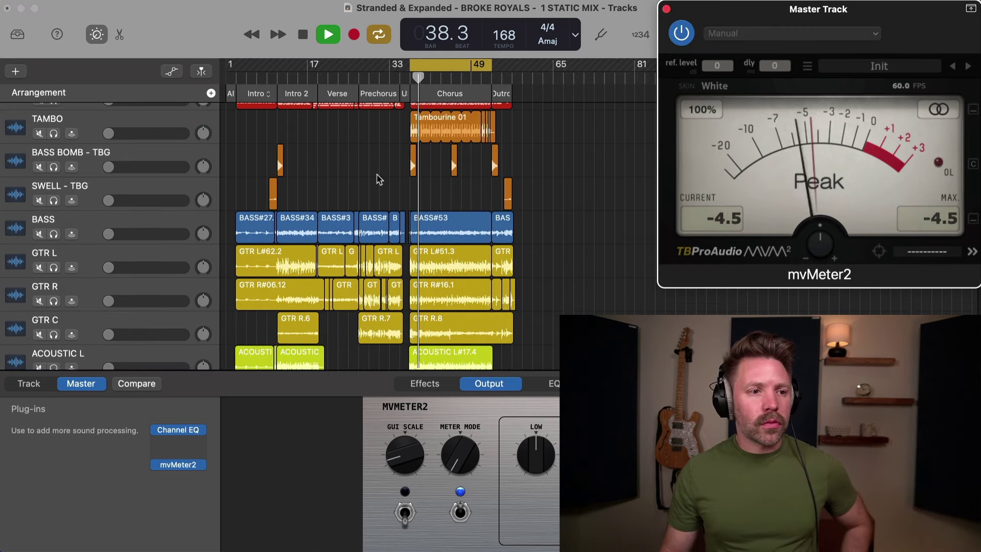
Lower the SoCal Kit volume slightly and set the VOX COMP volume to -4.1 dB during playback
scroll(378, 179, down, 2)
scroll(378, 179, up, 4)
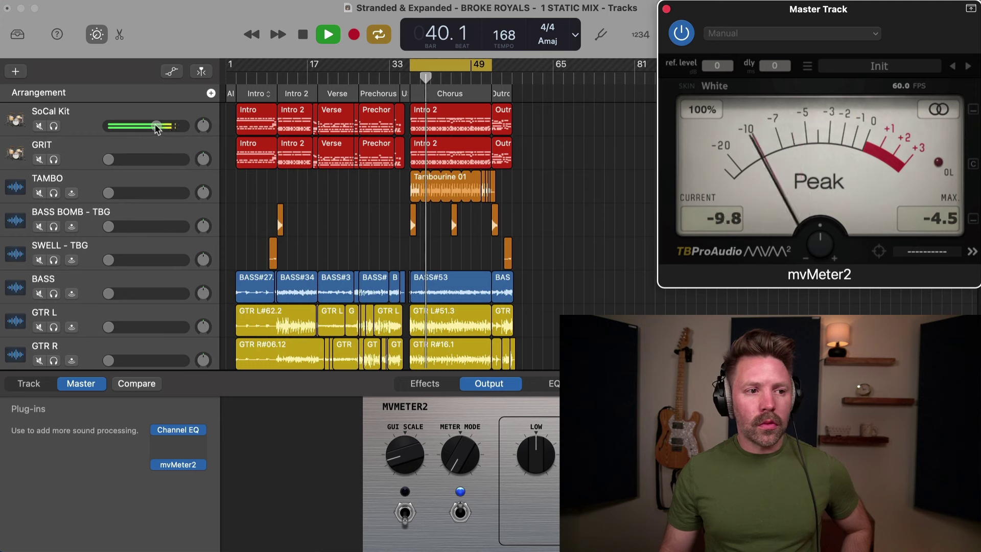
drag(158, 126, 155, 126)
click(397, 197)
scroll(378, 215, down, 5)
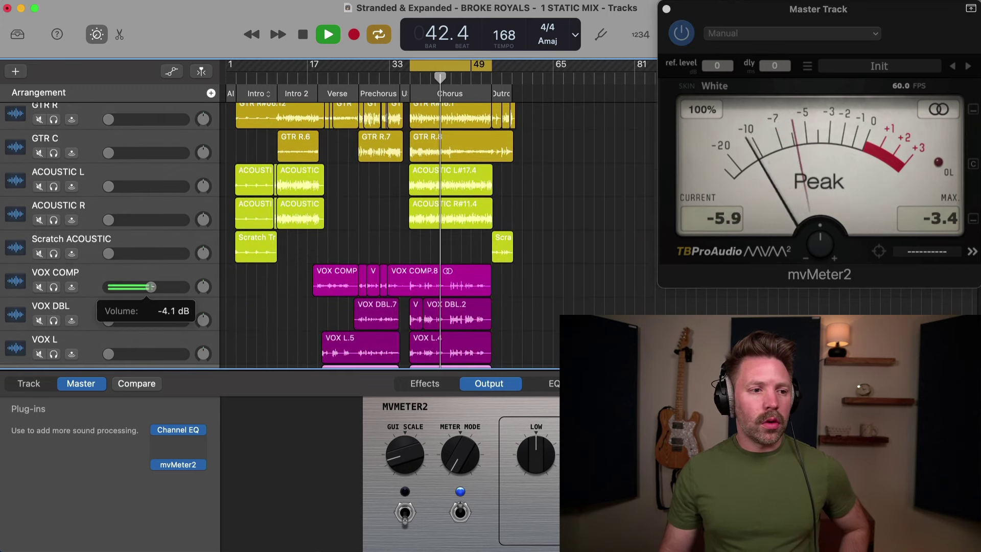
Bring the GRIT track's volume up to about -19.5 dB while the chorus plays
scroll(409, 230, up, 8)
scroll(480, 197, up, 1)
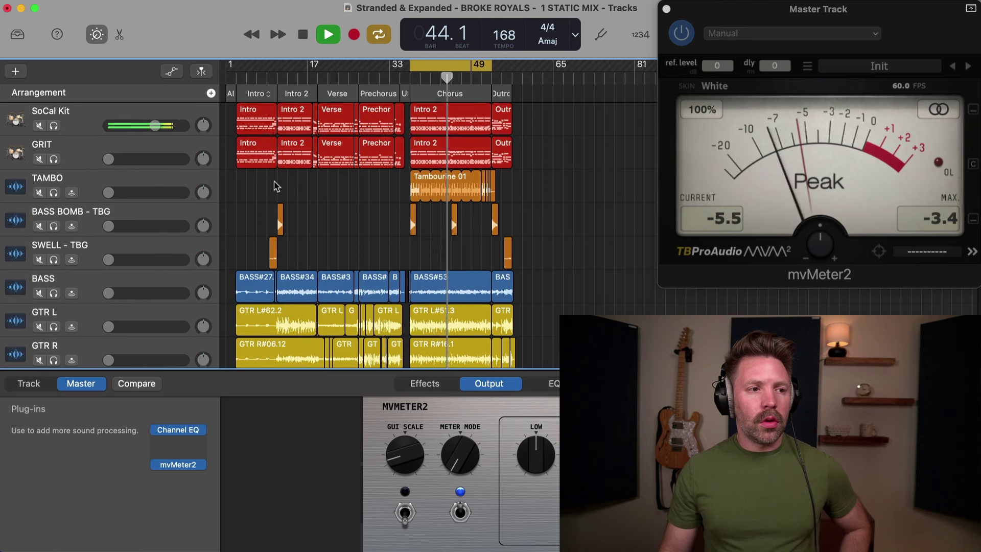
drag(108, 159, 121, 159)
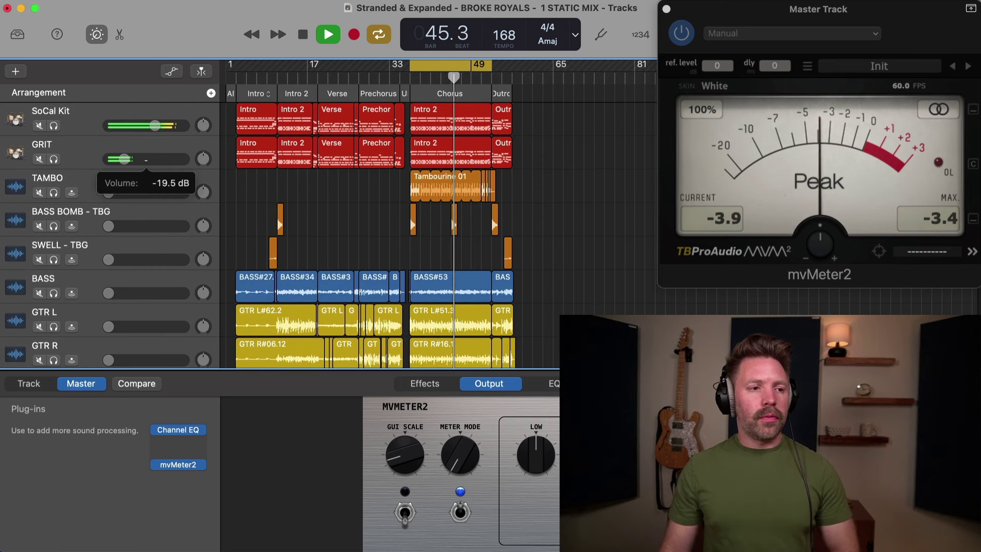
drag(125, 159, 123, 159)
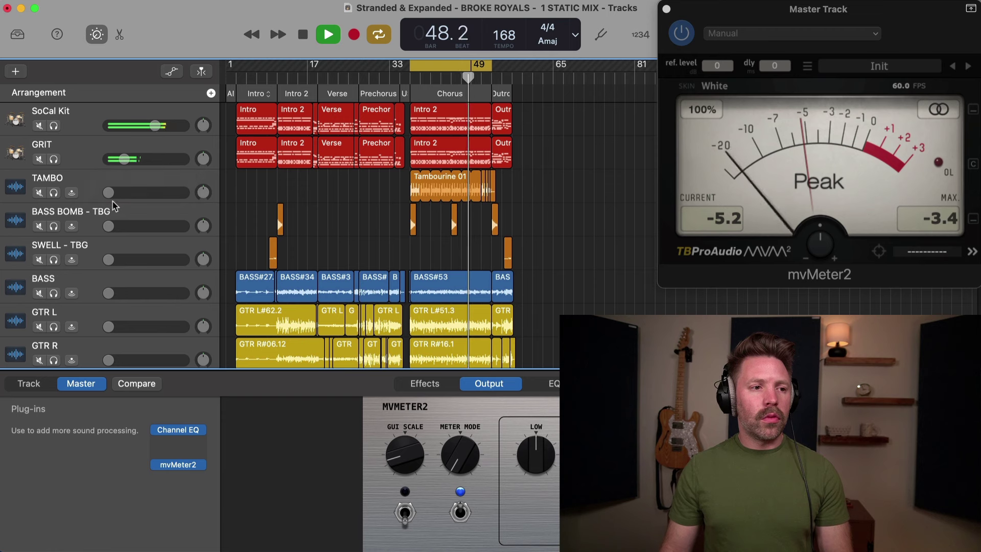
Bring up the BASS track's volume, then stop playback and reset the meter's maximum peak
drag(116, 292, 139, 293)
key(space)
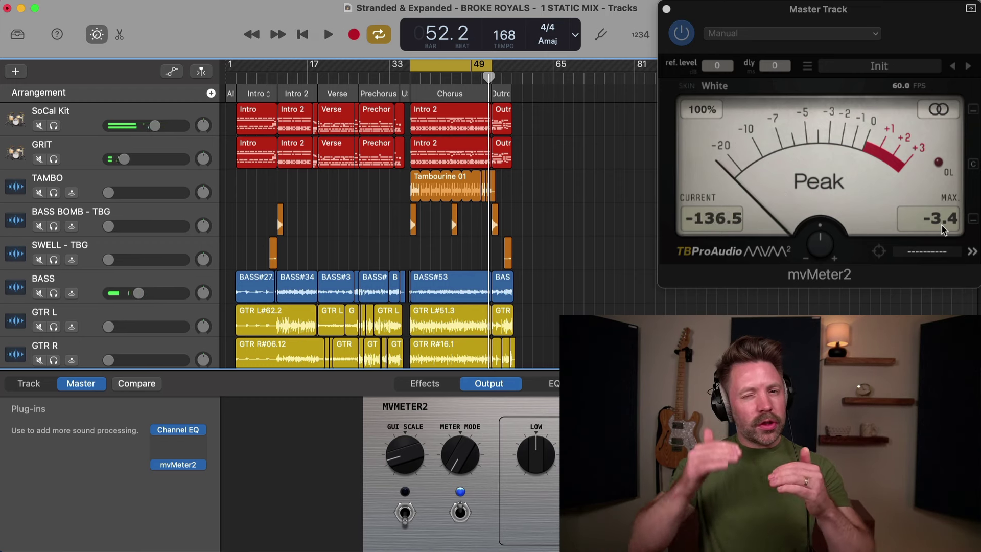
click(943, 230)
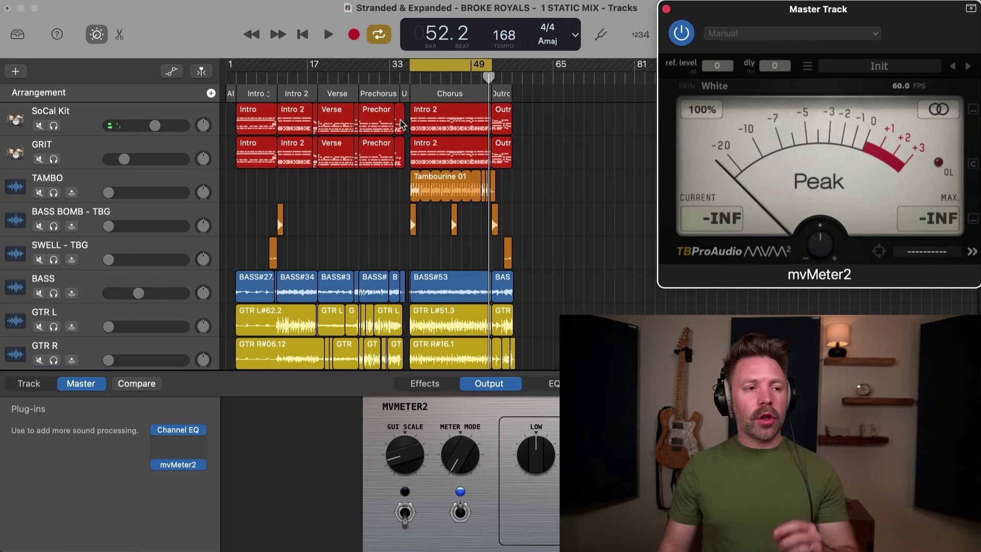
Trim SoCal Kit to about -4.0 dB, GRIT to -21.0 dB, BASS to -10.4 dB and VOX COMP to -4.3 dB
mouse_move(155, 126)
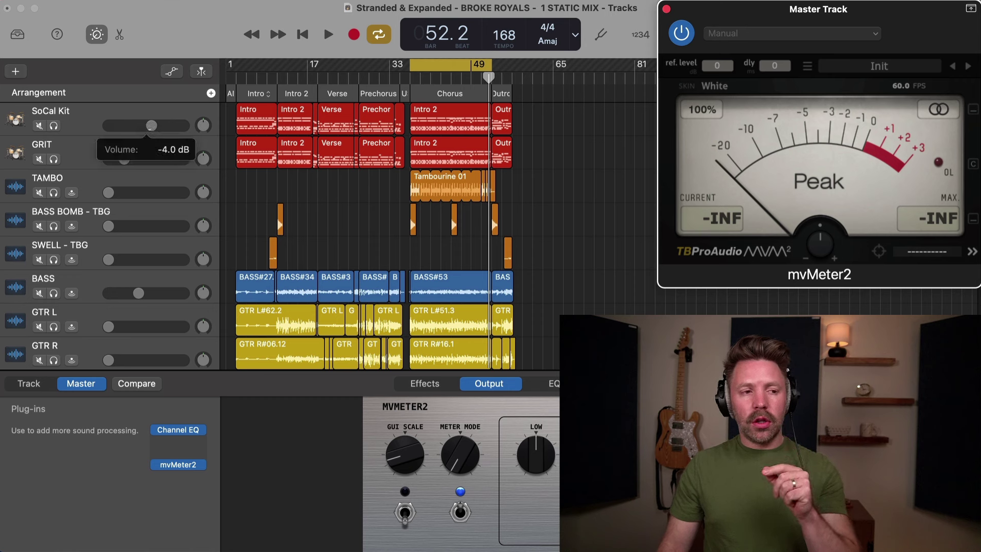
click(151, 126)
mouse_move(124, 159)
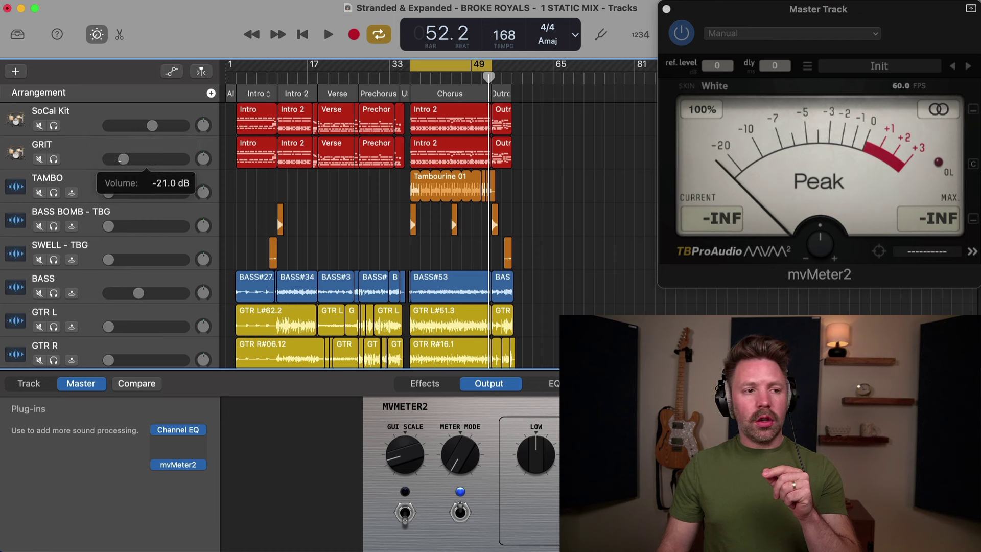
mouse_move(137, 292)
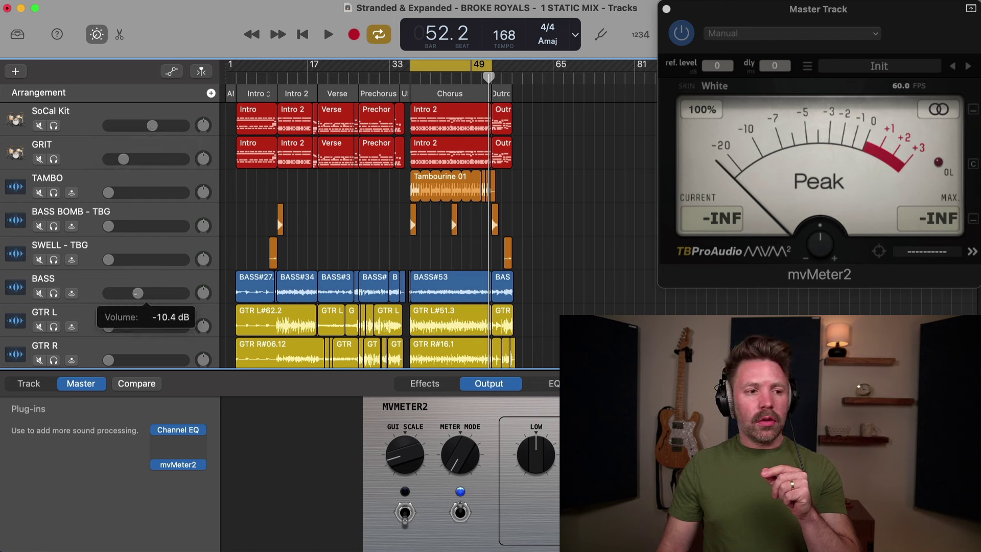
scroll(136, 299, down, 10)
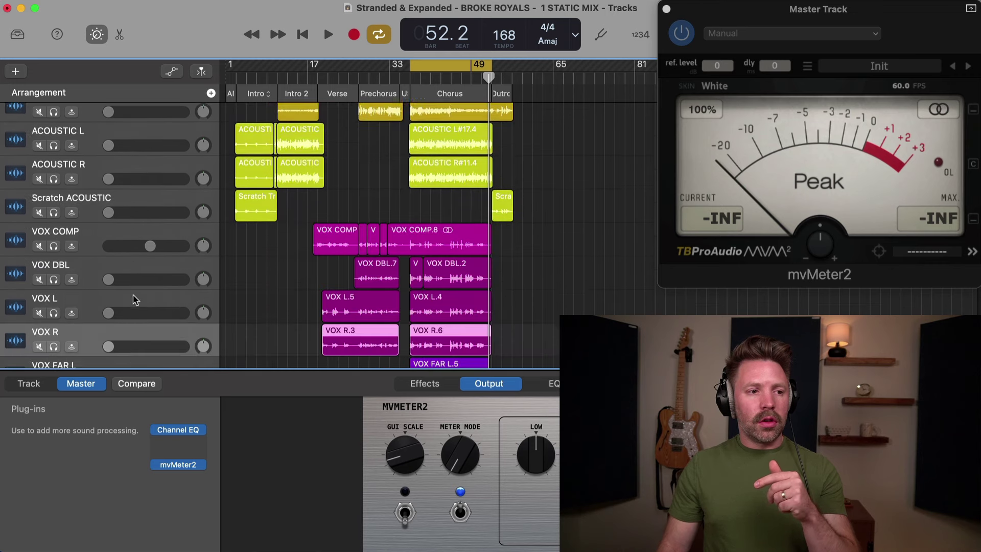
mouse_move(149, 199)
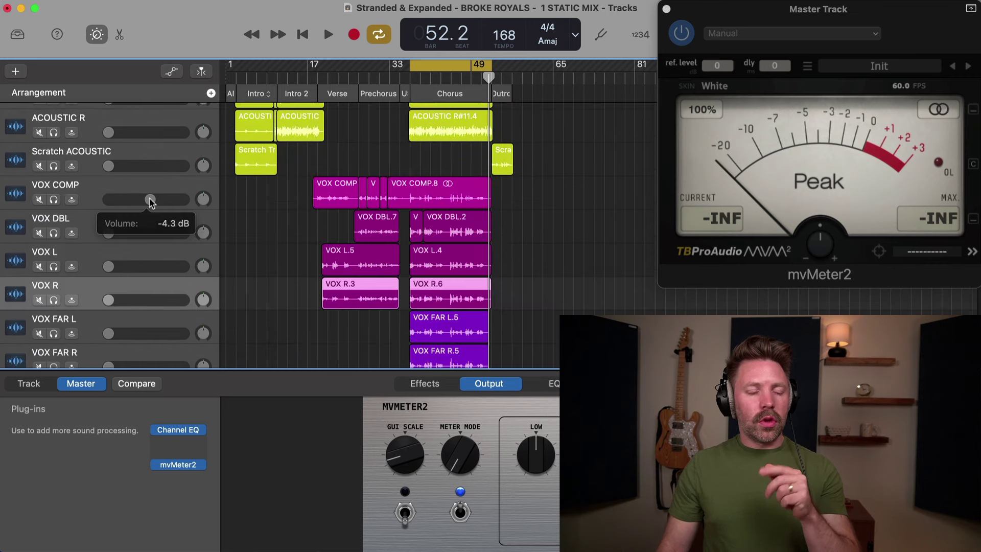
Replay the chorus with the peak meter reset, setting BASS to about -7.4 dB and TAMBO to about -13.4 dB
key(space)
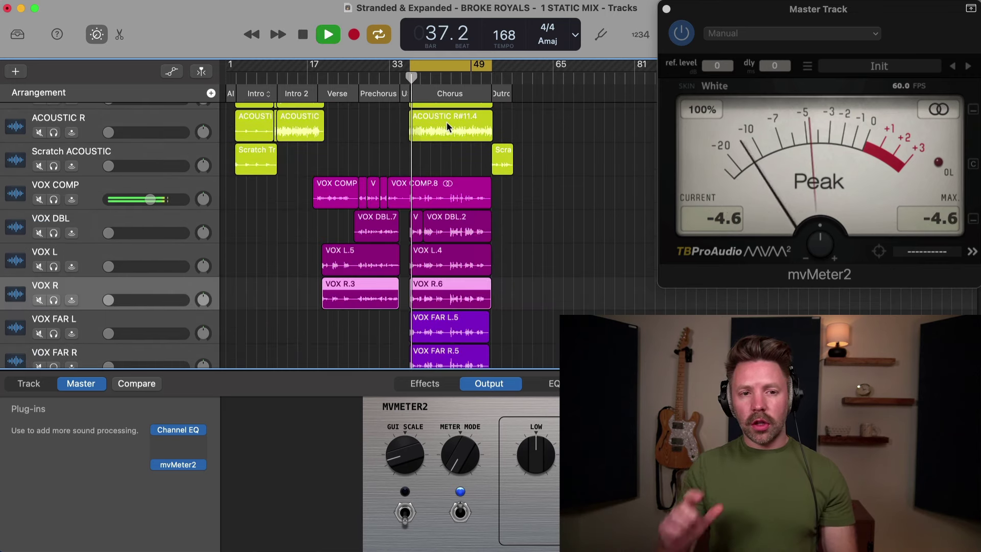
click(741, 204)
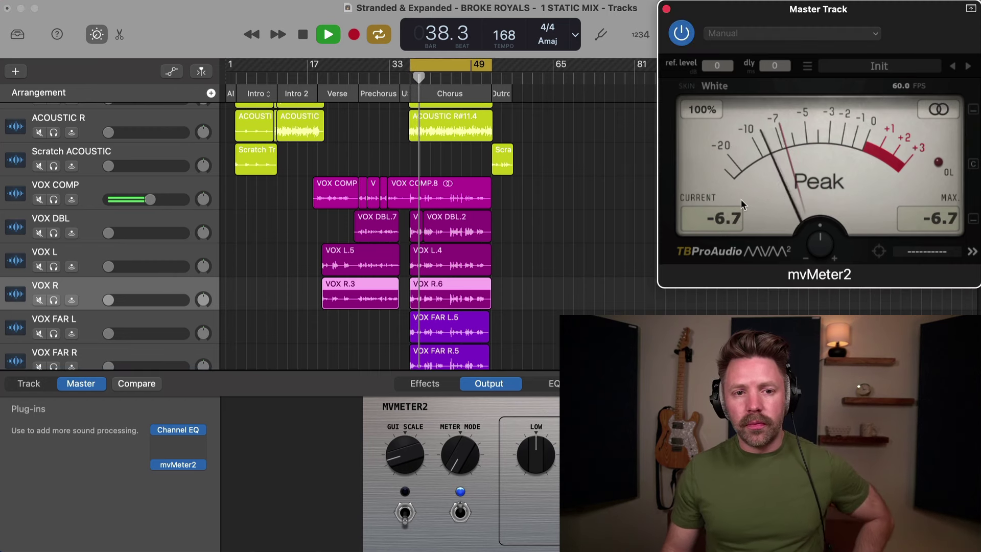
scroll(501, 212, up, 10)
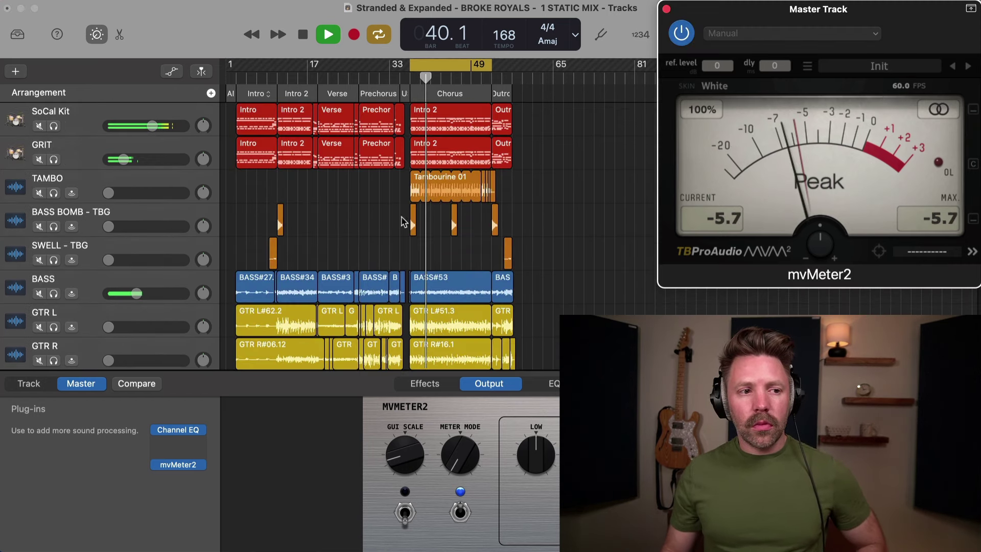
mouse_move(137, 293)
mouse_down()
mouse_move(154, 295)
mouse_move(143, 293)
mouse_up()
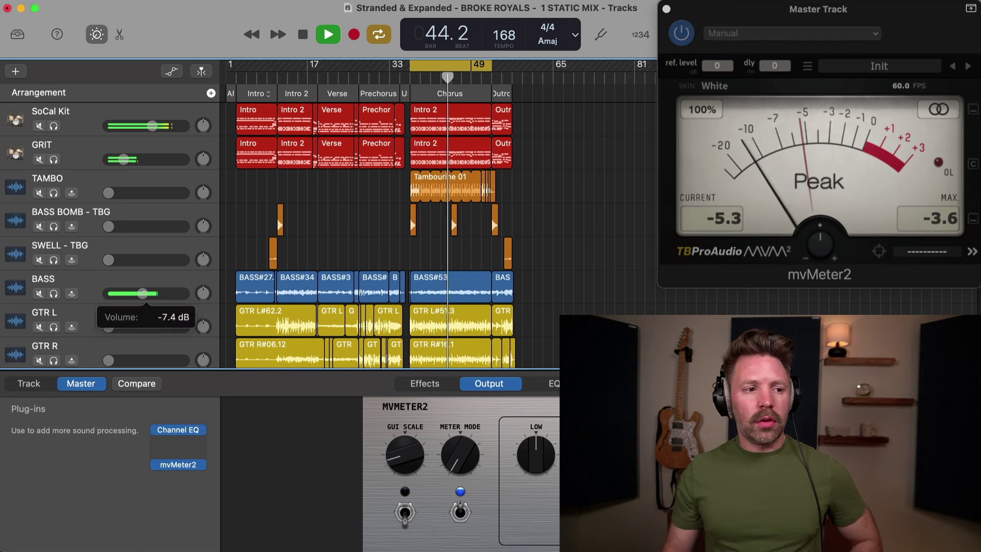
drag(109, 193, 117, 193)
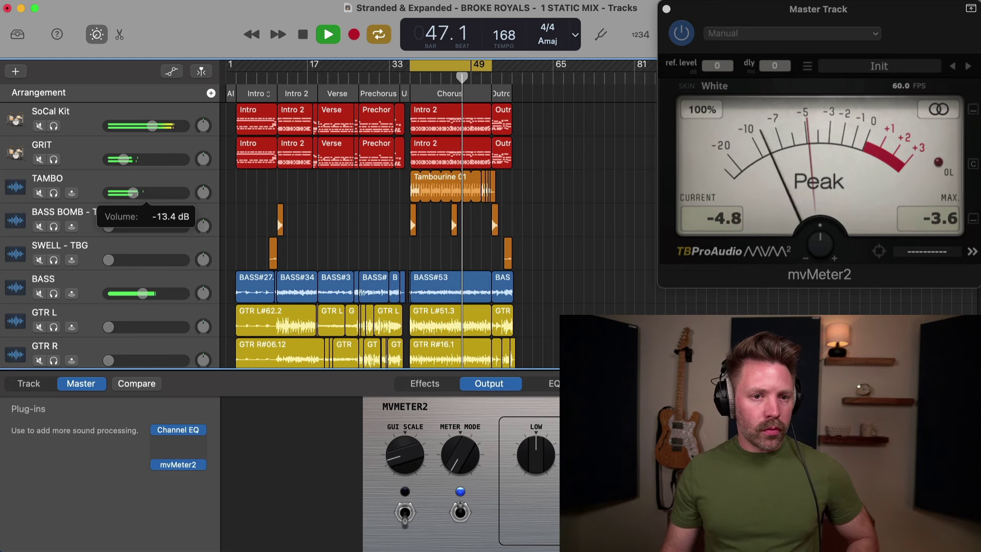
Bring up GTR L to about -13.2 dB and GTR R to a similar level while the chorus plays
scroll(115, 223, down, 5)
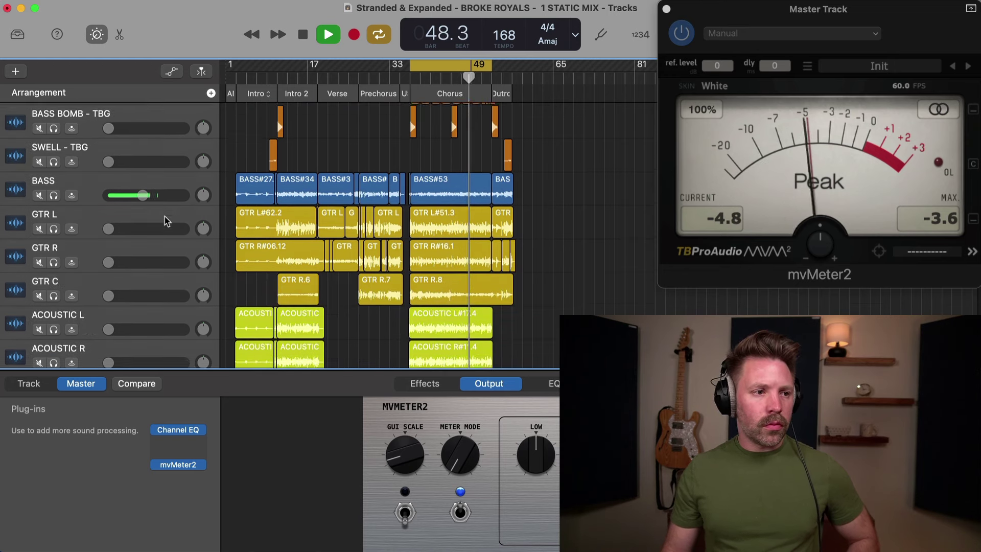
drag(115, 224, 110, 224)
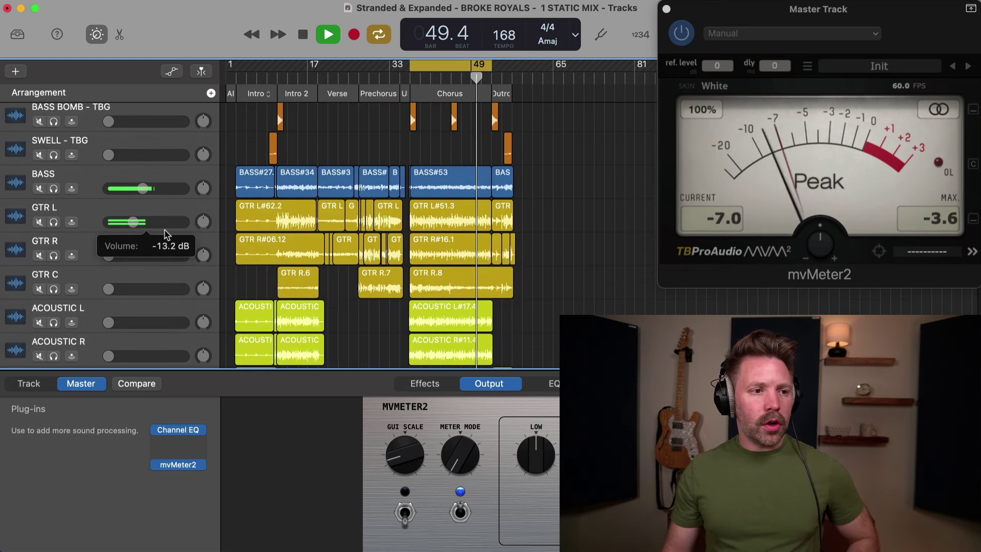
drag(166, 234, 144, 227)
drag(108, 256, 132, 255)
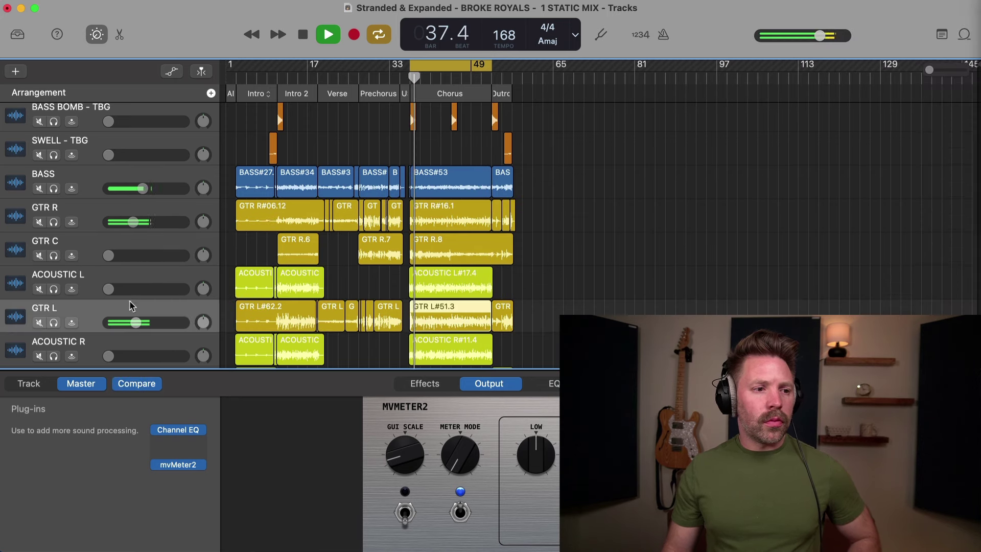
Move the GTR L track back above GTR R and reopen the mvMeter2 window
drag(131, 305, 134, 217)
click(187, 467)
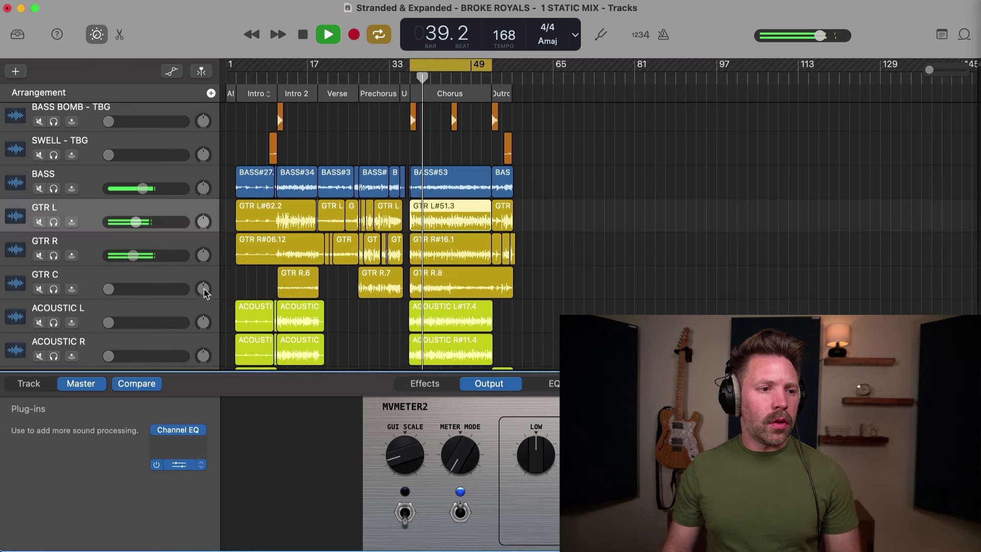
Pan GTR L to the left and GTR R to the right, nudging the GTR R volume down slightly
mouse_move(202, 221)
mouse_down()
mouse_move(204, 265)
mouse_move(204, 230)
mouse_up()
drag(135, 255, 132, 256)
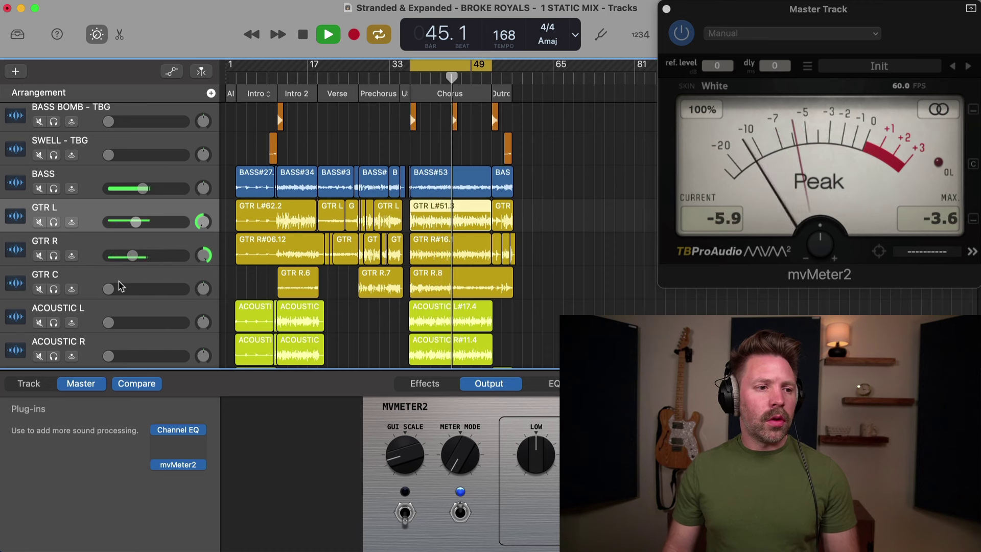
Bring up GTR C to about -8.4 dB, then raise GTR L to about -8.6 dB and GTR R to nearly the same level
click(109, 289)
drag(112, 289, 128, 290)
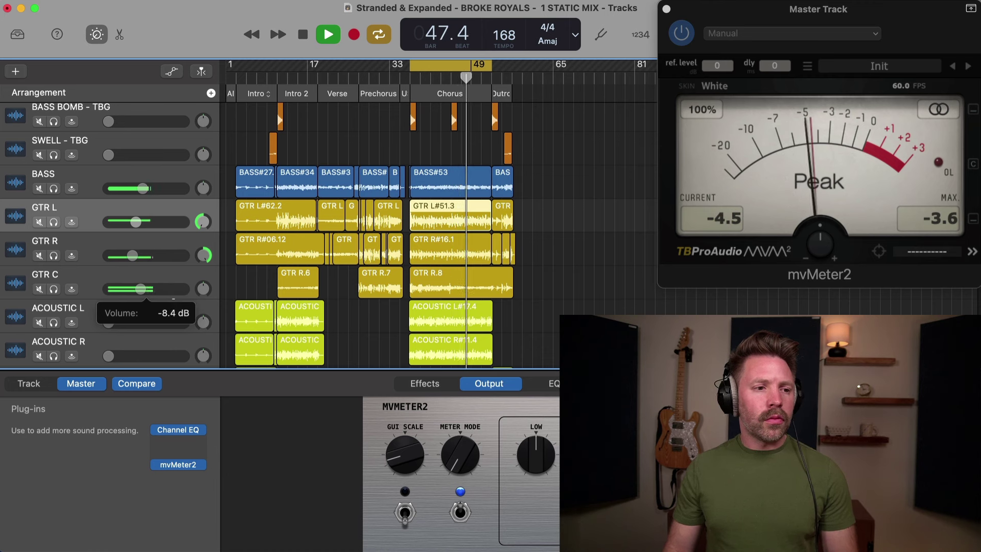
click(136, 222)
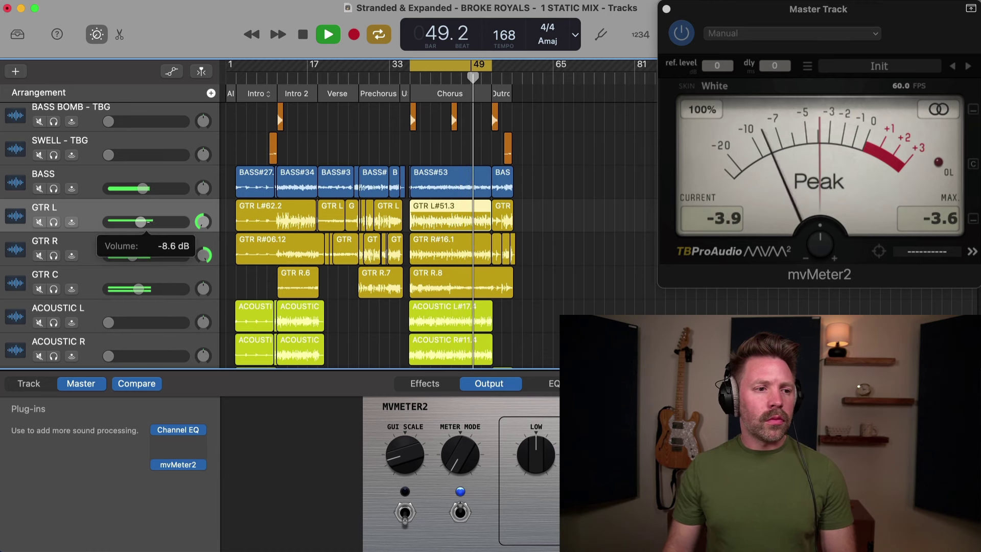
click(133, 256)
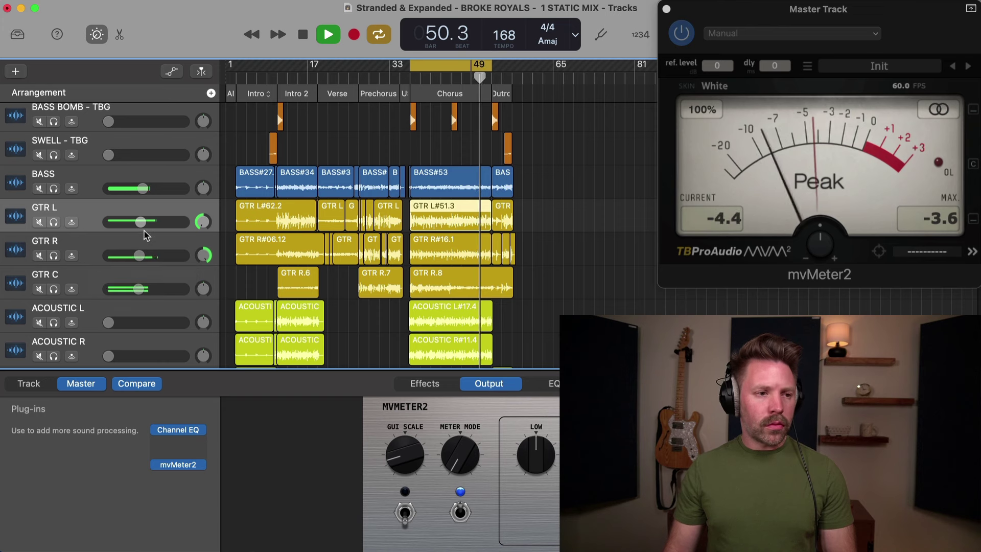
Bring up the ACOUSTIC L volume and pan the track to -64
scroll(165, 242, down, 3)
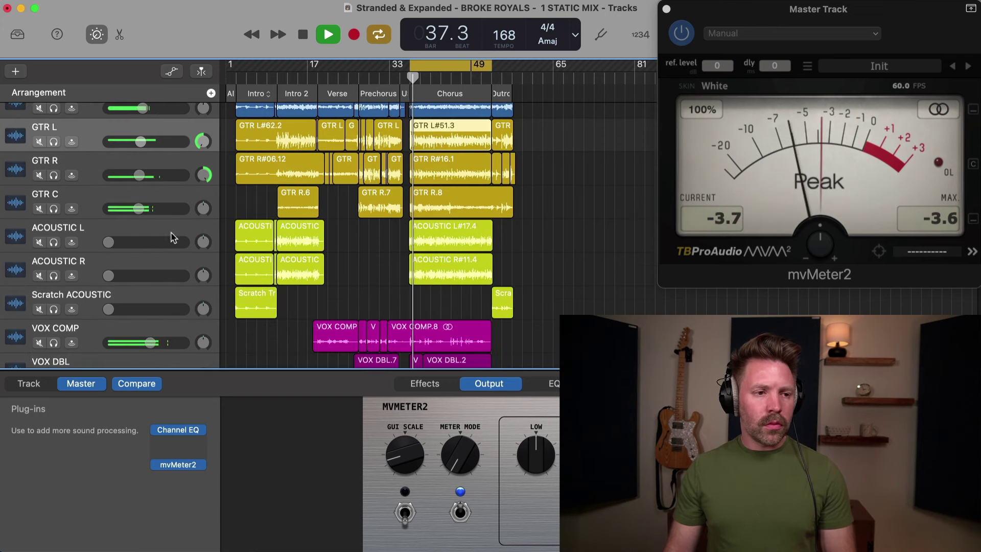
drag(109, 242, 140, 243)
drag(202, 242, 197, 281)
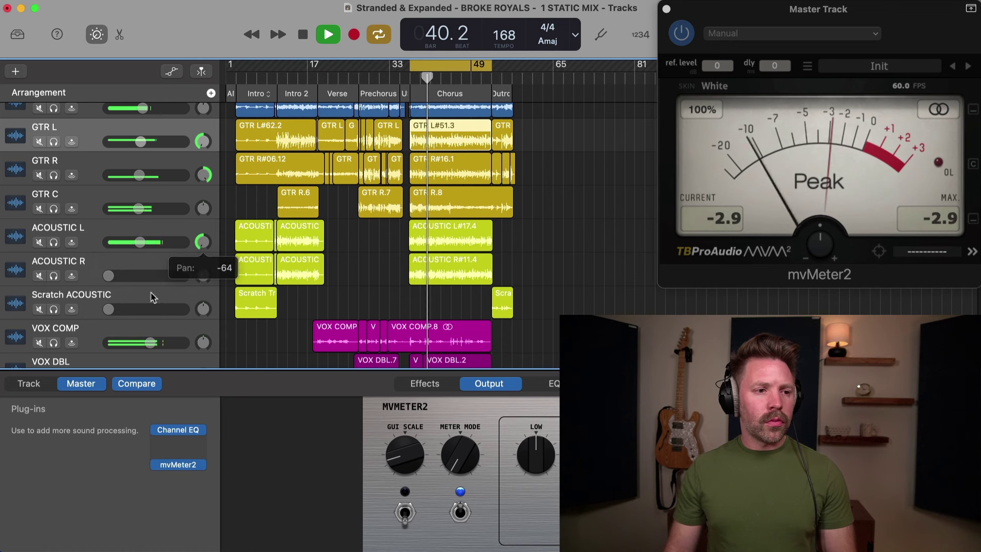
drag(140, 243, 138, 243)
Bring up ACOUSTIC R and pan it right, then lower ACOUSTIC L to about -11.6 dB with ACOUSTIC R slightly below it and stop playback
drag(109, 276, 139, 276)
drag(203, 276, 203, 263)
drag(137, 243, 135, 242)
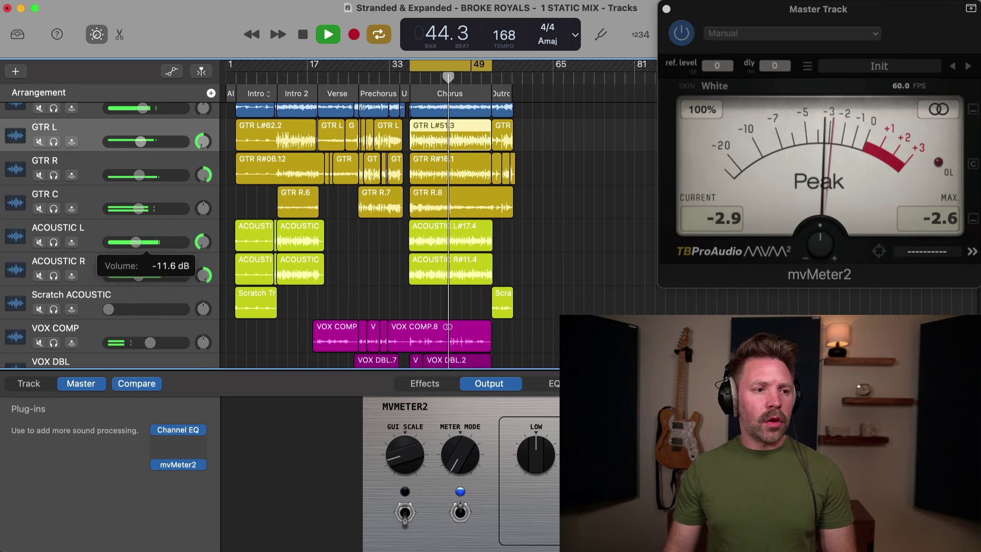
drag(138, 276, 134, 276)
key(space)
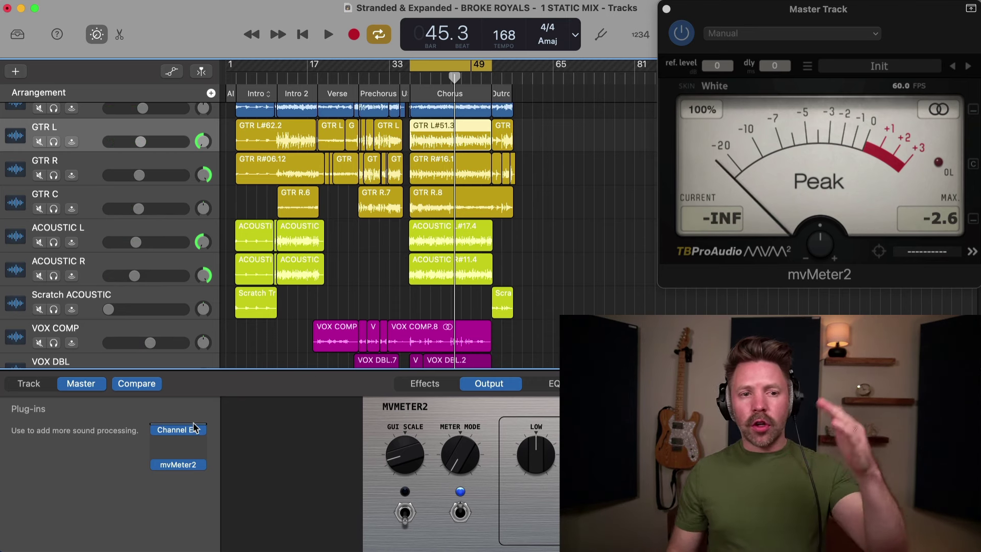
Insert a Gain plug-in ahead of the Channel EQ on the master track
click(194, 427)
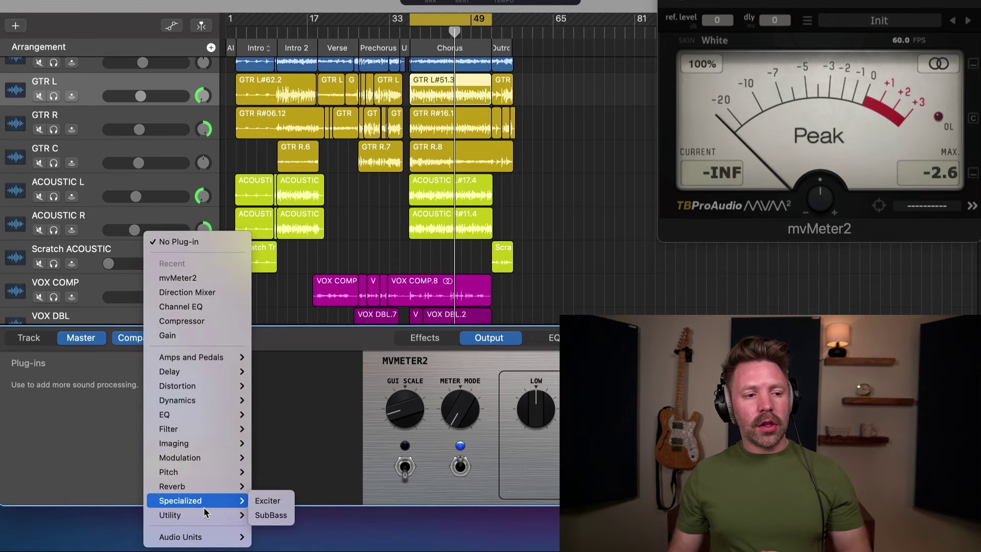
mouse_move(240, 551)
click(263, 515)
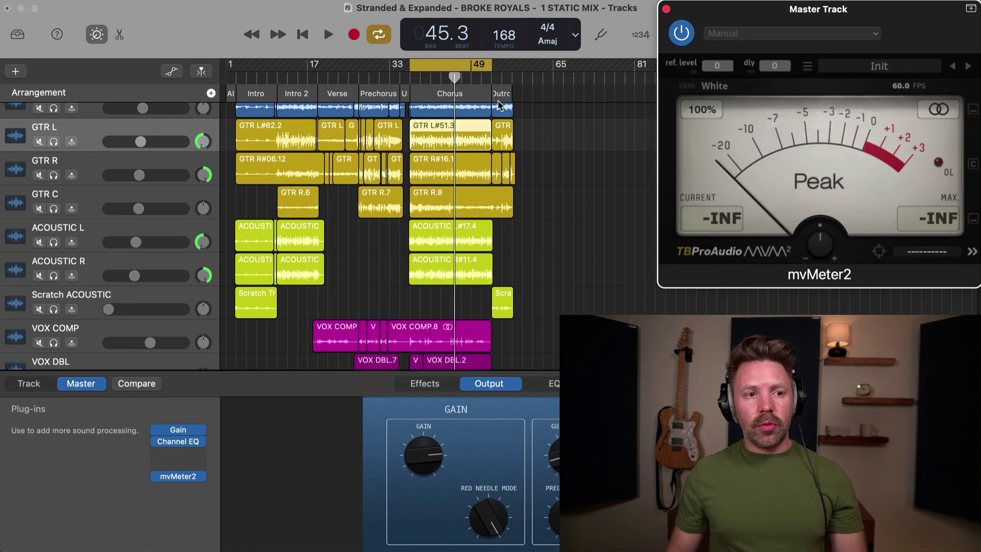
Replay the chorus and lower the ACOUSTIC R and ACOUSTIC L volumes slightly
key(space)
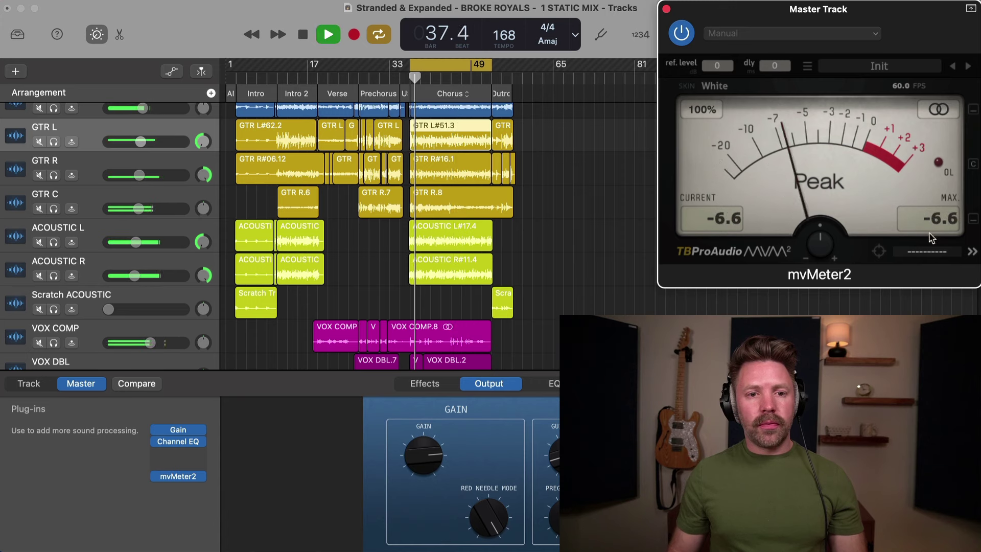
scroll(548, 276, up, 3)
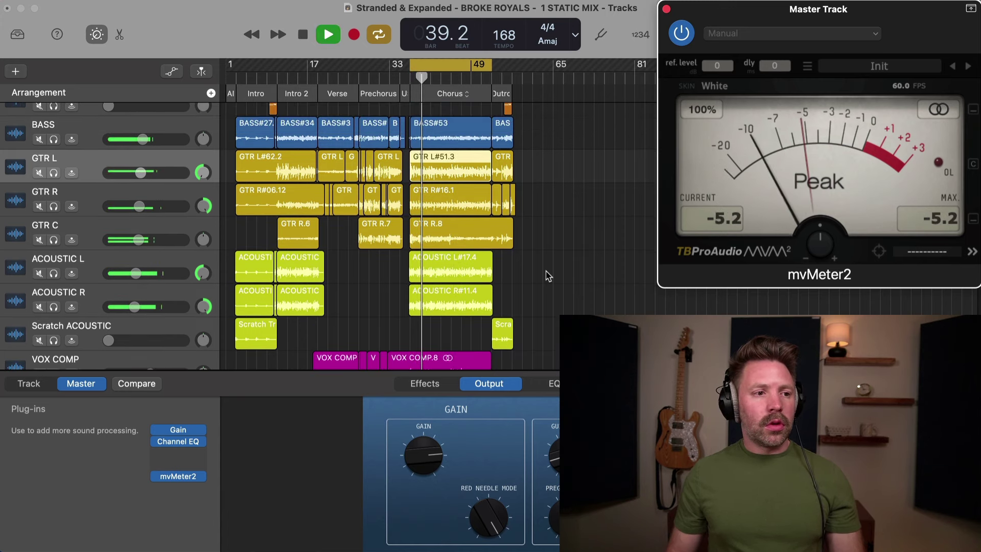
scroll(548, 276, up, 5)
scroll(369, 276, down, 10)
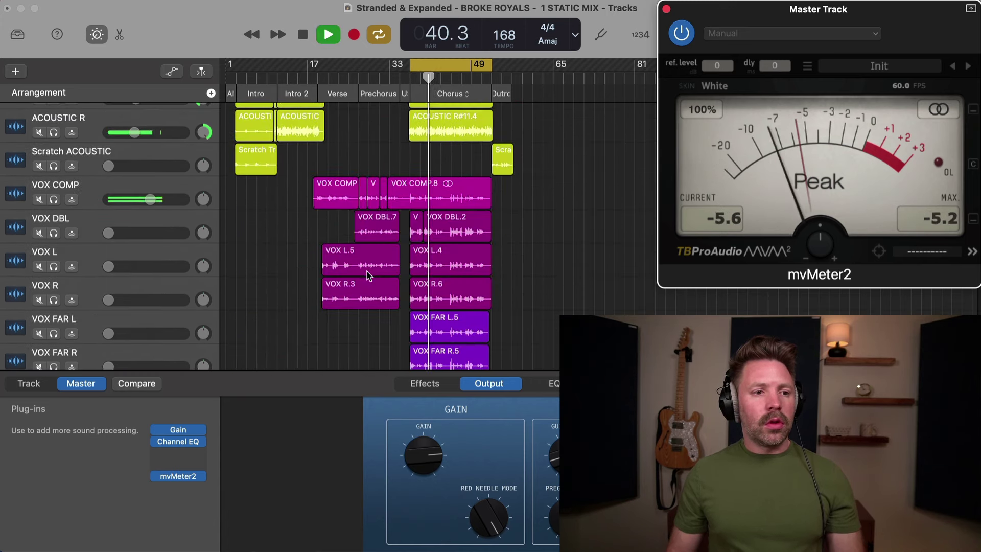
scroll(235, 202, up, 2)
click(134, 181)
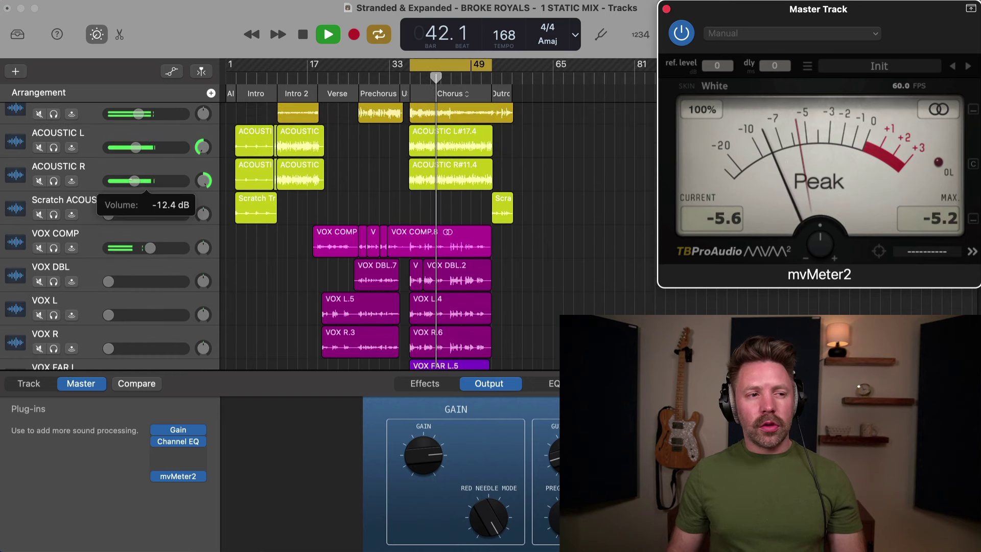
drag(132, 182, 129, 150)
Bring up the VOX DBL volume and raise VOX COMP while the chorus plays
scroll(121, 217, down, 1)
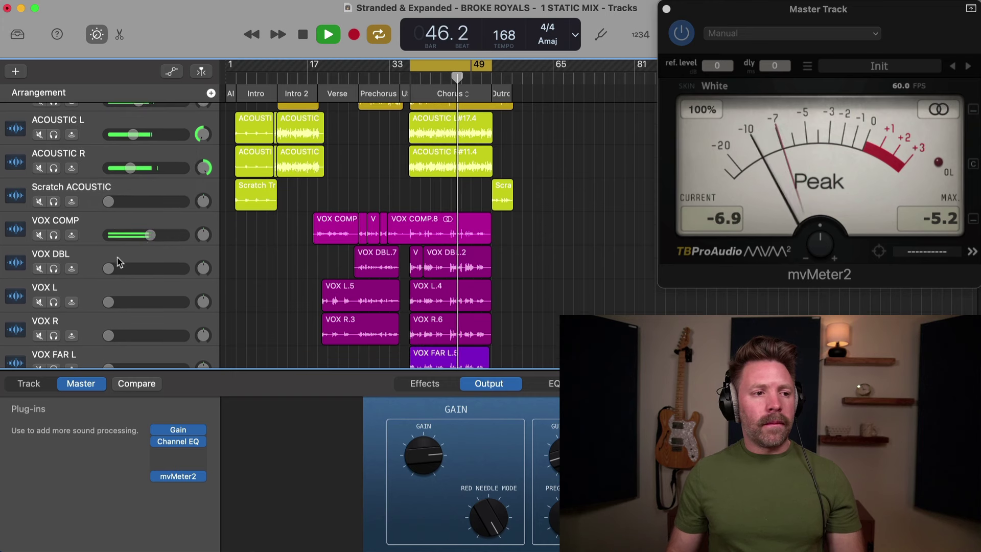
drag(109, 268, 129, 268)
drag(150, 235, 160, 235)
Bring up the VOX L volume and pan the track to the left
mouse_move(129, 269)
mouse_down()
mouse_move(111, 265)
mouse_move(129, 265)
mouse_up()
scroll(128, 285, down, 2)
drag(203, 265, 166, 381)
Bring up the VOX R volume, then narrow VOX L's left panning and pan VOX R partway right to match
scroll(133, 286, down, 2)
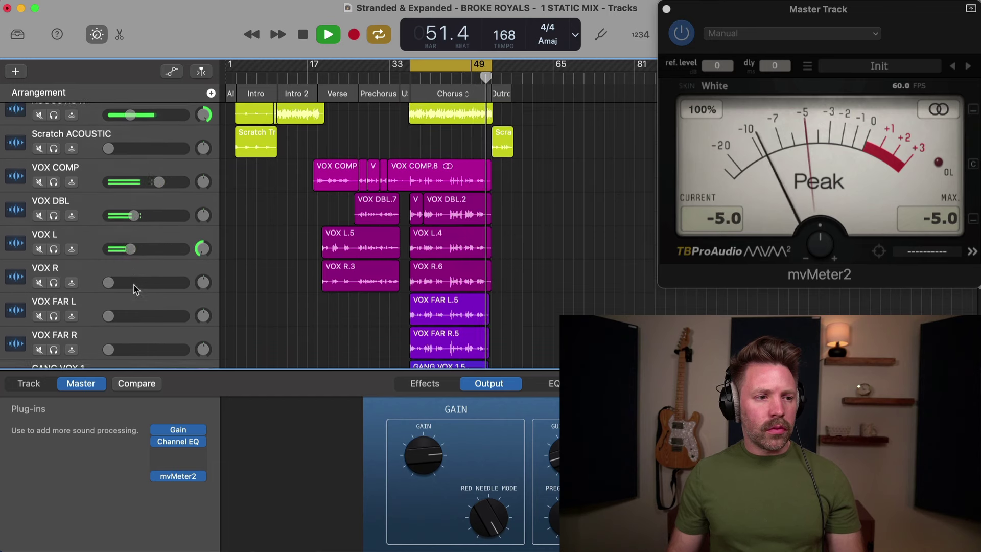
drag(130, 270, 156, 273)
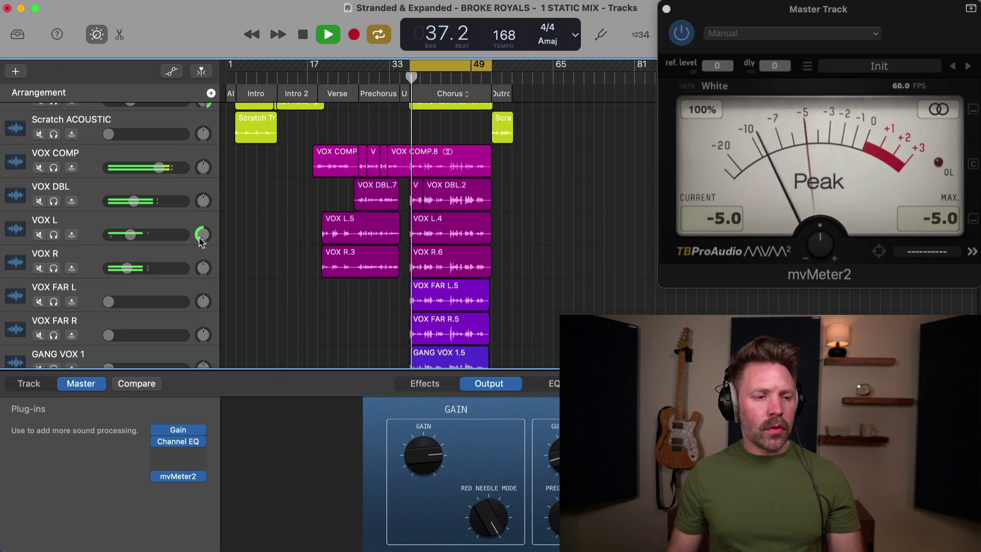
drag(203, 234, 203, 209)
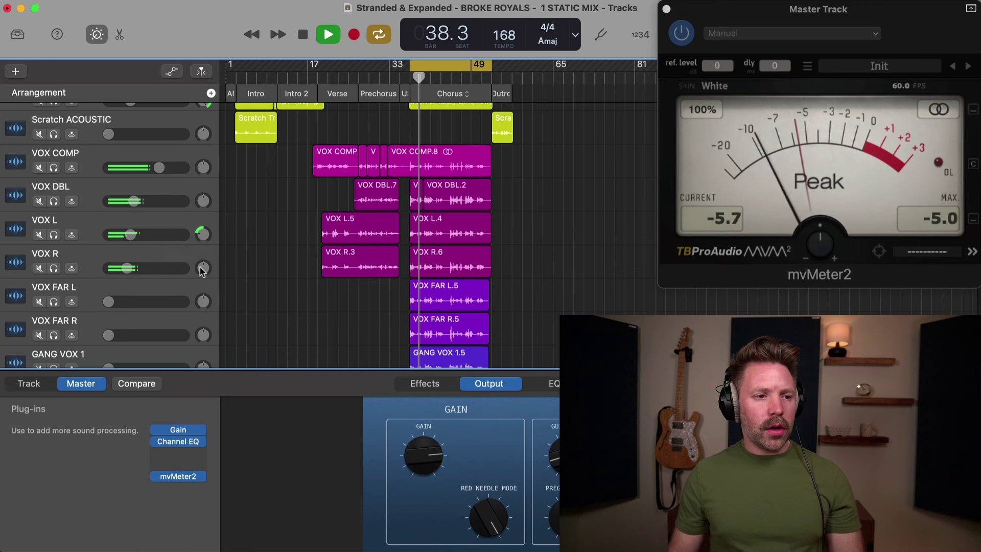
drag(203, 268, 203, 253)
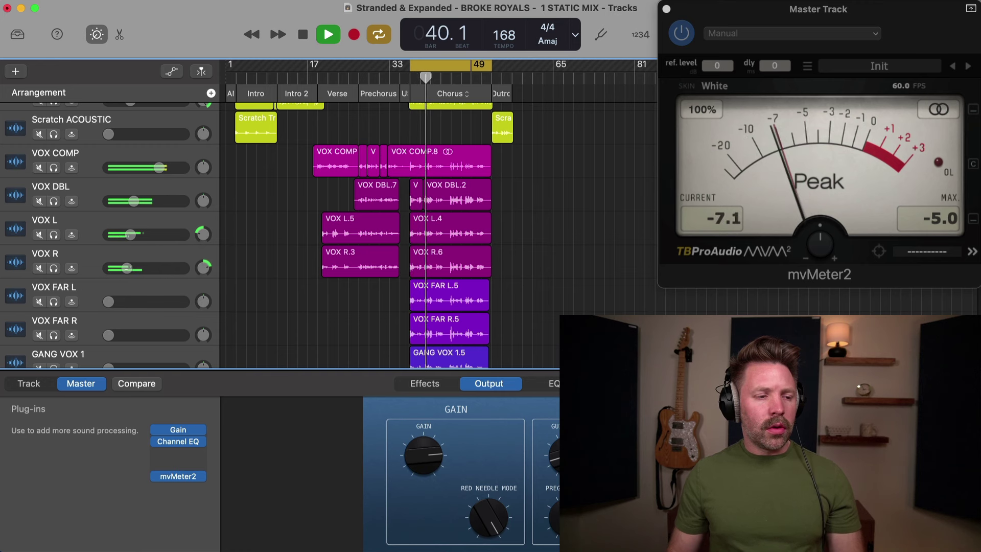
Raise the VOX R and VOX L volumes slightly while the chorus plays
drag(127, 268, 129, 268)
click(131, 239)
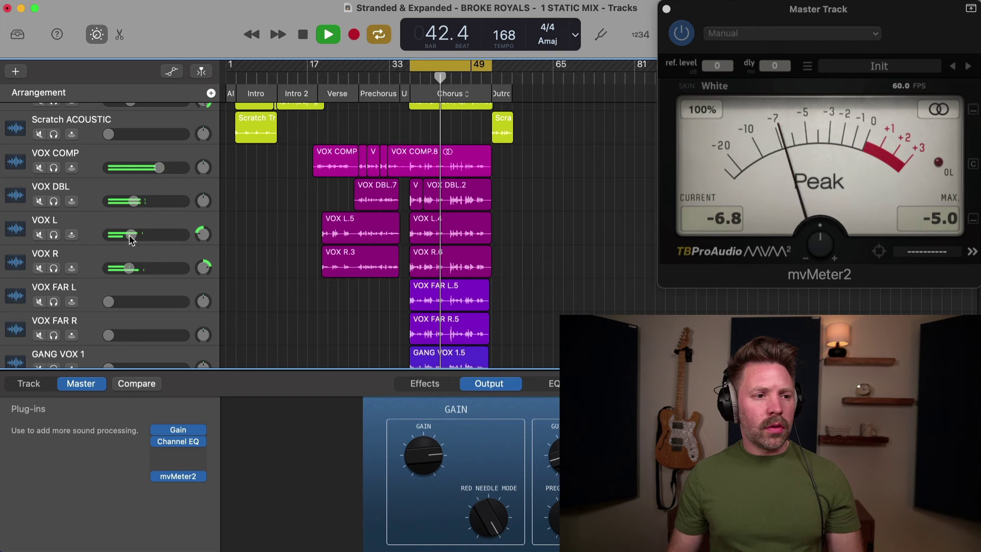
Bring up the VOX FAR L and VOX FAR R volumes, panning VOX FAR L far left and VOX FAR R to +63
scroll(116, 236, down, 3)
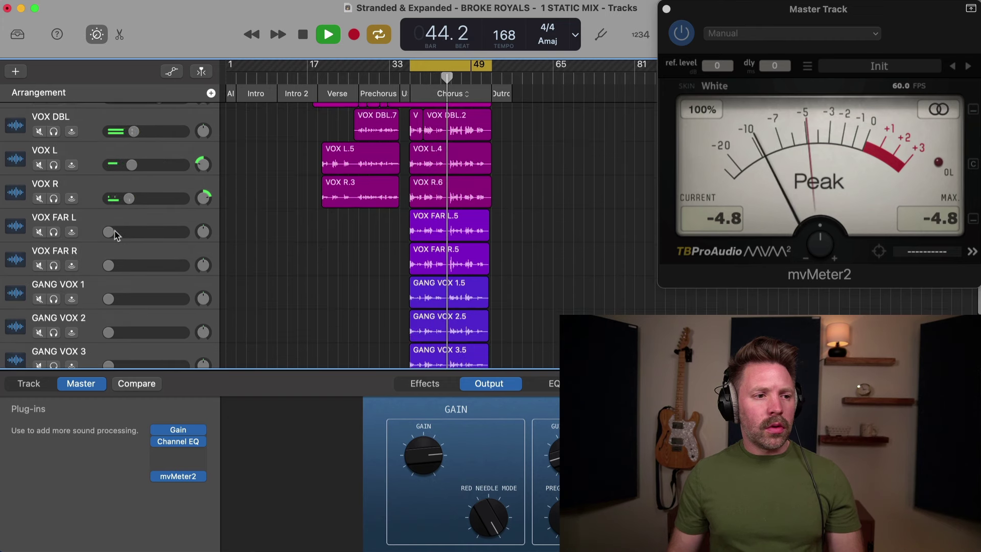
drag(115, 235, 173, 293)
drag(109, 265, 112, 265)
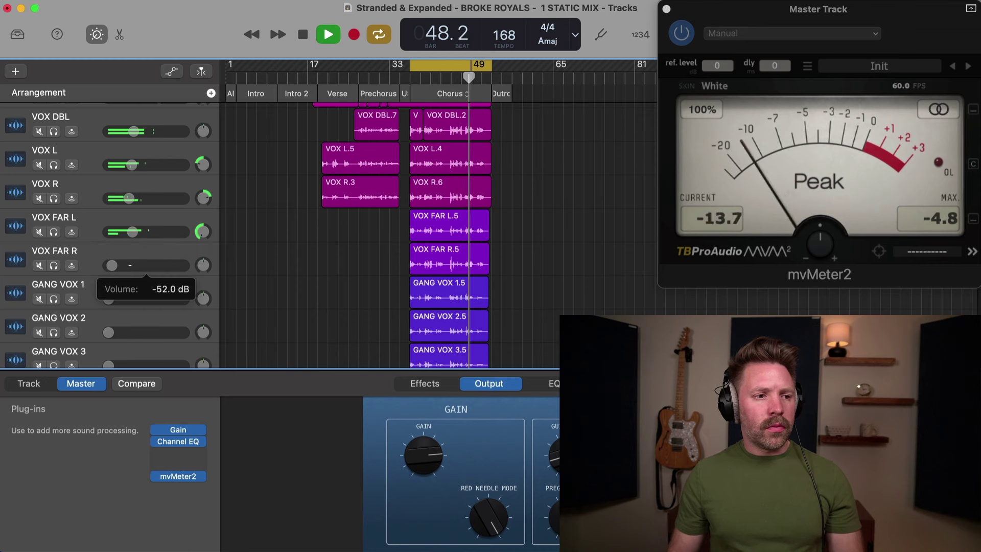
drag(204, 265, 205, 245)
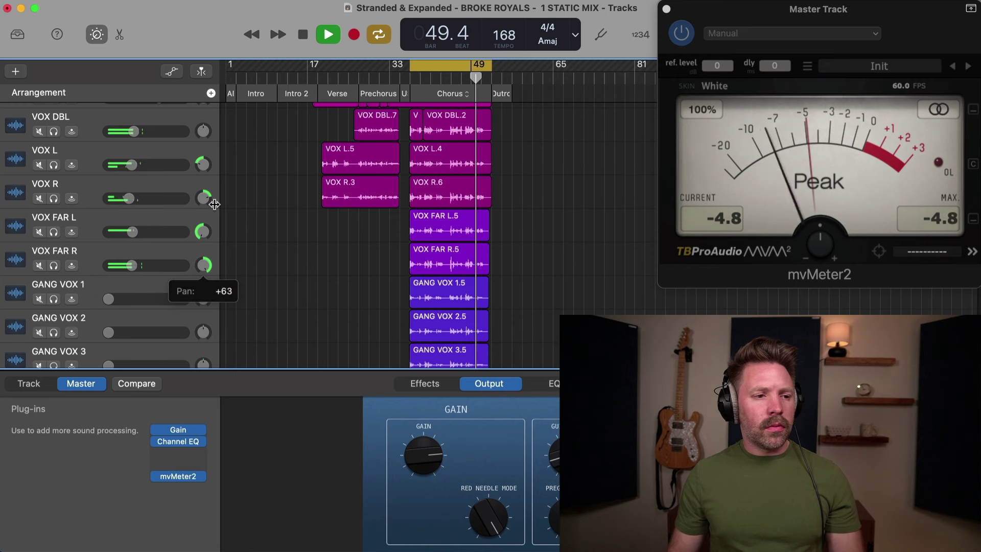
Solo VOX FAR L and VOX FAR R briefly, then unsolo them, replay the chorus and raise both volumes
drag(52, 242, 52, 279)
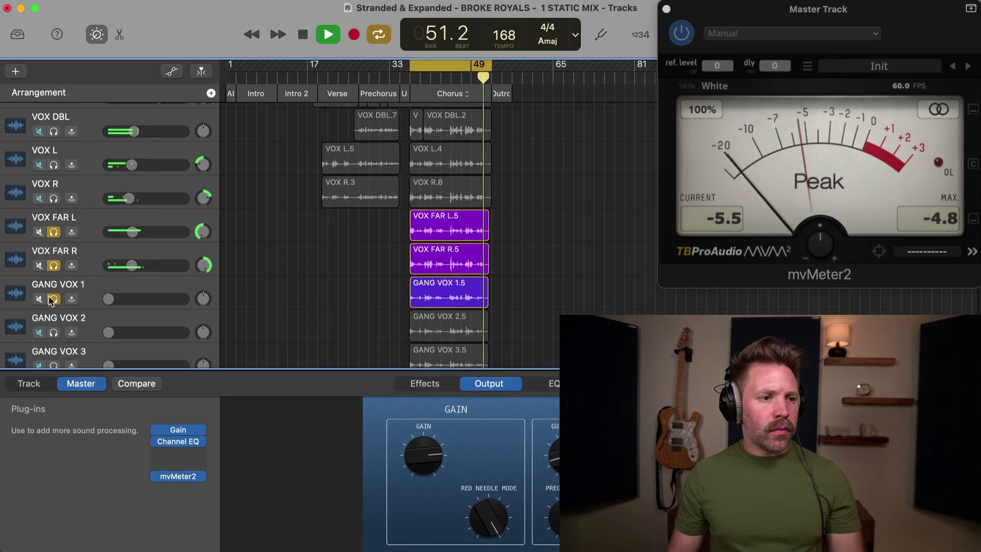
click(53, 299)
drag(53, 232, 53, 266)
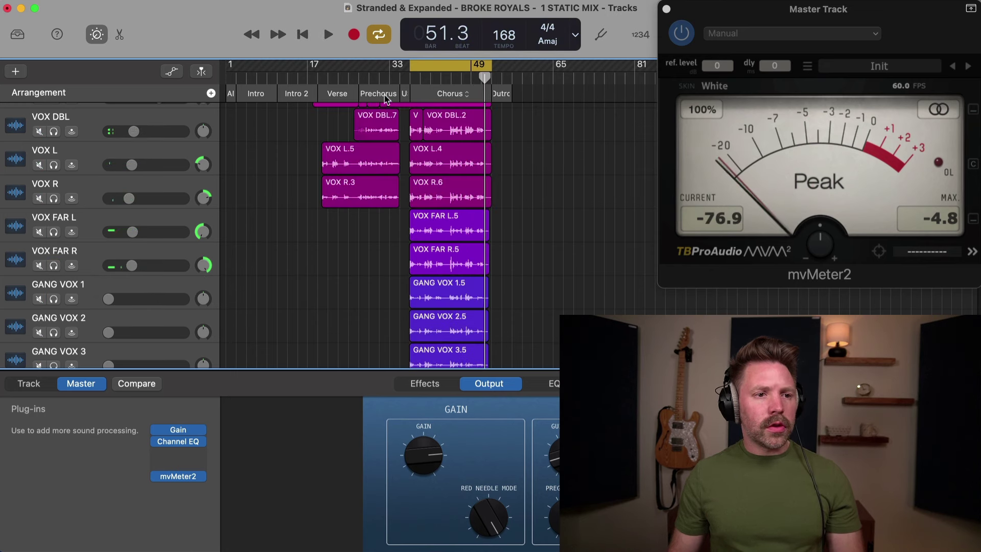
key(space)
drag(151, 234, 181, 233)
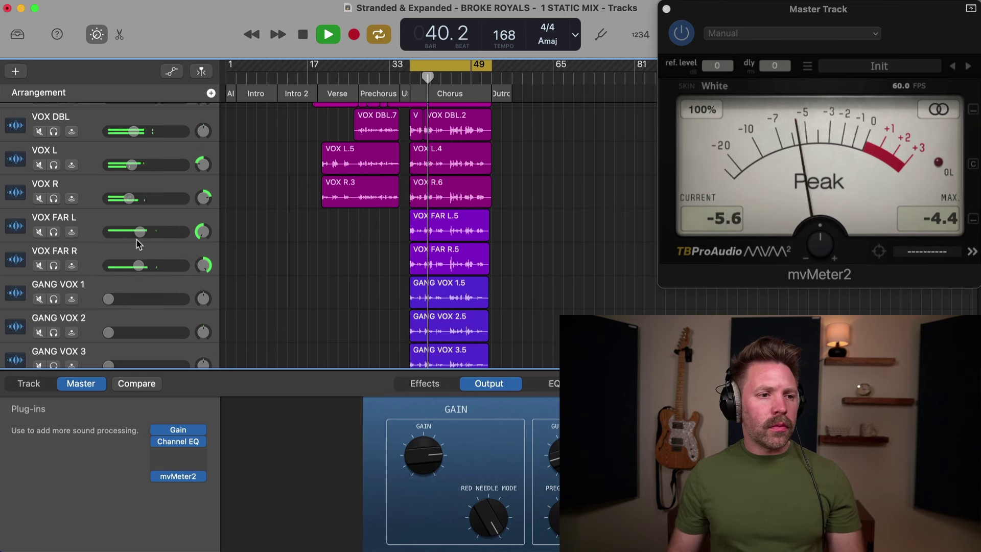
Raise the VOX DBL, VOX L and VOX R volumes slightly to balance them against the far vocals
scroll(139, 233, up, 3)
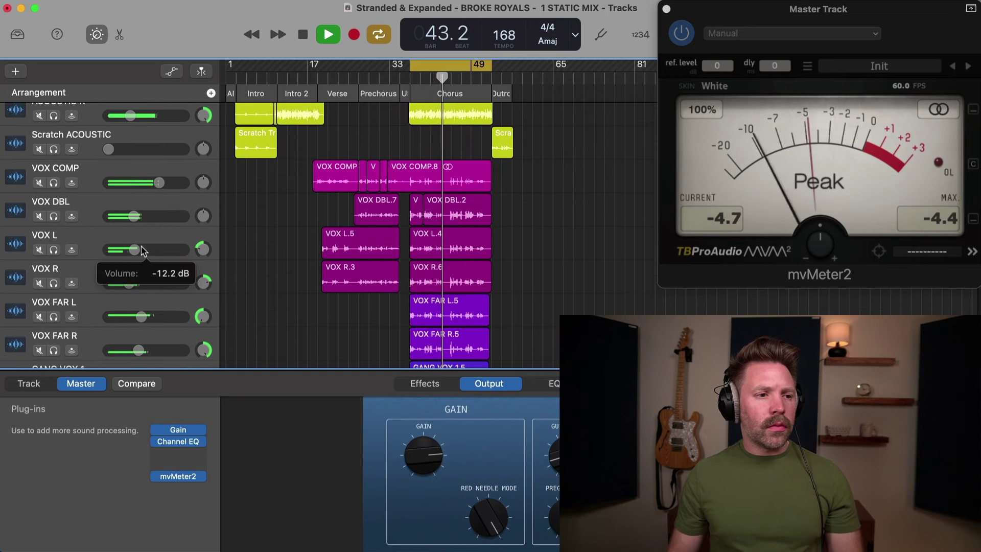
drag(134, 215, 140, 215)
drag(129, 282, 130, 282)
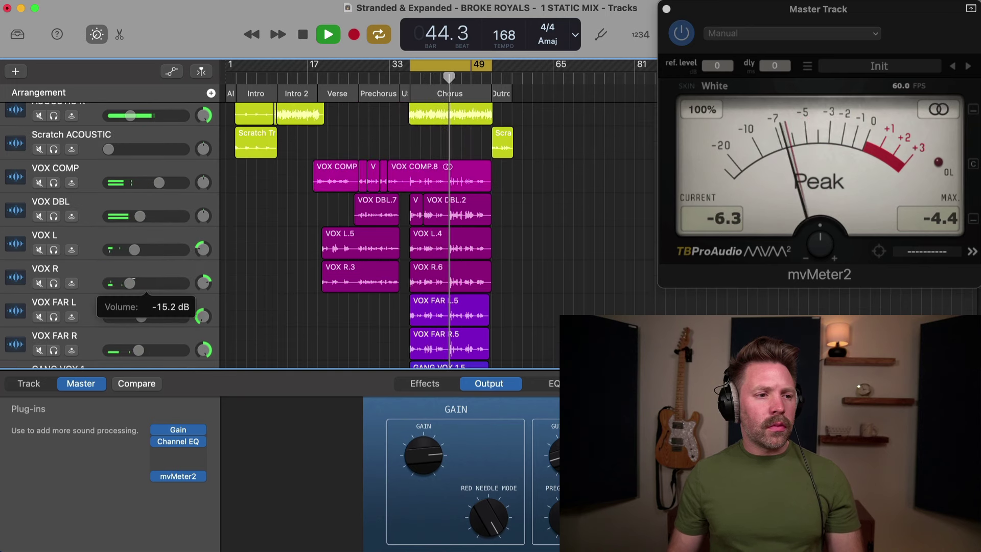
Bring up the GANG VOX 1 volume, then bring GANG VOX 2 up to about -21.5 dB and pan it left
scroll(136, 278, down, 5)
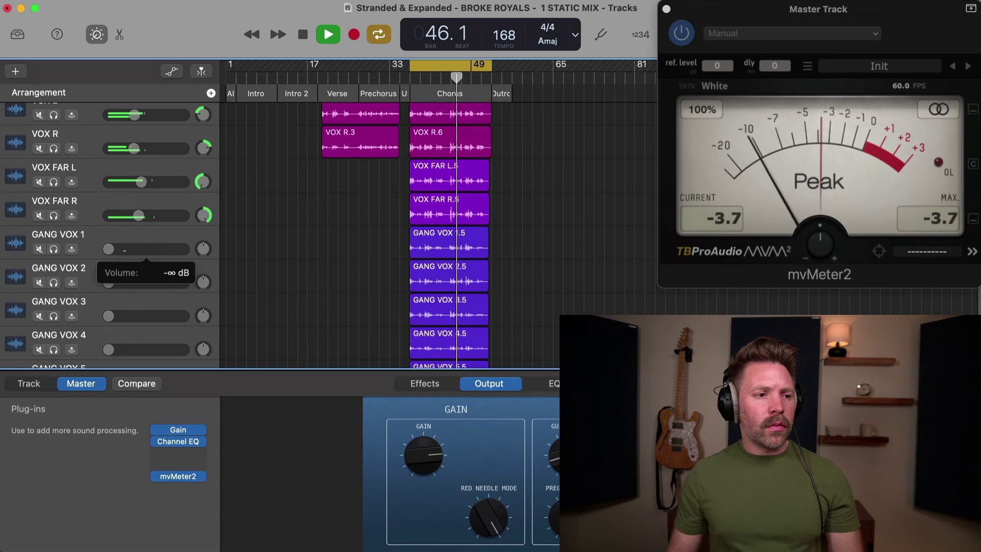
scroll(167, 259, down, 2)
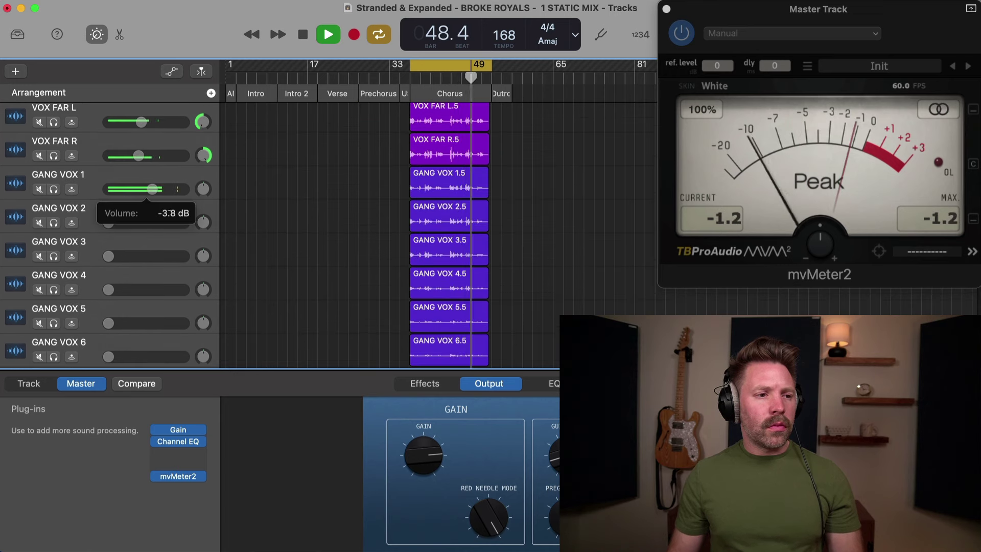
drag(108, 223, 115, 223)
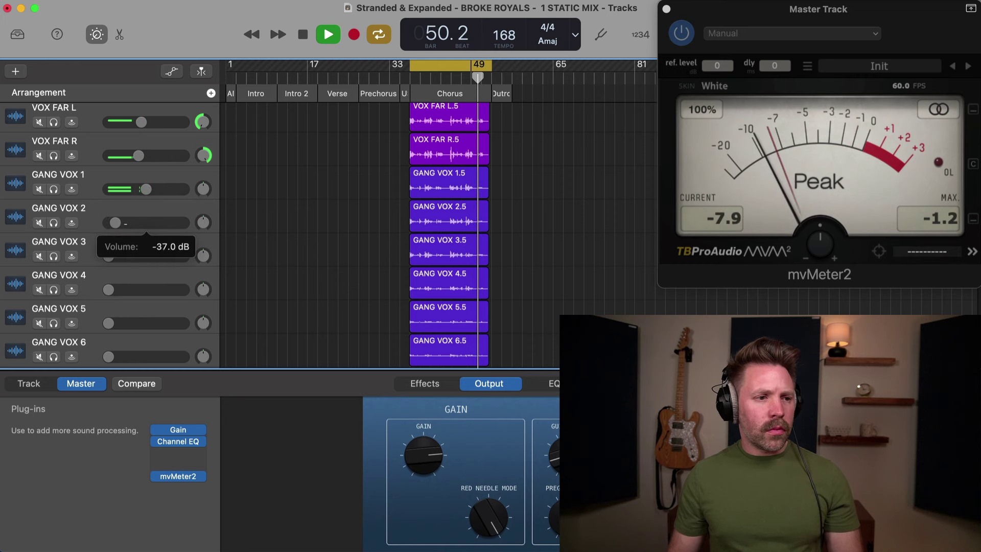
drag(197, 227, 148, 332)
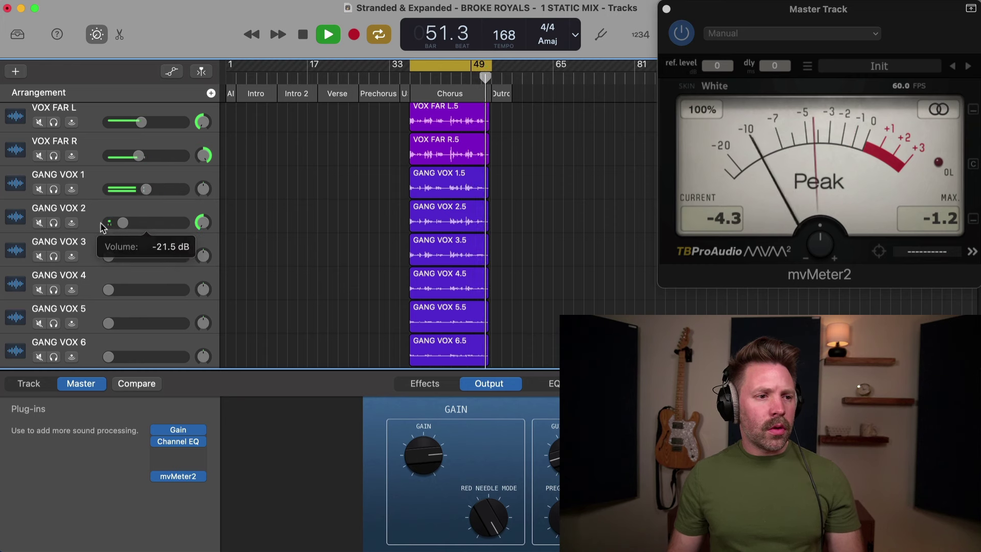
Bring GANG VOX 3 up to about -19 dB panned right, and raise GANG VOX 2 to about -17 dB
drag(117, 258, 126, 257)
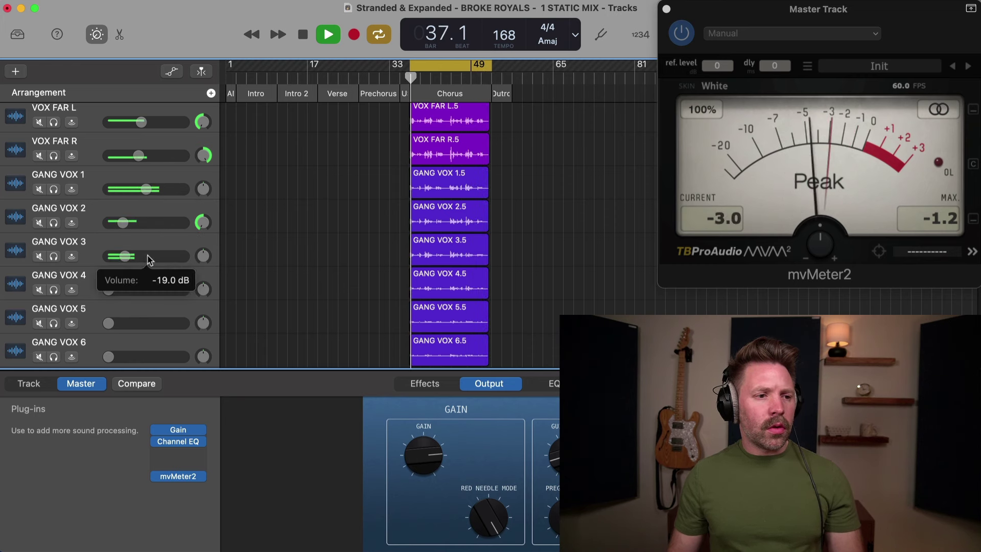
drag(203, 256, 221, 152)
drag(121, 223, 127, 223)
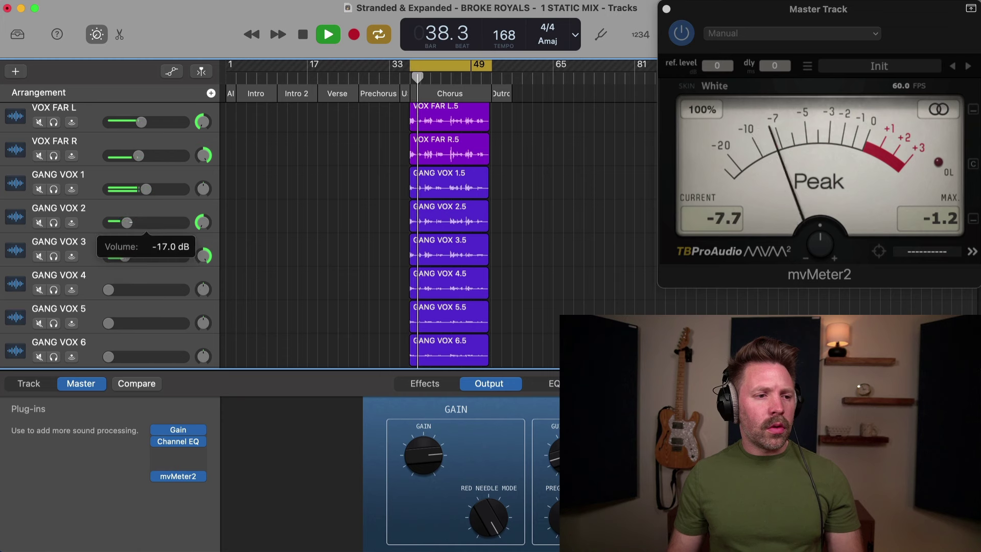
click(125, 257)
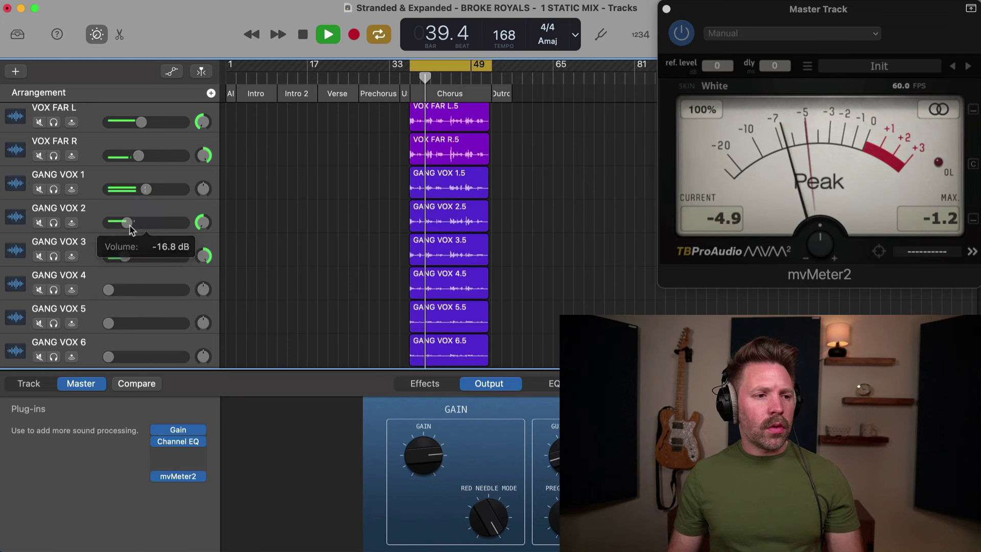
drag(126, 257, 128, 257)
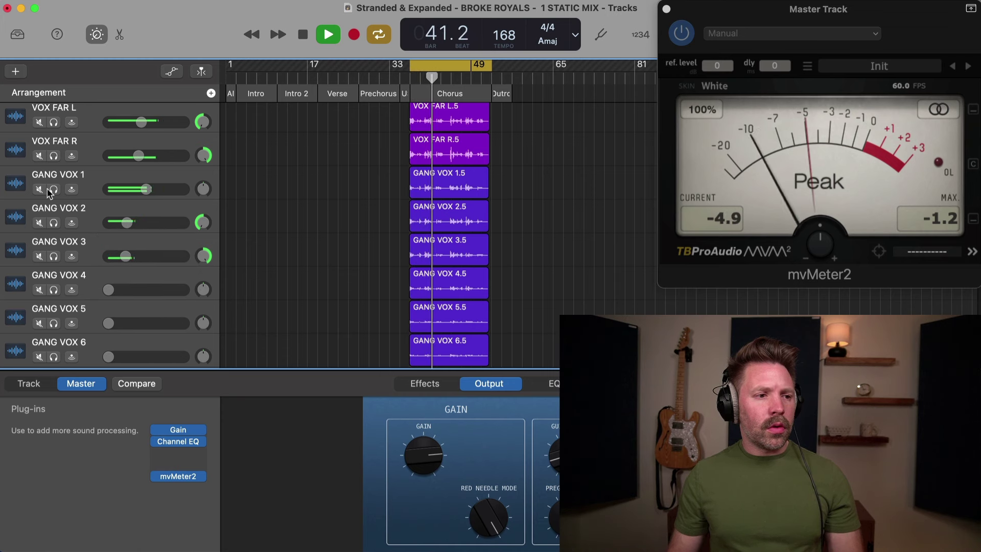
Solo GANG VOX 1, 2 and 3 and raise the GANG VOX 2 and GANG VOX 3 volumes slightly
drag(50, 190, 53, 257)
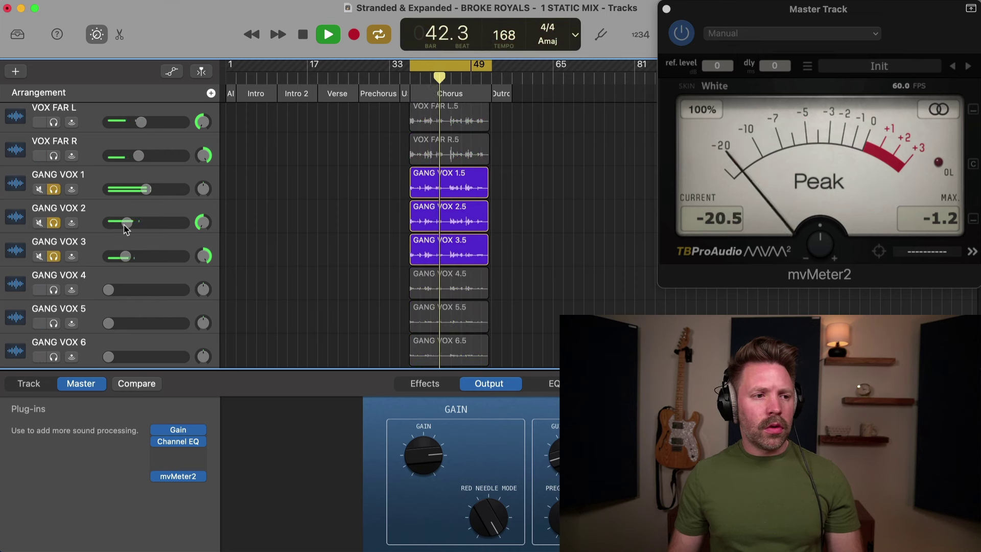
drag(124, 224, 126, 224)
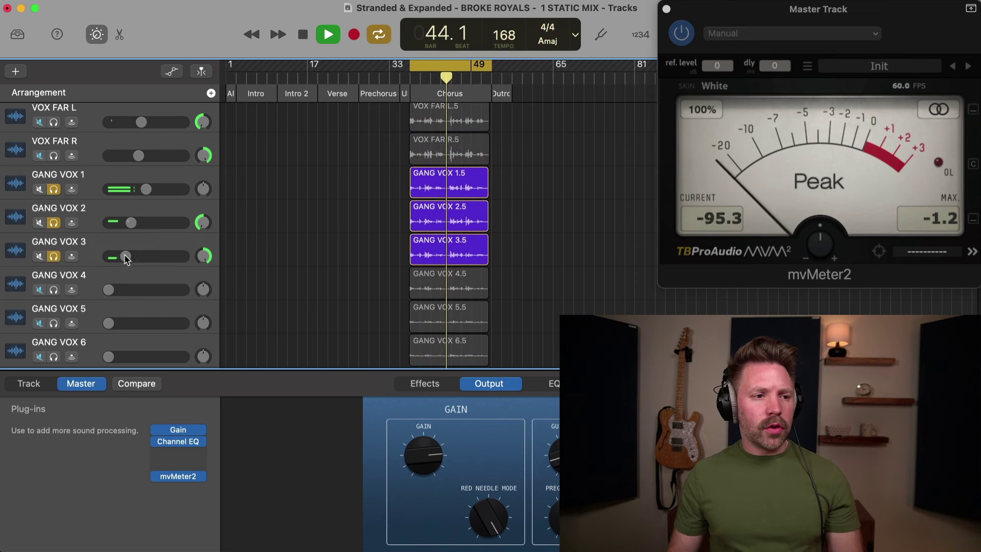
drag(126, 256, 130, 256)
drag(133, 223, 134, 222)
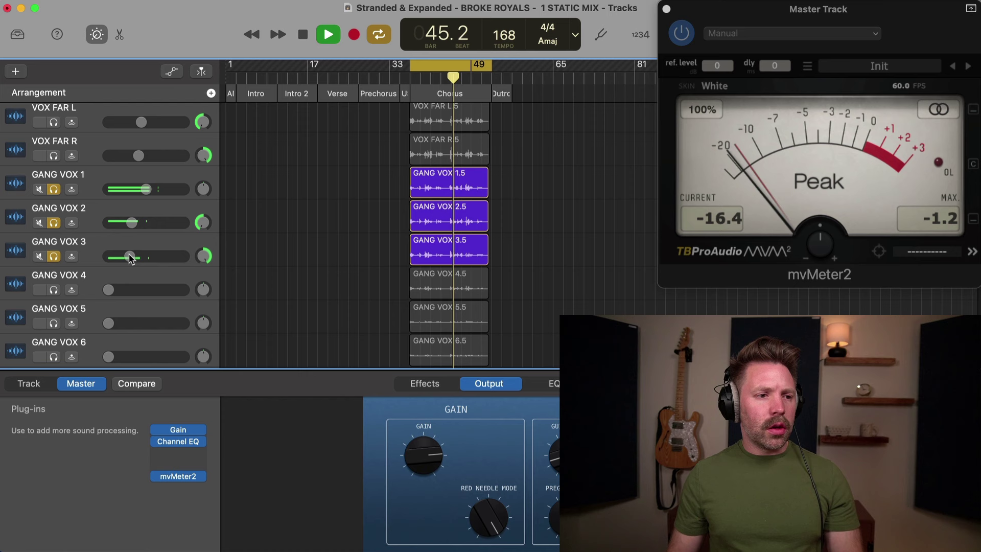
Add GANG VOX 4 to the soloed gang vocals and bring up its volume, keeping it centered
click(53, 290)
scroll(118, 281, down, 2)
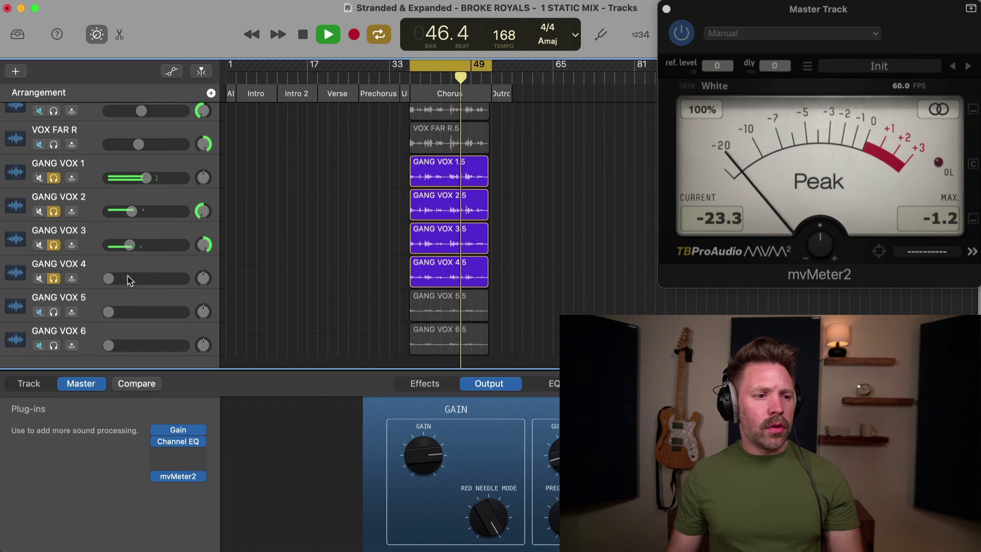
drag(108, 254, 140, 254)
click(139, 249)
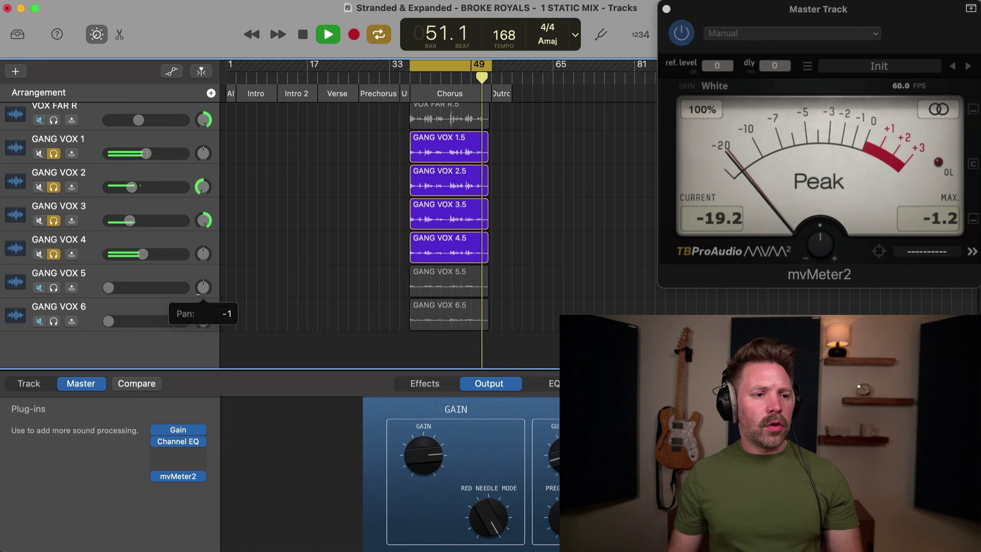
Solo GANG VOX 5 and 6, bring up both volumes, and pan them to -30 and +31 respectively
click(53, 287)
click(53, 321)
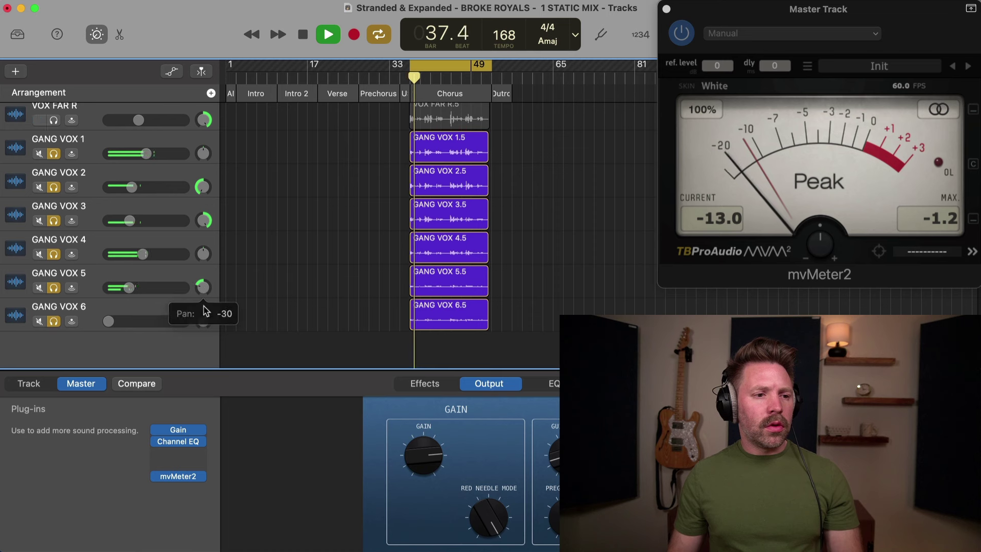
drag(203, 320, 203, 305)
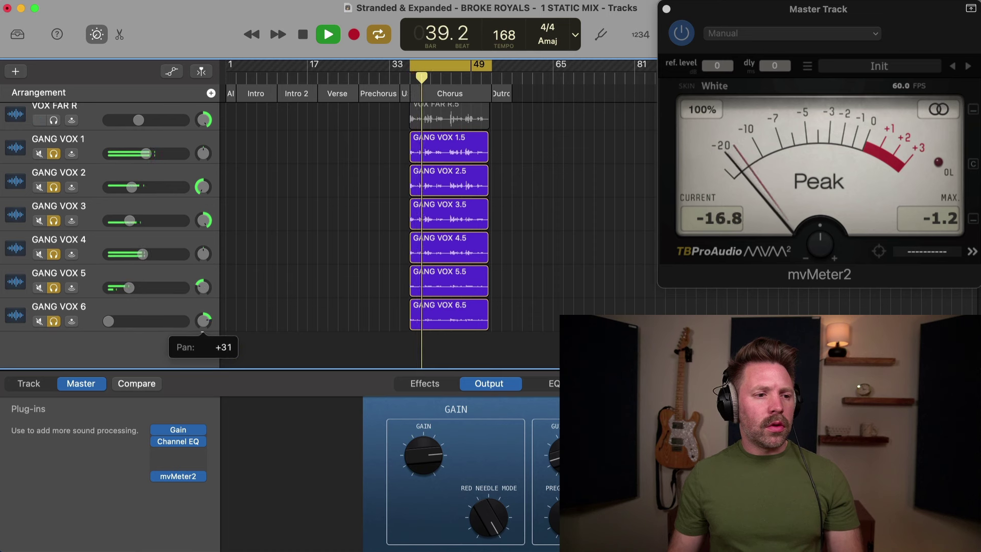
drag(107, 321, 126, 321)
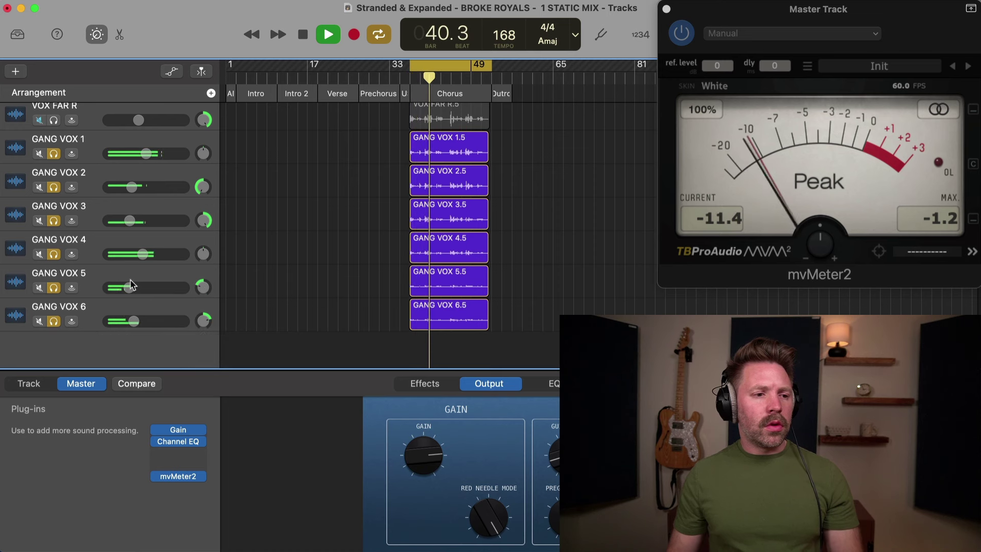
drag(129, 287, 142, 287)
drag(135, 322, 139, 321)
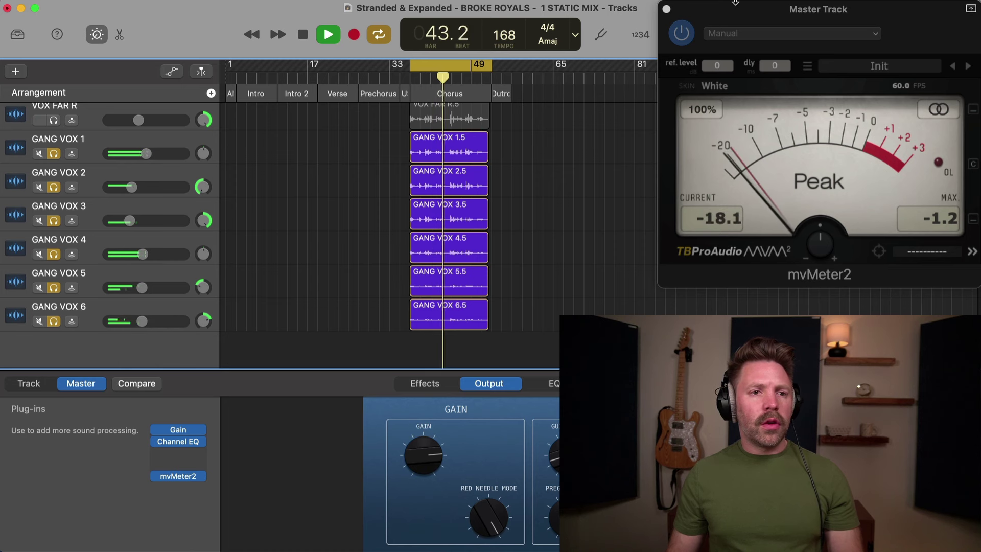
Move the mvMeter2 window clear of the master volume, then fine-tune GANG VOX 6 to about -7.8 dB and raise GANG VOX 3 slightly
drag(738, 15, 737, 122)
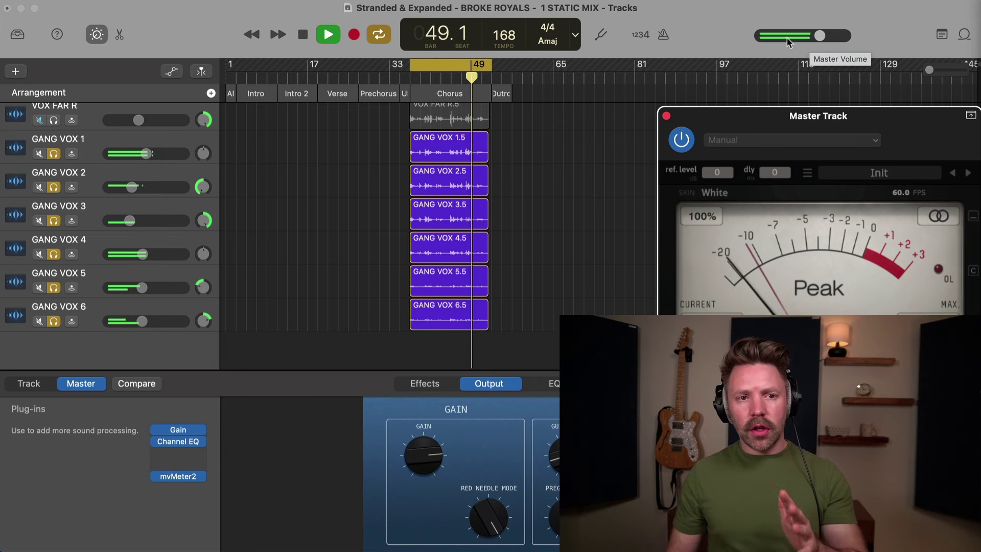
drag(142, 322, 142, 322)
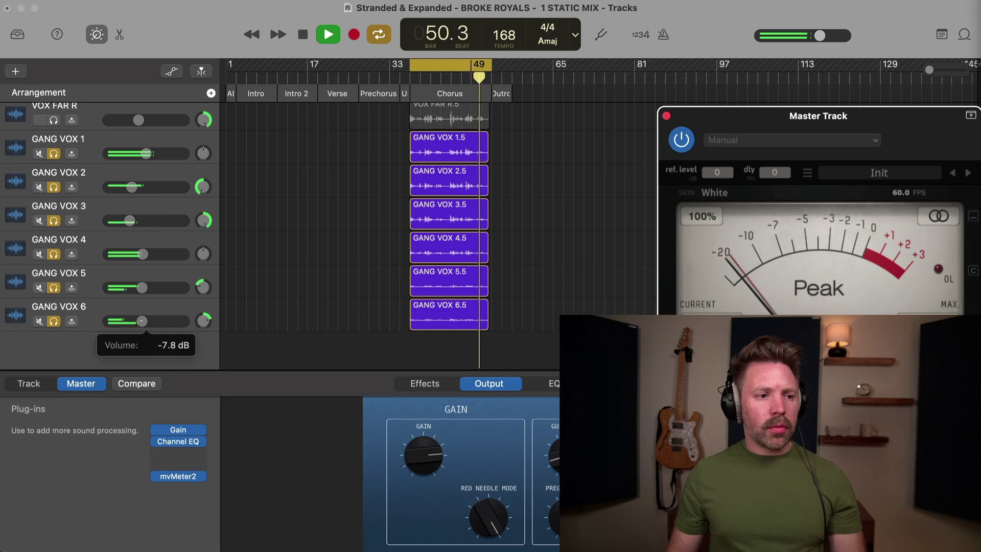
drag(131, 221, 134, 222)
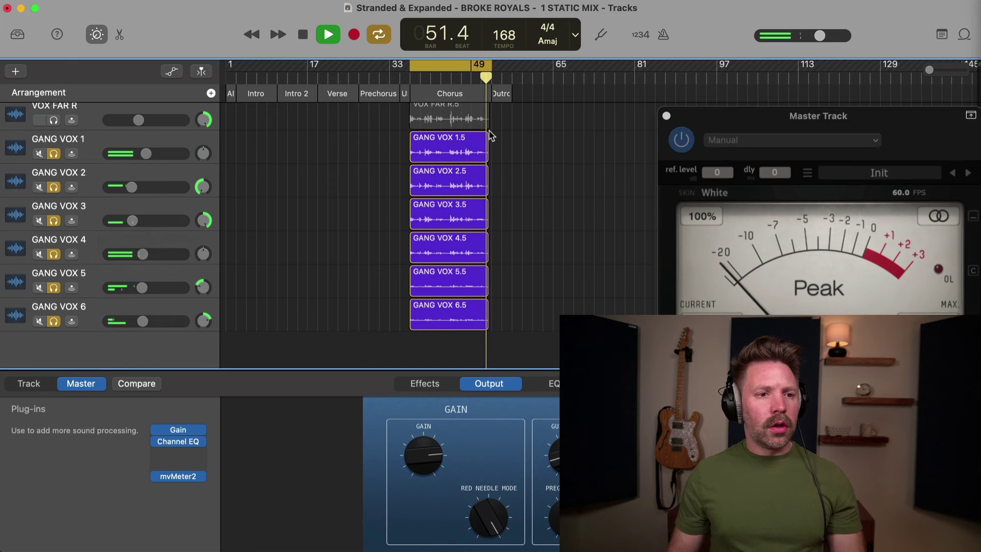
Replay the chorus, unsolo all six gang vocal tracks and move the mvMeter2 window back up
key(space)
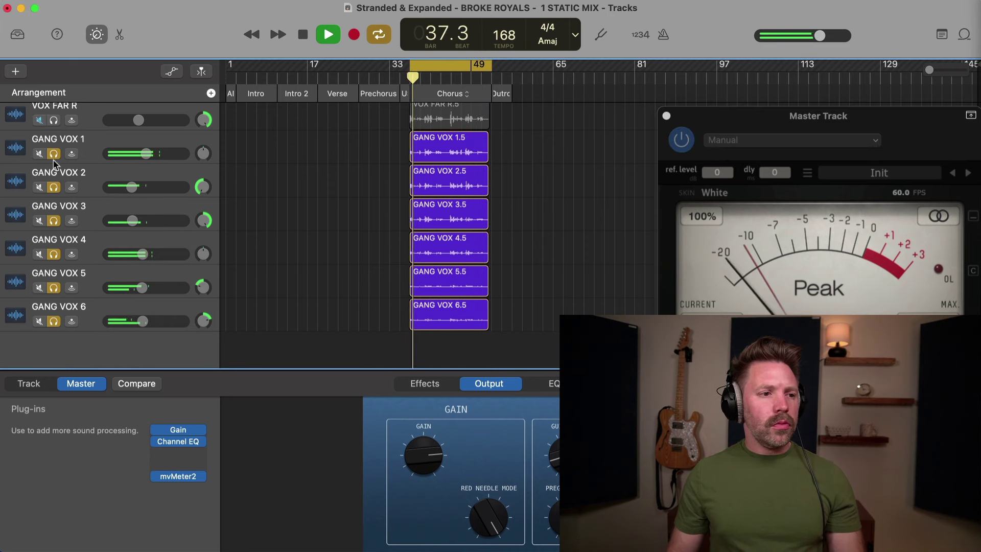
drag(53, 154, 55, 316)
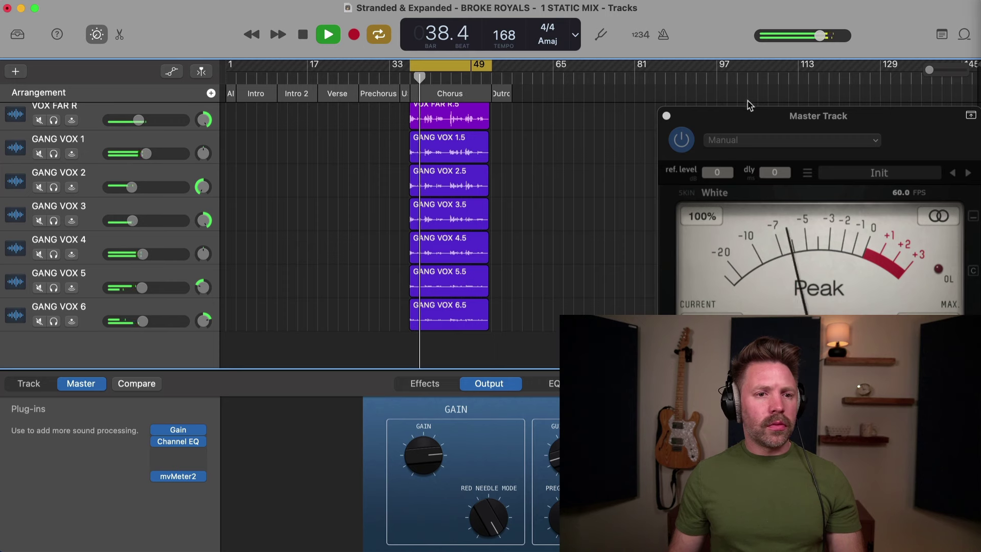
drag(747, 117, 748, 11)
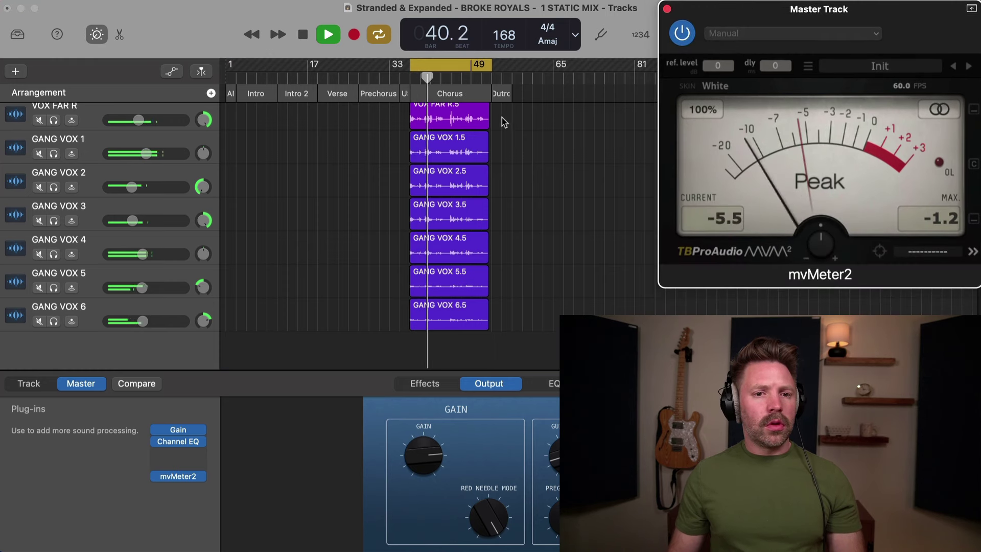
Stop playback, reset the meter's maximum peak reading and replay the full chorus while reviewing the track levels
key(space)
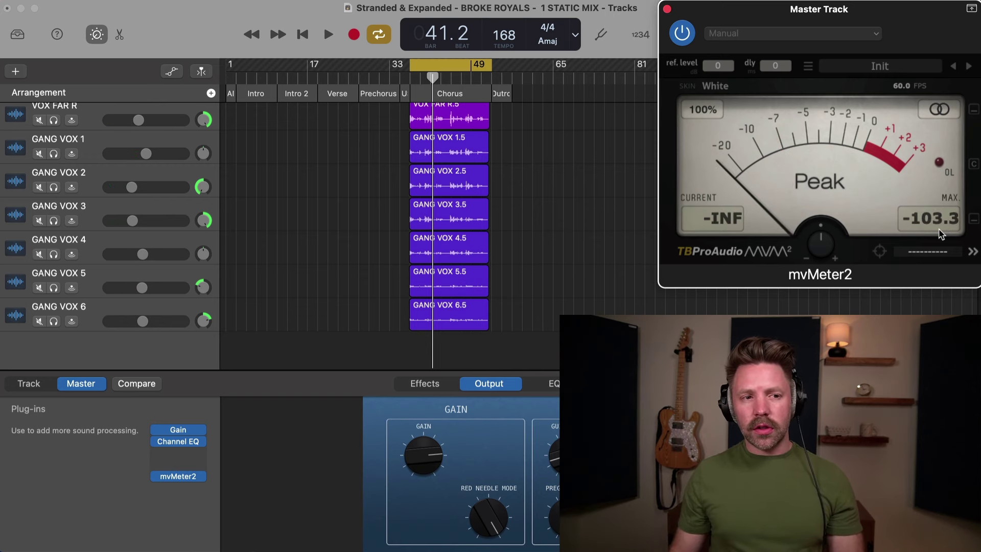
key(space)
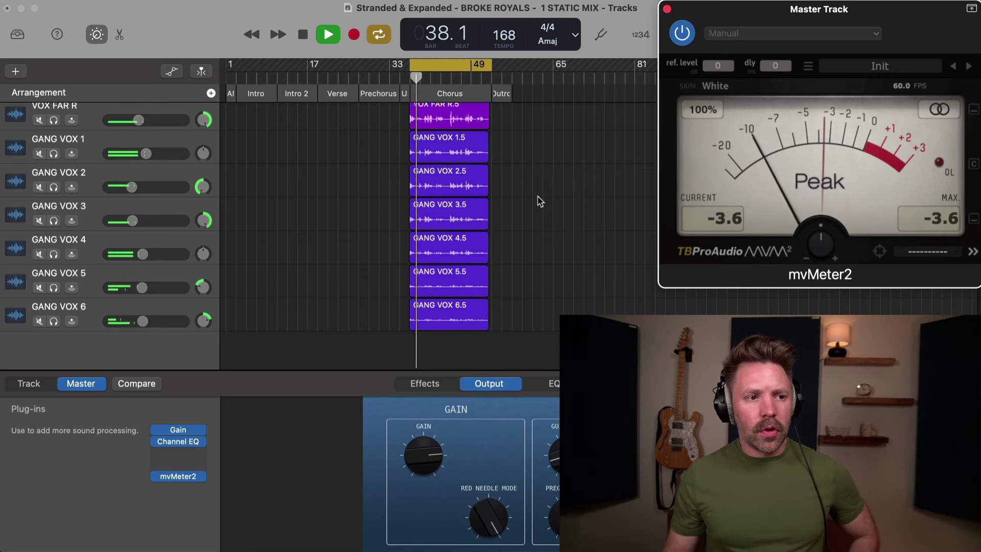
scroll(536, 202, up, 10)
scroll(536, 201, down, 6)
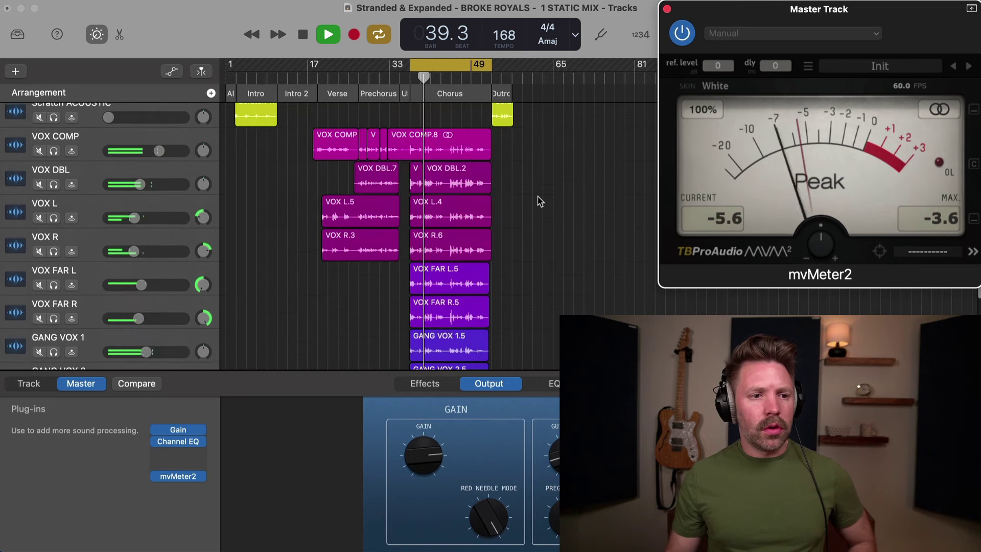
Bring up the BASS BOMB - TBG track's volume from silence while the chorus plays
scroll(537, 201, up, 2)
scroll(541, 201, up, 3)
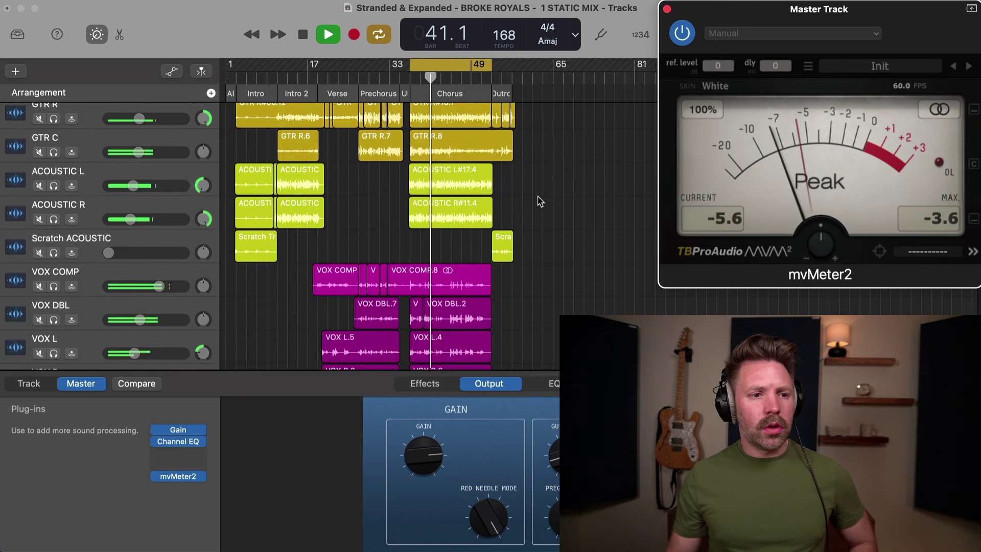
scroll(540, 201, up, 1)
scroll(541, 201, up, 5)
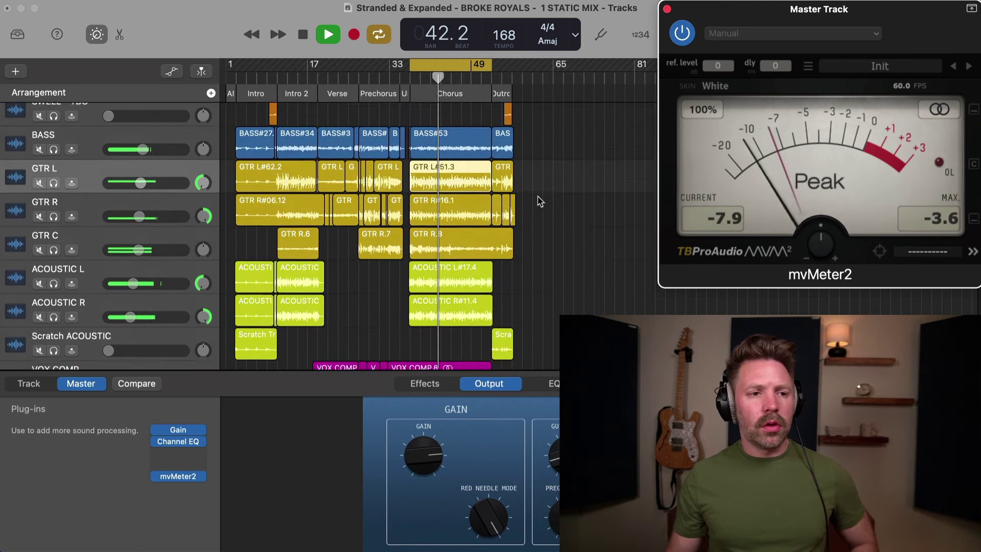
scroll(540, 201, up, 1)
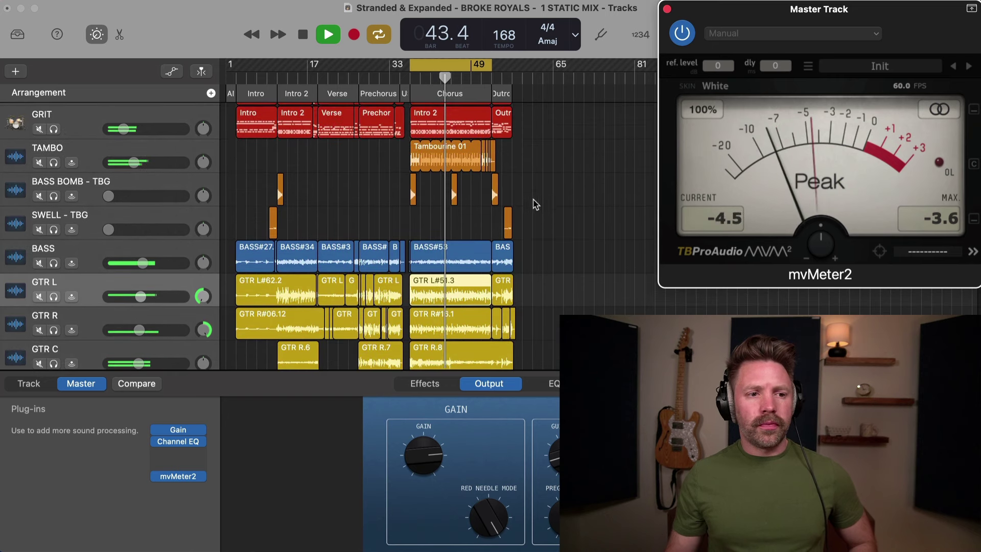
mouse_move(145, 198)
drag(108, 196, 132, 195)
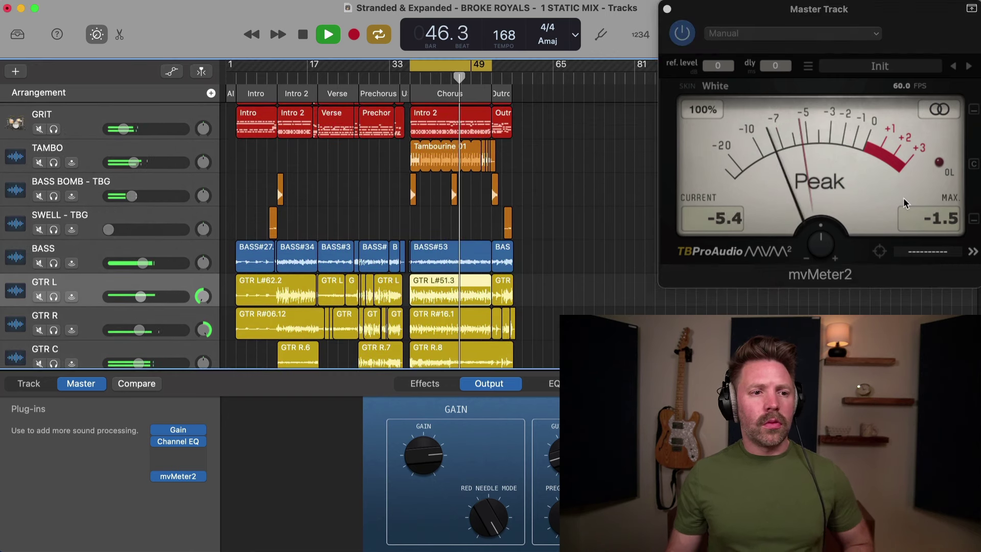
Stop playback, reset the meter's maximum peak reading and lower the master Gain plug-in to -3.5 dB, then bring back mvMeter2
key(space)
click(943, 223)
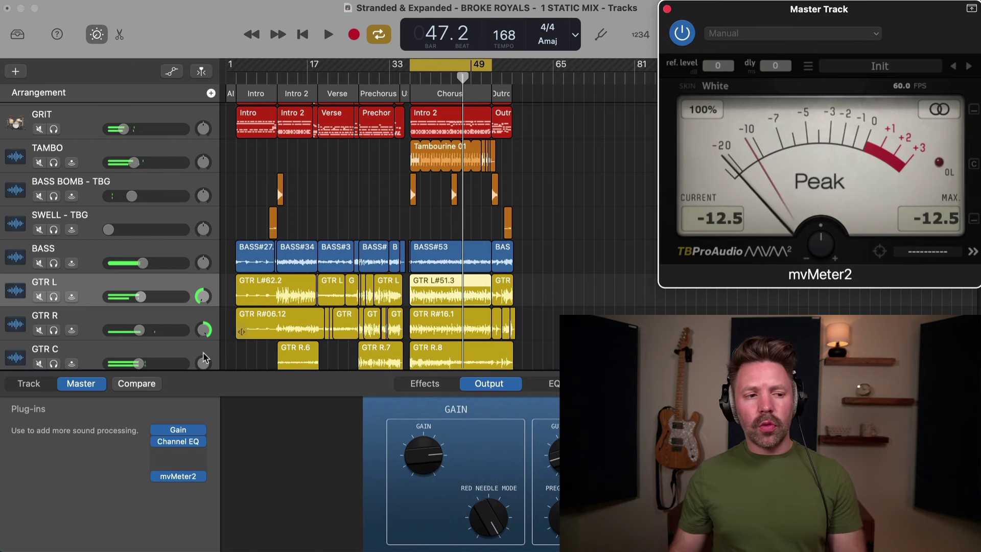
click(179, 429)
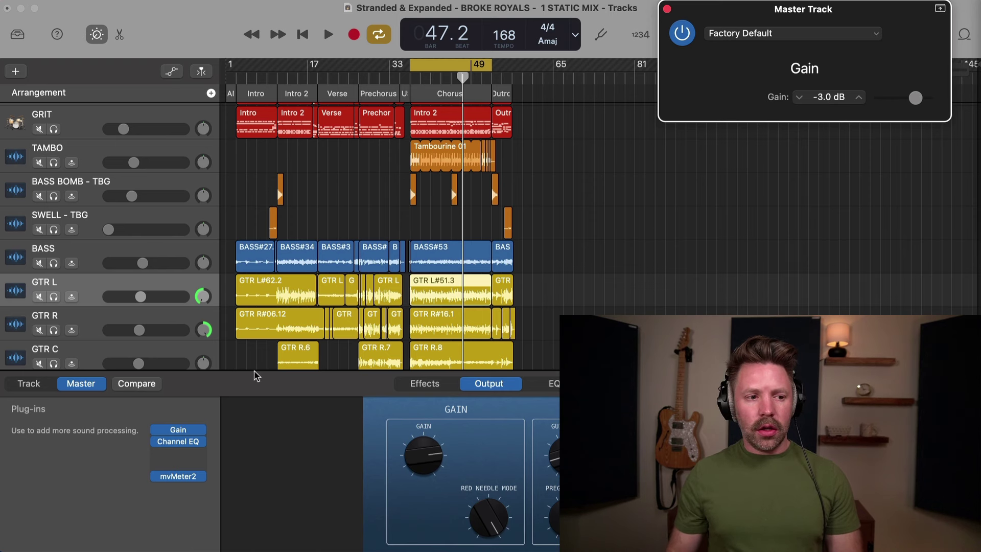
click(179, 477)
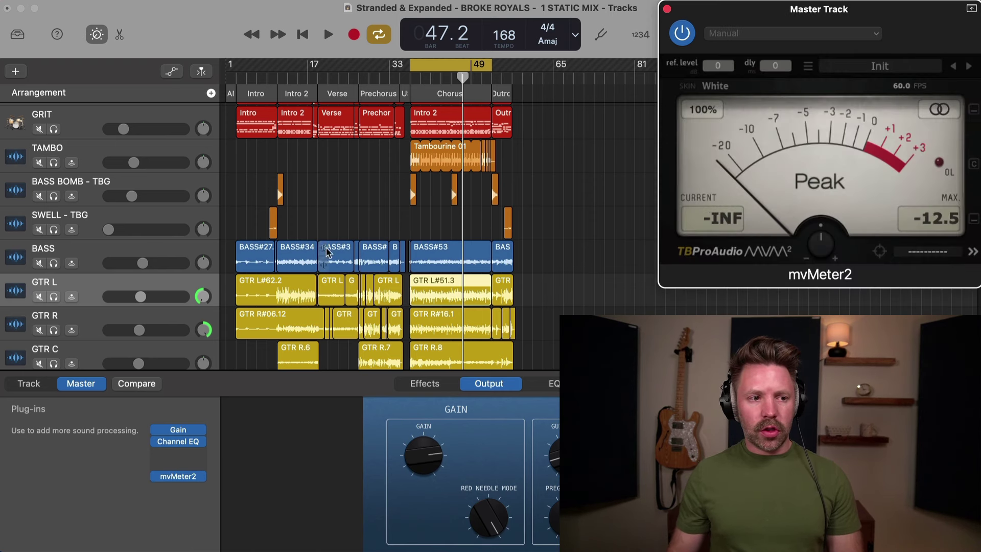
click(184, 431)
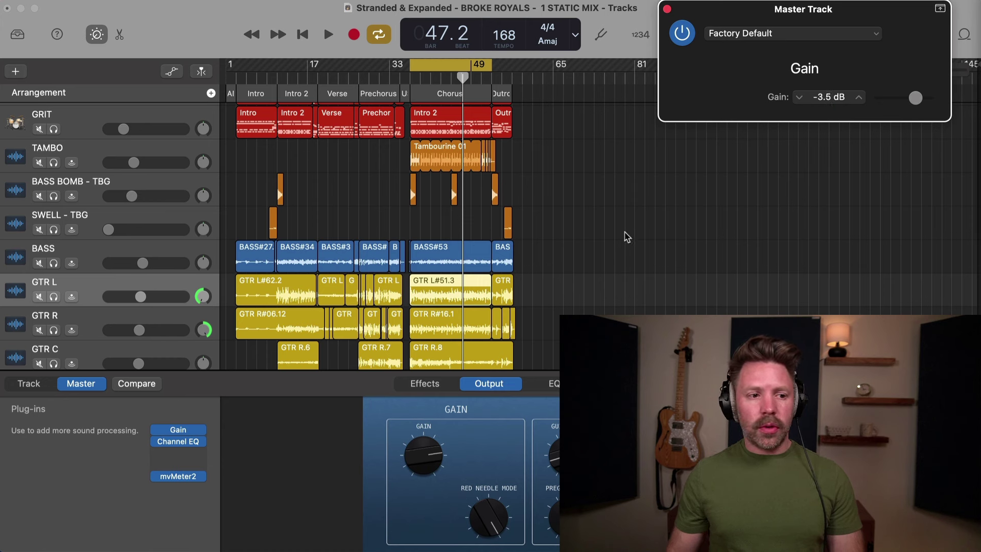
click(180, 476)
Replay the chorus, fine-tune BASS BOMB - TBG to about -12.6 dB and bring up the SWELL - TBG volume
key(space)
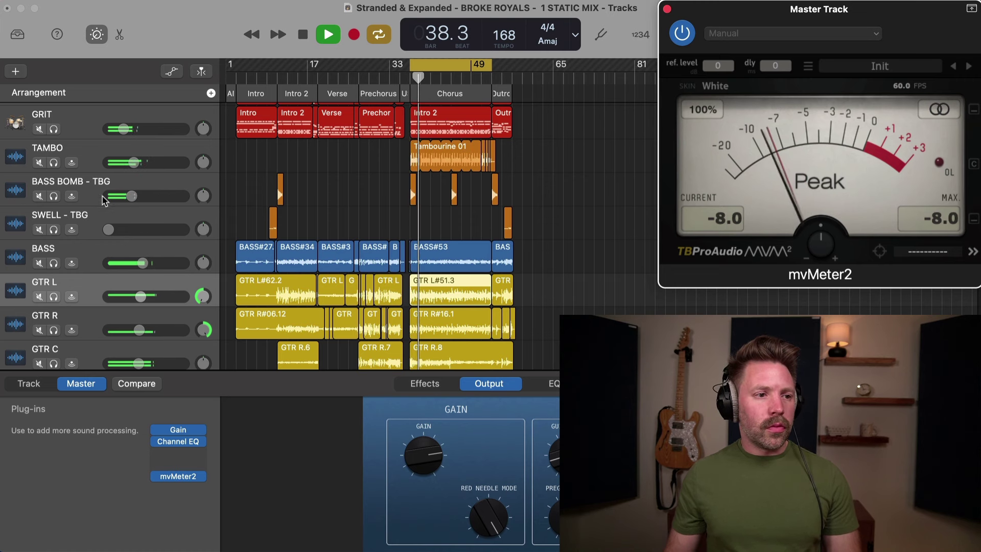
click(134, 163)
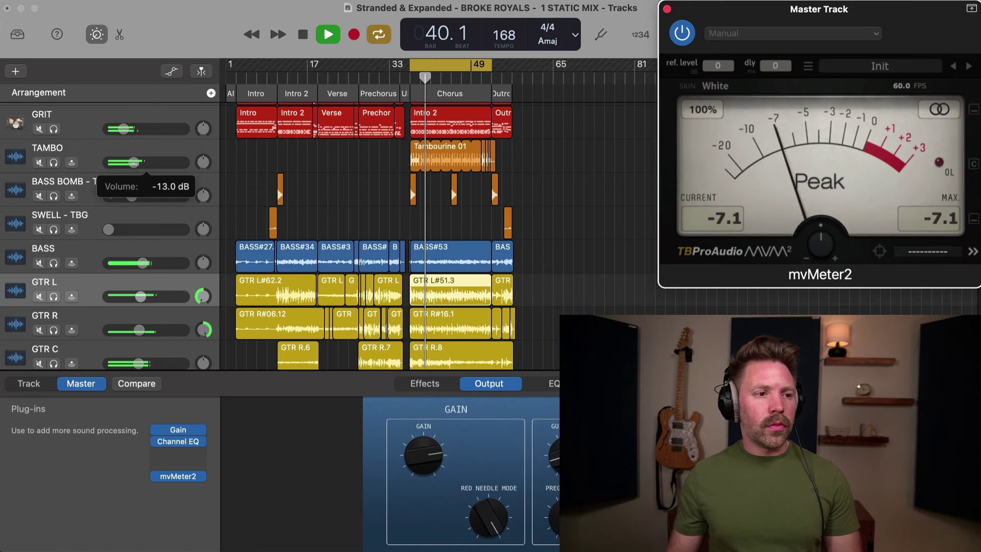
click(132, 197)
drag(132, 197, 134, 197)
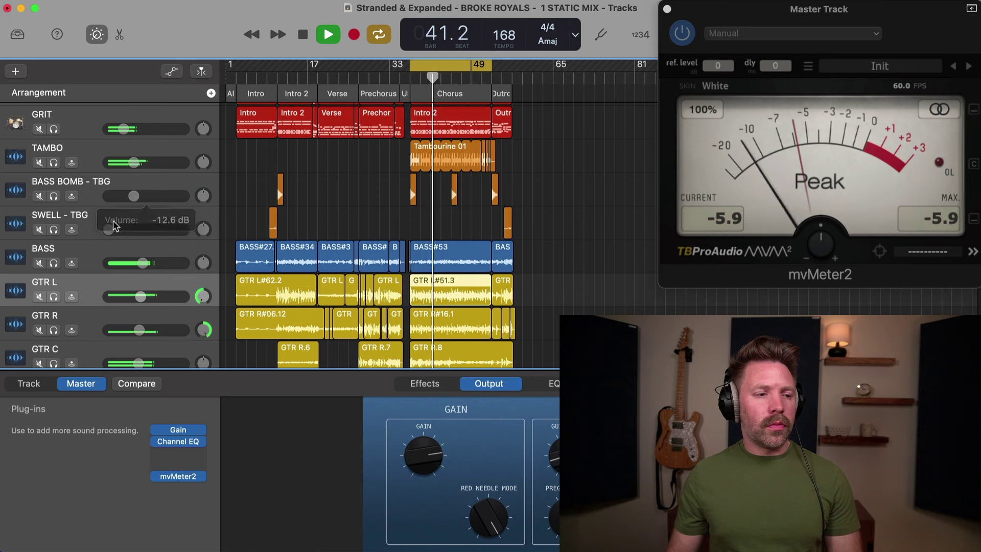
click(110, 229)
drag(111, 229, 130, 230)
scroll(272, 223, down, 1)
scroll(272, 224, down, 5)
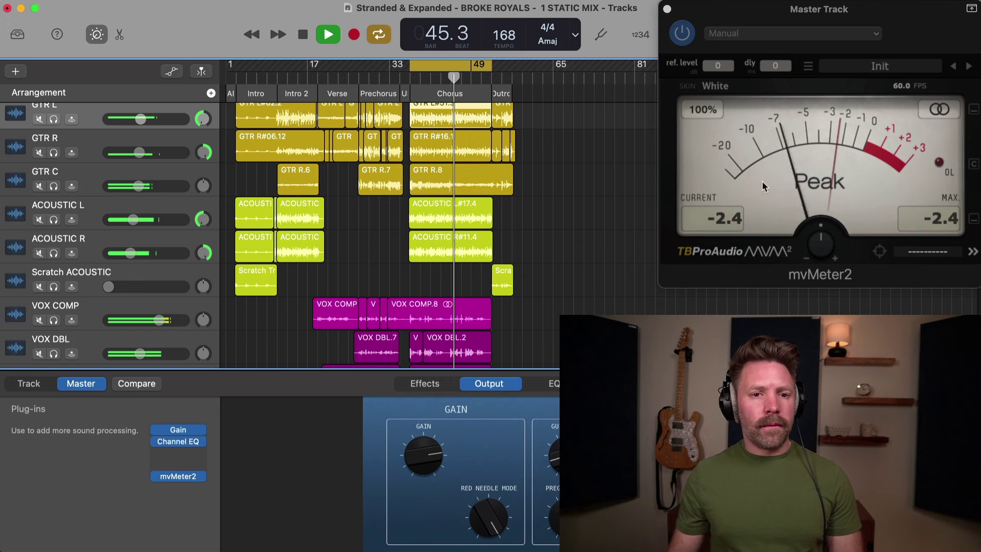
Reset the meter's maximum peak, set the master Gain to -4 dB and replay the chorus with mvMeter2 showing
key(space)
click(937, 229)
click(179, 429)
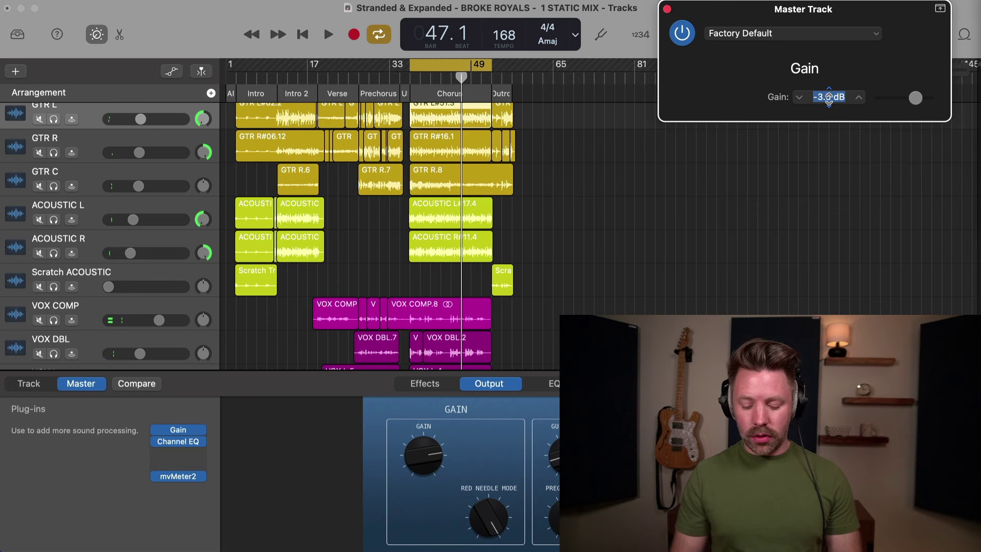
text(-4)
key(Return)
key(space)
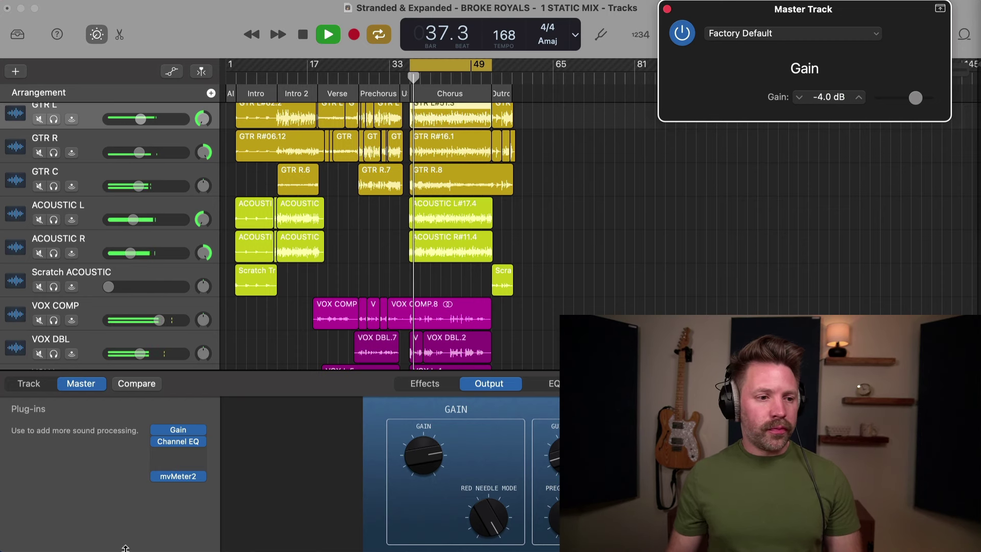
click(178, 476)
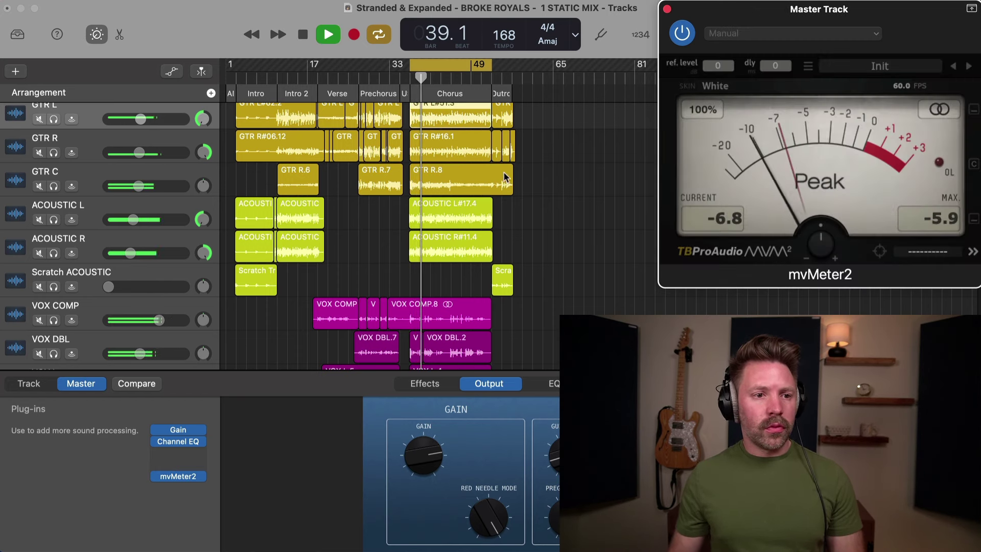
scroll(508, 200, up, 2)
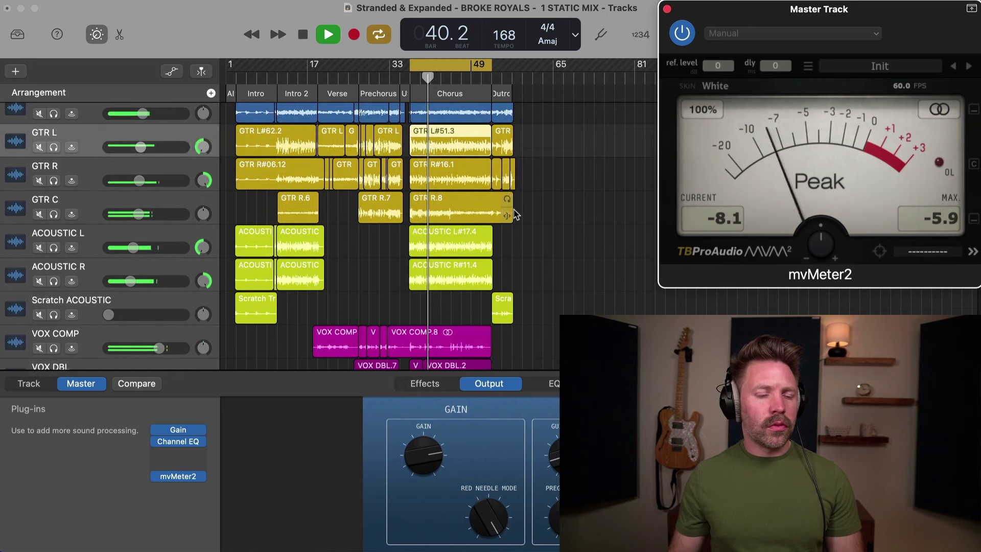
scroll(515, 215, down, 6)
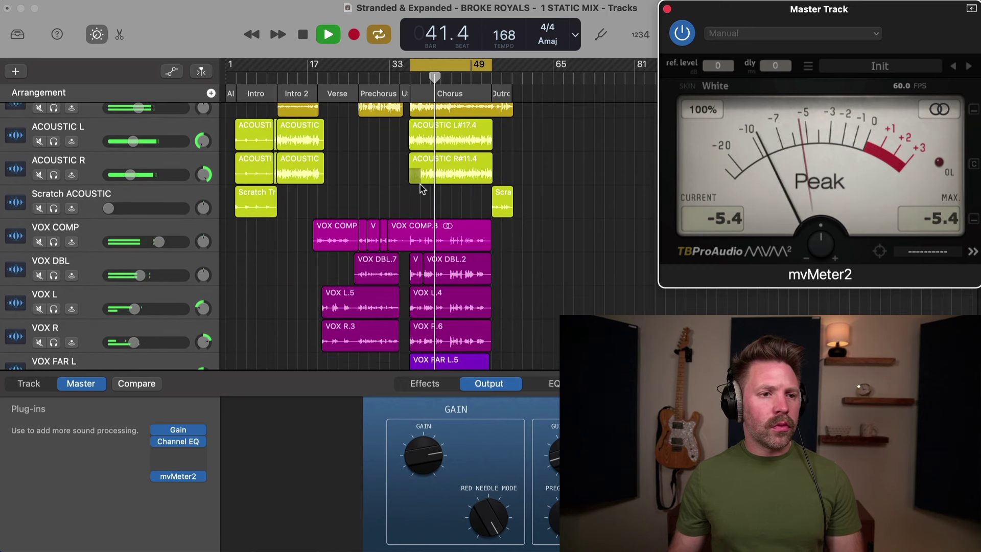
Turn off the chorus cycle, move the playhead to just before the intro and play the song from there
key(c)
key(space)
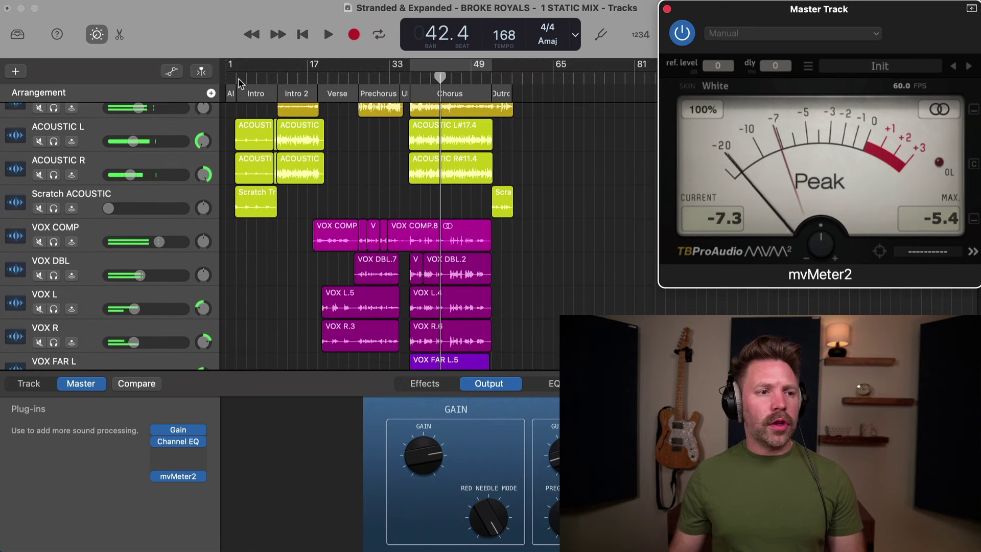
drag(239, 79, 231, 79)
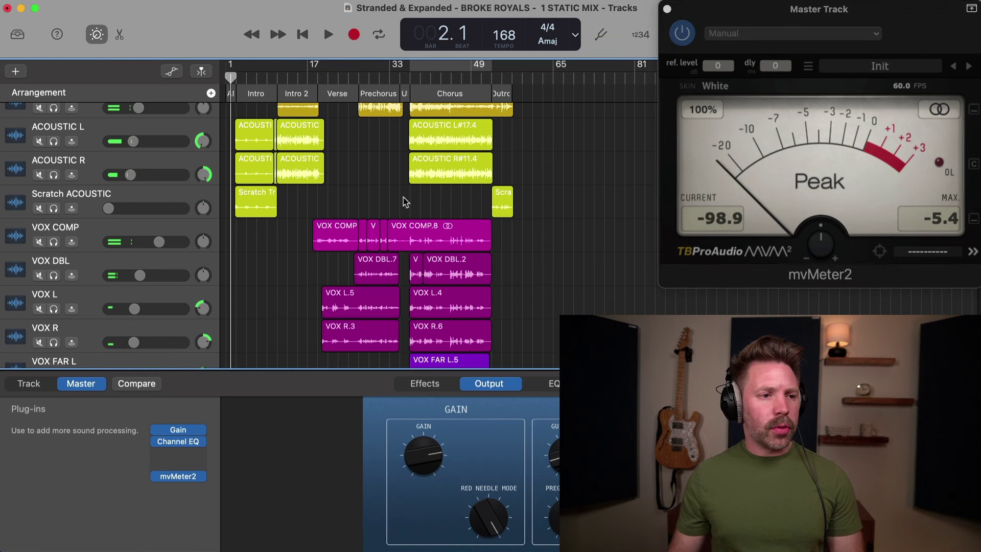
key(space)
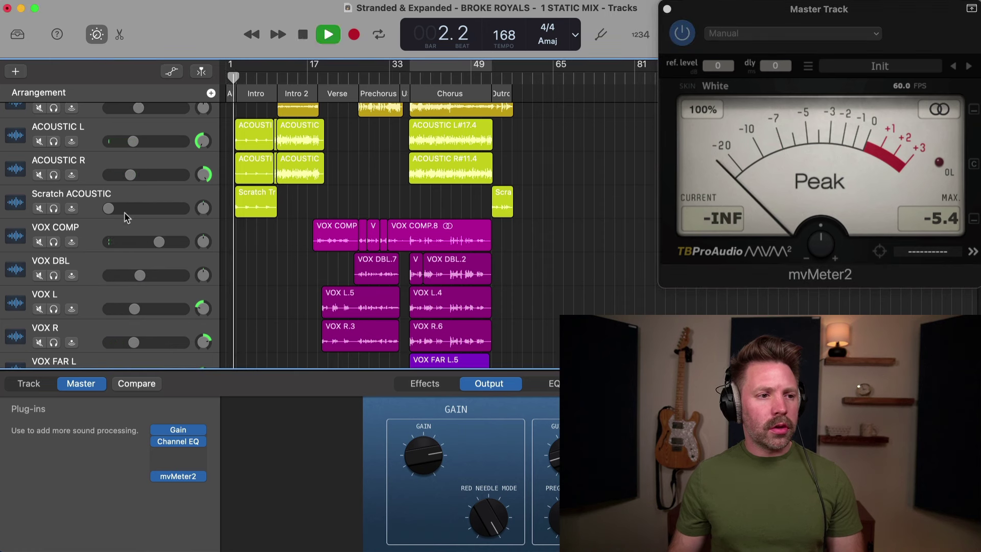
Bring up the Scratch ACOUSTIC volume to about -6 dB during the intro
drag(124, 213, 127, 213)
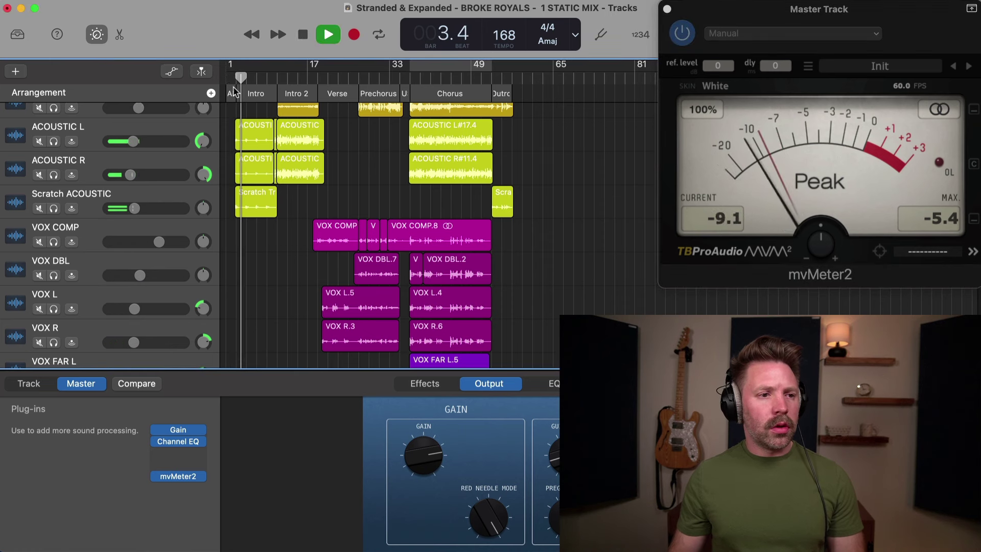
drag(134, 208, 161, 208)
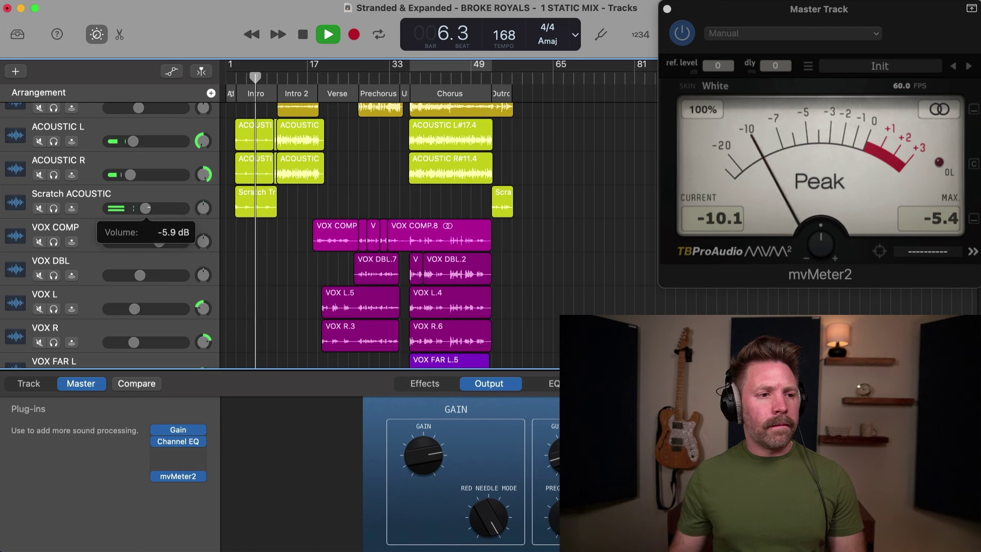
drag(146, 208, 145, 208)
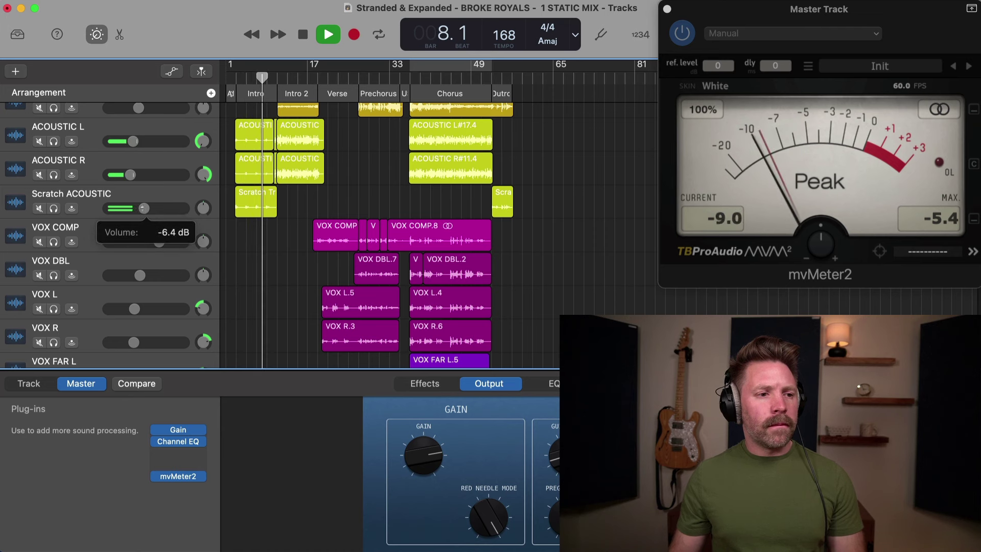
Raise GTR C to about -7 dB during Intro 2, then ease it down slightly in the verse
scroll(253, 241, up, 5)
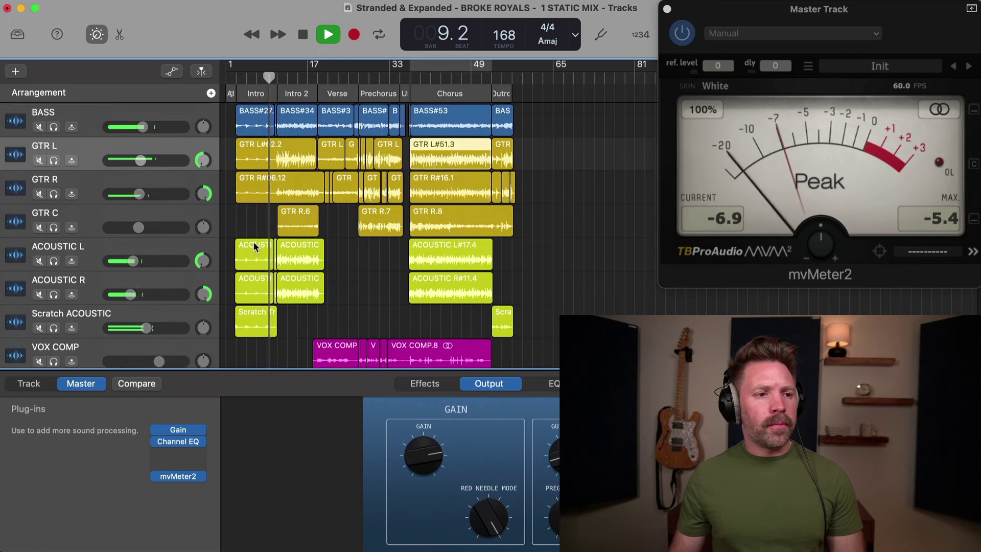
scroll(244, 258, up, 3)
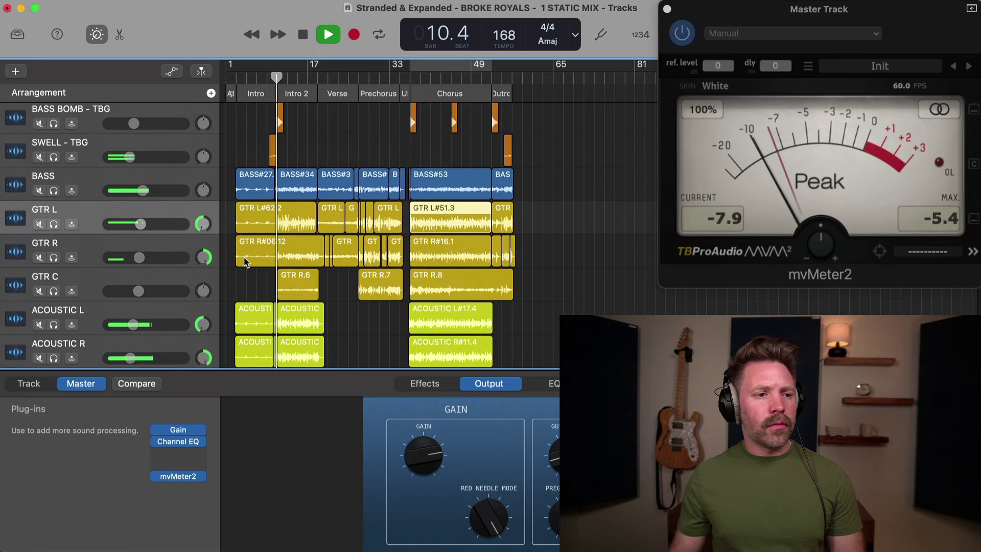
scroll(244, 257, down, 5)
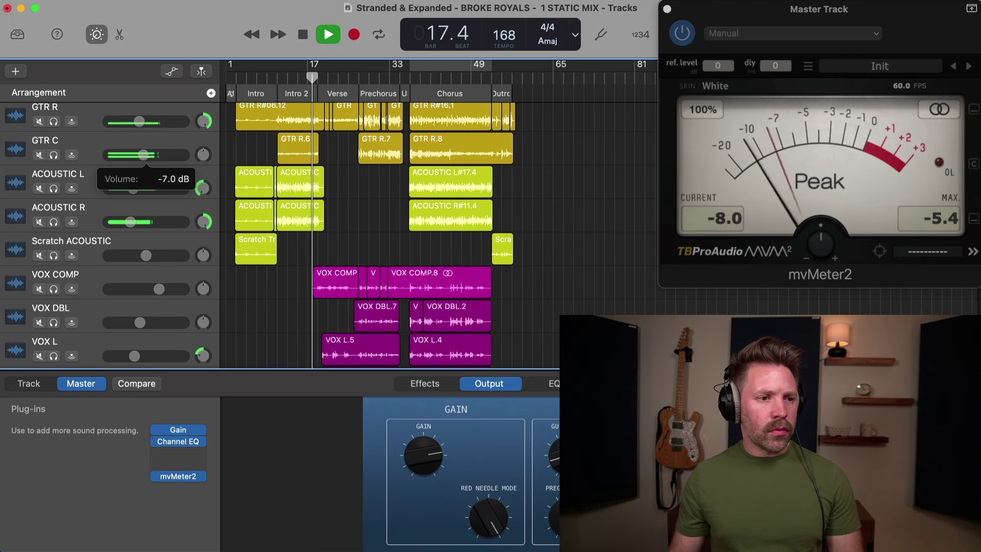
scroll(237, 226, up, 4)
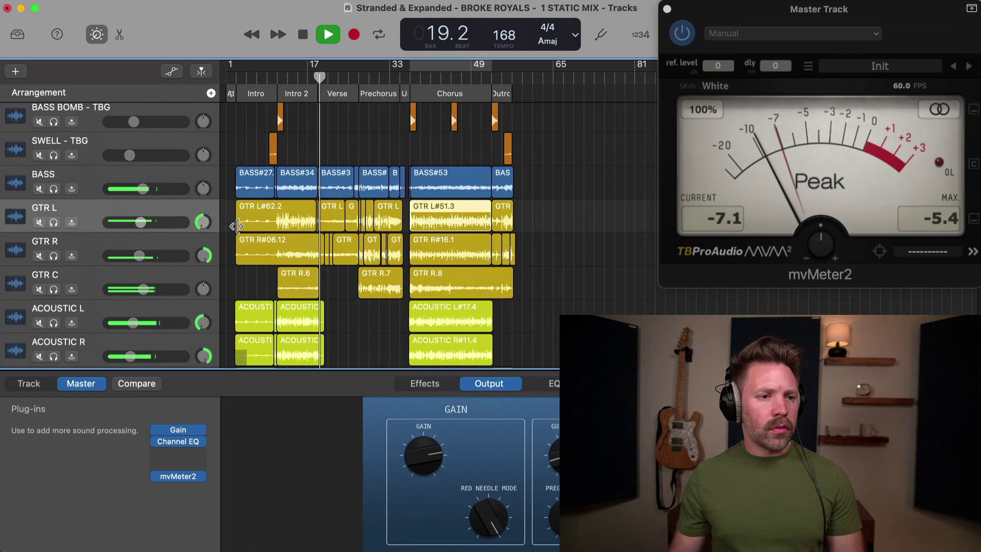
scroll(251, 256, down, 1)
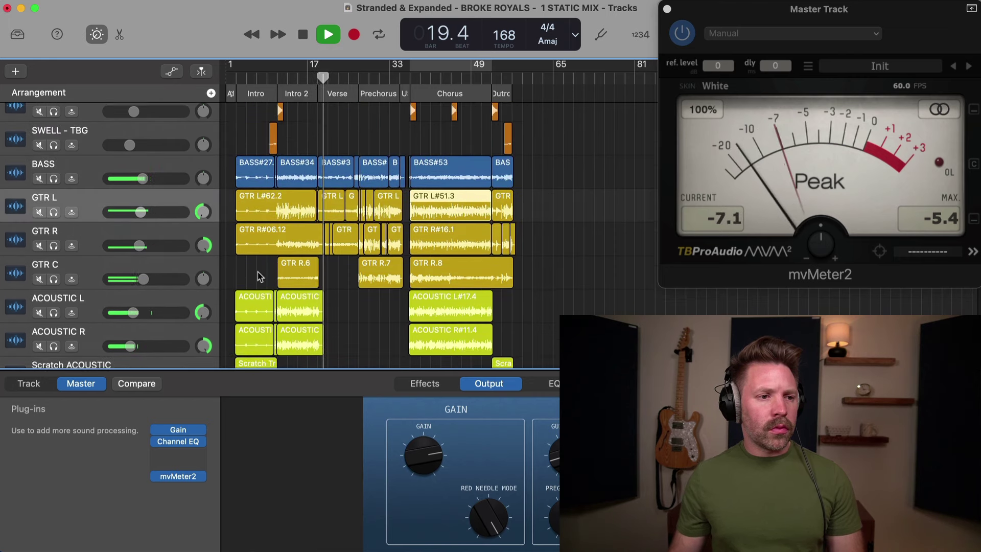
click(143, 278)
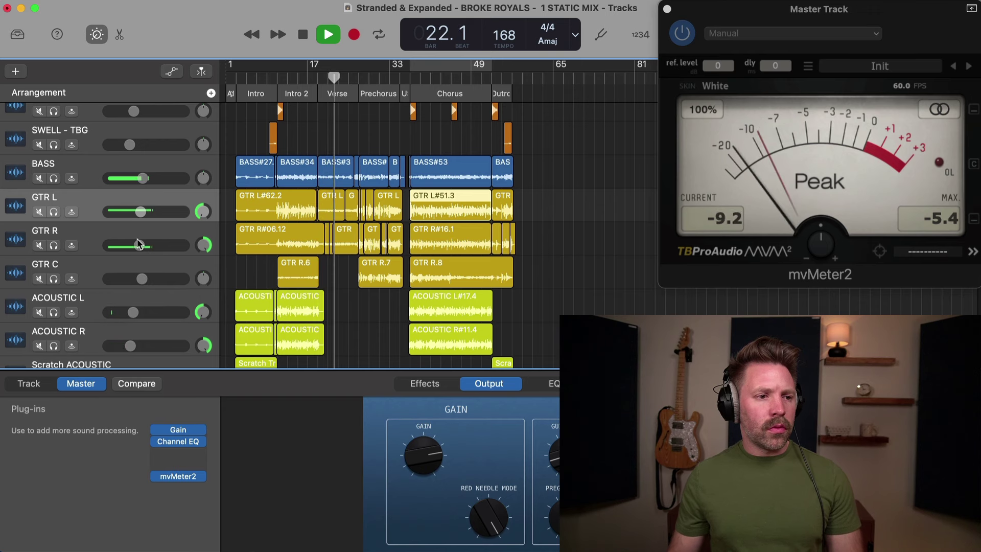
Raise the BASS volume and rebalance GTR L and GTR R to roughly matching levels through the verse and prechorus
drag(139, 245, 141, 244)
mouse_move(142, 211)
mouse_down()
mouse_move(147, 196)
mouse_move(153, 201)
mouse_up()
scroll(146, 215, up, 2)
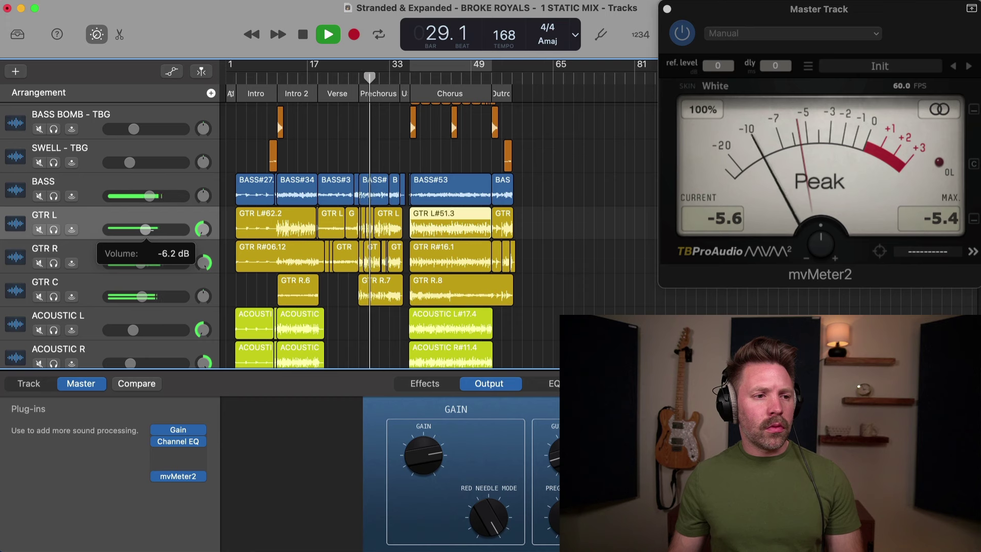
drag(143, 264, 151, 268)
scroll(151, 268, up, 2)
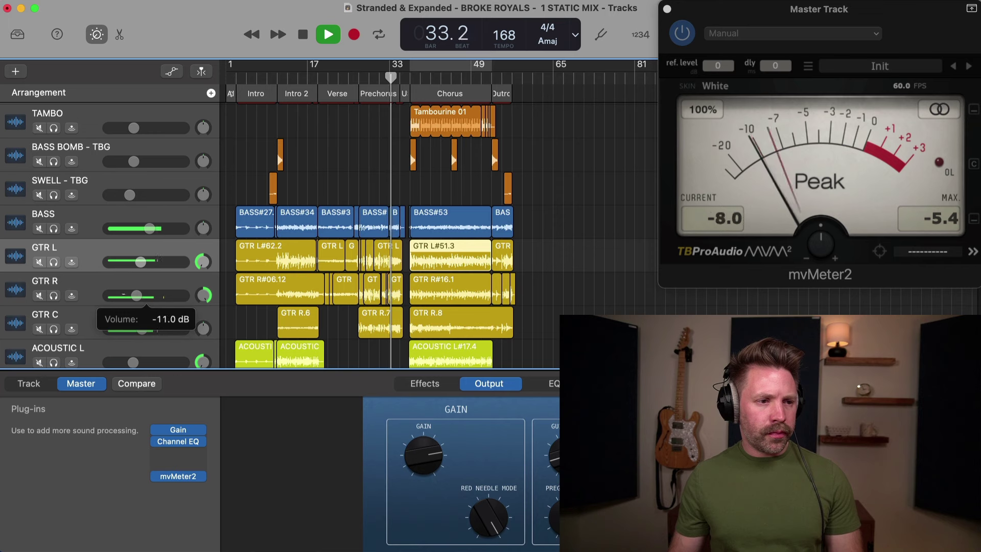
drag(137, 296, 140, 296)
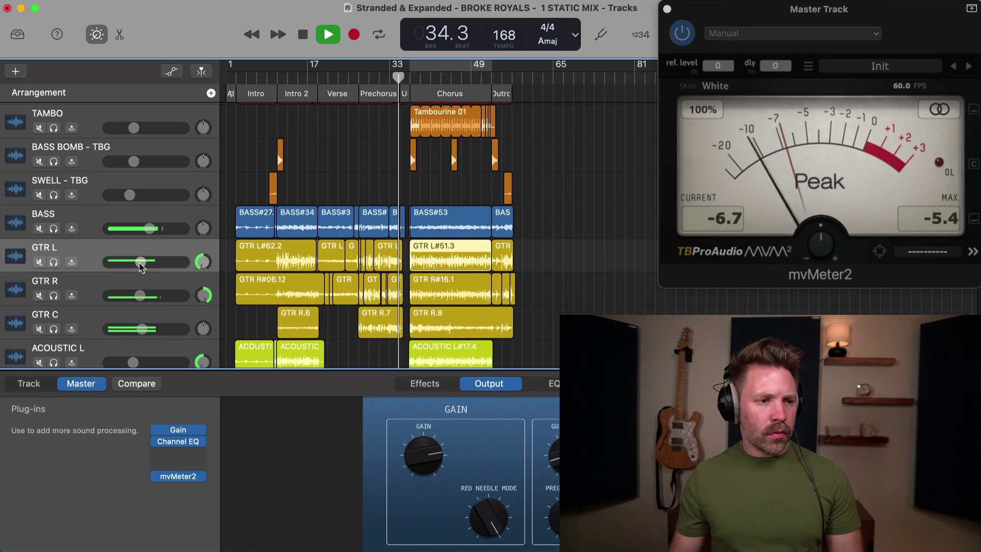
Reset the meter's maximum peak in the chorus and check the new peak level against the track balance
scroll(140, 266, up, 3)
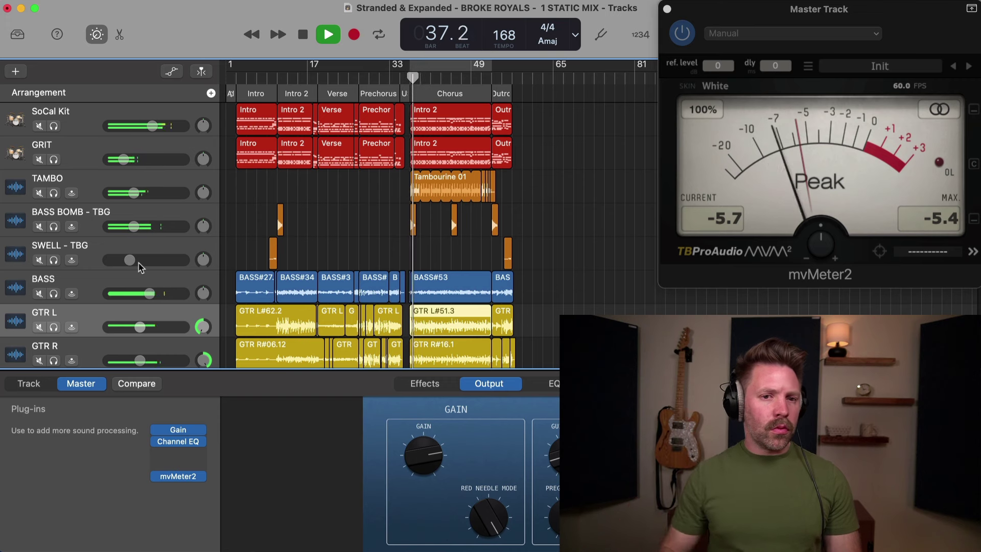
click(931, 216)
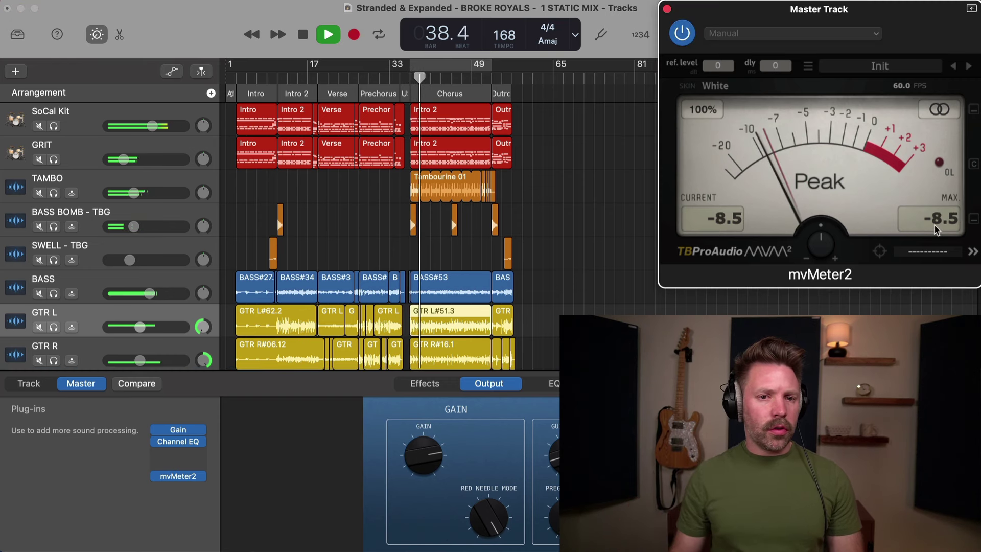
scroll(189, 280, down, 2)
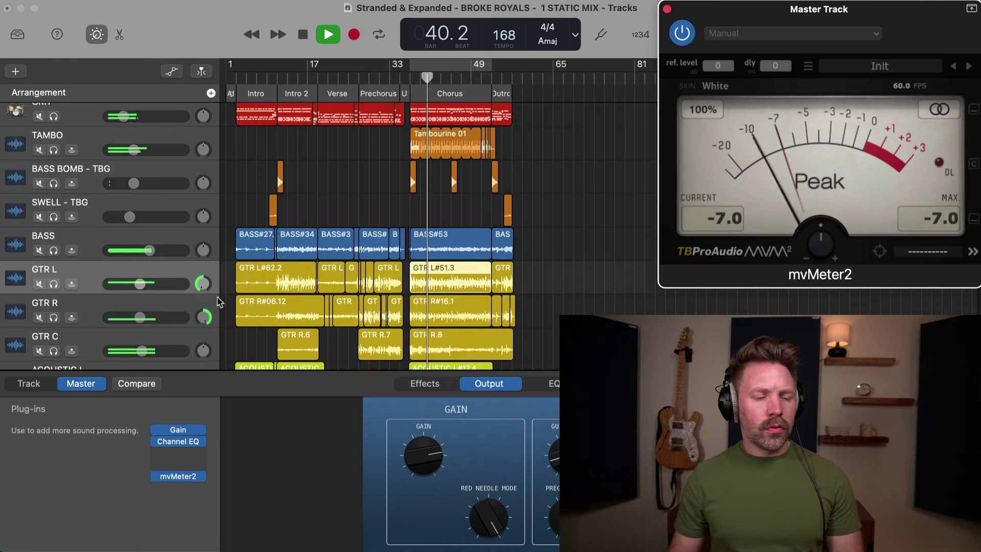
Raise the VOX COMP volume to about -0.7 dB during the chorus
scroll(219, 302, down, 2)
scroll(231, 313, down, 5)
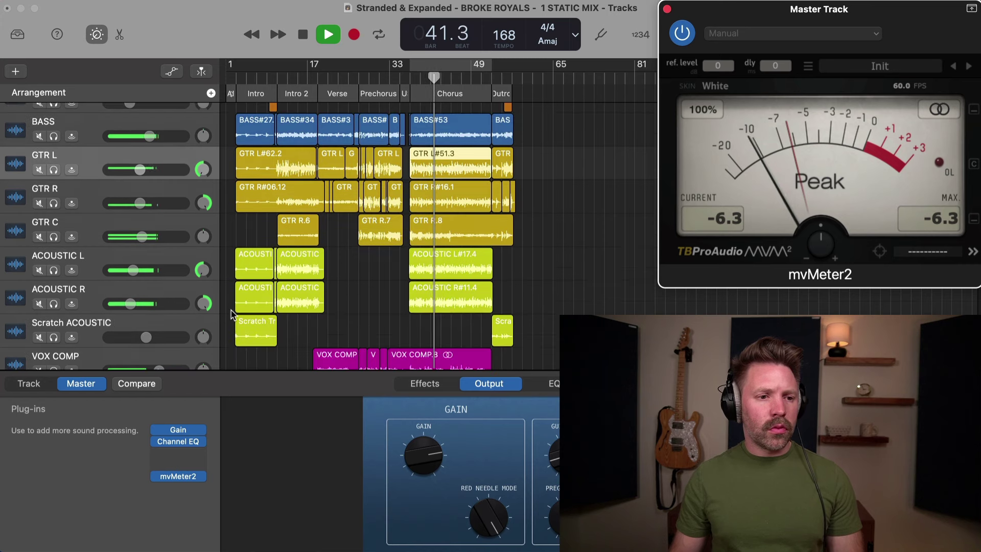
drag(160, 187, 162, 187)
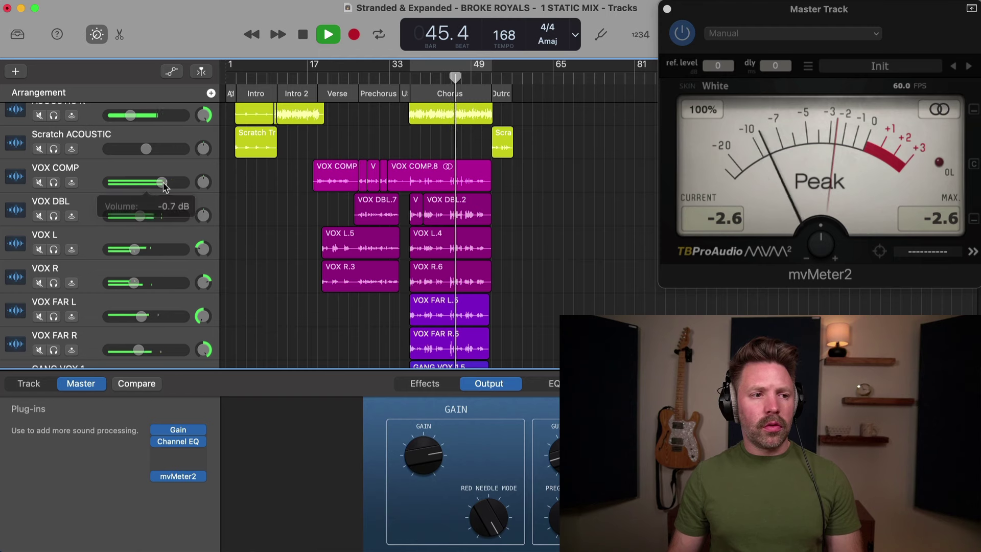
Examine the vocal, guitar, bass and drum track levels while the chorus and outro play to the end
scroll(263, 220, down, 5)
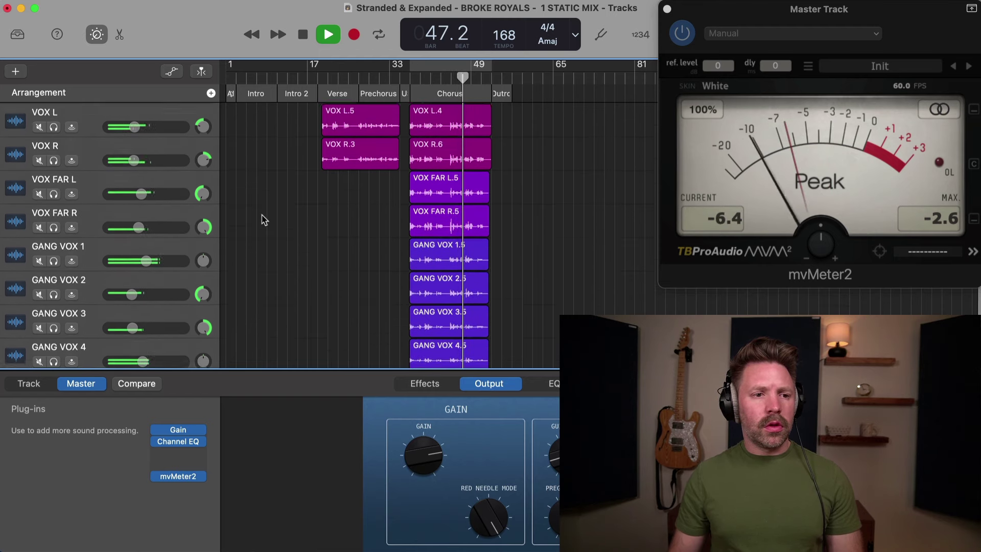
scroll(263, 220, up, 12)
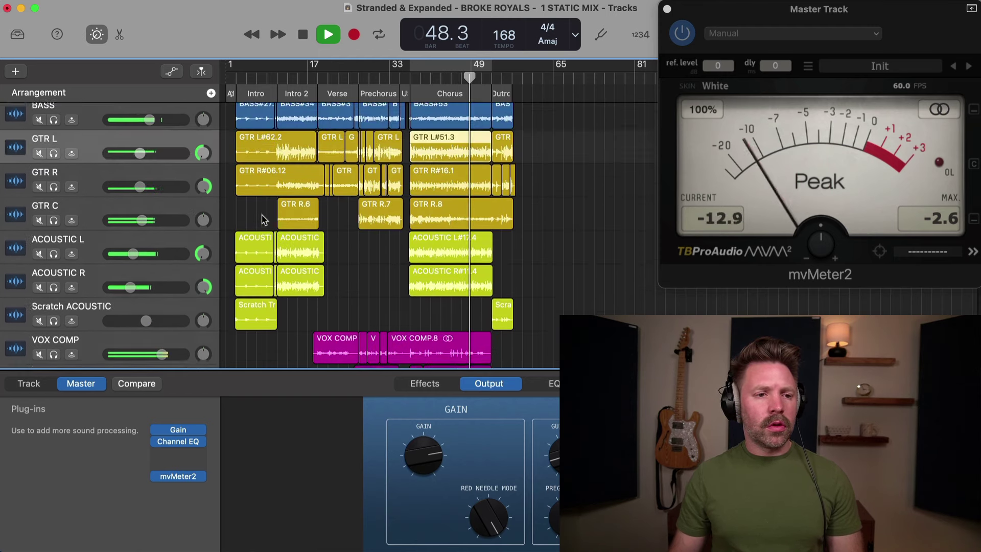
scroll(261, 219, up, 1)
scroll(313, 173, up, 4)
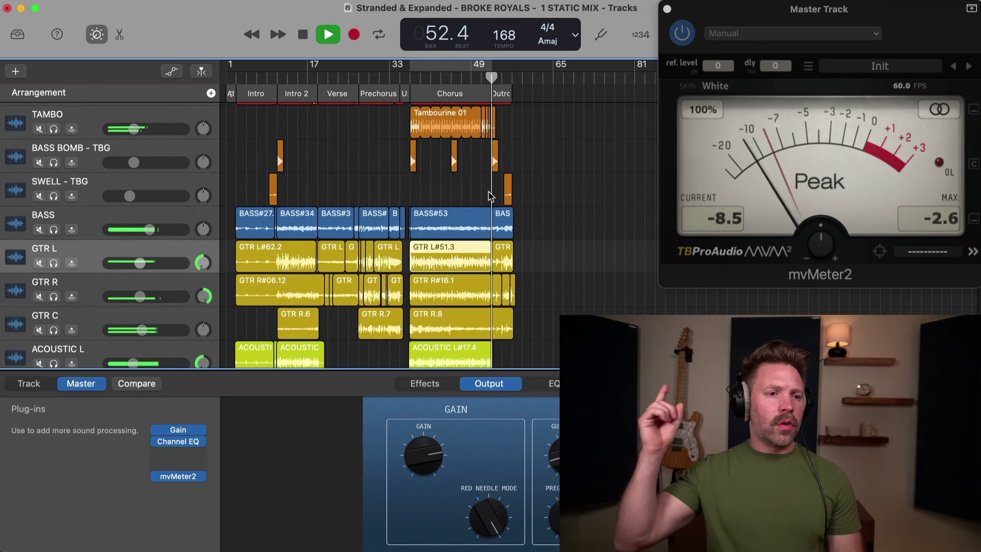
scroll(489, 196, down, 3)
scroll(490, 196, down, 8)
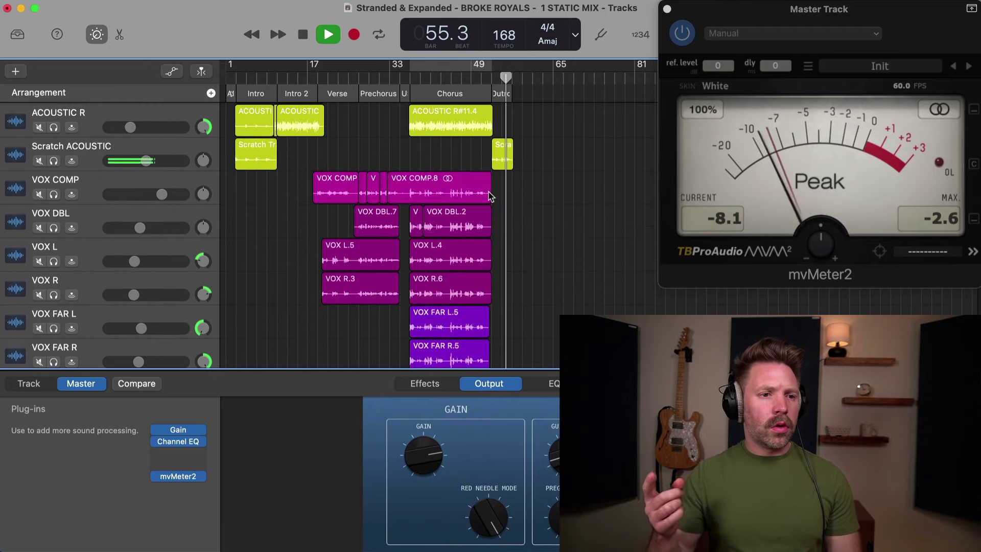
scroll(489, 197, up, 4)
scroll(489, 196, up, 8)
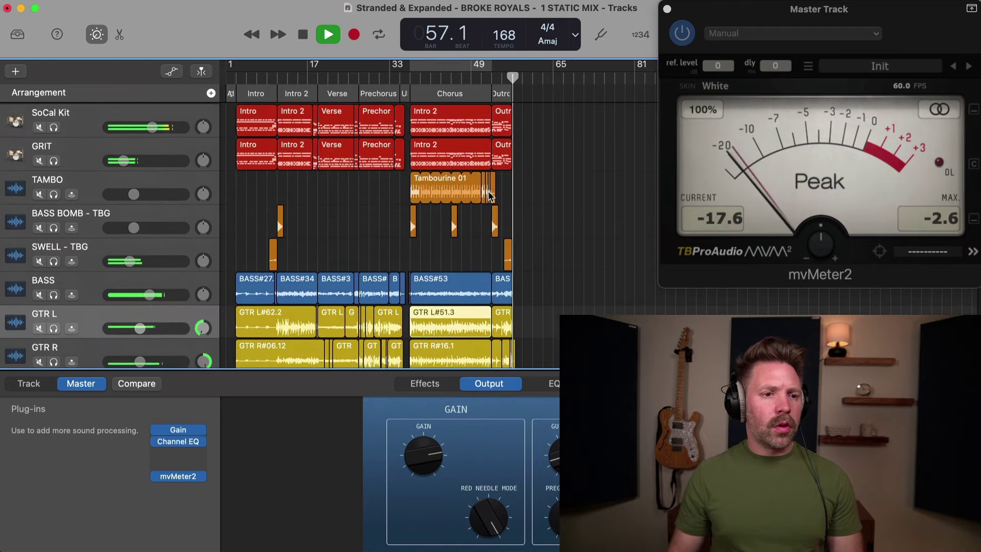
scroll(490, 197, down, 1)
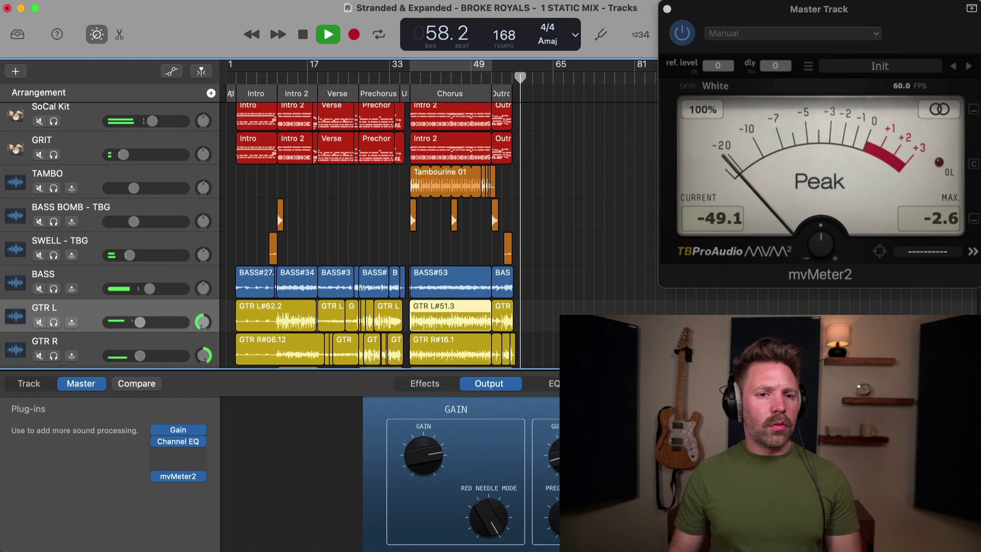
Stop playback, reset the meter's maximum peak and check the Gain plug-in setting on the master output
click(936, 230)
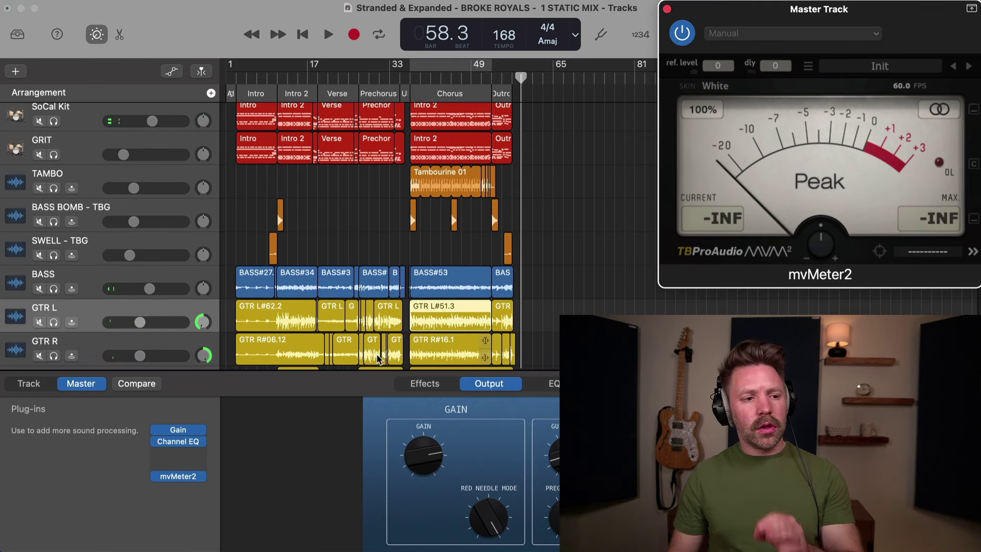
click(175, 430)
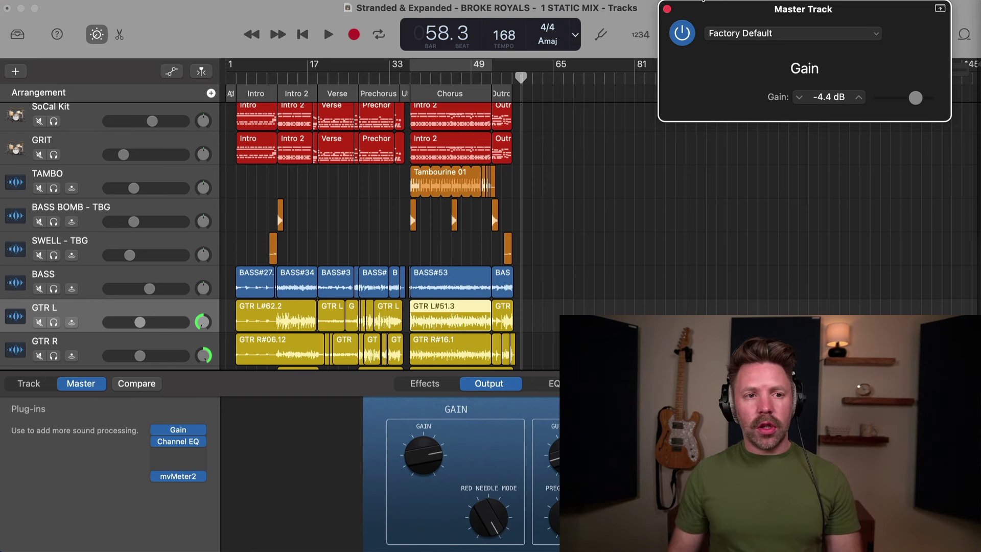
click(667, 8)
scroll(588, 201, up, 1)
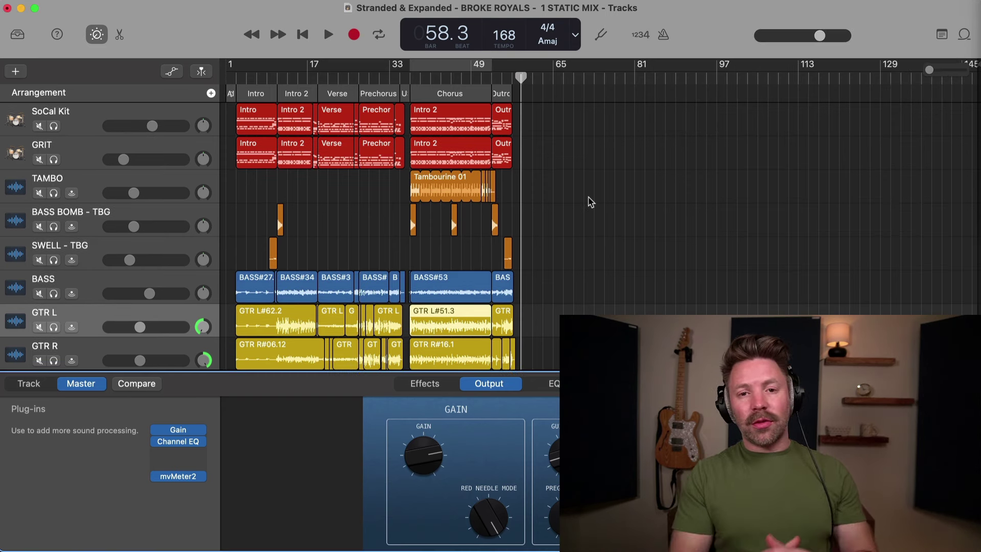
scroll(590, 202, down, 10)
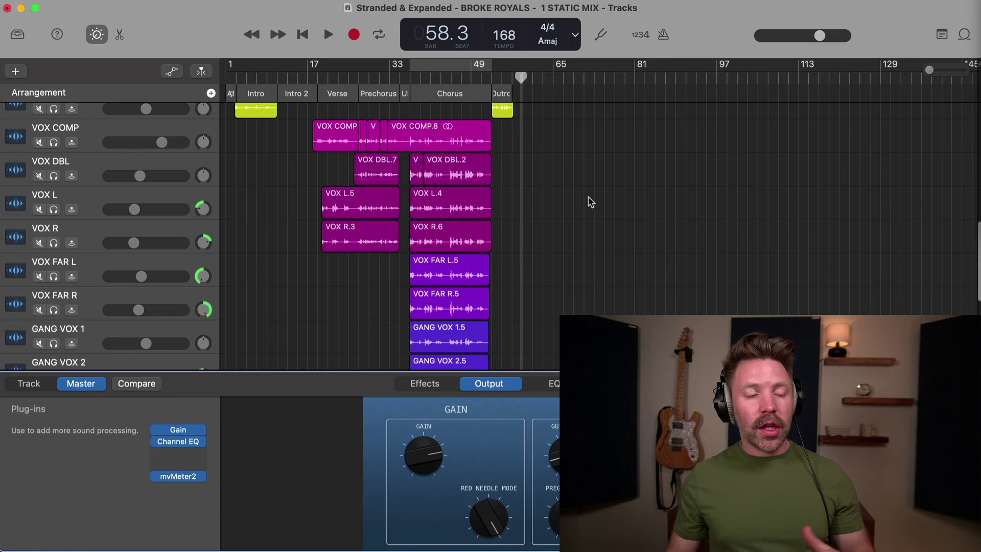
scroll(590, 202, down, 5)
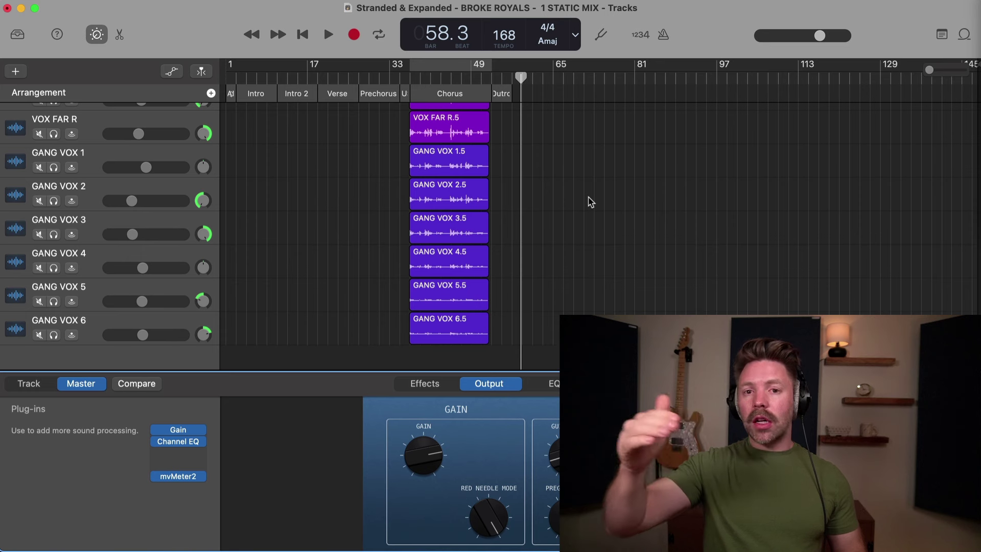
mouse_move(180, 434)
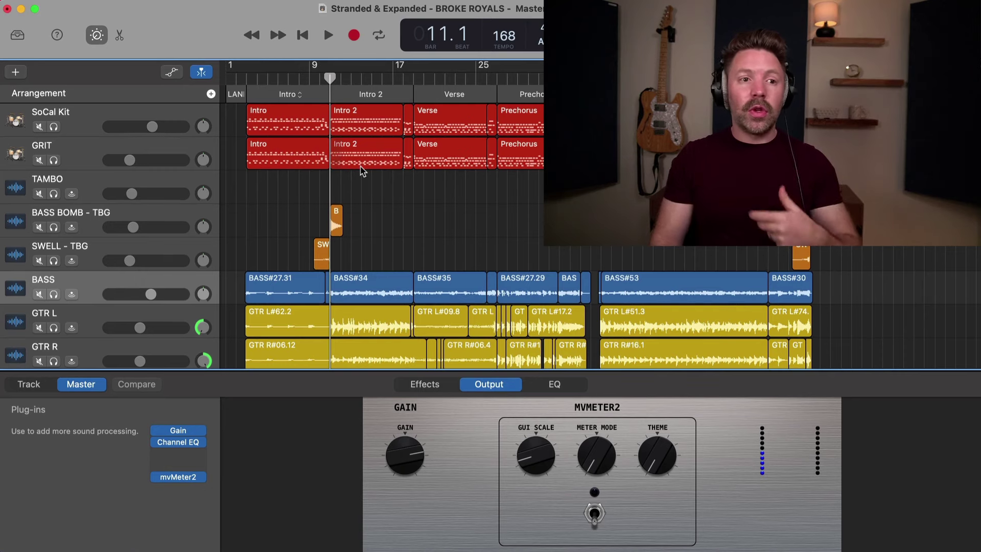
scroll(397, 245, down, 5)
scroll(397, 245, up, 5)
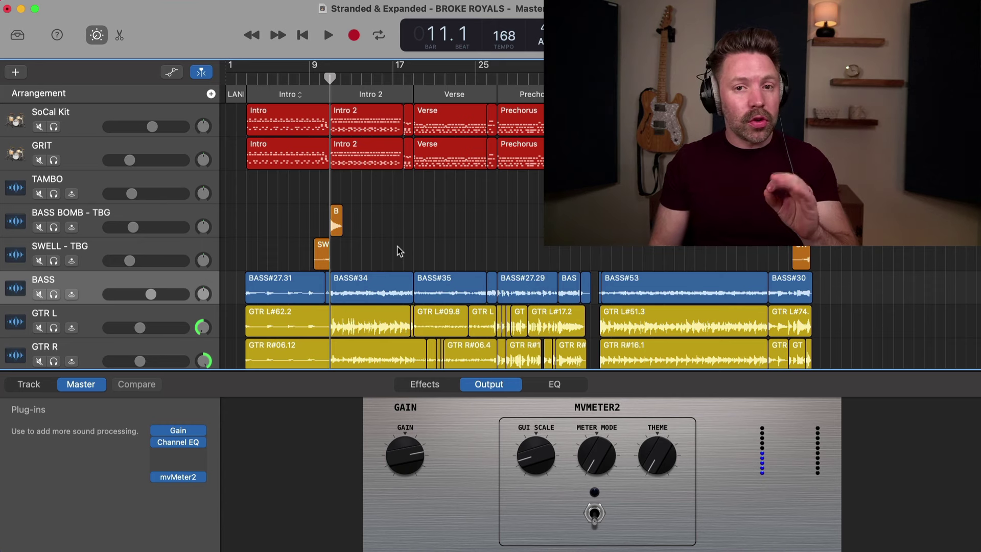
scroll(397, 246, down, 2)
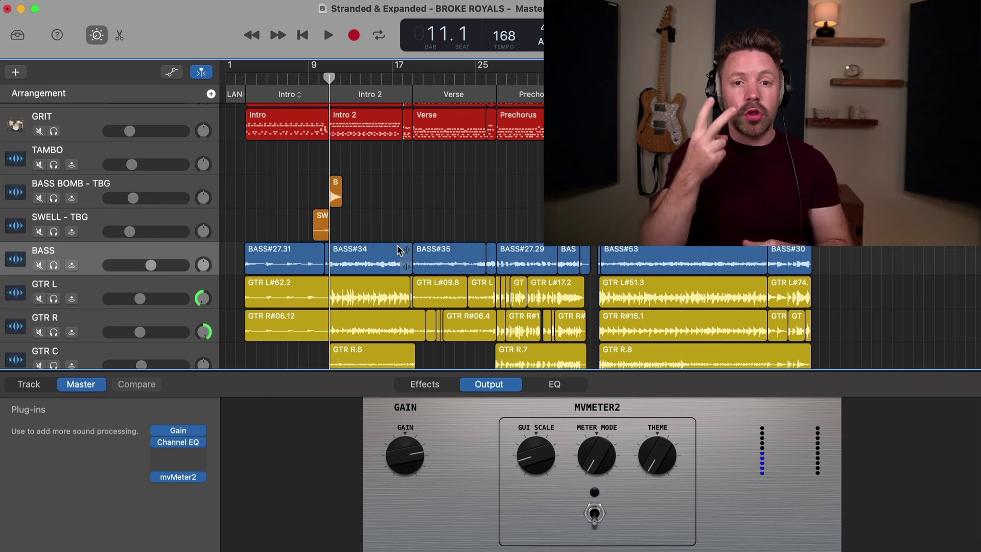
Select the SWELL - TBG track and compare its Smart Controls with the master's output plug-in controls
key(b)
scroll(355, 236, down, 1)
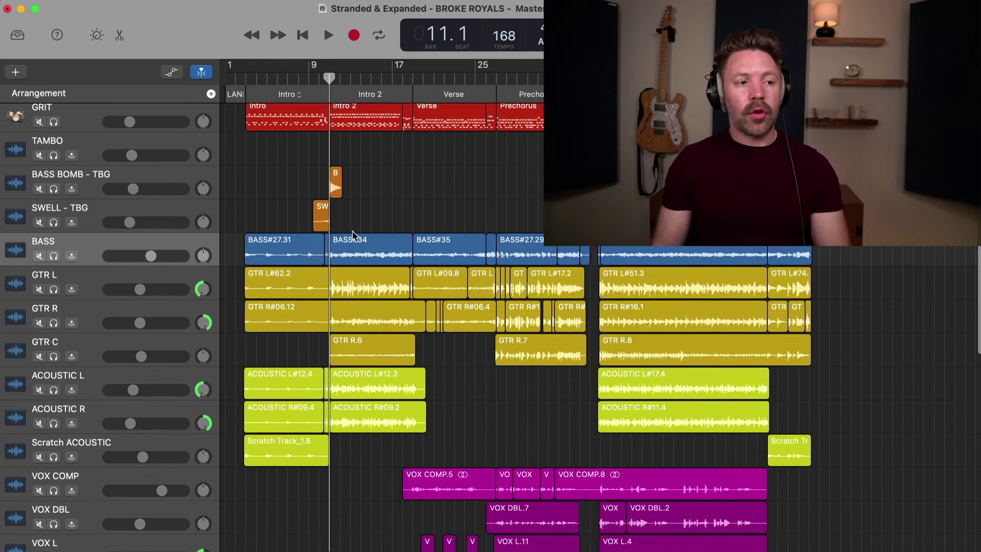
click(105, 223)
key(b)
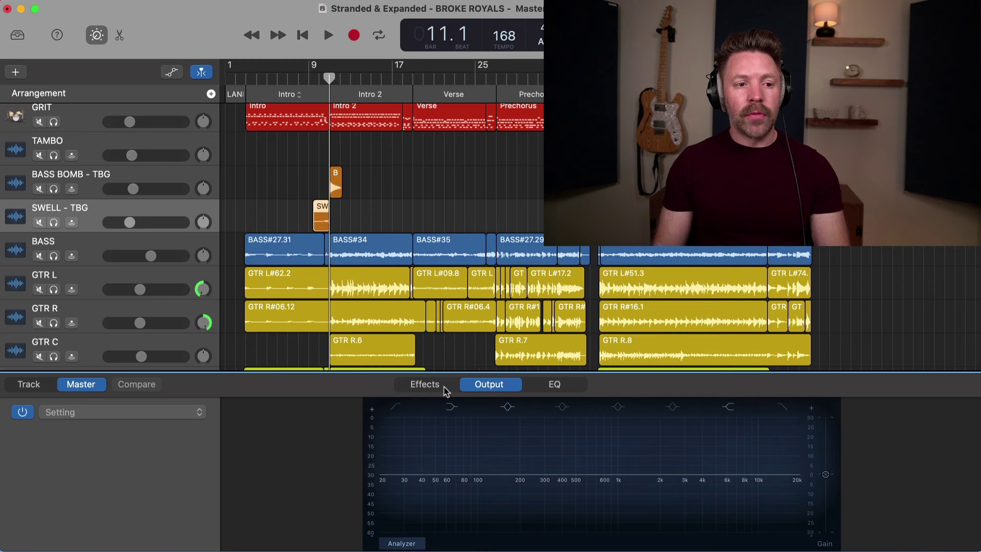
click(427, 386)
click(468, 387)
click(31, 386)
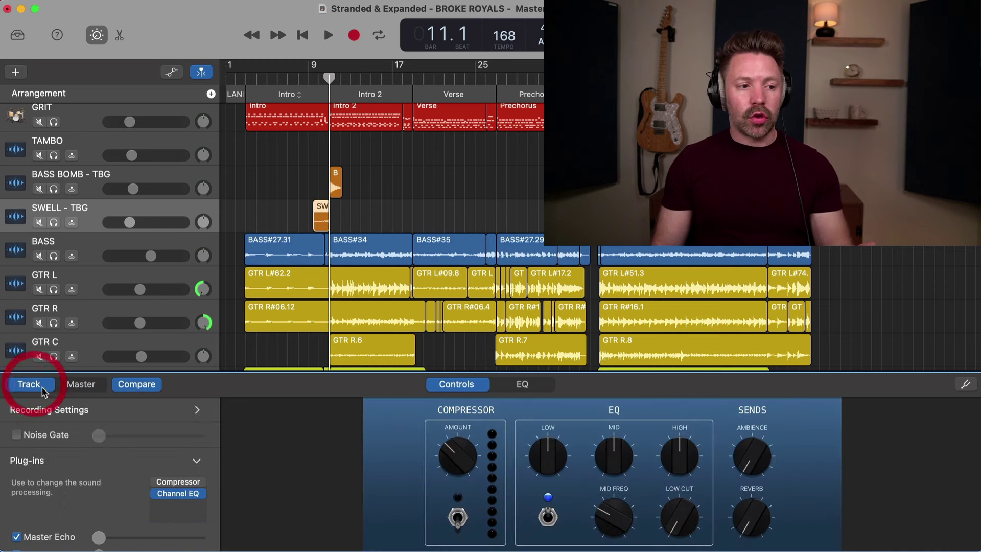
click(82, 391)
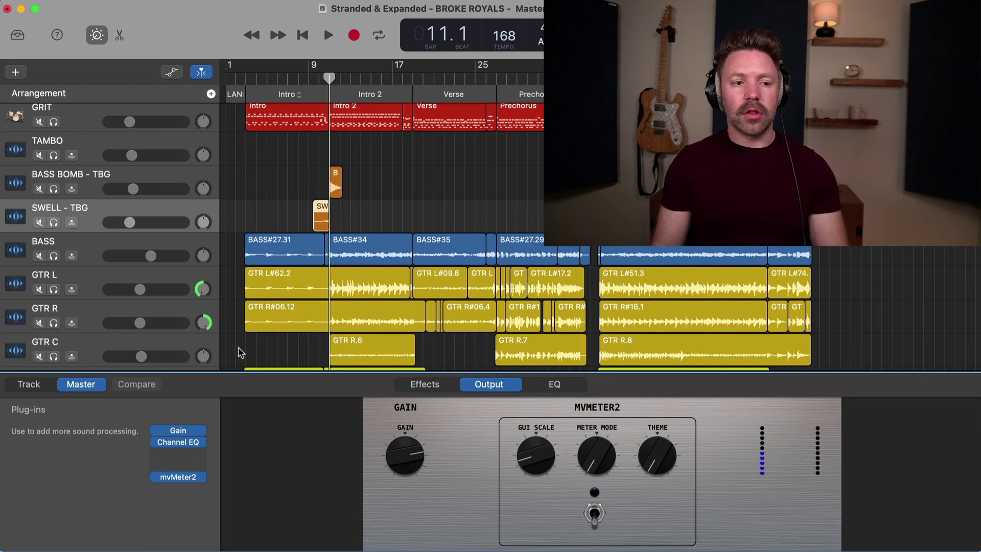
key(b)
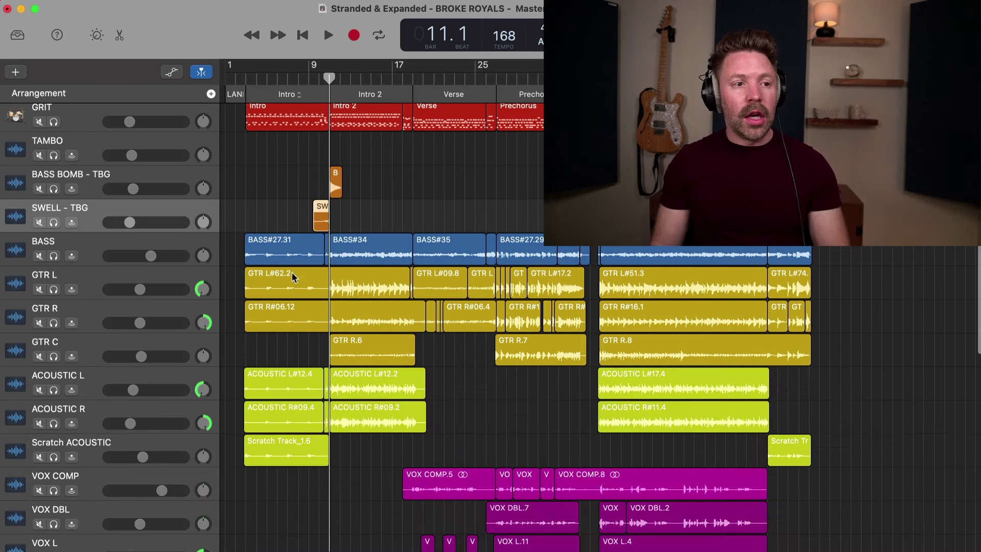
Show the Master Track, inspect its output plug-ins in Smart Controls, and hide the track again
scroll(291, 276, down, 10)
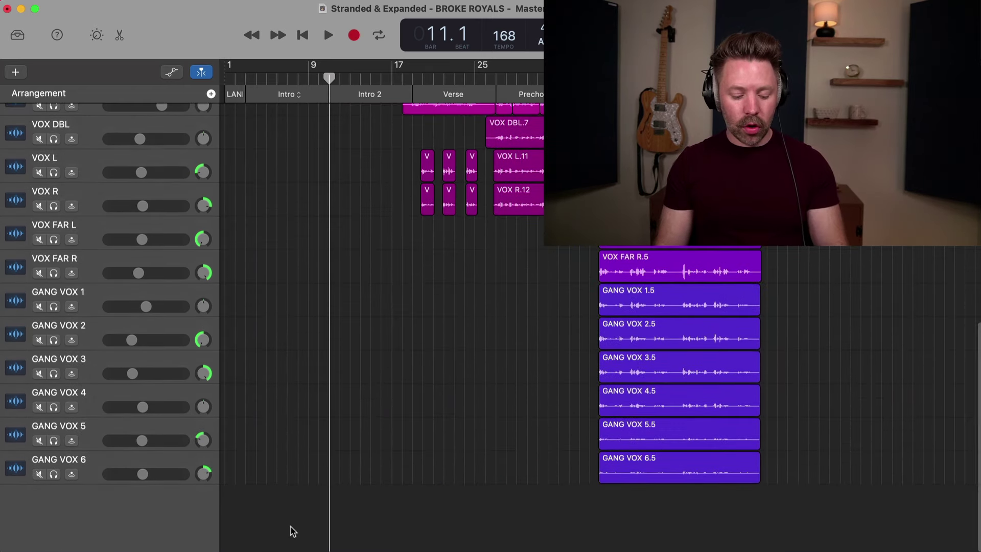
key(shift+super+m)
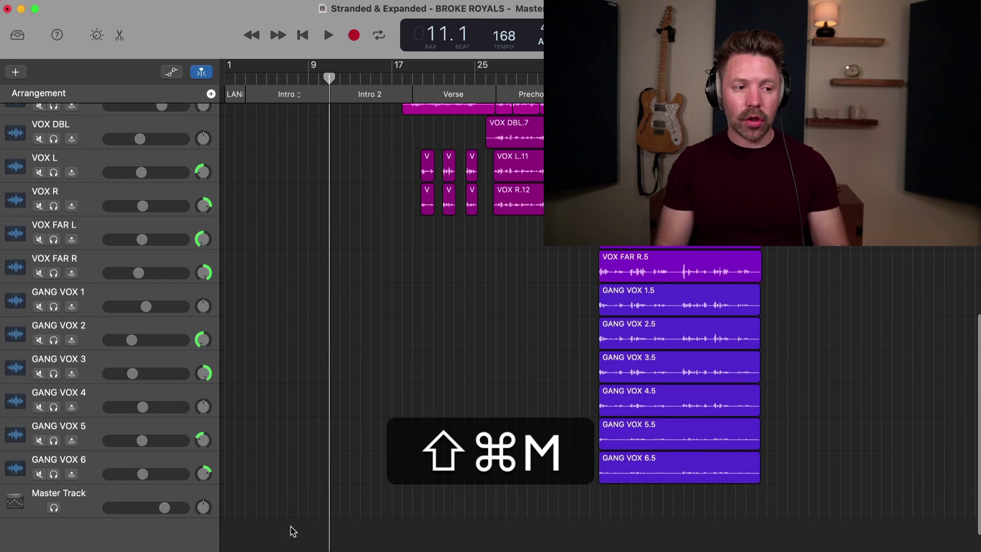
click(70, 511)
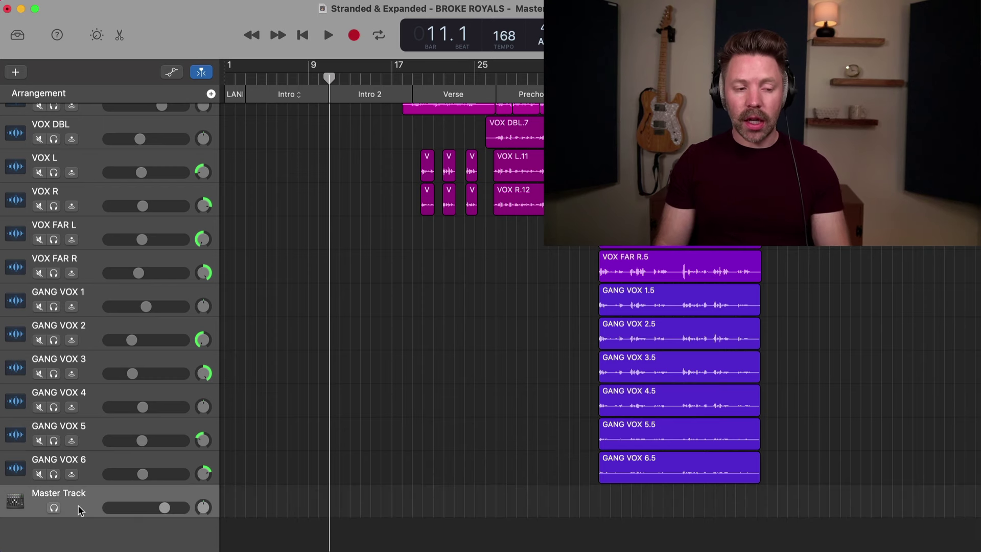
key(b)
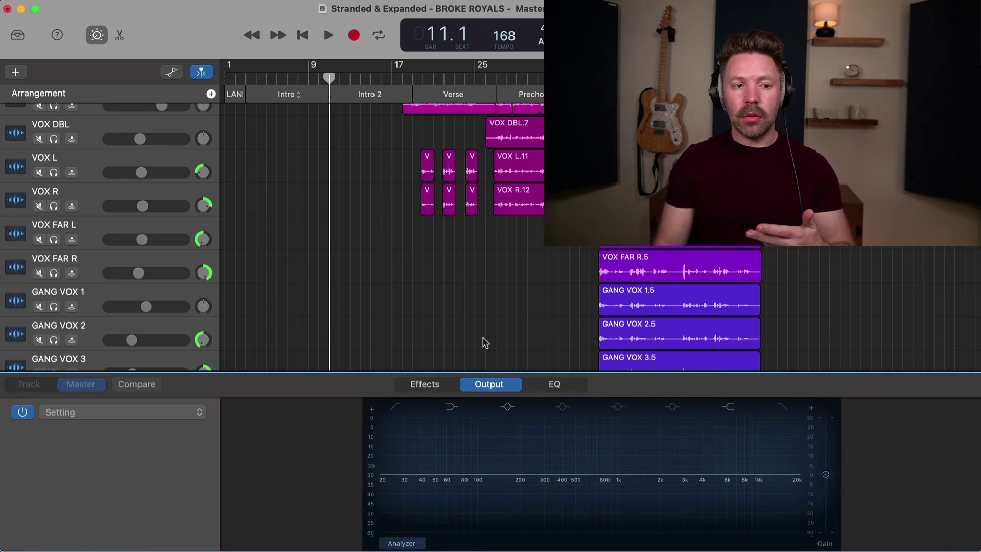
click(453, 381)
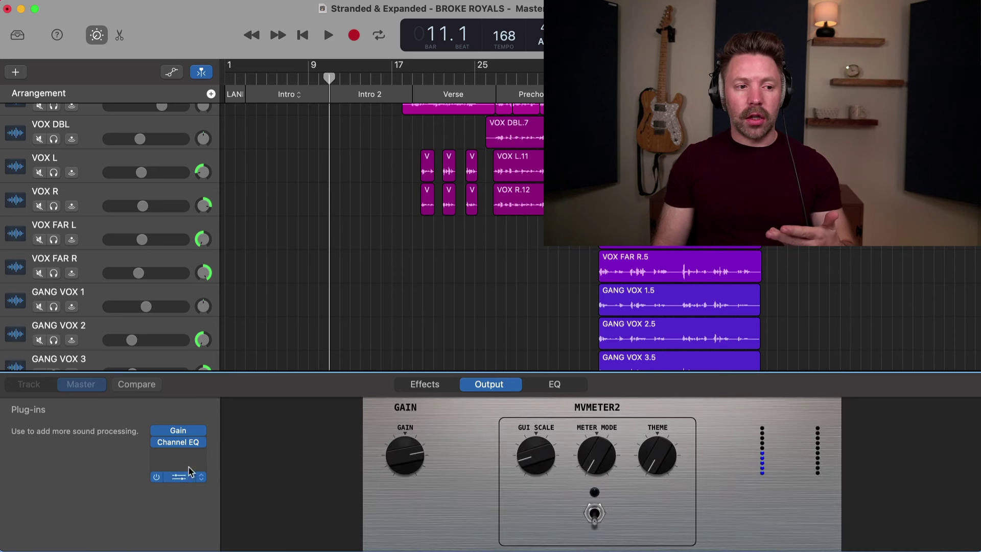
scroll(313, 344, down, 10)
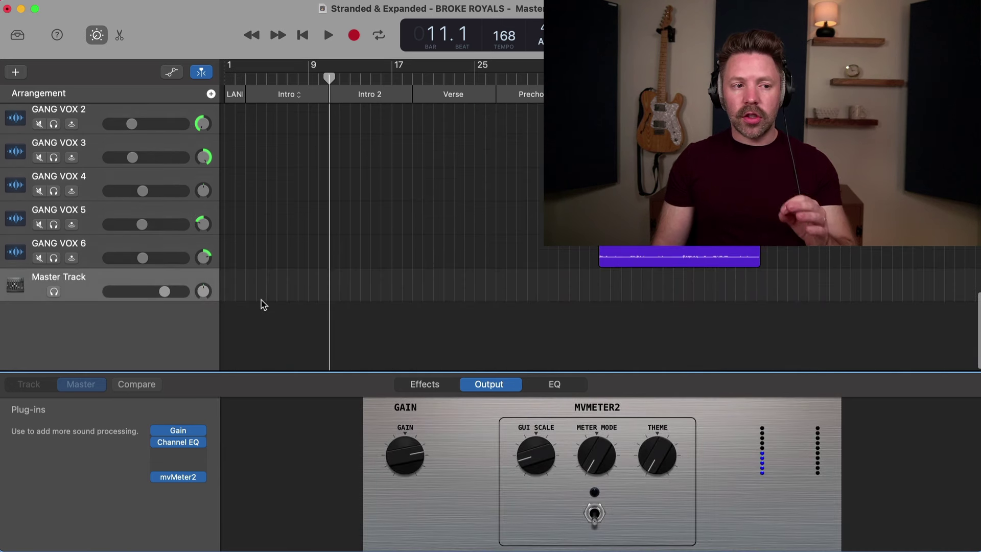
key(super+shift+m)
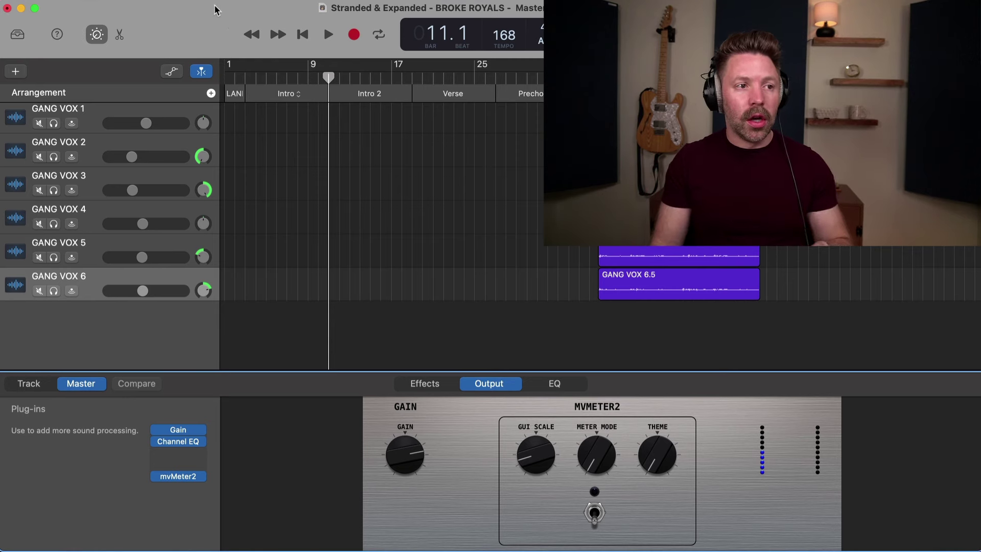
Review the audio recording resolution and Auto Normalize settings in the Advanced preferences, then close the preferences
click(77, 10)
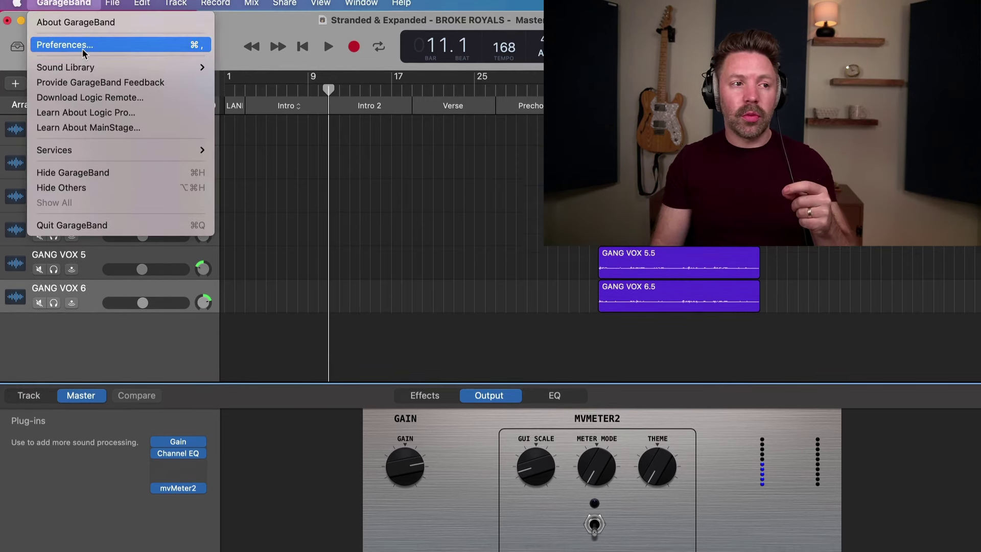
click(82, 51)
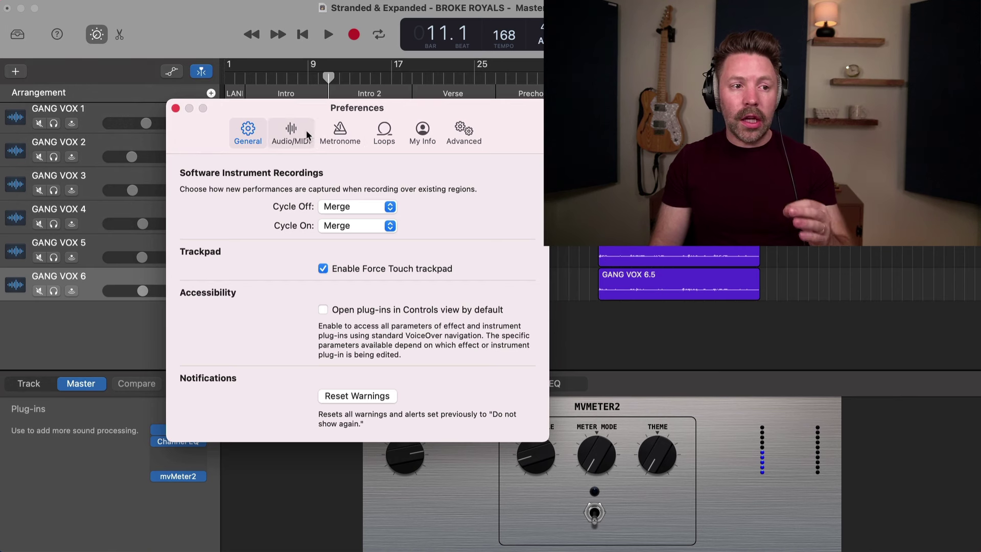
click(473, 131)
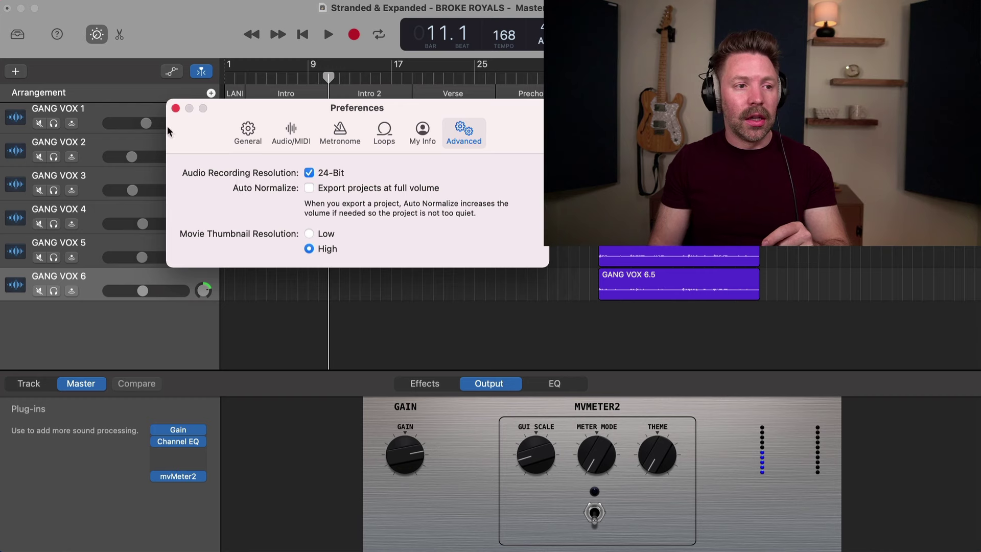
click(175, 109)
Export the song to disk as an MP3 named STATIC MIX in the BOUNCES folder, at High Quality (192 kBit/s)
click(285, 8)
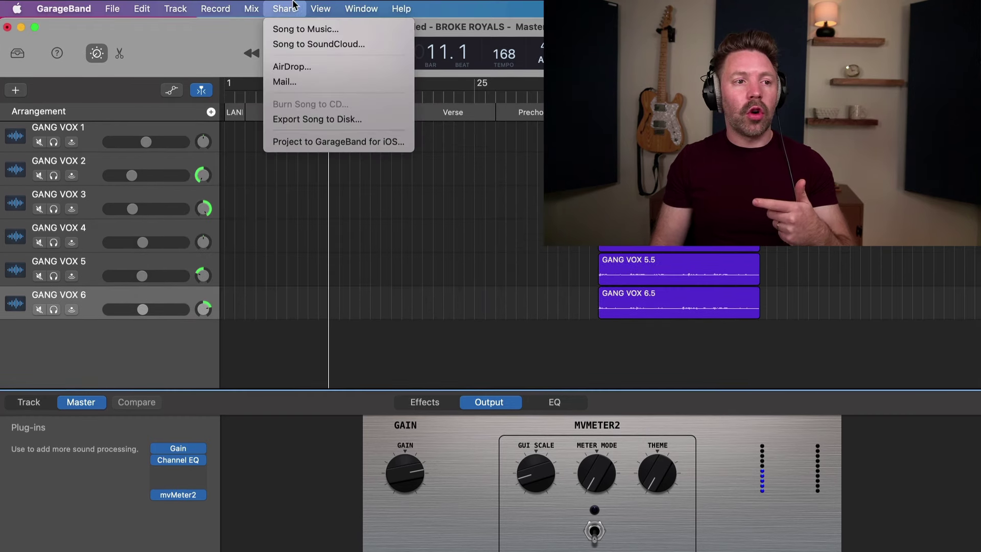
click(314, 119)
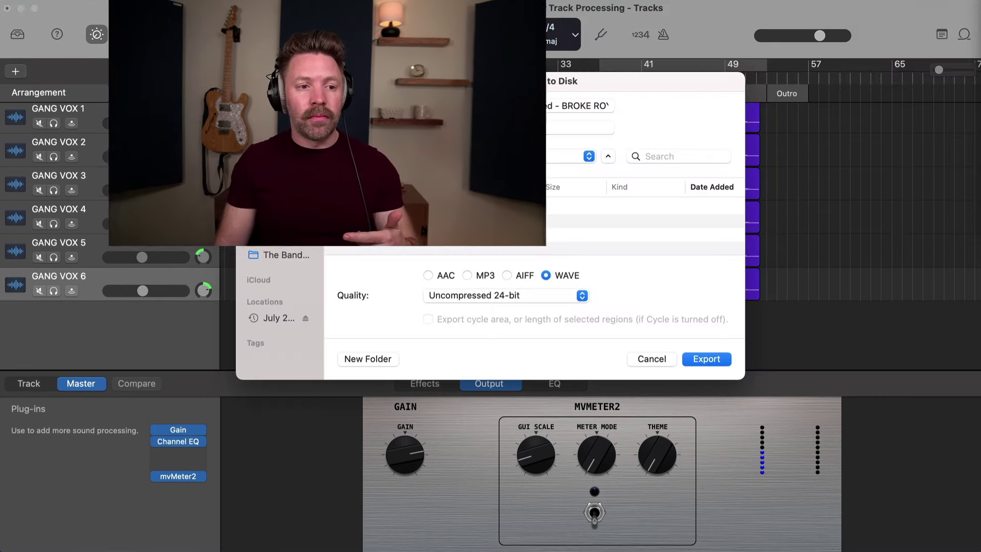
click(468, 275)
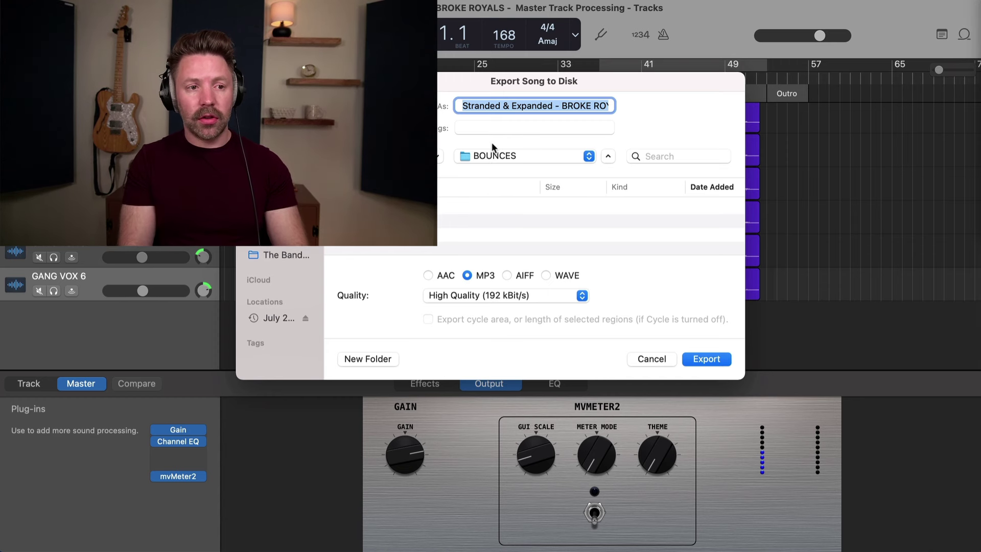
text(STATIC MIX)
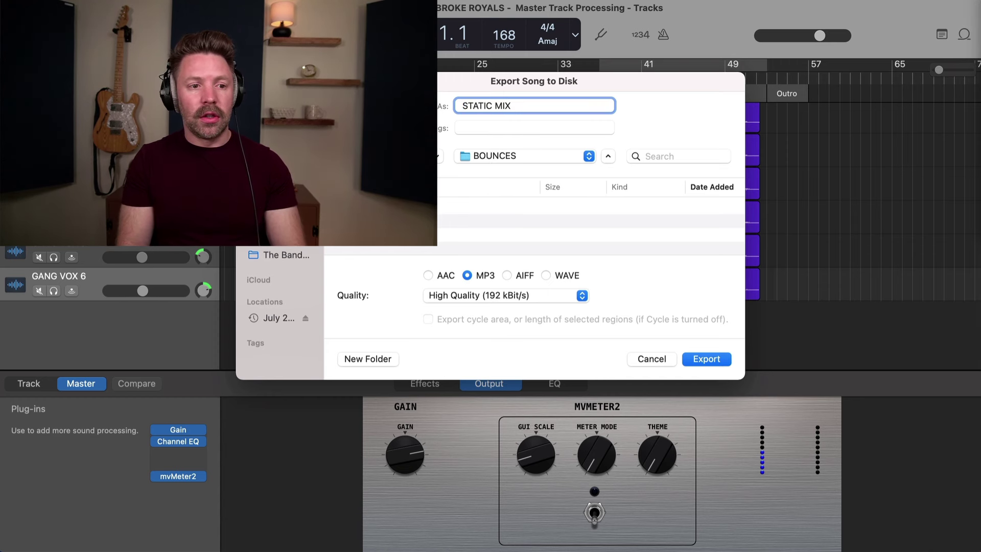
key(Return)
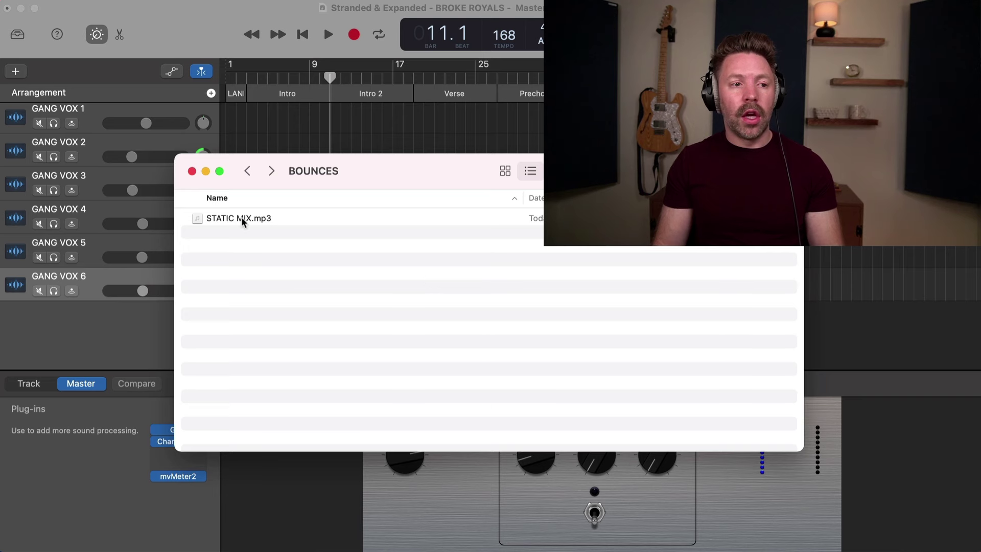
Add STATIC MIX.mp3 from the BOUNCES folder as a new track below GANG VOX 6 and play it soloed
drag(241, 219, 248, 327)
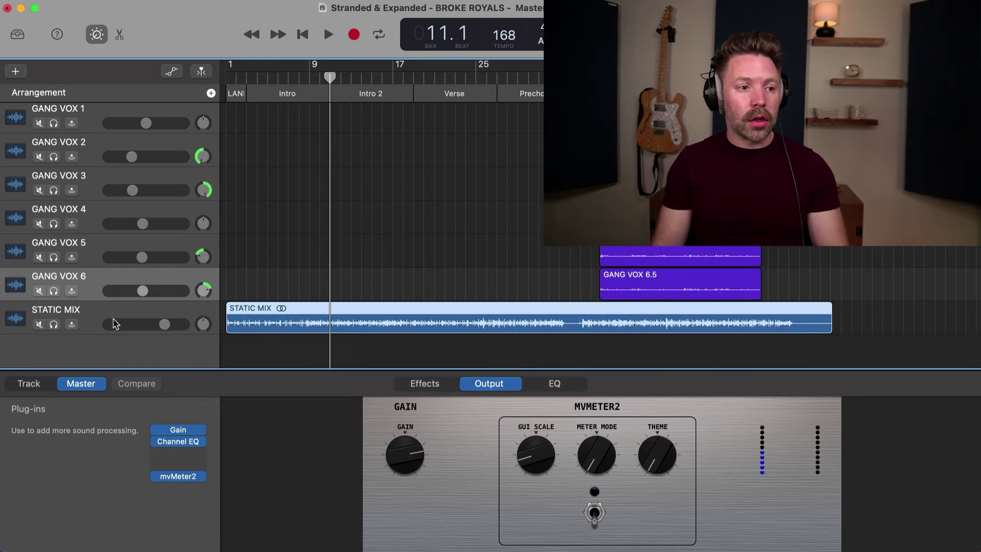
key(s)
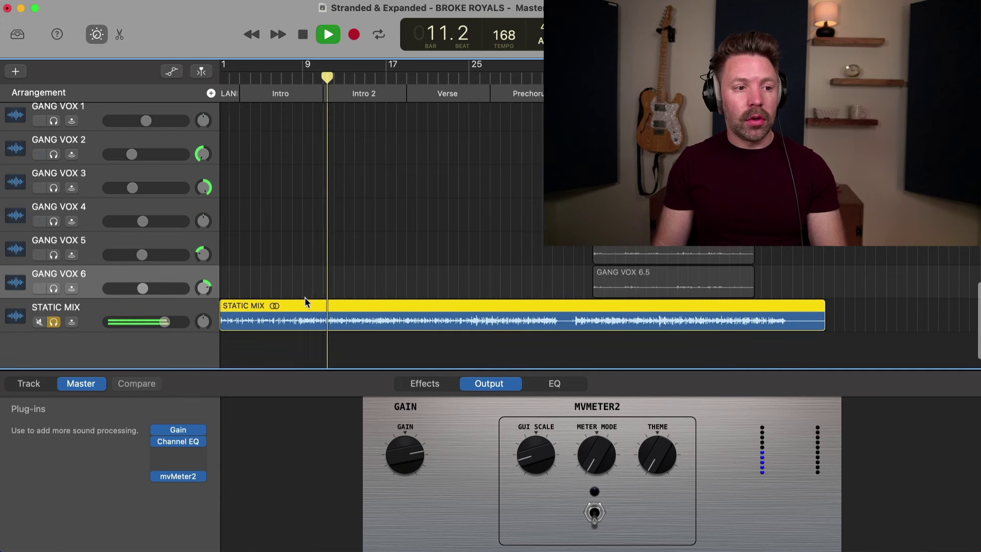
scroll(302, 303, up, 5)
scroll(302, 303, left, 4)
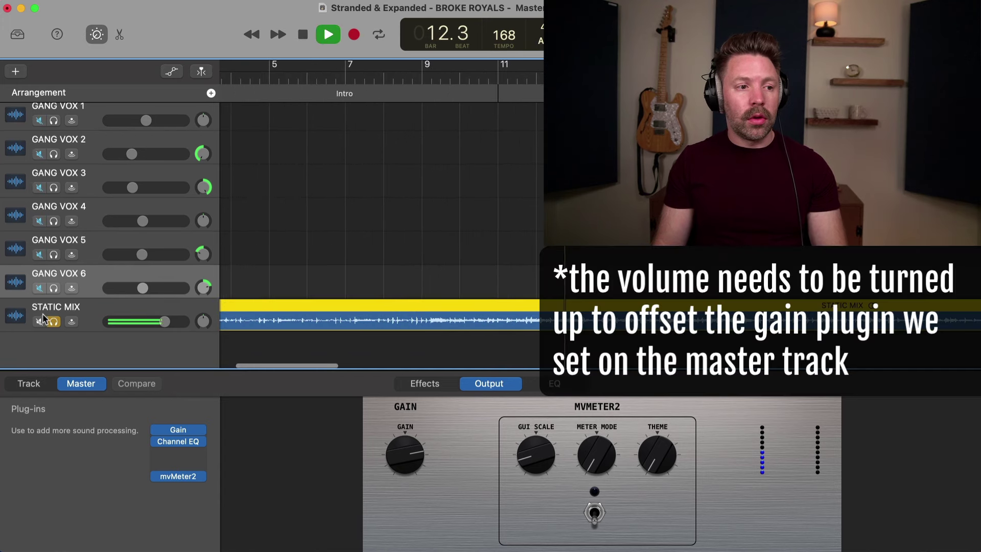
Compare the soloed STATIC MIX track with the live tracks, and leave it unsoloed and muted
key(space)
click(53, 321)
click(39, 321)
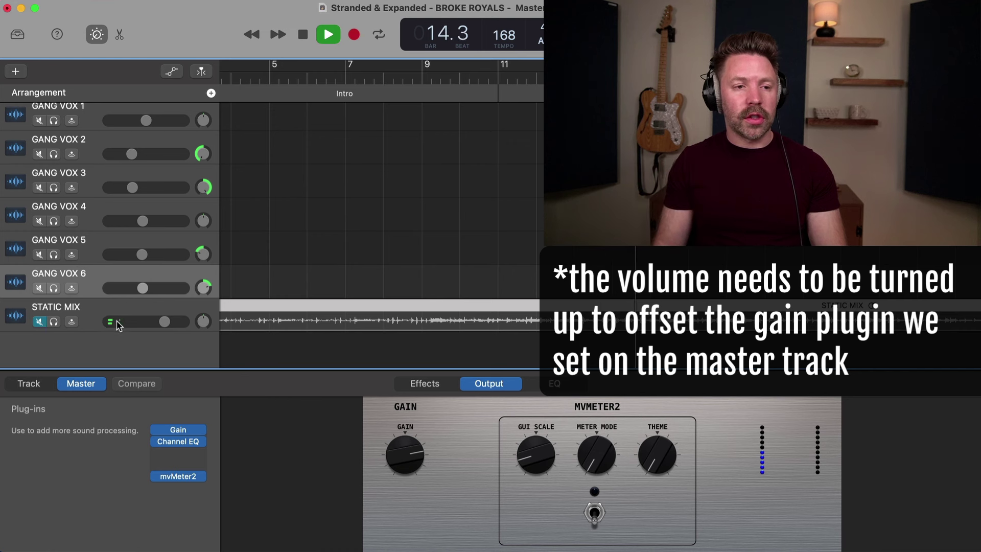
click(53, 322)
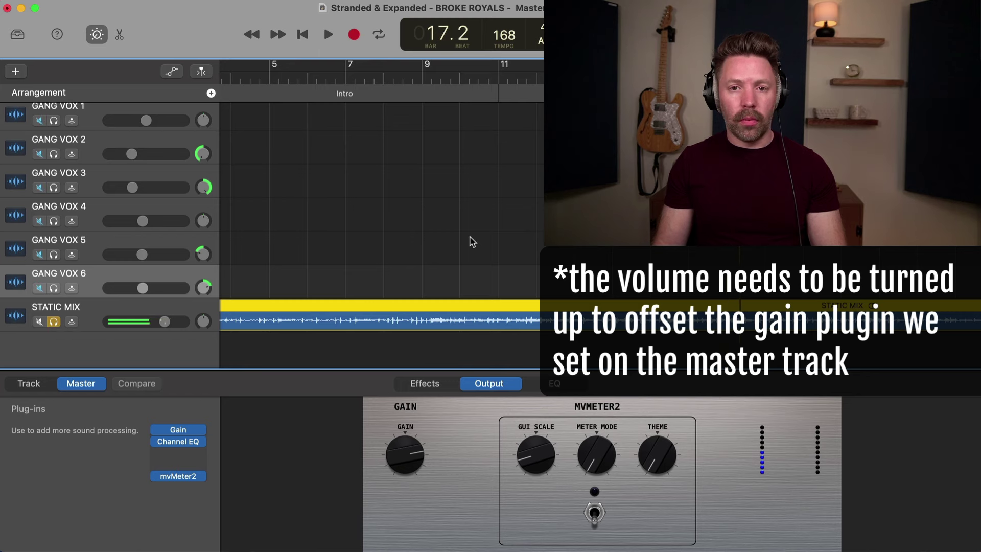
scroll(472, 242, down, 3)
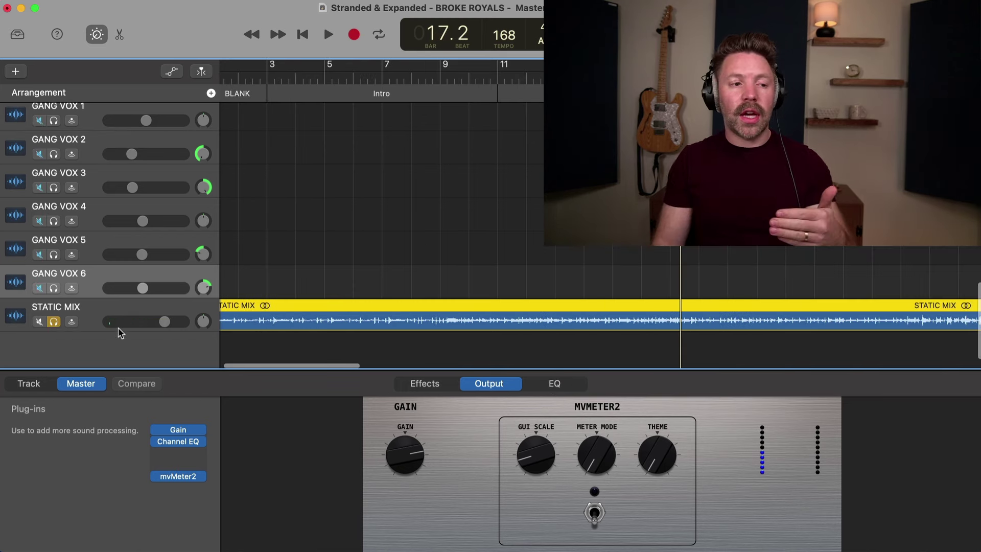
click(53, 321)
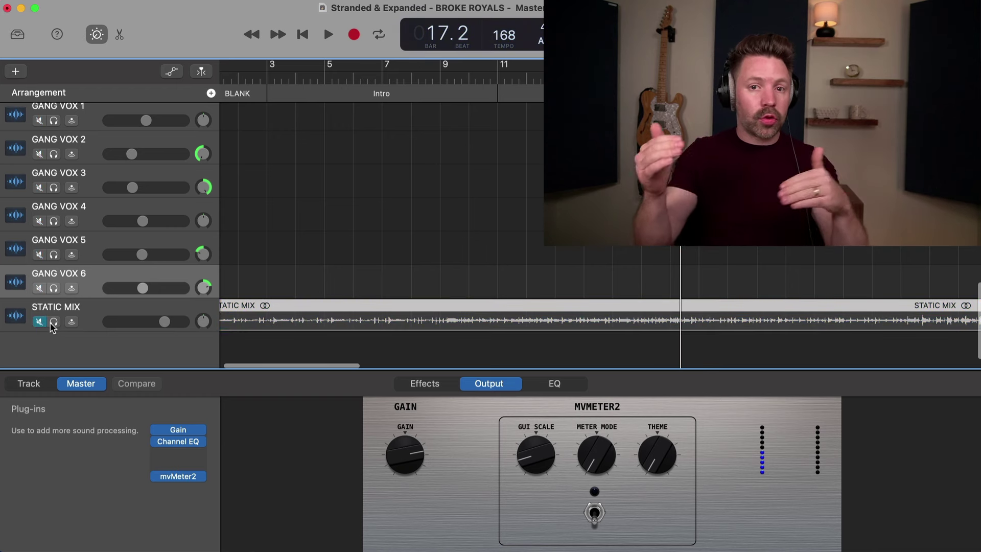
scroll(434, 214, right, 1)
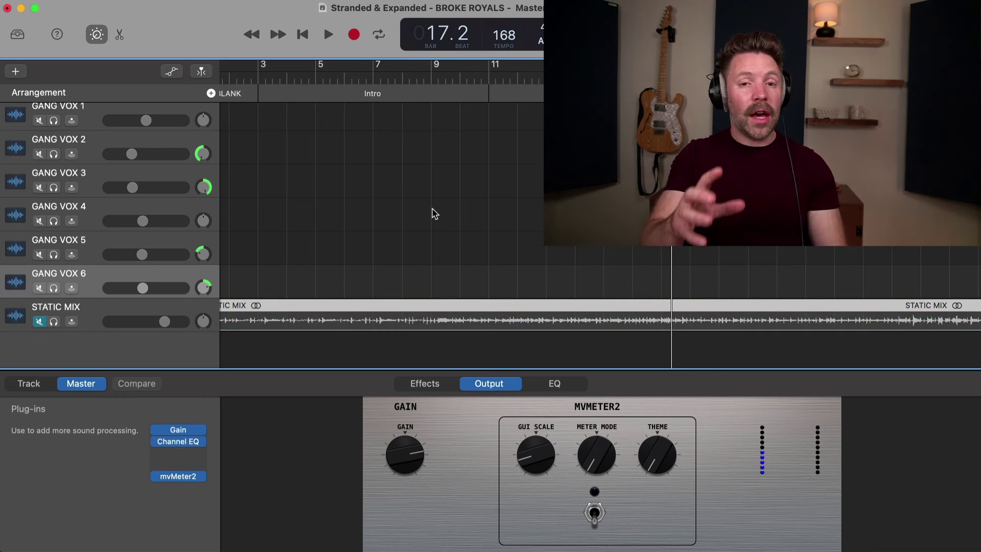
Set the playhead to bar 11 and choose Channel EQ in the master's plug-in slot below Gain, moving its window aside
scroll(434, 213, up, 10)
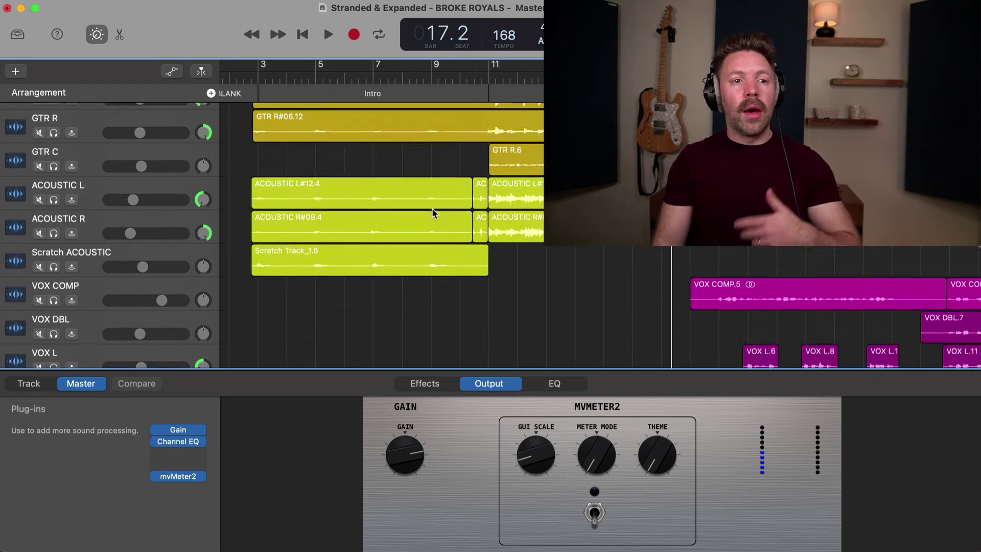
click(488, 73)
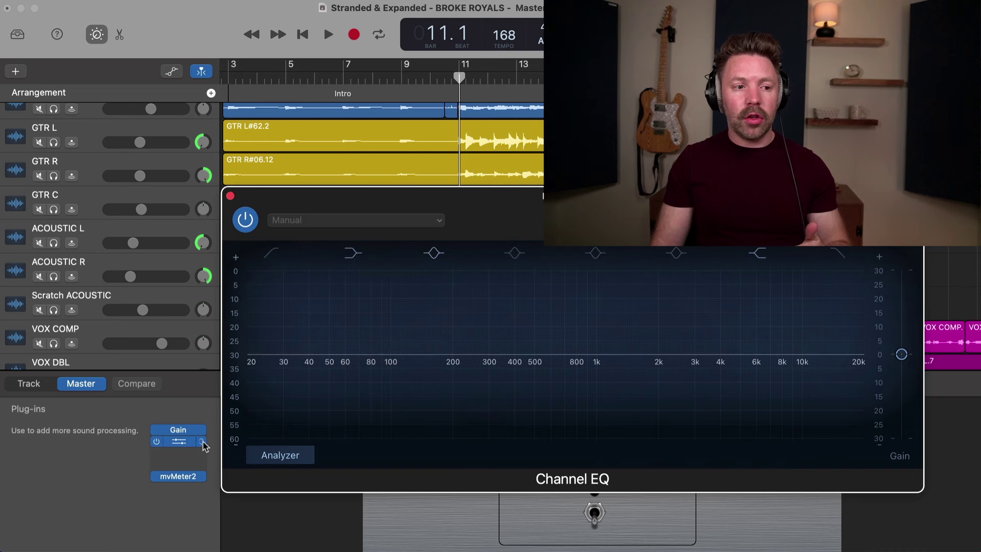
click(203, 443)
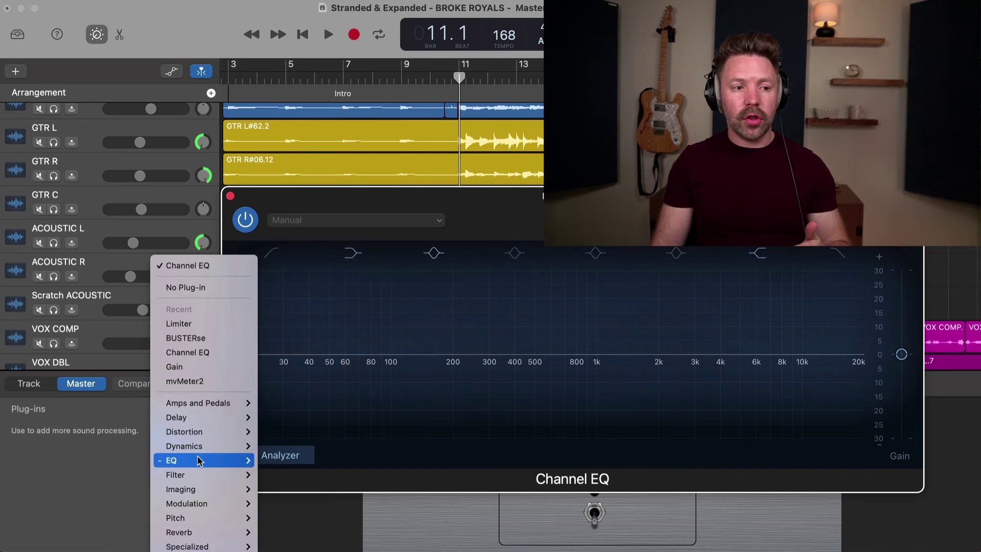
mouse_move(205, 461)
click(295, 463)
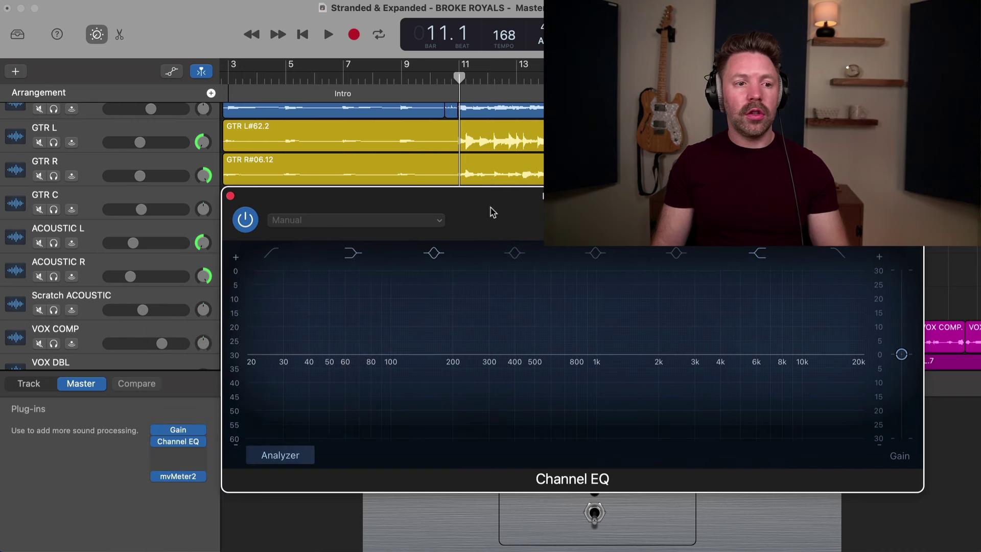
drag(529, 212, 433, 212)
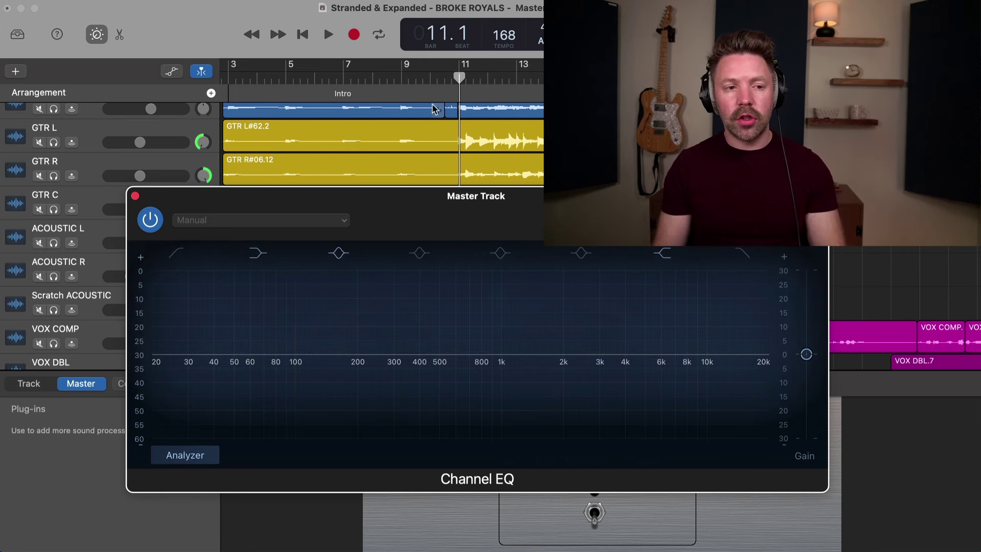
Play the song from bar 11 and examine its frequency curve in the master Channel EQ's analyzer
key(space)
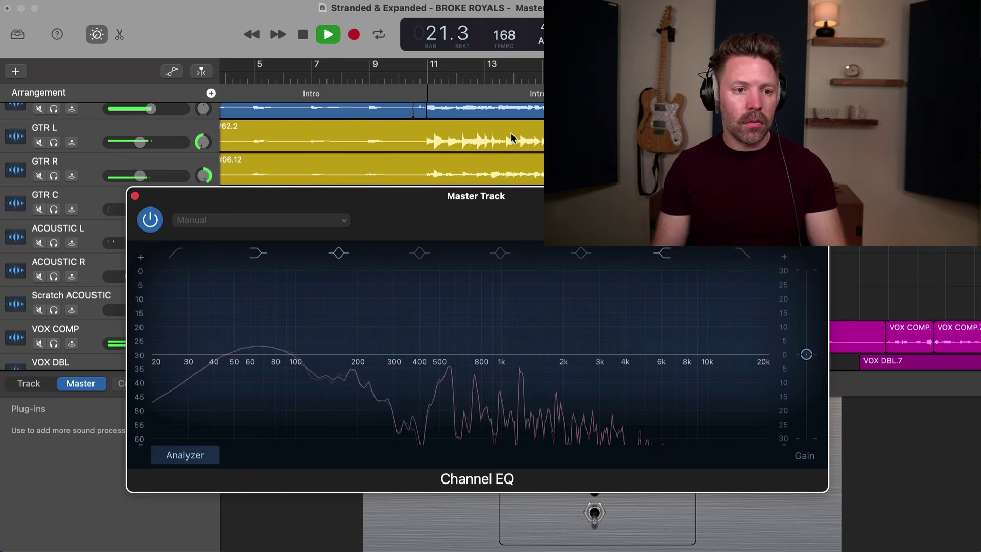
scroll(511, 137, down, 2)
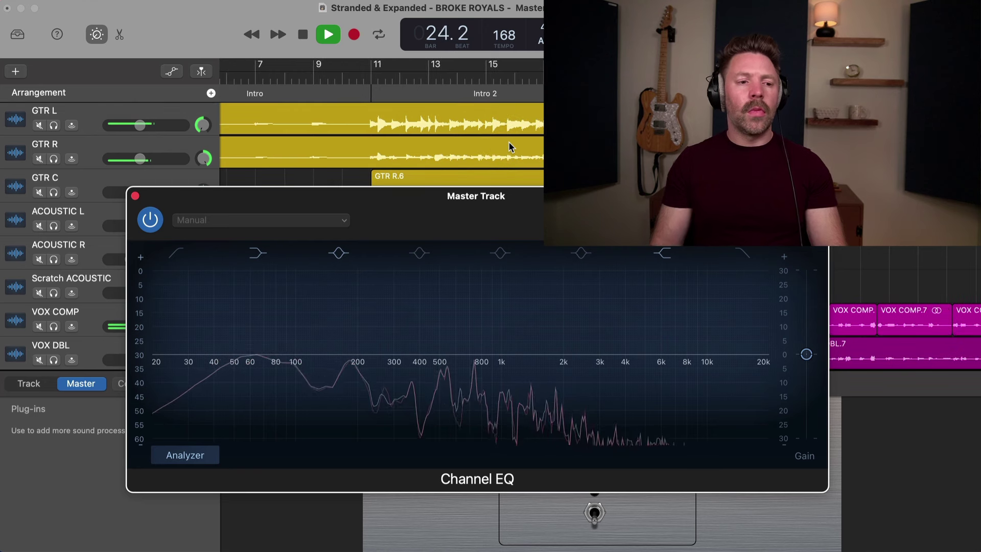
key(space)
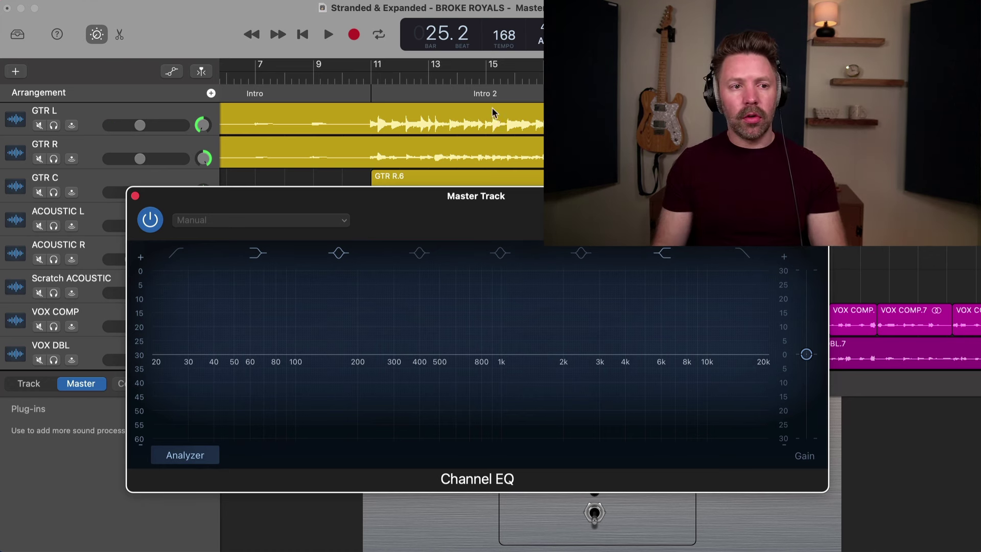
Play from bar 18, raise the master EQ's low shelf to +2.1 dB at 102 Hz, and compare it switched off and on
click(575, 76)
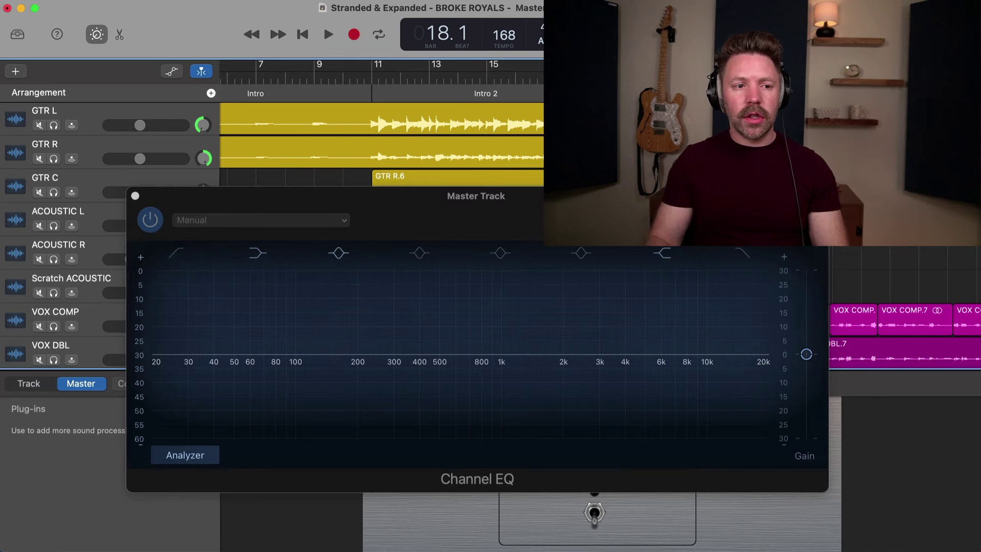
key(space)
drag(270, 357, 300, 352)
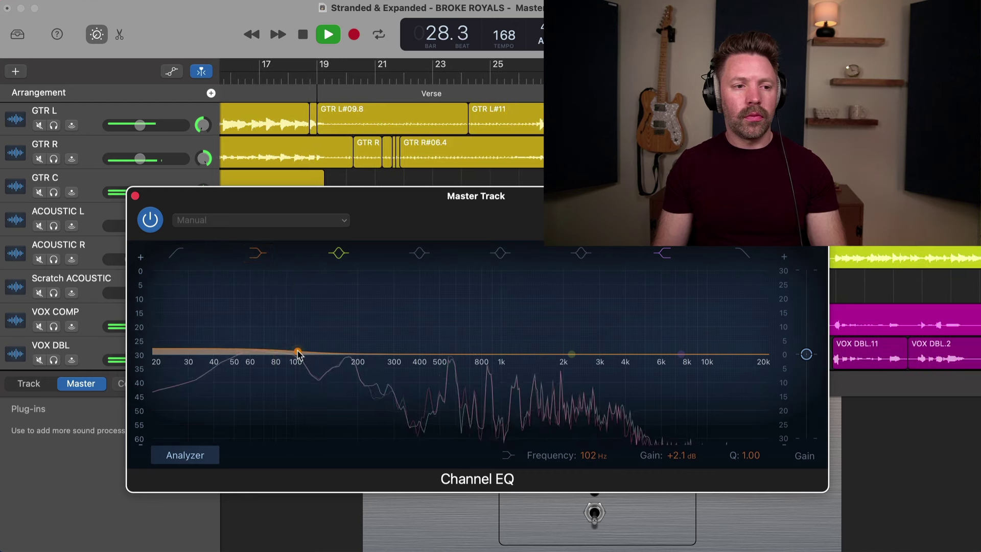
click(255, 253)
click(256, 254)
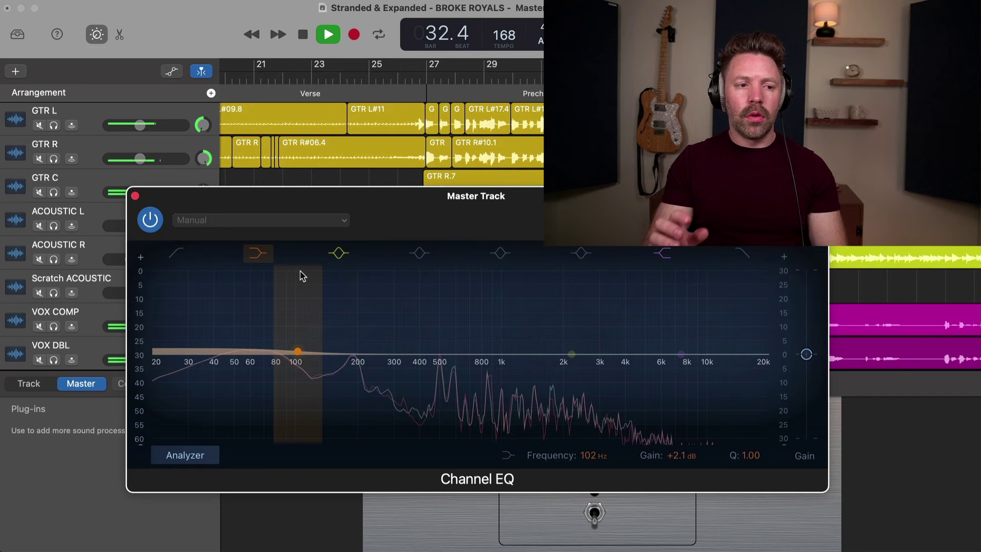
key(space)
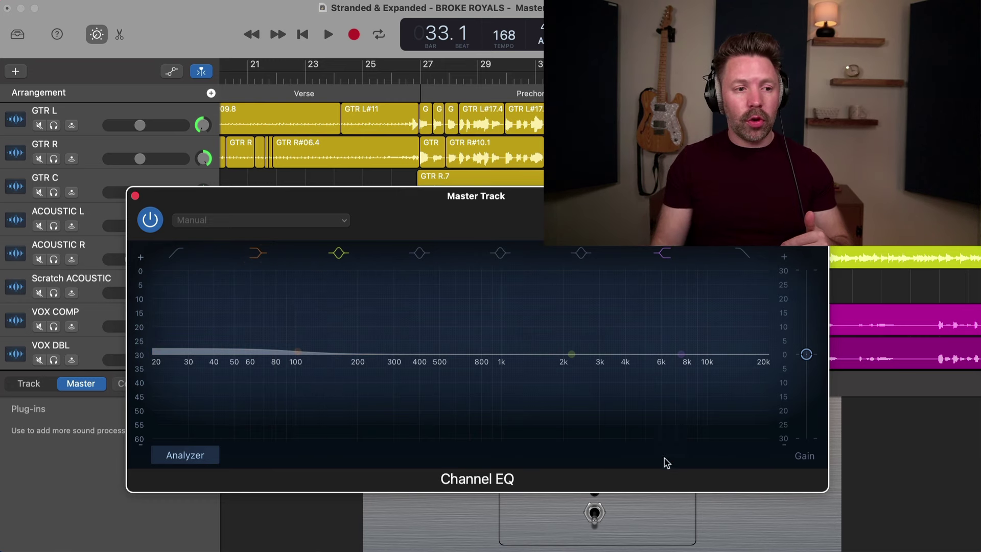
Try high-shelf boosts on the master EQ during playback, at 3860 Hz with +5.0 dB and at 3320 Hz with +10.2 dB
click(299, 353)
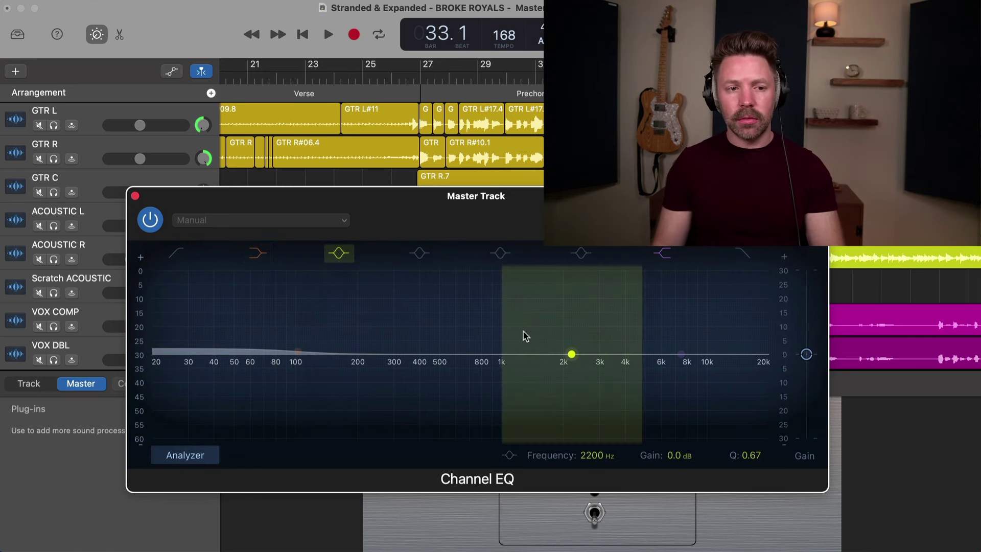
key(space)
drag(682, 355, 620, 342)
key(space)
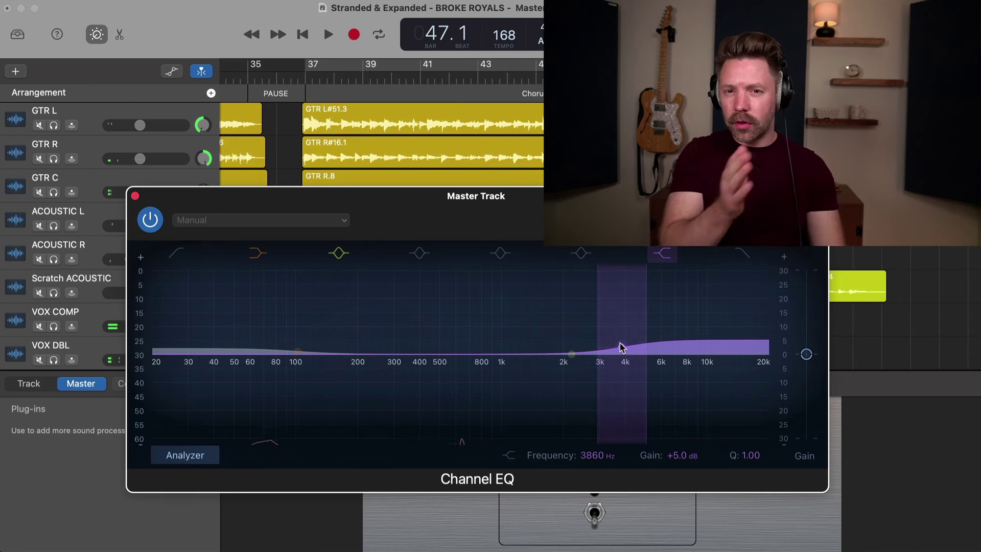
mouse_move(620, 348)
mouse_down()
mouse_move(565, 344)
mouse_move(553, 333)
mouse_move(607, 347)
mouse_move(608, 337)
mouse_up()
key(space)
key(space)
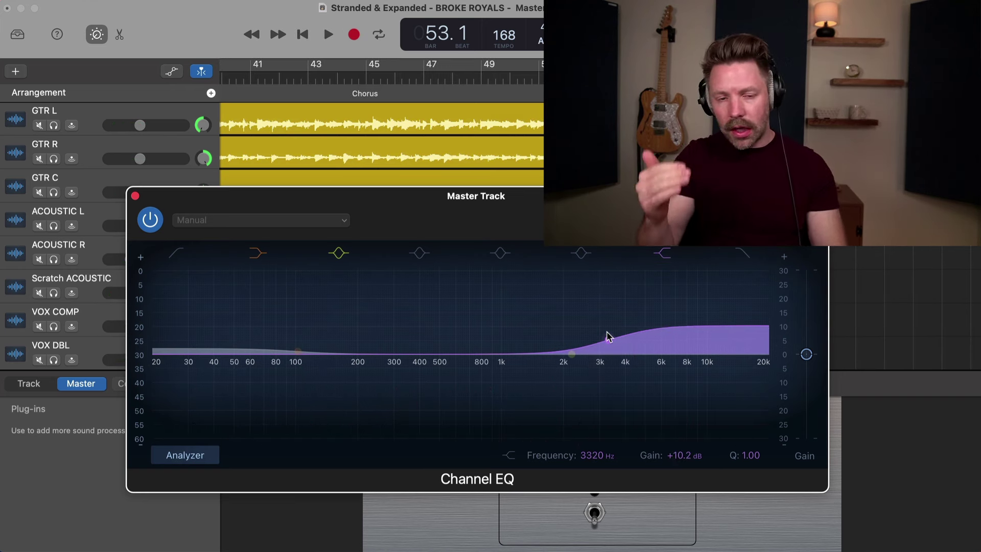
Reduce the master EQ's high-shelf boost, replay from bar 23, and fine-tune the band to 3180 Hz at +2.9 dB
key(space)
drag(606, 335, 605, 365)
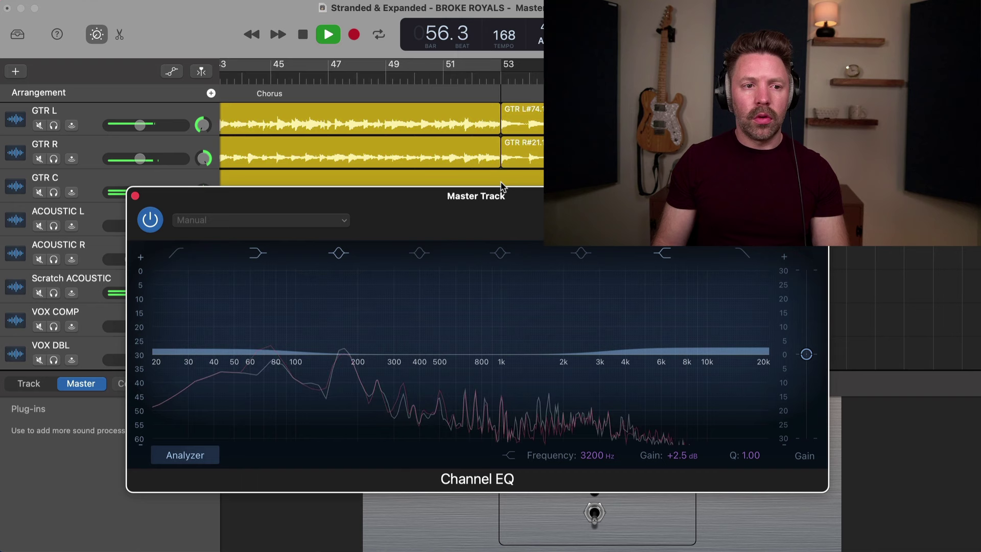
scroll(500, 148, left, 10)
key(space)
scroll(399, 76, left, 5)
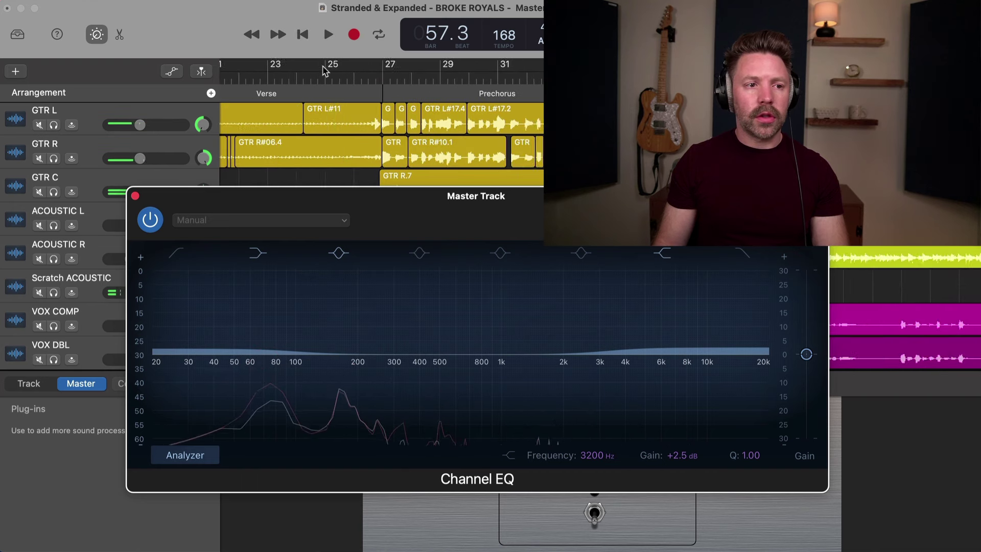
click(474, 84)
click(408, 78)
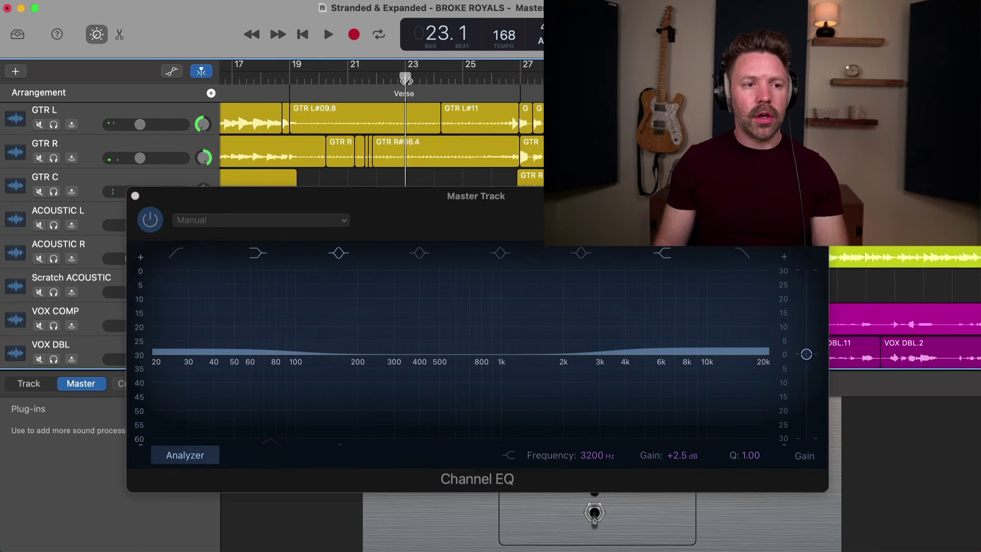
key(space)
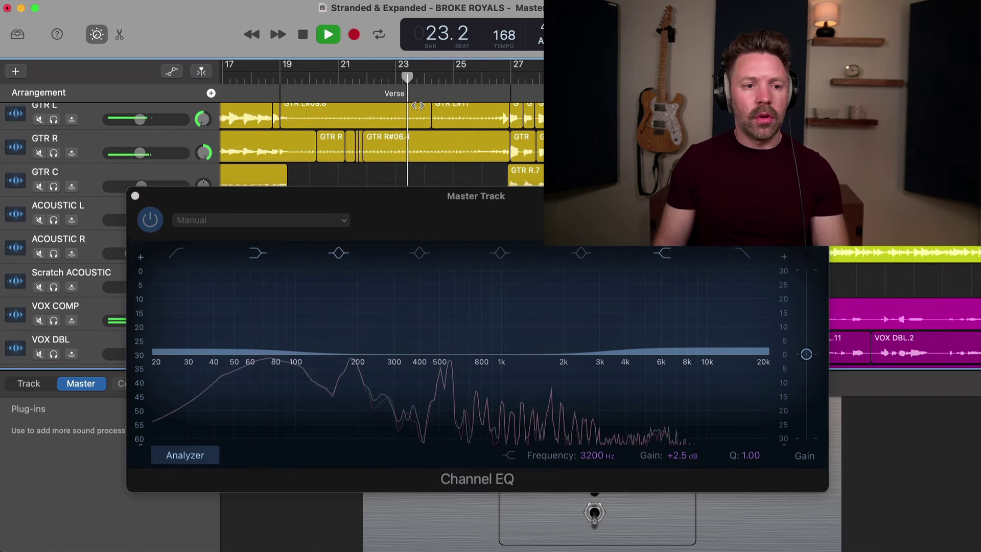
click(605, 351)
drag(605, 350, 605, 349)
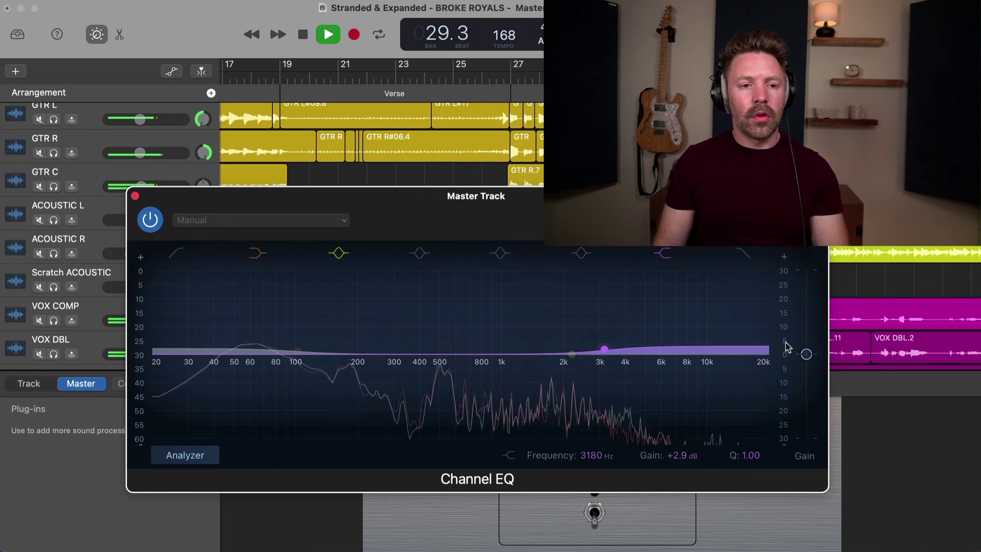
Stop playback and lower the Channel EQ's overall output gain to -0.7 dB
mouse_move(806, 354)
key(space)
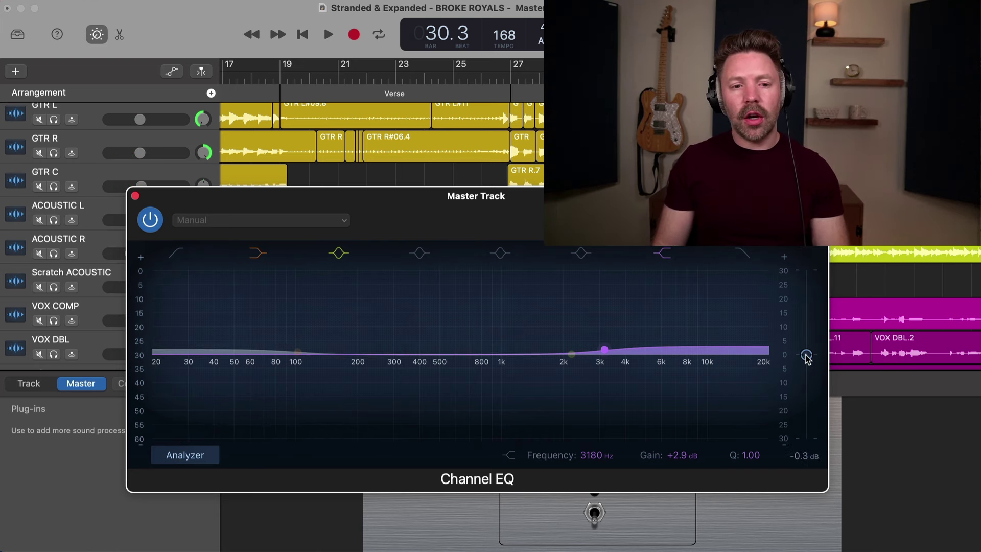
drag(807, 358, 807, 362)
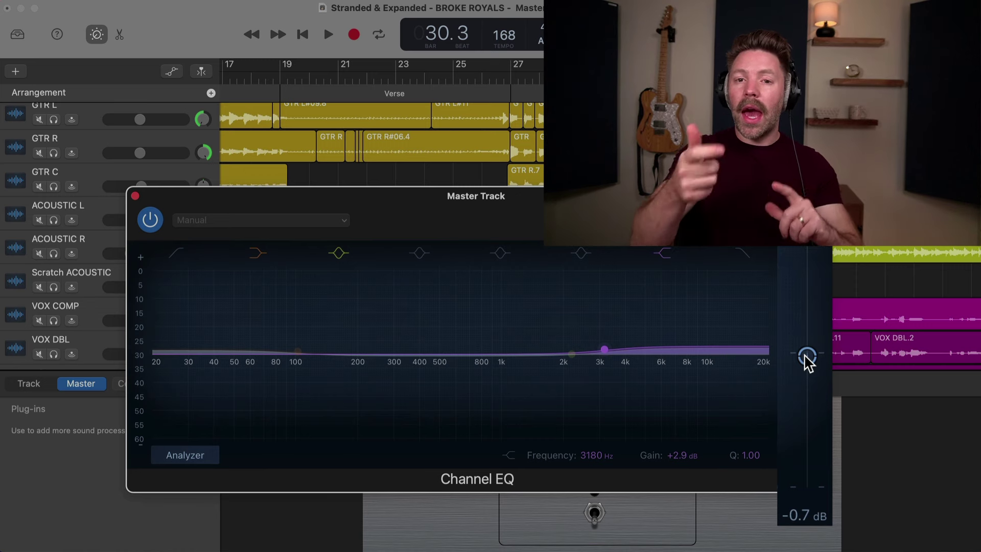
Play on from bar 30, compare the master EQ switched off and on, and set its output gain to -0.6 dB
drag(807, 360, 808, 360)
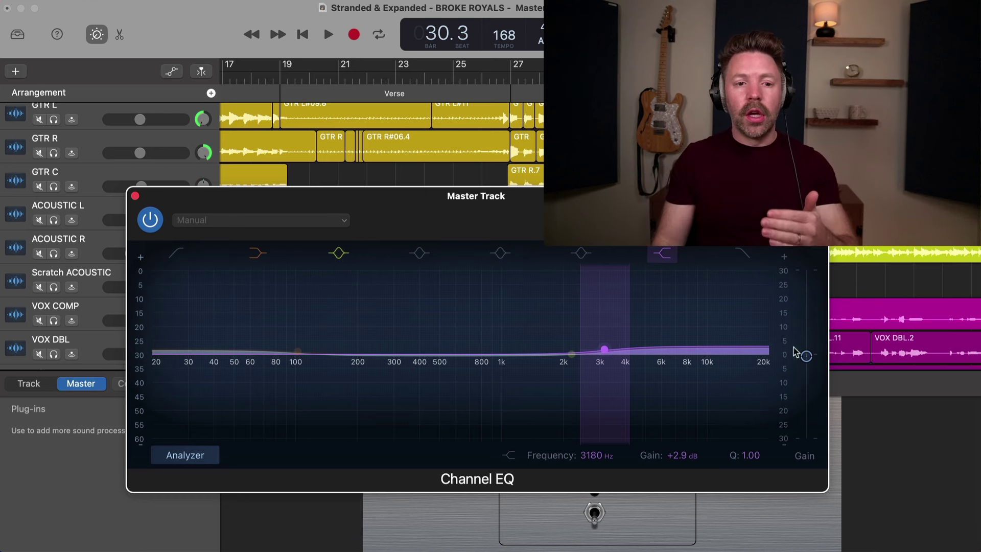
mouse_move(803, 362)
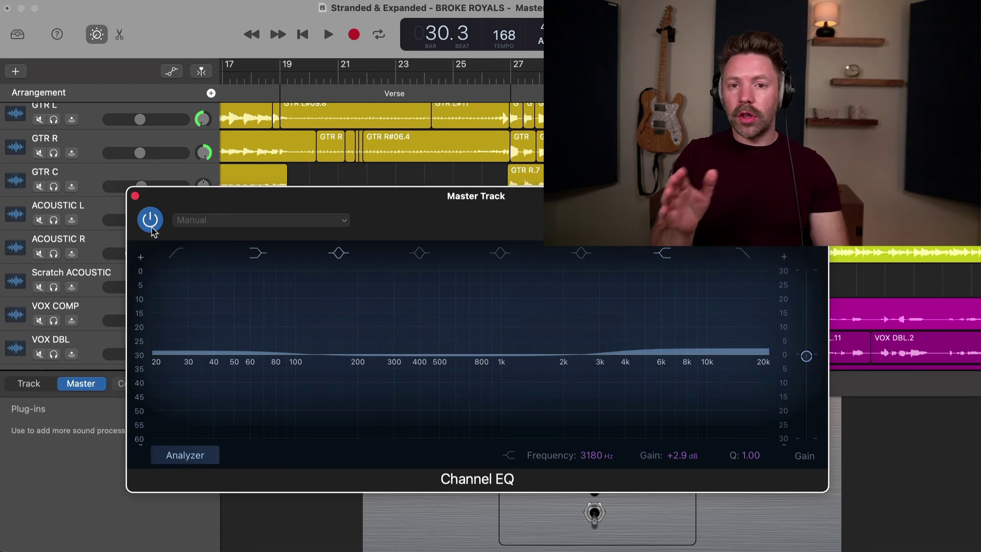
key(space)
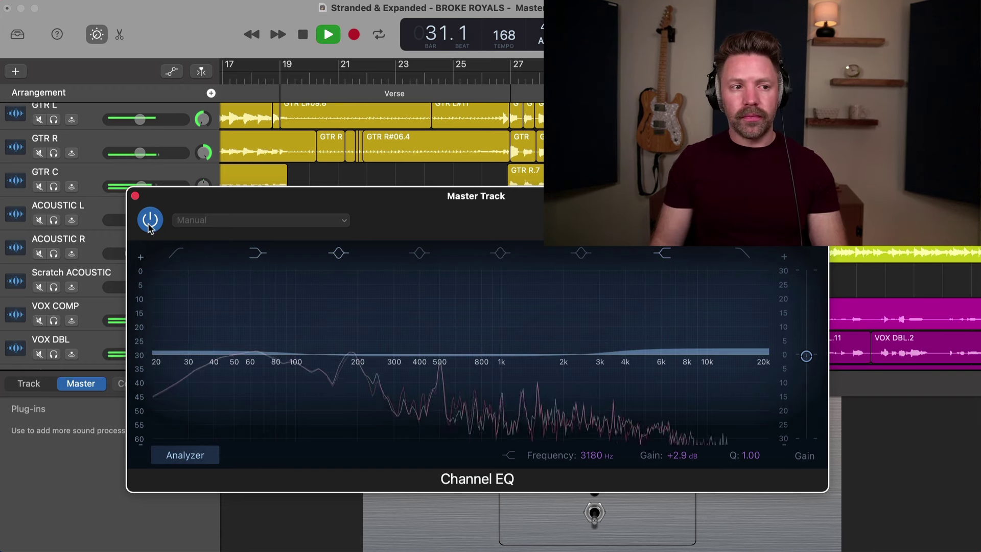
click(149, 221)
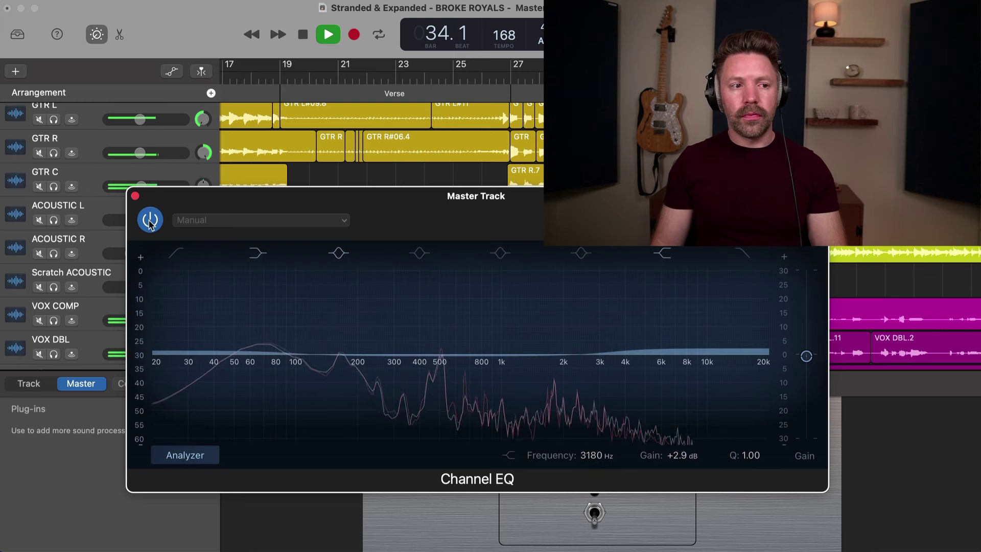
click(150, 221)
key(space)
drag(808, 355, 805, 354)
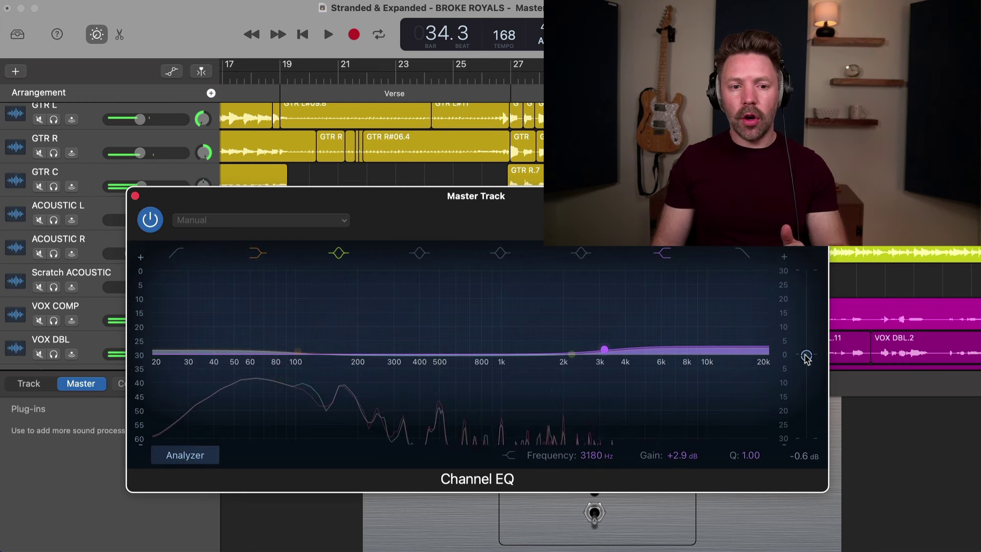
Play the mix from bar 34 while switching the master EQ off and on to judge the level match, and stop playback
key(space)
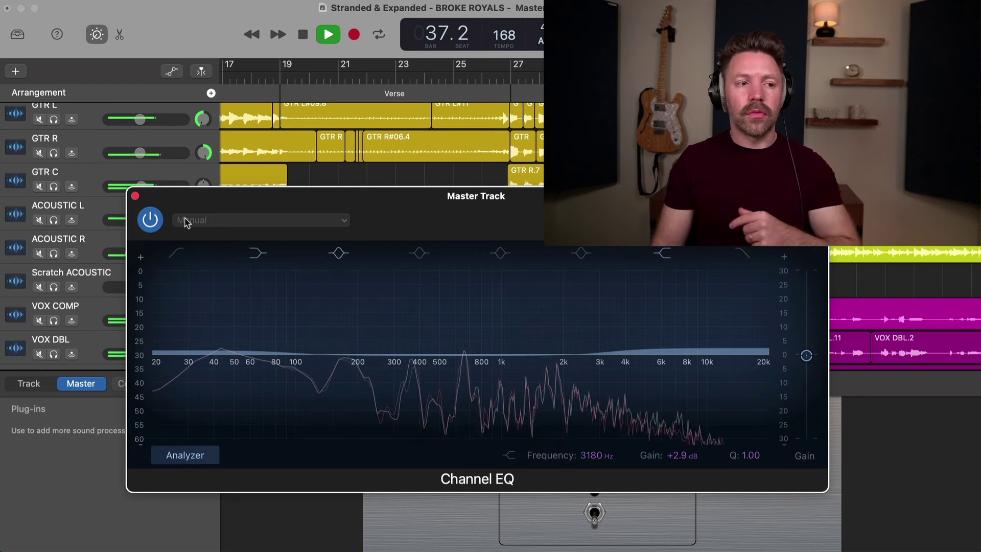
click(153, 224)
click(155, 225)
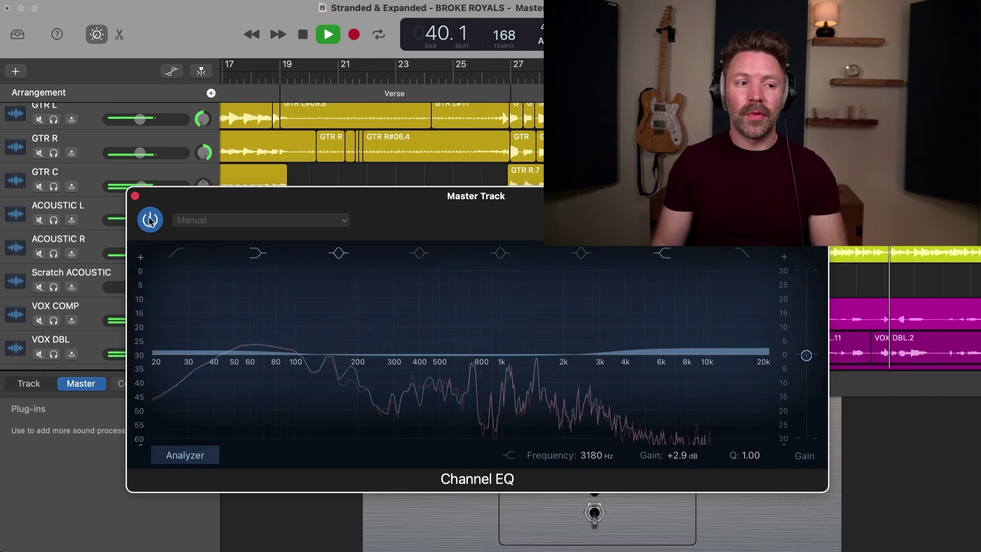
click(150, 220)
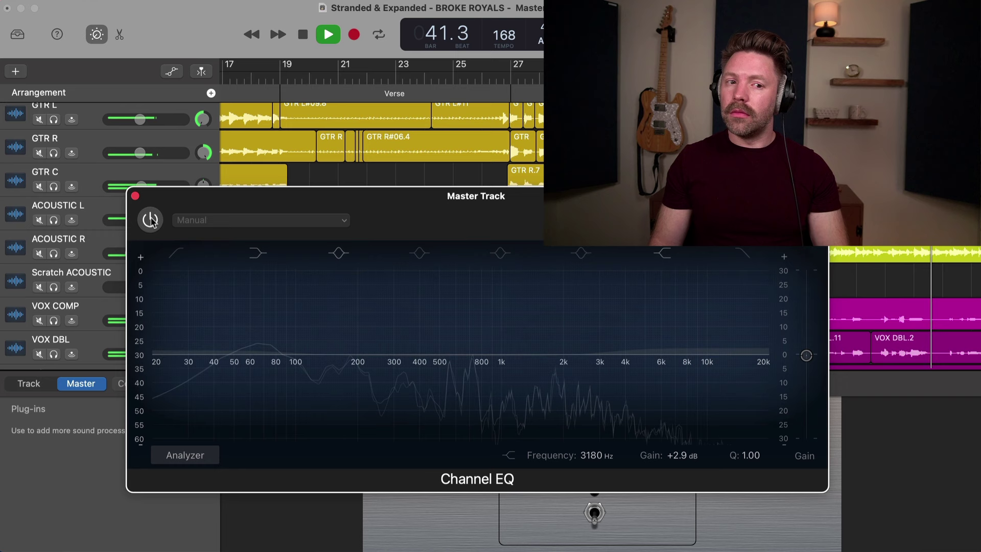
click(150, 220)
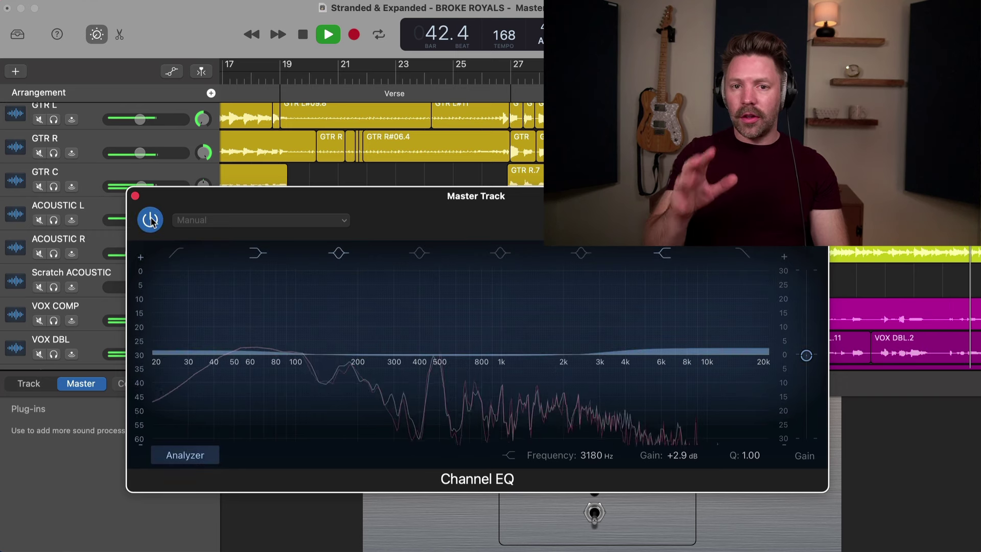
key(space)
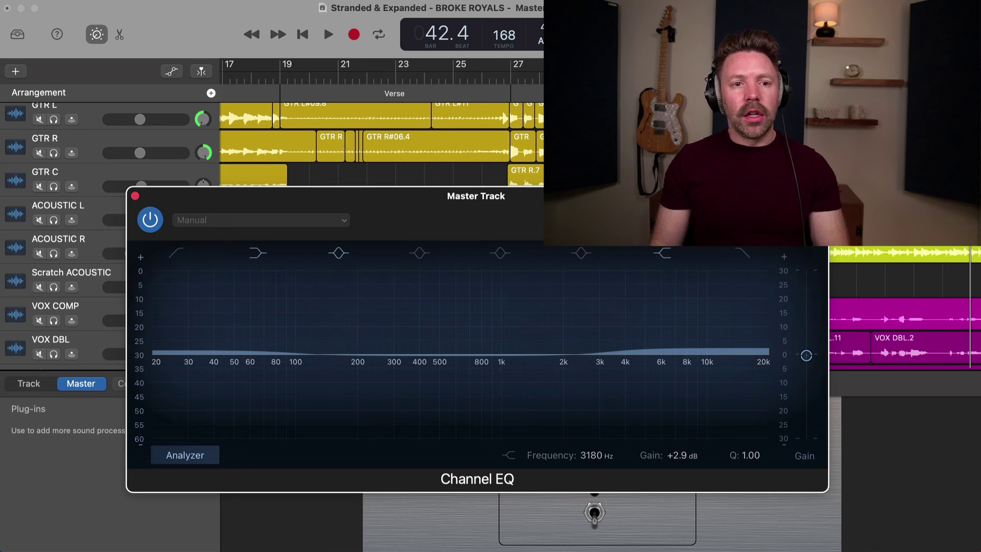
Bypass the EQ, resume playback from bar 42, compare it on and off repeatedly, and close the Channel EQ window with the EQ active
click(148, 225)
key(space)
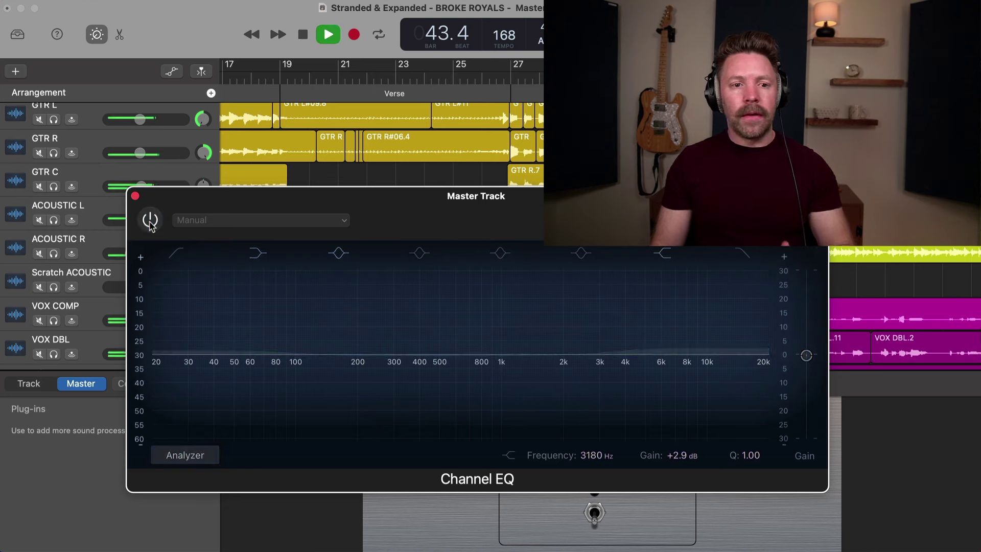
click(149, 226)
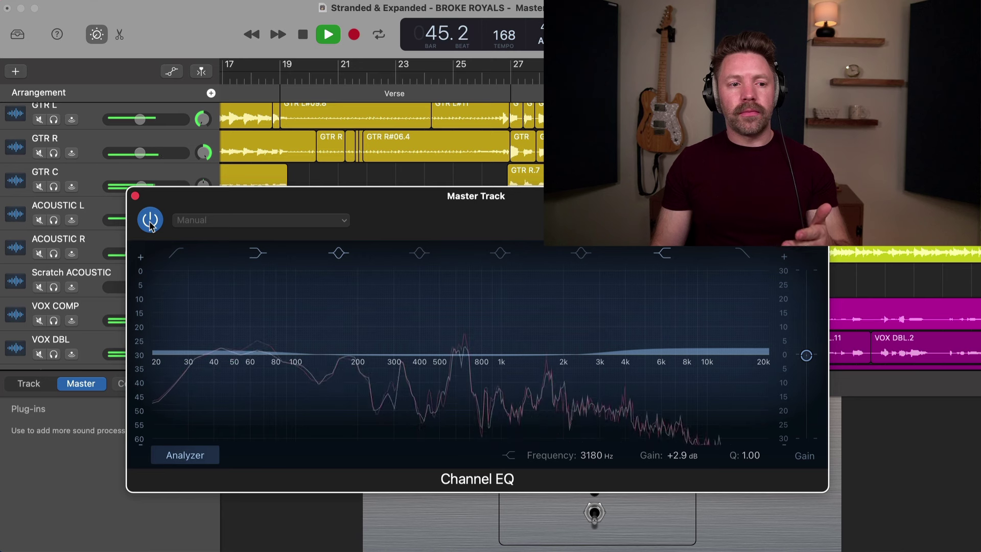
click(150, 226)
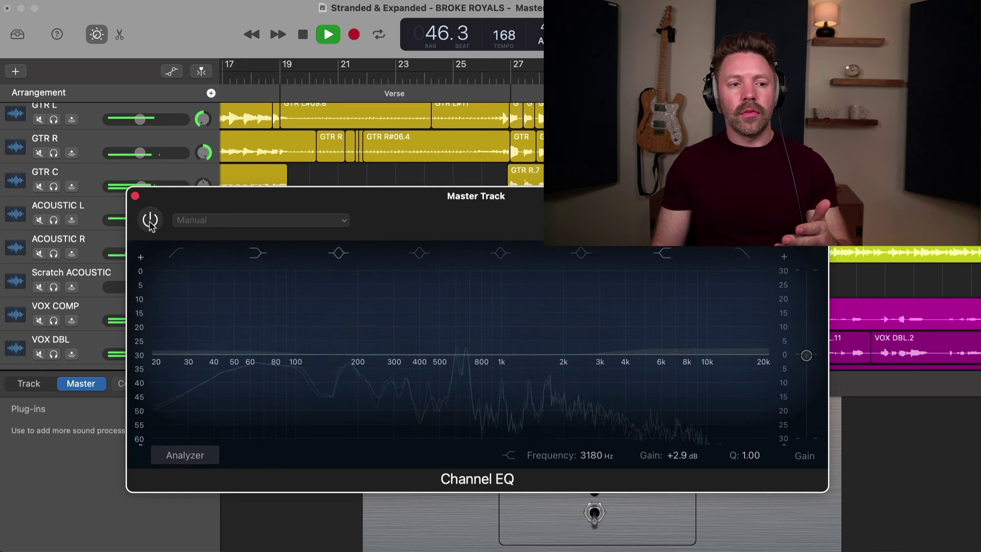
click(149, 225)
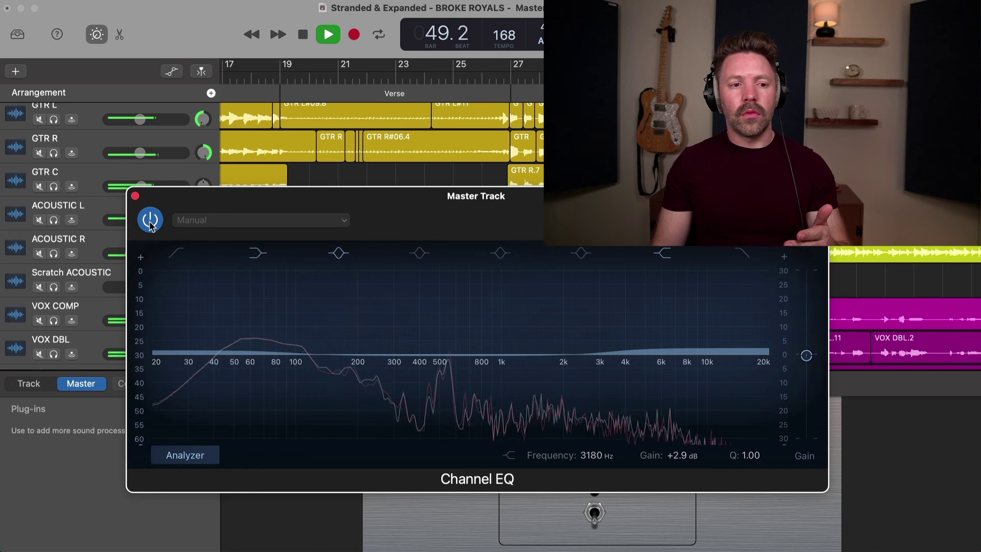
click(150, 225)
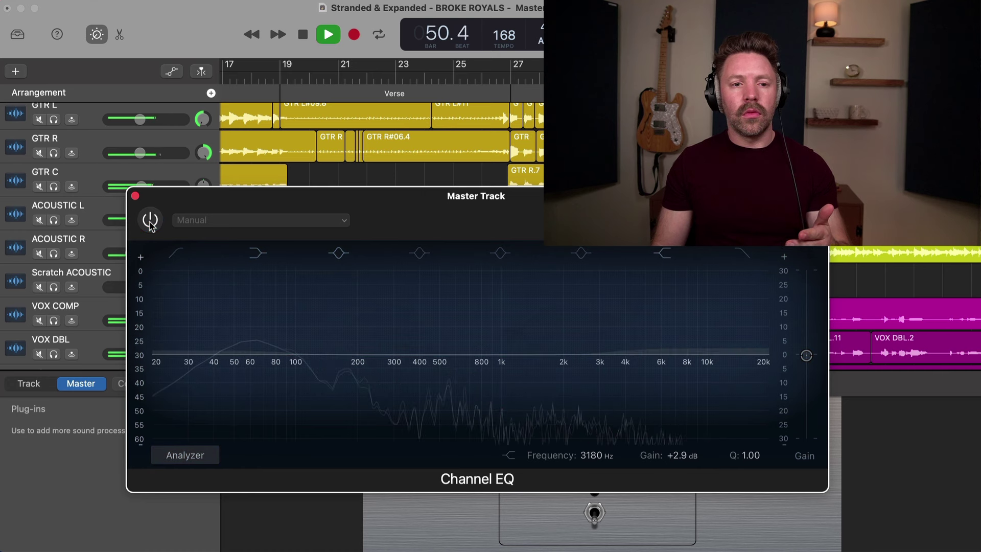
click(150, 225)
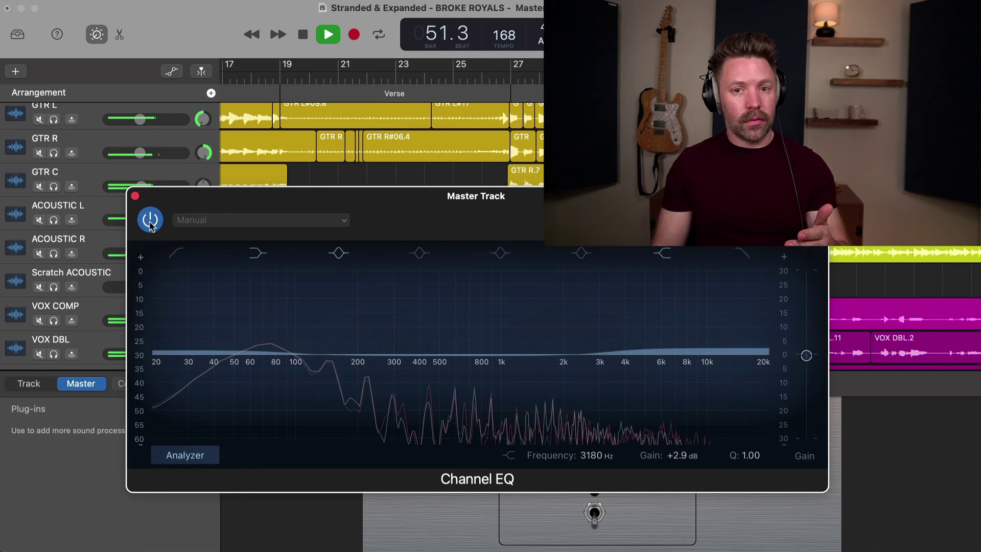
click(135, 197)
key(space)
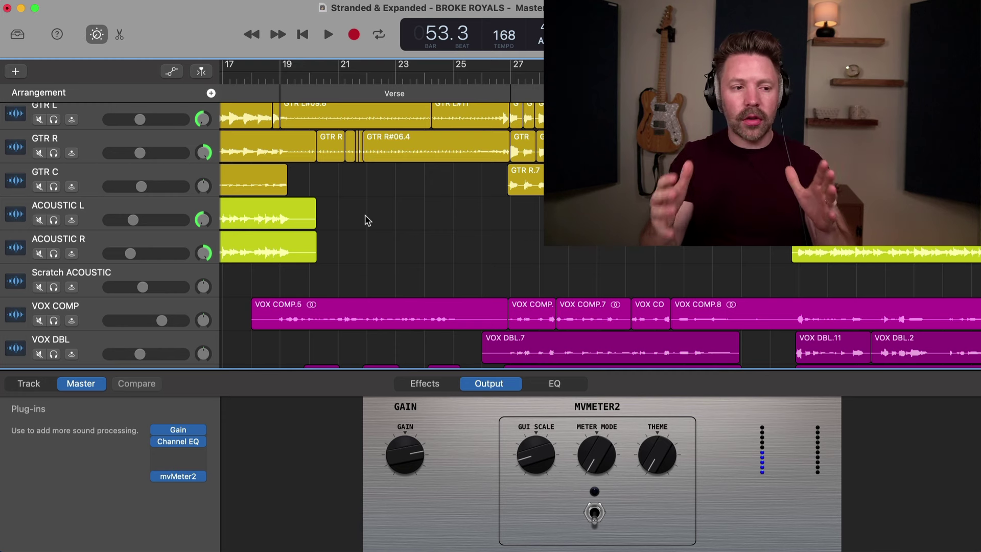
Insert the AnalogObsession BUSTERse compressor after the Channel EQ on the master track and move its window clear of obstructions
click(180, 462)
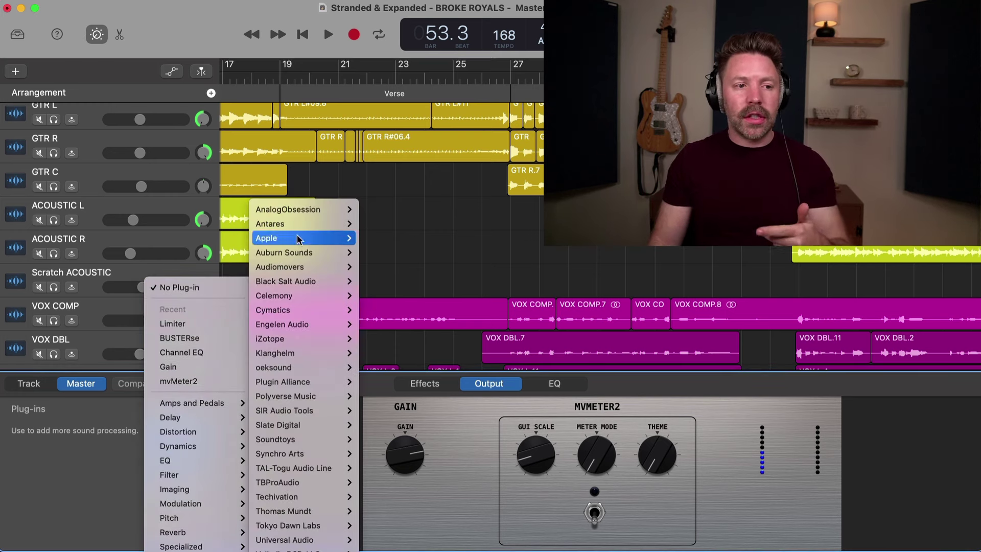
mouse_move(307, 210)
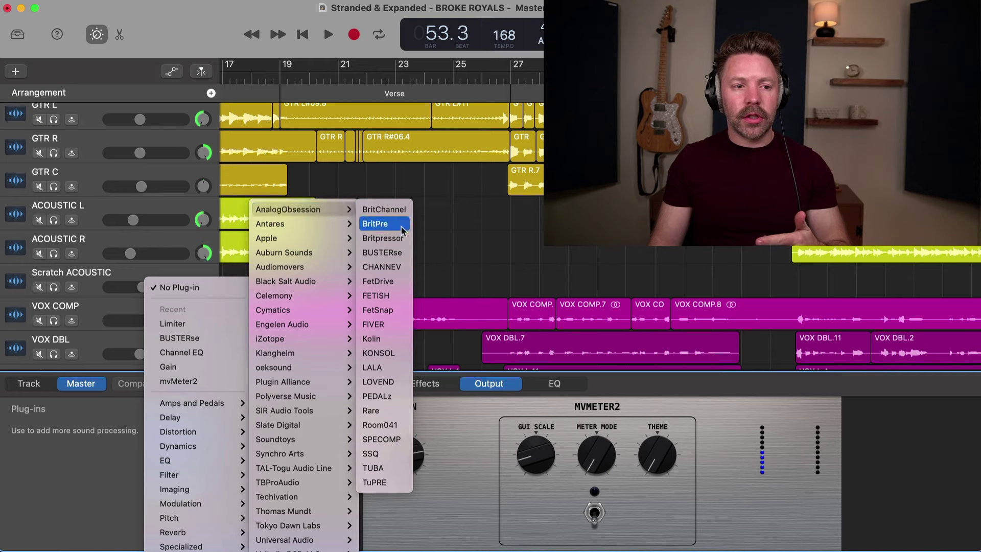
click(398, 254)
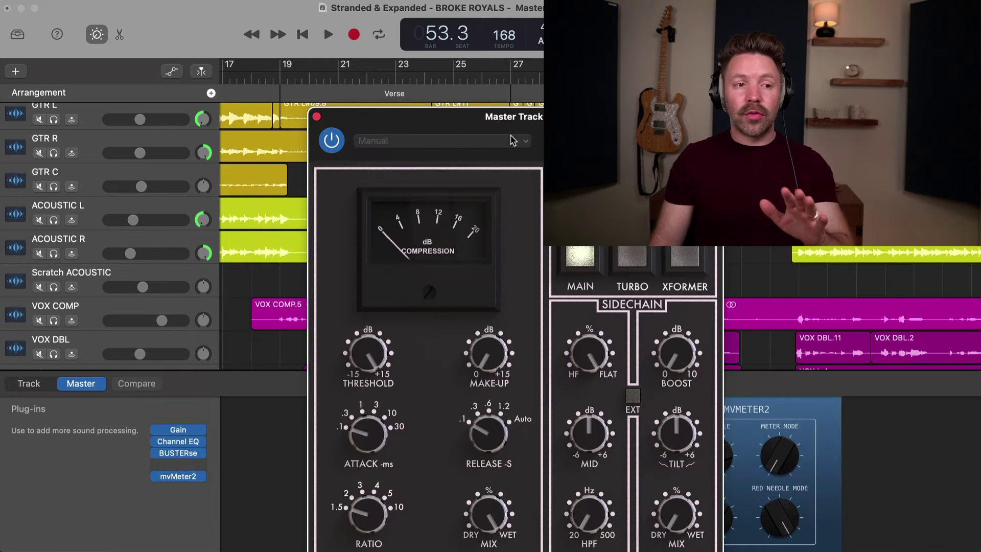
drag(424, 114, 205, 34)
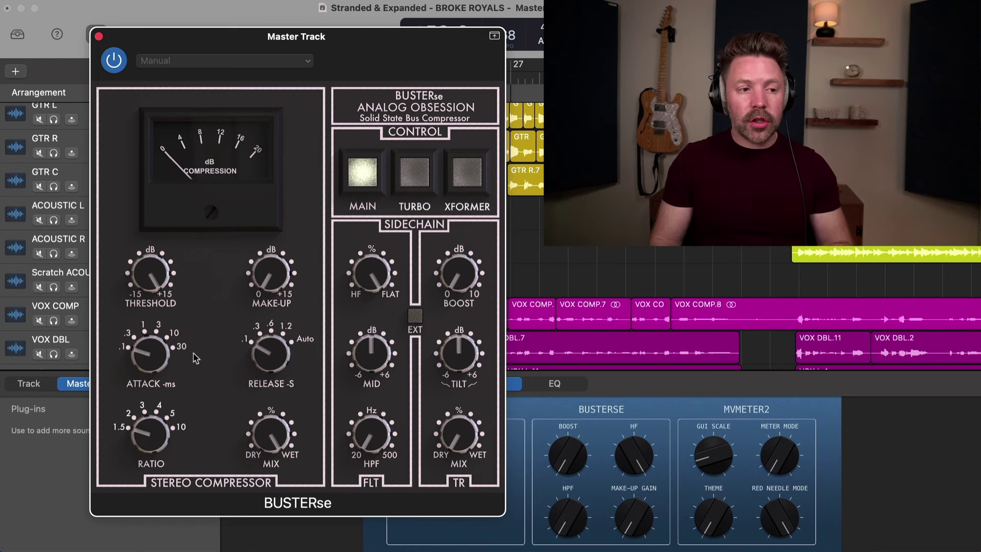
Set the BUSTERse attack to 30 ms, and try the release at Auto and .3 sec before returning it to .1 sec
drag(146, 358, 155, 283)
drag(203, 354, 149, 386)
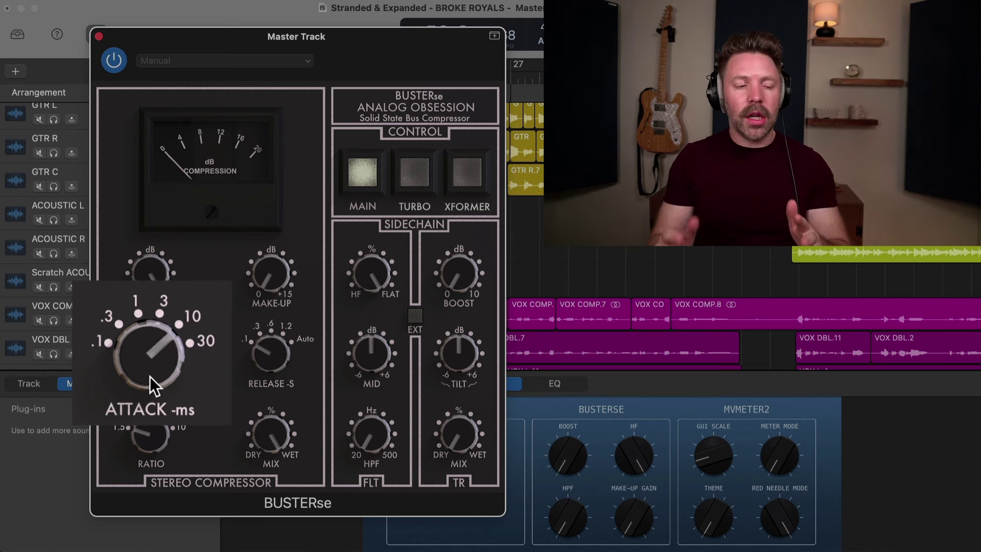
drag(149, 366, 149, 307)
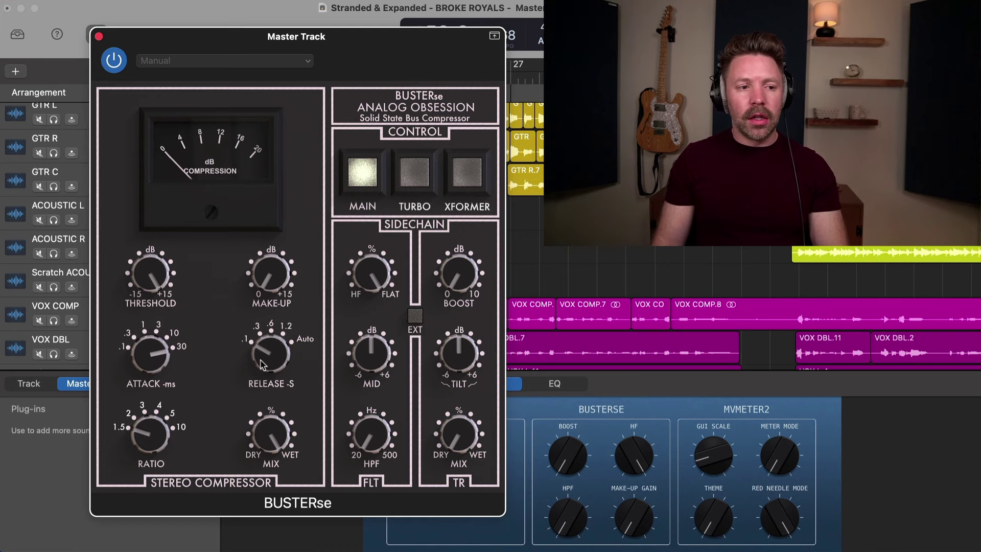
drag(261, 364, 302, 215)
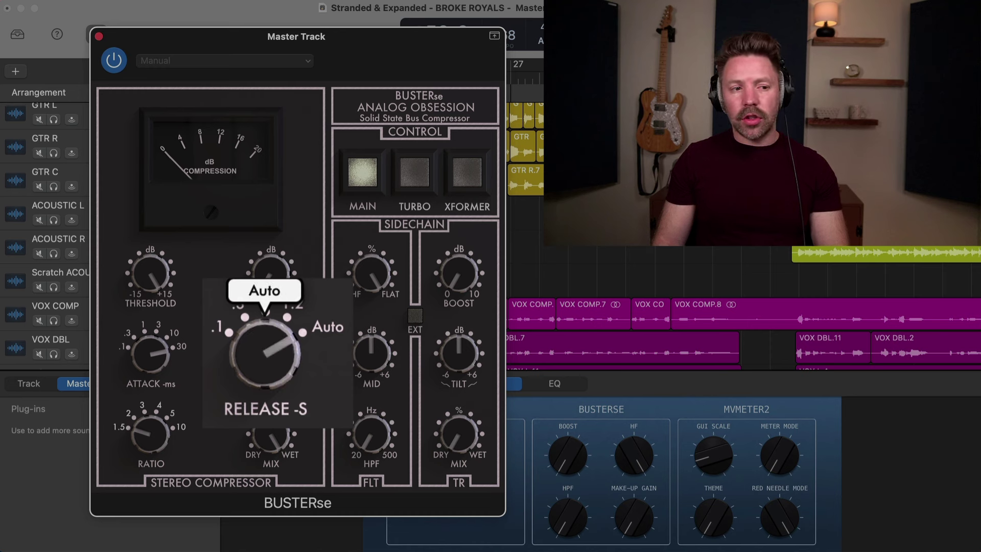
drag(247, 392, 227, 462)
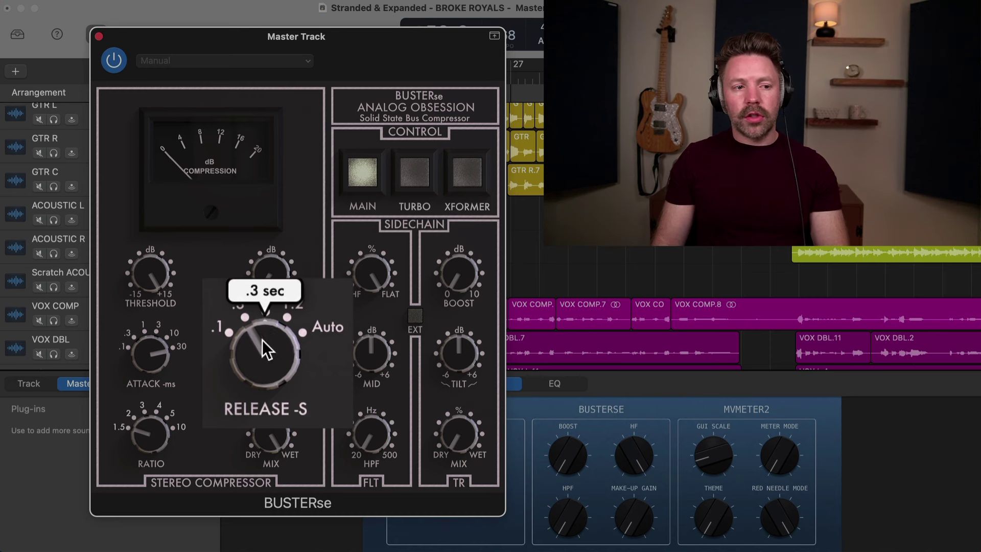
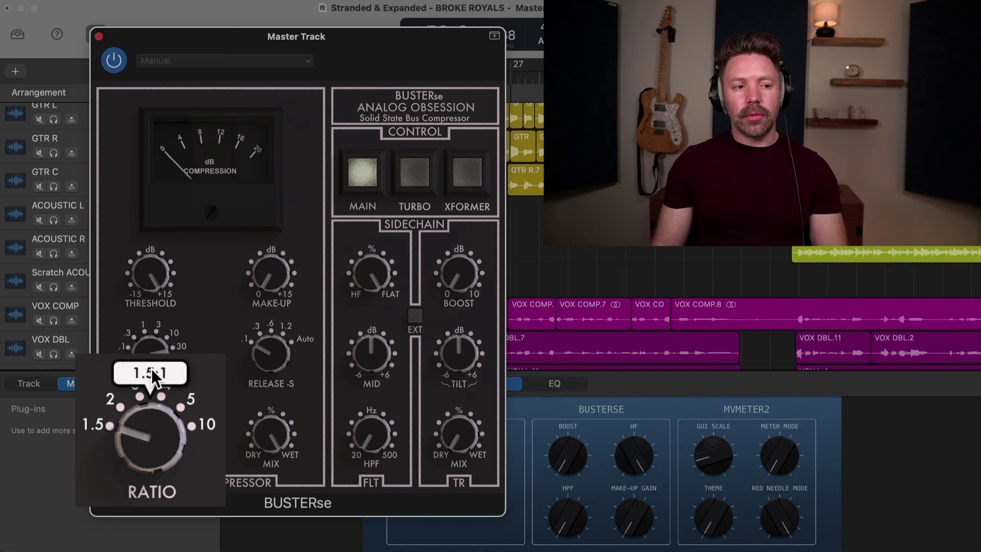
Try compression ratios of 2:1 and 4:1 on BUSTERse, and settle on 3:1
drag(151, 369, 151, 358)
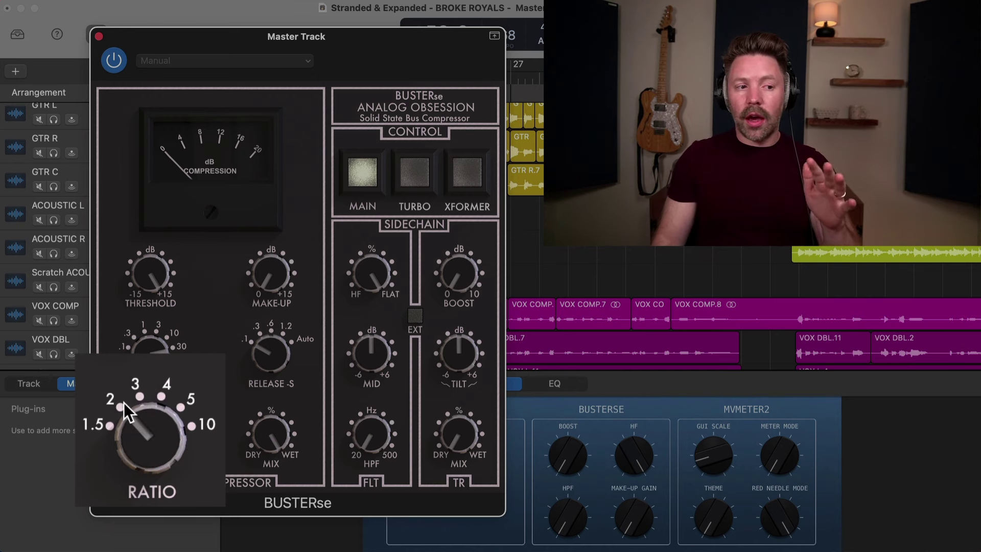
drag(135, 402, 187, 350)
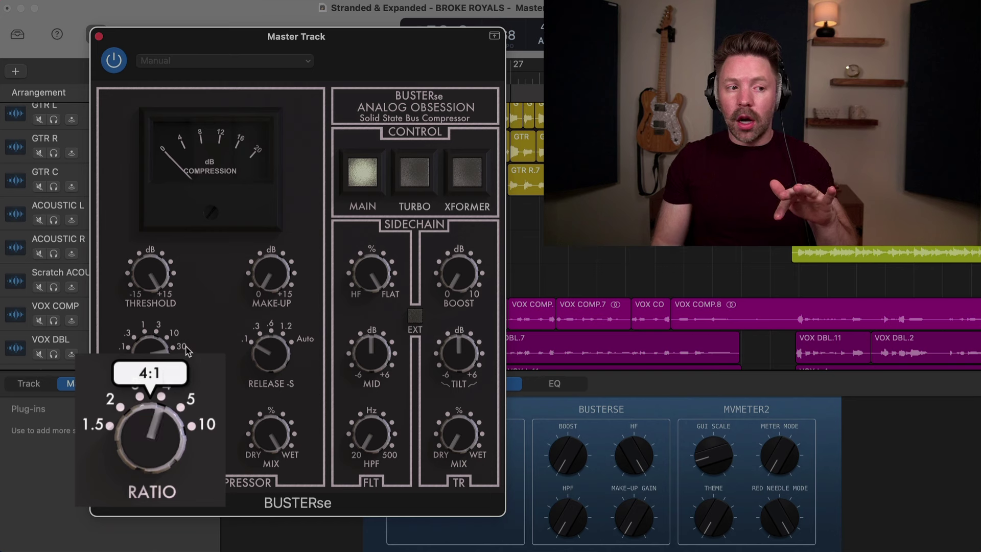
drag(146, 441, 146, 465)
drag(162, 375, 172, 364)
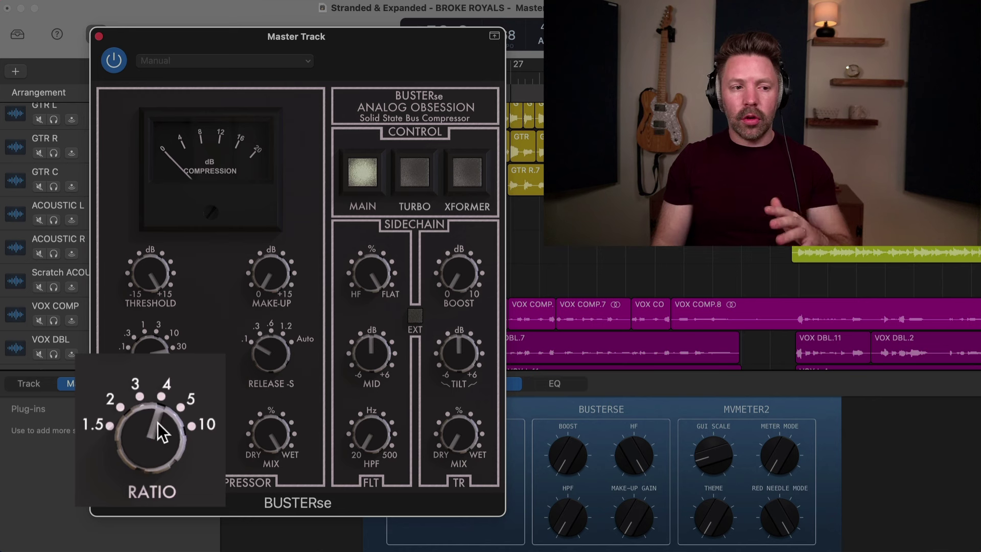
drag(157, 422, 109, 501)
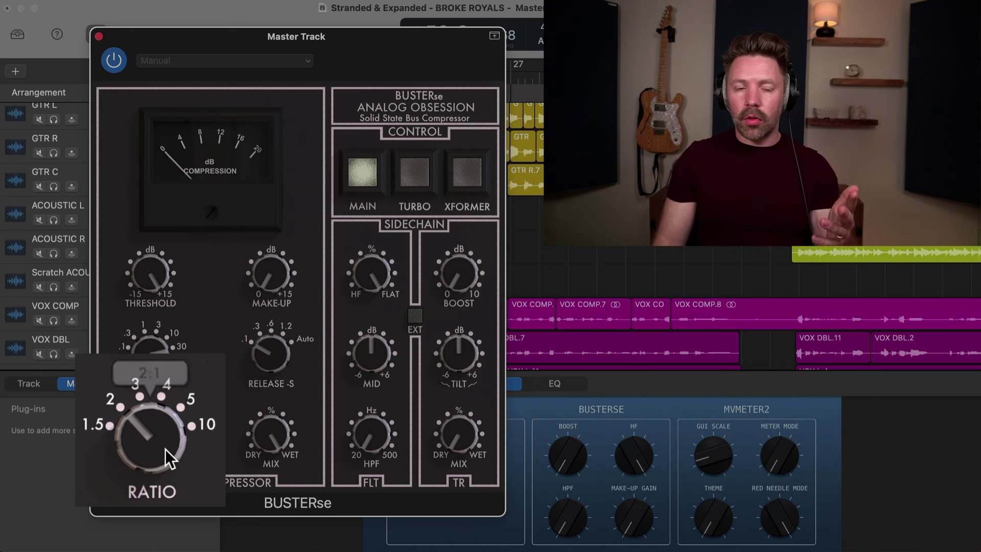
drag(166, 458, 169, 424)
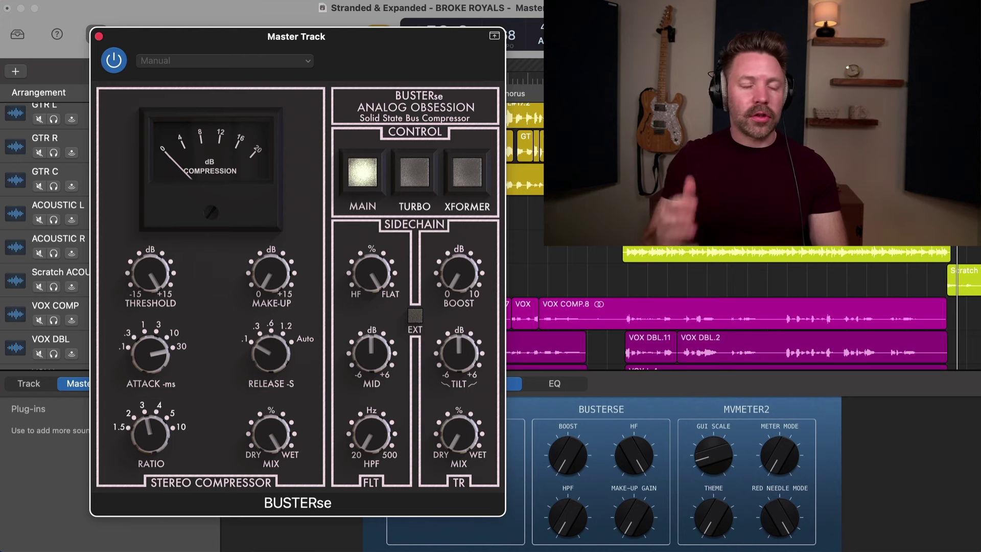
Lower the BUSTERse threshold during chorus playback until the compression needle responds to the mix
drag(156, 280, 158, 317)
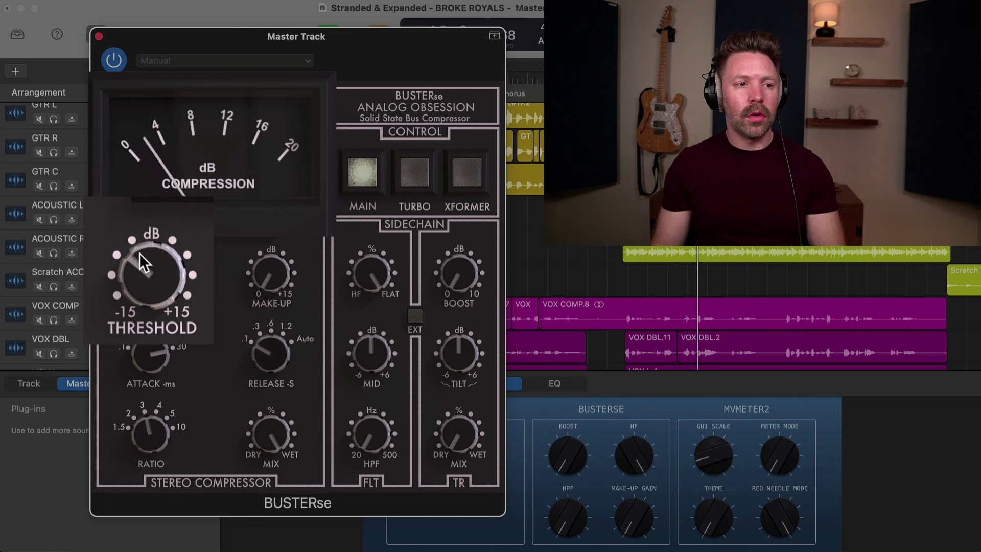
mouse_move(139, 256)
mouse_down()
mouse_move(138, 278)
mouse_move(140, 263)
mouse_up()
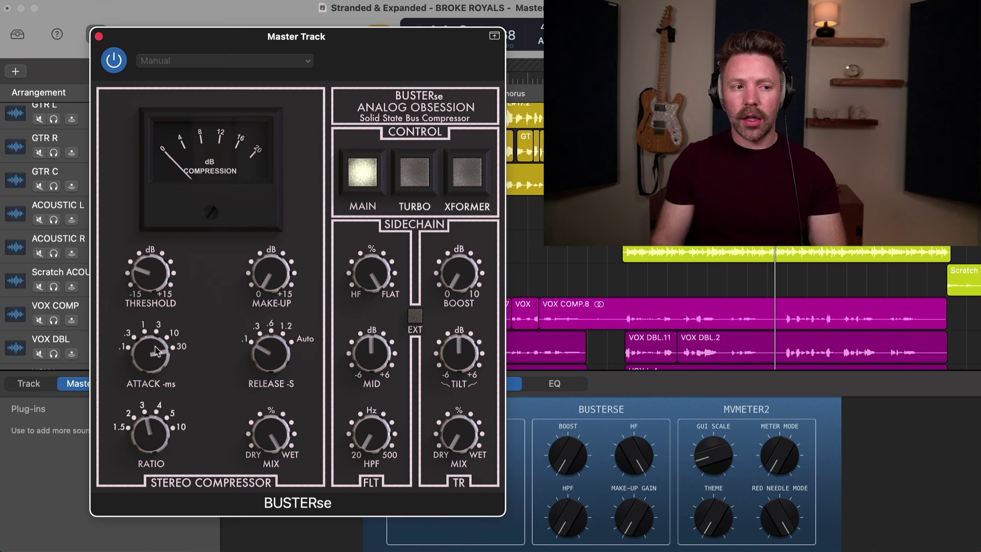
Shorten the compressor's attack to 10 ms and lengthen its release to .3 sec while the chorus plays
drag(155, 353, 151, 366)
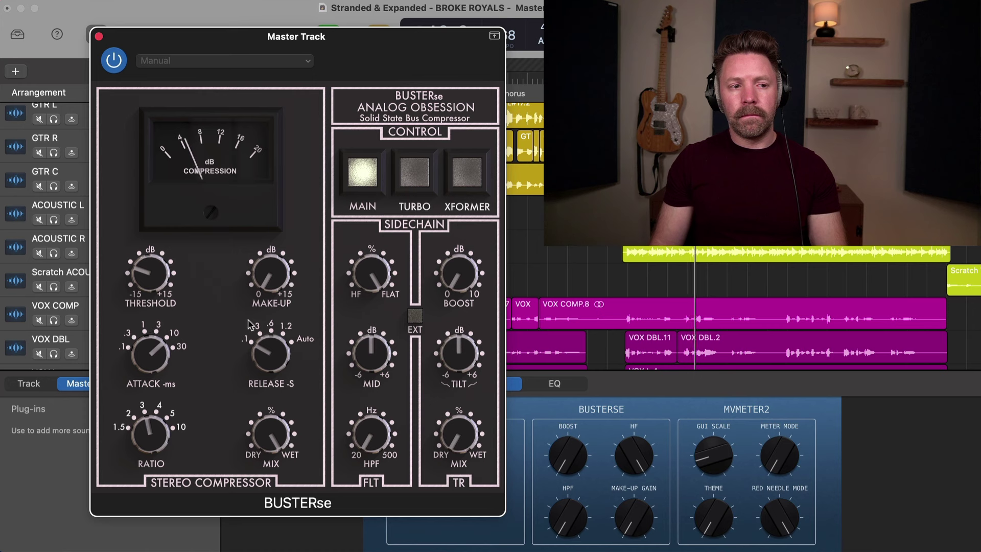
mouse_move(274, 322)
drag(274, 323, 283, 286)
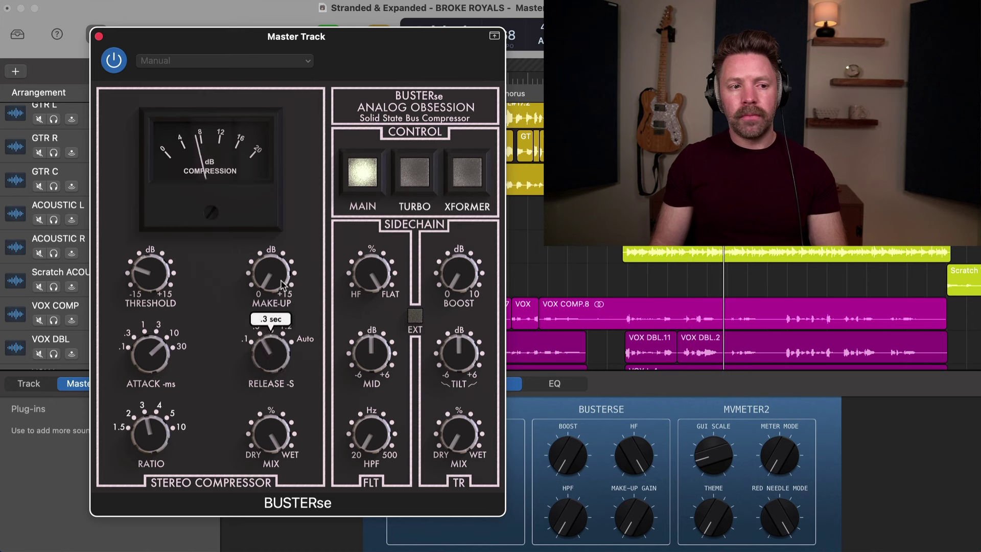
Raise the BUSTERse threshold a few dB to ease the compression, and add a little make-up gain
mouse_move(142, 270)
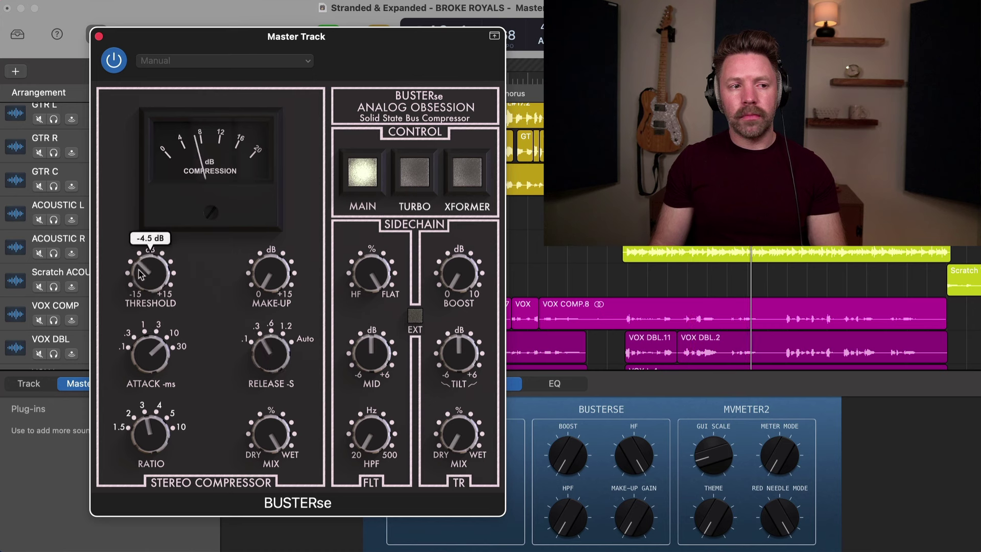
drag(142, 273, 145, 260)
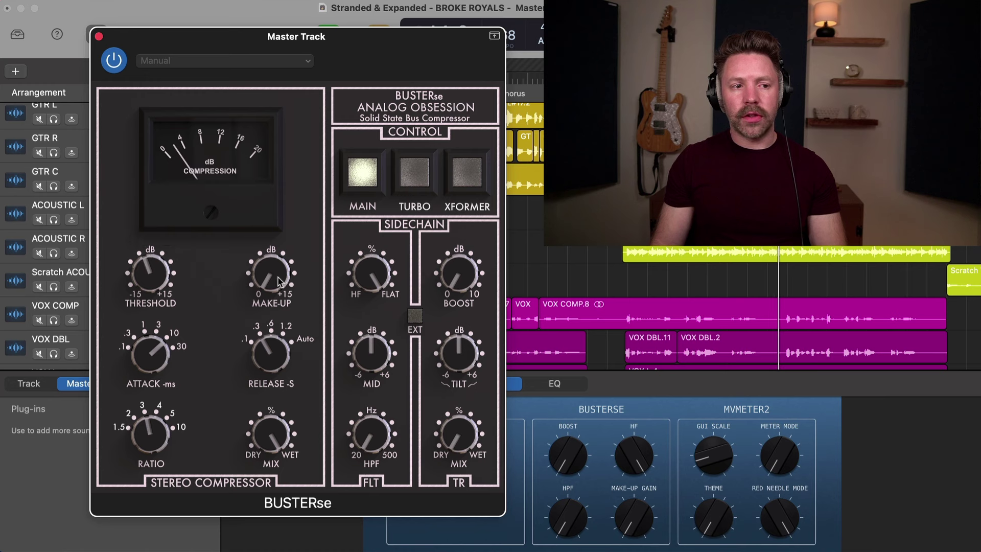
drag(270, 278, 265, 267)
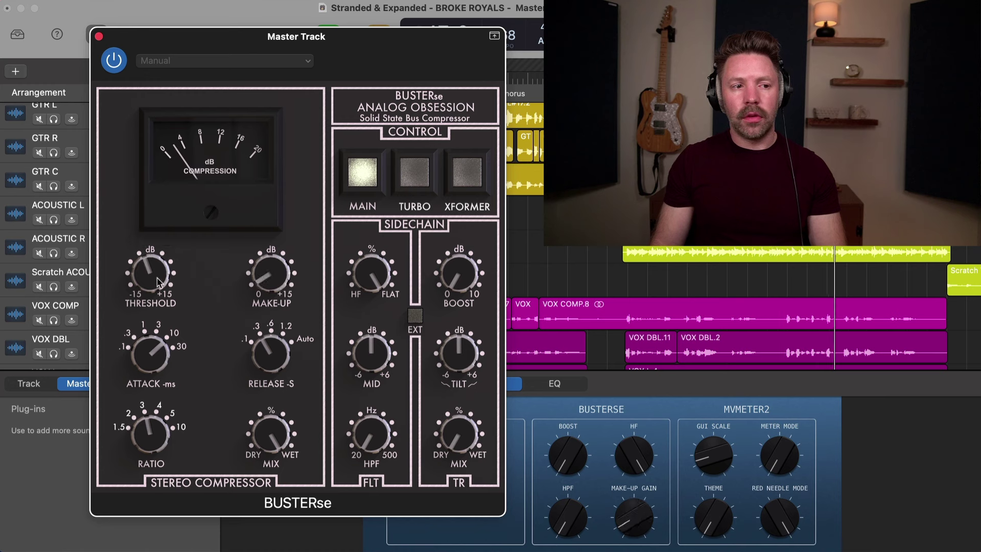
Compare BUSTERse attack times of .1 ms, .3 ms and 30 ms on the chorus, and return the attack to 10 ms
drag(156, 356, 159, 299)
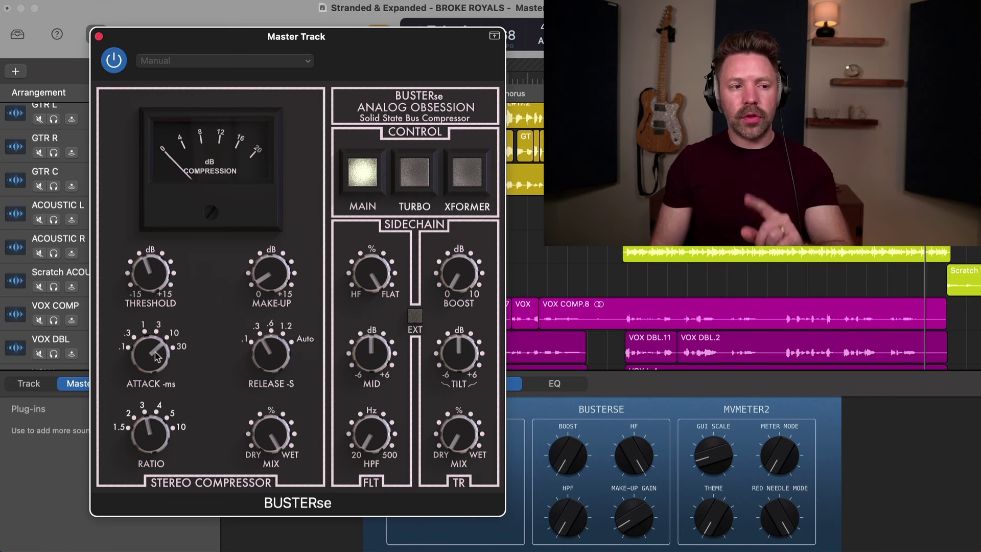
drag(156, 356, 109, 498)
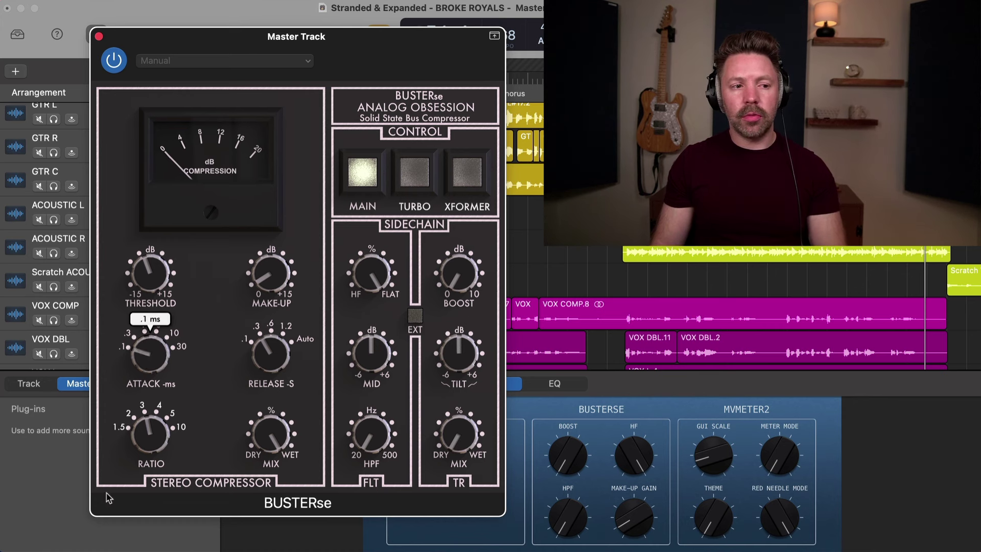
drag(117, 463, 217, 184)
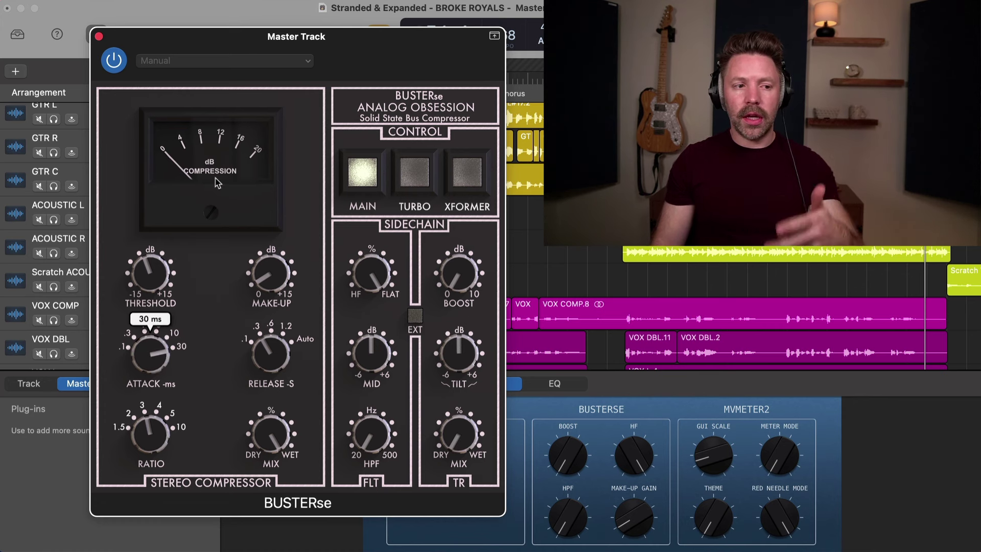
drag(151, 353, 143, 438)
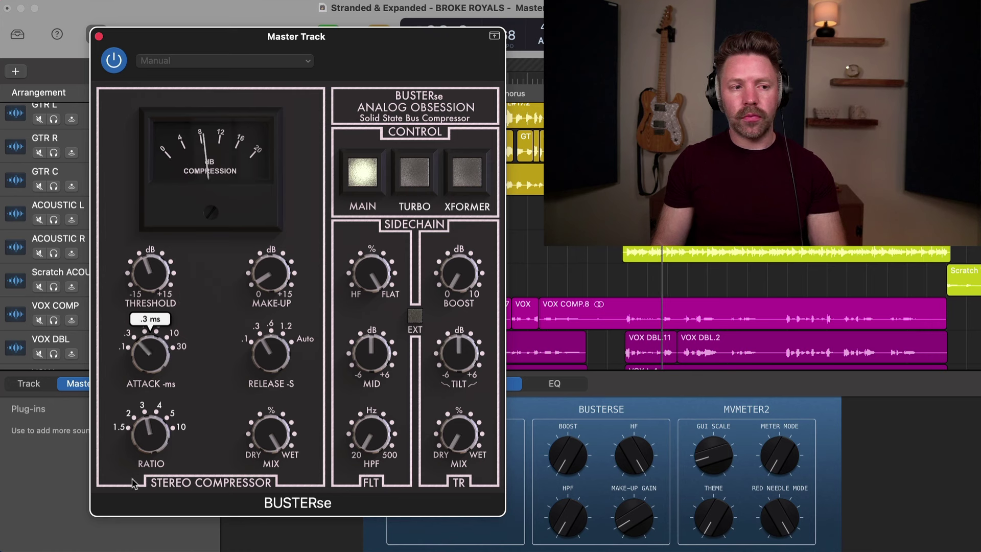
drag(132, 494, 140, 287)
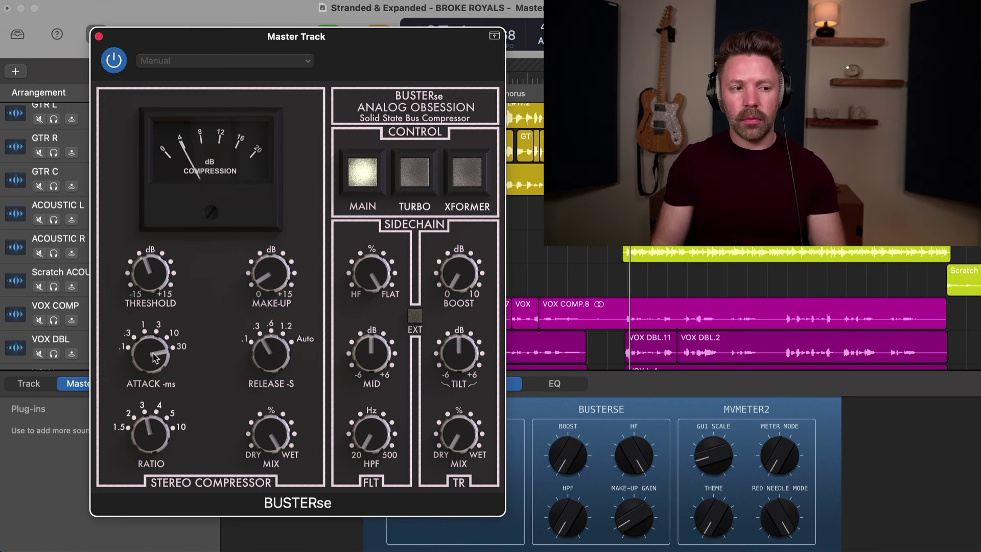
mouse_move(154, 364)
drag(154, 364, 167, 341)
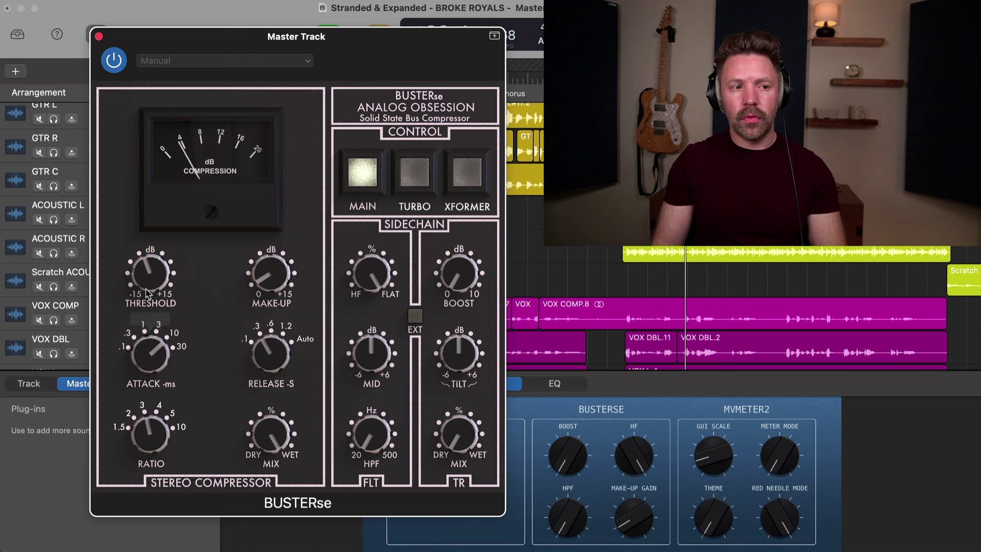
Raise the BUSTERse threshold to 1.6 dB while the chorus plays, and fine-tune the make-up gain
drag(148, 275, 150, 261)
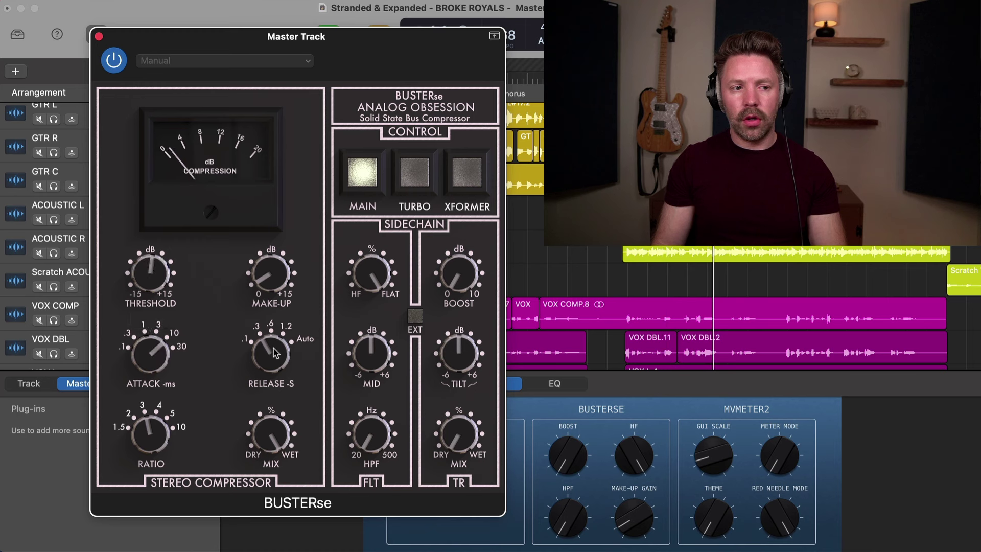
mouse_move(267, 350)
mouse_down()
mouse_move(266, 360)
mouse_move(273, 343)
mouse_up()
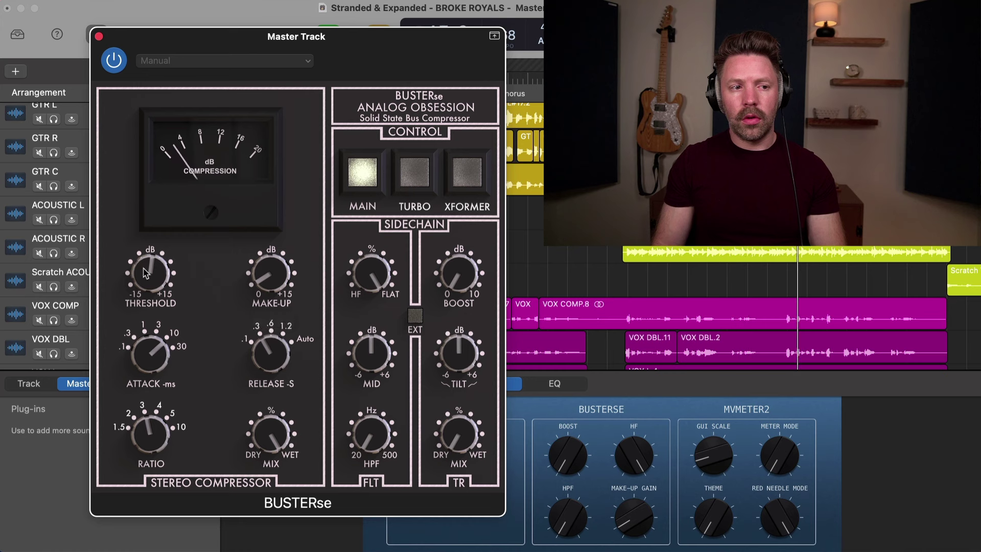
drag(153, 290, 148, 268)
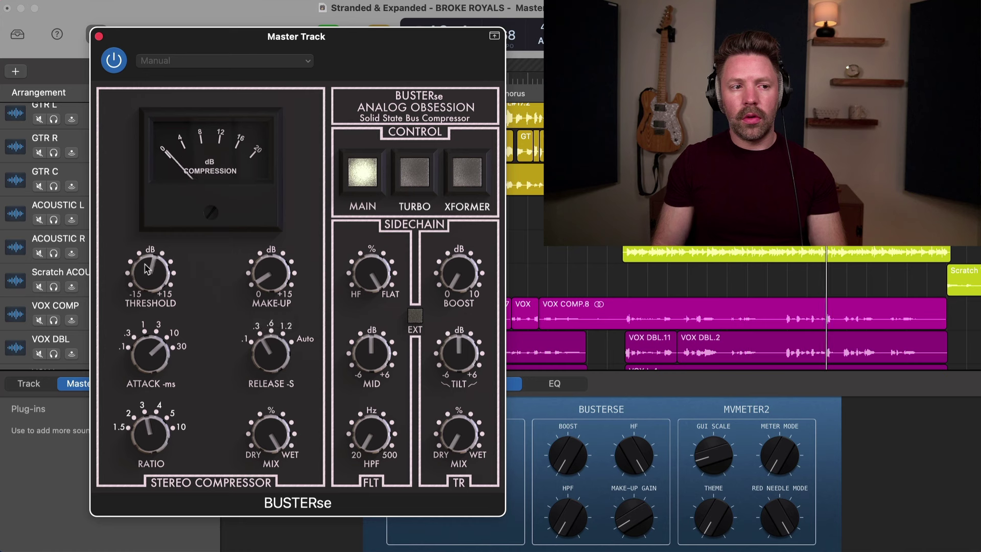
drag(155, 281, 155, 278)
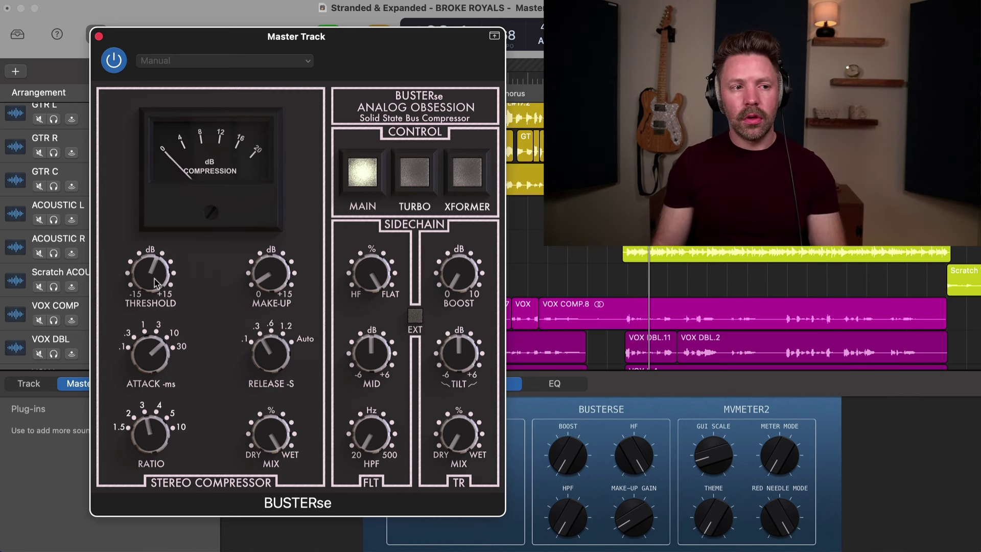
drag(154, 277, 154, 284)
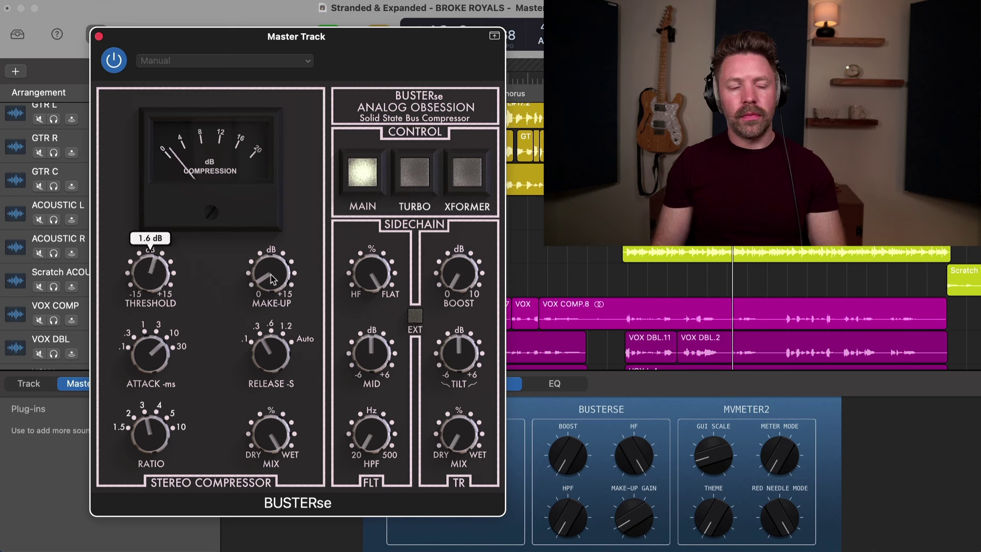
drag(271, 280, 270, 280)
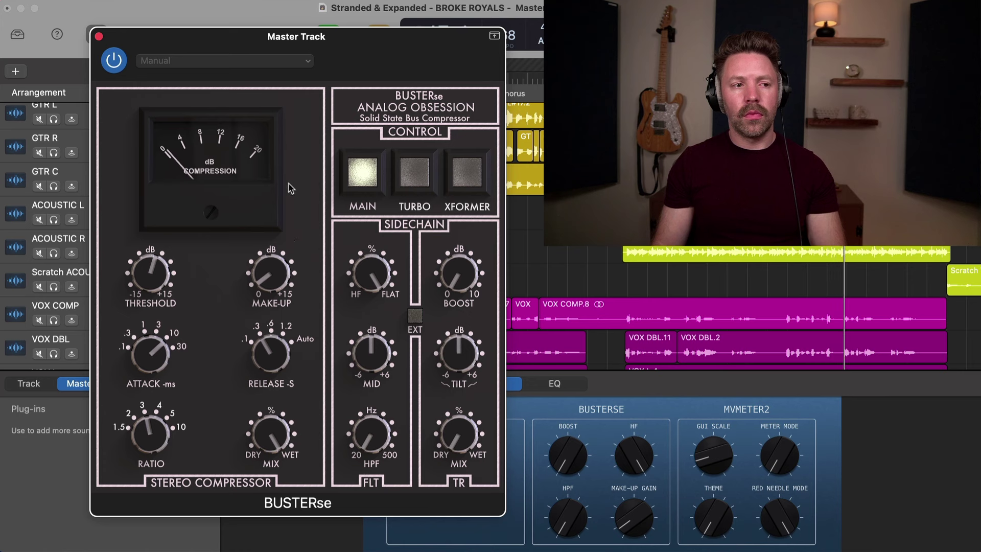
Switch BUSTERse's MAIN control and plug-in power off and back on to compare levels, and close the plug-in window
click(360, 172)
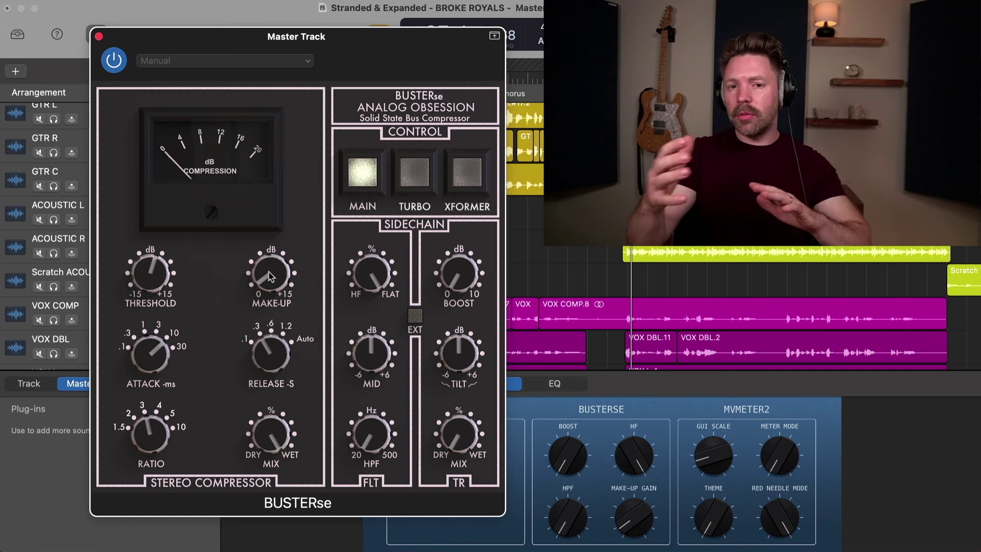
click(361, 176)
click(367, 178)
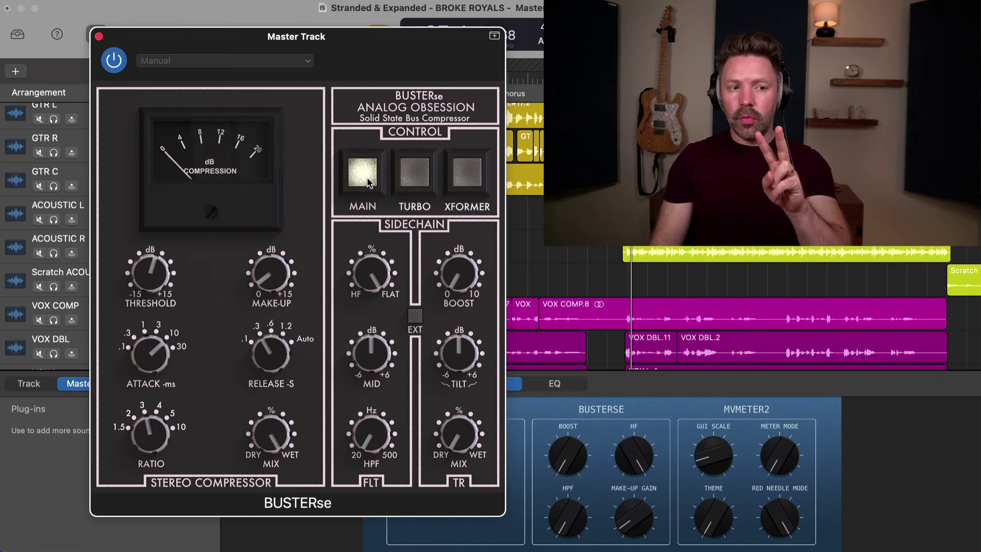
click(121, 61)
click(120, 61)
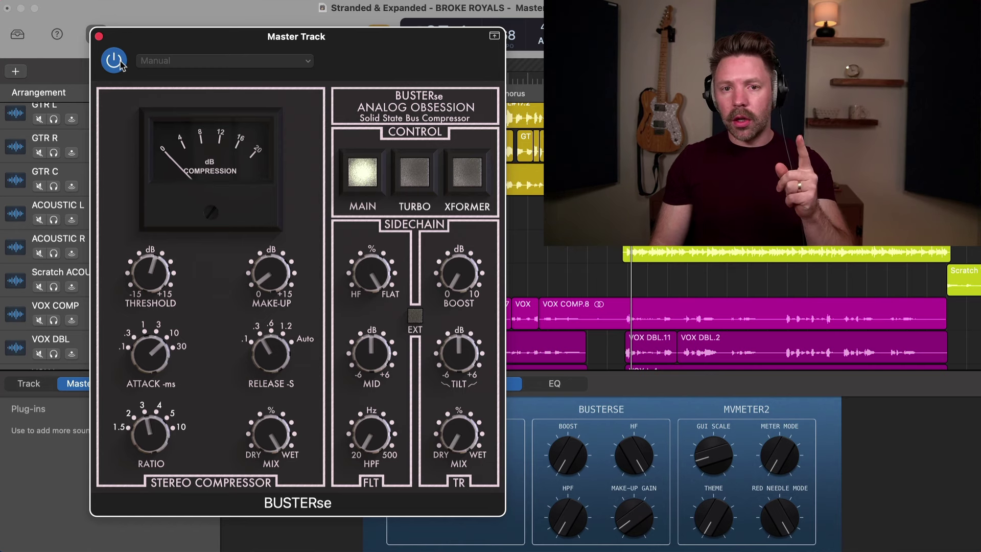
click(100, 37)
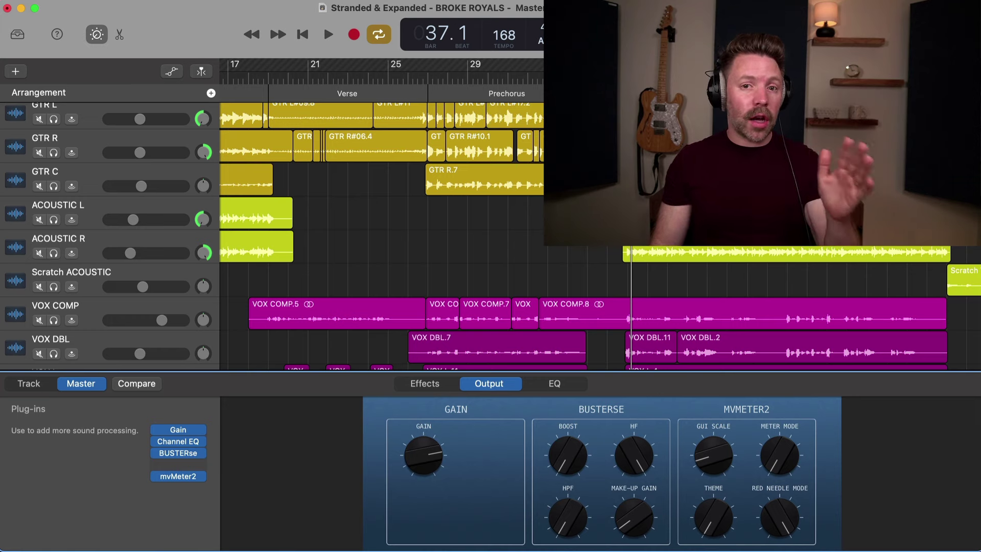
Turn off the cycle area and start playback from about bar 22 in the verse
key(c)
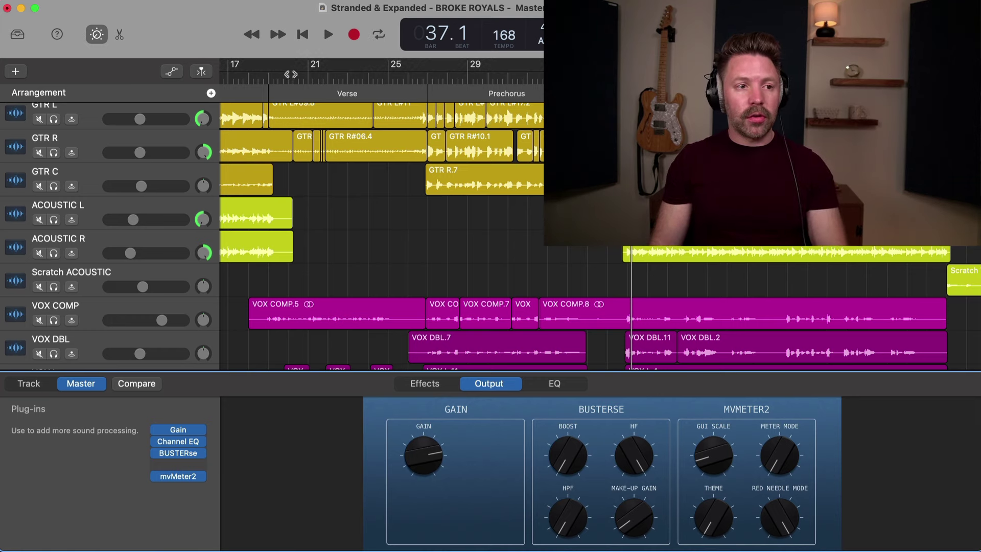
click(290, 75)
click(335, 75)
key(space)
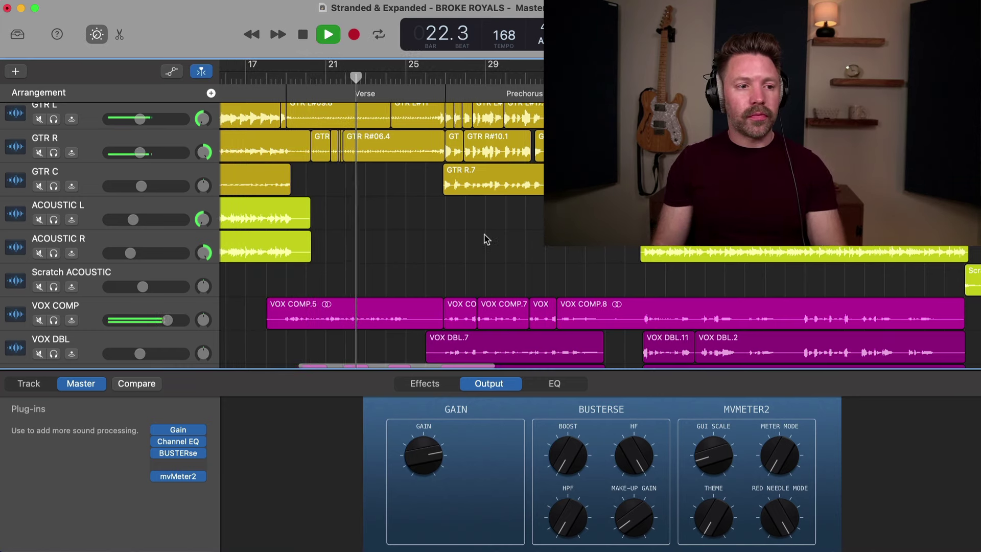
Compare the mix with Channel EQ and BUSTERse repeatedly bypassed together and re-enabled from verse through chorus, leaving both on
click(157, 452)
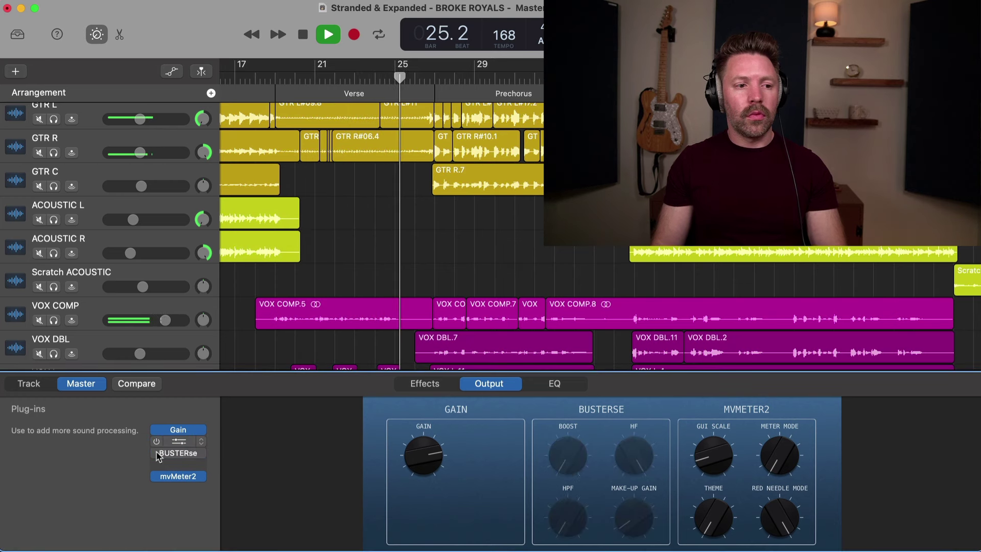
click(157, 452)
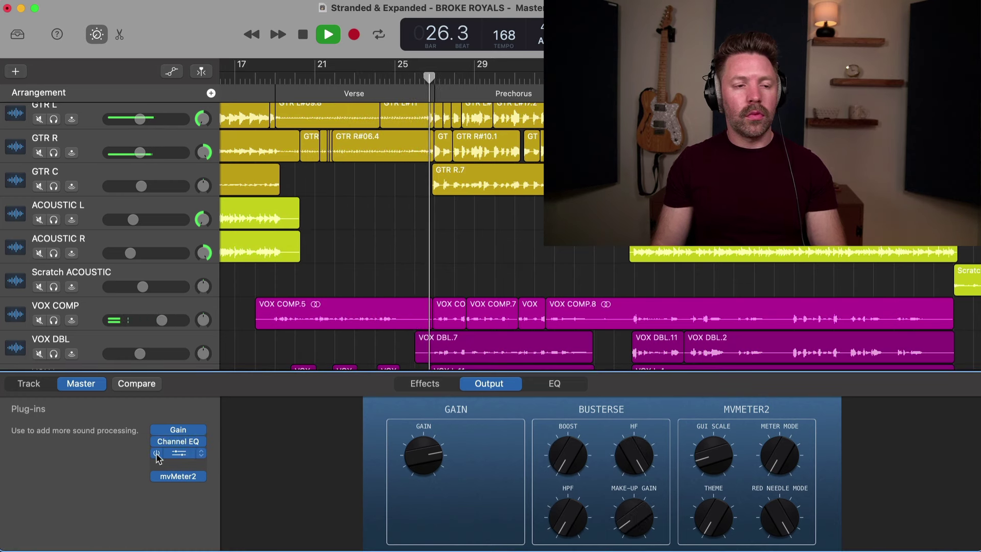
click(157, 453)
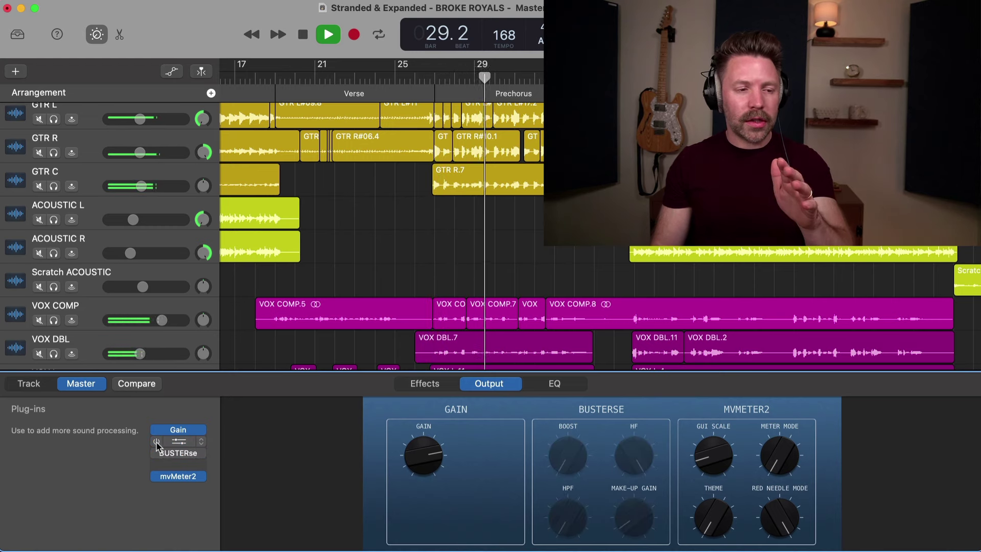
click(157, 453)
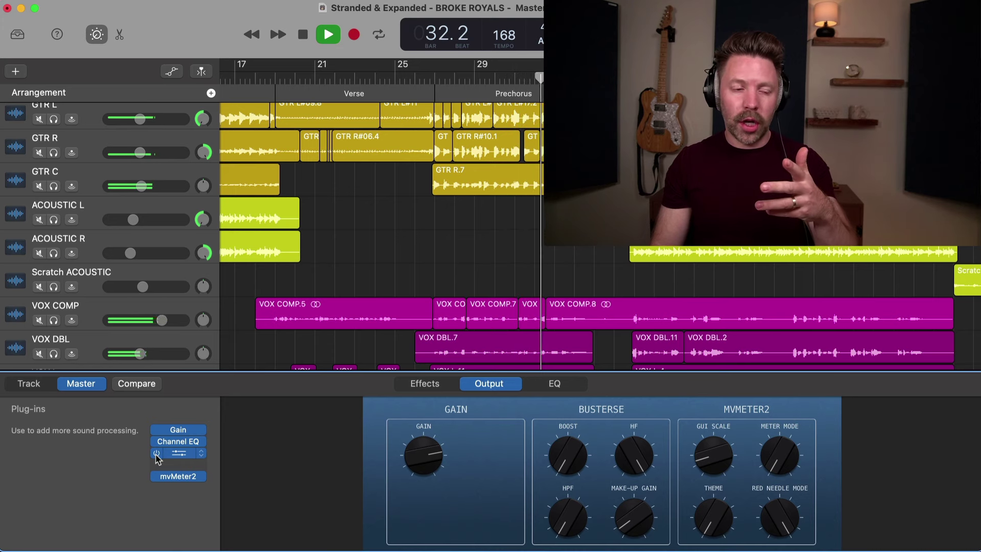
click(156, 454)
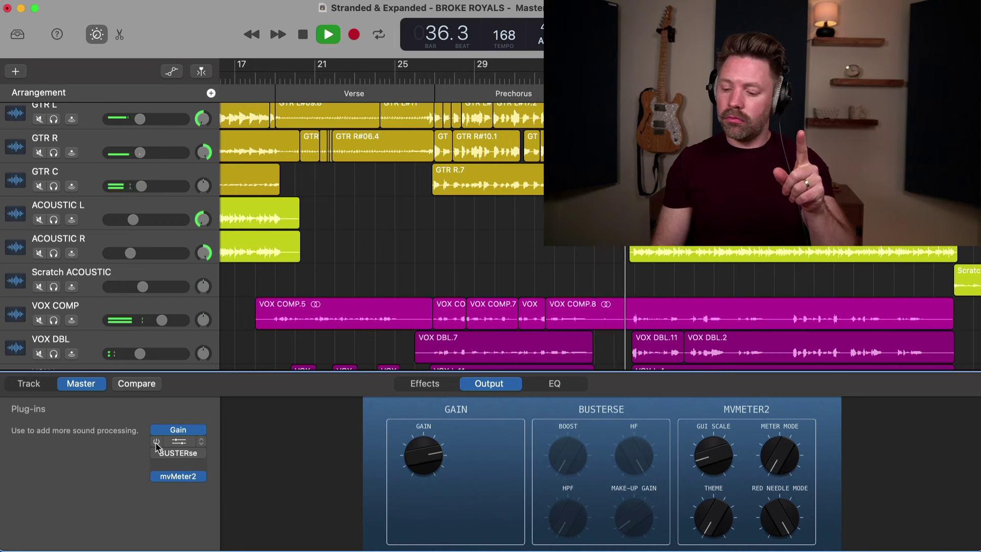
click(156, 453)
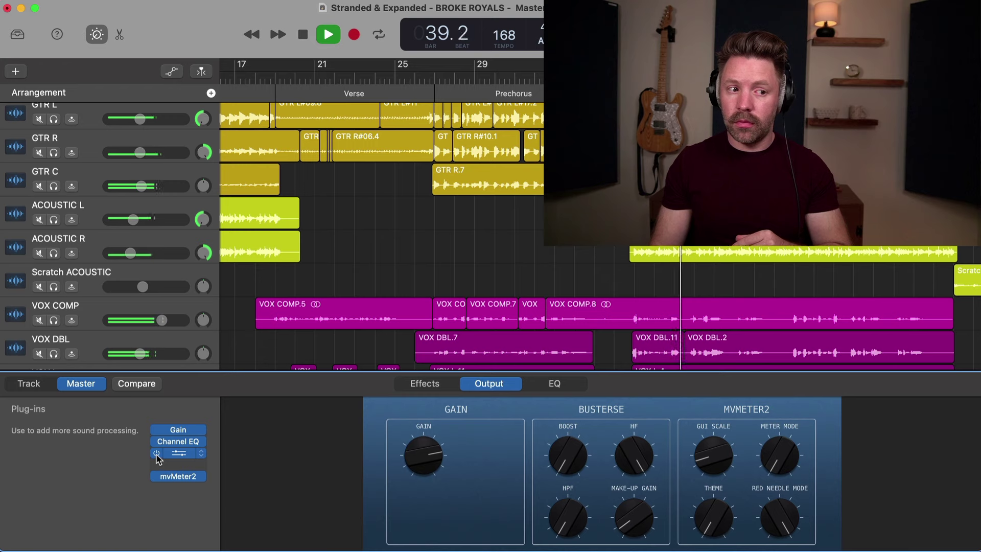
click(157, 452)
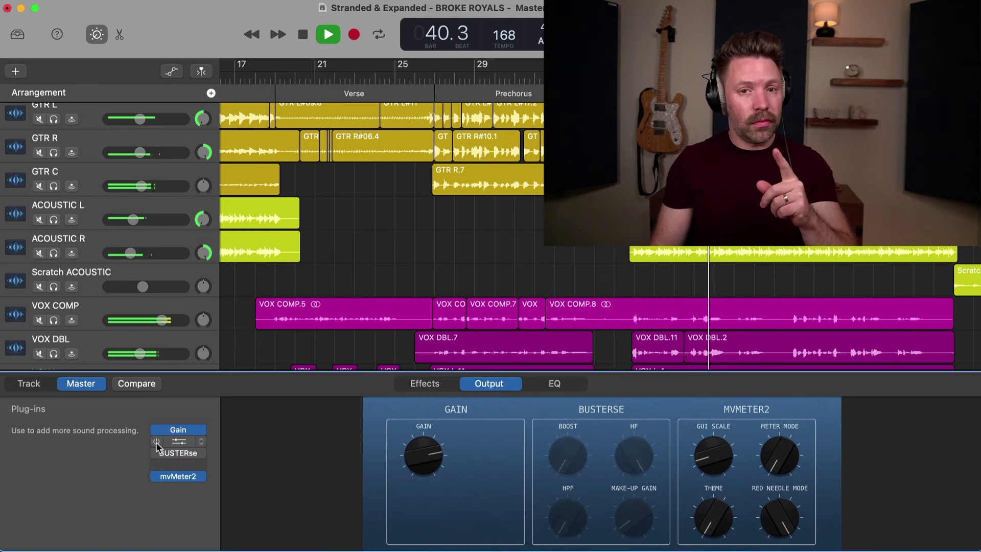
click(157, 453)
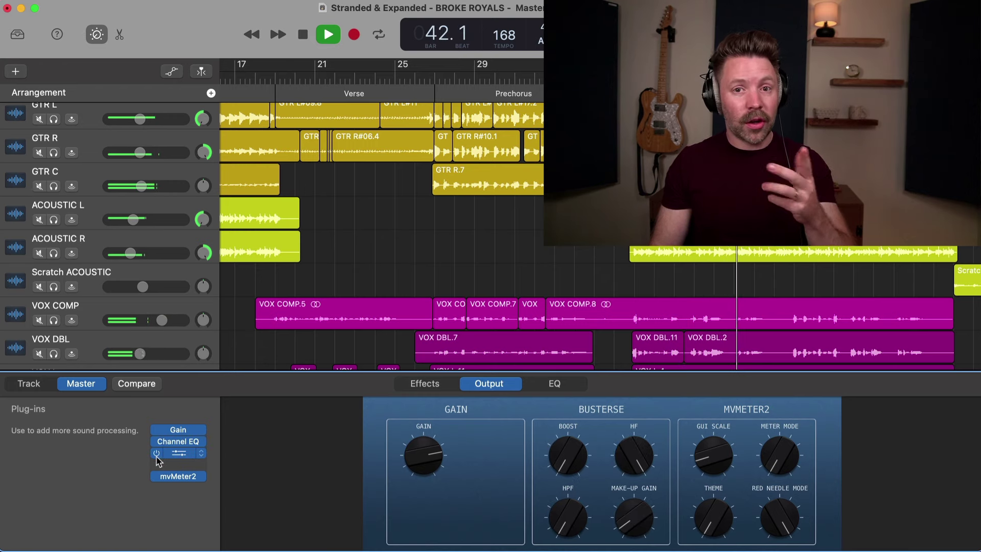
click(157, 453)
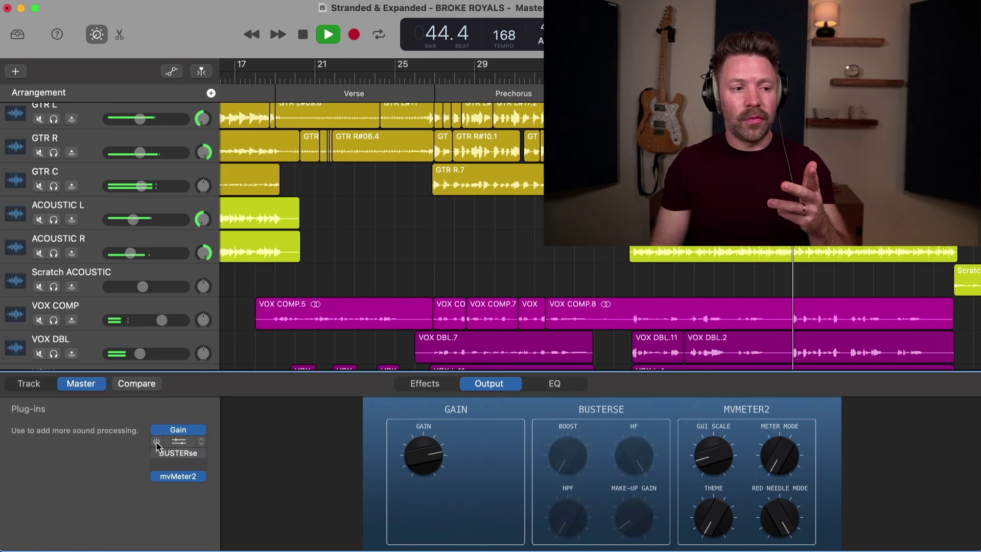
click(157, 453)
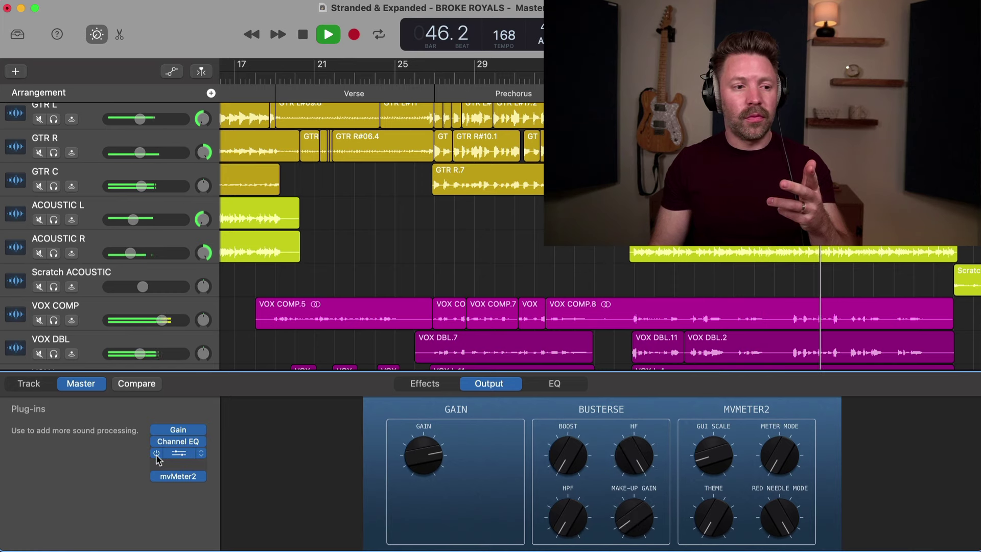
click(157, 454)
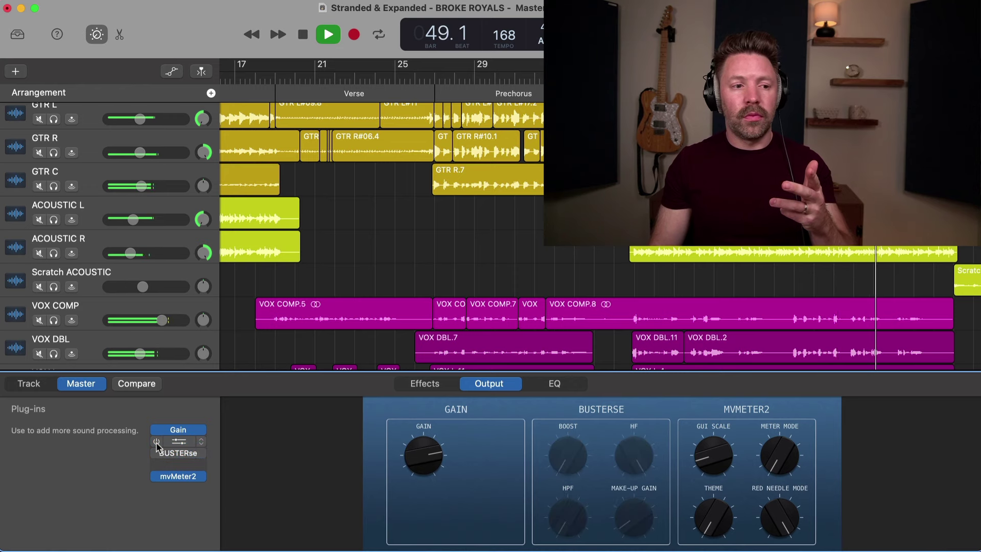
click(157, 453)
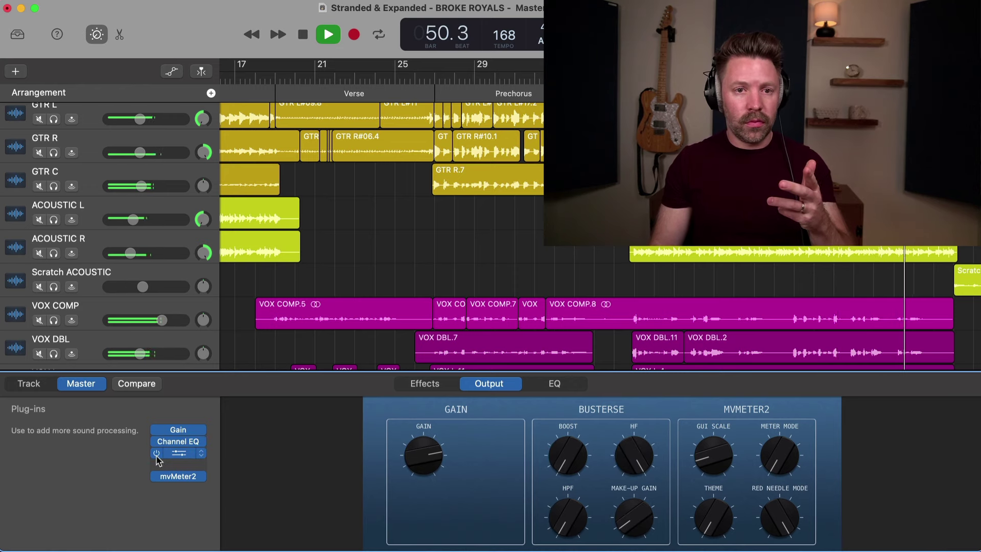
click(157, 453)
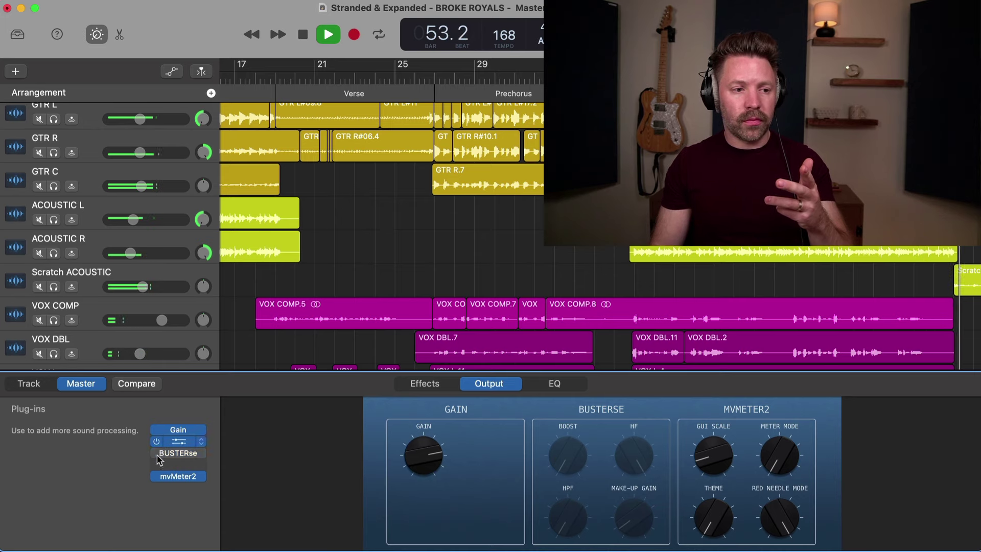
click(157, 454)
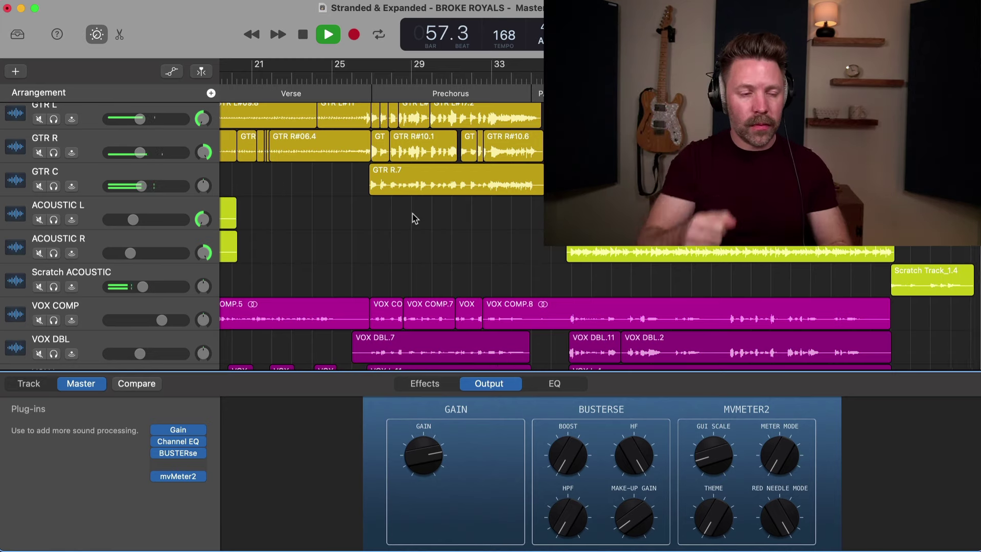
Stop playback, and compare the soloed STATIC MIX reference with the full EQ'd mix through the chorus by toggling its solo
key(space)
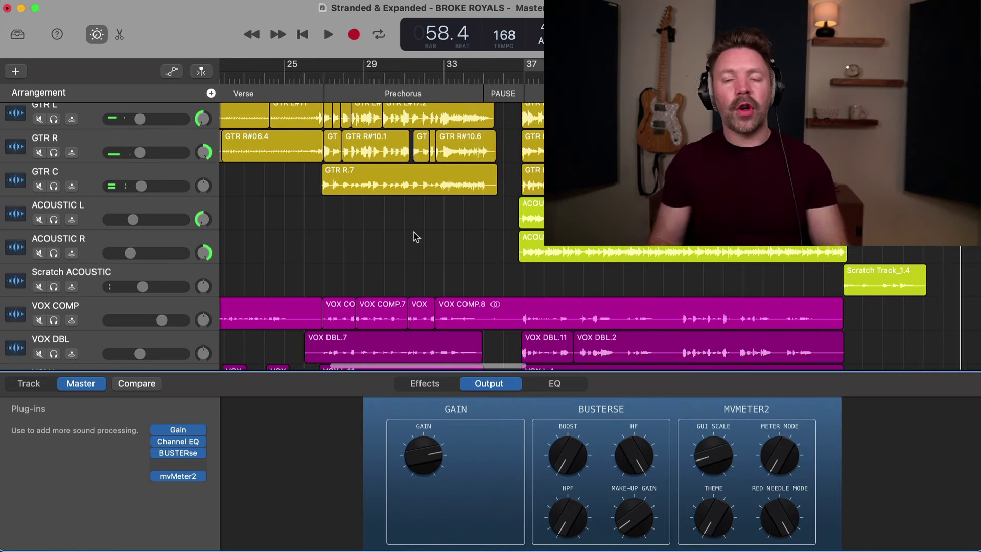
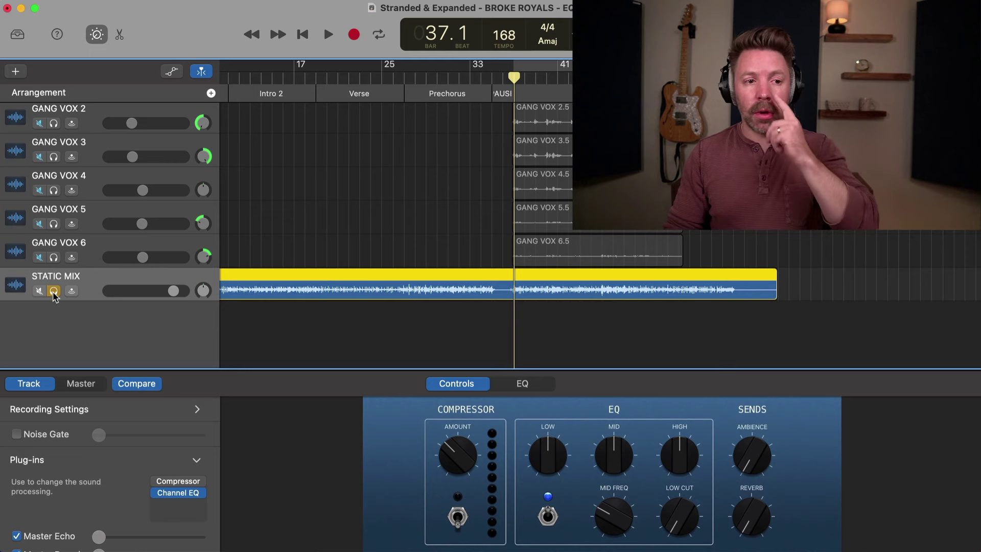
click(53, 291)
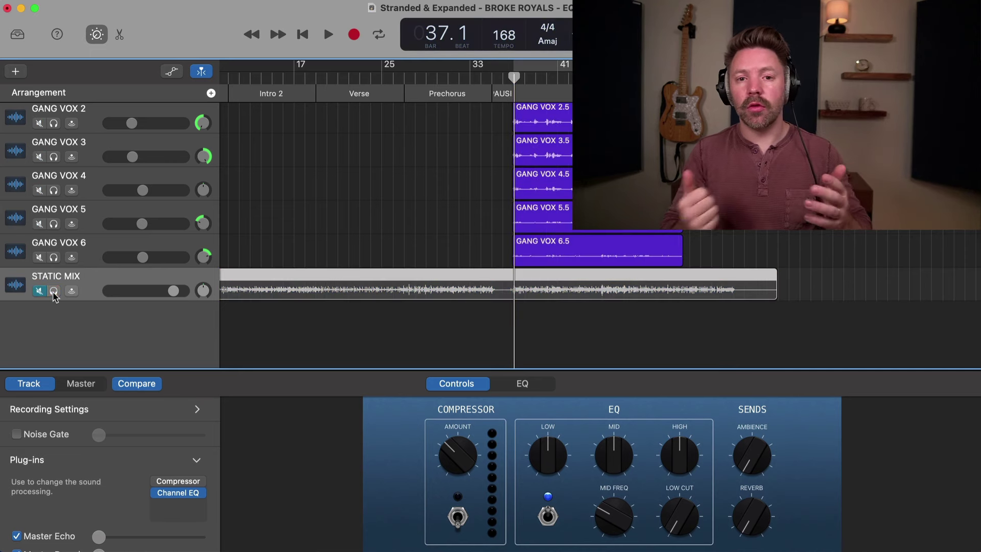
click(53, 290)
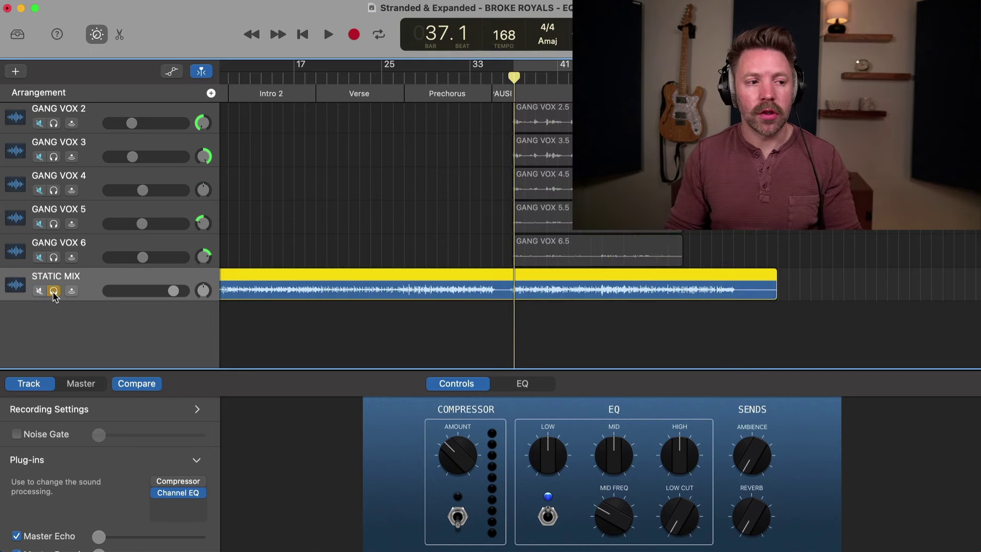
key(space)
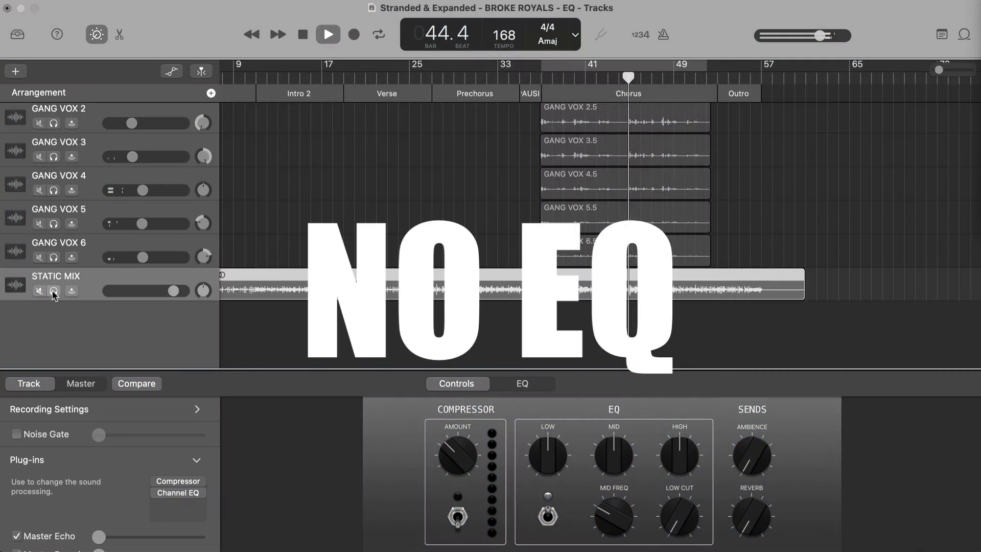
click(53, 291)
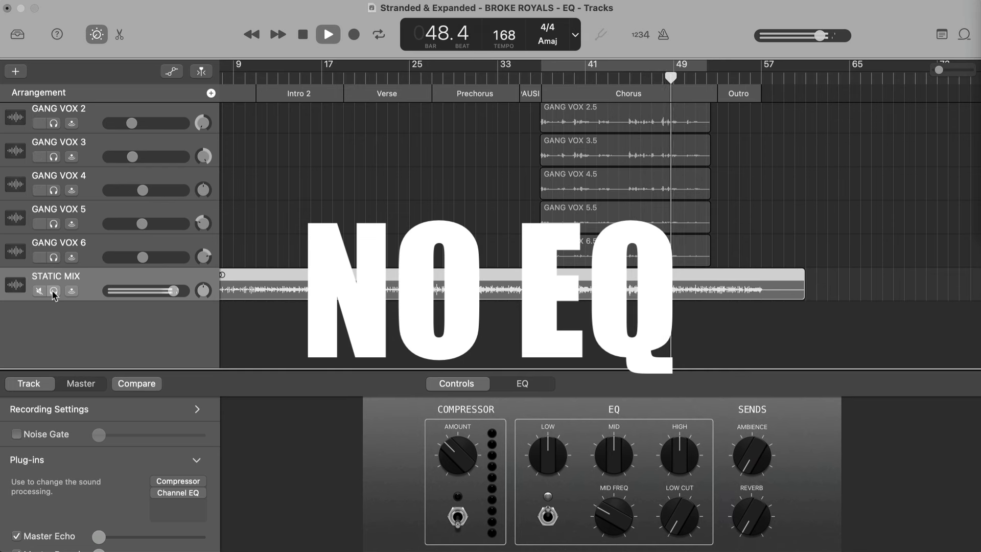
click(53, 291)
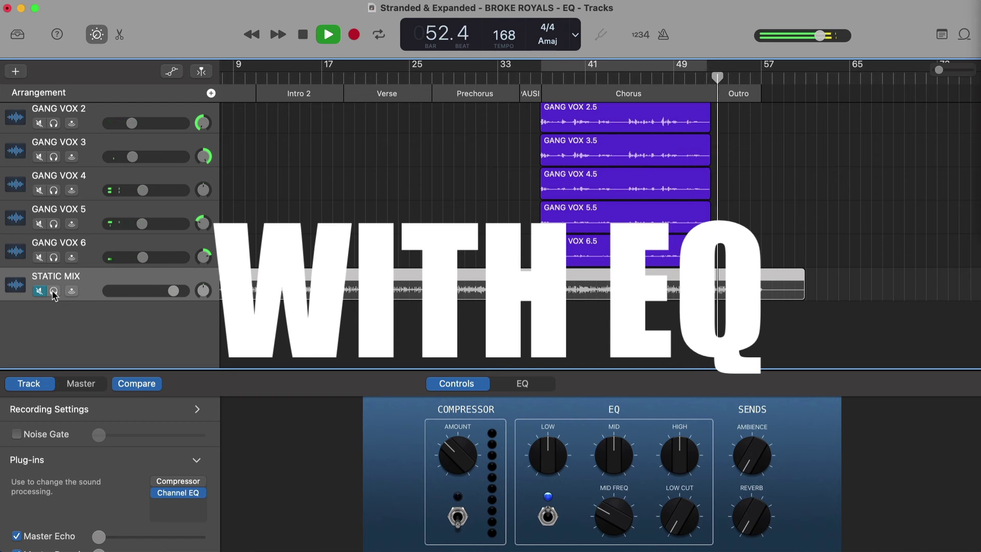
click(53, 291)
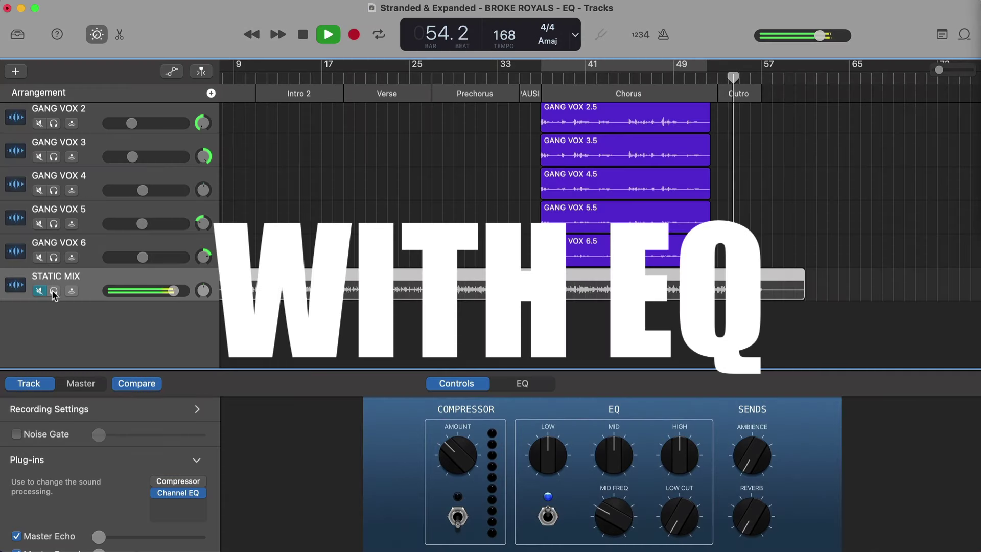
click(53, 291)
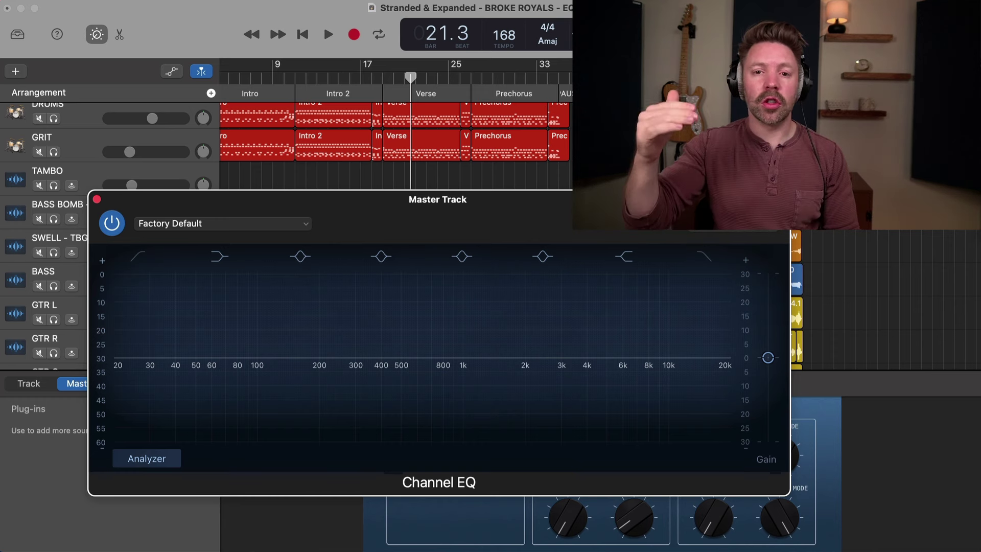
Shape the master's Channel EQ with a +0.6 dB bell at 246 Hz, a +8.4 dB high shelf at 4720 Hz and a +11.5 dB low shelf at 91.5 Hz
drag(680, 200, 668, 196)
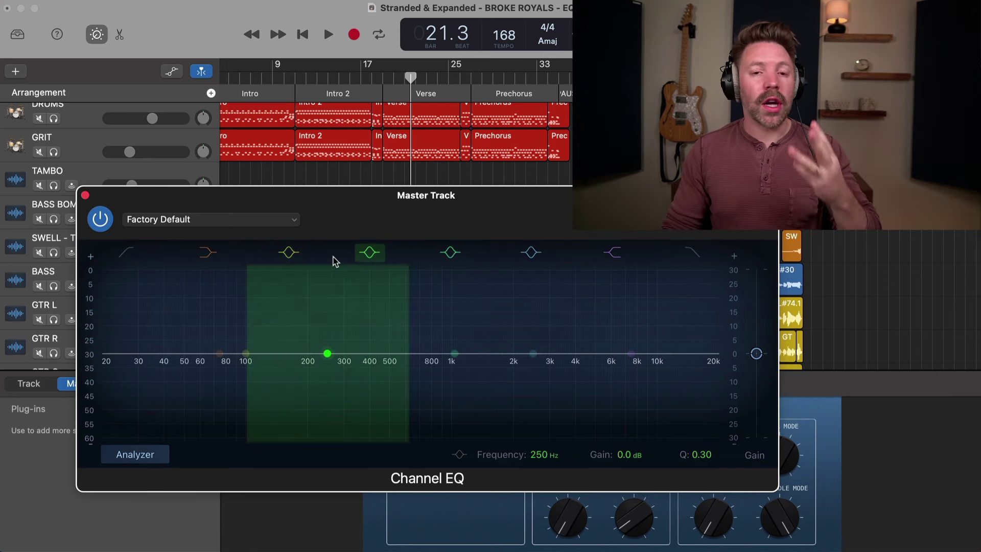
mouse_move(328, 353)
mouse_down()
mouse_move(330, 314)
mouse_move(360, 310)
mouse_move(333, 403)
mouse_move(330, 364)
mouse_up()
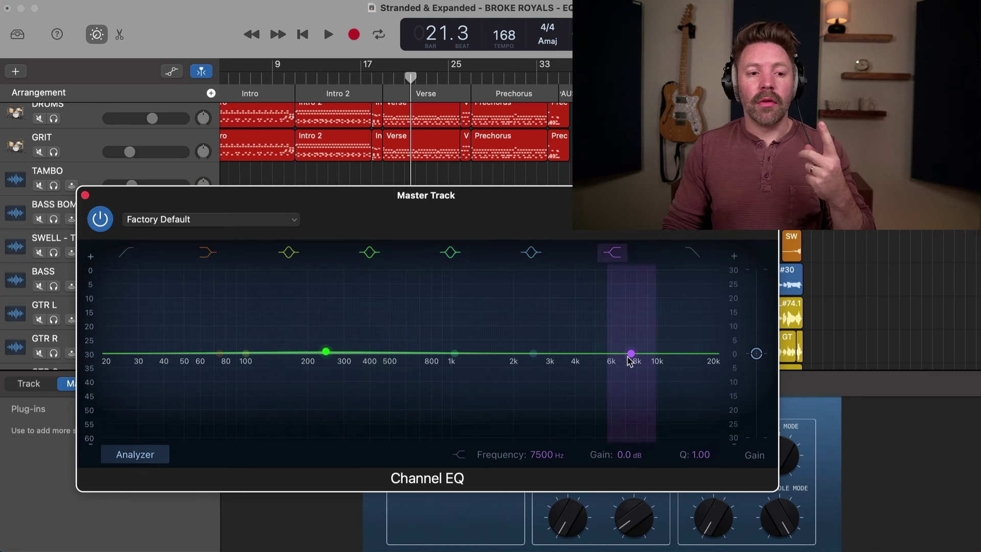
drag(630, 358, 588, 331)
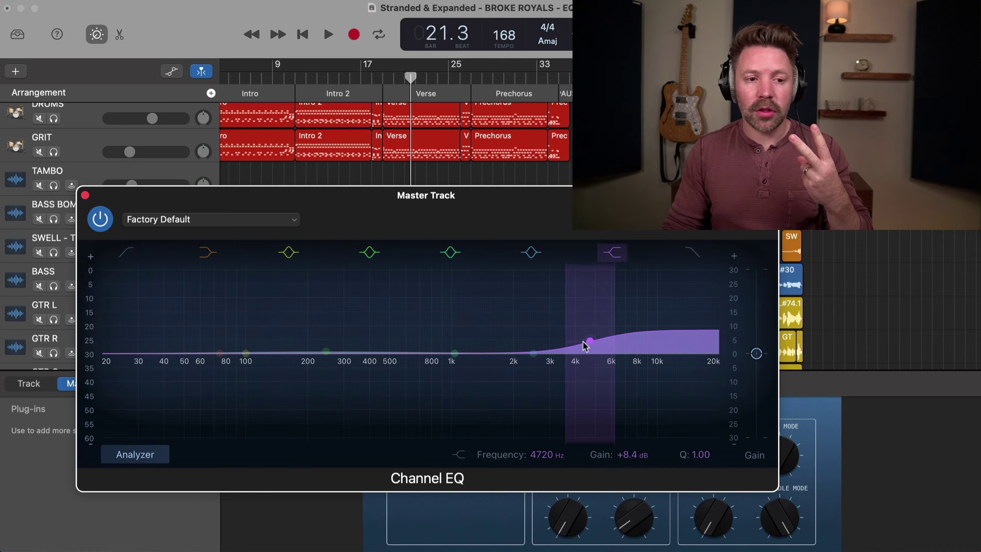
drag(220, 353, 240, 319)
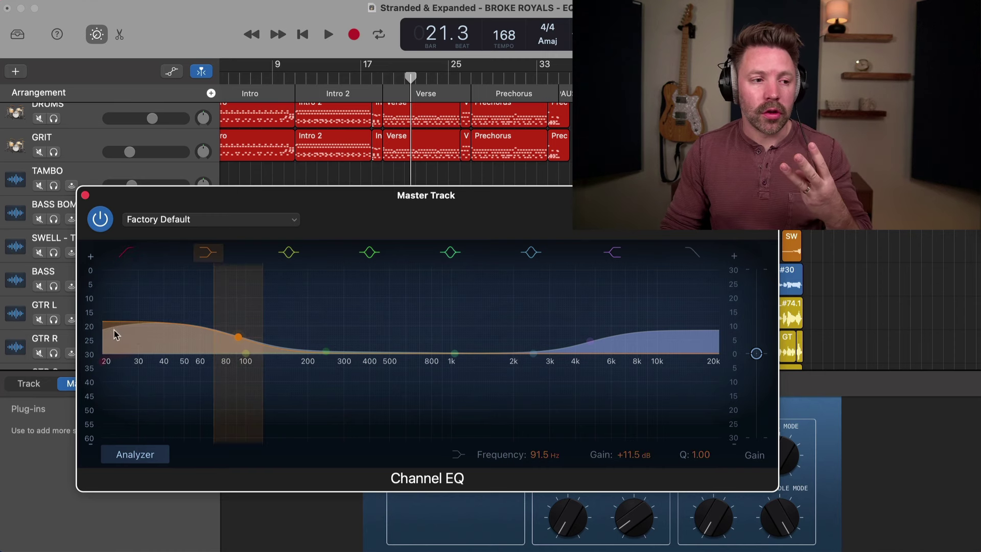
Raise the low cut to about 99 Hz with a 48 dB/Oct slope, and switch off the low shelf
drag(106, 362, 249, 362)
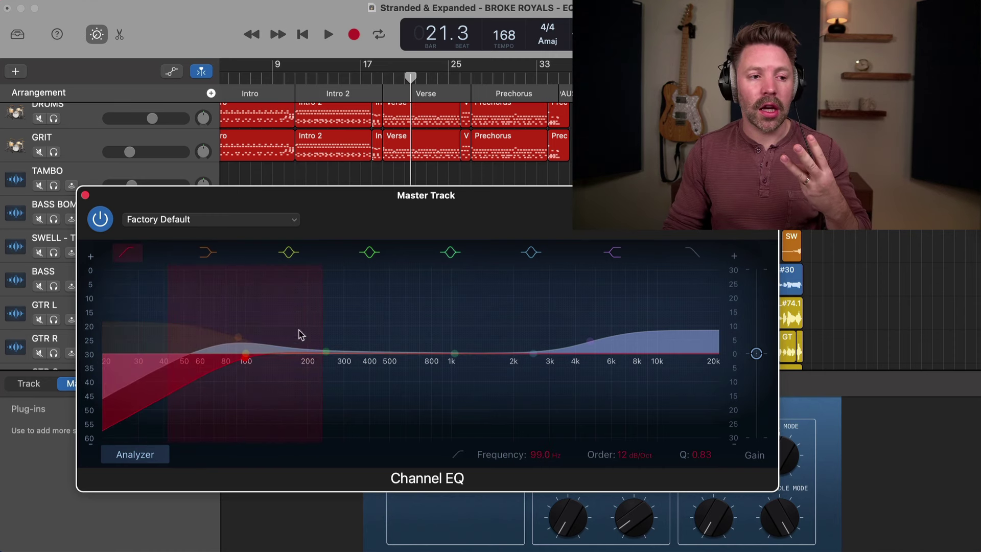
drag(322, 319, 221, 315)
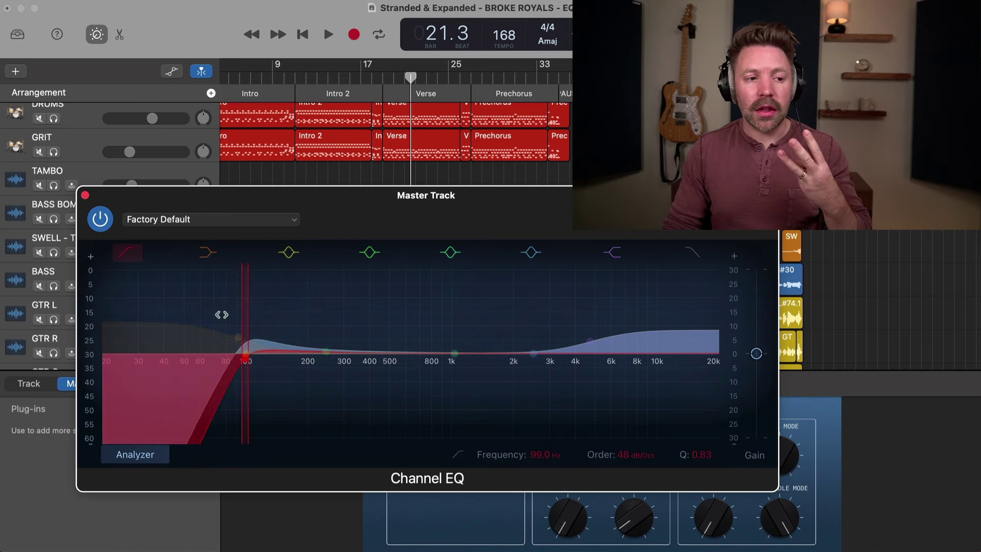
click(205, 252)
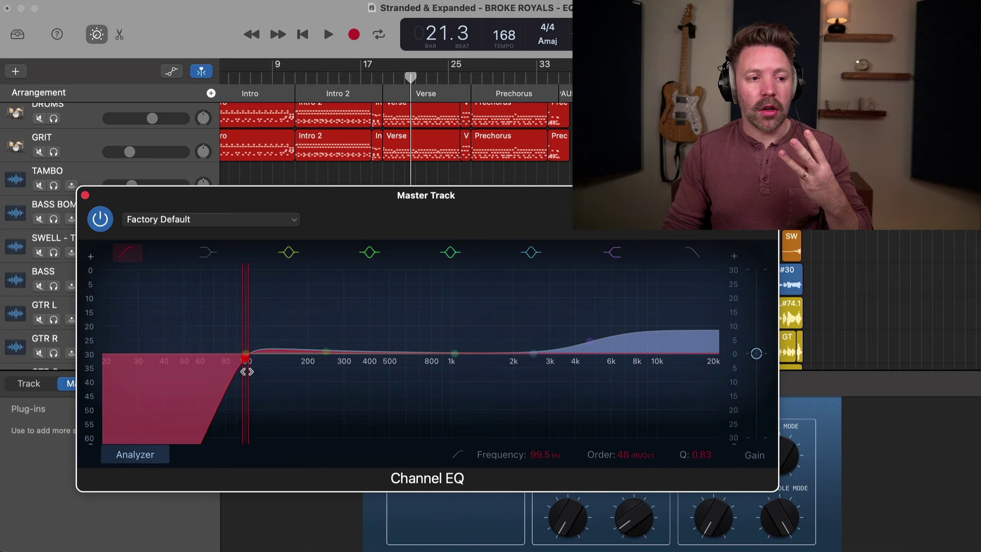
Add a high cut at 4780 Hz, lower the high shelf to -6.9 dB at 1360 Hz, and reset the shelf to its default
click(683, 256)
drag(713, 361, 591, 360)
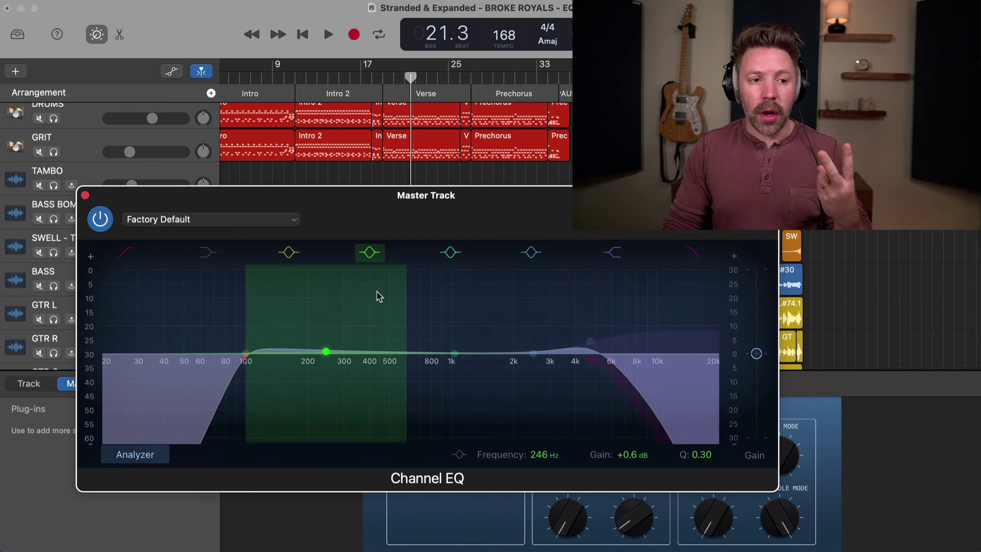
drag(588, 342, 481, 382)
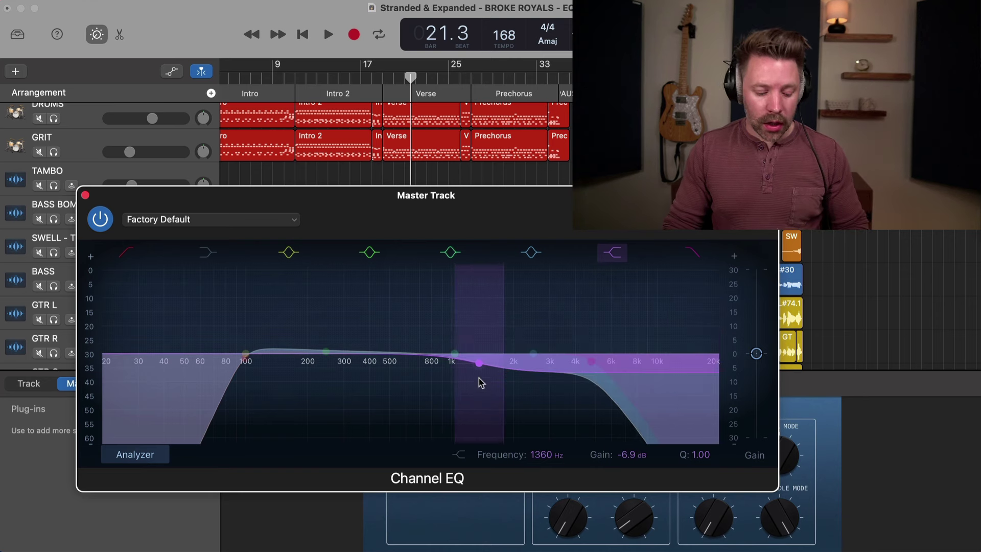
alt+click(480, 365)
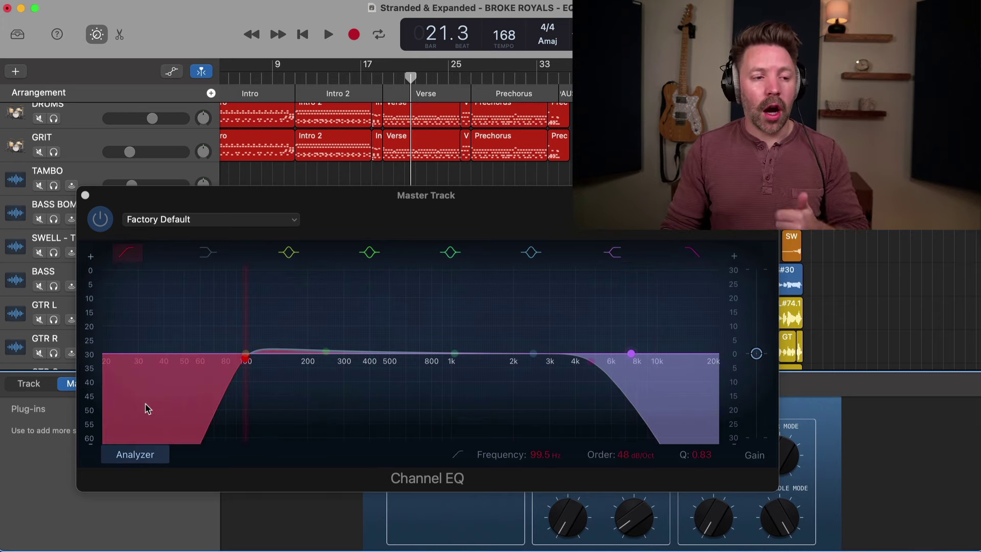
Turn off the Channel EQ's analyzer and its low-cut, low-shelf, high-shelf and high-cut bands
click(149, 456)
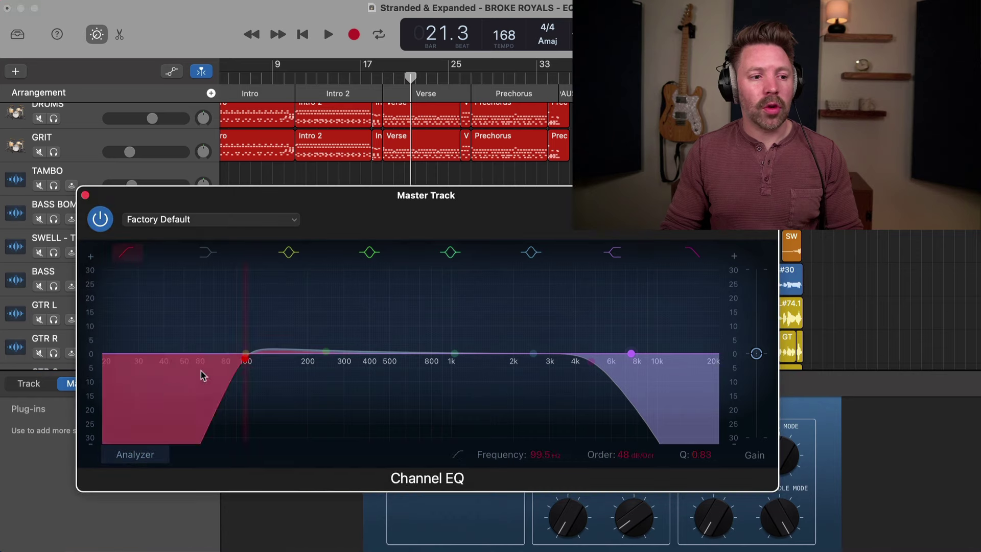
click(208, 252)
click(126, 252)
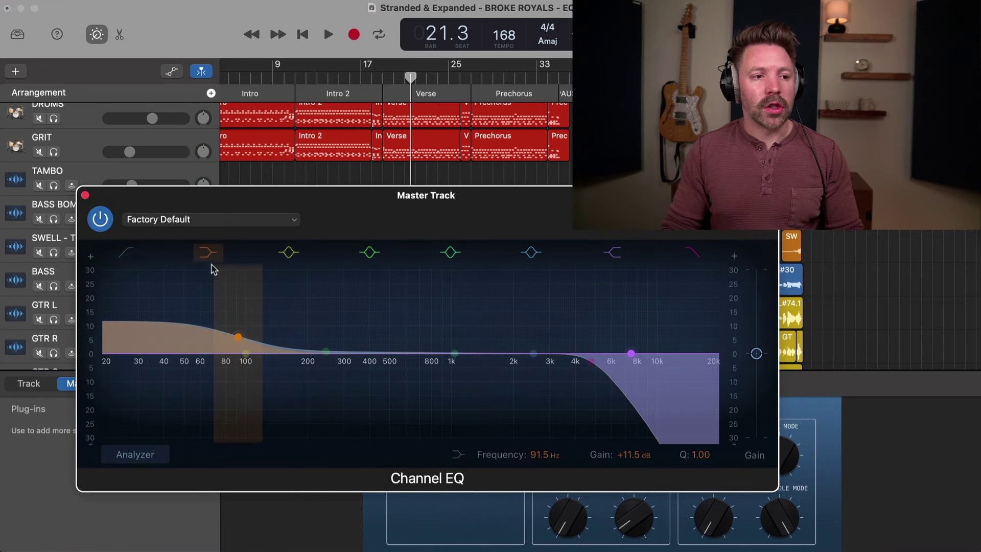
click(207, 252)
click(614, 252)
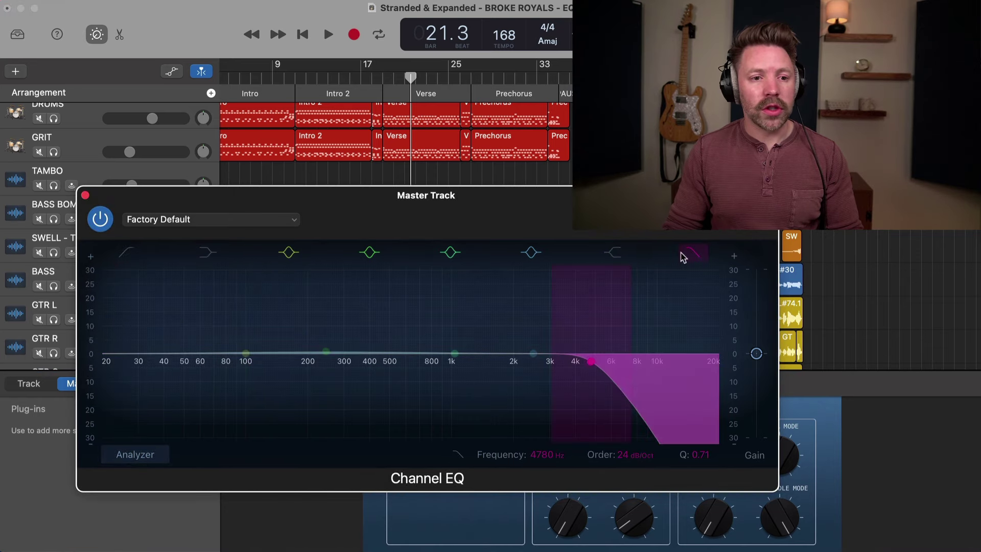
click(683, 257)
Play the verse with the Channel EQ analyzer on to view the mix's frequency spectrum, and stop playback
key(space)
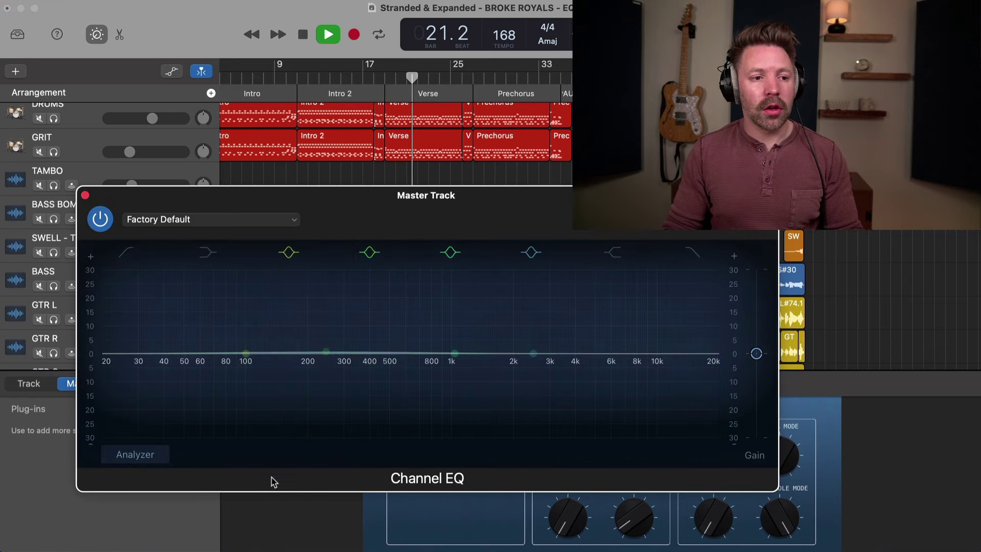
click(139, 455)
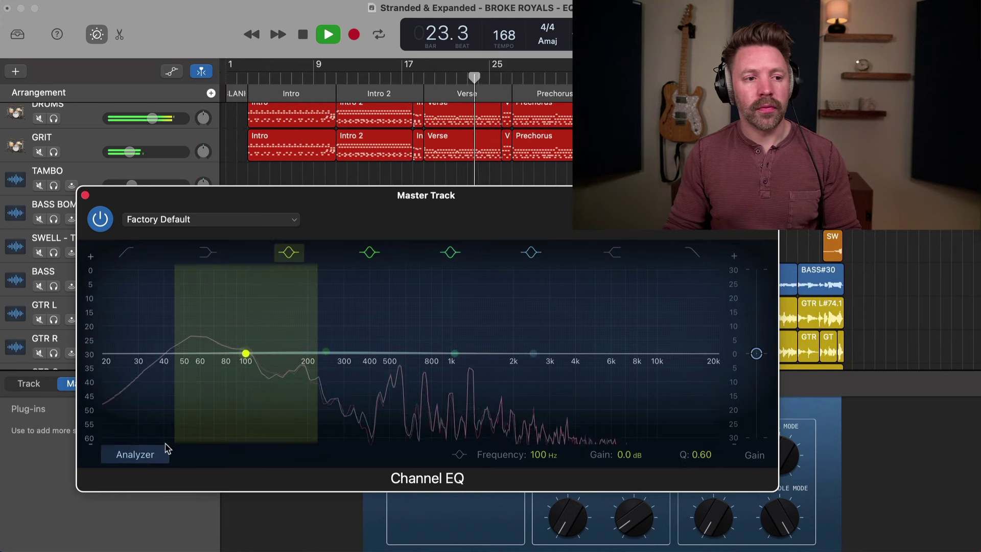
key(space)
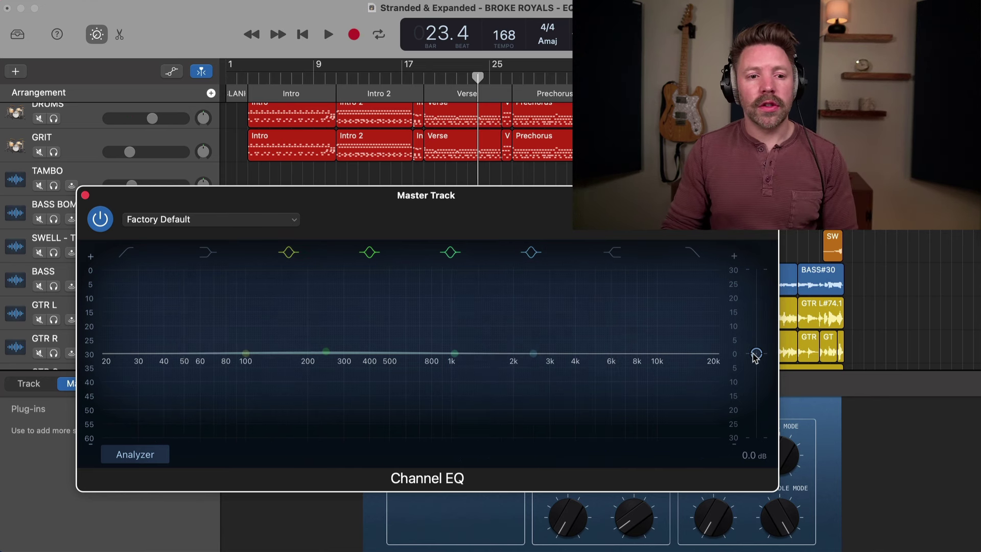
Try a +10.6 dB bell at 2420 Hz with Q 0.20 and a -2.6 dB output gain, and reset both to default
mouse_move(756, 353)
mouse_down()
mouse_move(756, 339)
mouse_move(757, 372)
mouse_up()
alt+click(757, 372)
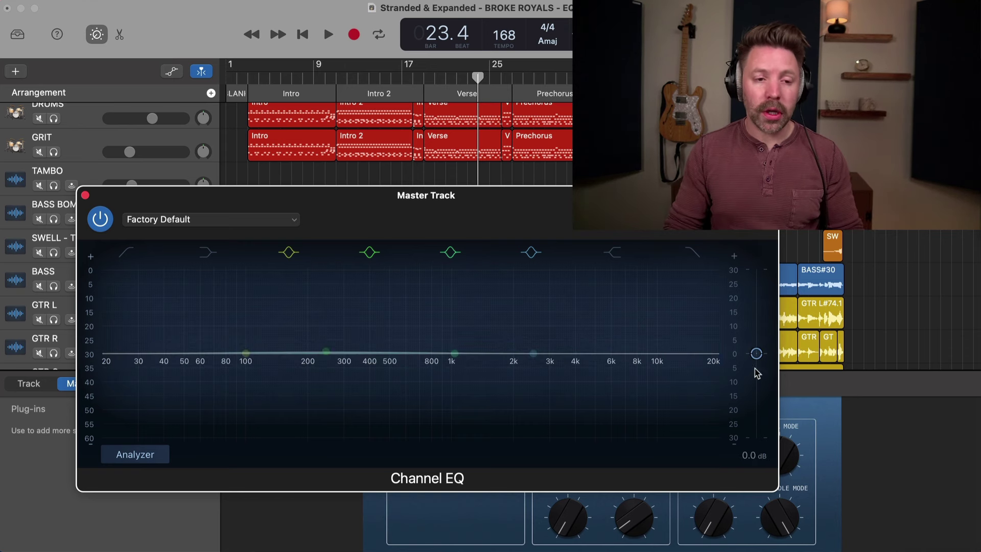
drag(532, 353, 531, 327)
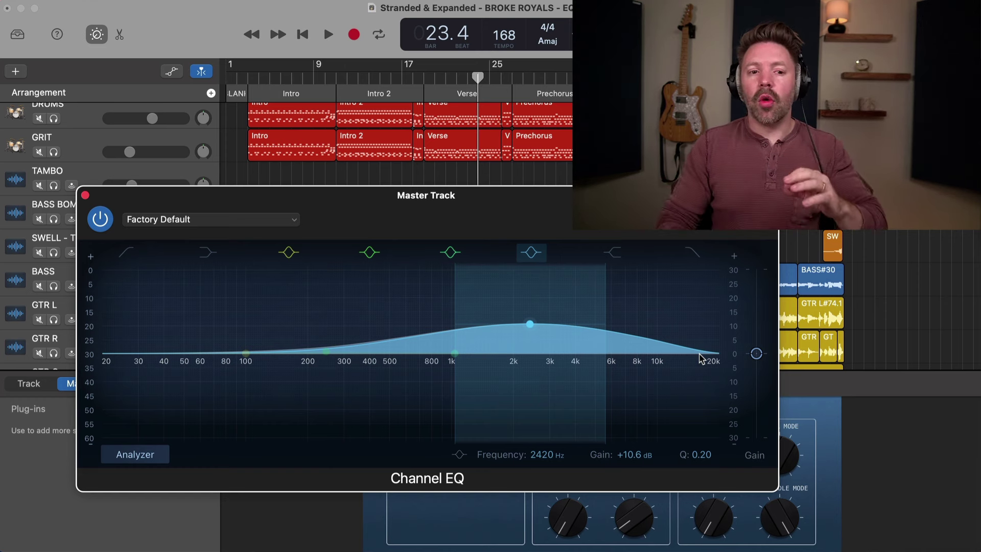
drag(756, 353, 757, 364)
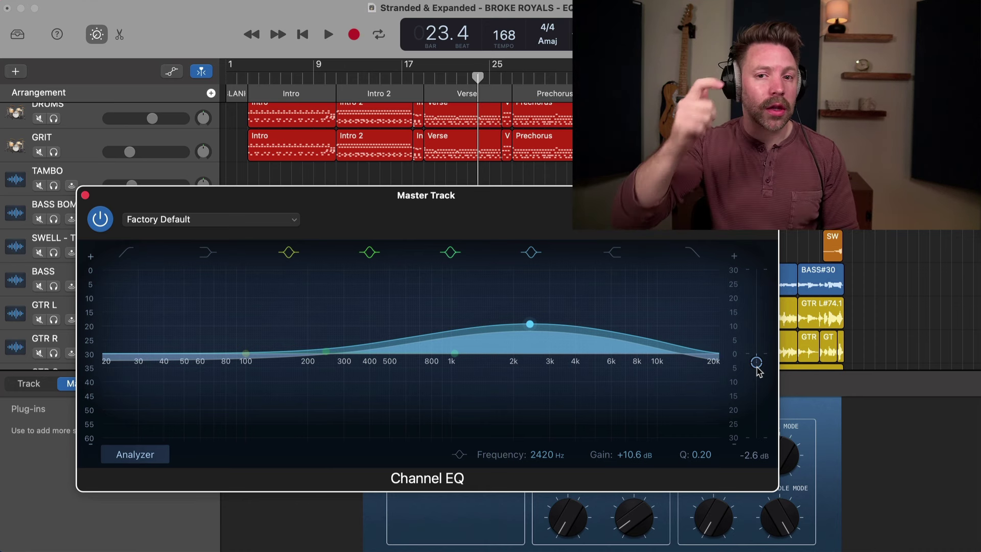
alt+click(757, 367)
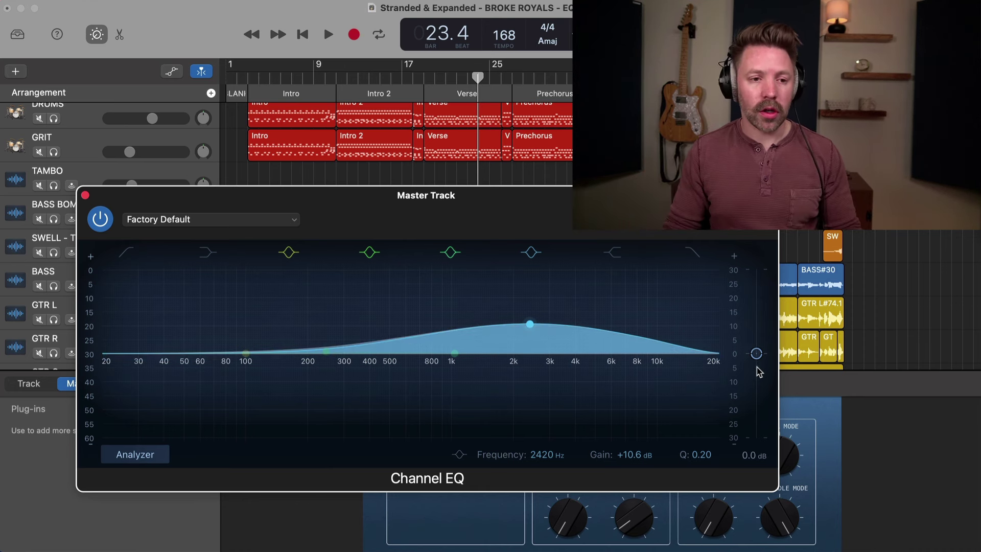
alt+click(527, 312)
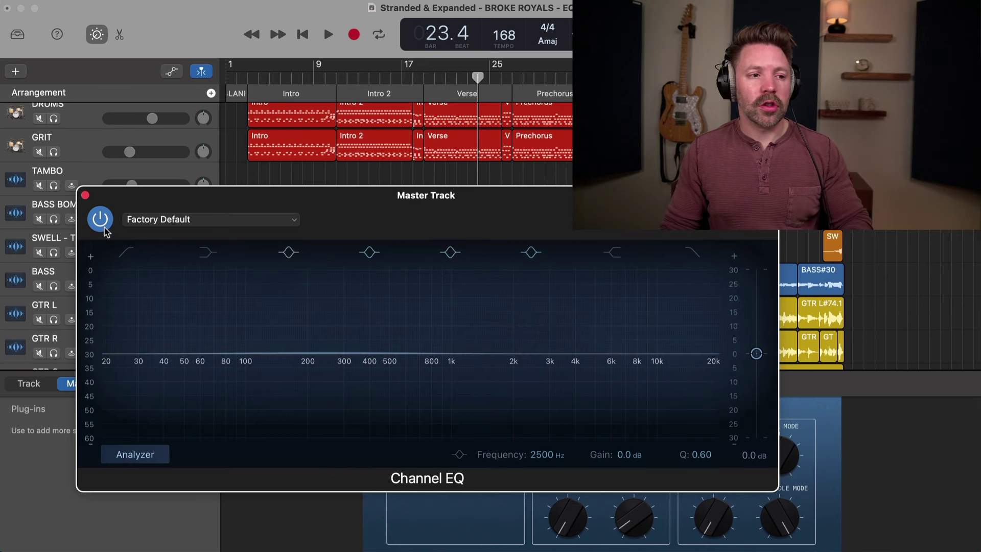
Bypass the extra Channel EQ, close its window, and show the DRUMS track's controls and plug-ins
click(85, 195)
scroll(374, 215, up, 1)
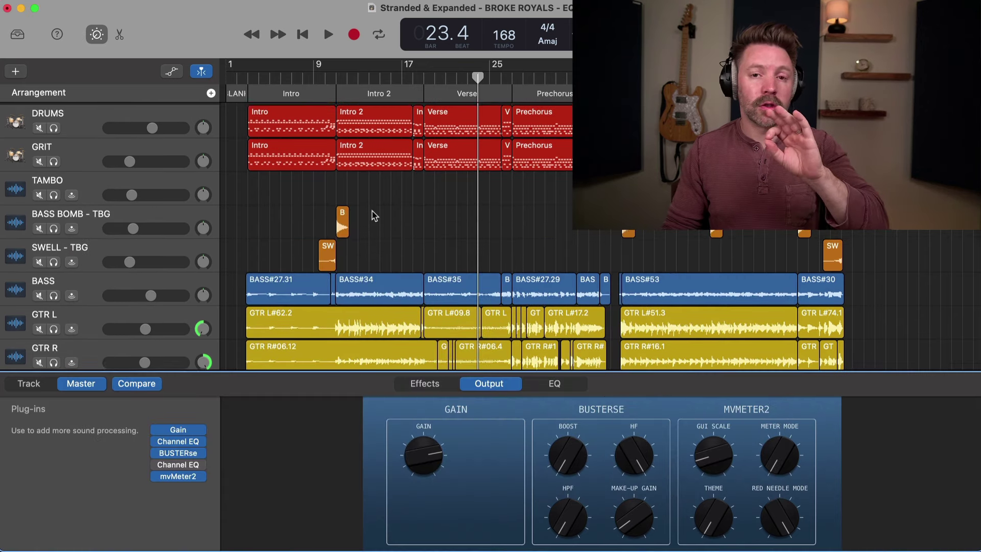
click(38, 388)
click(88, 128)
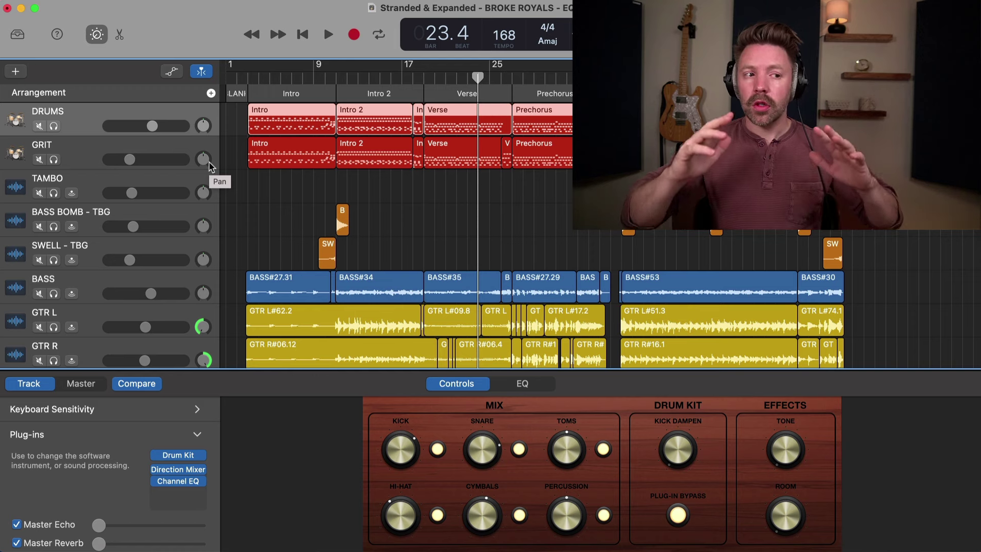
Start playback from bar 20 in the verse with the DRUMS track selected
scroll(472, 188, right, 1)
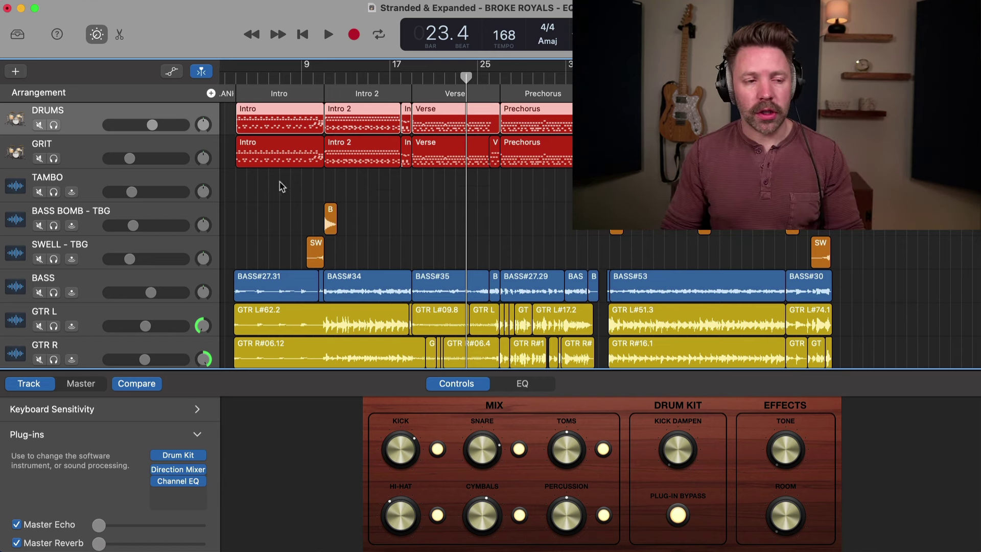
click(427, 76)
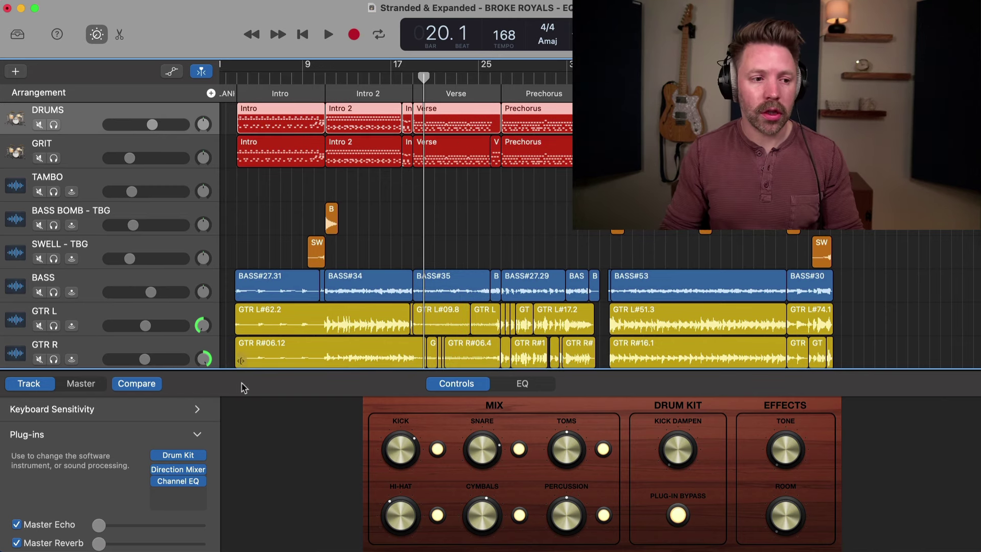
key(space)
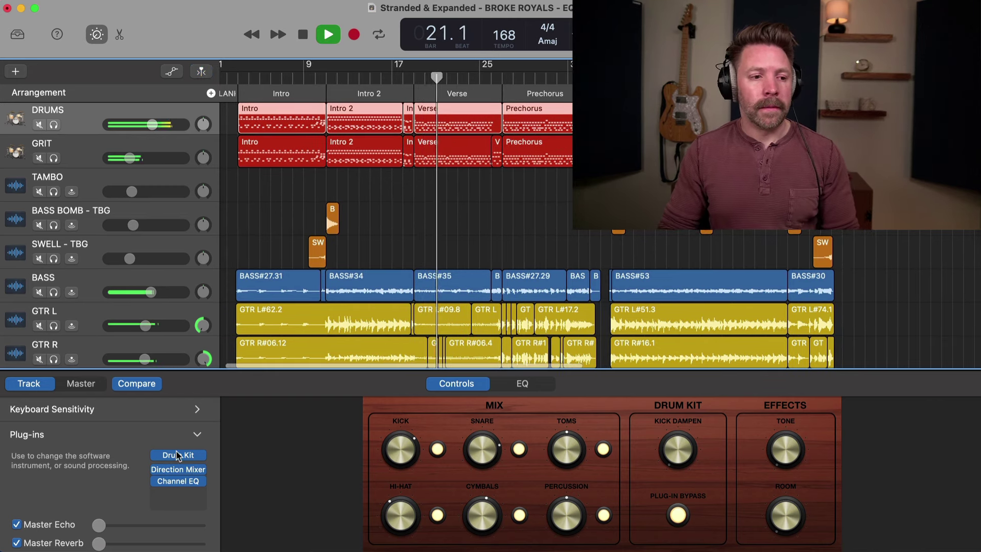
Open the DRUMS track's Channel EQ, view its spectrum during playback, and enable a low cut at 28 Hz with a 12 dB/Oct slope
click(178, 480)
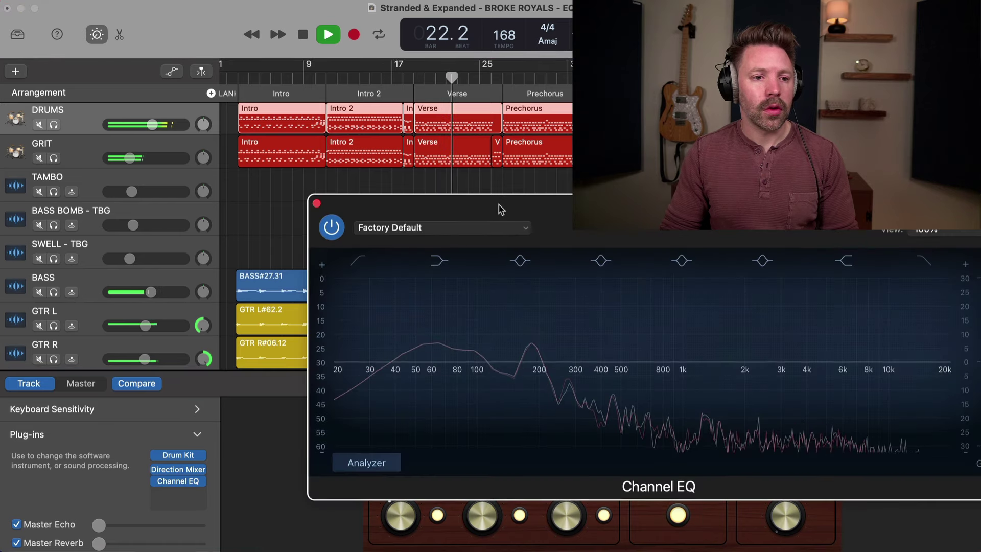
drag(501, 209, 280, 201)
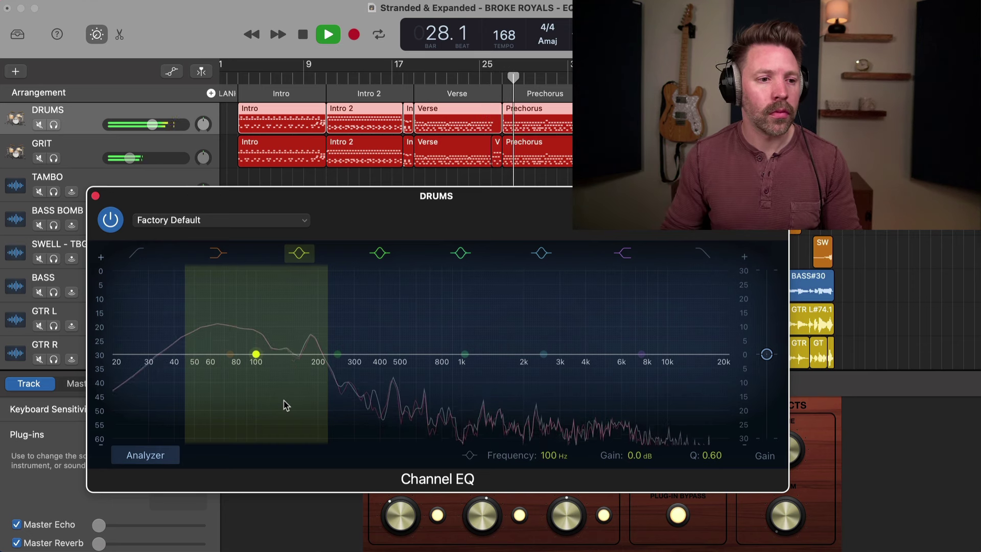
key(space)
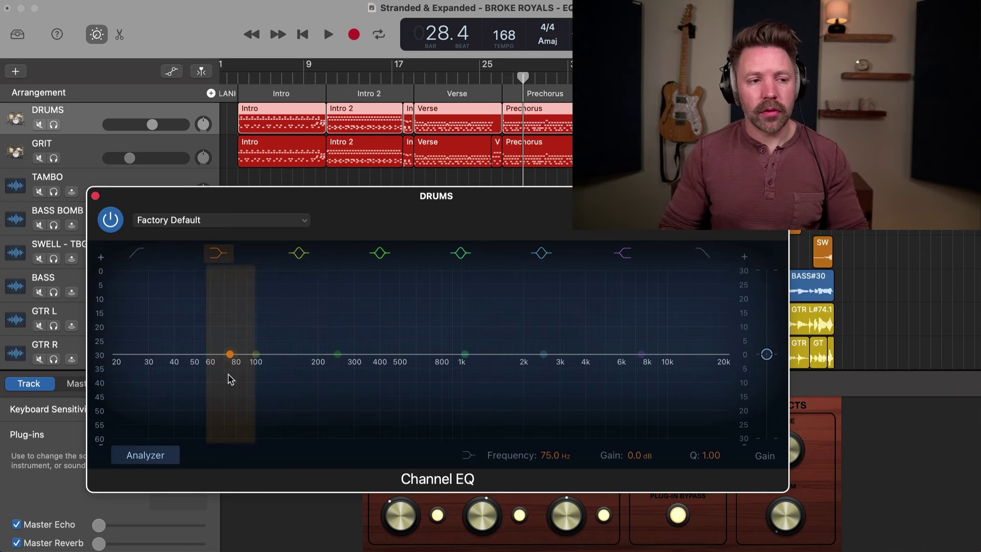
click(135, 255)
drag(116, 361, 127, 364)
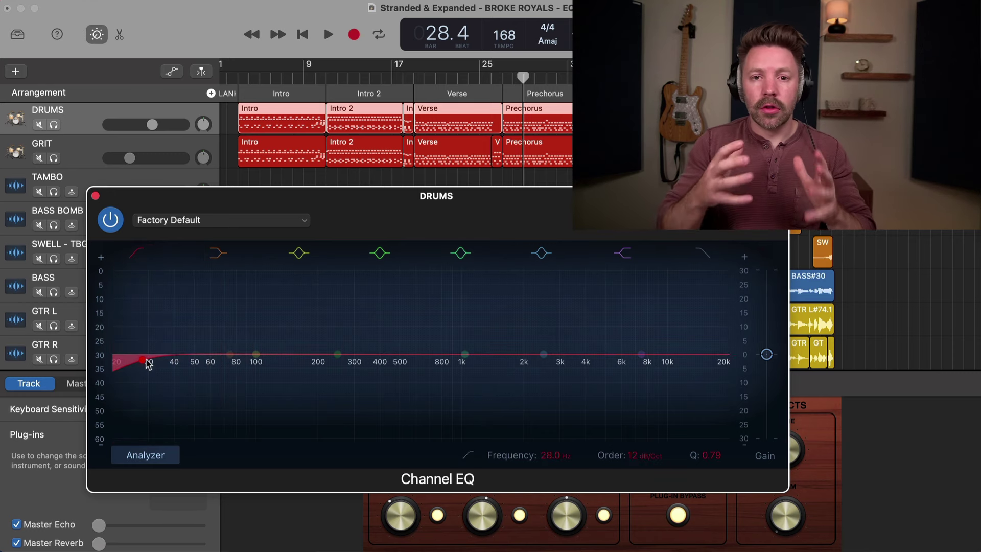
Solo the DRUMS track, play from bar 21, and set the low cut to 38.8 Hz with a 36 dB/Oct slope
click(438, 83)
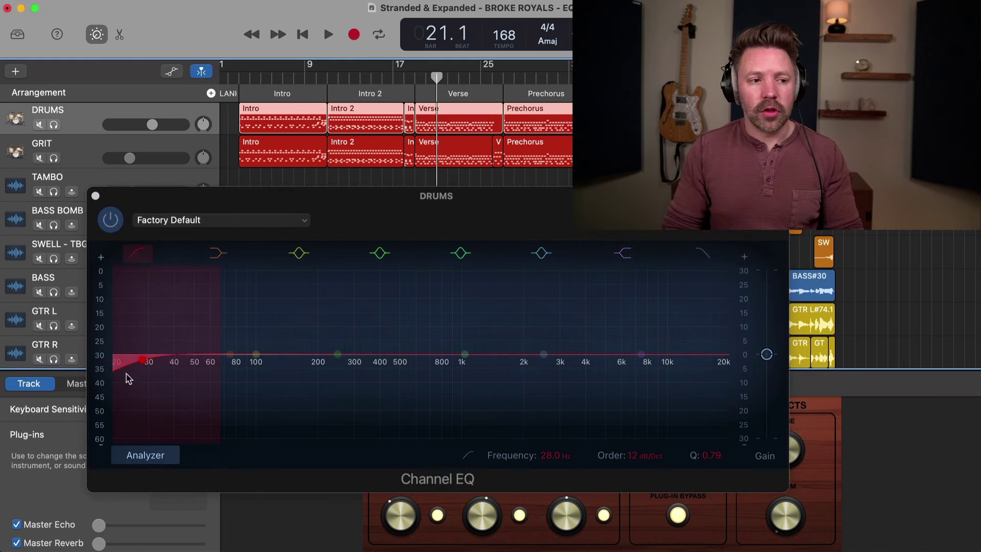
click(144, 361)
key(s)
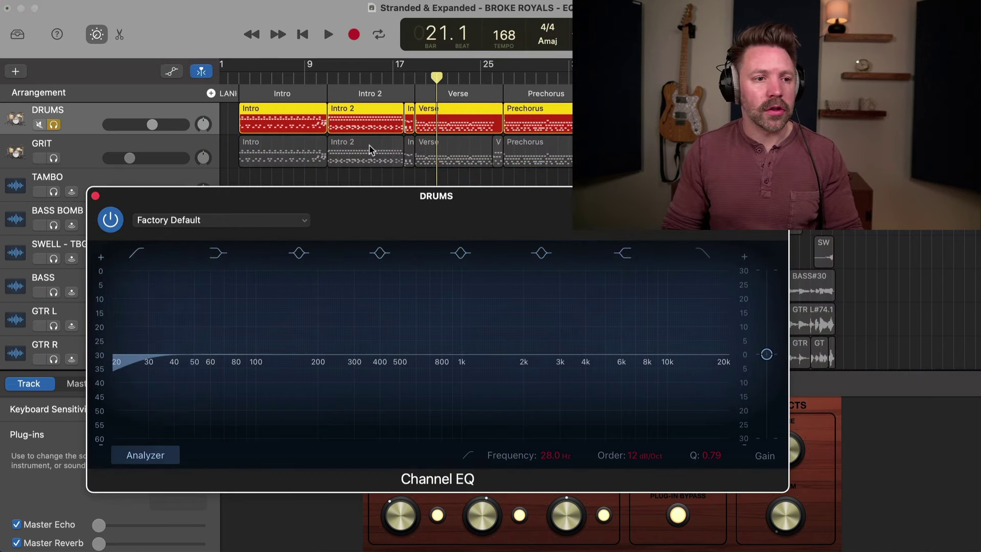
key(space)
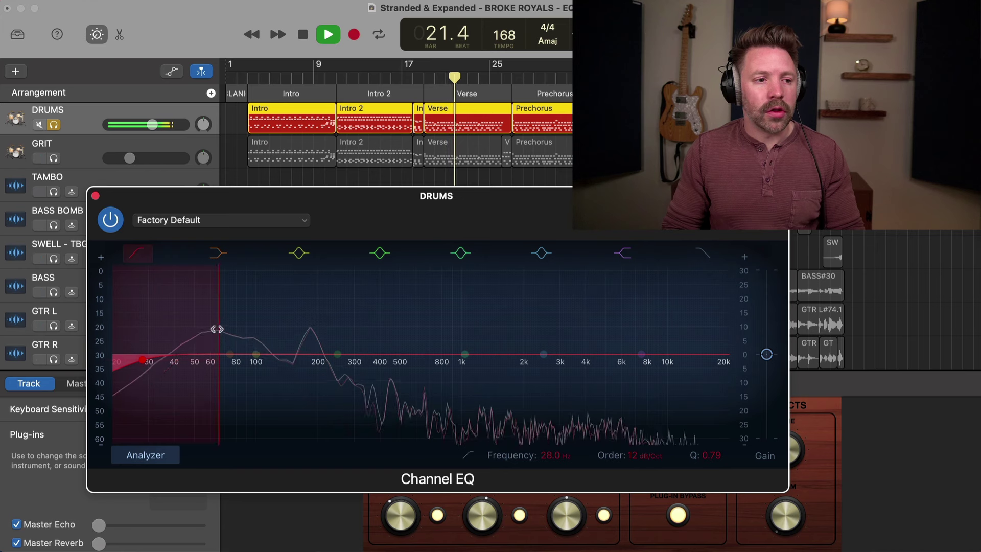
drag(217, 329, 177, 363)
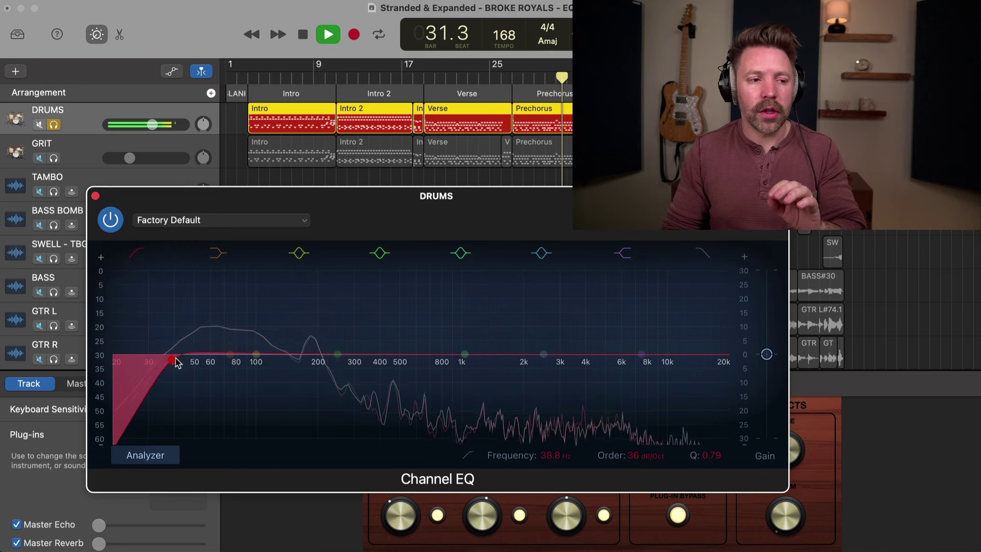
key(space)
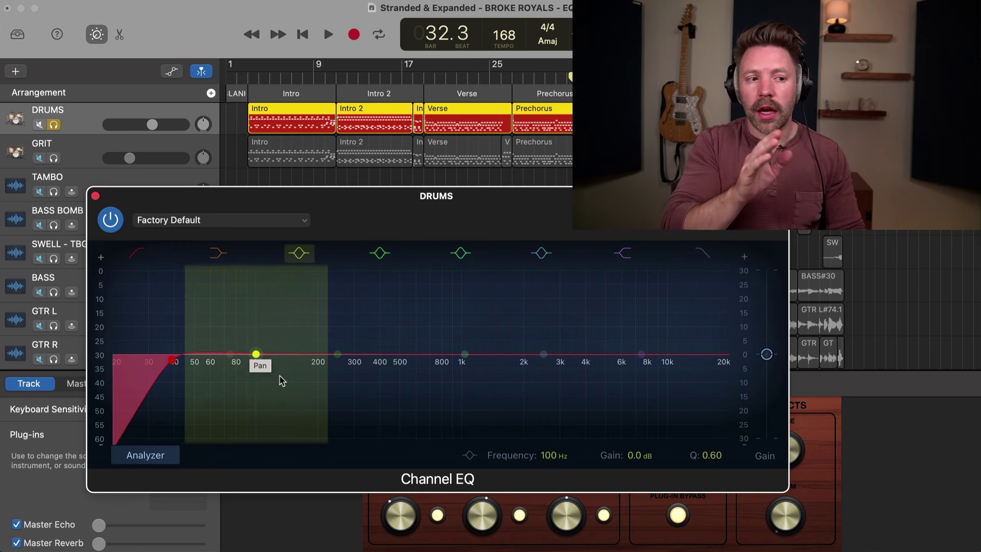
Replay the soloed verse and shape the first bell band into a 53 Hz boost of +15.7 dB with Q 1.70
click(437, 78)
key(space)
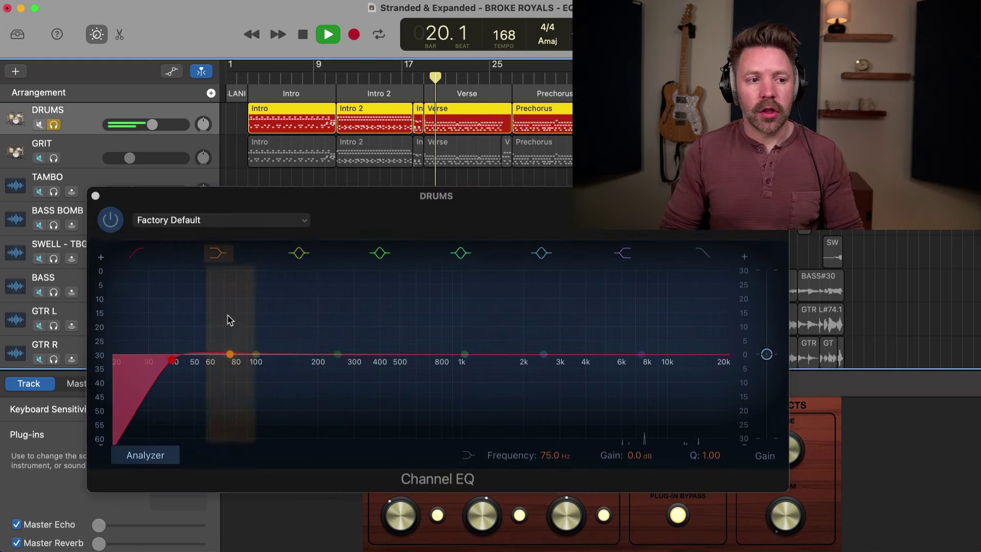
drag(217, 357, 196, 354)
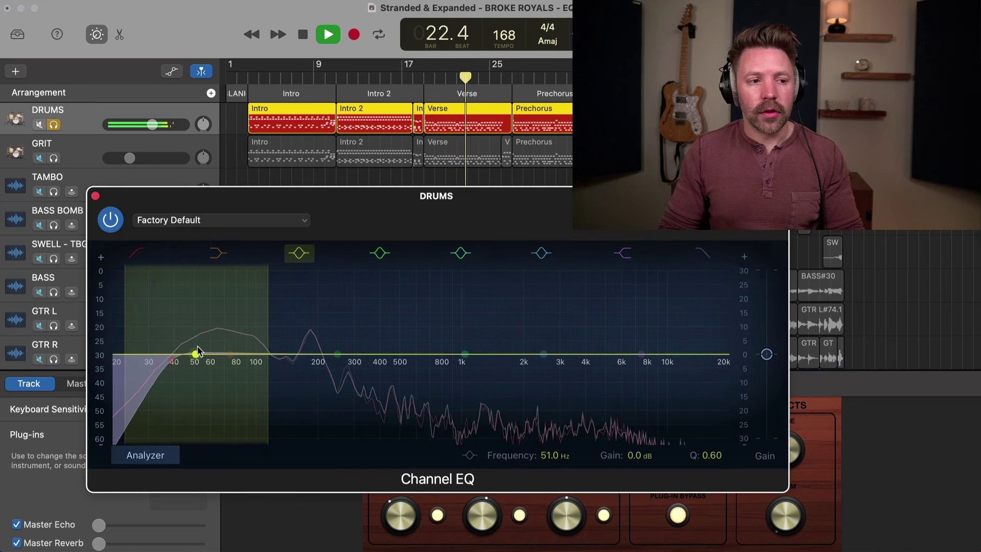
drag(206, 345, 208, 321)
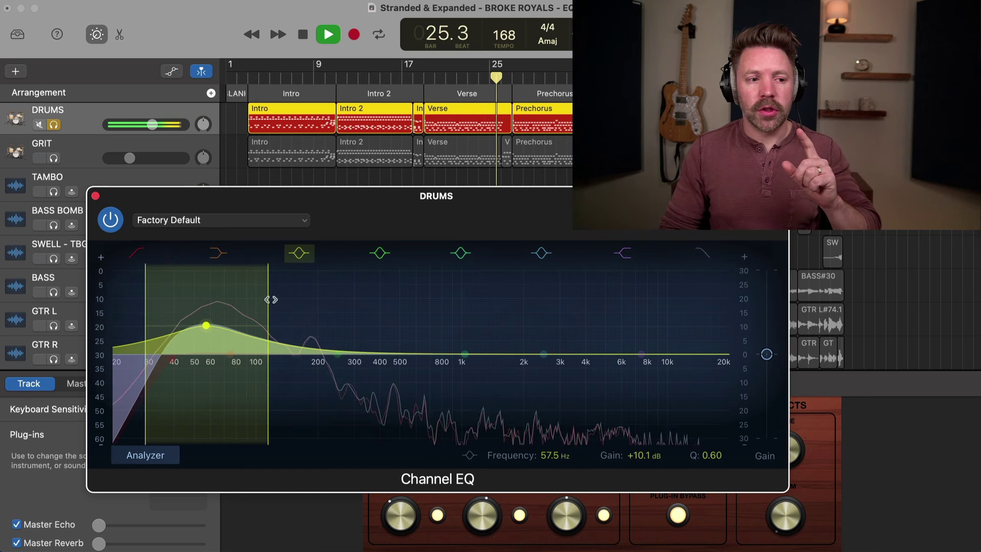
drag(269, 296, 254, 296)
mouse_move(207, 326)
mouse_down()
mouse_move(197, 311)
mouse_move(219, 311)
mouse_move(199, 309)
mouse_up()
key(space)
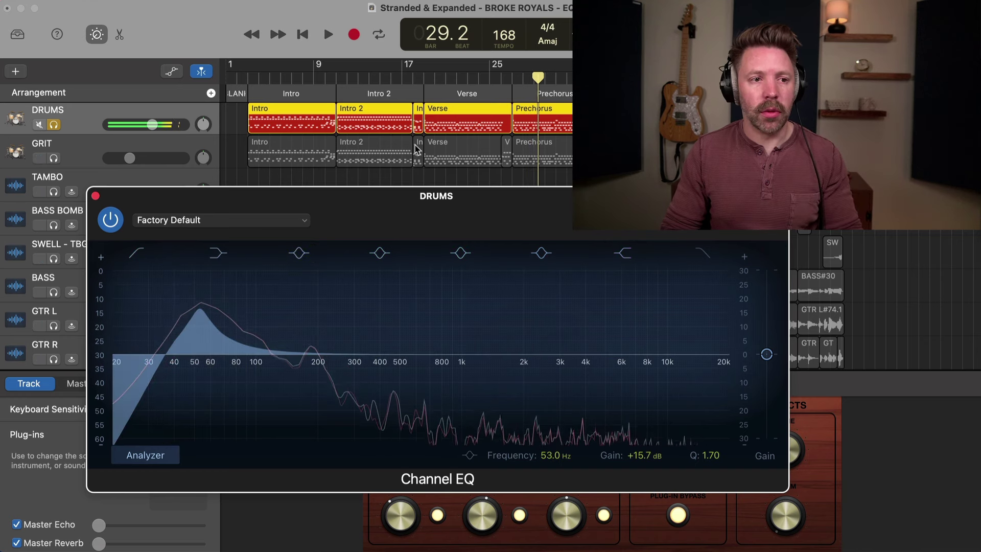
Unsolo the drums, replay the verse in the full mix, and set the low bell boost to 60 Hz and +3.2 dB
click(432, 78)
key(space)
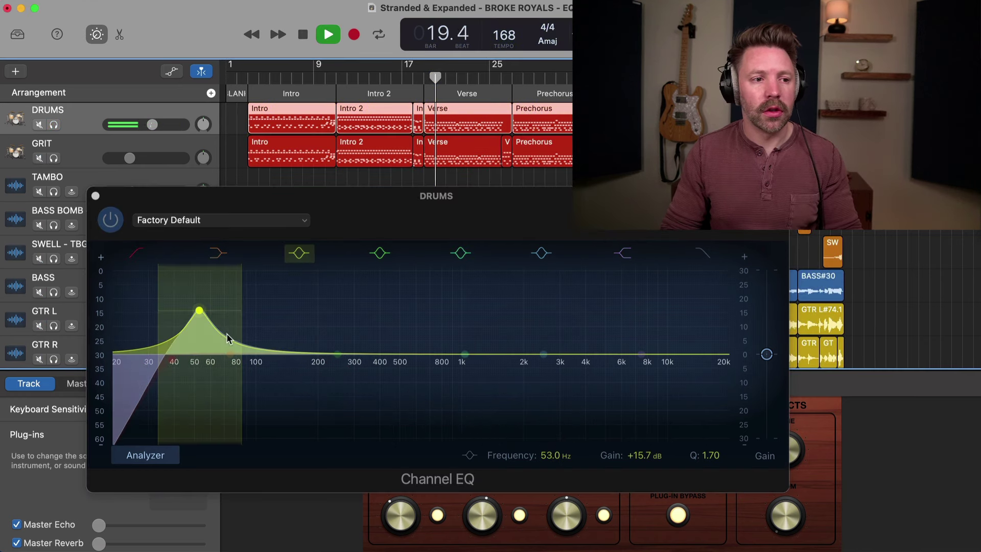
mouse_move(200, 310)
mouse_down()
mouse_move(221, 306)
mouse_move(202, 305)
mouse_up()
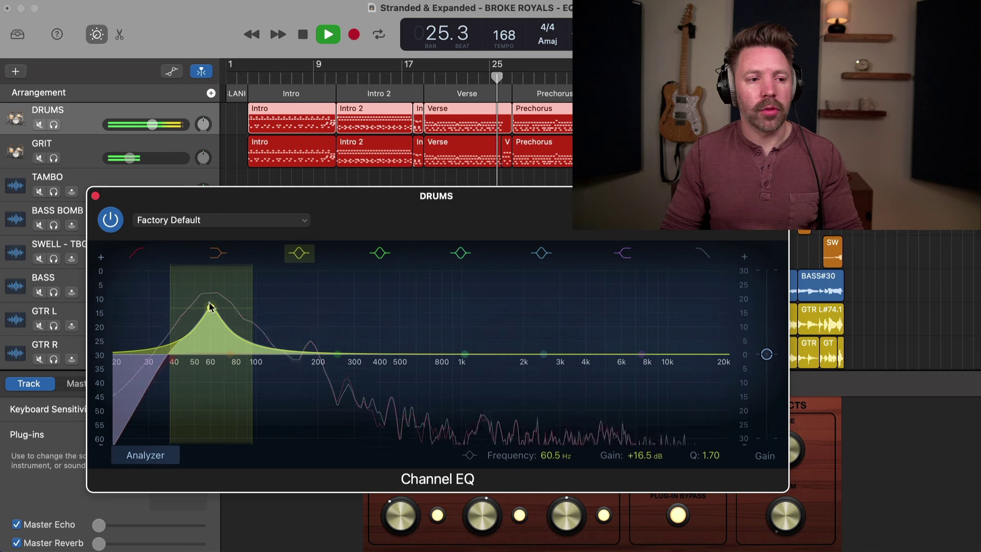
drag(210, 306, 212, 344)
key(space)
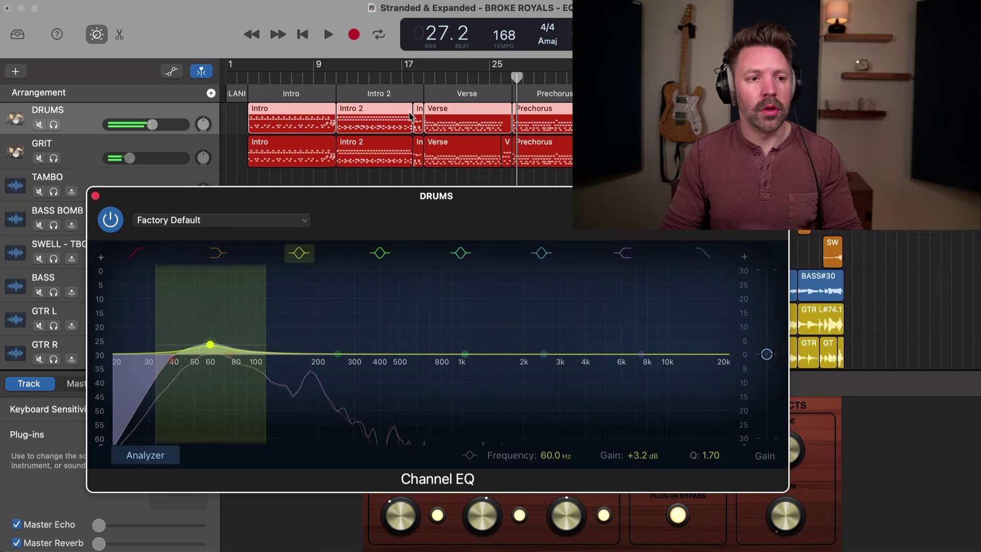
Compare the drums in the verse with the 60 Hz bell band switched off and on during playback
click(443, 78)
key(space)
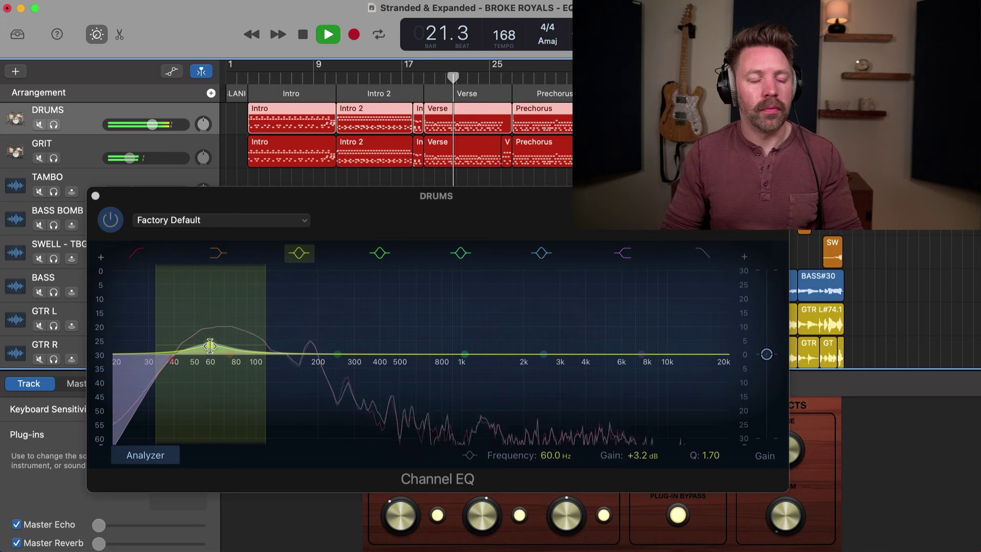
click(210, 346)
click(299, 253)
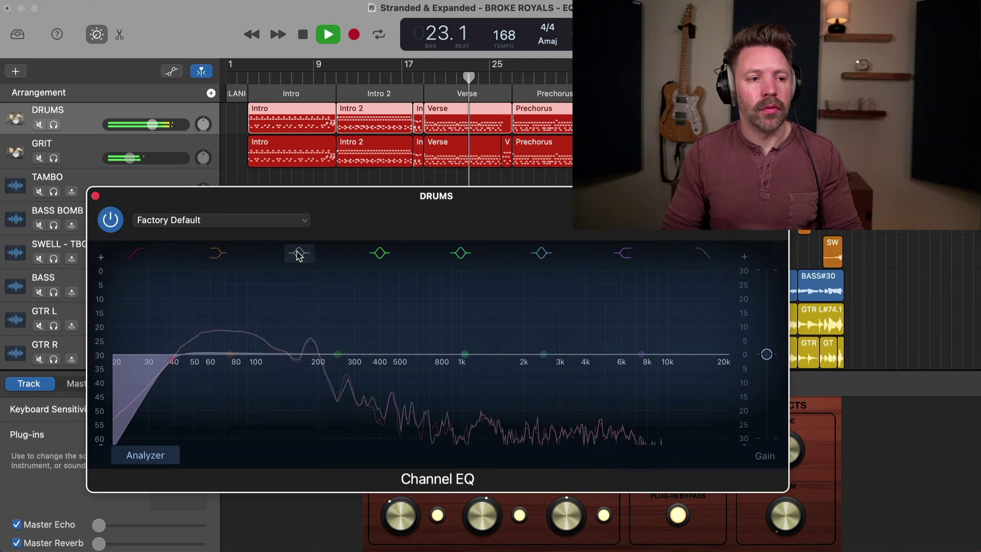
click(299, 253)
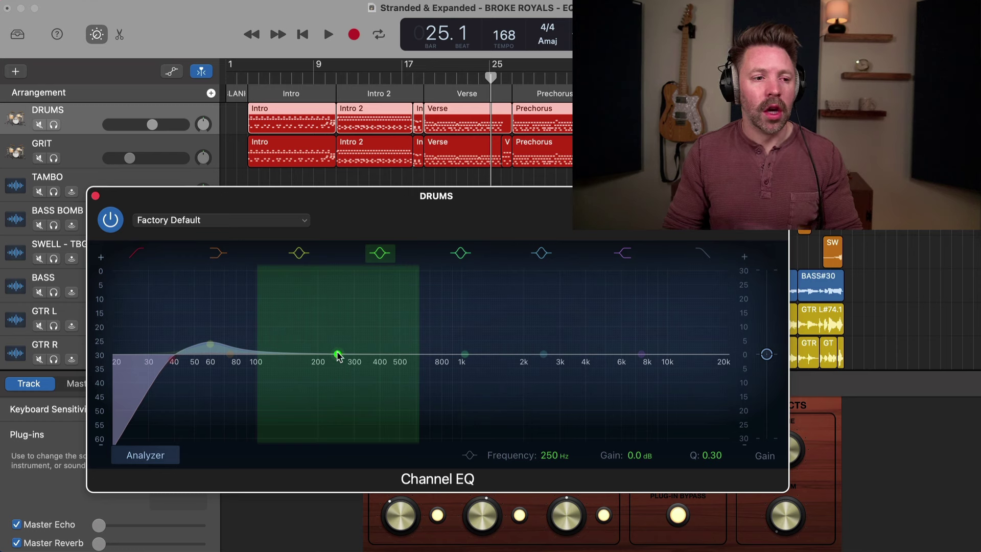
Add a second bell boost on the drums at 195 Hz with +1.5 dB gain and Q 2.30, checking it during playback
drag(337, 353, 298, 350)
drag(385, 336, 361, 333)
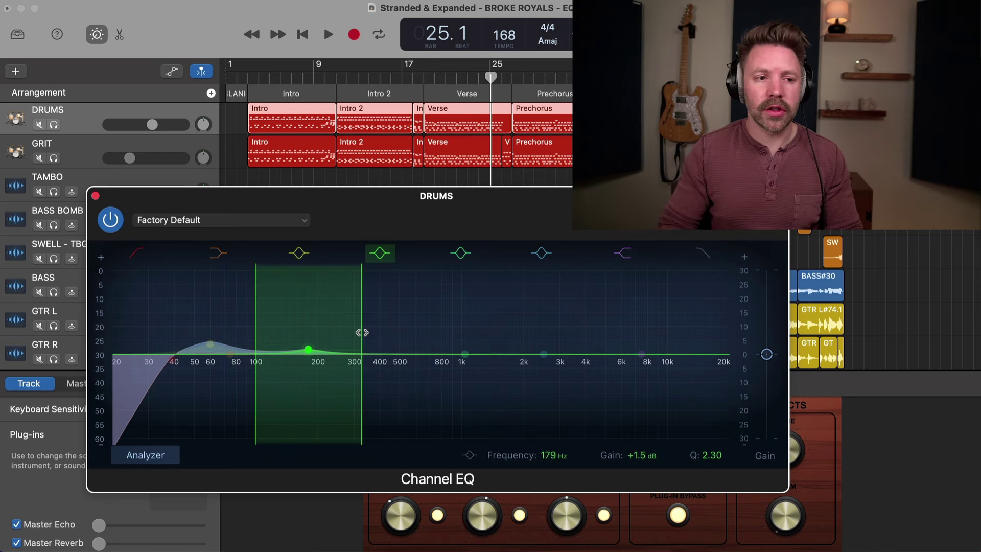
key(space)
drag(308, 350, 316, 350)
key(space)
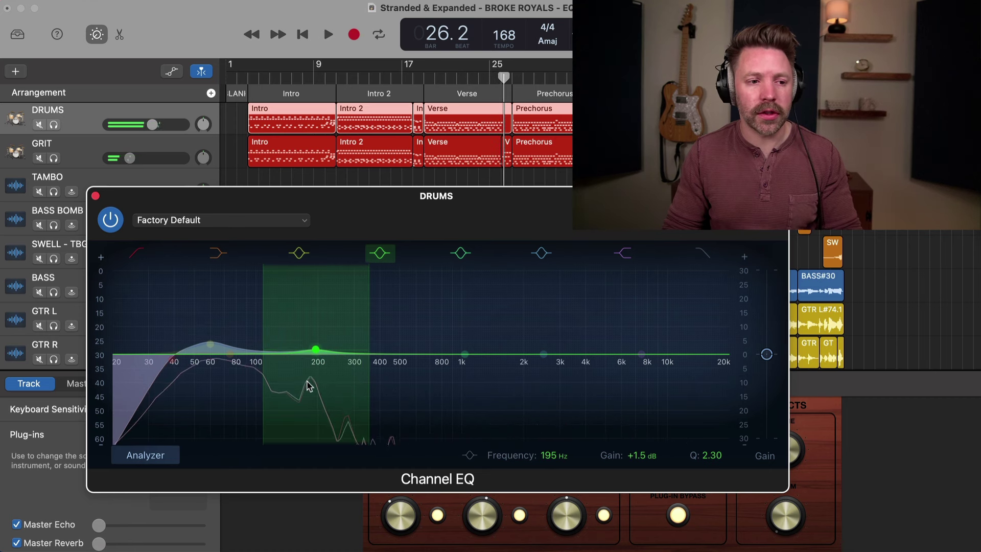
Tune the second drum bell to 182 Hz and +4.5 dB while listening to the mix, and stop playback
key(space)
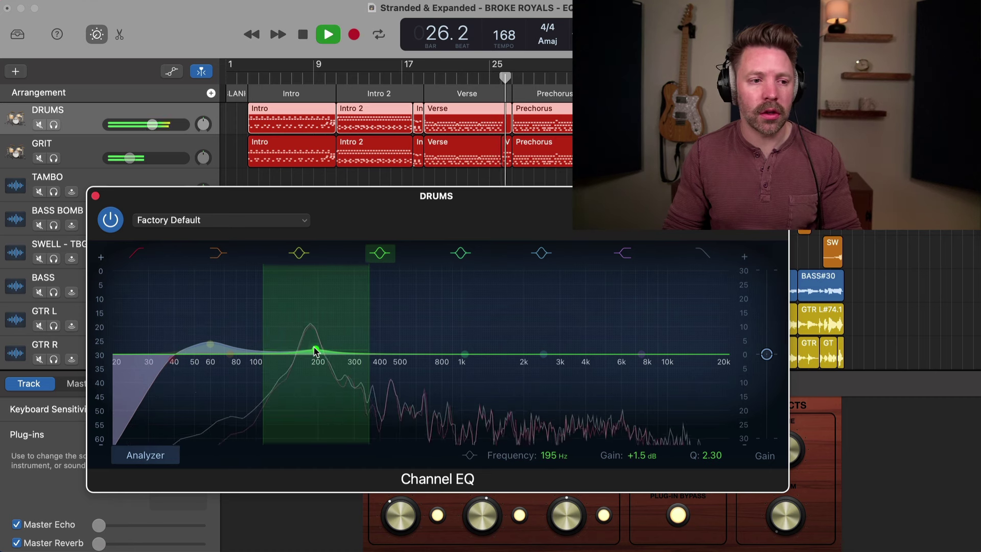
mouse_move(314, 348)
mouse_down()
mouse_move(305, 332)
mouse_move(316, 326)
mouse_move(305, 327)
mouse_move(322, 325)
mouse_move(309, 333)
mouse_move(296, 318)
mouse_move(321, 313)
mouse_move(308, 313)
mouse_move(309, 340)
mouse_up()
key(space)
key(space)
key(space)
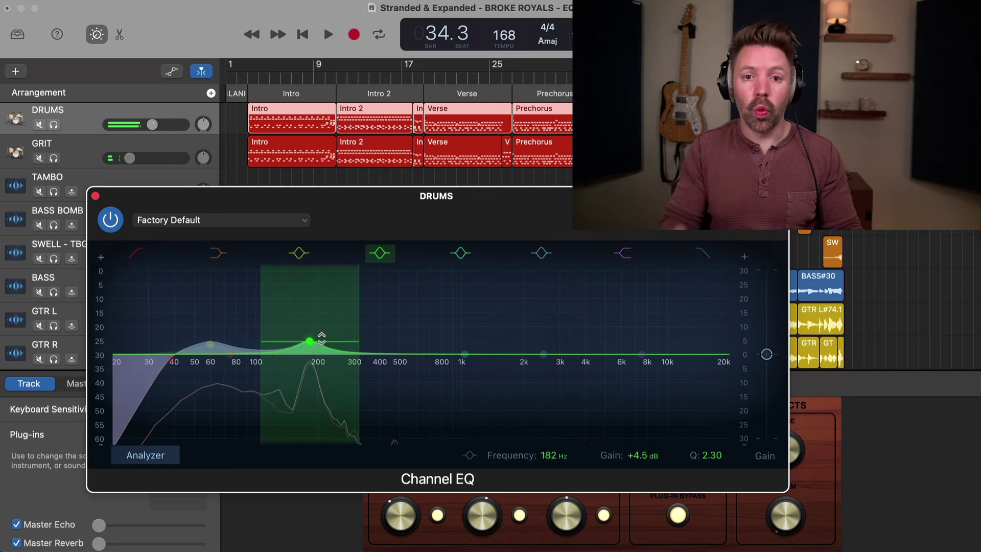
Retune the green low-mid boost in the DRUMS EQ to 200 Hz with +2.5 dB gain during verse playback
click(480, 75)
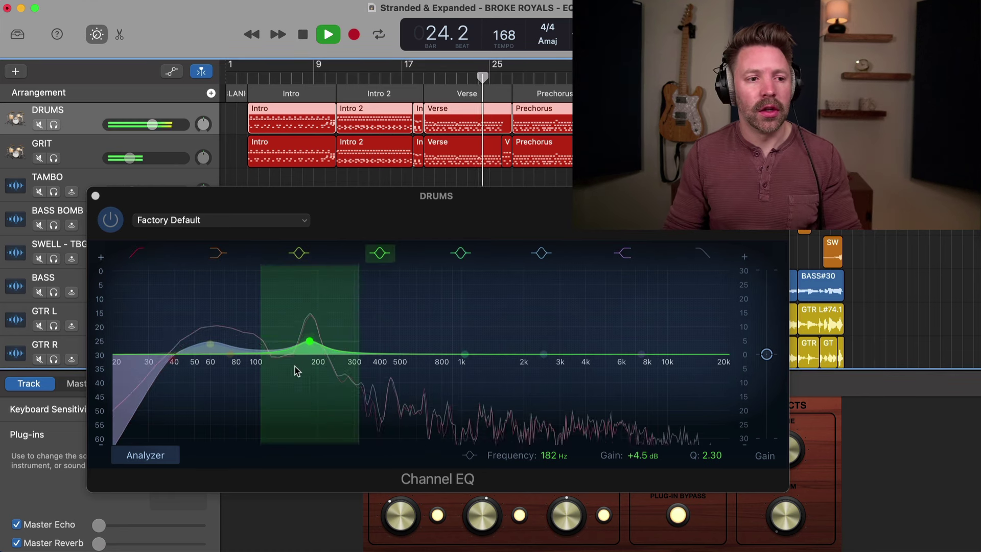
drag(311, 343, 305, 297)
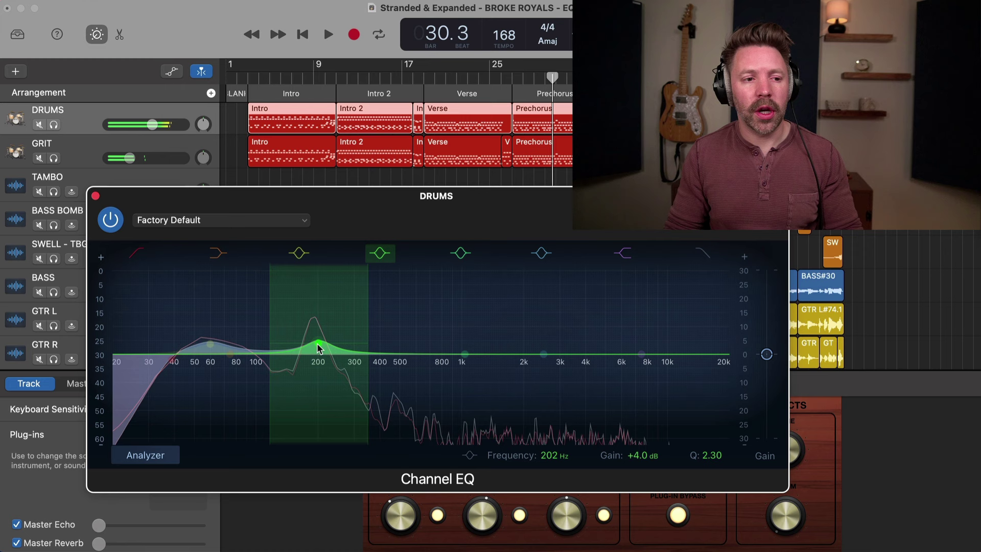
drag(317, 347, 318, 347)
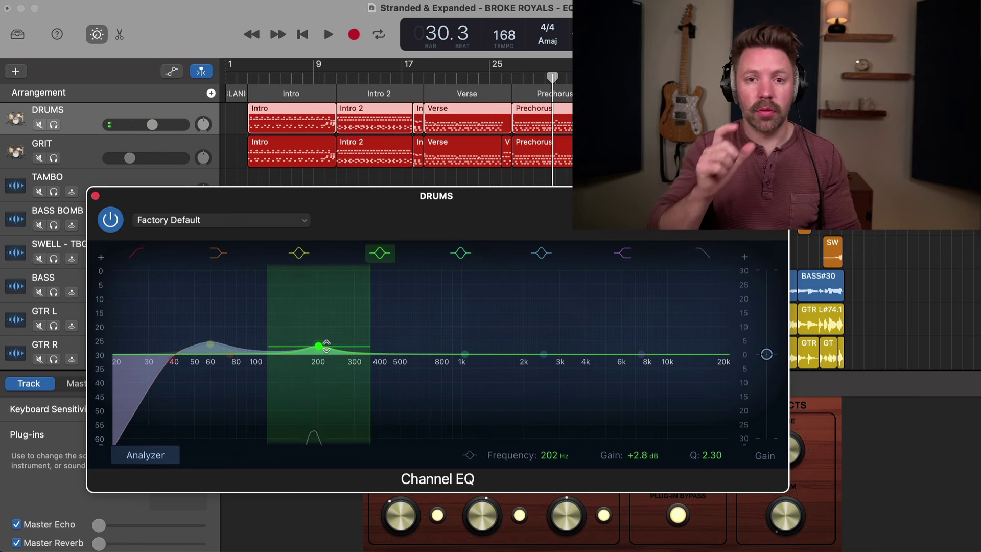
key(space)
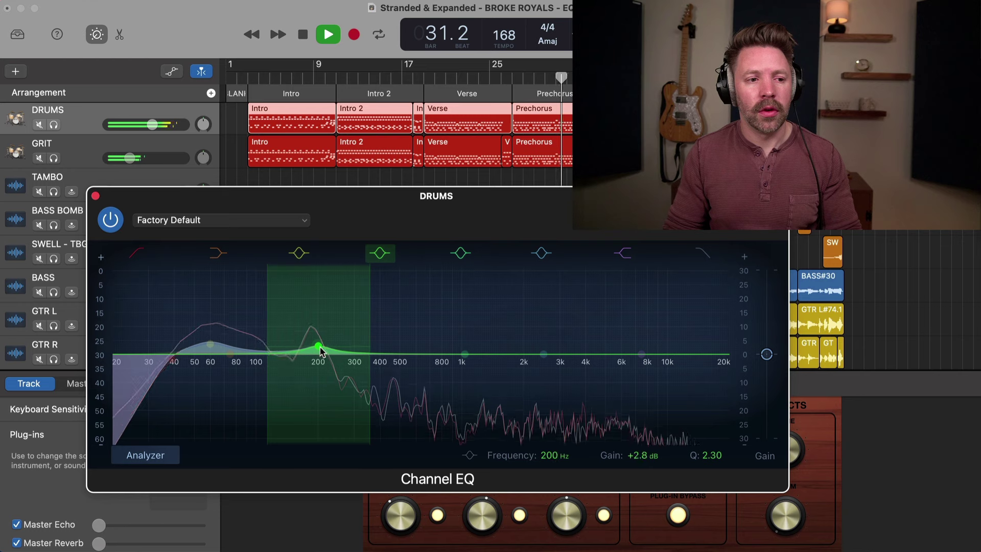
key(space)
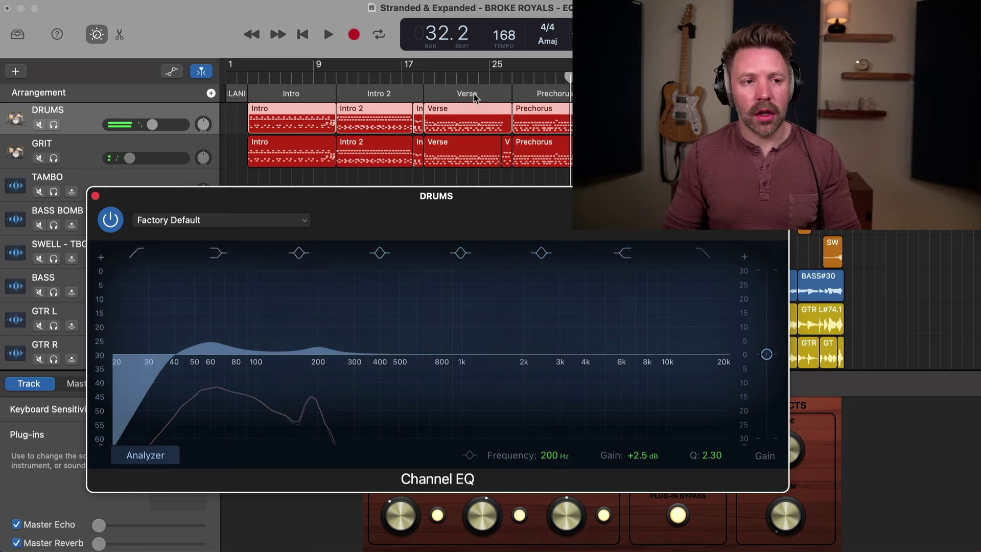
Shape a broad midrange boost on the teal EQ band at 1630 Hz with +3.8 dB gain and Q 0.75
click(457, 81)
key(space)
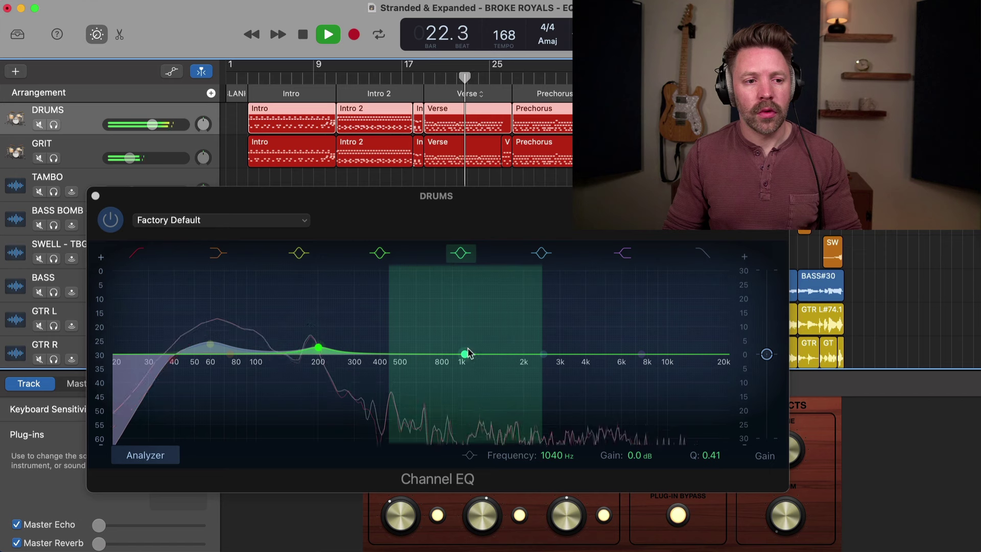
drag(471, 354, 515, 342)
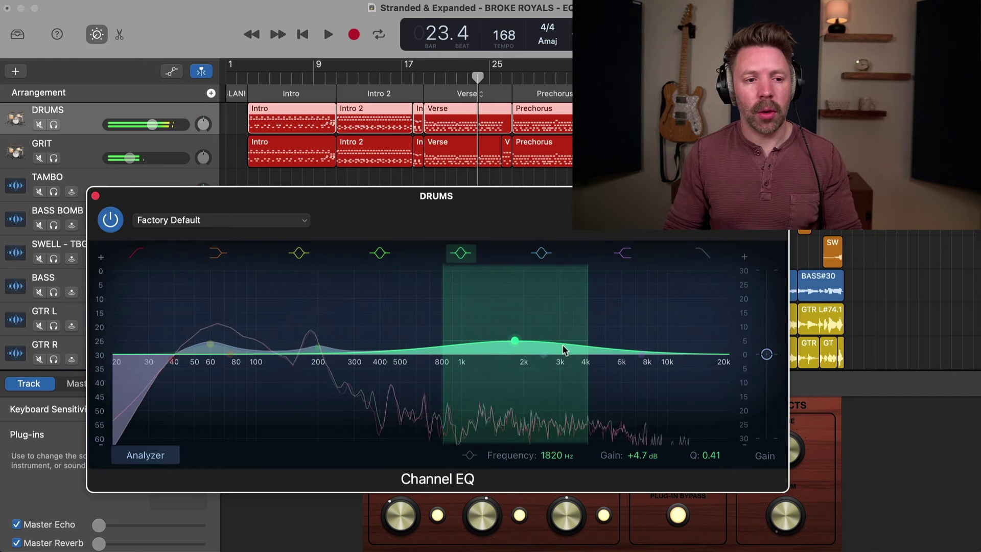
mouse_move(516, 339)
mouse_down()
mouse_move(504, 312)
mouse_move(482, 311)
mouse_move(571, 321)
mouse_move(504, 317)
mouse_move(507, 344)
mouse_up()
key(space)
key(space)
drag(434, 313, 444, 316)
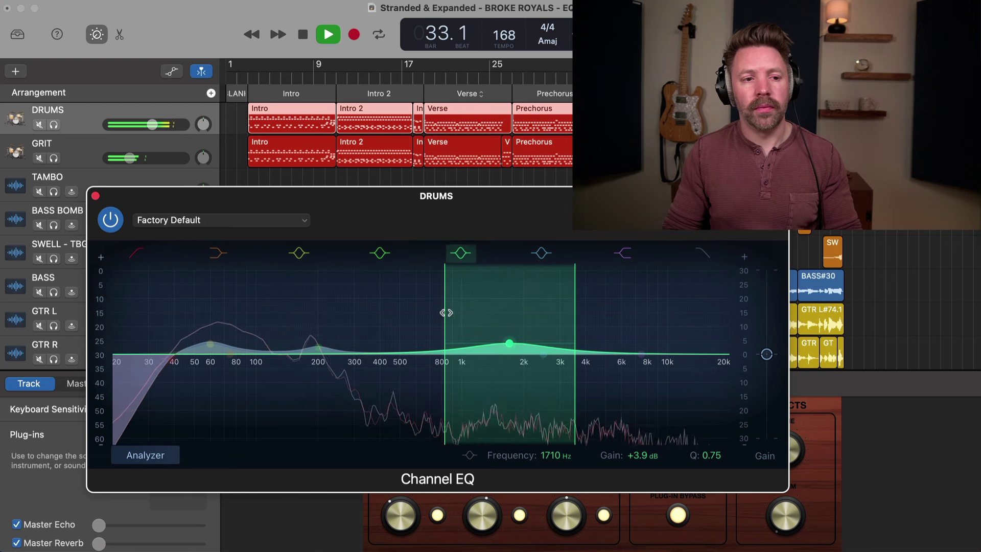
mouse_move(510, 342)
mouse_down()
mouse_move(484, 309)
mouse_move(518, 301)
mouse_move(499, 308)
mouse_move(503, 349)
mouse_up()
key(space)
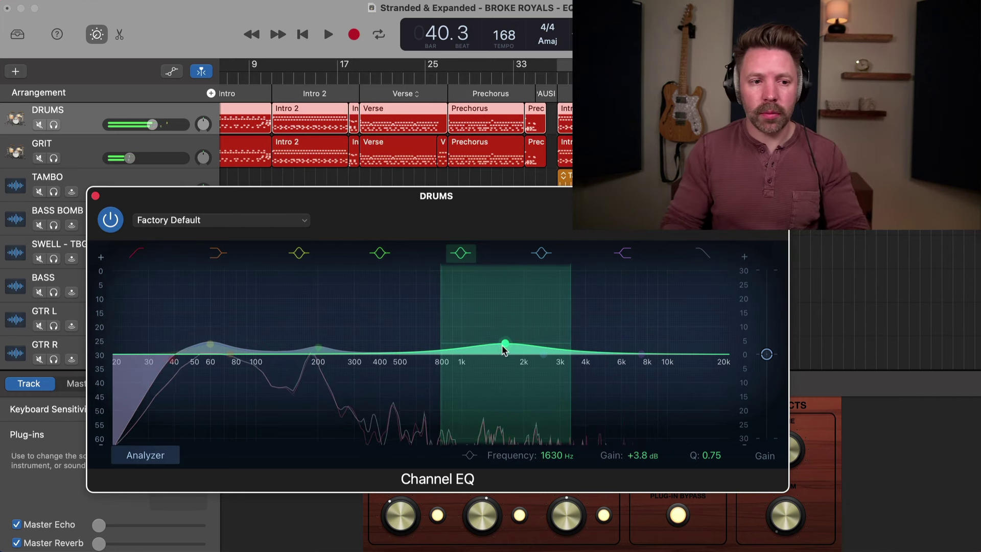
Try narrower widths up to Q 7.00 on the 1630 Hz band, and settle on Q 0.83
mouse_move(438, 331)
mouse_down()
mouse_move(459, 330)
mouse_move(431, 335)
mouse_move(448, 334)
mouse_up()
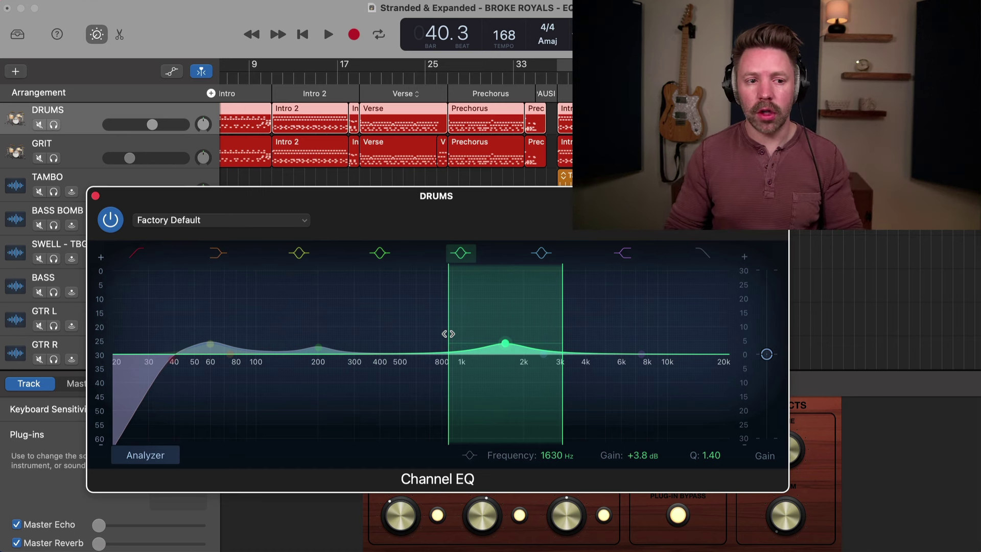
drag(565, 327, 541, 329)
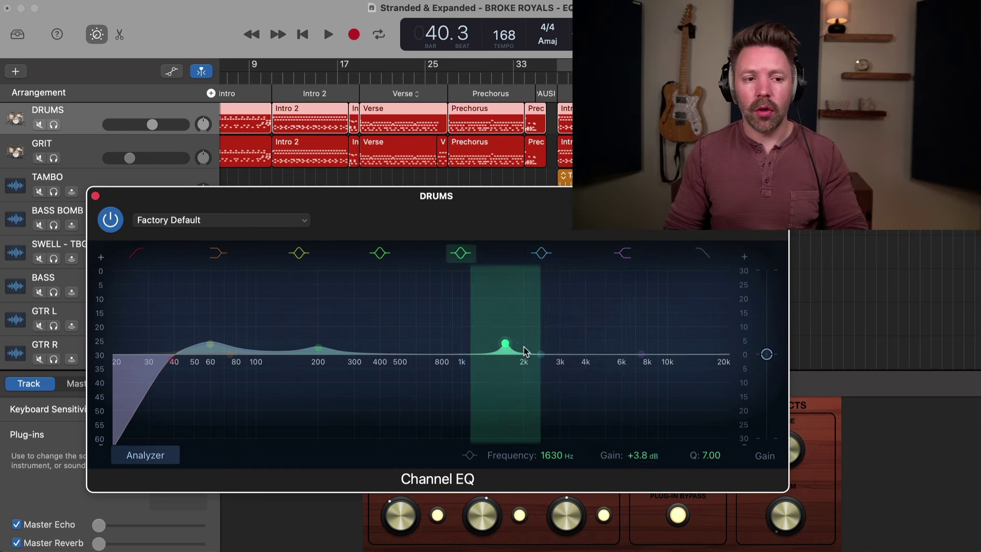
drag(540, 321, 567, 321)
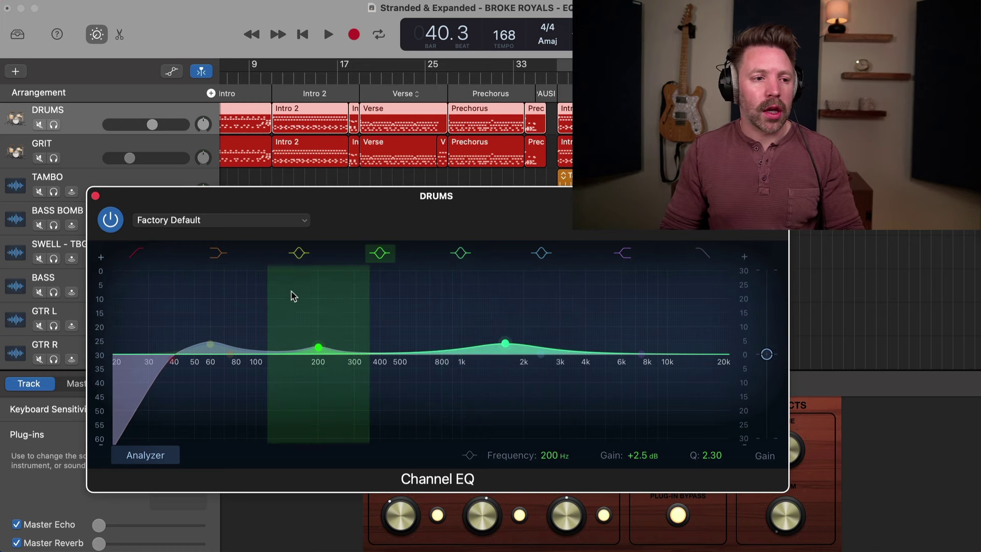
Sweep the blue EQ band through the lows and set it as a -5.2 dB cut at 103 Hz with Q 2.90
click(390, 81)
key(space)
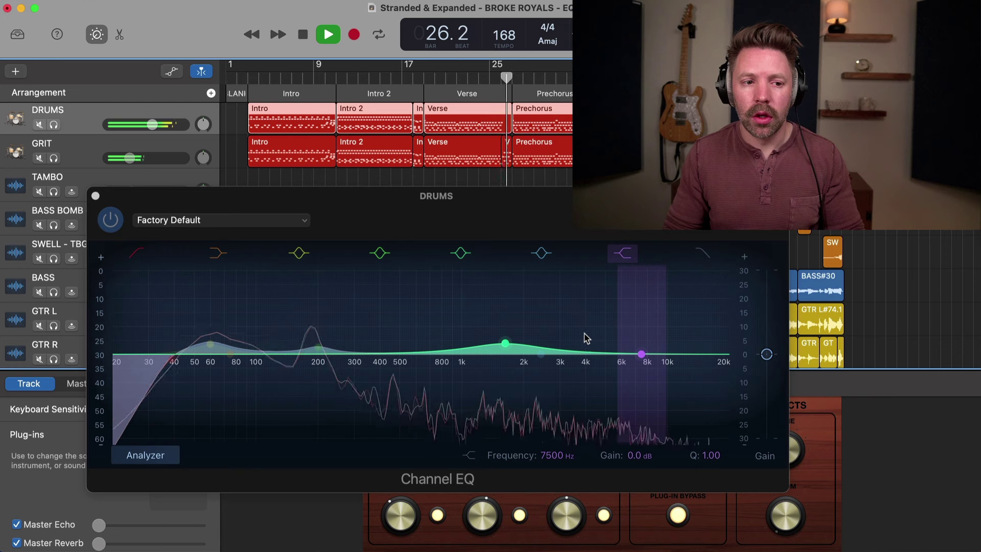
drag(558, 307, 346, 295)
key(space)
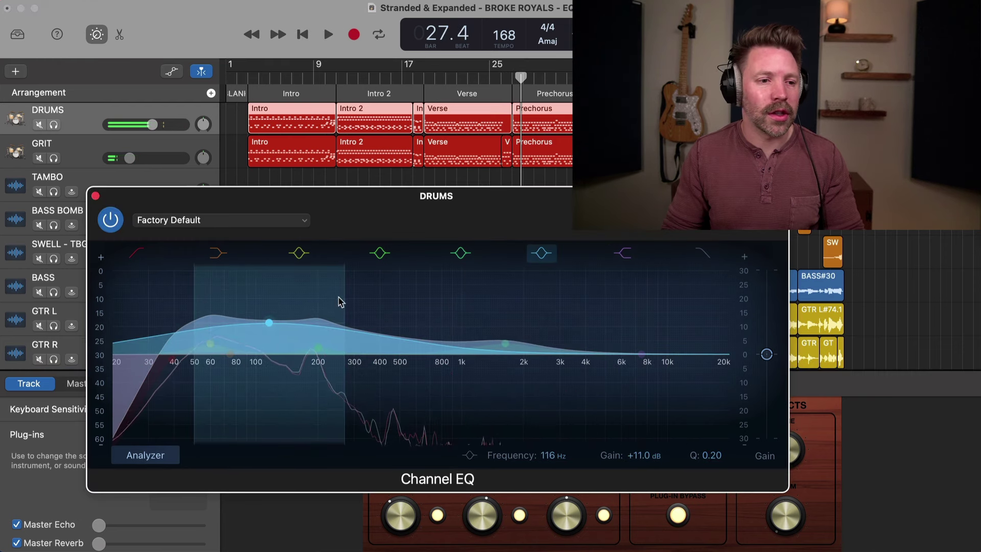
drag(344, 295, 317, 295)
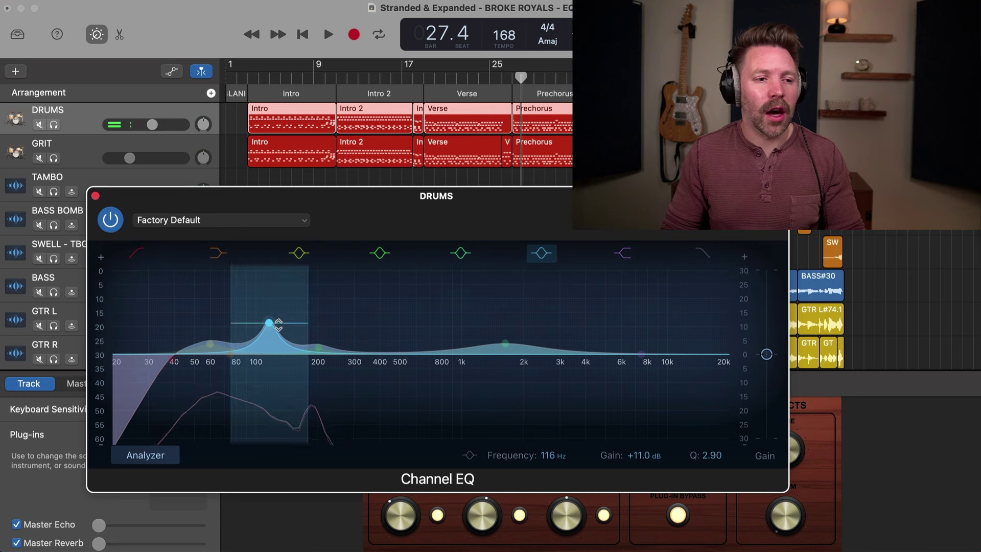
drag(271, 323, 266, 299)
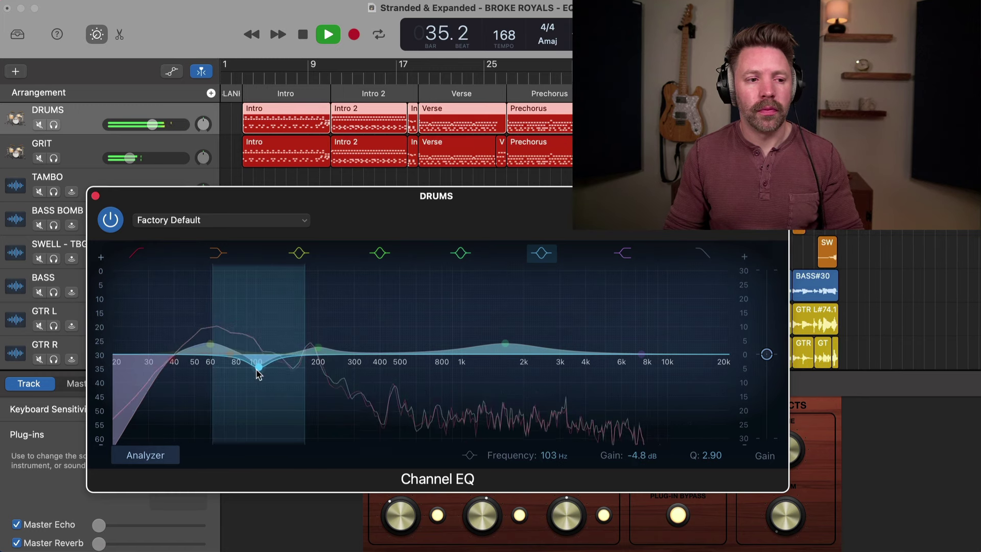
drag(257, 369, 257, 370)
scroll(545, 155, right, 2)
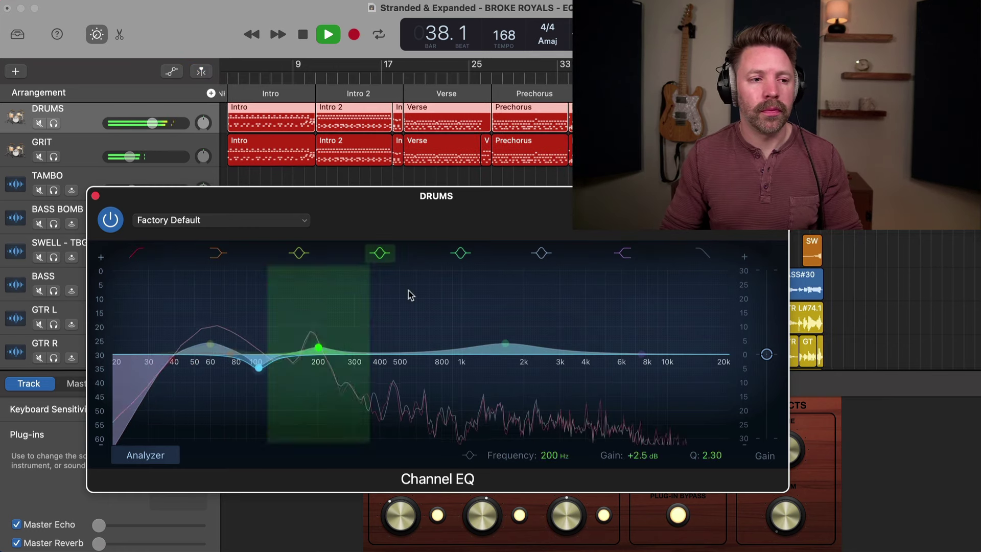
Solo the DRUMS track and compare its playback with the Channel EQ bypassed and enabled
key(ctrl+s)
scroll(431, 149, right, 2)
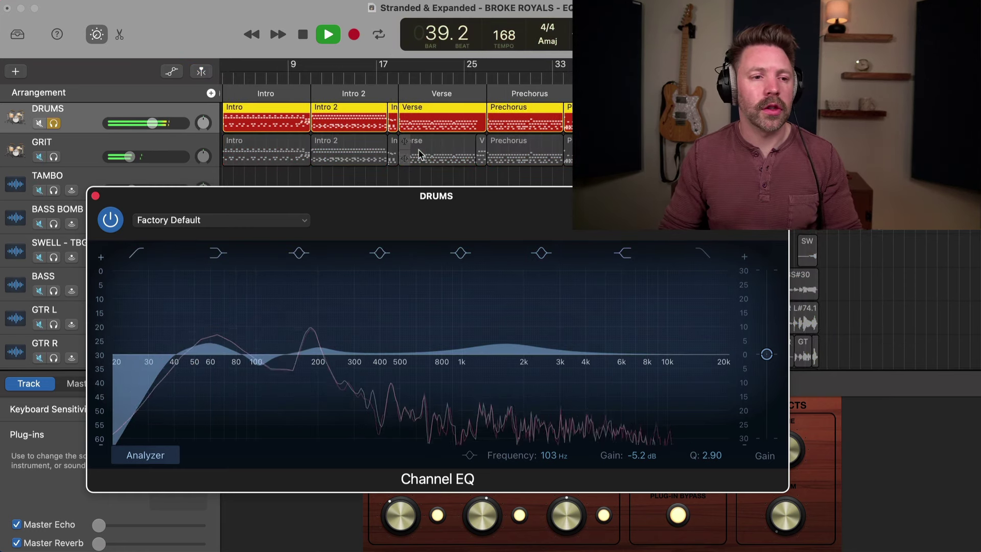
key(space)
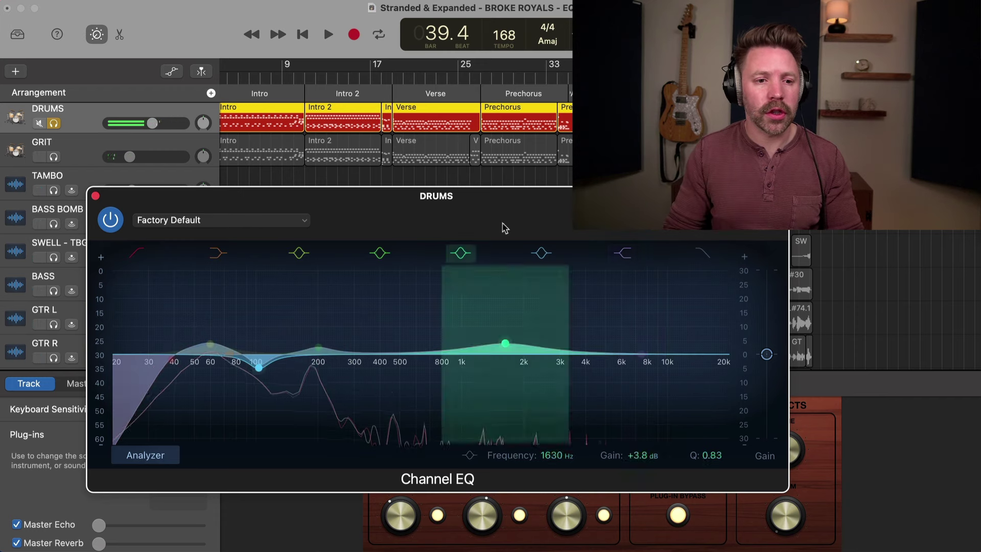
click(612, 78)
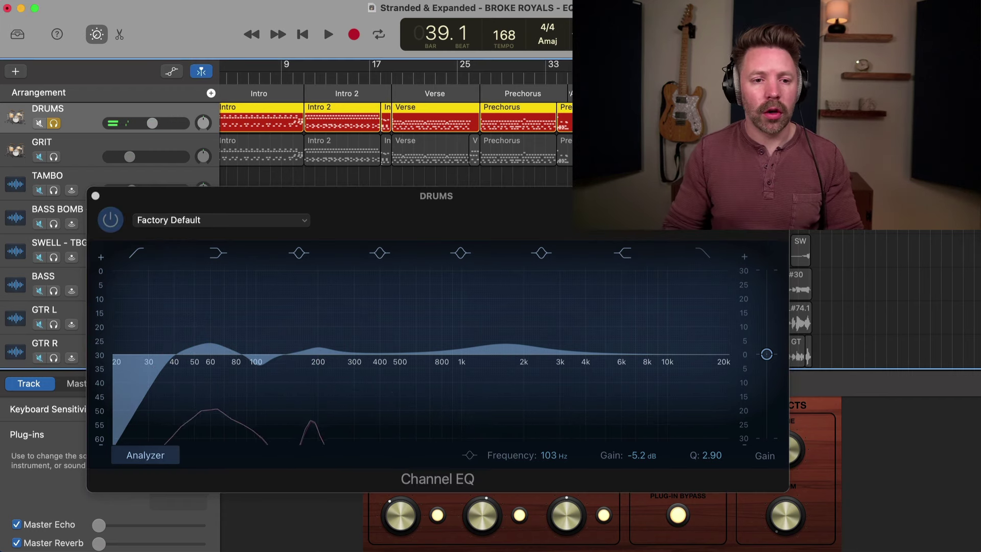
key(space)
click(110, 219)
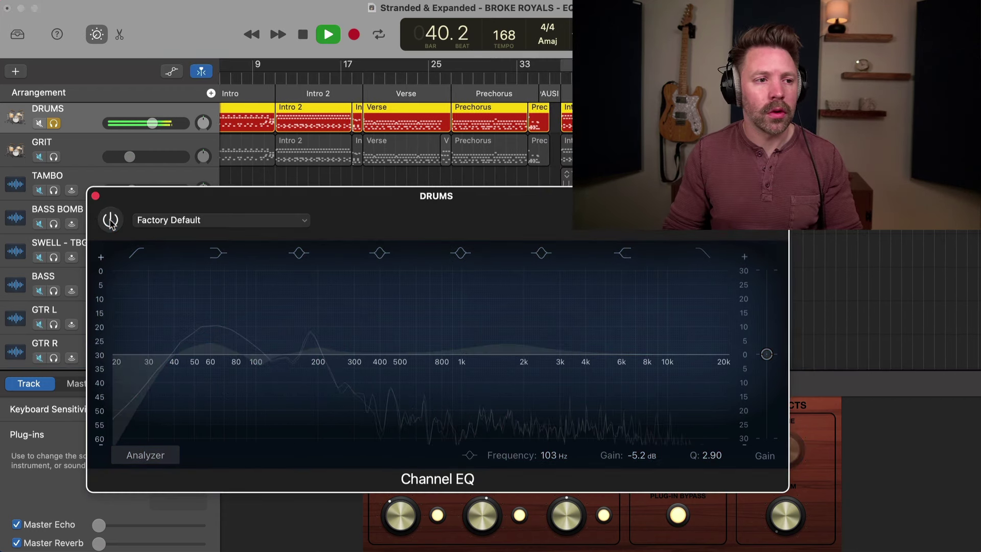
click(110, 219)
Lower the Channel EQ's output gain to -0.5 dB and stop playback
drag(766, 355, 768, 359)
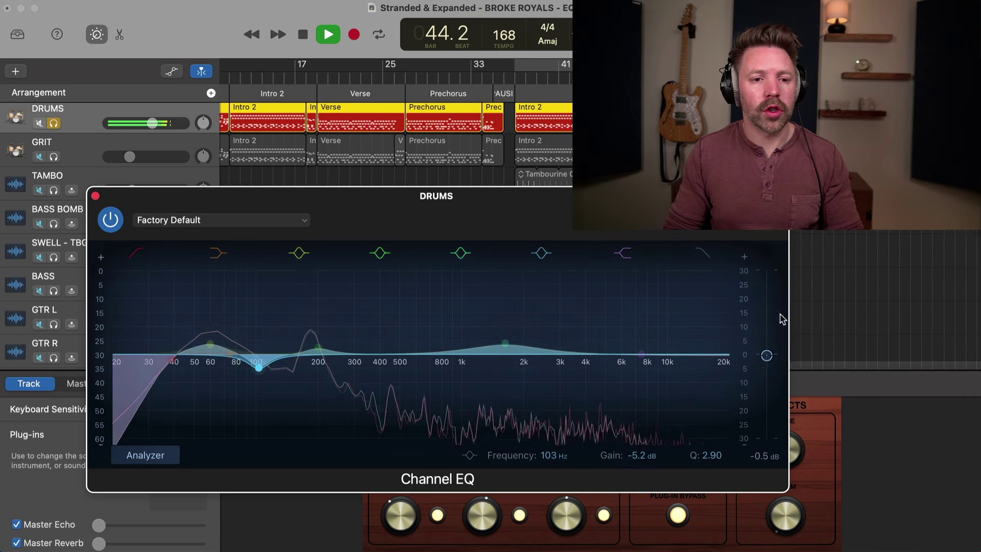
key(space)
drag(413, 212, 409, 216)
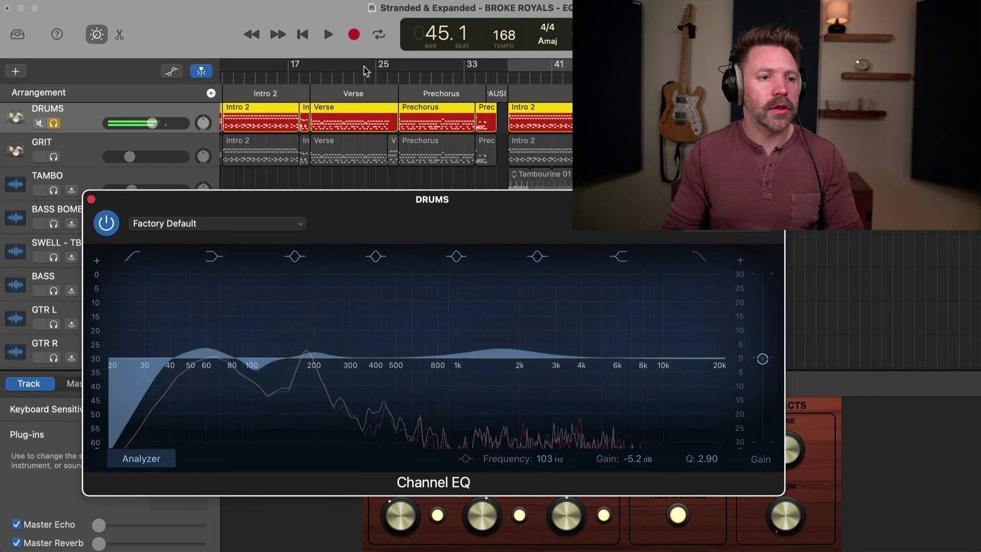
Replay the soloed drums from bar 21 of the verse, toggling the Channel EQ bypass to compare the sound
click(331, 73)
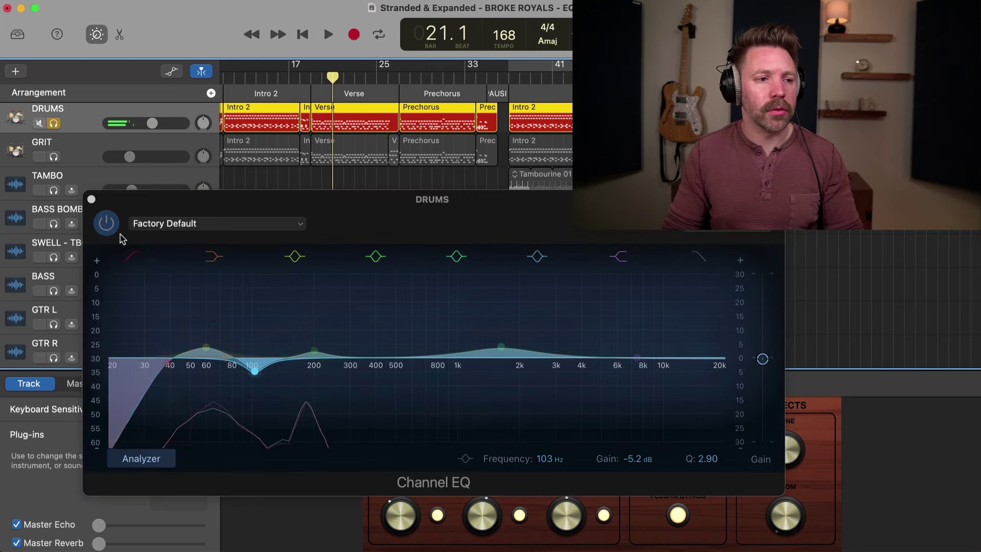
key(space)
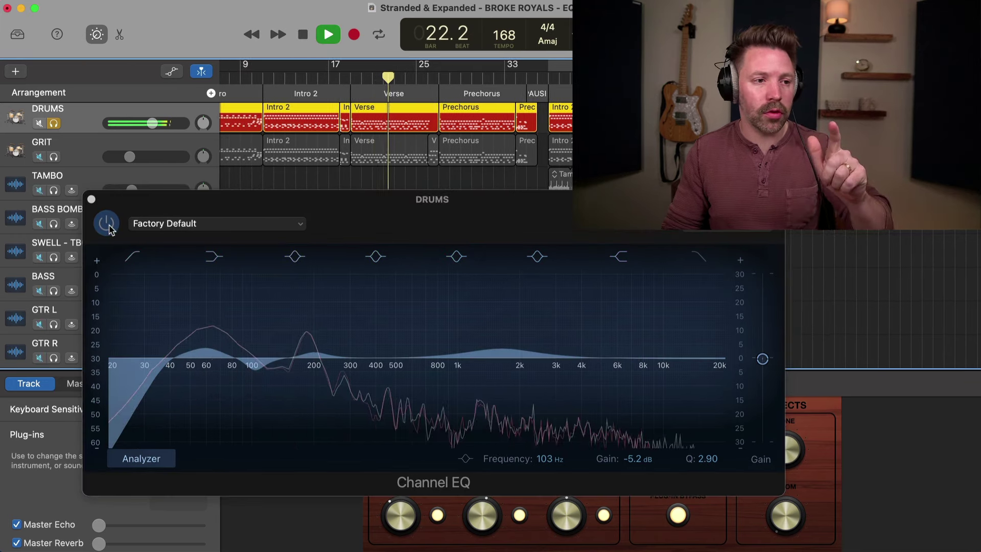
click(108, 229)
click(108, 228)
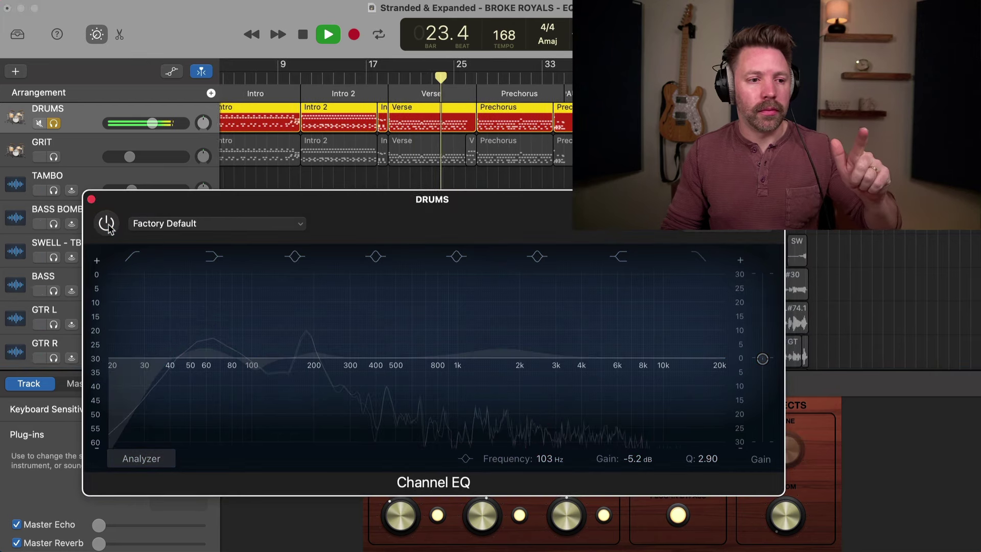
click(108, 225)
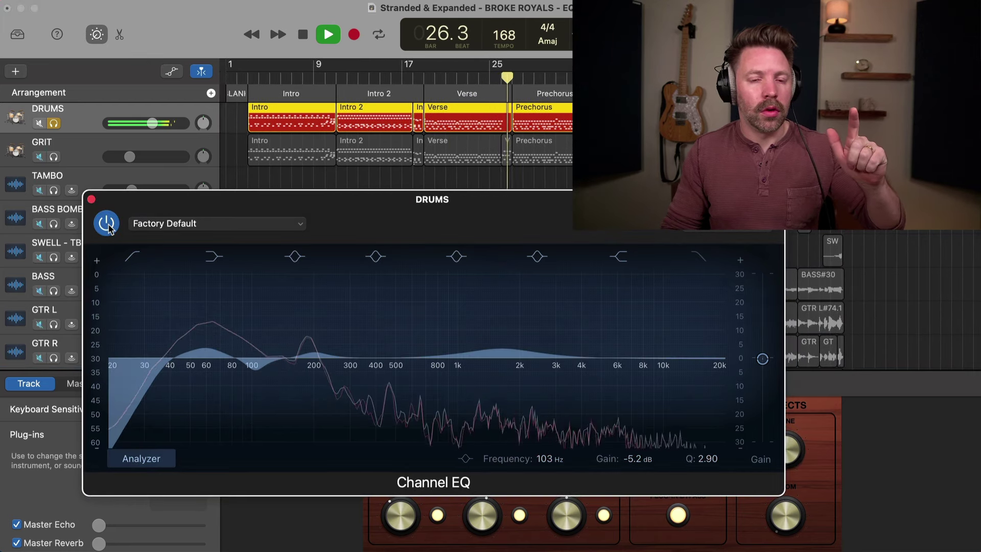
click(108, 225)
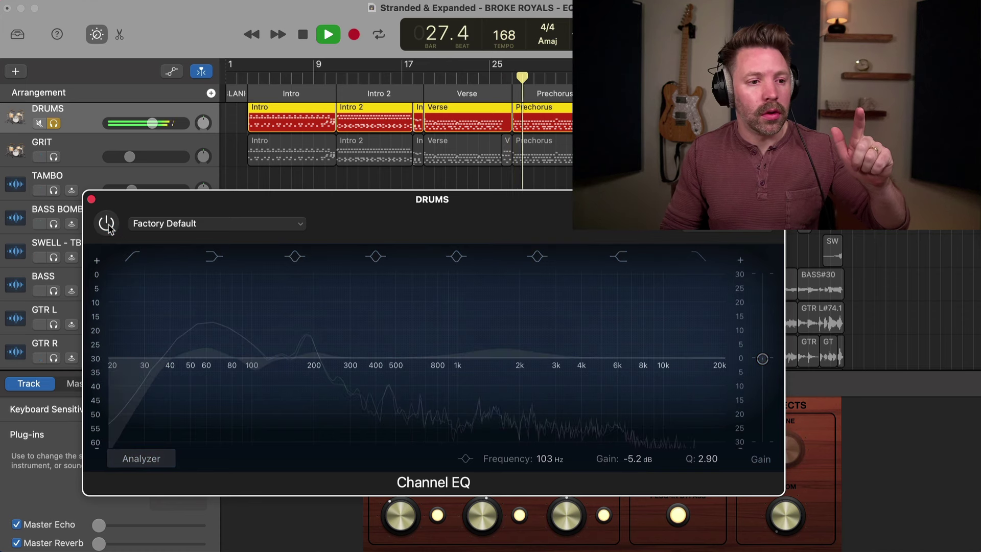
click(107, 225)
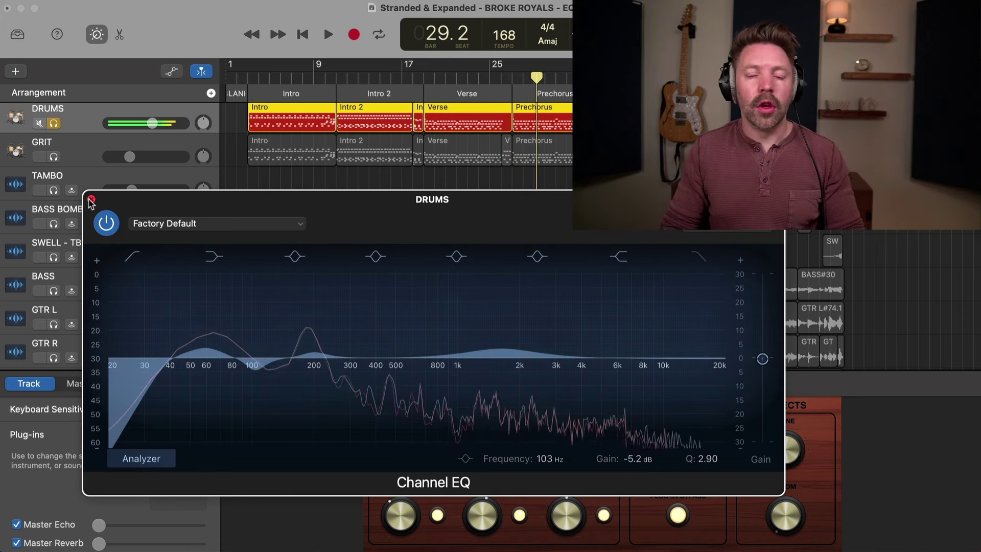
Unsolo the DRUMS track and play from bar 22, comparing the Channel EQ bypassed and enabled in the mix
key(s)
click(456, 77)
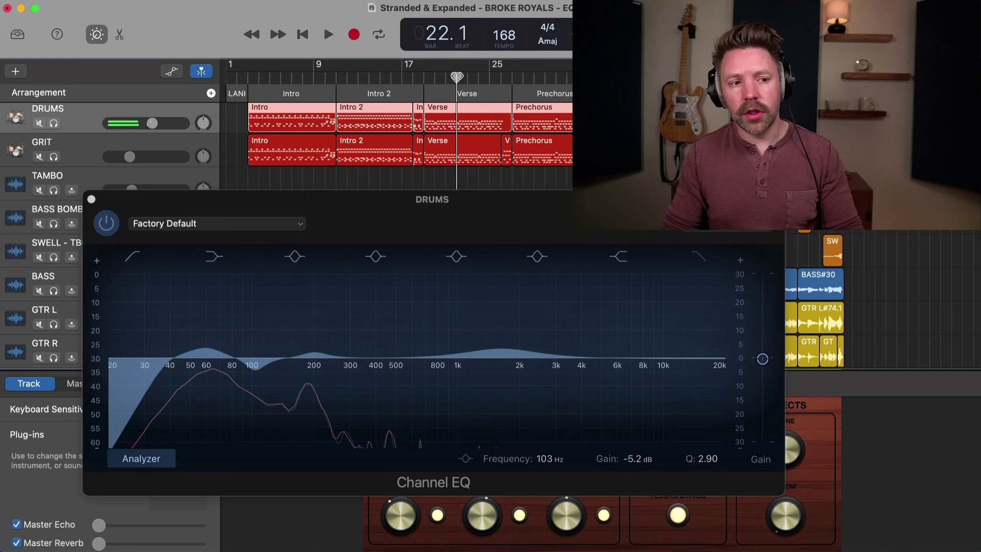
key(space)
click(111, 224)
click(108, 224)
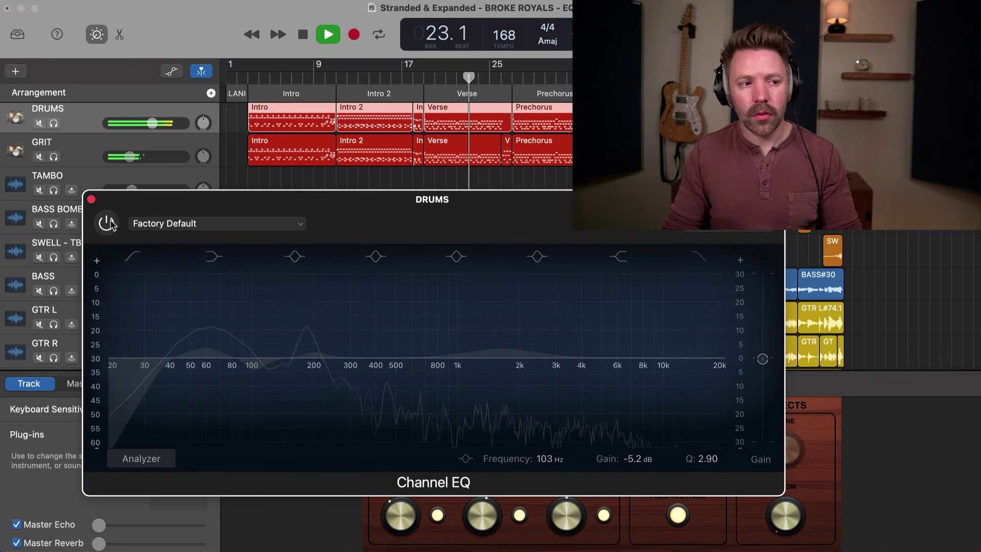
click(108, 224)
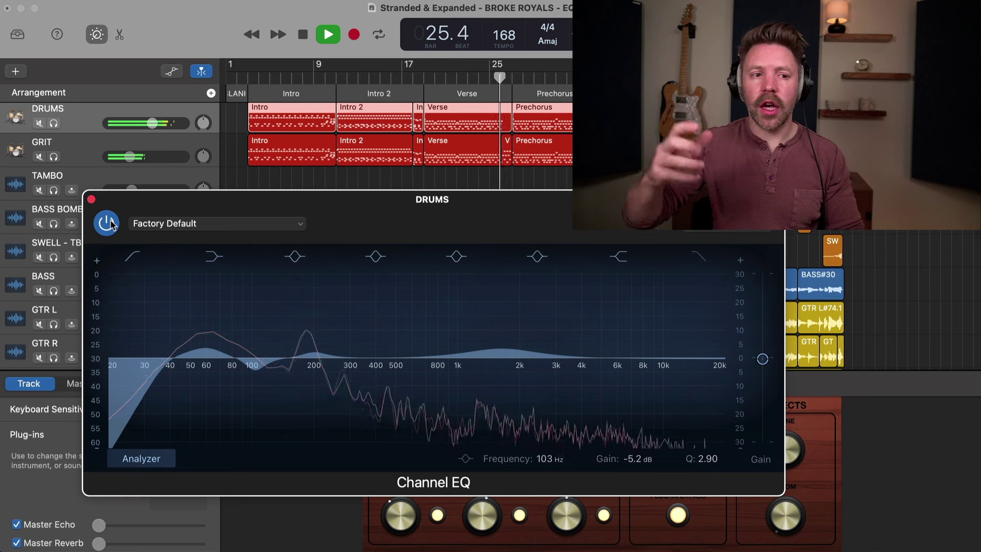
key(space)
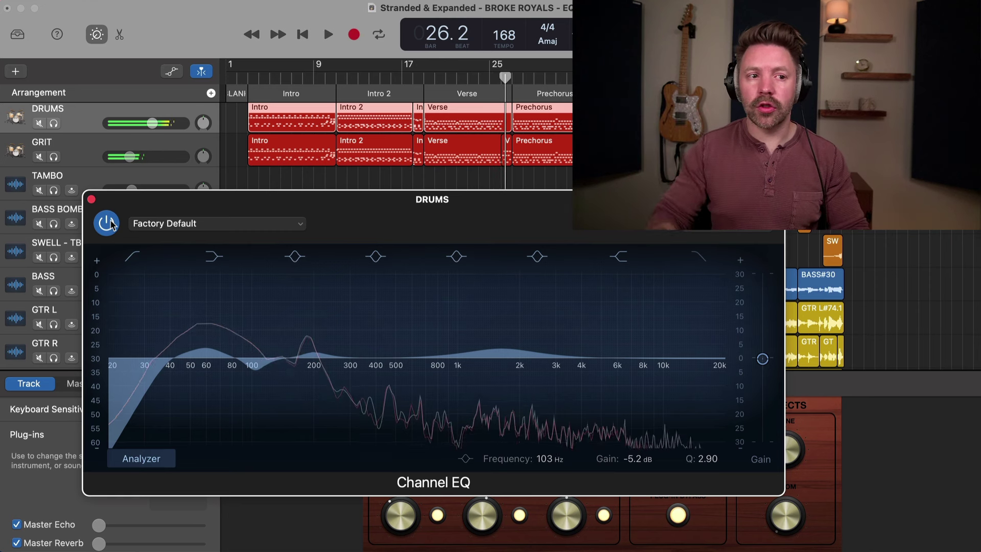
Replay the mix from bar 22 into the prechorus, repeatedly toggling the DRUMS Channel EQ bypass to compare
click(455, 75)
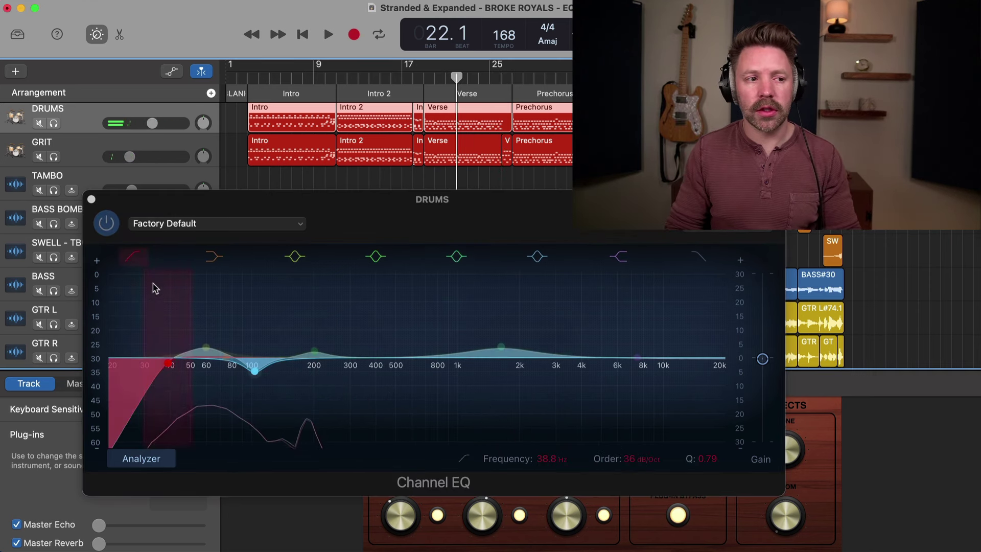
click(111, 225)
click(109, 224)
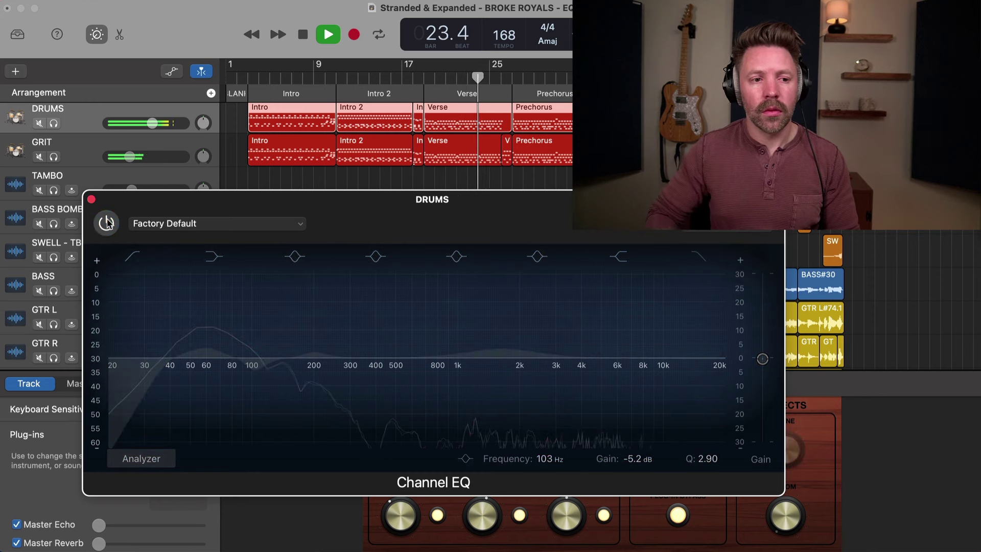
click(108, 223)
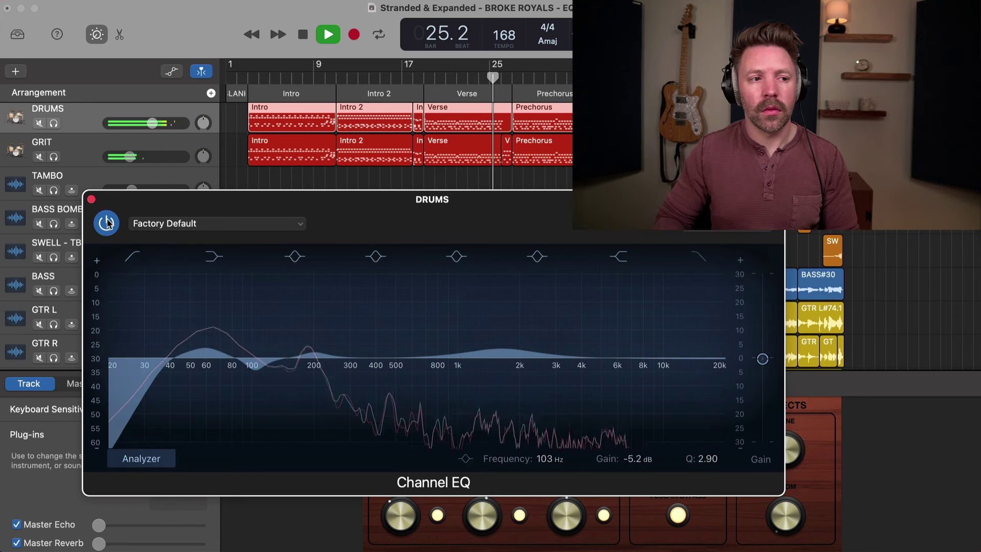
click(109, 222)
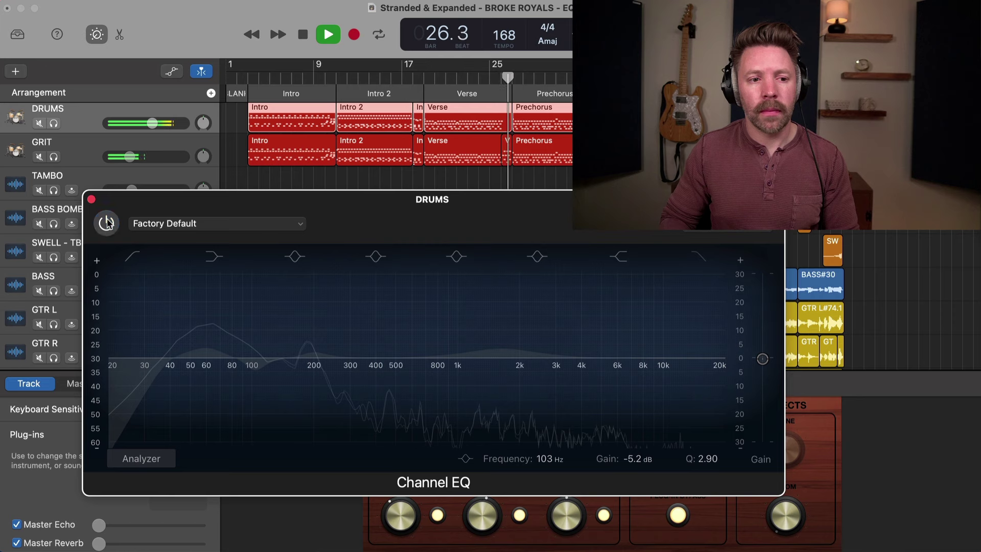
click(109, 223)
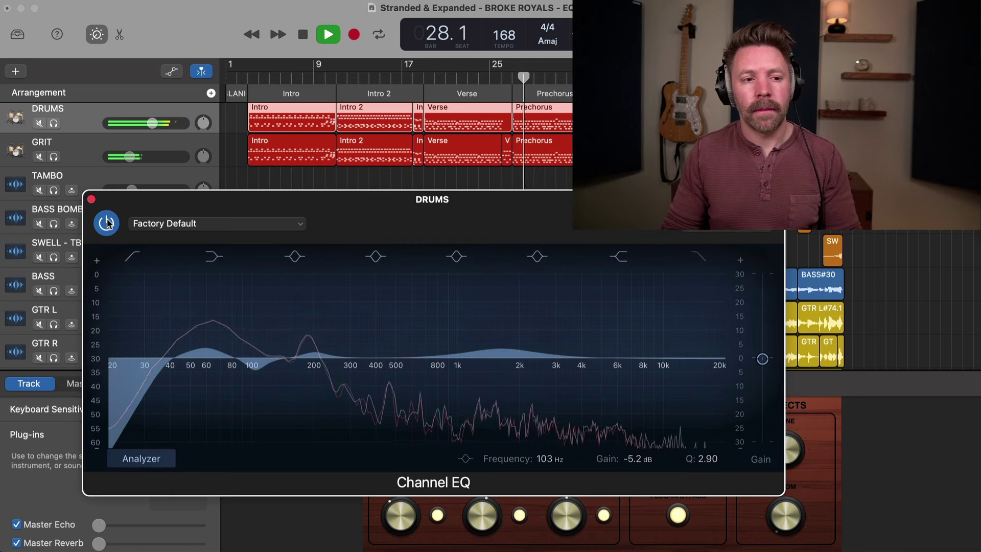
click(109, 223)
click(107, 223)
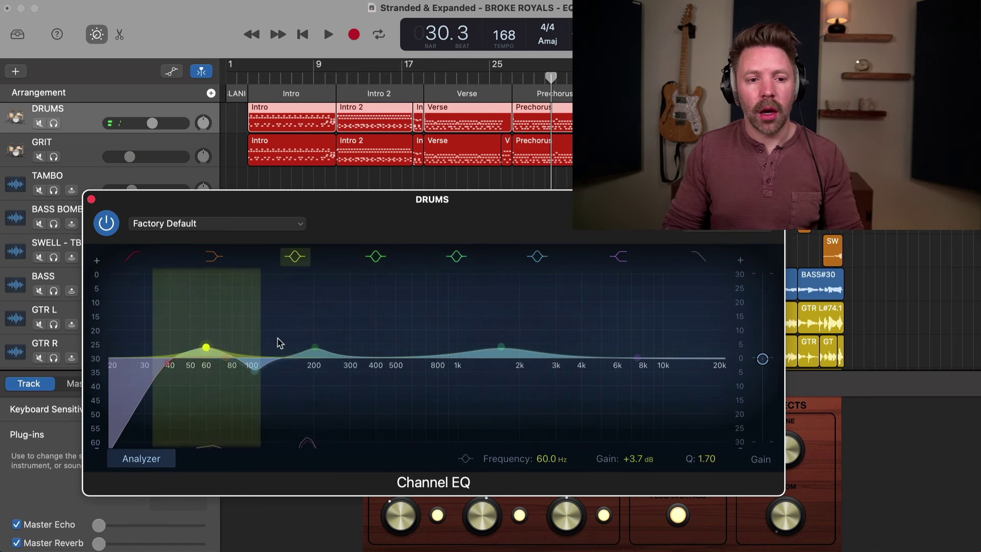
Raise the DRUMS EQ's 200 Hz band to +4.6 dB during verse playback, compare it with the bypass, and close the EQ
click(440, 78)
key(space)
drag(314, 345, 314, 344)
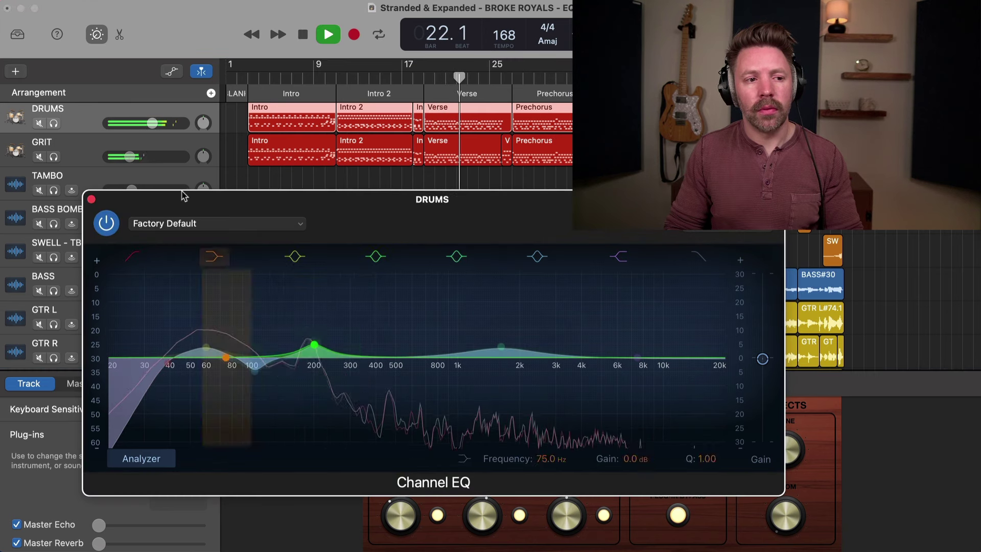
click(109, 225)
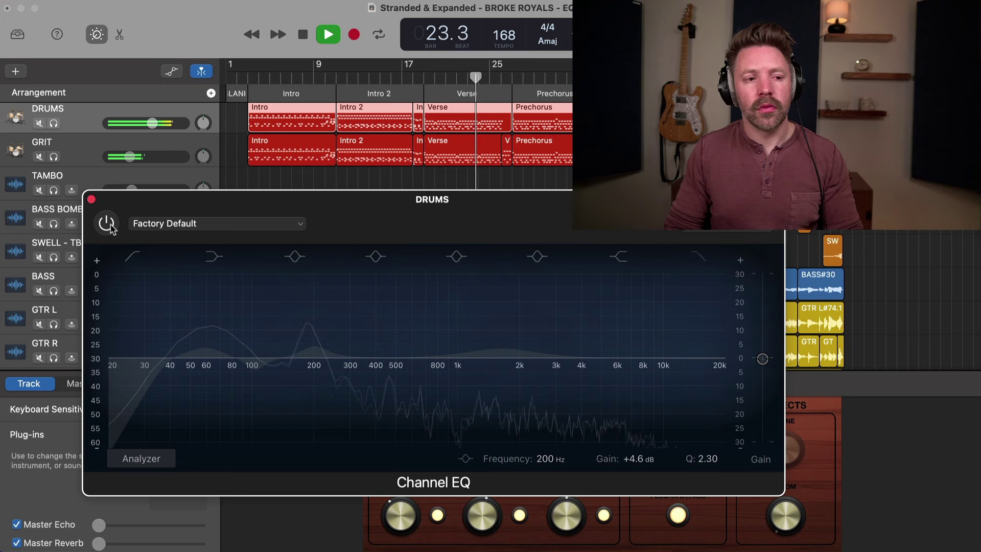
click(107, 223)
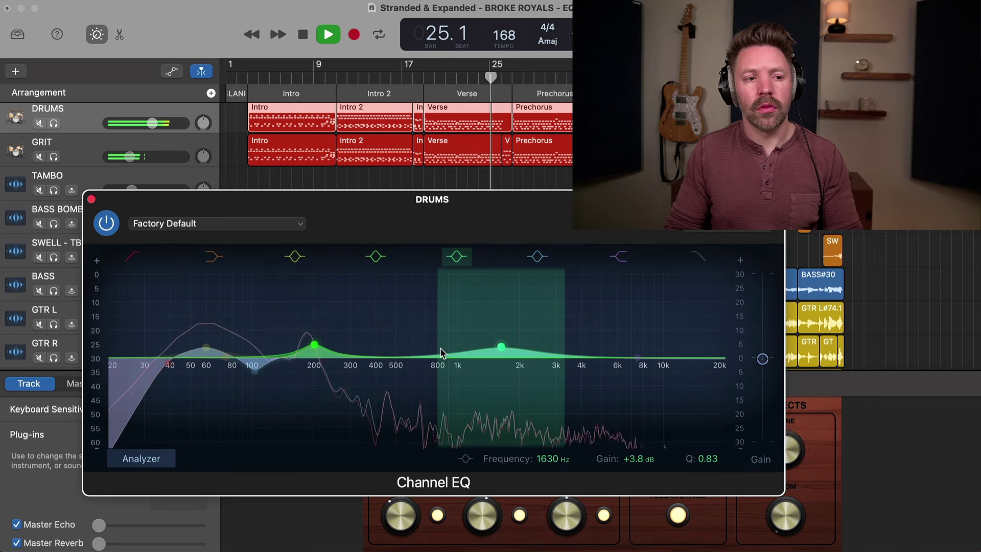
key(space)
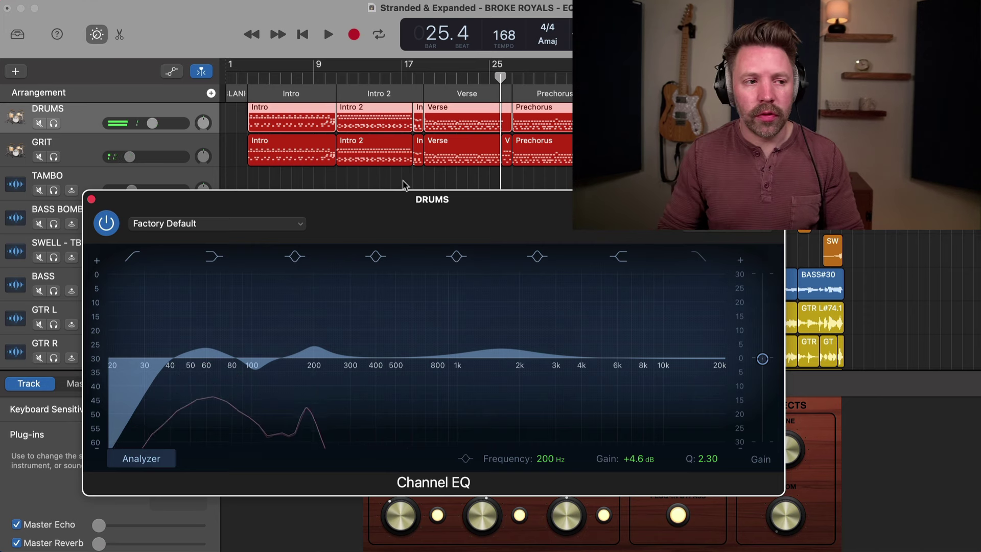
click(92, 200)
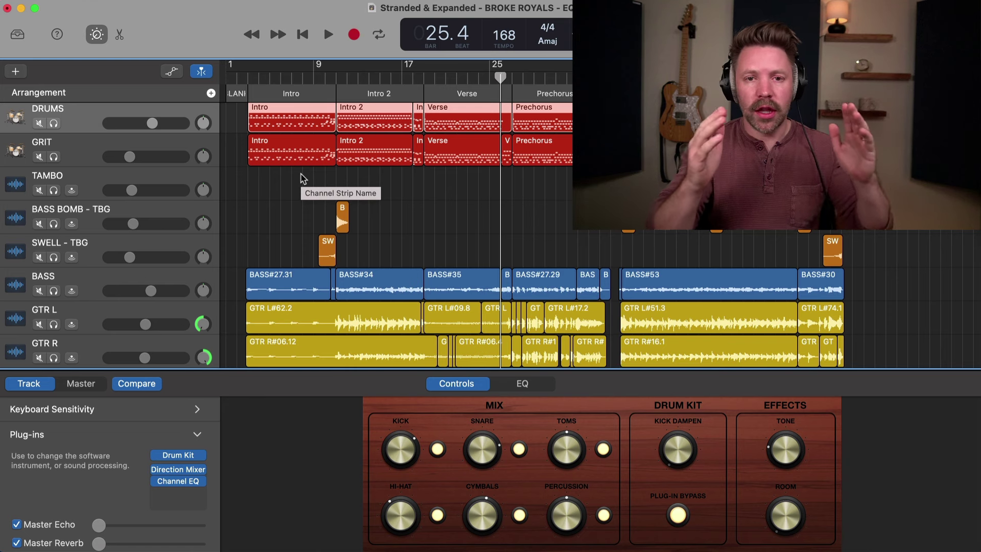
Open the GRIT track's existing Channel EQ and play the soloed track in the verse
click(104, 152)
click(183, 486)
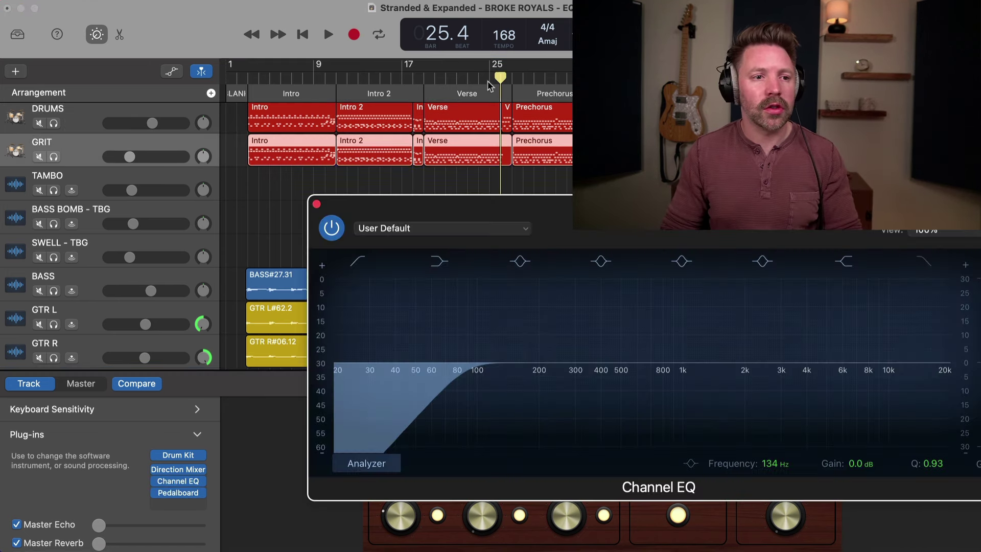
key(s)
key(space)
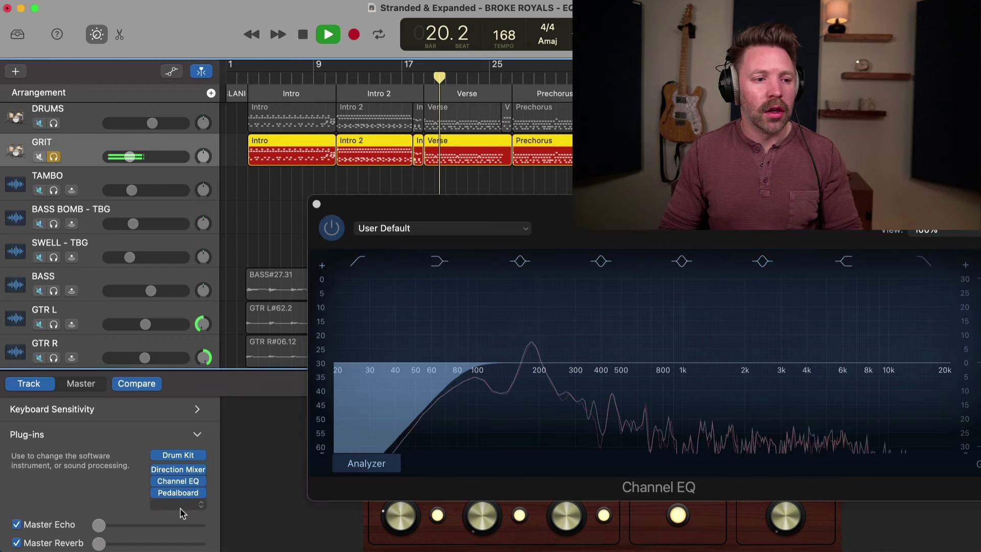
Add a second Channel EQ after the Pedalboard on the GRIT track and reposition its window
click(183, 505)
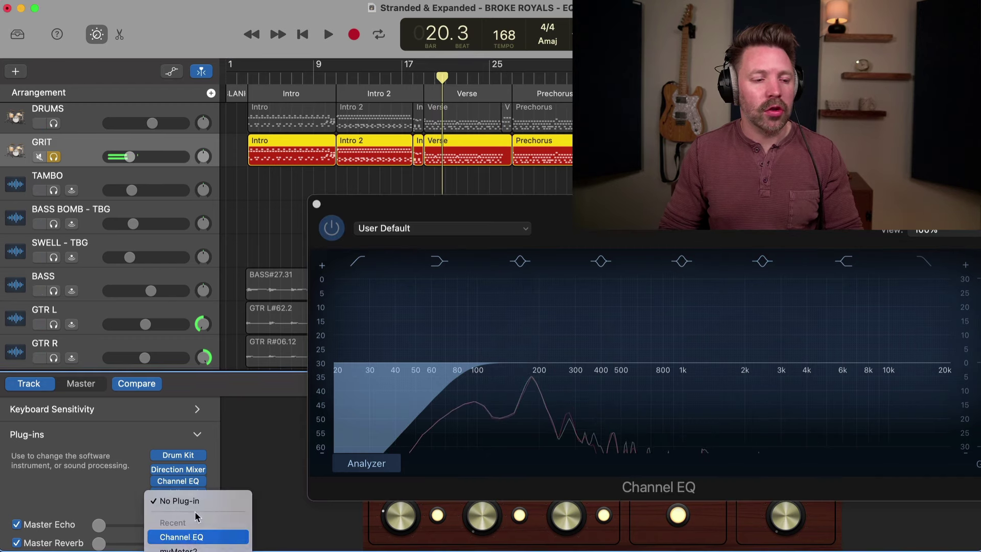
click(181, 537)
drag(478, 225, 304, 238)
drag(468, 251, 409, 251)
Boost the new GRIT EQ's blue band to +5.2 dB at 2100 Hz with Q 0.48, switching between solo and the mix
key(s)
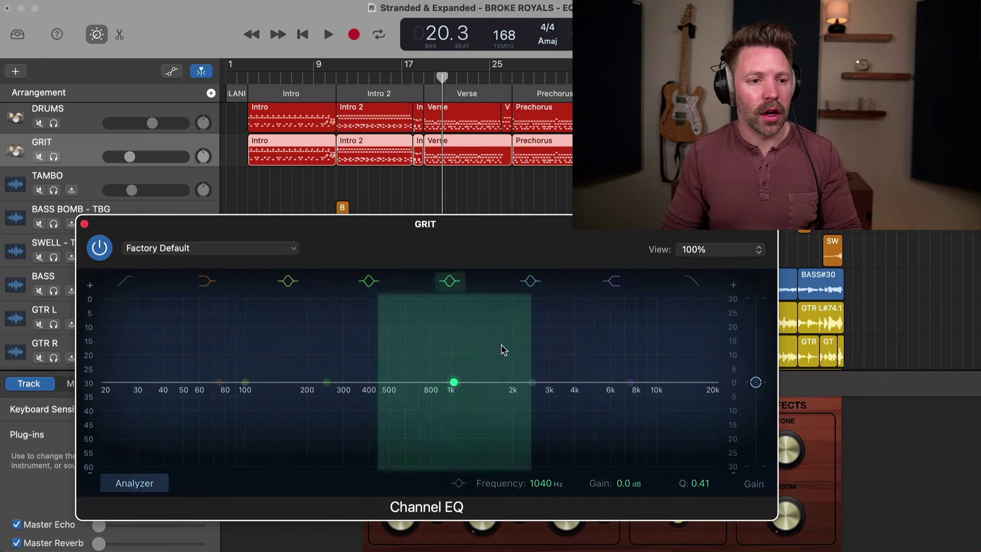
key(space)
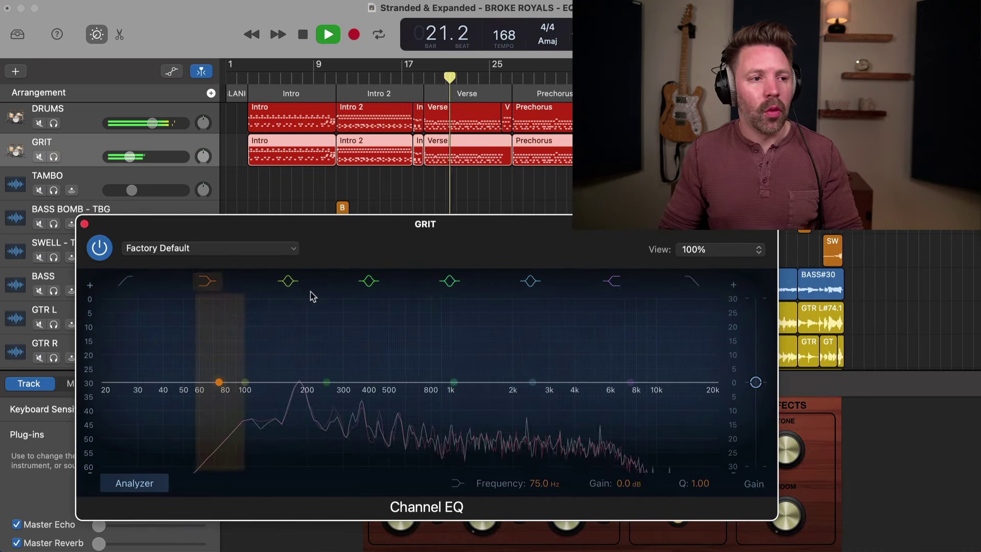
key(s)
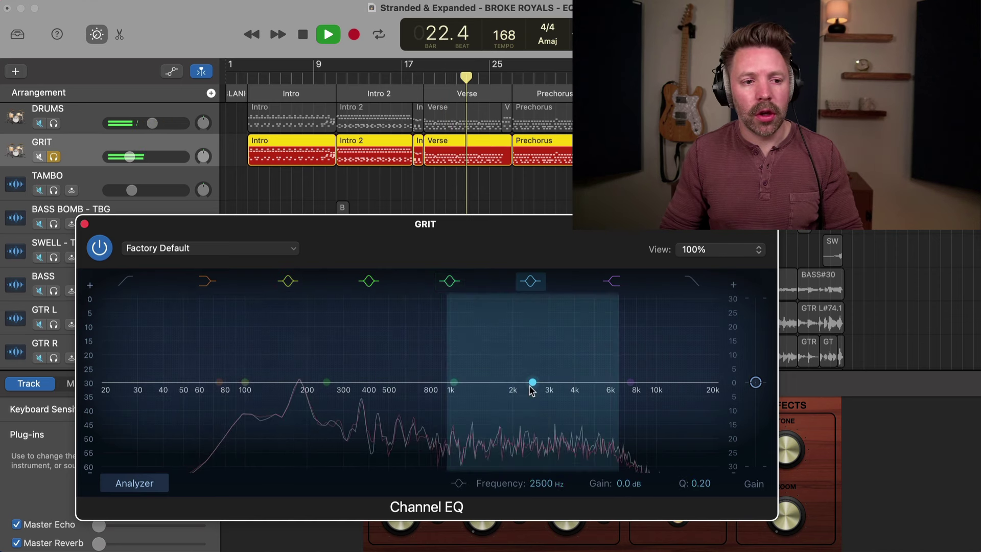
drag(532, 382, 516, 371)
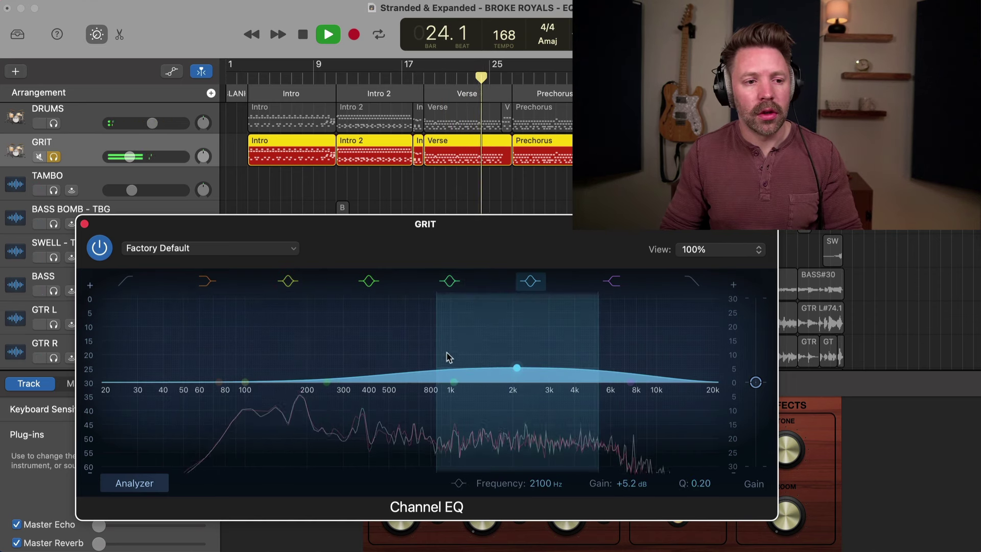
drag(434, 351, 452, 351)
key(s)
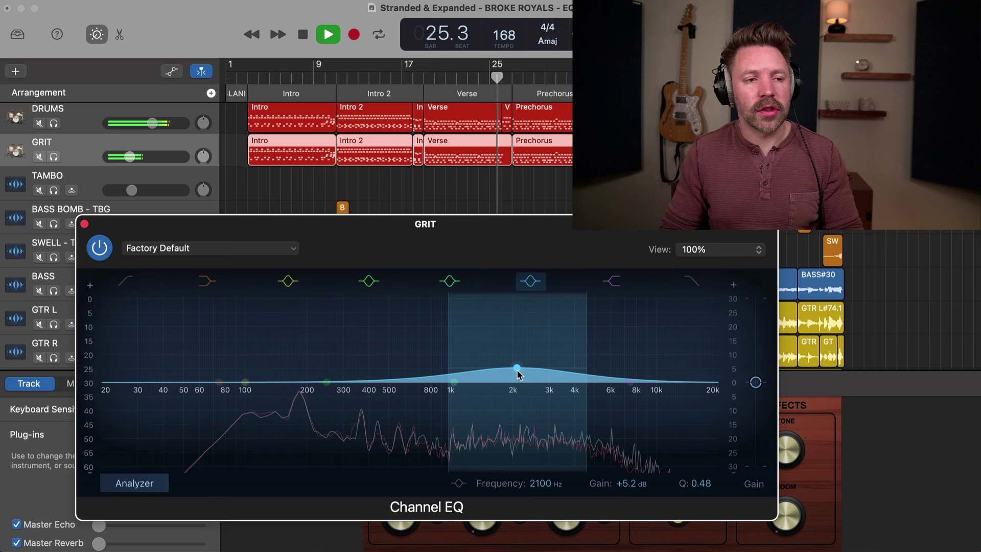
Replay the verse in the mix and reduce the GRIT EQ boost to +2.8 dB at 1990 Hz with Q 0.60
click(482, 185)
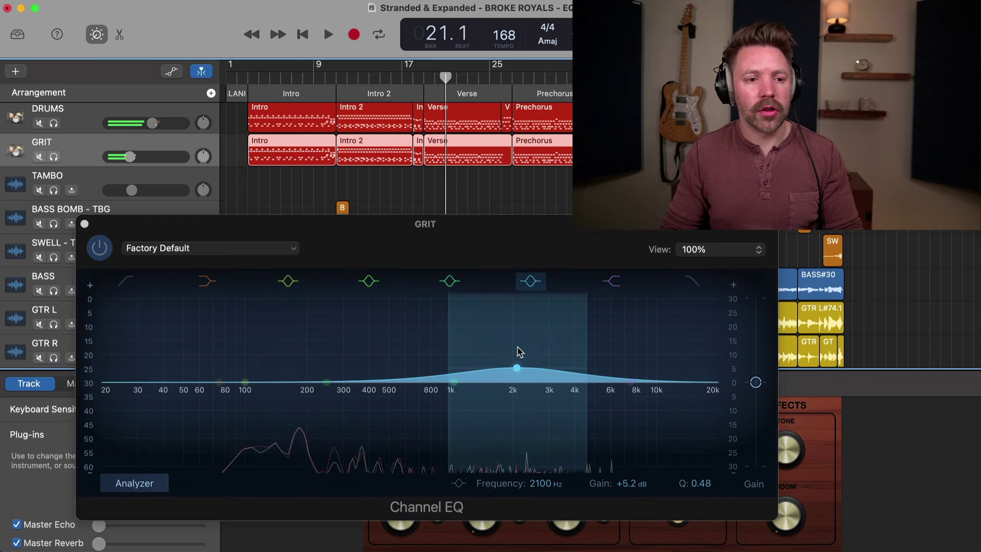
mouse_move(516, 367)
mouse_down()
mouse_move(473, 323)
mouse_move(509, 328)
mouse_move(481, 340)
mouse_move(502, 347)
mouse_move(510, 375)
mouse_up()
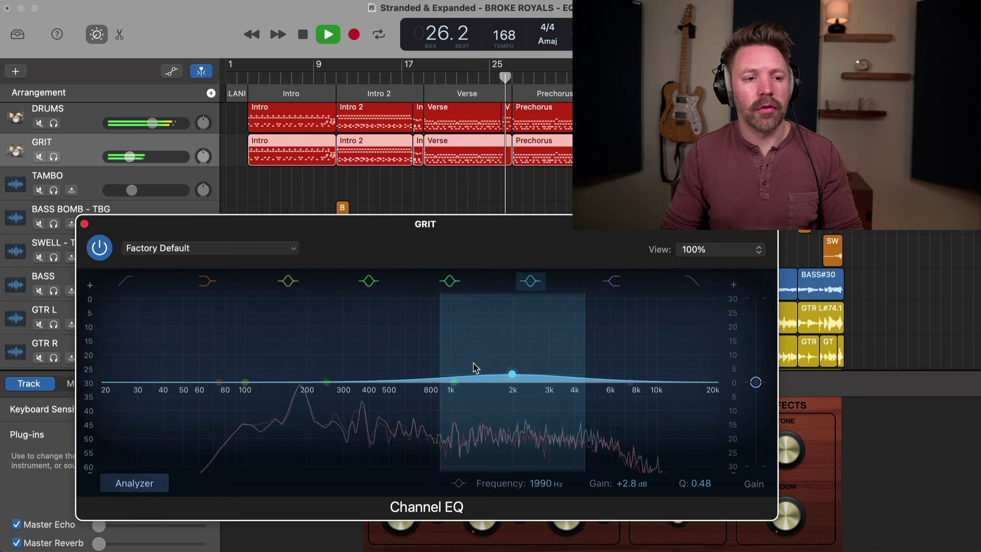
drag(440, 358, 444, 355)
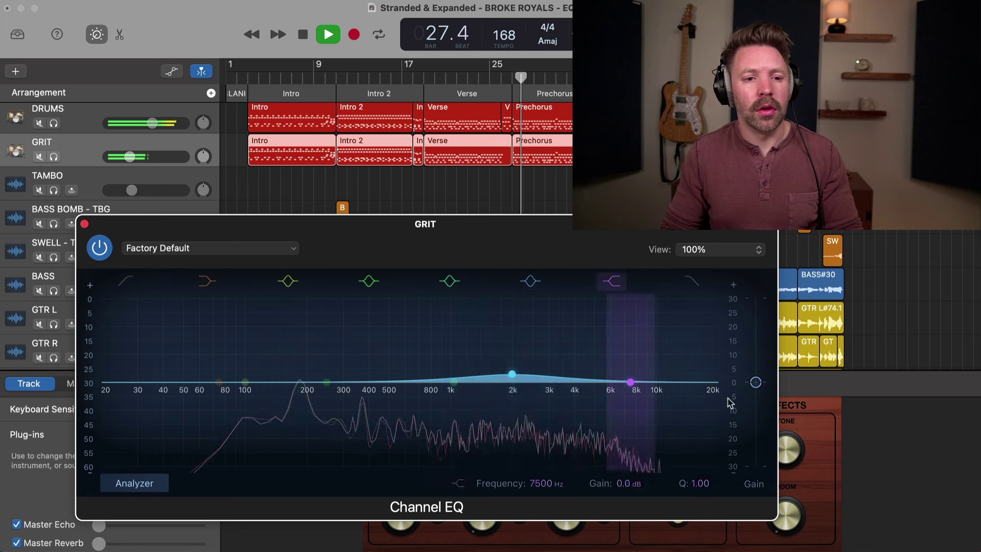
Compare the GRIT EQ bypassed and enabled in solo, return to the full mix, and close the EQ window
key(s)
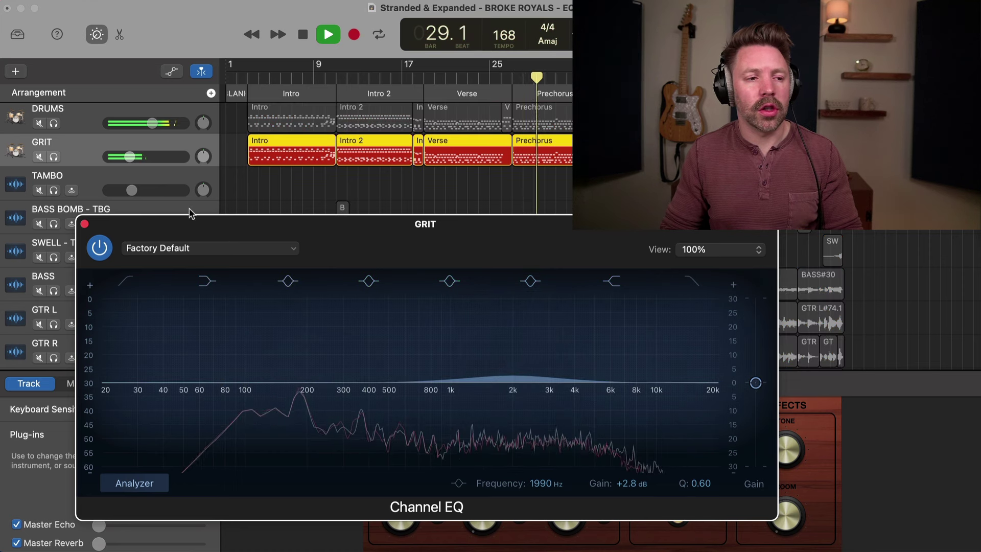
click(101, 246)
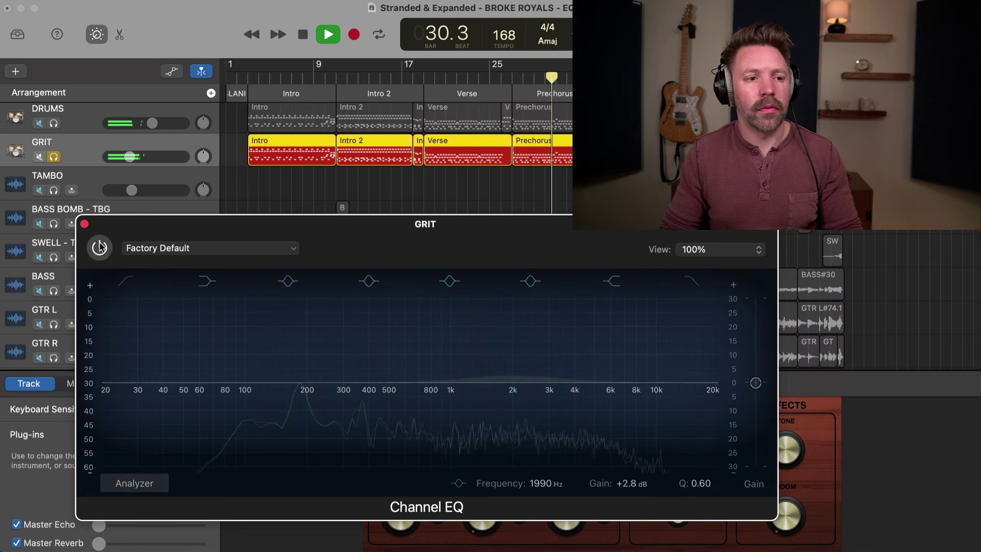
click(100, 247)
key(s)
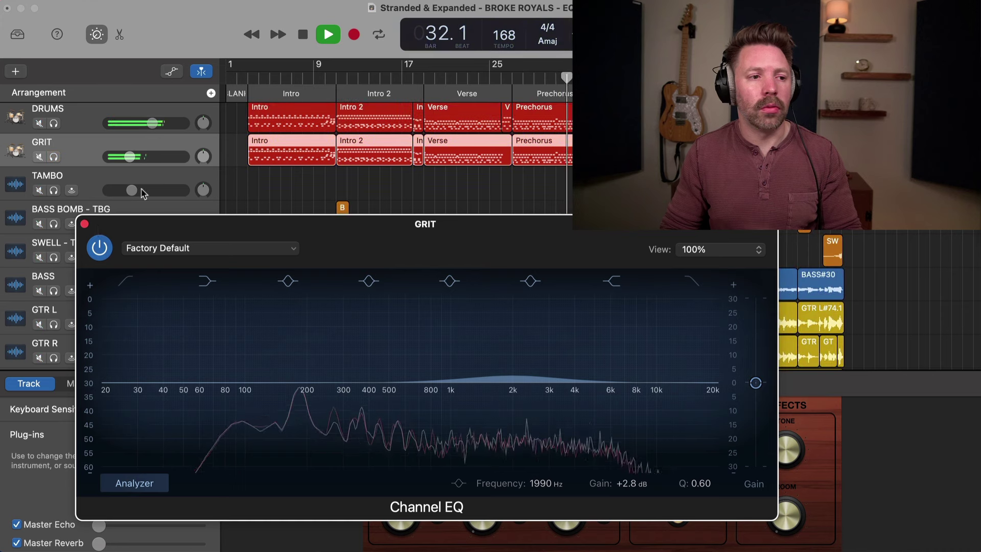
scroll(224, 174, down, 1)
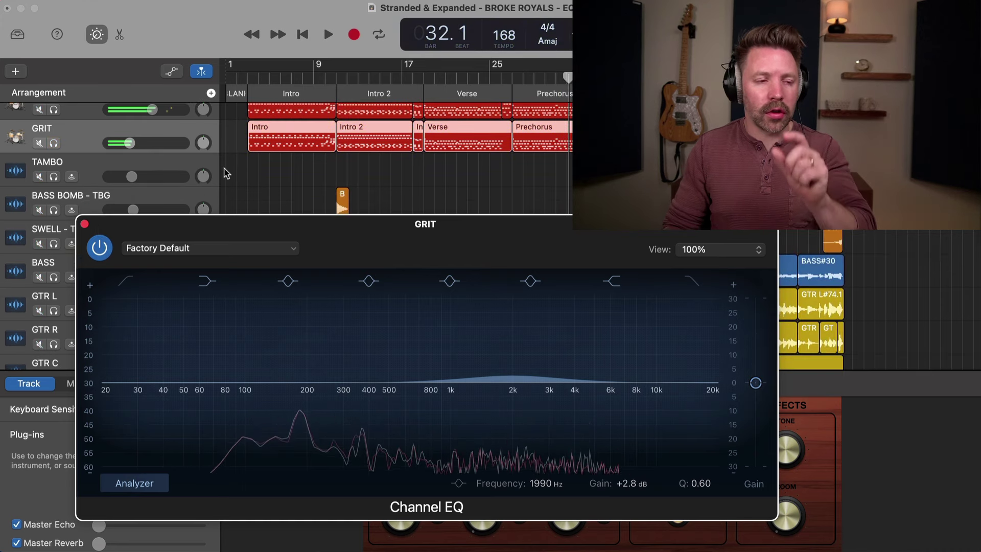
click(84, 224)
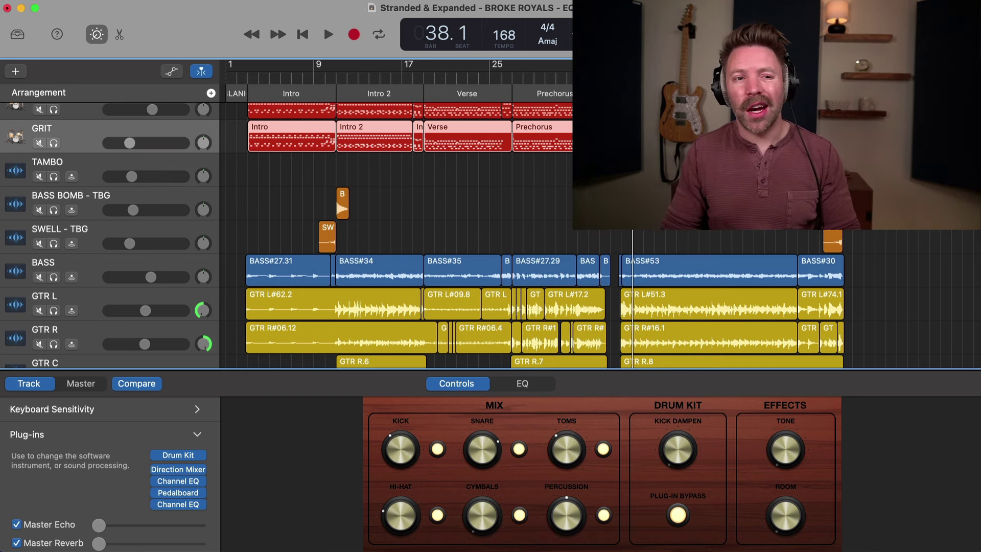
Play the mix from bar 38 and step through the TAMBO, BASS BOMB - TBG and SWELL - TBG tracks to the BASS track
key(space)
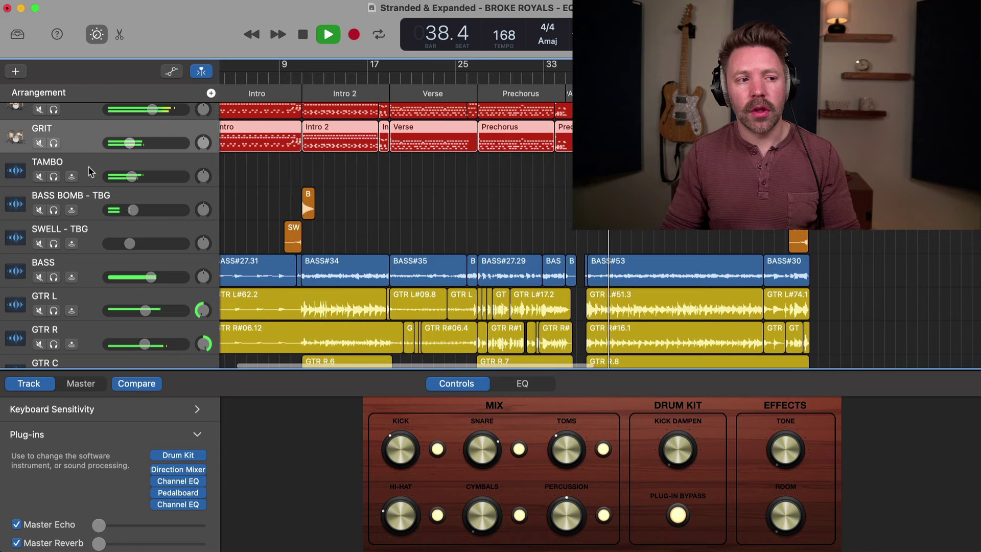
click(90, 171)
key(space)
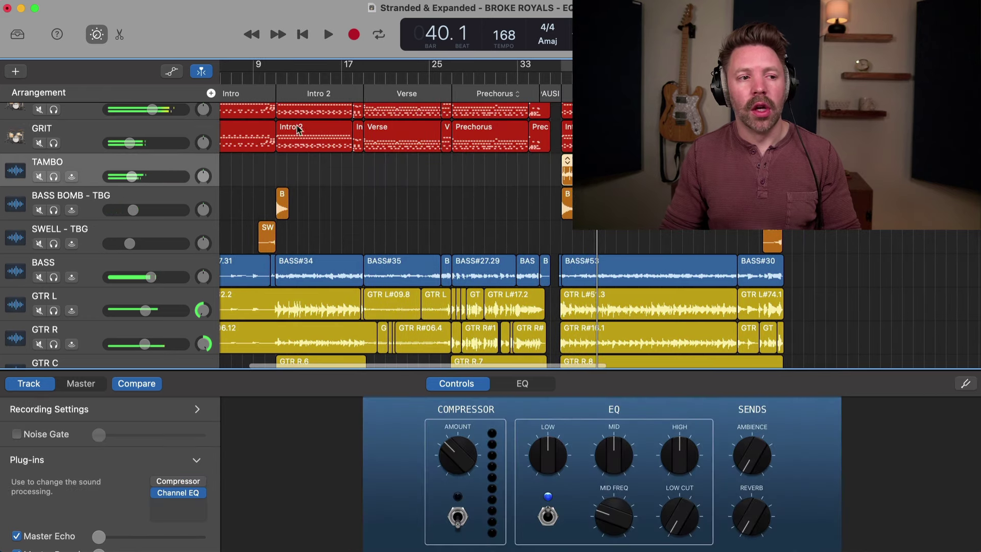
click(98, 202)
click(98, 240)
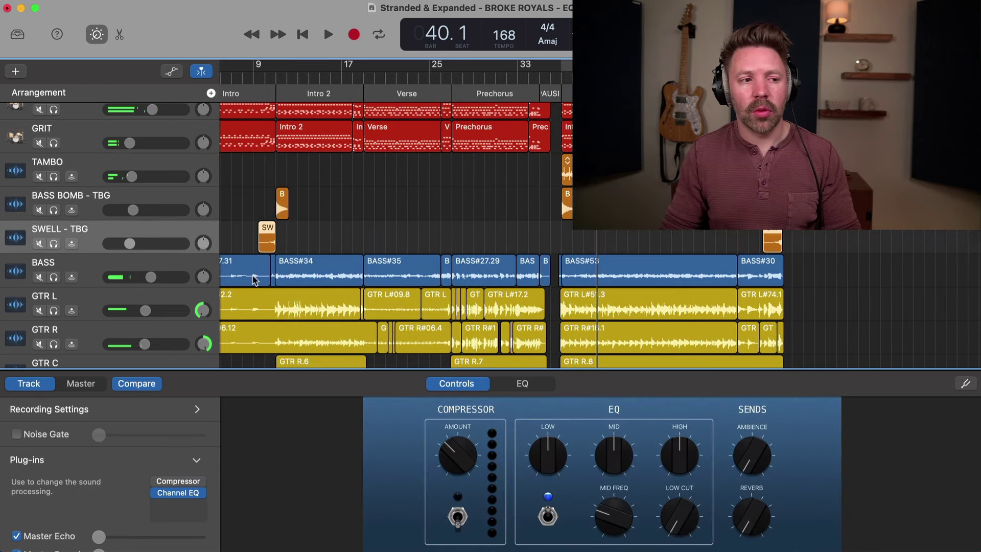
click(89, 271)
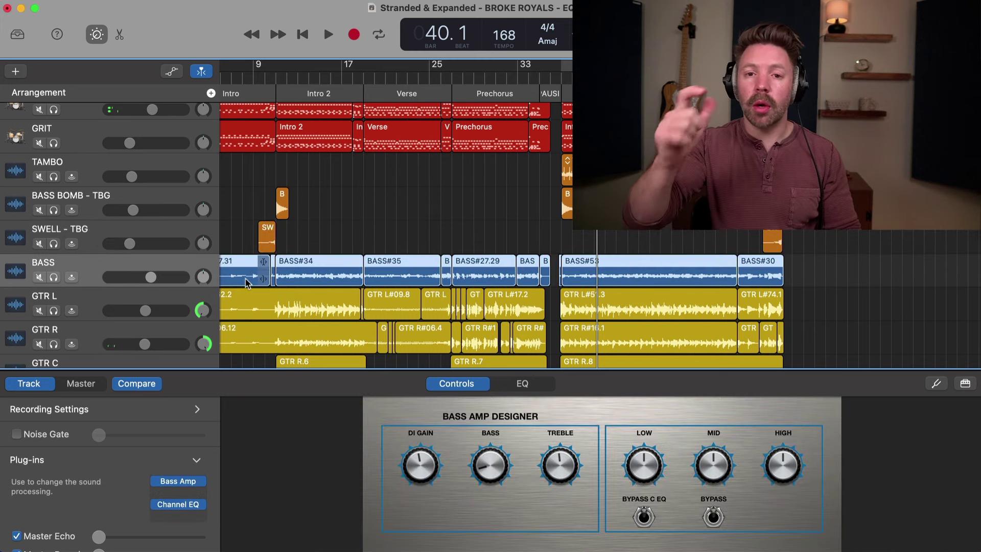
Open the BASS track's Channel EQ and play the chorus from bar 37 in the mix to examine the bass spectrum
click(179, 505)
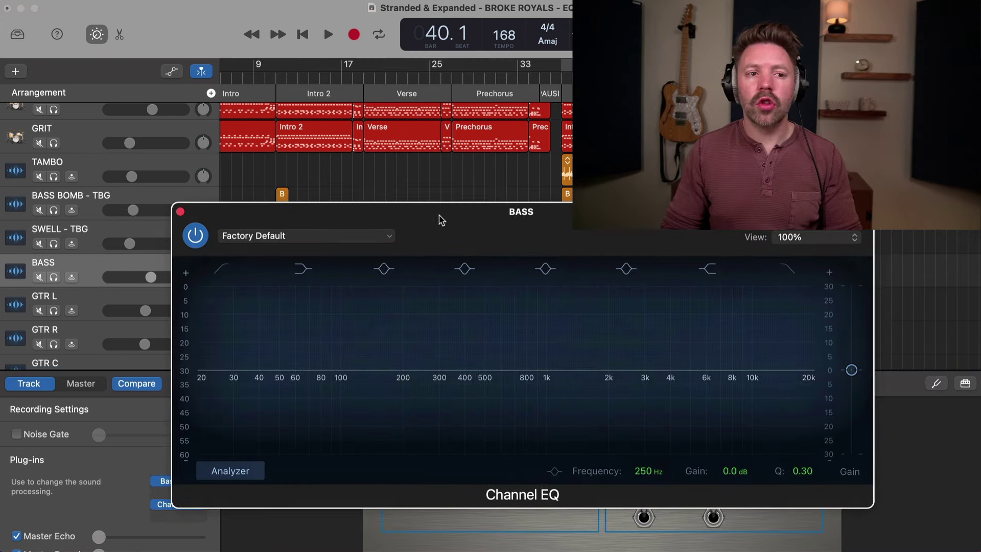
drag(441, 220, 364, 241)
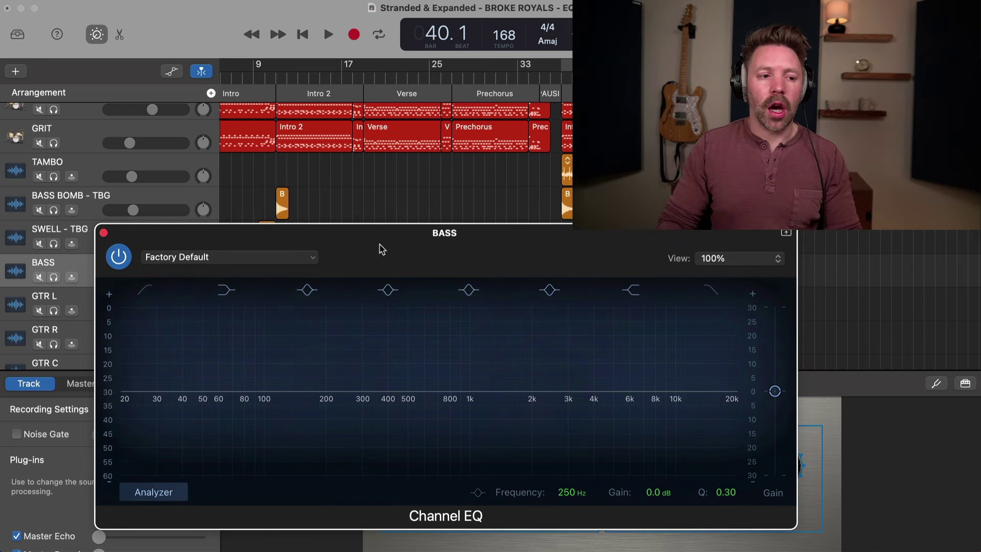
key(space)
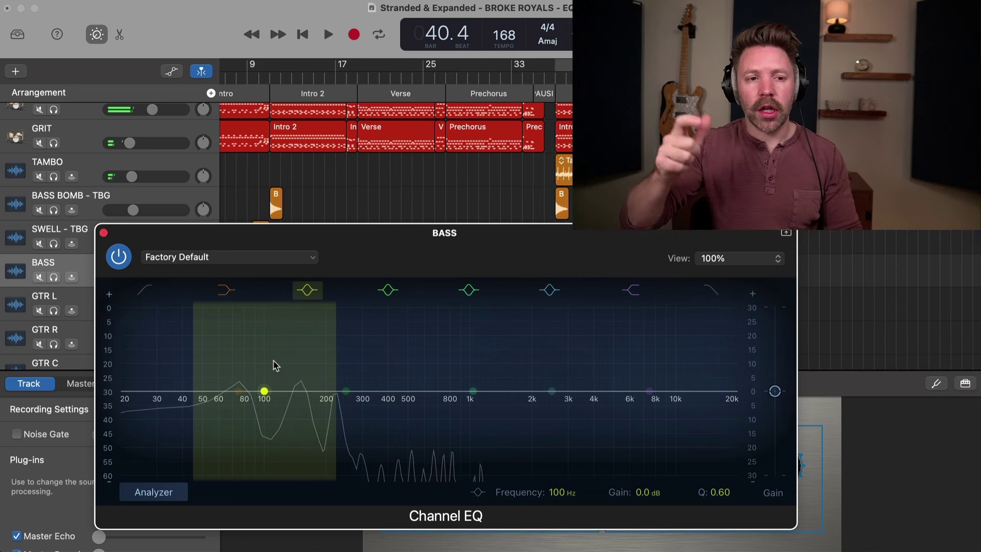
click(555, 79)
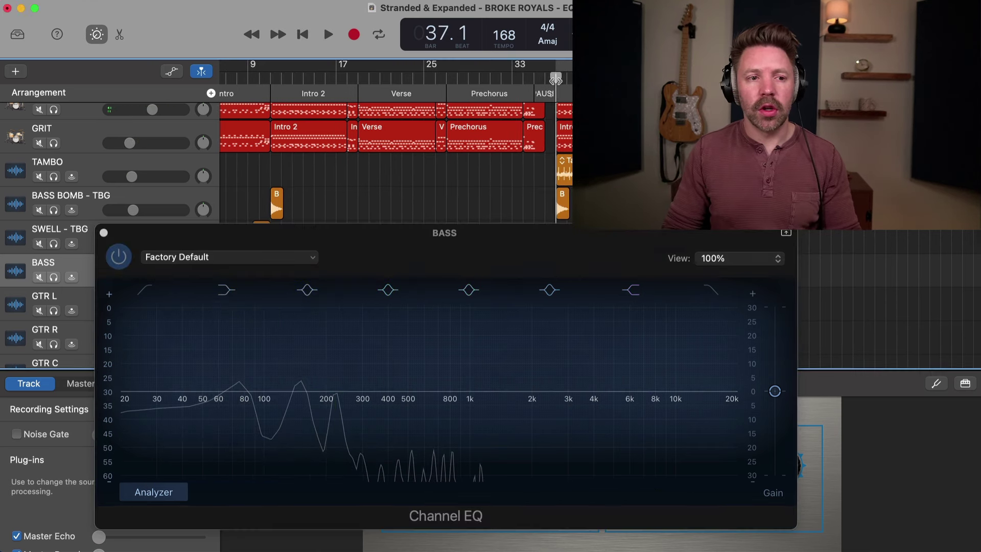
key(space)
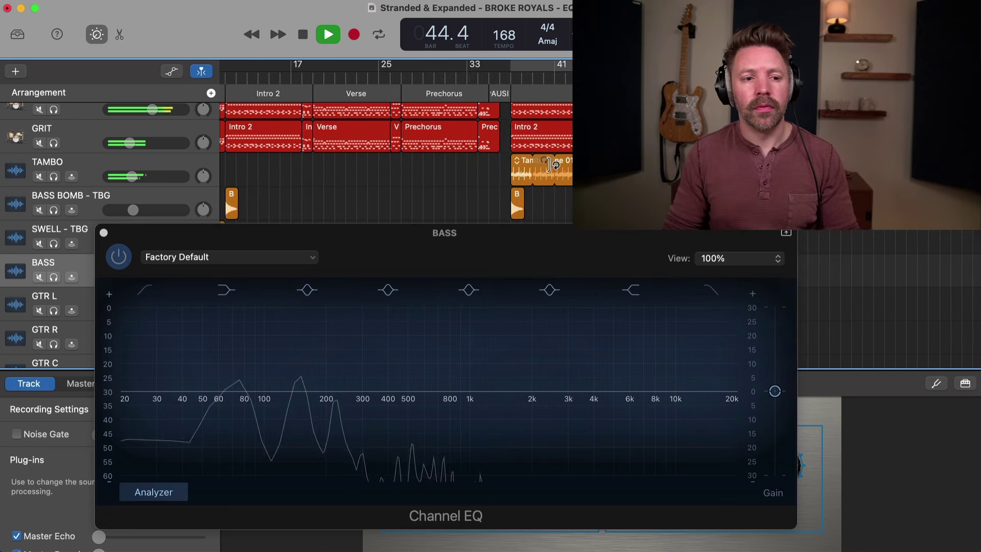
key(space)
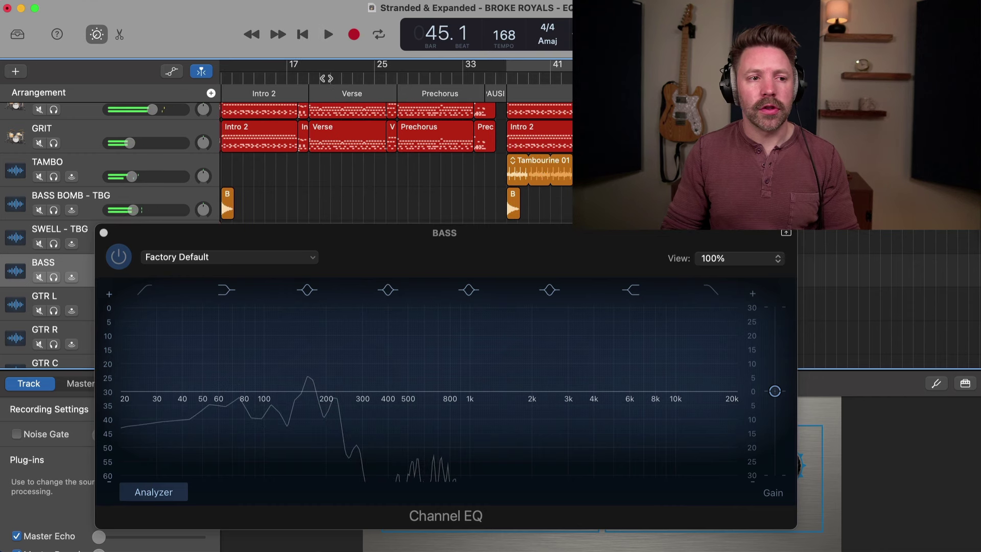
key(space)
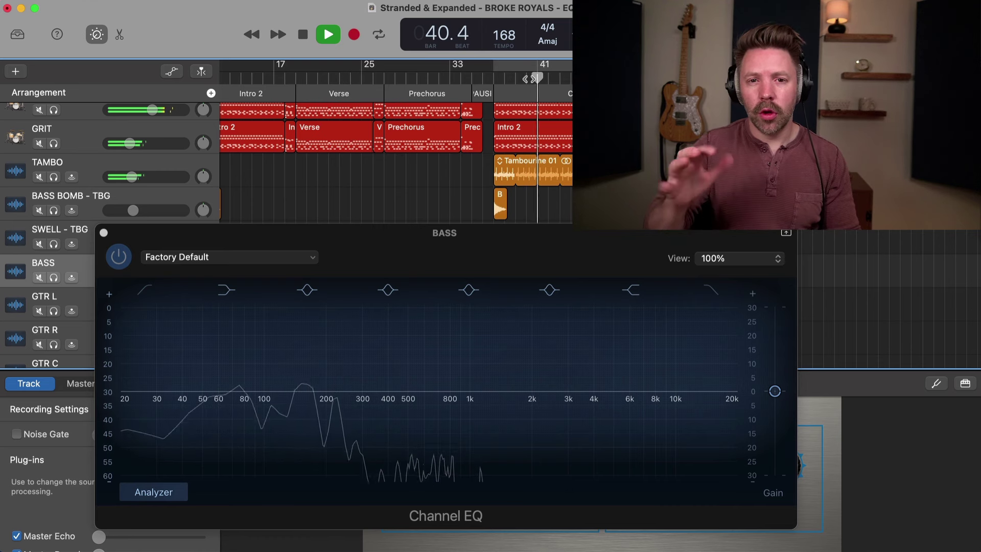
key(space)
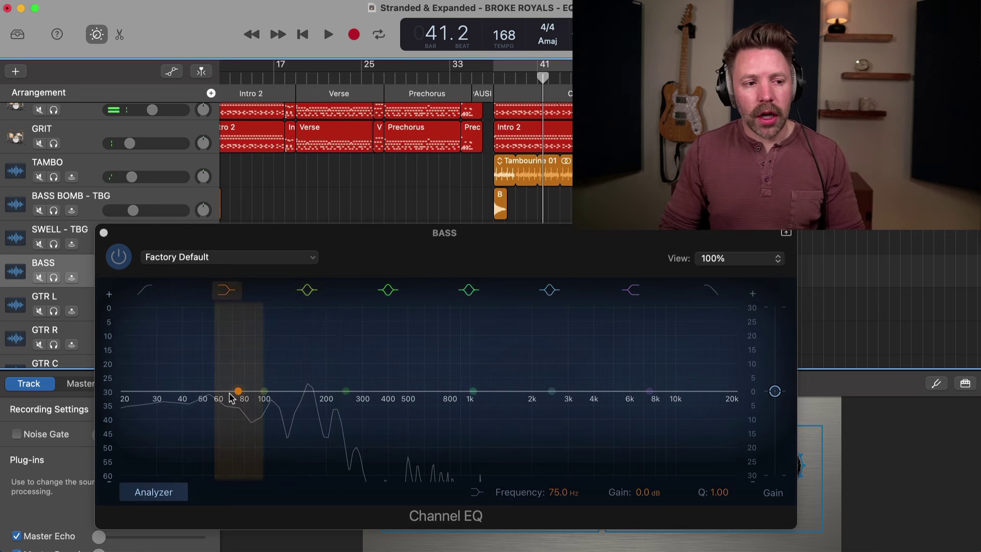
Solo the bass and boost the EQ's low shelf to +6.5 dB at 104 Hz during playback
drag(236, 392, 259, 391)
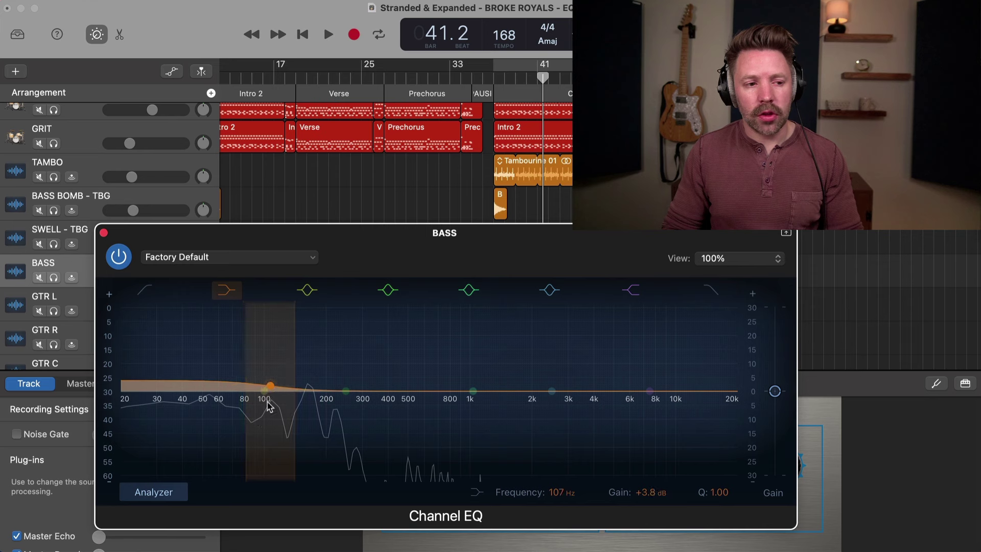
drag(269, 387, 251, 381)
key(s)
key(space)
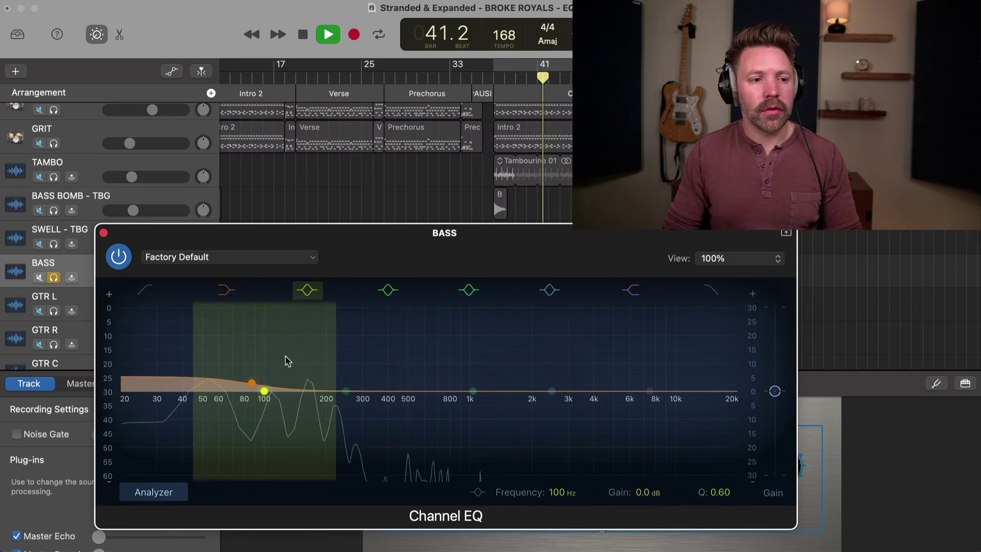
drag(256, 361, 270, 339)
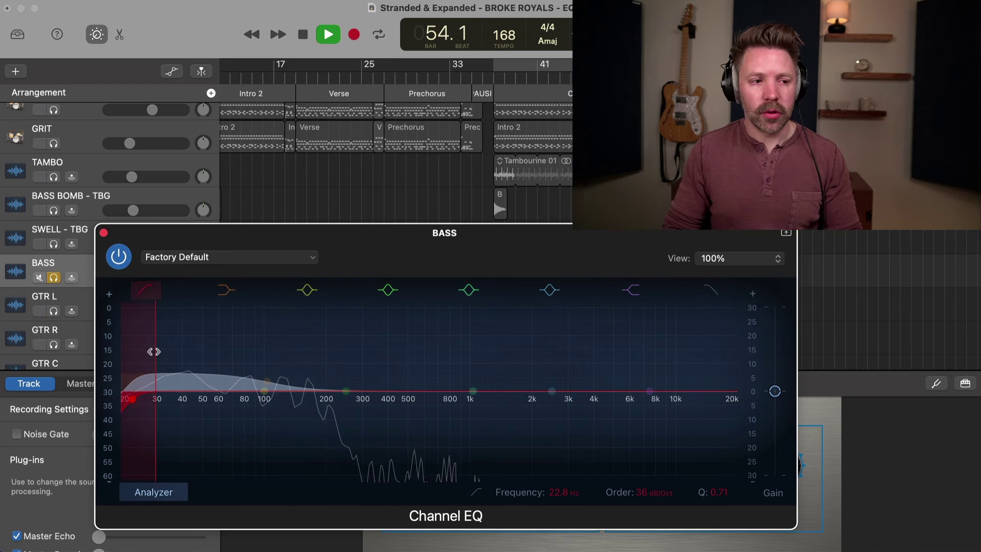
Set a 36 dB/Oct low cut at 25.2 Hz and compare the bass EQ bypassed and enabled in solo and in the mix
drag(134, 401, 140, 402)
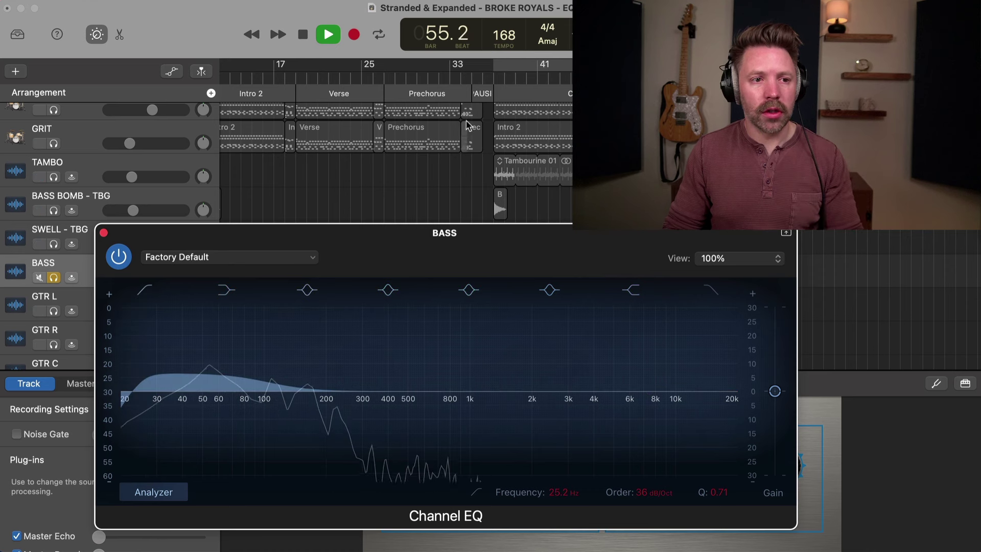
click(90, 261)
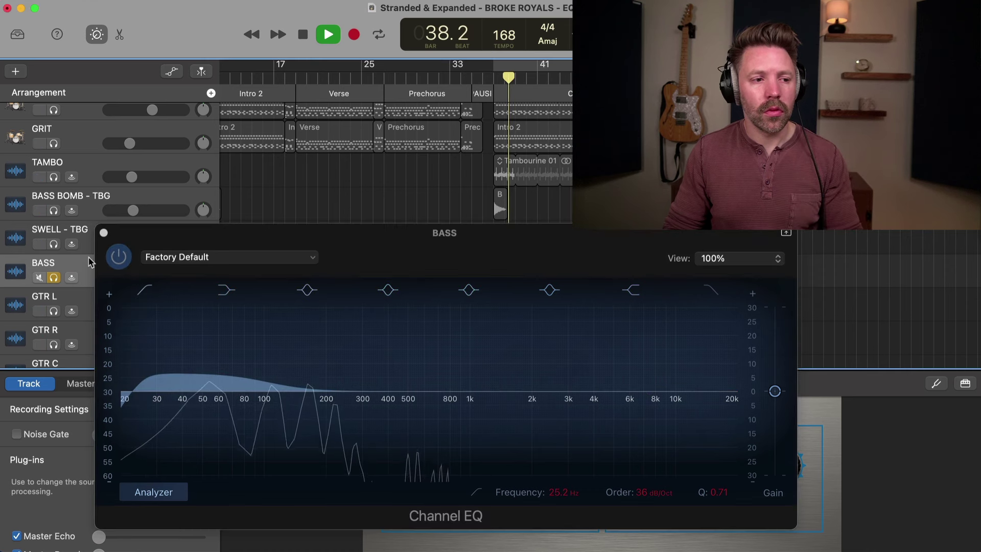
click(120, 257)
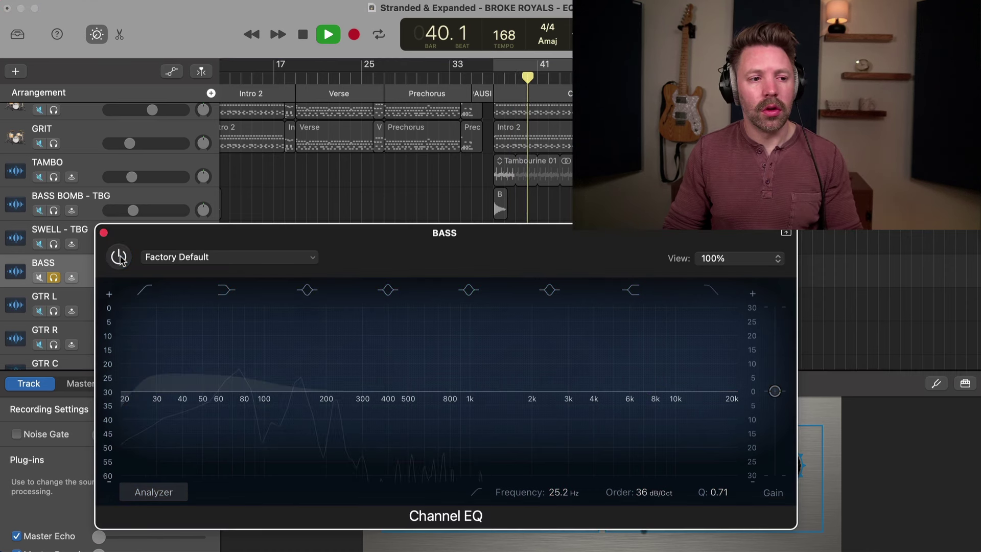
click(119, 258)
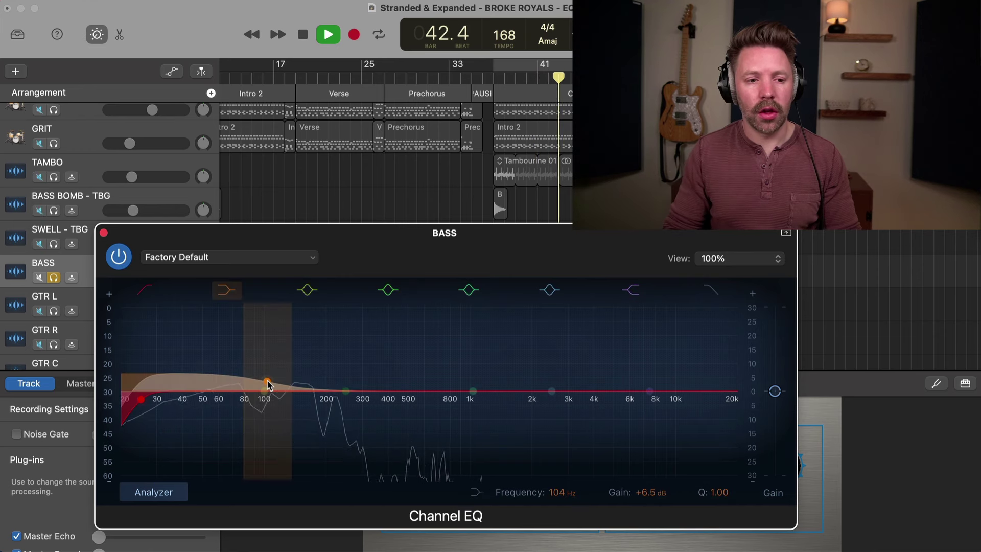
key(s)
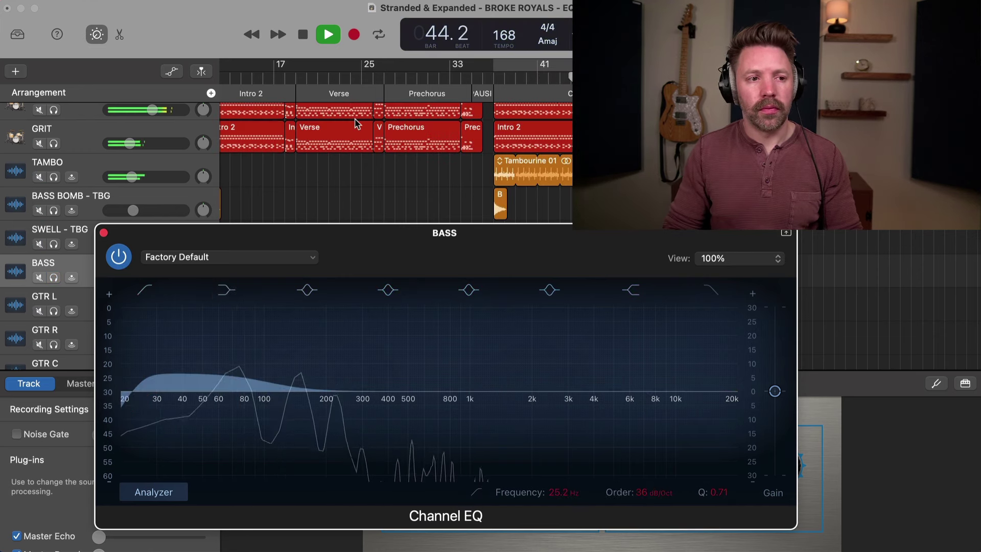
click(119, 257)
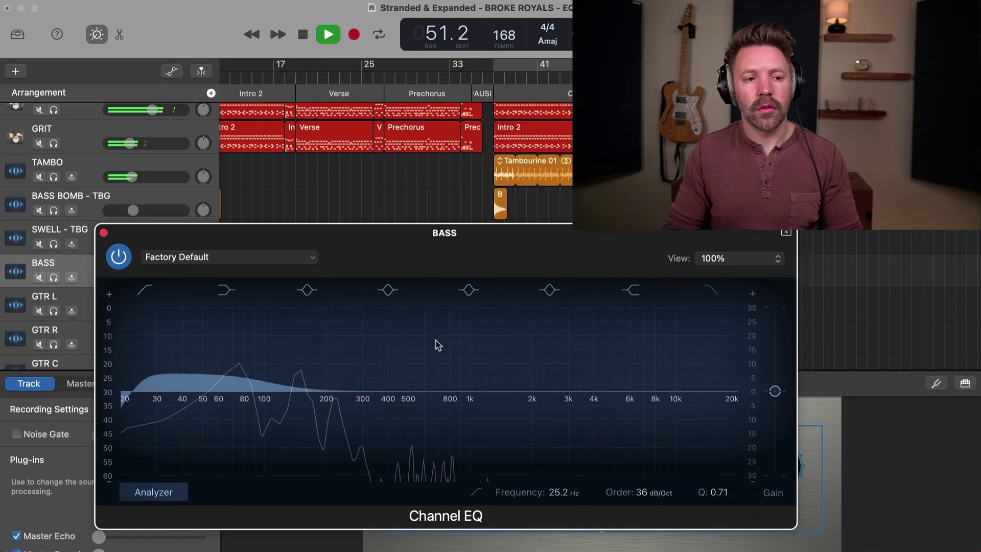
key(space)
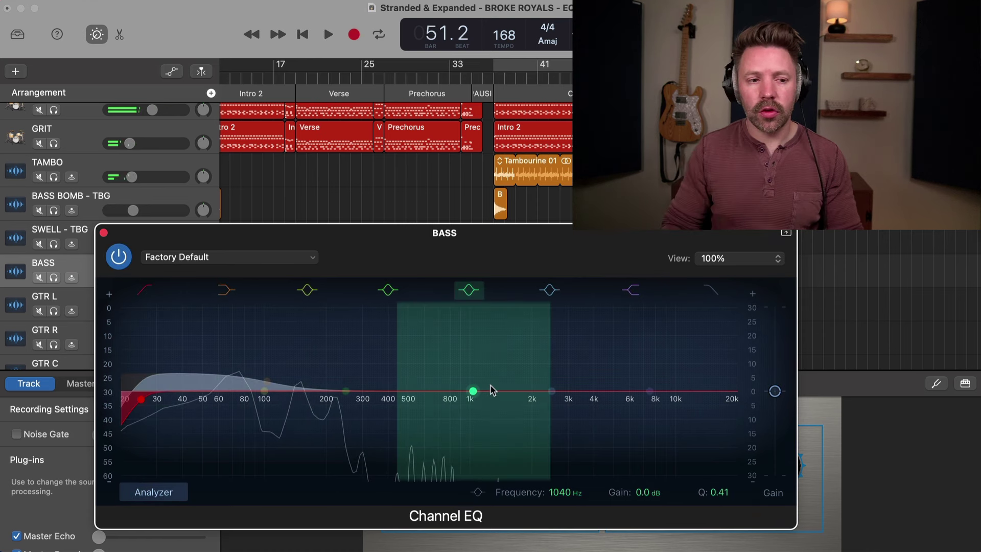
Replay the chorus from bar 38 in solo and mix while raising the 1 kHz-area band to +23.0 dB at 1190 Hz
drag(473, 391, 470, 351)
key(s)
click(508, 79)
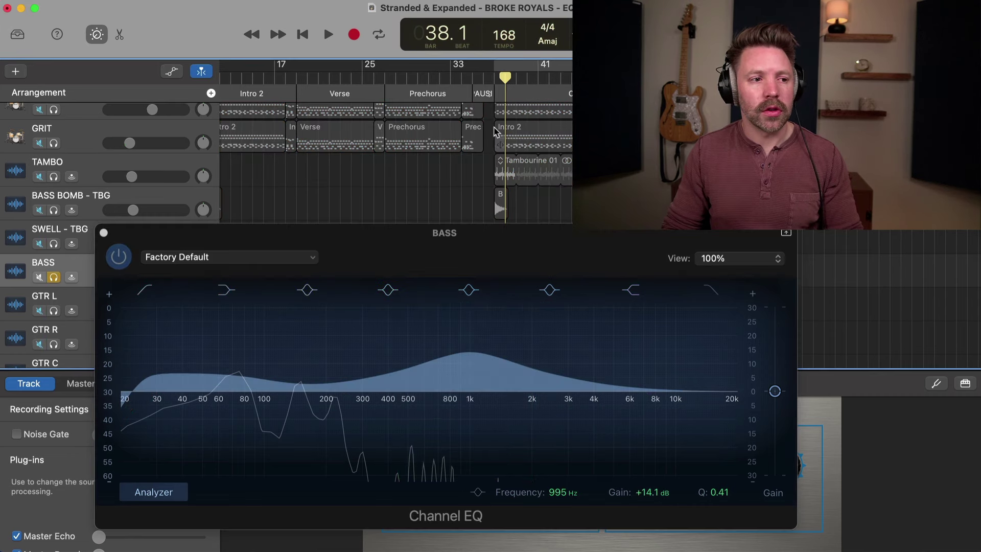
key(space)
drag(453, 351, 486, 327)
key(s)
key(space)
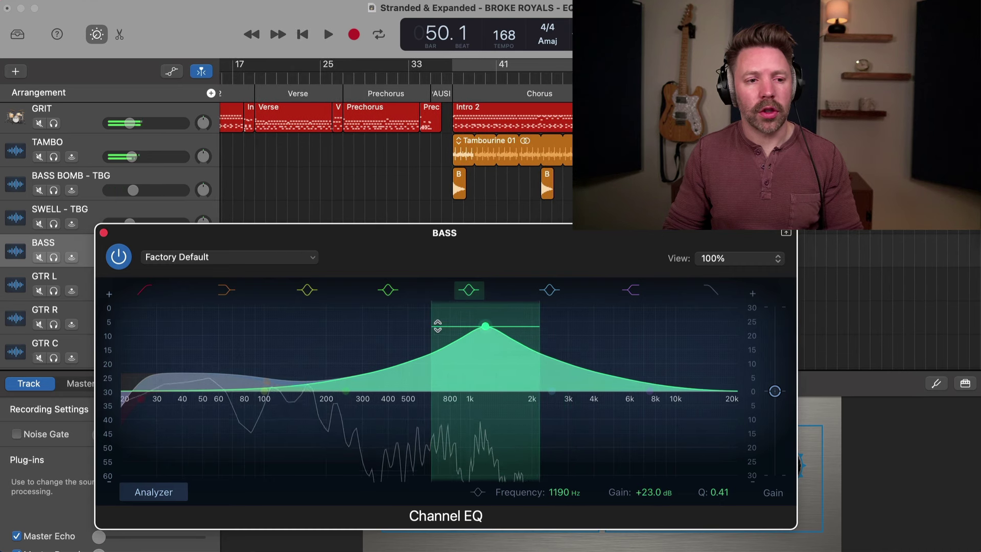
Narrow the 1190 Hz band to Q 0.79 and reduce its boost to +8.5 dB while replaying the chorus
drag(430, 316, 441, 317)
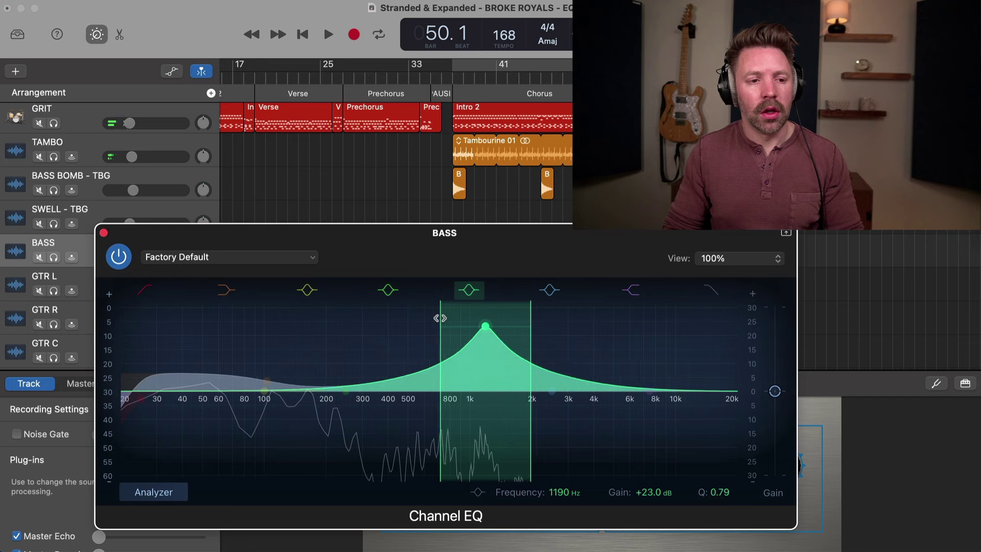
key(space)
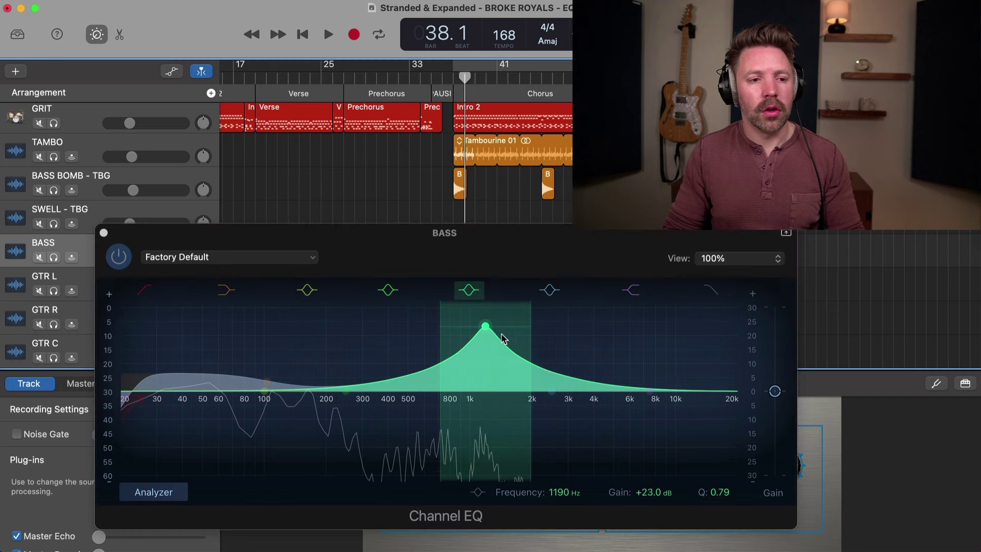
drag(513, 328, 515, 379)
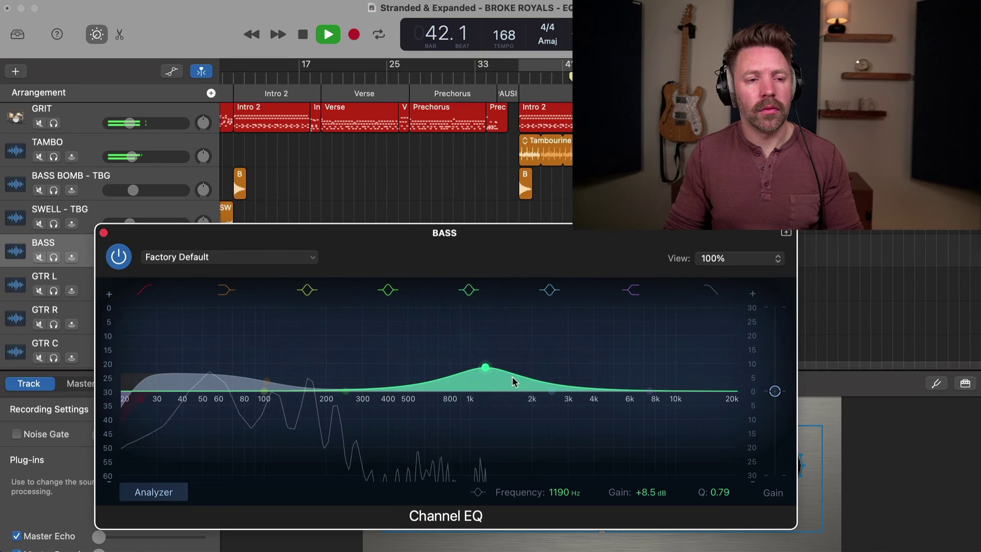
Lower the bass EQ's output gain to about -1.4 dB, comparing it bypassed and enabled in solo, and return to the full mix
click(54, 257)
click(118, 257)
click(114, 261)
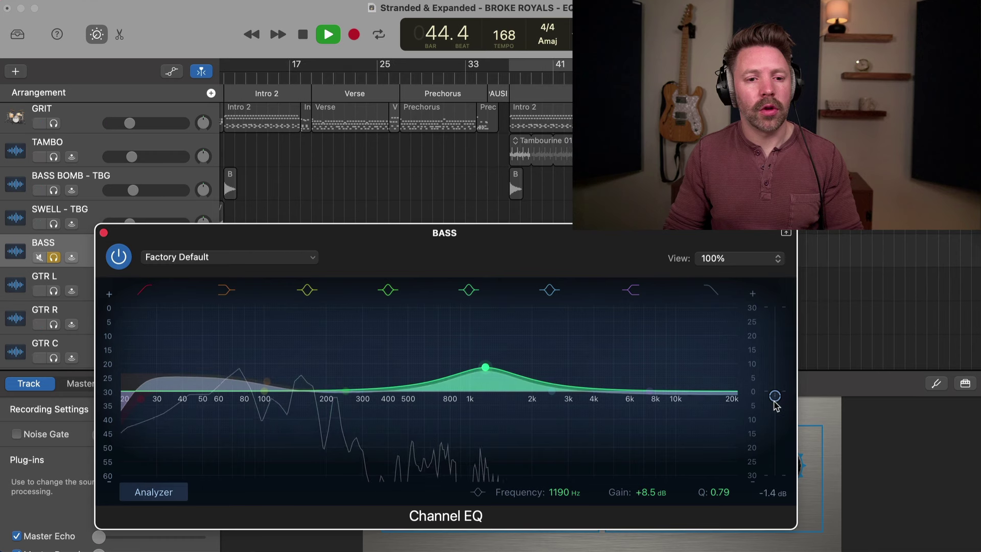
click(118, 257)
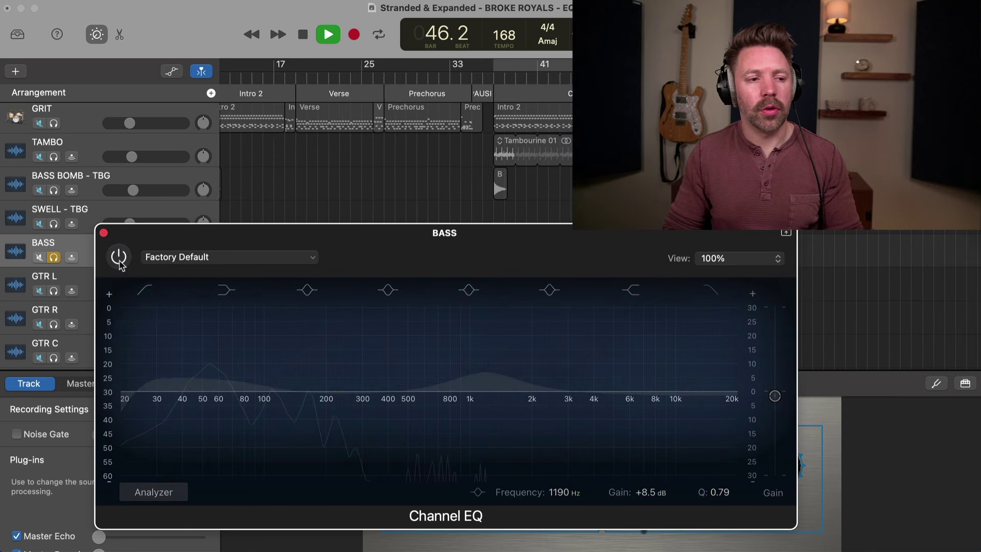
click(118, 257)
key(s)
key(space)
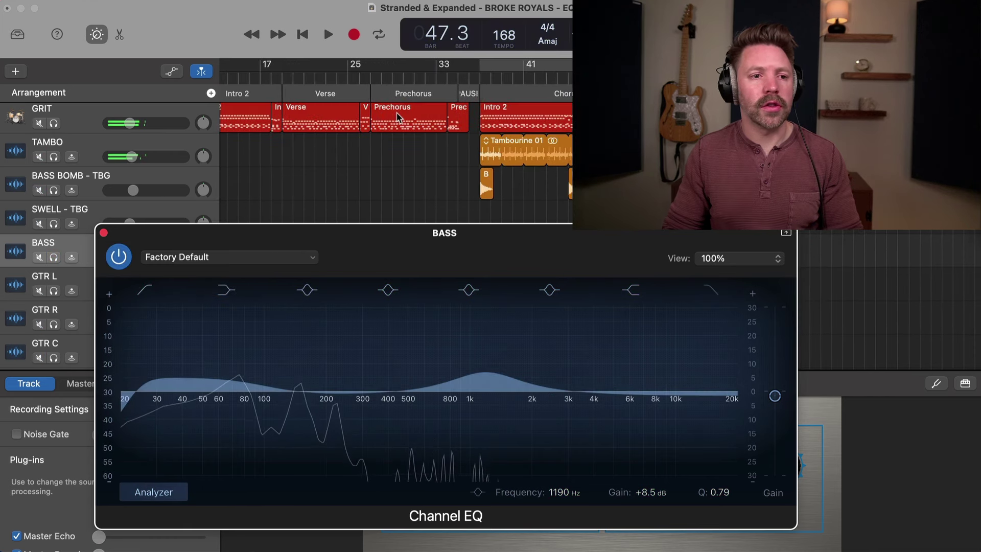
Play the verse from bar 20 in the mix and compare the bass EQ bypassed and enabled, leaving it on
scroll(362, 98, left, 3)
click(349, 78)
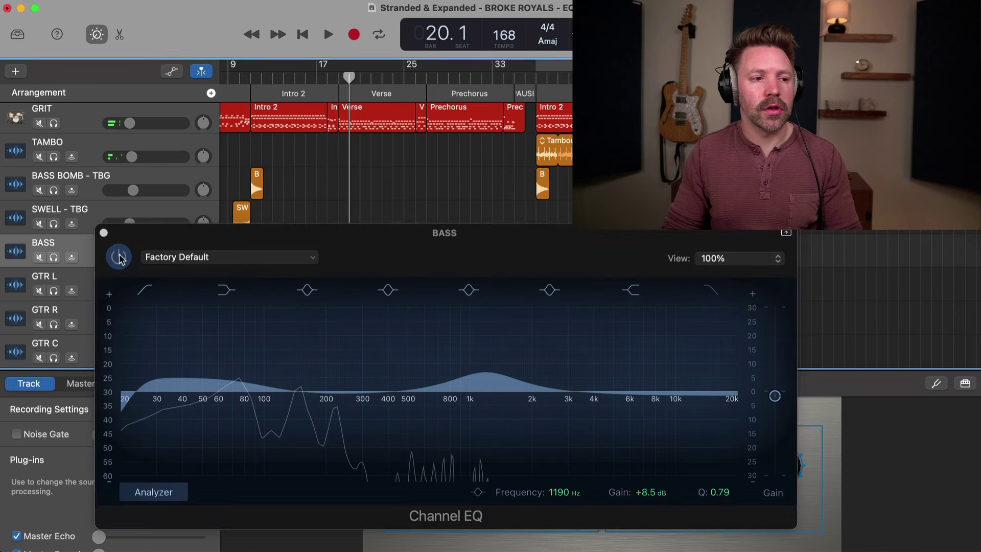
click(118, 257)
key(space)
drag(147, 243, 145, 236)
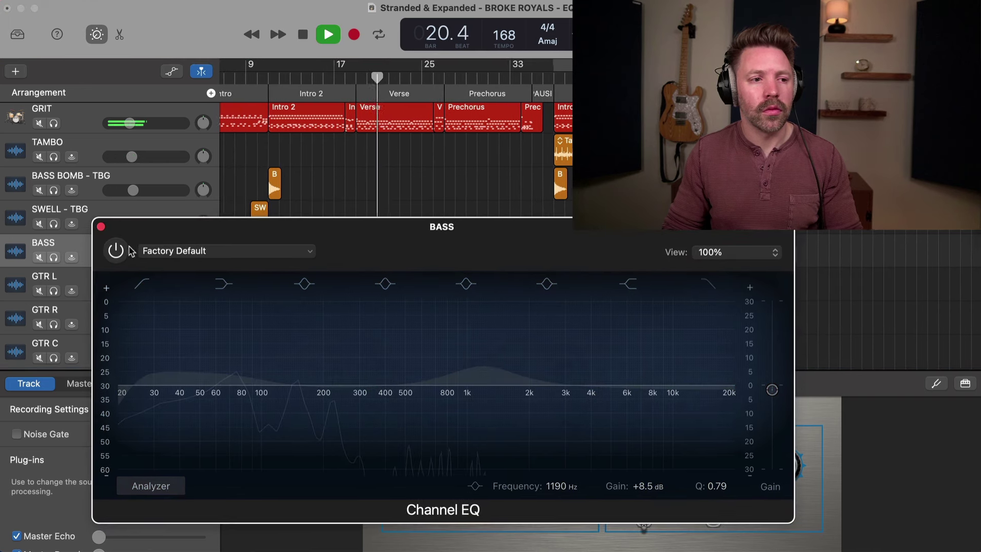
click(117, 251)
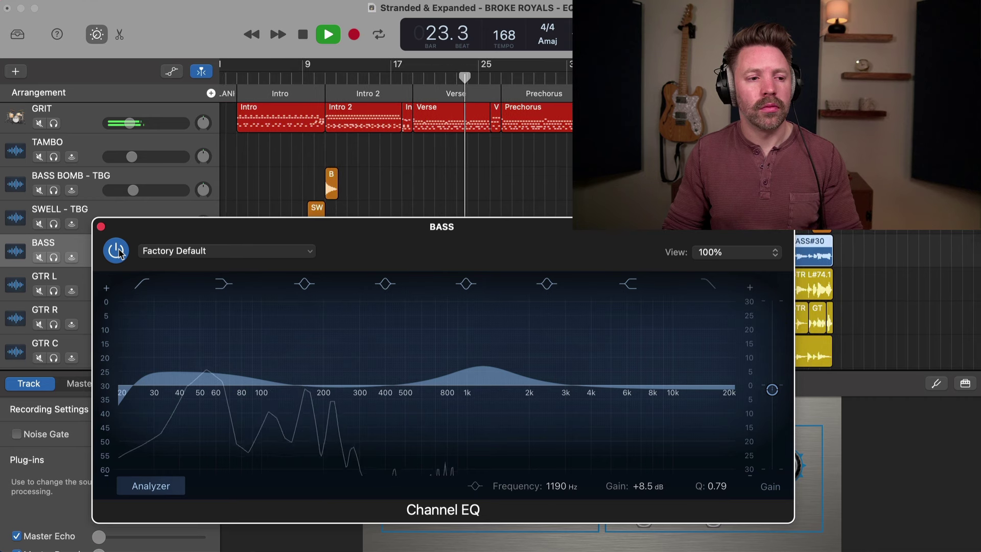
click(119, 252)
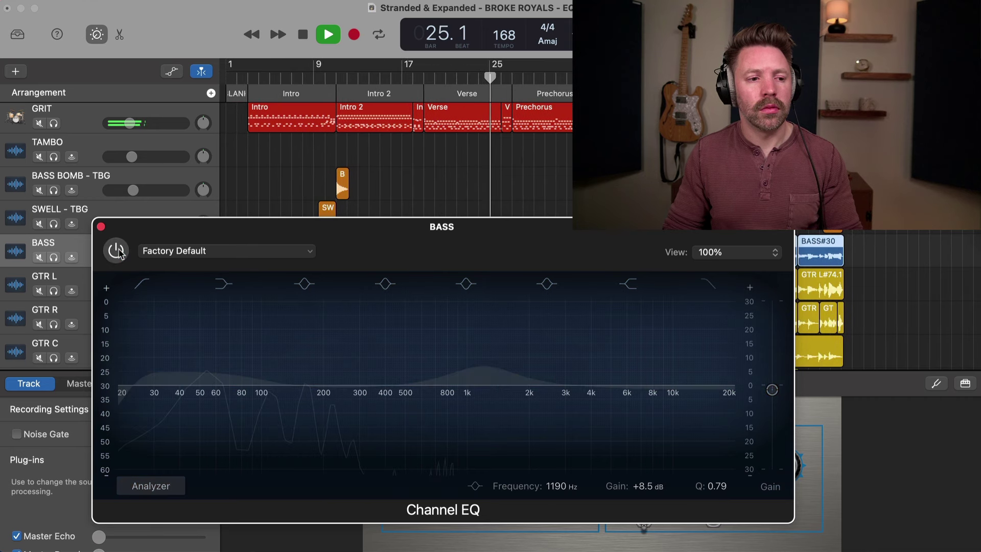
click(119, 253)
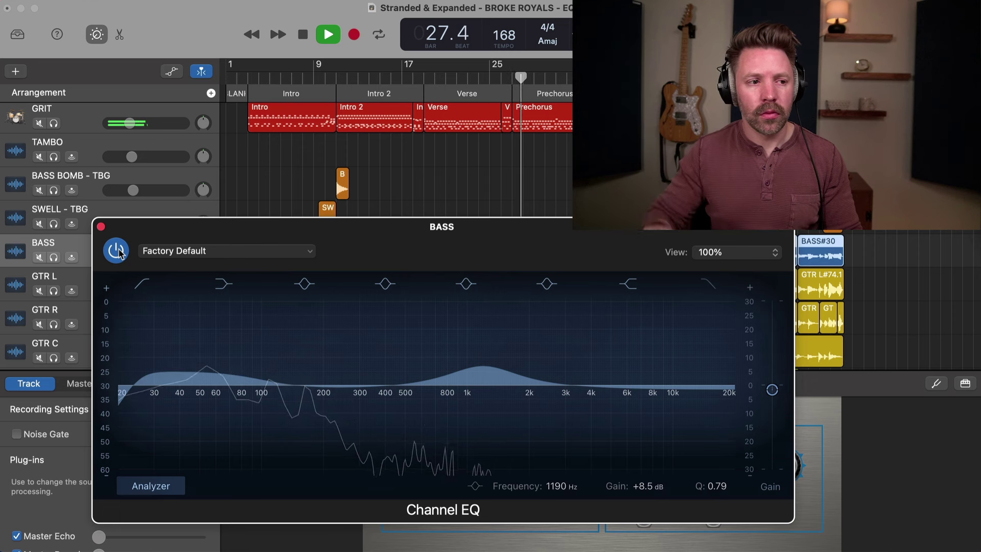
click(119, 252)
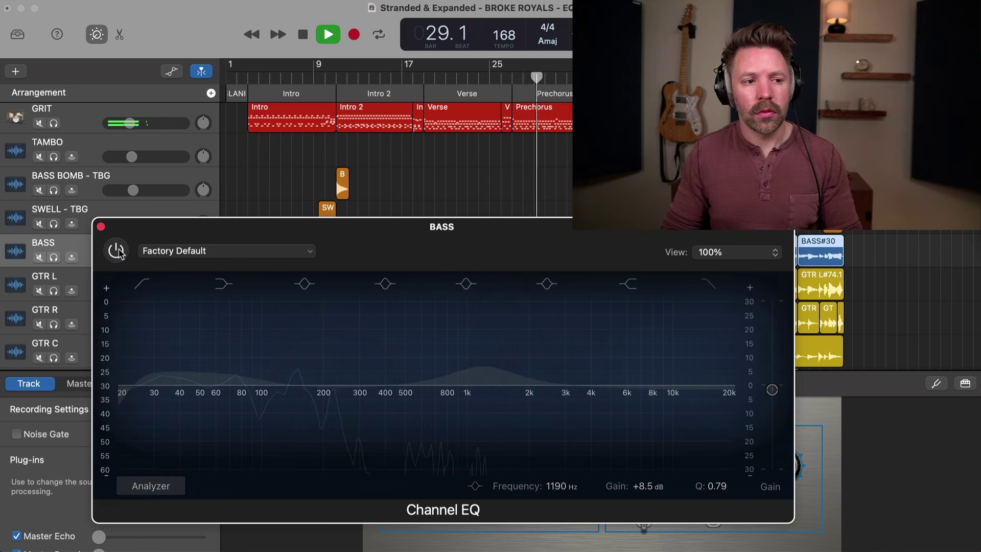
click(119, 252)
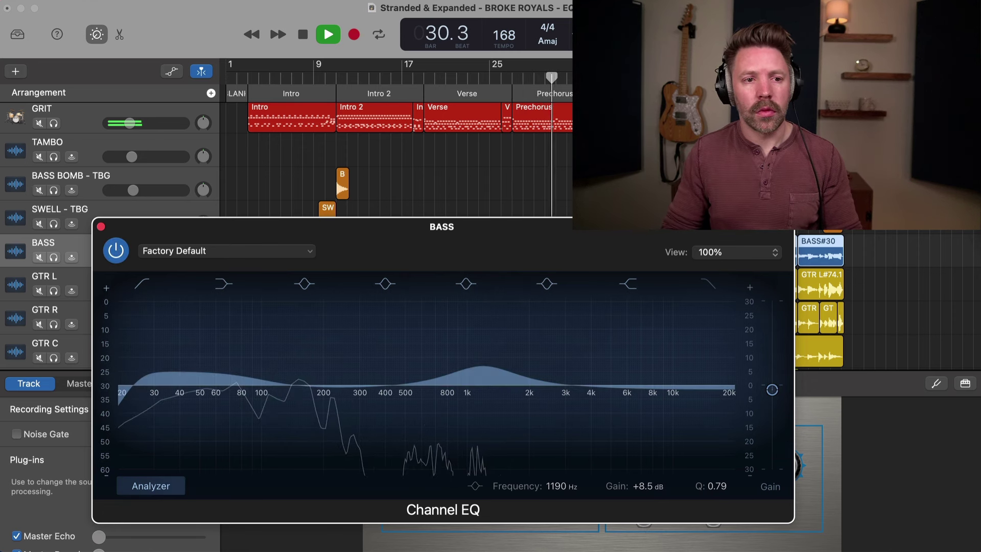
Stop the bass playback, enable the low cut band in the soloed GTR L track's Channel EQ, and play from bar 43
click(324, 26)
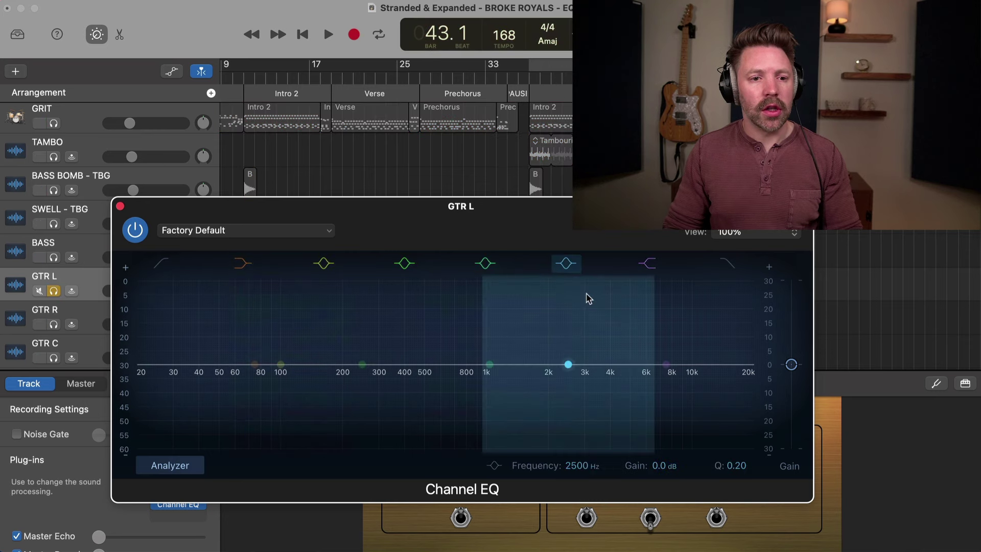
click(160, 270)
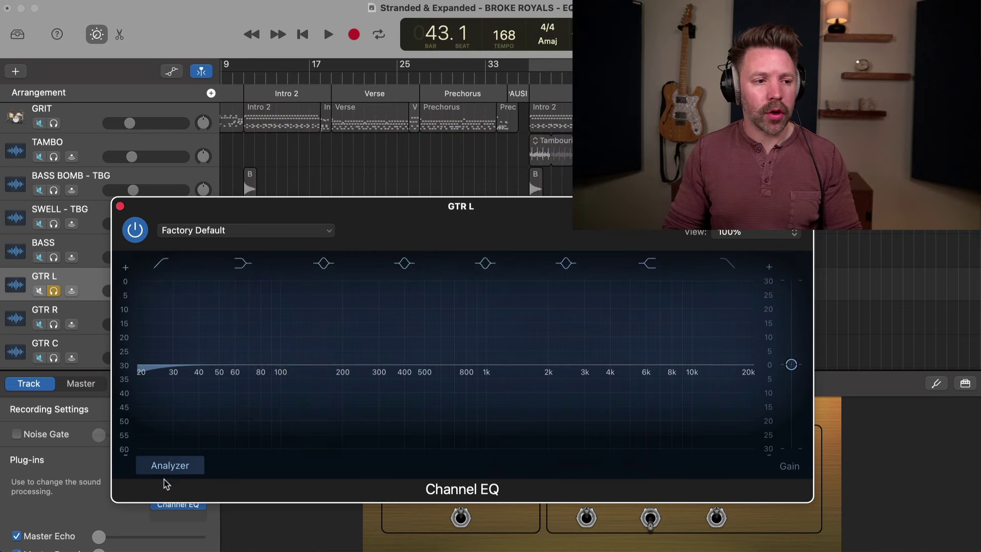
drag(407, 227, 362, 270)
drag(599, 253, 589, 232)
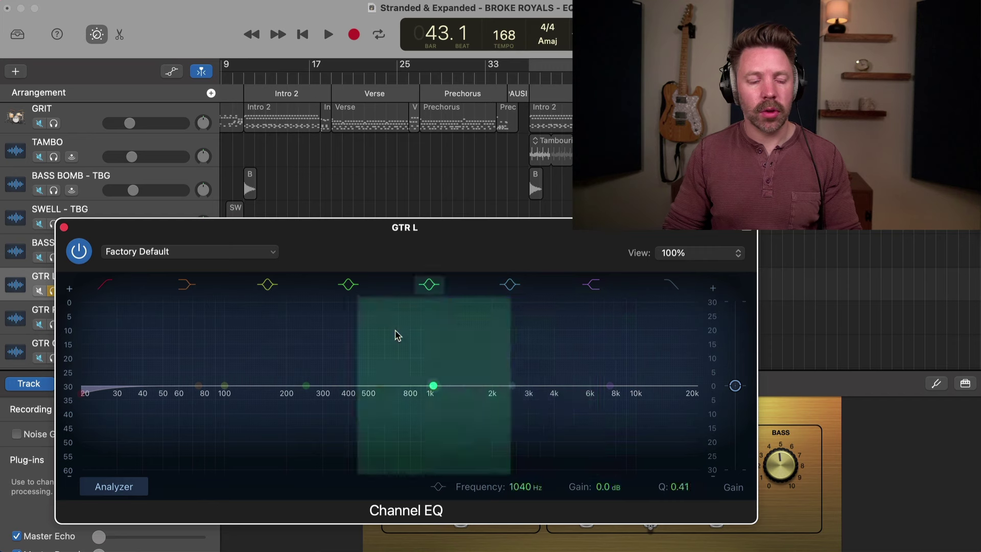
key(space)
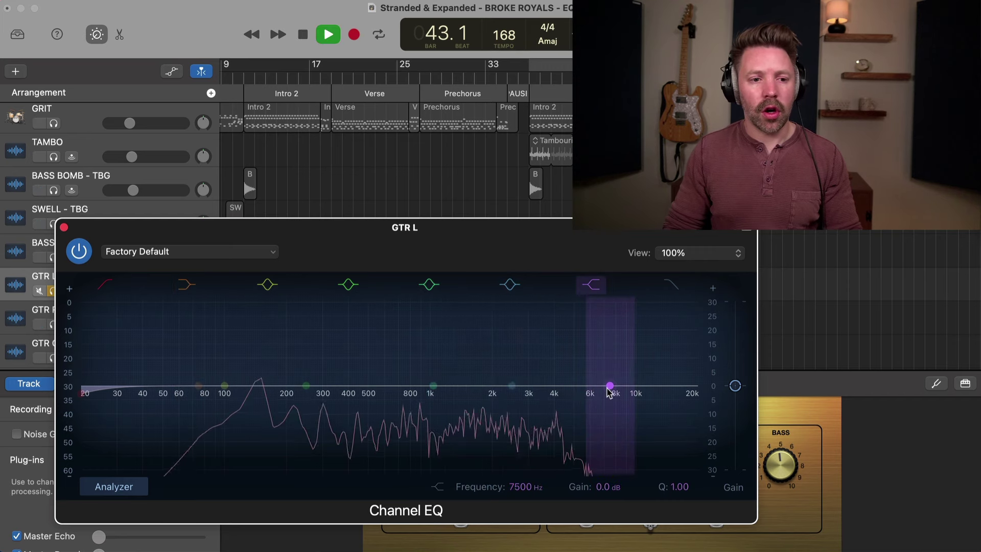
Add a high cut to the GTR L EQ at 7900 Hz with Q 0.79 and compare it off and on
drag(610, 390, 592, 357)
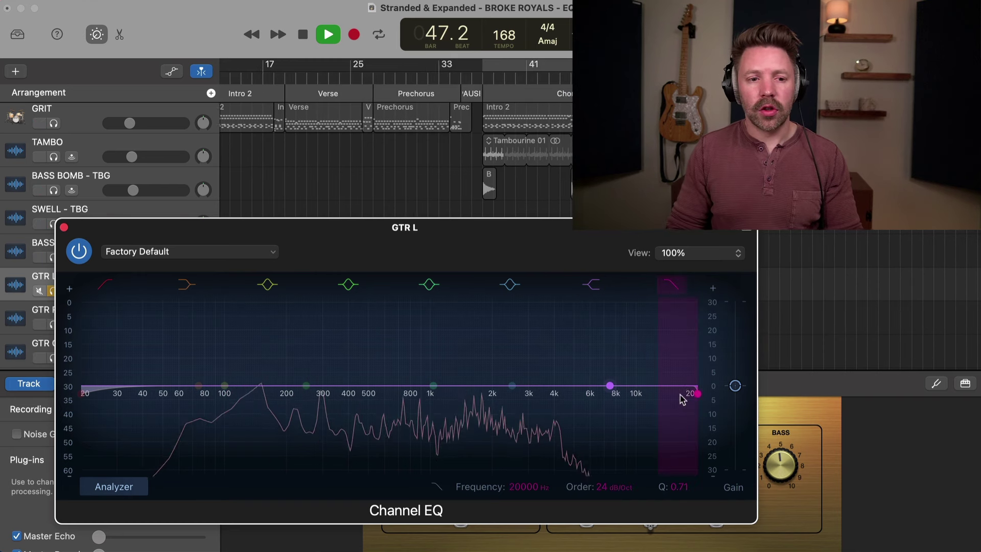
drag(691, 391, 620, 397)
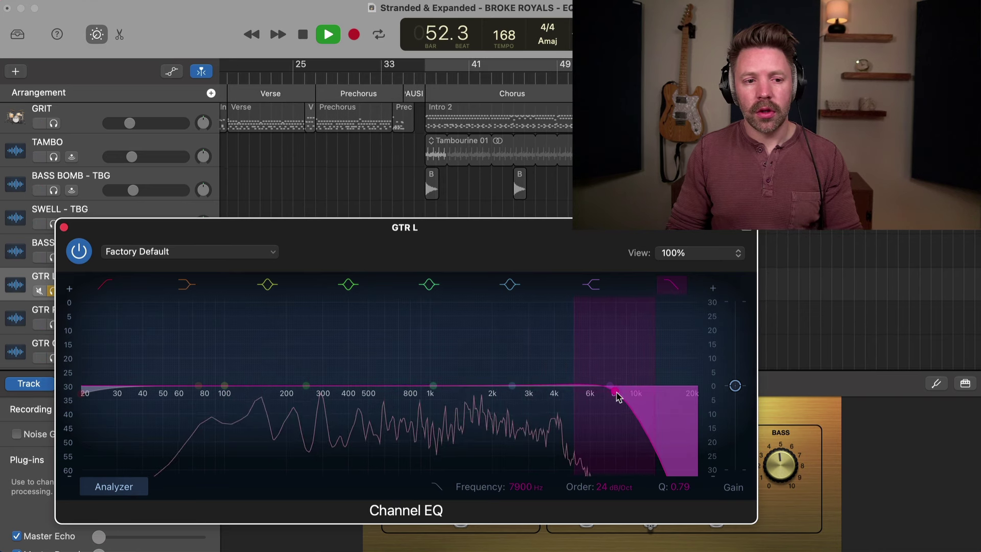
click(675, 284)
click(678, 284)
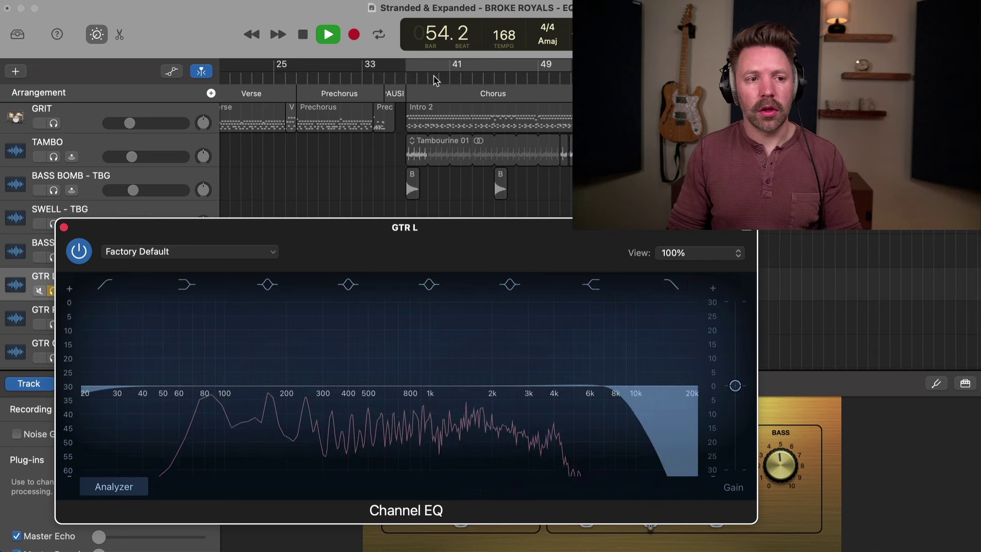
Replay the chorus from bar 41 and set the GTR L low cut to 94 Hz, 36 dB/Oct, Q 0.79
click(455, 73)
click(104, 285)
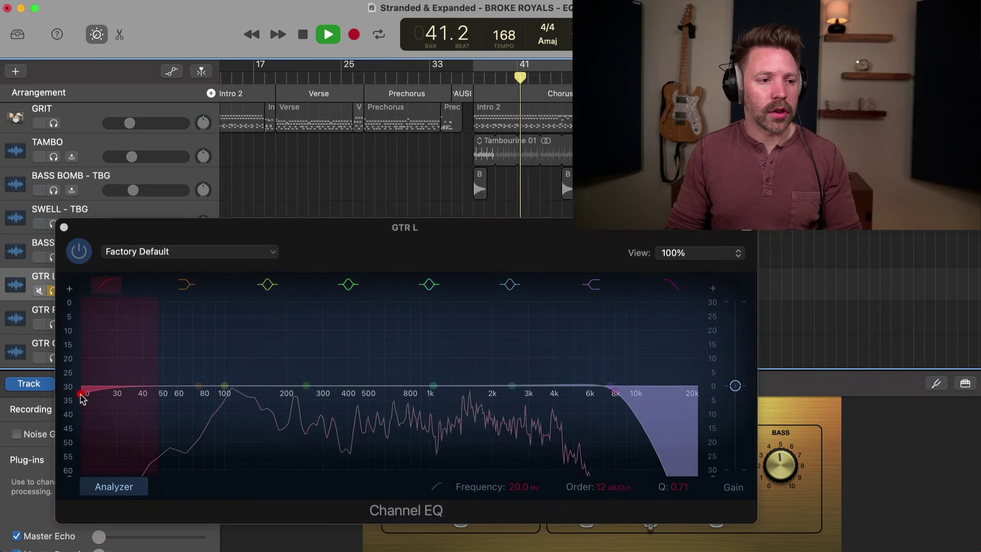
drag(80, 394, 202, 393)
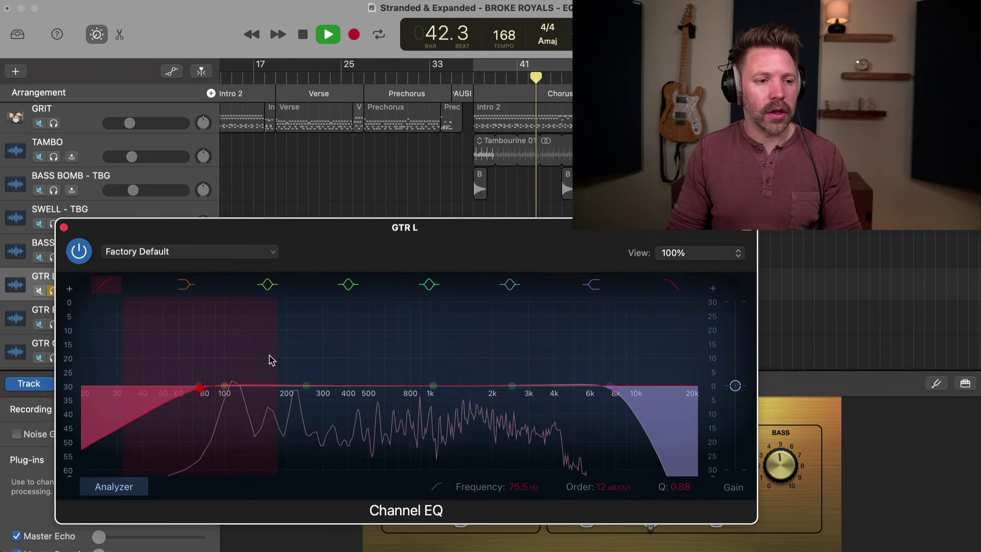
drag(276, 355, 214, 355)
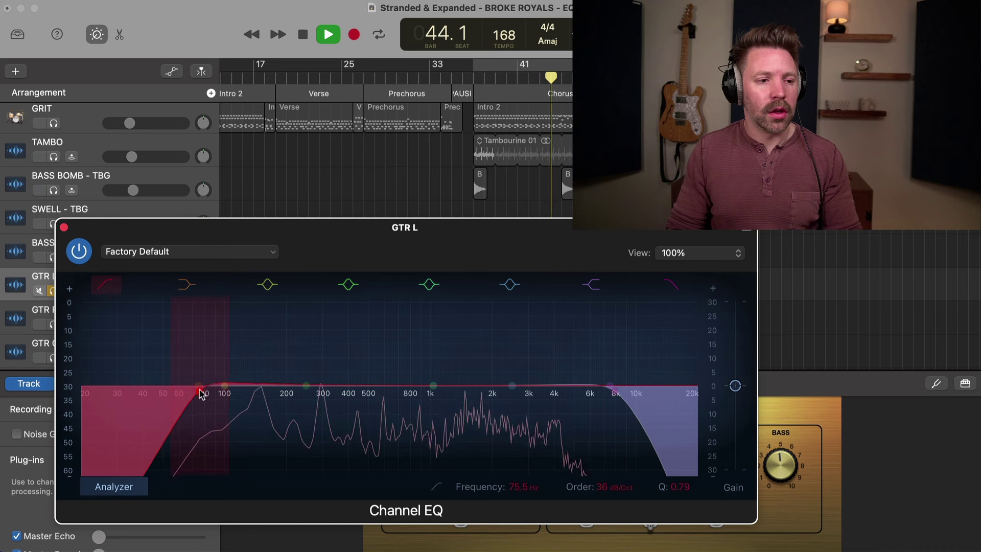
drag(201, 390, 222, 393)
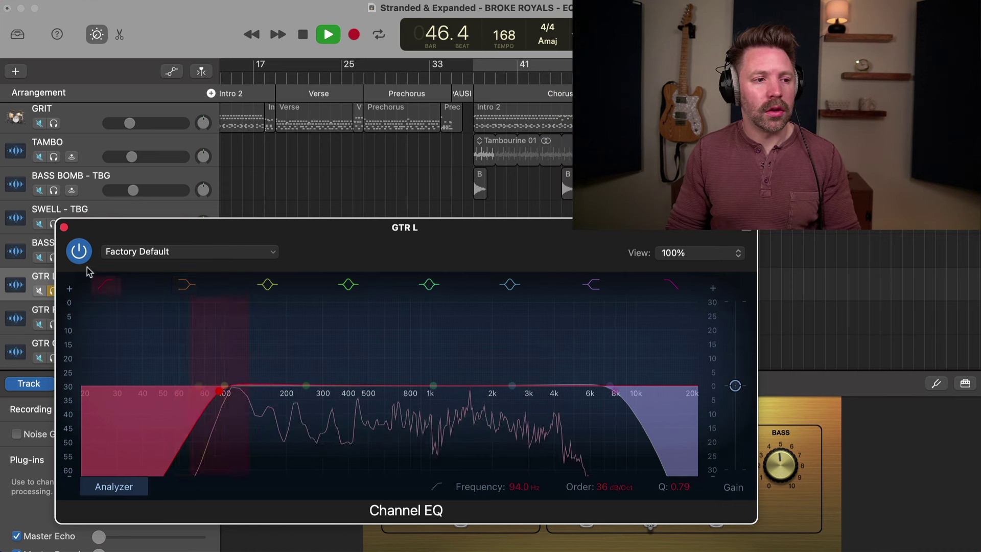
Compare the GTR L EQ bypassed and enabled in solo, replaying the chorus from bar 38 and leaving the EQ on
click(73, 249)
click(78, 252)
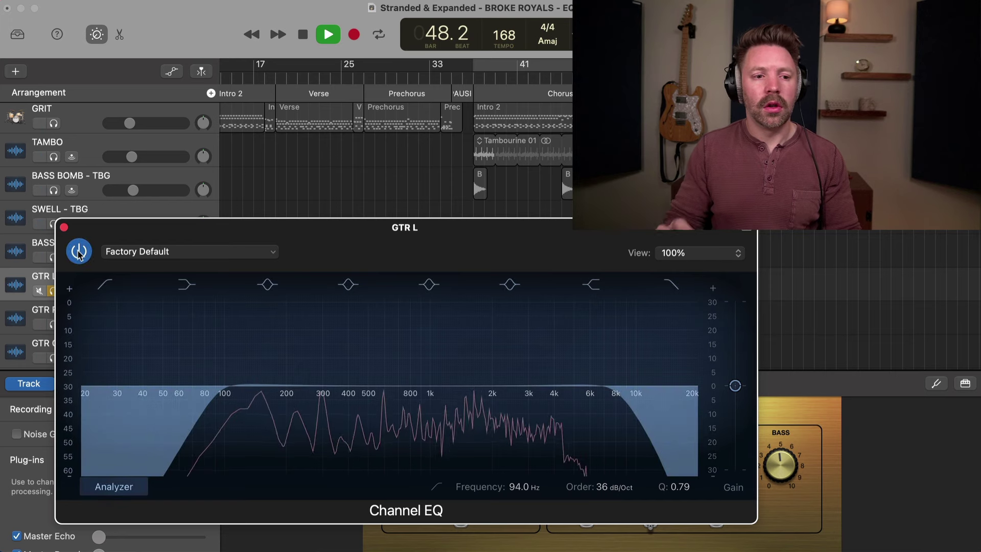
key(space)
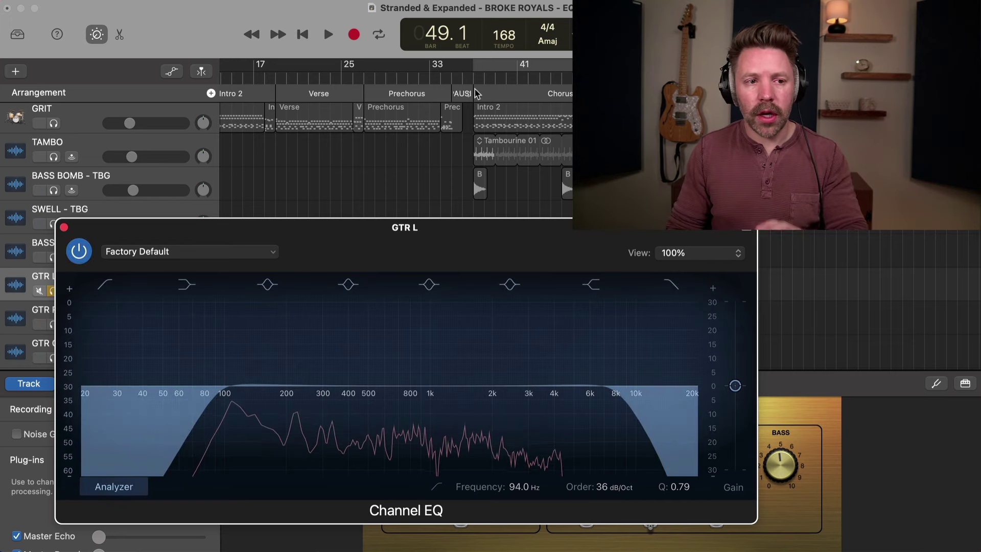
click(485, 78)
key(space)
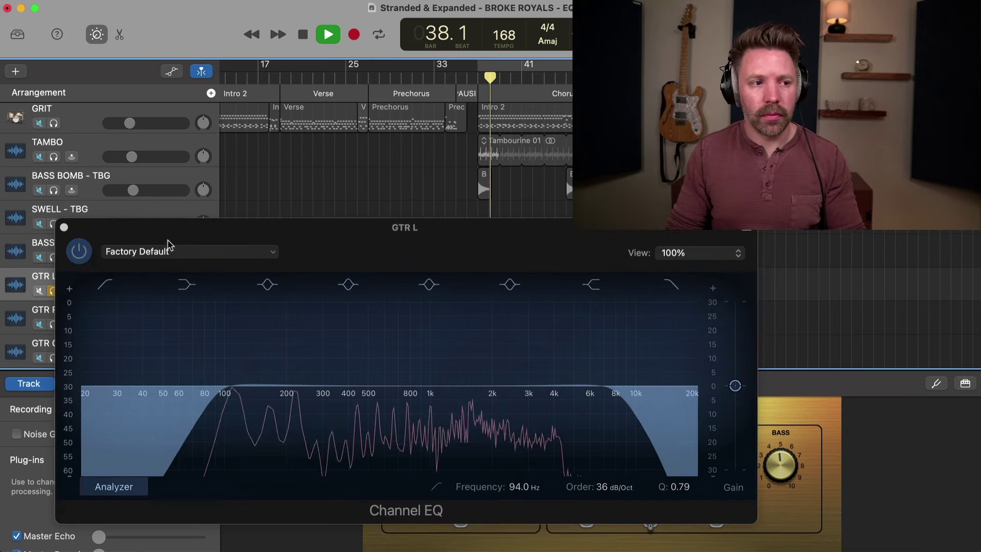
click(77, 254)
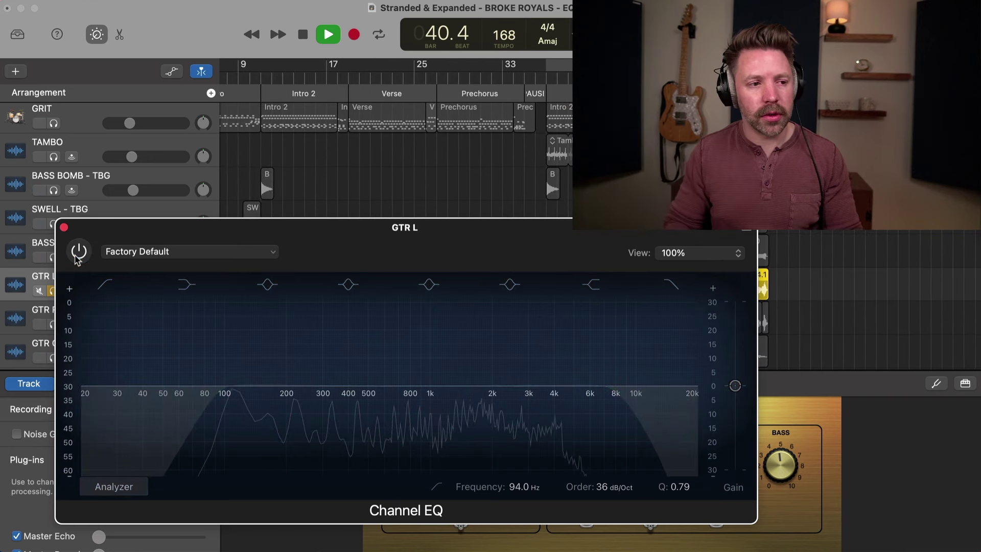
click(78, 255)
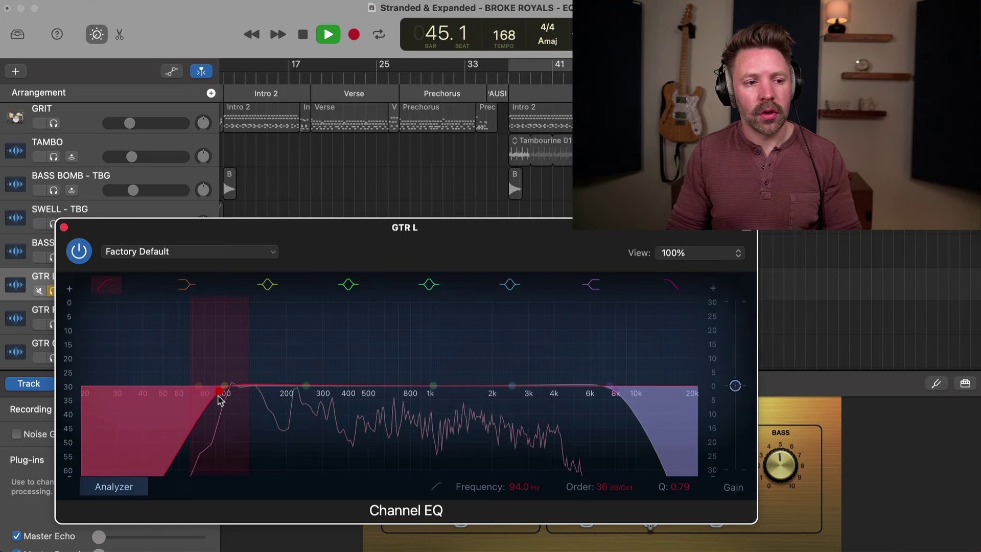
key(space)
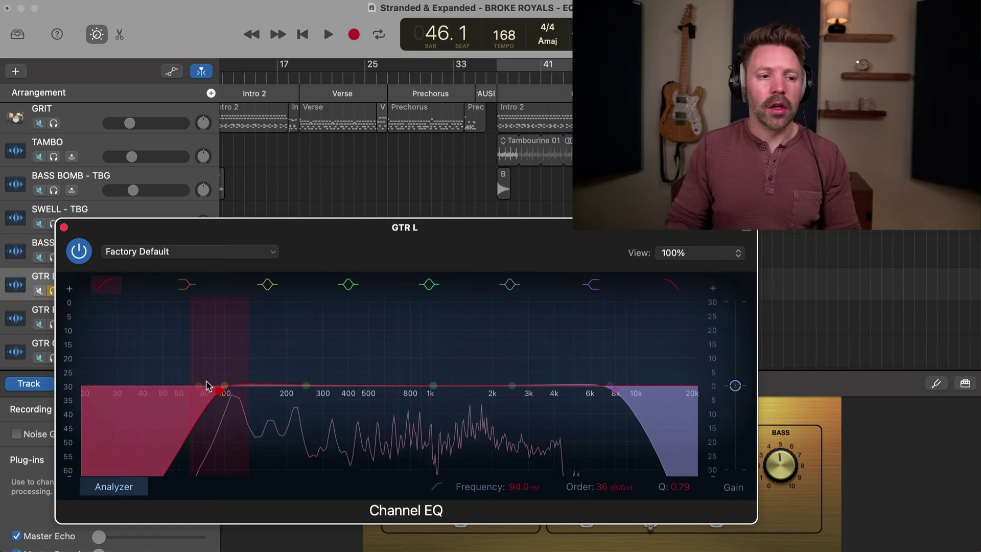
Unsolo GTR L and audition the chorus in the full mix
key(s)
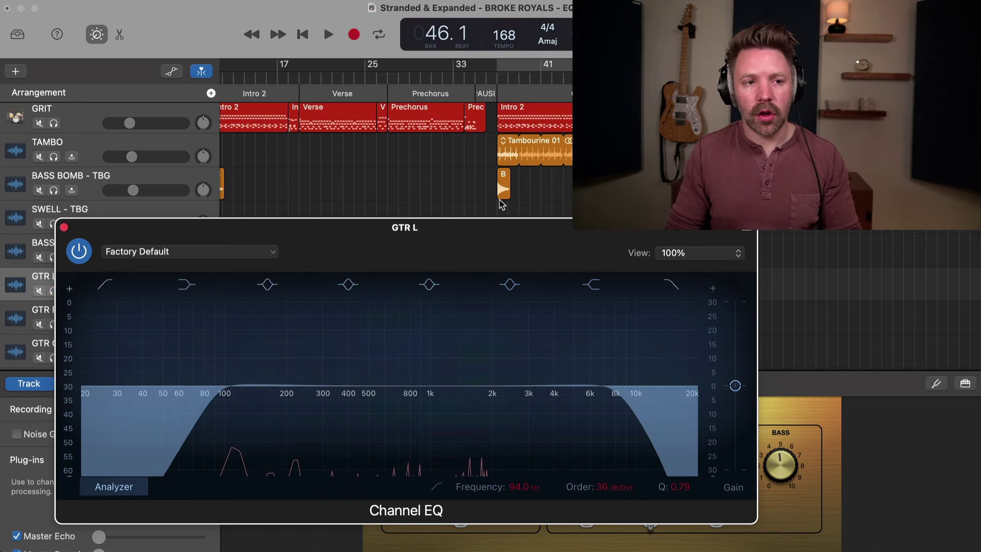
key(space)
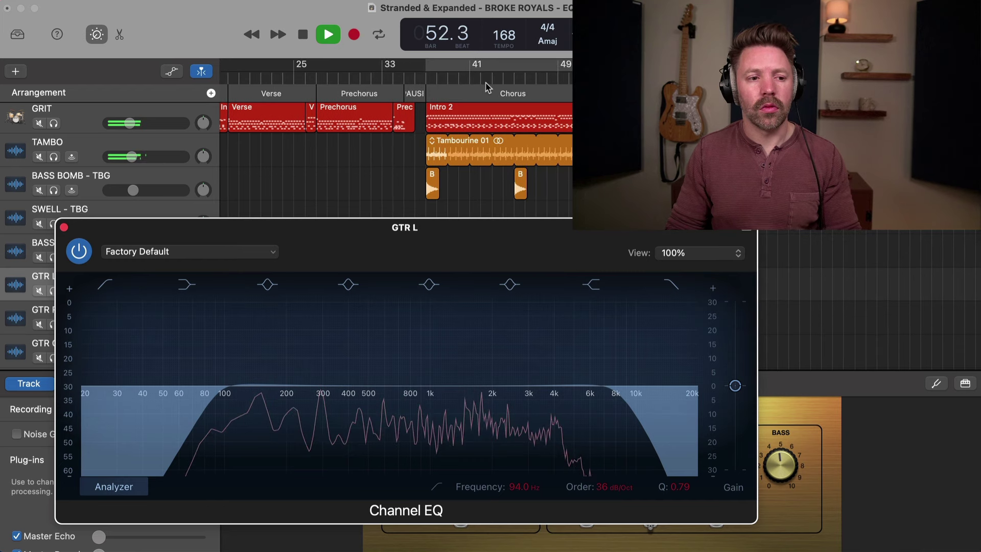
key(space)
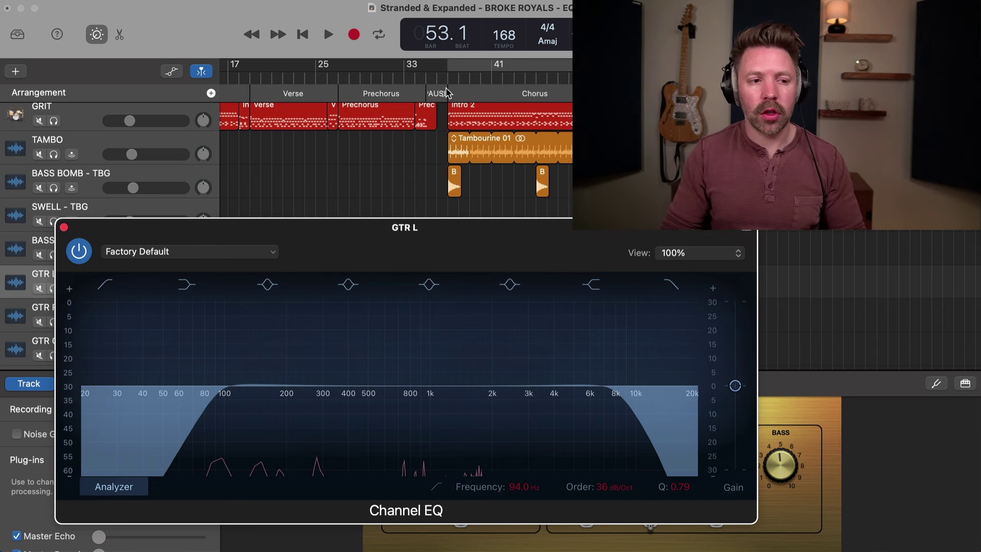
Play from bar 39 in the mix and boost the 250 Hz band to +8.0 dB at 326 Hz, Q 0.54
click(469, 76)
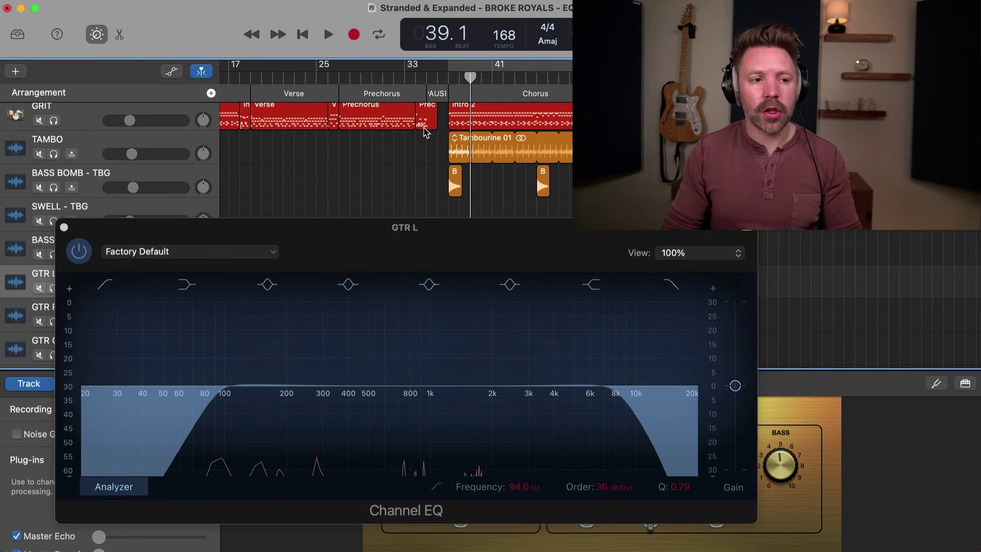
click(393, 226)
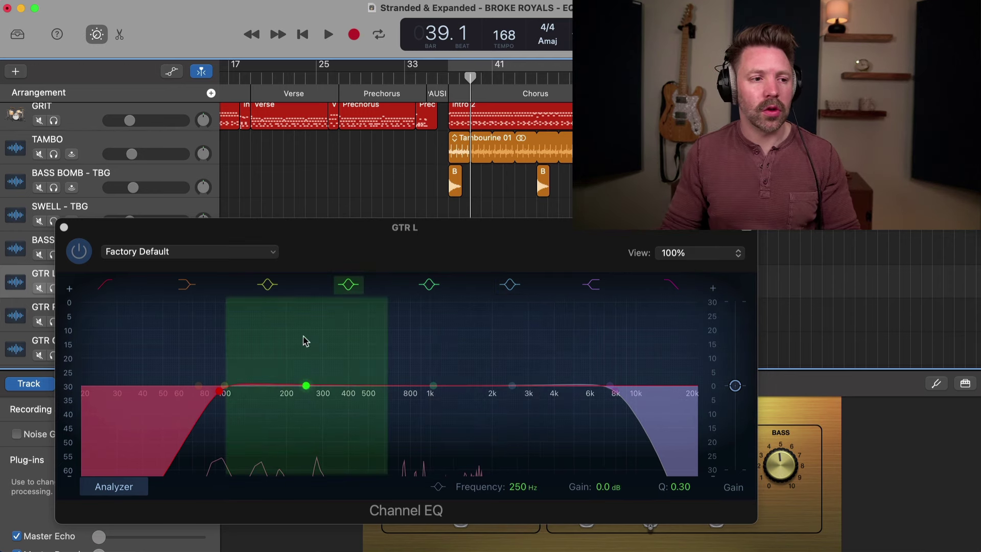
mouse_move(314, 255)
mouse_down()
mouse_move(292, 254)
mouse_move(323, 254)
mouse_up()
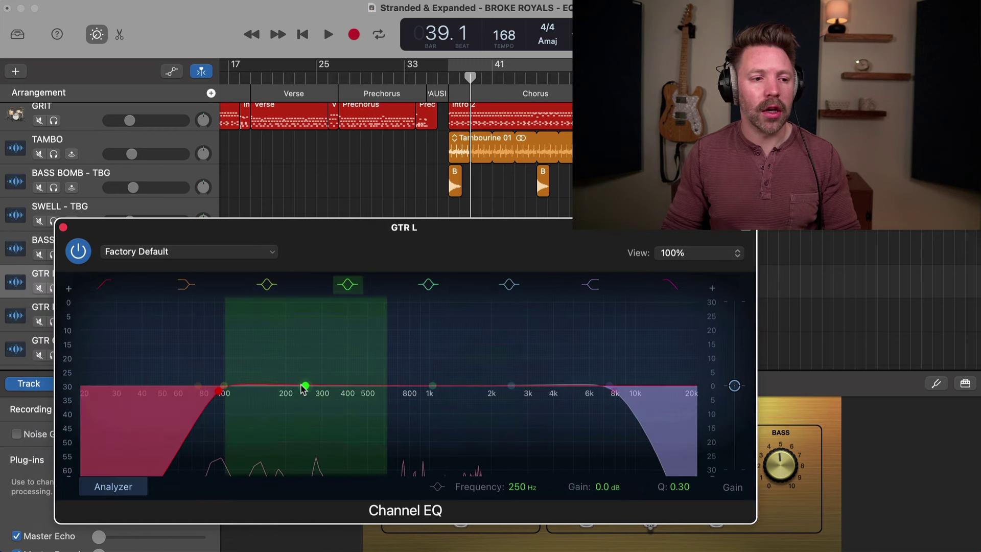
key(space)
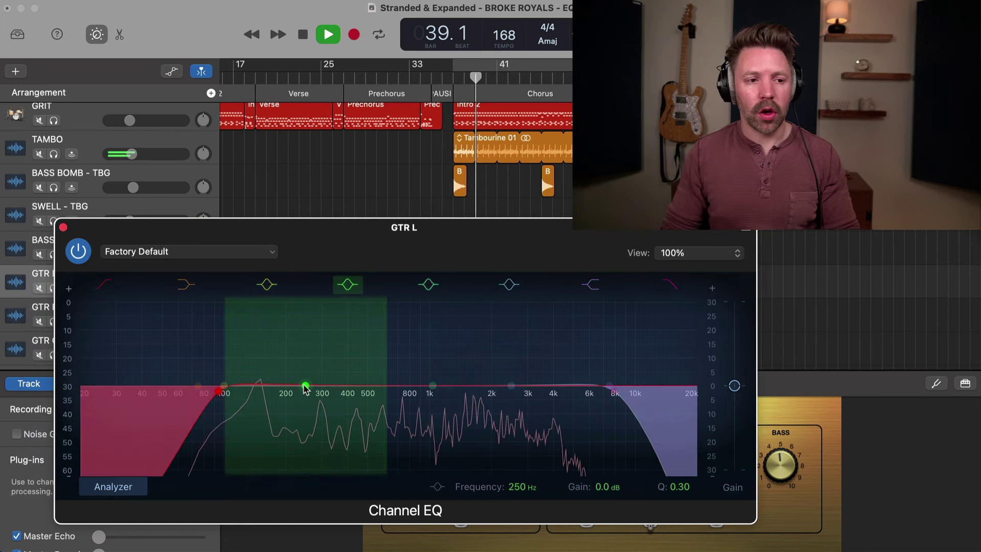
drag(315, 361, 401, 346)
key(space)
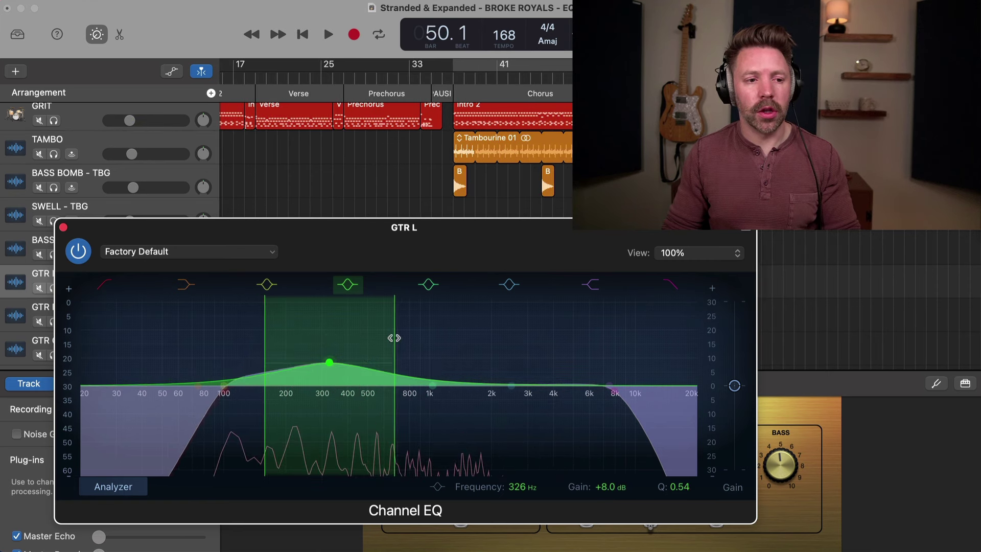
Replay the chorus, reduce the low-mid boost to +4.9 dB at 322 Hz, and check the EQ against bypass
key(space)
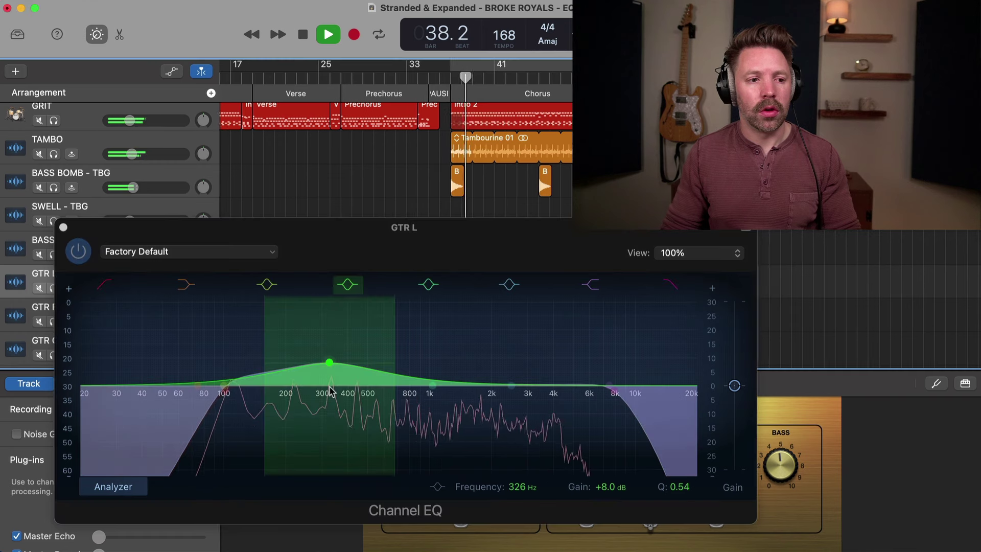
drag(329, 366, 329, 374)
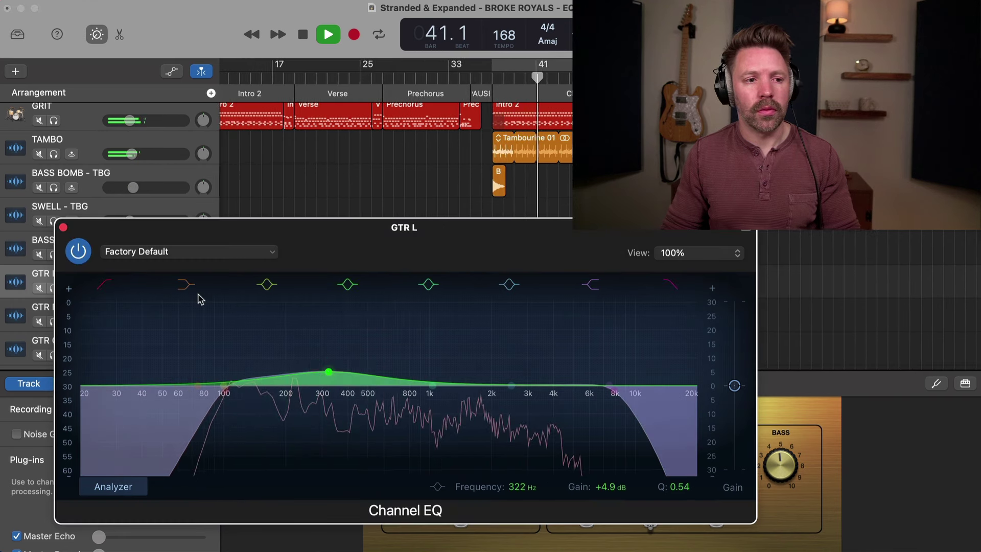
click(78, 251)
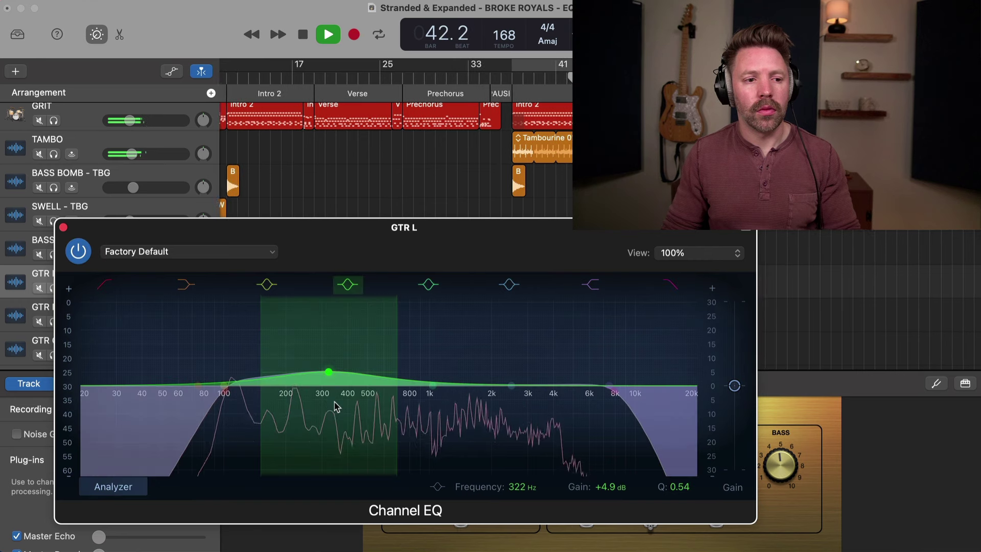
key(space)
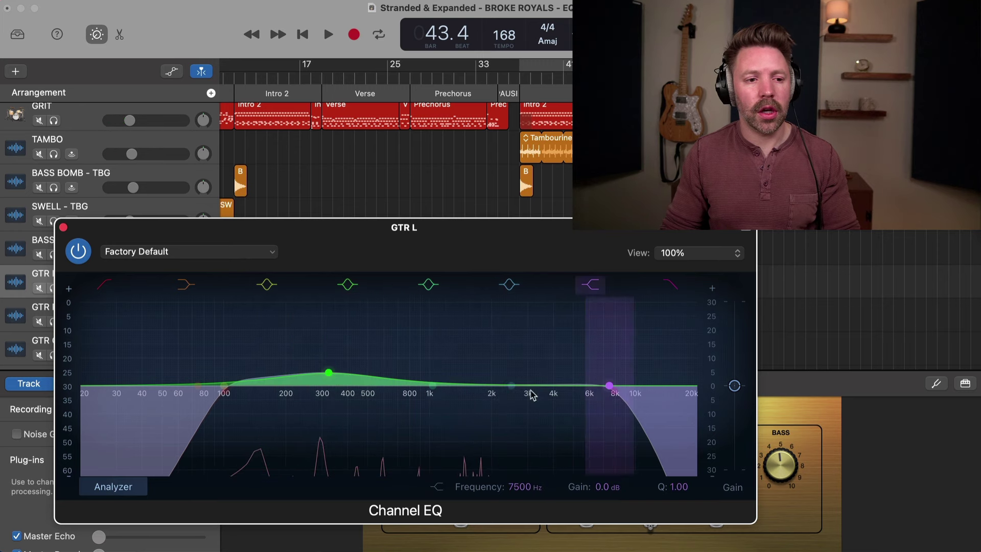
Raise the 2500 Hz band to +13.4 dB in the mix and settle it at 3440 Hz with Q 0.33
key(space)
drag(512, 388, 568, 340)
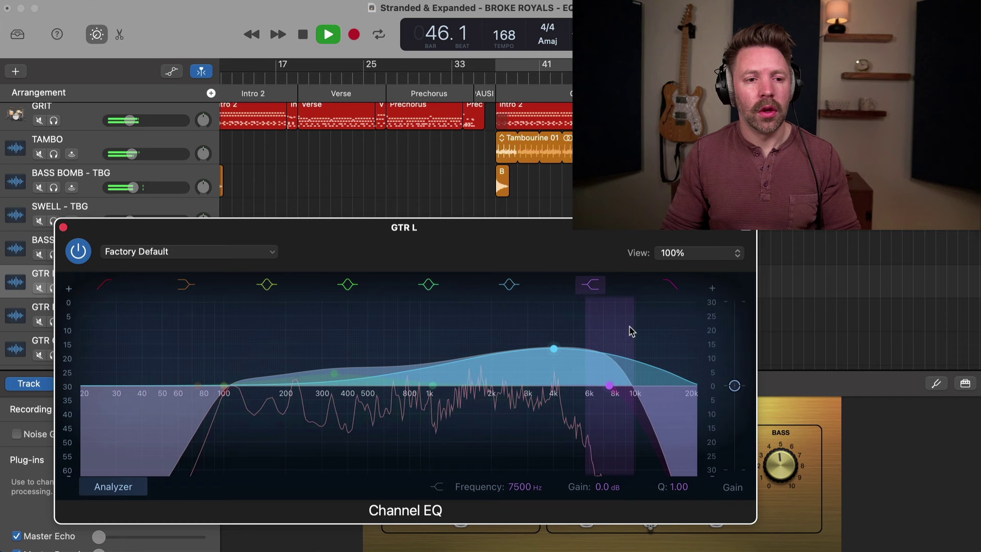
key(space)
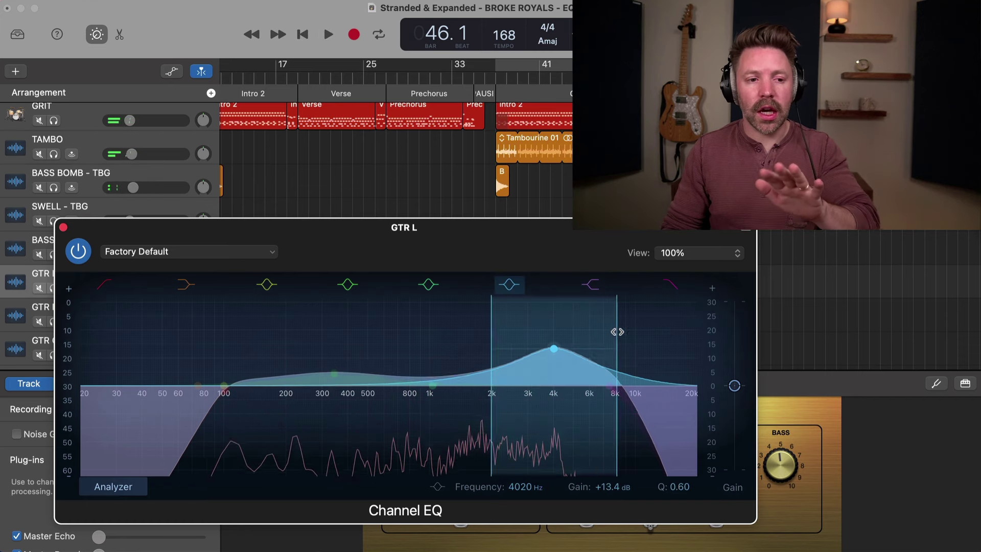
drag(618, 333, 588, 338)
Replay the chorus from bar 38 and reduce the upper-mid boost to +3.5 dB at 3660 Hz, Q 0.64
scroll(487, 164, left, 2)
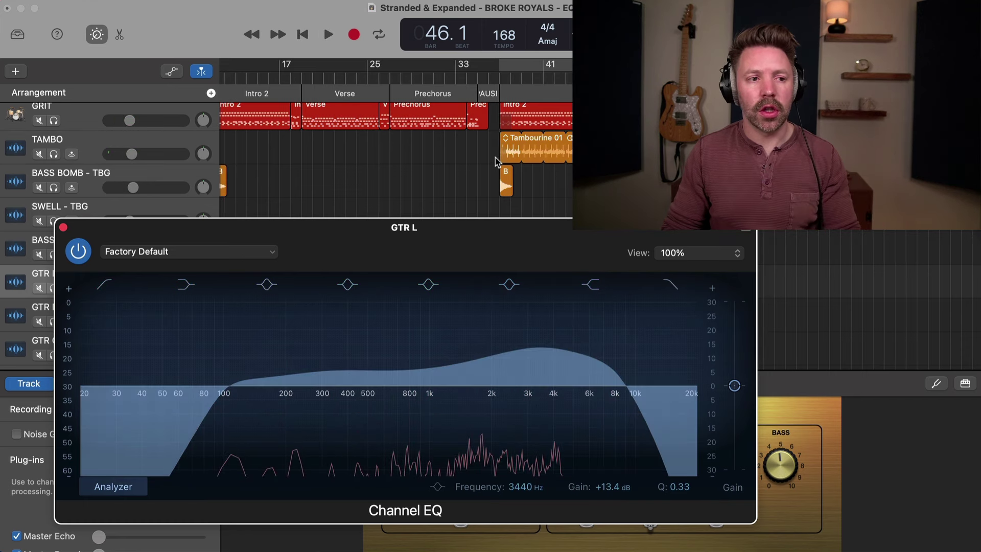
click(532, 77)
key(space)
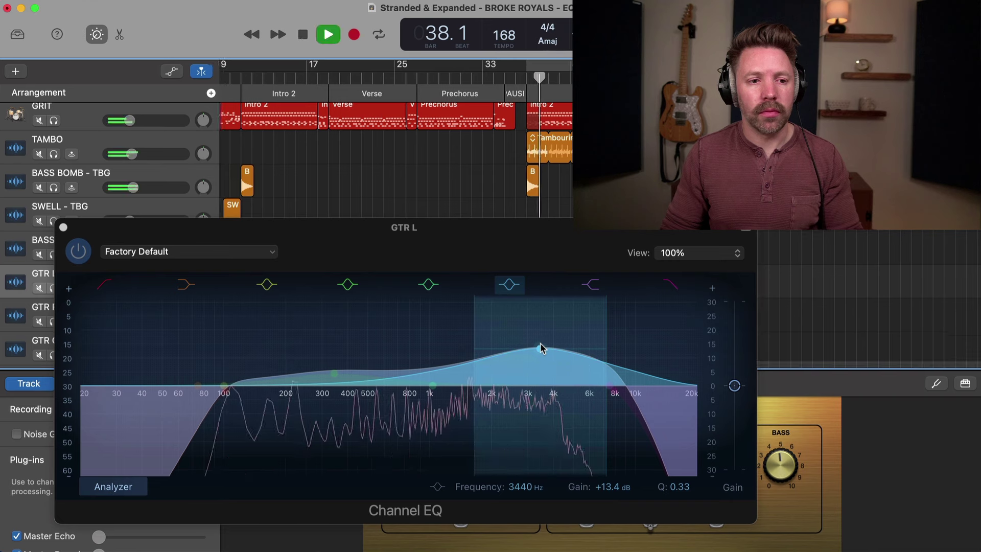
drag(541, 346, 545, 366)
key(space)
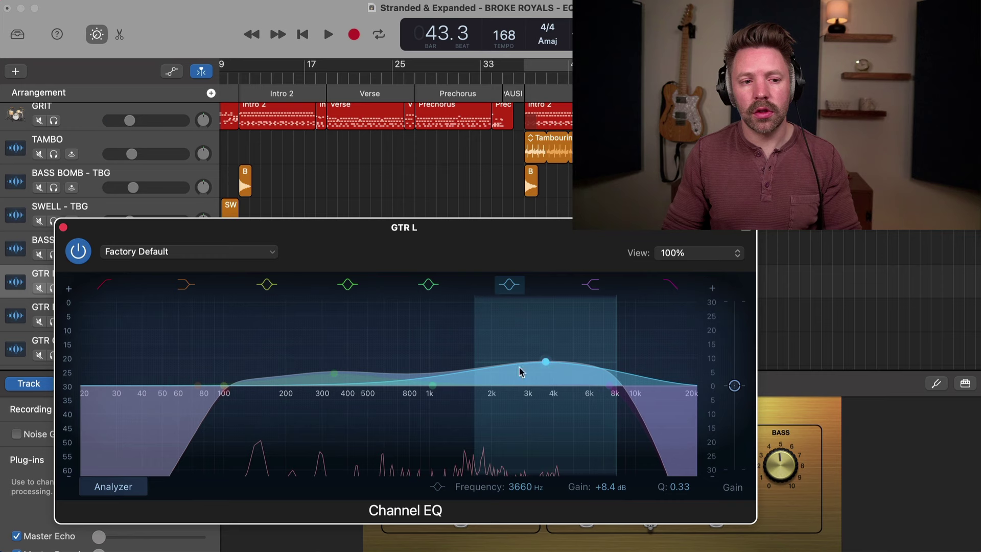
key(space)
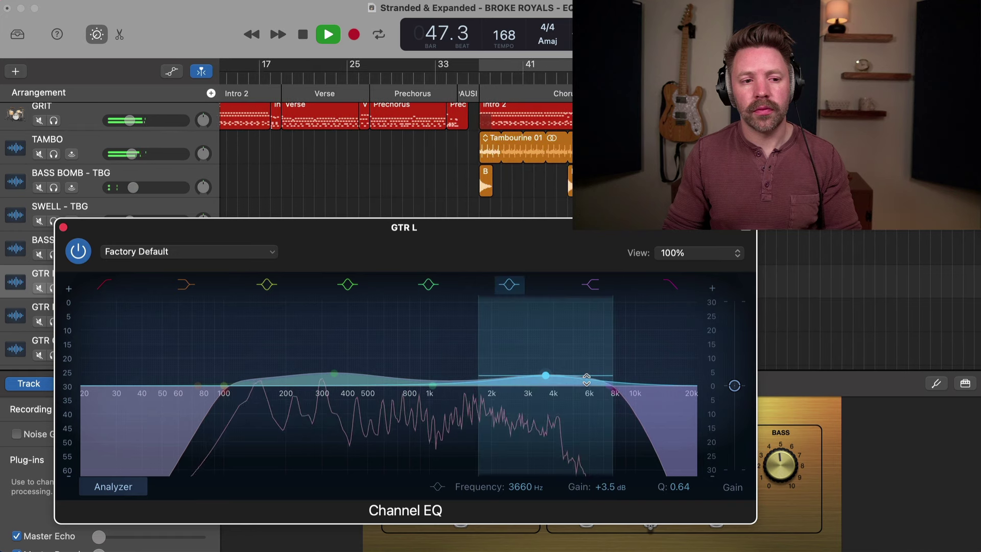
Compare the GTR L EQ against bypass in the mix and reduce the upper-mid boost to +2.8 dB
click(81, 249)
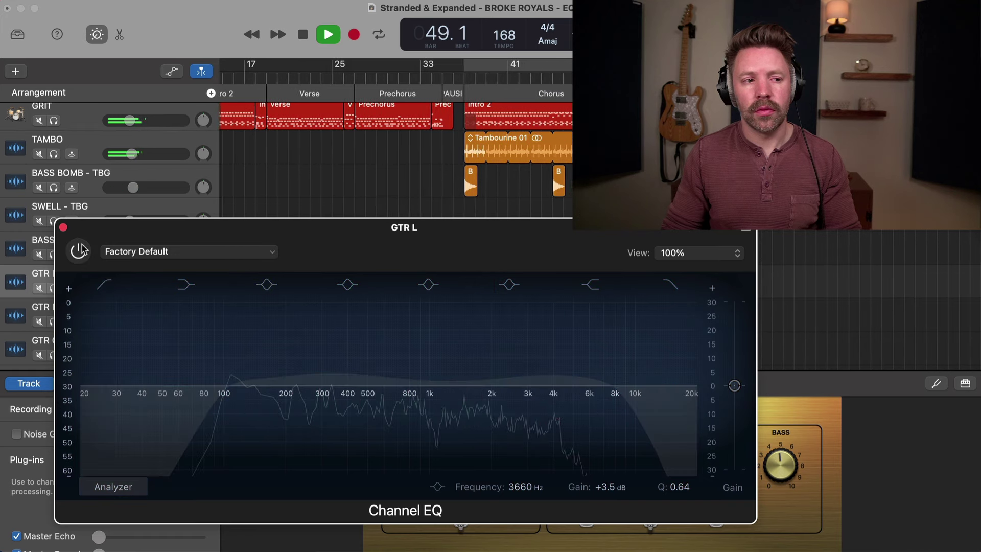
click(81, 250)
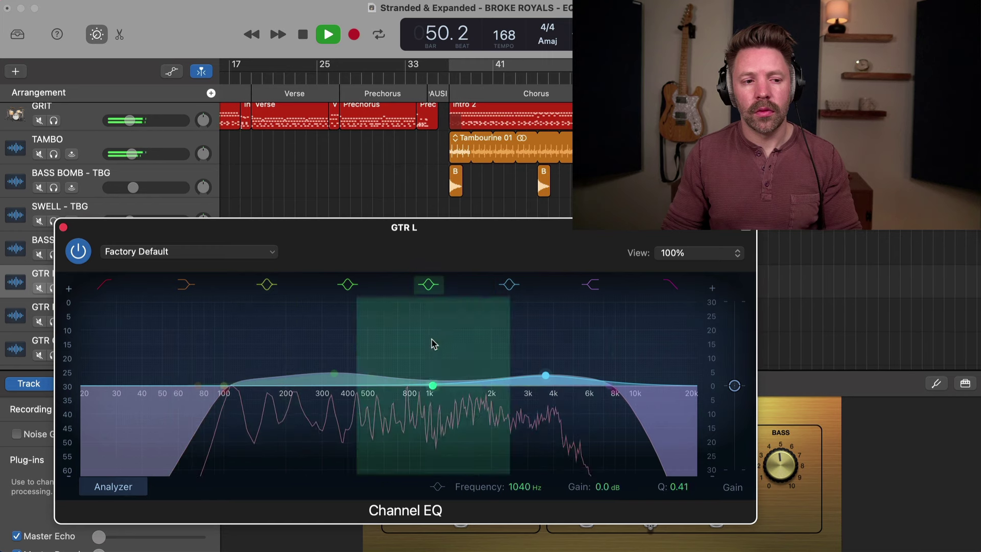
drag(552, 377, 552, 384)
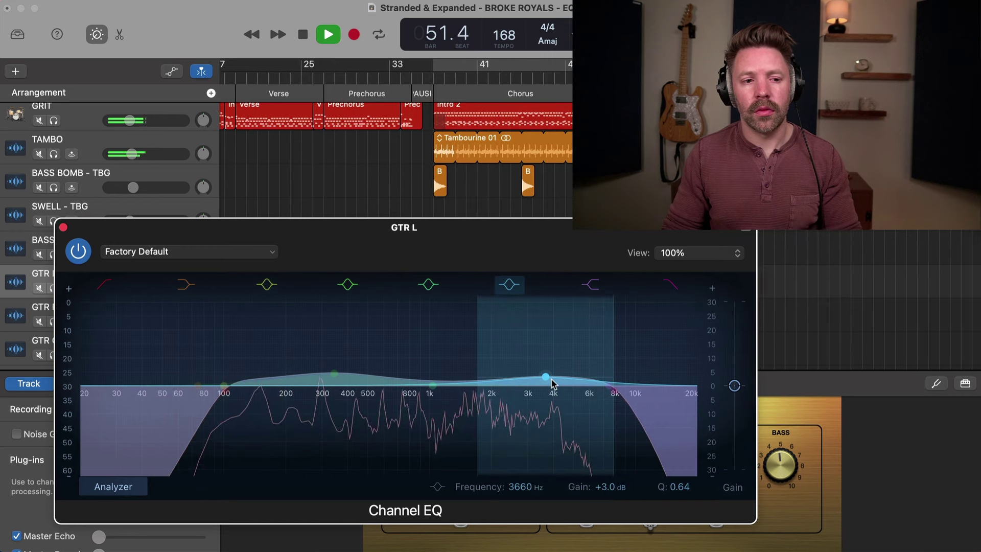
key(space)
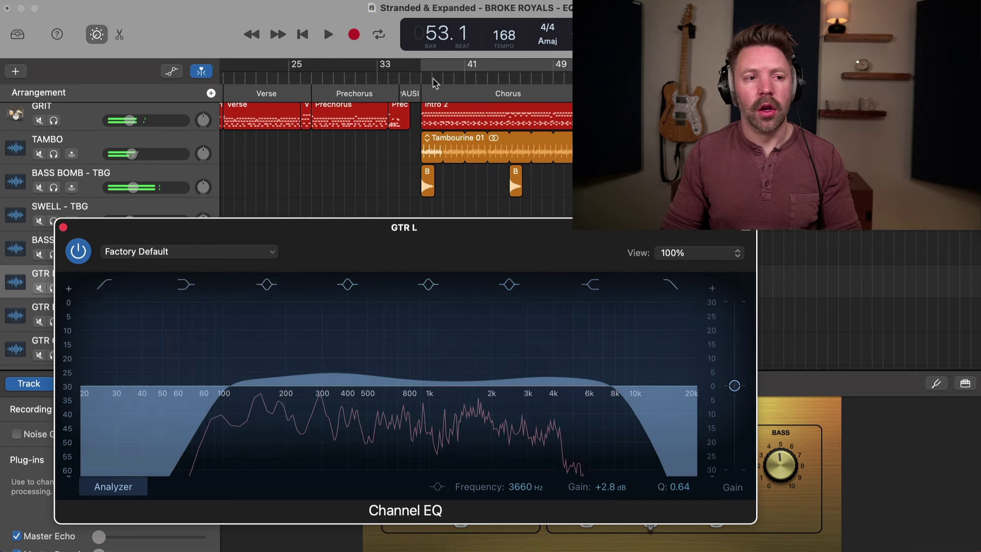
Lower the EQ's output gain slightly and compare the soloed GTR L against bypass from bar 38
click(433, 78)
click(735, 386)
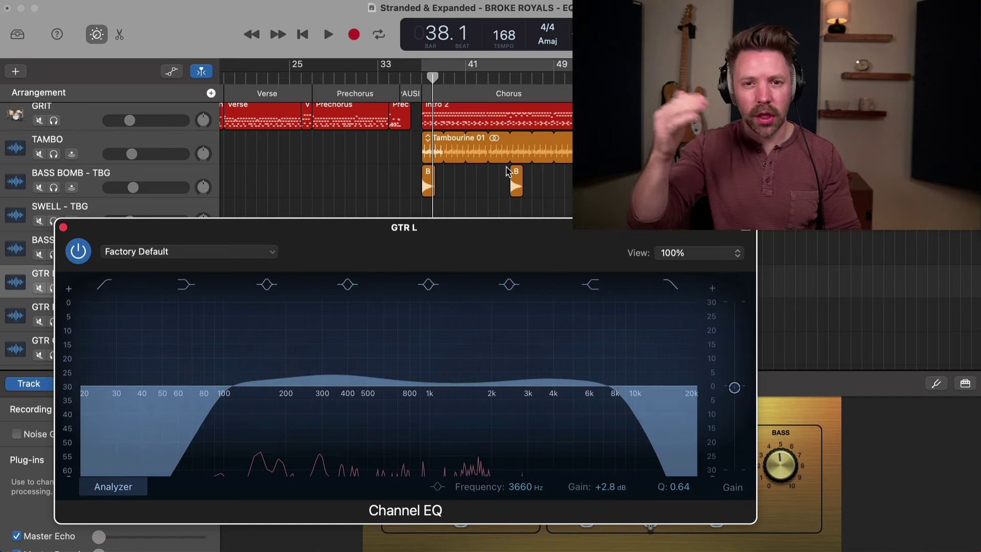
key(s)
key(space)
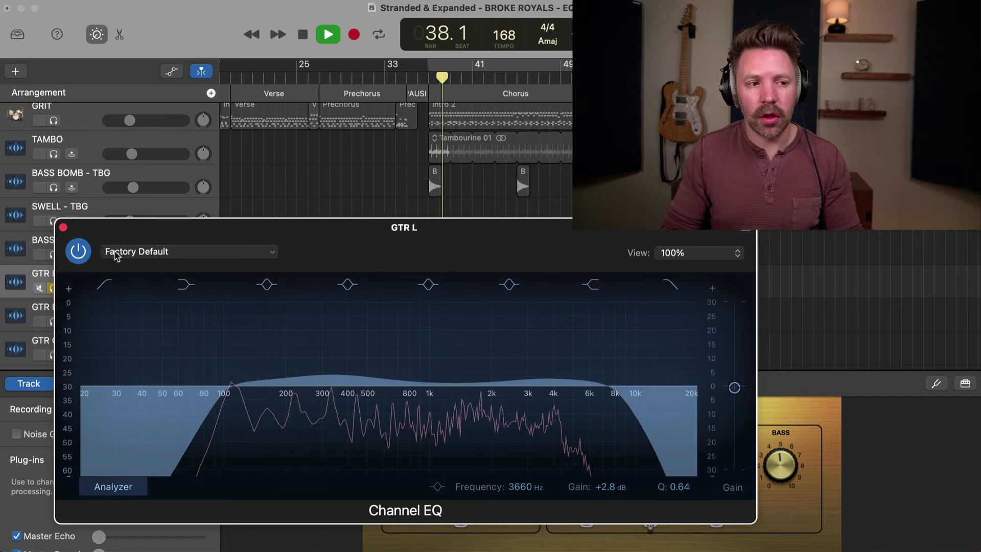
click(77, 253)
click(76, 253)
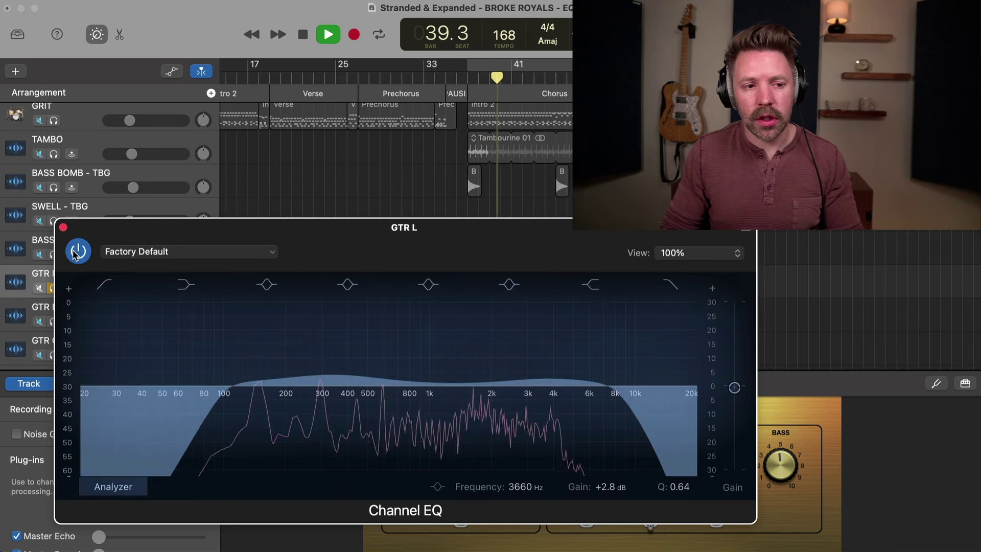
click(77, 252)
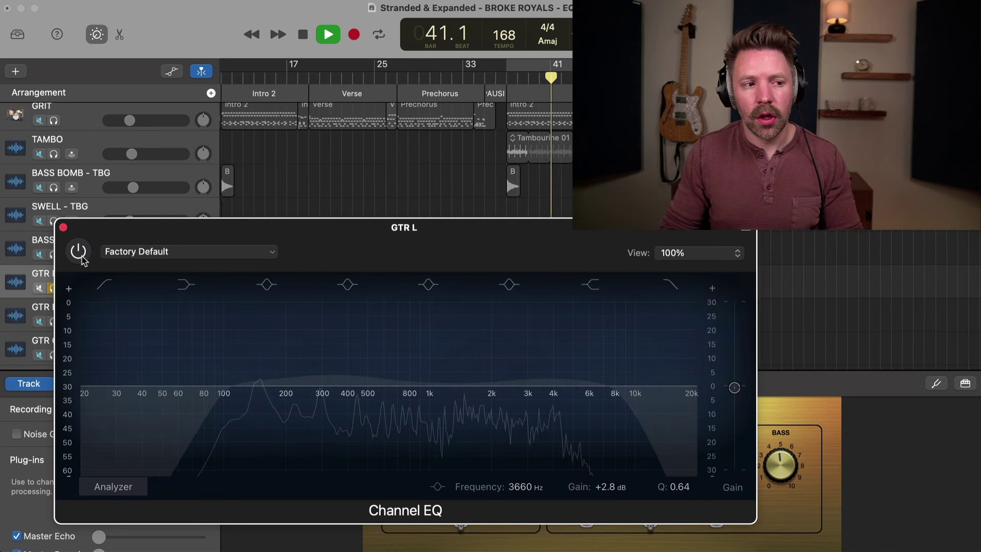
click(78, 252)
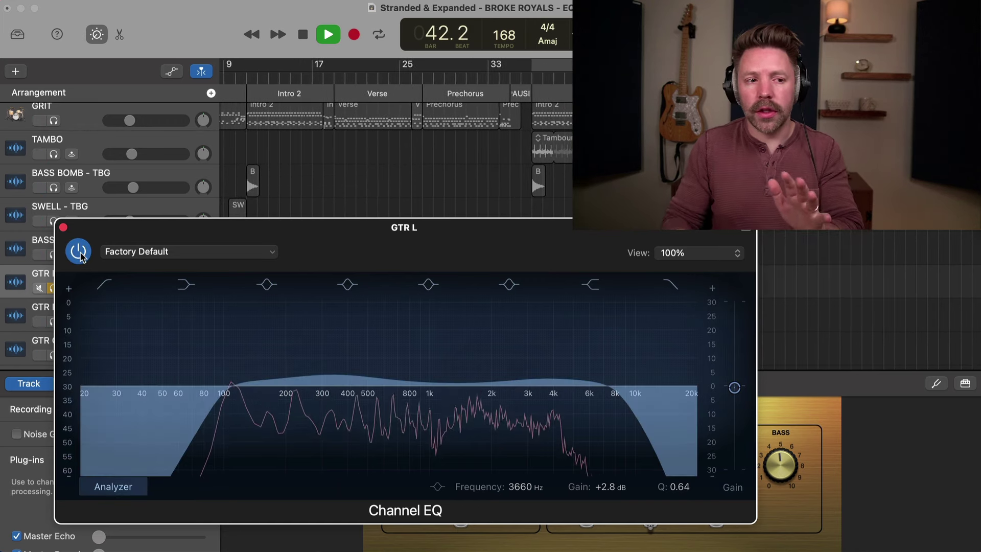
click(80, 253)
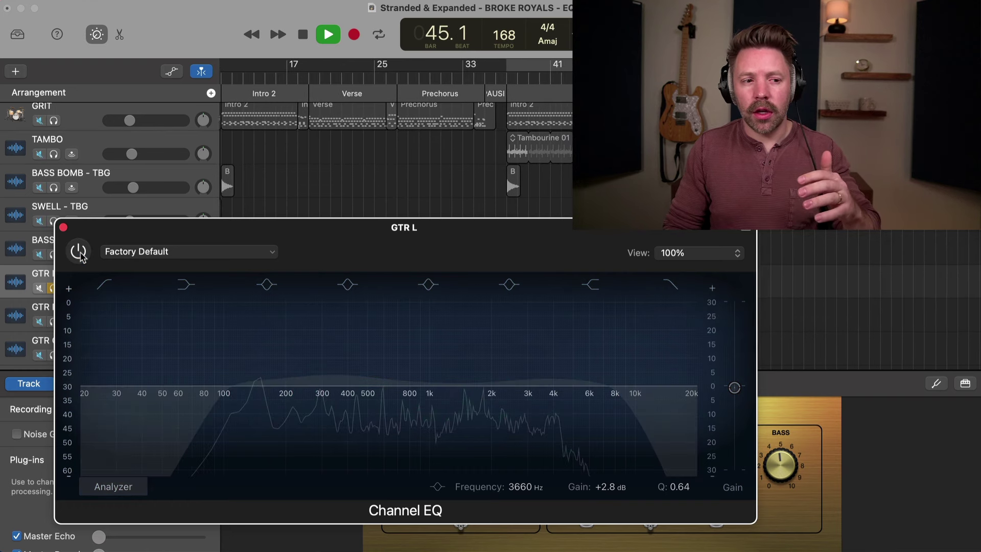
click(79, 252)
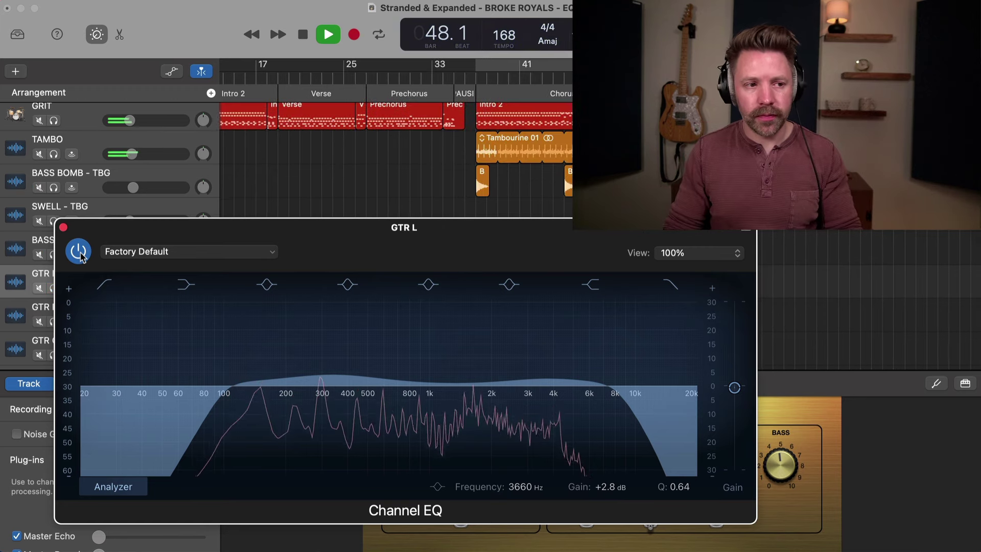
Compare the GTR L EQ against bypass in the full mix, leave it enabled and close its window
click(79, 253)
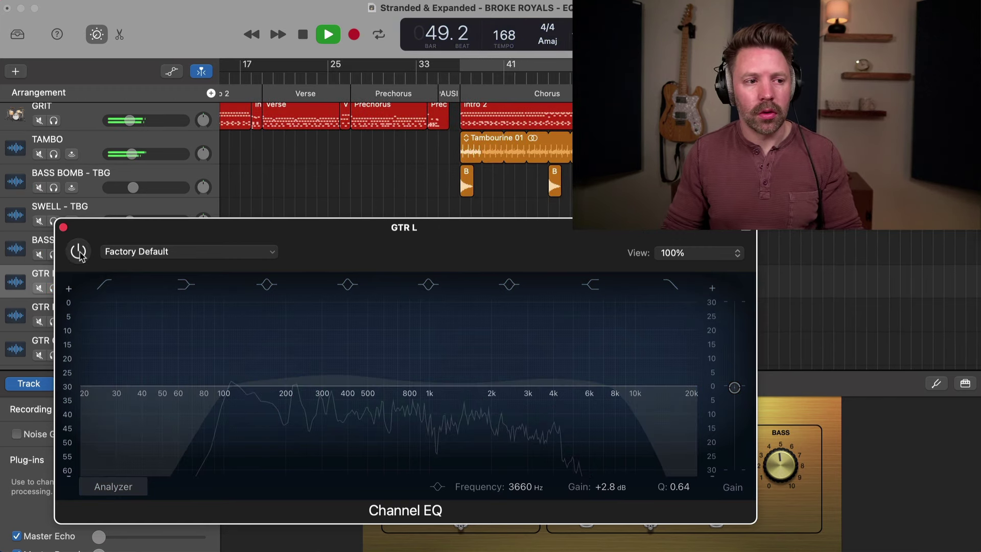
click(79, 253)
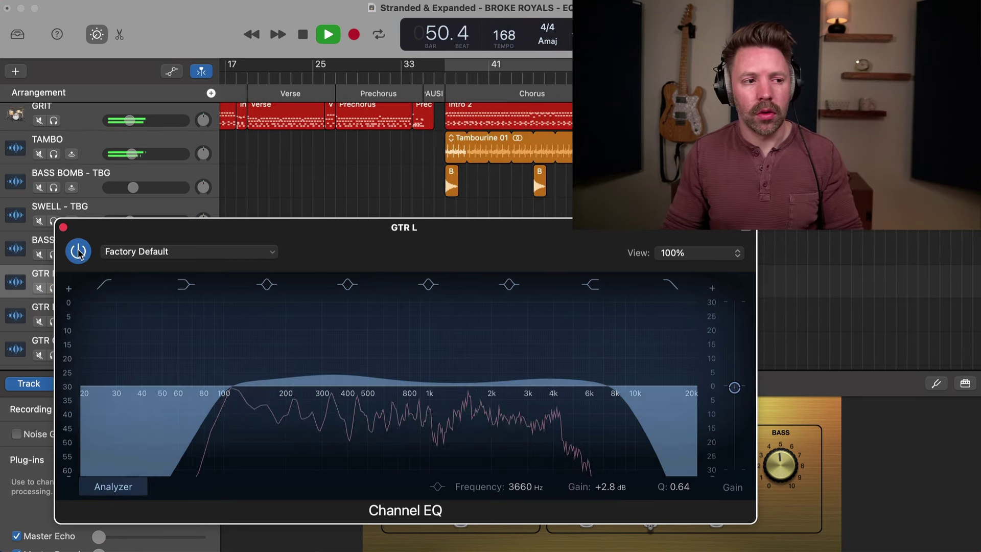
click(79, 252)
click(78, 252)
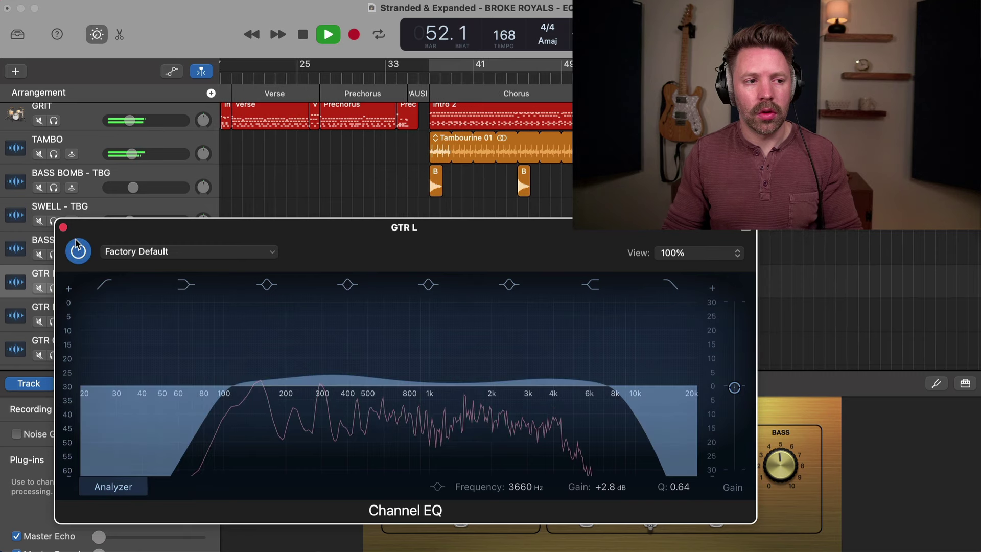
key(space)
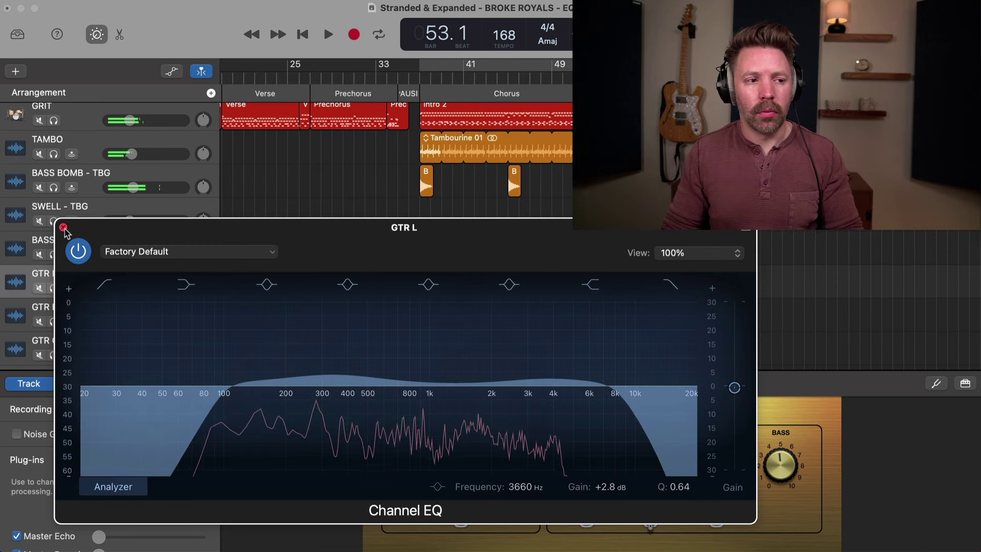
click(63, 228)
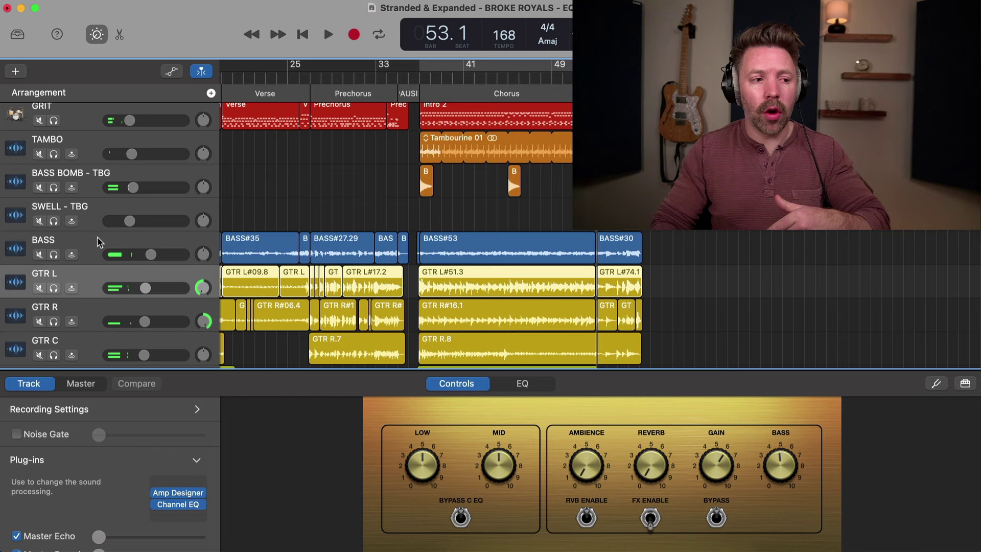
Open the Channel EQ of the GTR R track and reposition its window over the track list
scroll(99, 252, down, 2)
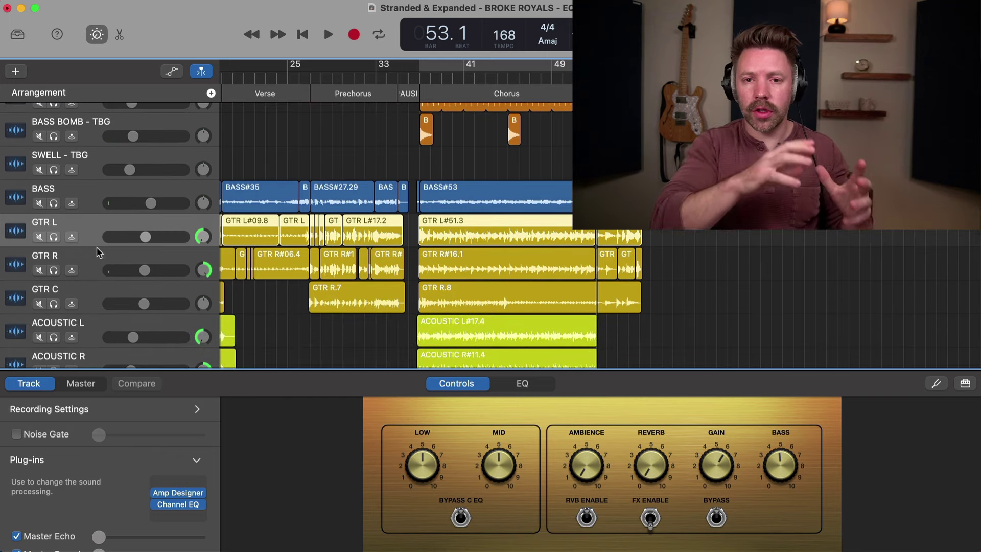
click(99, 252)
click(183, 506)
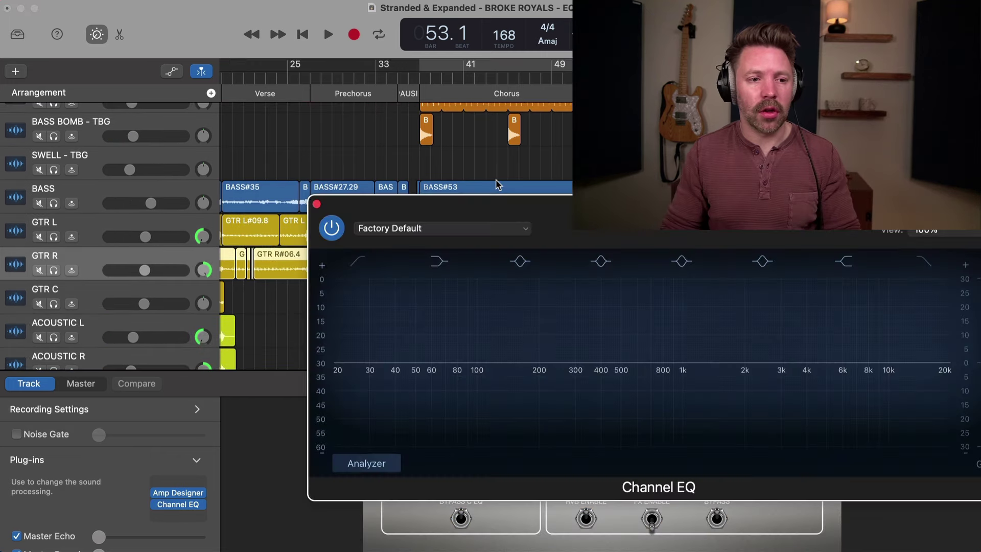
drag(506, 212, 274, 219)
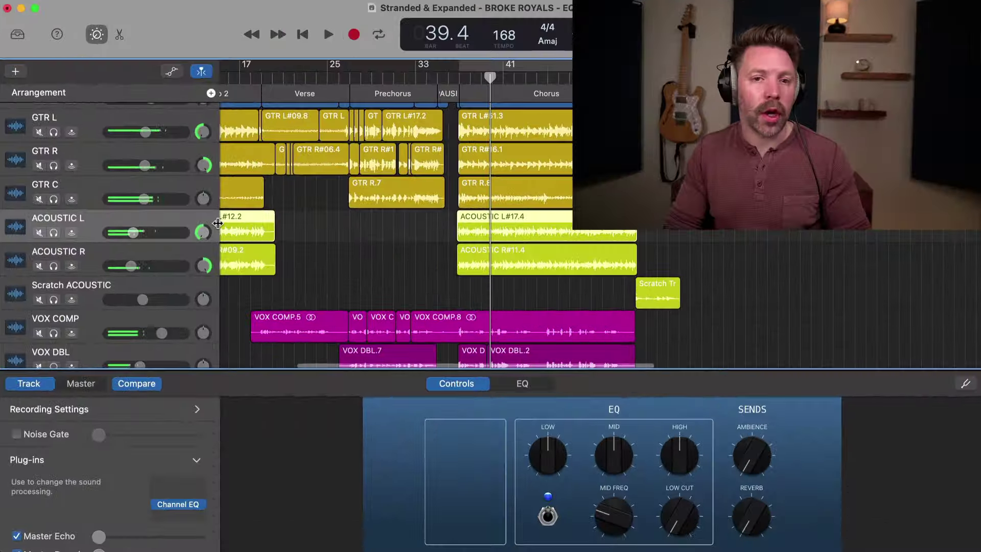
Open the Channel EQ of GTR C and review its curve along with the one on GTR R
click(99, 195)
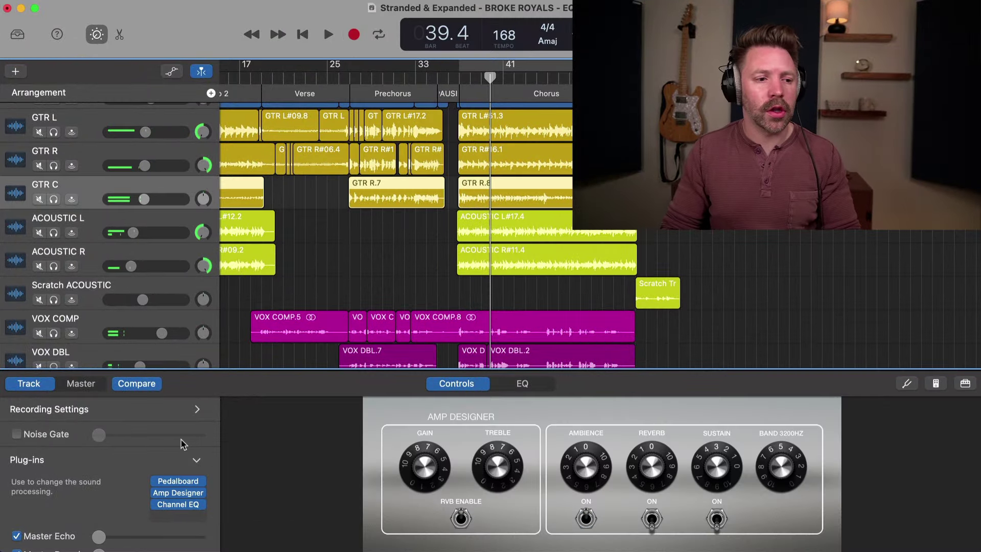
click(180, 505)
drag(127, 172, 216, 175)
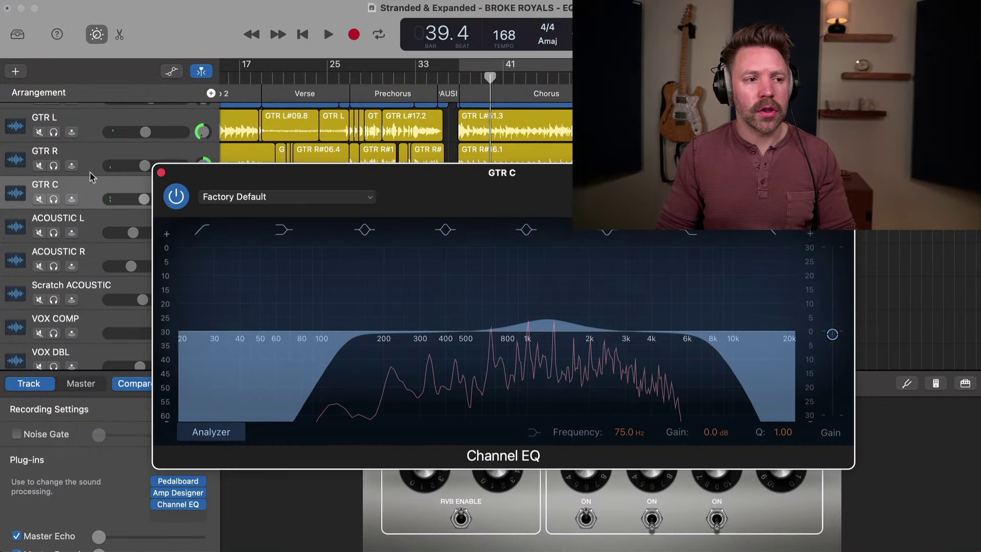
click(93, 165)
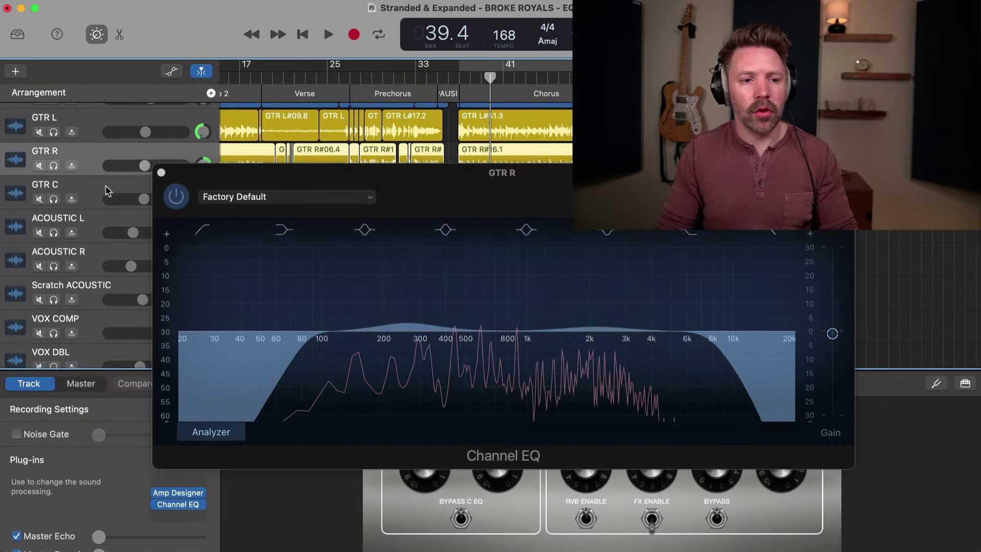
Switch from the ACOUSTIC R track to ACOUSTIC L and close the Channel EQ window
click(100, 261)
click(91, 228)
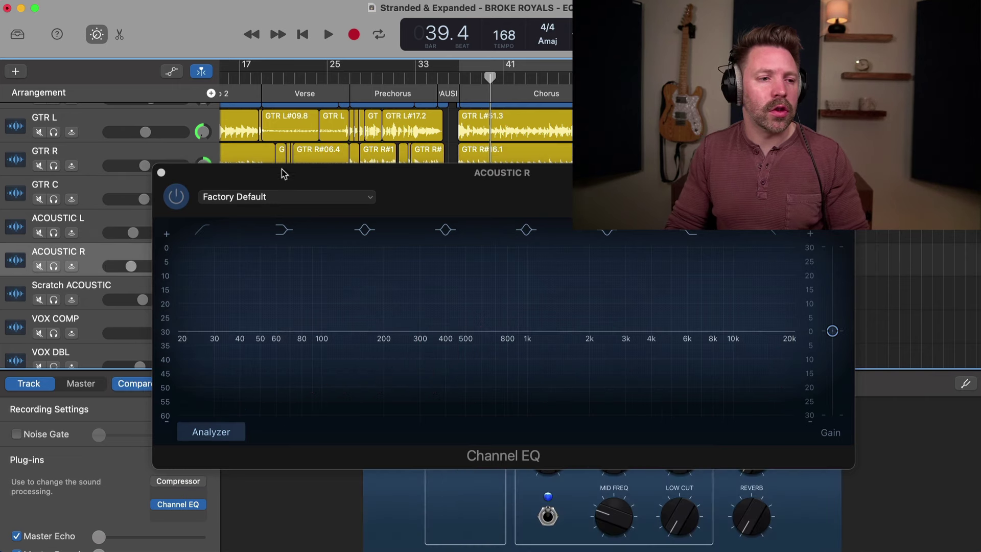
click(160, 173)
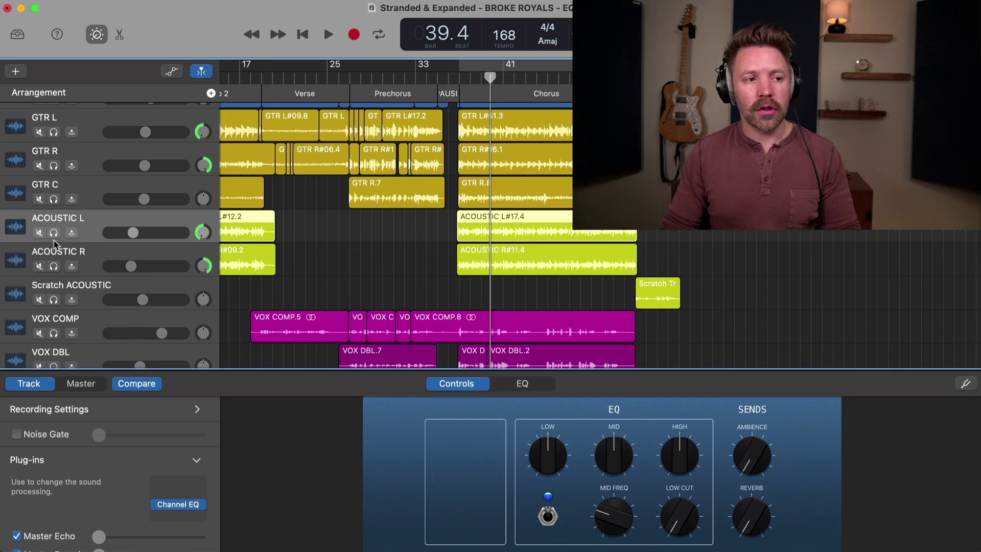
Audition ACOUSTIC L and ACOUSTIC R soloed together in the chorus, and again with the solos off in the full mix
drag(53, 234, 55, 291)
click(53, 300)
key(space)
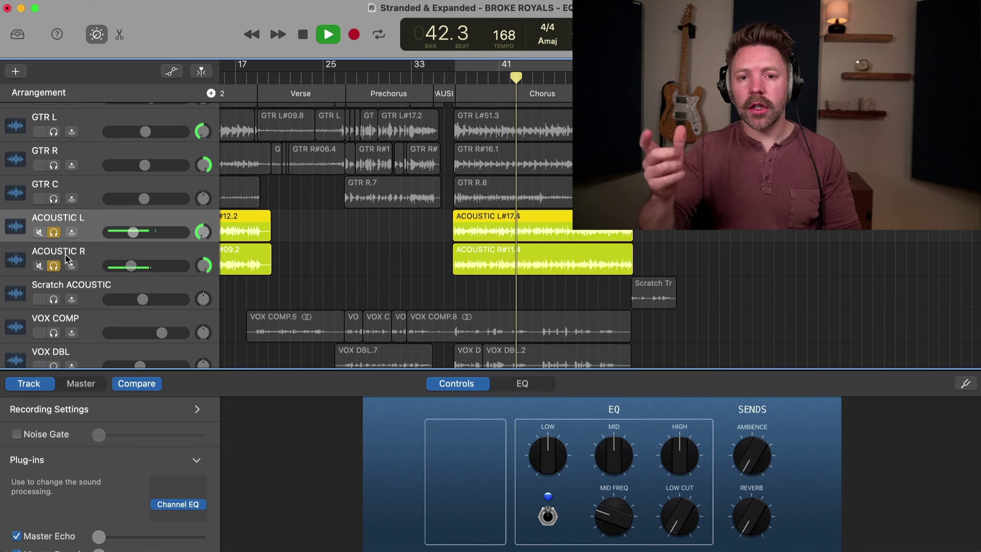
key(space)
click(54, 233)
click(53, 265)
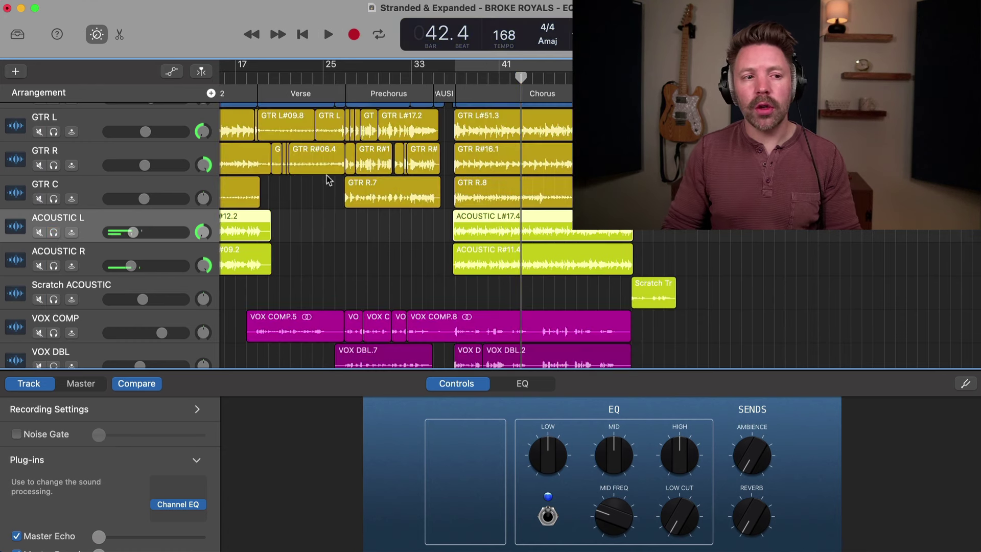
key(space)
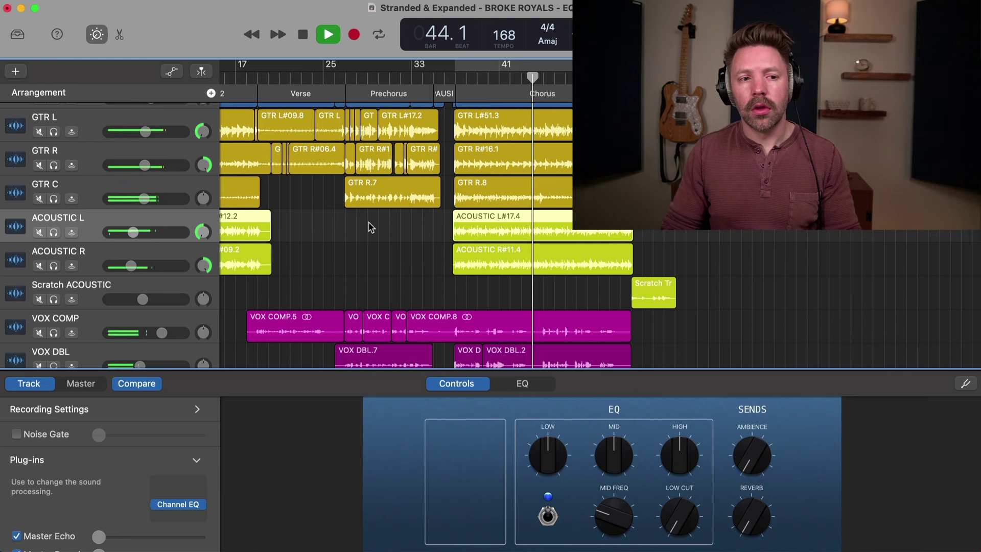
key(space)
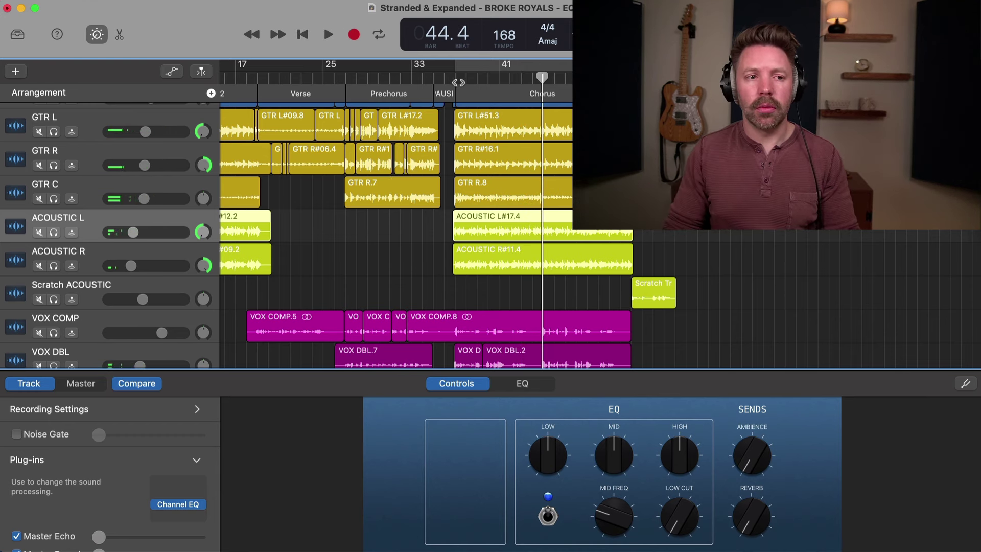
Return the playhead to bar 37, open the Channel EQ of ACOUSTIC L and enable its low-cut band
click(457, 81)
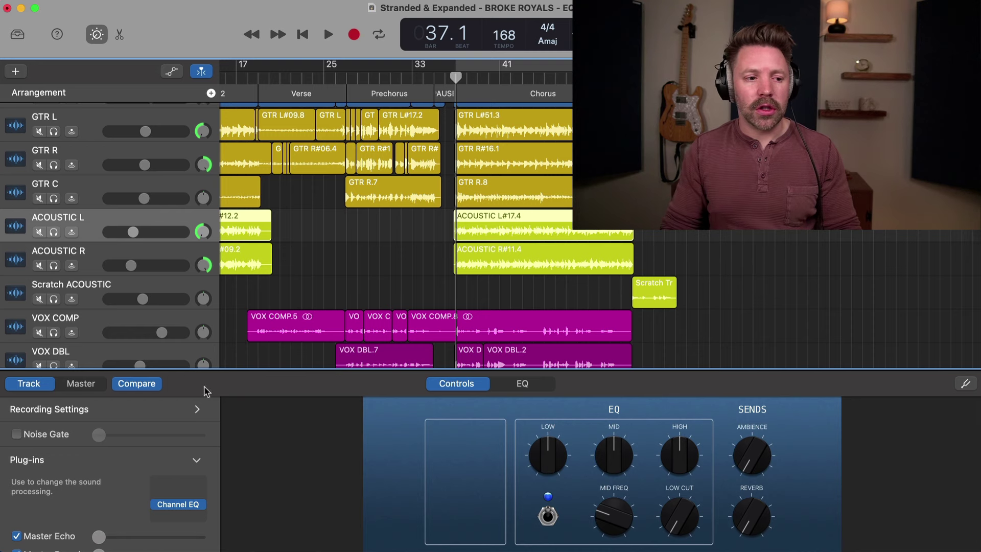
click(183, 509)
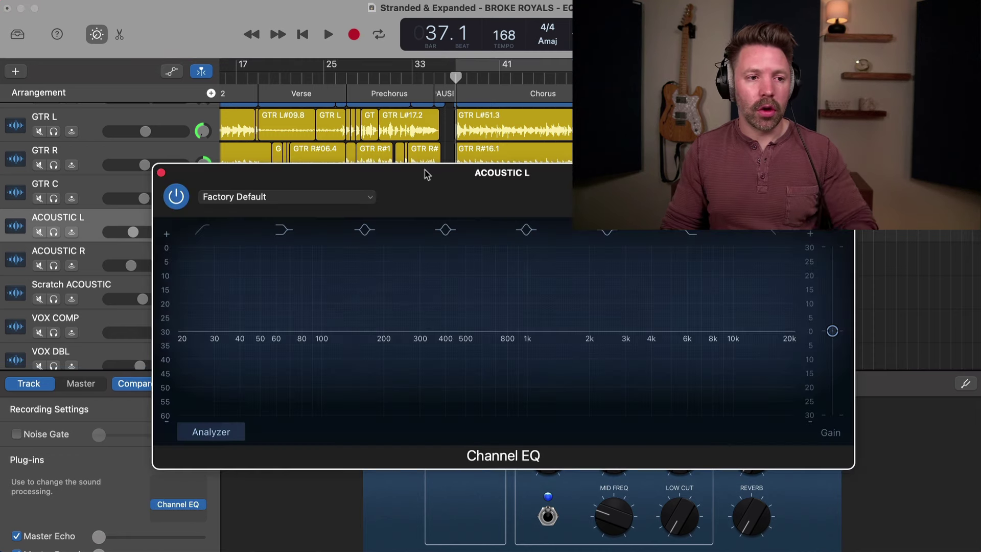
drag(425, 173, 411, 171)
click(183, 237)
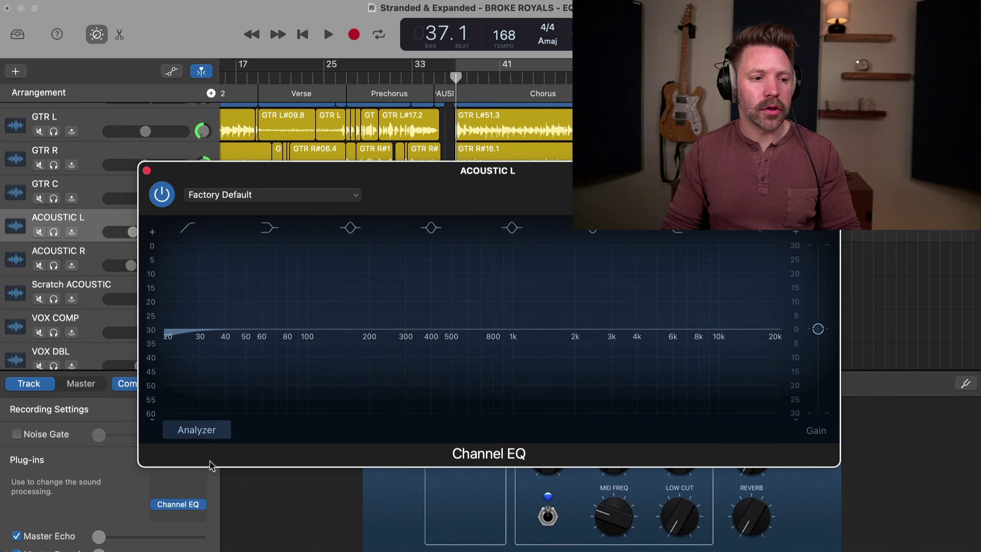
Play the chorus from bar 37 to view the analyzer and raise the low cut to 75 Hz
key(space)
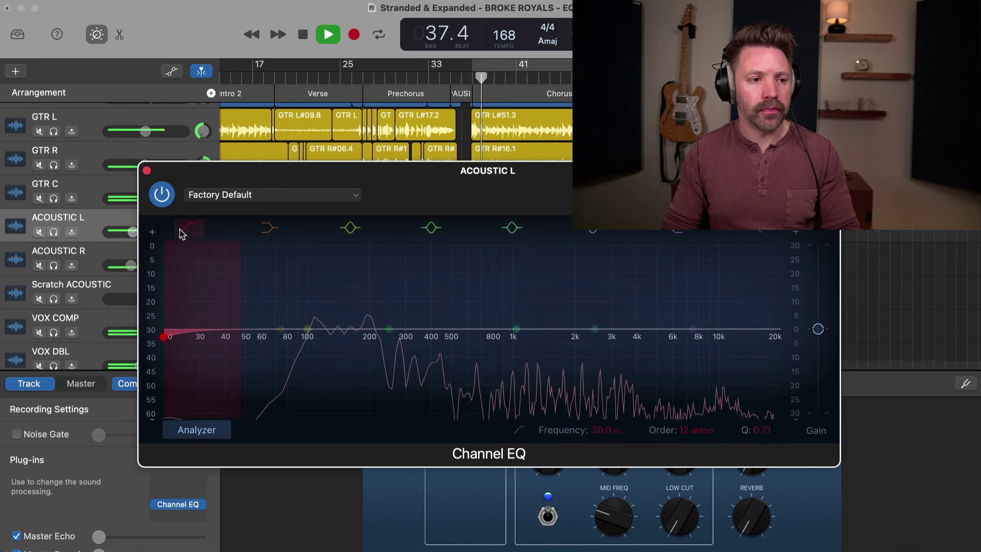
key(space)
key(space)
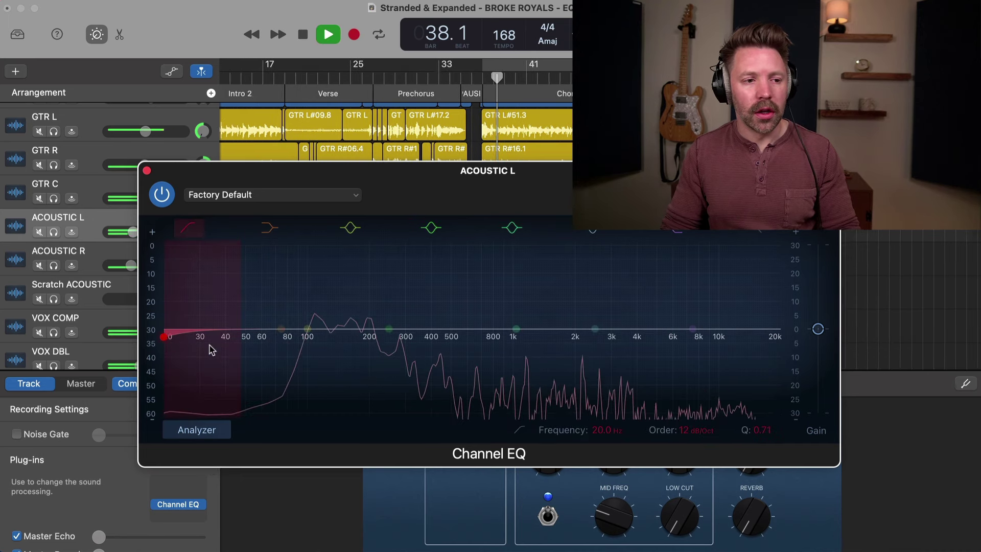
key(space)
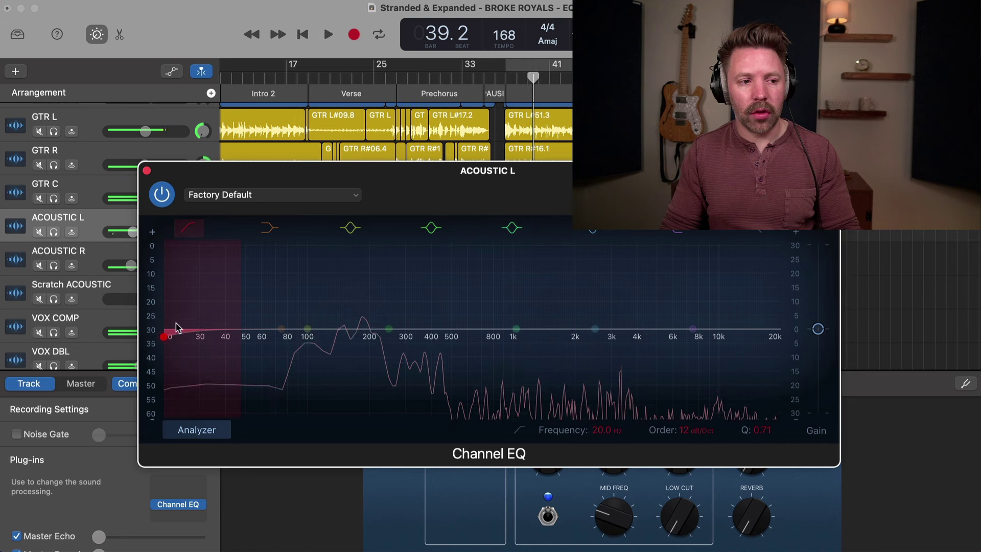
drag(165, 337, 282, 337)
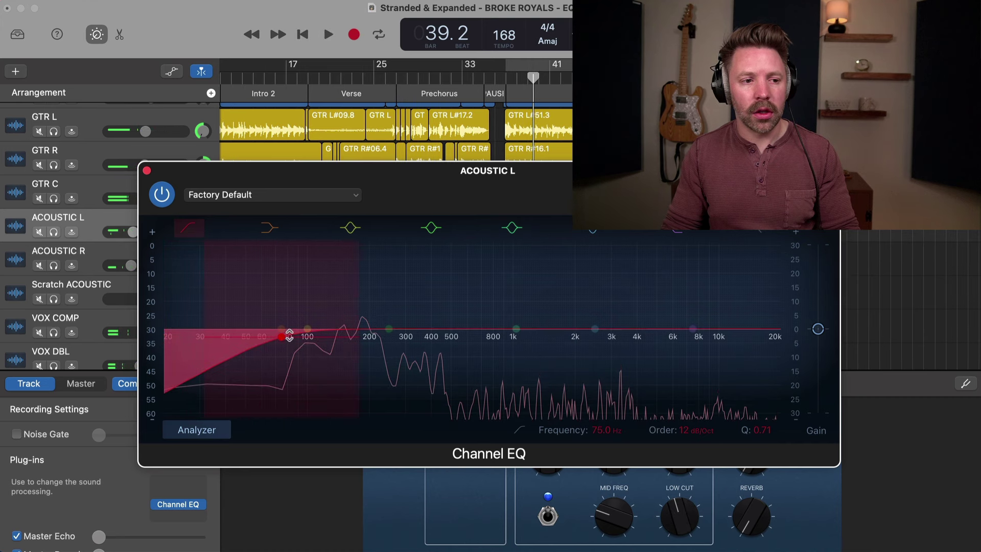
Solo ACOUSTIC L, sweep its low cut during playback, and set it to 112 Hz at 36 dB/Oct with Q 0.79
key(s)
drag(345, 298, 322, 297)
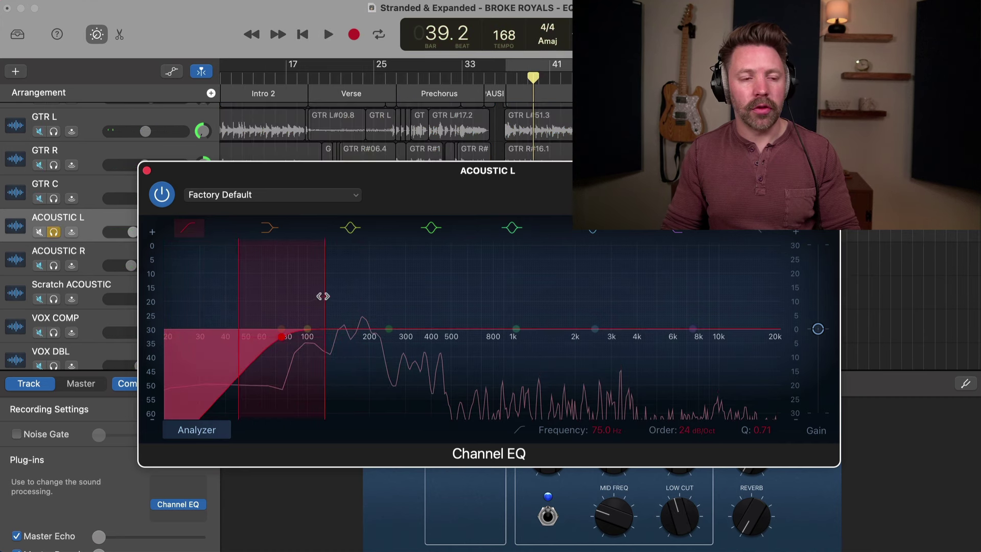
key(space)
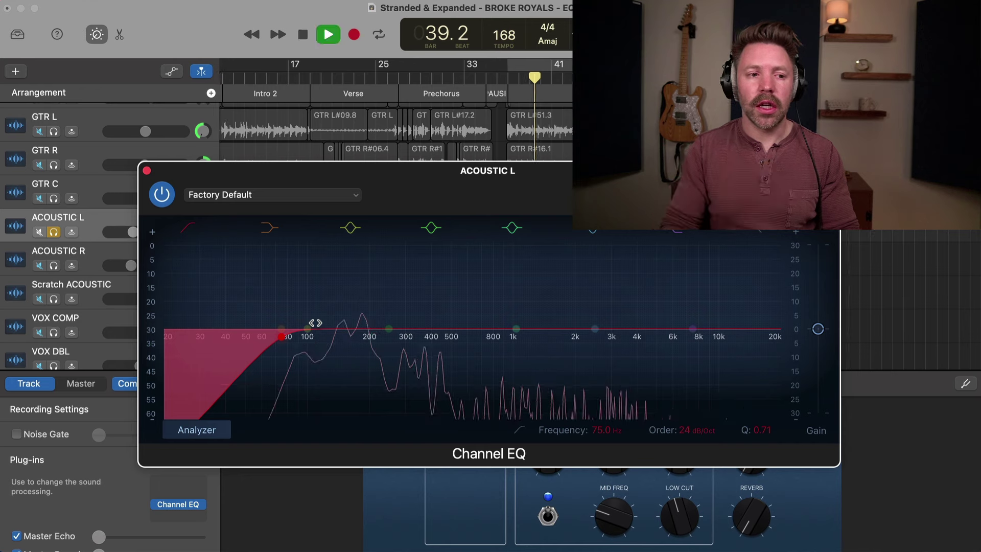
drag(284, 343, 331, 343)
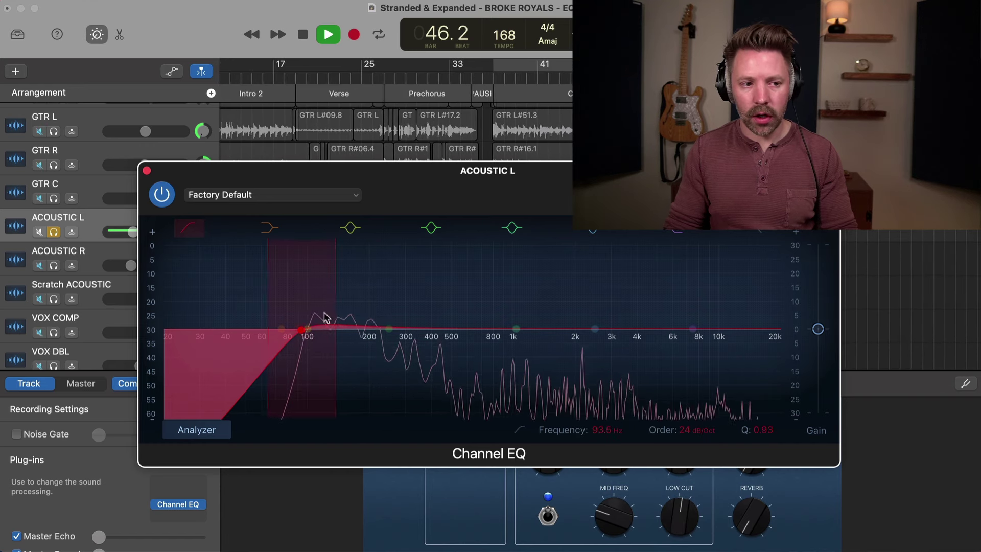
drag(334, 306, 328, 306)
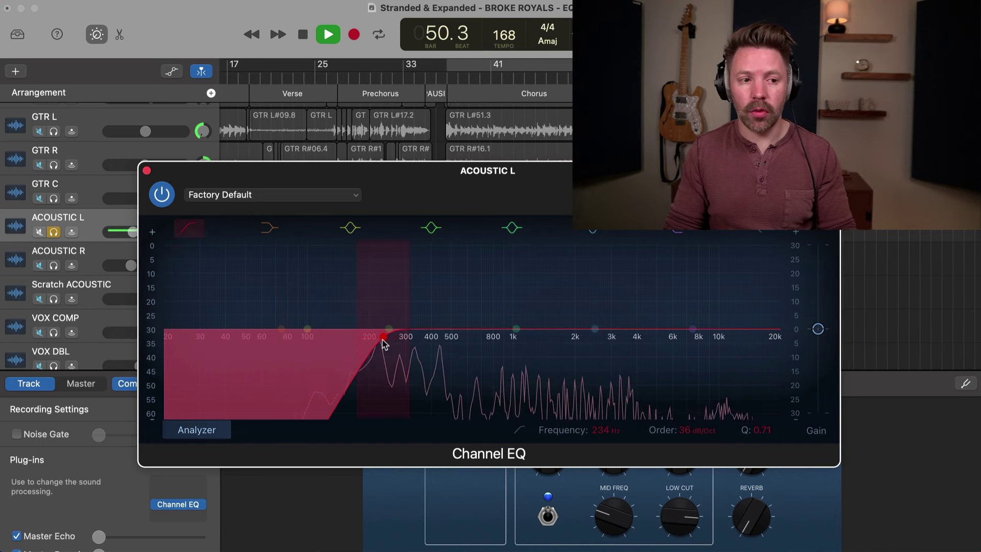
drag(337, 342, 318, 337)
key(space)
Replay ACOUSTIC L from bar 38 and fine-tune the low cut to 110 Hz
click(421, 79)
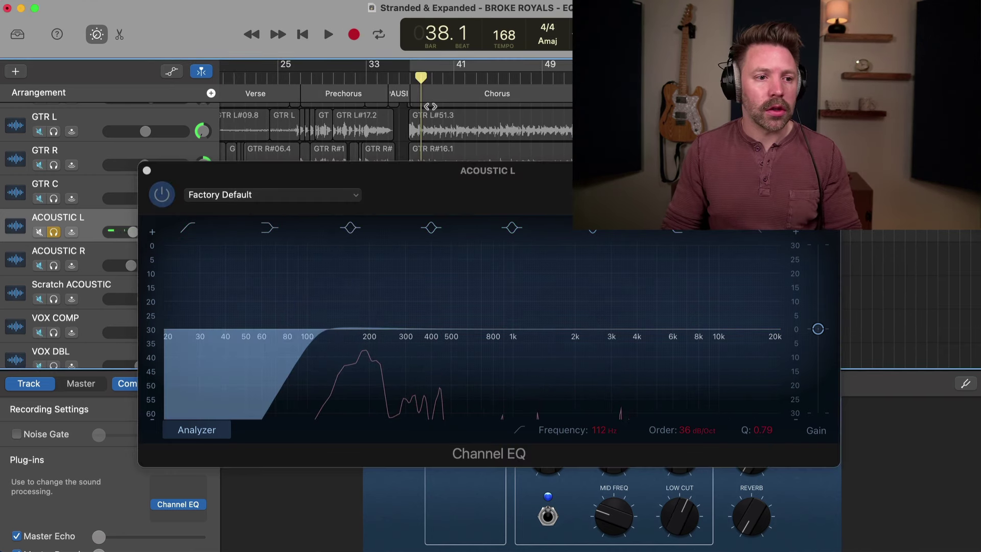
key(space)
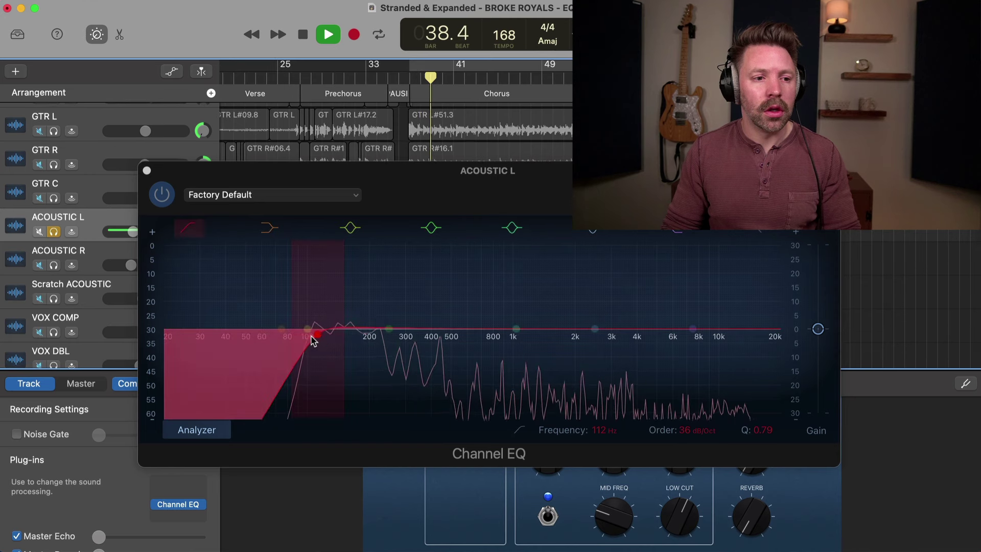
click(312, 341)
key(space)
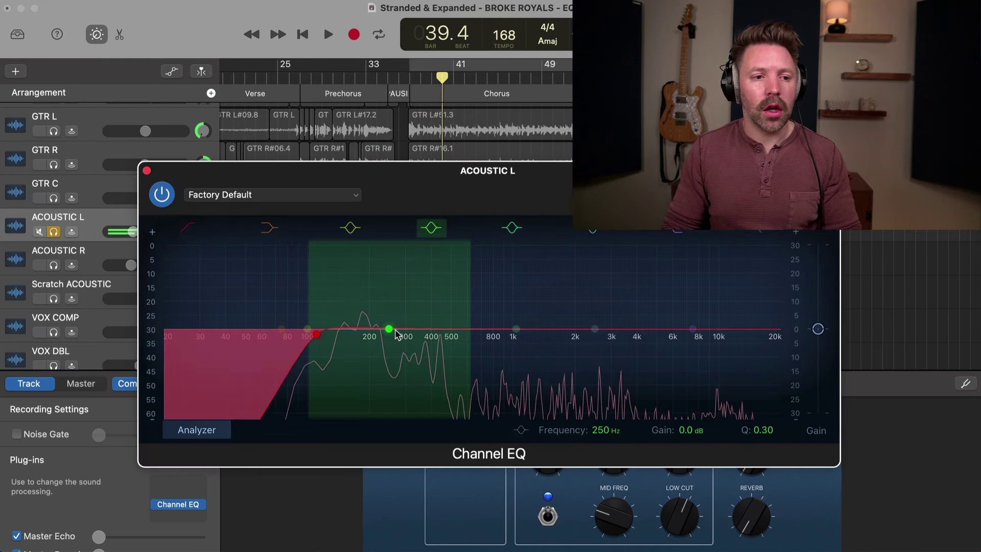
key(space)
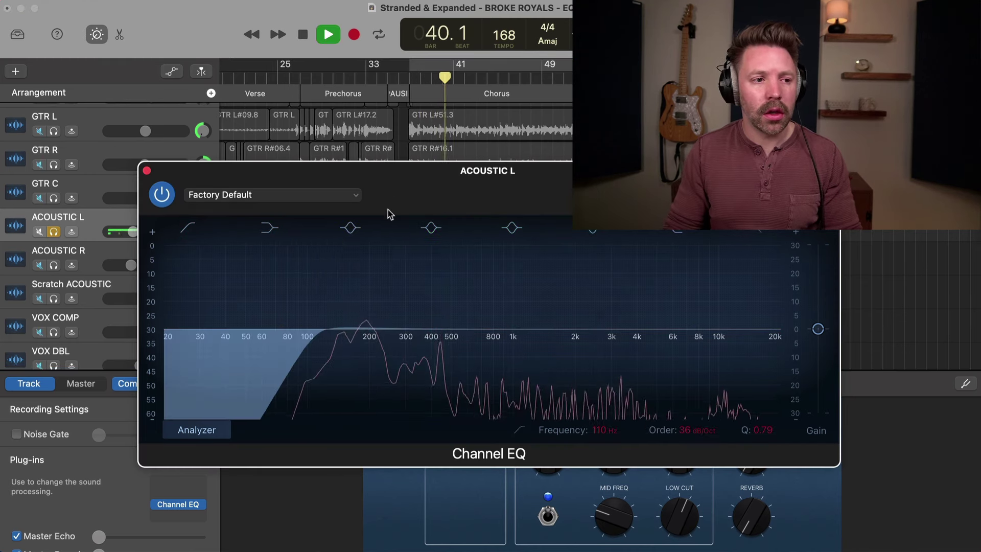
Stop playback, move the Channel EQ window clear of the track headers and raise the ACOUSTIC L track volume
key(space)
drag(255, 179, 354, 190)
click(134, 231)
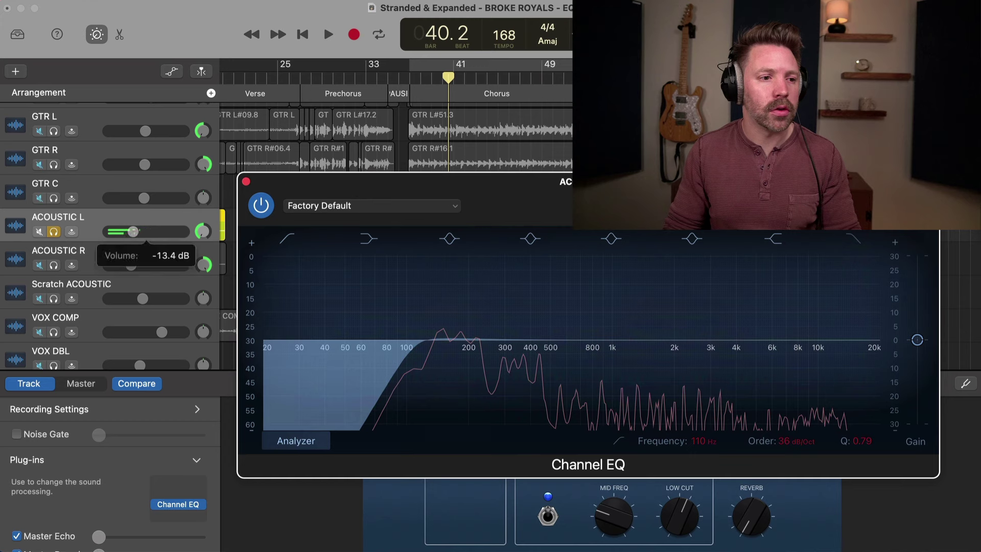
drag(156, 231, 158, 231)
Sweep a boosted bell band through ACOUSTIC L's low mids during playback, and turn it into an 8.3 dB cut at 444 Hz with Q 2.00
key(space)
drag(487, 344, 536, 285)
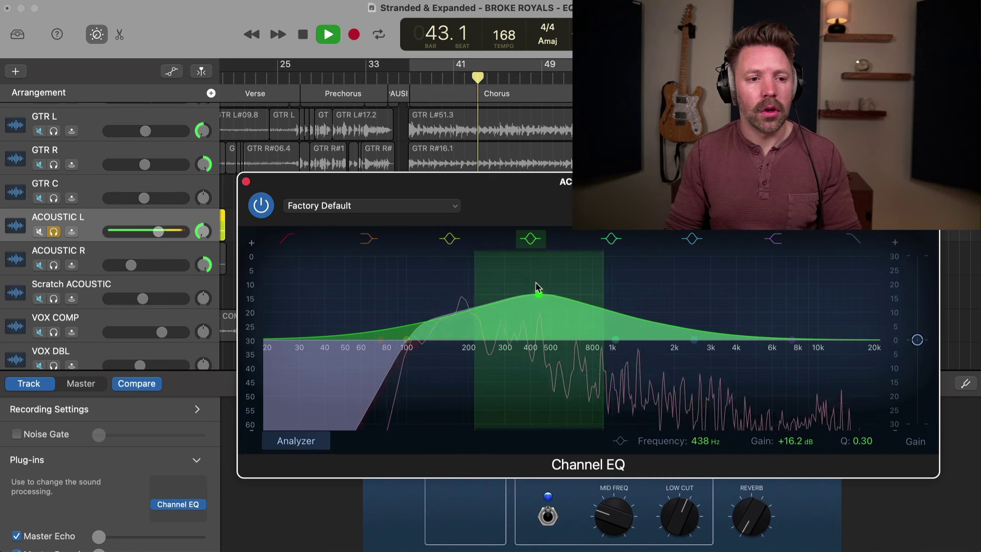
drag(599, 278, 548, 290)
key(space)
click(445, 80)
key(space)
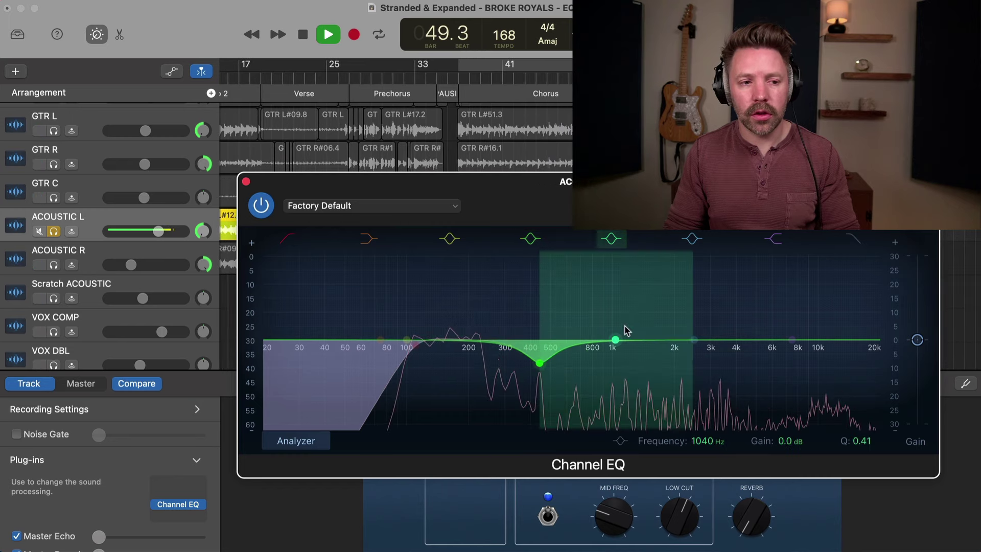
Sweep the lower bell band as a boost through the soloed chorus, and set it to -3.2 dB at 276 Hz with Q 1.80
drag(408, 336, 452, 335)
drag(489, 309, 503, 280)
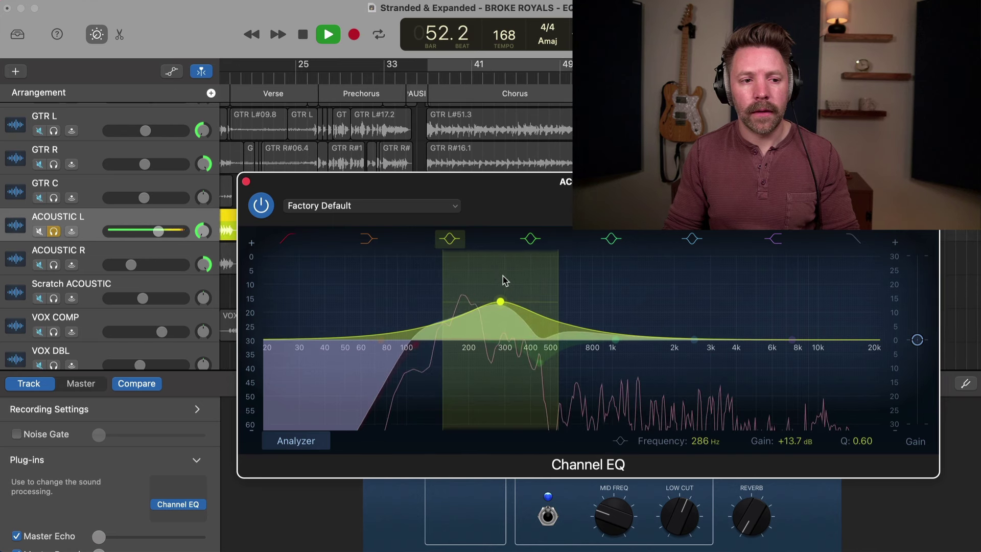
key(space)
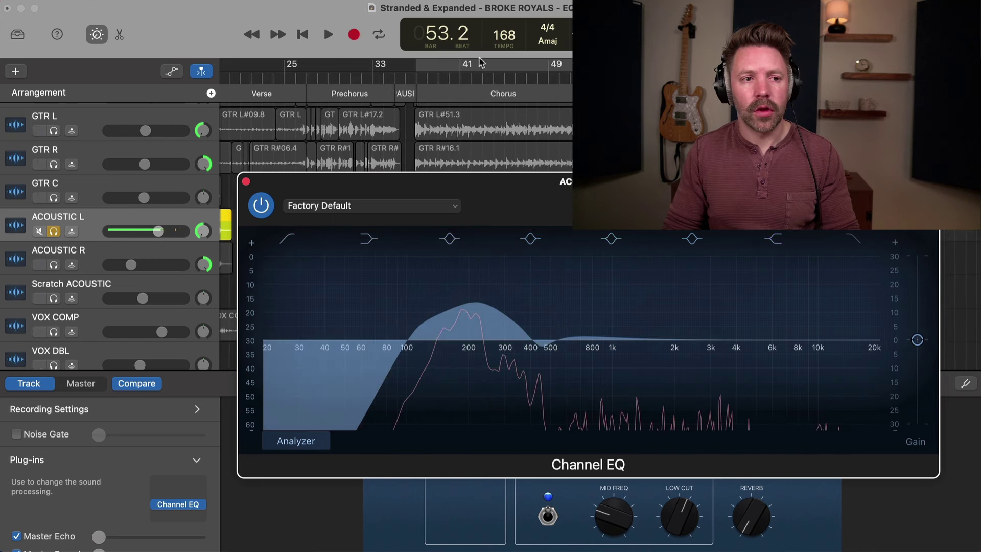
key(space)
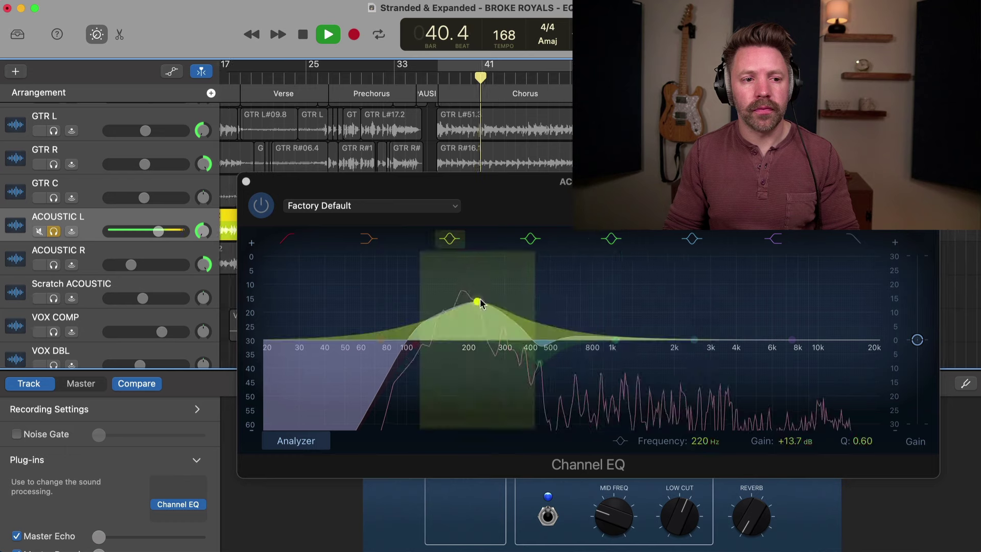
drag(528, 282, 507, 287)
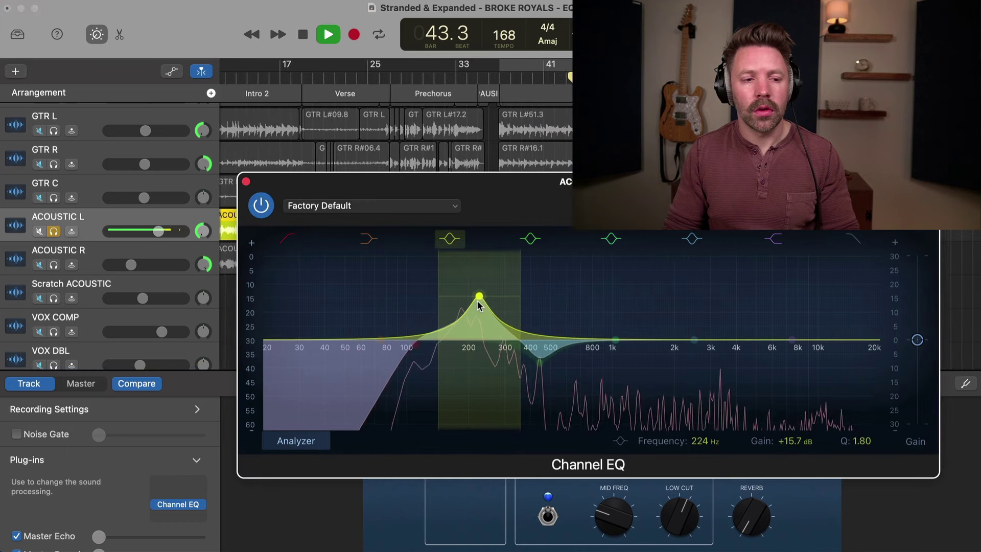
drag(479, 305, 500, 305)
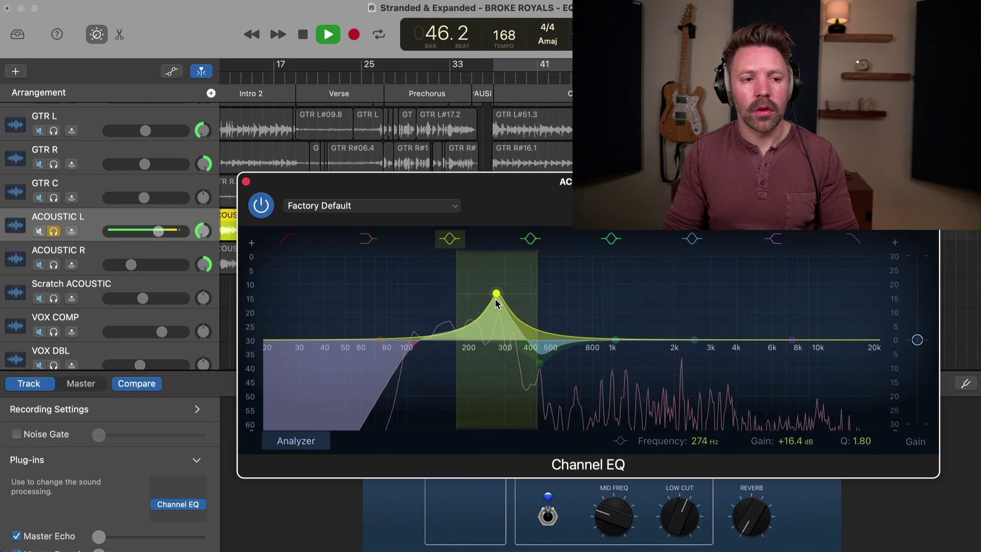
drag(495, 299, 518, 363)
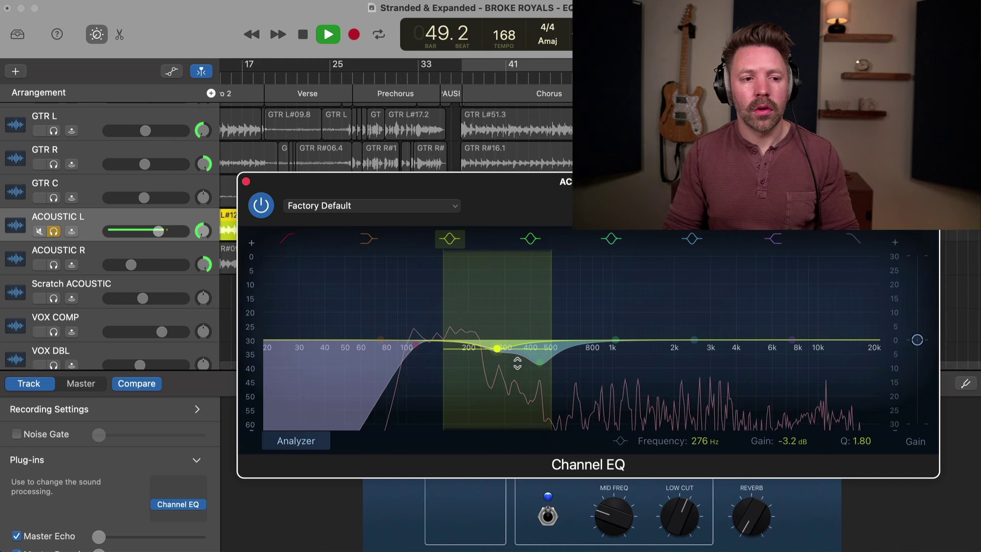
Compare ACOUSTIC L with its Channel EQ bypassed and active, replaying the chorus from bar 39
click(263, 213)
key(space)
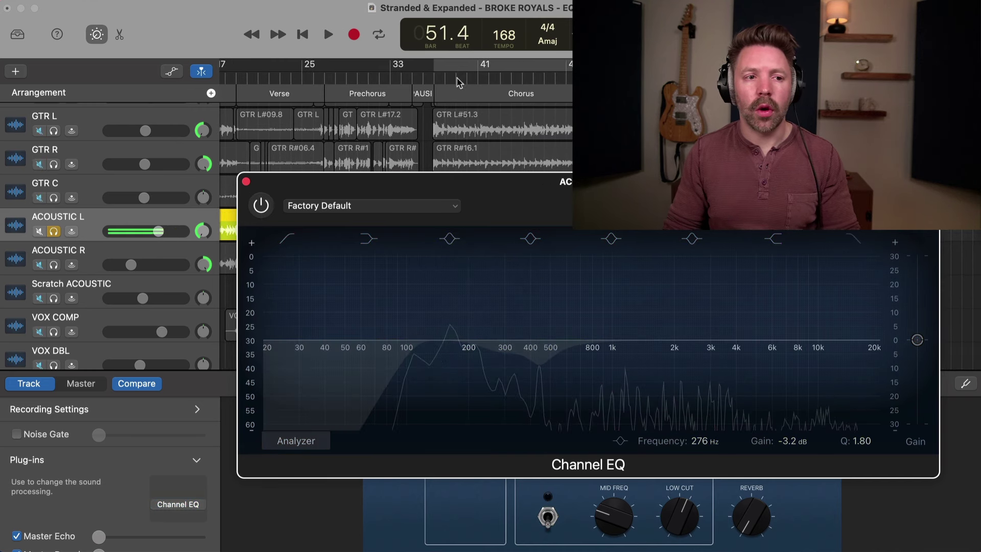
click(457, 76)
click(264, 205)
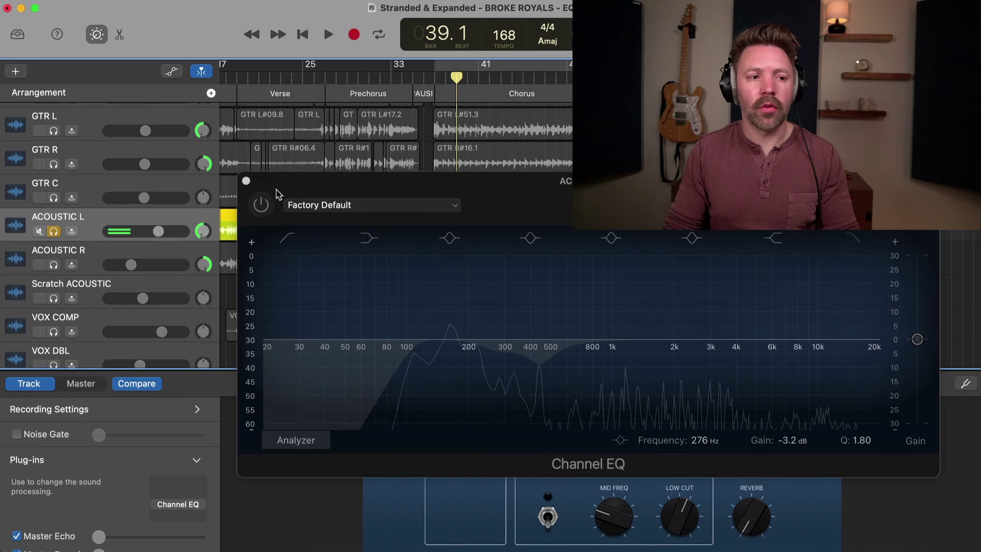
key(space)
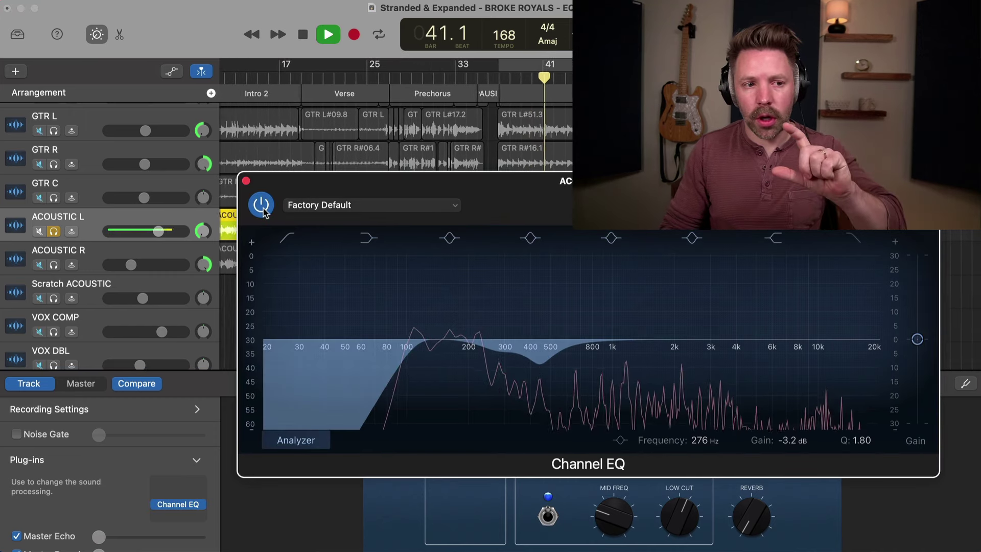
click(264, 212)
click(264, 212)
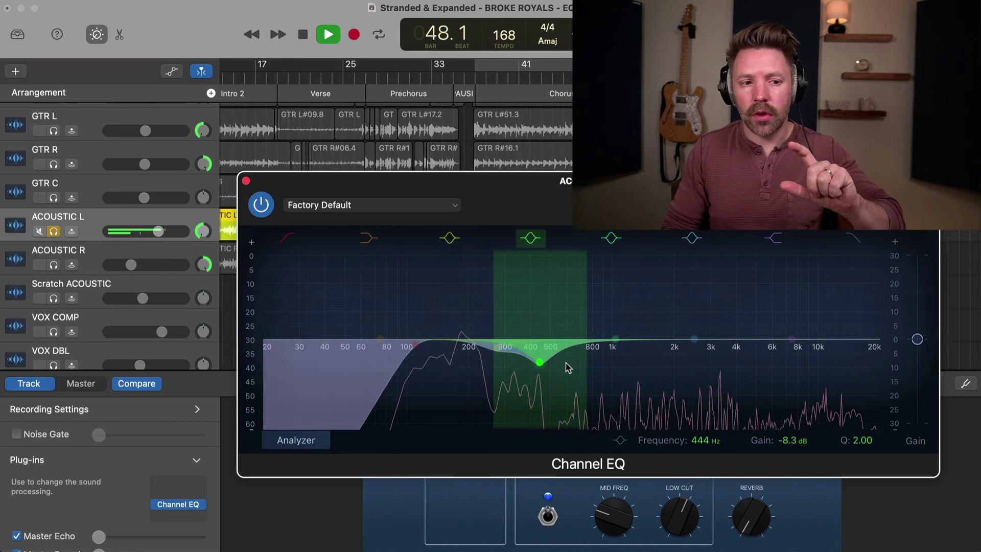
Briefly exaggerate the 444 Hz band, set its gain to -10.2 dB, and compare the EQ against bypass in the chorus
drag(542, 368, 564, 257)
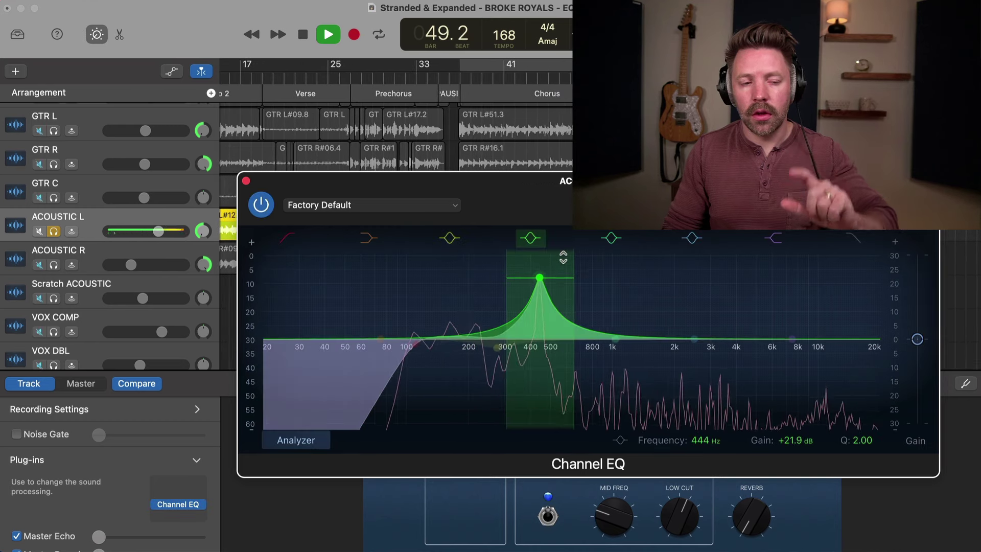
drag(560, 310, 562, 368)
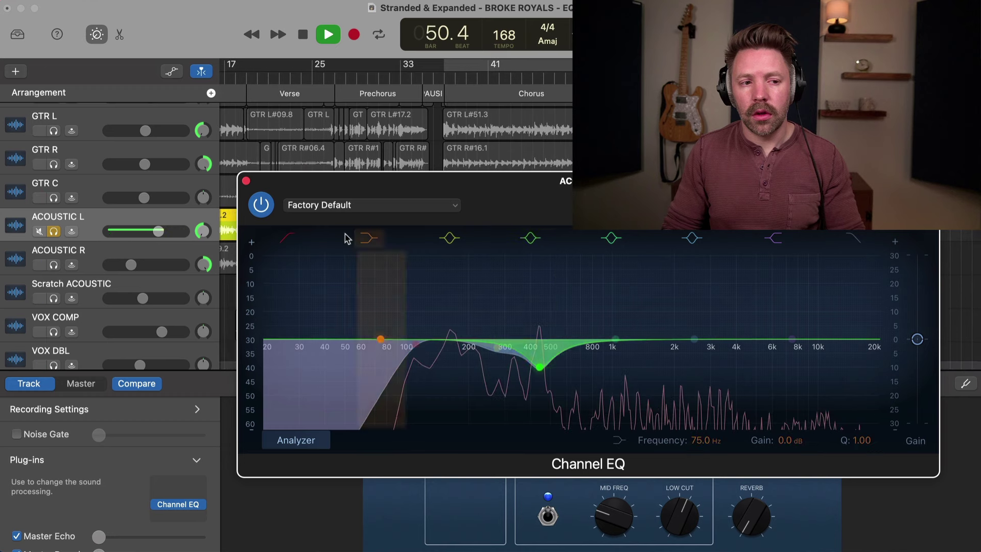
click(261, 205)
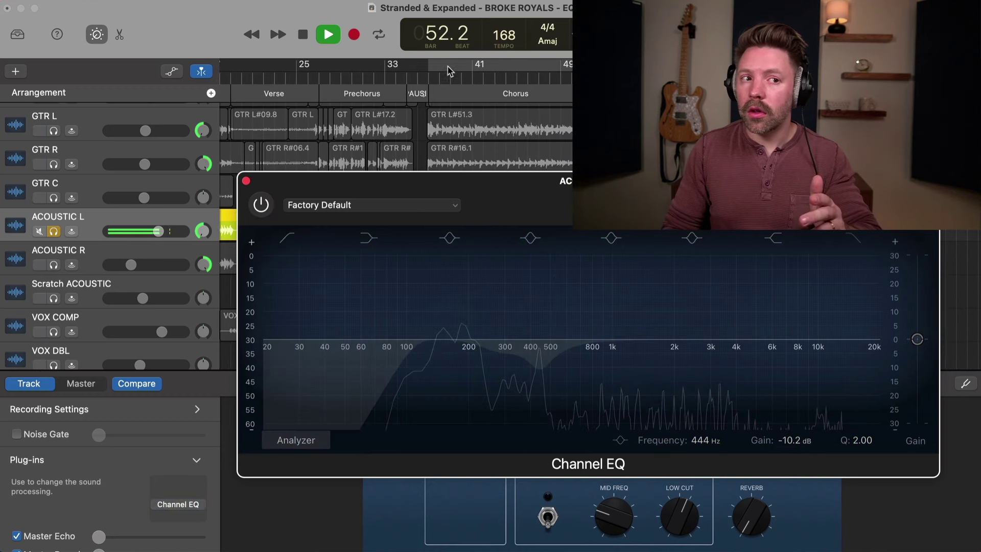
click(456, 85)
click(262, 205)
click(262, 205)
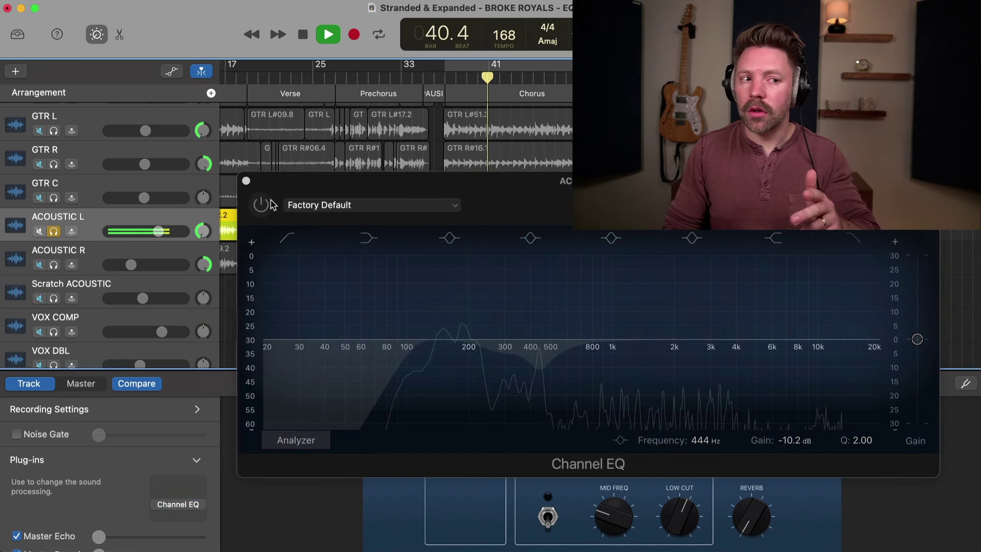
click(262, 205)
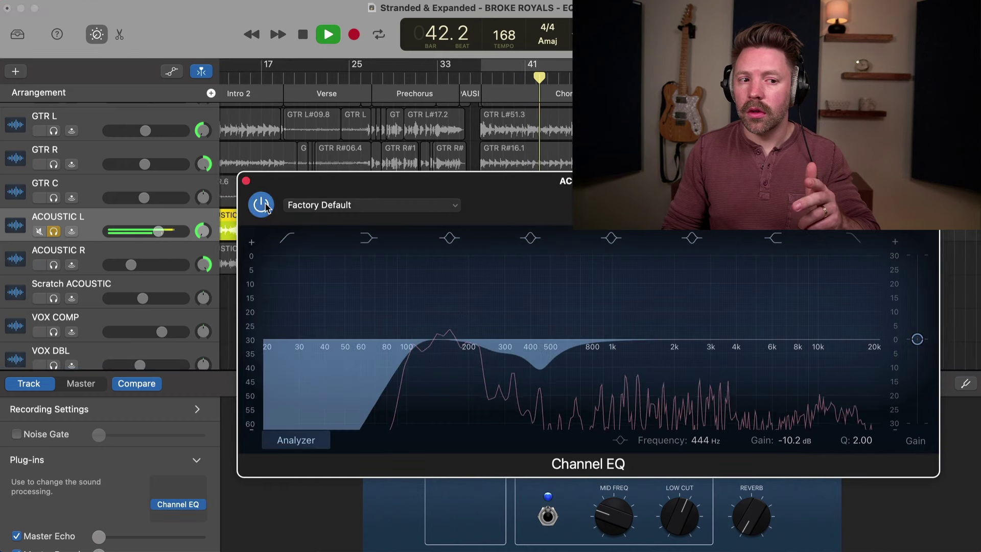
click(262, 205)
click(262, 205)
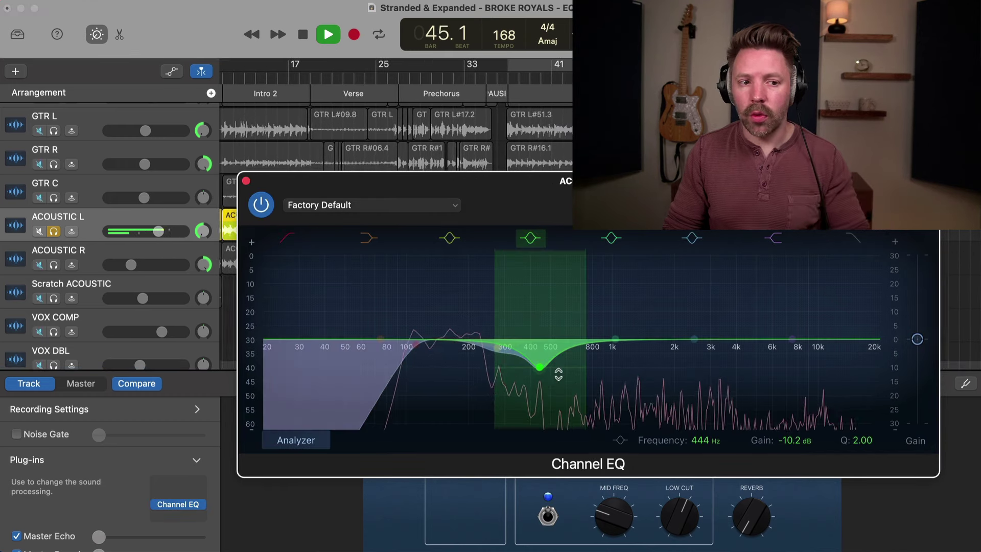
key(space)
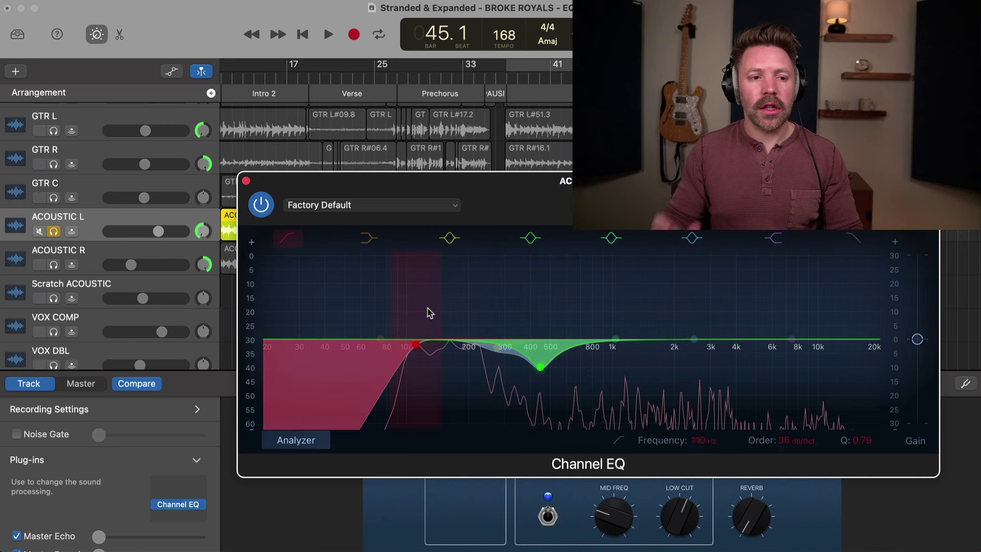
key(s)
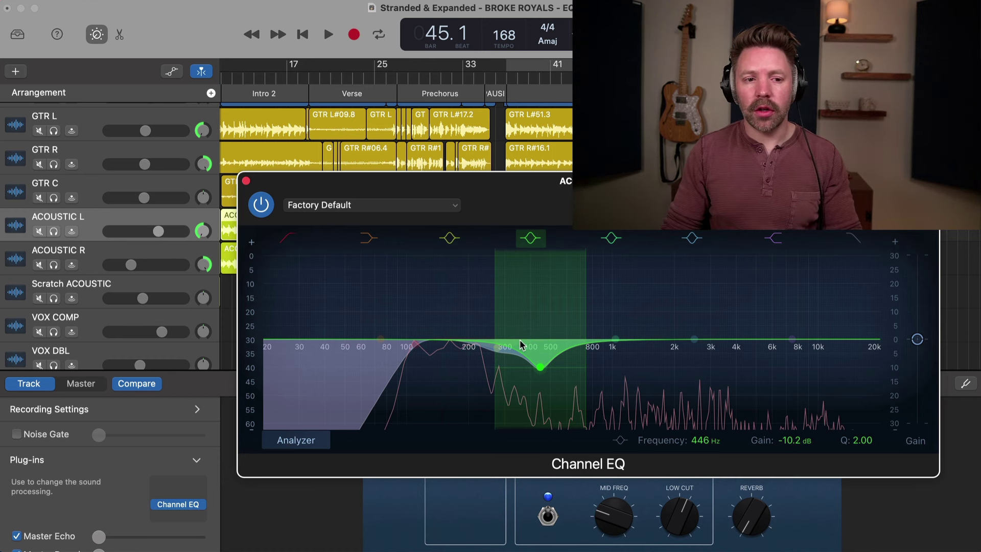
drag(784, 338, 778, 337)
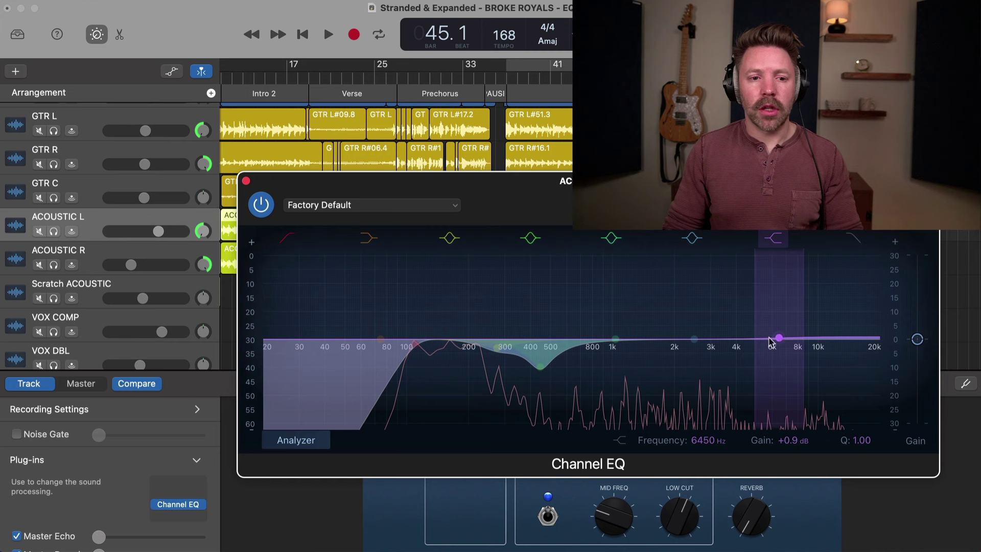
key(super+z)
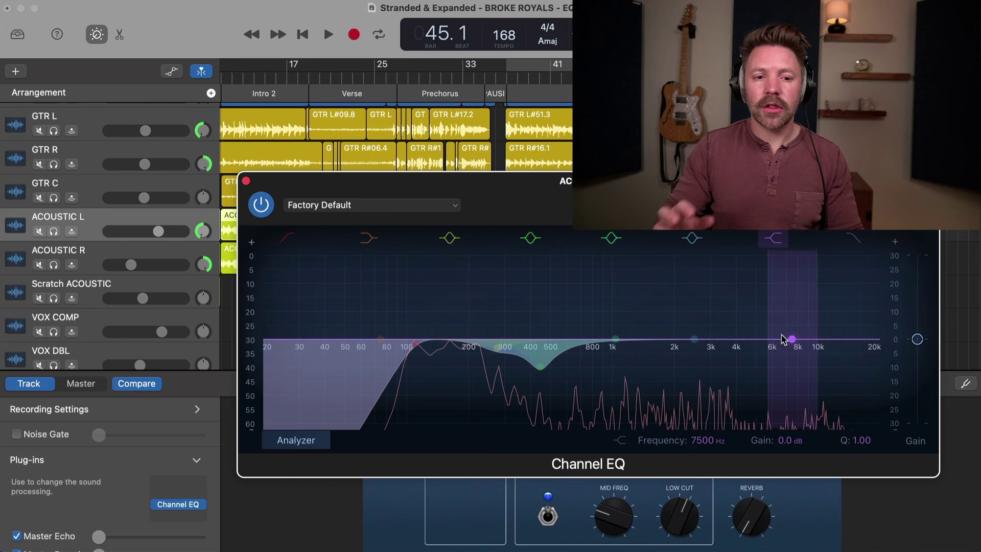
key(s)
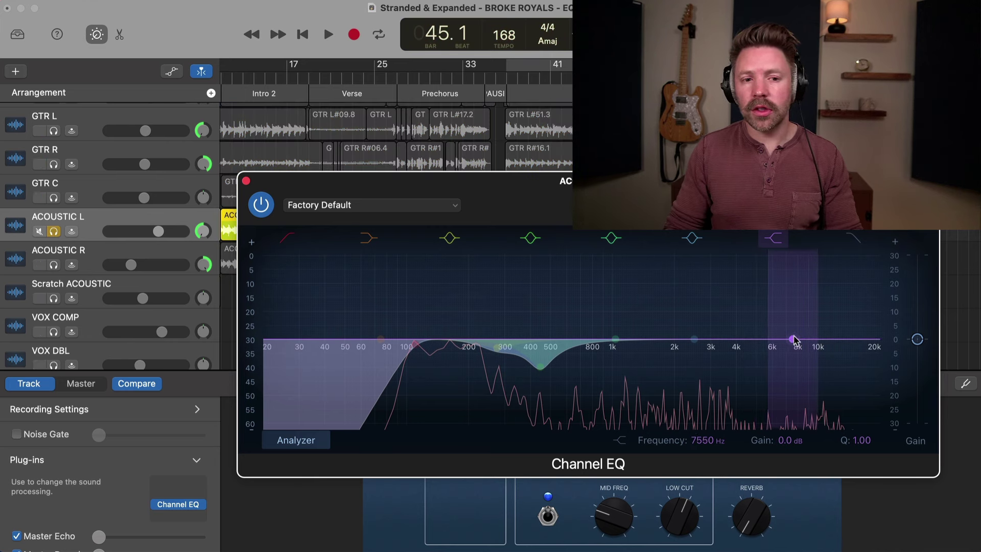
Audition an exaggerated high-shelf boost of 20.7 dB at 9800 Hz on the soloed ACOUSTIC L
drag(794, 338, 817, 293)
key(space)
key(space)
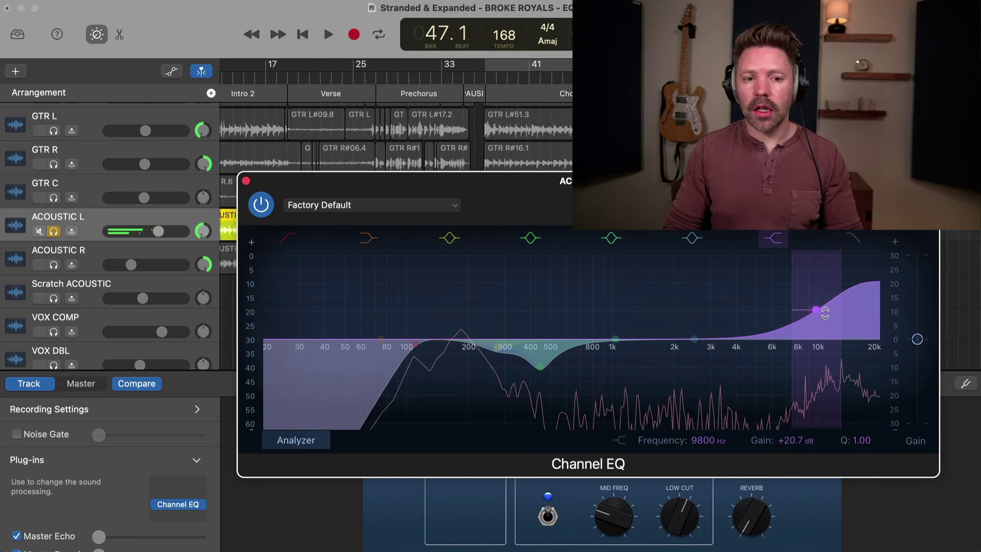
Revert the high-shelf boost and use the upper bell band to add 5.4 dB at 4180 Hz with Q 0.67
drag(814, 315, 740, 324)
key(super+z)
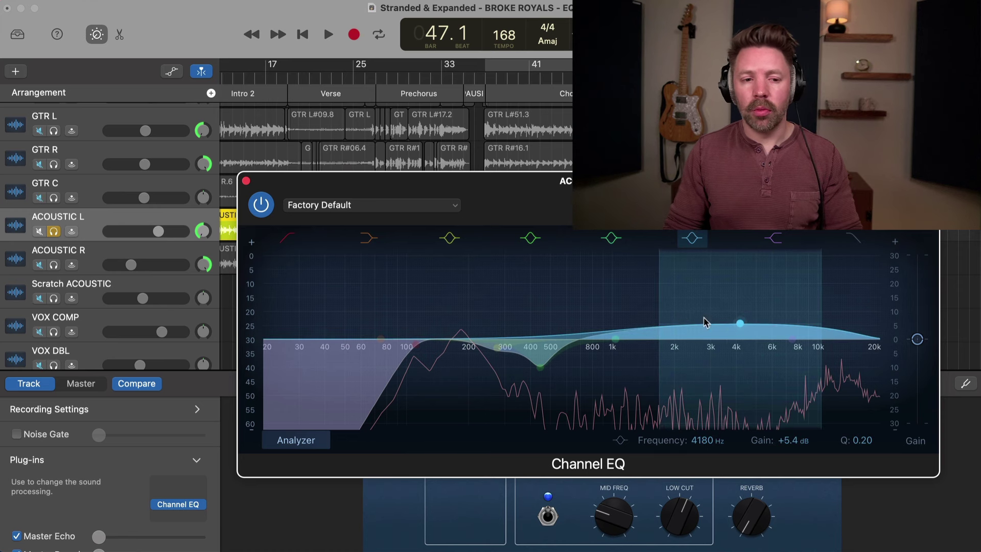
drag(661, 307, 675, 307)
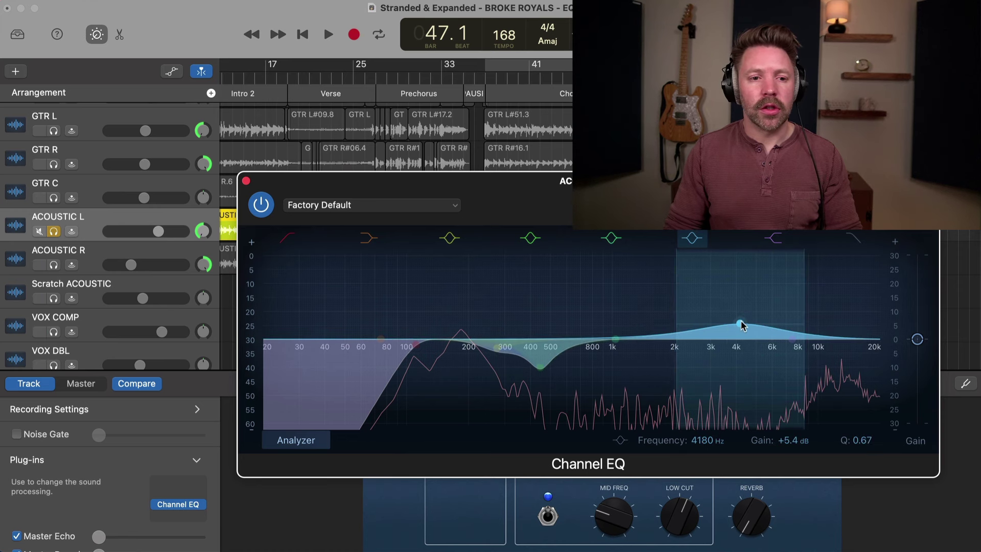
Audition exaggerated upper bell boosts on ACOUSTIC L in the chorus, including 15.6 dB at 5800 Hz and 19.5 dB at 2980 Hz
drag(742, 326, 771, 287)
key(space)
key(space)
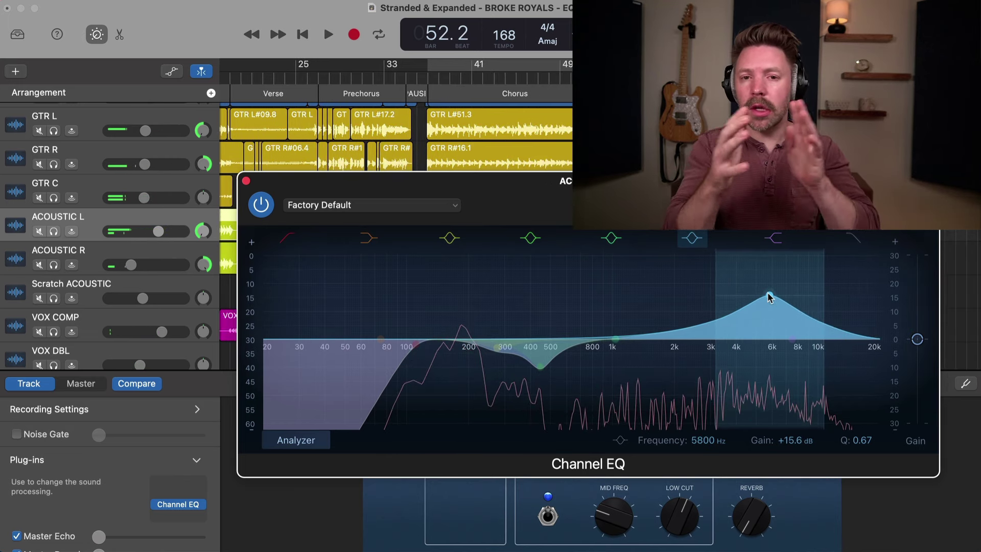
mouse_move(770, 296)
mouse_down()
mouse_move(788, 287)
mouse_move(707, 289)
mouse_move(857, 280)
mouse_move(739, 288)
mouse_move(786, 282)
mouse_move(755, 287)
mouse_up()
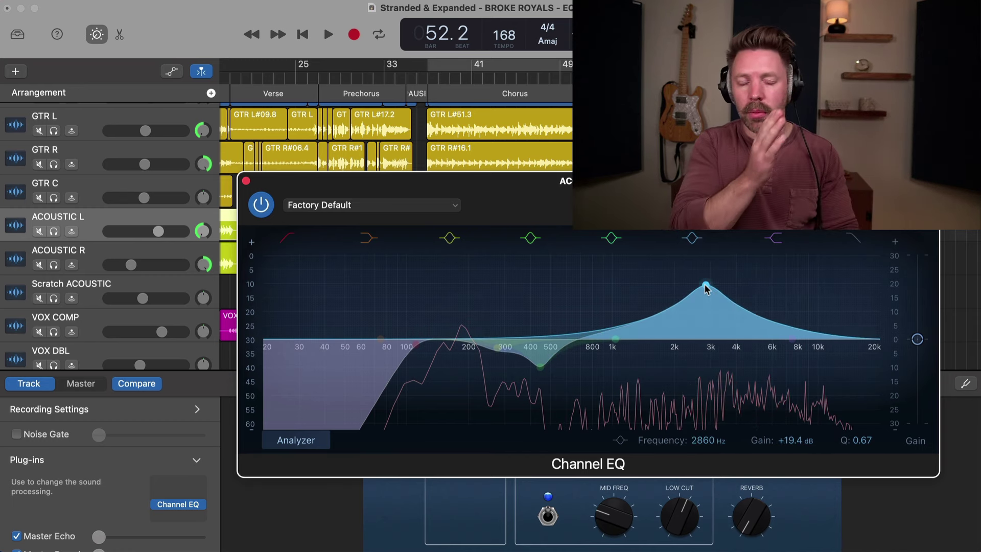
key(space)
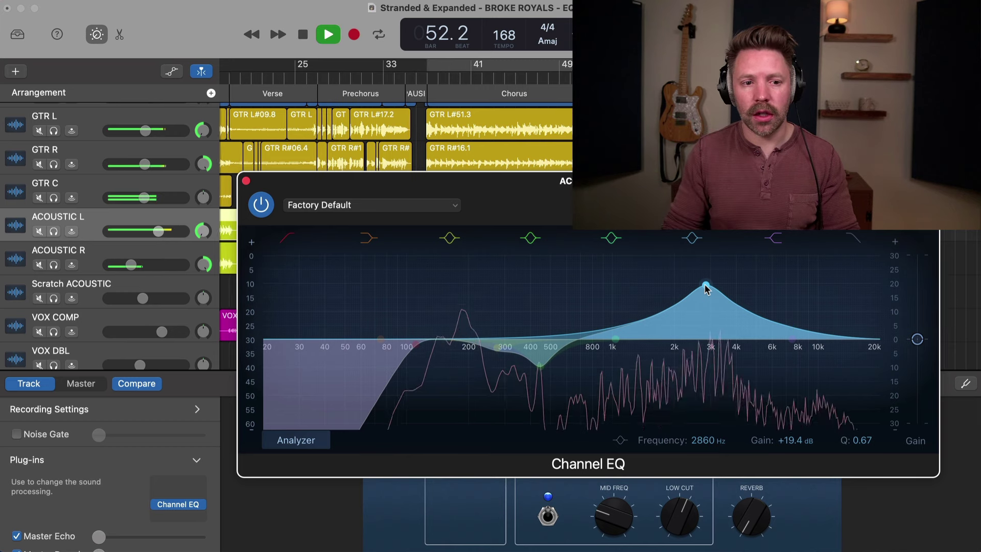
drag(706, 287, 709, 285)
key(space)
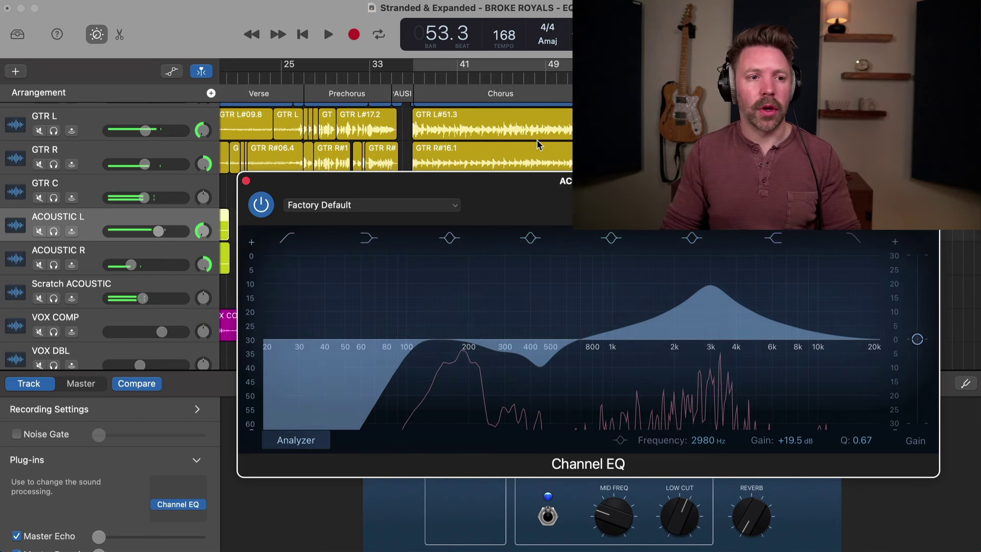
Replay the chorus from bar 37 and settle ACOUSTIC L's upper bell band on a 3.3 dB boost at 5950 Hz
click(415, 76)
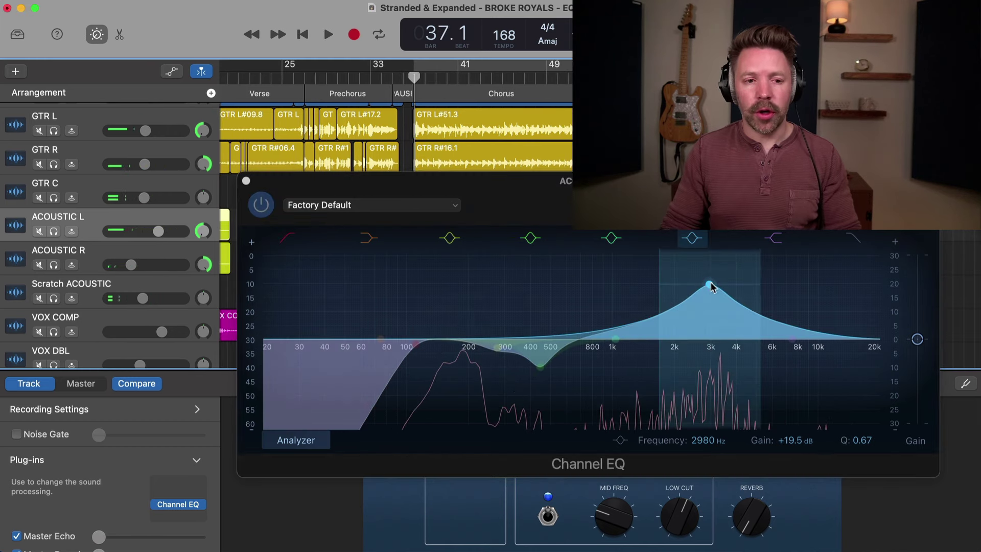
drag(708, 284, 759, 289)
key(space)
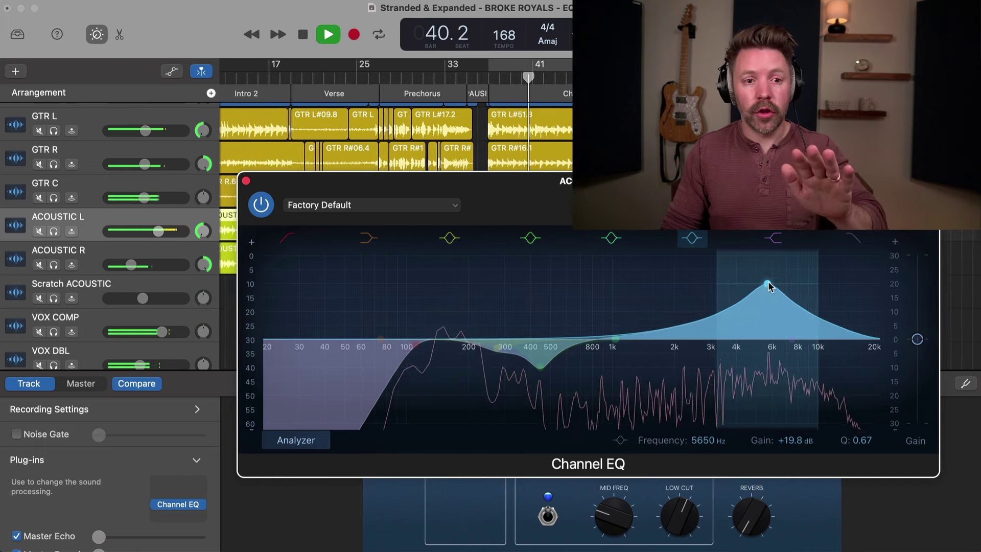
drag(775, 285, 770, 336)
key(space)
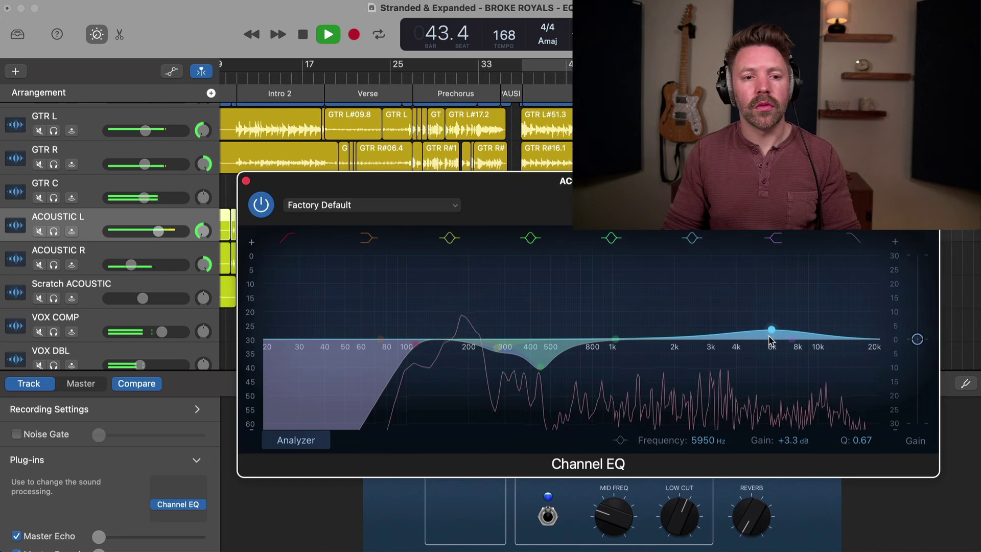
Compare ACOUSTIC L's Channel EQ bypassed and active in the full chorus mix
click(261, 205)
click(260, 205)
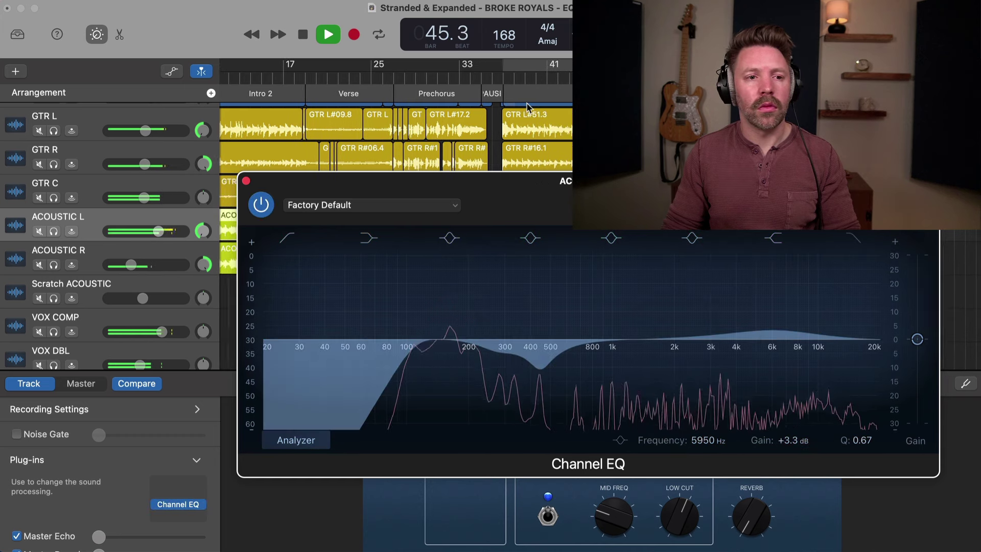
key(space)
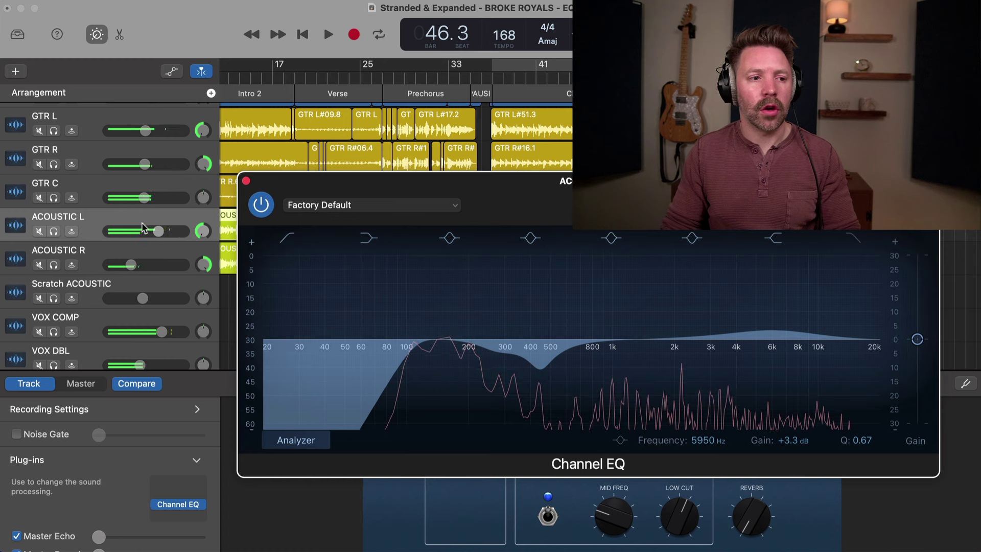
Lower ACOUSTIC L's track volume and compare its Channel EQ against bypass in the full mix
click(158, 231)
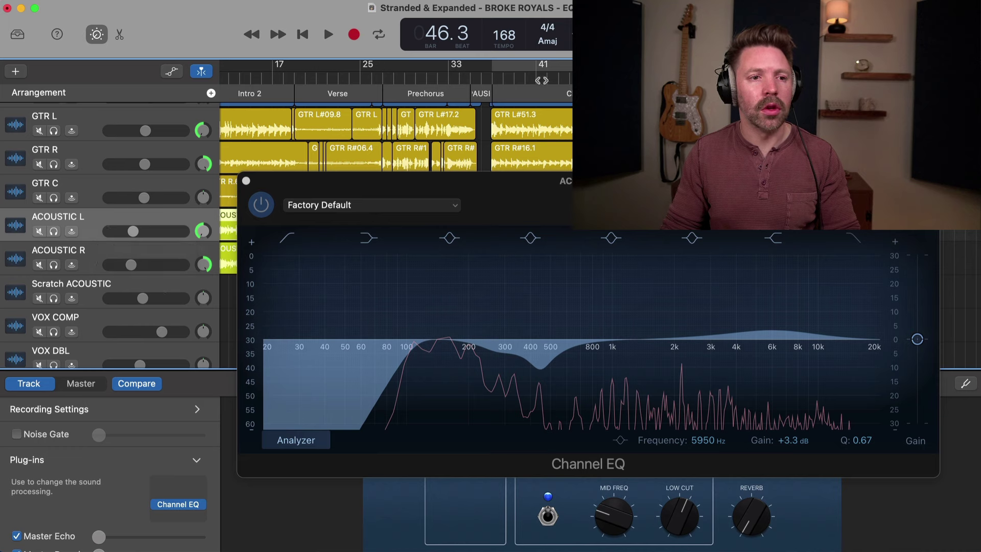
key(space)
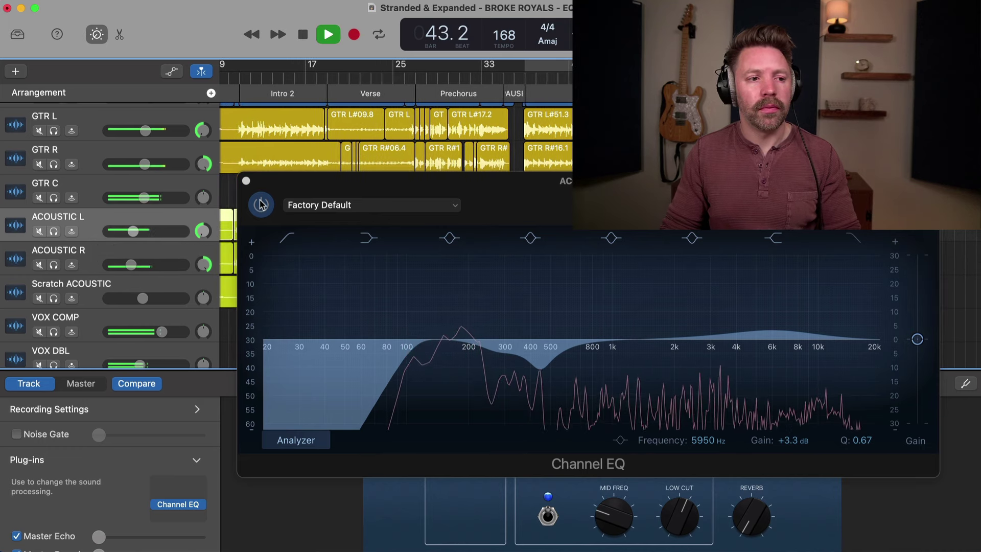
click(261, 204)
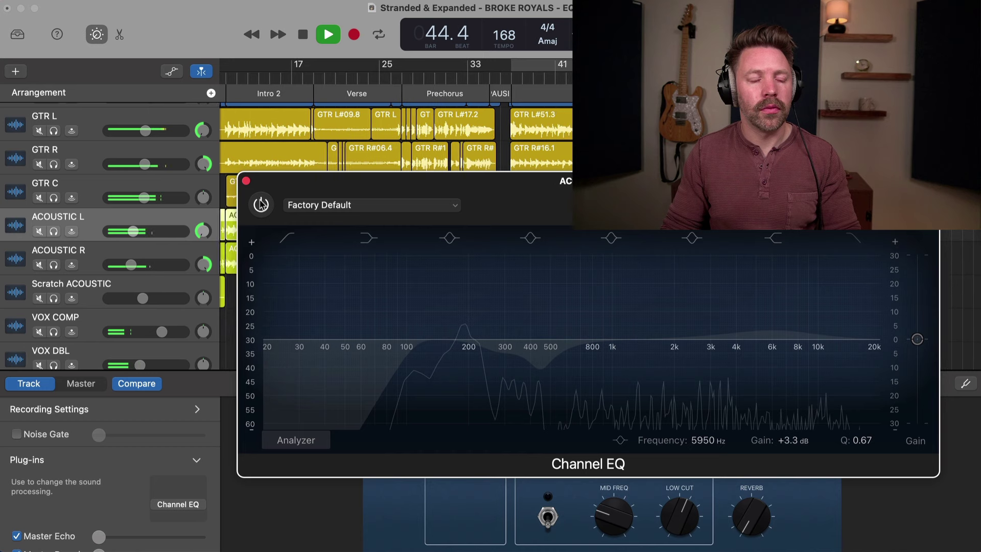
click(260, 205)
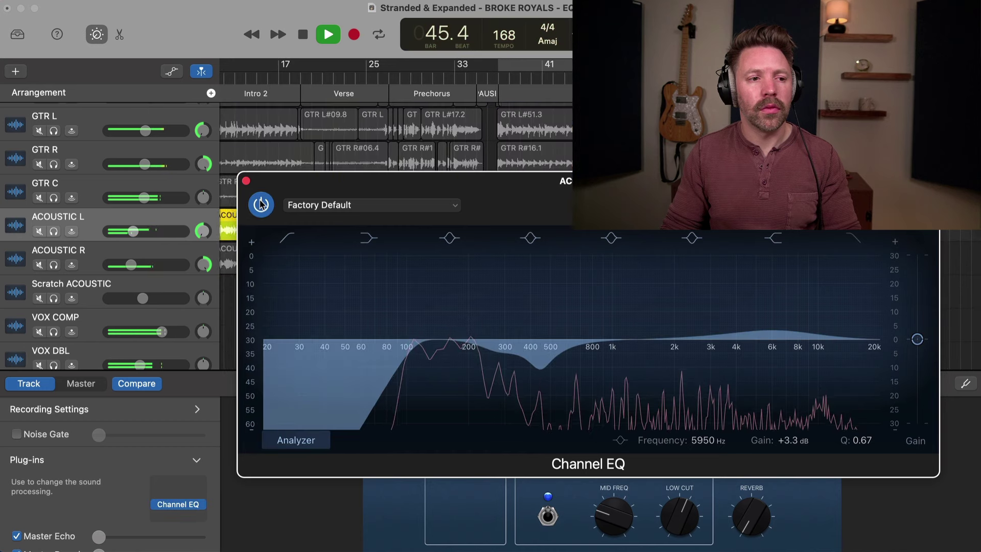
click(261, 204)
Solo ACOUSTIC L at a raised track volume and compare its Channel EQ against bypass, replaying the chorus from its start
key(s)
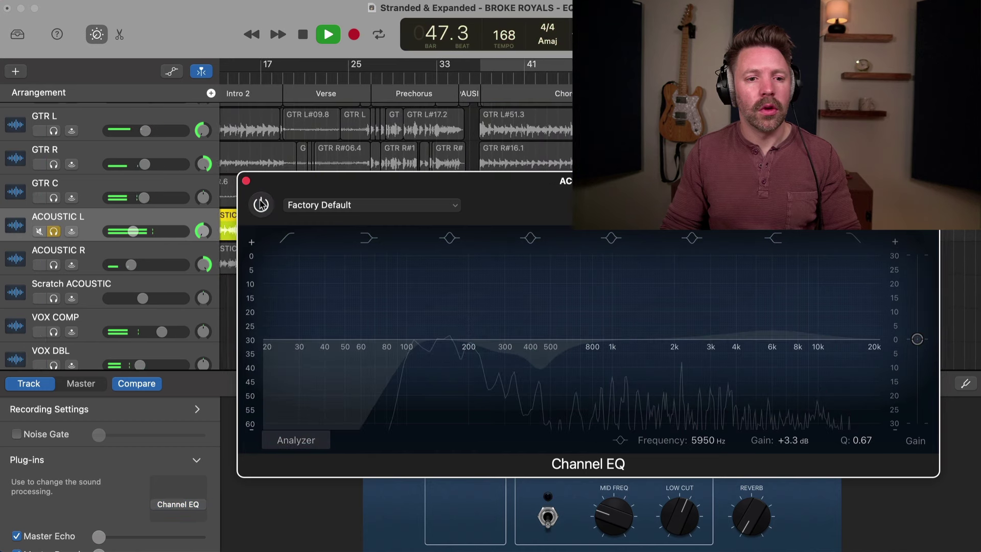
drag(132, 231, 154, 231)
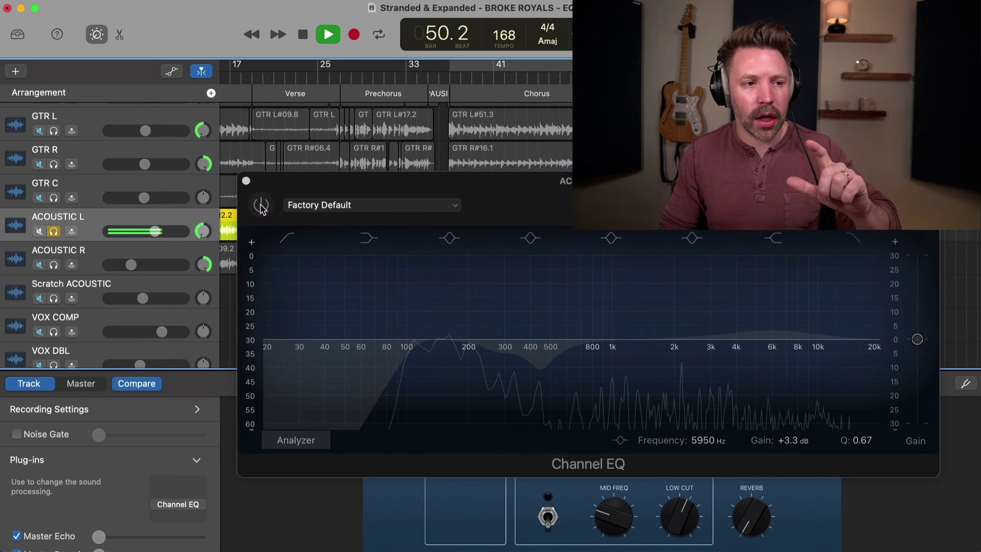
click(261, 206)
click(261, 206)
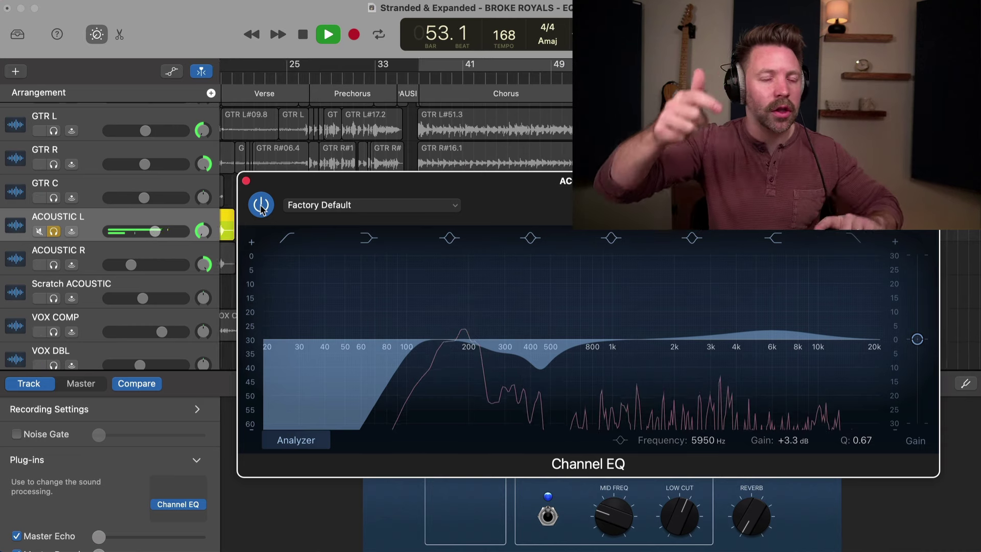
click(419, 78)
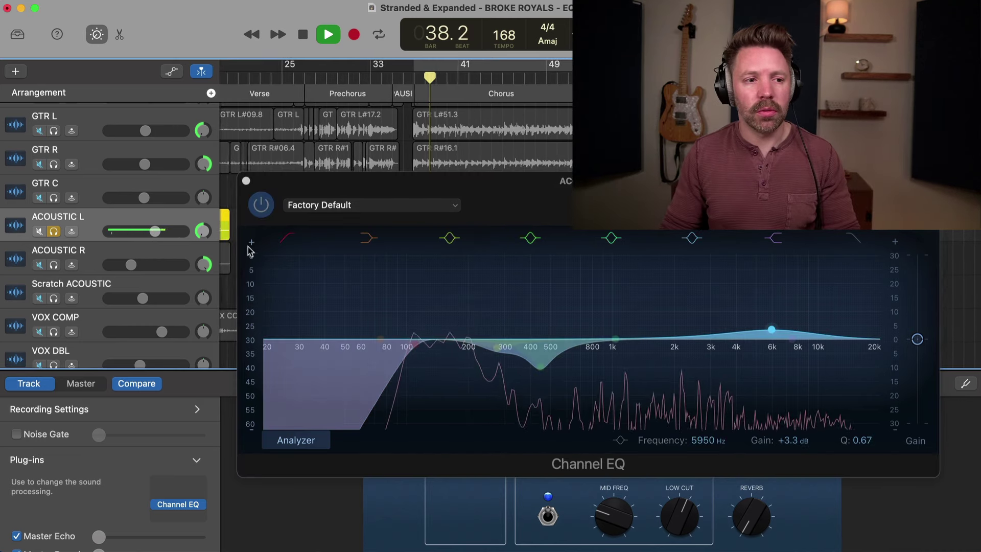
click(261, 206)
click(261, 206)
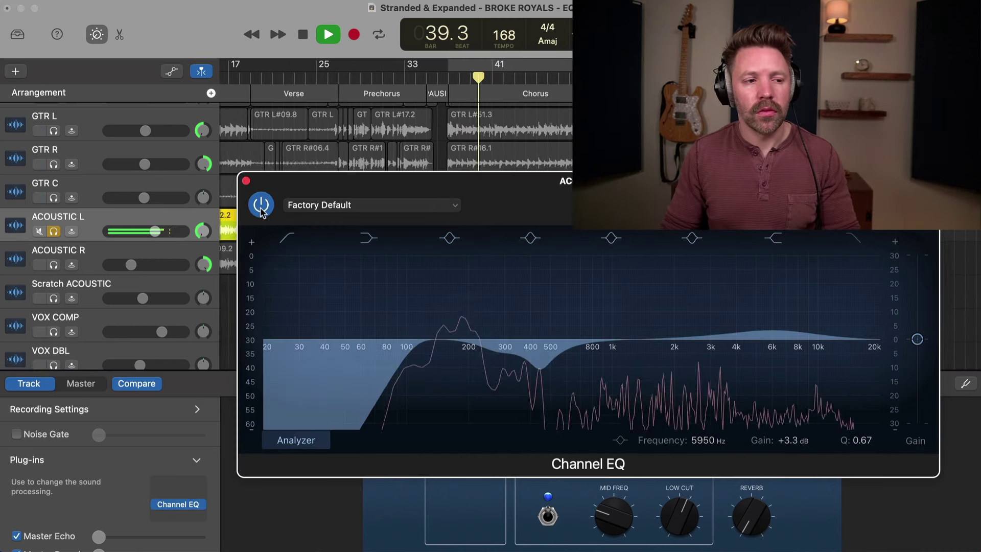
click(261, 206)
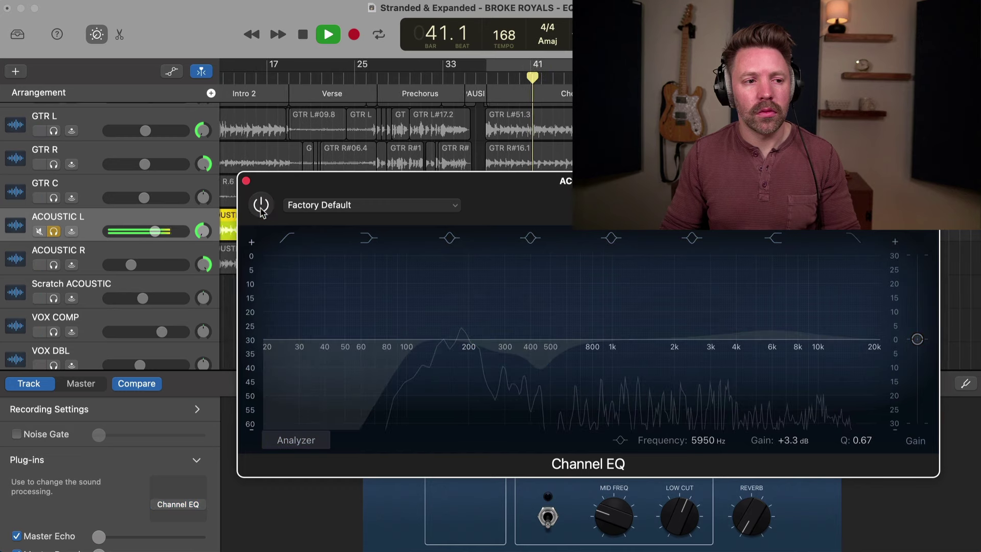
click(262, 206)
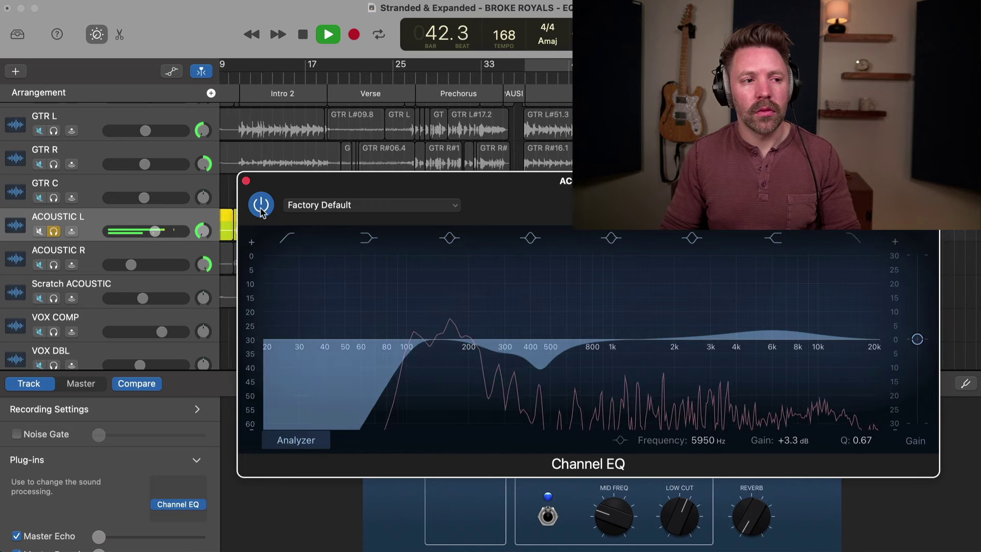
key(space)
Close the Channel EQ, set ACOUSTIC L's volume to -10.4 dB and raise ACOUSTIC R's volume slightly, checking during playback
click(246, 181)
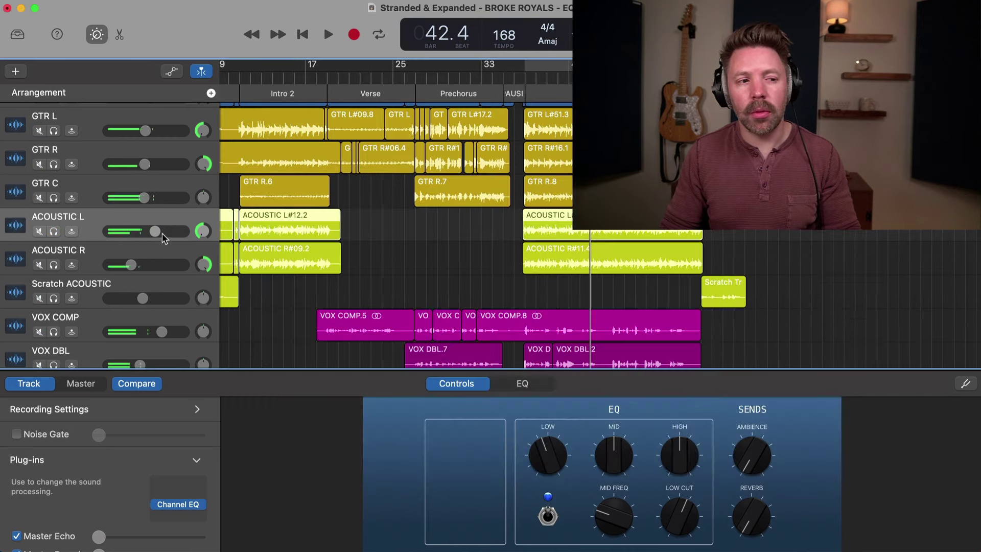
click(131, 265)
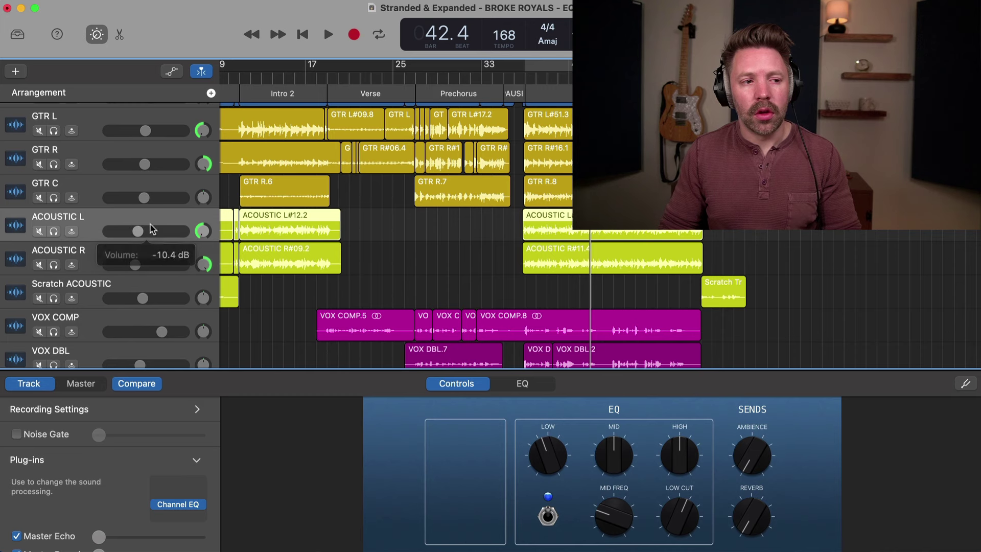
key(space)
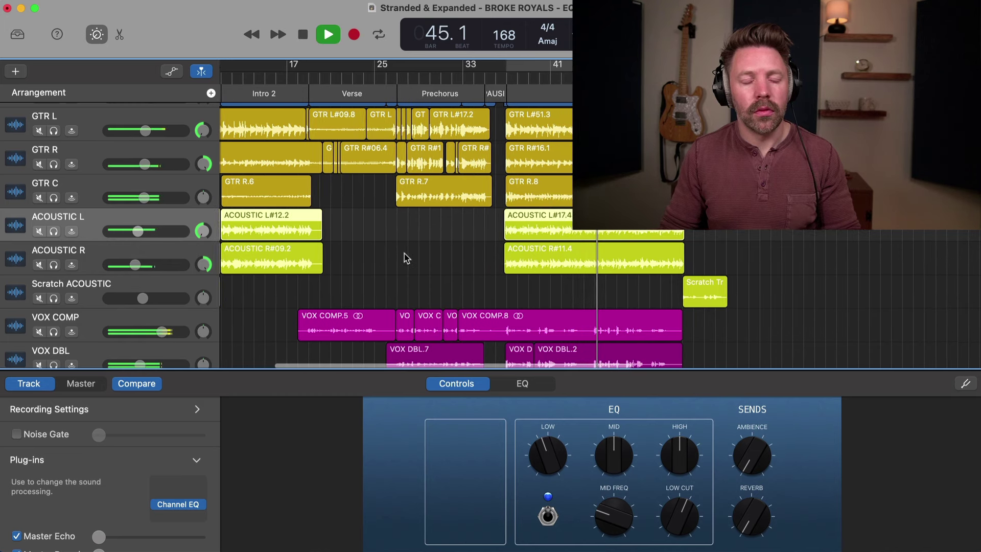
Listen to the acoustic guitar levels in the full mix, replaying from Intro 2 at about bar 12
scroll(405, 256, left, 5)
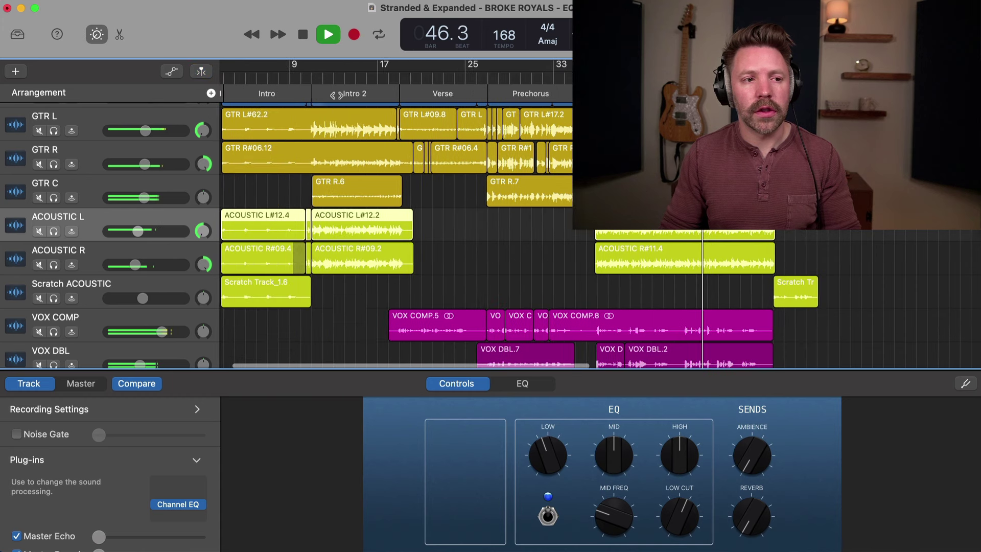
click(332, 75)
key(space)
scroll(404, 158, right, 1)
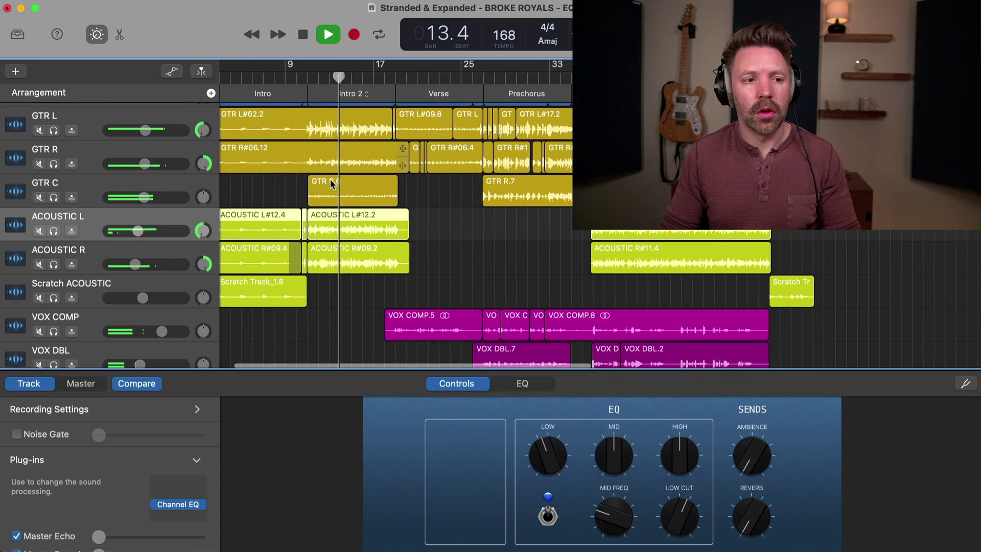
scroll(397, 251, right, 1)
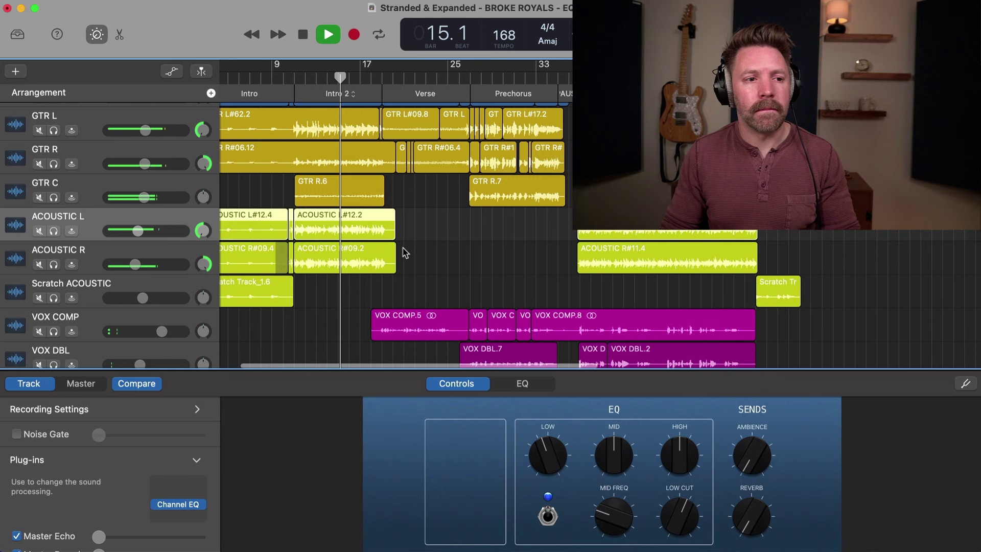
click(323, 25)
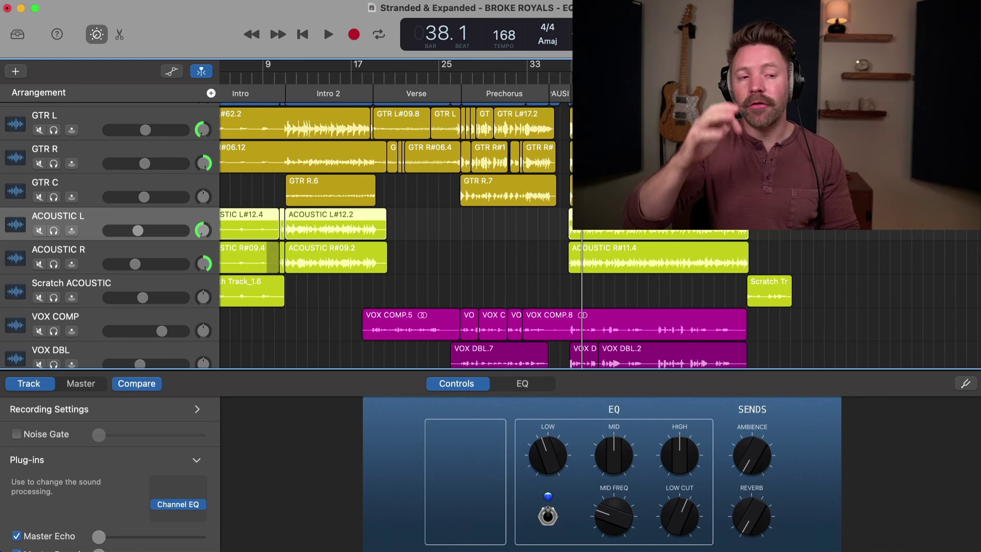
Solo ACOUSTIC L and copy its complete Channel EQ setting
click(99, 252)
click(91, 229)
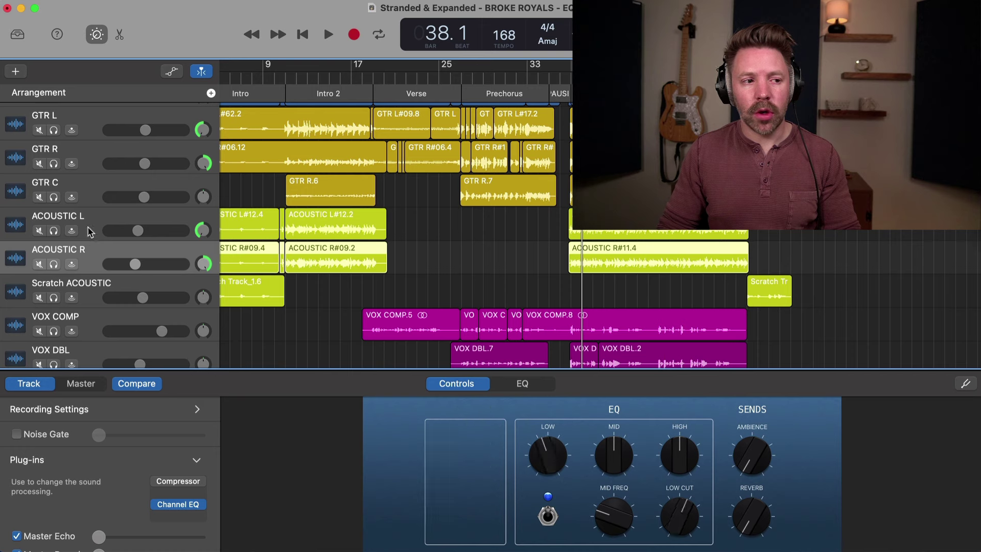
key(s)
click(182, 505)
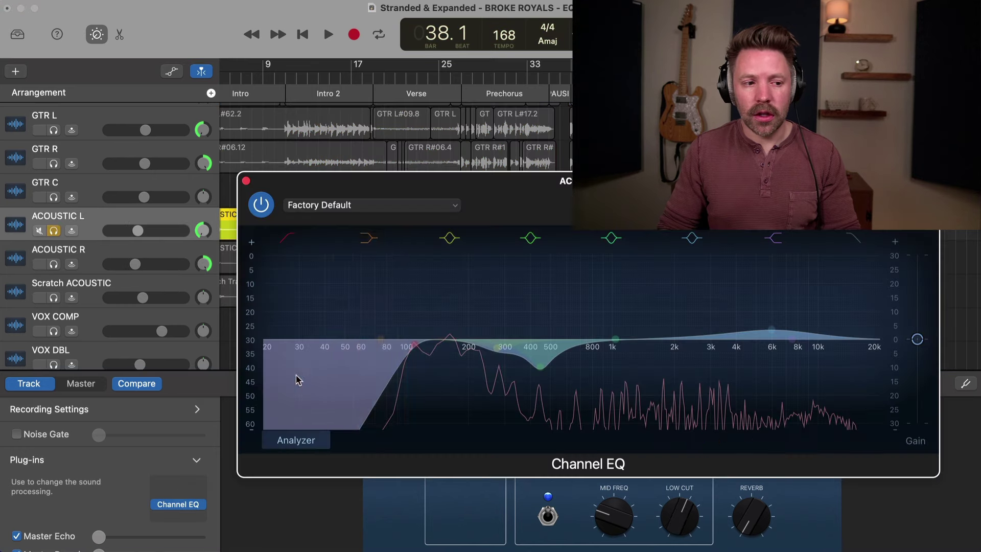
click(393, 205)
mouse_move(342, 264)
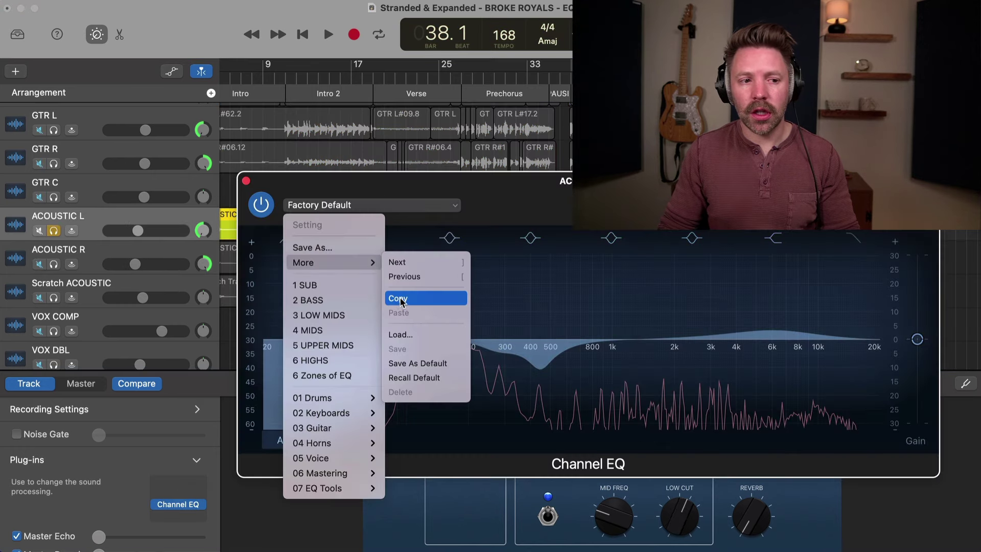
click(416, 296)
Paste the copied EQ setting into ACOUSTIC R's Channel EQ
click(98, 252)
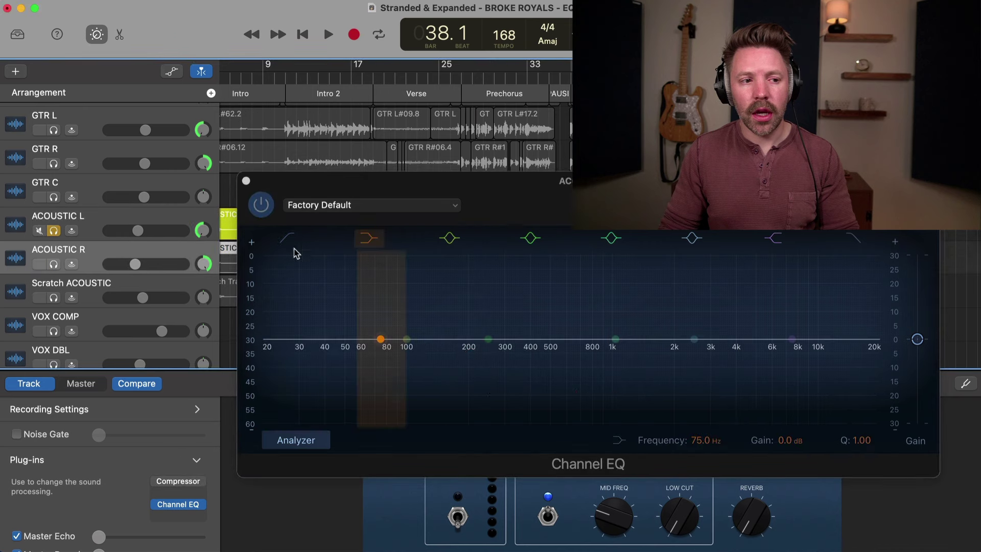
click(355, 206)
mouse_move(341, 265)
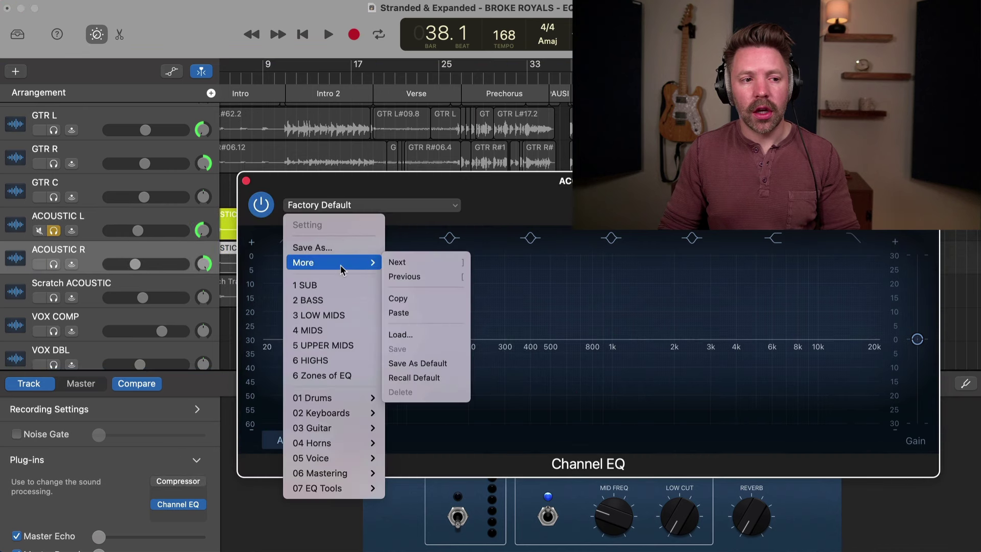
click(421, 315)
Solo only ACOUSTIC R and compare its pasted EQ with bypass in the chorus
click(53, 264)
key(space)
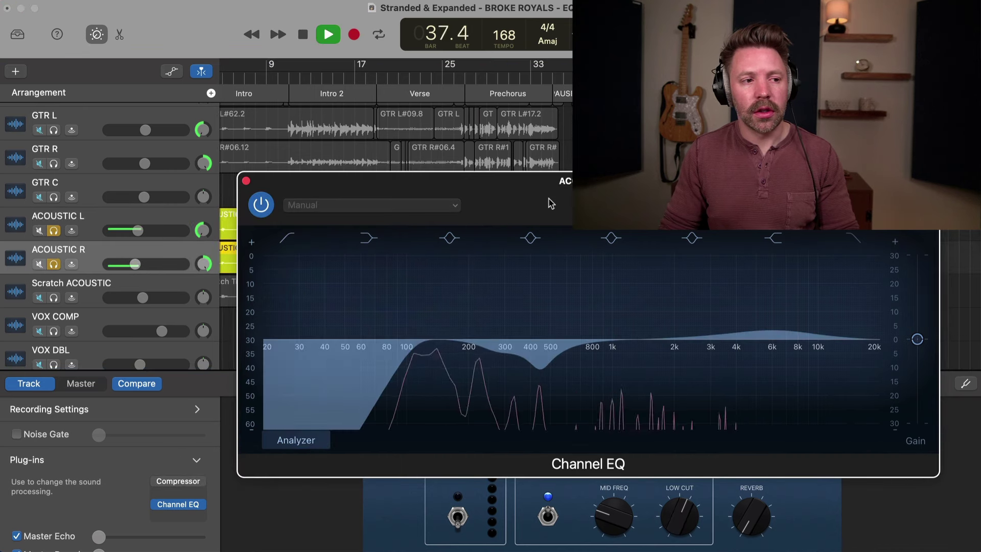
click(54, 230)
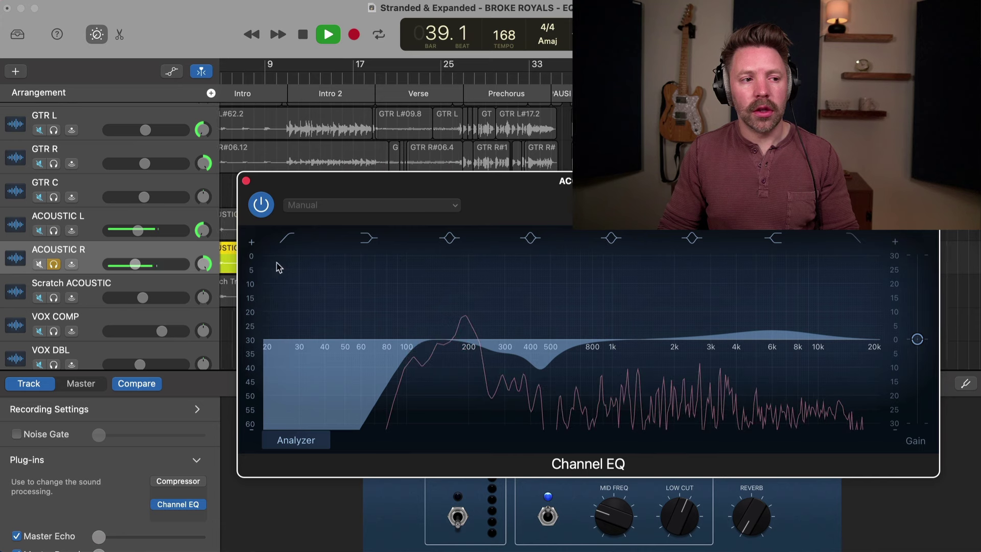
click(261, 205)
key(space)
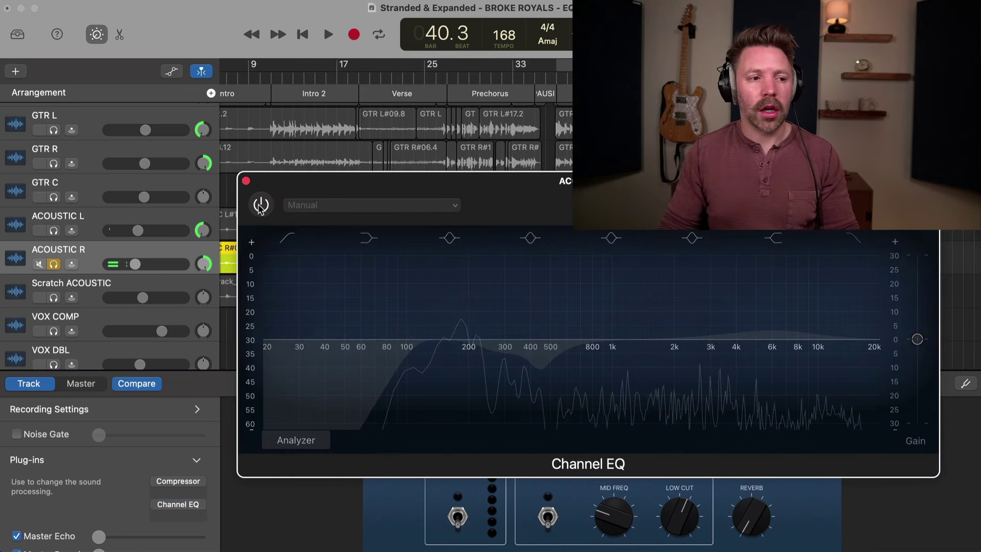
Close ACOUSTIC R's Channel EQ, select the VOX COMP track and place the playhead at bar 19, at the start of the verse
click(245, 181)
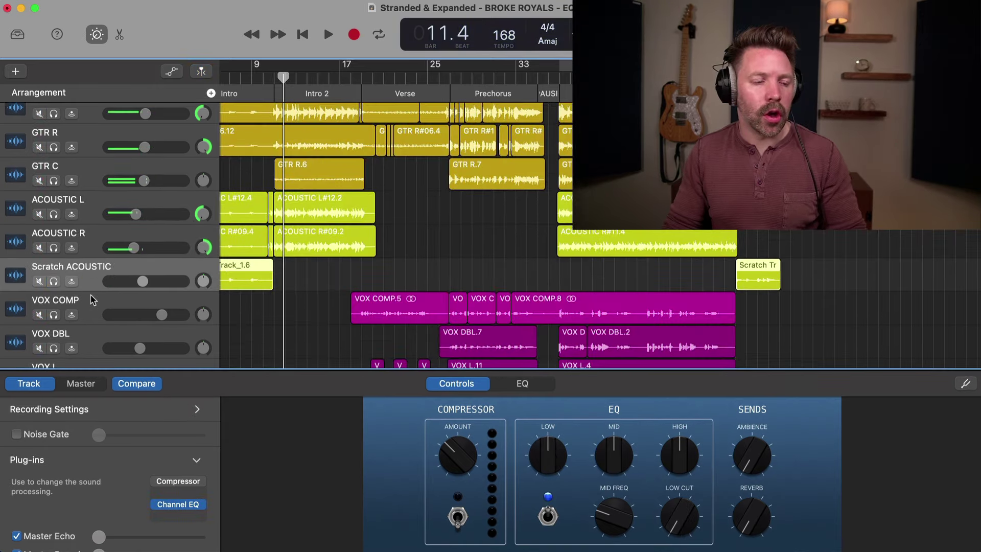
click(92, 300)
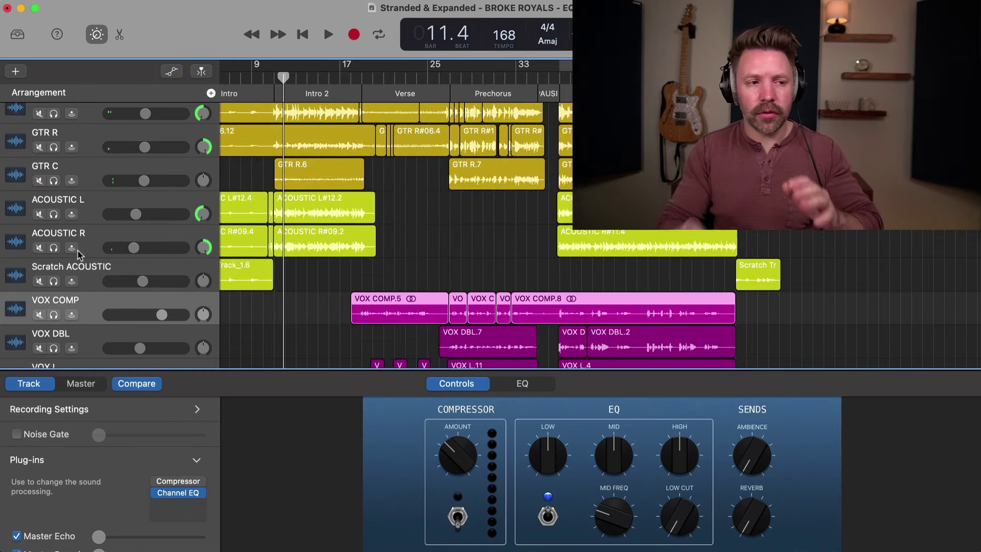
click(88, 204)
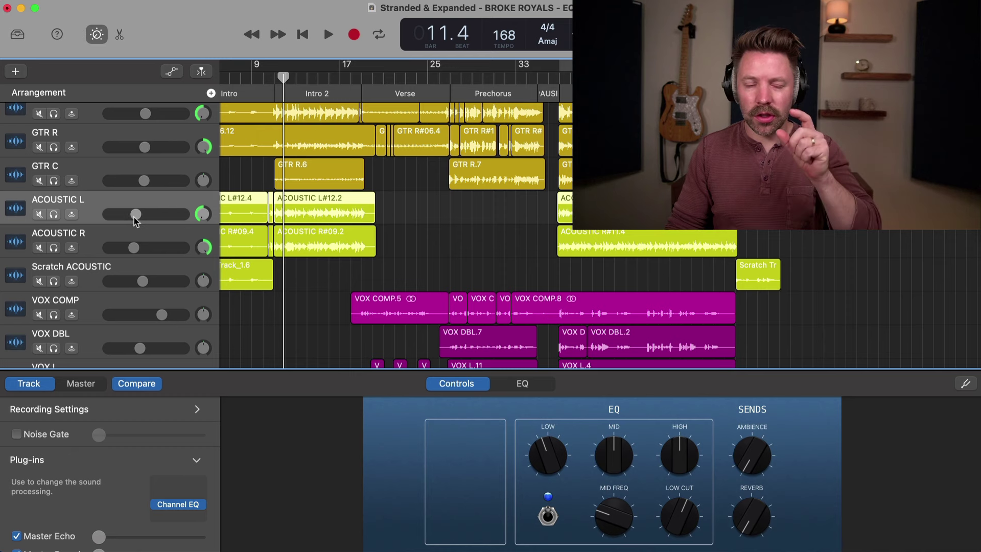
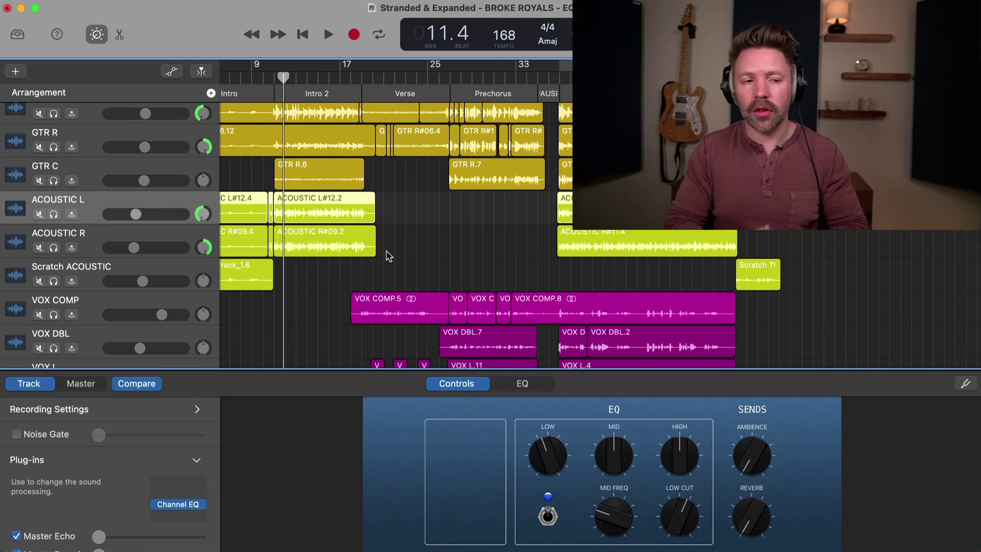
scroll(404, 240, down, 3)
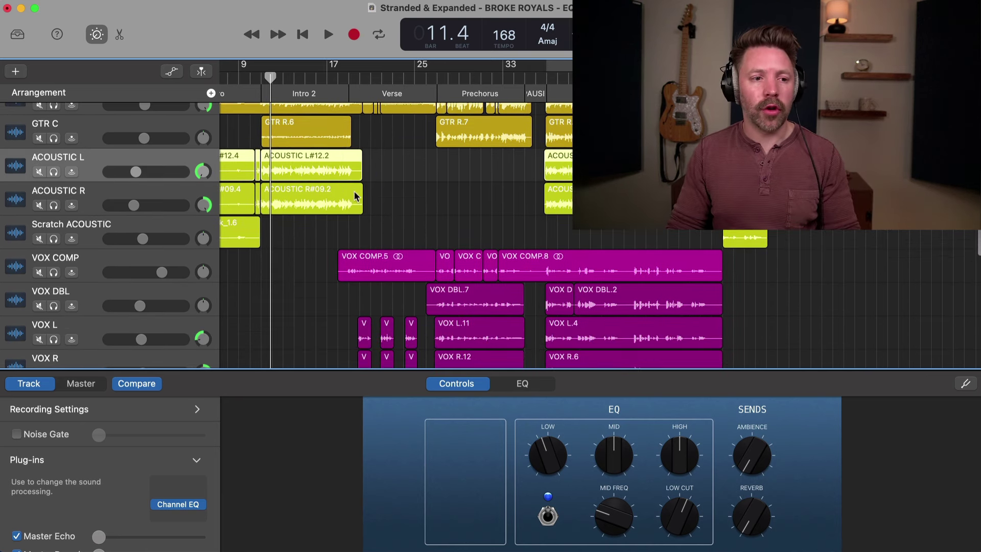
click(351, 74)
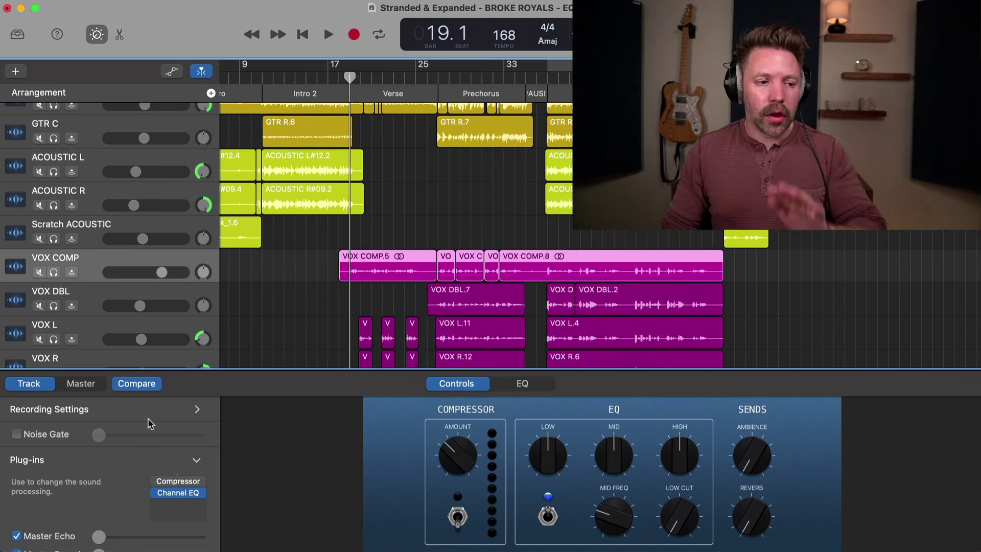
click(185, 492)
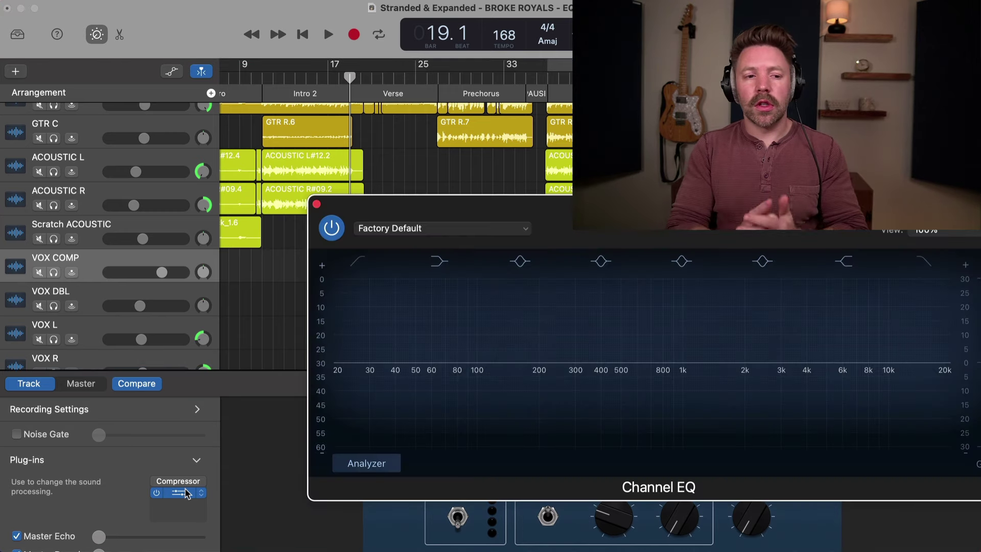
drag(588, 209, 480, 234)
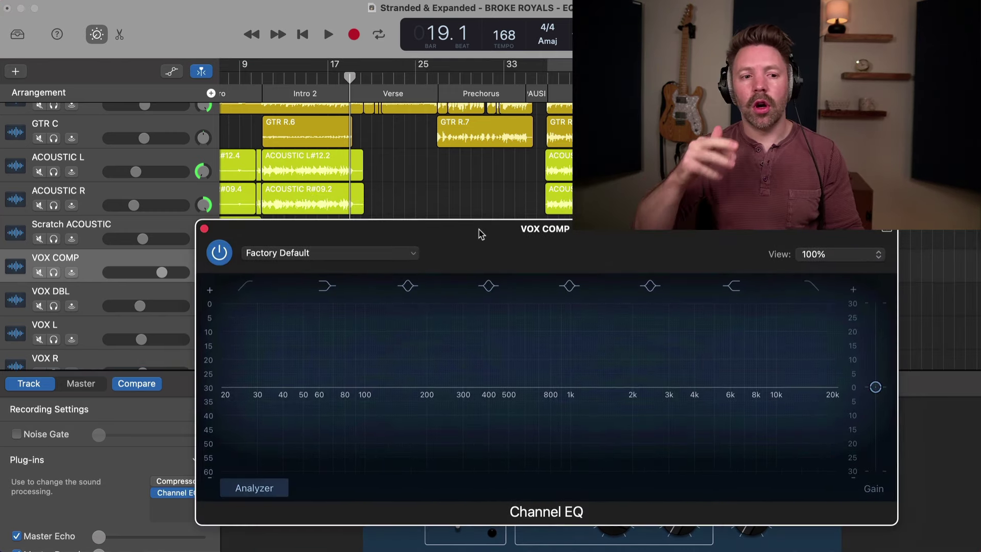
mouse_move(393, 305)
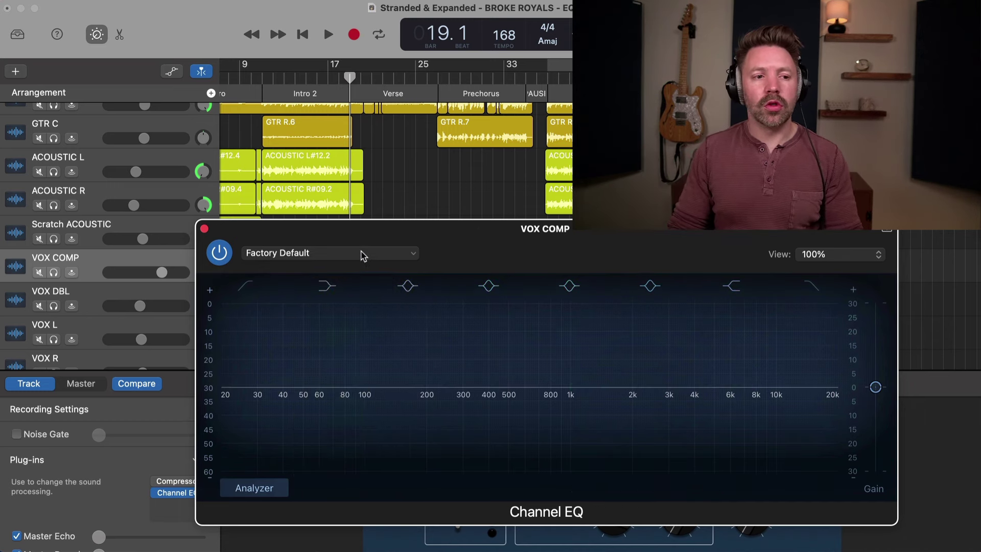
drag(372, 241, 199, 291)
click(141, 275)
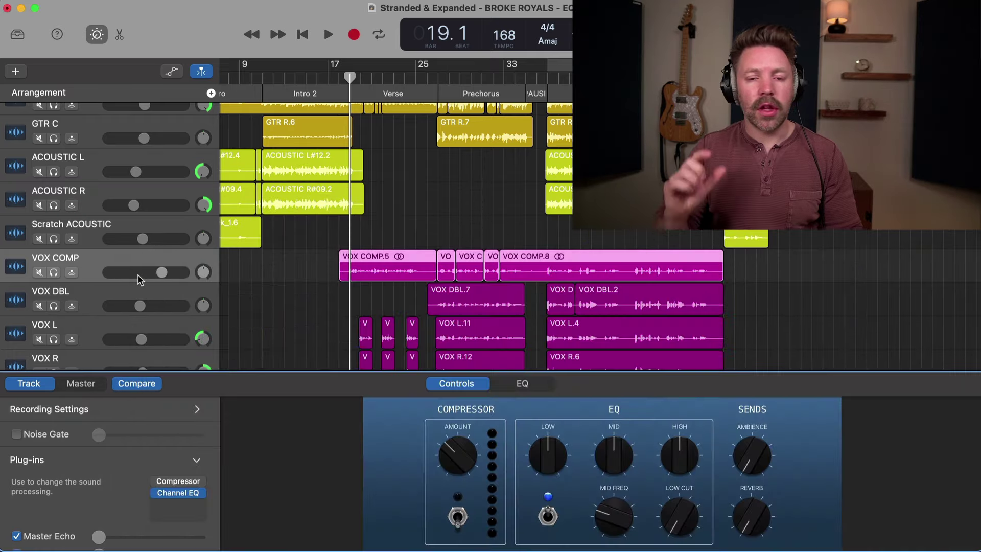
Listen to VOX COMP in the full mix through the verse, and return the playhead to bar 19
key(space)
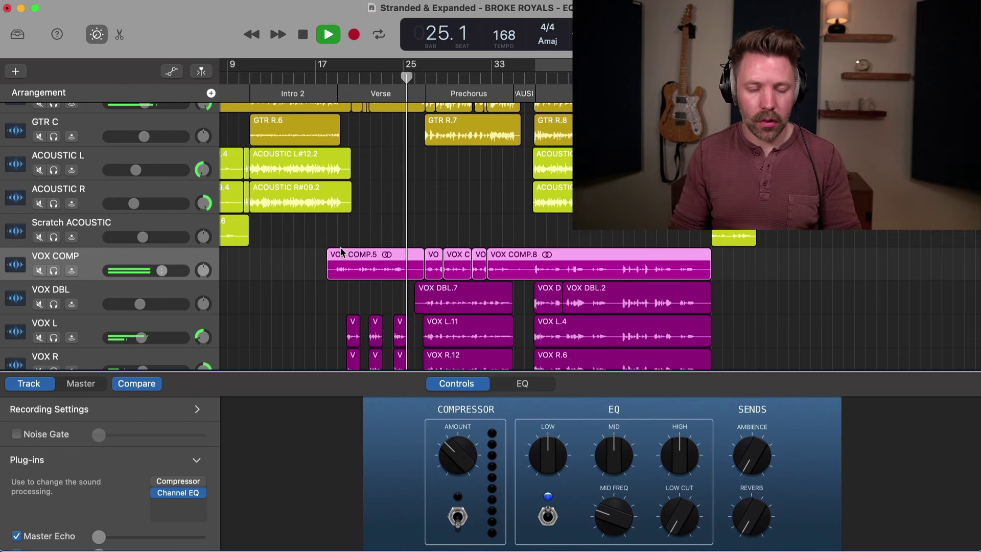
key(space)
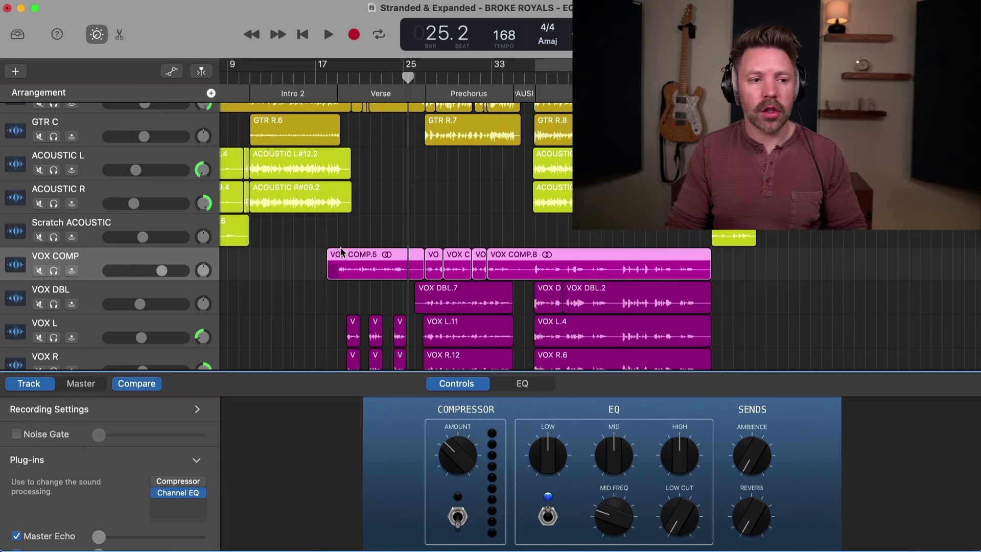
click(338, 76)
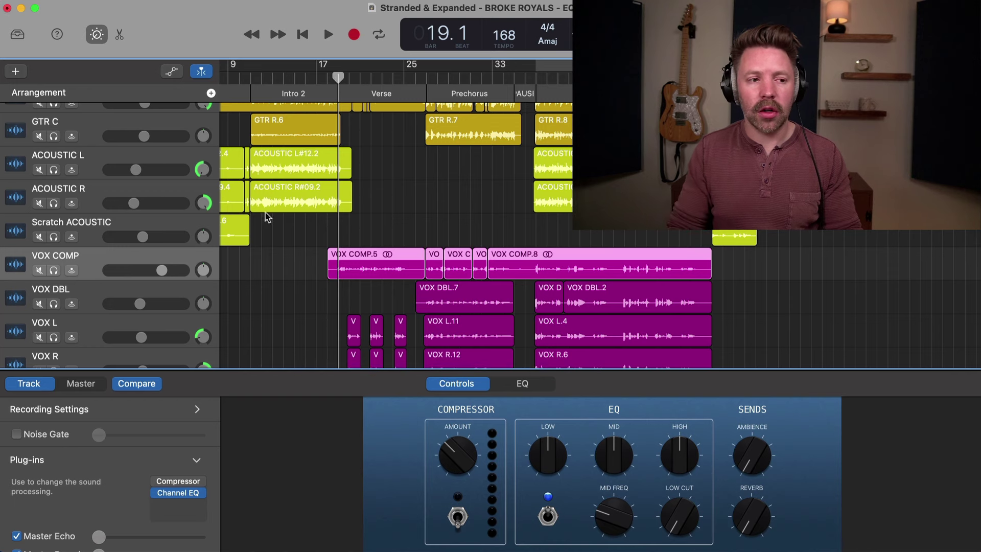
Open VOX COMP's Channel EQ and play the soloed vocal from bar 19
click(179, 493)
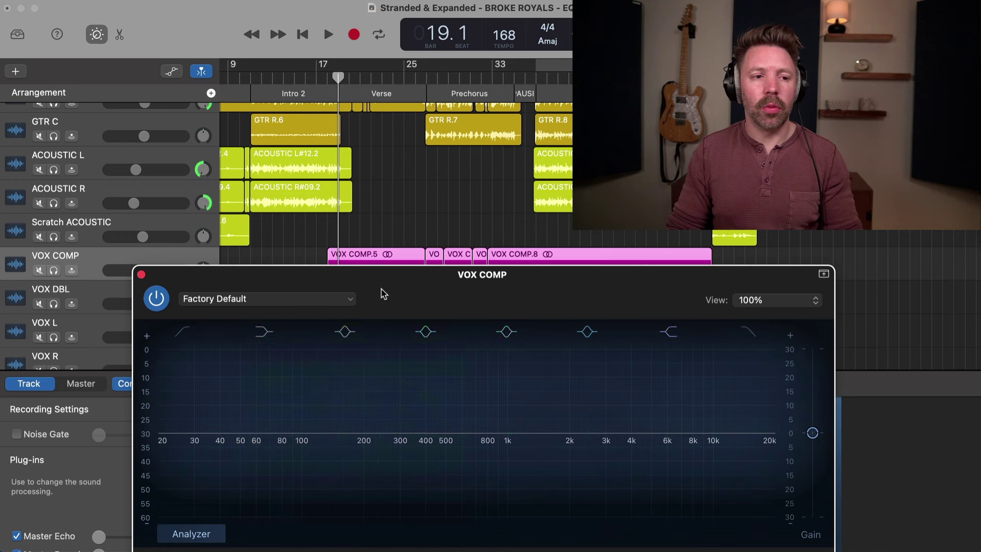
drag(381, 290, 366, 281)
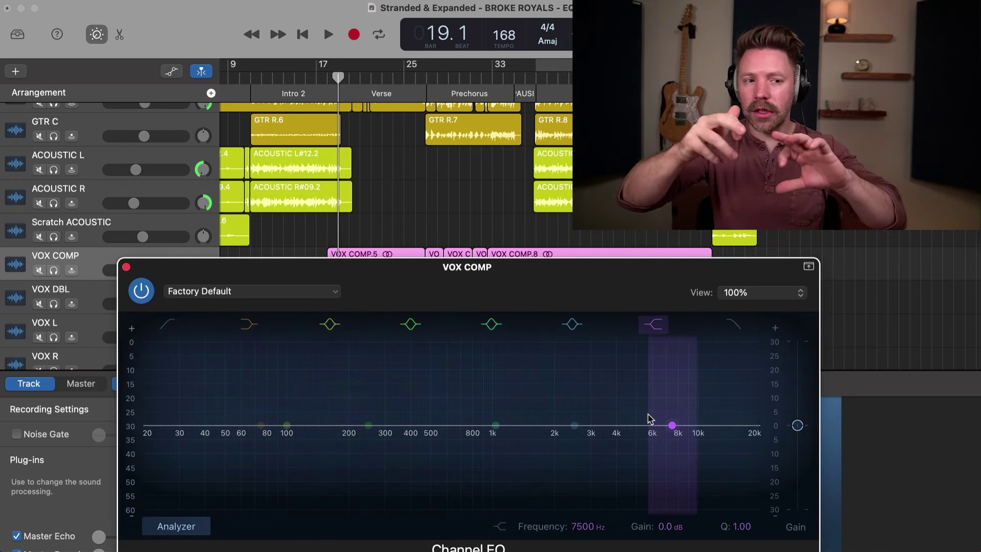
key(s)
key(space)
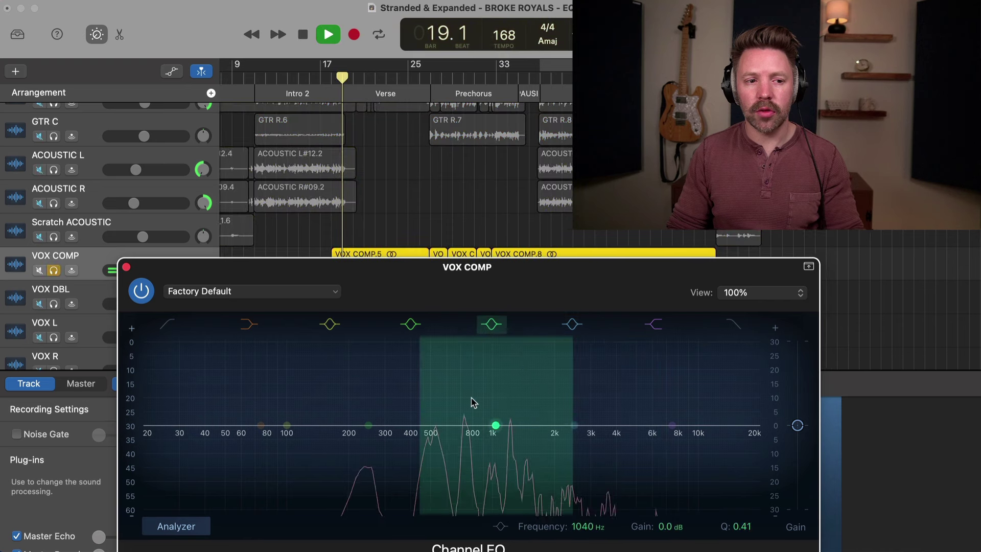
key(space)
Audition a wide midrange boost of about +15.5 dB at 920 Hz on the soloed vocal, and reset the band's gain to 0 dB
drag(472, 402, 484, 381)
key(space)
key(space)
key(space)
key(space)
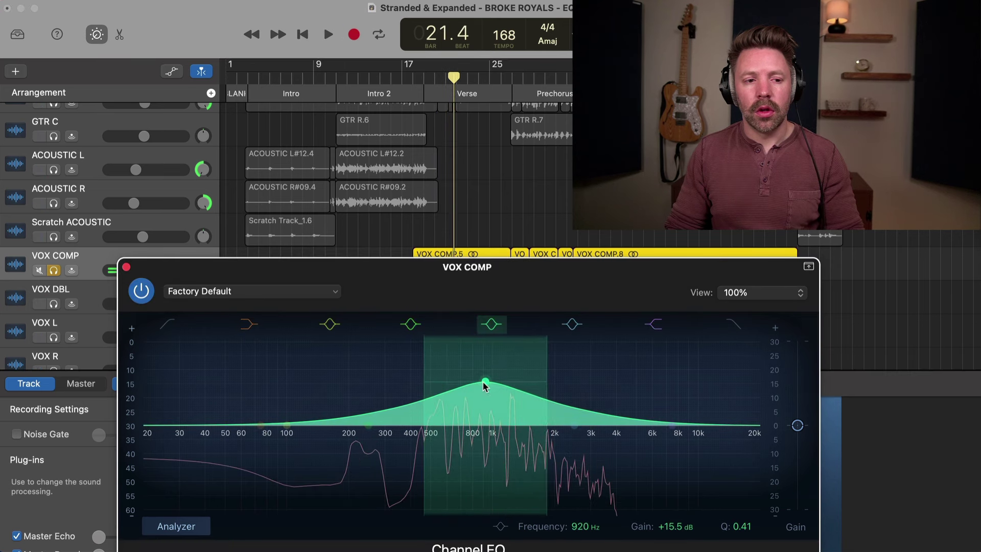
alt+click(486, 385)
Enable VOX COMP's low cut at about 169 Hz with a 24 dB/Oct slope and a Q of 0.75
click(177, 330)
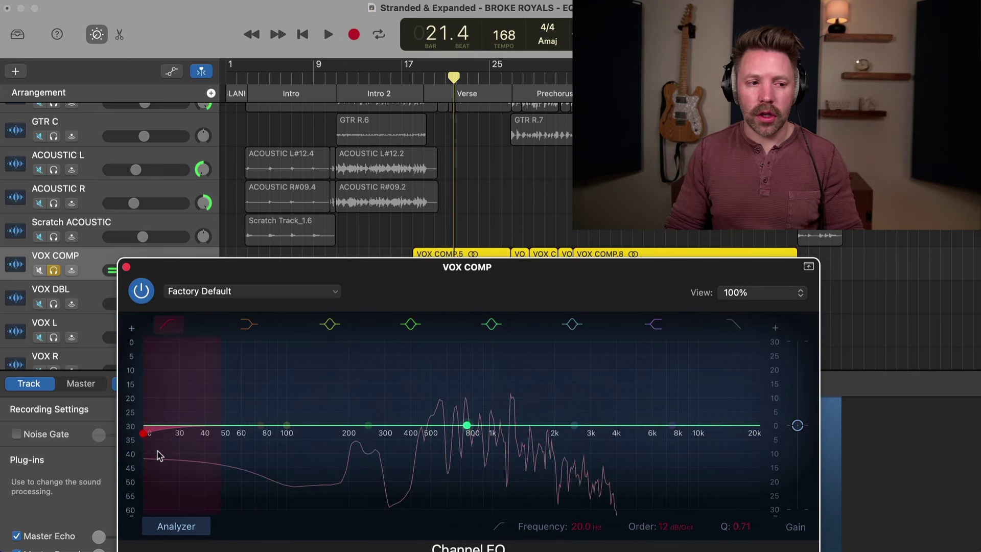
drag(159, 456, 296, 440)
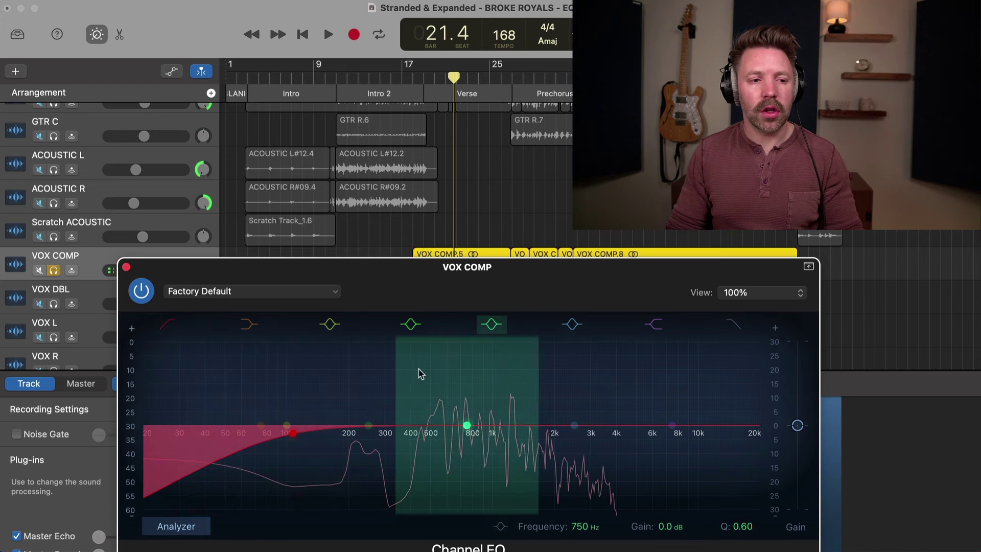
key(space)
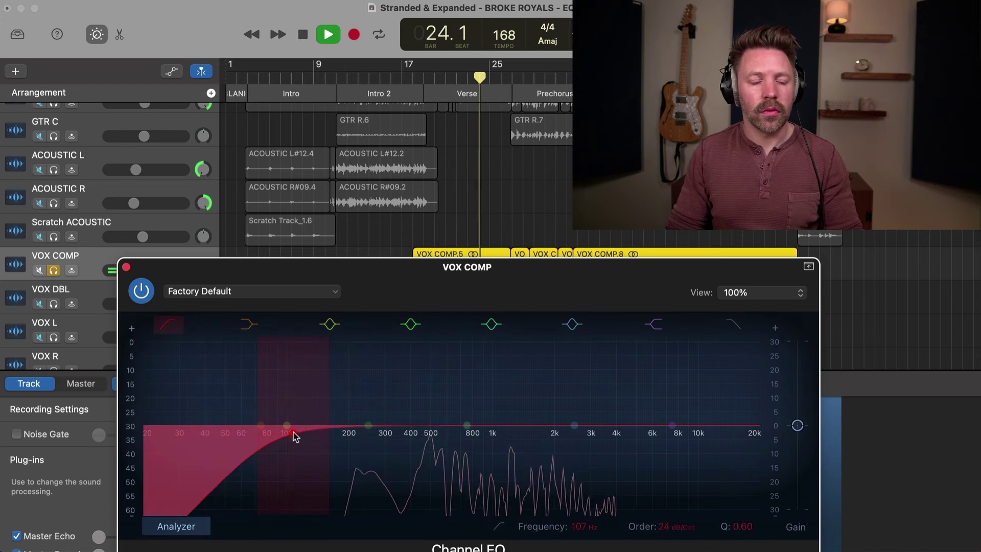
drag(294, 433, 335, 431)
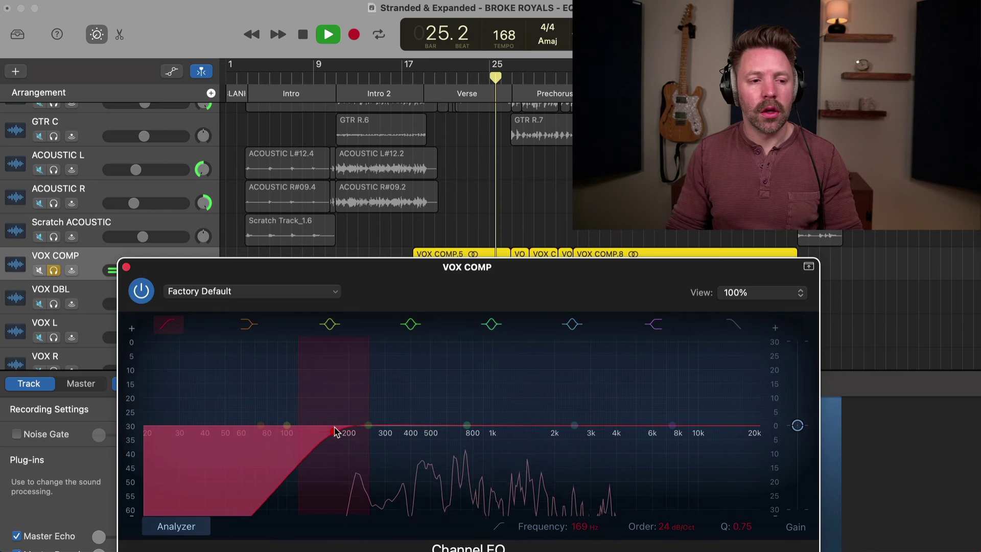
key(space)
Unsolo VOX COMP, play from bar 19 and sweep a wide low-mid boost to about 220 Hz at +10.6 dB
key(s)
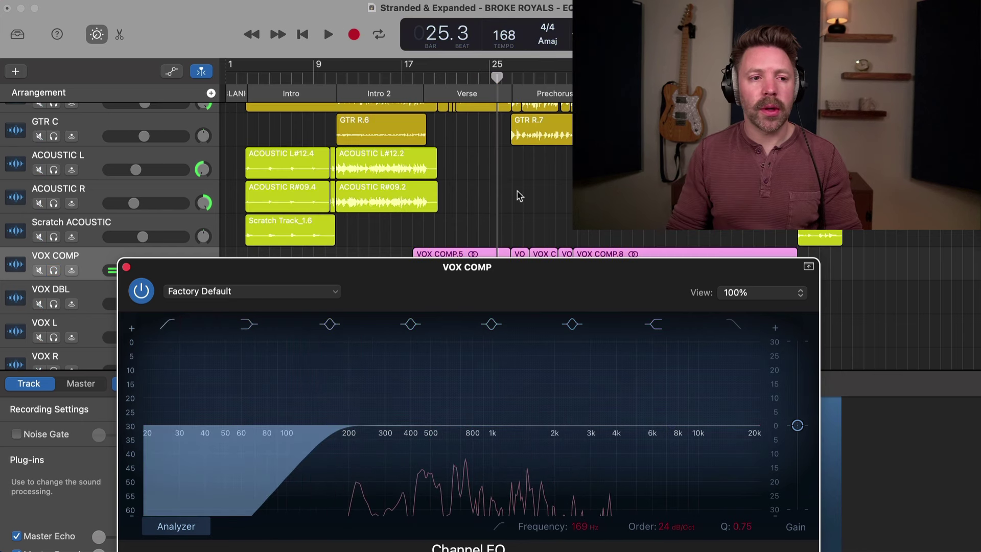
click(431, 95)
key(space)
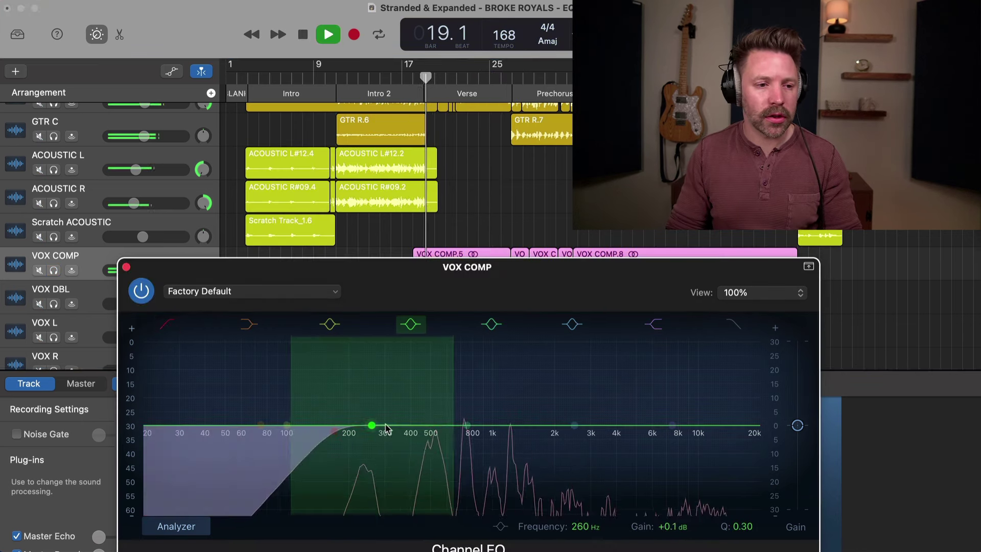
drag(386, 428, 345, 397)
key(space)
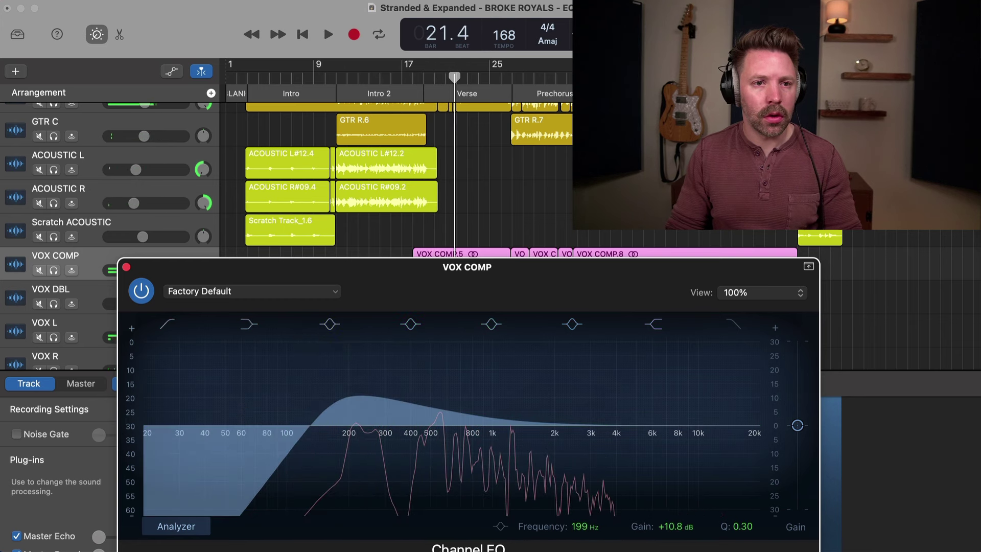
key(space)
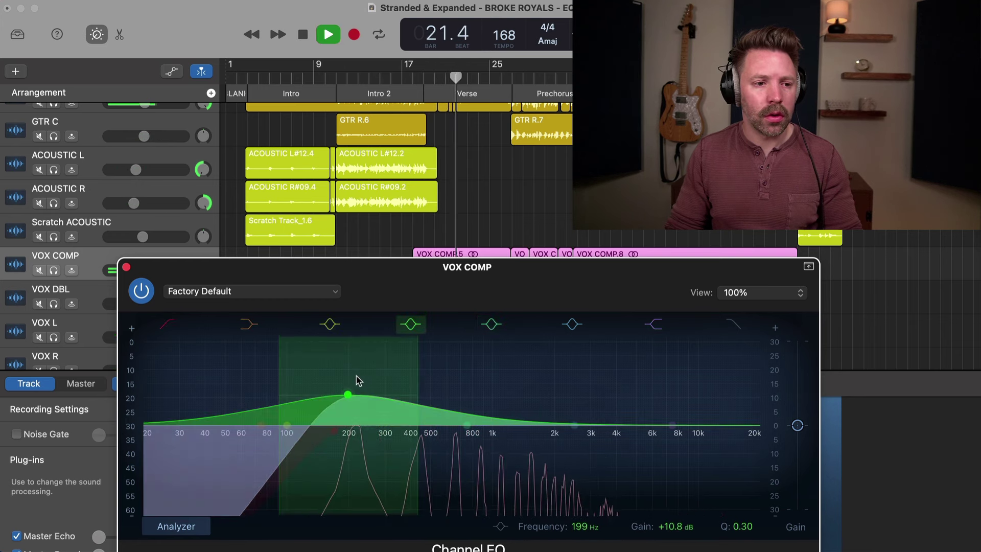
mouse_move(345, 388)
mouse_down()
mouse_move(386, 365)
mouse_move(353, 379)
mouse_move(355, 389)
mouse_up()
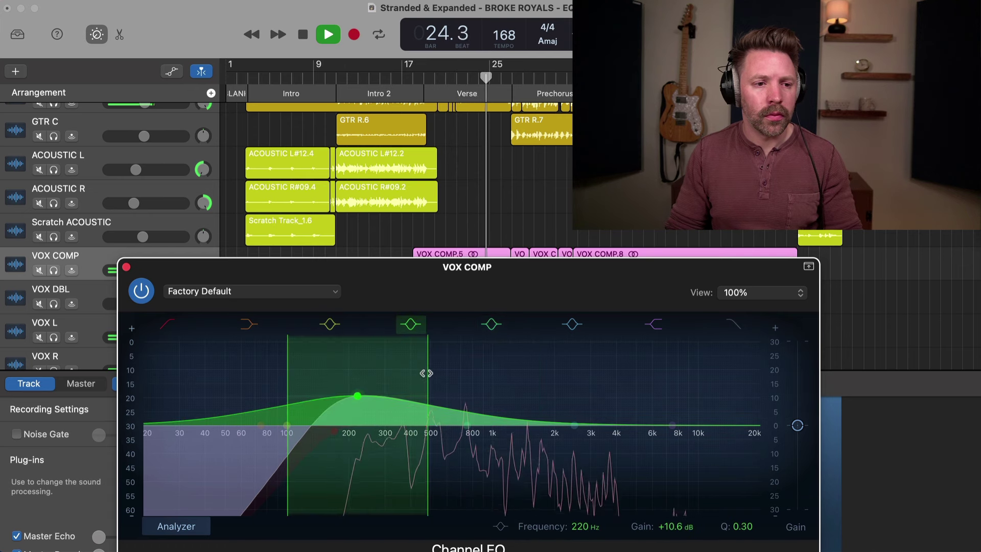
Narrow VOX COMP's low-mid boost to a Q of 0.67 and set it to about 250 Hz at +4.8 dB
drag(427, 373, 417, 372)
mouse_move(367, 396)
mouse_down()
mouse_move(359, 408)
mouse_move(403, 396)
mouse_move(366, 391)
mouse_move(366, 402)
mouse_move(397, 391)
mouse_move(369, 419)
mouse_move(379, 417)
mouse_move(373, 409)
mouse_up()
key(space)
key(space)
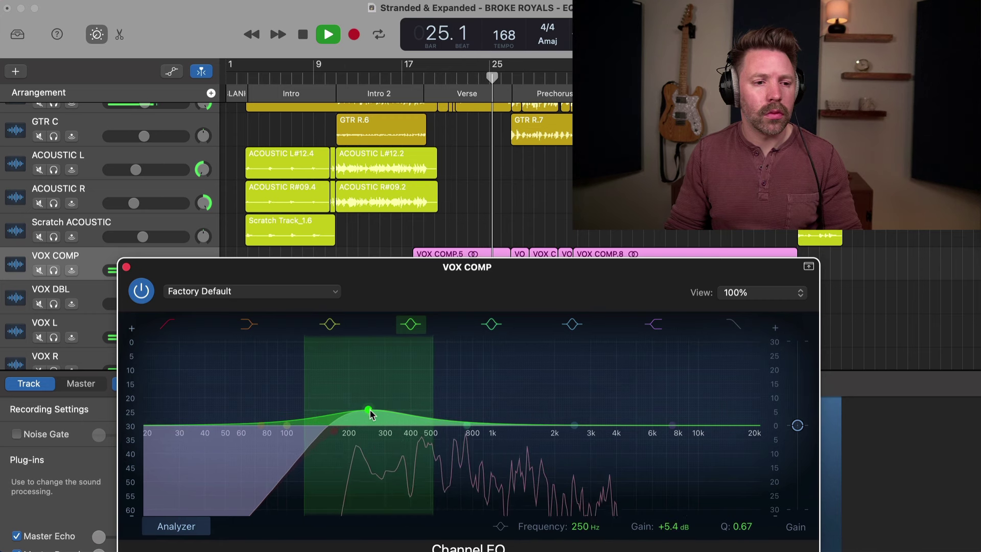
key(space)
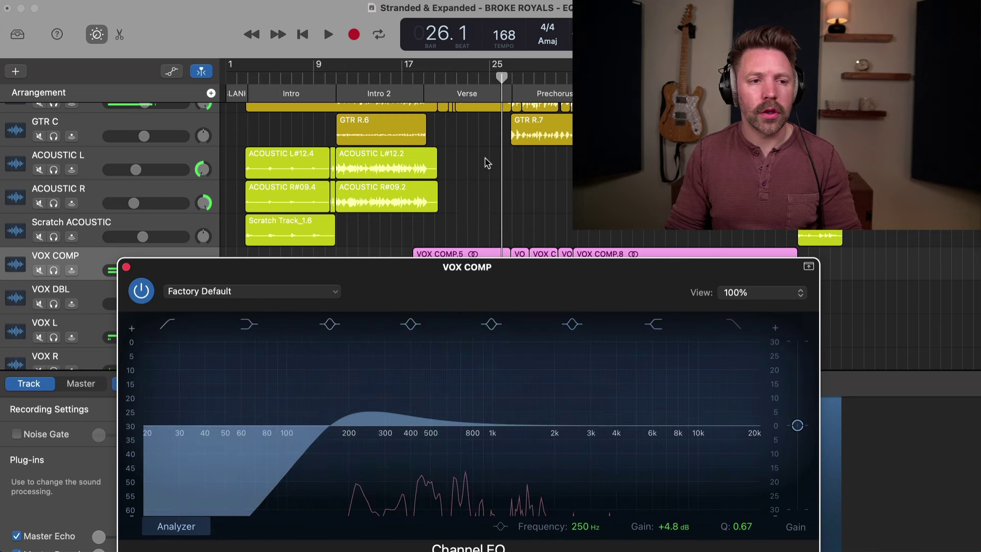
Compare VOX COMP's EQ with bypass in the full mix, playing from bar 19
click(423, 82)
key(space)
click(142, 290)
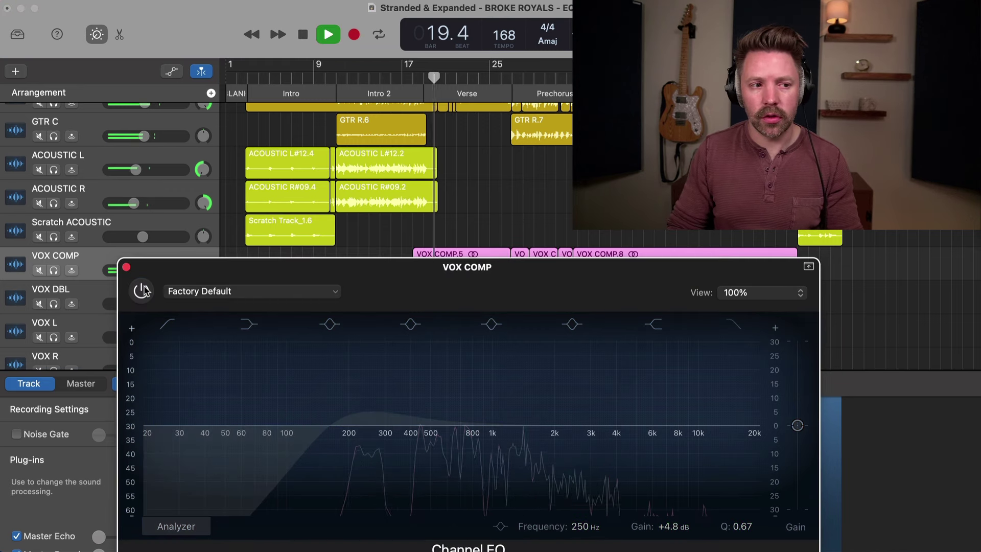
click(143, 290)
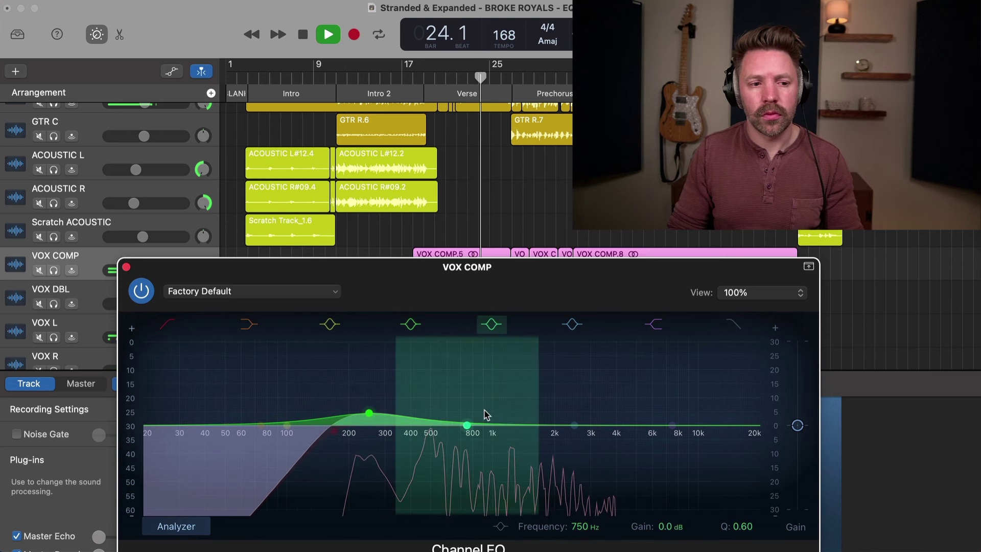
Cut VOX COMP by about 2.6 dB at 835 Hz with a Q of 1.30, checking it soloed and in the full mix
key(space)
key(s)
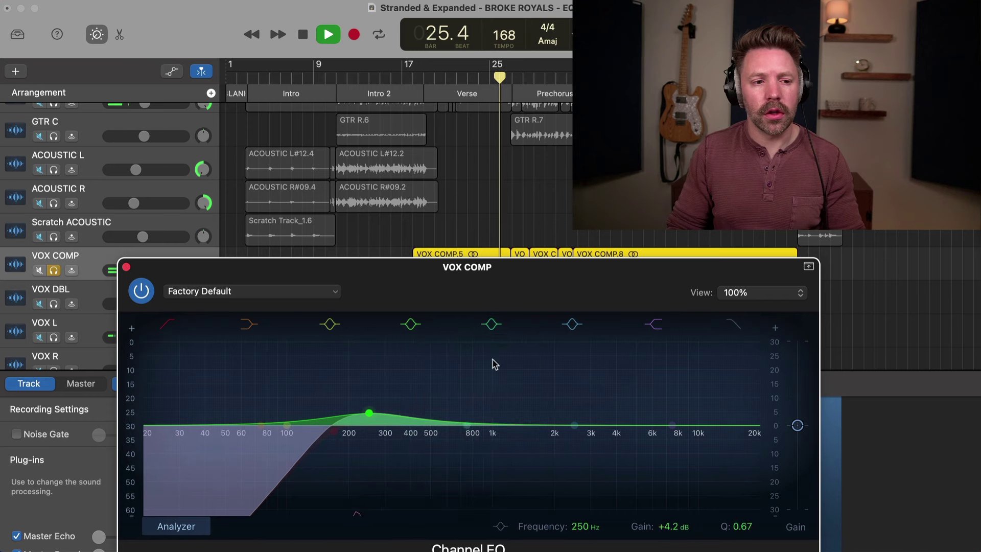
mouse_move(471, 428)
mouse_down()
mouse_move(495, 389)
mouse_move(473, 385)
mouse_move(499, 384)
mouse_move(515, 395)
mouse_move(510, 429)
mouse_move(453, 393)
mouse_move(484, 387)
mouse_move(484, 438)
mouse_move(476, 429)
mouse_up()
key(ctrl+s)
key(space)
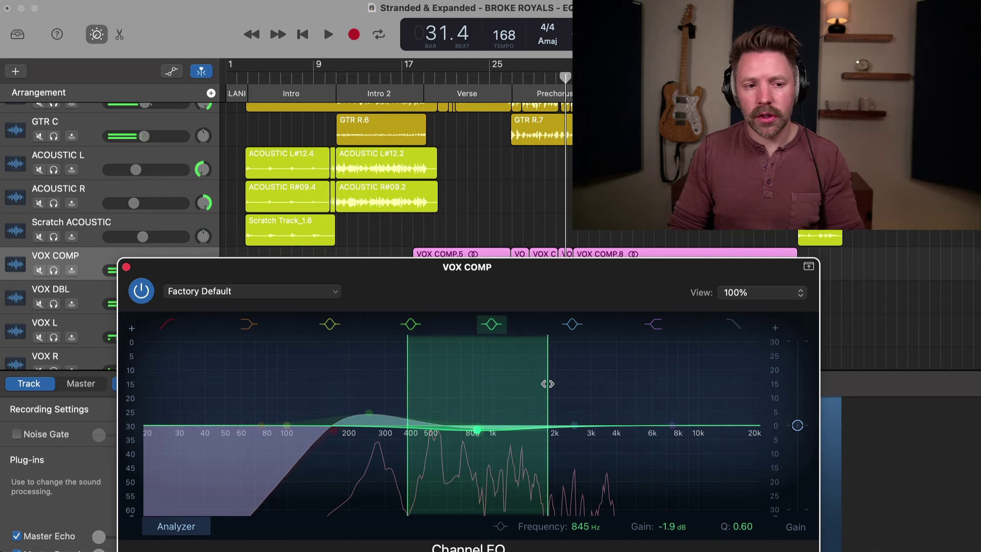
key(space)
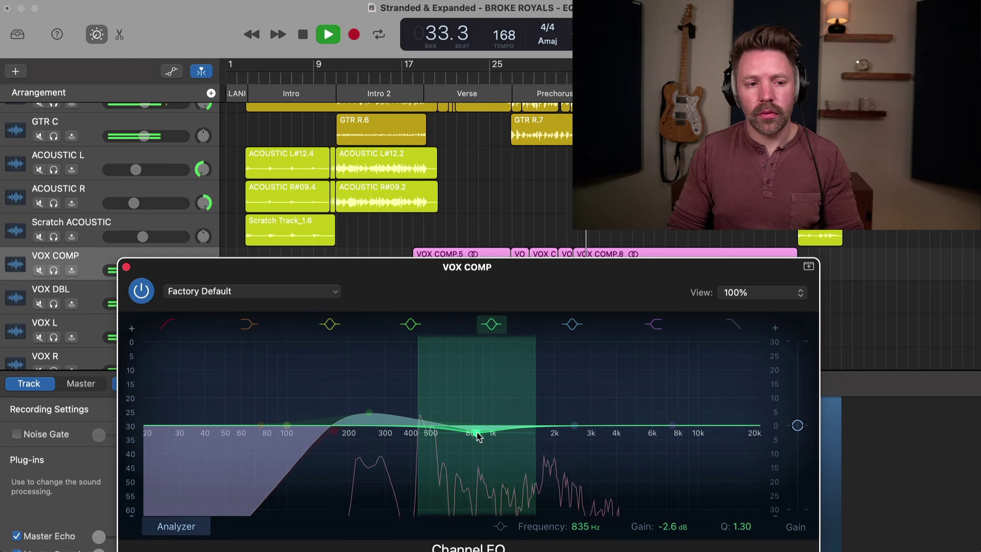
key(space)
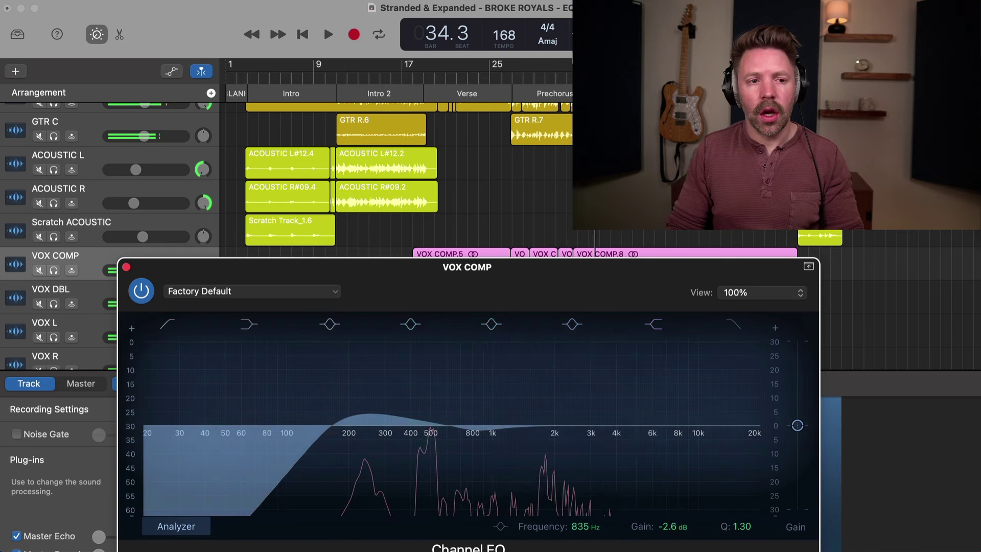
Boost VOX COMP by about 3.7 dB at 2840 Hz with a Q of 0.60 while playing the verse in the full mix
click(451, 82)
key(space)
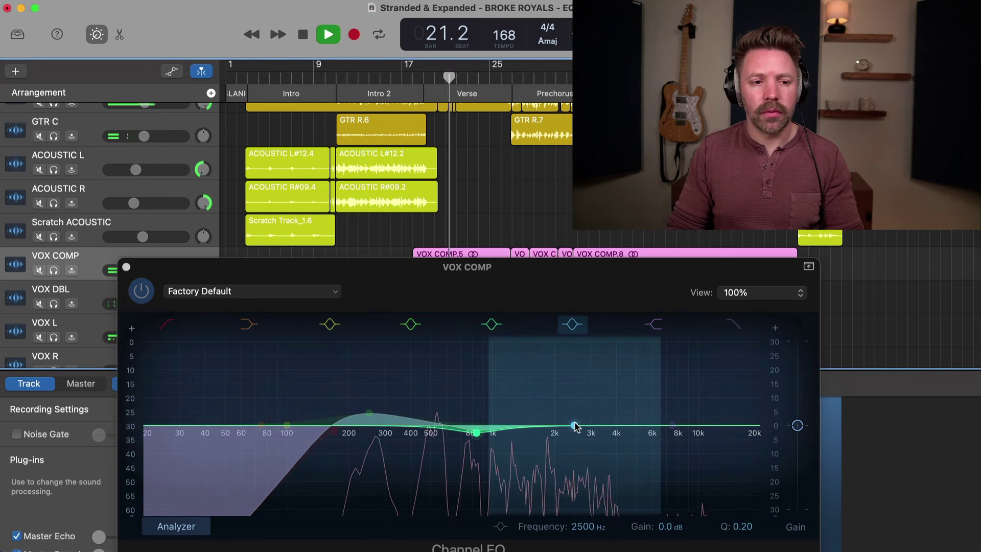
drag(575, 427, 587, 415)
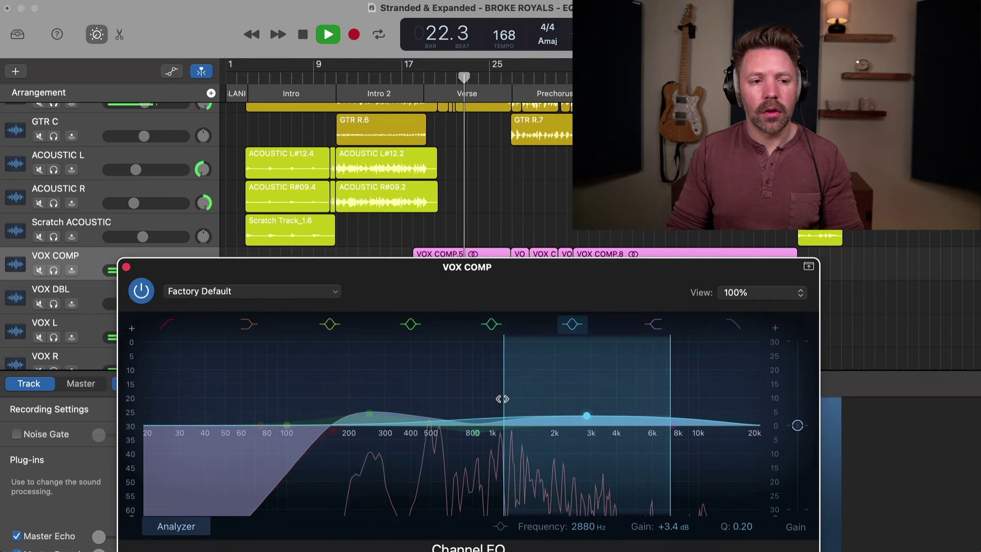
drag(503, 399, 518, 399)
drag(601, 429, 577, 403)
key(space)
click(427, 81)
key(space)
drag(575, 401, 586, 422)
key(space)
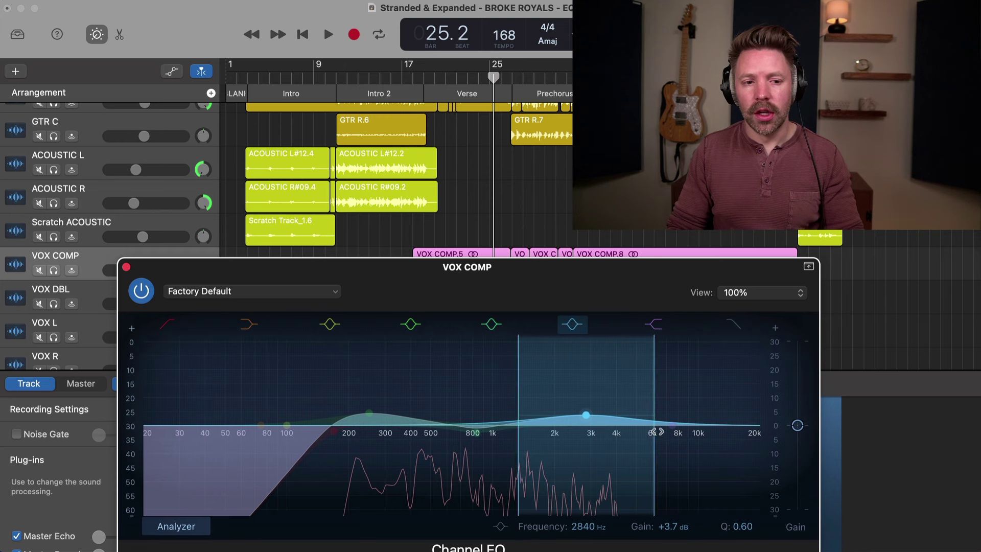
Resume playback and compare VOX COMP's EQ with bypass in the full mix
key(space)
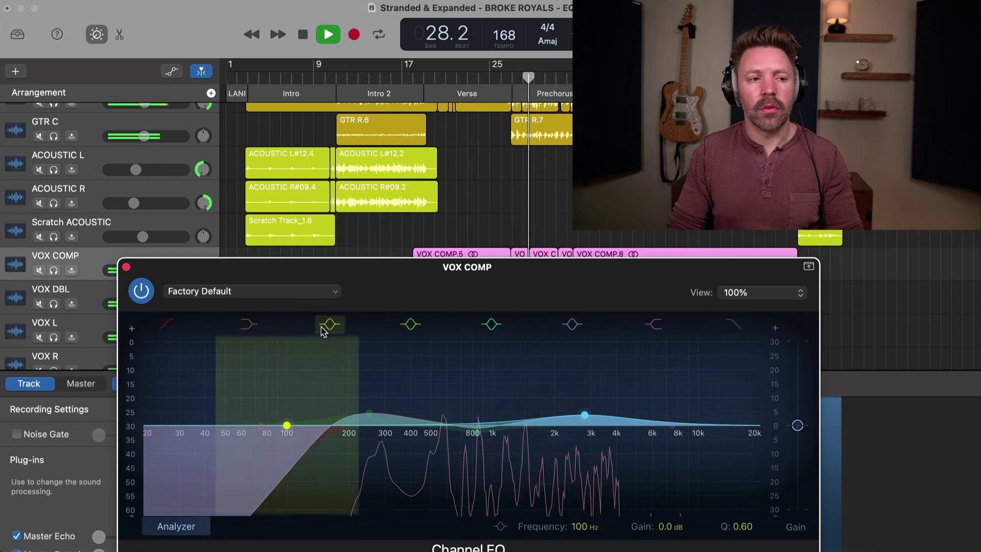
click(150, 287)
click(150, 287)
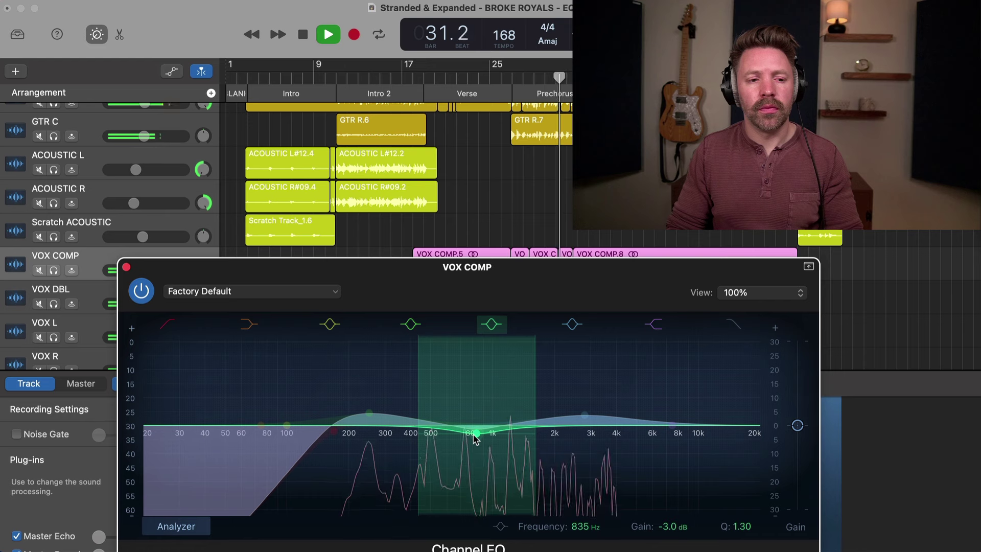
Raise VOX COMP's high shelf and set it to 5450 Hz at +4.0 dB while replaying the verse
drag(689, 428, 673, 410)
key(space)
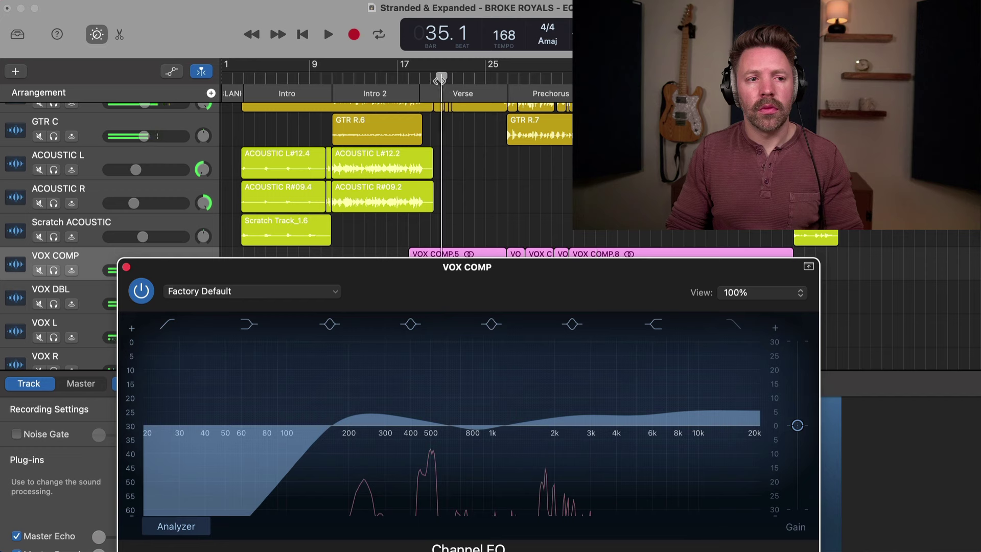
key(space)
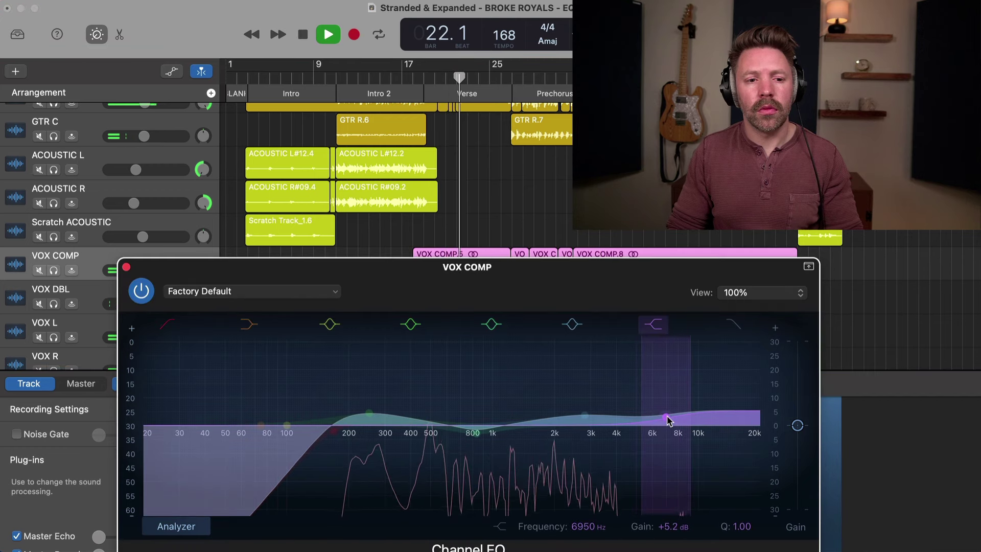
drag(667, 420, 641, 440)
key(space)
key(space)
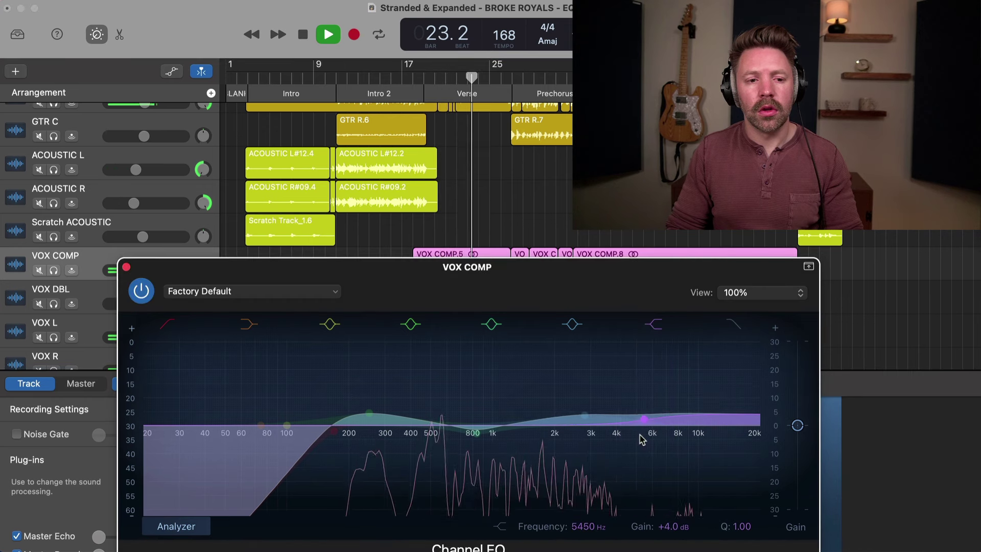
Check VOX COMP's EQ against bypass and lower the EQ's output gain to about -1 dB
click(144, 291)
click(142, 291)
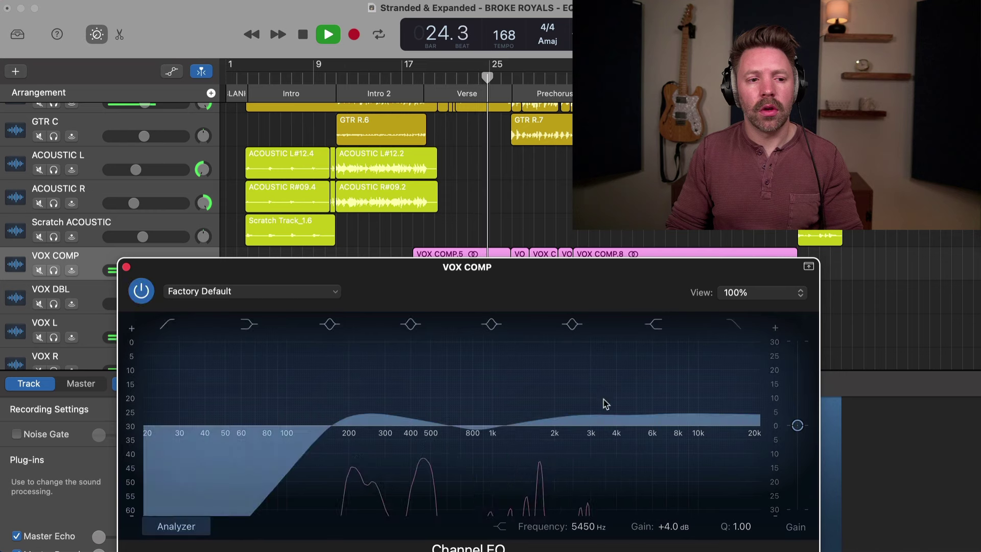
drag(802, 431, 801, 433)
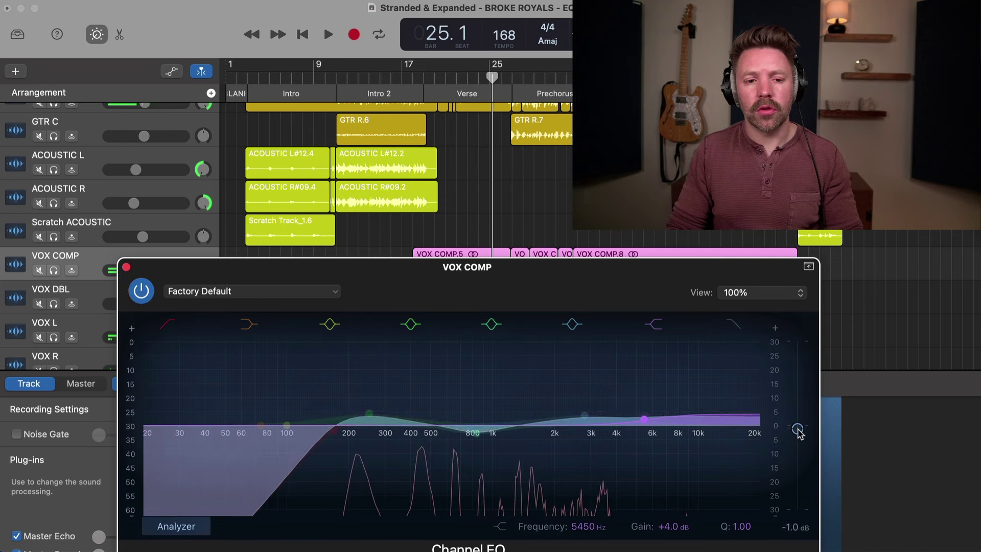
key(space)
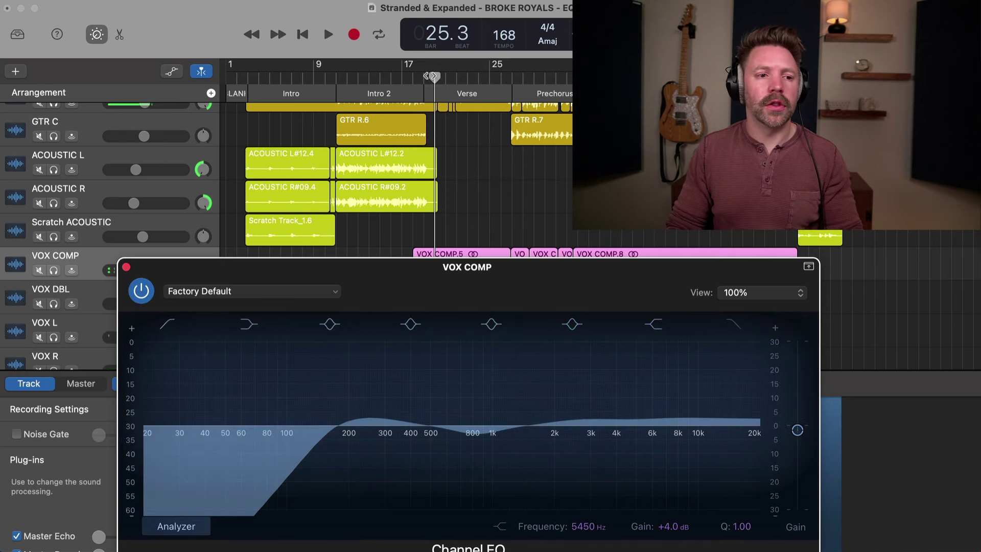
Compare VOX COMP's EQ with bypass from bar 20 in the full mix, then solo the track with the EQ on
click(141, 293)
key(space)
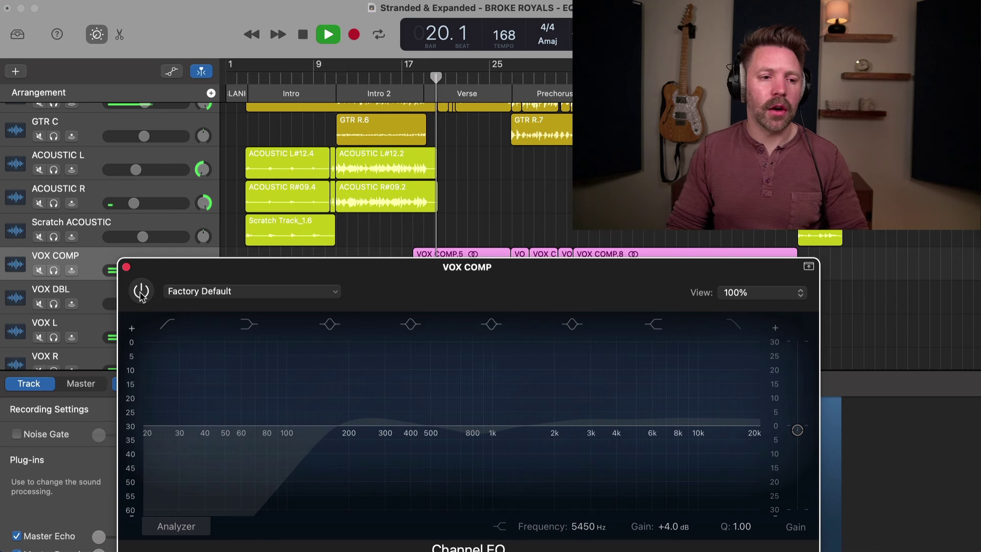
click(141, 294)
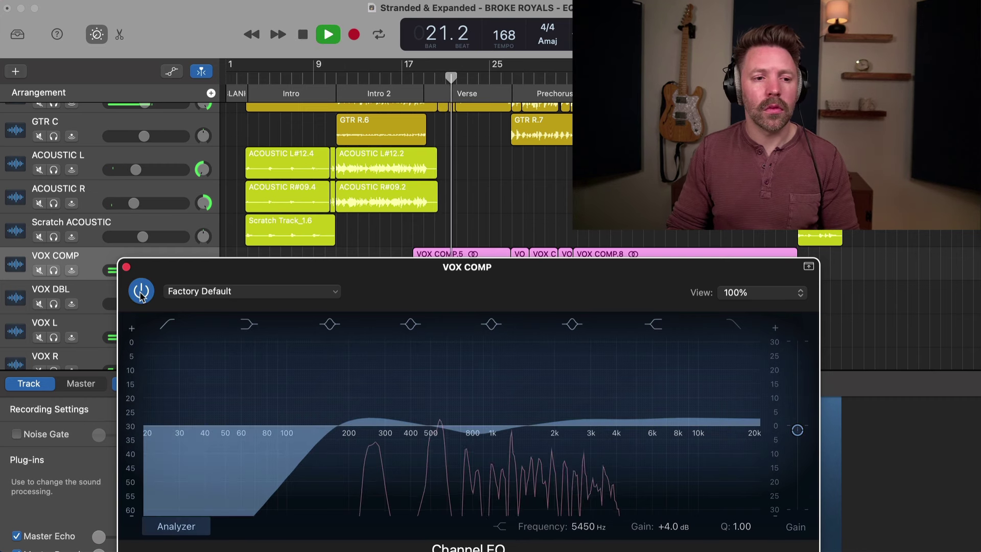
click(141, 292)
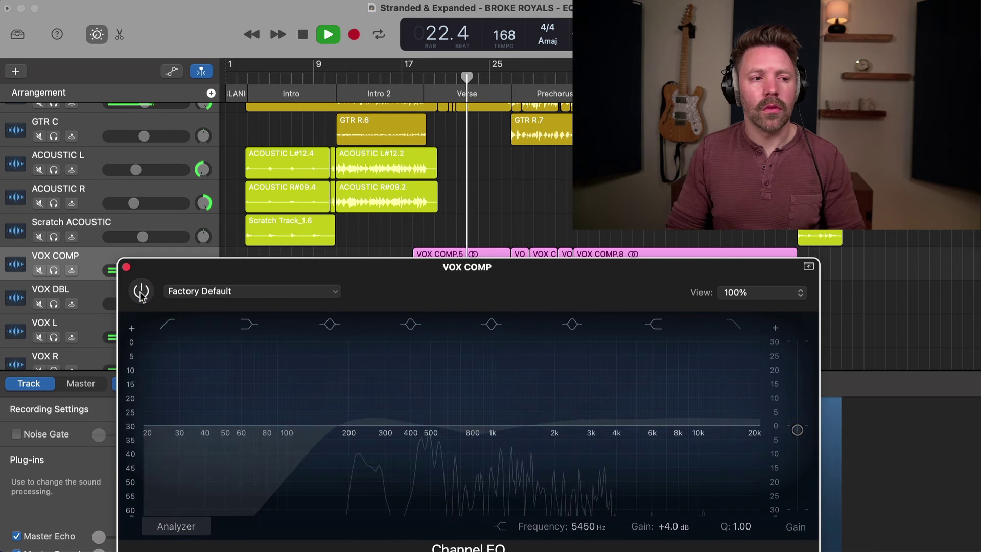
key(ctrl+s)
click(141, 293)
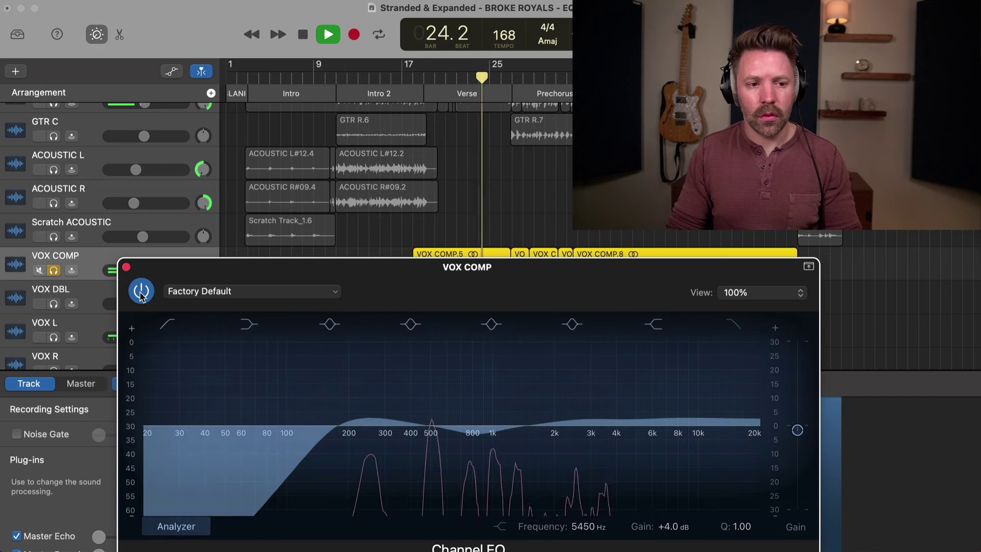
Compare VOX COMP's EQ with bypass soloed from bar 19, then unsolo the track and stop playback
key(space)
click(425, 80)
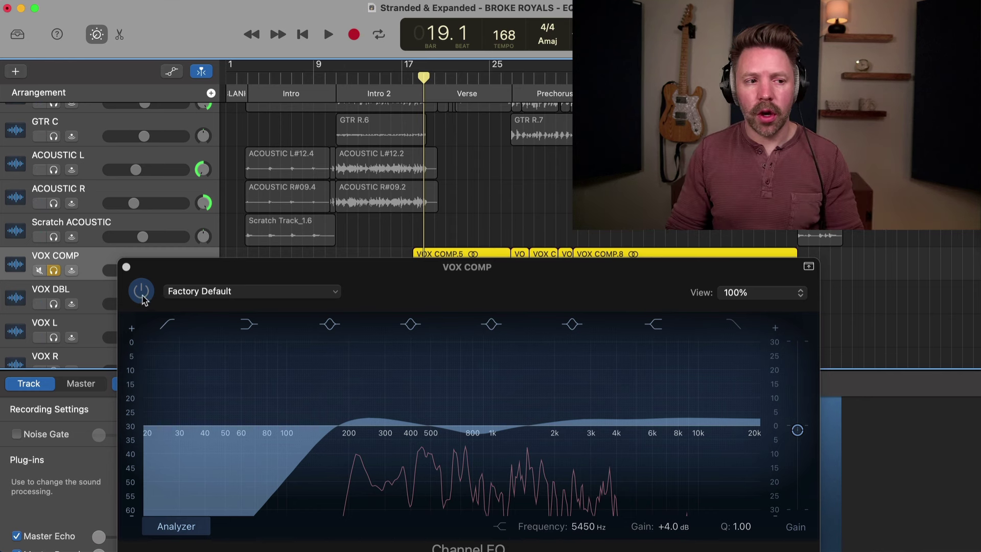
key(space)
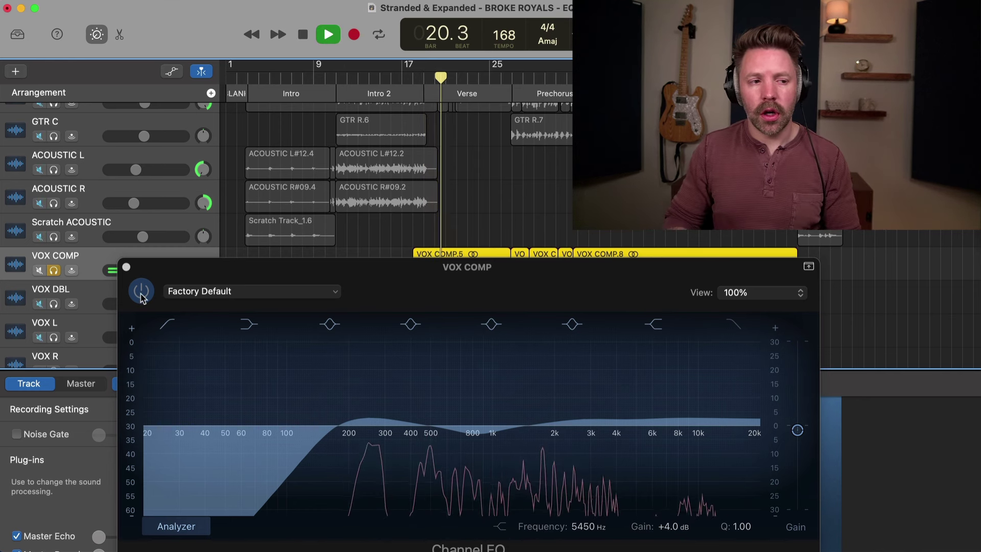
click(141, 295)
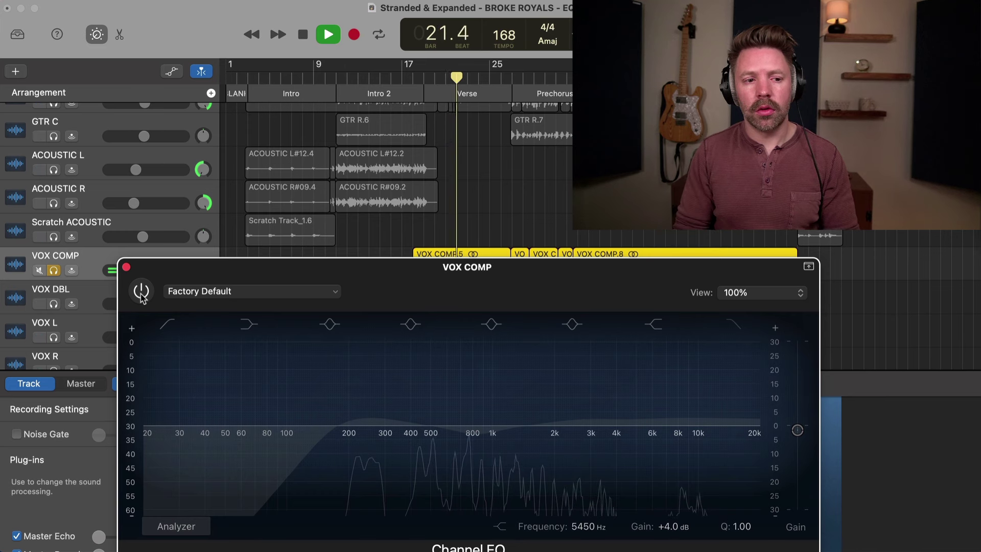
click(141, 296)
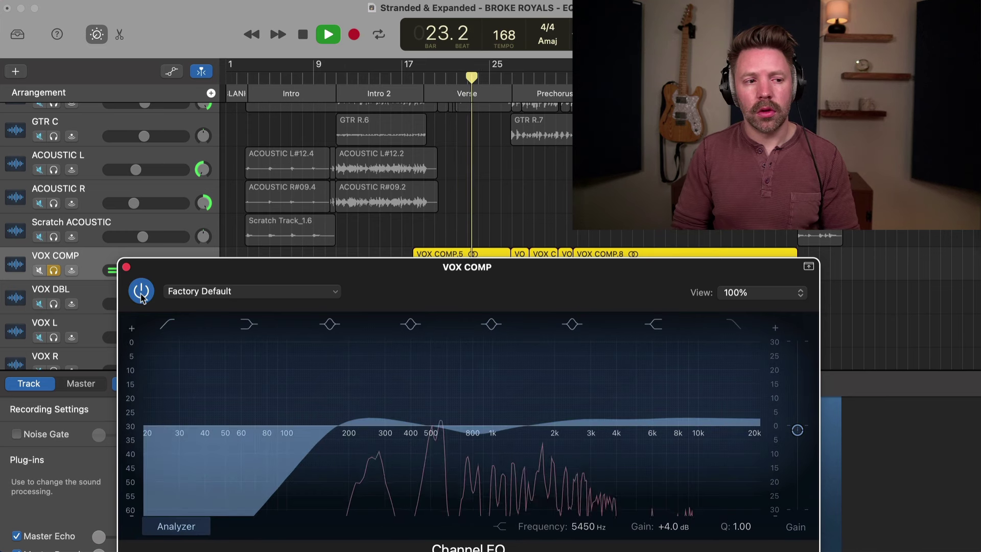
key(s)
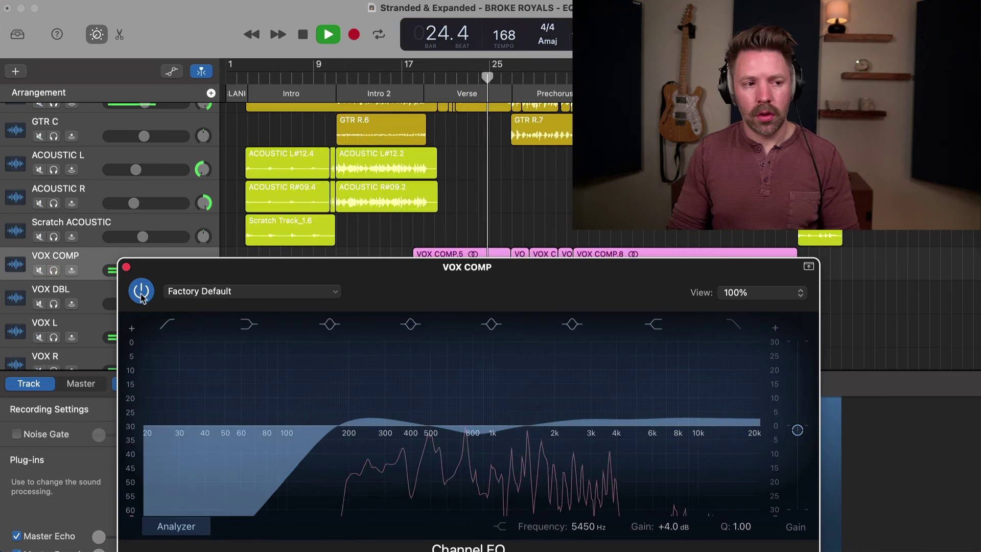
key(space)
Close VOX COMP's Channel EQ and place the playhead at bar 26, just before the Prechorus
click(126, 267)
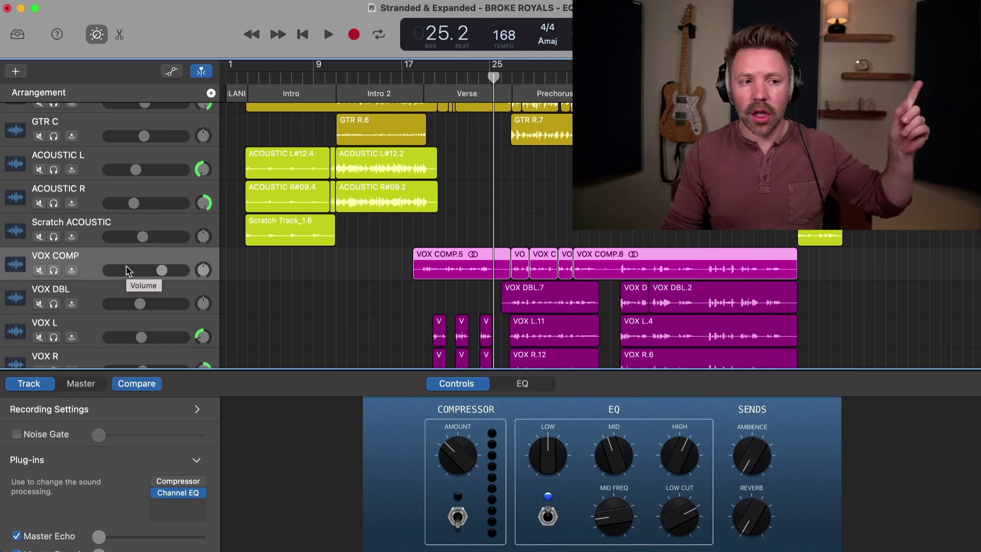
scroll(318, 233, down, 5)
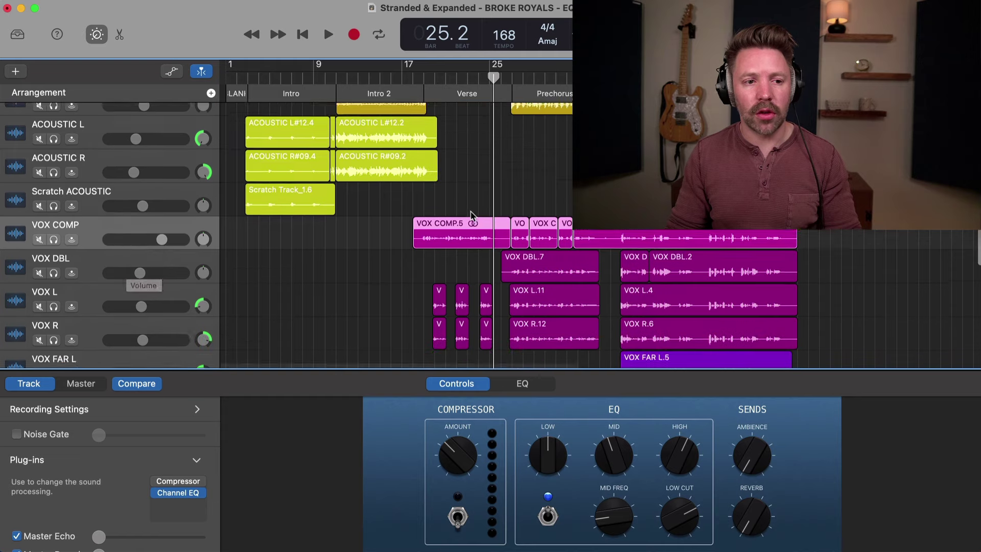
scroll(404, 223, right, 3)
scroll(404, 222, down, 1)
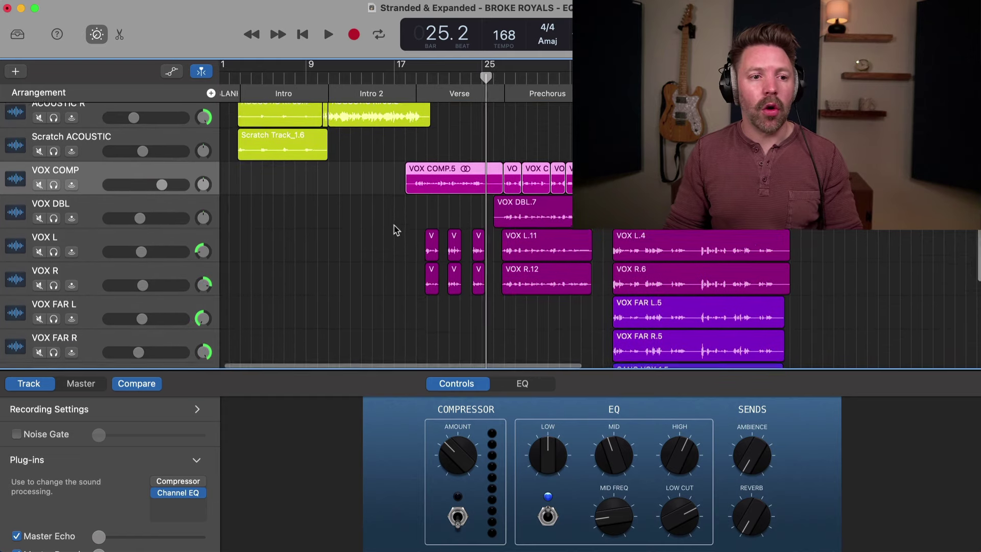
click(473, 80)
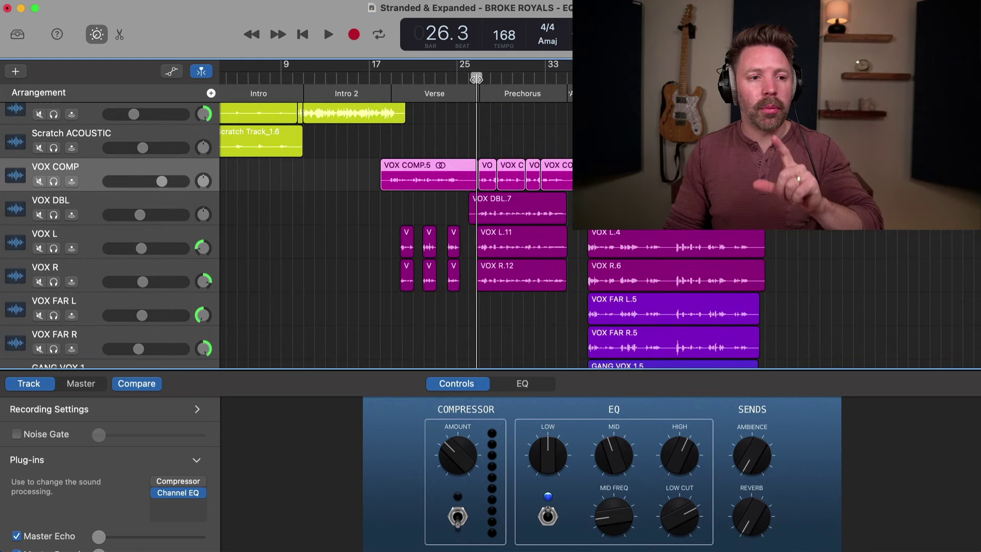
Select and solo VOX DBL, and open its Channel EQ
scroll(484, 146, down, 1)
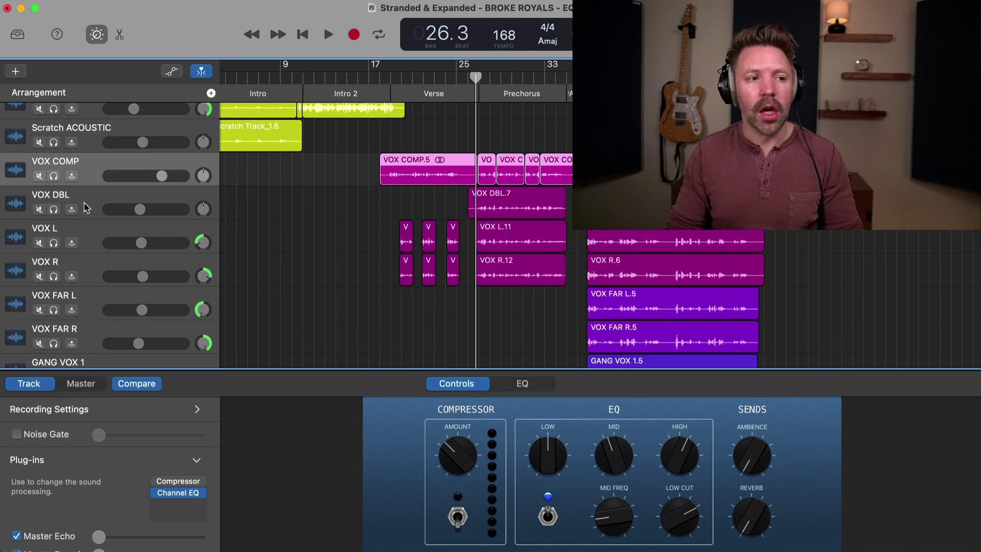
key(ctrl+s)
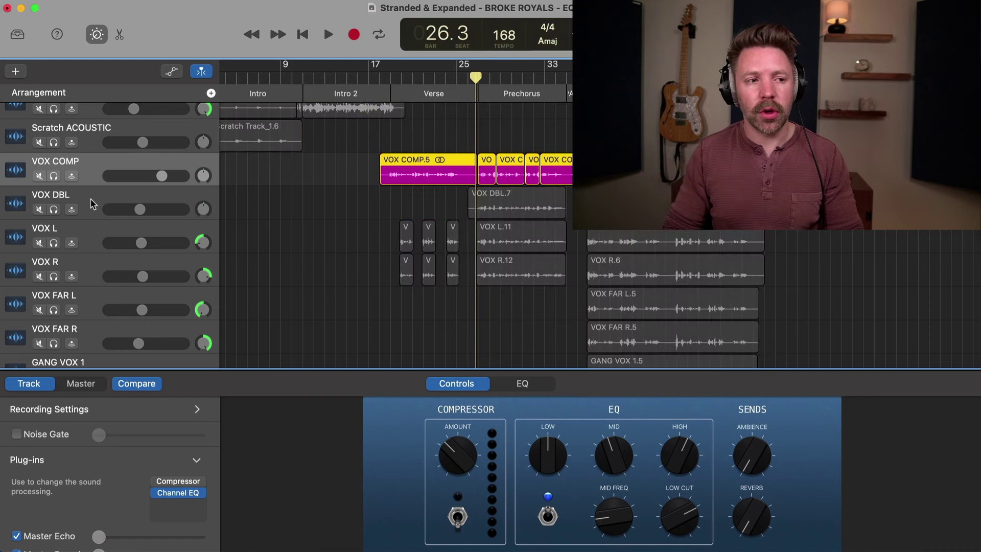
click(85, 202)
click(54, 176)
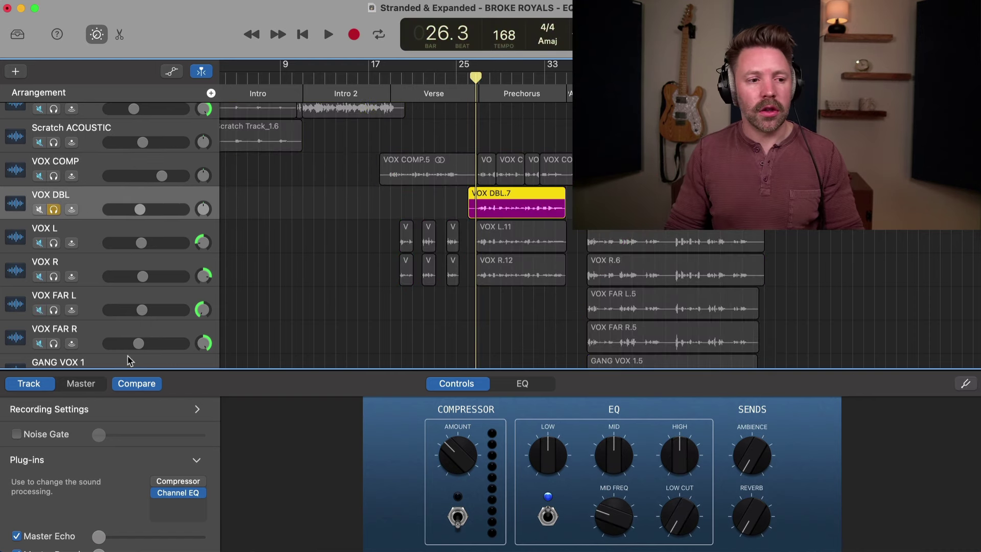
click(178, 495)
click(179, 494)
click(178, 494)
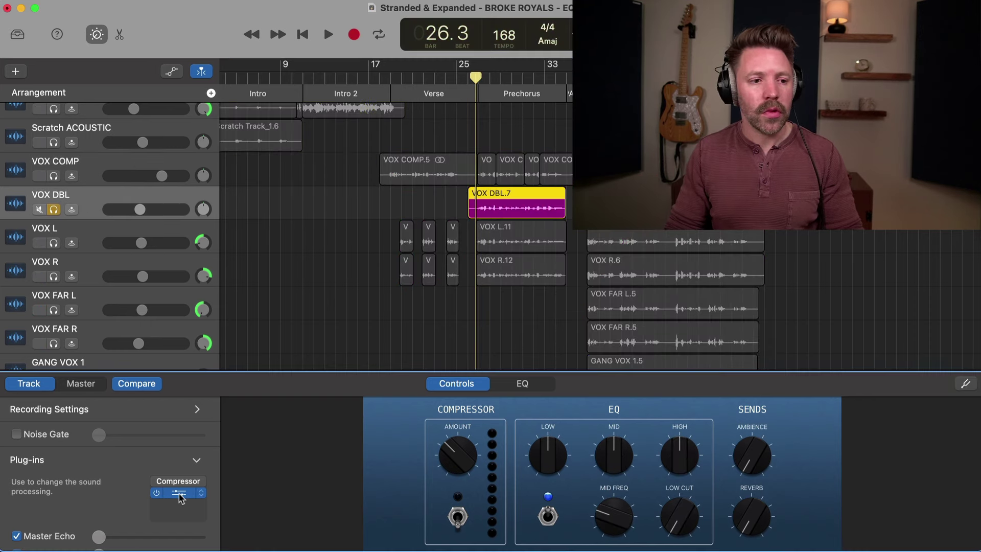
drag(587, 229, 383, 266)
Enable the low-cut filter on soloed VOX DBL, steepen its slope and set it to about 150 Hz during playback
key(space)
click(153, 297)
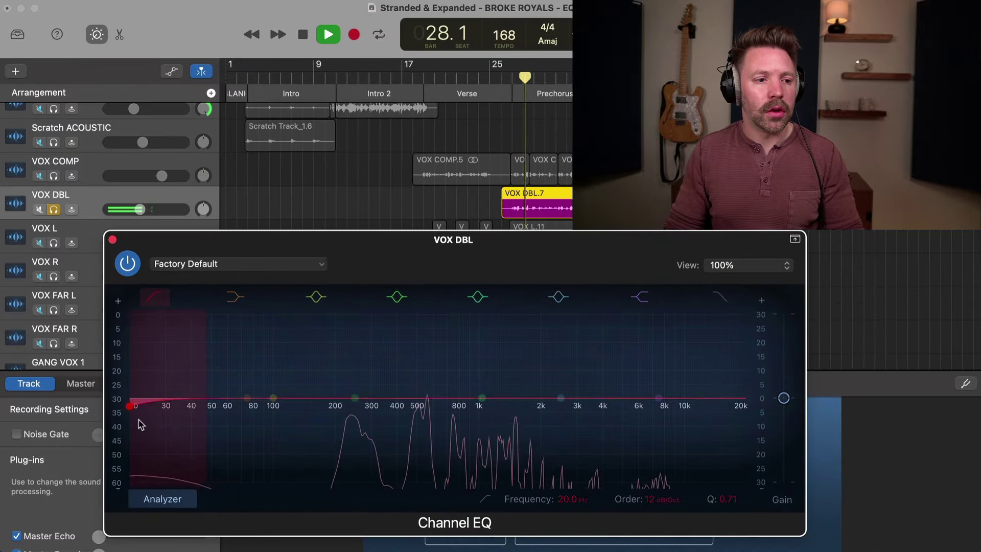
drag(135, 407, 319, 406)
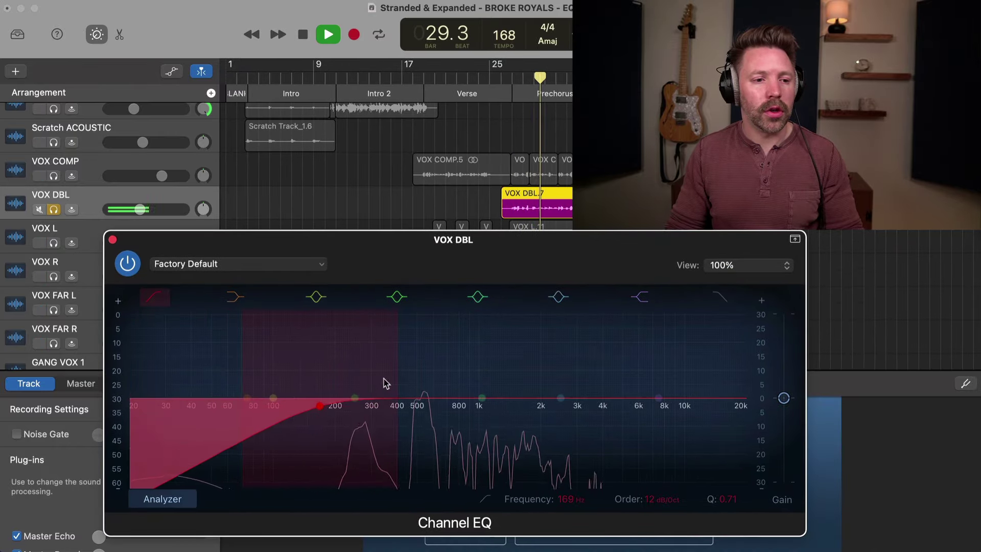
drag(396, 373, 370, 376)
drag(320, 407, 307, 408)
key(space)
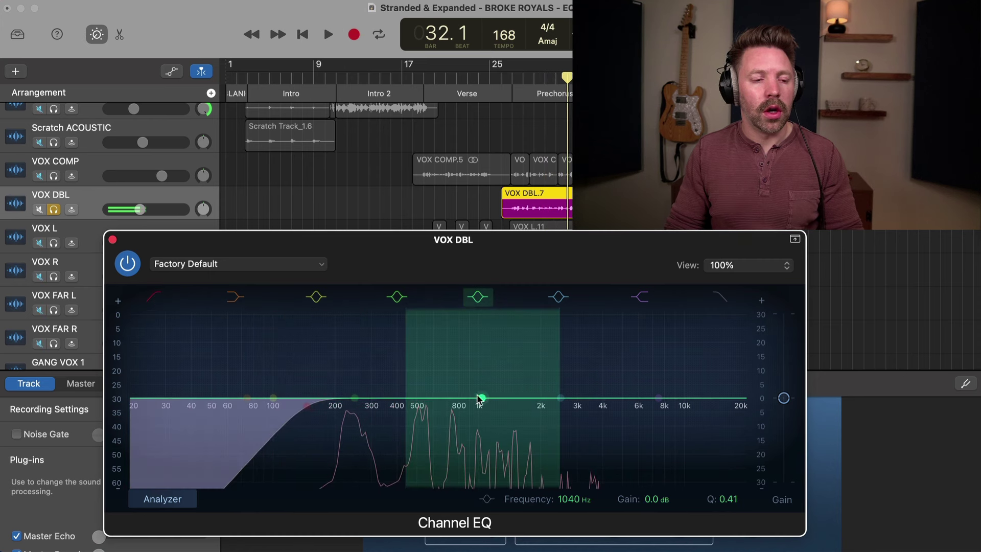
Sweep a wide boost on VOX DBL to about 470 Hz at +9.6 dB, toggling the track's solo
drag(480, 398, 408, 397)
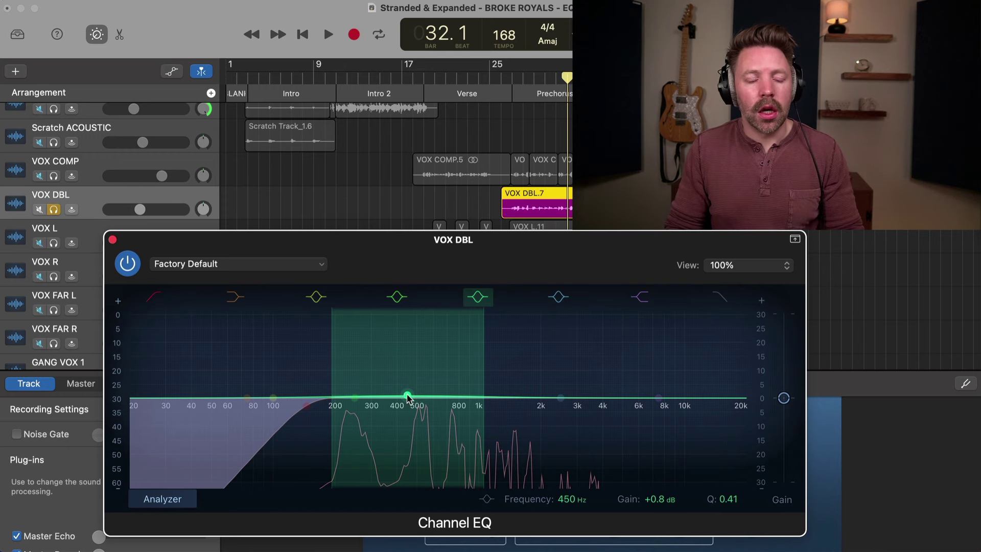
drag(407, 397, 411, 372)
key(s)
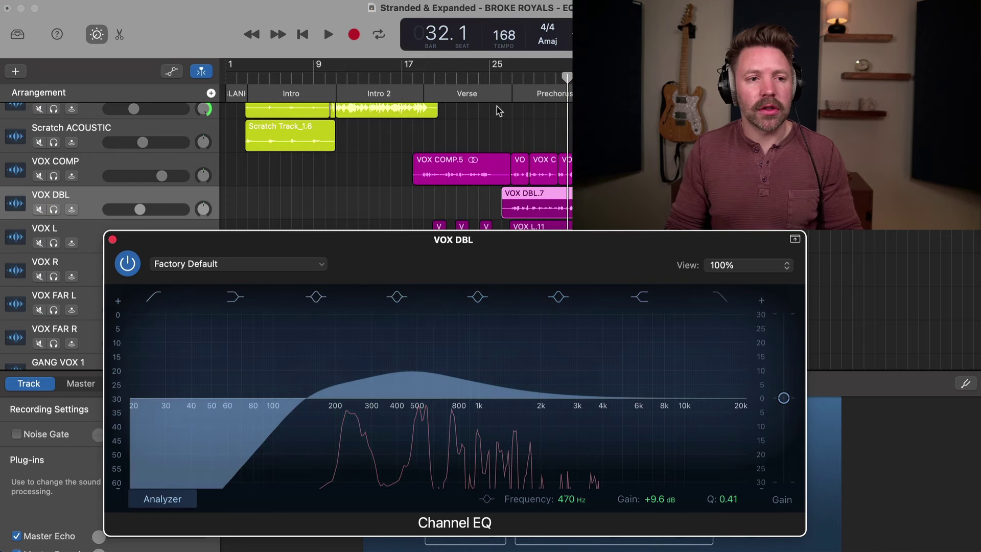
key(s)
Cut VOX DBL by about 3.9 dB at 560 Hz with a Q of 1.10 while playing it soloed
key(space)
drag(412, 366, 428, 410)
drag(500, 343, 486, 344)
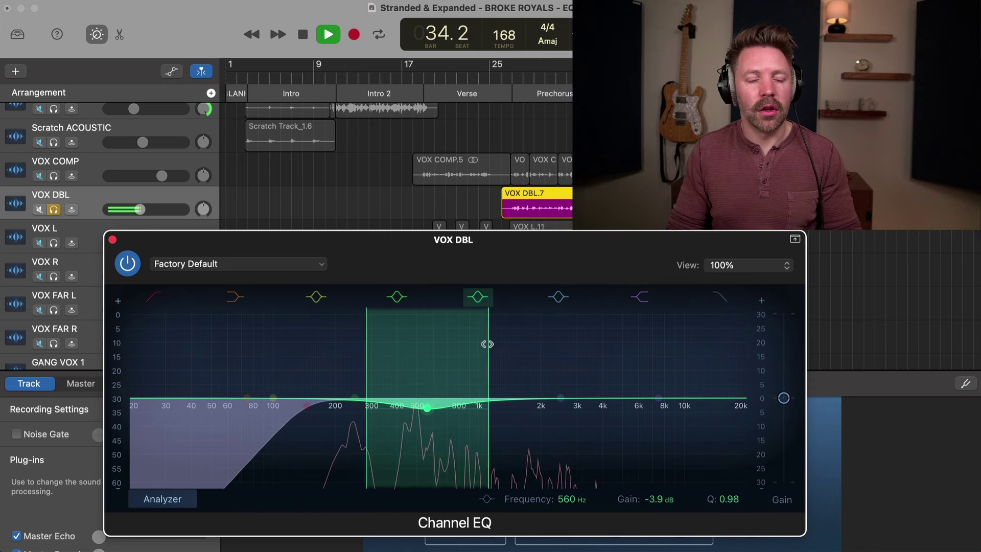
key(space)
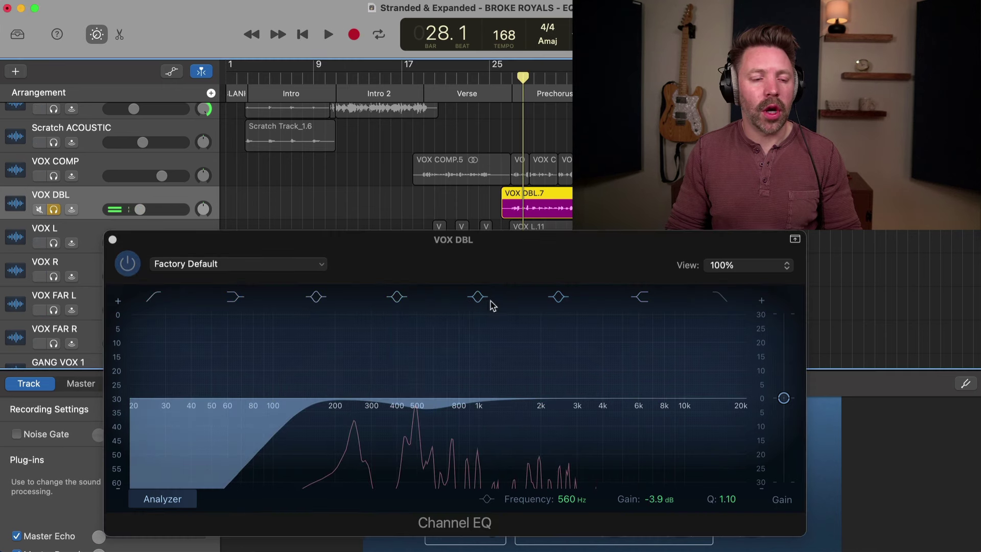
Boost VOX DBL by 5.5 dB at 3560 Hz with a Q of 0.20, checking it soloed and in the full mix
key(space)
drag(427, 407, 419, 411)
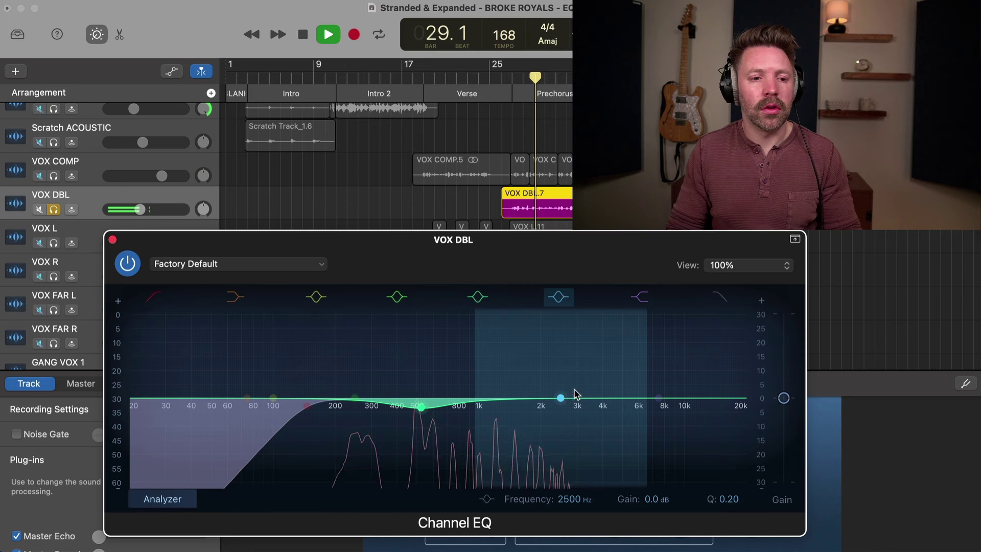
drag(560, 399, 593, 380)
click(524, 176)
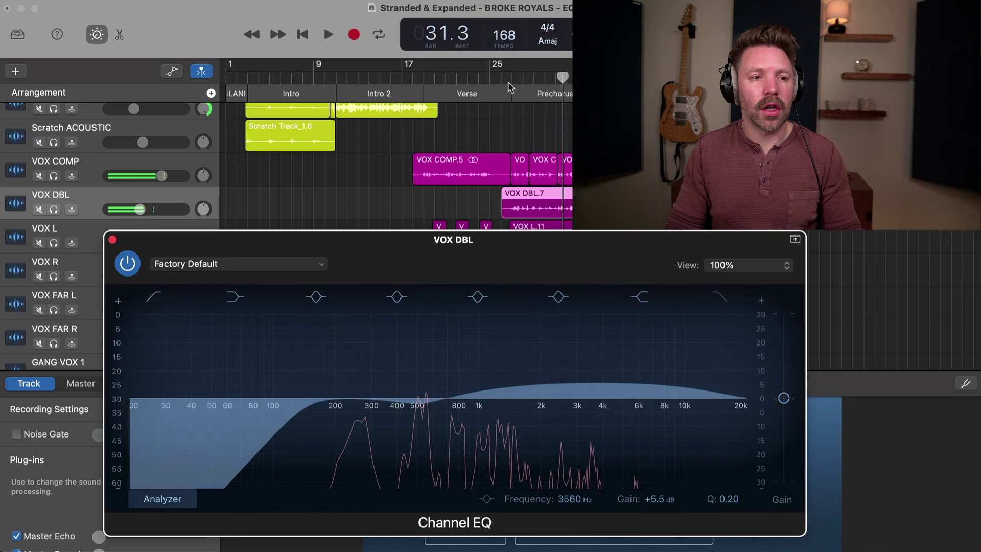
click(562, 346)
key(space)
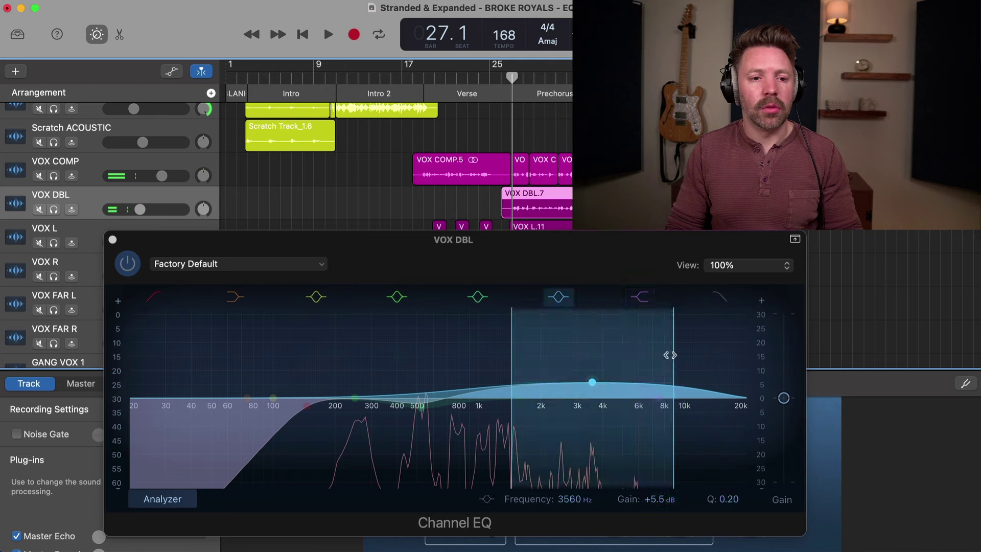
Refine the VOX DBL presence boost to +3.6 dB at 3040 Hz with a Q of 0.60, toggling the track's solo during playback
key(space)
mouse_move(590, 383)
mouse_down()
mouse_move(519, 335)
mouse_move(585, 328)
mouse_move(617, 313)
mouse_move(572, 316)
mouse_move(607, 312)
mouse_move(592, 331)
mouse_move(623, 316)
mouse_move(565, 328)
mouse_move(576, 329)
mouse_move(581, 394)
mouse_up()
key(s)
key(s)
key(space)
double_click(516, 82)
key(s)
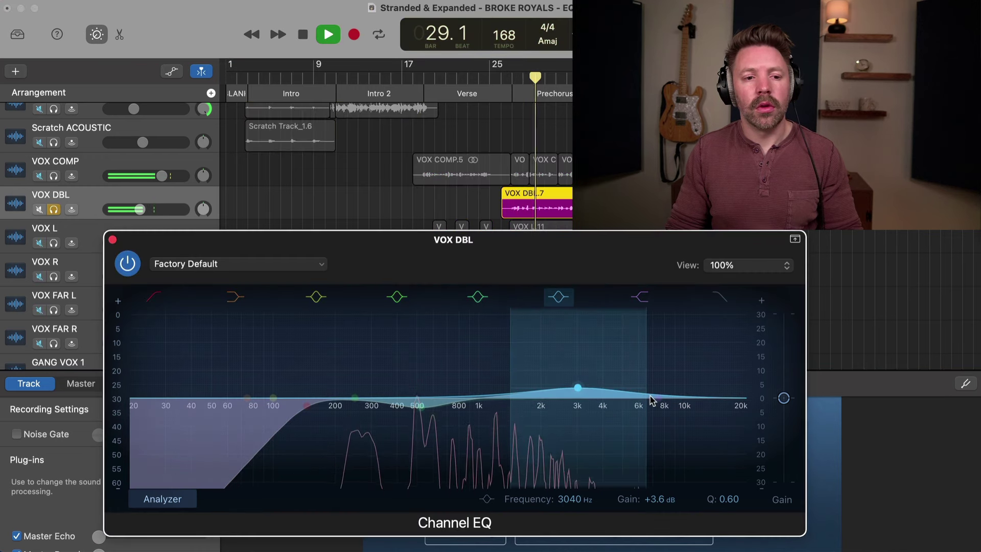
Bypass and re-enable the Channel EQ on soloed VOX DBL to compare the sound during playback
click(128, 269)
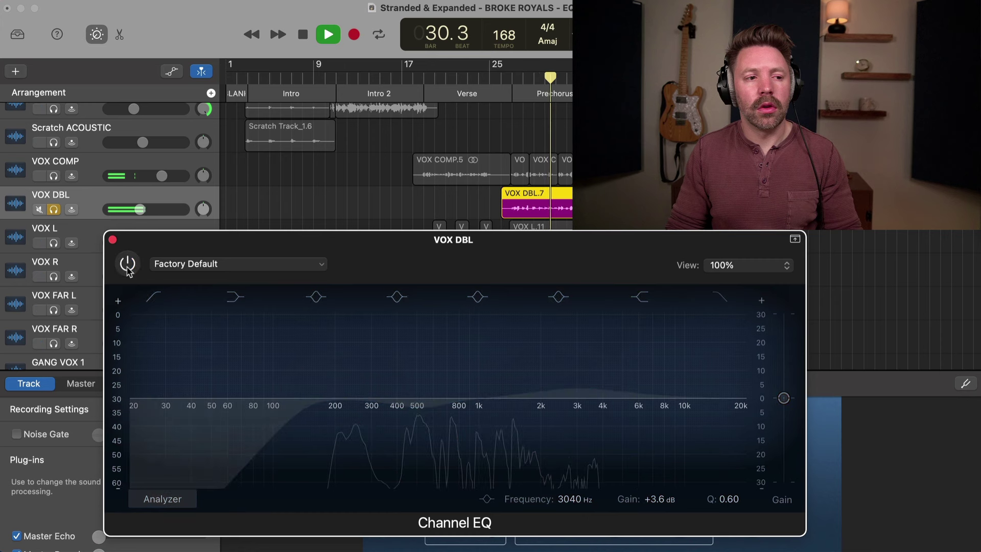
click(128, 269)
key(space)
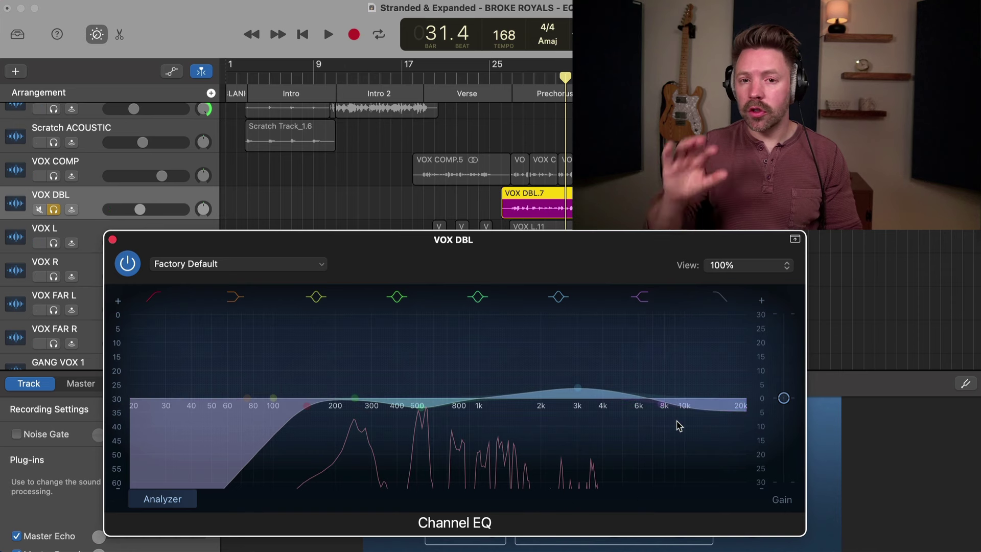
Set VOX DBL's high shelf to -6.4 dB at 7700 Hz and audition the prechorus with the shelf off and on
drag(669, 402, 669, 407)
key(space)
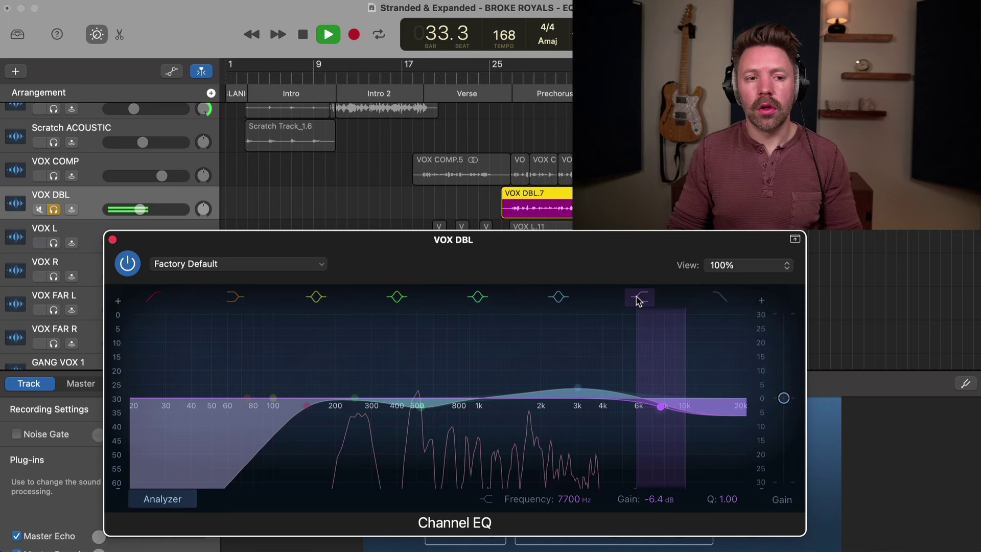
key(space)
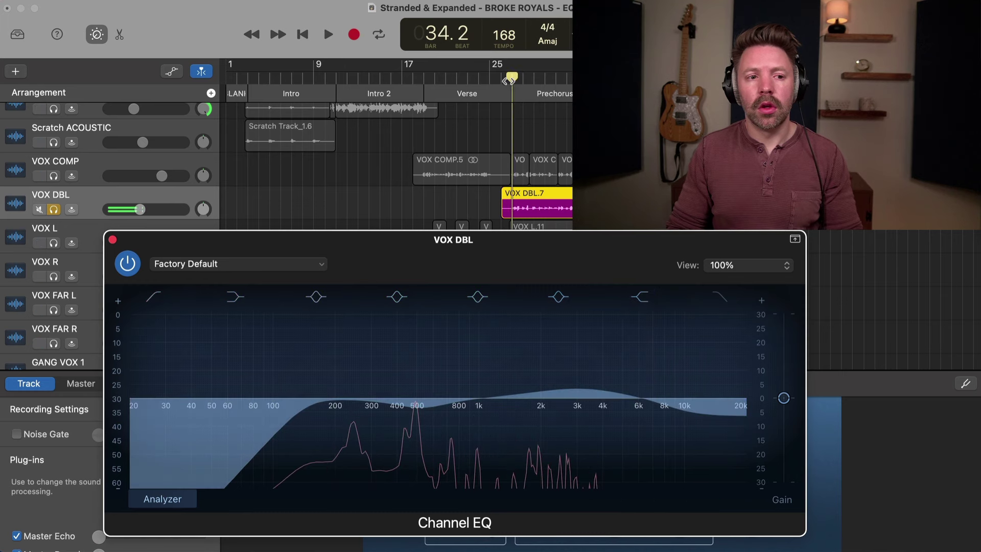
key(space)
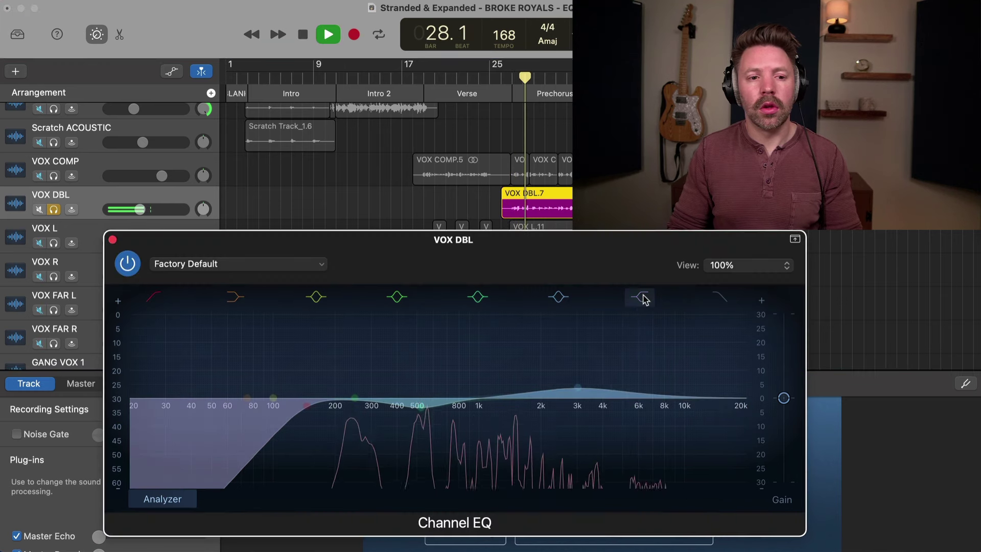
Compare VOX DBL with its Channel EQ on and bypassed, in the full mix and soloed
key(s)
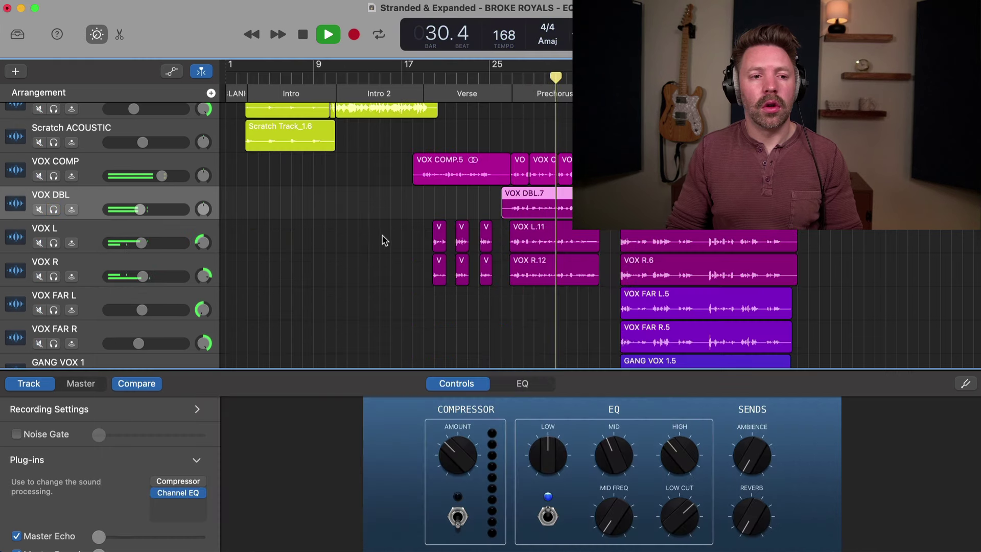
click(183, 495)
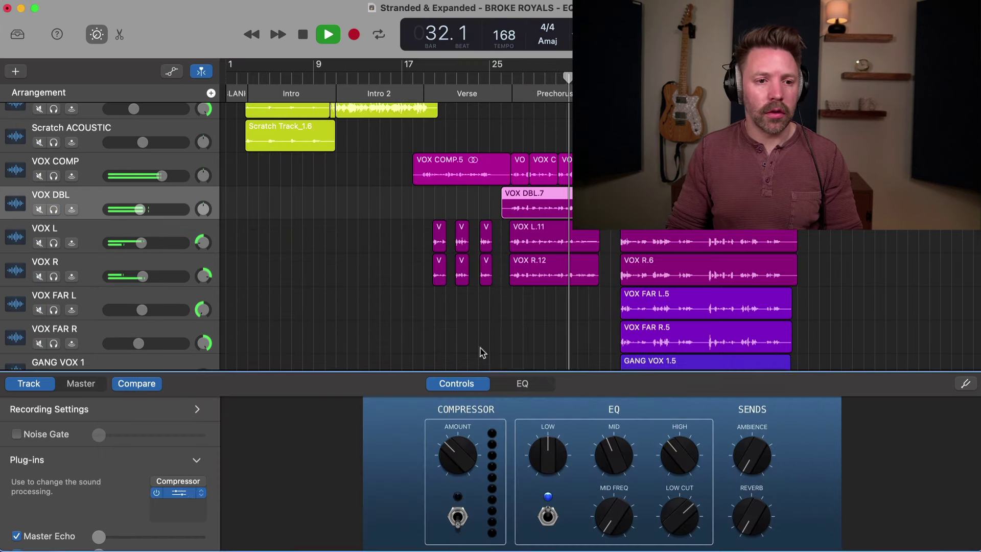
key(space)
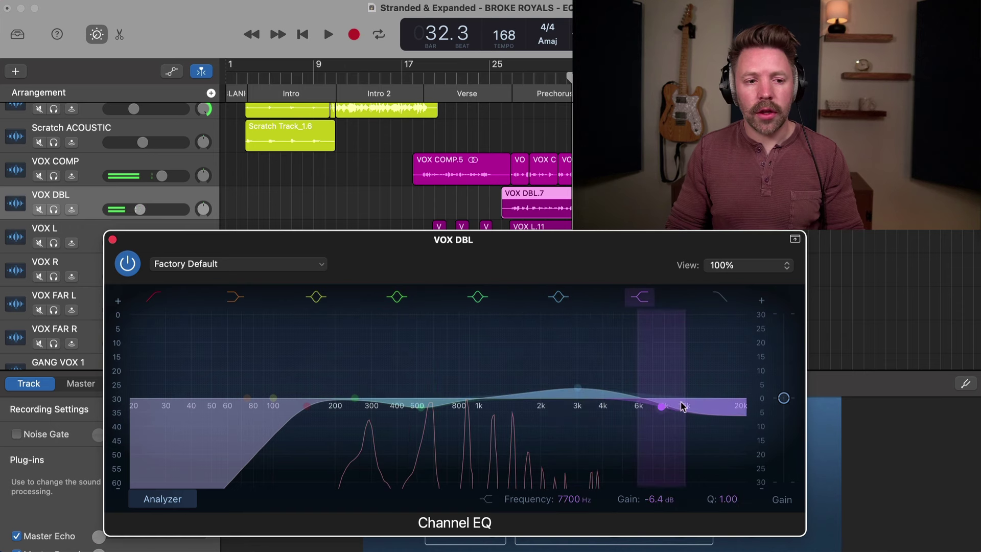
key(s)
key(space)
click(125, 259)
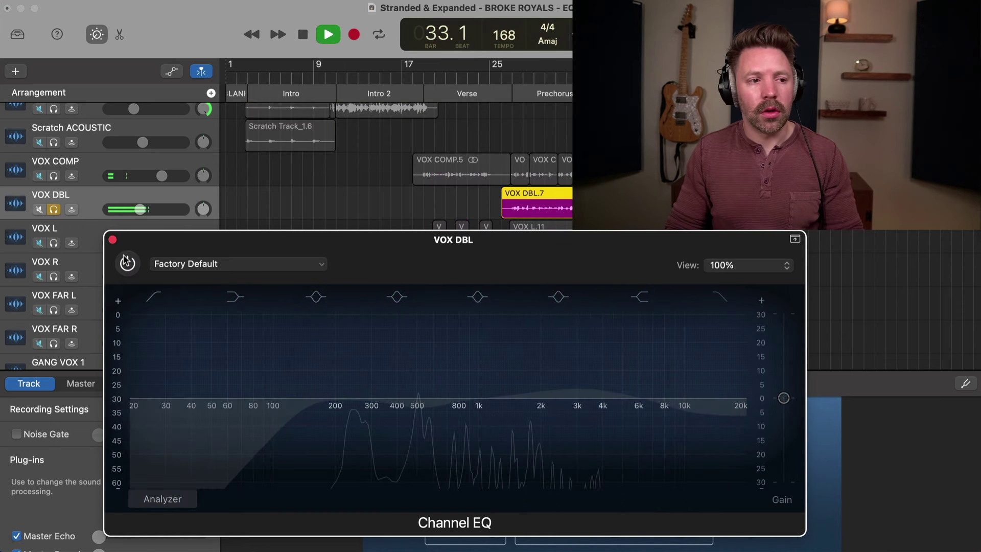
click(126, 259)
key(space)
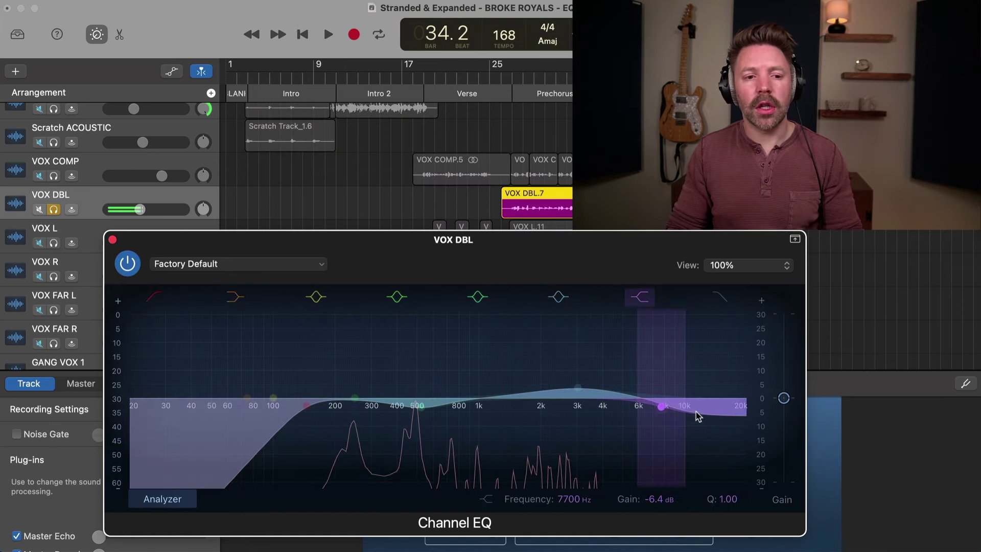
Raise the VOX DBL Channel EQ's output gain to +0.6 dB, close the EQ and unsolo the track
scroll(785, 405, up, 1)
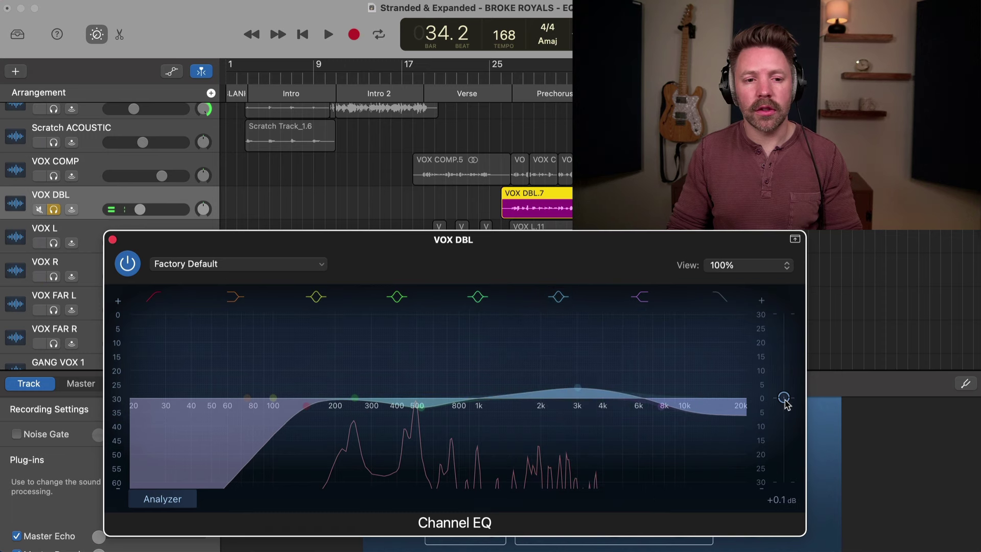
scroll(785, 404, up, 4)
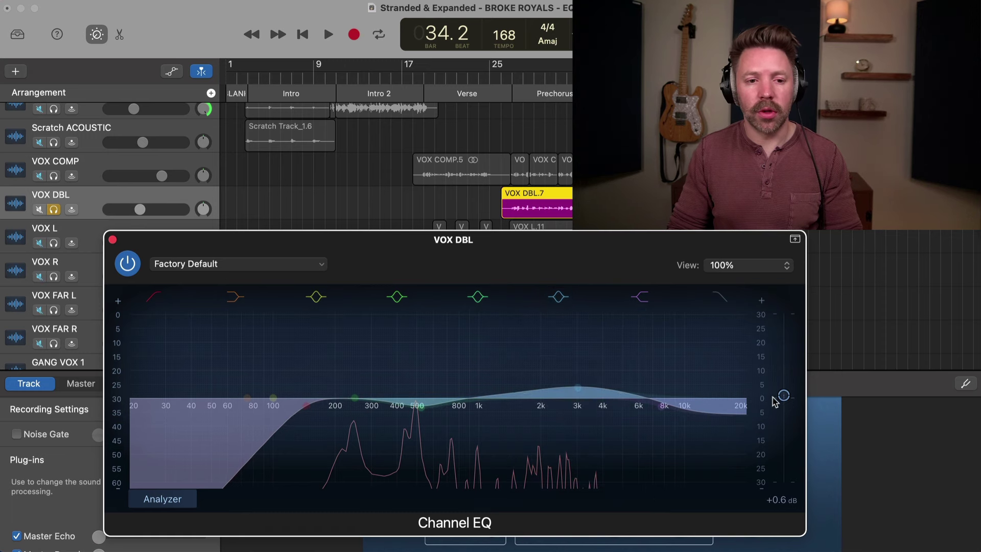
click(113, 240)
key(s)
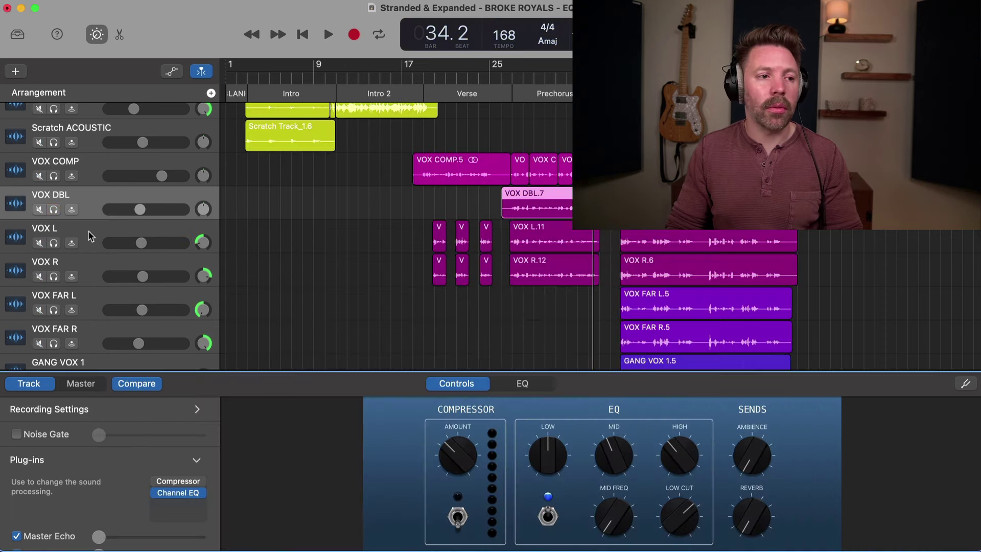
Select the VOX L track and open its Channel EQ
click(89, 228)
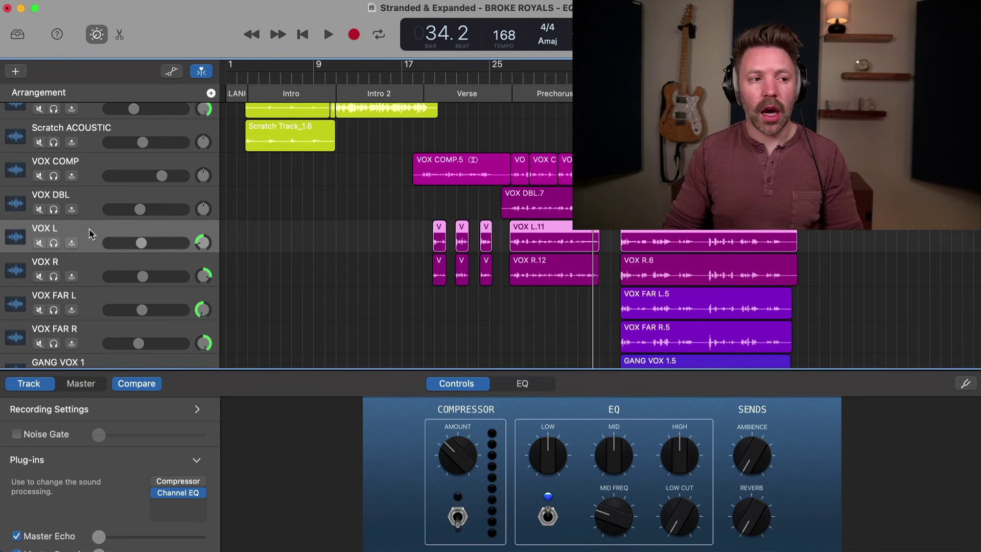
click(184, 493)
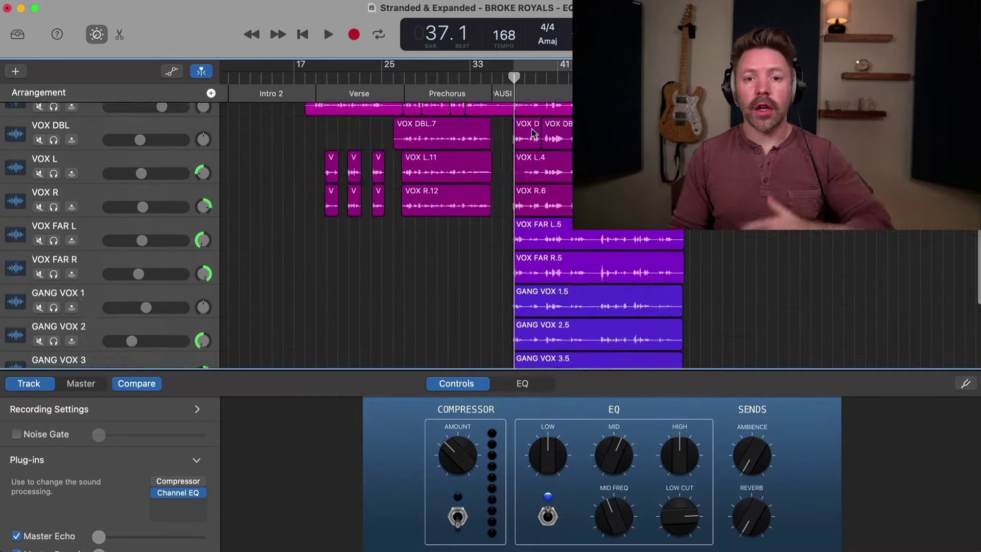
Select the muted STATIC MIX track, solo it and play it from bar 37 as the version without EQ
scroll(165, 295, down, 5)
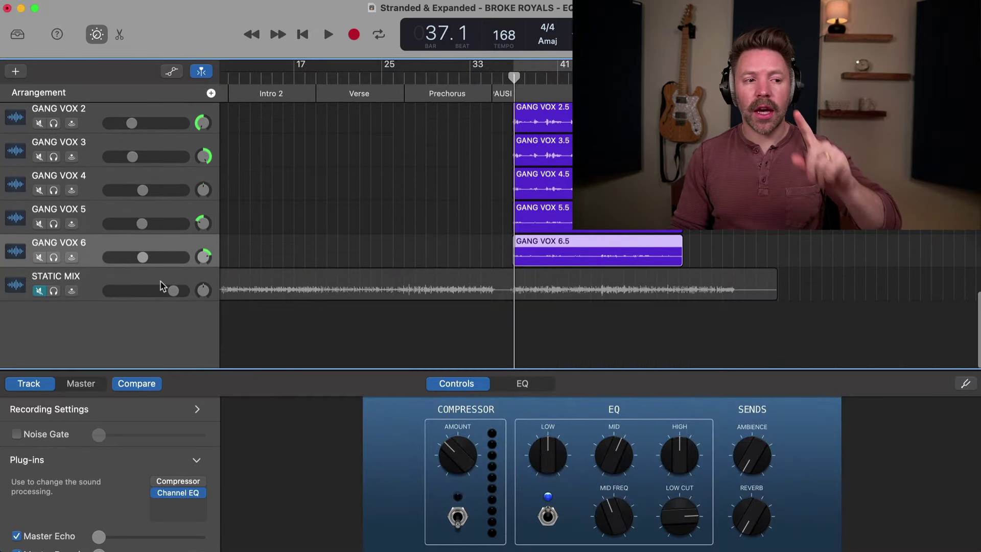
click(161, 286)
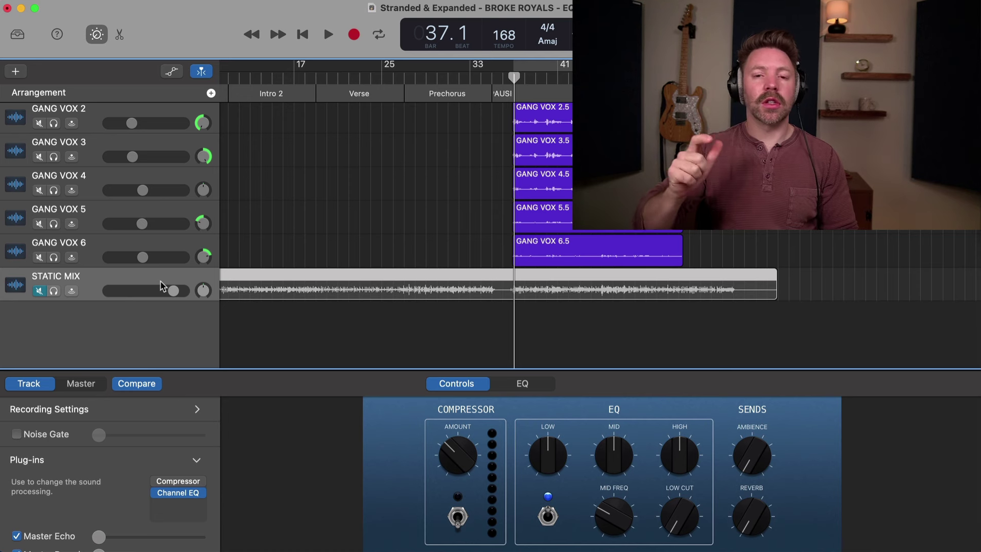
click(53, 291)
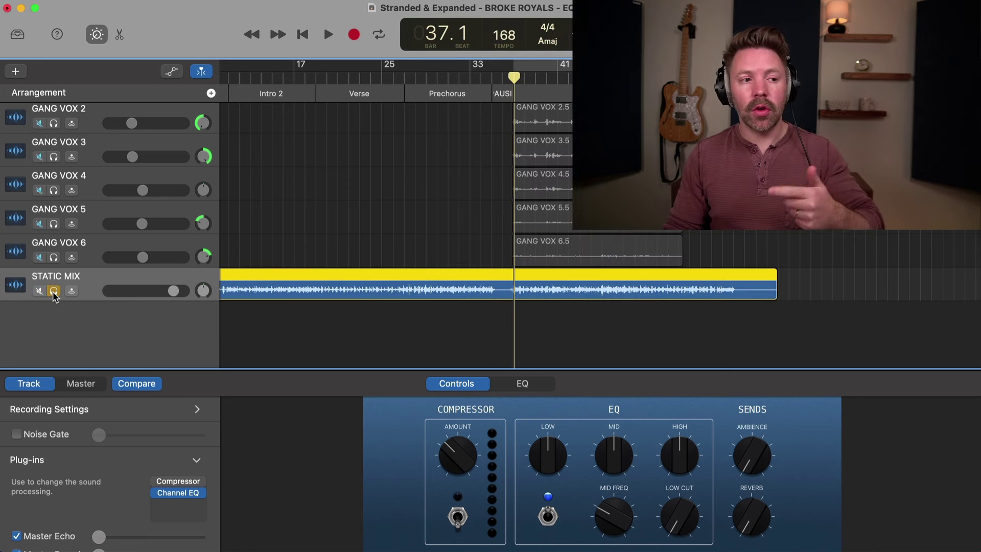
click(54, 291)
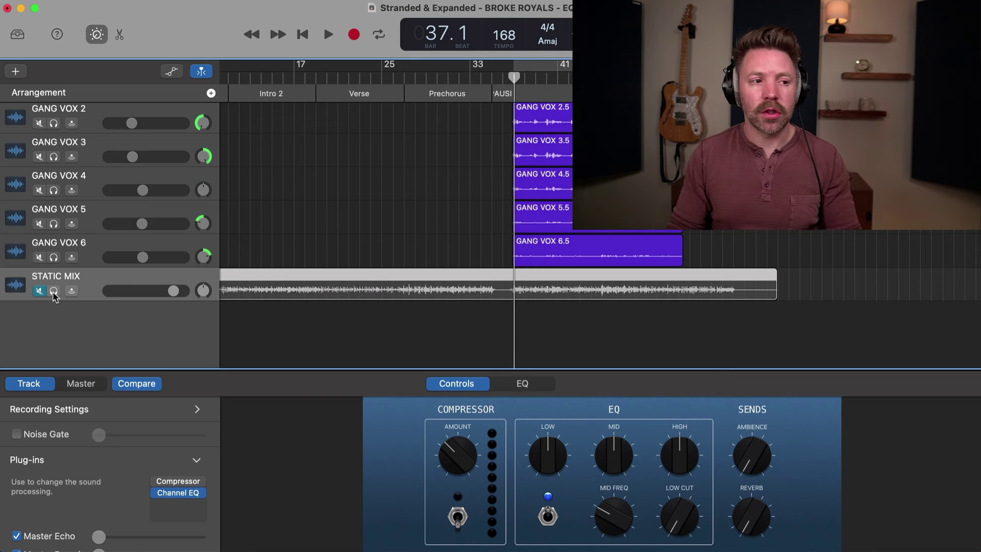
click(53, 292)
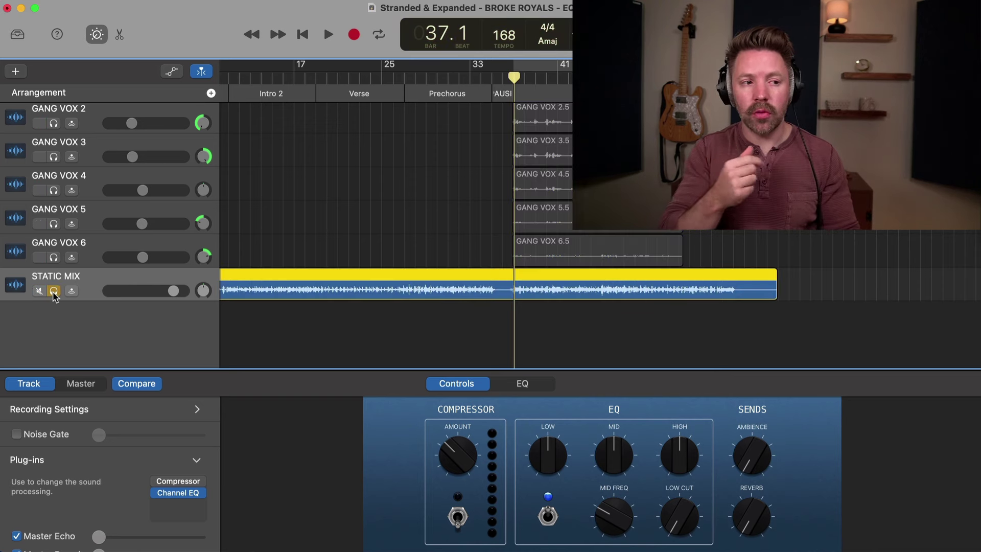
key(space)
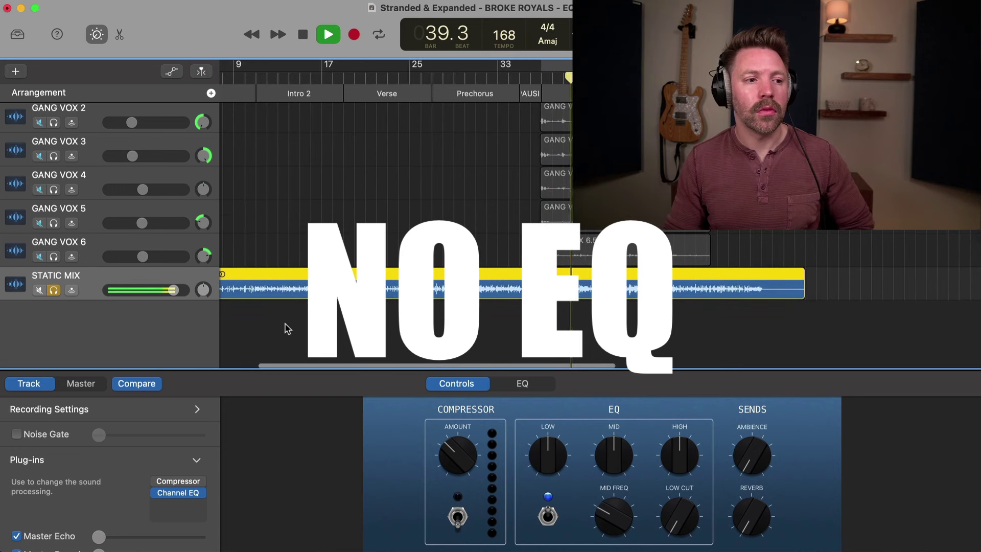
Toggle the STATIC MIX solo repeatedly during playback to compare the unequalized mix with the equalized tracks, and stop playback
click(54, 293)
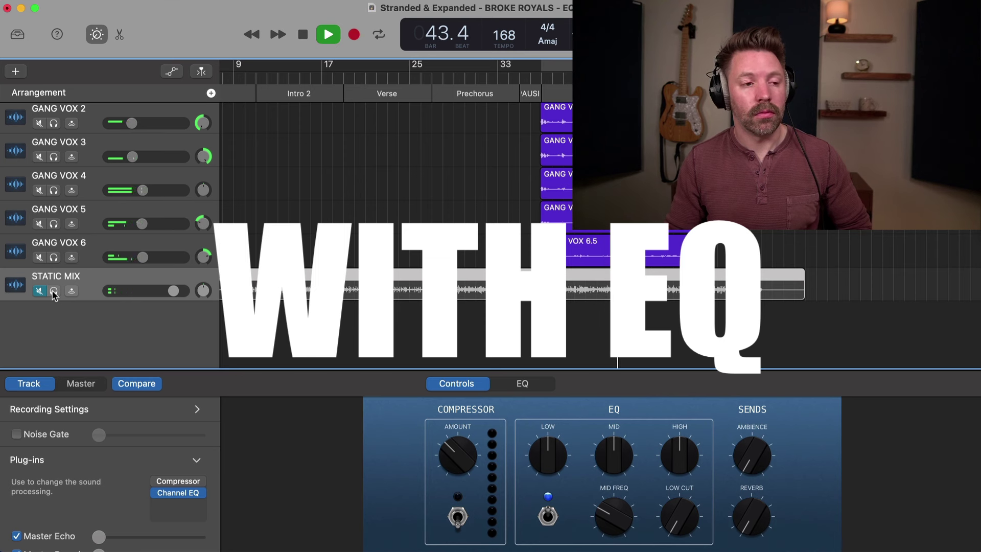
click(54, 291)
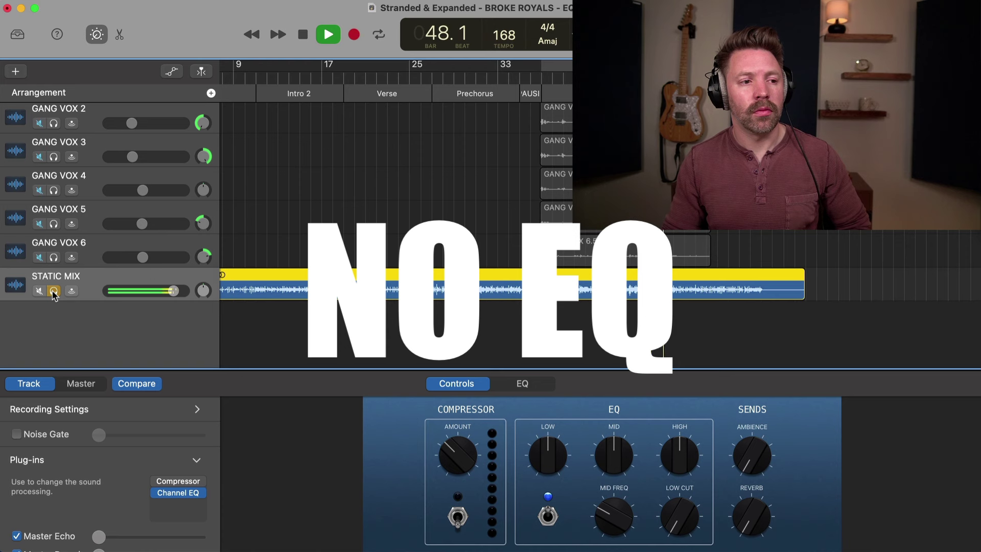
click(53, 291)
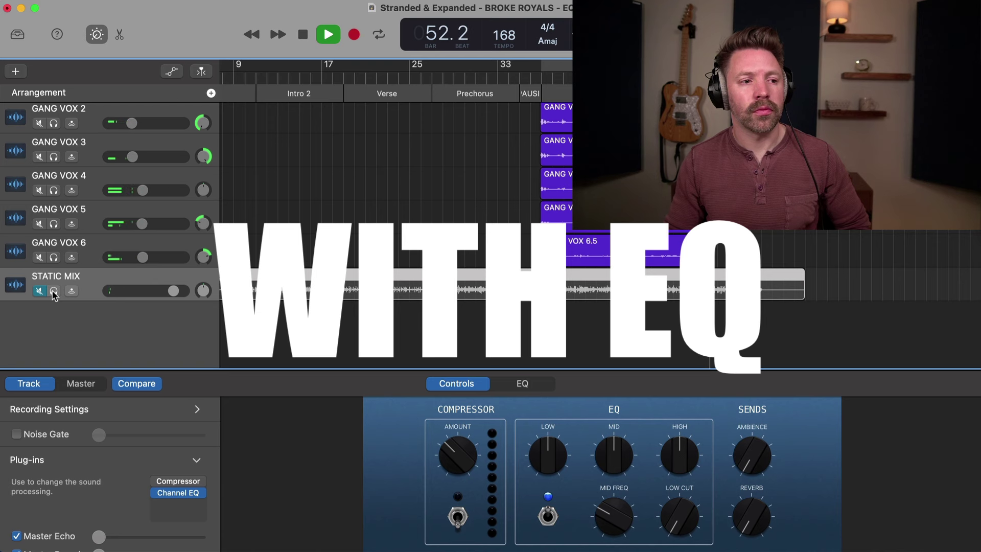
click(54, 291)
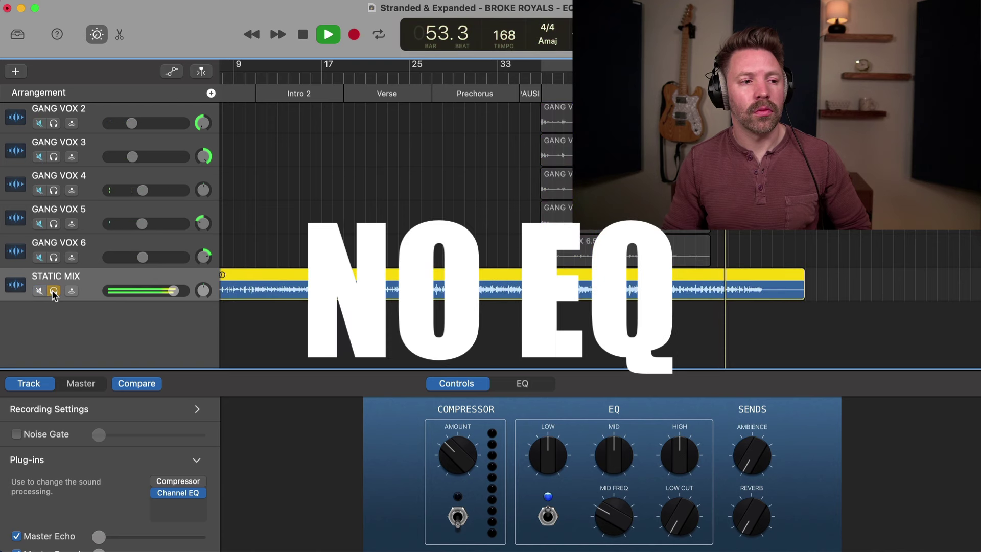
click(54, 291)
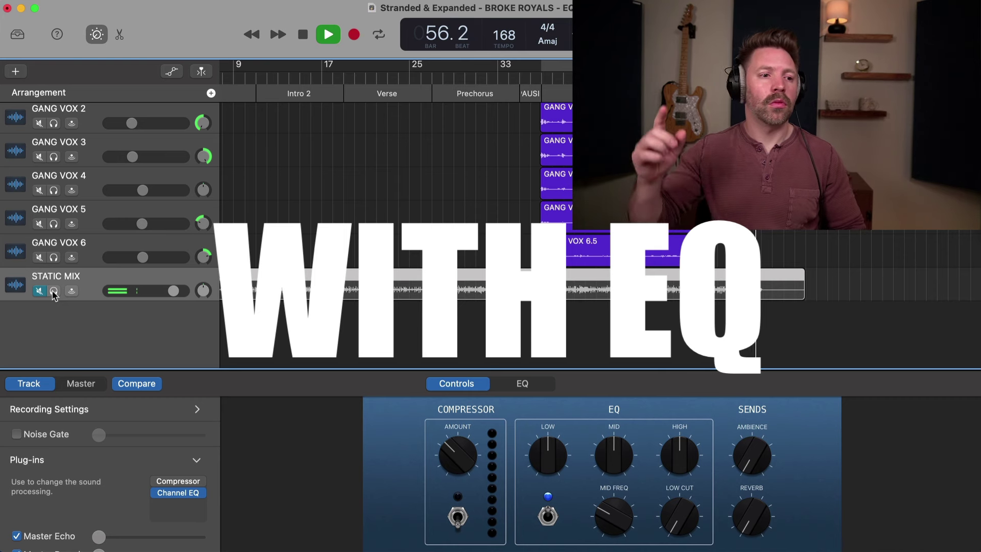
key(space)
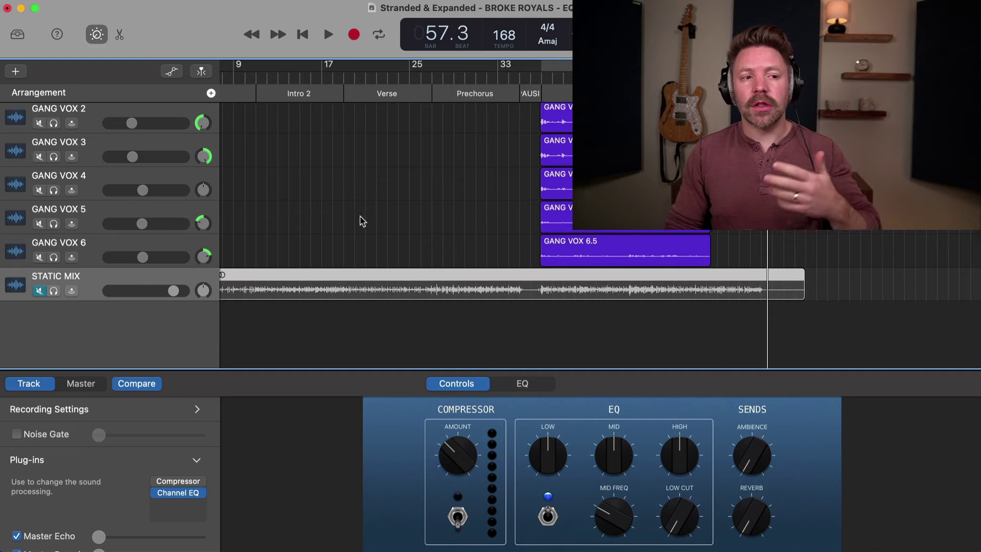
Look back over the equalized vocal, guitar and bass tracks and return the playhead to bar 37
scroll(363, 221, up, 15)
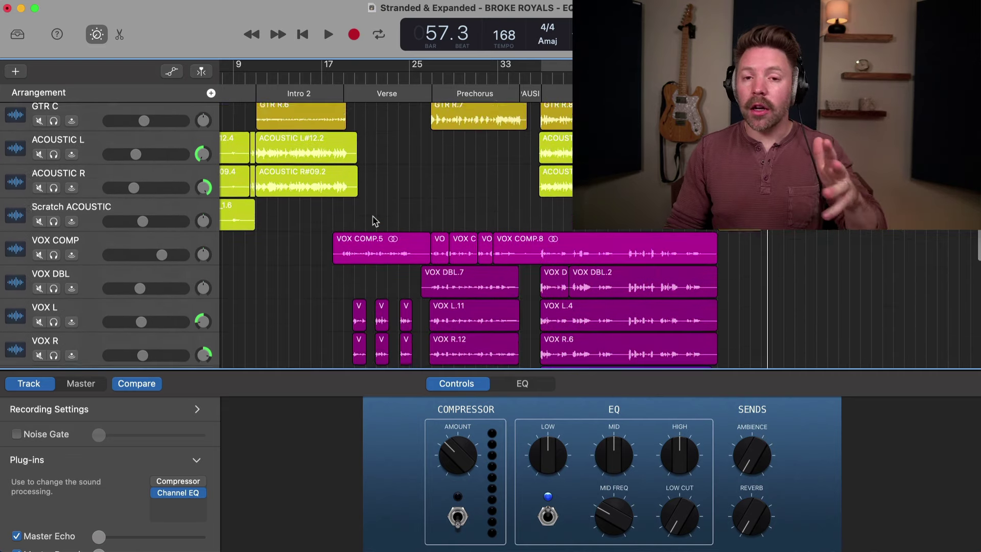
scroll(375, 221, down, 2)
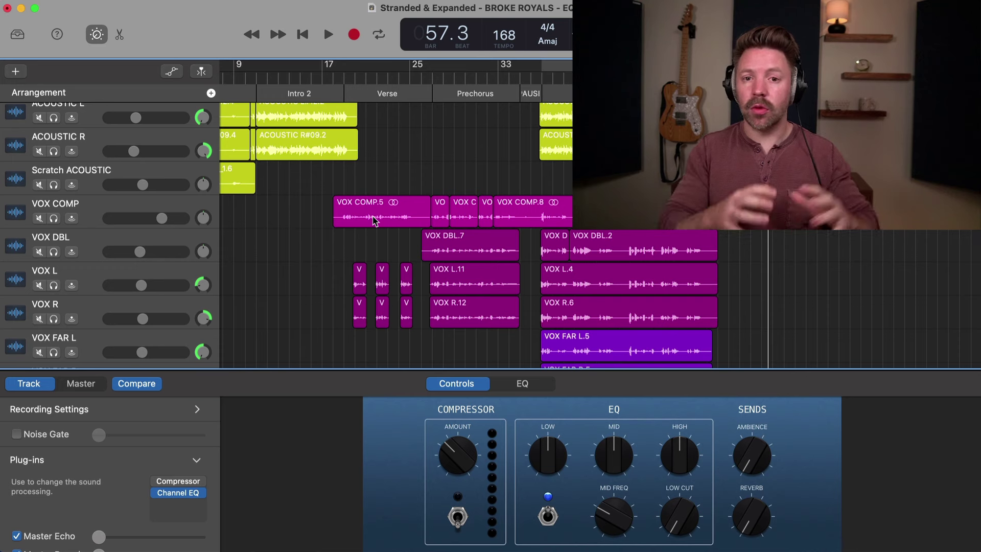
scroll(489, 215, up, 6)
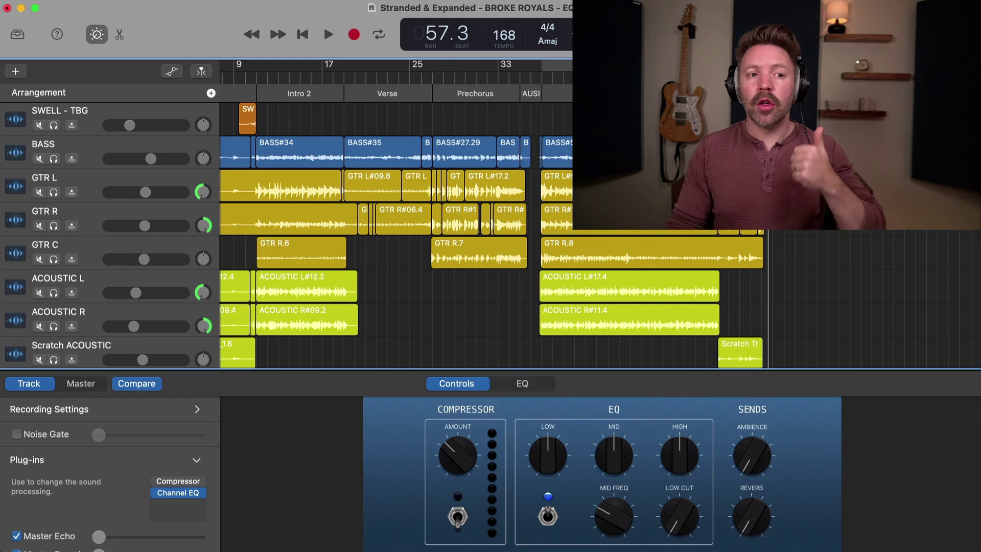
click(539, 74)
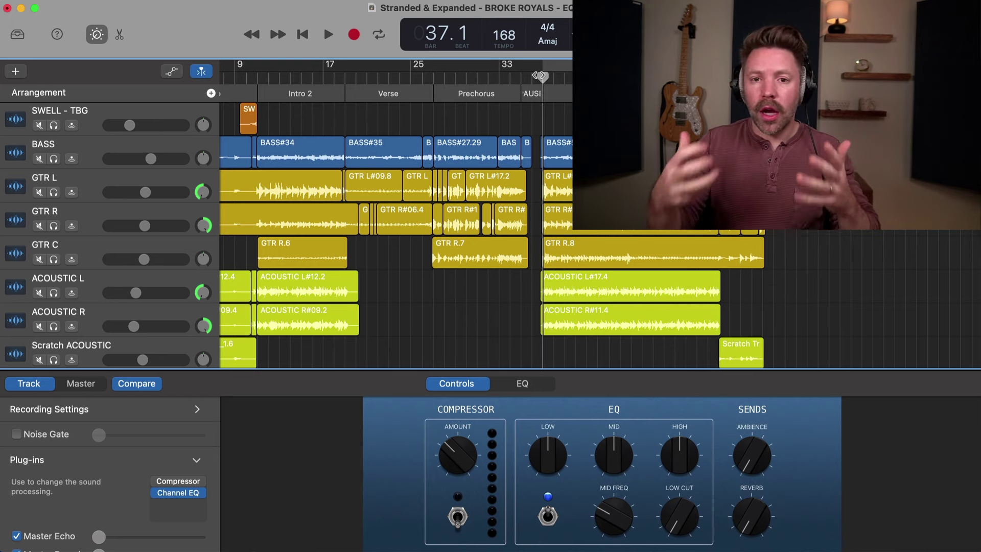
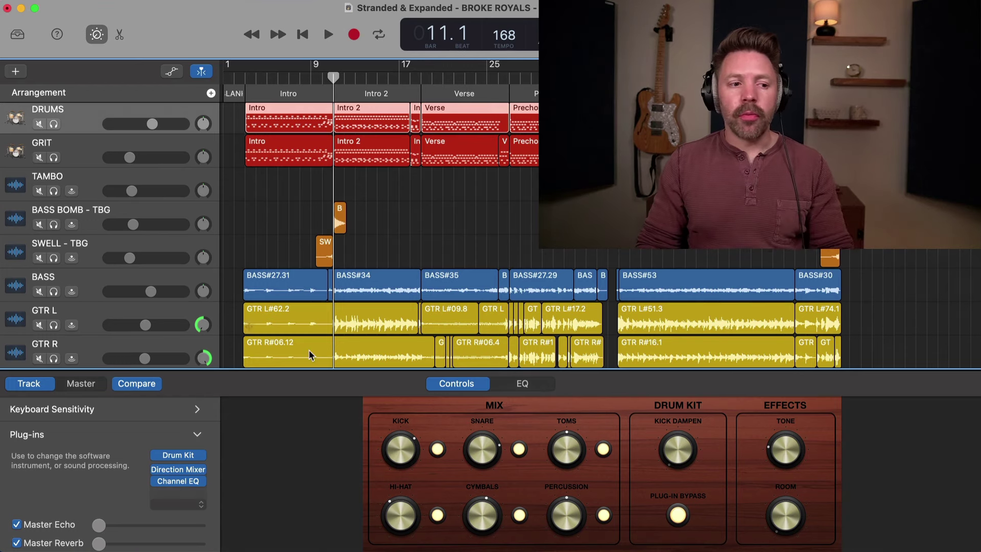
Insert the AnalogObsession SPECOMP compressor in the DRUMS track's empty plug-in slot and move its window over the lower tracks
click(197, 503)
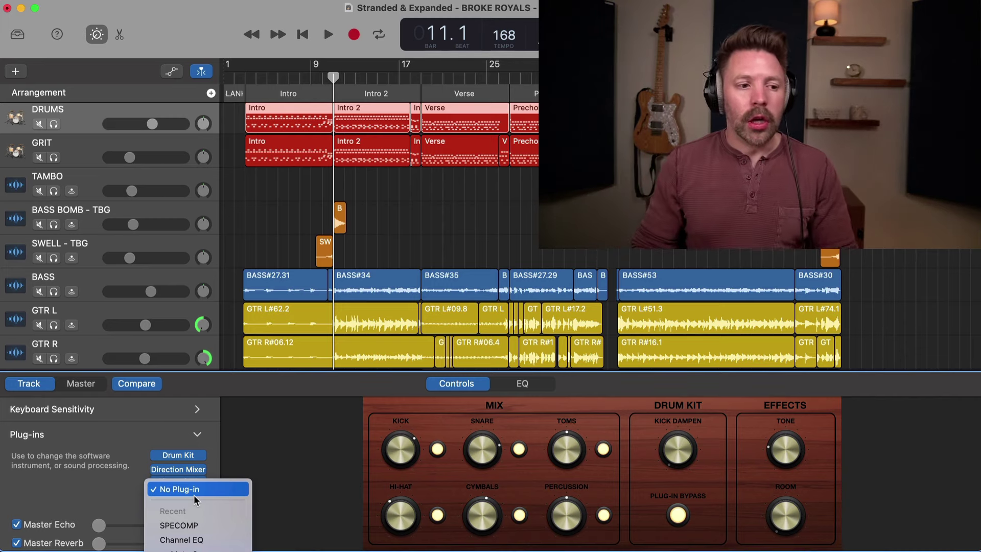
scroll(194, 495, down, 8)
scroll(194, 498, down, 4)
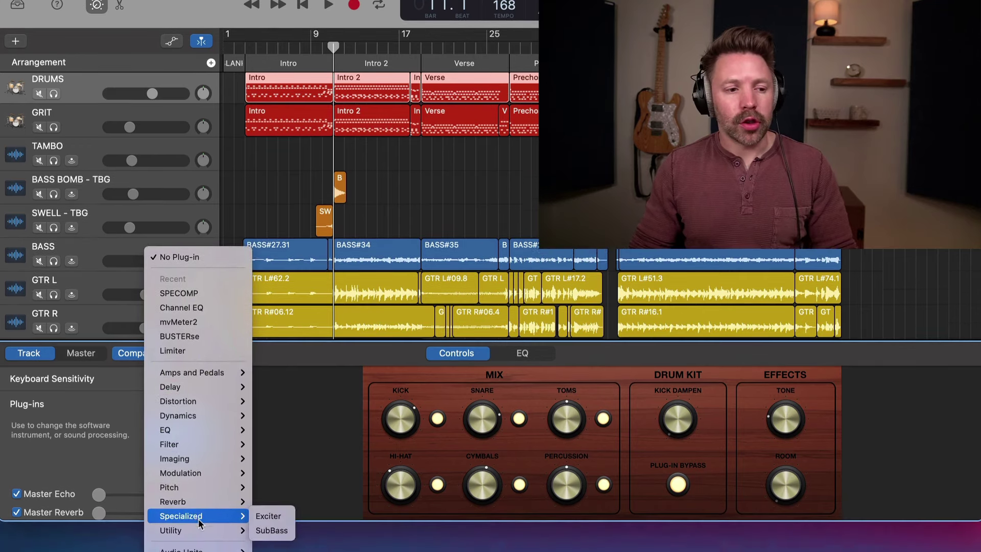
mouse_move(190, 537)
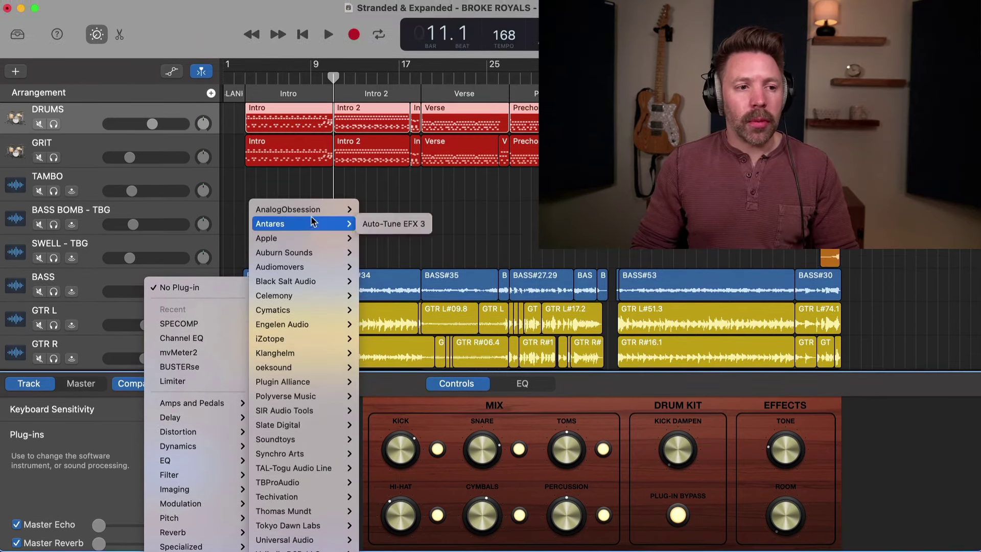
mouse_move(318, 210)
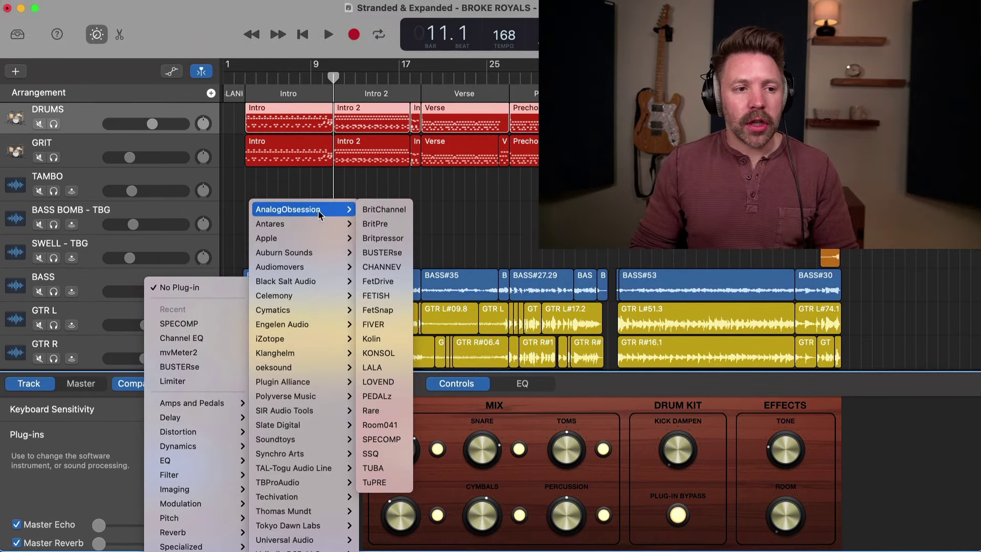
click(397, 441)
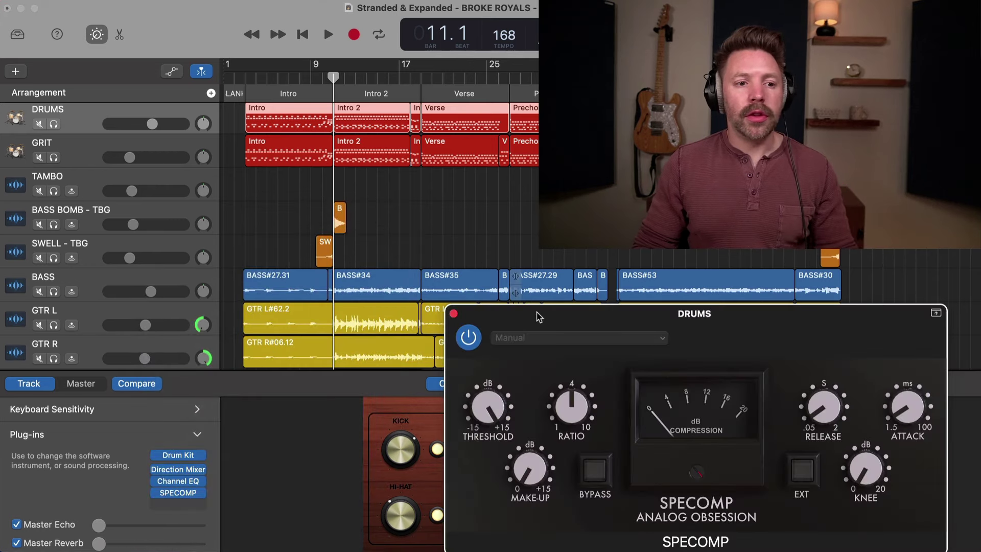
drag(539, 317, 204, 265)
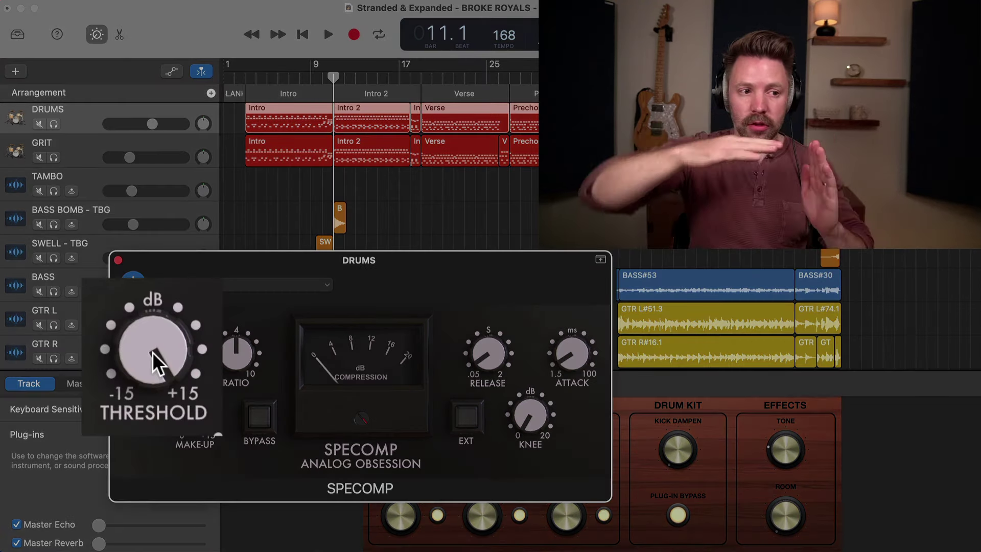
mouse_move(210, 351)
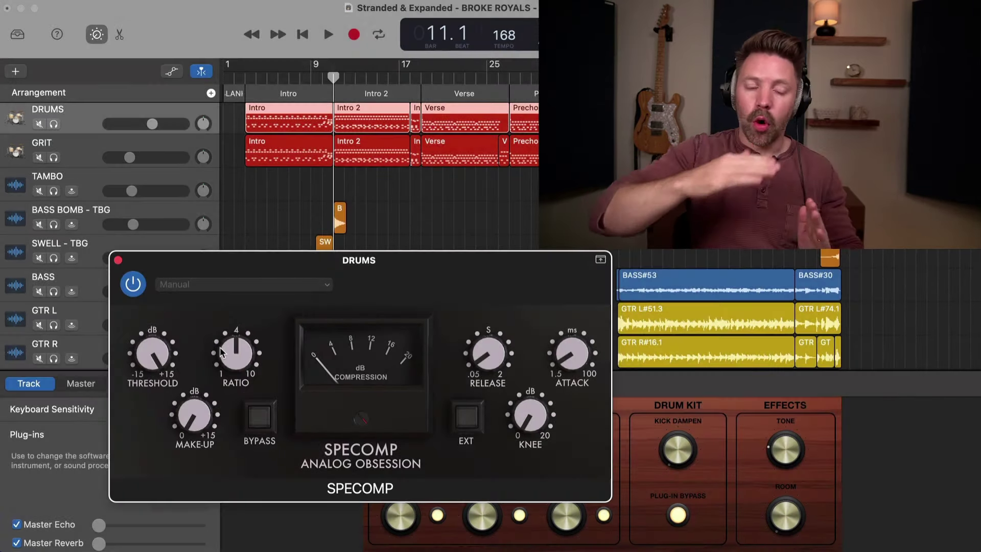
mouse_move(531, 361)
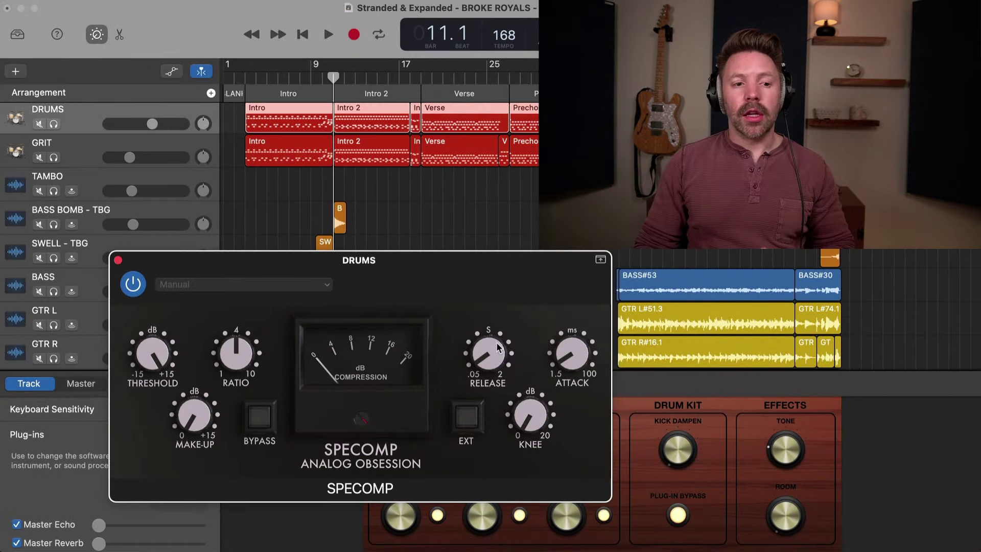
mouse_move(521, 407)
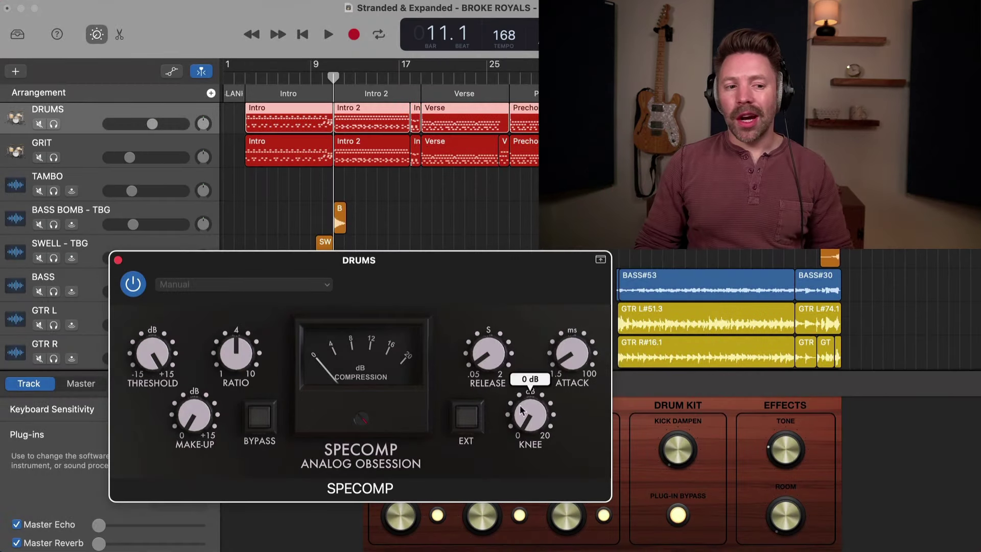
mouse_move(205, 410)
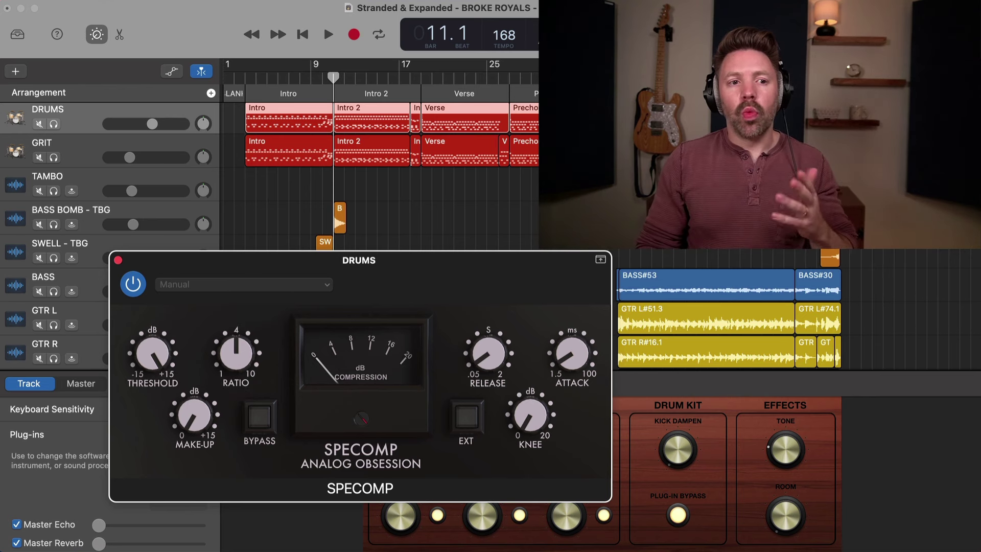
Enable cycle playback, play the full mix from bar 37 and stop it after listening
click(619, 78)
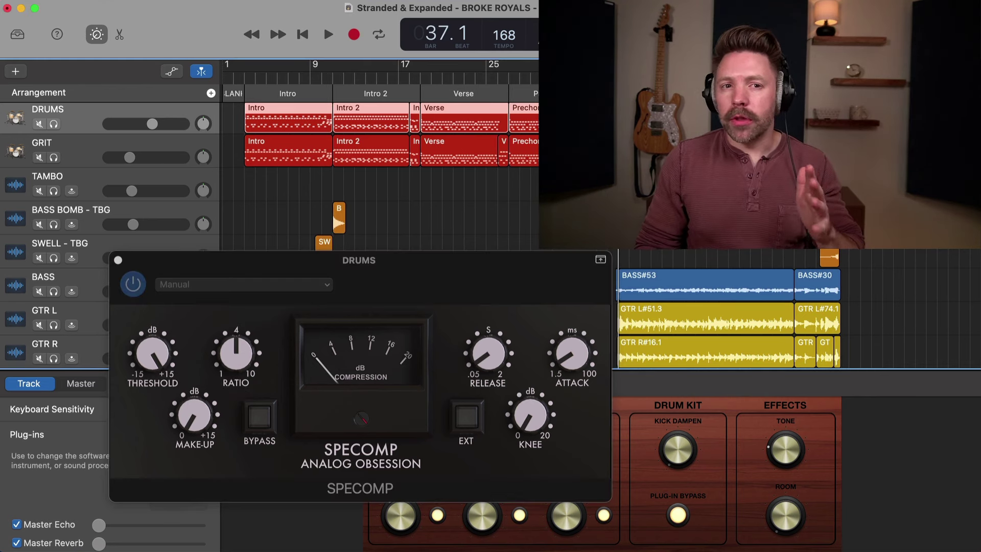
key(c)
key(space)
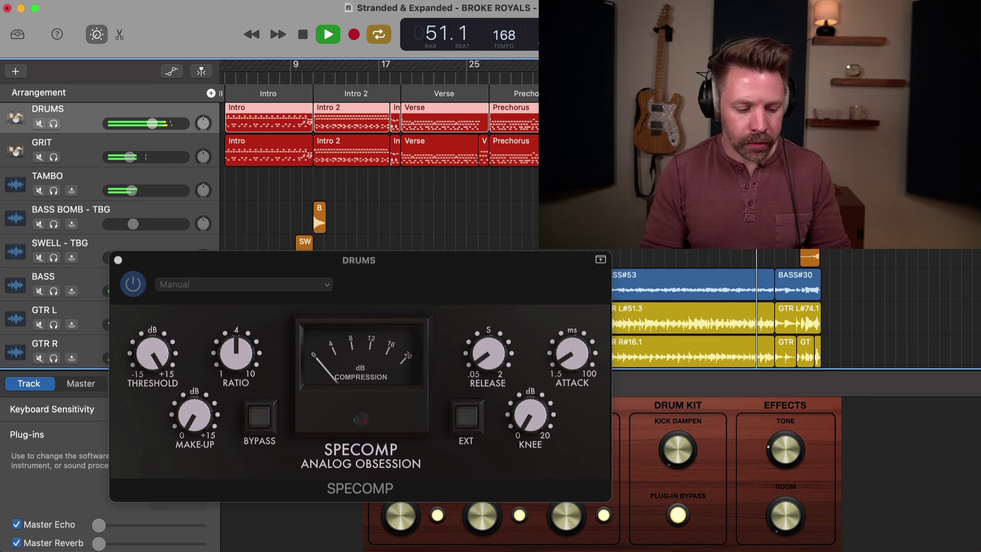
key(space)
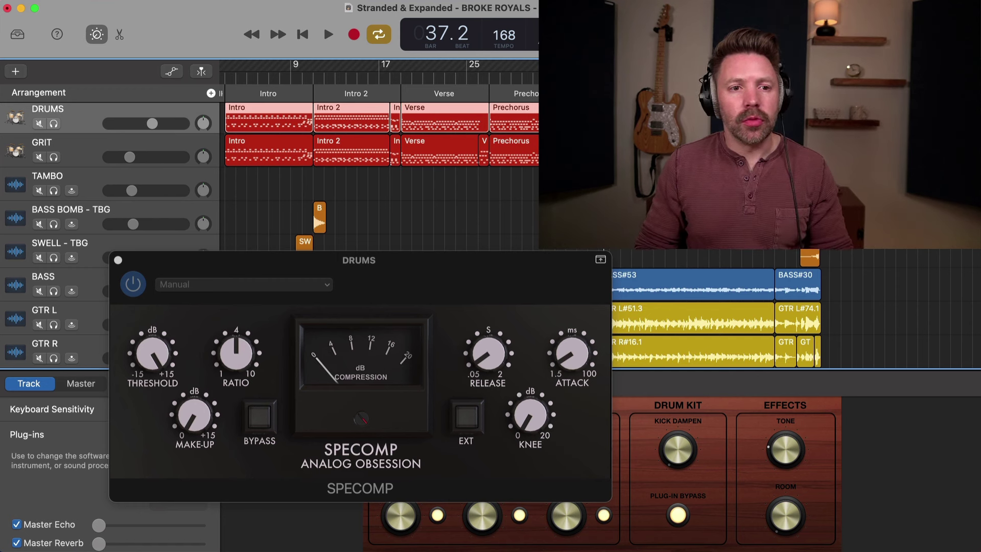
Solo the DRUMS track, start playback and lower the SPECOMP threshold to 2.4 dB
key(s)
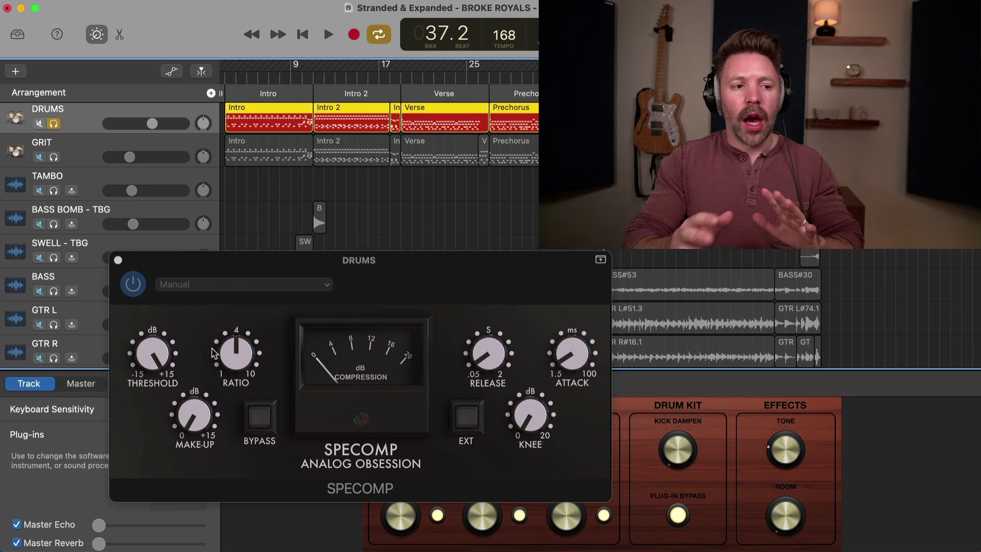
click(158, 354)
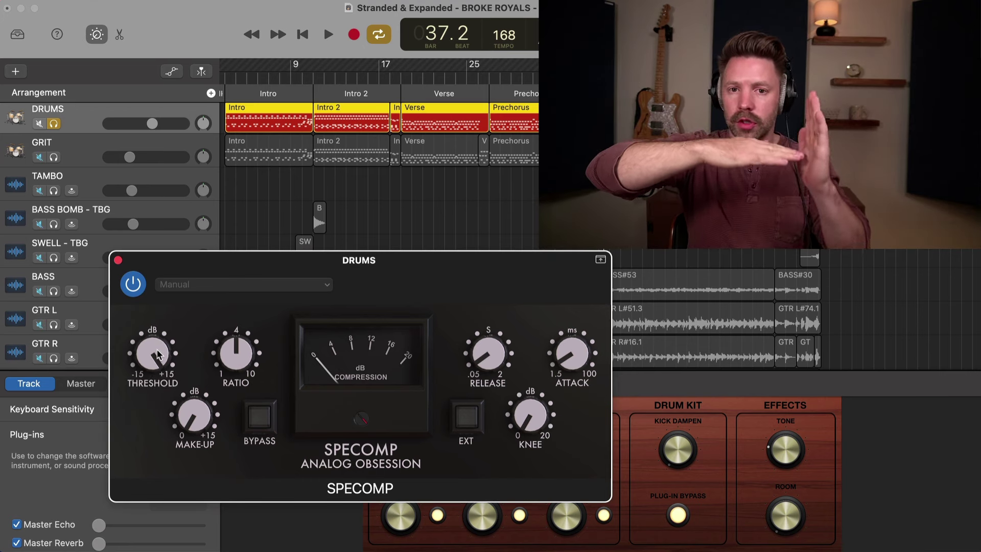
key(space)
drag(158, 354, 152, 402)
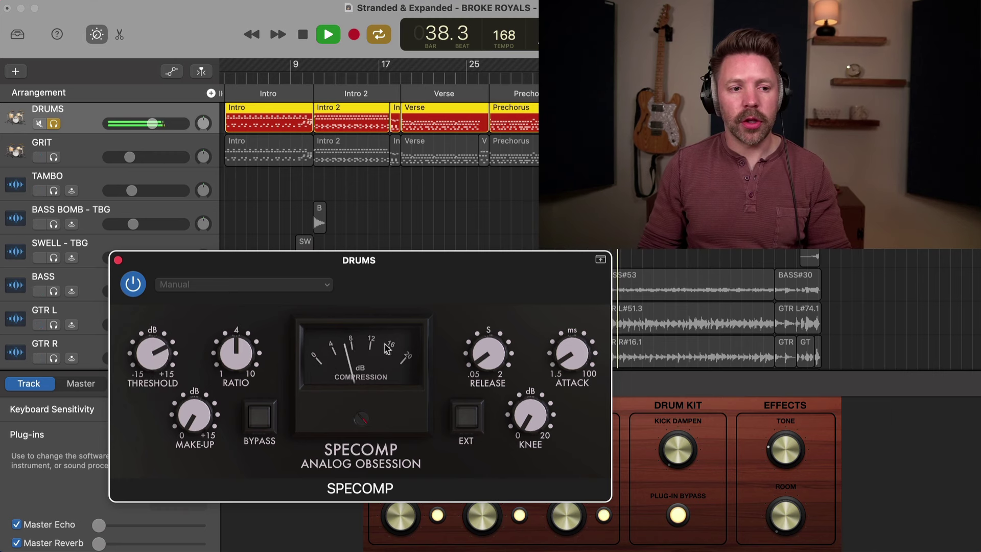
drag(153, 365, 153, 379)
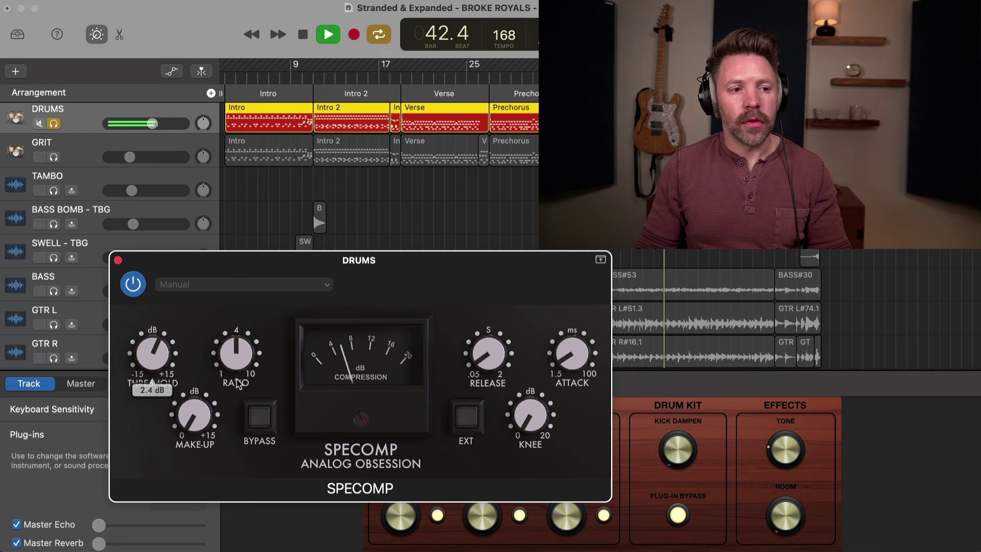
Raise the SPECOMP attack slightly while the soloed drums play, and stop playback
mouse_move(242, 379)
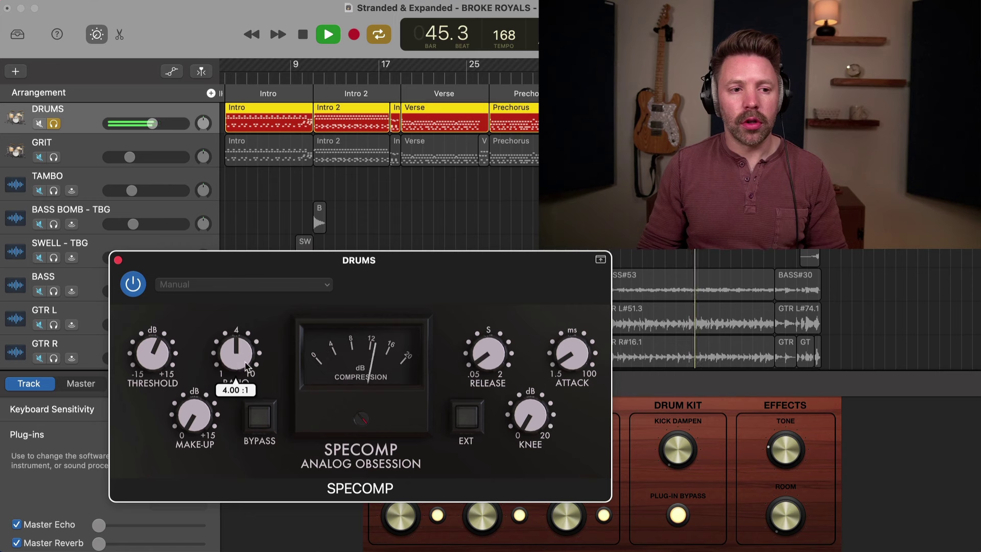
mouse_move(492, 356)
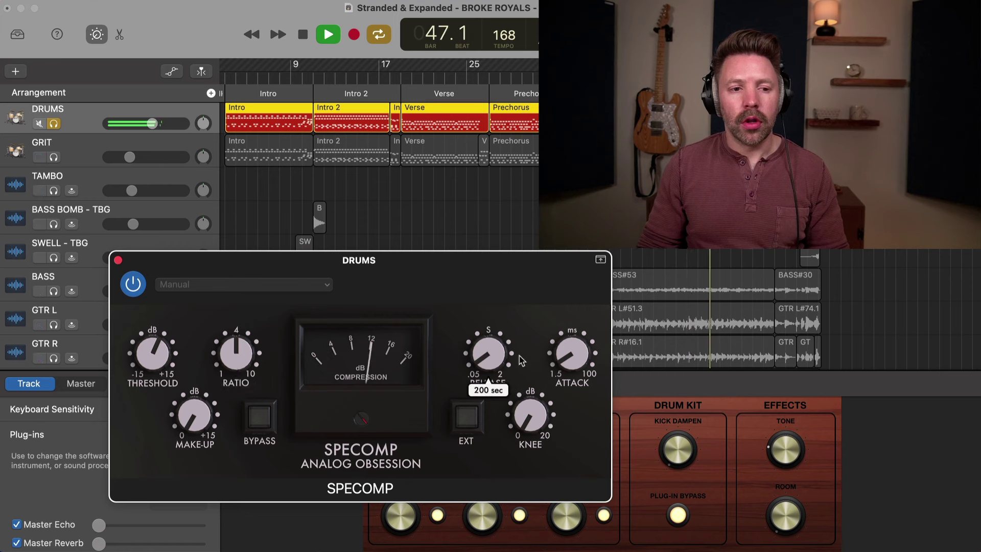
mouse_move(571, 349)
drag(571, 349, 570, 312)
key(space)
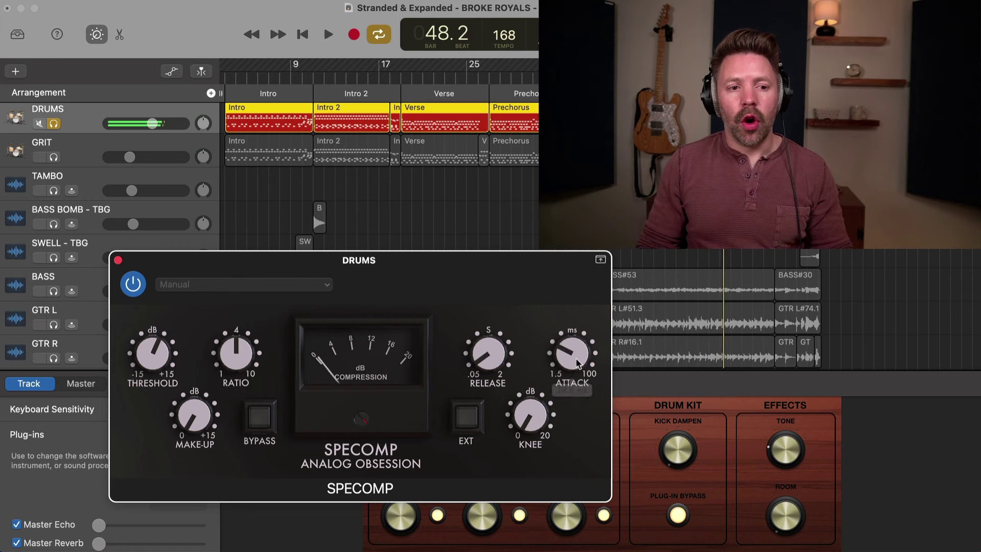
Sweep the SPECOMP attack between its 100 ms maximum and its minimum, ending at 1.5 ms
drag(571, 349, 570, 245)
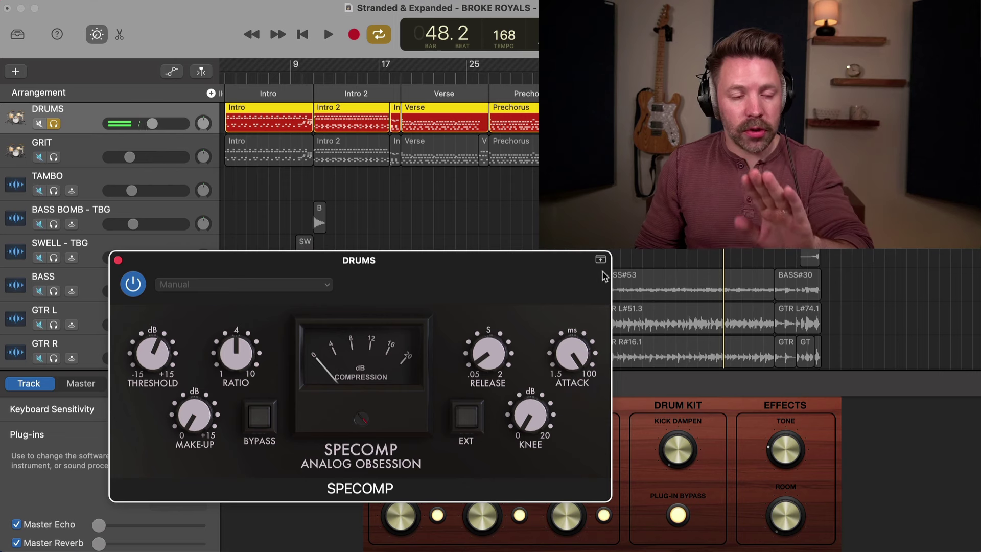
drag(571, 353, 562, 551)
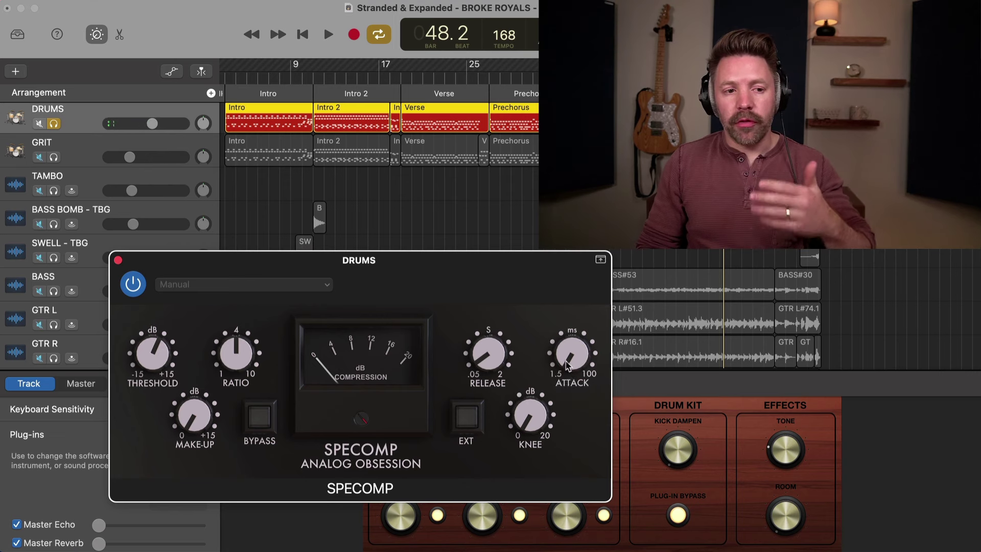
drag(566, 372, 566, 363)
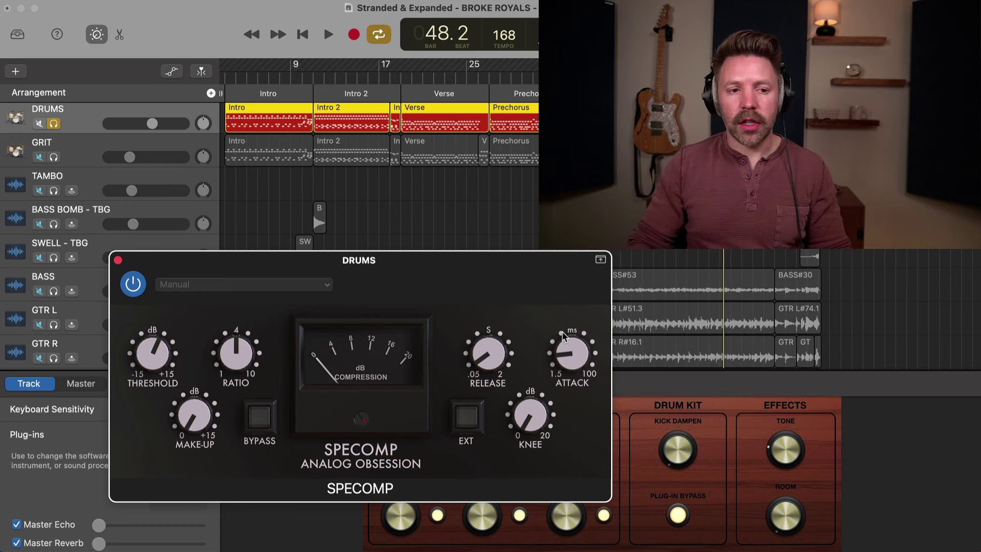
mouse_move(570, 348)
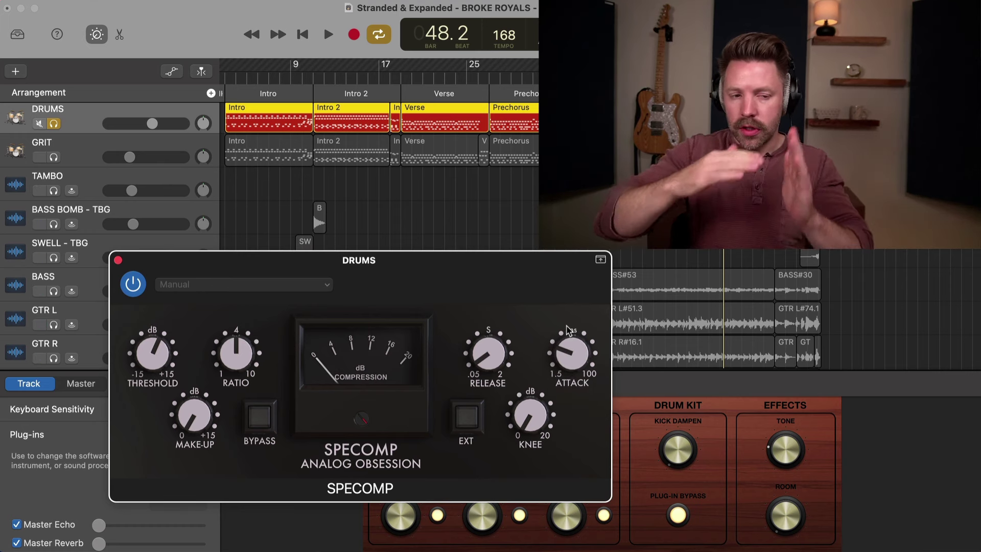
drag(556, 354, 568, 351)
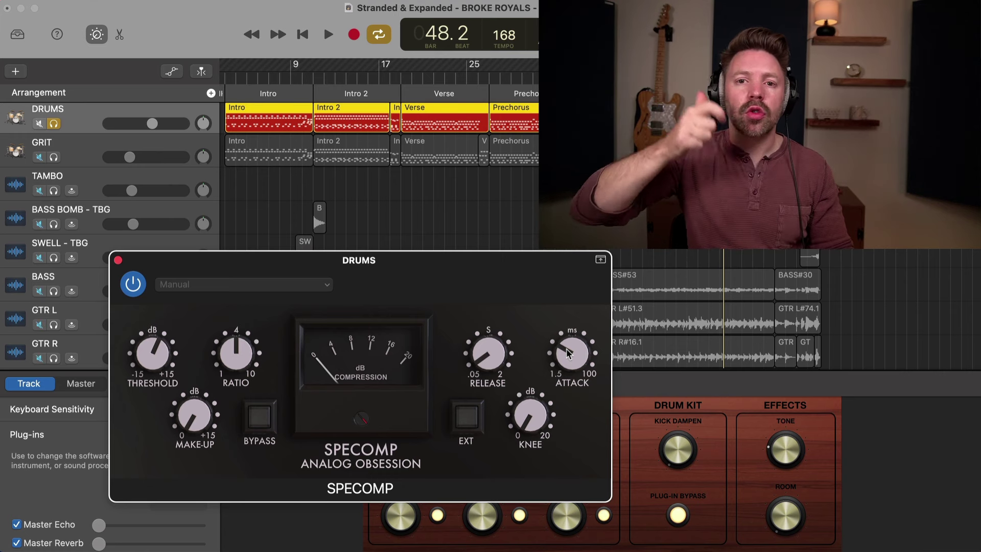
mouse_move(570, 352)
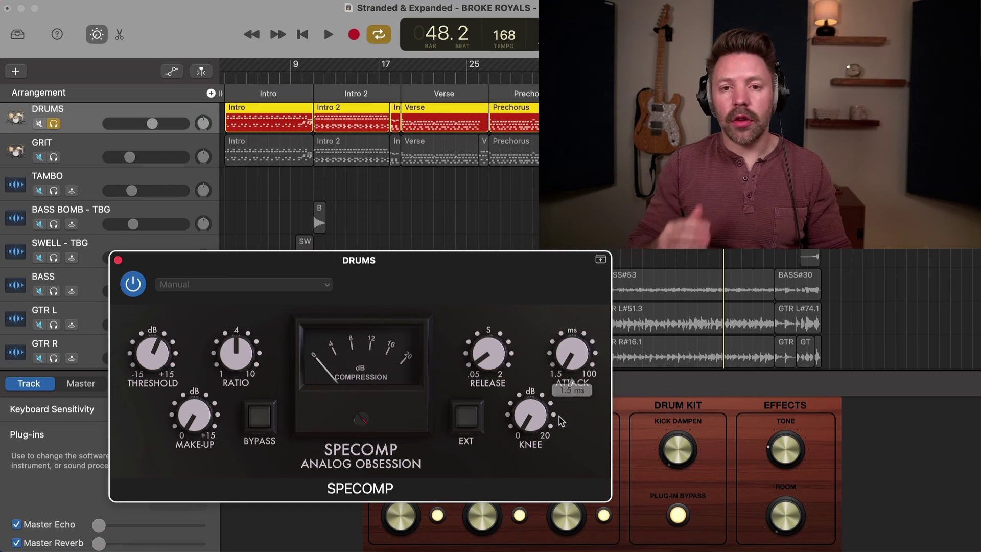
Slow the drum compressor's attack to about 30 ms, play the loop, and bring the attack down to 1.5 ms
drag(568, 345, 567, 313)
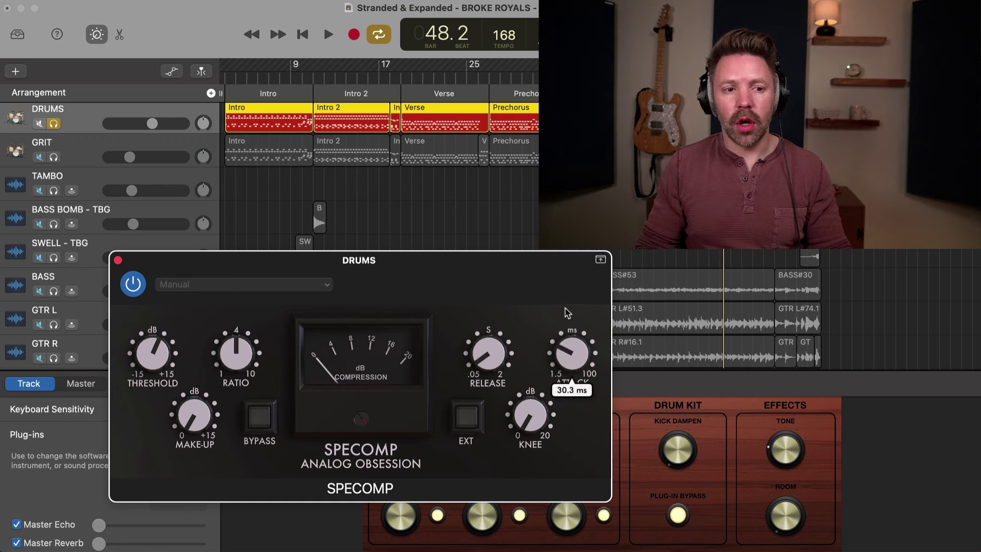
key(space)
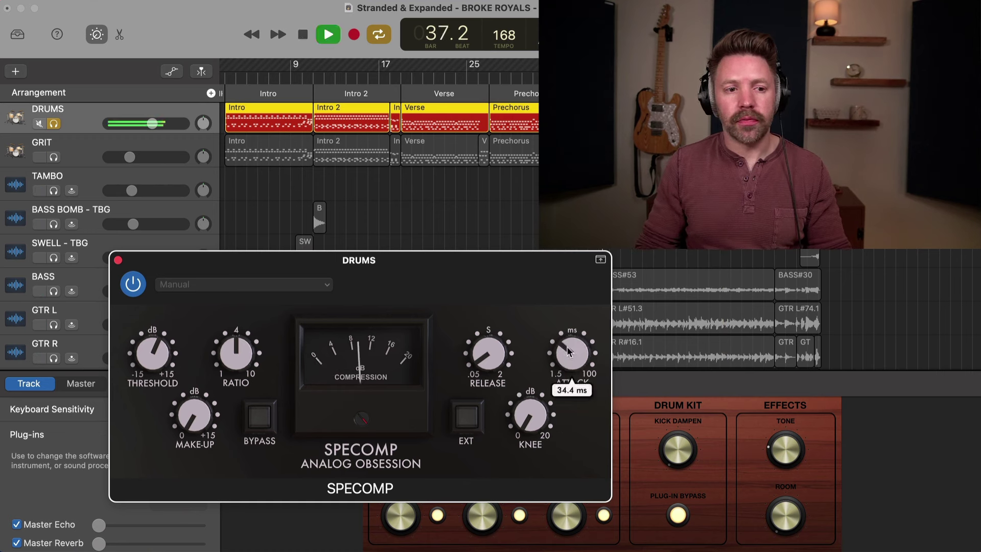
drag(569, 351, 578, 435)
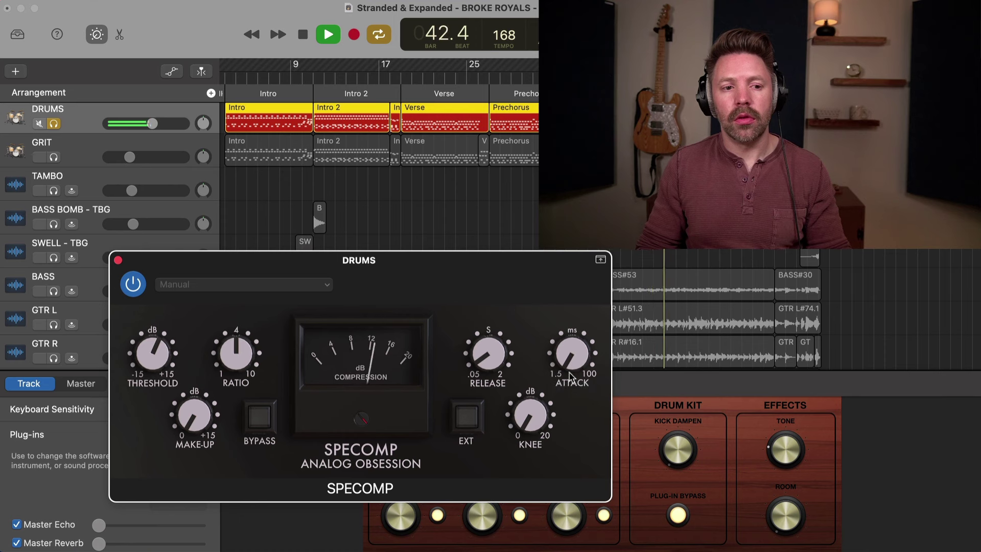
drag(569, 374, 552, 429)
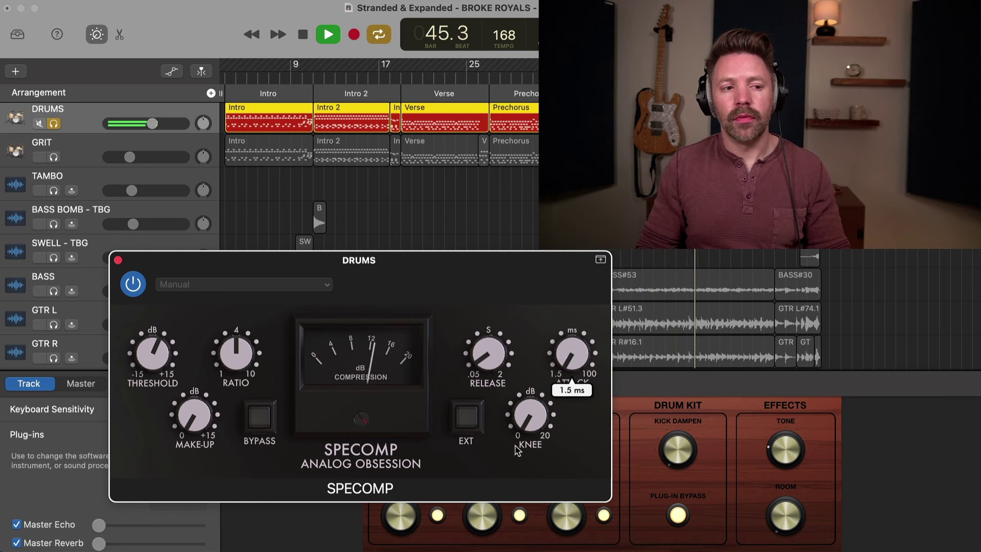
Raise the compressor's make-up gain during playback and set the attack to 1.5 ms
drag(190, 401, 189, 393)
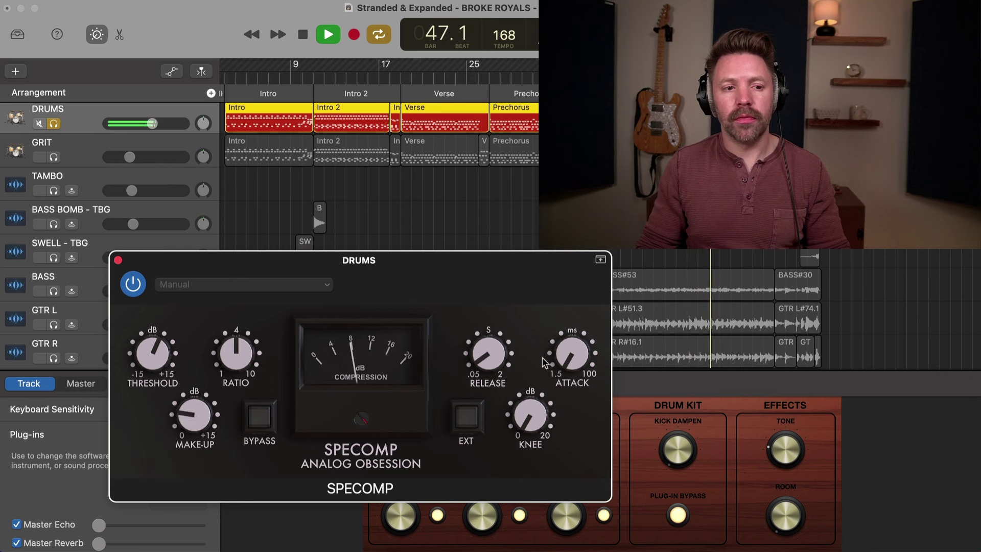
drag(573, 353, 544, 449)
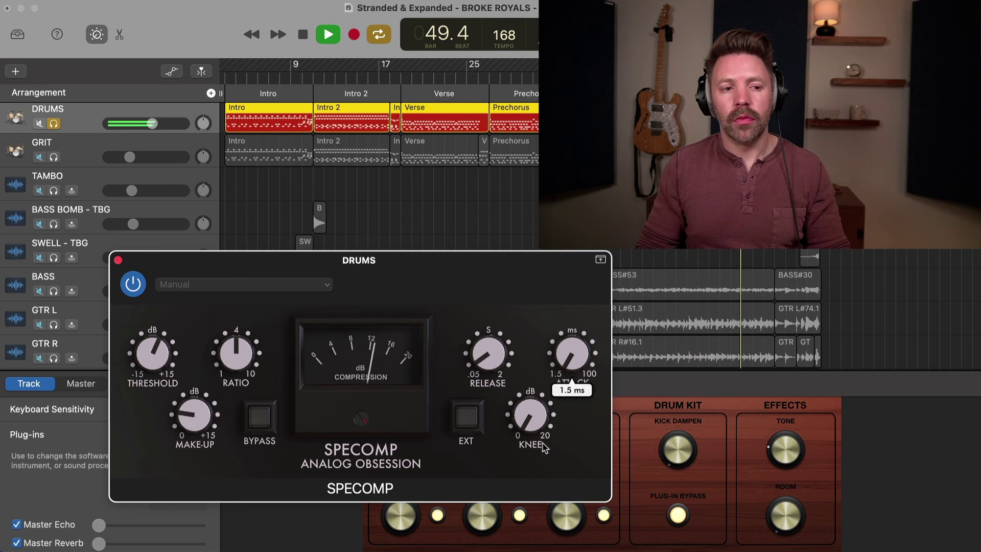
key(space)
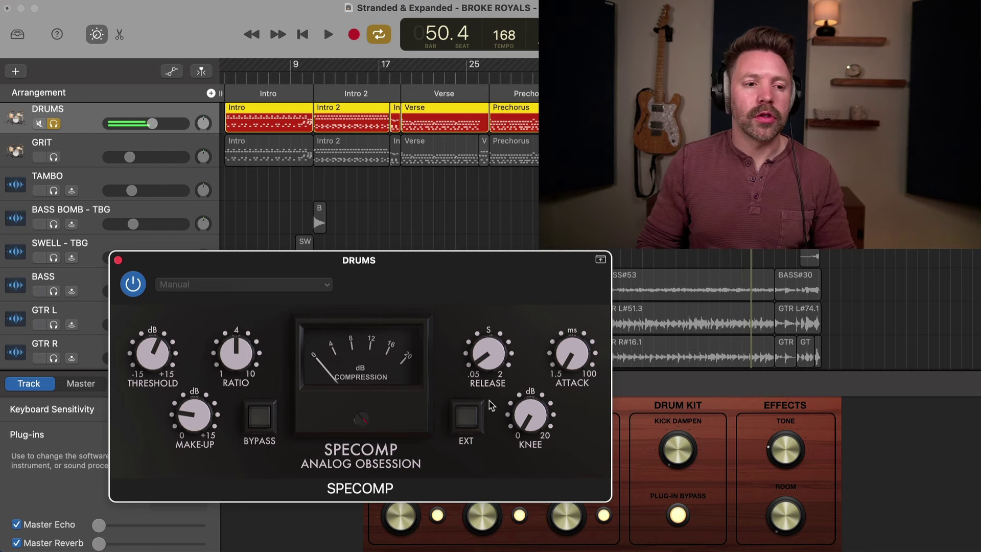
Adjust the compressor's attack while the drums play, settling slightly slower than the fastest setting
mouse_move(565, 366)
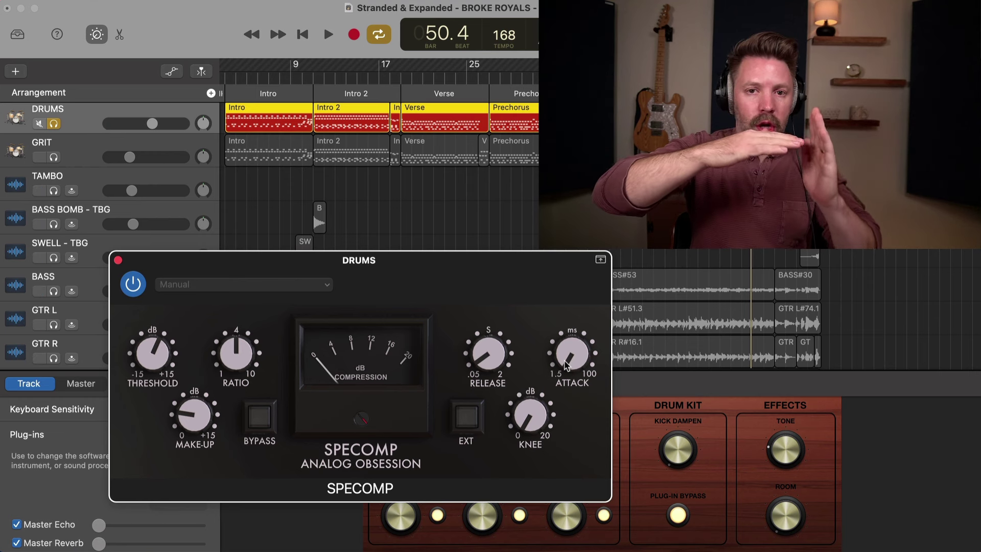
mouse_move(566, 366)
mouse_down()
mouse_move(563, 321)
mouse_move(571, 362)
mouse_up()
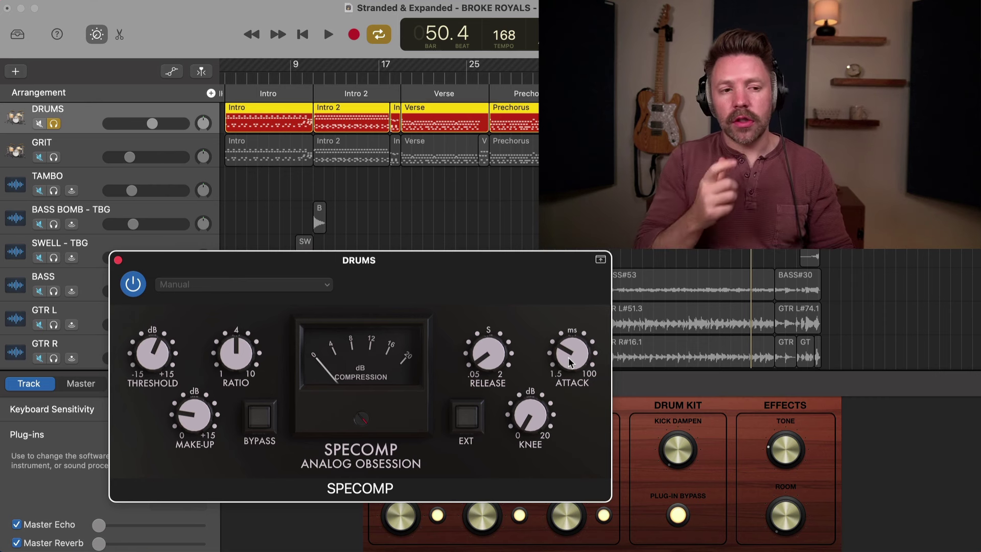
key(space)
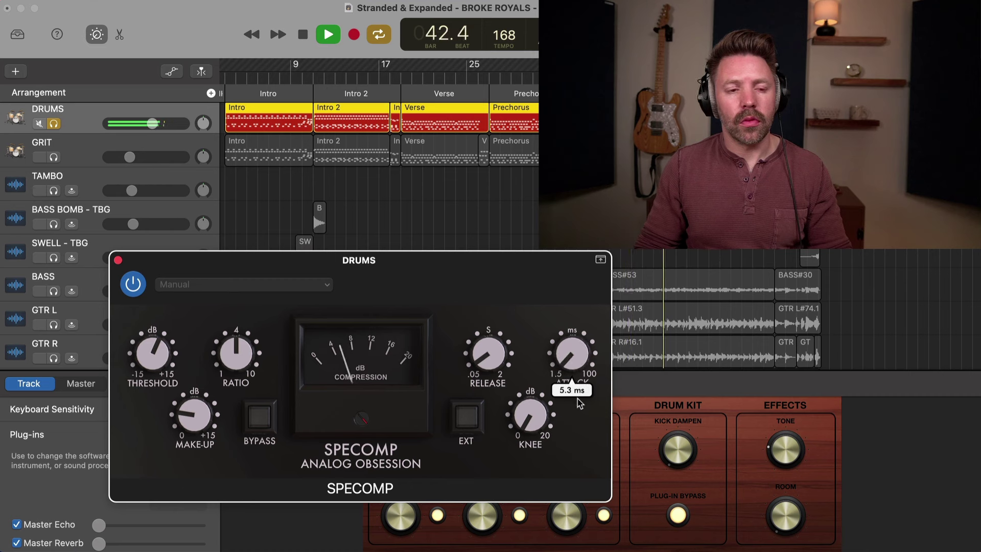
scroll(572, 362, up, 1)
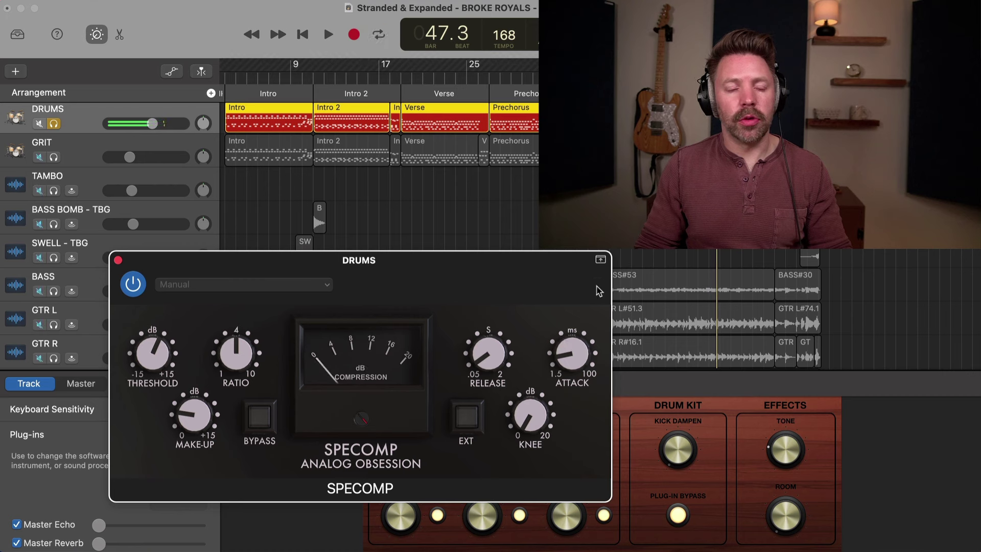
key(c)
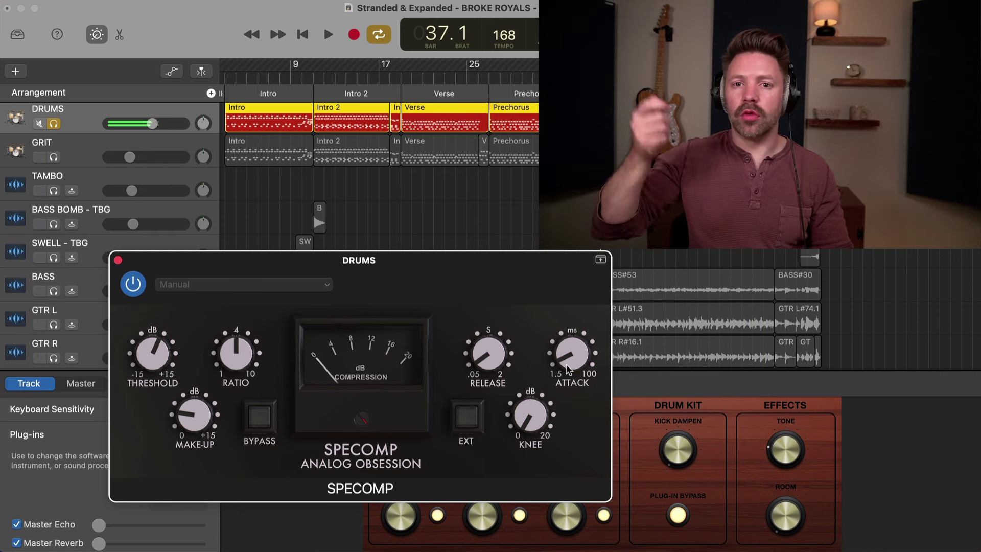
Play the drums with the compressor active and bypassed to compare the sound, leaving the compressor active
key(c)
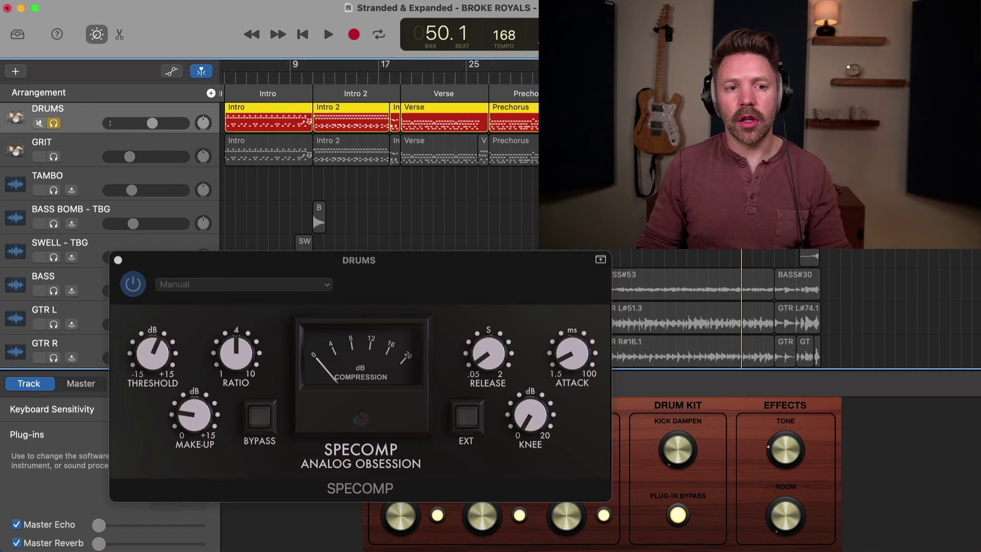
key(space)
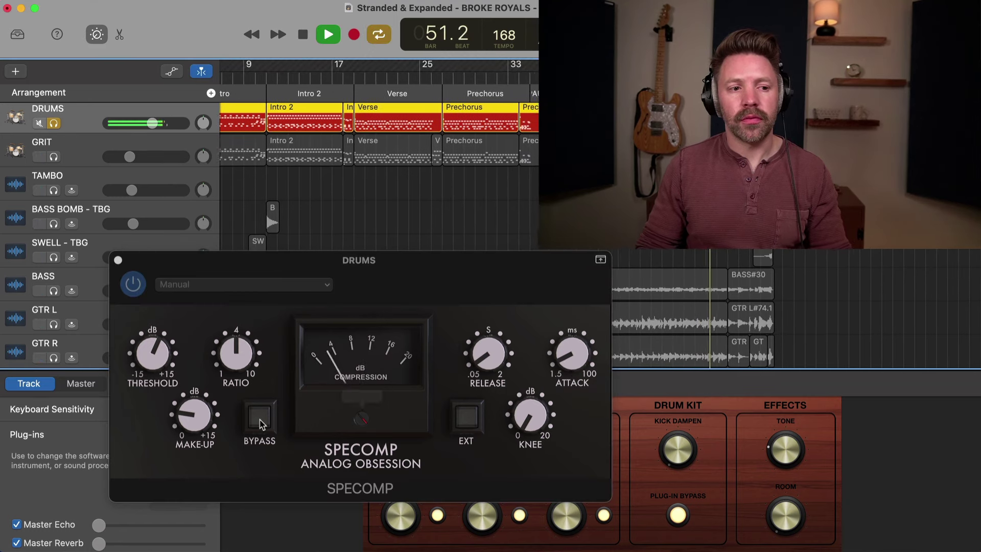
key(c)
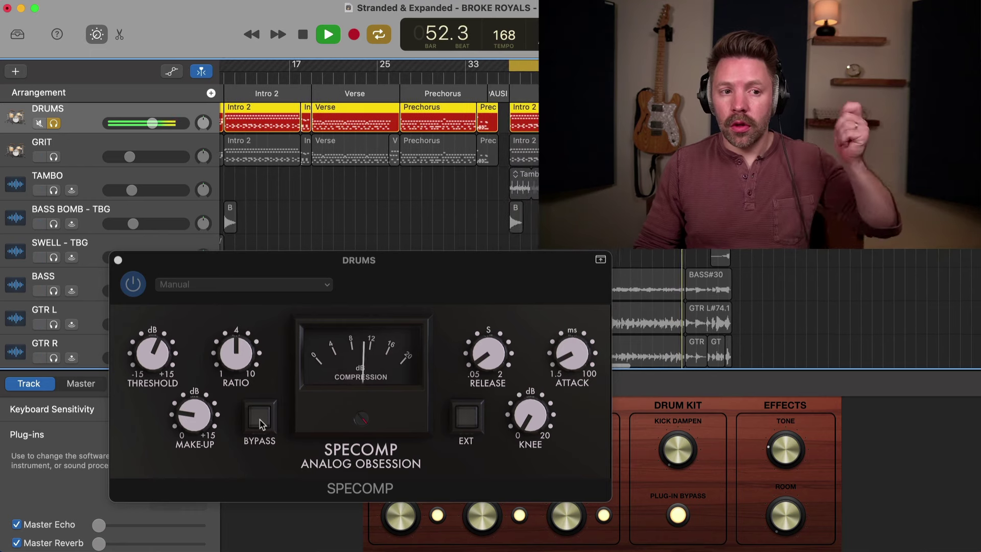
key(space)
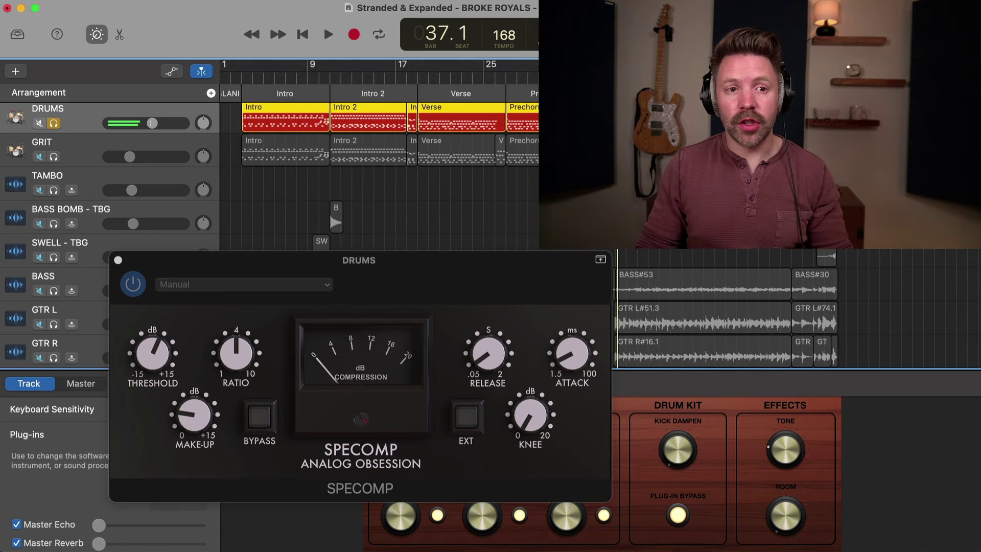
click(758, 77)
key(space)
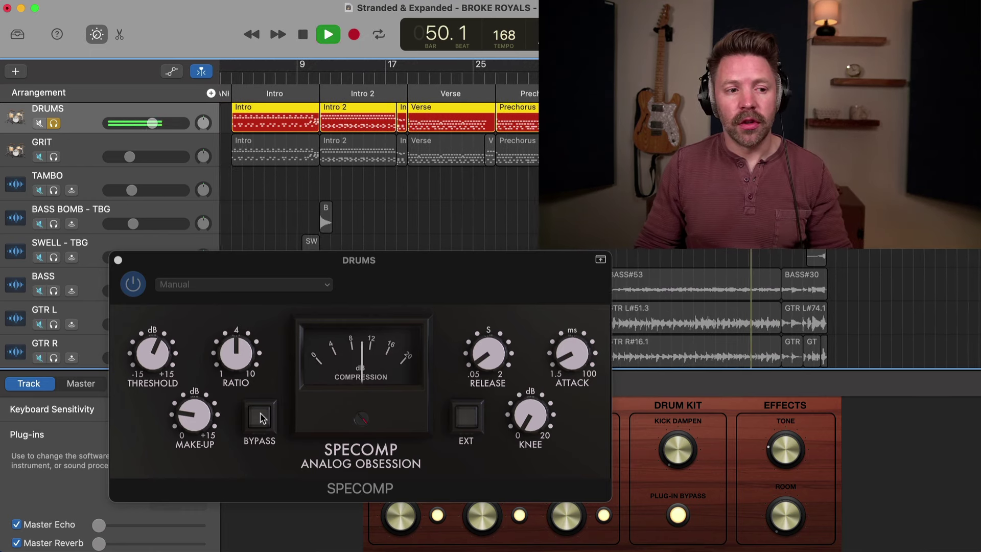
click(261, 416)
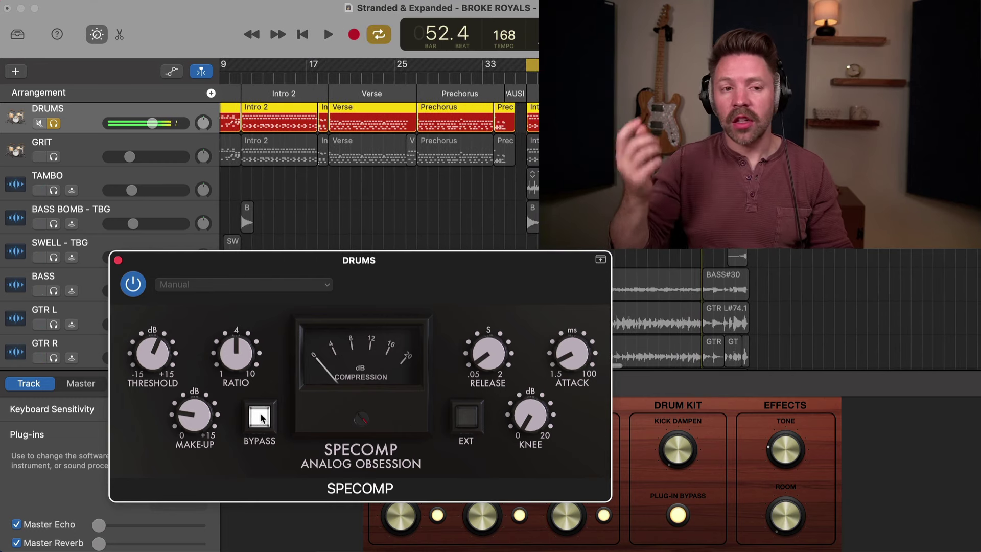
key(space)
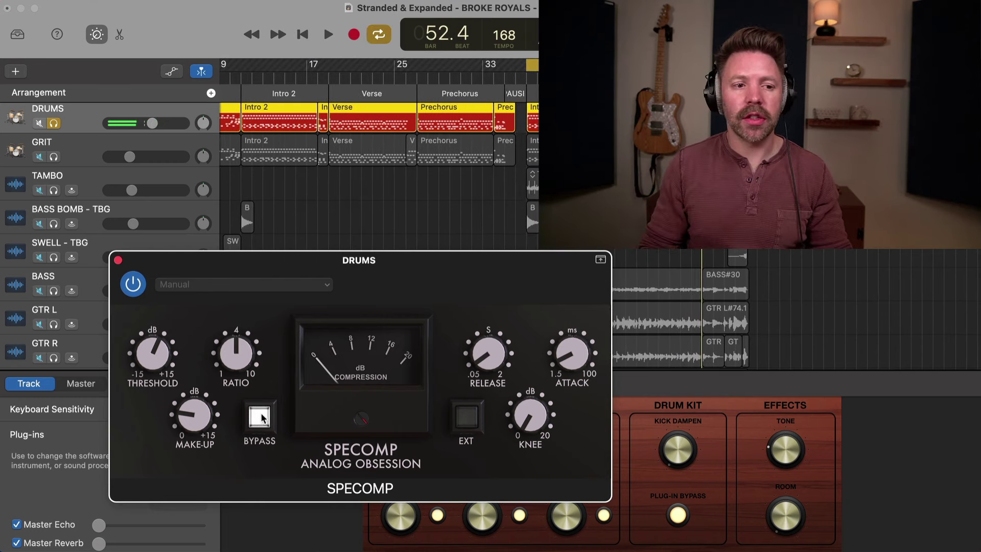
mouse_move(494, 362)
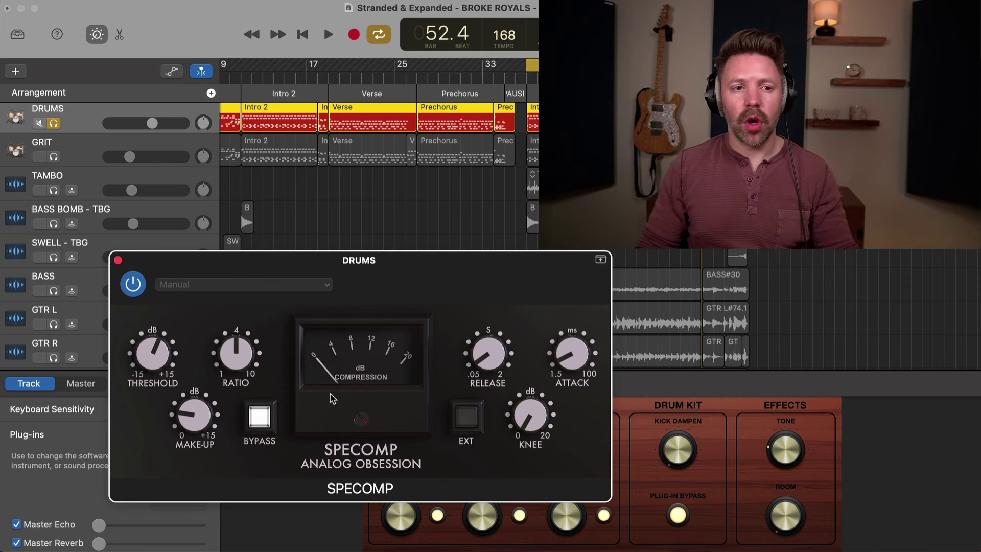
key(space)
click(261, 416)
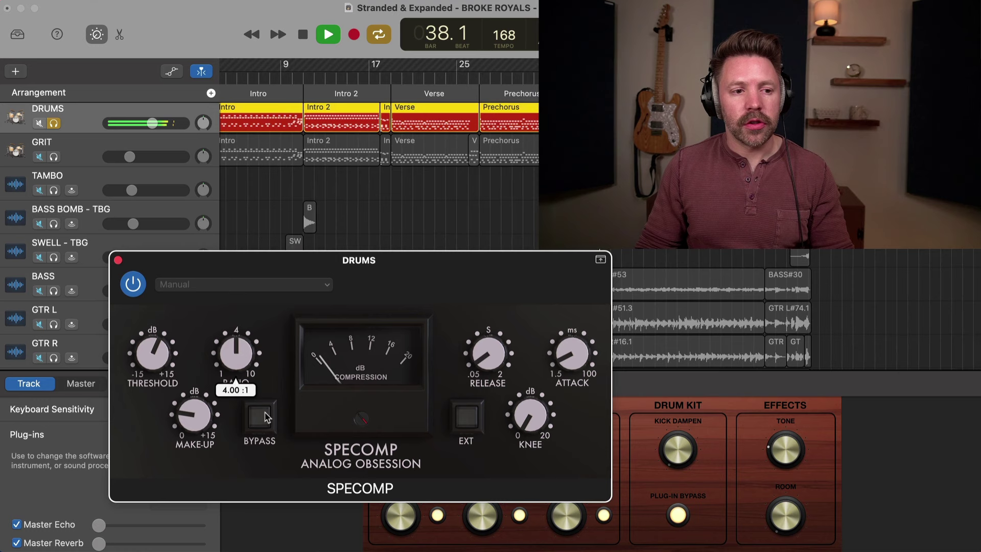
Sweep the compressor's release up from its fastest setting during playback, stopping at a displayed 122 sec
drag(487, 359, 497, 422)
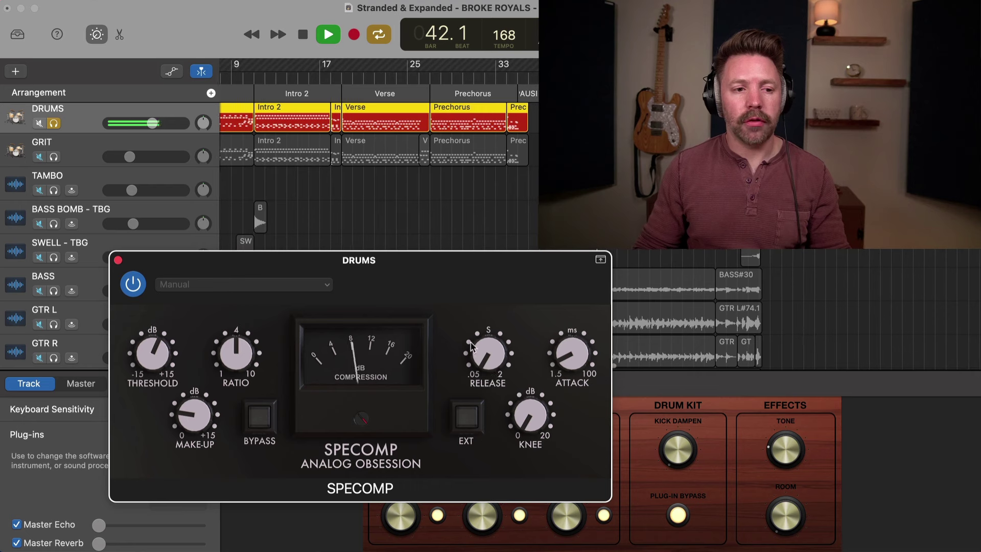
drag(470, 347, 475, 344)
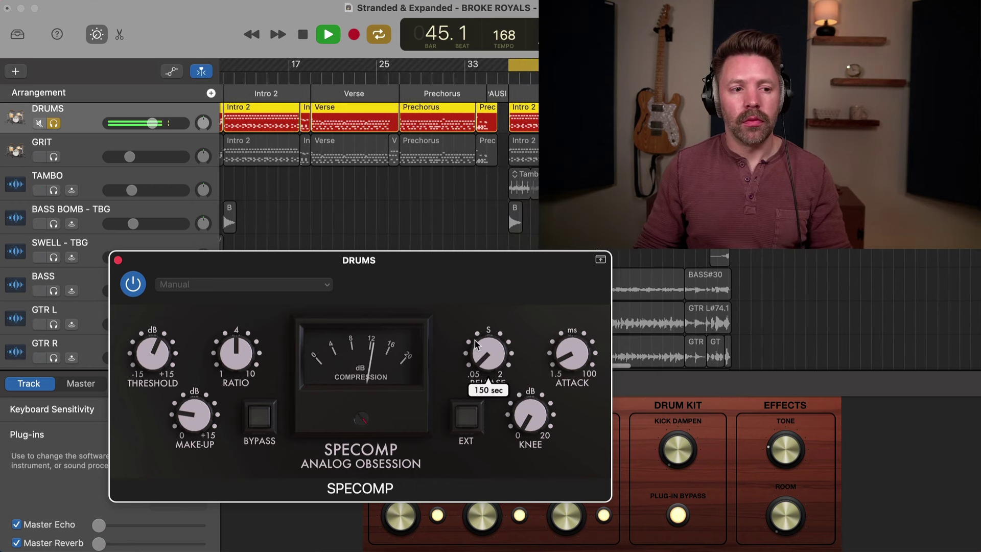
drag(475, 344, 479, 354)
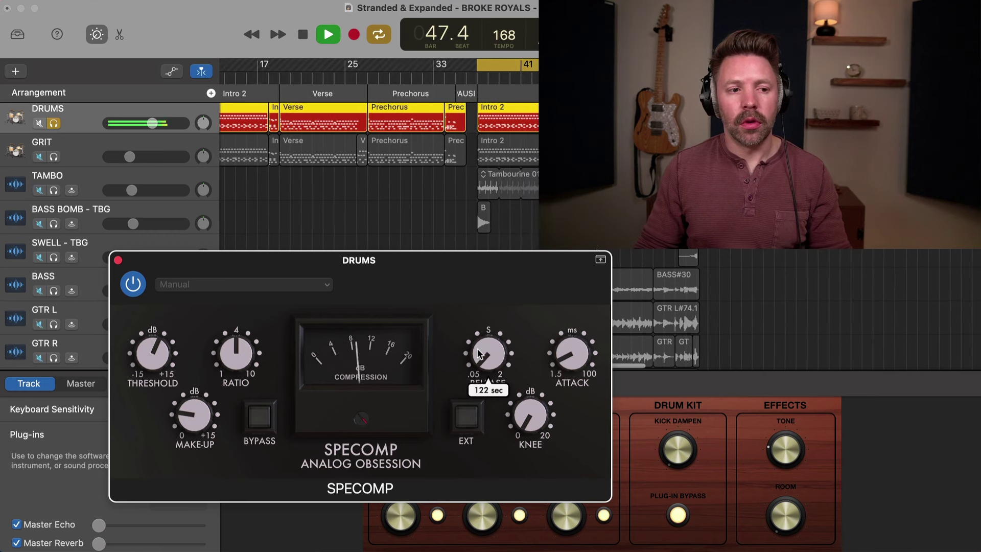
key(space)
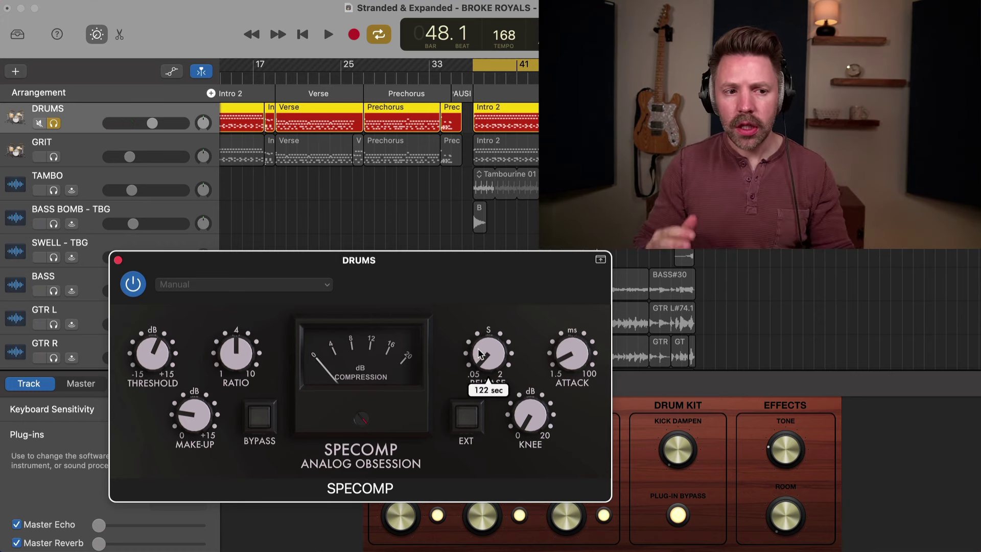
Audition the compressor's fastest release on the looped drums and settle on a slightly slower release
key(space)
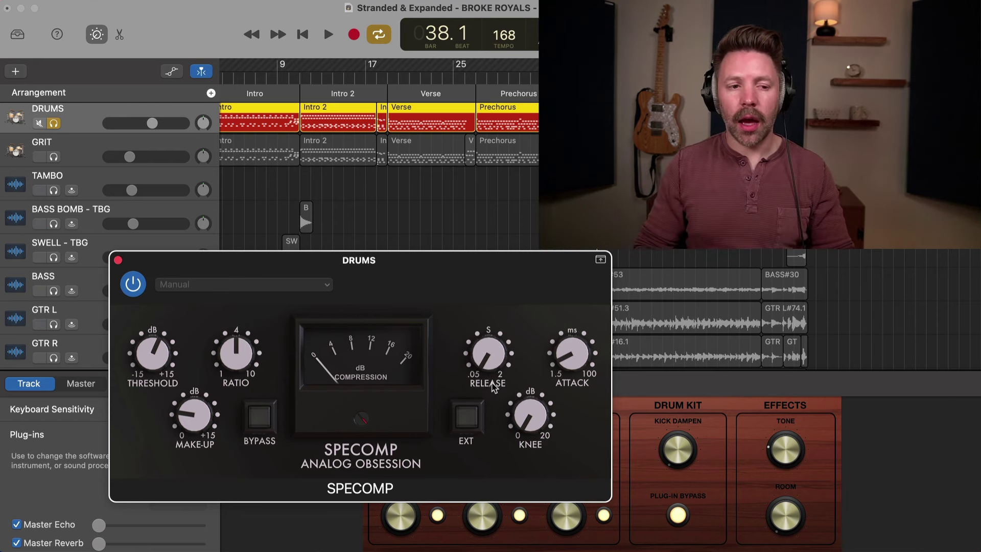
key(space)
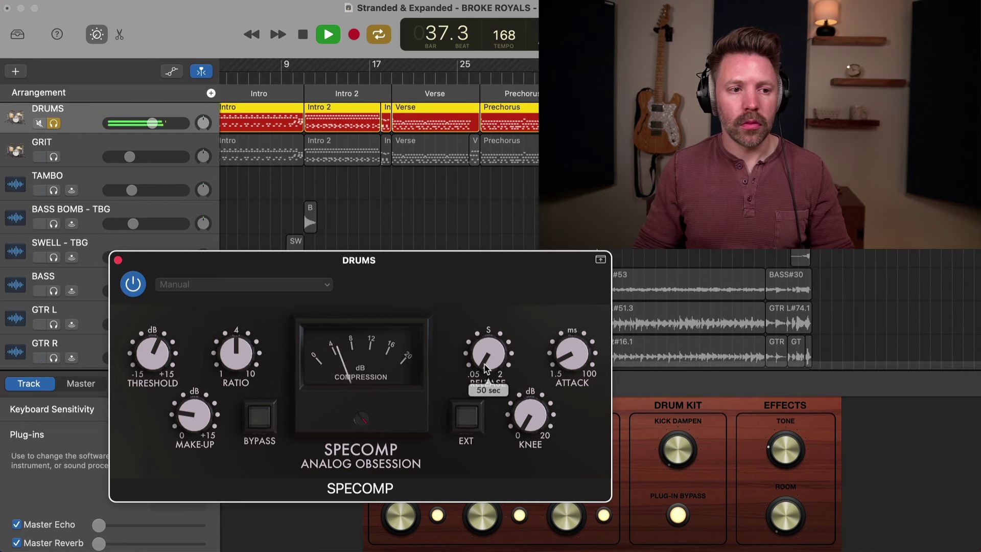
drag(486, 368, 481, 357)
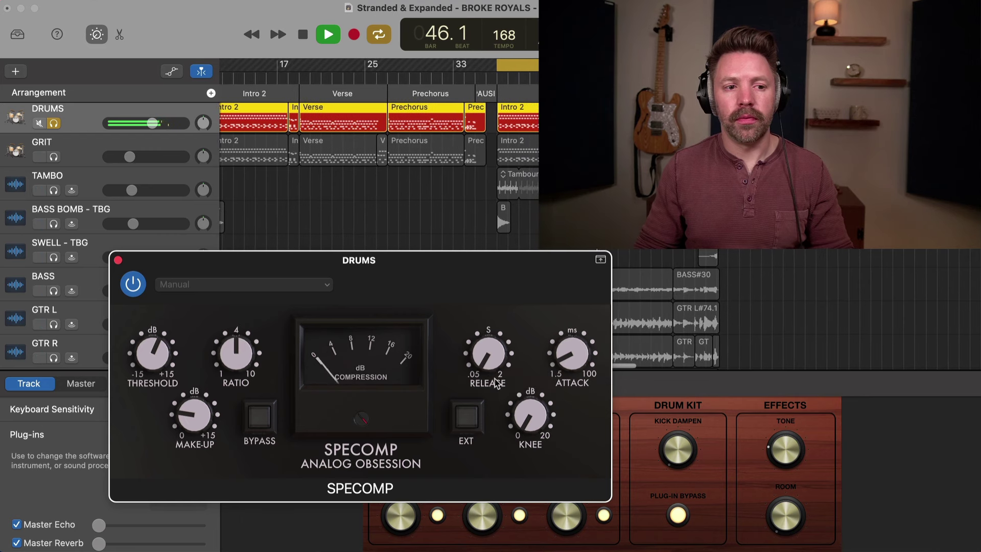
key(space)
mouse_move(490, 364)
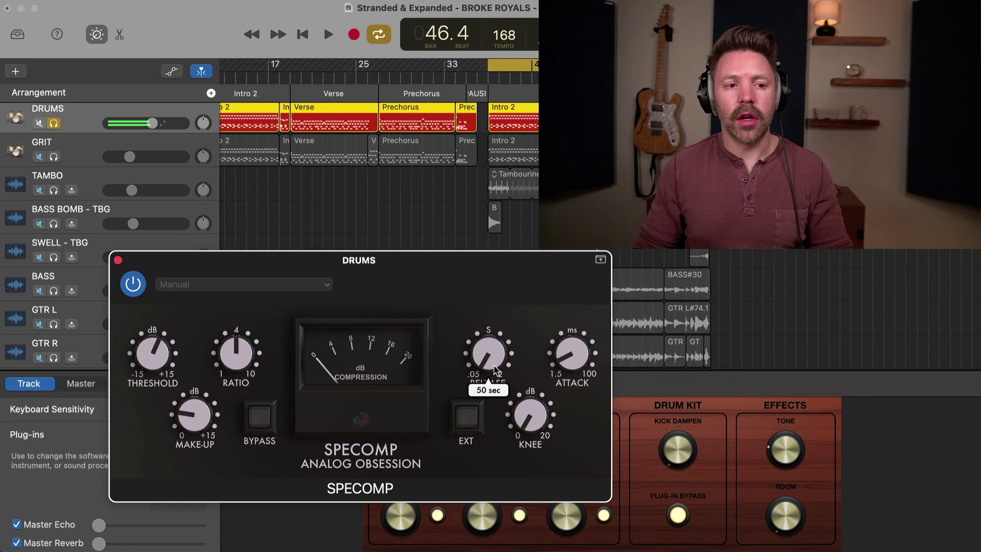
drag(490, 364, 487, 359)
Set the compressor's threshold to 8.6 dB while listening to the looped drums
key(space)
key(space)
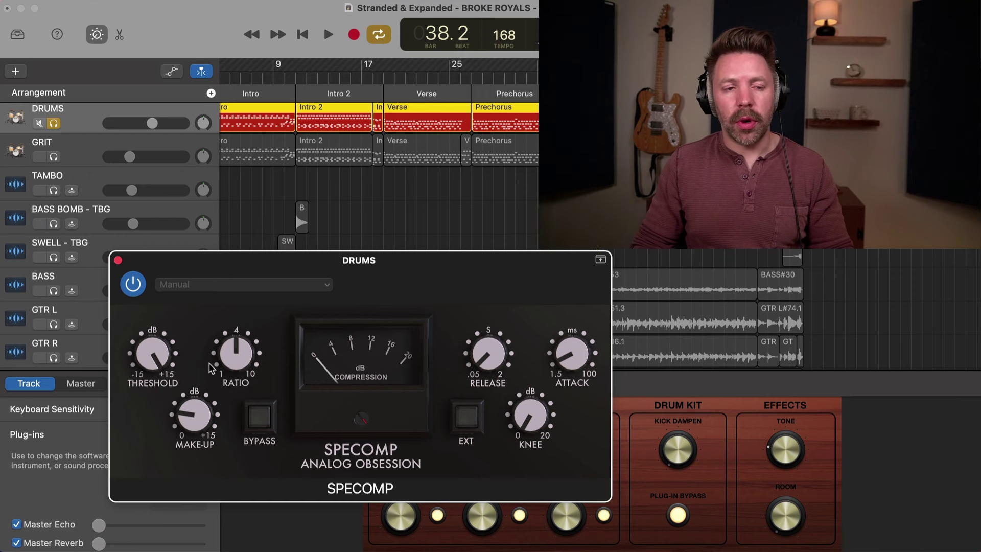
key(space)
mouse_move(157, 365)
mouse_down()
mouse_move(158, 390)
mouse_move(159, 358)
mouse_up()
key(space)
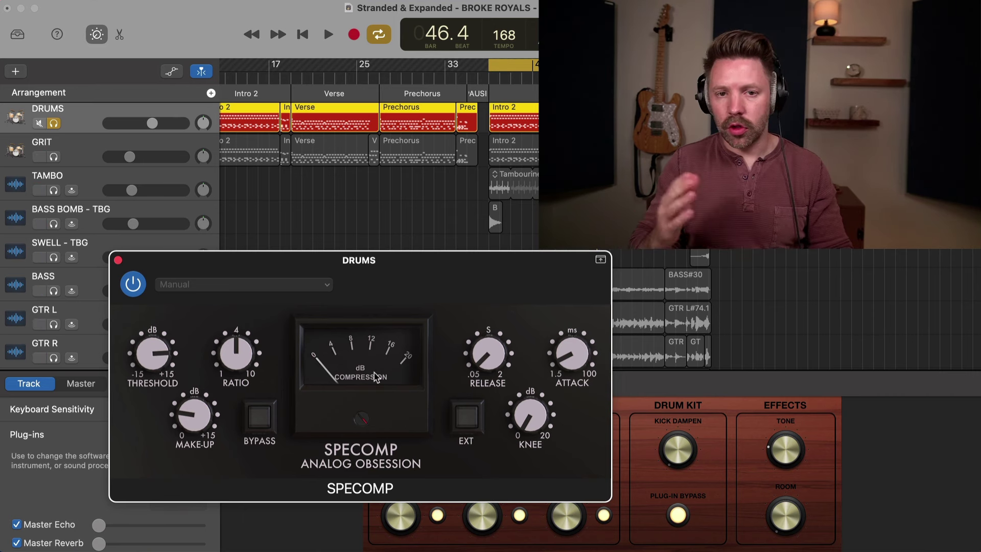
Lower the compressor's make-up gain to 0 dB during playback and bypass the compressor for comparison
key(space)
mouse_move(156, 355)
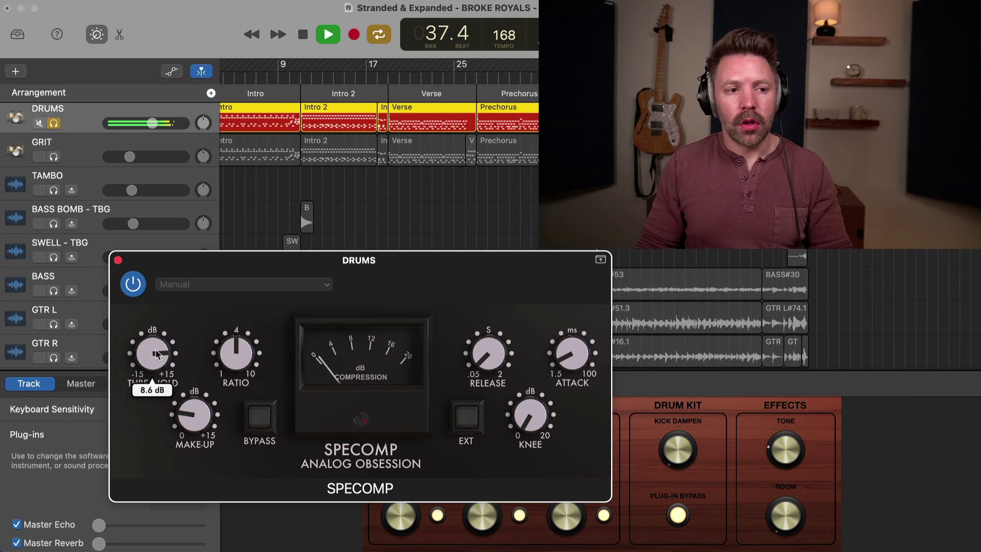
mouse_move(197, 428)
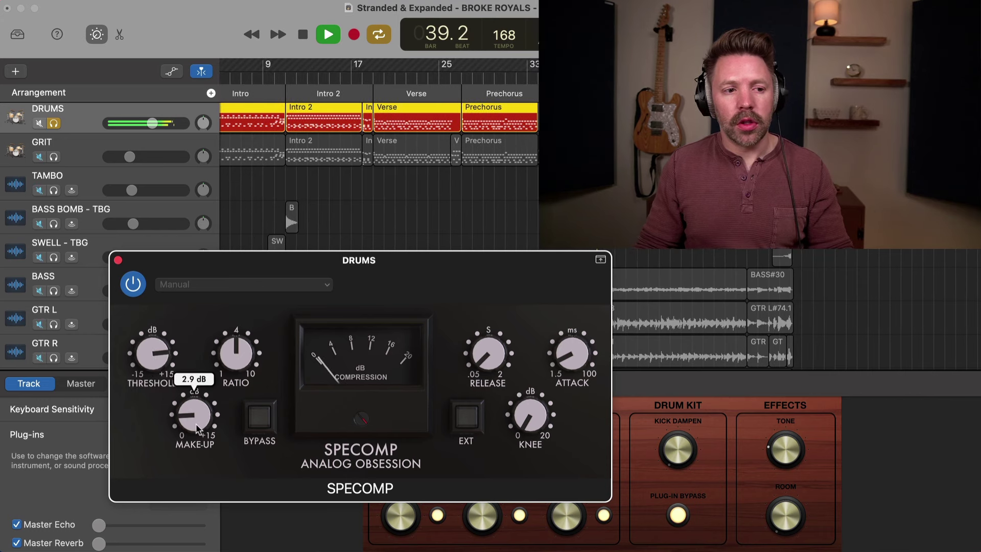
drag(186, 405, 186, 460)
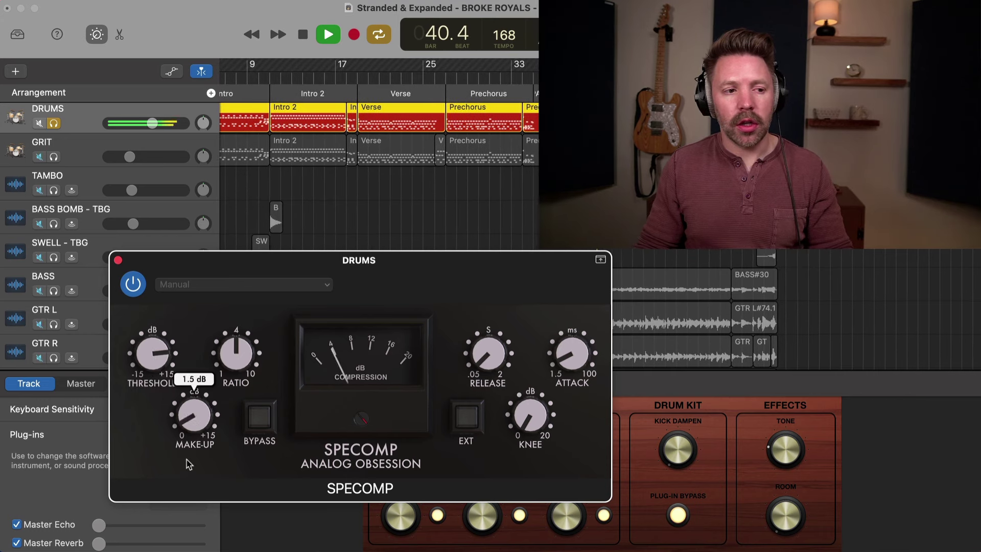
click(259, 418)
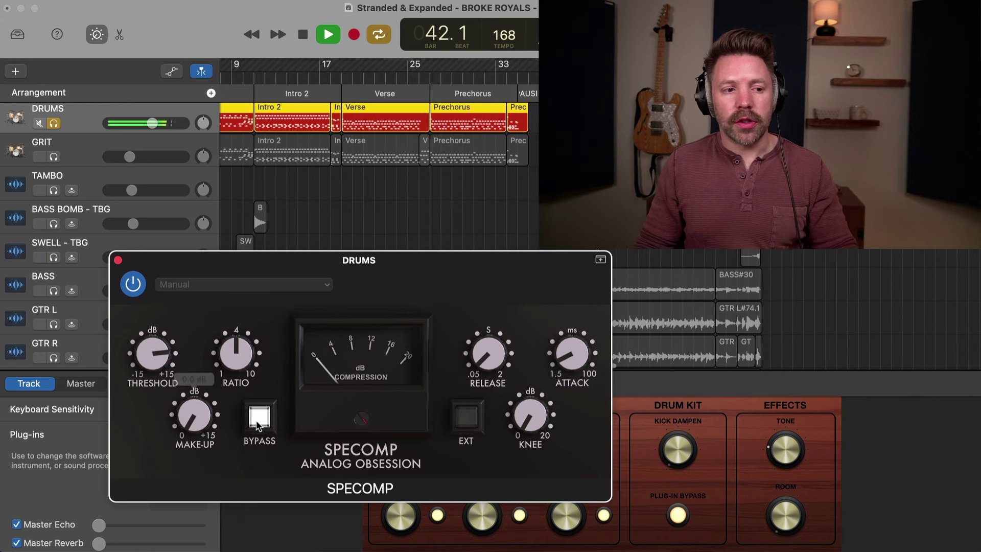
Re-engage the SPECOMP compressor, raise its make-up gain slightly, and compare the looped drums against bypass
click(259, 418)
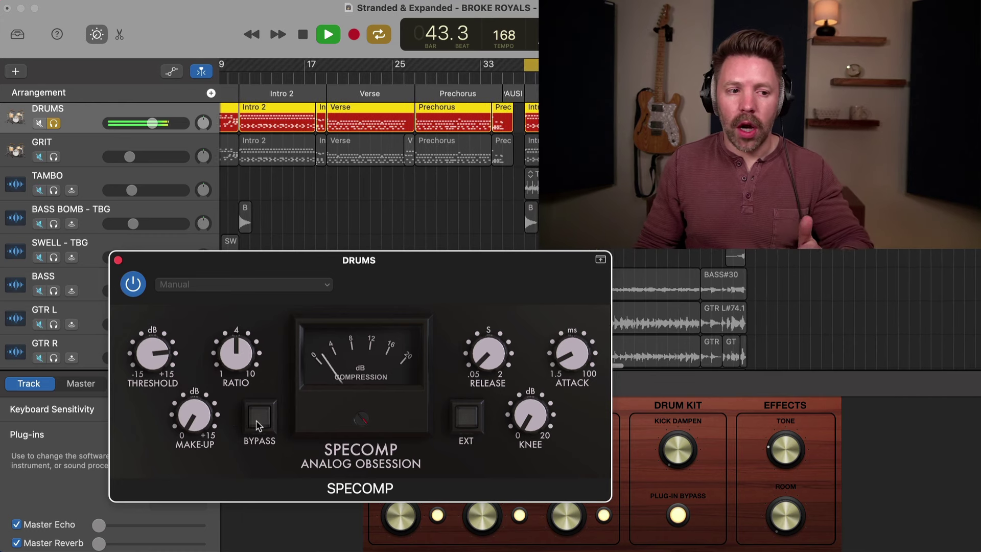
drag(195, 404, 200, 386)
click(259, 418)
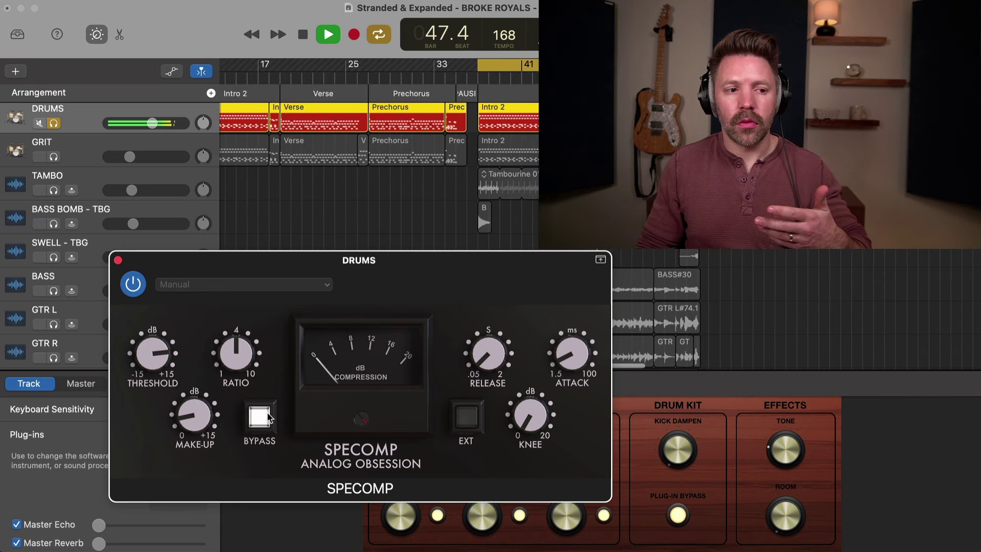
click(259, 418)
Adjust the compressor's threshold slightly and check the level match against bypass before stopping playback
click(162, 356)
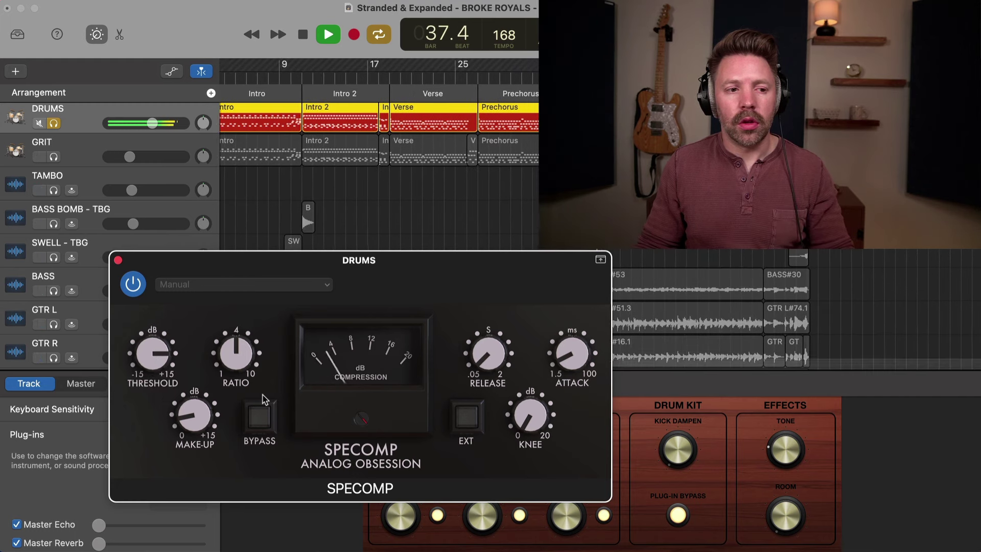
click(206, 423)
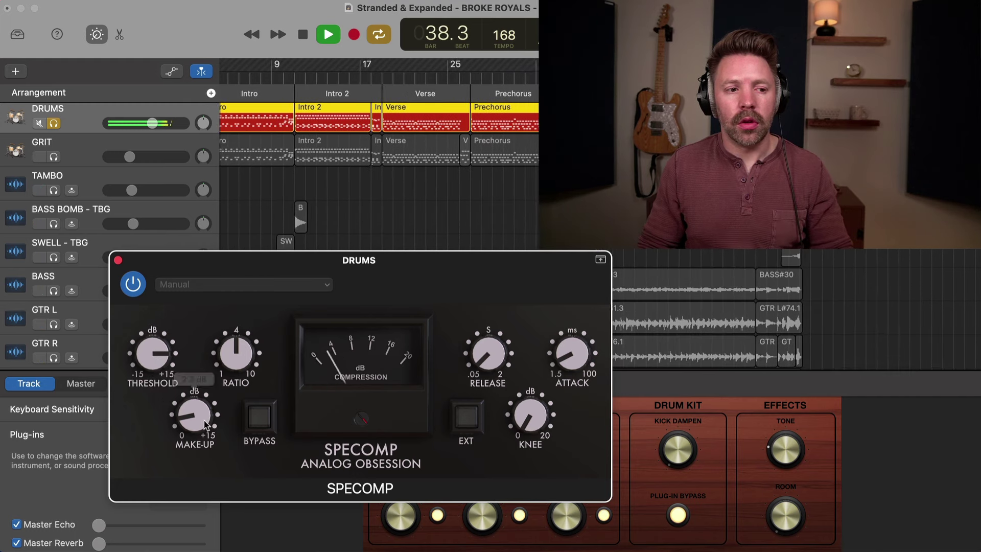
click(260, 418)
click(260, 417)
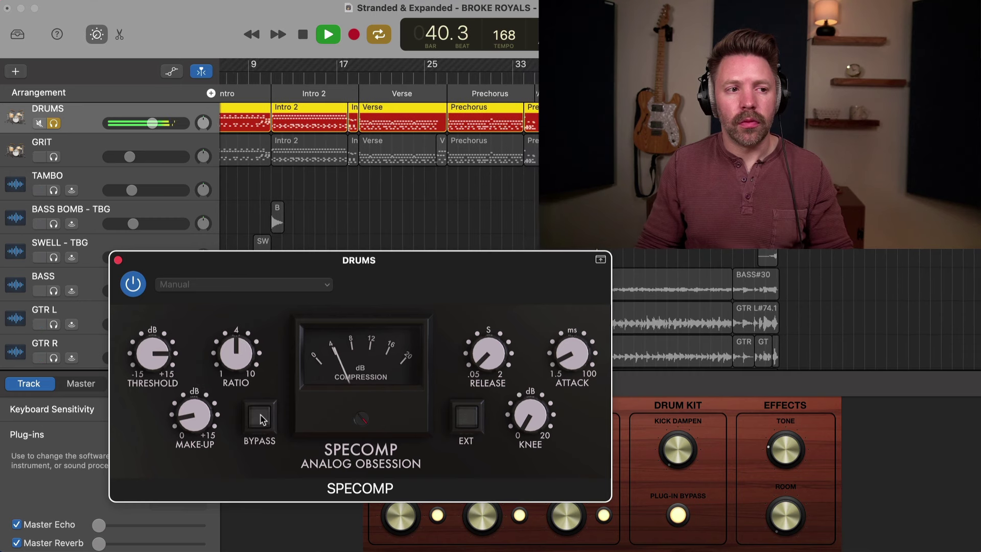
key(space)
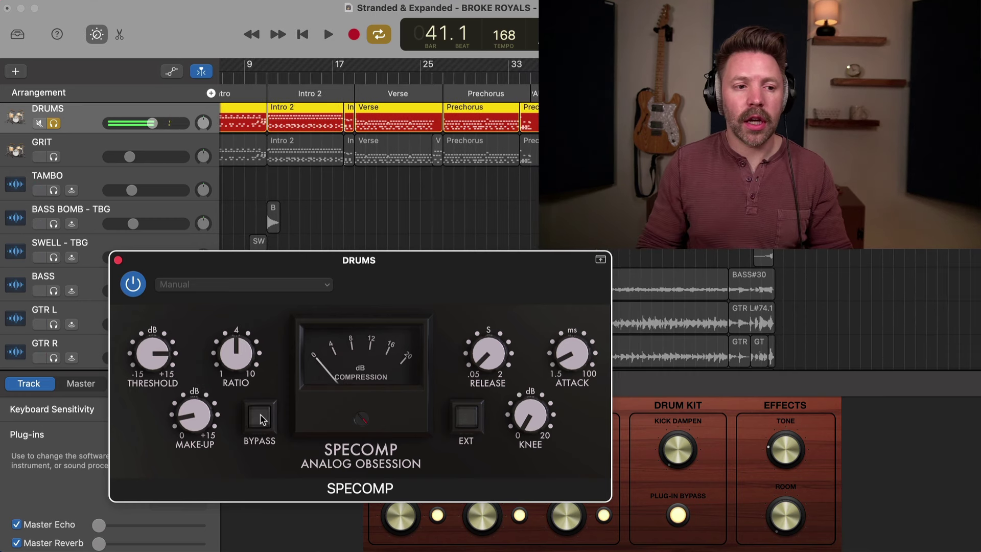
Play the soloed drums starting in bypass and alternate between bypassed and active compression
click(263, 416)
key(space)
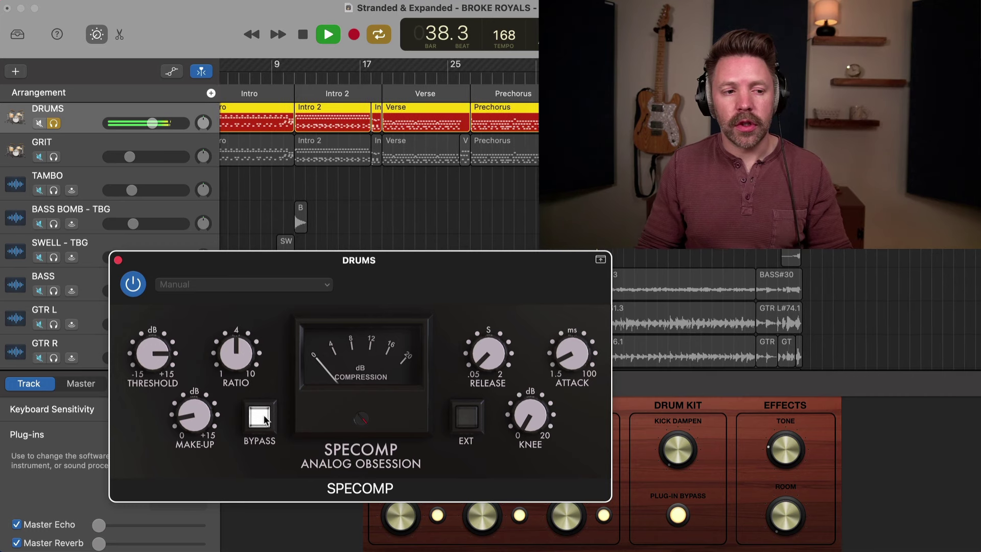
click(263, 417)
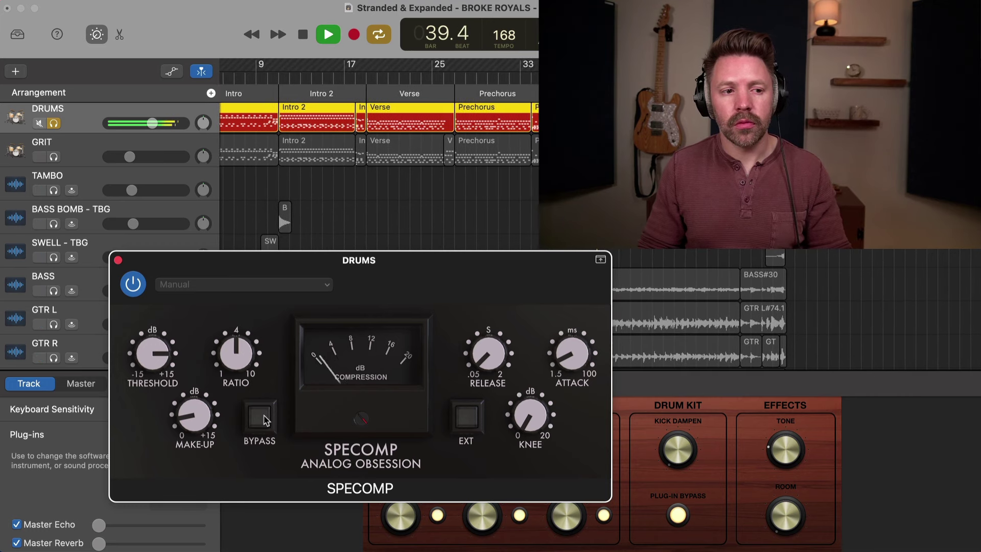
click(260, 418)
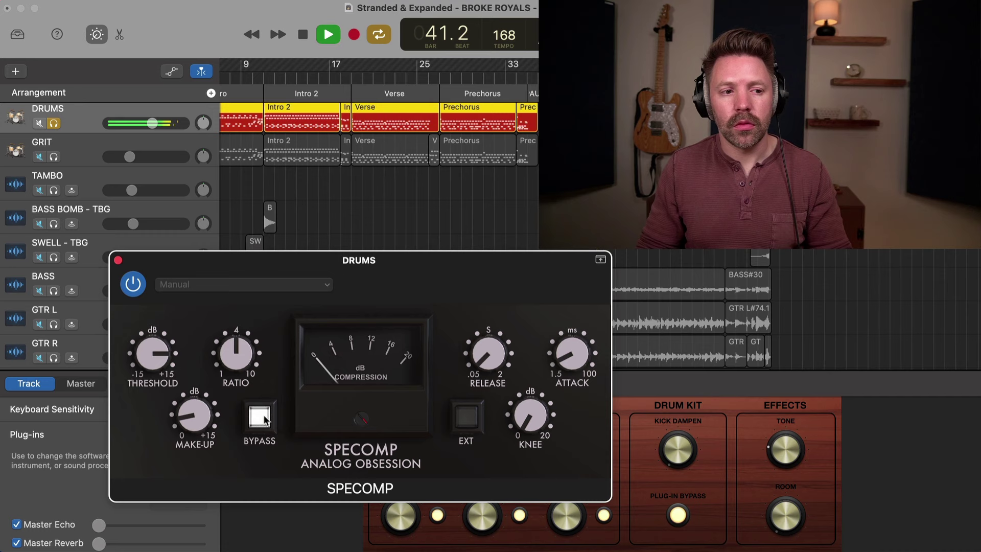
click(260, 417)
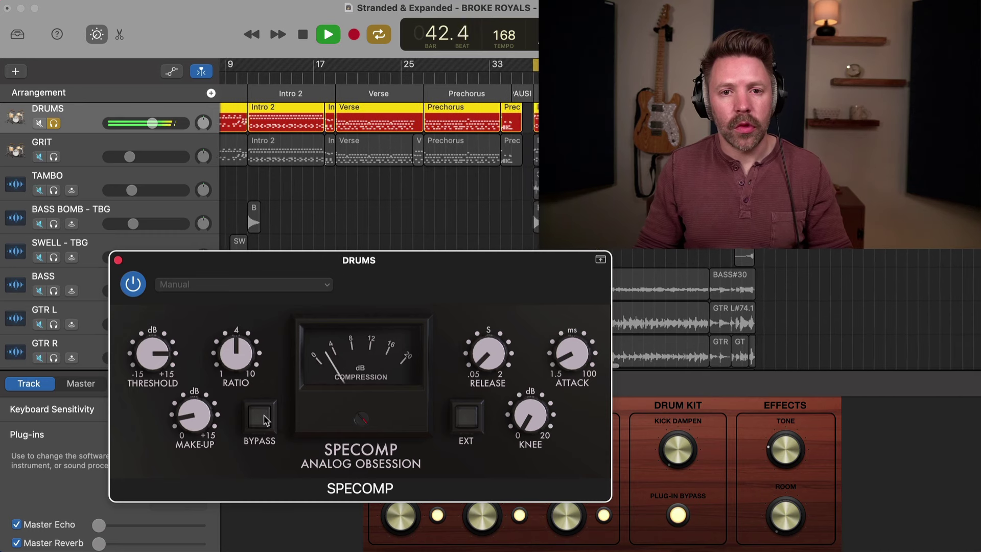
Unsolo the DRUMS track and compare its compression on and off within the full mix
key(s)
key(space)
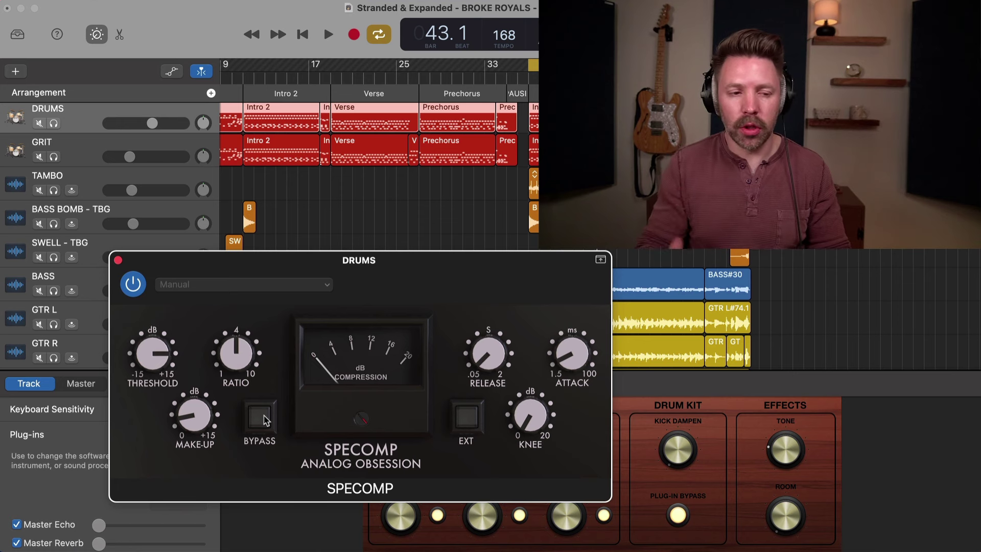
key(space)
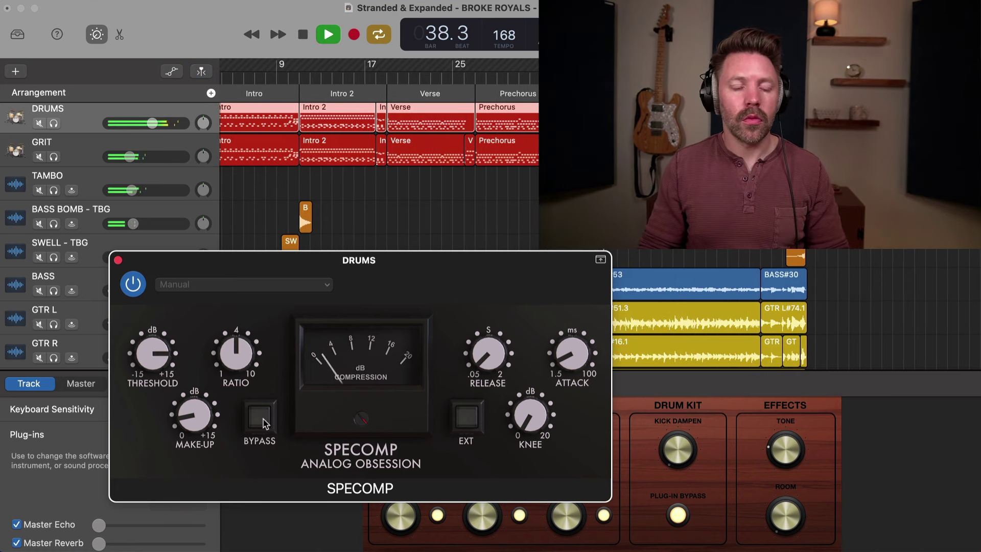
click(264, 423)
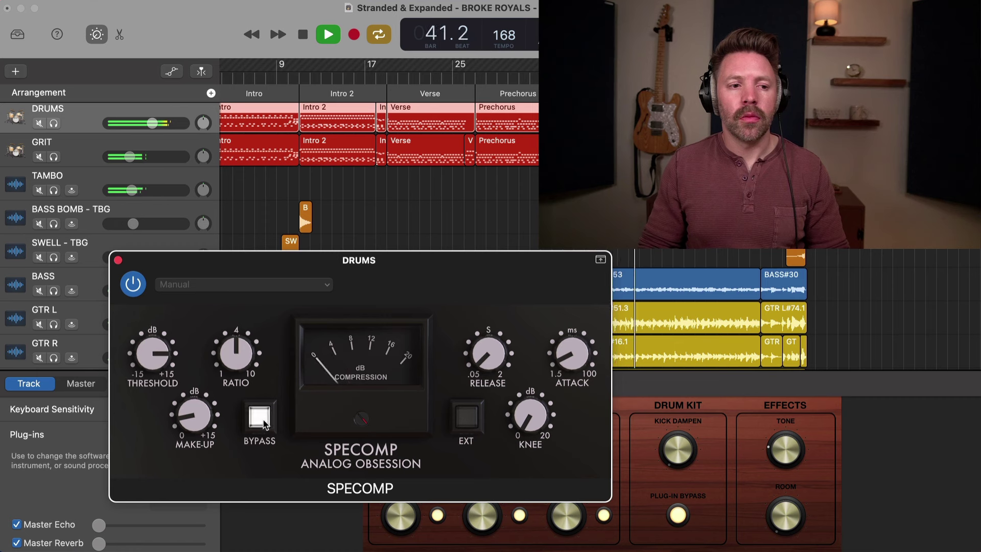
click(264, 424)
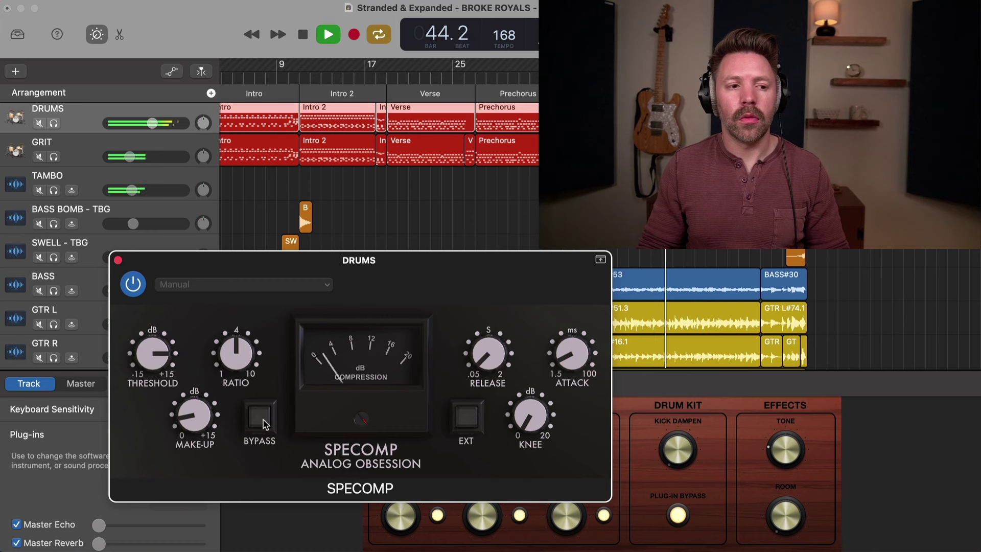
click(264, 424)
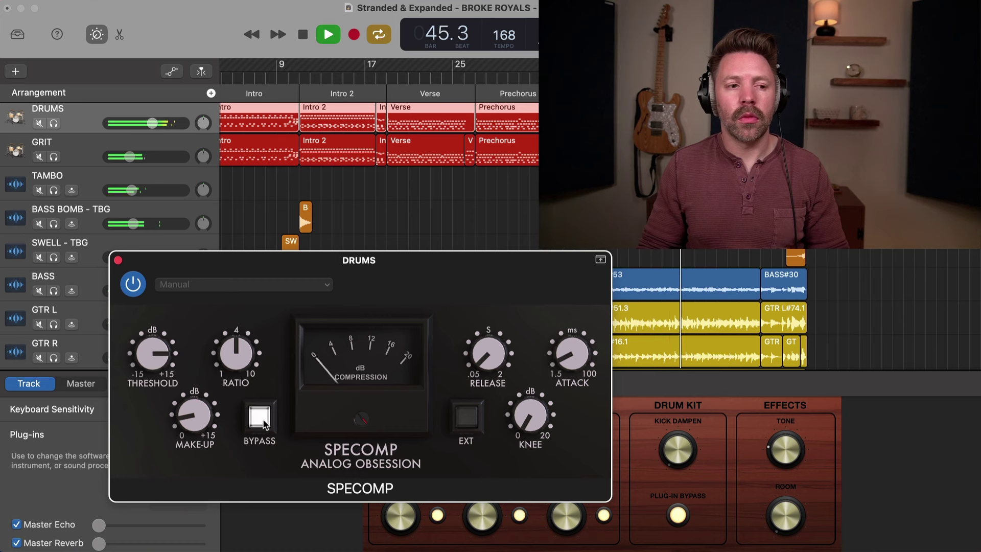
click(265, 424)
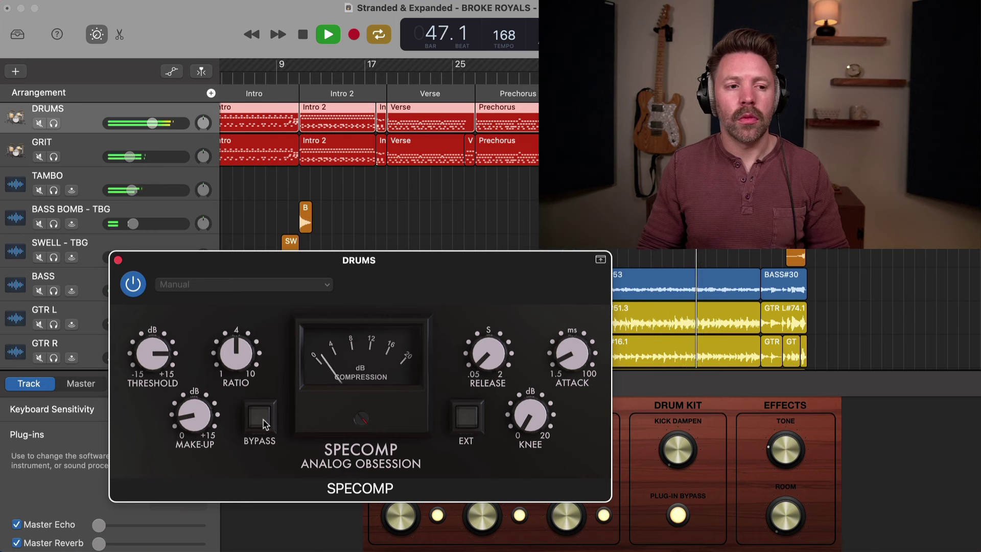
Raise the compressor's make-up gain a little more and compare it with bypass in the full mix, ending in bypass
mouse_move(212, 419)
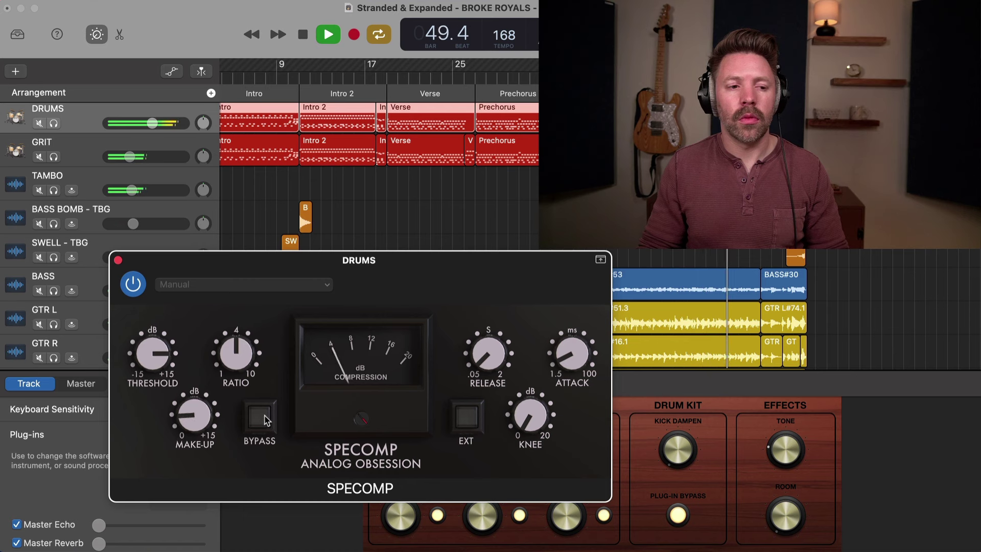
click(264, 420)
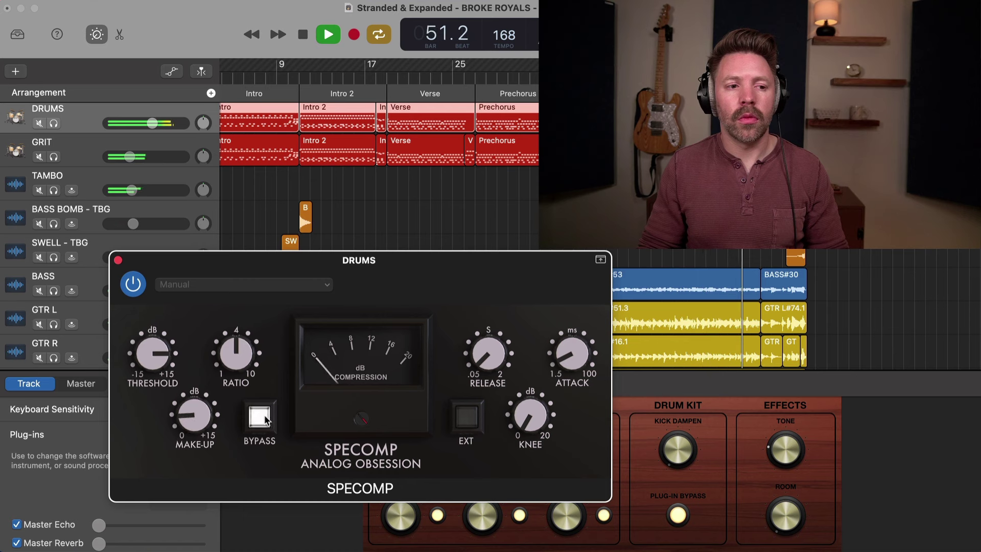
click(265, 419)
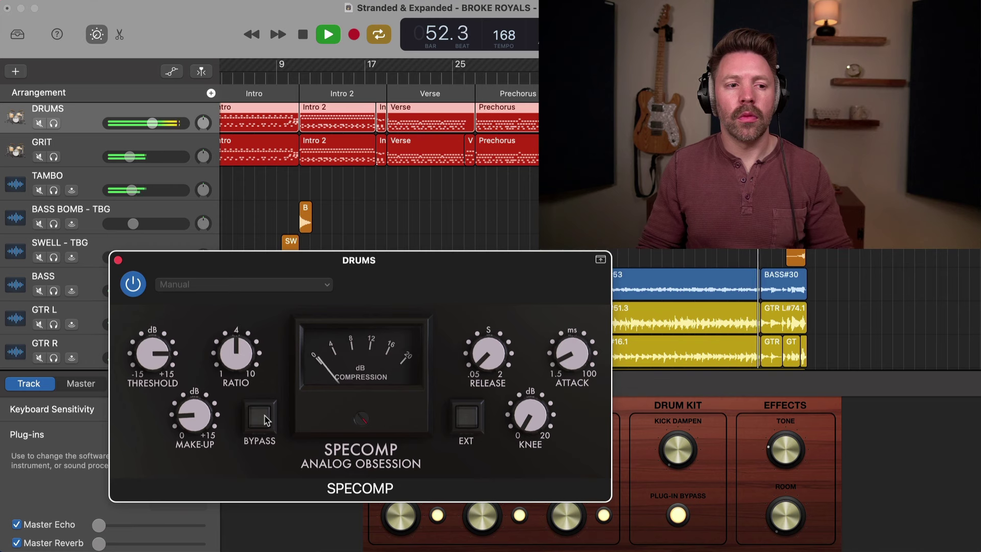
click(265, 420)
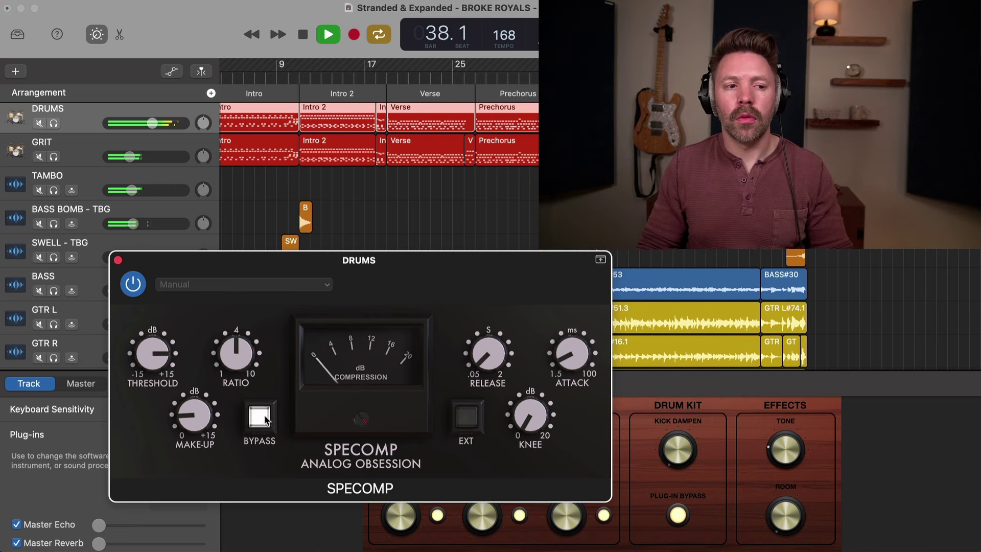
key(space)
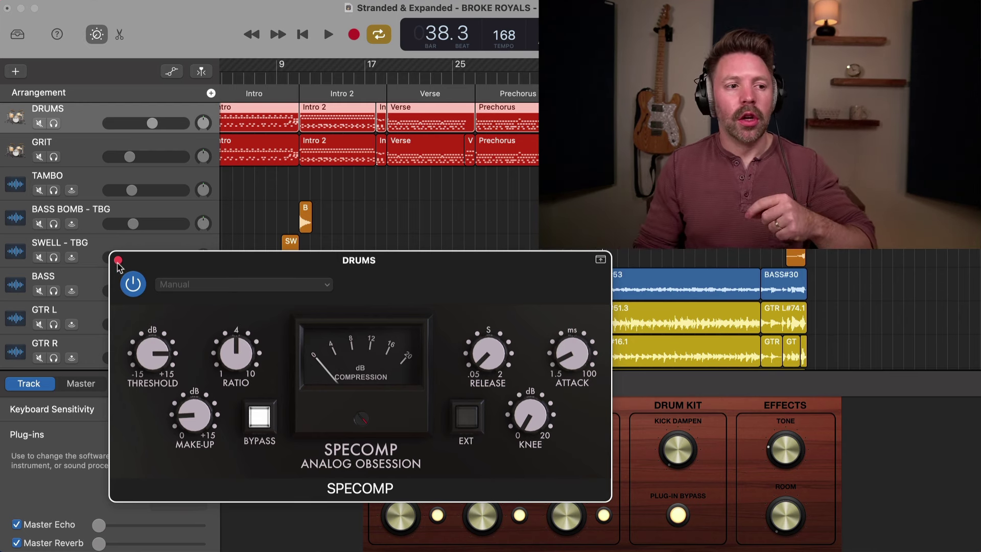
Close the SPECOMP plug-in window and select the BASS track
click(118, 261)
scroll(214, 220, down, 2)
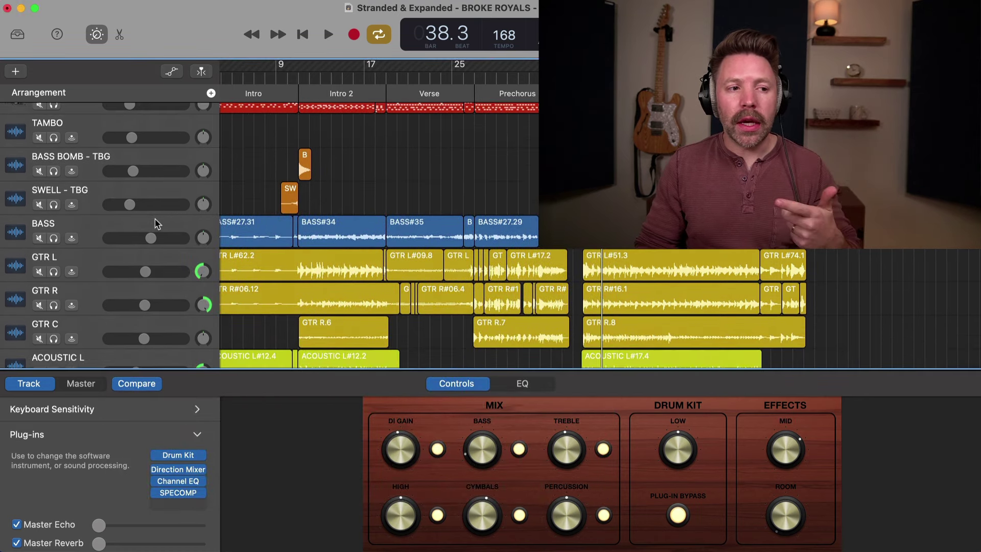
click(155, 223)
scroll(241, 213, down, 5)
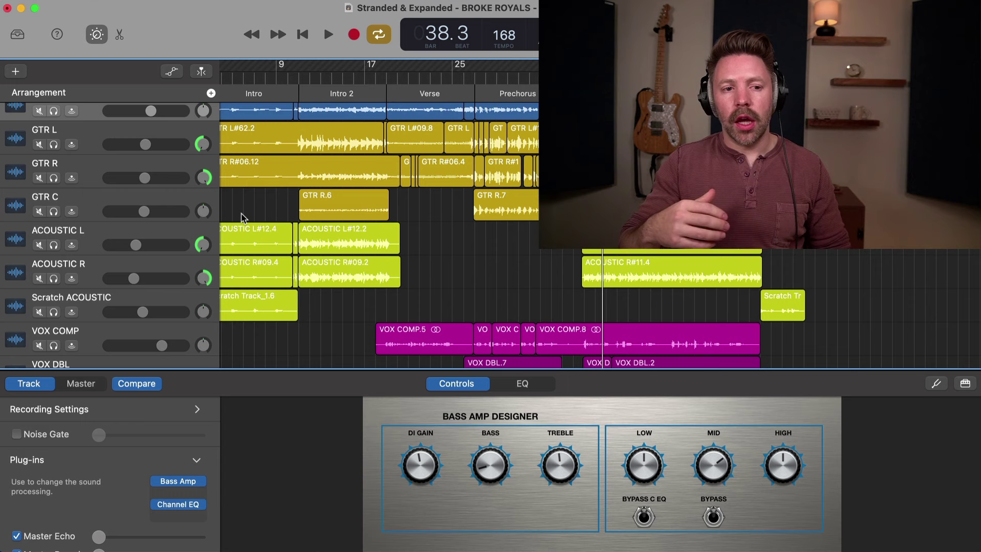
scroll(264, 220, up, 1)
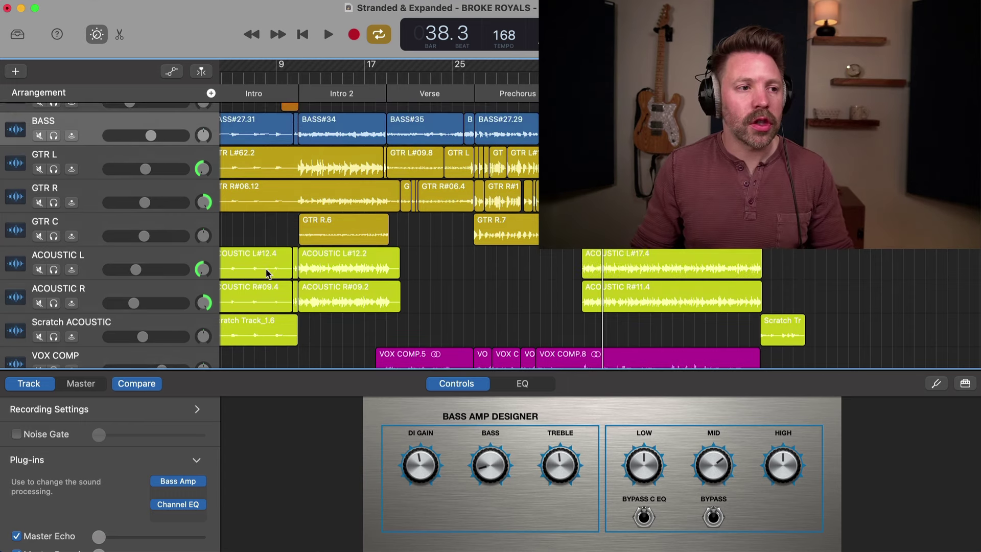
Insert the AnalogObsession LALA leveling amplifier in the empty plug-in slot after Channel EQ on the BASS track
click(189, 516)
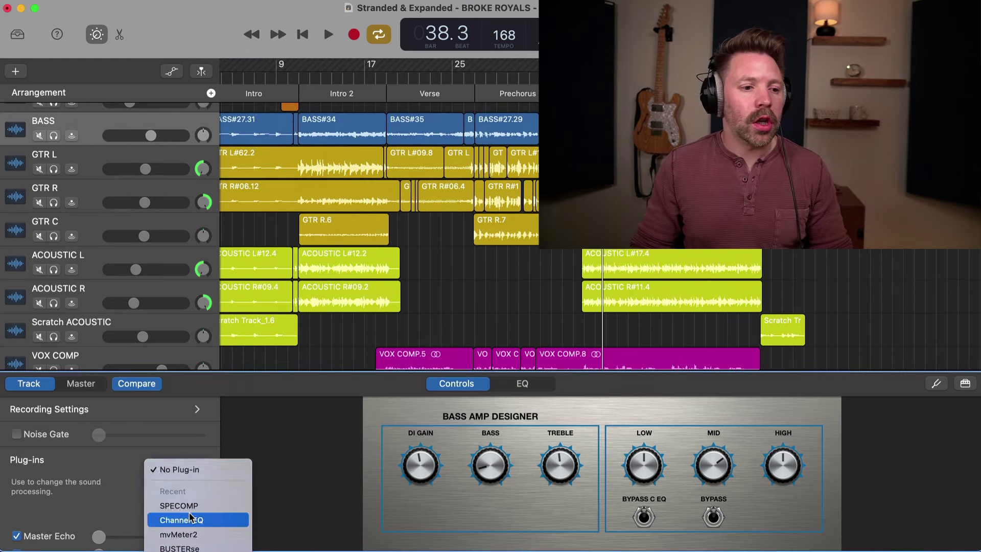
mouse_move(184, 534)
mouse_move(262, 291)
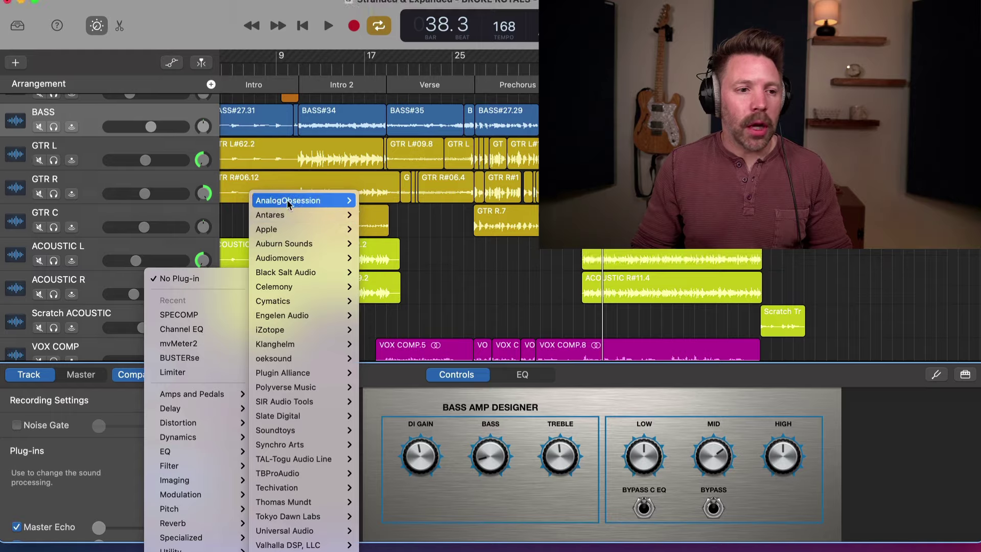
mouse_move(306, 163)
click(389, 370)
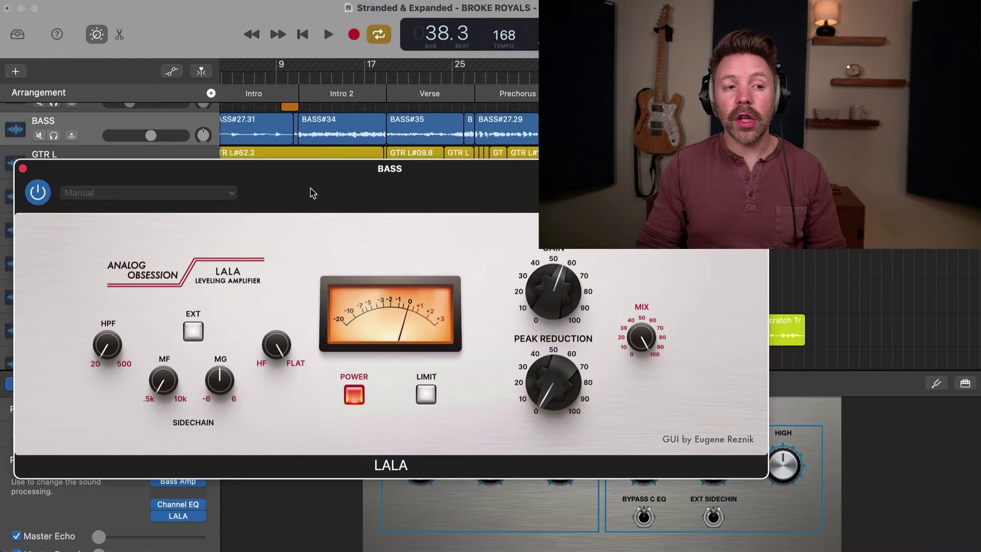
drag(312, 193, 364, 241)
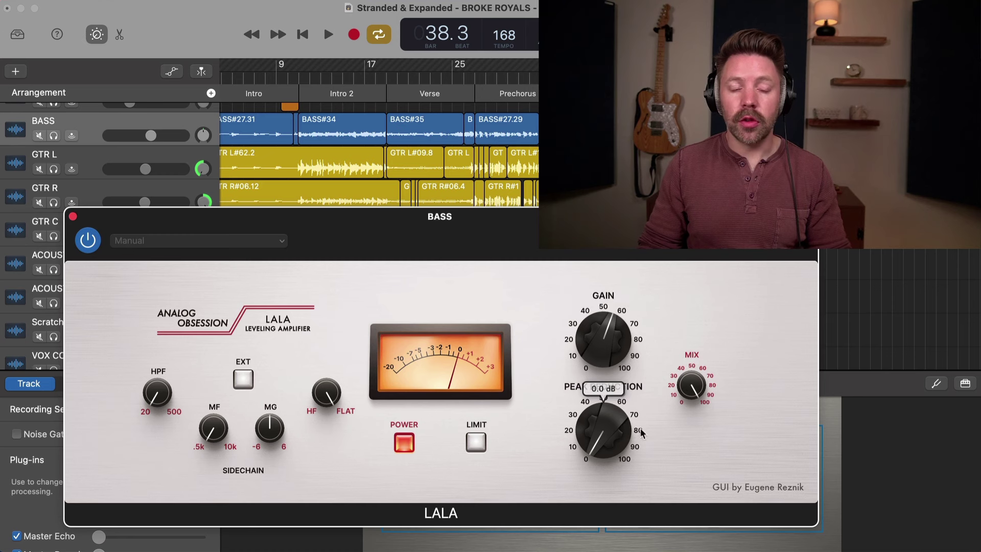
drag(643, 433, 590, 475)
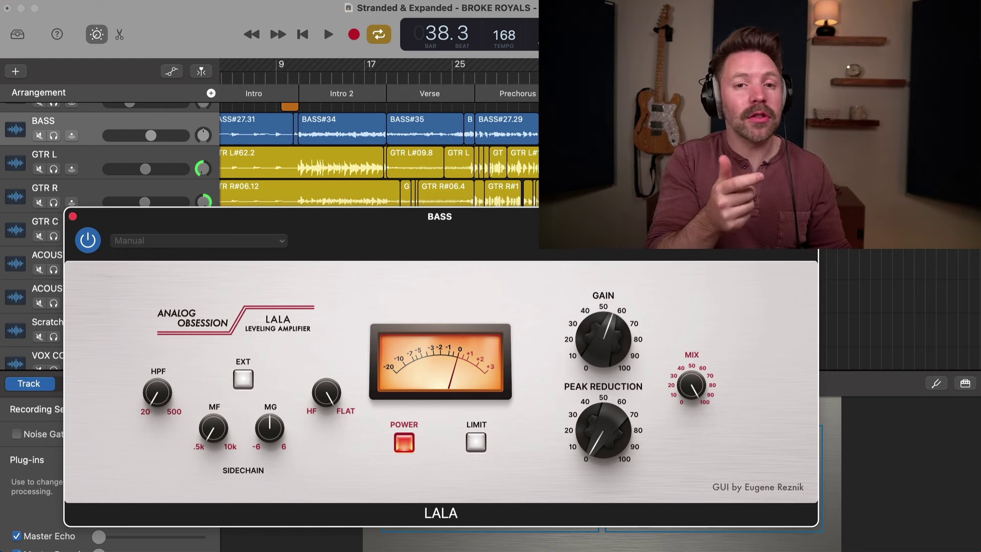
Load the stock Compressor on the BASS track to view its threshold, ratio, attack and gain controls, and remove it again
drag(367, 234, 491, 211)
click(168, 496)
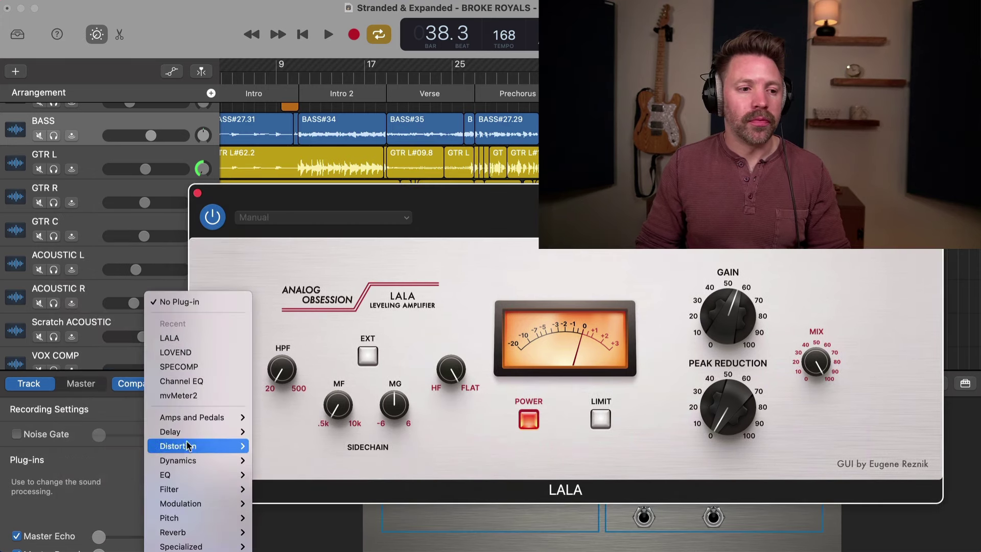
mouse_move(179, 458)
click(285, 463)
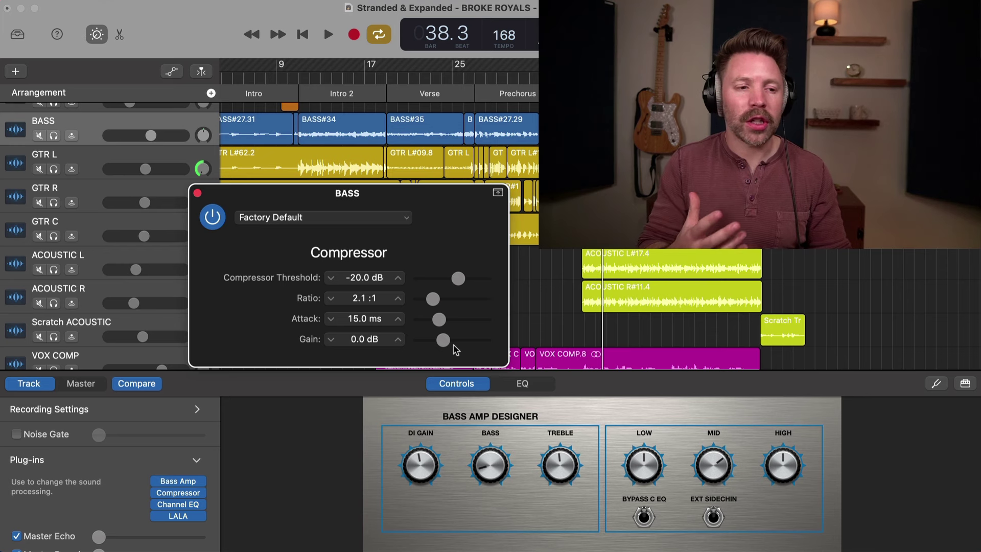
click(206, 493)
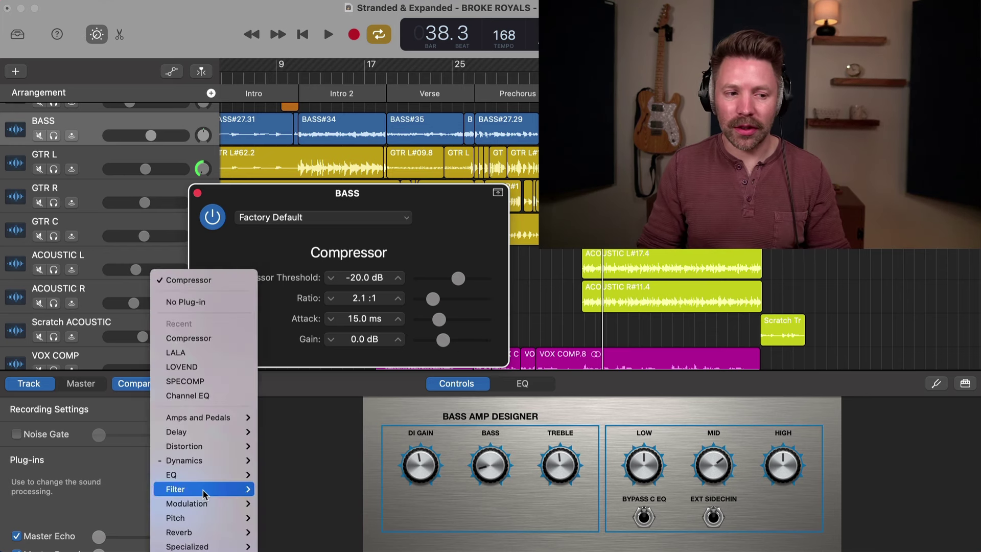
key(Escape)
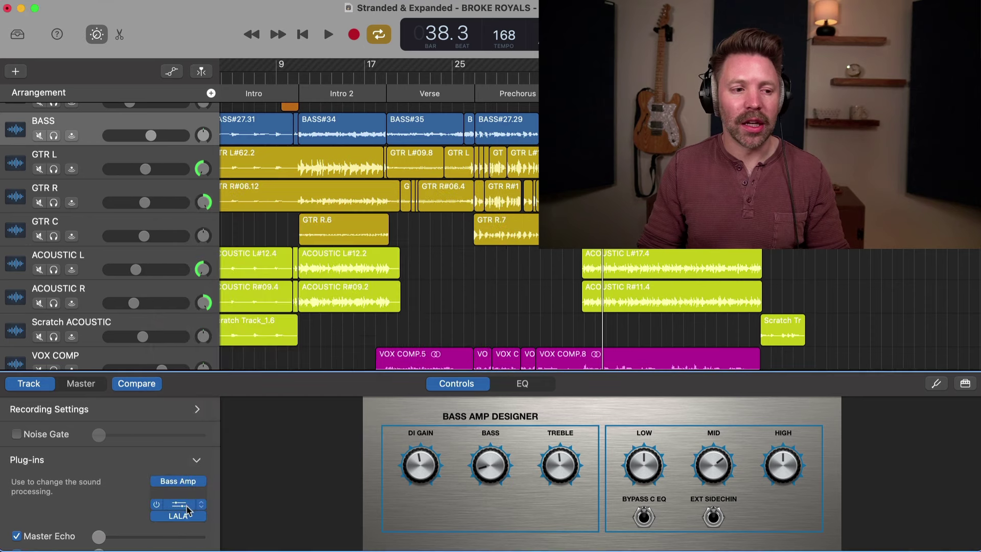
Reopen the BASS track's LALA plug-in and reposition its window so all controls are accessible
click(187, 517)
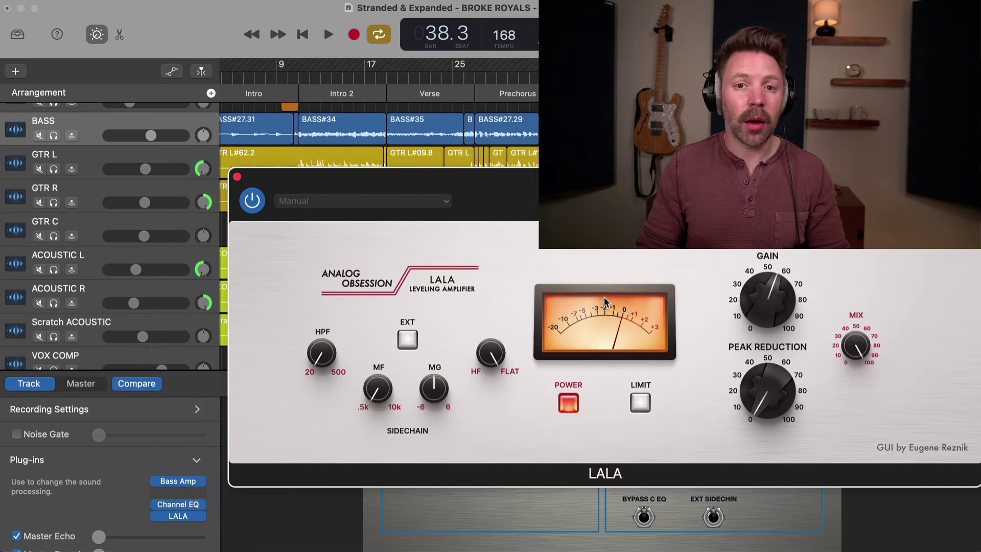
drag(638, 187, 433, 230)
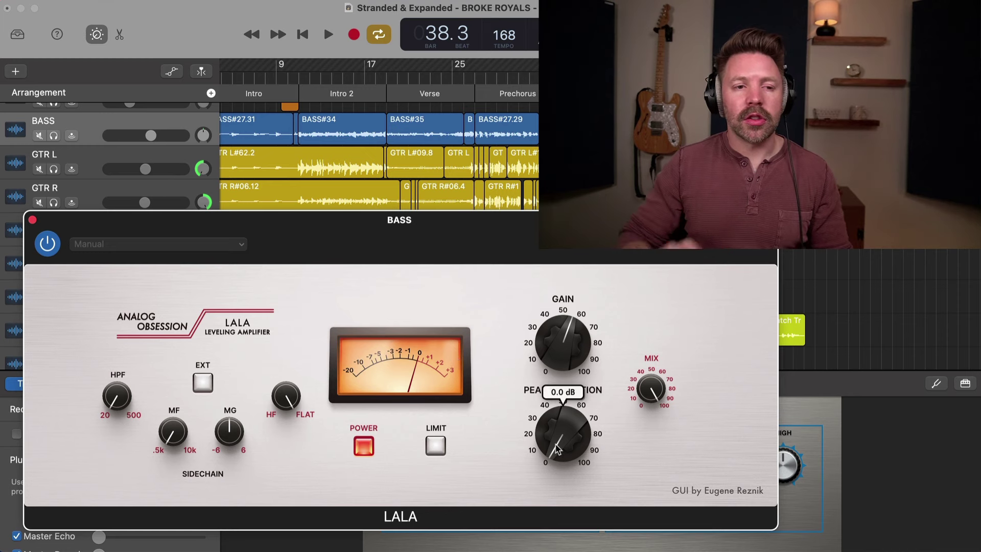
Solo the BASS track, play its looped chorus section and raise LALA's Peak Reduction to 15.5 dB
key(s)
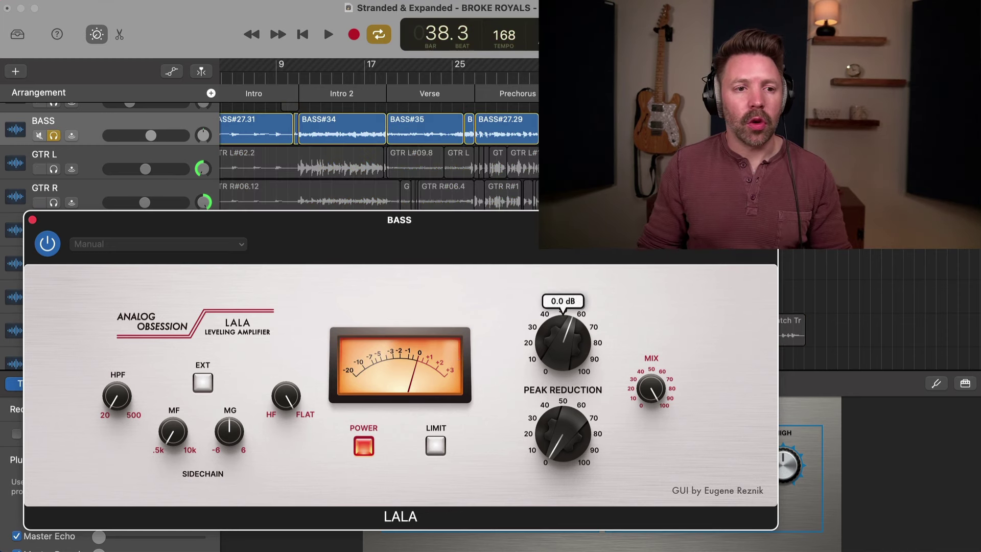
scroll(673, 132, up, 6)
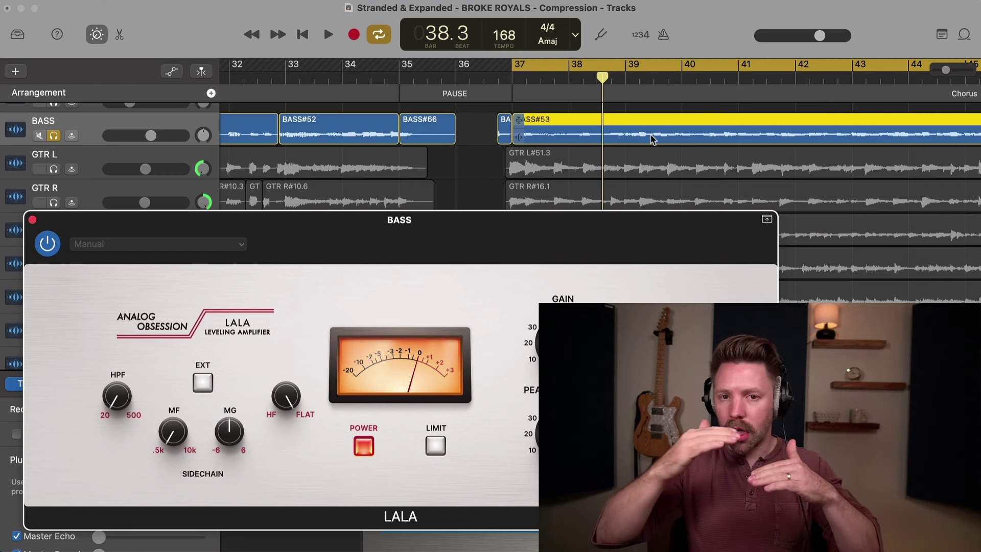
drag(634, 220, 615, 220)
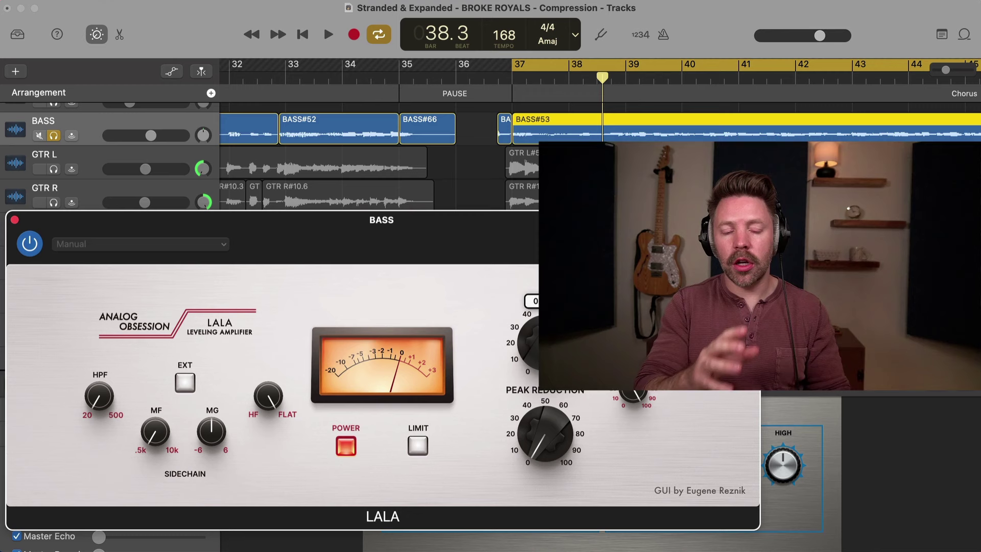
mouse_move(551, 343)
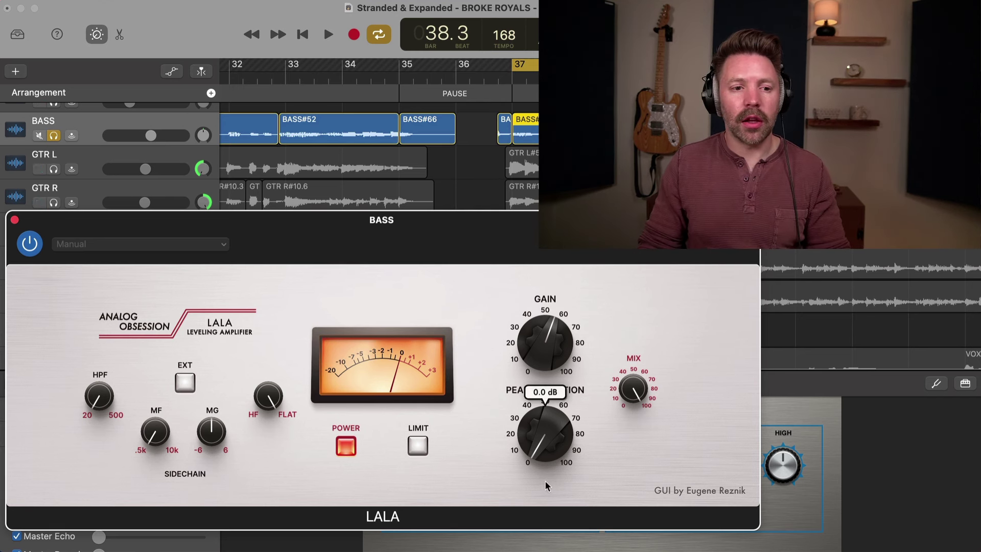
key(space)
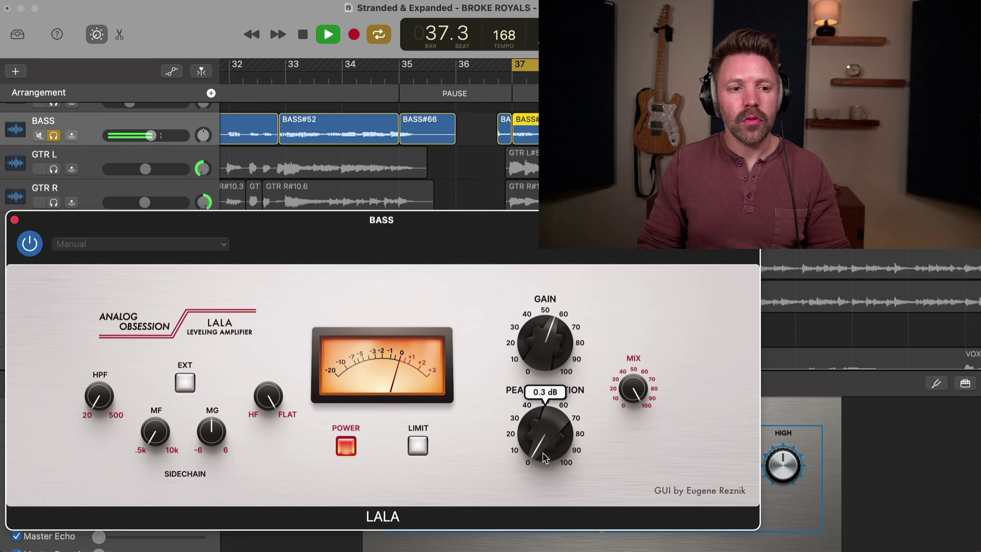
drag(546, 463, 536, 432)
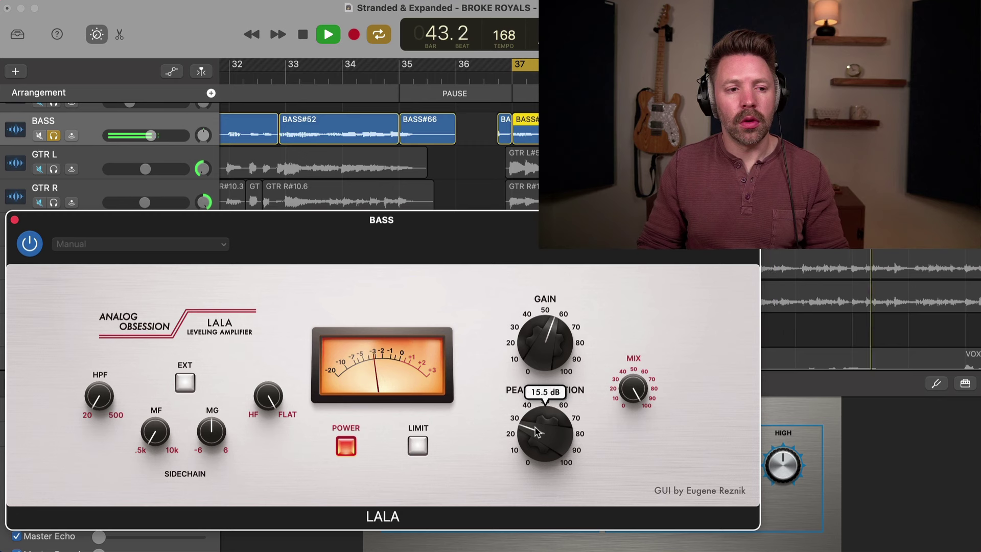
Raise LALA's Gain slightly above 2.1 dB, comparing the soloed bass with the compressor's power off and on, and stop playback
drag(539, 352, 539, 346)
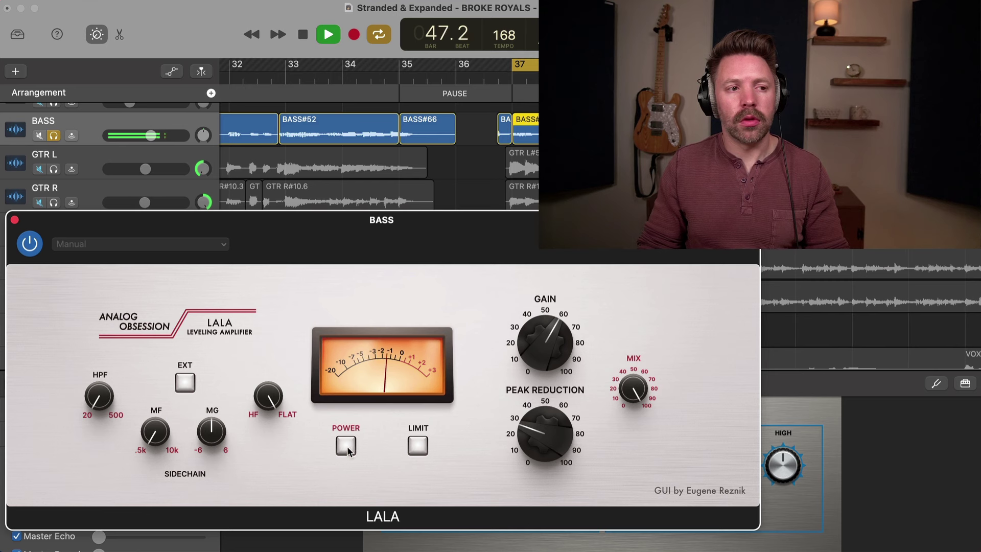
click(348, 446)
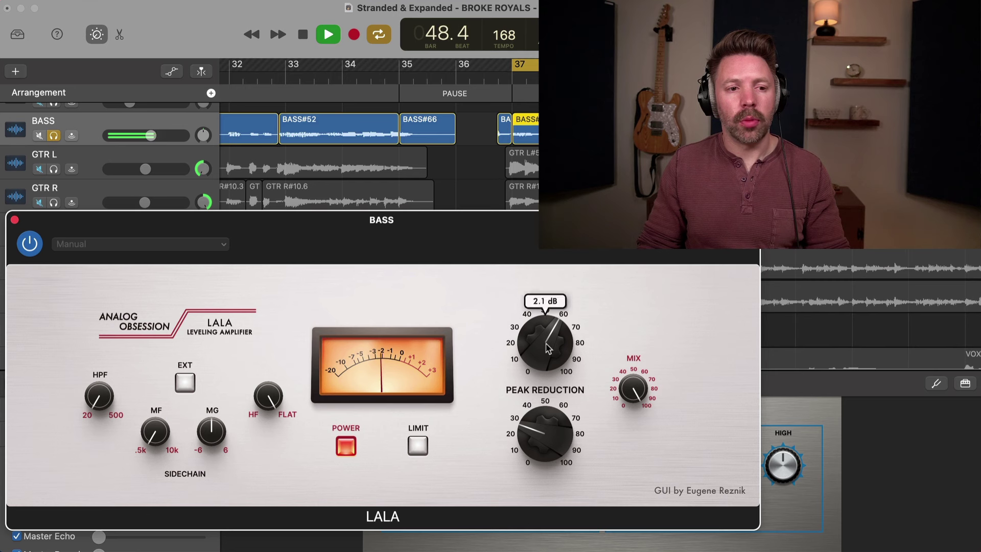
drag(548, 351, 549, 348)
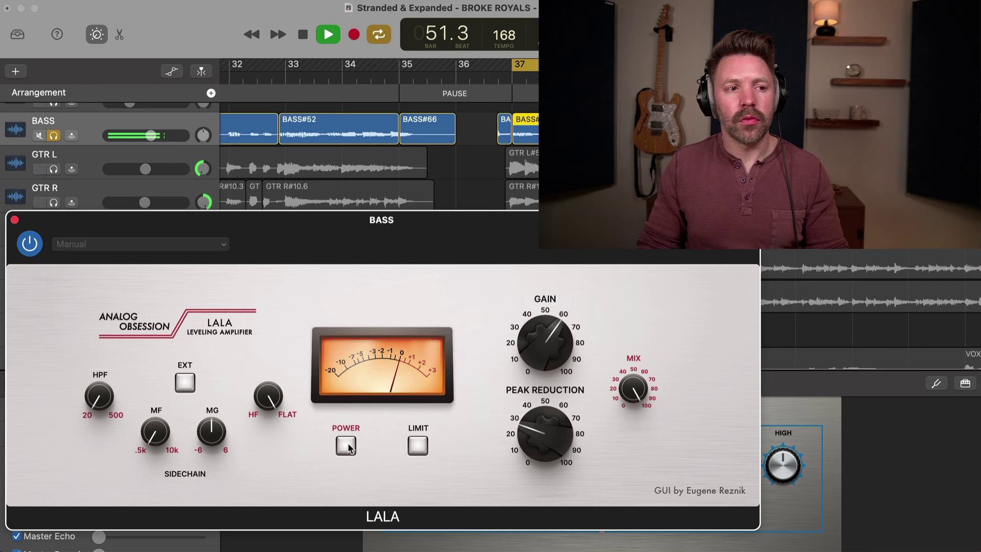
click(348, 446)
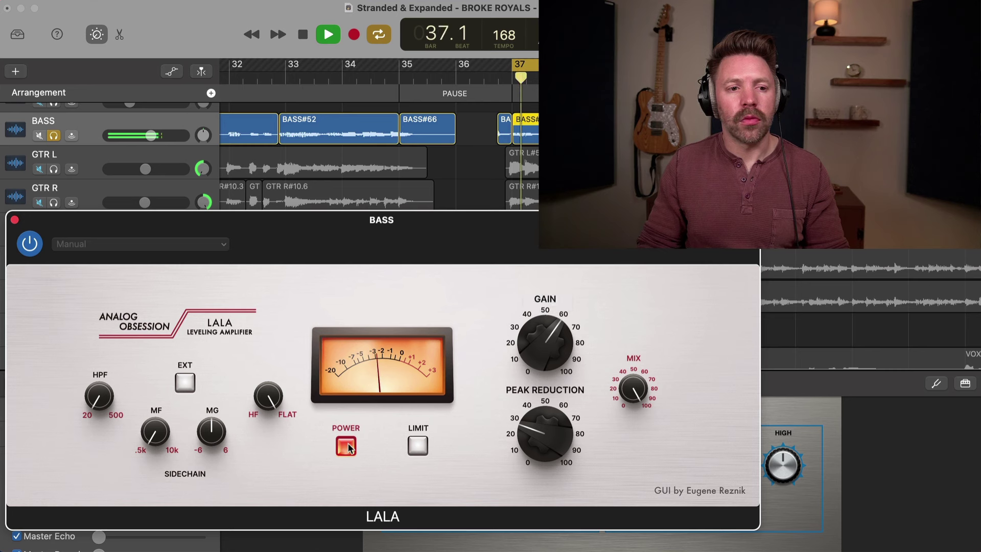
click(348, 446)
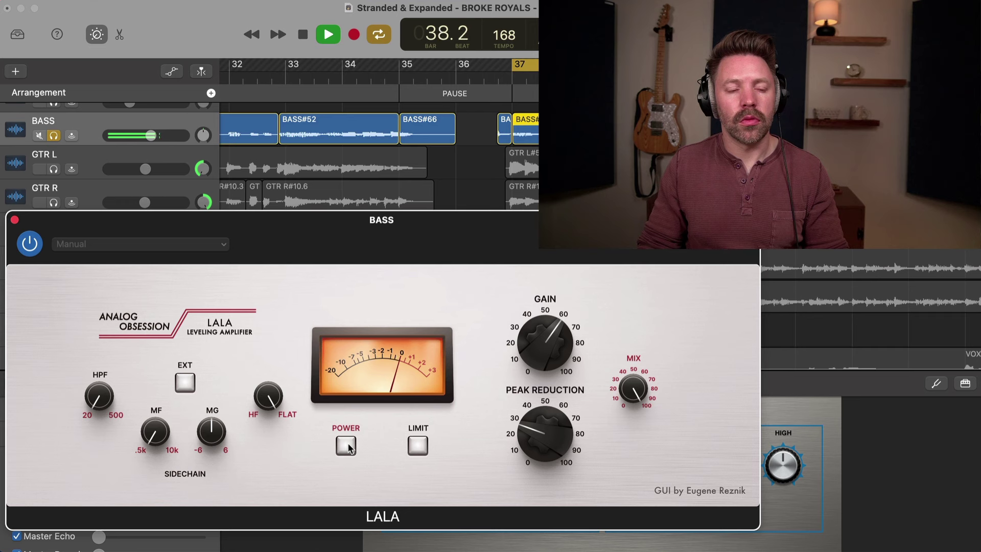
click(348, 446)
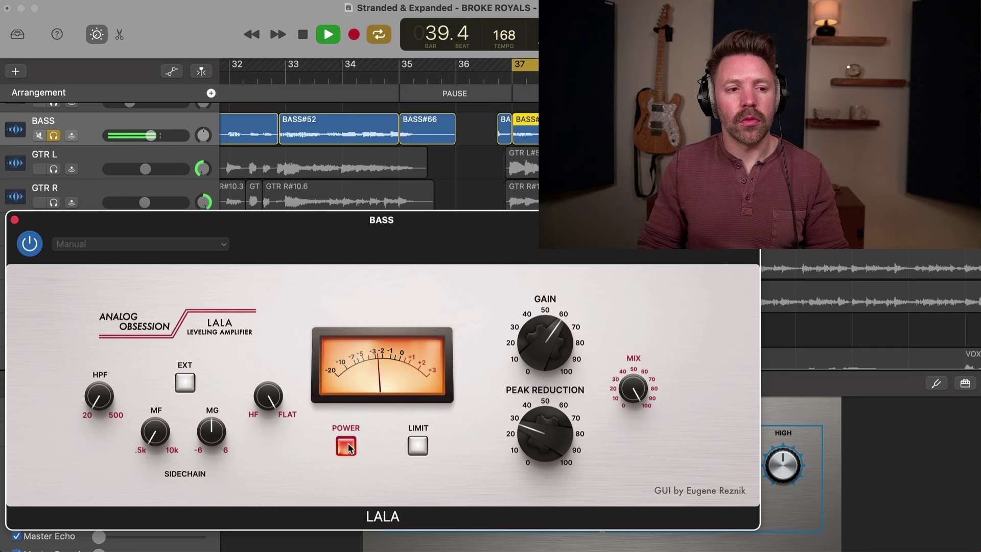
key(space)
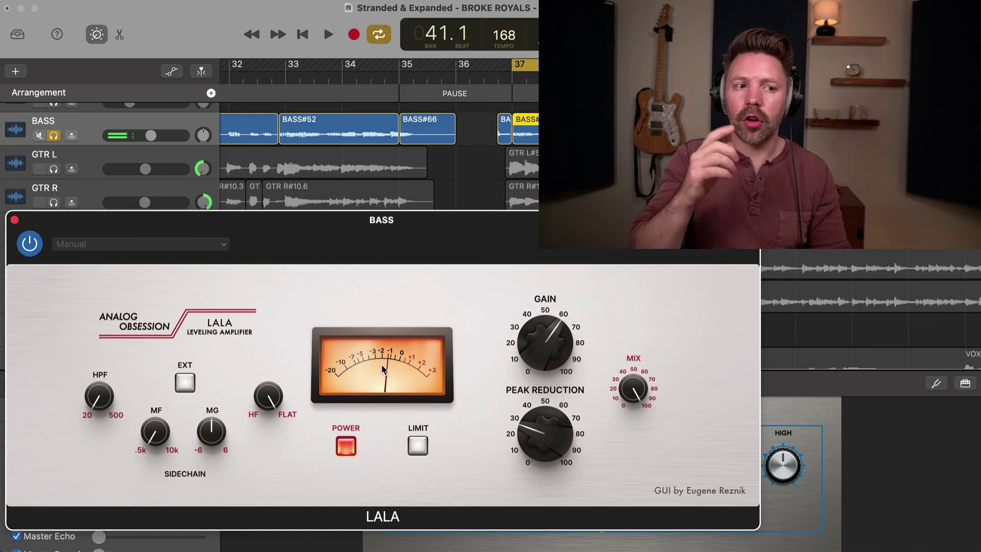
Unsolo BASS, play the full mix and fine-tune LALA's Gain to about 3.0 dB, comparing it with the compressor's power off and on
key(s)
key(s)
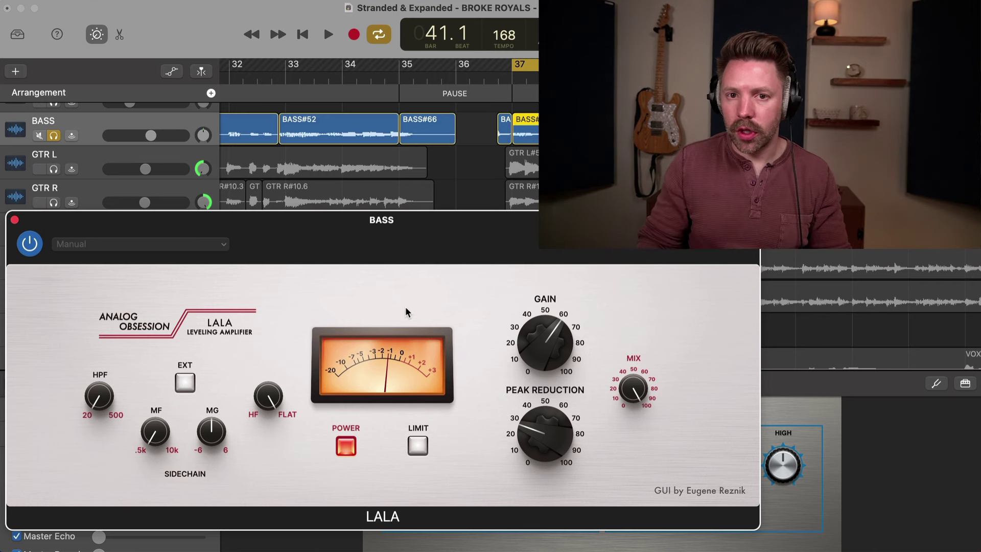
mouse_move(534, 347)
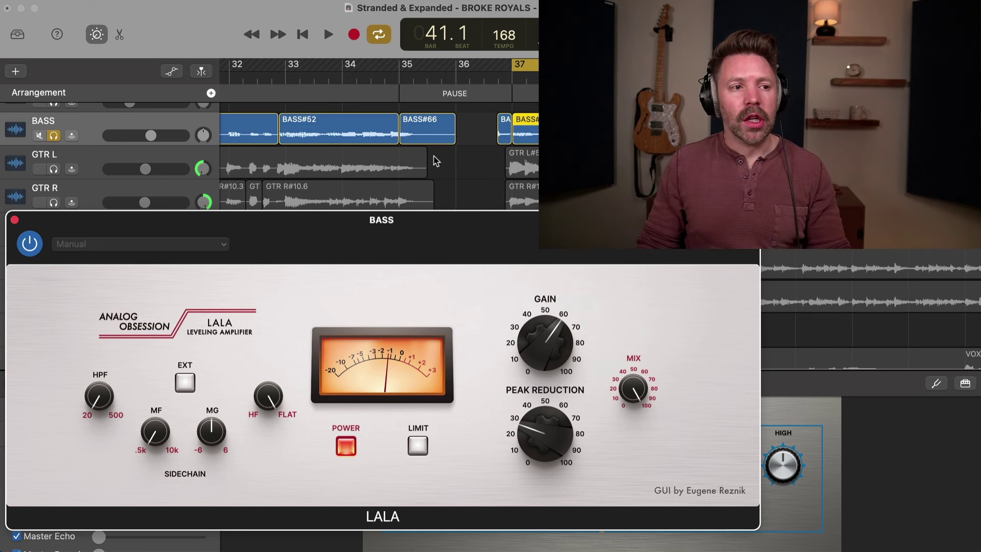
key(s)
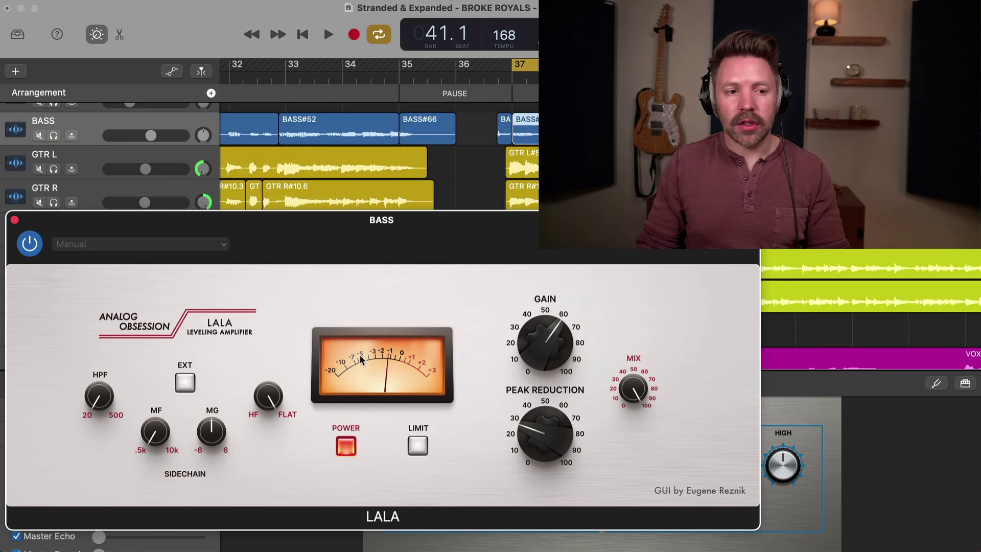
key(space)
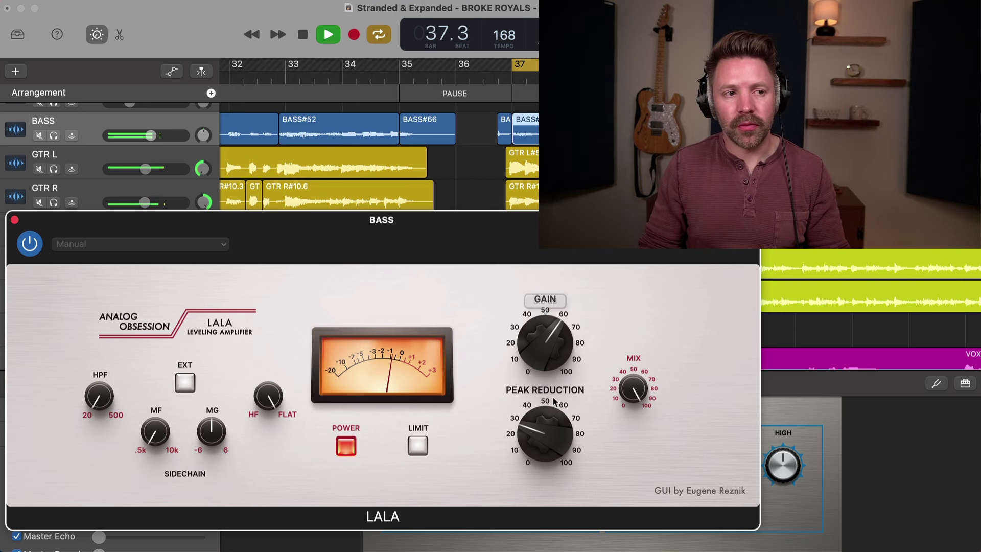
drag(524, 429, 508, 439)
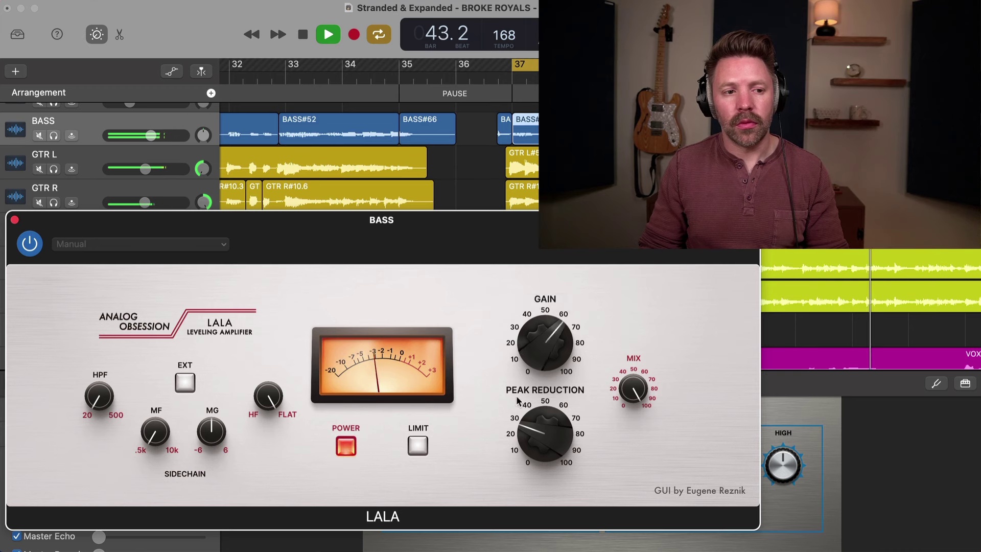
drag(548, 354, 548, 357)
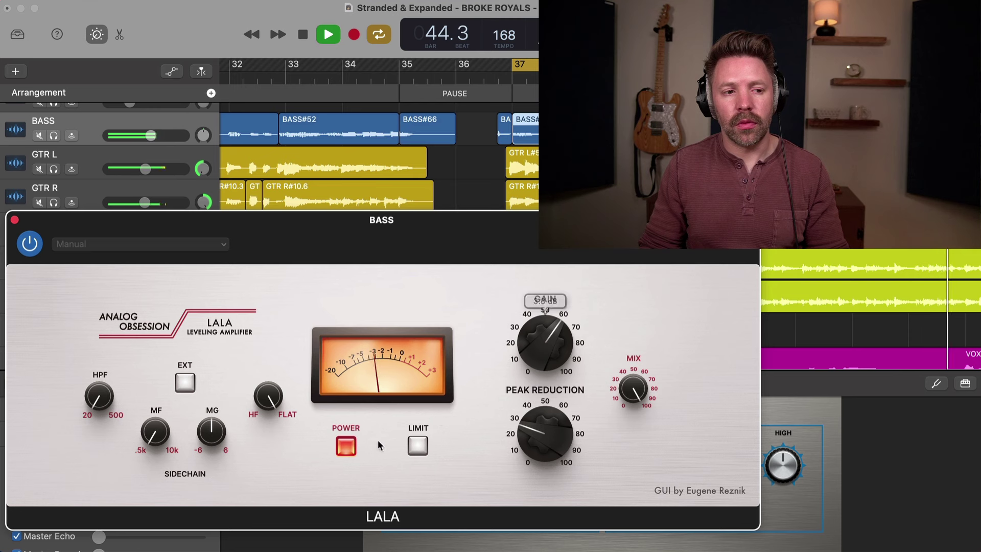
click(350, 446)
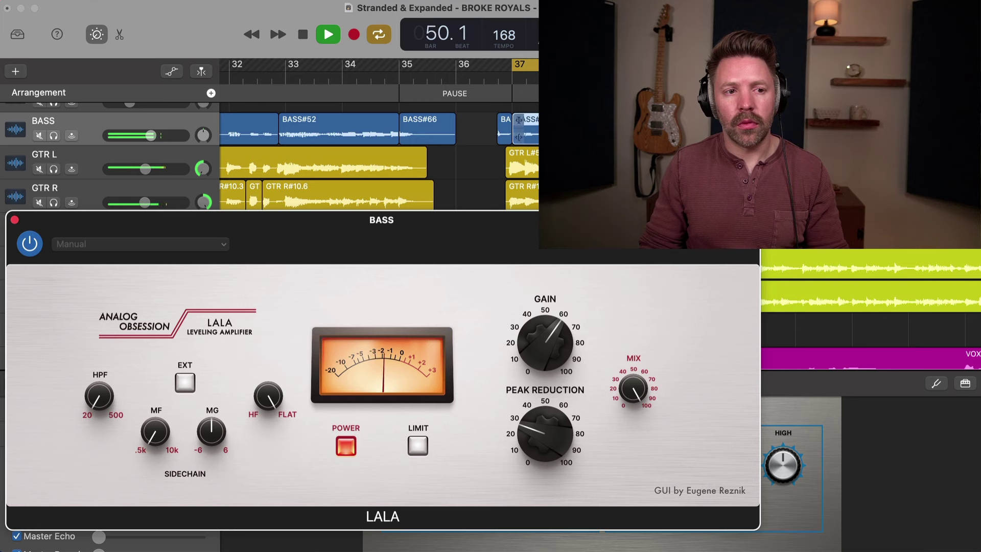
Turn off the cycle loop, play from just before the Verse and compare the mix with LALA's power off and on
scroll(475, 105, down, 10)
key(space)
key(c)
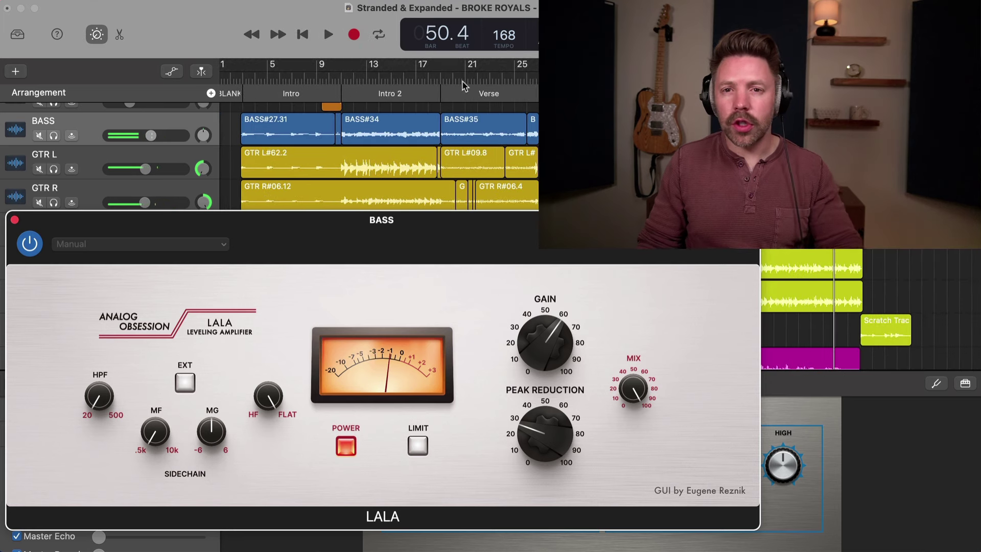
drag(462, 81, 437, 82)
scroll(440, 83, up, 5)
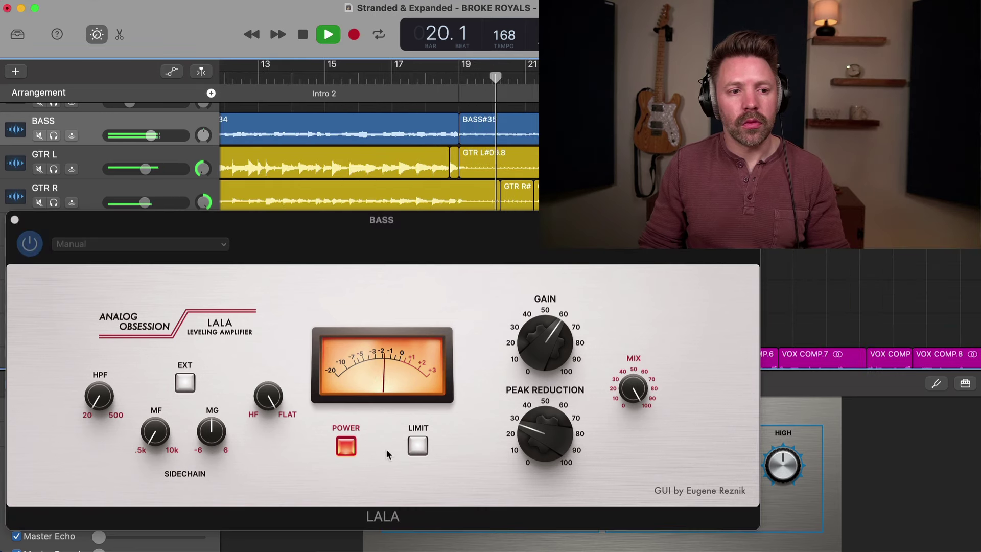
click(351, 446)
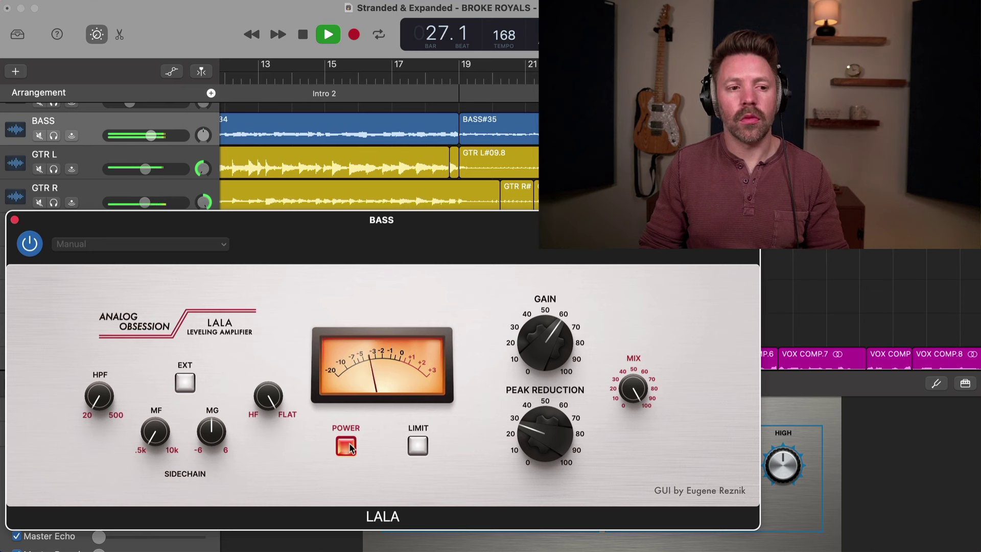
click(350, 446)
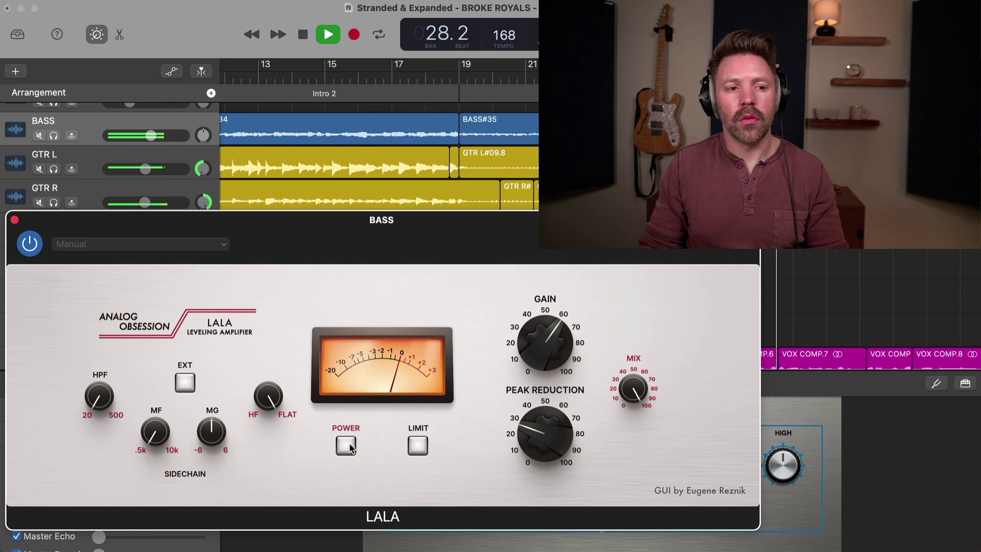
click(349, 447)
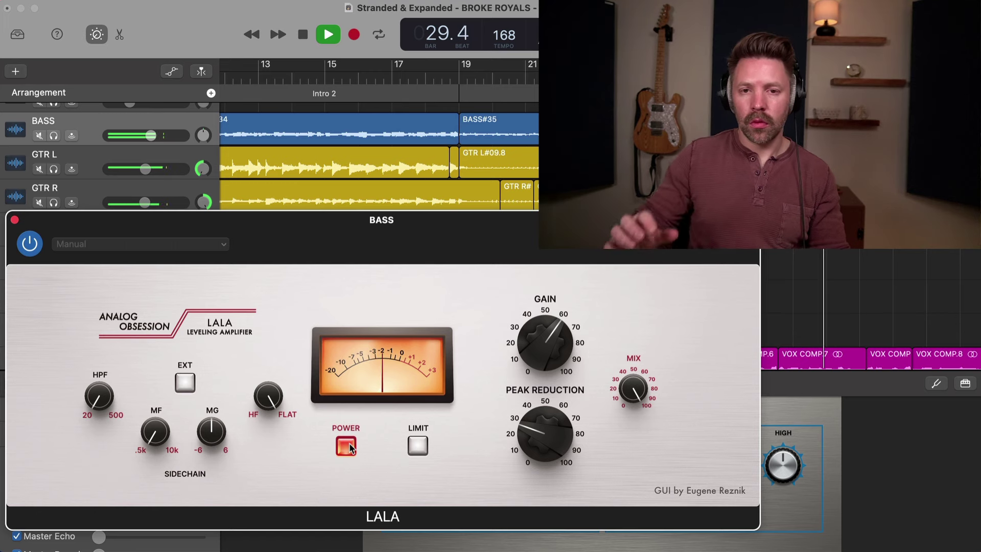
key(space)
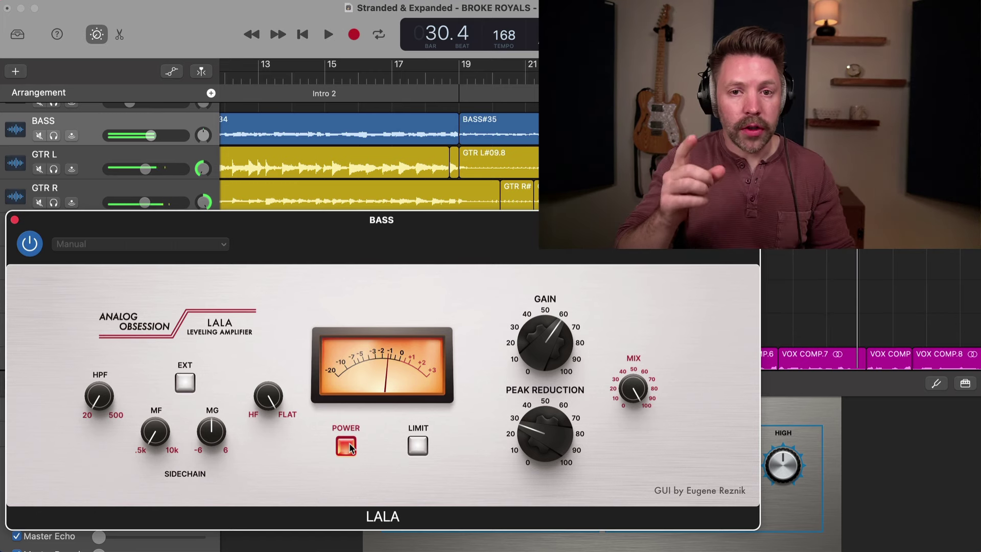
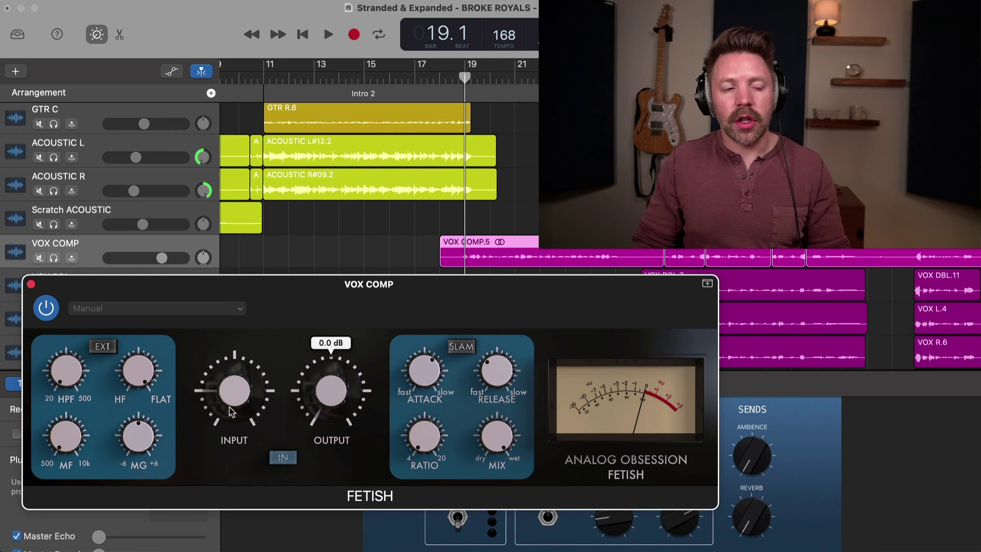
Set the Input of the FETISH compressor on VOX COMP to -61.5 dB and review its Output, Attack and Release controls
drag(246, 401, 242, 384)
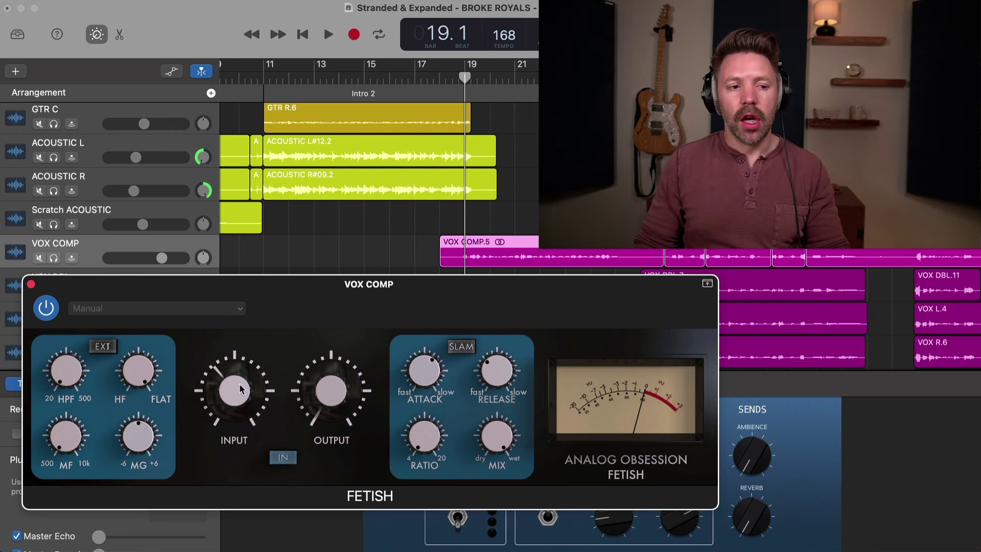
mouse_move(309, 385)
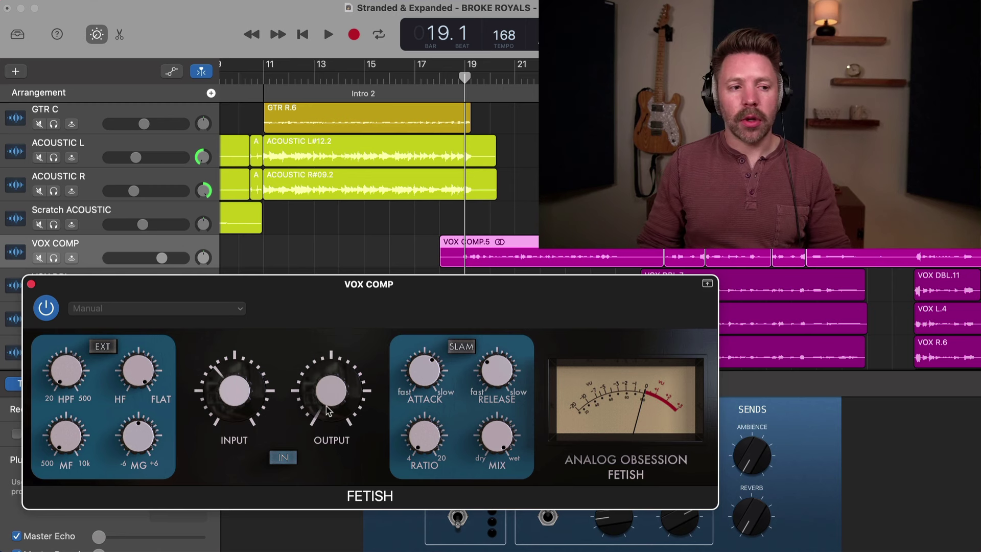
mouse_move(233, 388)
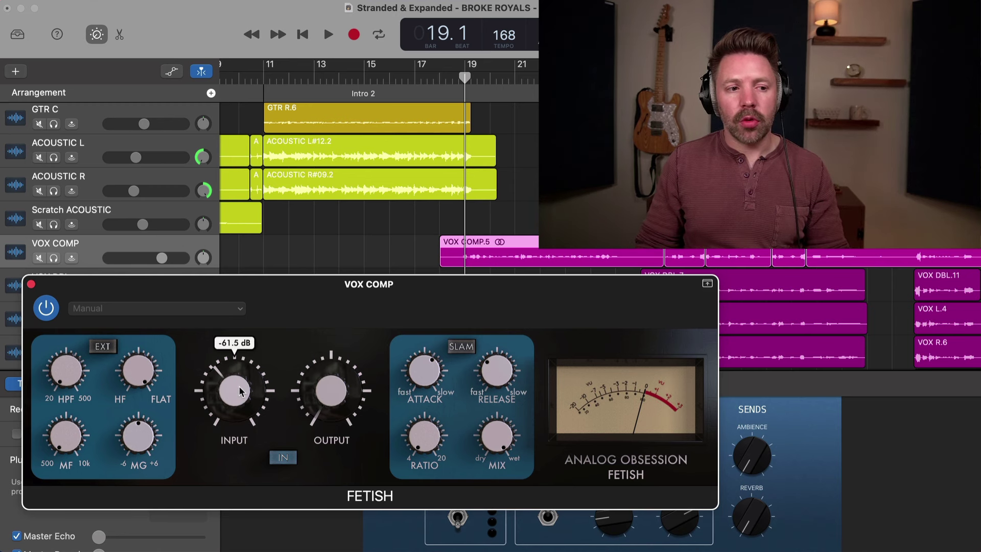
scroll(378, 189, down, 2)
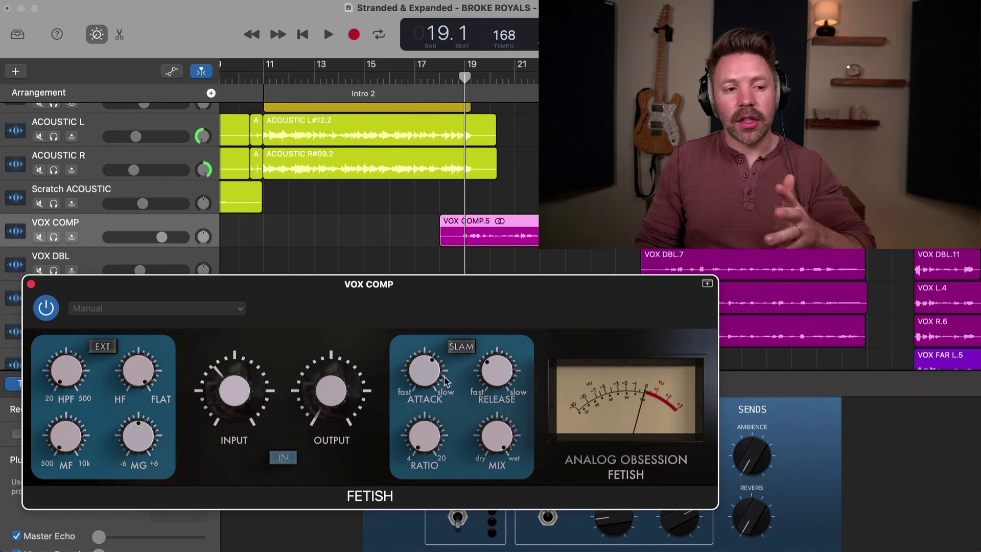
mouse_move(432, 382)
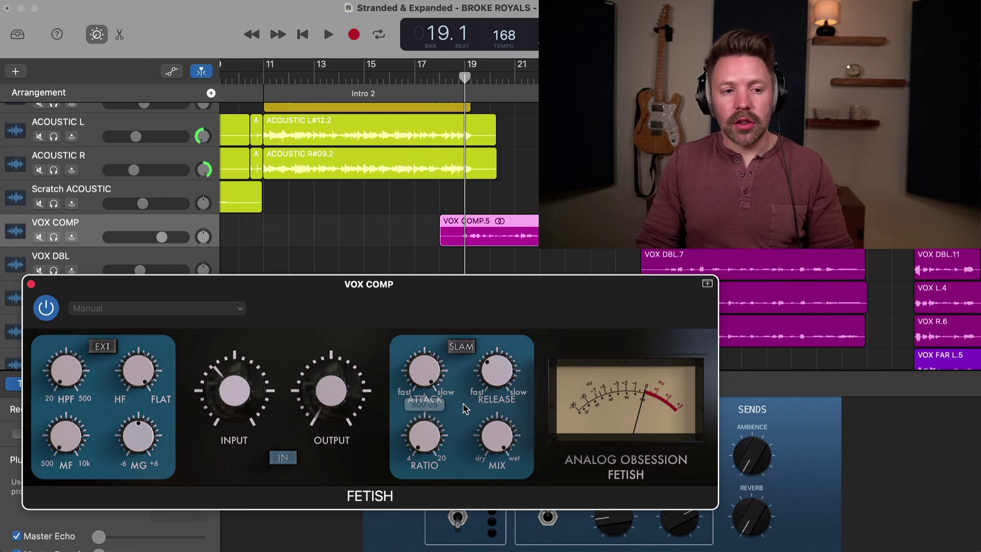
mouse_move(415, 403)
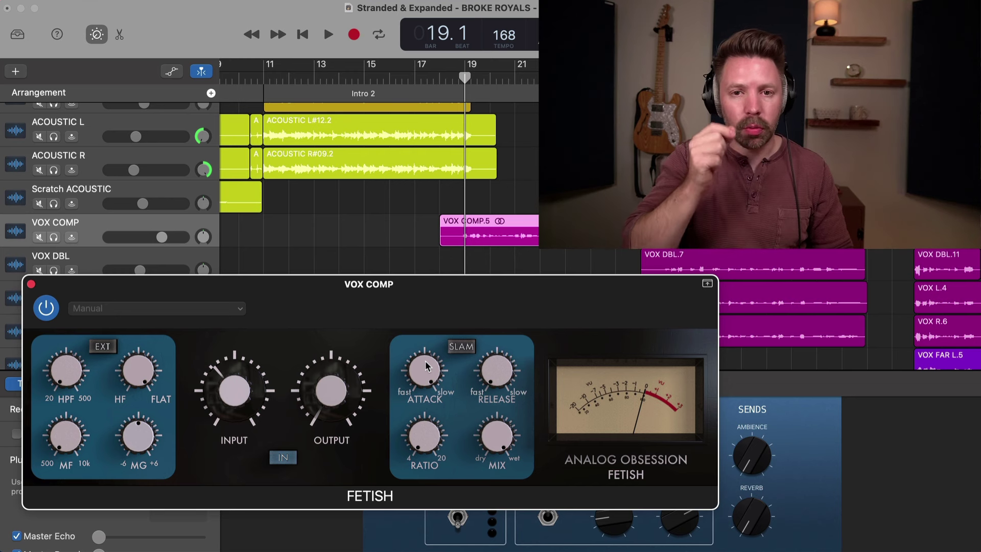
mouse_move(476, 389)
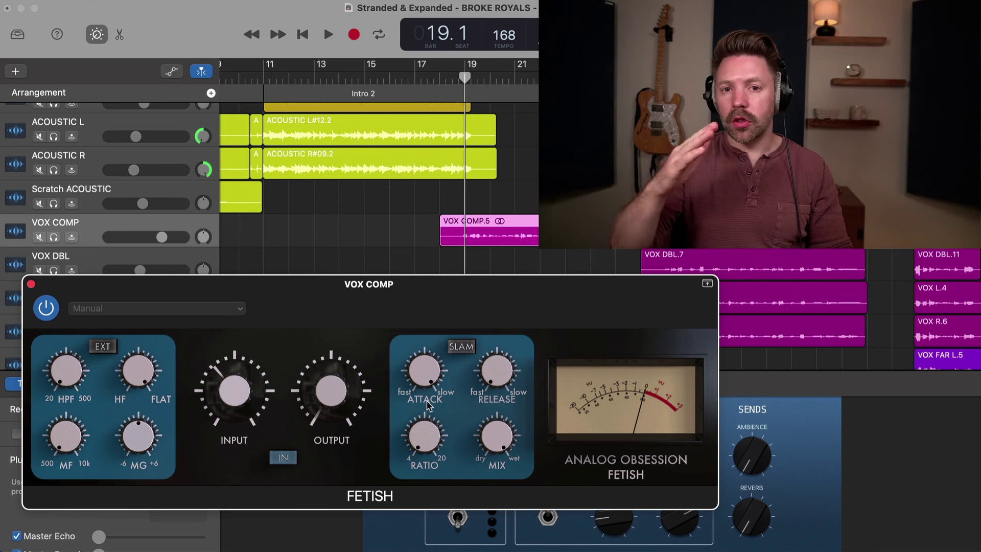
mouse_move(347, 384)
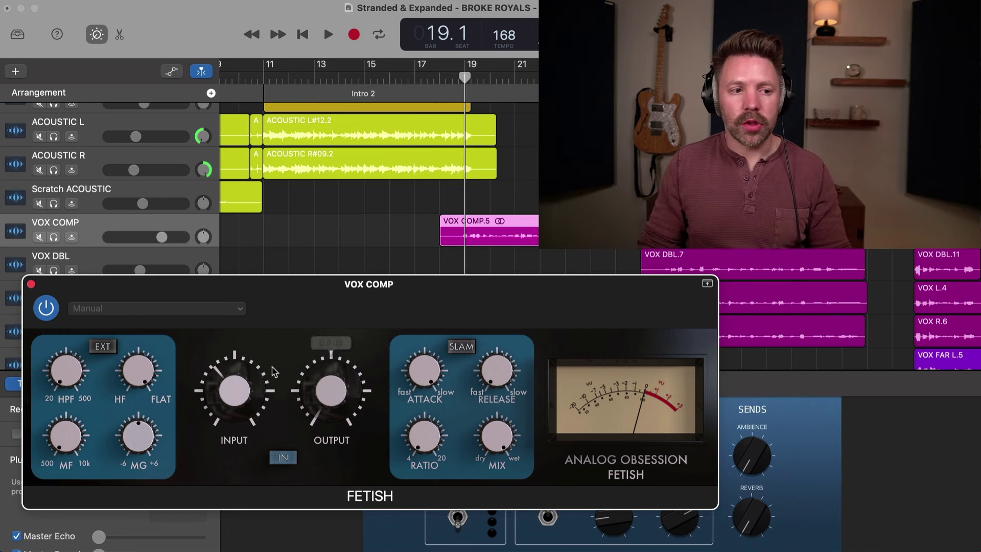
Play the mix from bar 19 and set FETISH's Input to about -42.3 dB and its Output to about 5.8 dB
key(space)
drag(247, 390, 280, 328)
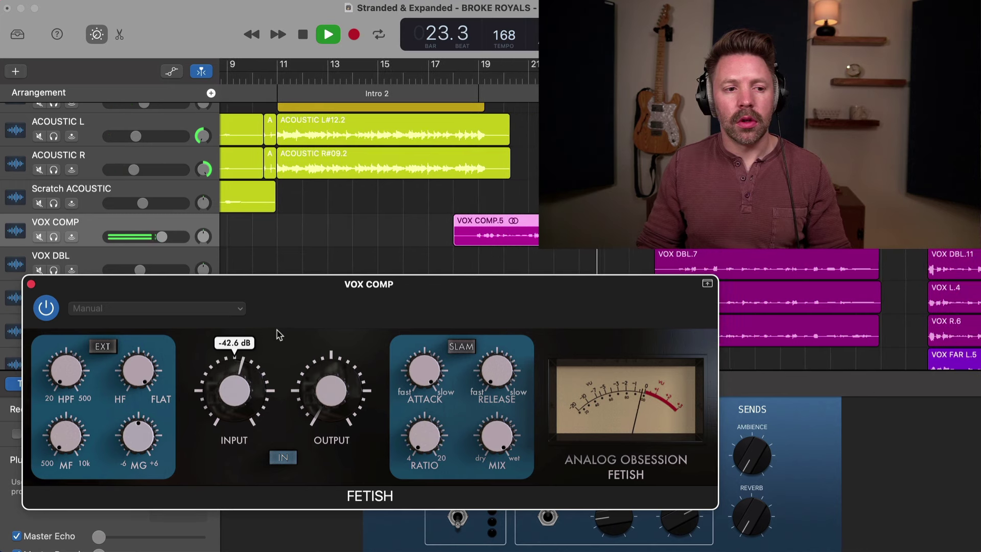
mouse_move(341, 361)
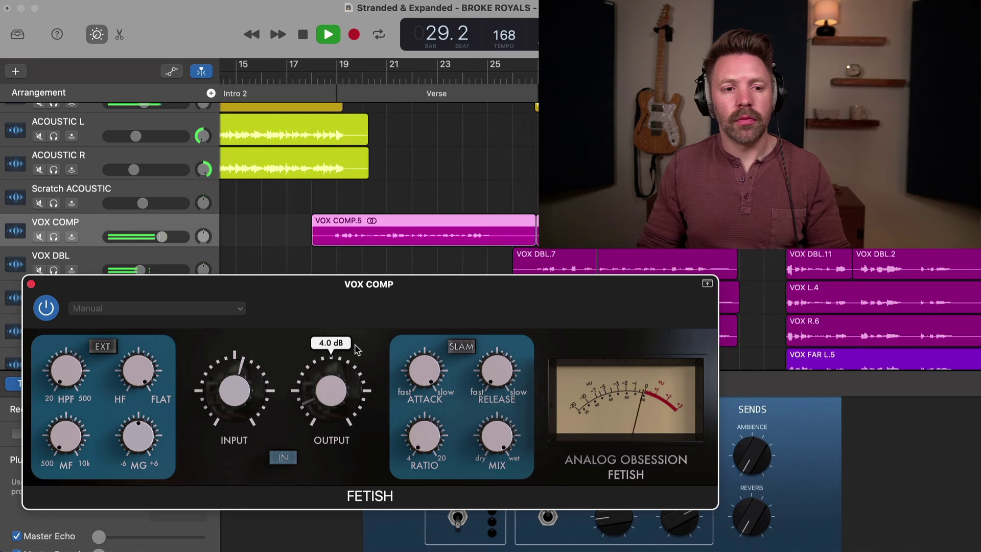
mouse_move(231, 376)
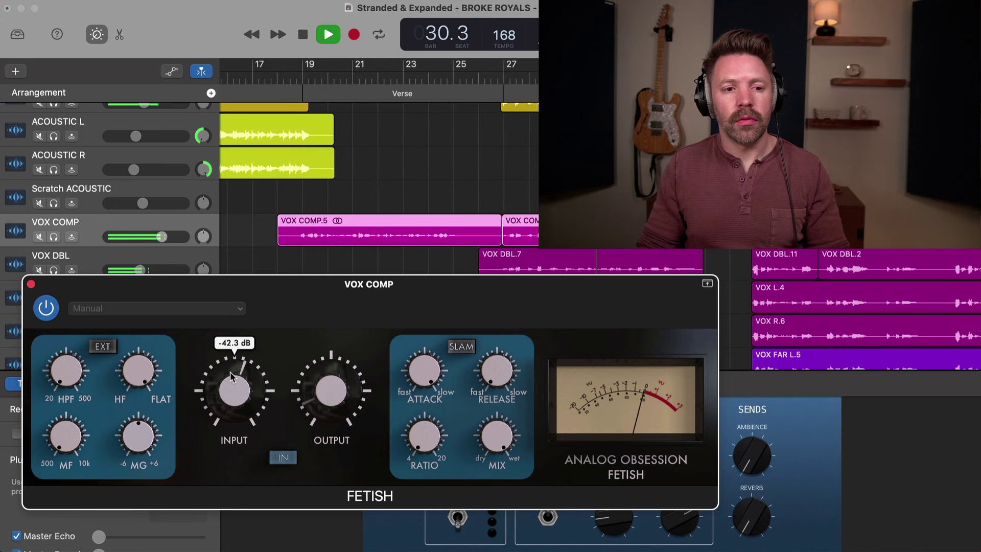
mouse_move(304, 388)
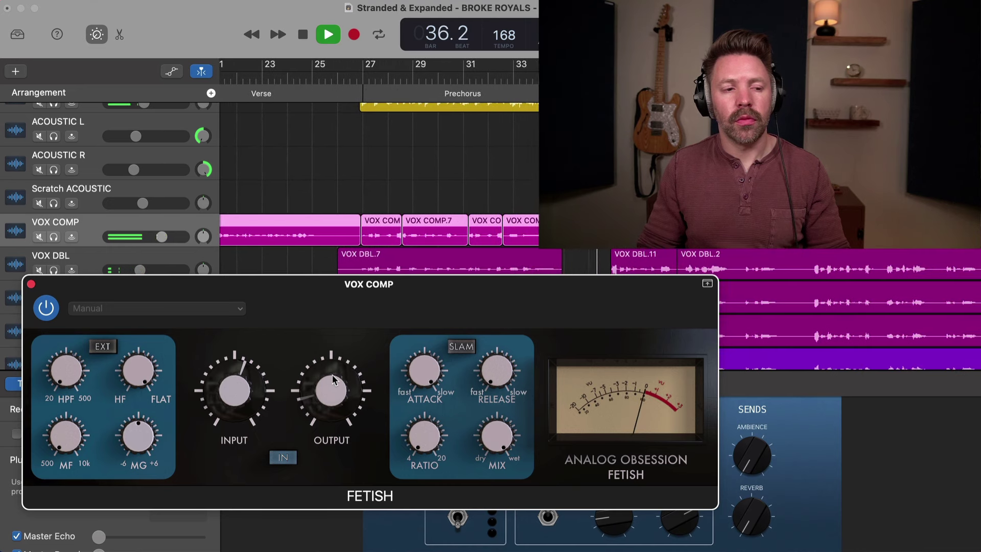
drag(333, 375, 332, 373)
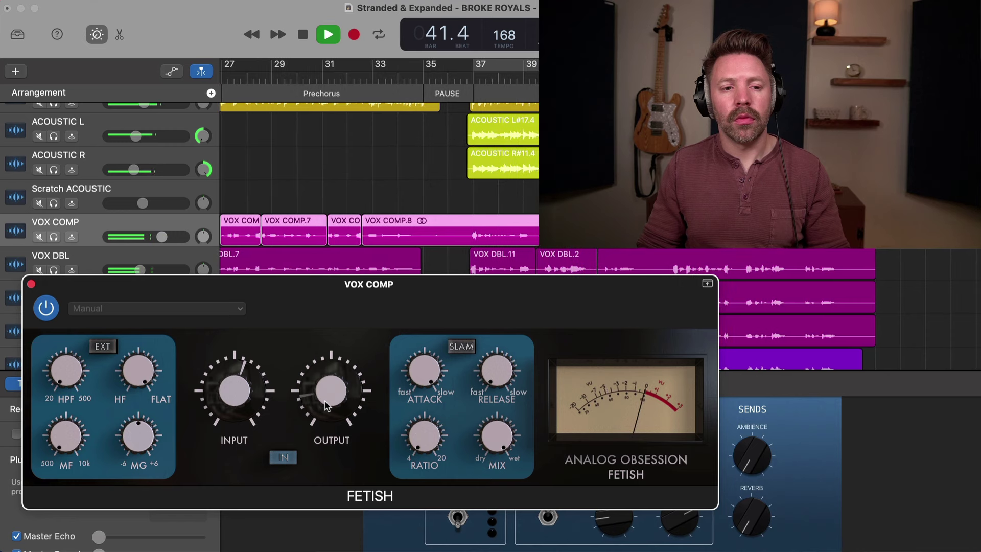
mouse_move(327, 407)
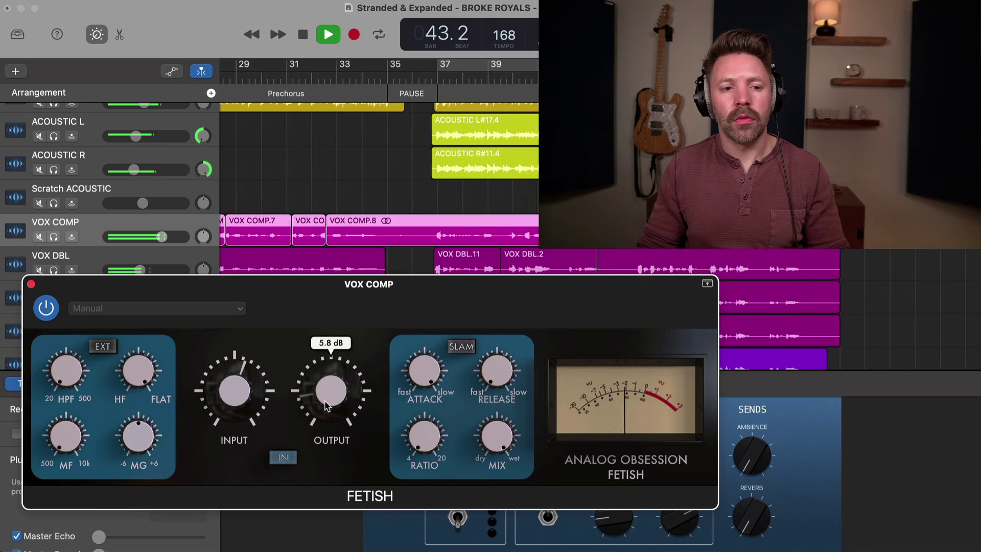
key(space)
Replay the Chorus around bars 41 to 43, then solo VOX COMP and listen to the compressed vocal there
click(538, 78)
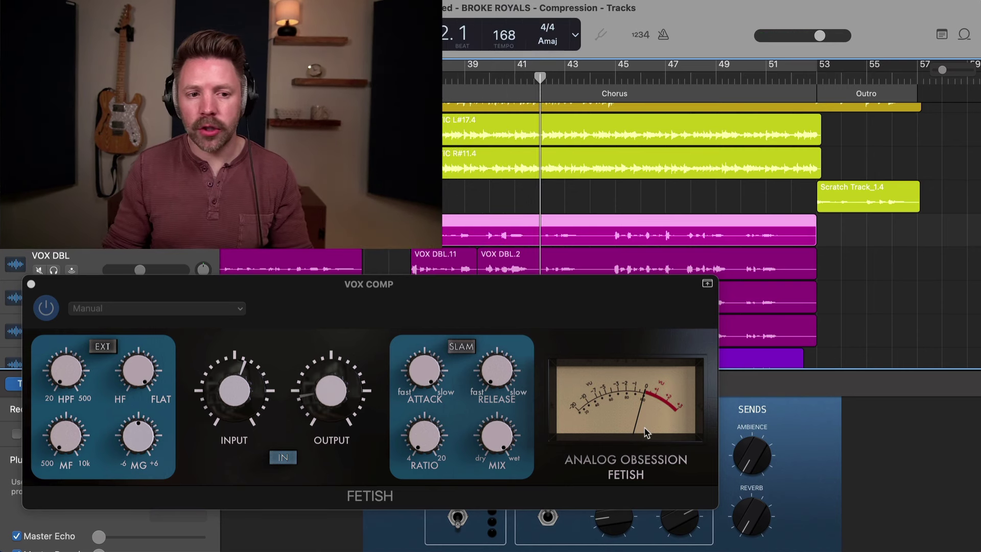
key(space)
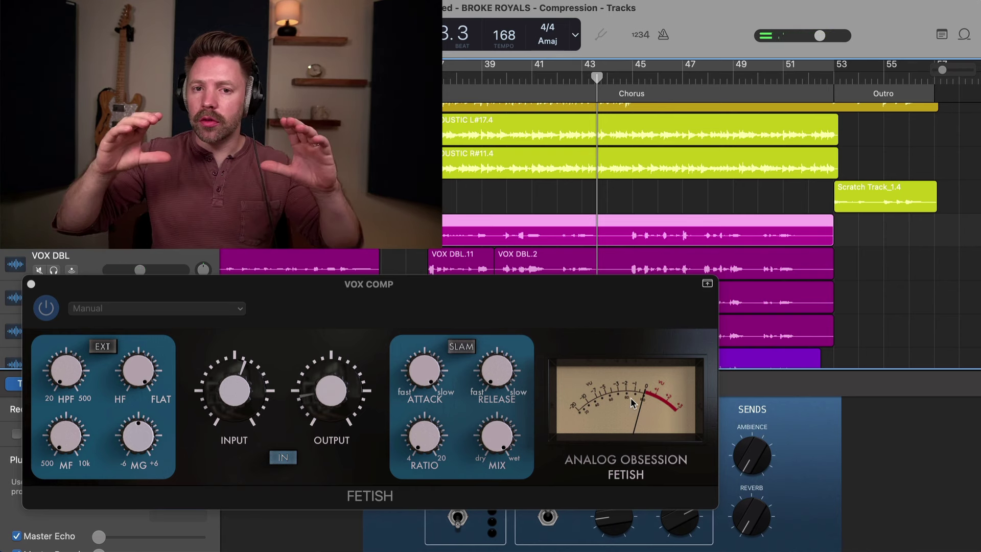
key(s)
click(538, 76)
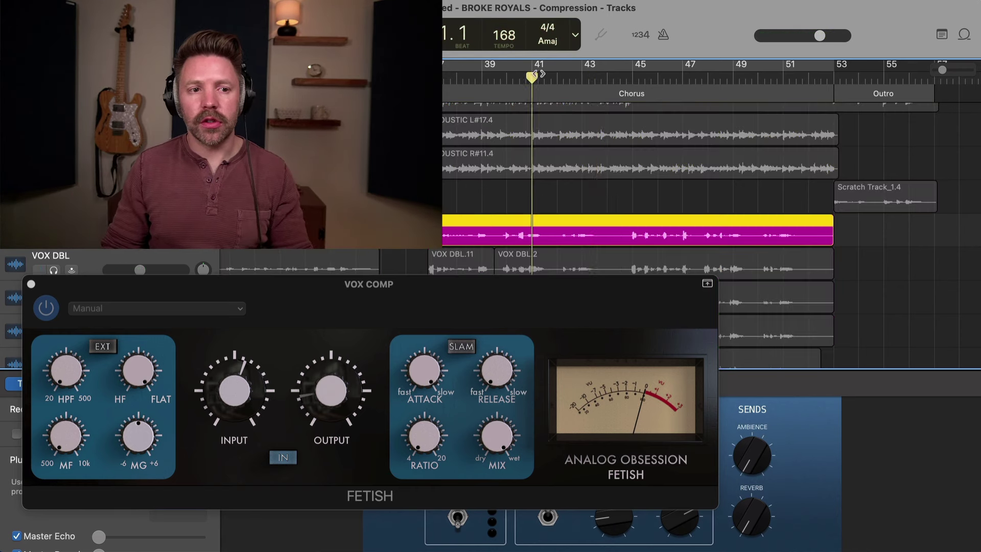
key(space)
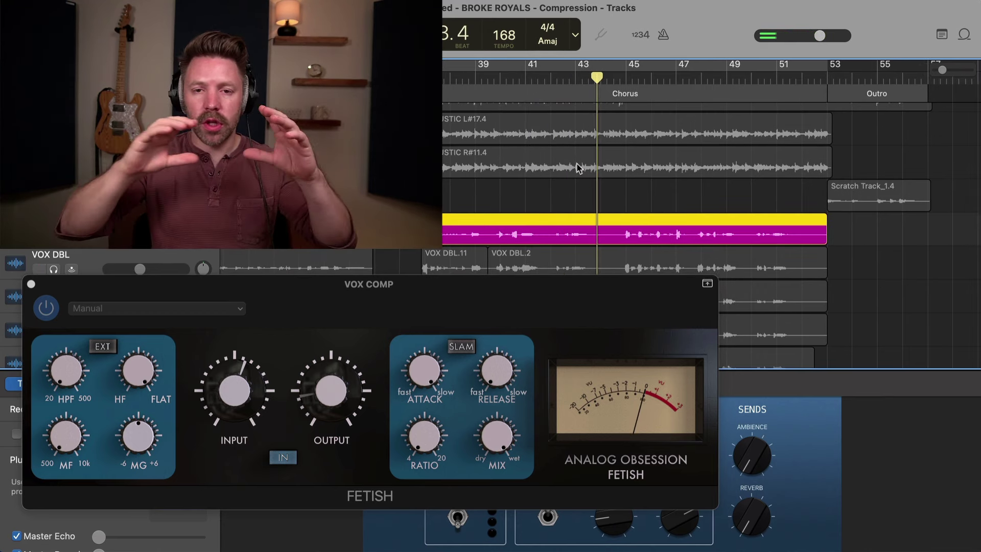
scroll(509, 178, left, 1)
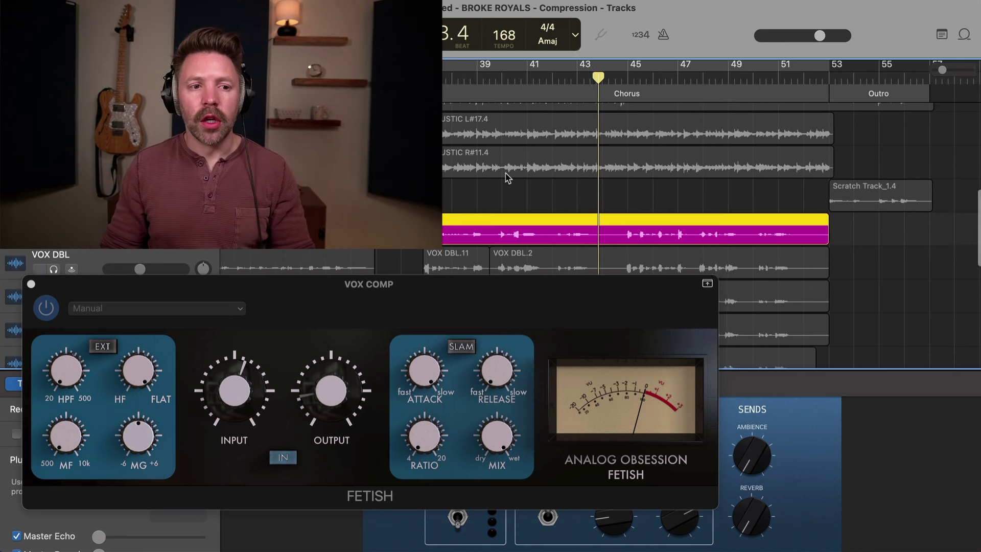
Unsolo VOX COMP and compare the Chorus from about bar 41 in the full mix with FETISH's IN switch off and on
click(281, 457)
key(s)
click(561, 79)
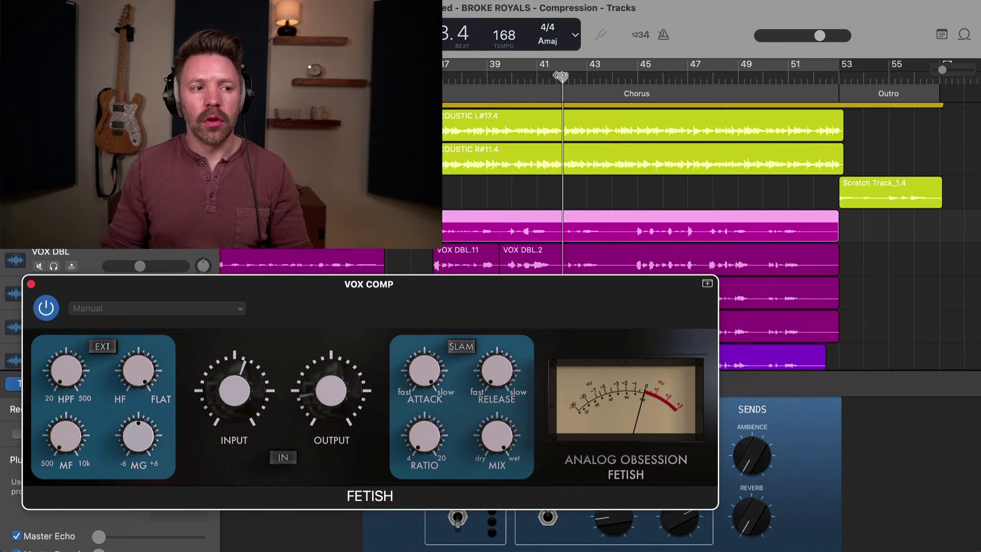
key(space)
scroll(568, 102, left, 1)
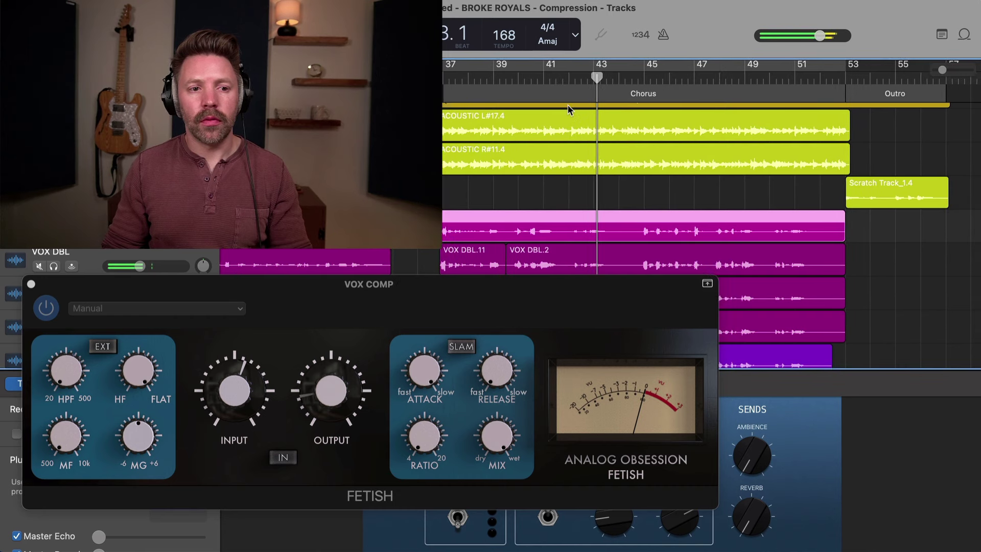
key(space)
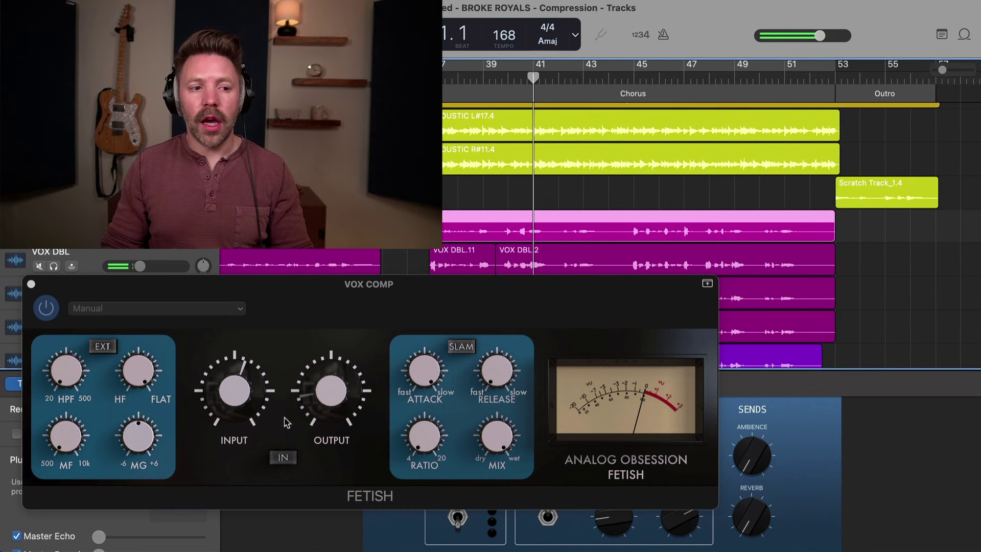
click(282, 457)
key(space)
scroll(466, 227, left, 1)
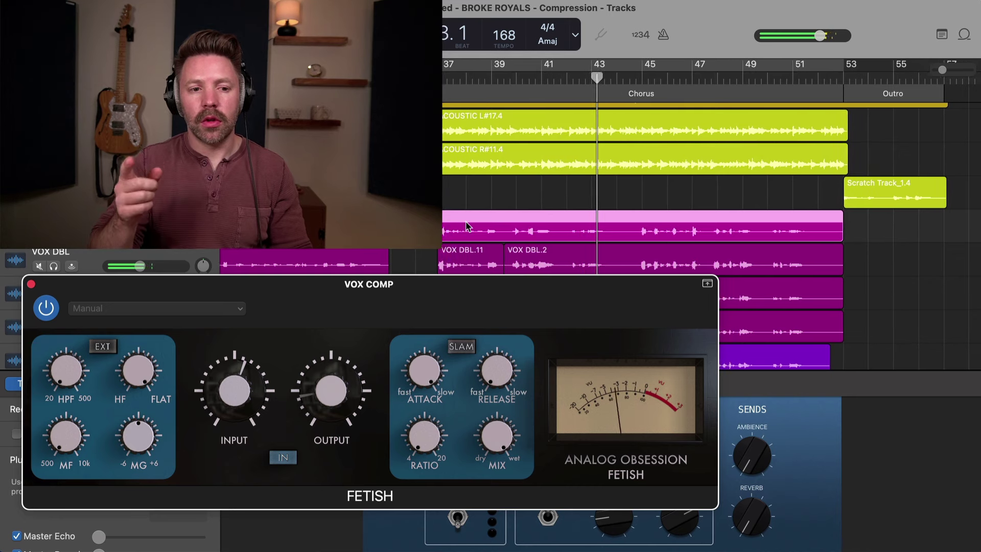
Play the Verse from bar 19 with FETISH's IN switch on and off, leave it on, and stop playback
scroll(466, 227, left, 5)
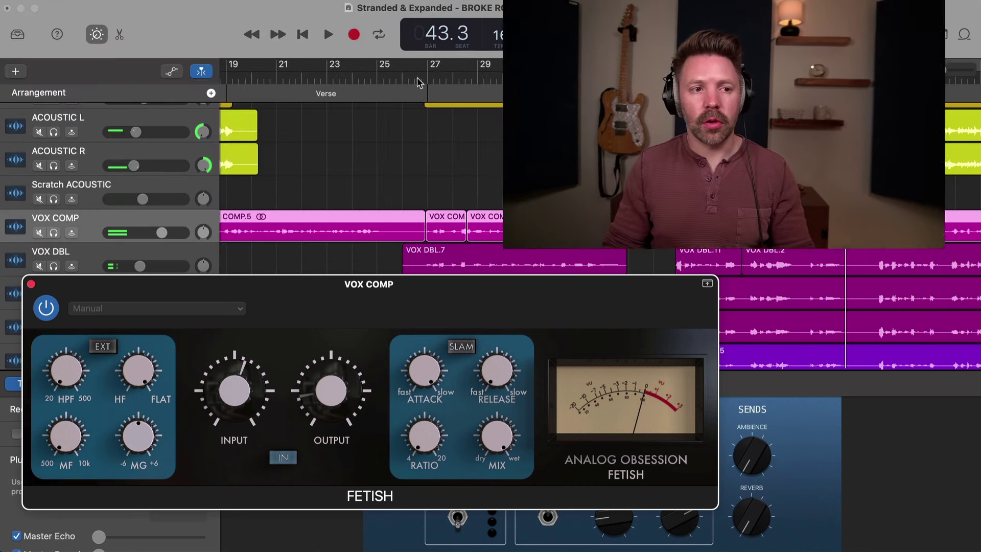
scroll(320, 87, left, 3)
click(294, 78)
key(space)
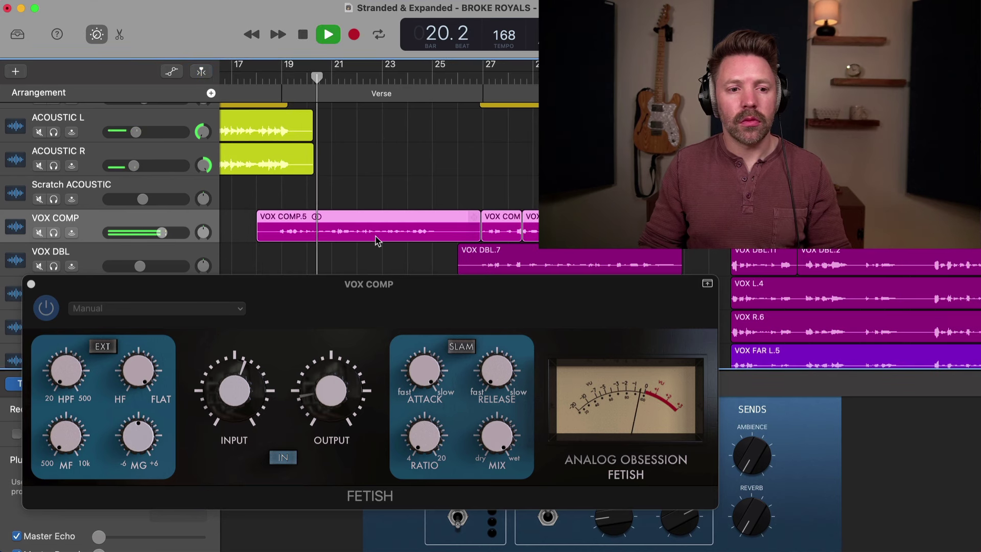
click(287, 461)
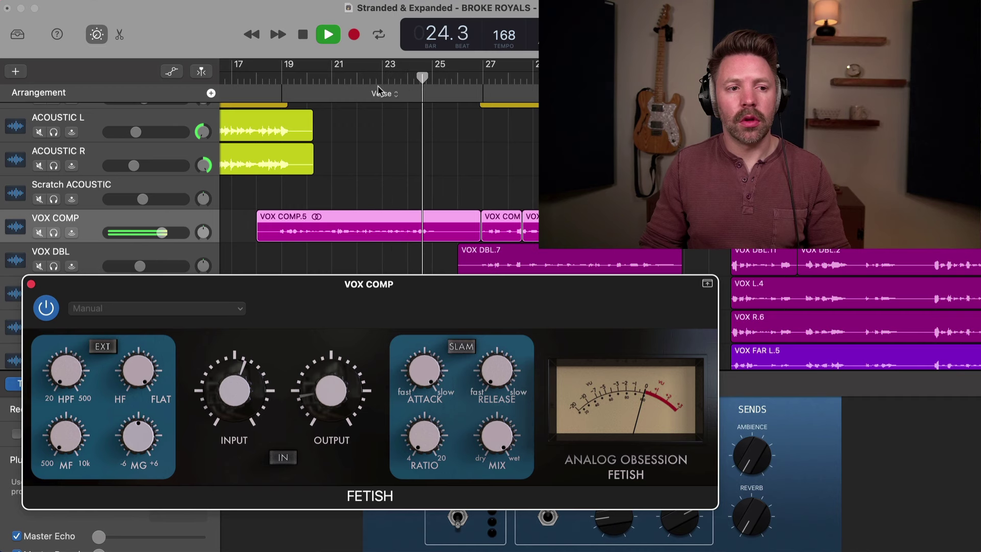
click(356, 76)
drag(347, 75, 282, 81)
click(283, 460)
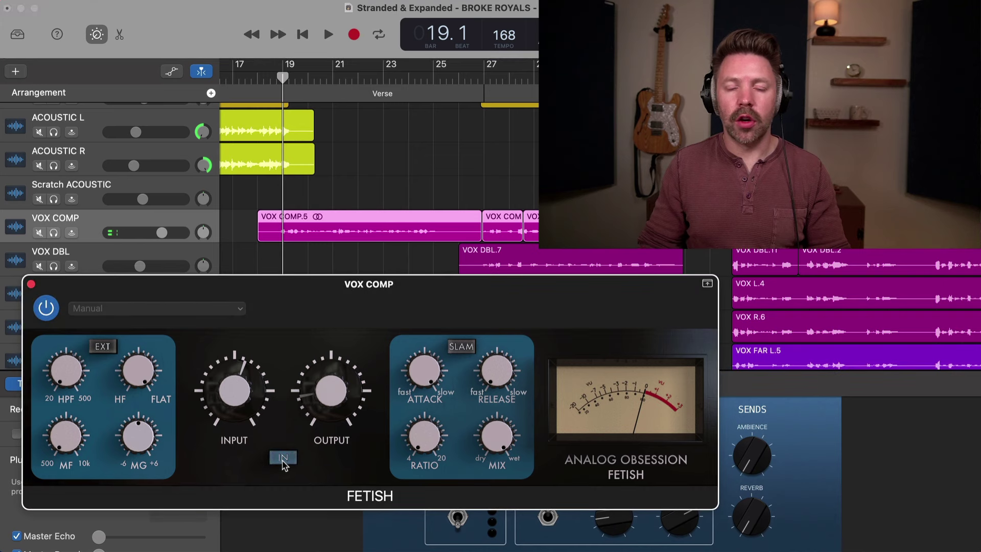
key(space)
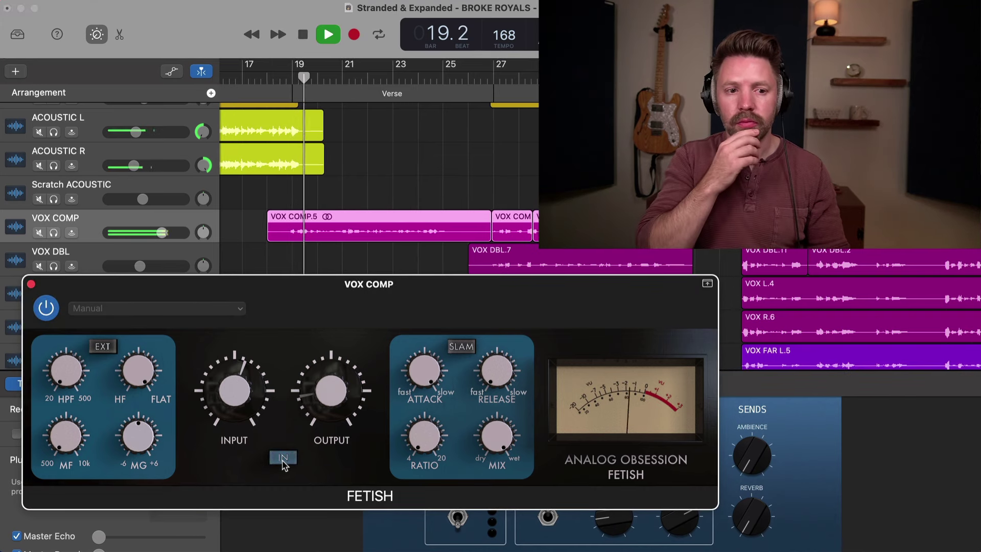
scroll(350, 250, down, 1)
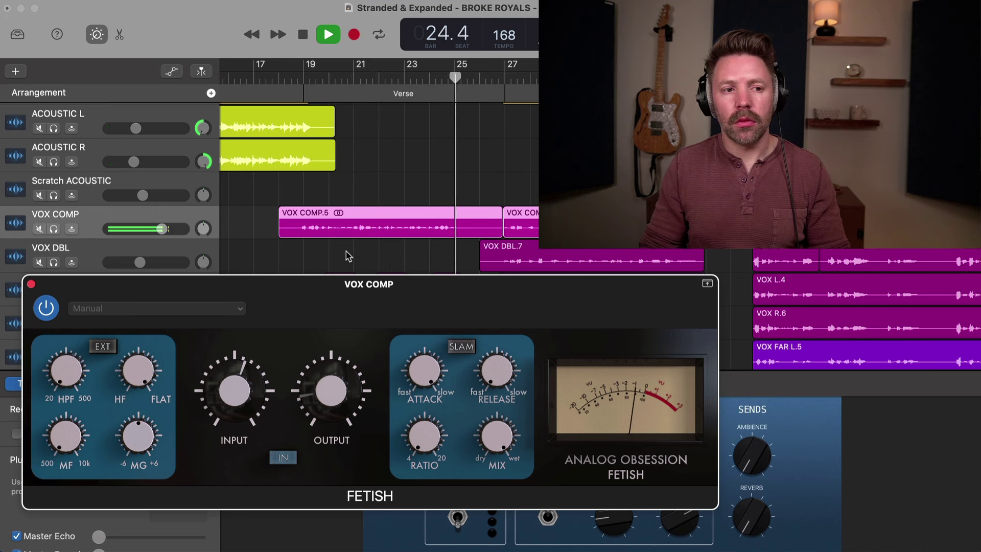
key(space)
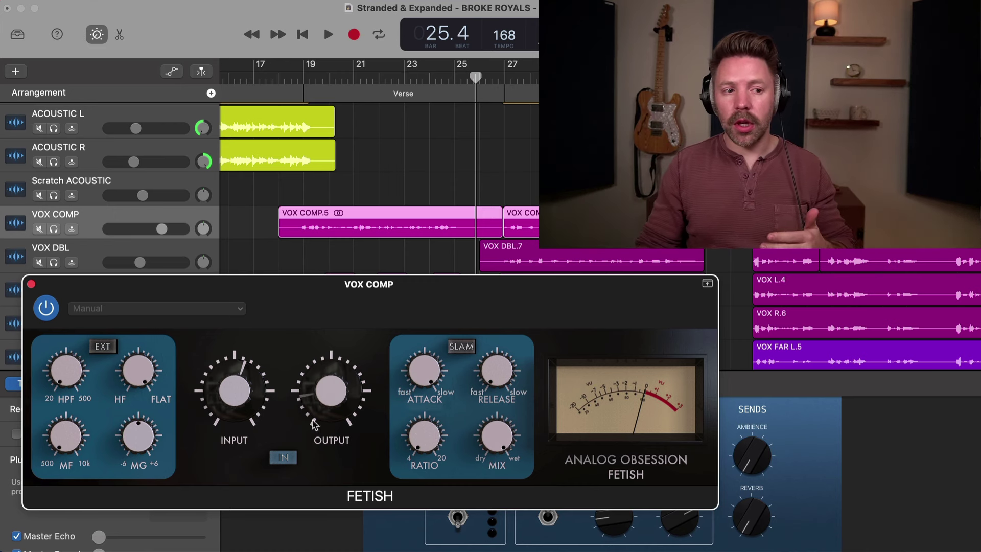
Close the FETISH window and add a second FETISH in VOX COMP's empty plug-in slot below the first
mouse_move(318, 399)
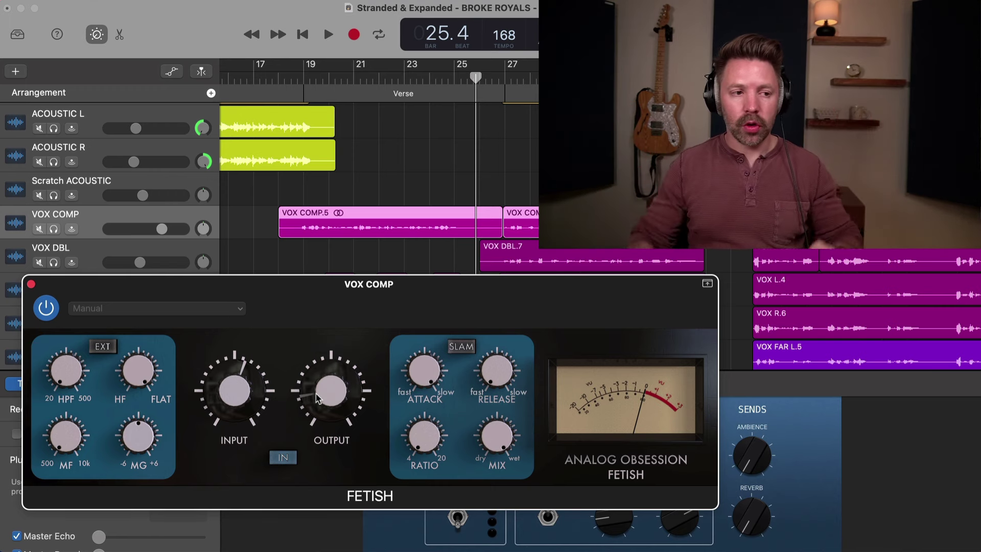
click(31, 284)
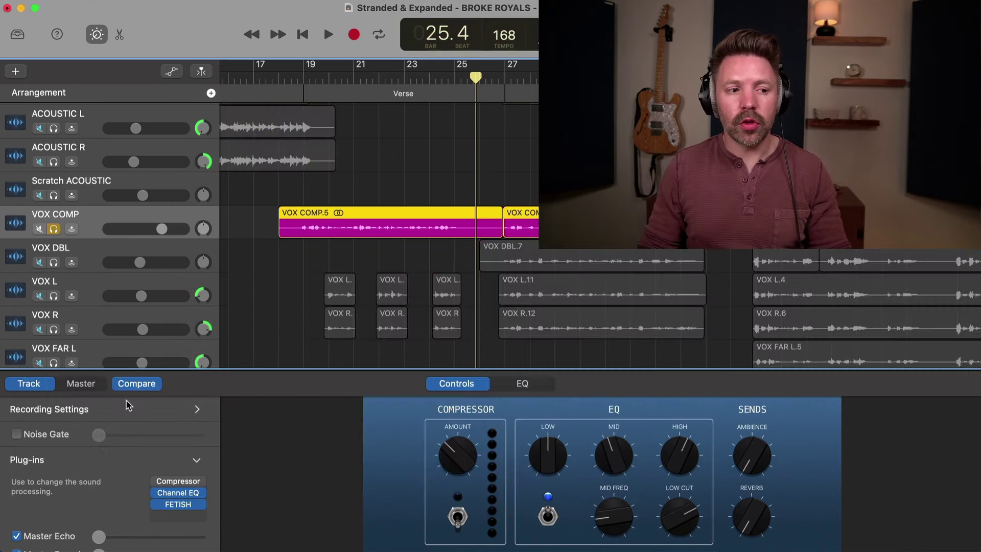
click(197, 500)
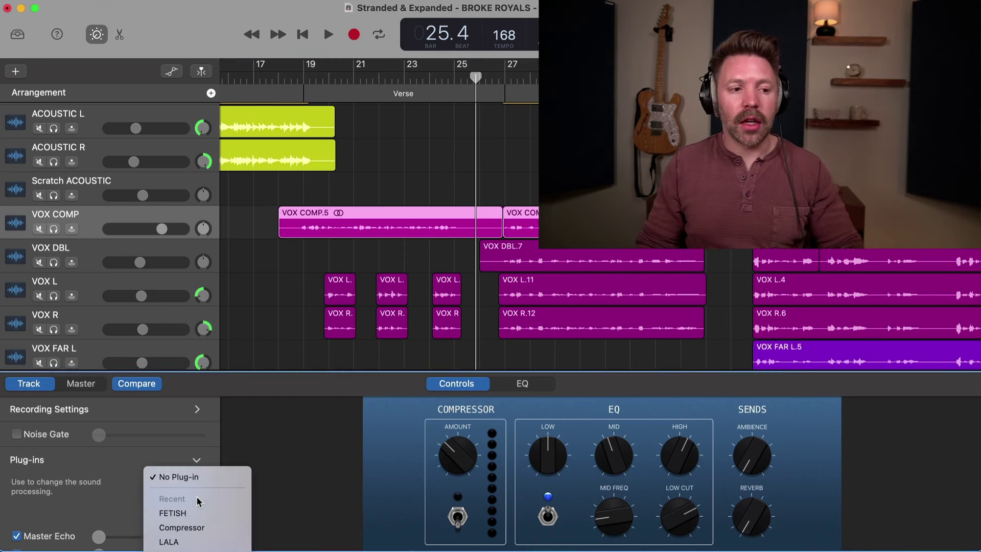
click(197, 513)
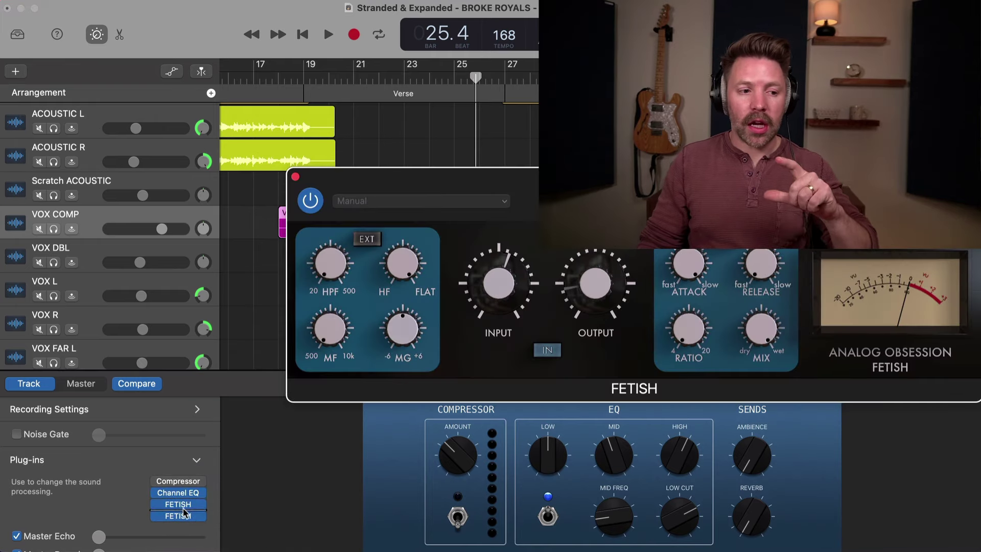
Set the second FETISH's Attack to 468 µs, check its Release, and move its window below the VOX COMP track
drag(505, 333, 438, 338)
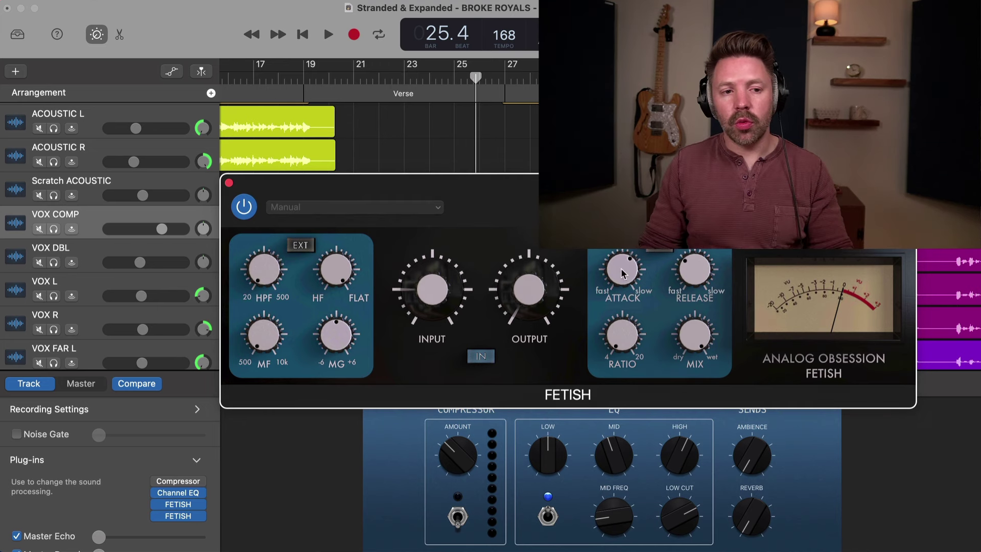
drag(622, 272, 621, 275)
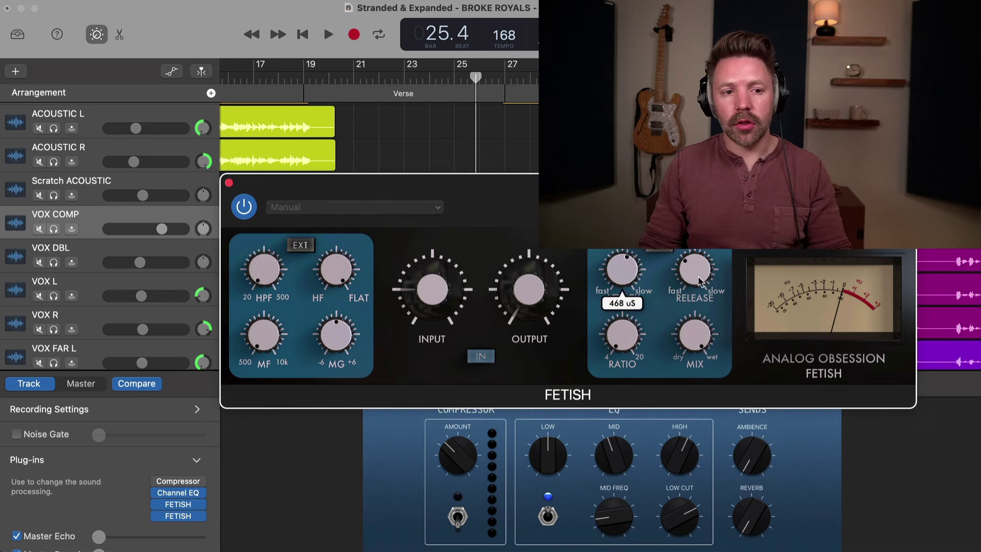
mouse_move(690, 295)
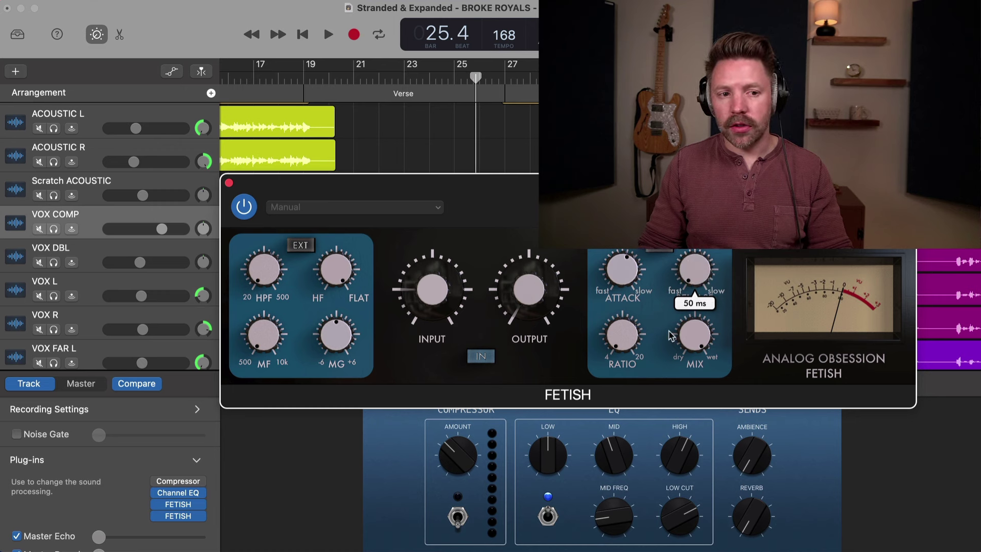
mouse_move(624, 270)
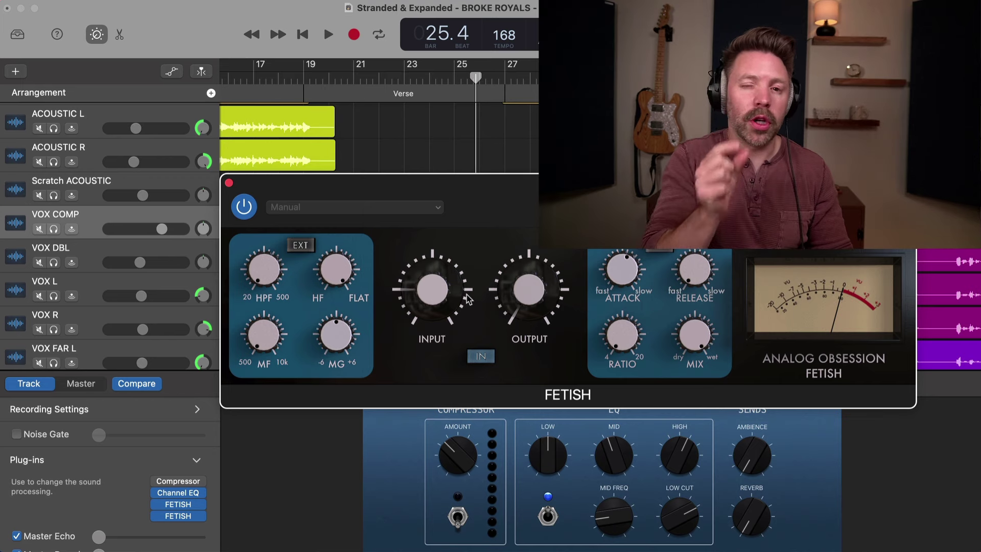
drag(535, 218, 345, 331)
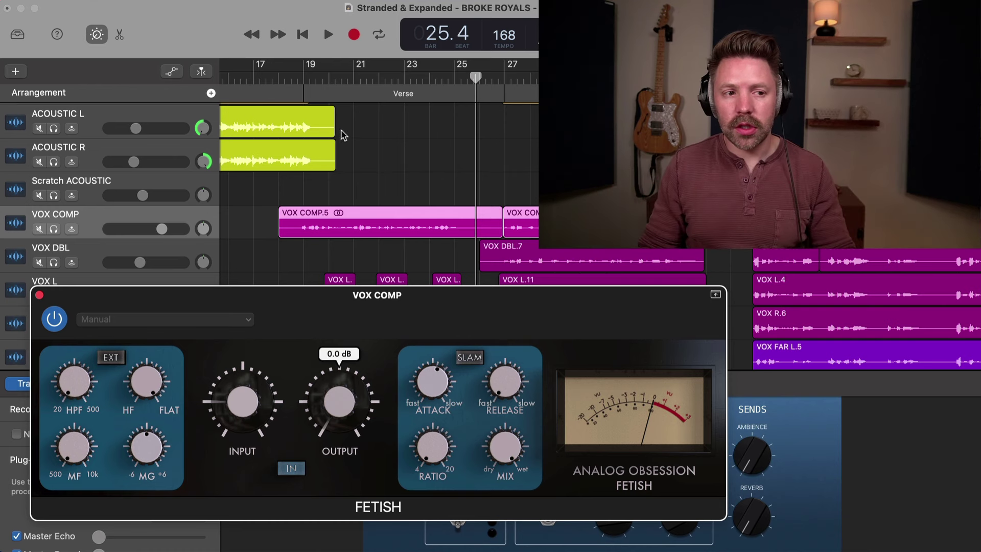
Play the Chorus from bar 37 and raise the second FETISH's Input on VOX COMP to about -59 dB
click(306, 82)
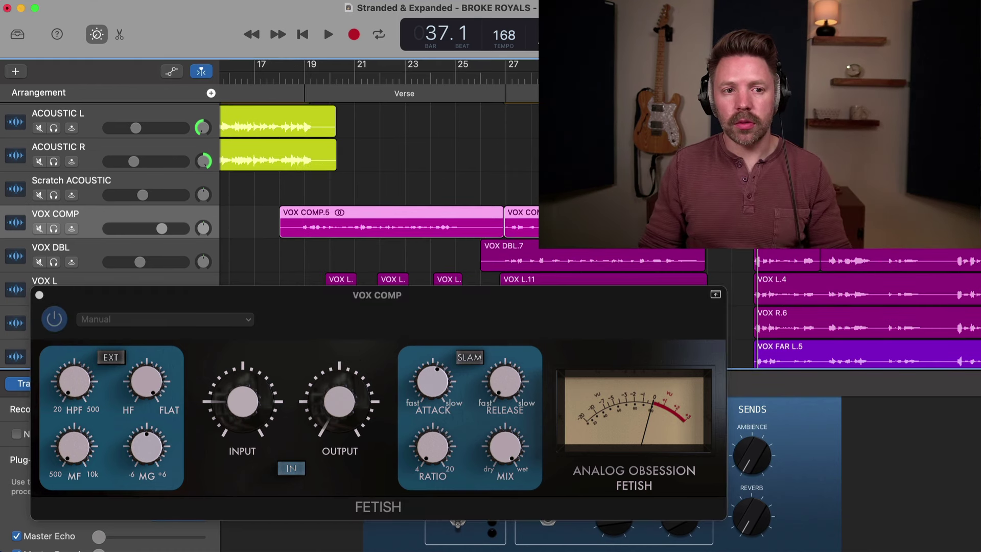
key(space)
mouse_move(244, 419)
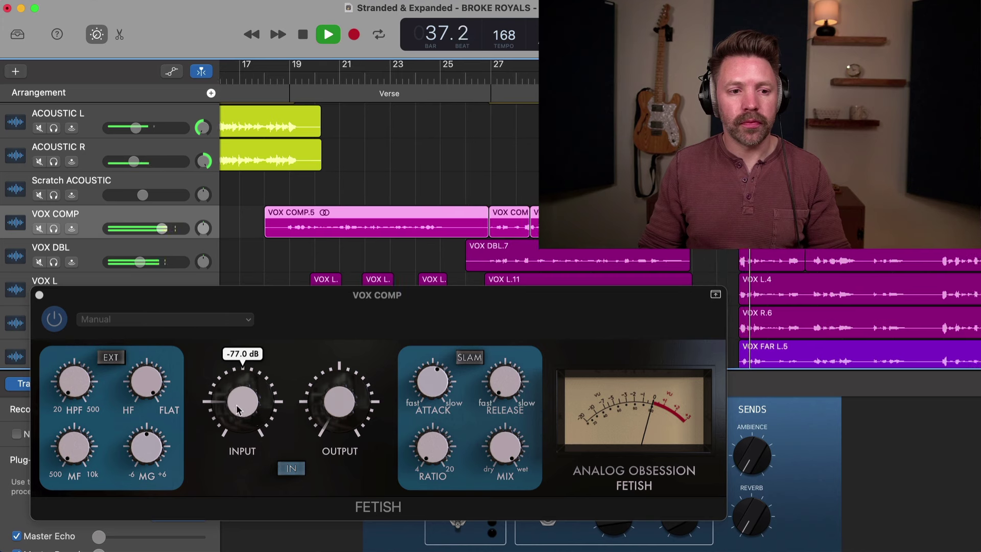
drag(237, 408, 229, 396)
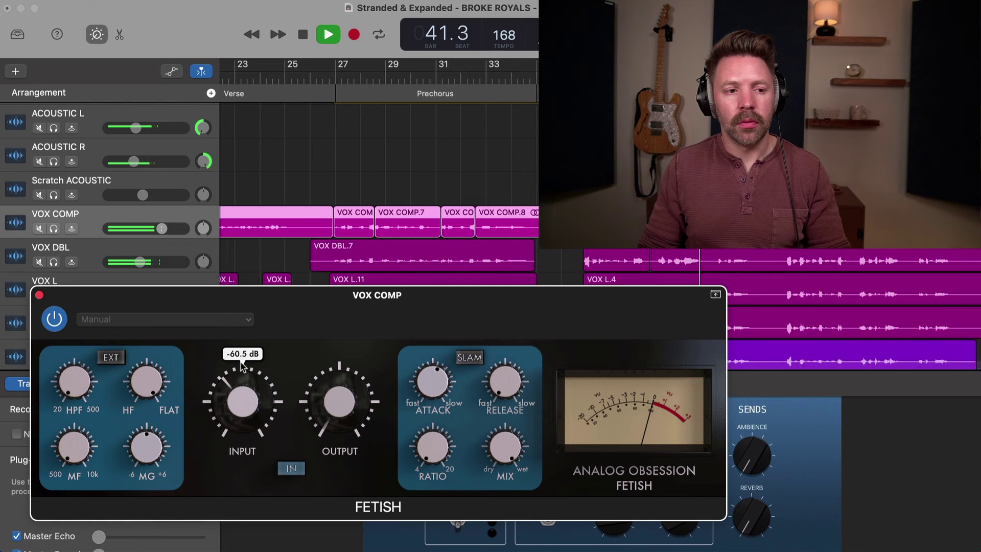
drag(244, 391, 246, 397)
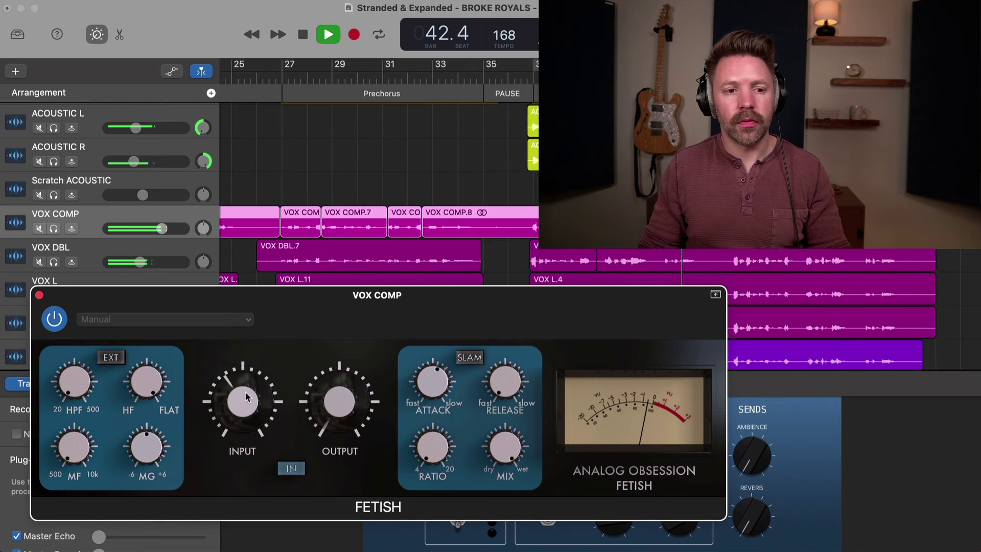
click(504, 83)
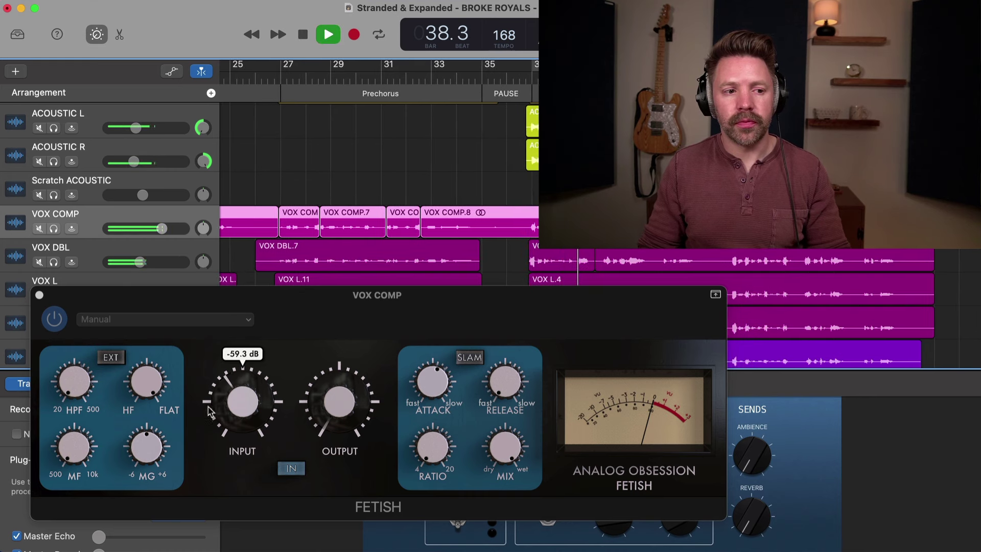
click(243, 398)
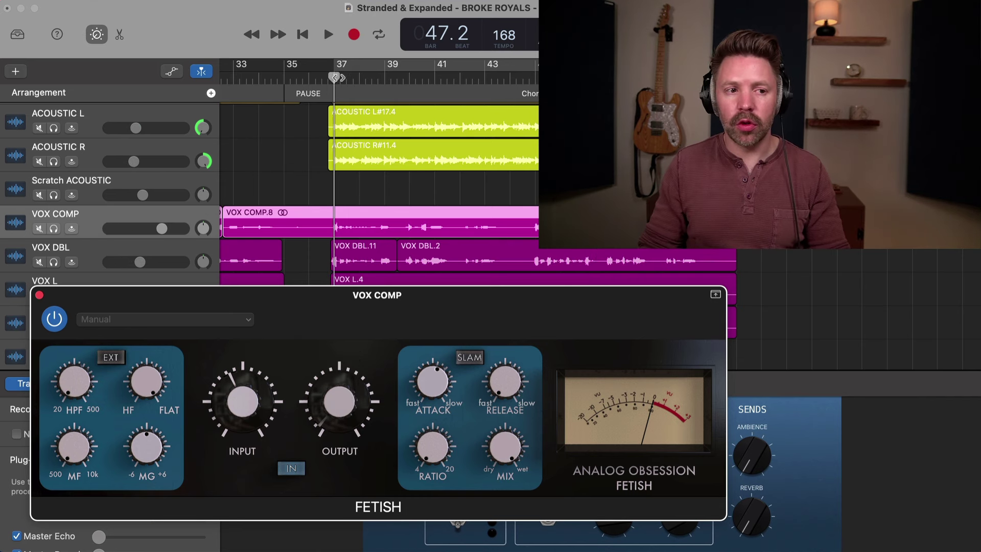
Replay the start of the Chorus, close the open FETISH window, and review the other FETISH's settings on VOX COMP
key(space)
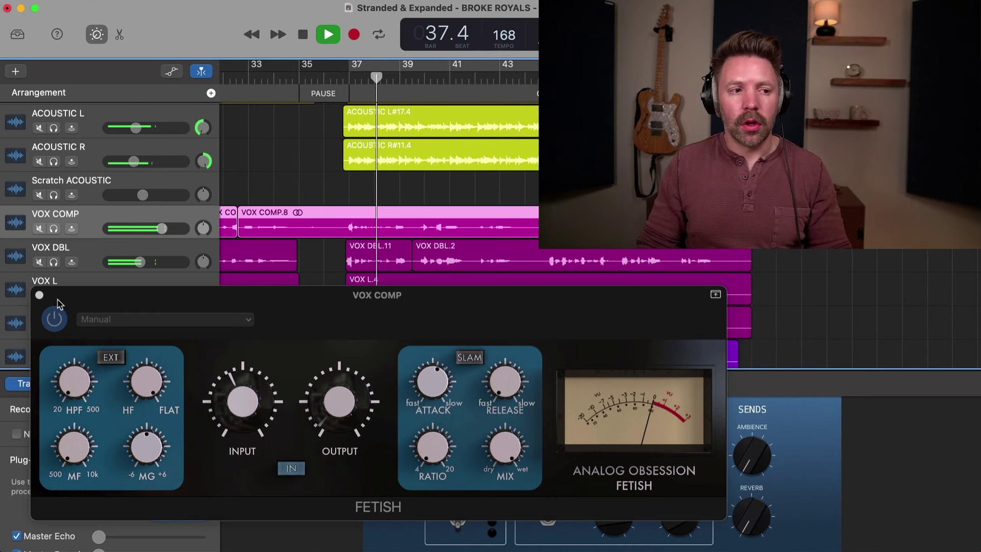
key(space)
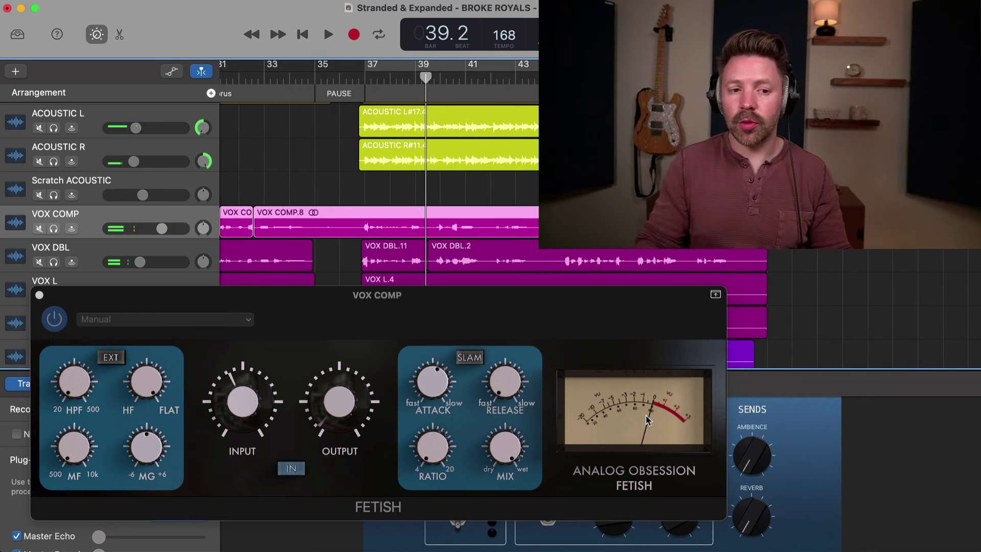
click(40, 295)
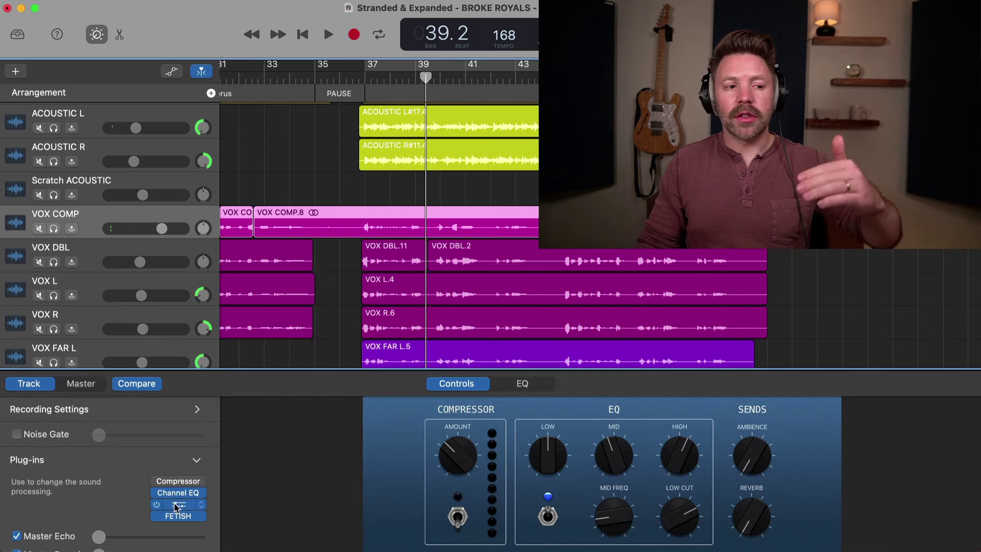
click(178, 516)
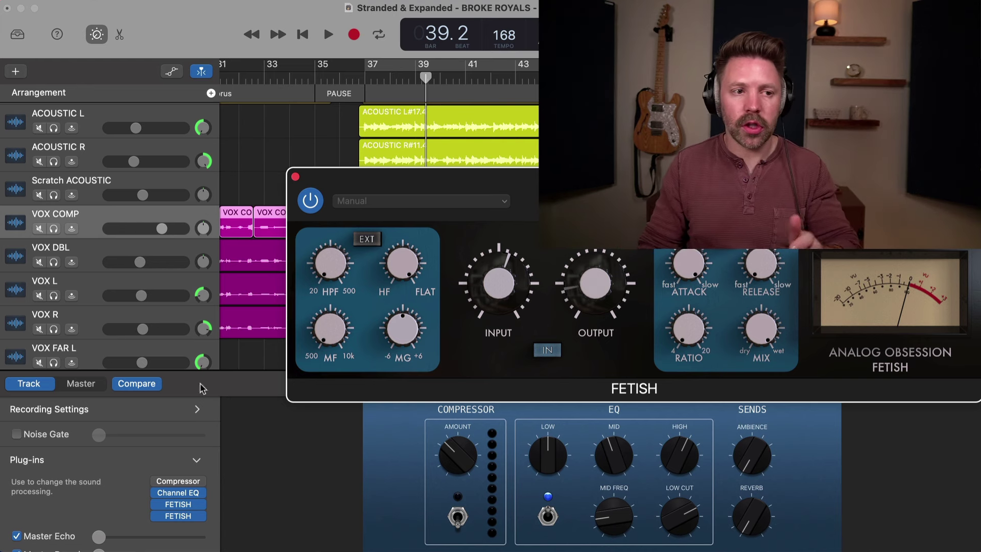
click(295, 177)
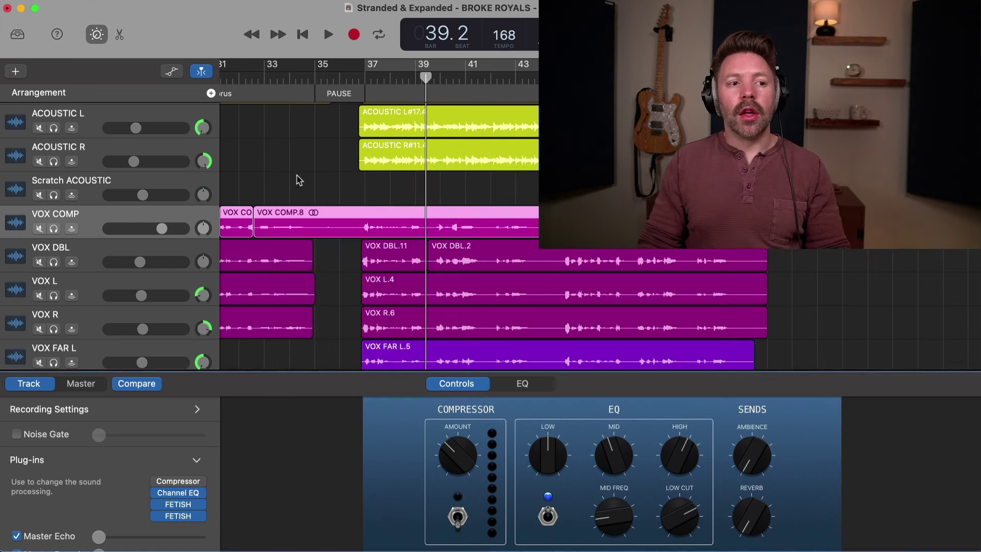
Add a FETISH compressor in VOX DBL's empty plug-in slot and close its window
click(100, 256)
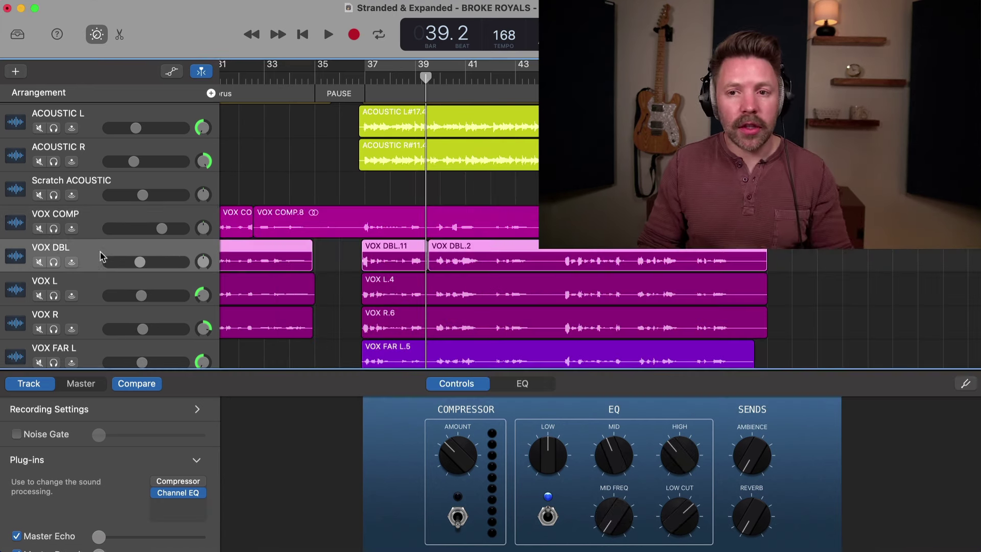
click(187, 506)
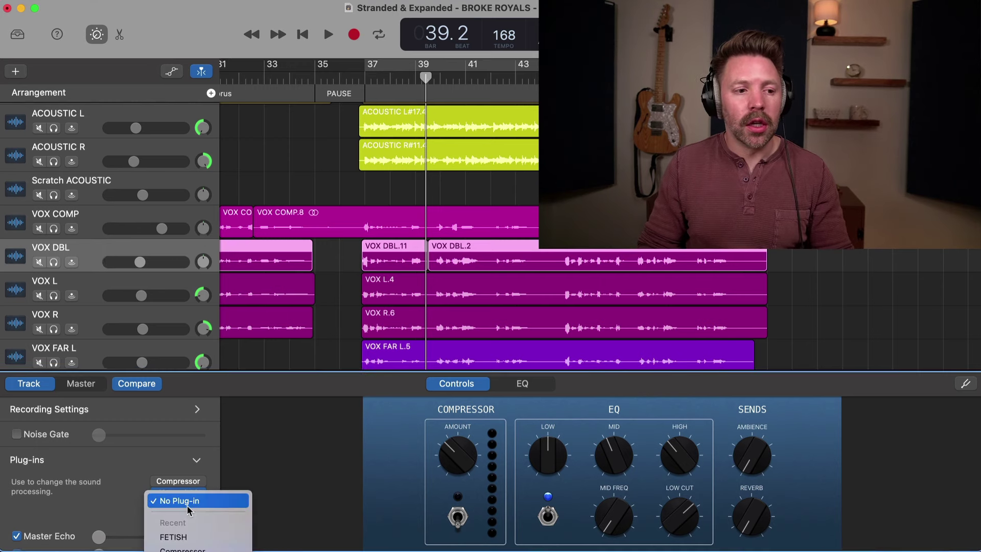
click(193, 324)
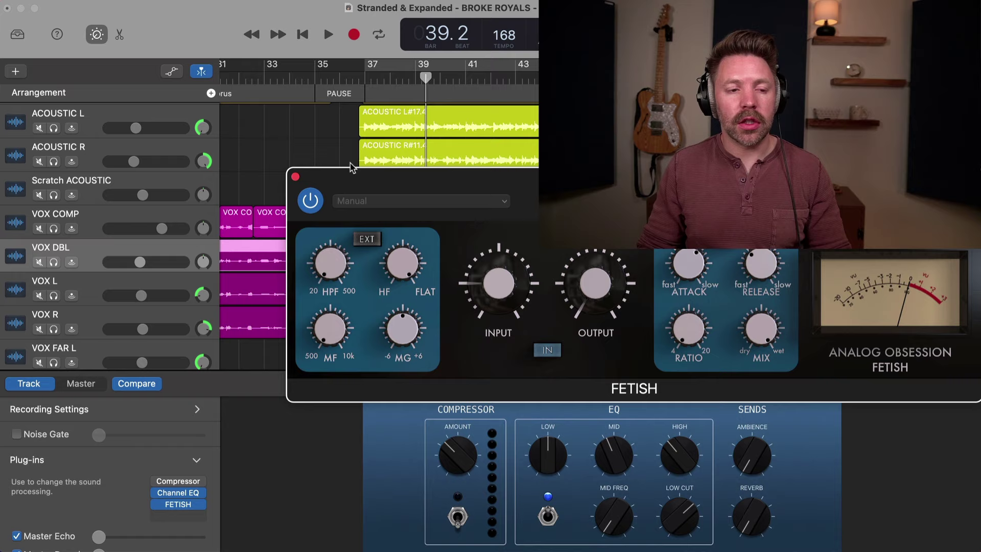
drag(351, 167, 270, 288)
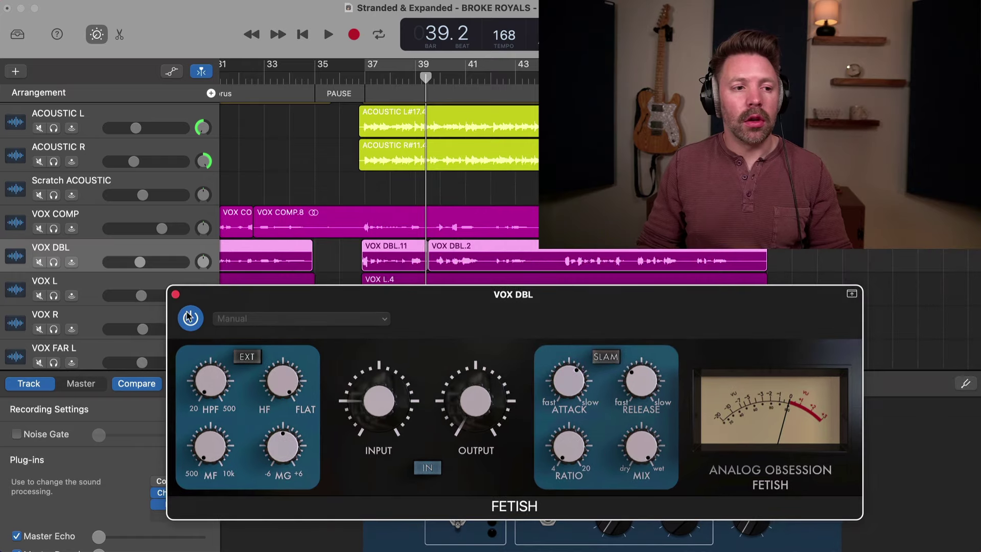
click(176, 295)
Select the GANG VOX 1 track and play the start of the Chorus from bar 37 in the full mix
scroll(327, 272, down, 5)
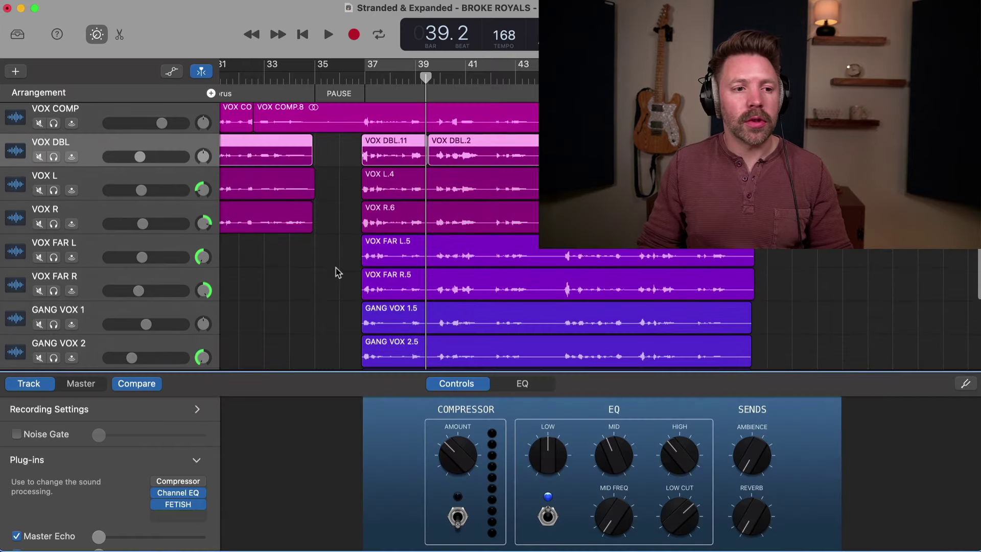
click(366, 75)
key(space)
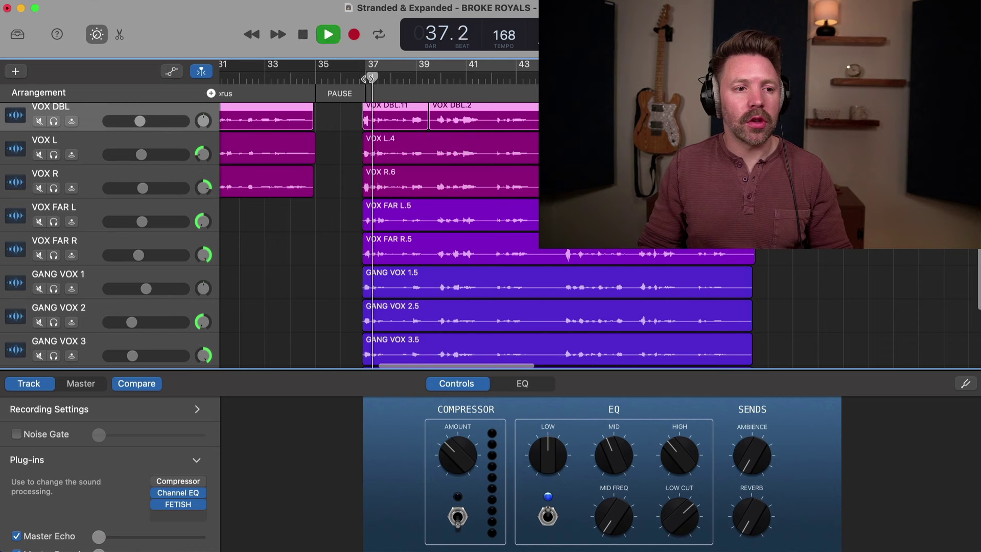
key(space)
scroll(365, 80, left, 1)
click(154, 276)
key(space)
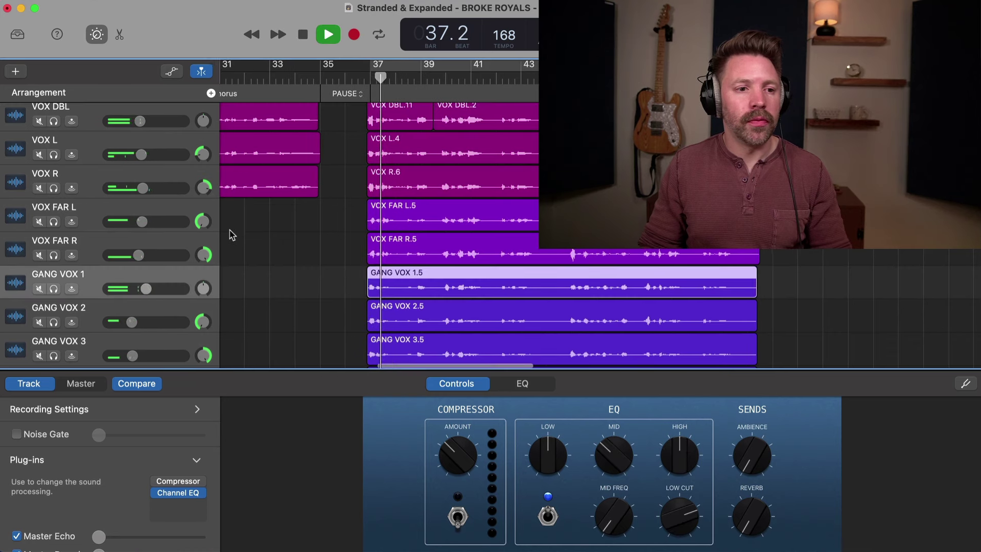
key(space)
Solo GANG VOX 1 and listen to it from about bar 37 to bar 39
key(s)
click(379, 79)
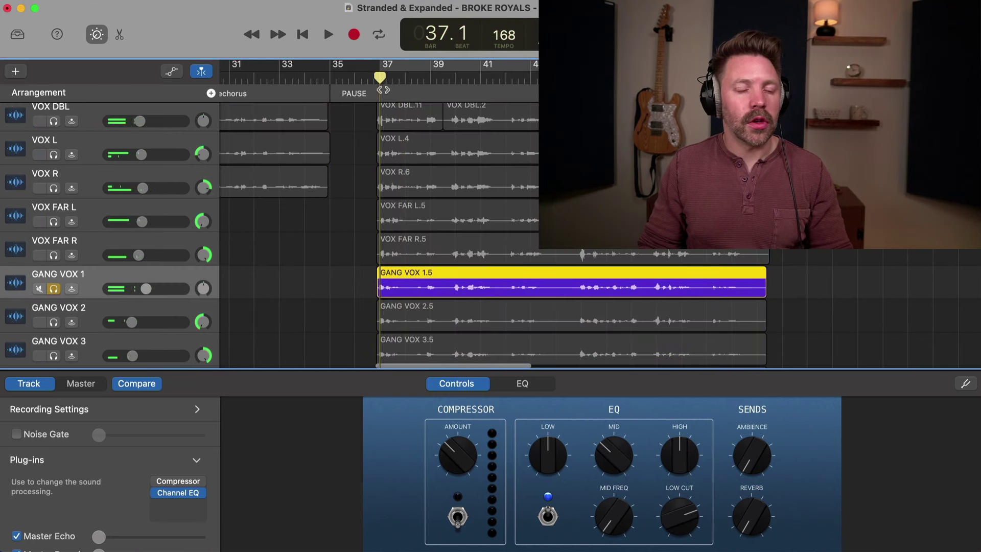
click(374, 80)
key(space)
scroll(358, 205, left, 1)
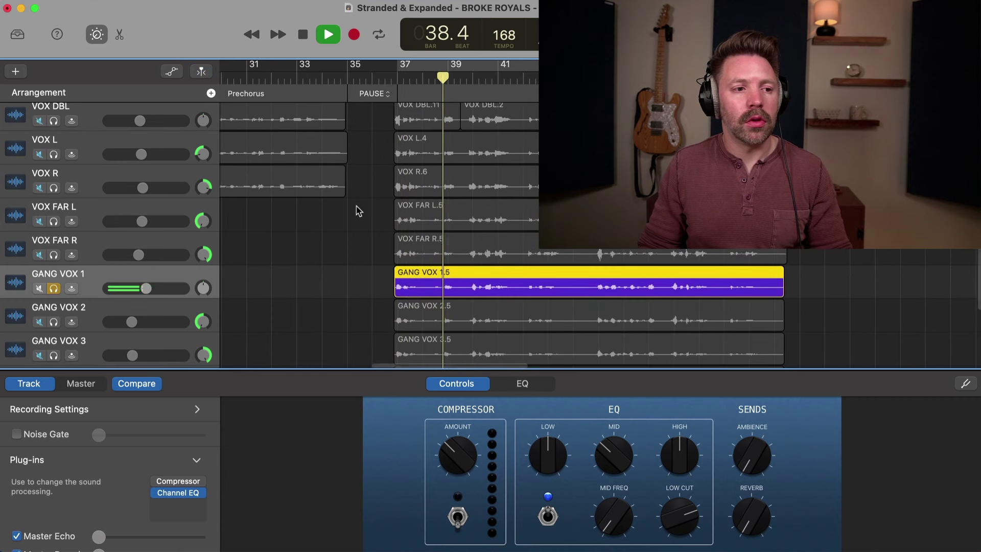
key(space)
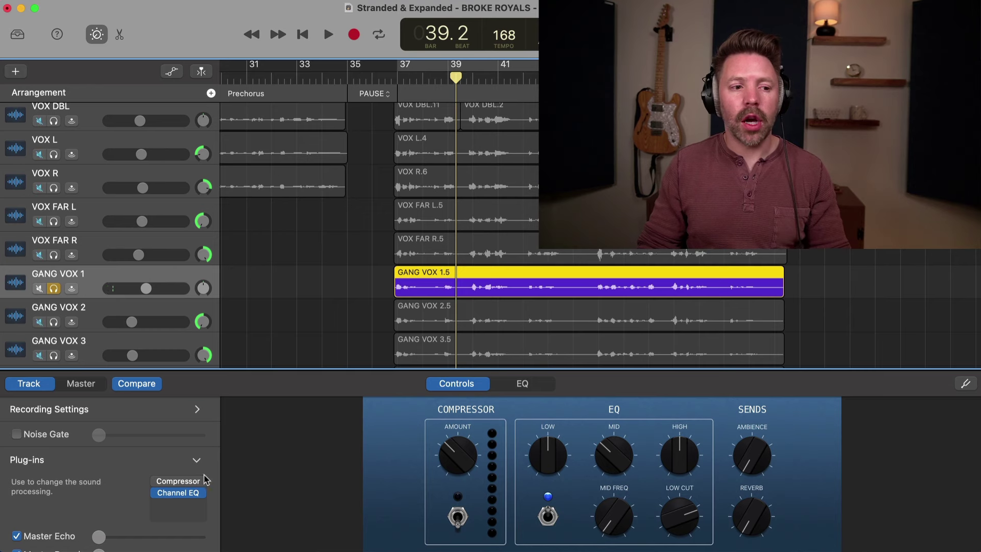
Add FETISH in GANG VOX 1's empty plug-in slot, set its Attack to 403 µs, and move its window below the track
click(186, 503)
click(174, 322)
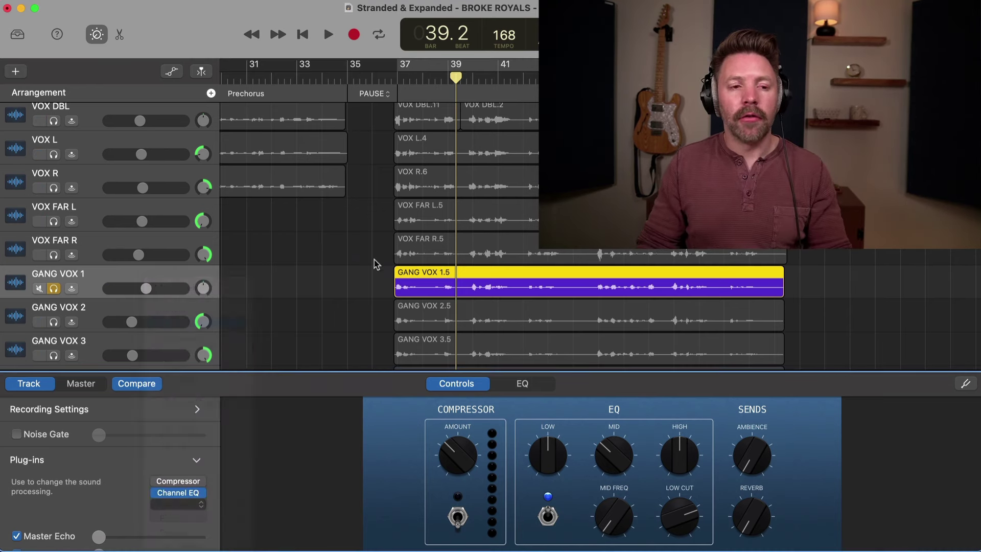
drag(558, 195, 443, 210)
mouse_move(570, 278)
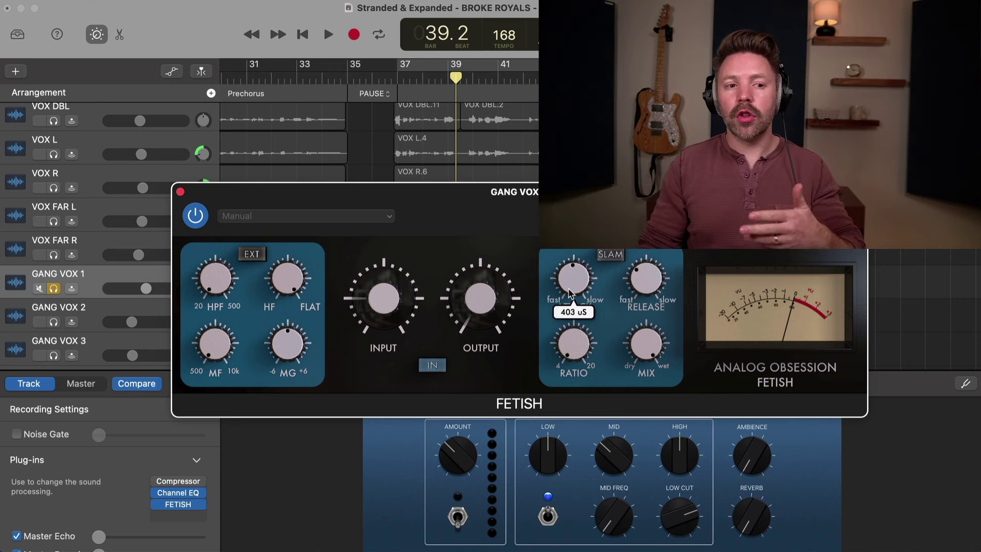
drag(513, 221, 362, 315)
scroll(391, 249, down, 2)
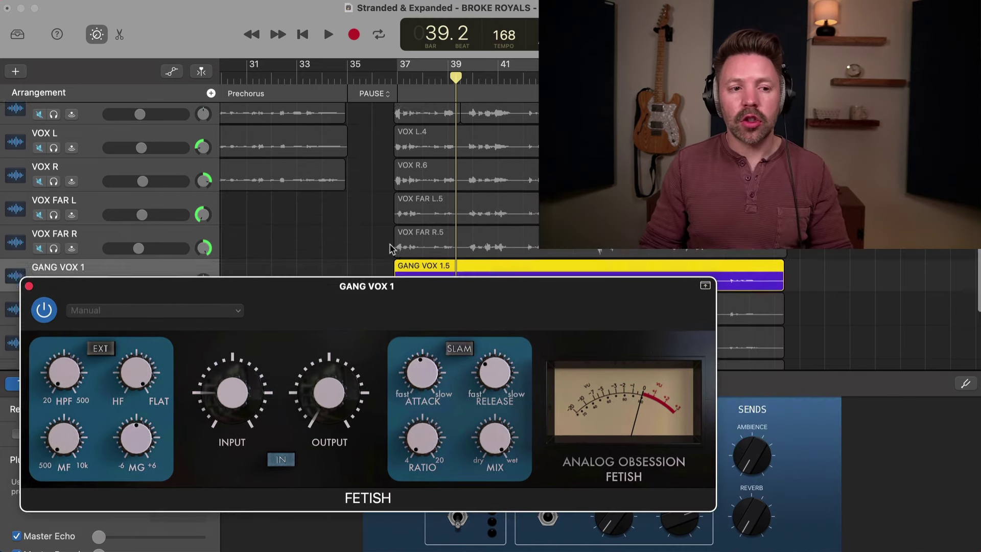
Play the soloed GANG VOX 1 from bar 37 and raise its FETISH's Input to about the twelve o'clock position
click(389, 80)
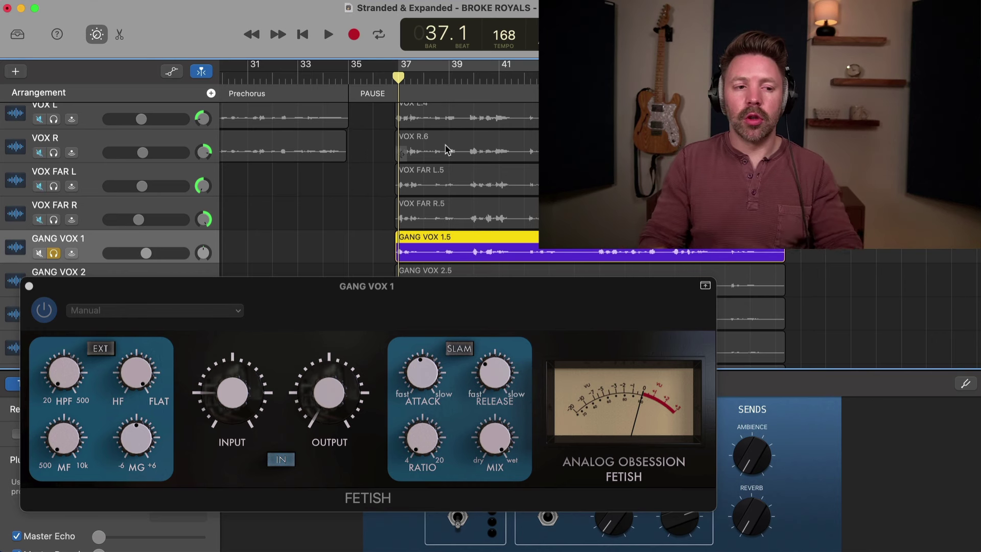
key(space)
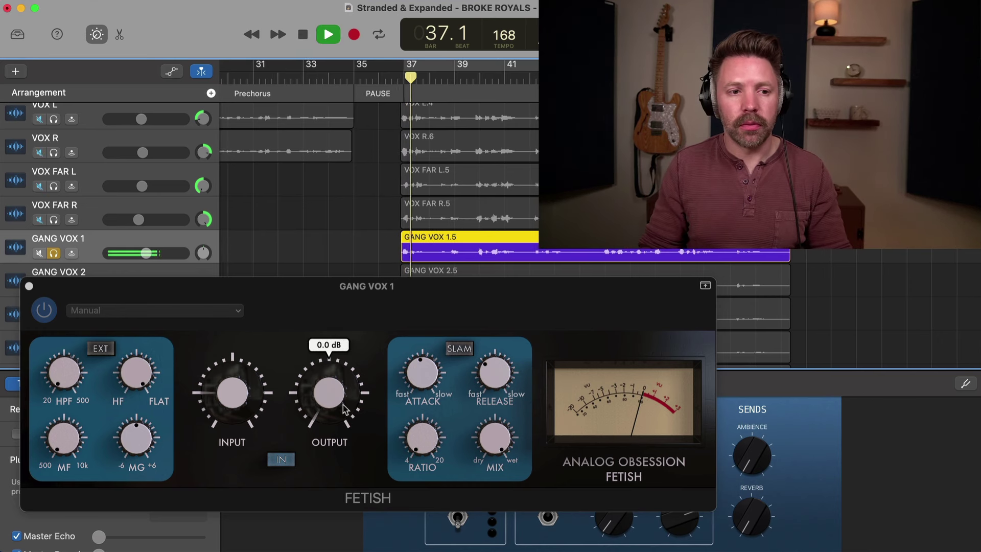
drag(247, 413, 263, 377)
click(407, 78)
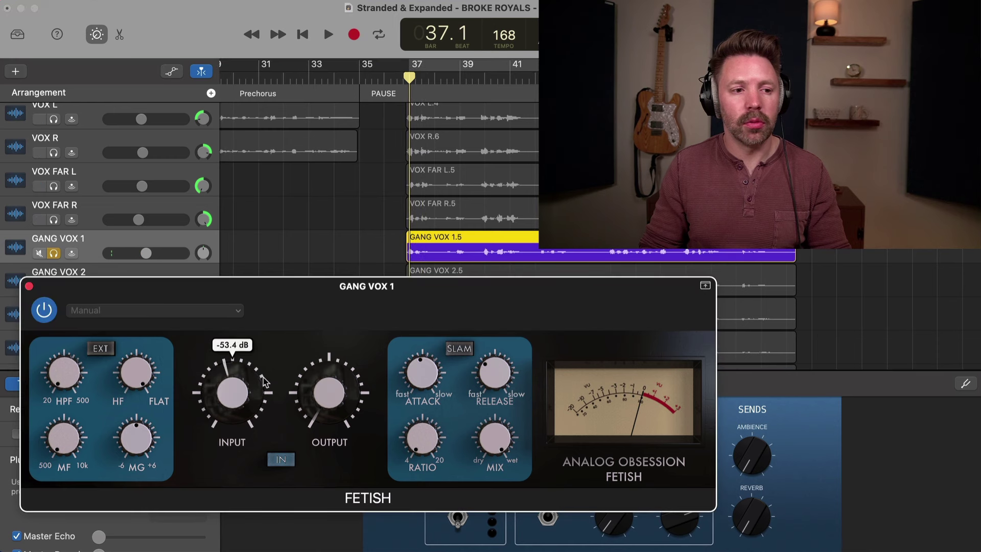
key(space)
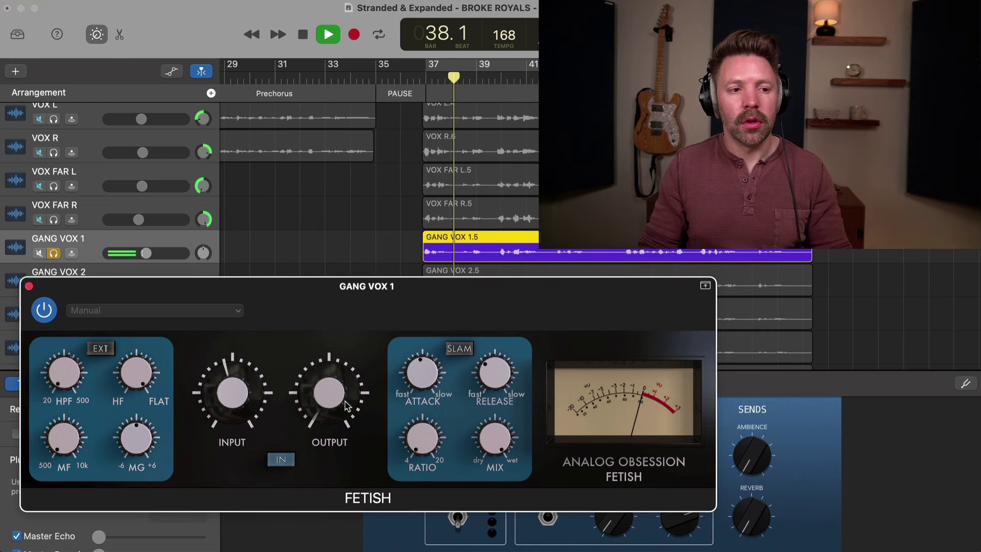
mouse_move(257, 393)
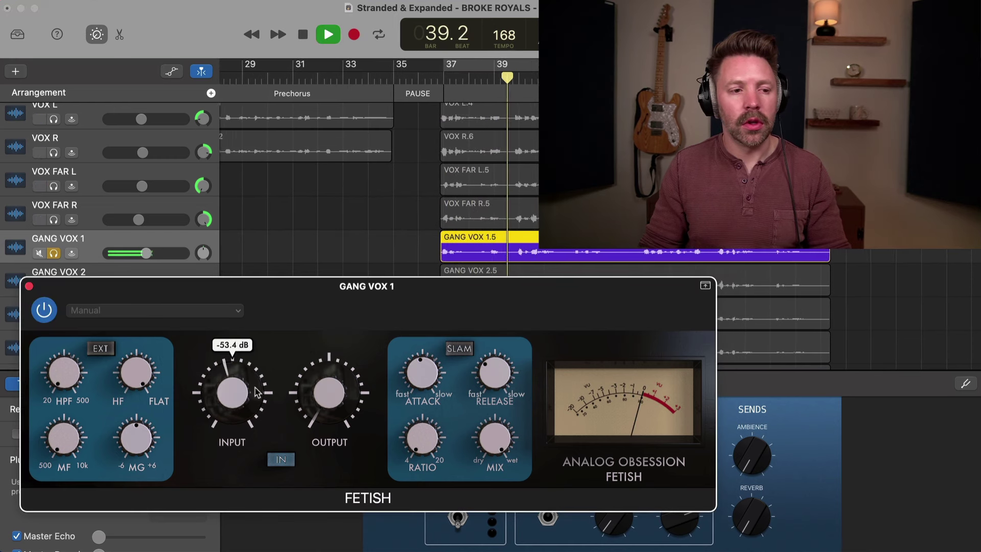
key(space)
drag(257, 393, 260, 374)
Replay GANG VOX 1 from just before bar 37 and raise FETISH's Output to 3.6 dB
click(435, 81)
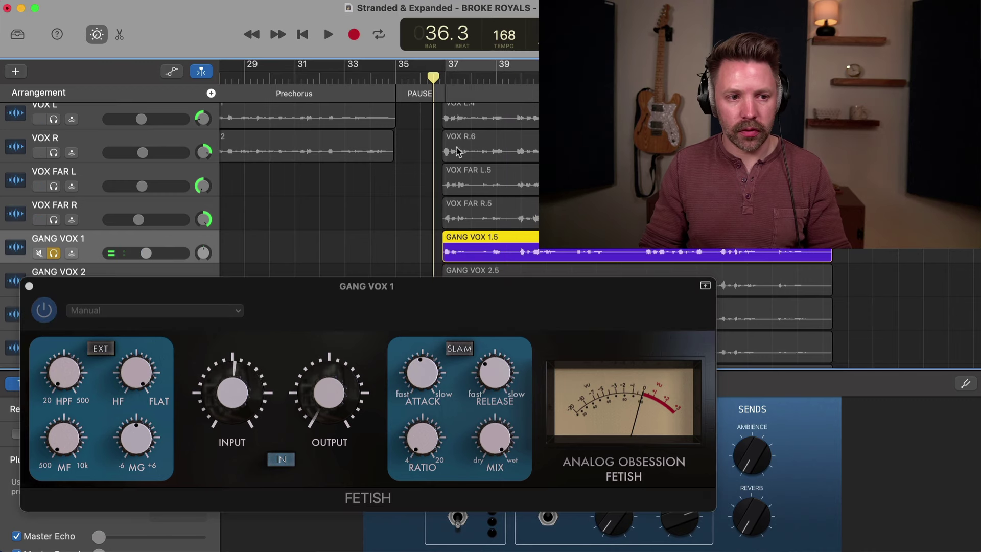
key(space)
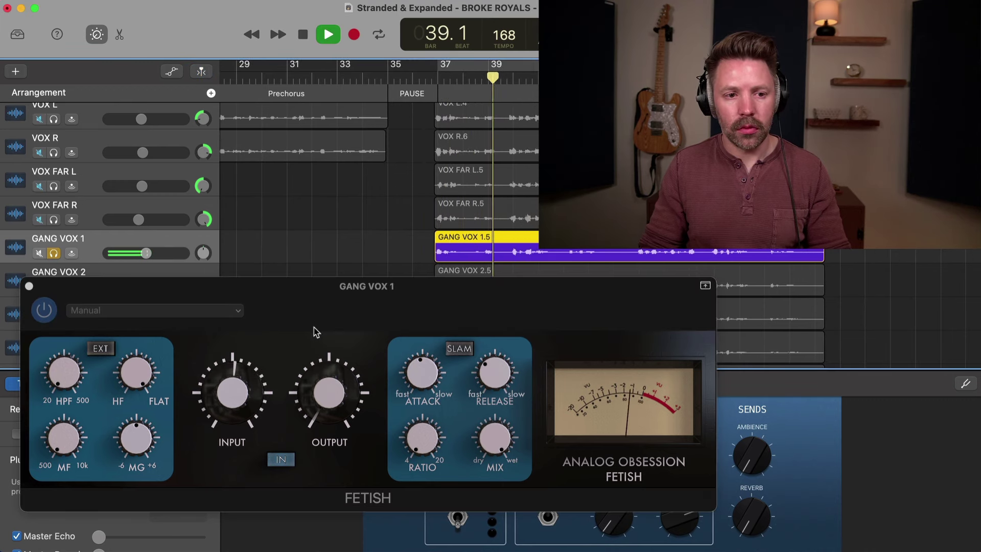
drag(349, 398, 349, 384)
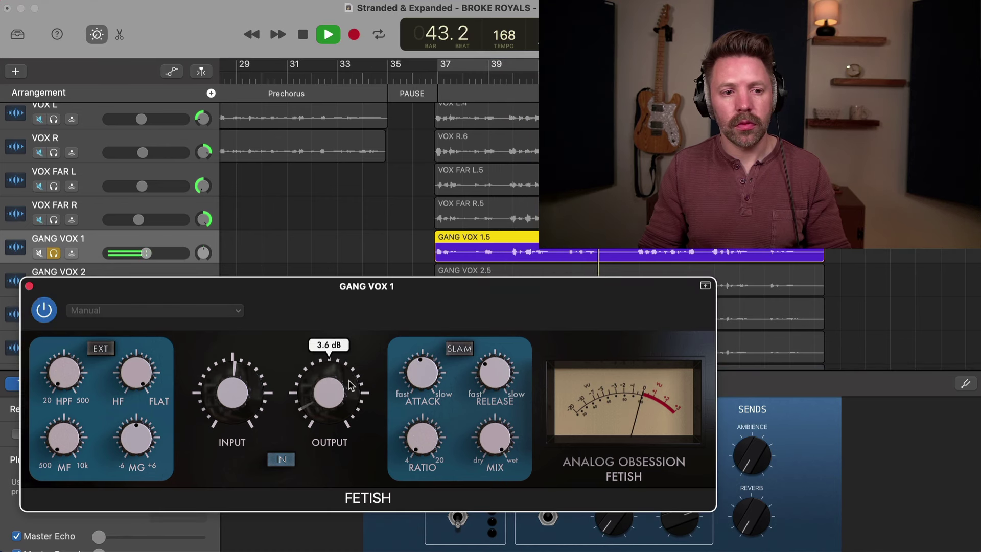
Turn on cycle playback from bar 37 and compare GANG VOX 1 with FETISH's IN switch off and on, leaving it on
click(436, 78)
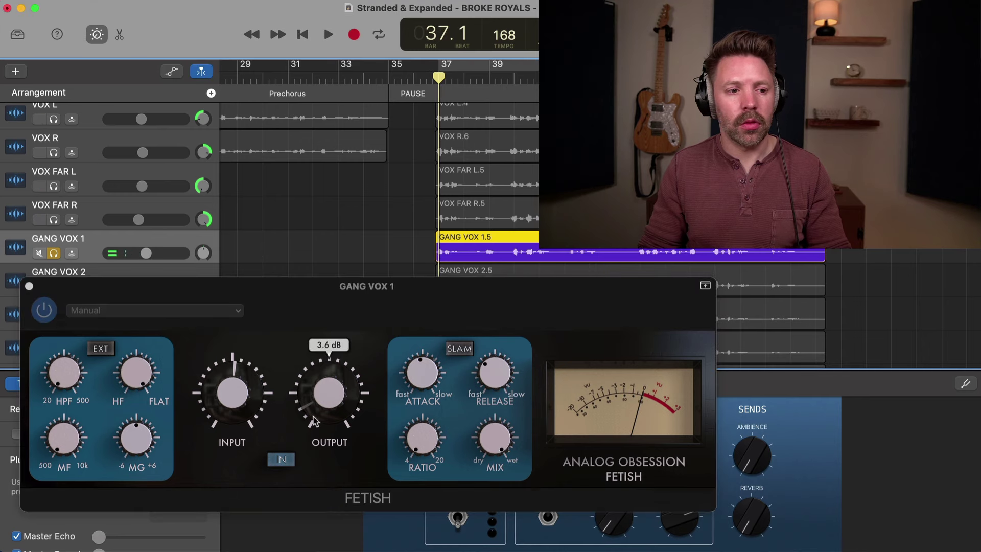
key(c)
key(space)
click(282, 460)
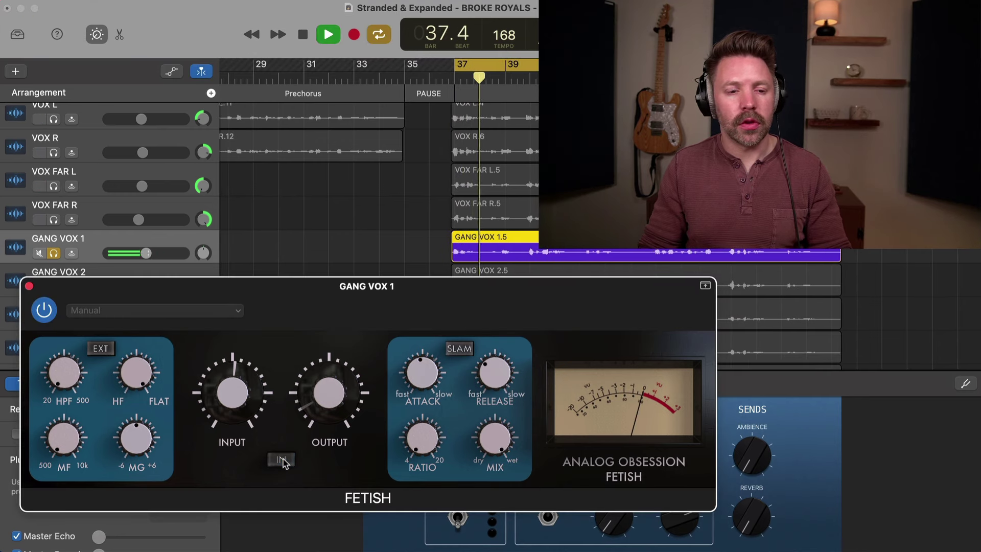
click(282, 460)
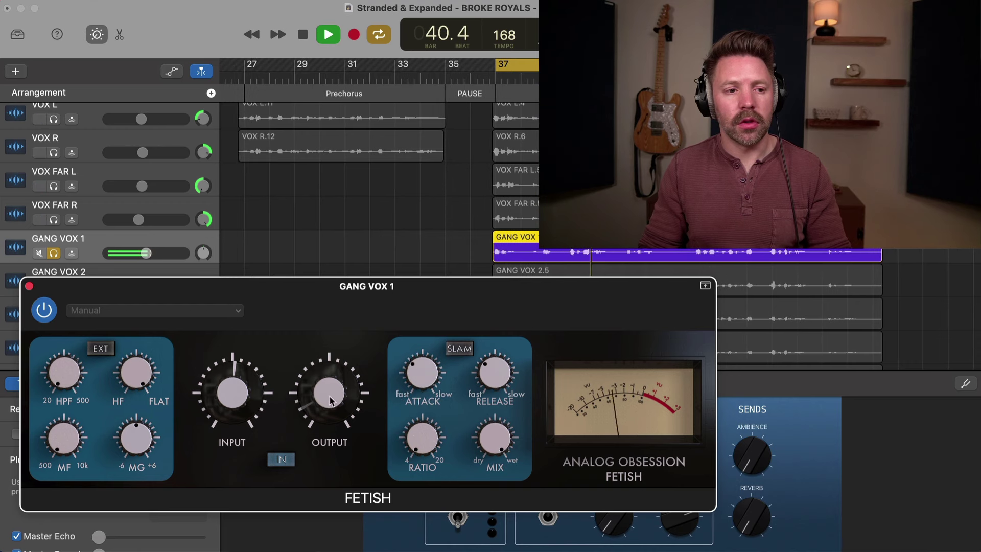
Raise the Input of GANG VOX 1's FETISH to slightly past twelve o'clock, stop playback, unsolo the track and close the plug-in window
scroll(232, 409, down, 3)
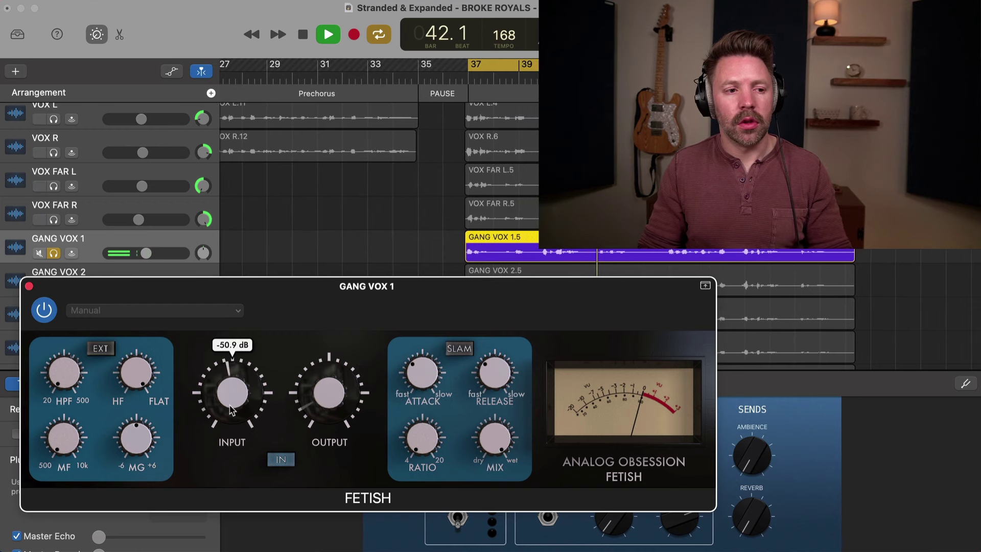
scroll(230, 398, up, 1)
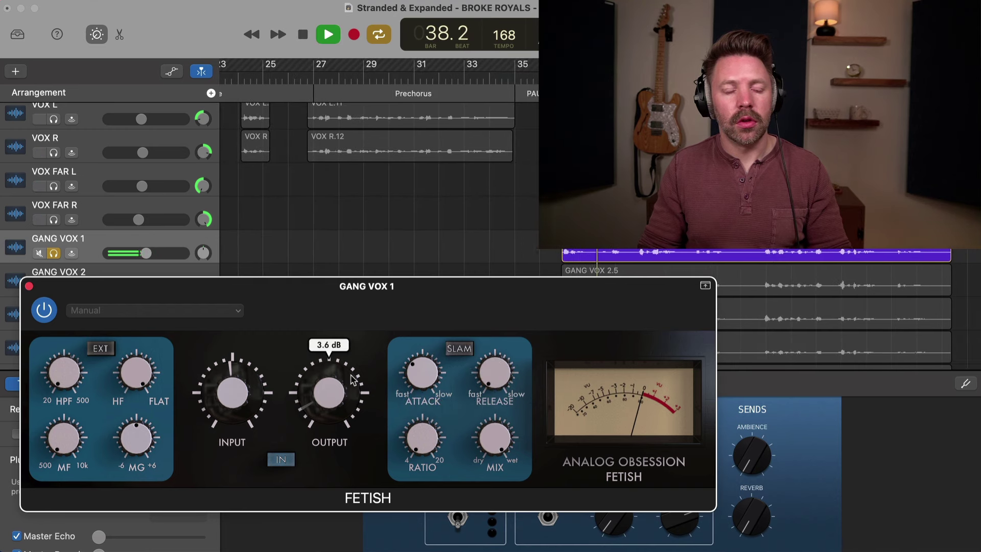
drag(265, 401, 265, 386)
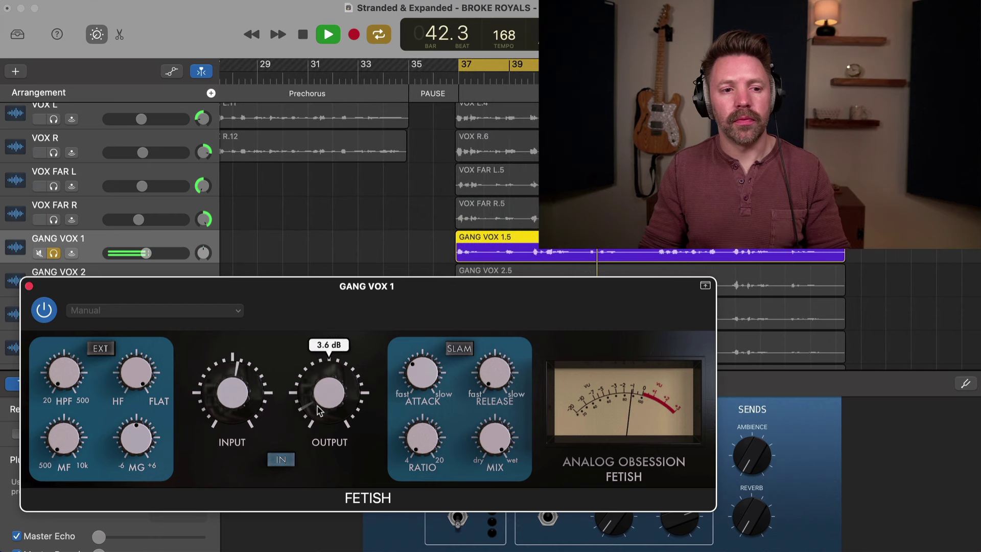
key(space)
key(s)
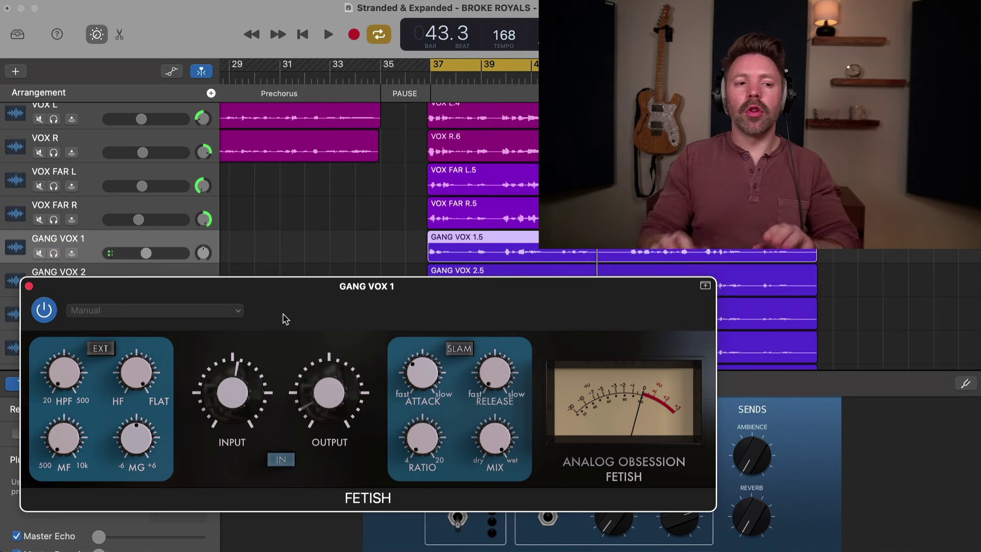
click(29, 287)
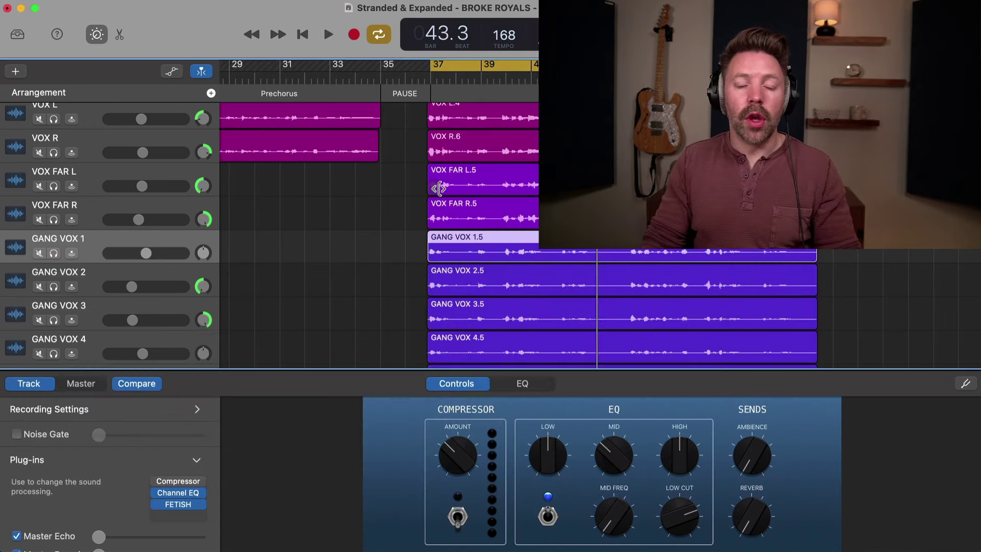
Find the electric guitar tracks and insert SPECOMP in GTR R's empty plug-in slot below Channel EQ
scroll(438, 192, up, 12)
scroll(439, 189, down, 4)
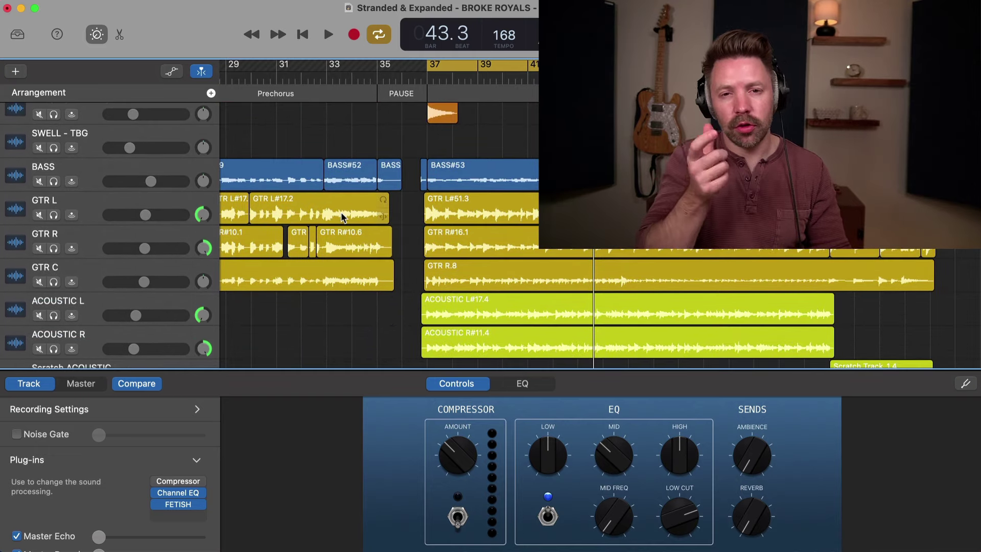
scroll(341, 217, down, 1)
scroll(342, 217, left, 4)
scroll(342, 217, left, 1)
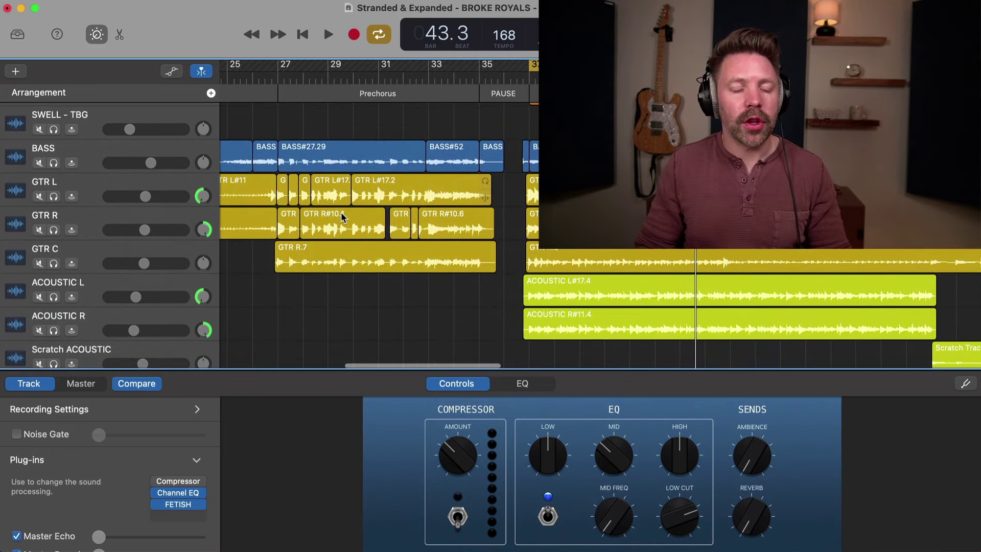
scroll(342, 218, down, 1)
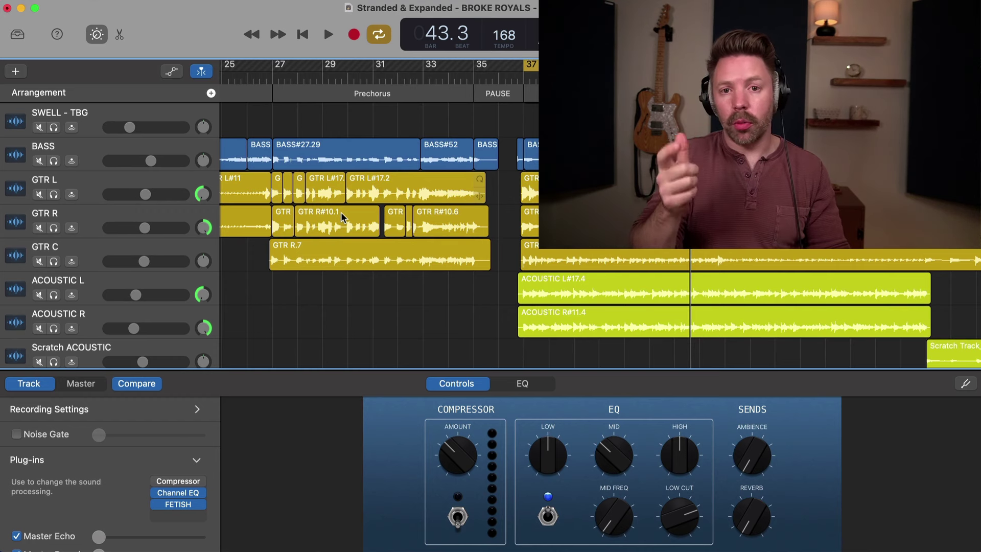
click(100, 191)
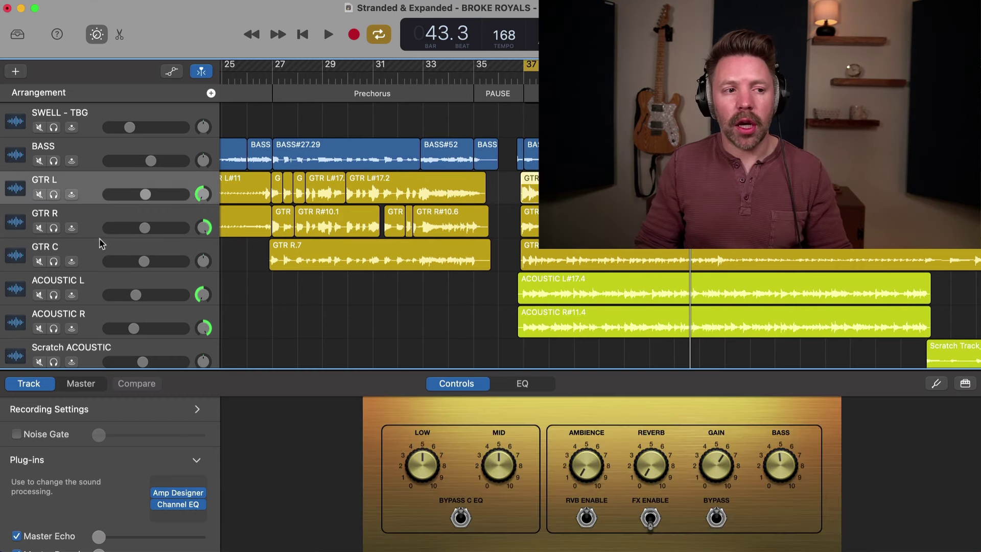
click(87, 227)
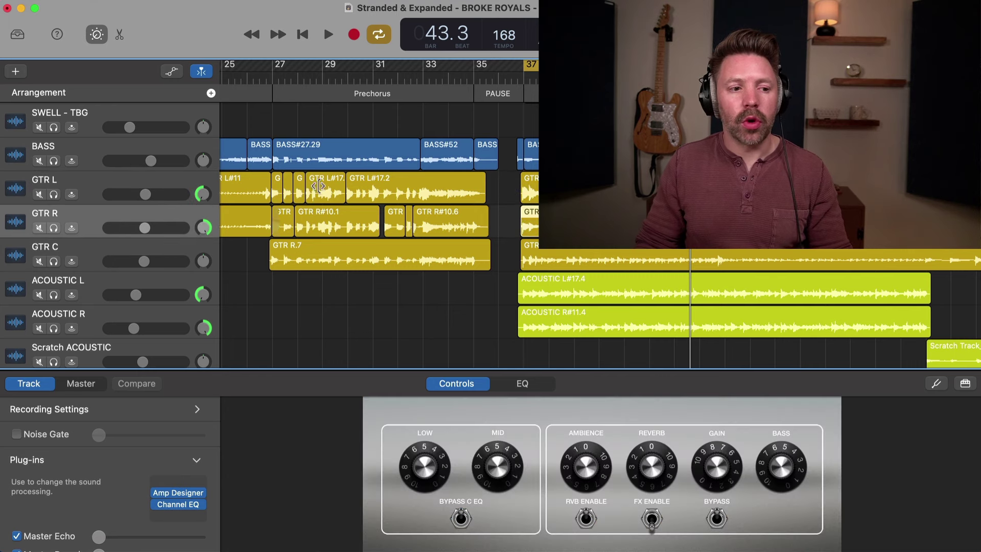
click(170, 517)
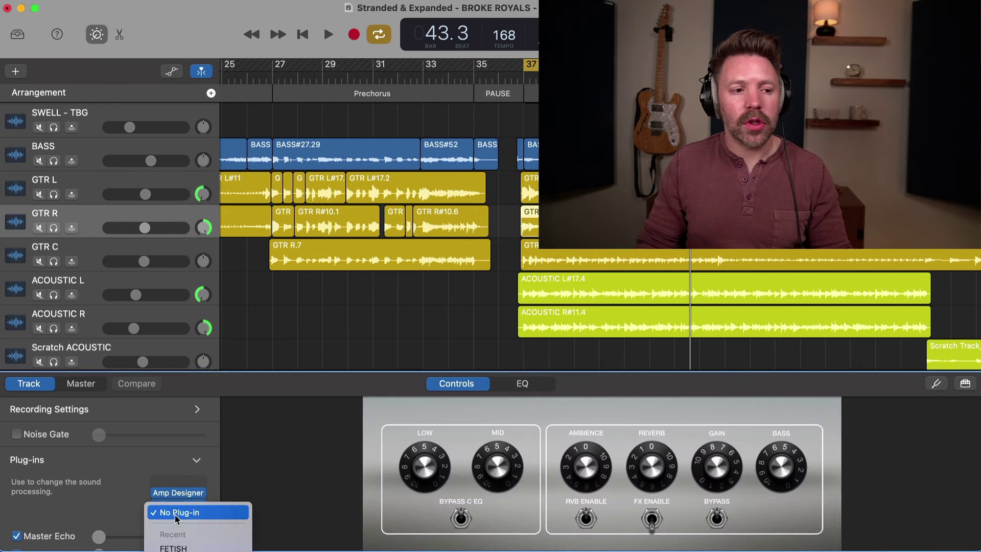
scroll(193, 394, down, 1)
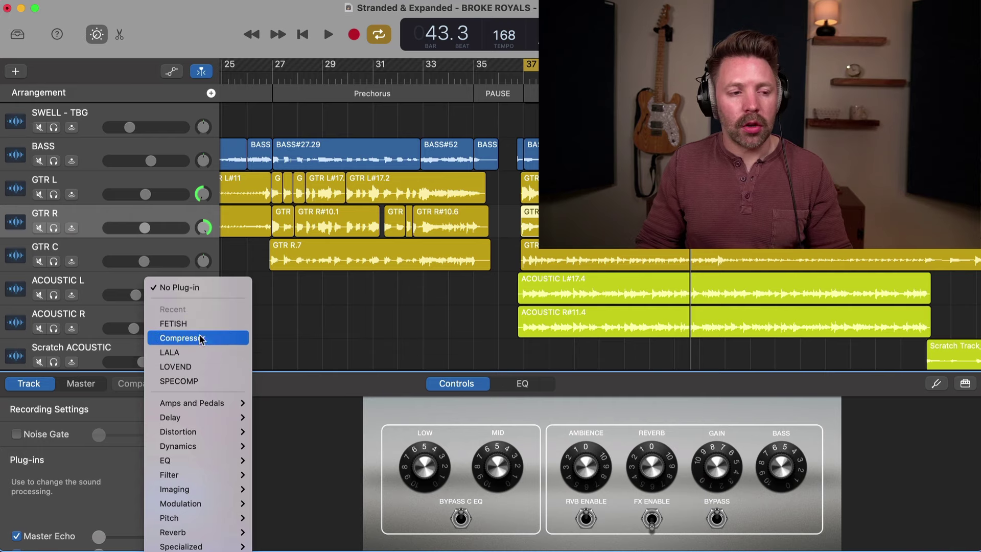
click(202, 382)
Solo GTR R, move the SPECOMP window below its track, and begin lowering the Threshold during playback
key(s)
key(space)
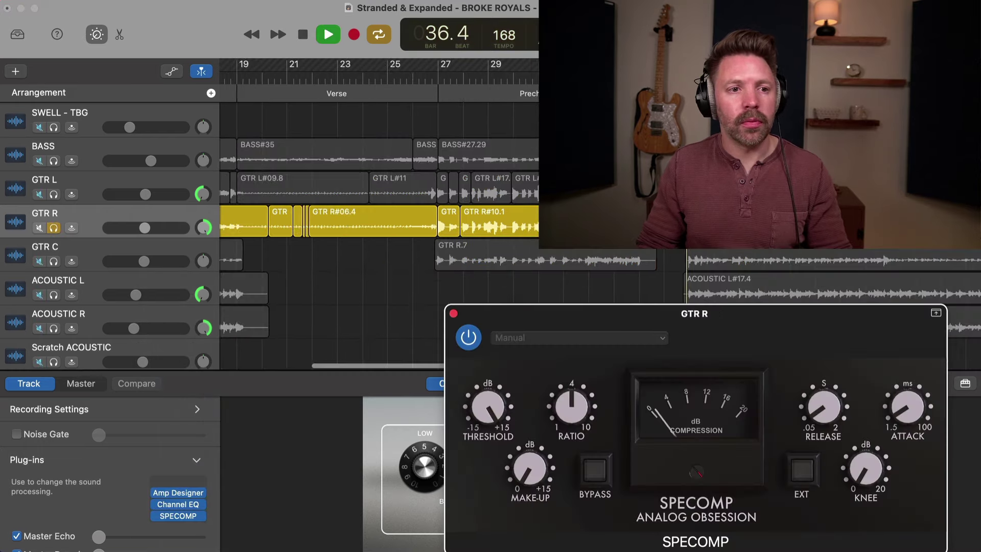
drag(693, 326, 374, 291)
key(space)
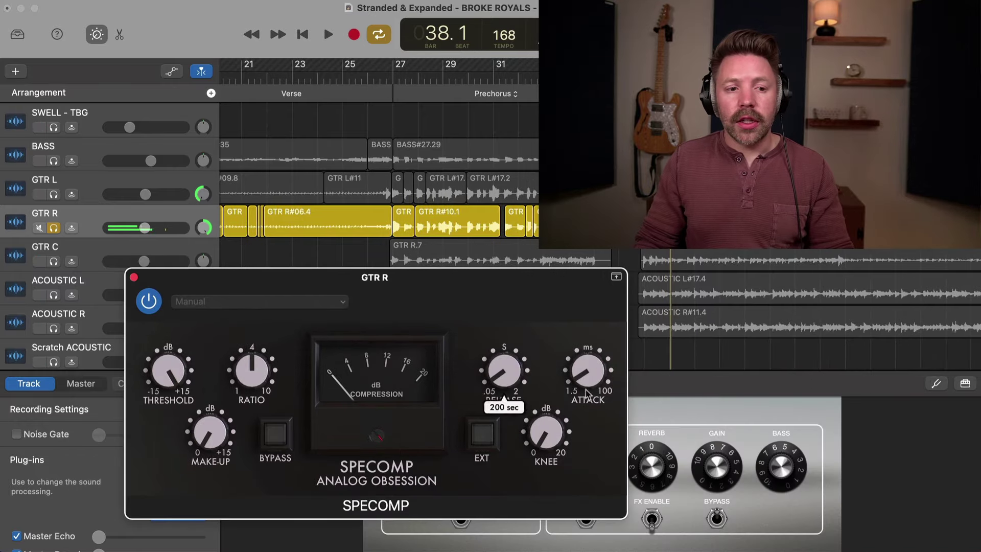
mouse_move(593, 362)
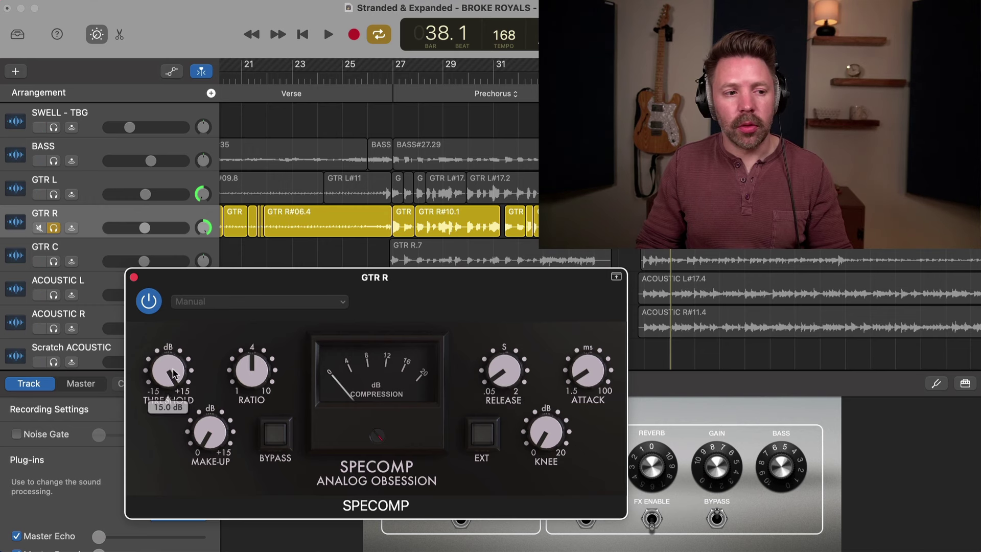
key(space)
drag(173, 367, 171, 368)
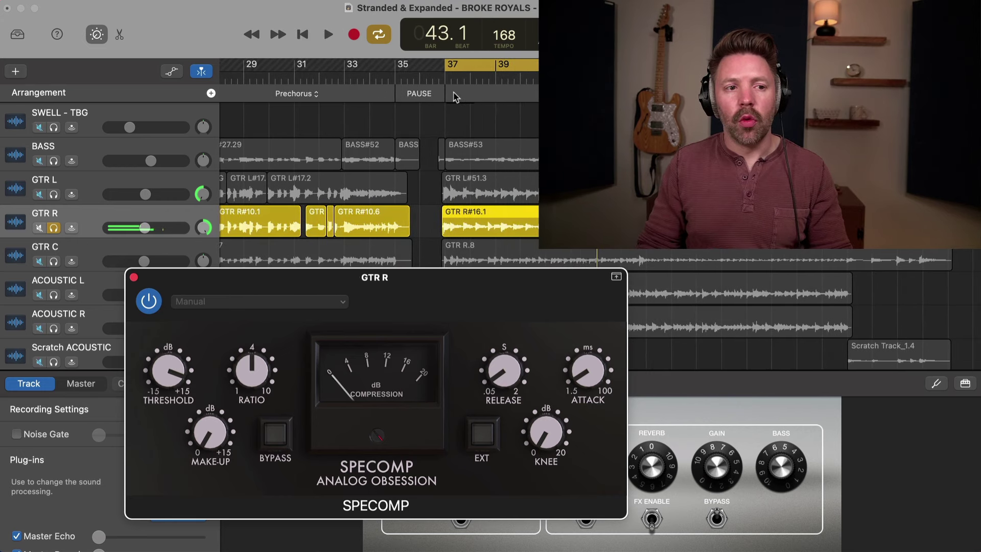
Replay GTR R from bar 37 and lower SPECOMP's Threshold to about 10.5 dB
click(445, 79)
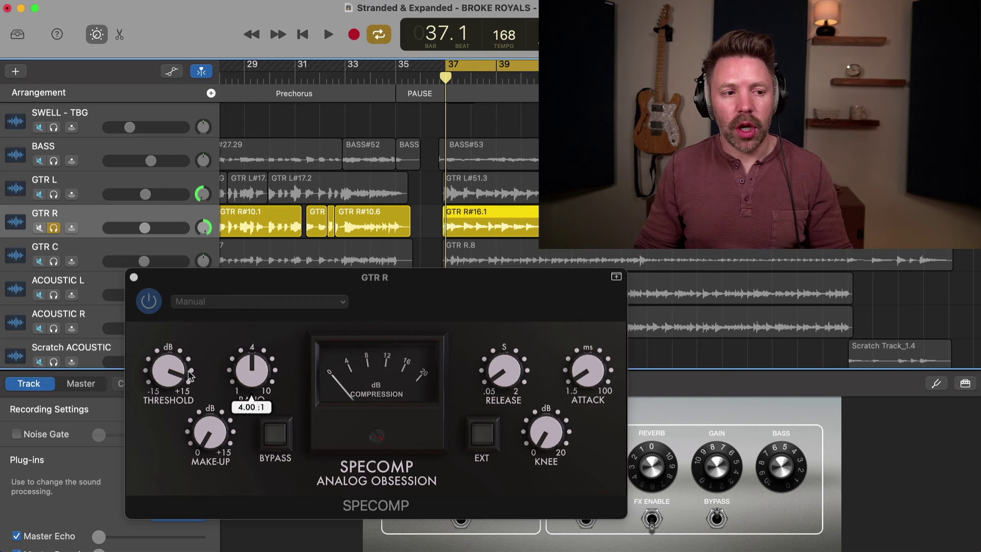
key(space)
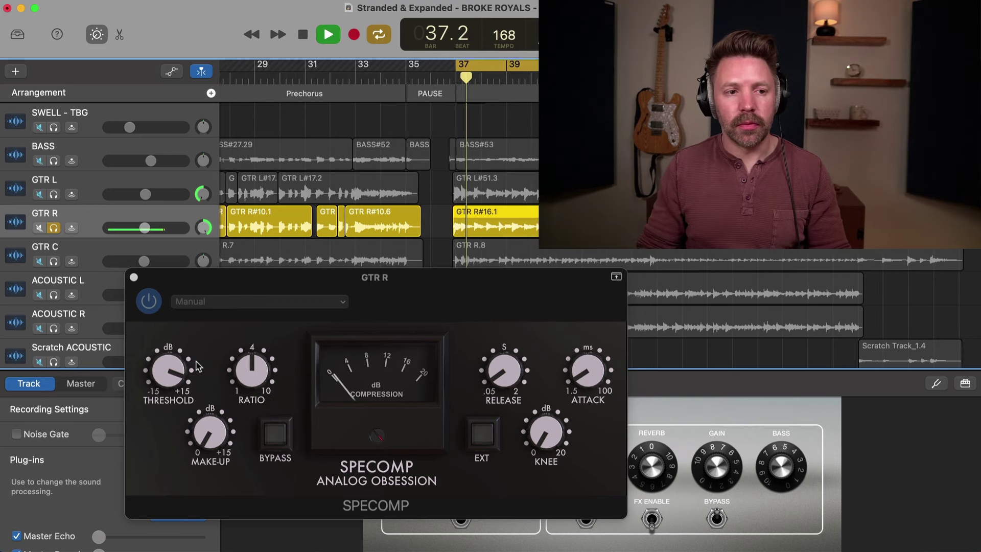
click(181, 401)
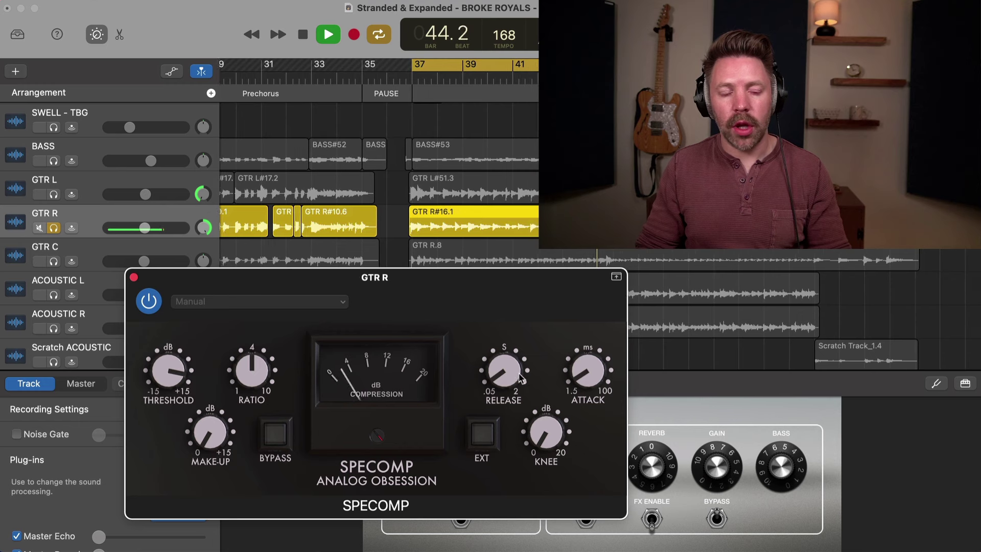
Set GTR R's SPECOMP Release to 162, raise its Make-Up slightly, and unsolo the track to hear it in the mix
mouse_move(509, 379)
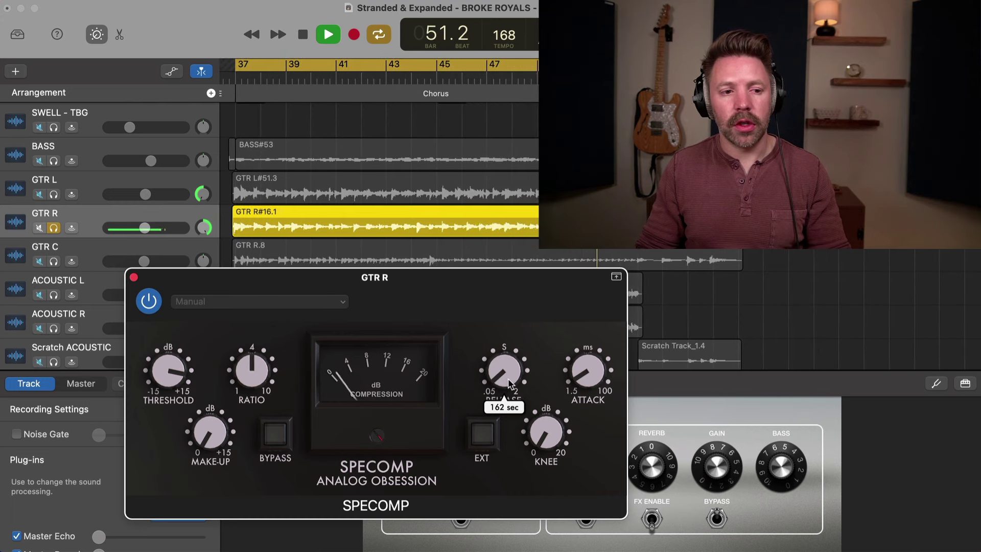
mouse_move(590, 377)
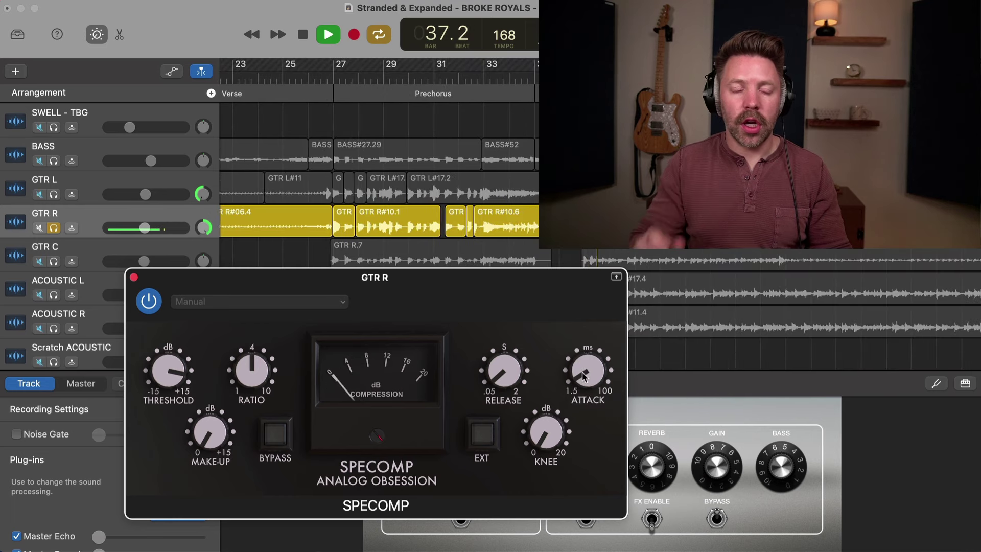
key(space)
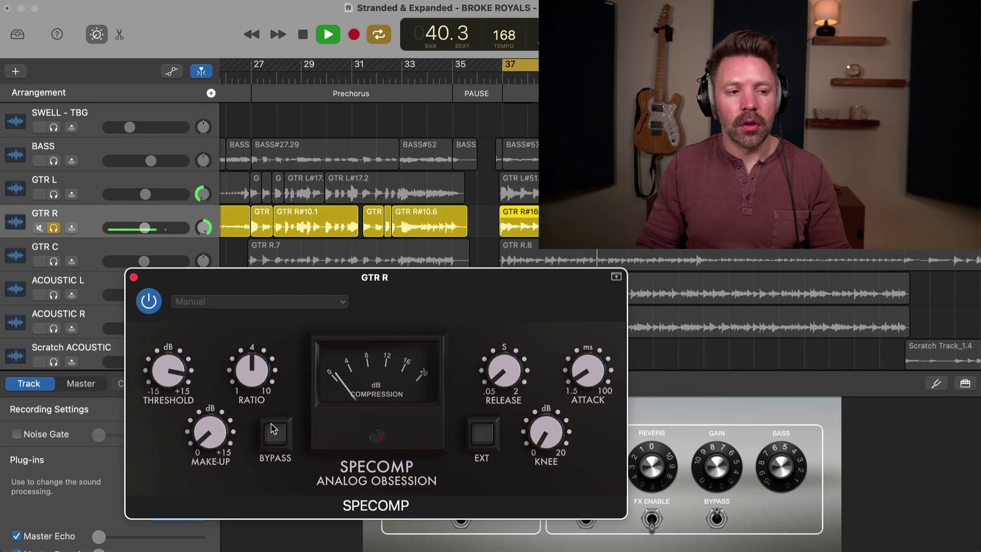
key(s)
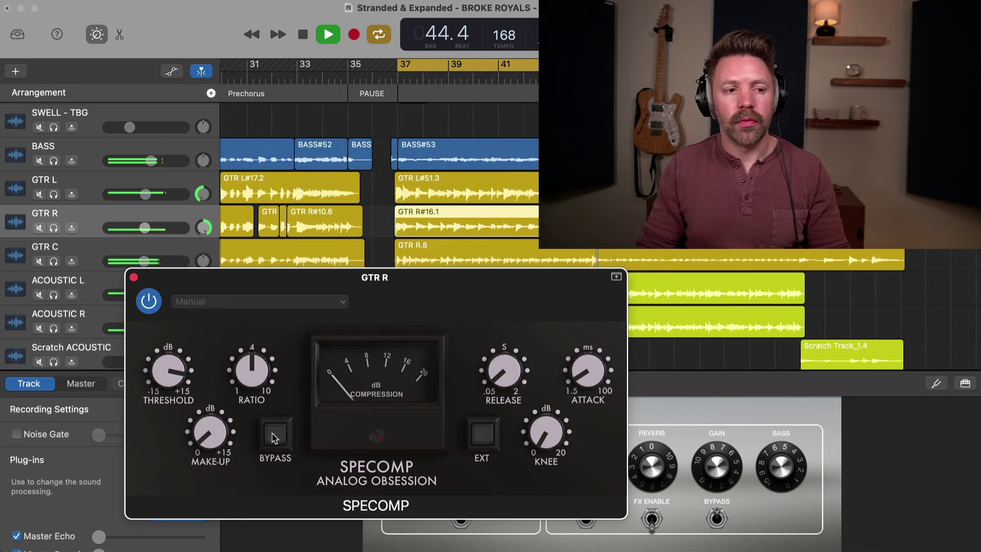
Copy GTR R's SPECOMP settings and paste them into a new SPECOMP in GTR L's empty plug-in slot
click(284, 301)
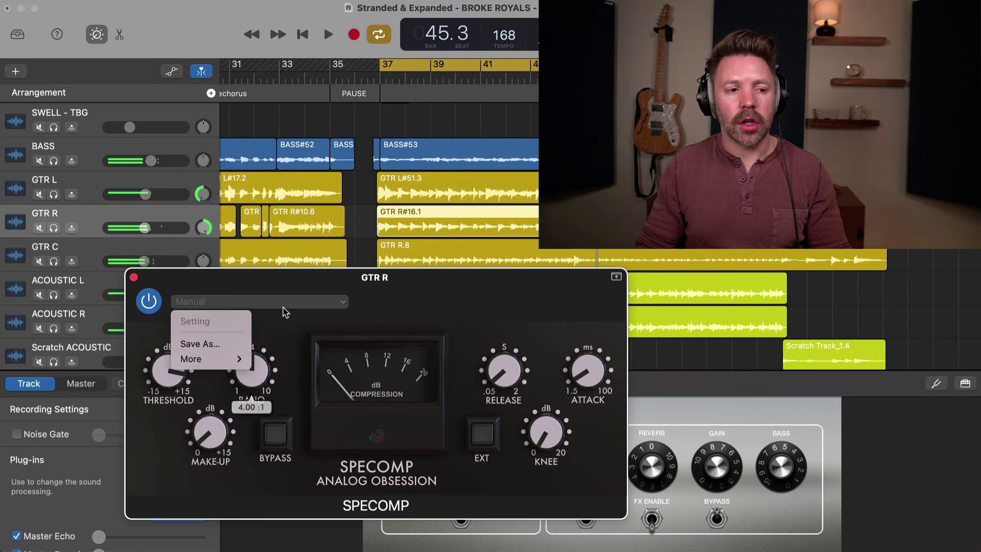
mouse_move(235, 359)
click(278, 396)
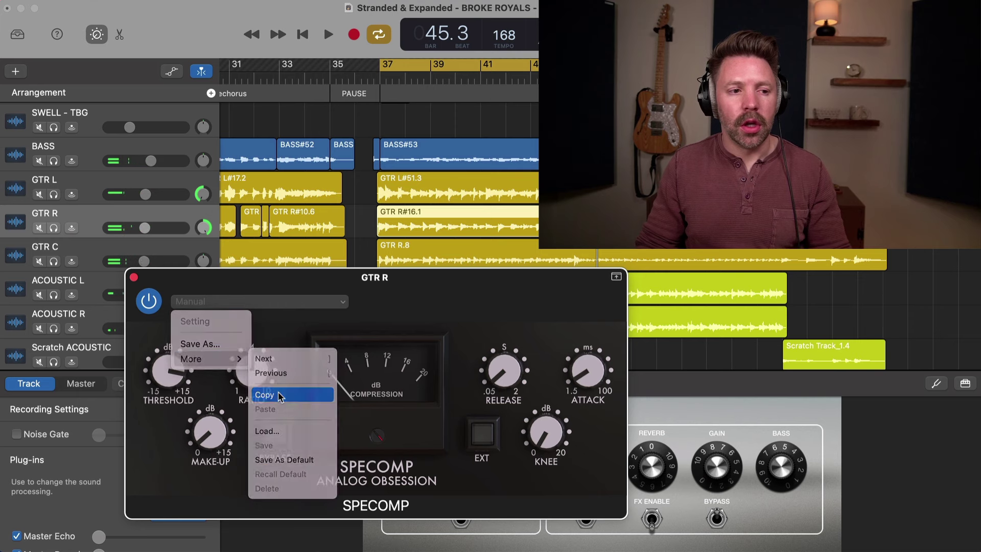
click(108, 177)
click(191, 508)
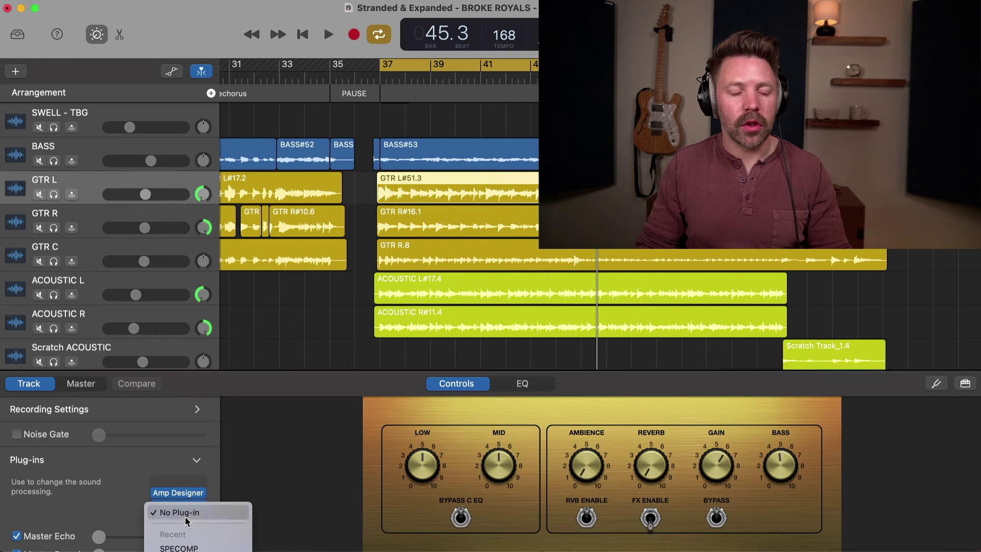
click(177, 545)
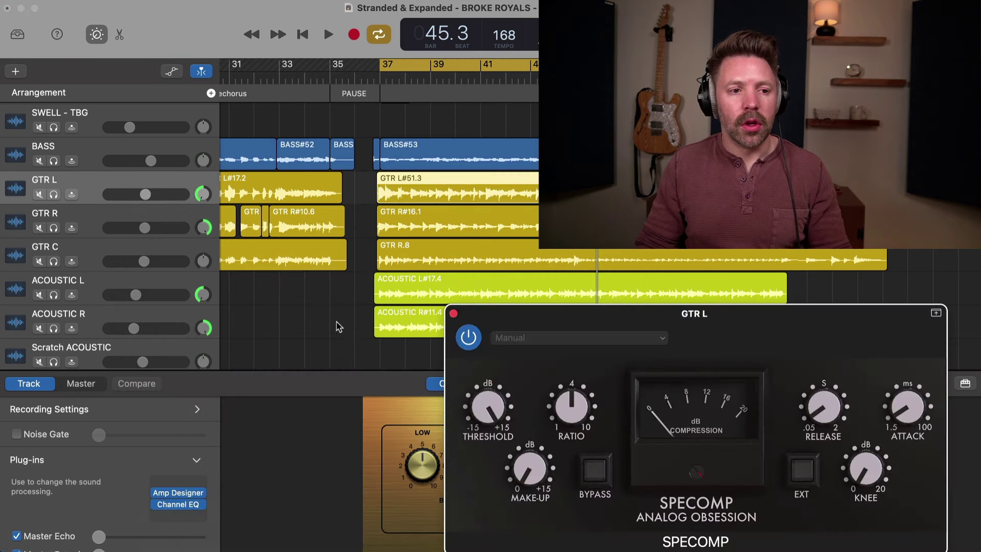
click(502, 341)
mouse_move(513, 395)
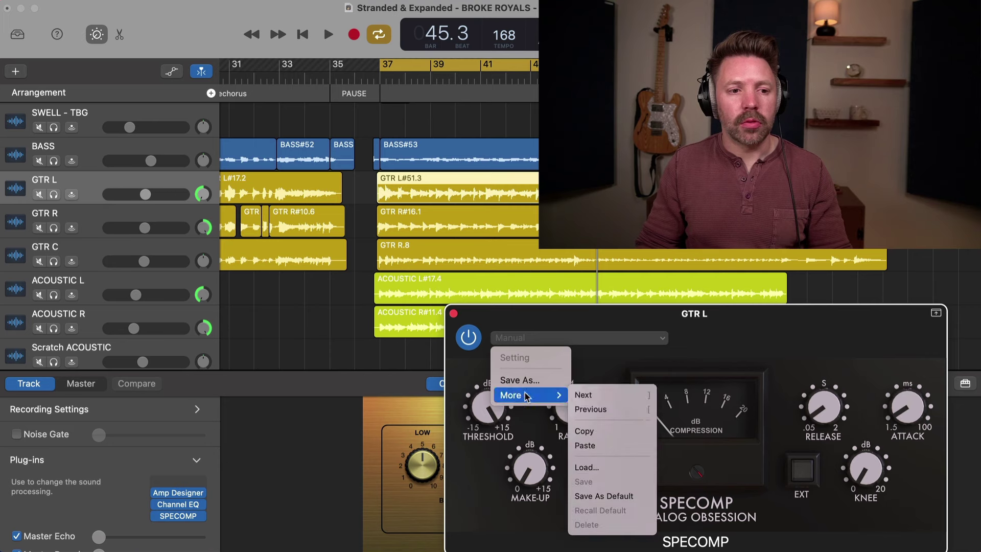
click(618, 445)
Audition GTR L's SPECOMP soloed and in the full mix, close its window and stop playback
key(s)
drag(629, 325, 242, 297)
key(space)
mouse_move(98, 385)
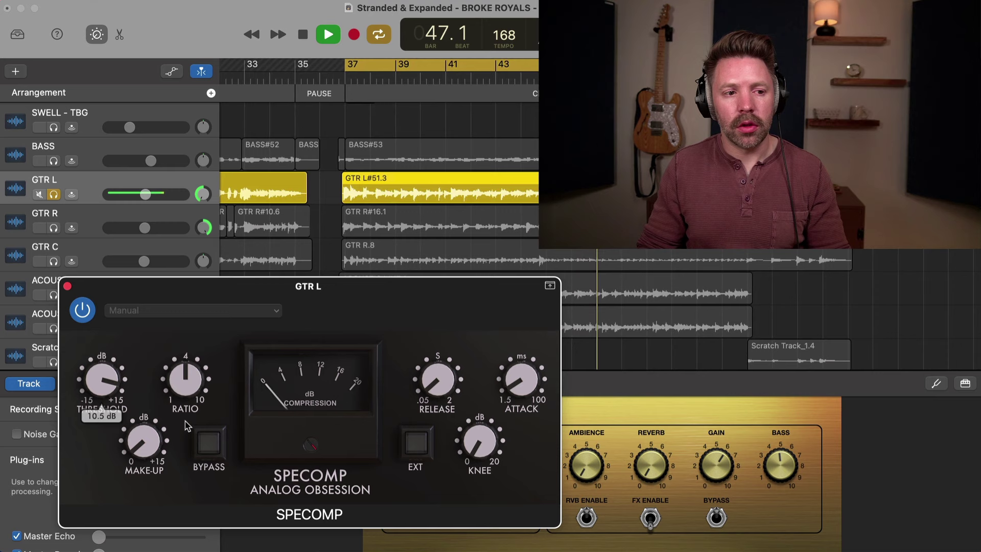
mouse_move(155, 441)
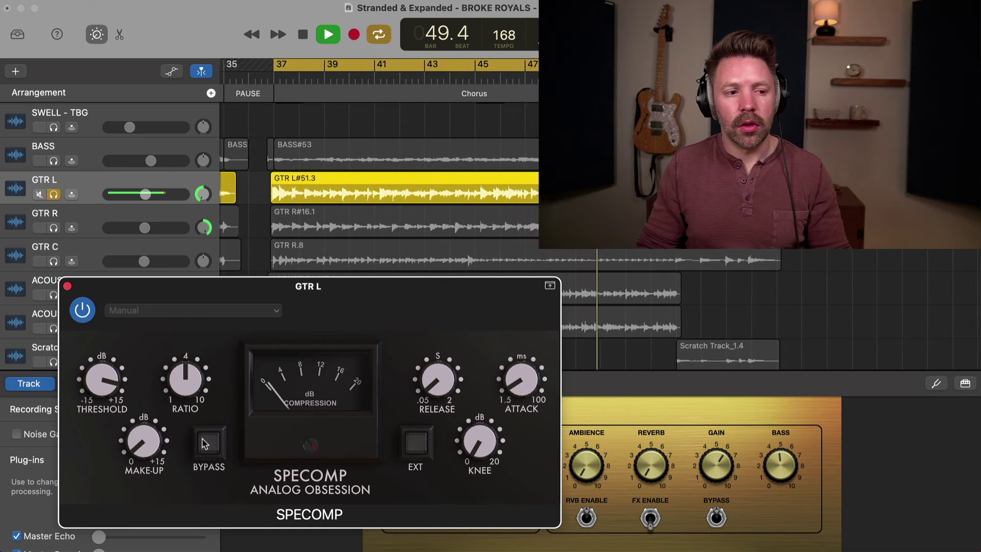
key(s)
click(67, 286)
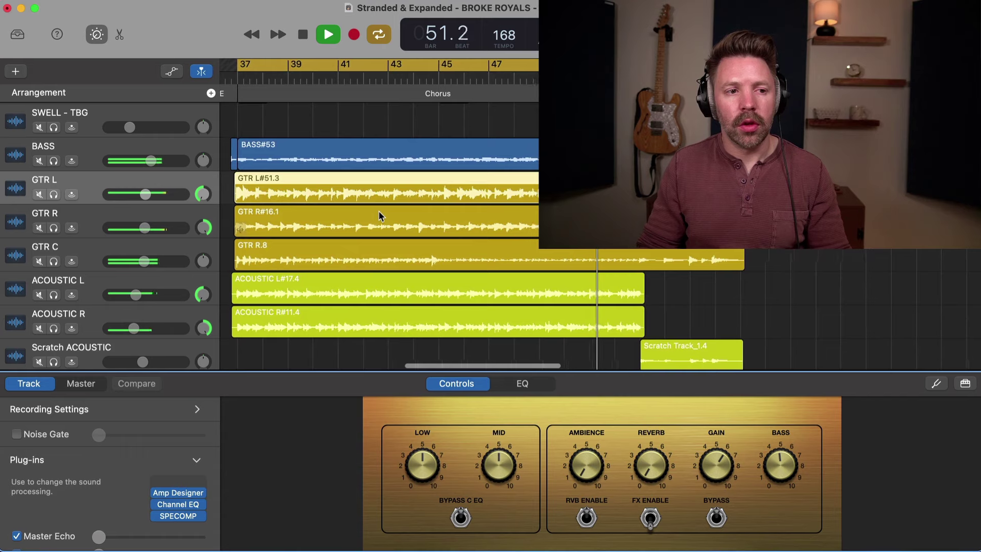
key(space)
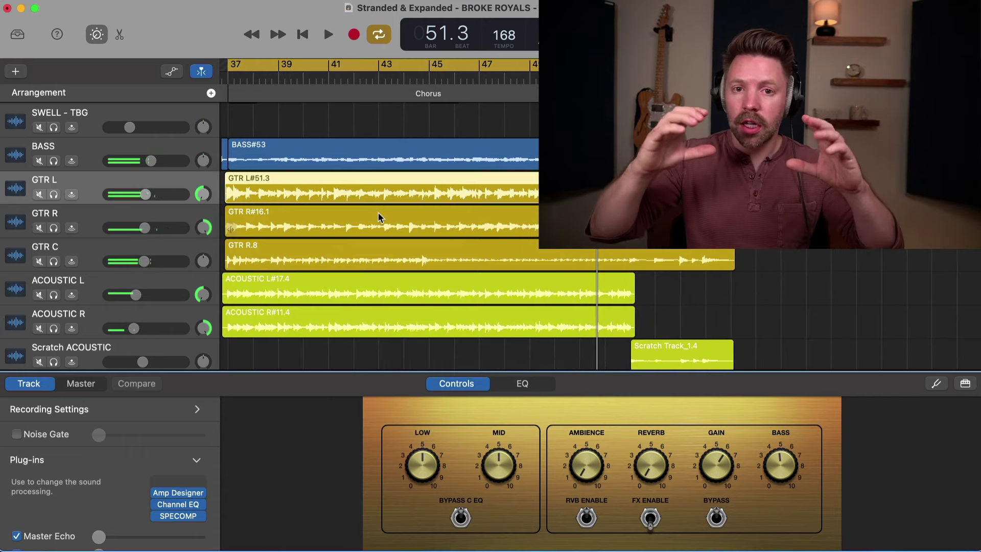
Select the ACOUSTIC L track and insert LALA in the empty plug-in slot below Channel EQ
scroll(378, 217, left, 3)
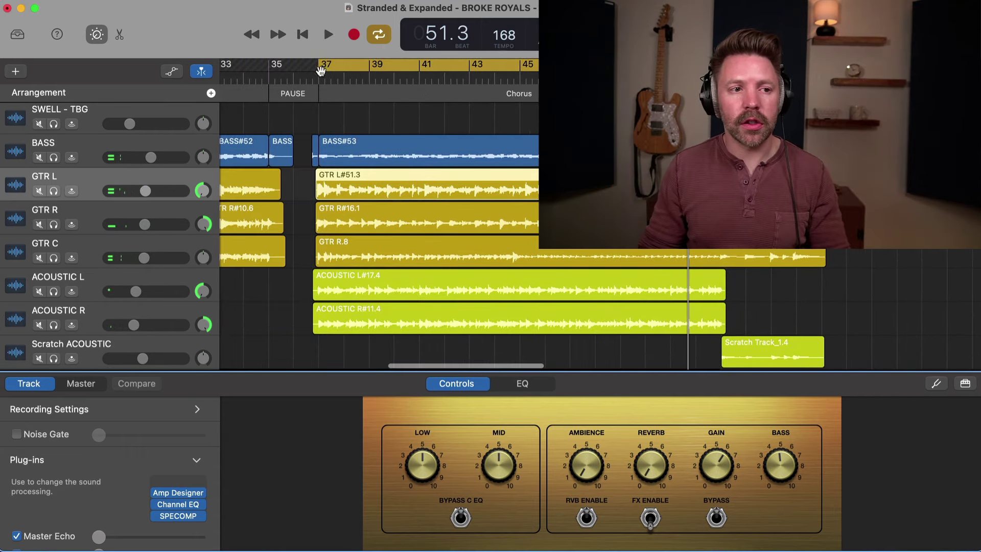
click(71, 299)
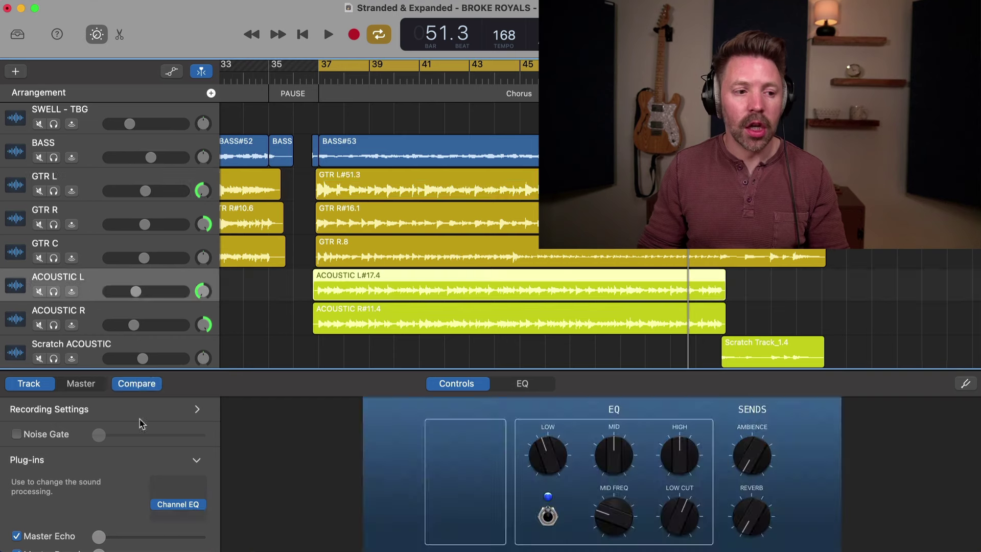
click(190, 509)
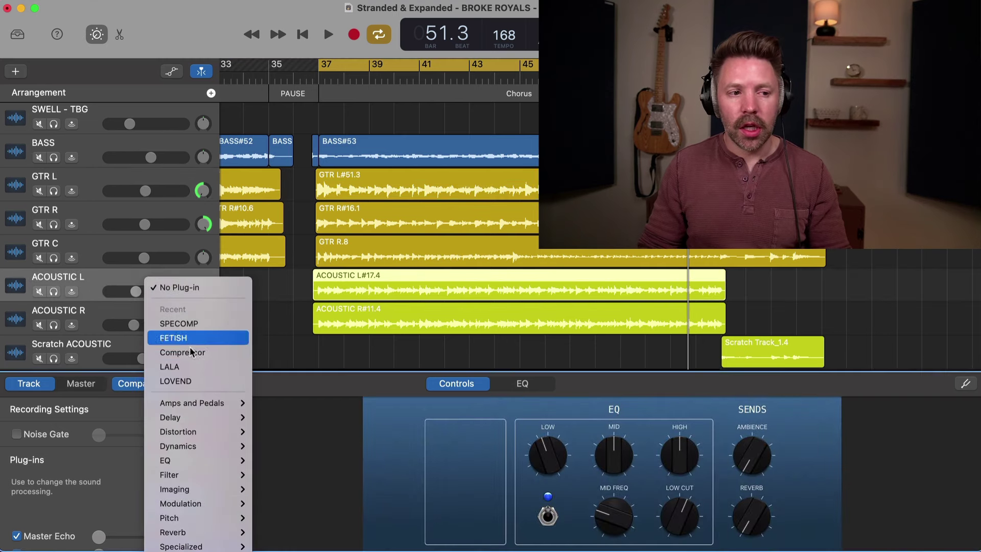
click(197, 367)
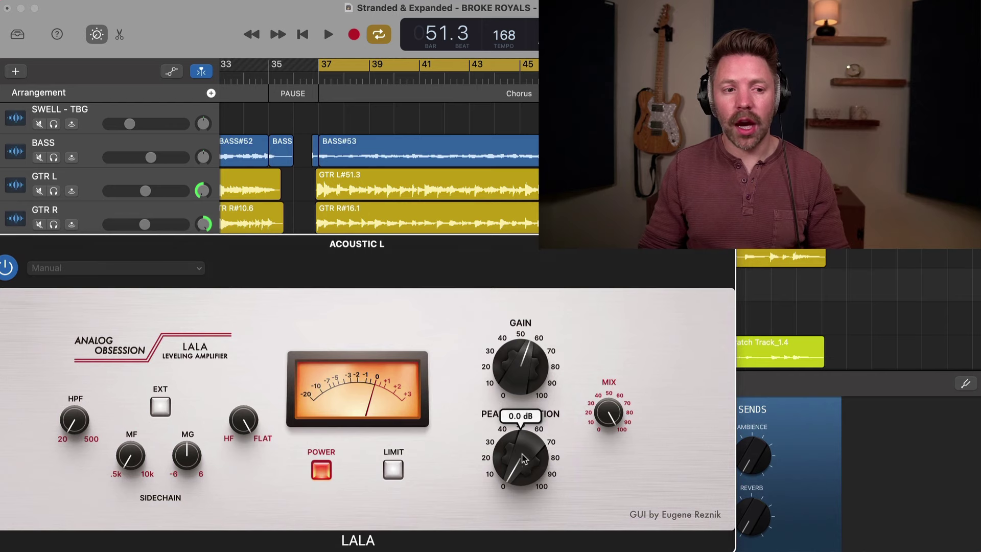
Play ACOUSTIC L soloed while raising LALA's Peak Reduction to about 9 dB, stop playback and back the knob off slightly
mouse_move(524, 462)
mouse_down()
mouse_move(519, 440)
mouse_move(521, 452)
mouse_up()
key(space)
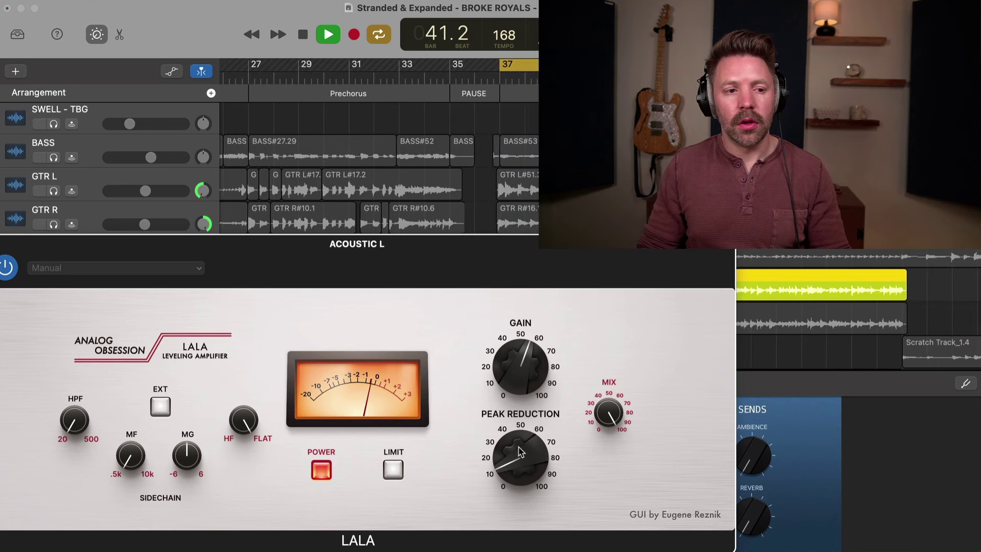
key(space)
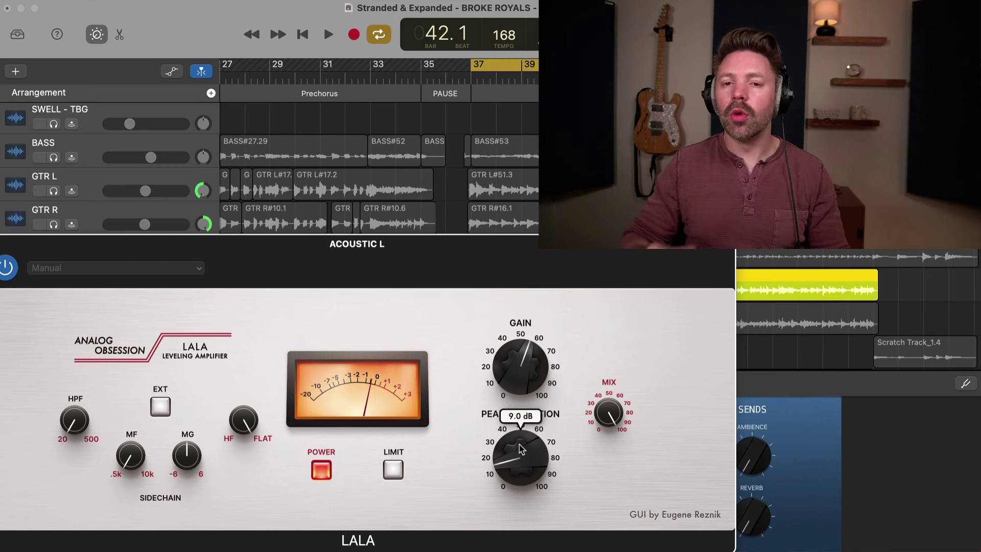
drag(520, 448, 520, 455)
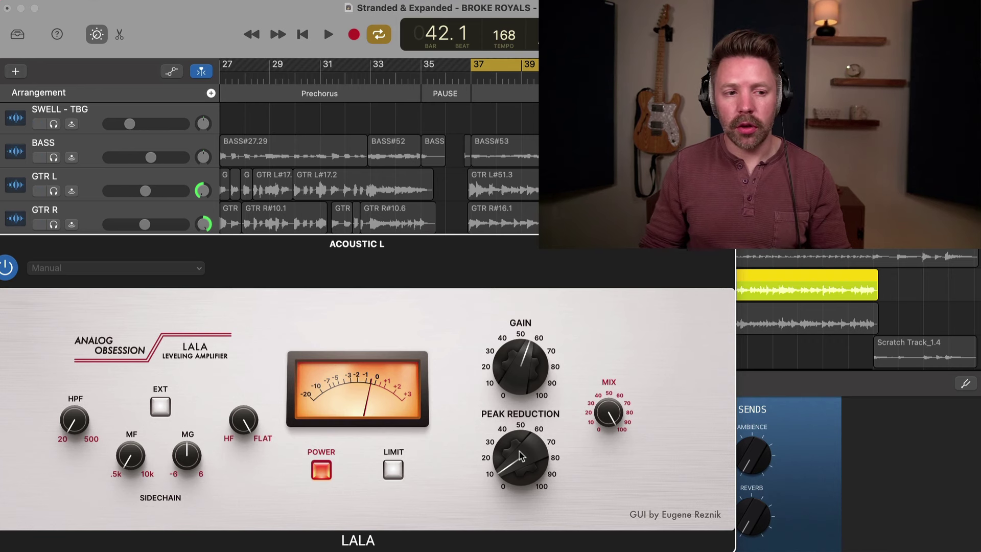
Replay ACOUSTIC L, raise LALA's Peak Reduction and Gain slightly, compare with its power off and on, and stop playback
key(space)
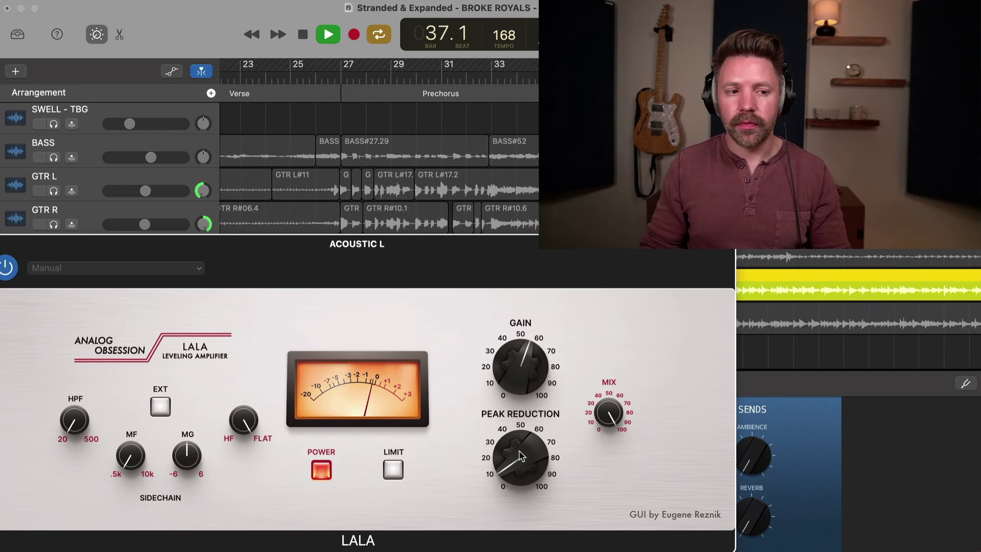
mouse_move(517, 457)
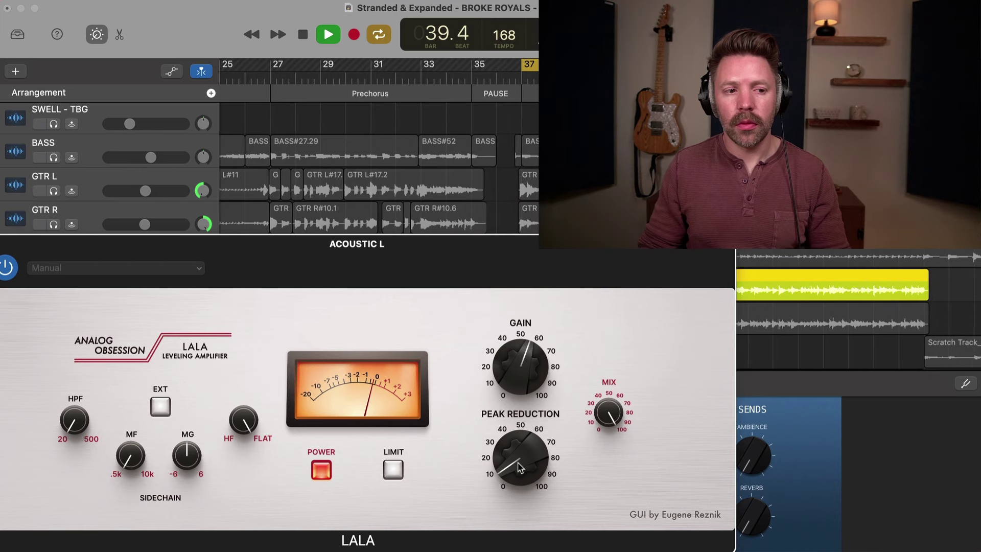
drag(520, 467, 520, 464)
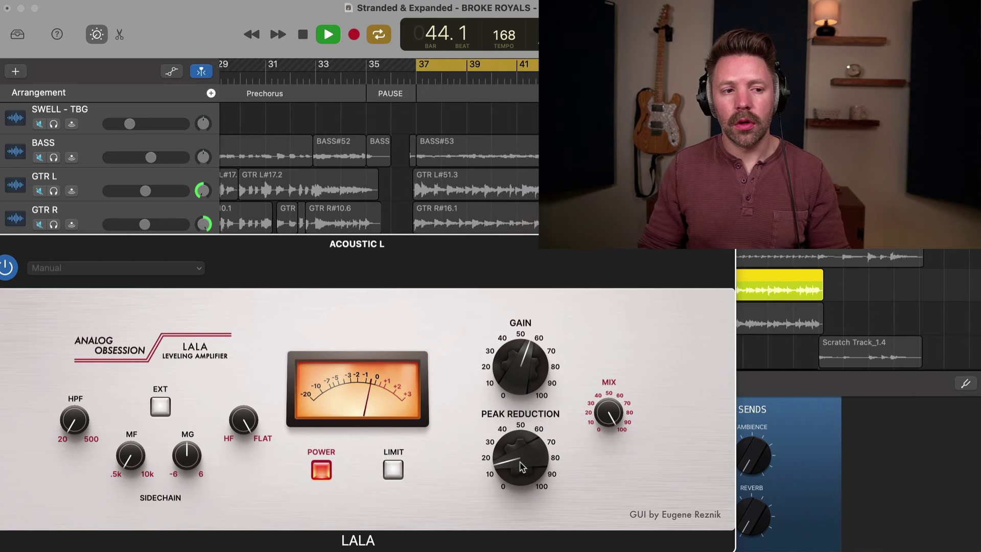
mouse_move(522, 383)
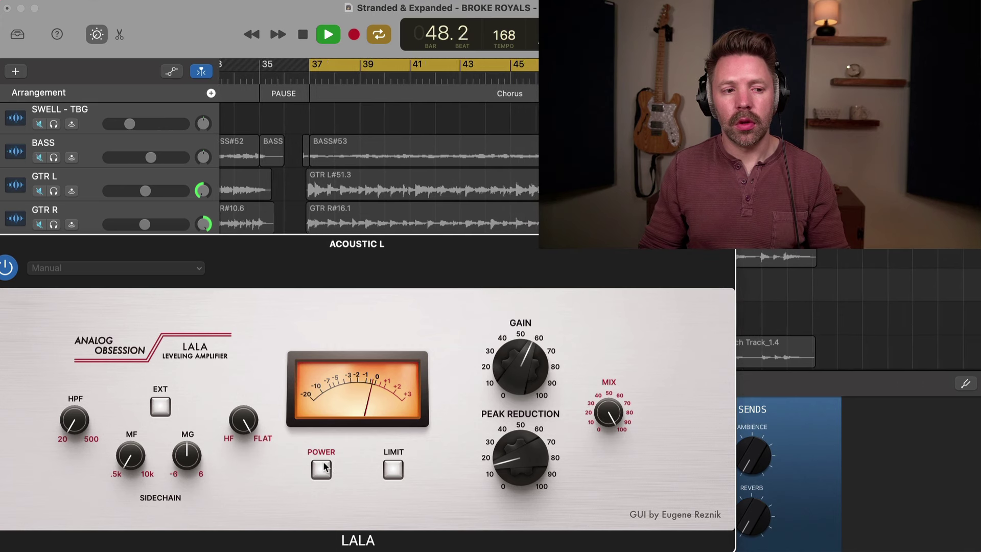
key(space)
Copy ACOUSTIC L's LALA settings and close the plug-in window
click(140, 267)
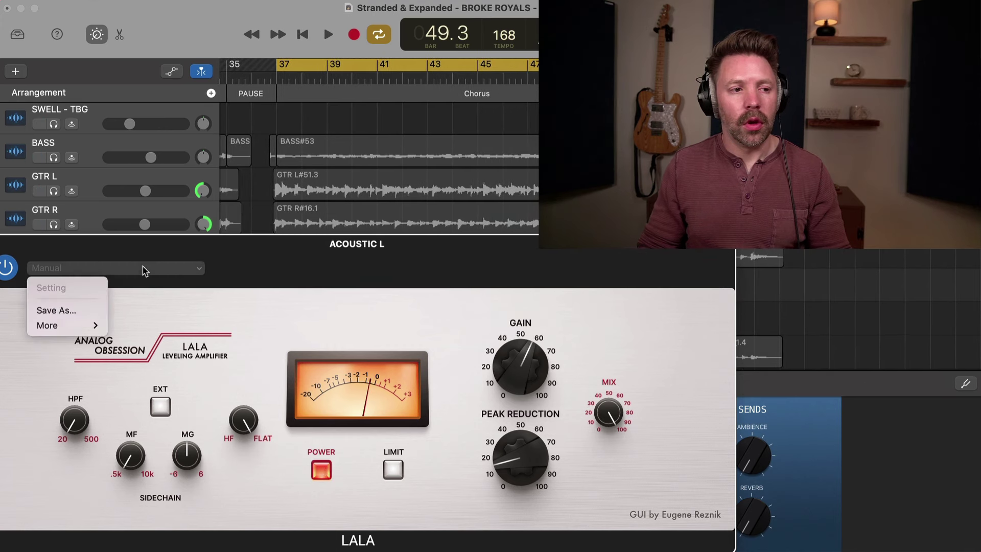
mouse_move(89, 326)
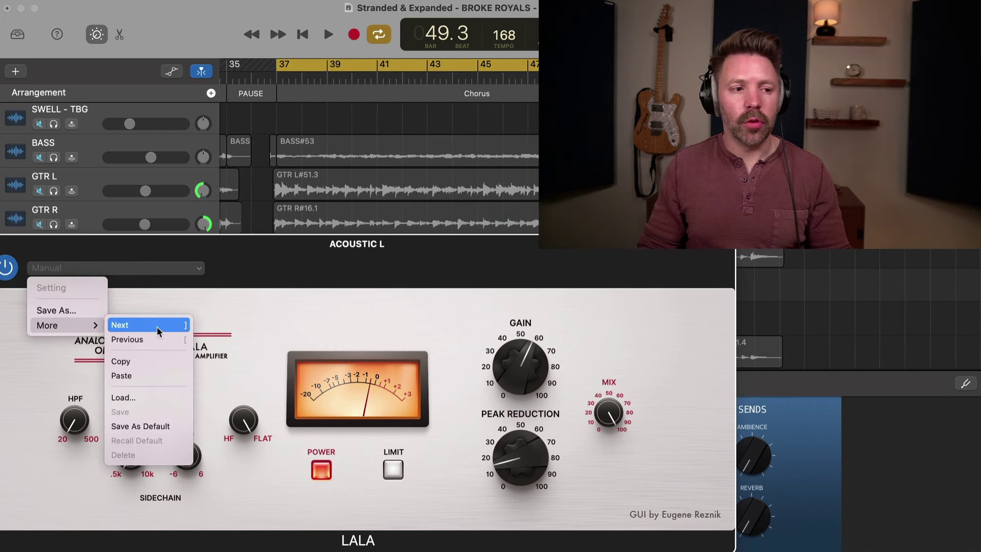
click(155, 362)
drag(21, 249, 176, 245)
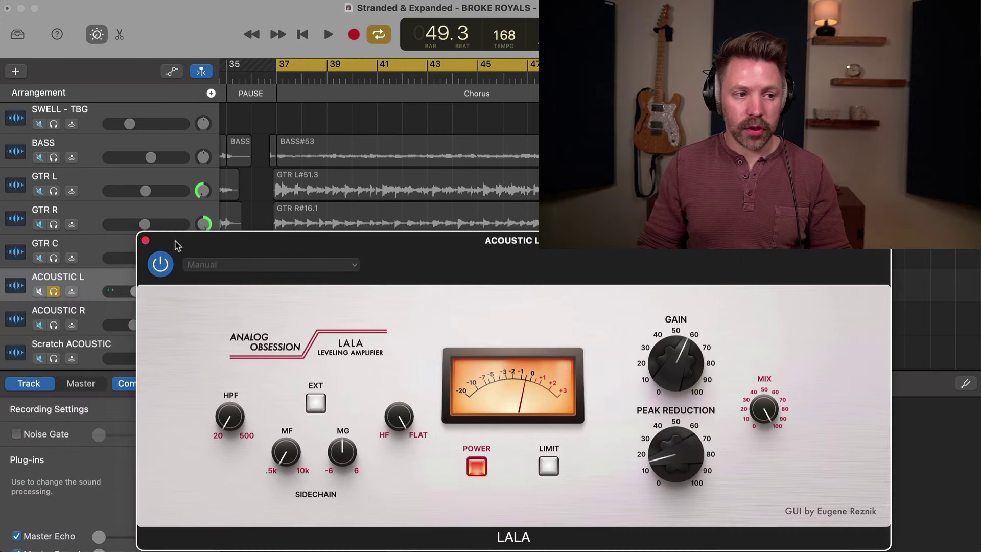
click(145, 241)
Solo ACOUSTIC R, insert LALA in the empty slot below Channel EQ, and paste the copied settings into it
click(89, 312)
key(s)
click(184, 514)
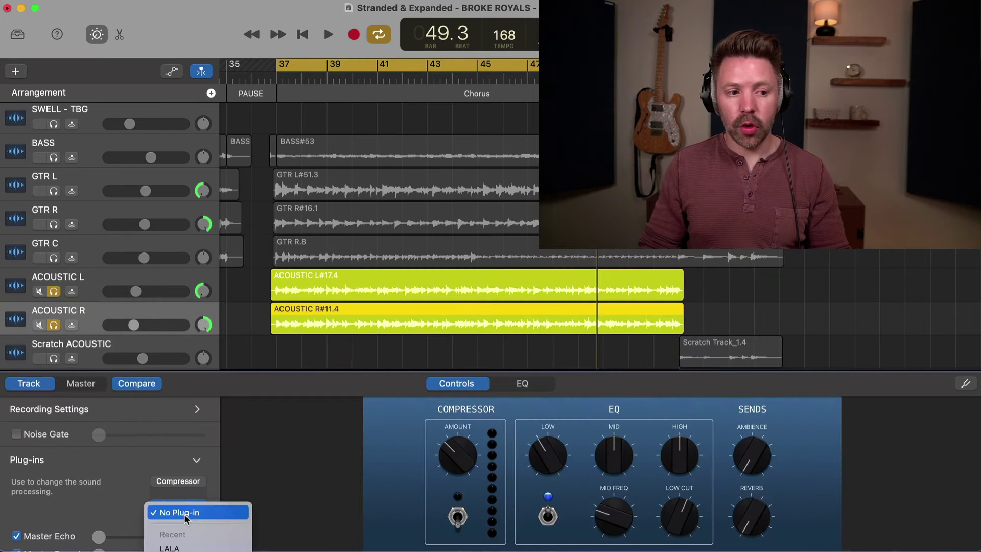
click(184, 548)
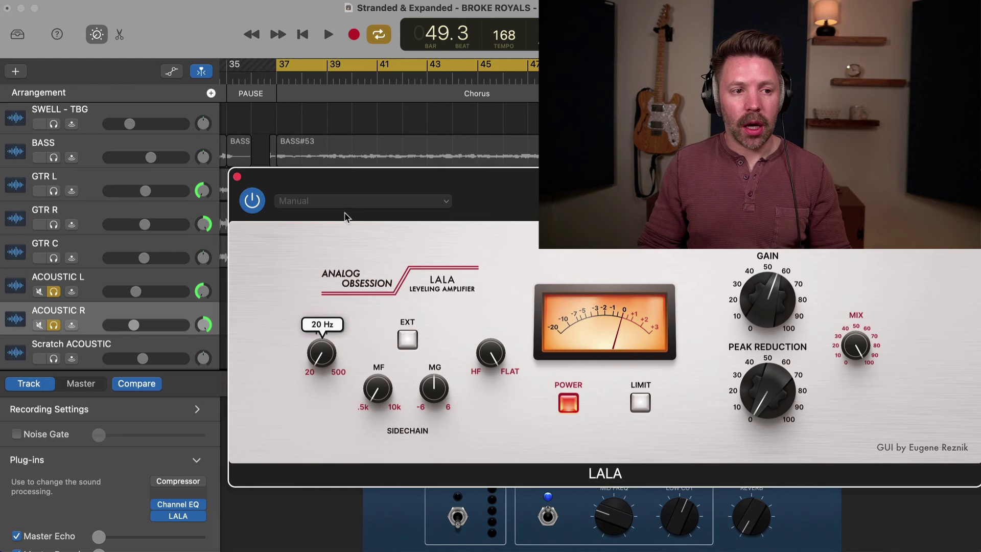
click(345, 202)
mouse_move(322, 258)
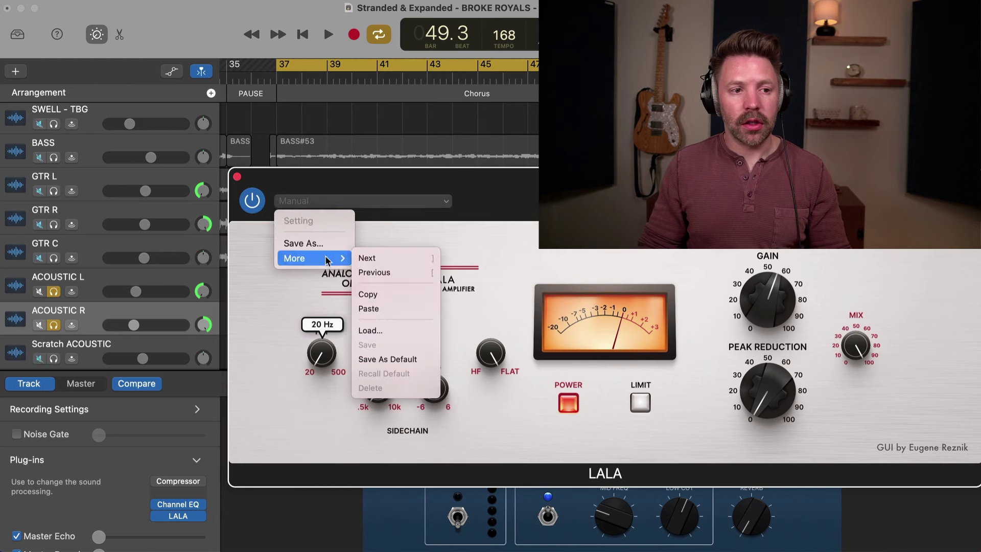
click(384, 308)
Audition ACOUSTIC L and ACOUSTIC R soloed together, stop playback, unsolo both tracks and close the LALA window
key(space)
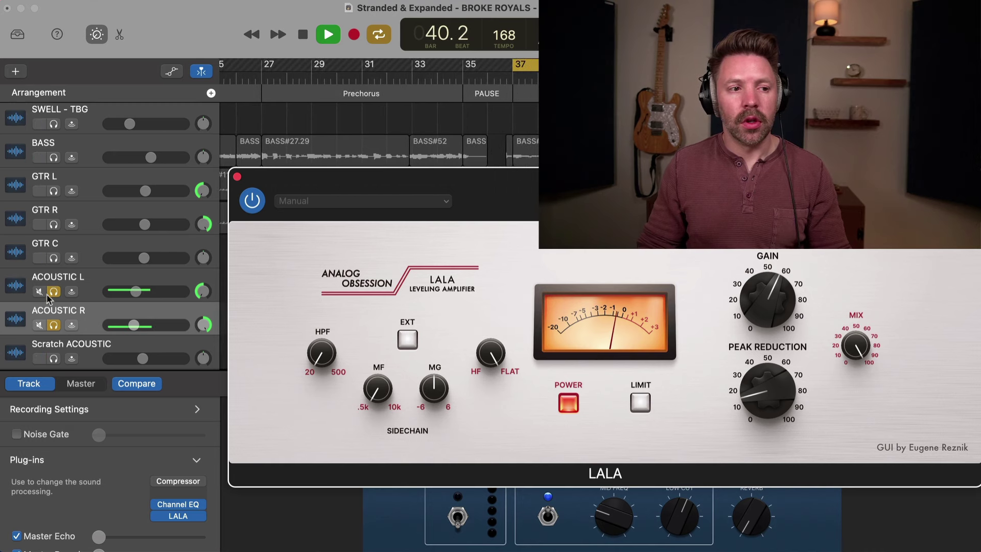
key(space)
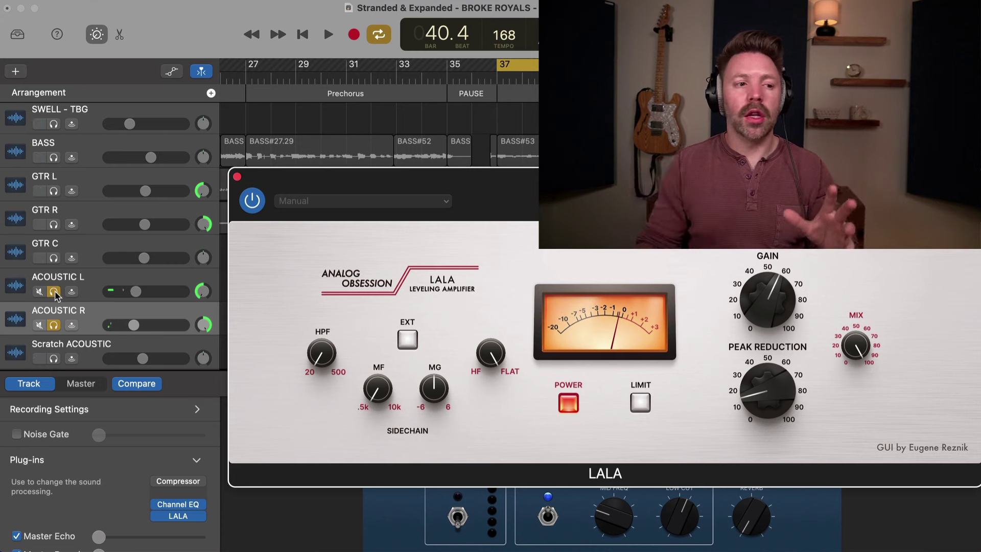
click(54, 324)
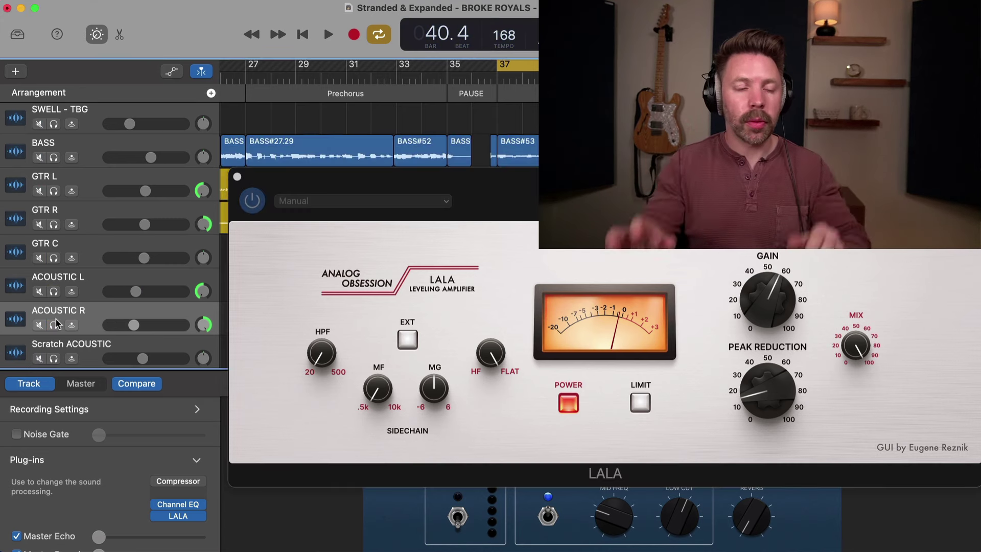
click(237, 176)
Duplicate the DRUMS track with its regions and name the copy PCOMP
scroll(240, 175, up, 5)
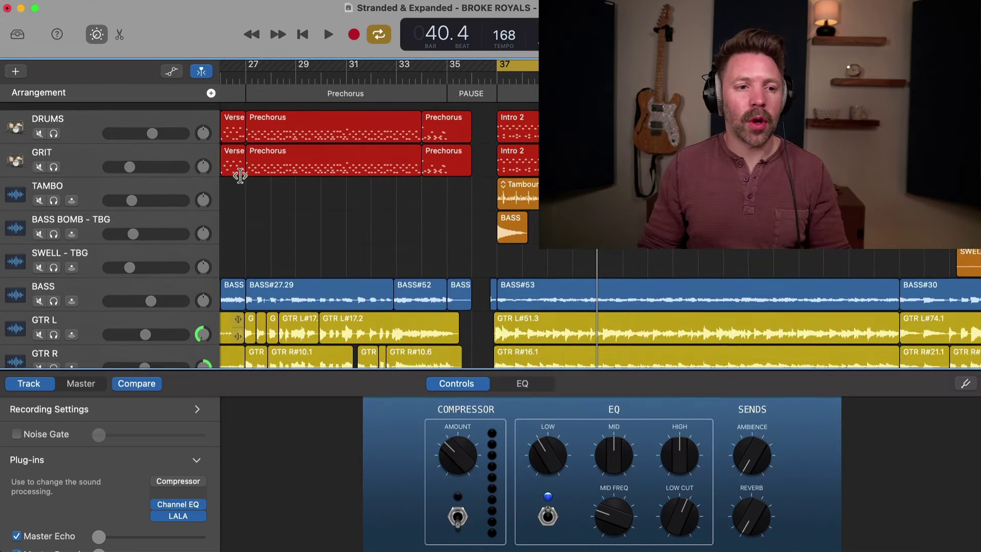
click(108, 118)
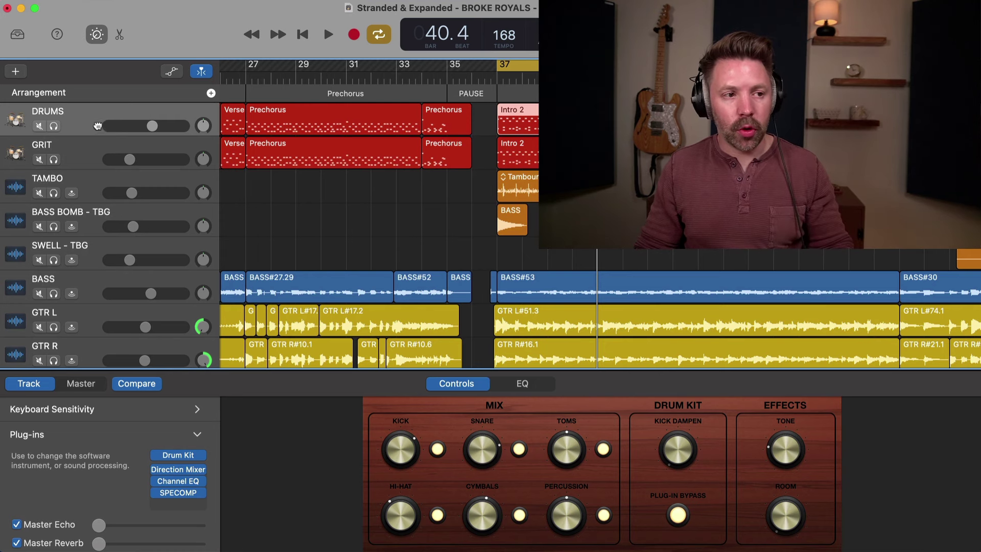
key(super+d)
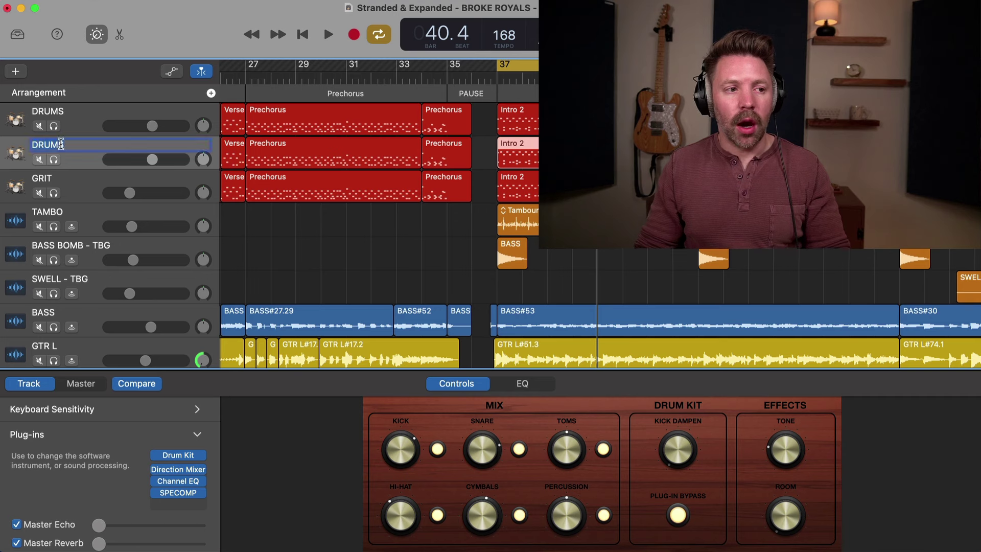
text(PCOMP)
key(Return)
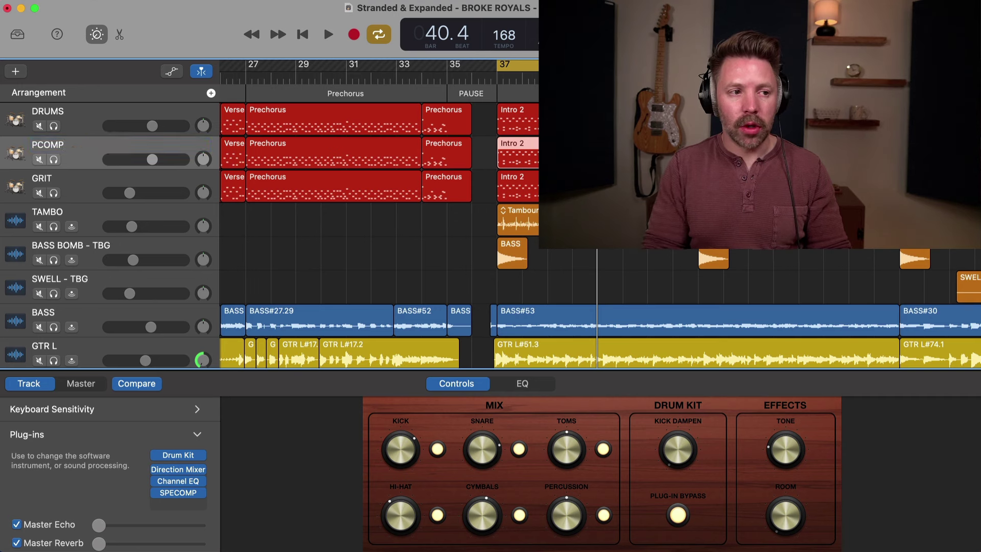
Turn off toms, hi-hat, cymbals and percussion in PCOMP's drum kit, leaving only kick and snare, and play the track soloed
click(604, 449)
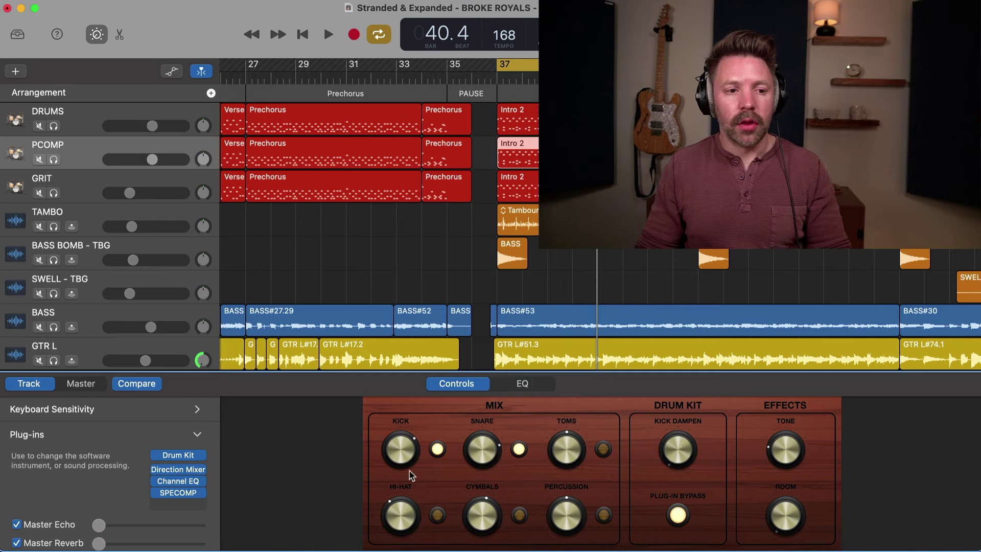
key(space)
key(s)
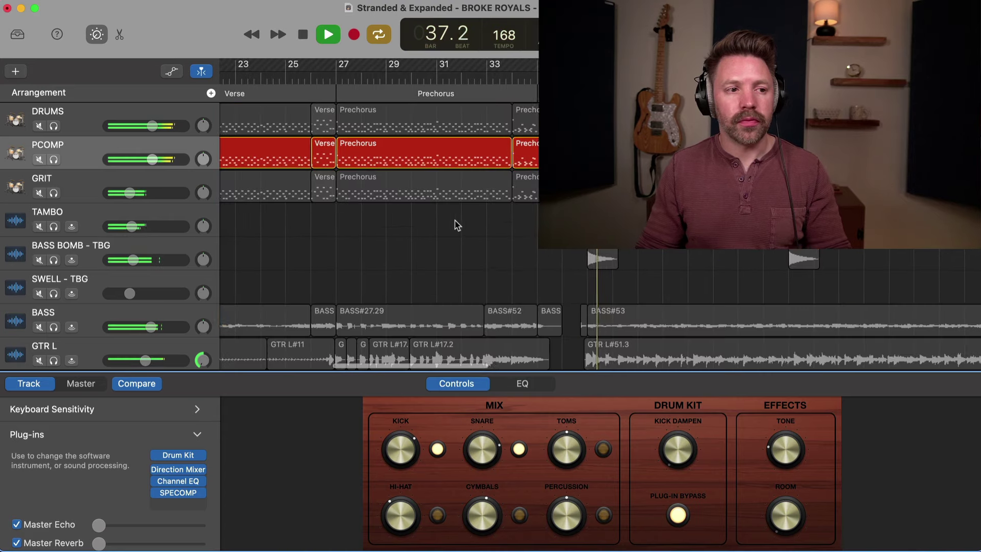
Replace PCOMP's SPECOMP with AnalogObsession's BUSTERse and move its window clear of the webcam area
click(200, 506)
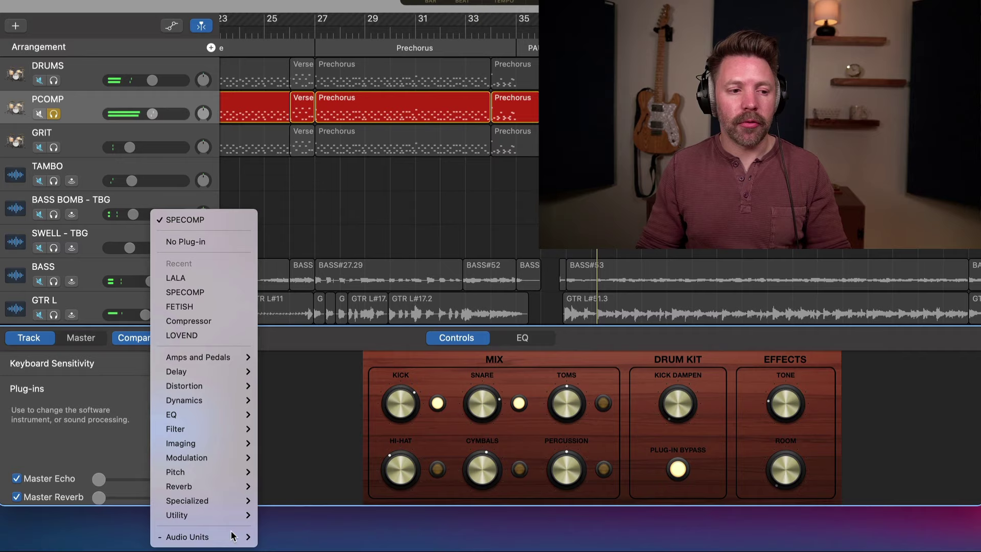
mouse_move(231, 537)
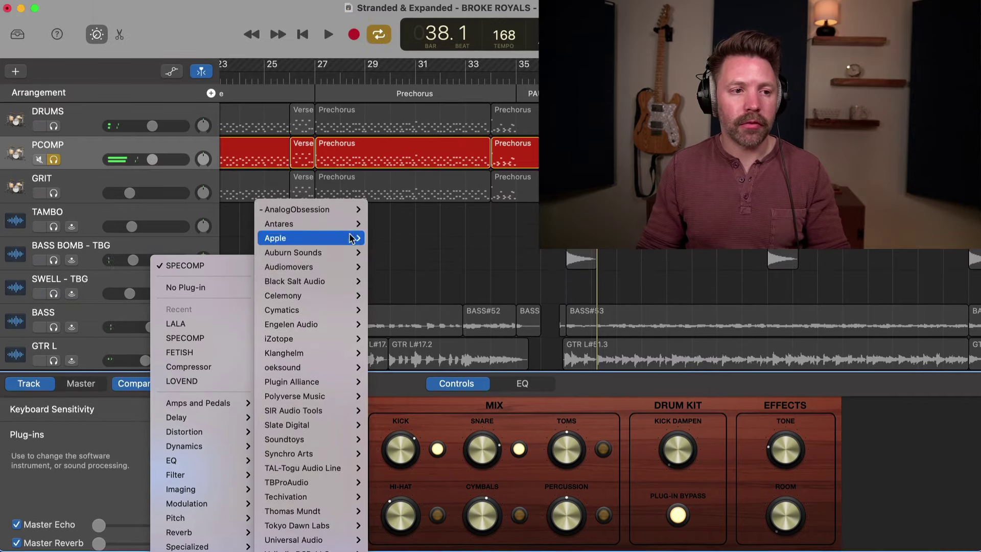
mouse_move(306, 164)
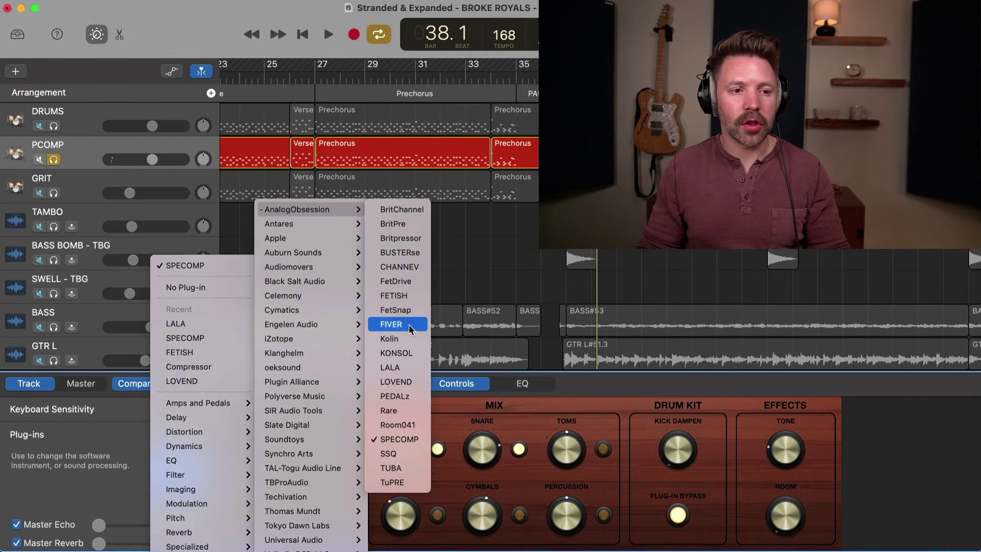
click(412, 252)
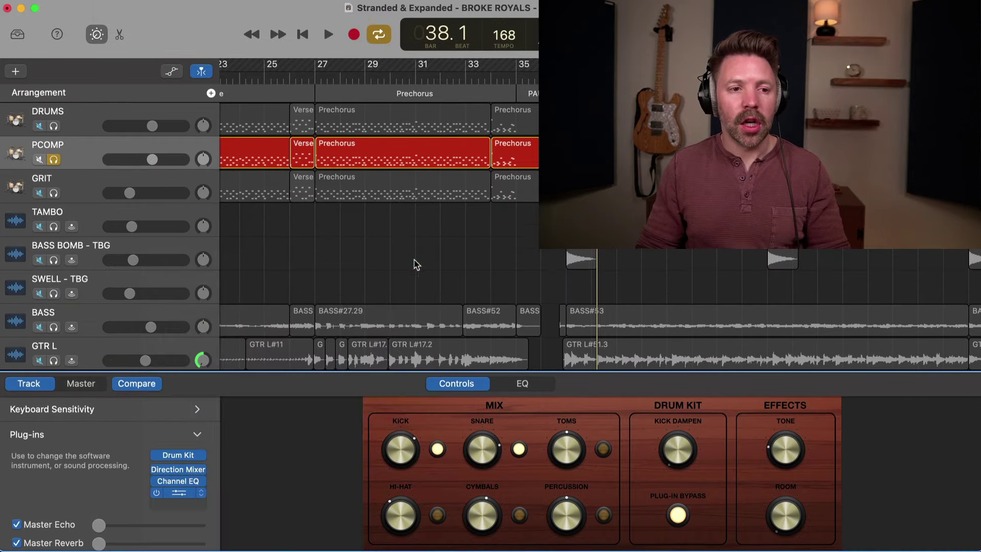
drag(518, 129, 409, 99)
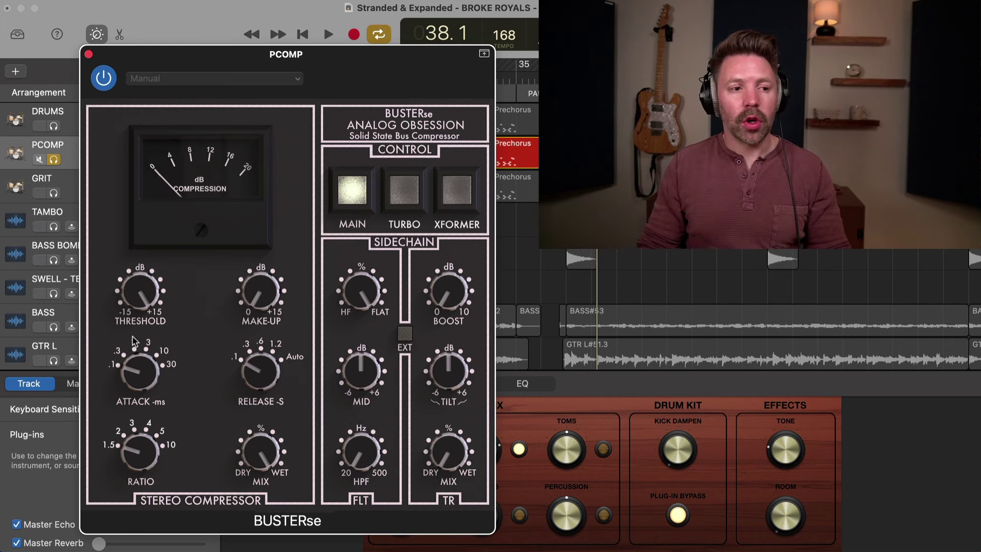
Set PCOMP's BUSTERse to an Attack of 30 ms, a Ratio of 10 and a Release of .1 s
drag(148, 372, 187, 297)
drag(148, 373, 146, 394)
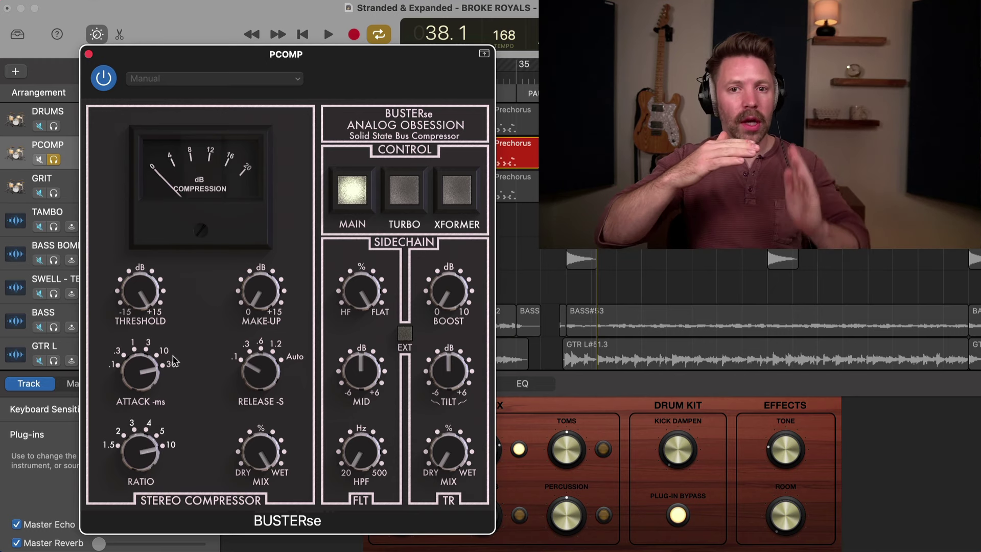
drag(143, 297, 143, 277)
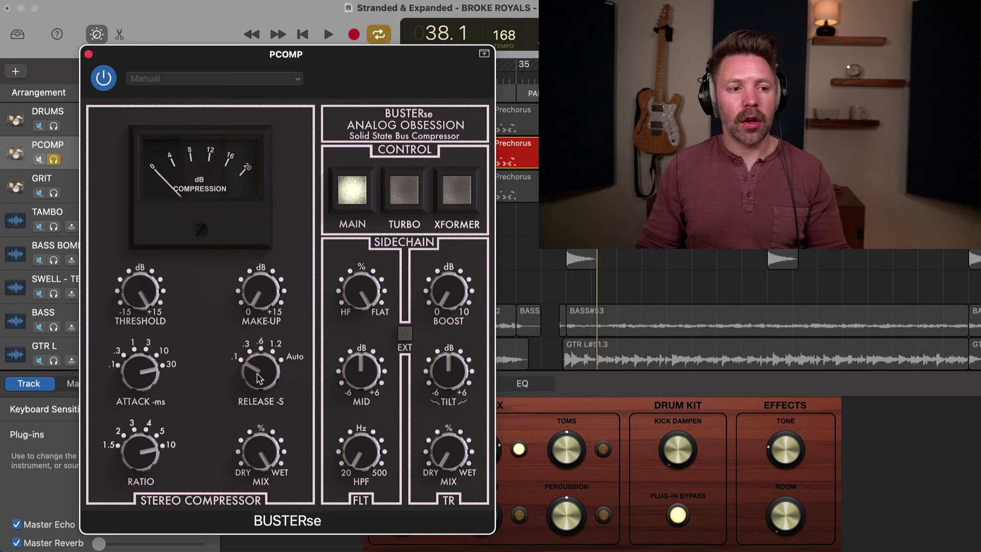
drag(248, 367, 254, 383)
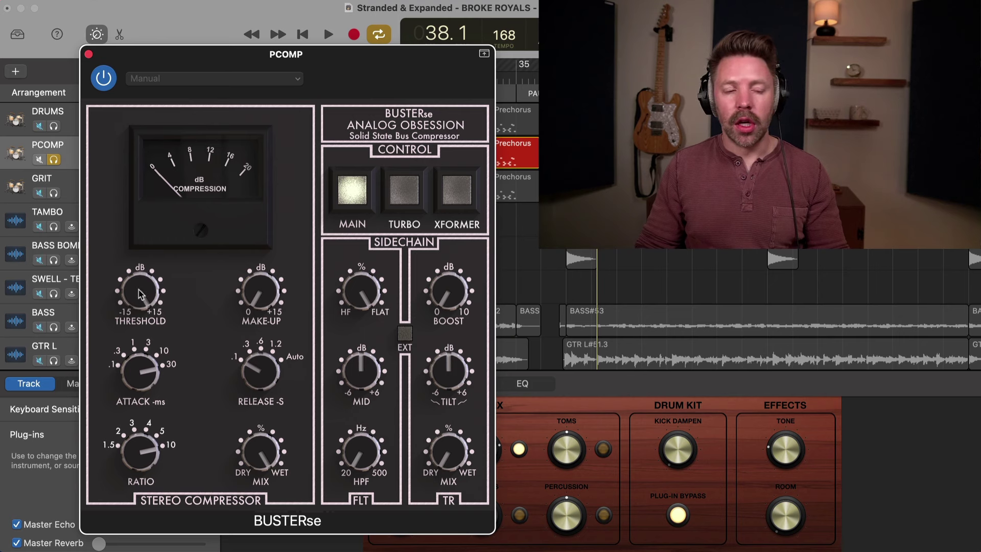
With PCOMP playing soloed, lower BUSTERse's Threshold to its minimum, raise Make-up to 2.9 dB and compare against the bypassed sound
key(space)
drag(141, 297, 133, 440)
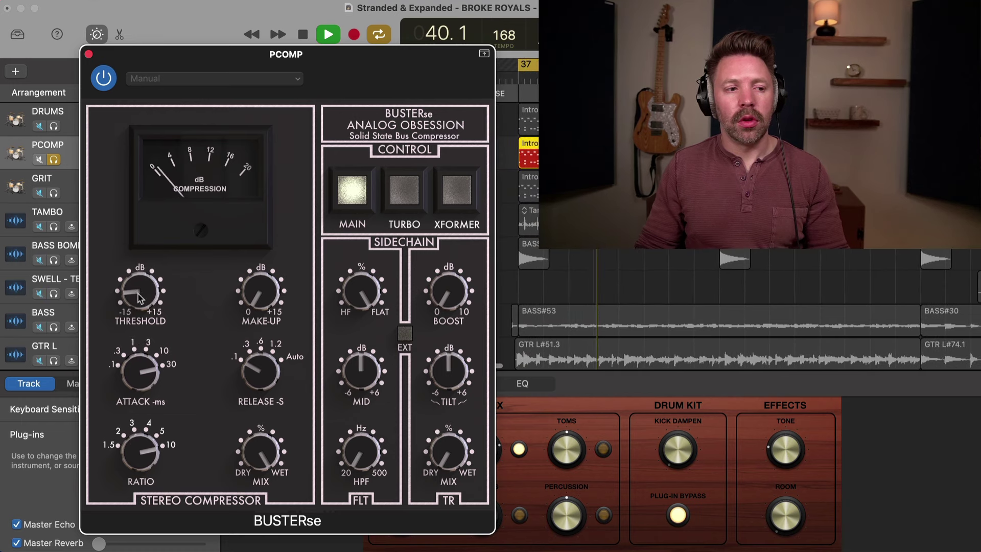
drag(141, 302, 141, 339)
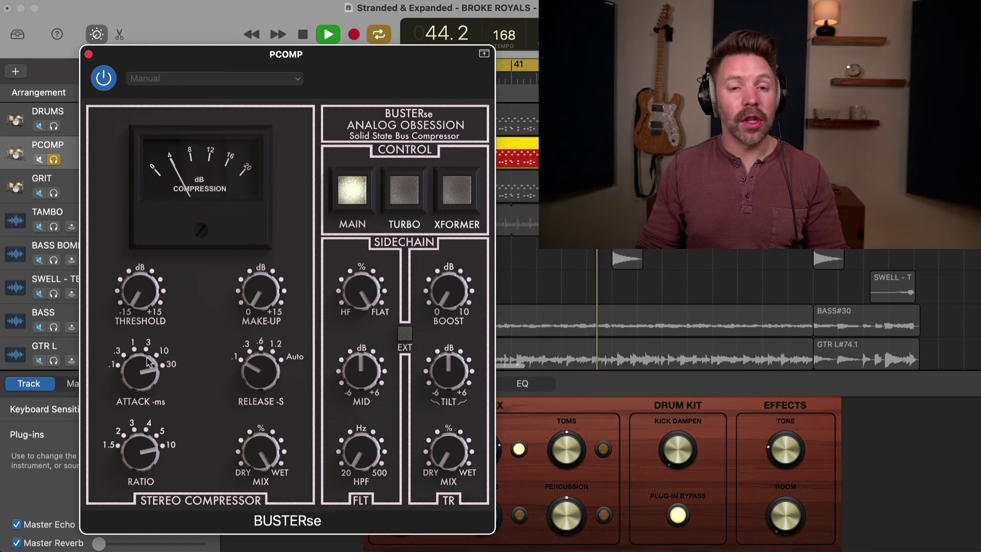
drag(280, 292, 292, 261)
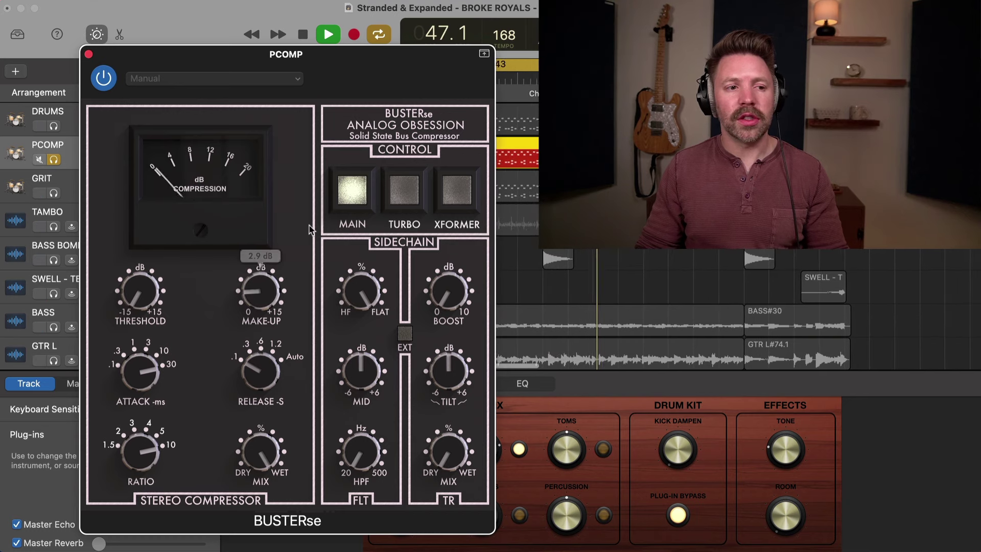
click(352, 197)
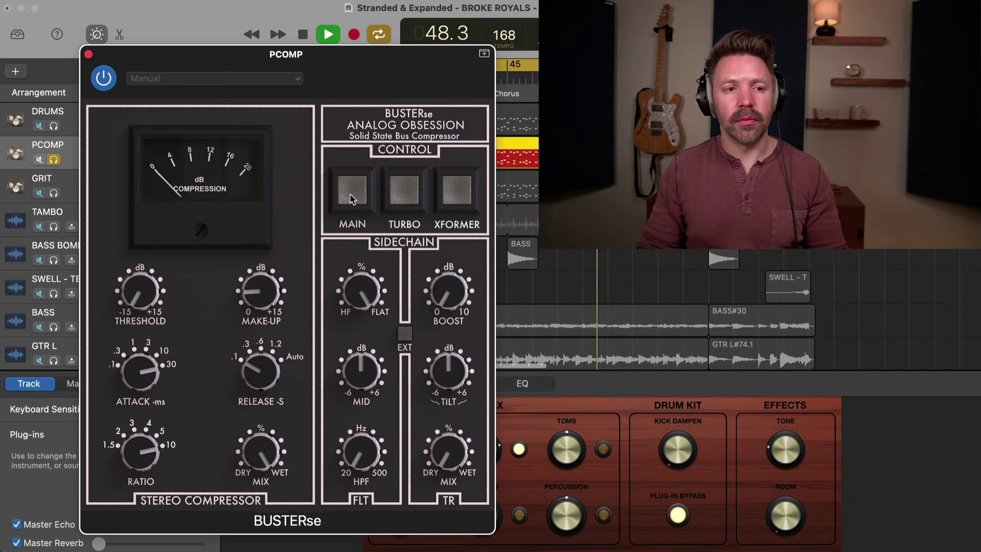
click(352, 197)
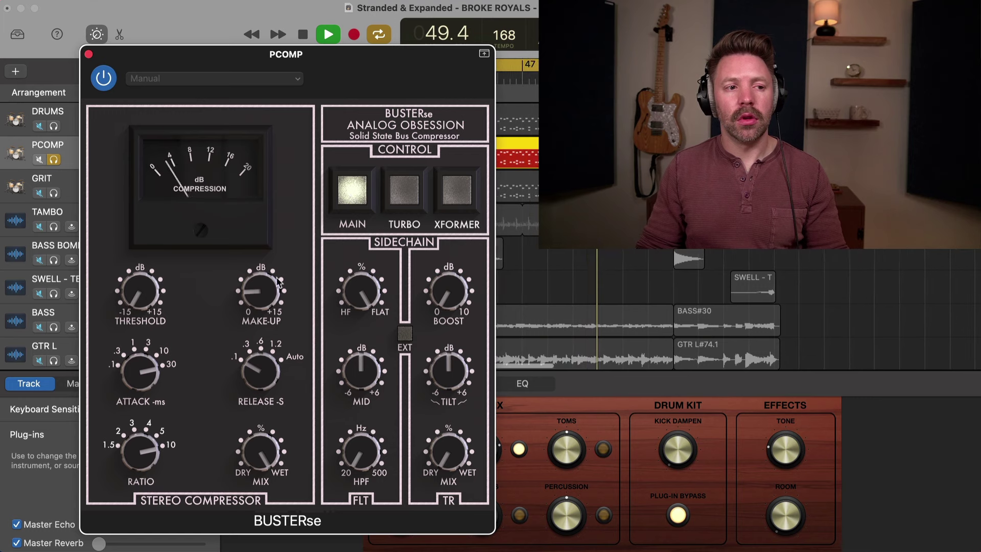
Audition faster and slower BUSTERse Attack settings, including 30 ms and .1 ms, and settle on 10 ms
drag(148, 374, 144, 391)
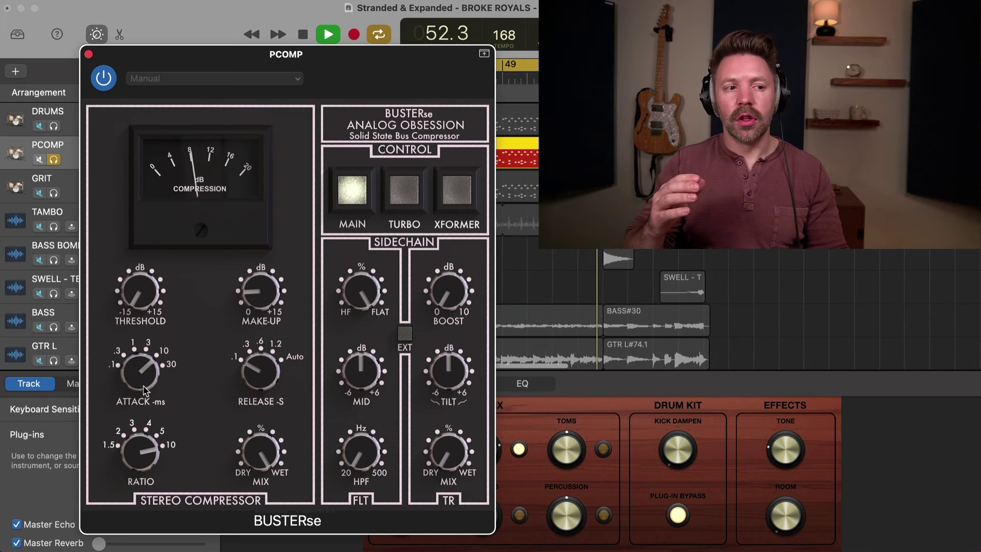
click(348, 197)
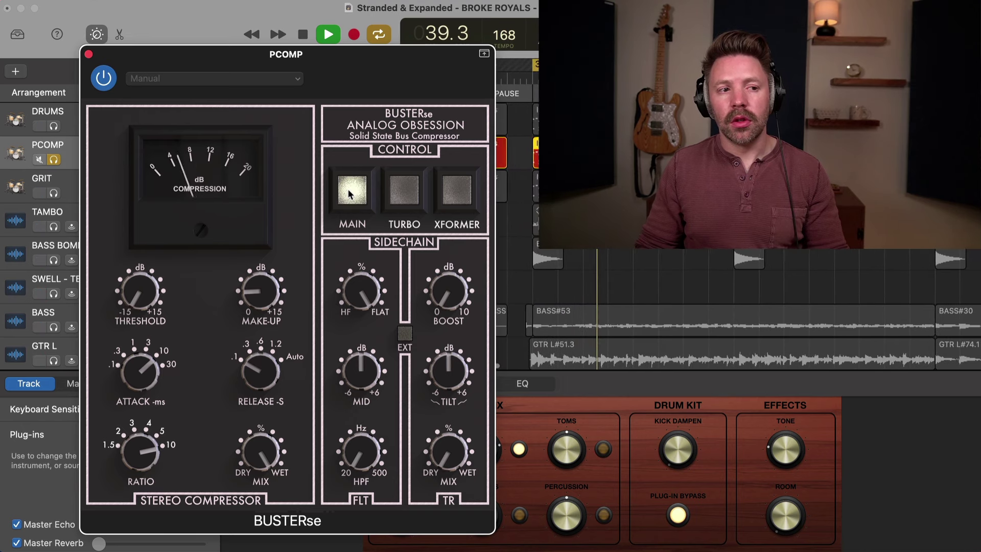
drag(146, 371, 172, 288)
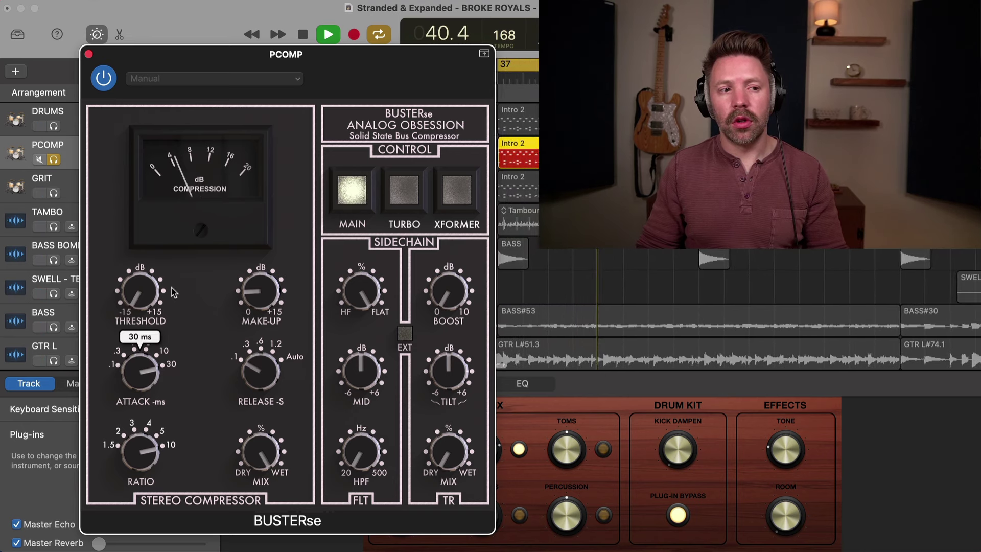
alt+click(142, 377)
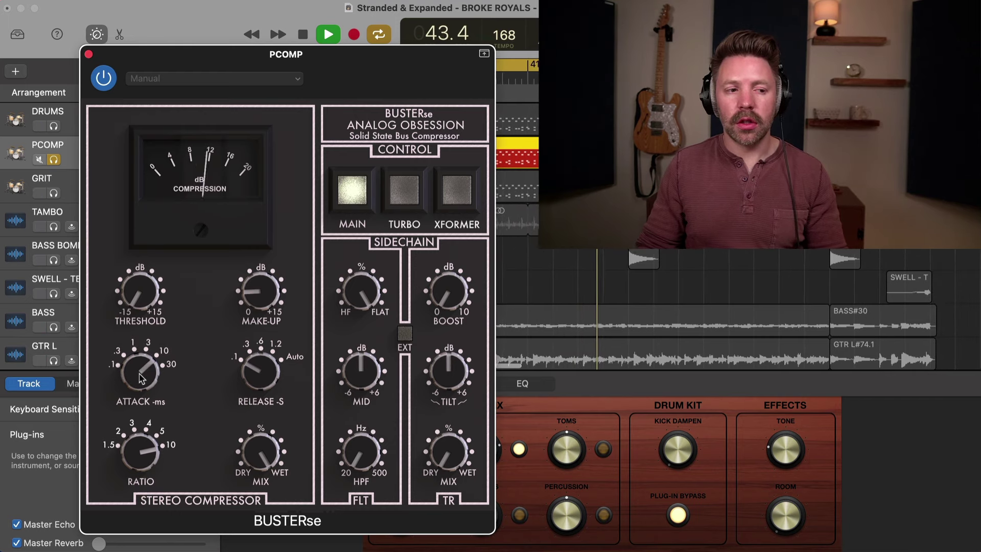
drag(142, 377, 124, 393)
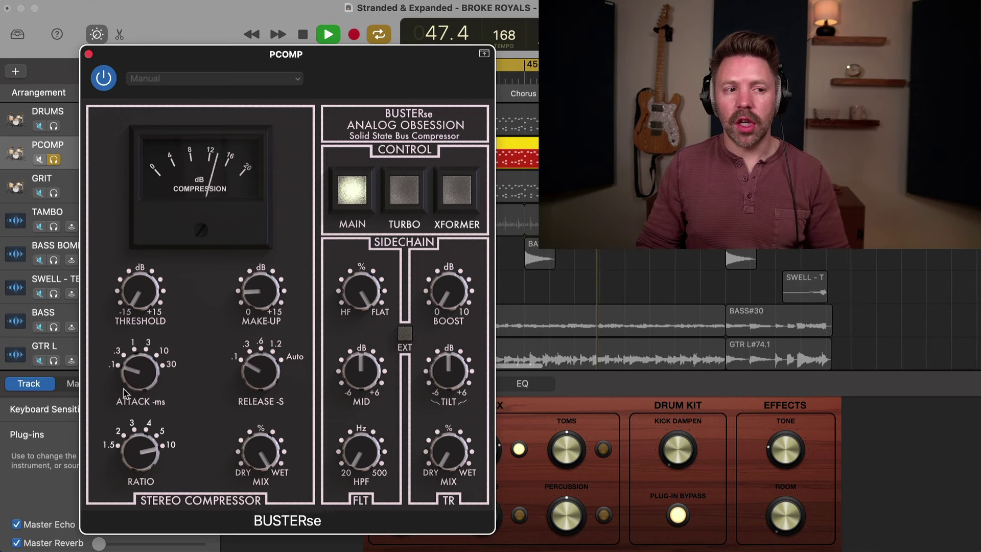
drag(132, 371, 179, 232)
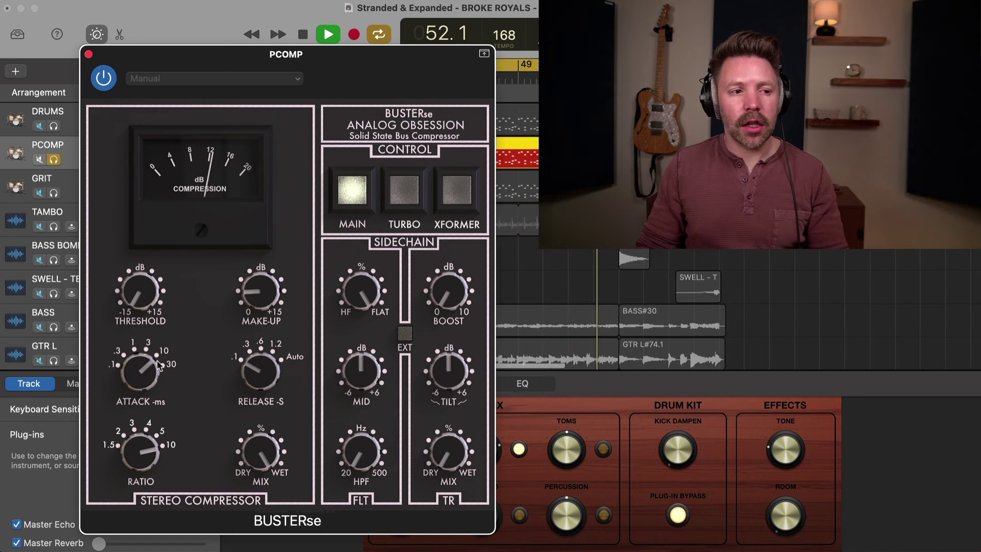
key(space)
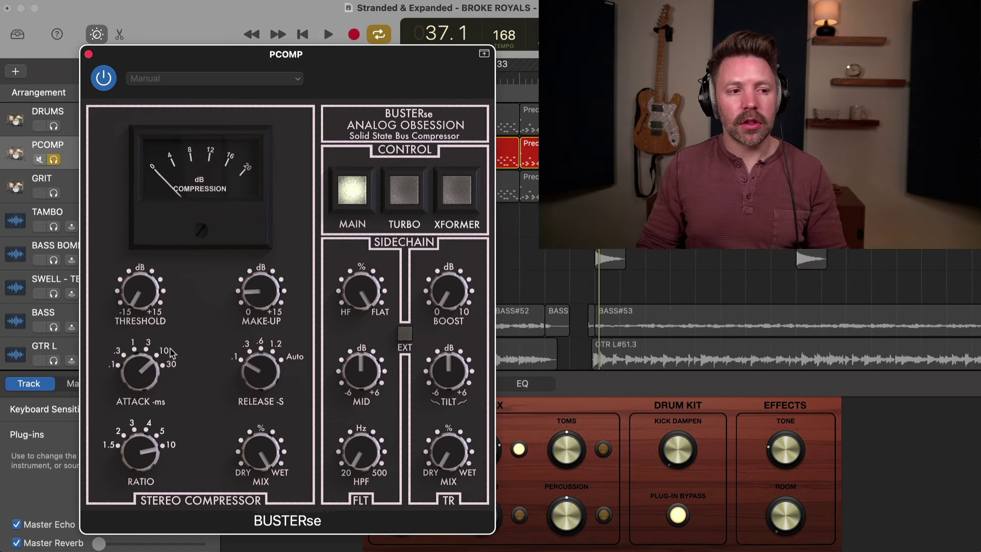
key(space)
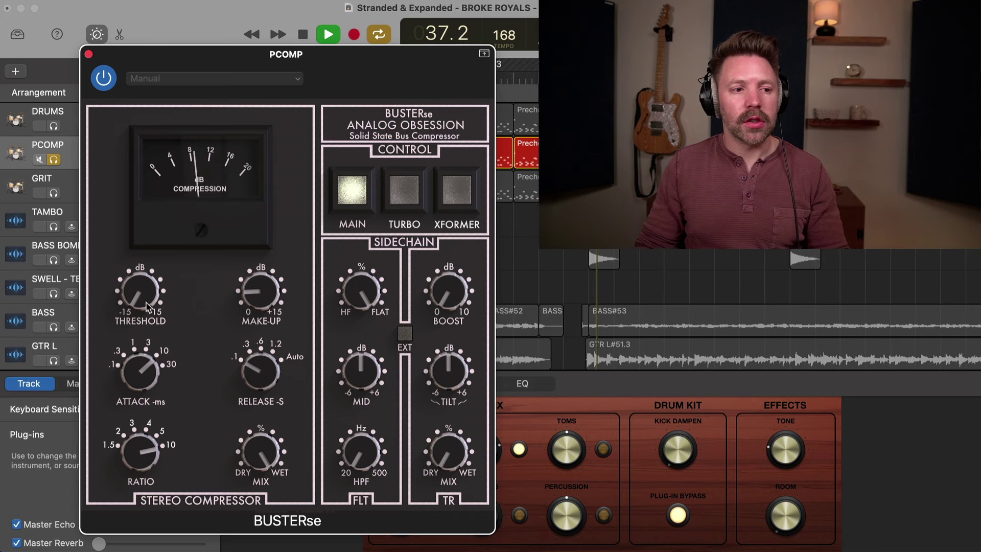
Set BUSTERse's Threshold to -14.4 dB and Make-up to 2.6 dB, comparing PCOMP's level with the compressor bypassed
mouse_move(142, 298)
mouse_down()
mouse_move(147, 310)
mouse_move(142, 300)
mouse_up()
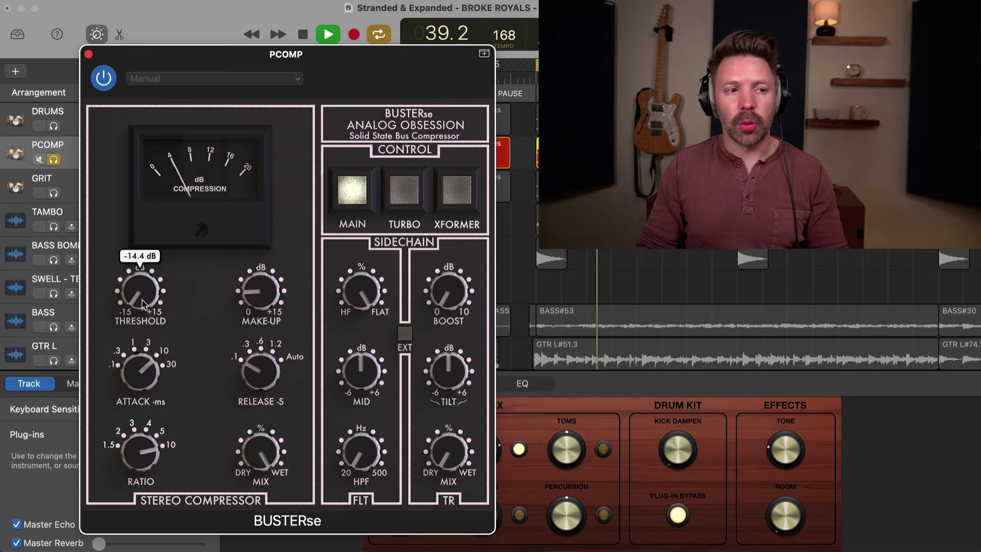
click(353, 192)
click(353, 194)
drag(249, 69, 416, 70)
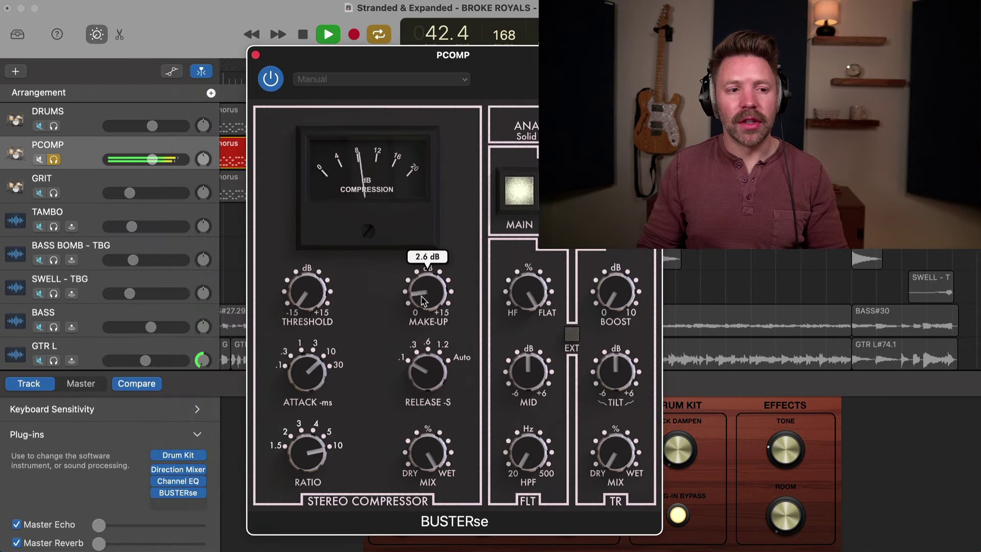
click(527, 195)
click(528, 195)
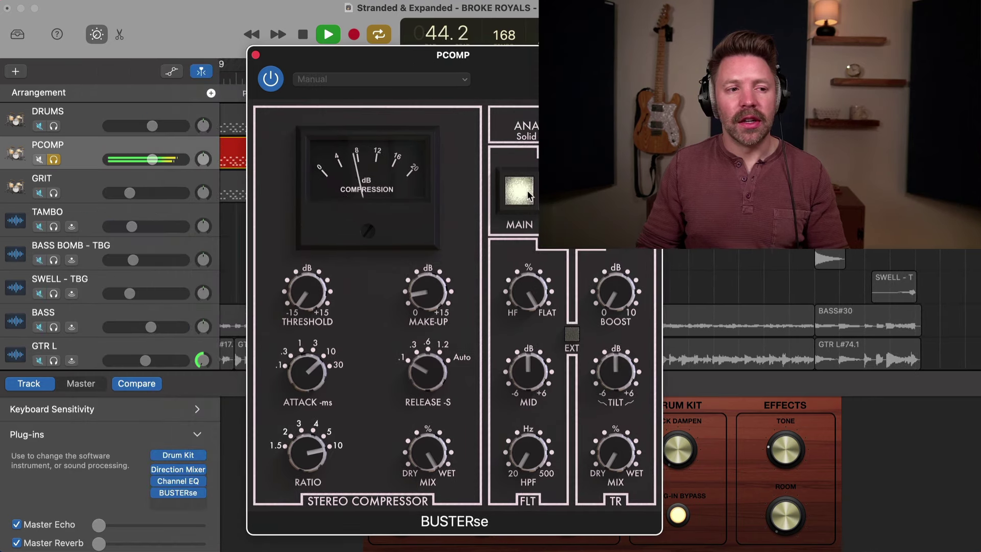
Close PCOMP's compressor window and, with the playhead at bar 37, pull PCOMP's volume all the way down
key(space)
click(254, 55)
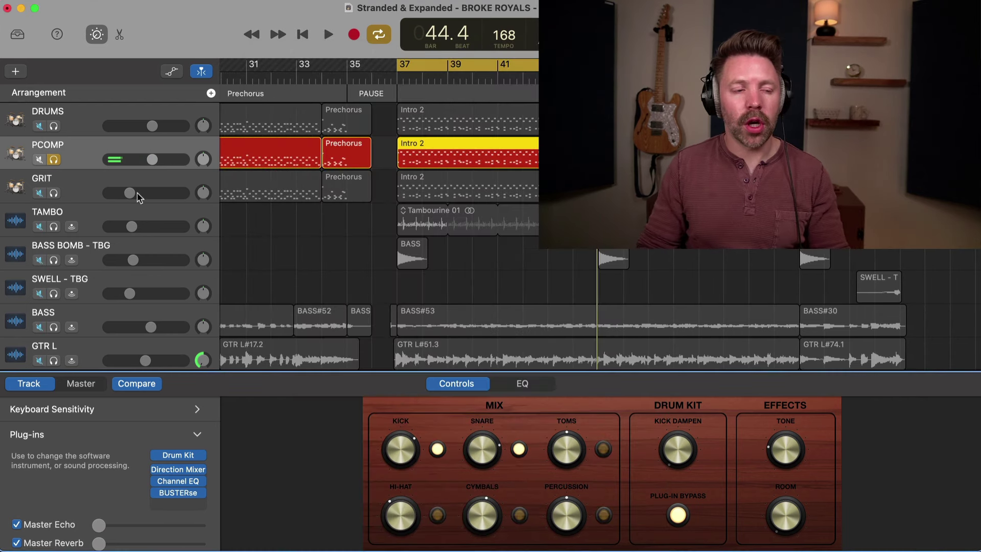
click(399, 83)
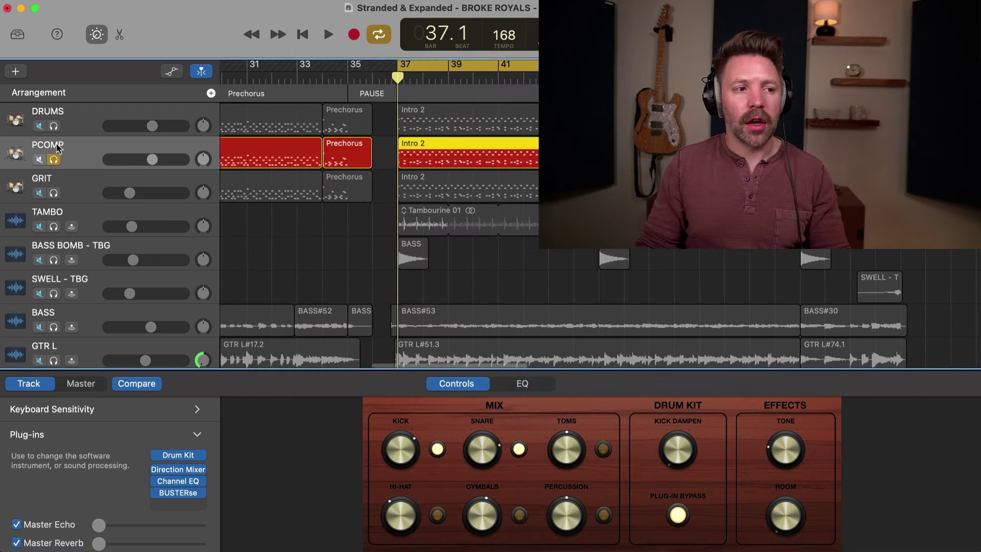
drag(152, 159, 108, 159)
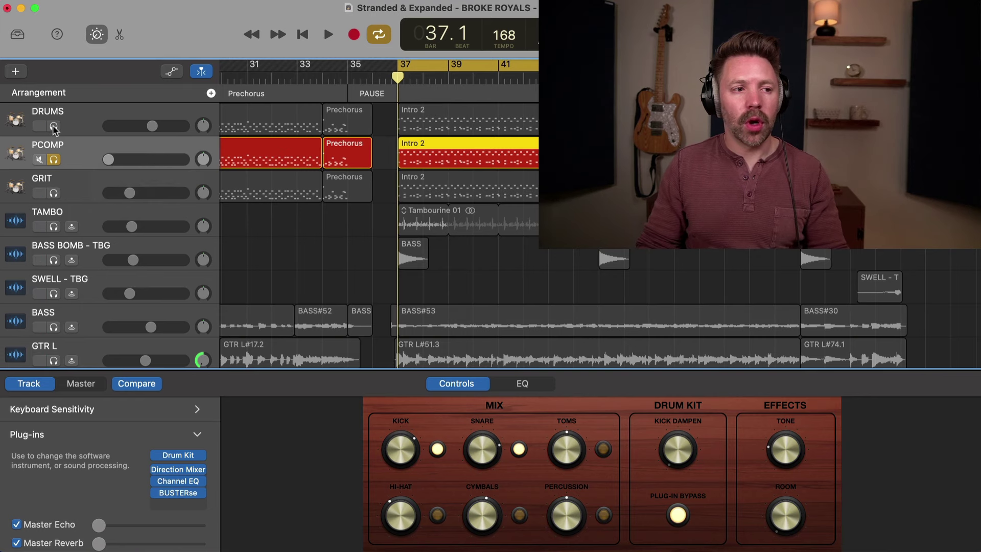
Solo DRUMS and GRIT alongside PCOMP, bring PCOMP's volume up to -16.4 dB during playback and compare the drums without it
click(53, 126)
click(53, 193)
key(space)
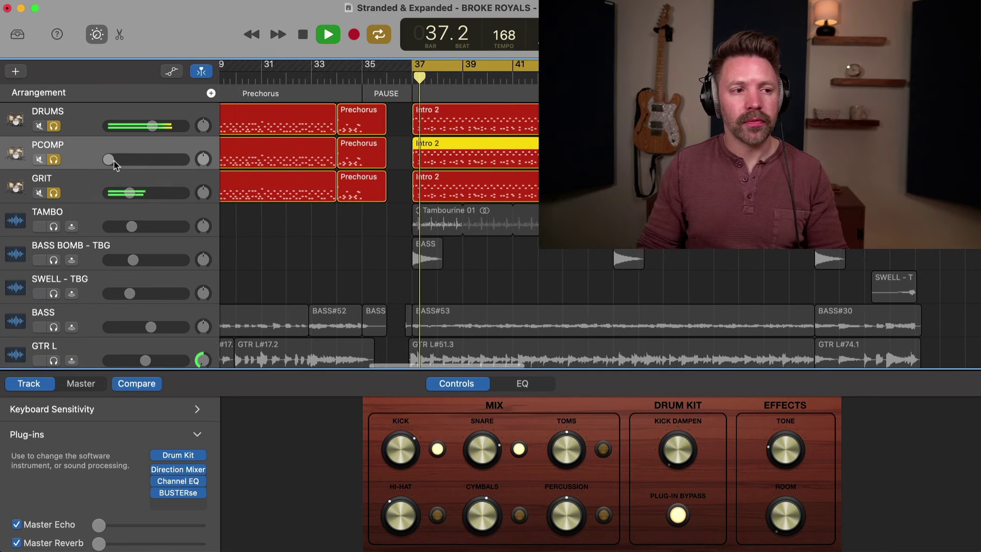
mouse_move(109, 160)
mouse_down()
mouse_move(151, 160)
mouse_move(128, 159)
mouse_up()
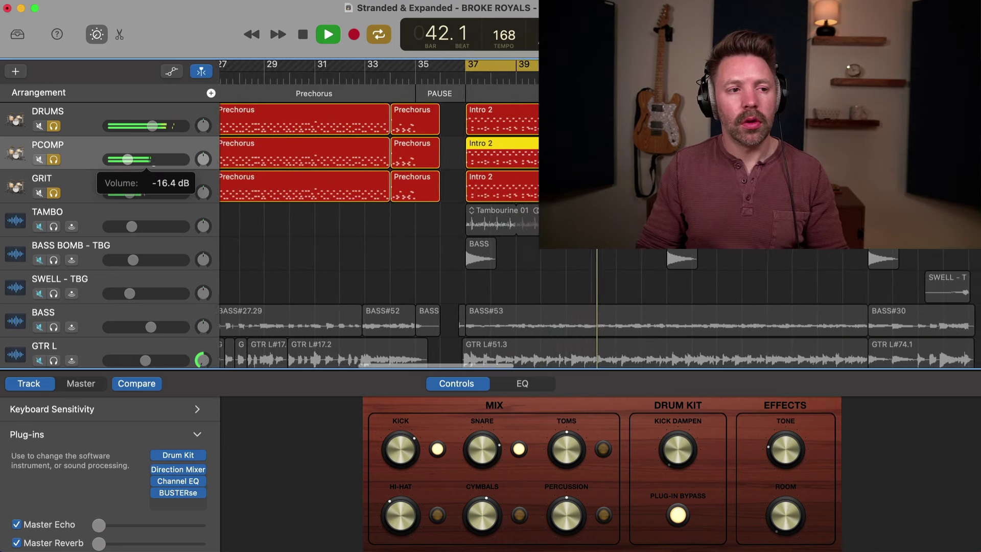
click(53, 160)
click(54, 159)
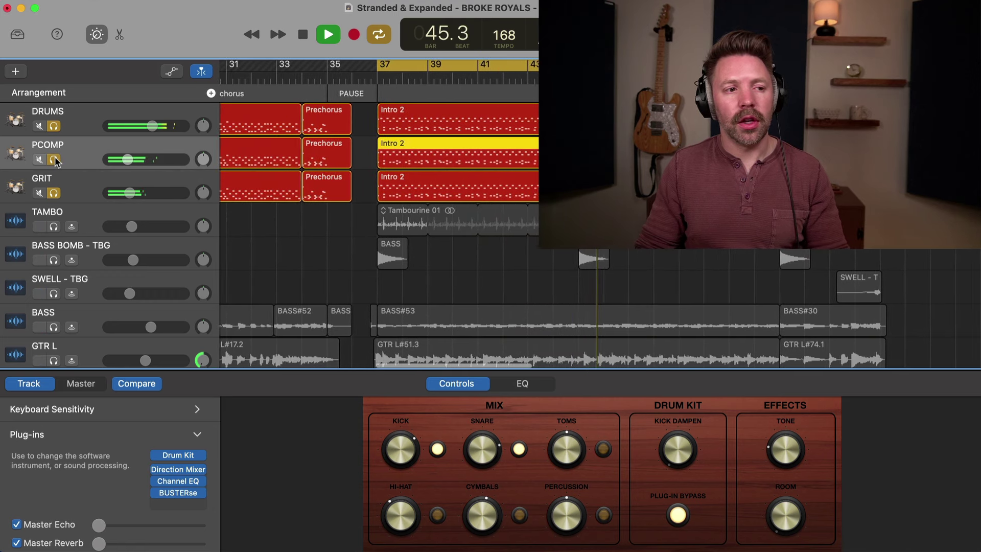
Unsolo DRUMS, PCOMP and GRIT, and raise PCOMP's volume slightly while auditioning it in the full mix
key(space)
drag(54, 126, 55, 190)
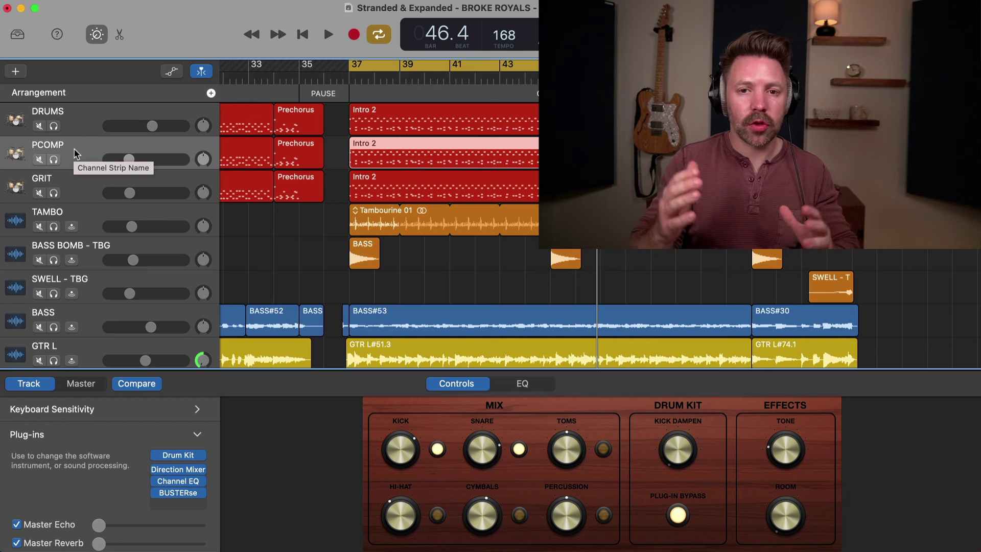
key(space)
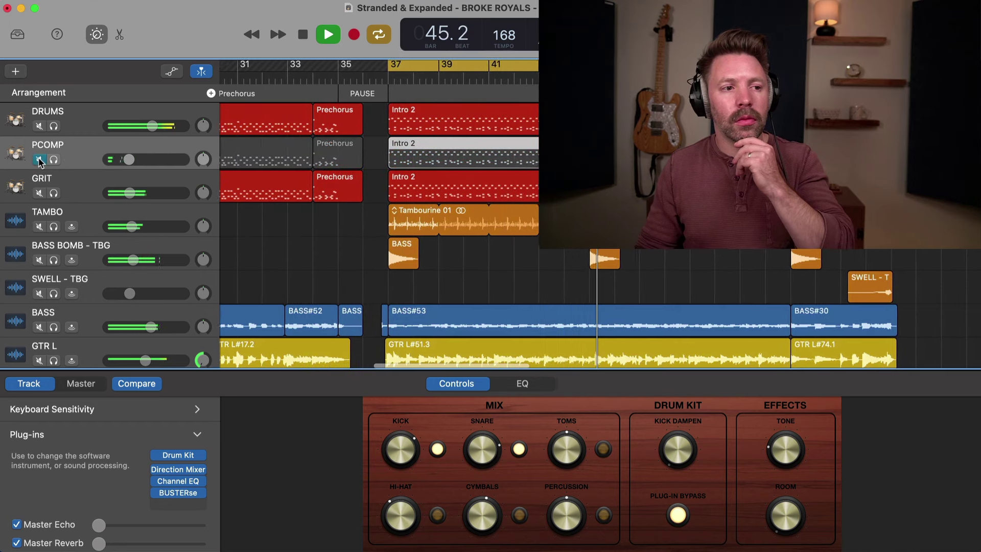
click(140, 162)
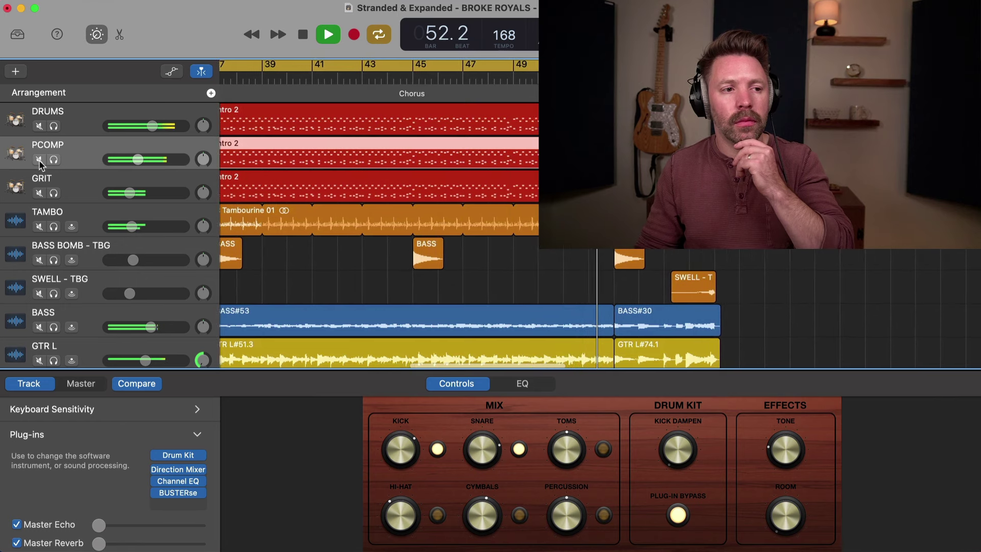
key(space)
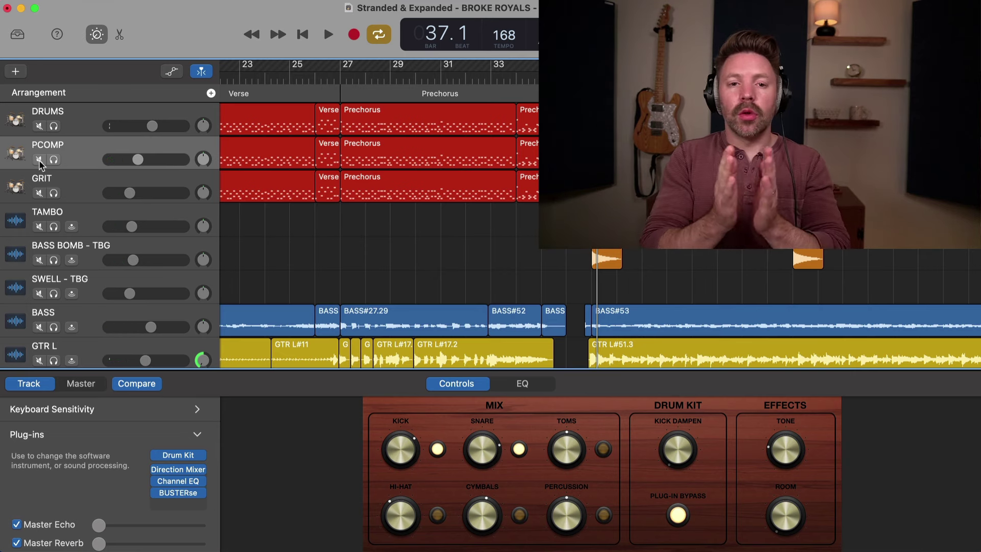
Compare the STATIC MIX track with the current compressed mix by alternating its solo during playback
scroll(406, 205, down, 10)
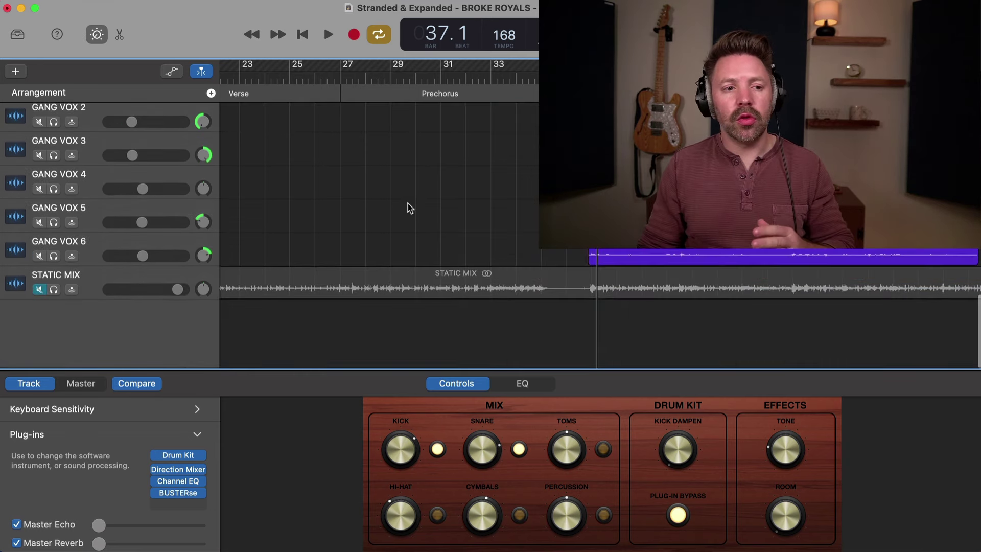
click(55, 291)
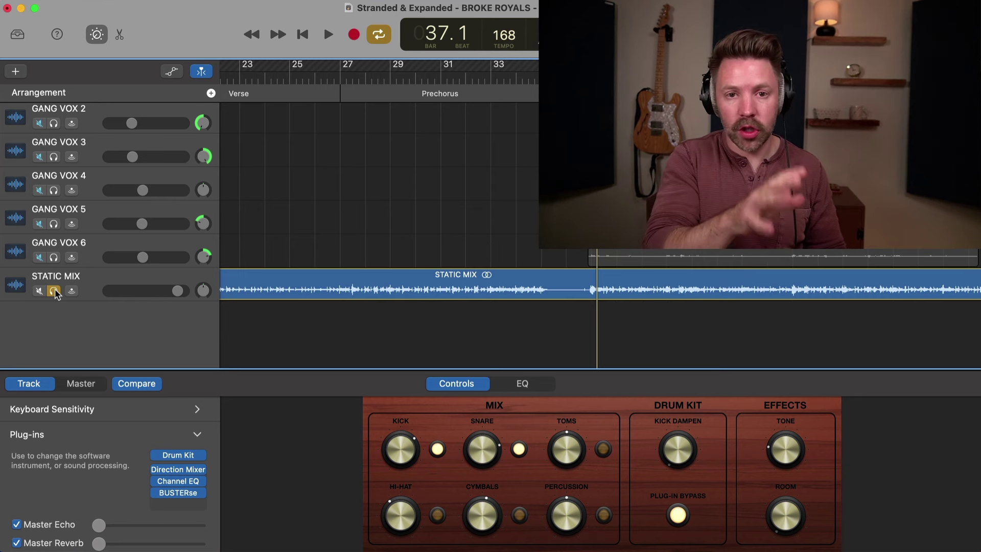
click(55, 292)
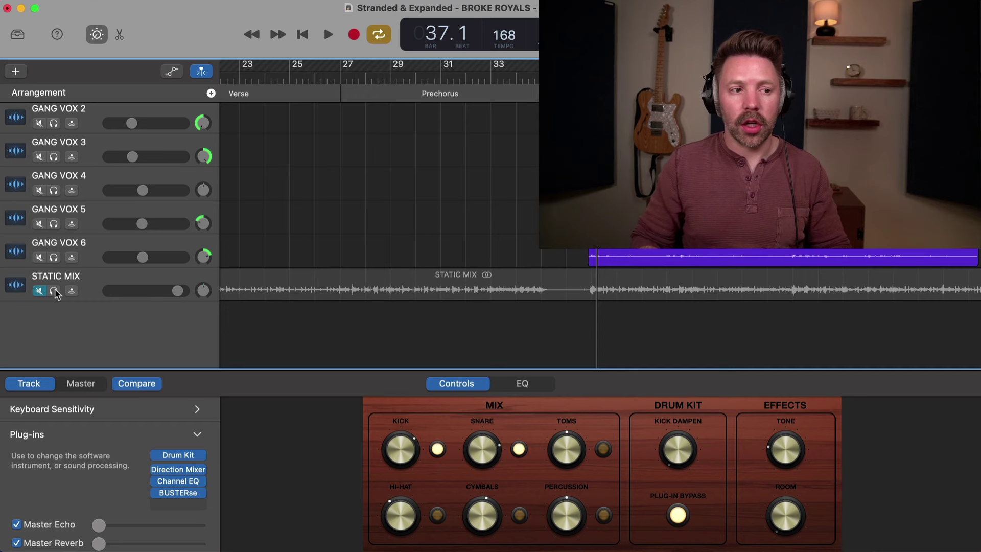
click(54, 291)
key(space)
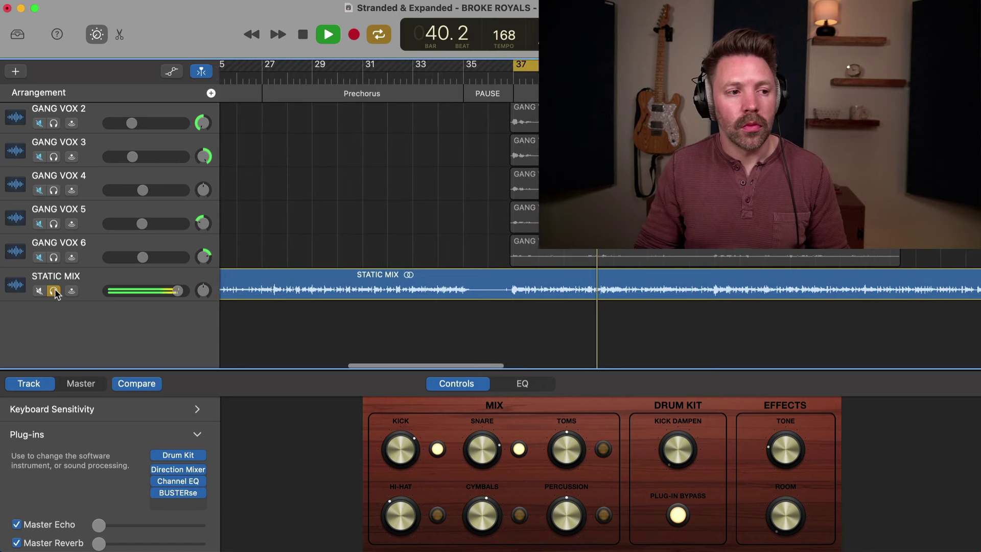
click(54, 290)
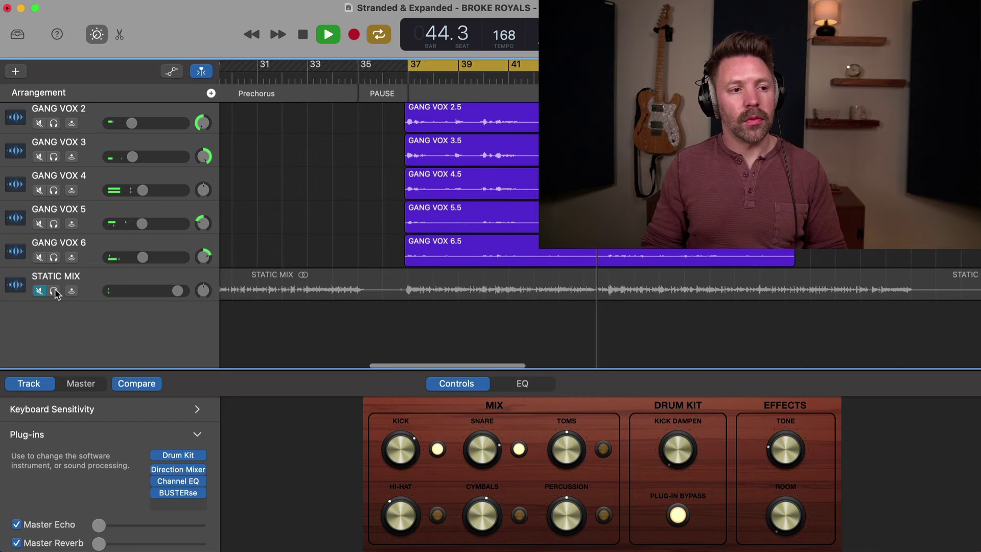
click(54, 291)
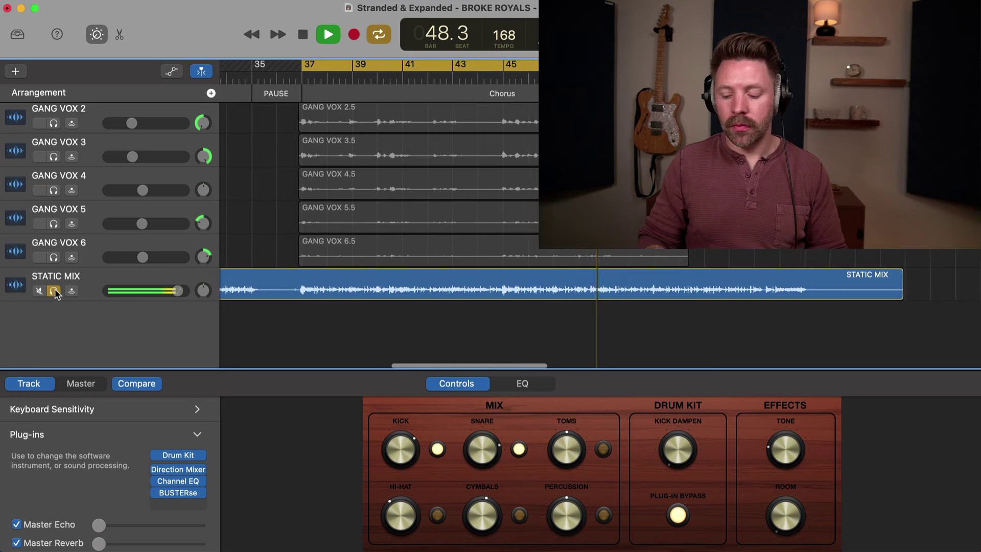
click(54, 291)
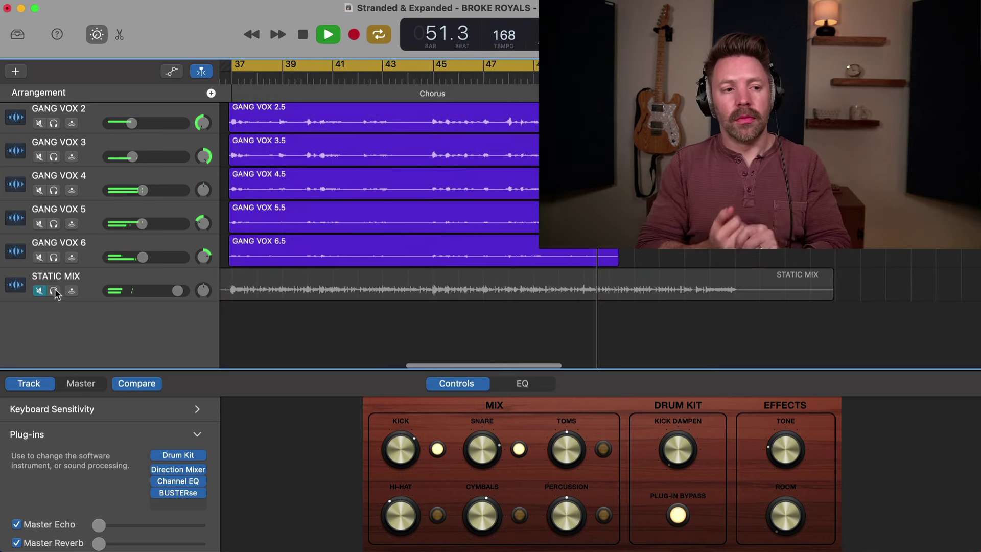
Turn off the cycle region and stop playback
key(c)
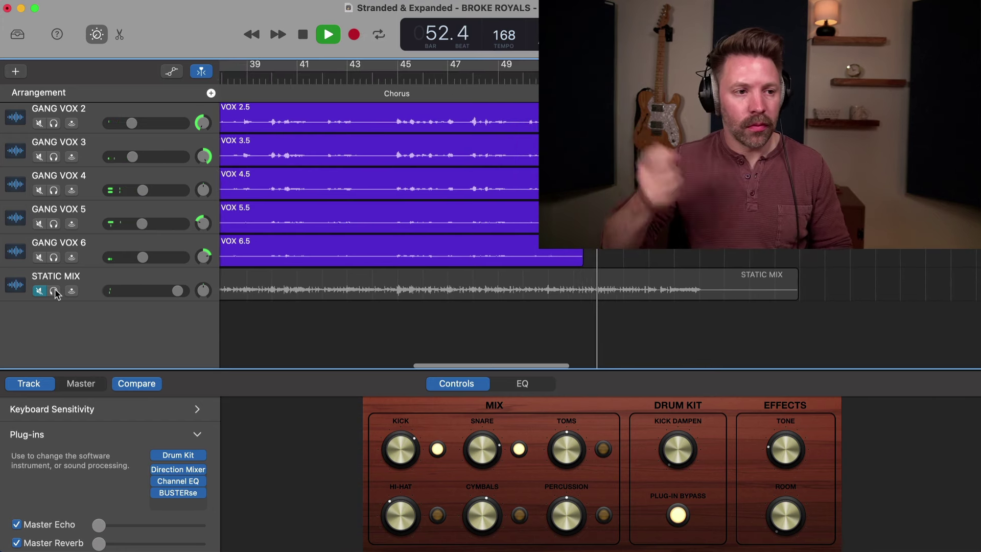
key(space)
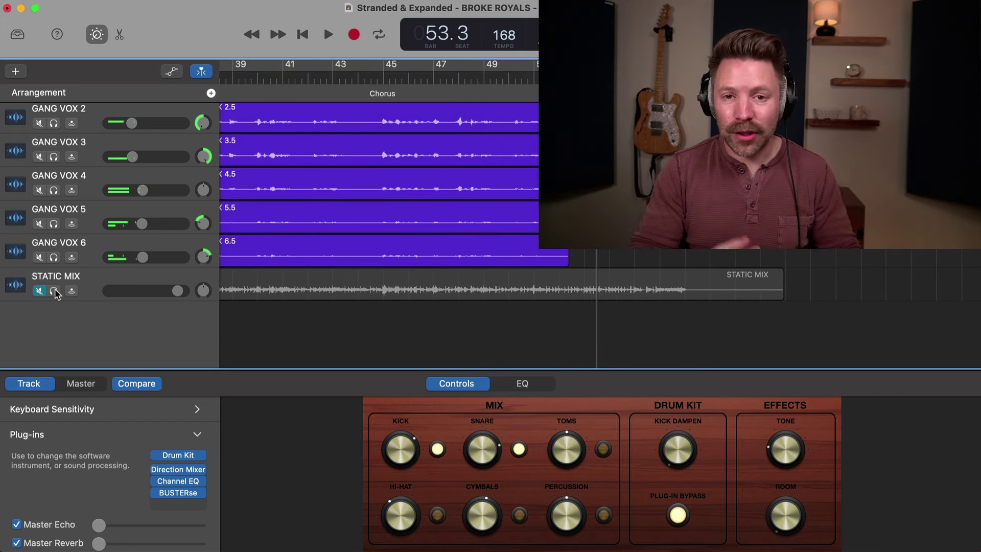
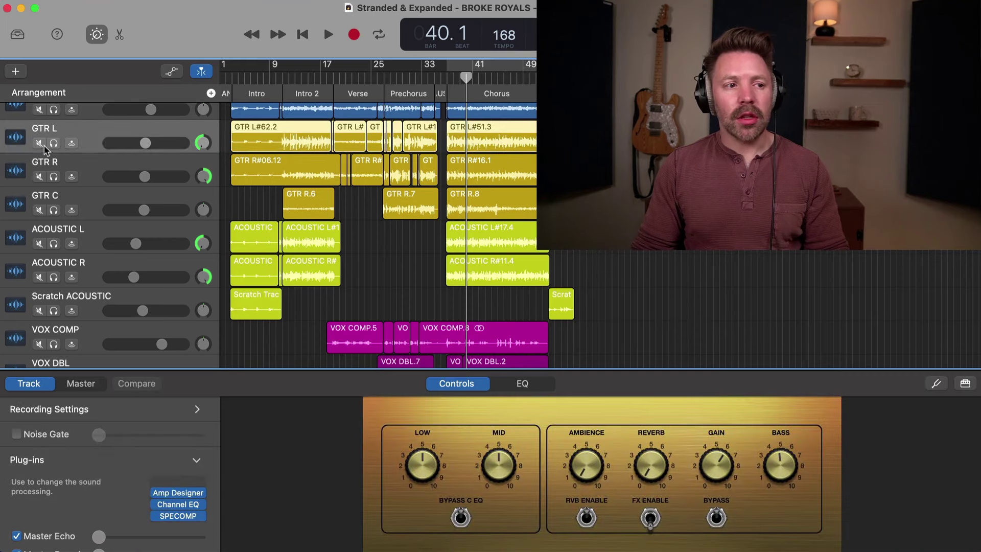
Solo GTR L and GTR R, examine the Amp Designer settings on both guitar tracks, and unsolo them
click(53, 142)
click(54, 177)
click(182, 494)
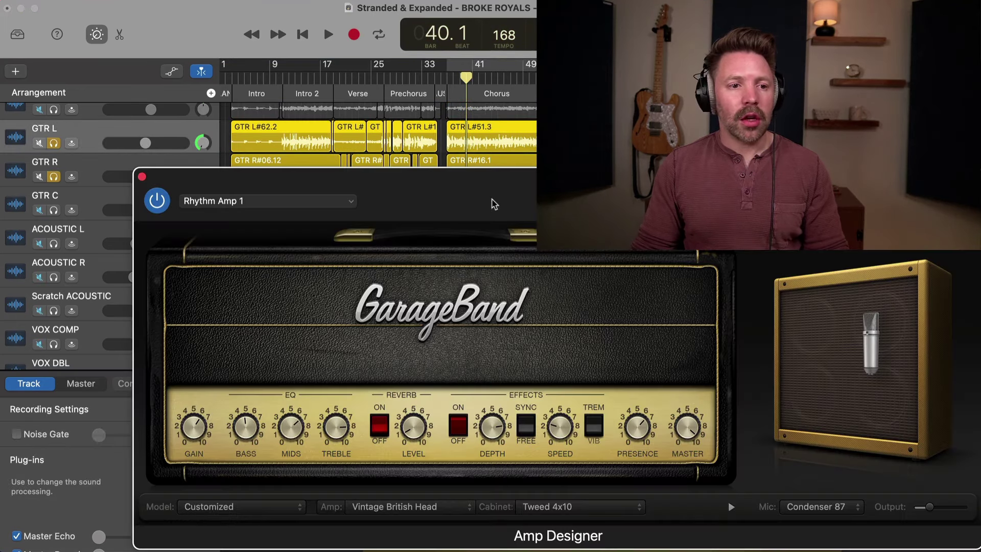
drag(492, 200, 417, 198)
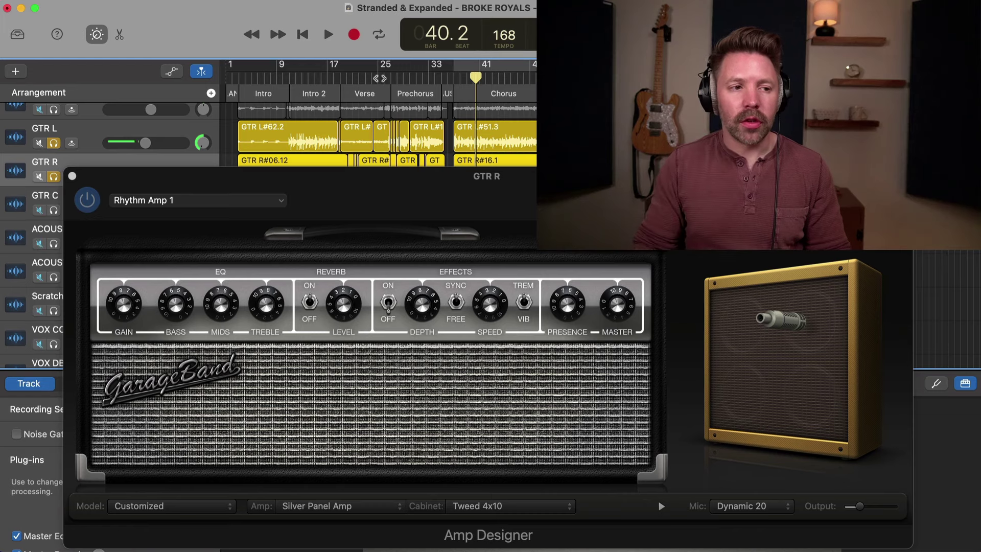
click(72, 176)
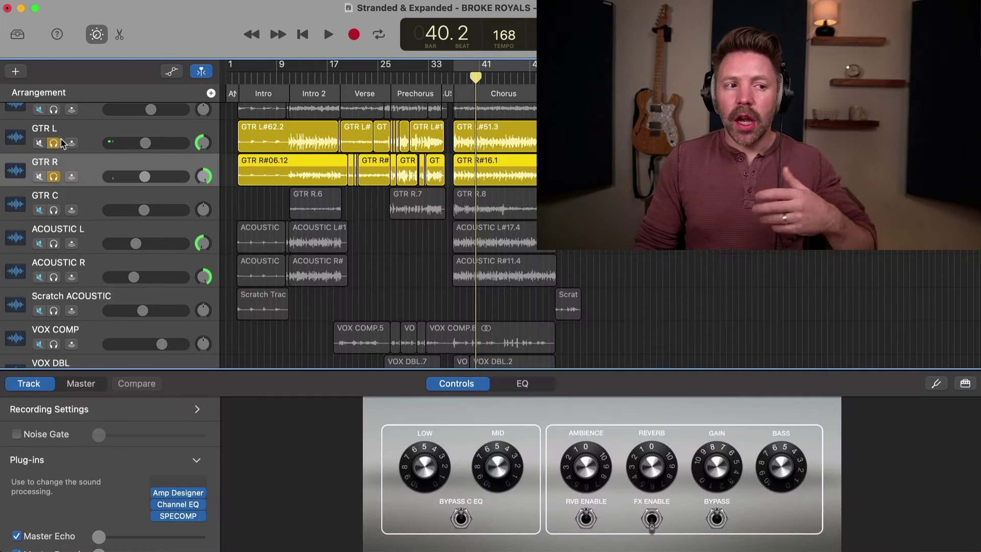
click(53, 143)
click(54, 176)
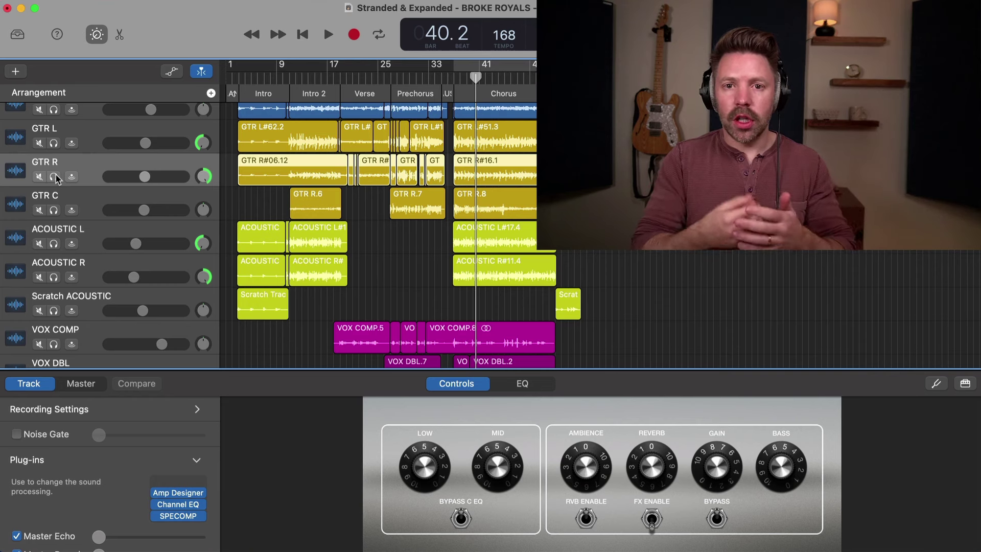
Duplicate the DRUMS track together with its regions and rename the copy SNARE VERB
scroll(153, 149, up, 10)
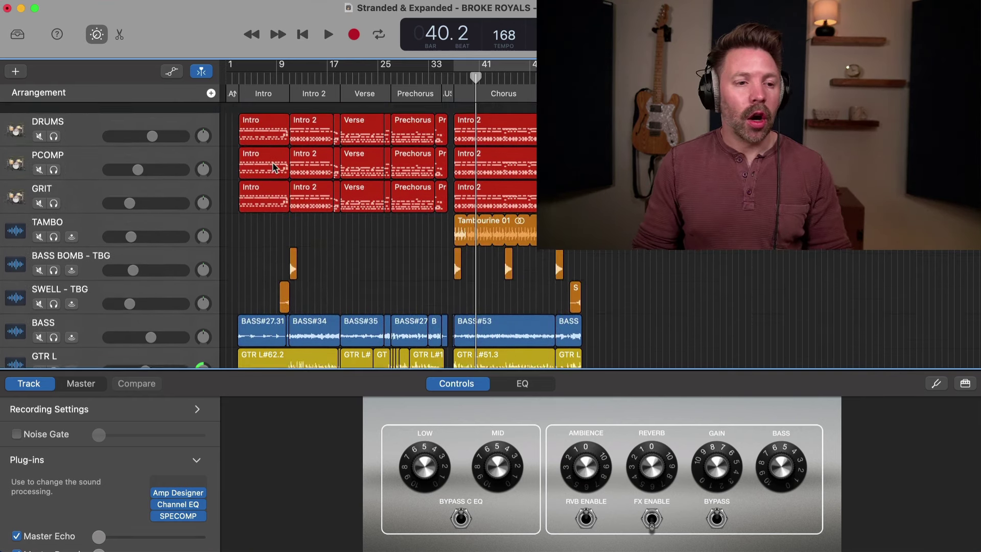
click(94, 117)
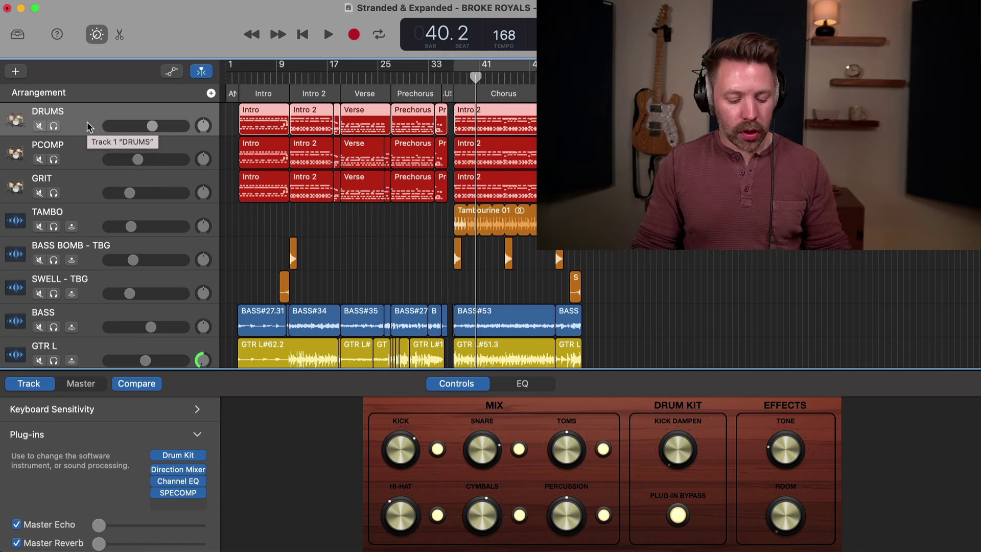
key(super+d)
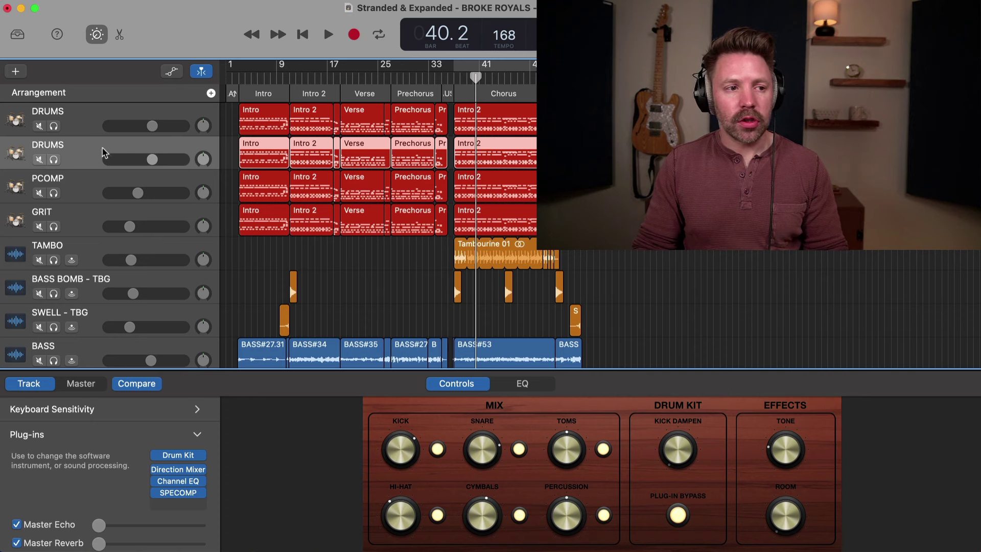
double_click(58, 146)
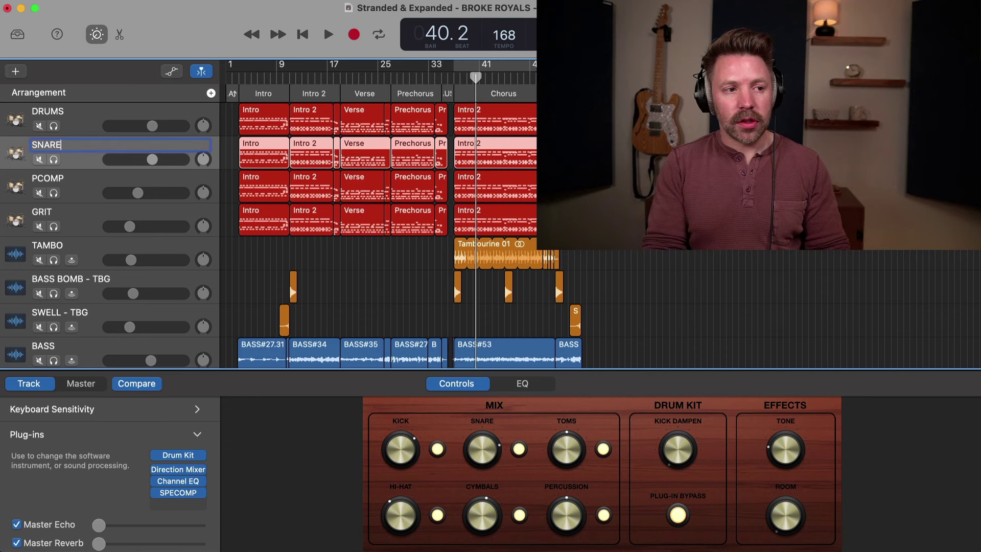
key(Return)
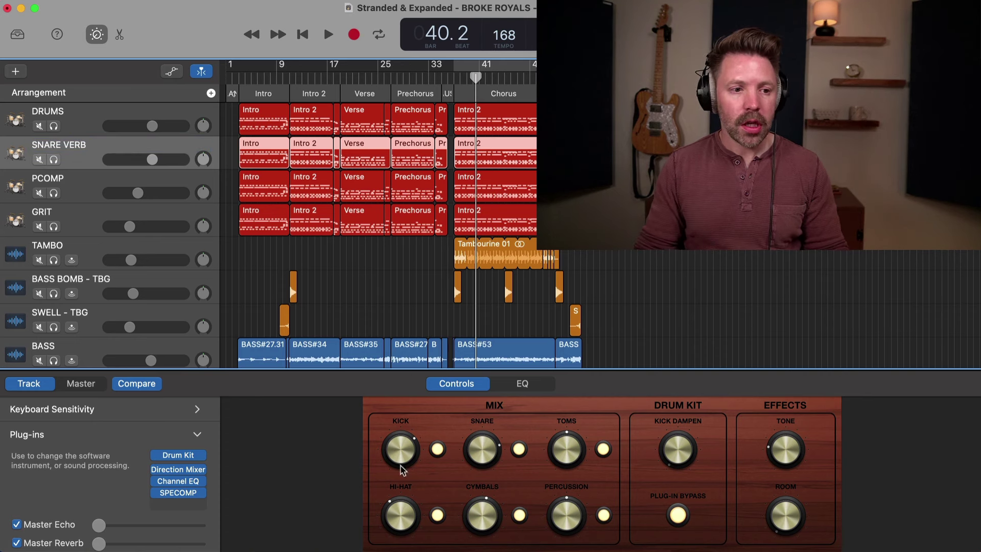
Switch off every kit piece except the snare on SNARE VERB, and audition the track soloed
click(437, 514)
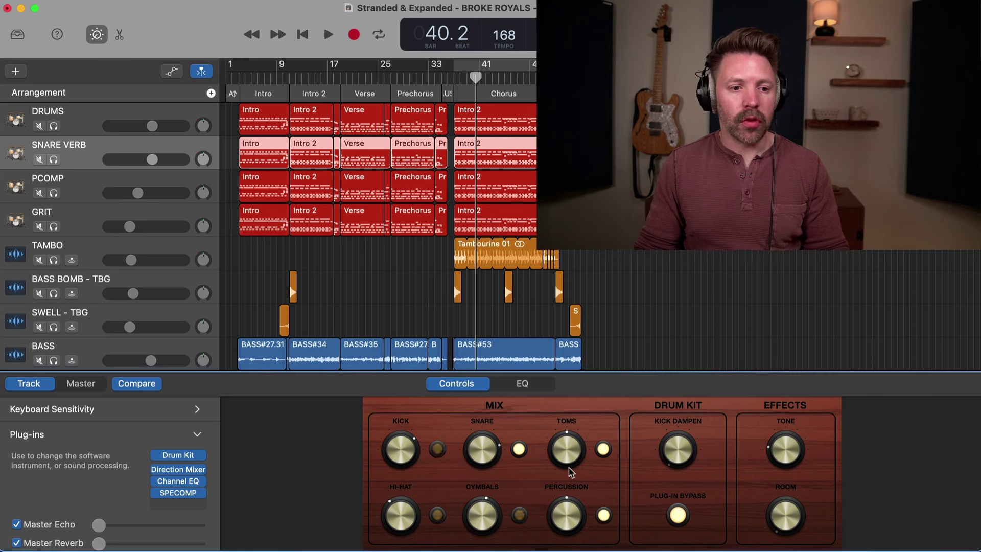
key(space)
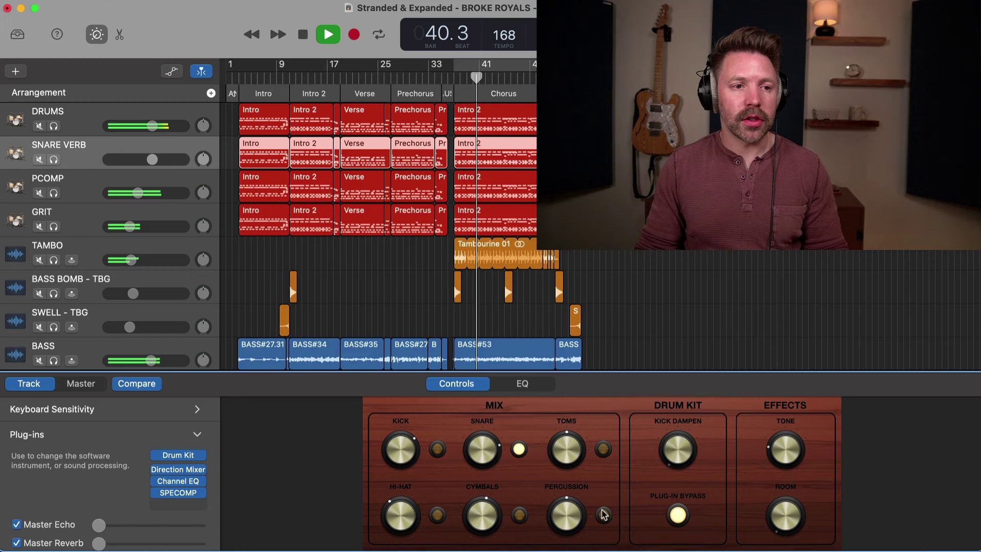
key(s)
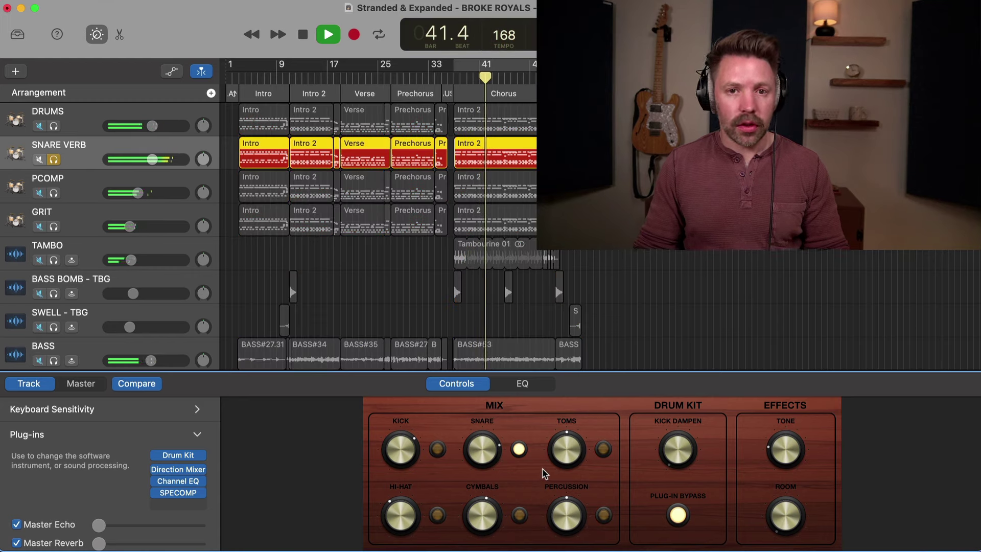
key(space)
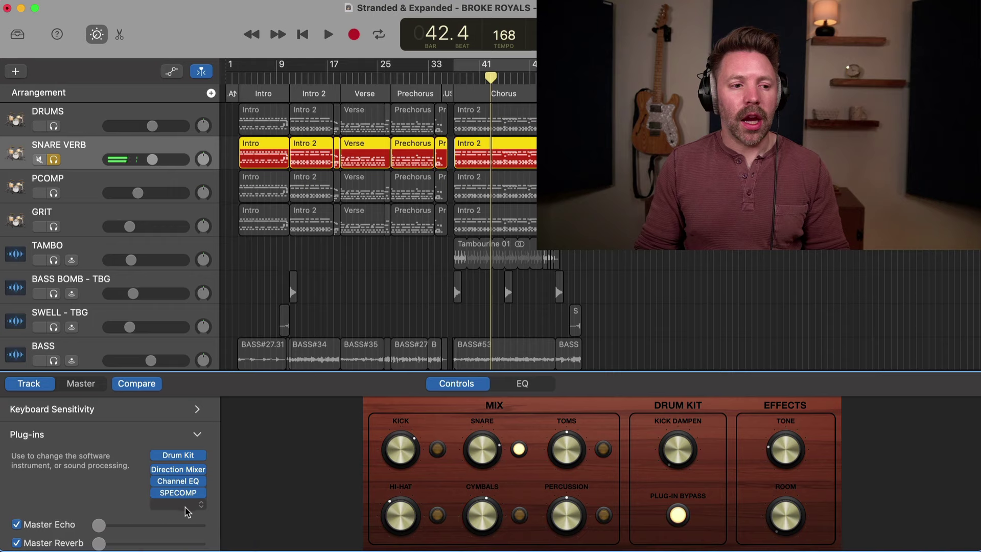
Add the Space Designer reverb to the empty plug-in slot on SNARE VERB
click(186, 506)
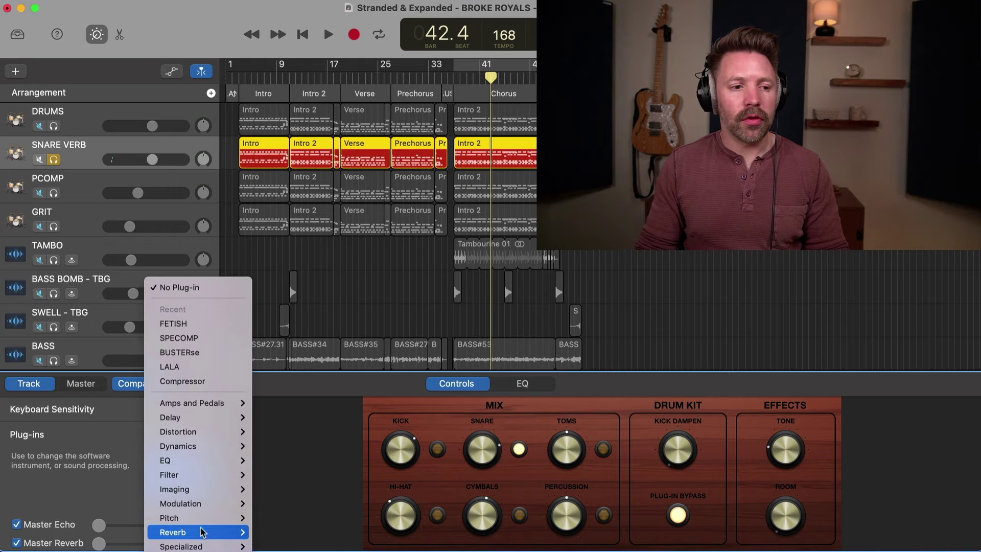
mouse_move(204, 493)
click(286, 528)
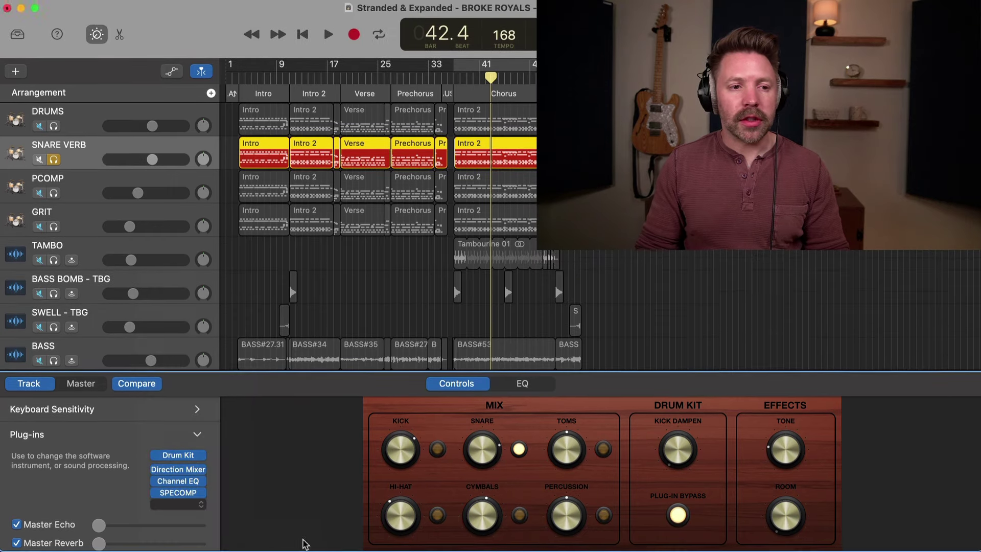
drag(506, 320, 361, 319)
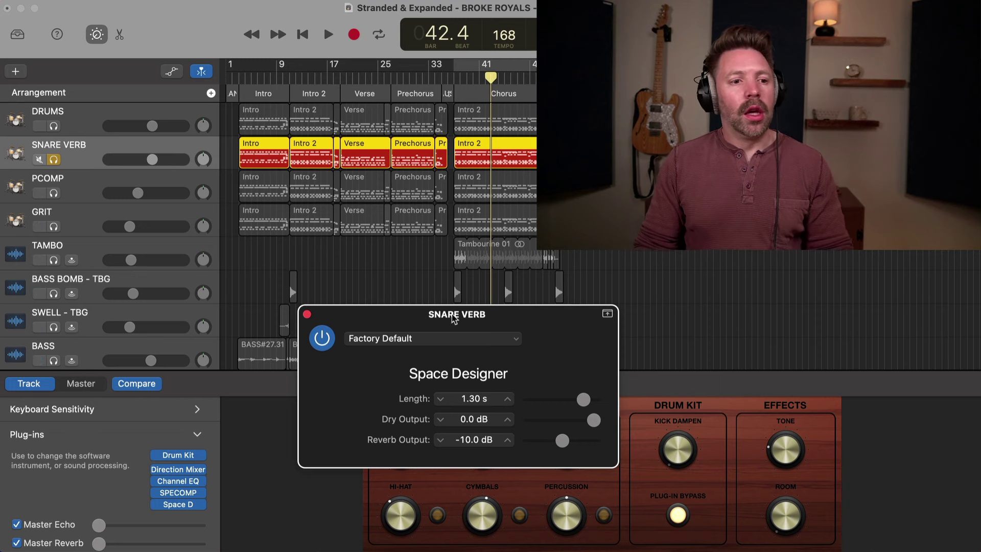
click(443, 338)
click(429, 322)
drag(429, 322, 317, 323)
Browse Space Designer's presets and load 0.4s Snare Chamber from the Rooms in Small Spaces
click(324, 340)
mouse_move(312, 419)
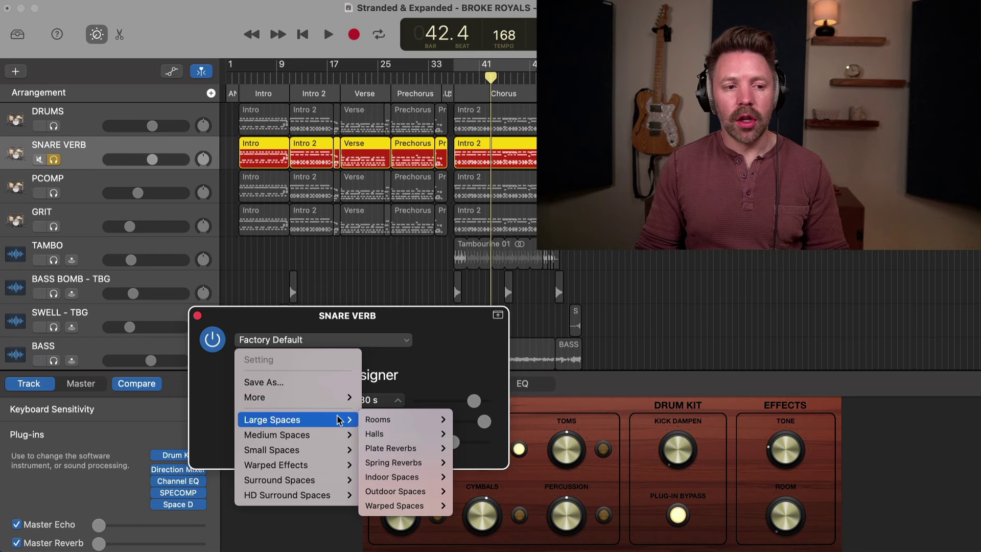
mouse_move(388, 438)
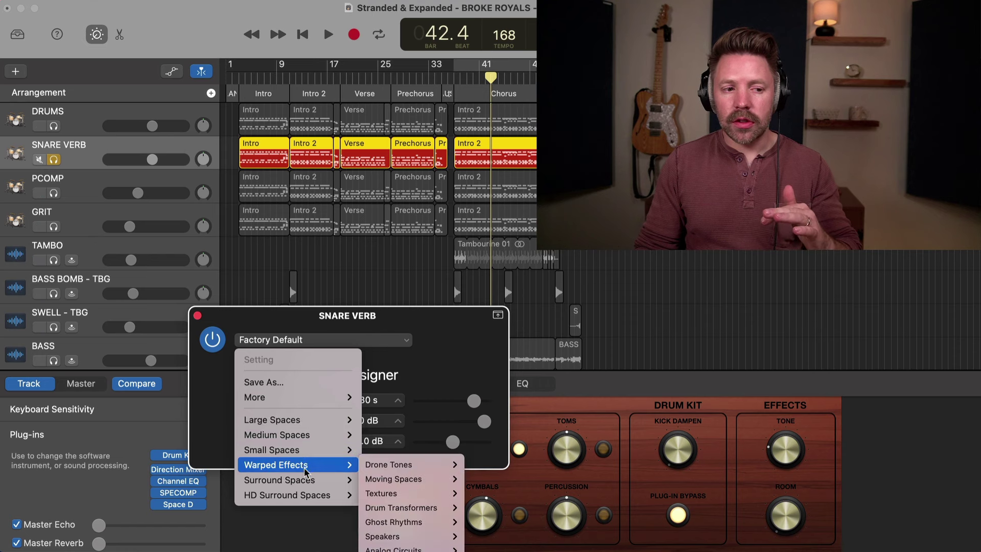
mouse_move(313, 478)
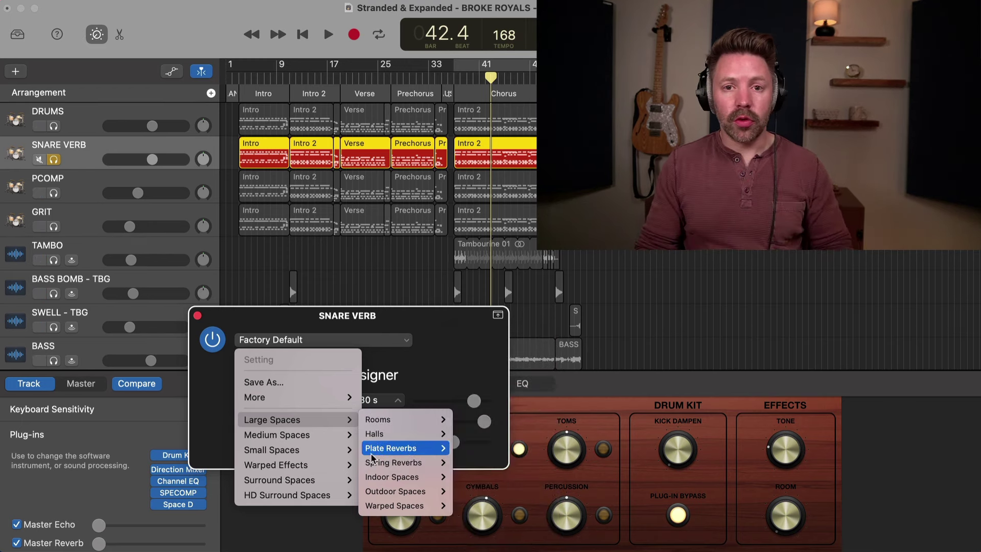
mouse_move(343, 450)
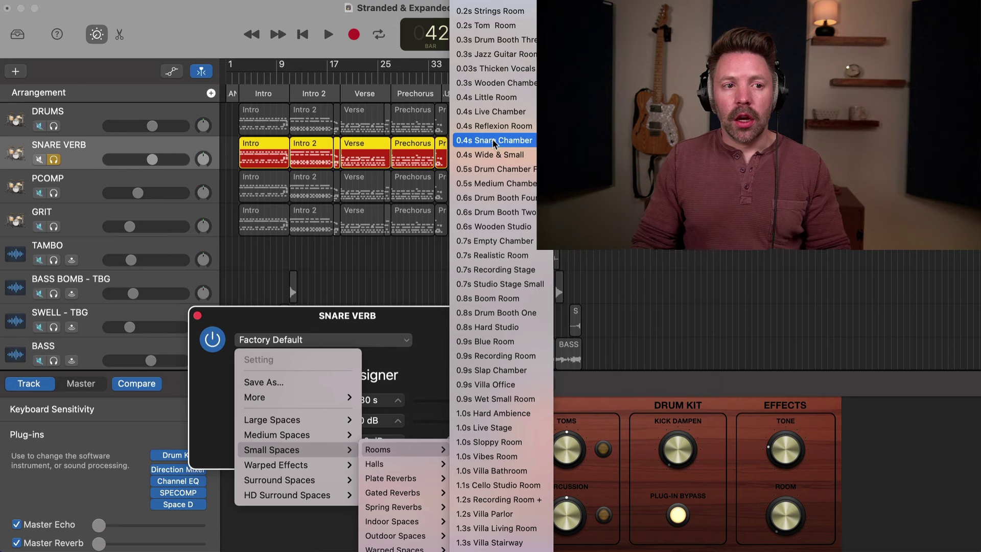
click(512, 141)
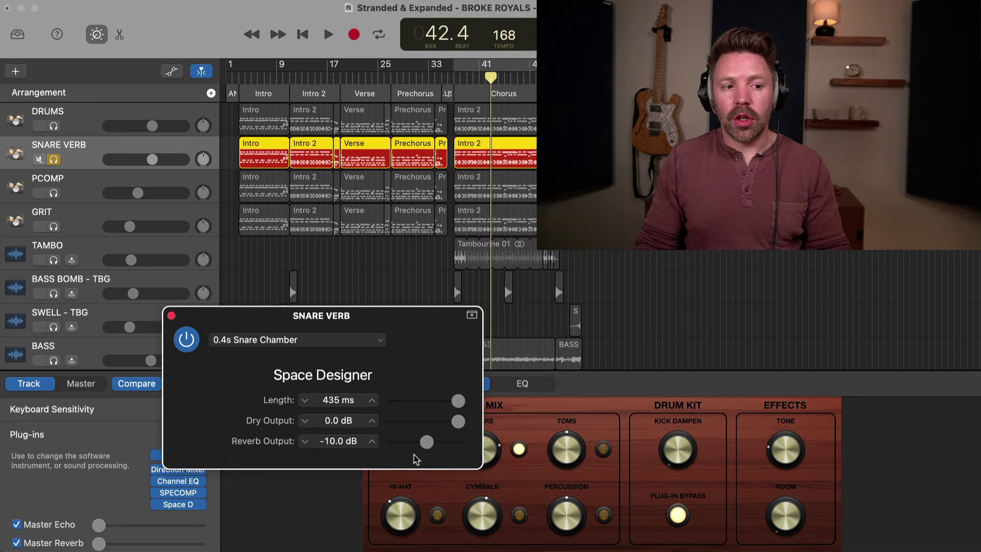
Audition the snare reverb, set Space Designer's Dry Output to mute and close the plug-in window
key(space)
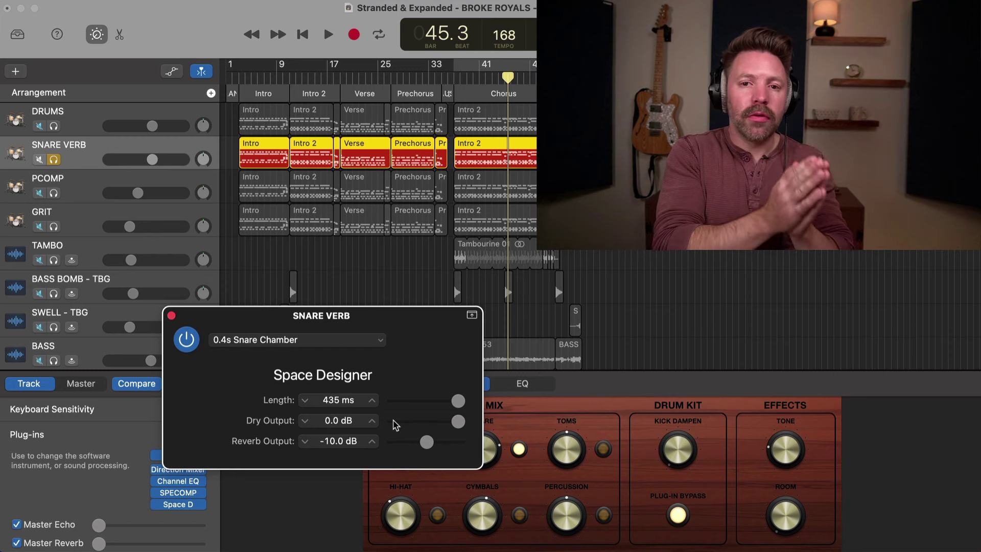
drag(458, 422, 302, 431)
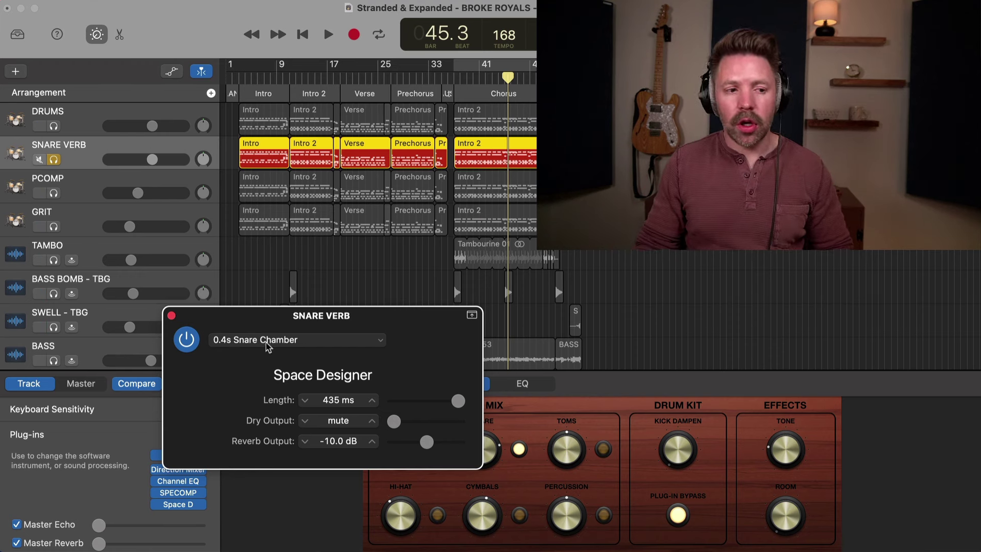
click(172, 316)
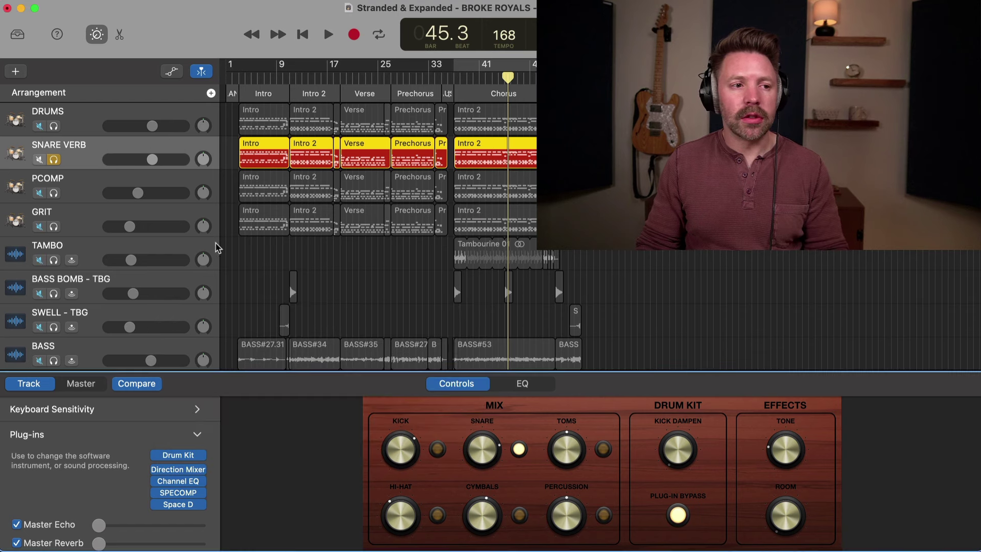
Pull SNARE VERB's volume down to -∞ dB, solo DRUMS, PCOMP and GRIT alongside it, and enable the cycle region
drag(152, 160, 2, 164)
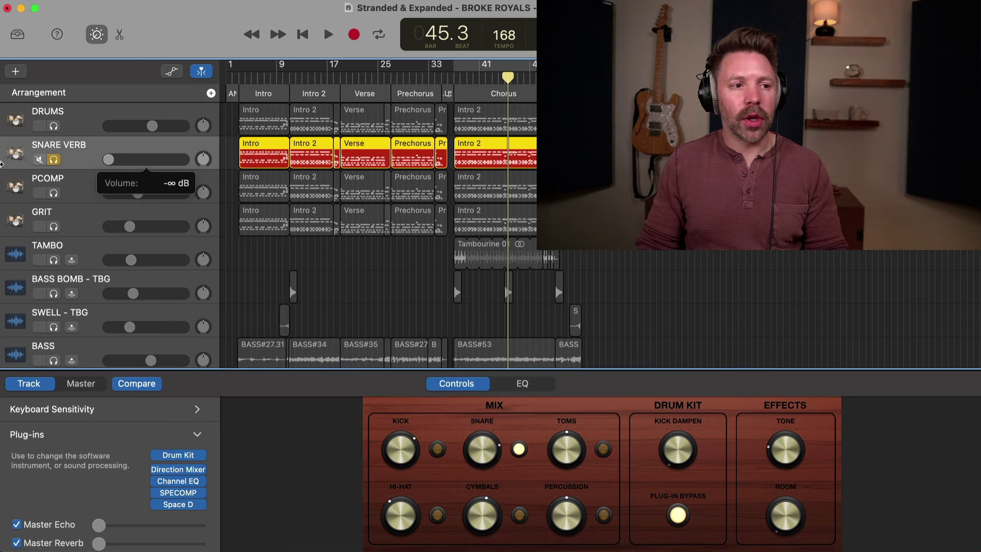
drag(53, 126, 45, 224)
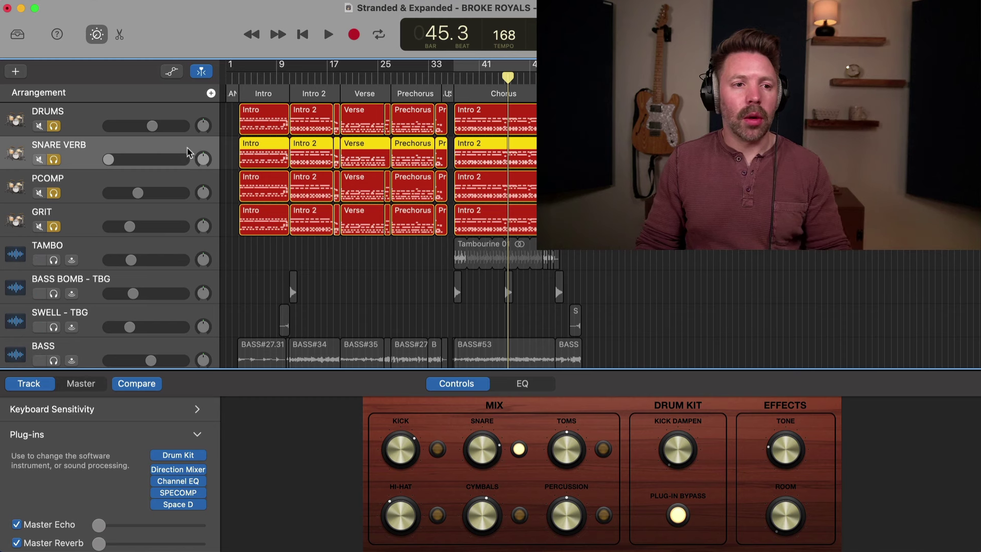
key(c)
Raise SNARE VERB's volume during playback to blend it under the soloed drum tracks, fine-tuning it slightly lower
key(space)
drag(162, 159, 131, 159)
key(space)
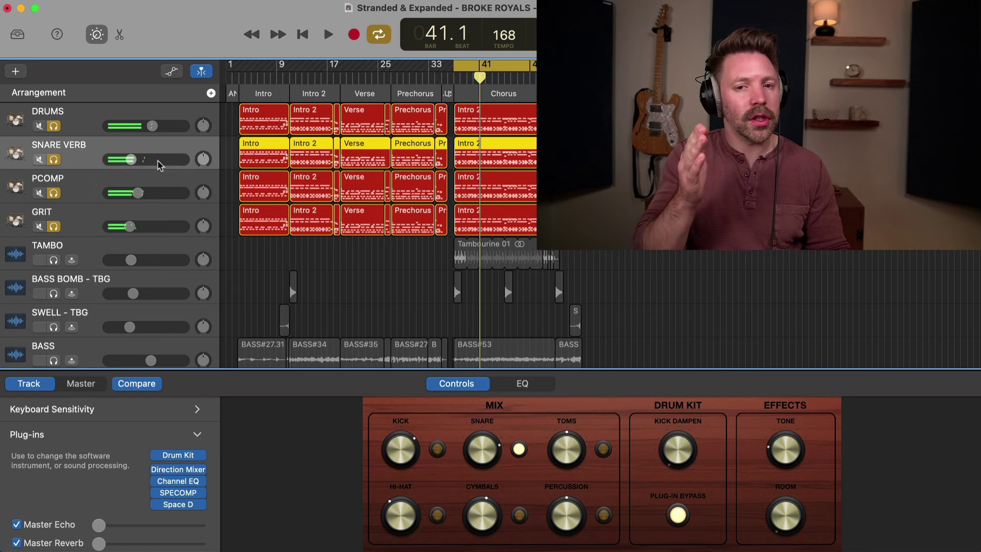
key(space)
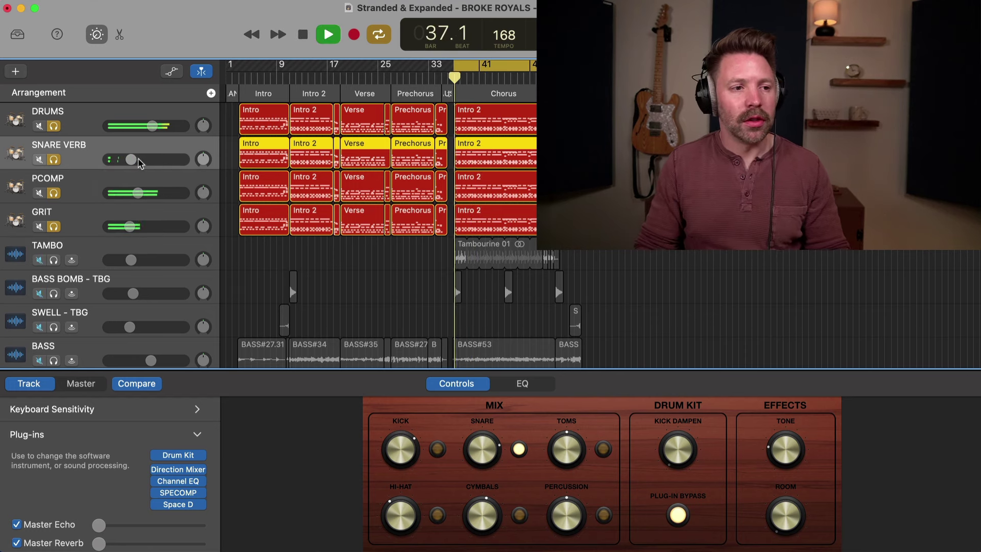
mouse_move(131, 159)
mouse_down()
mouse_move(111, 159)
mouse_move(129, 159)
mouse_up()
Compare the drums with and without SNARE VERB by alternating its solo during playback, and stop playback
click(53, 159)
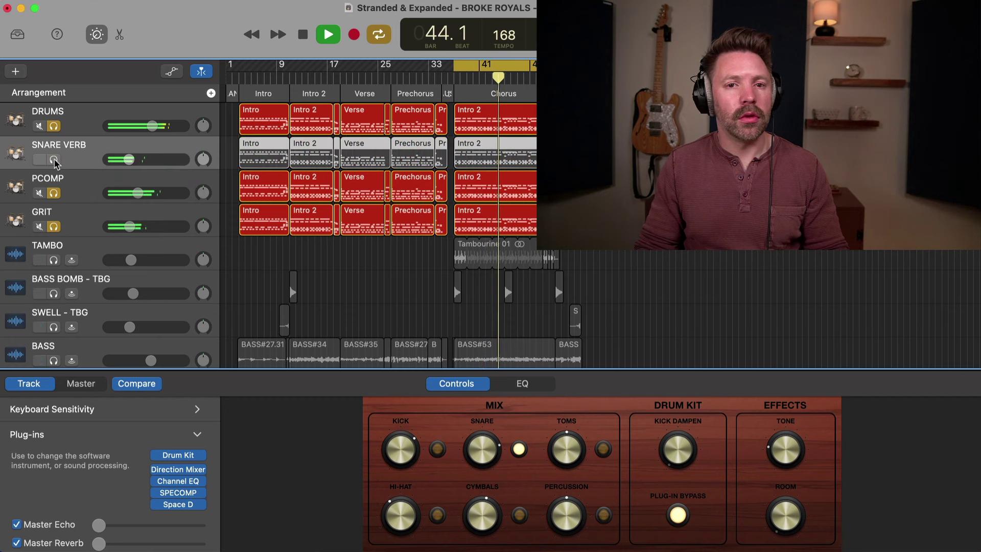
click(54, 159)
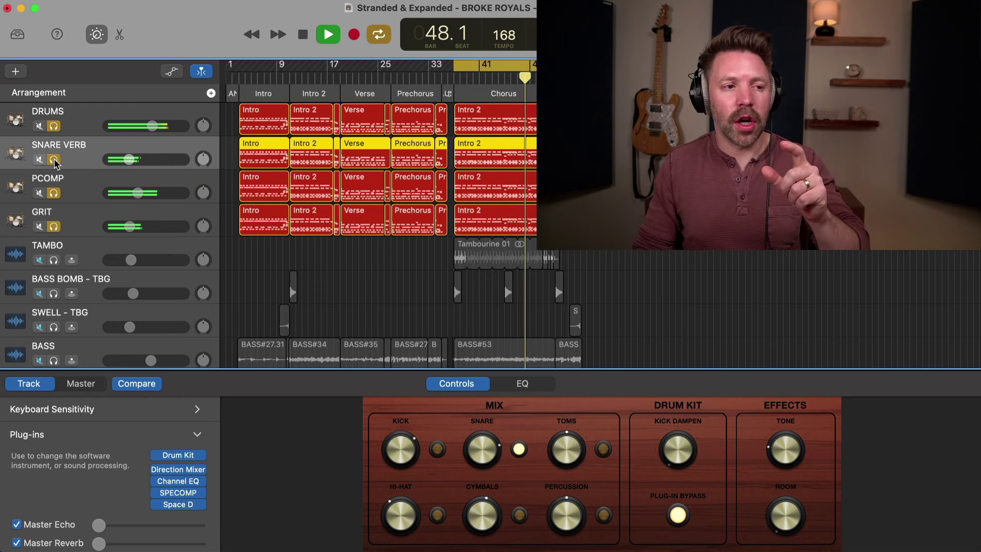
click(54, 159)
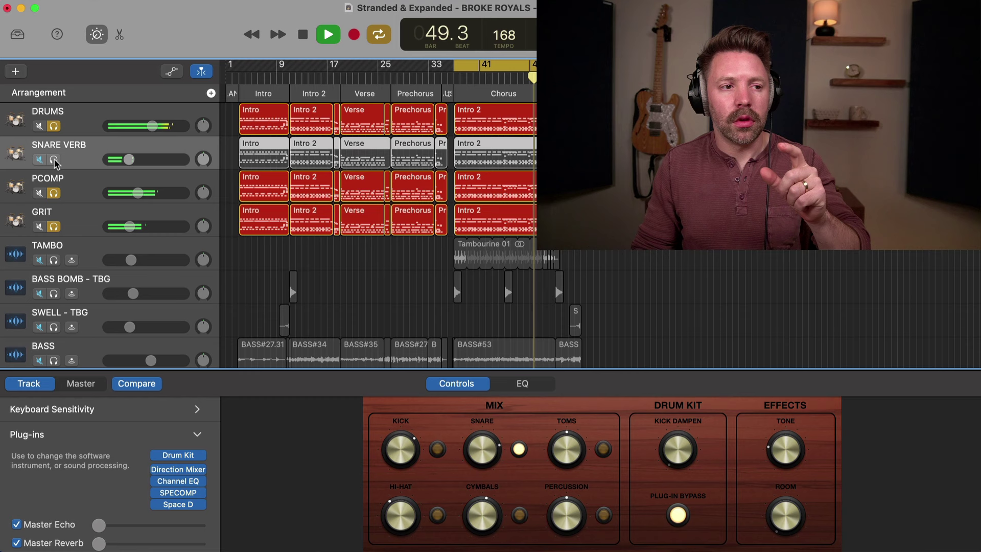
click(54, 160)
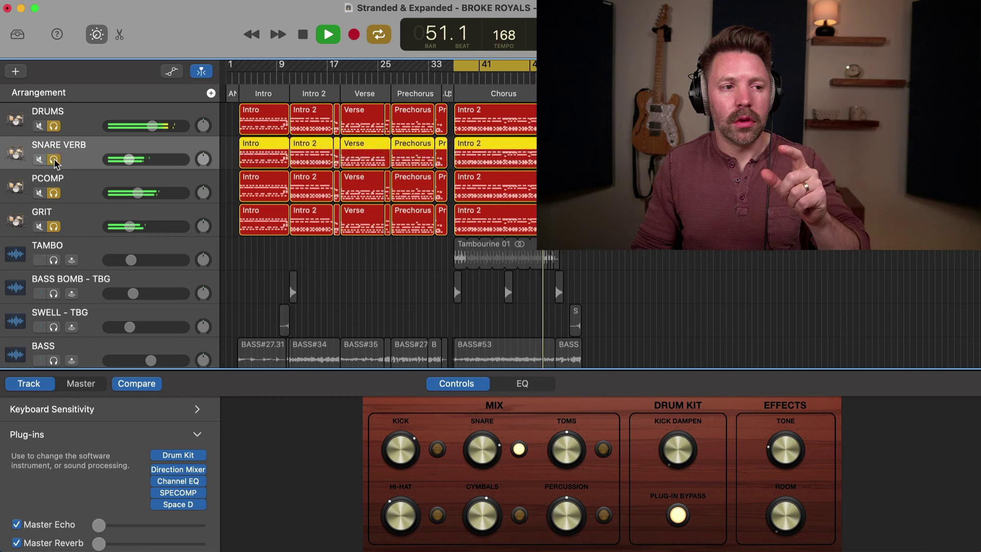
click(54, 159)
click(54, 160)
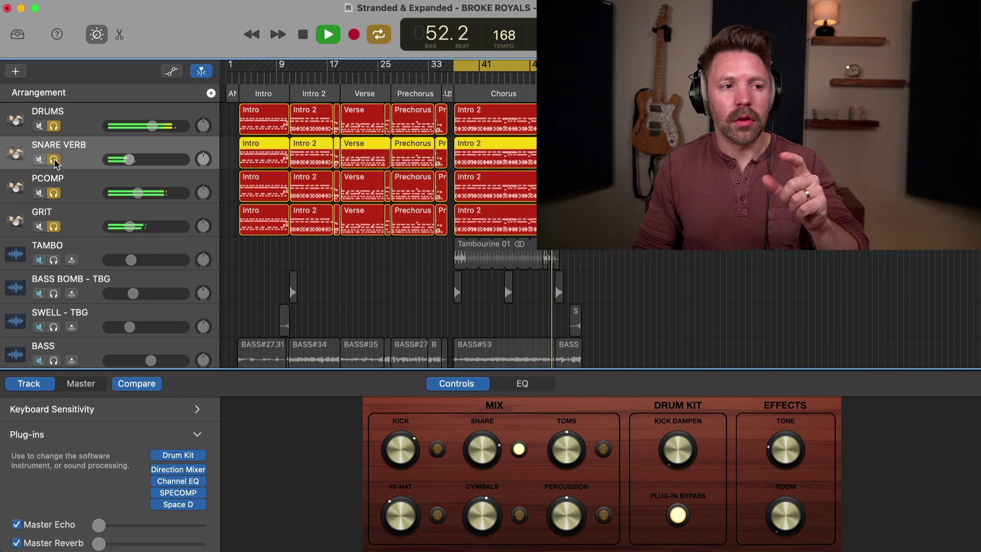
key(space)
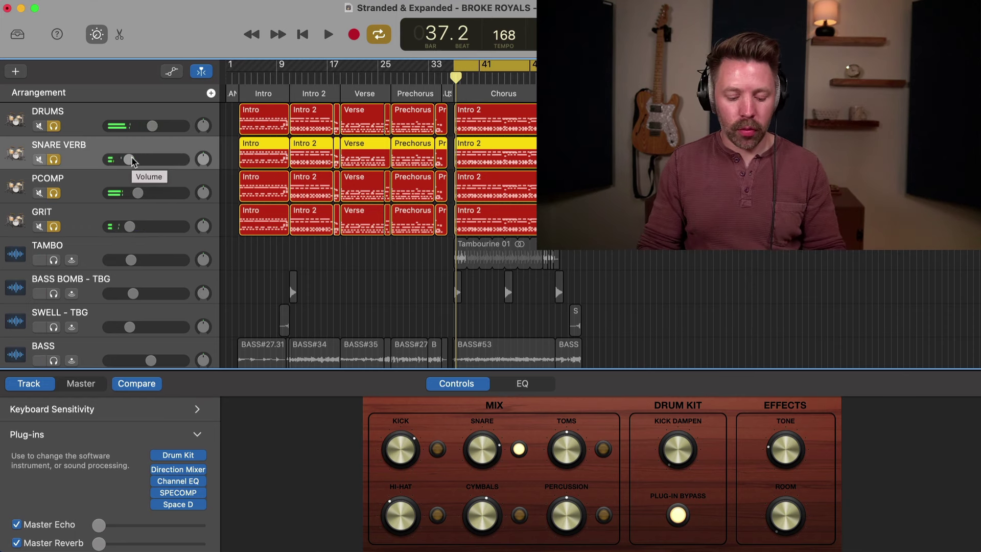
Duplicate the SNARE VERB track with its regions directly below the original and rename the copy SNARE VERB LONG
drag(101, 152, 144, 194)
drag(53, 119, 55, 164)
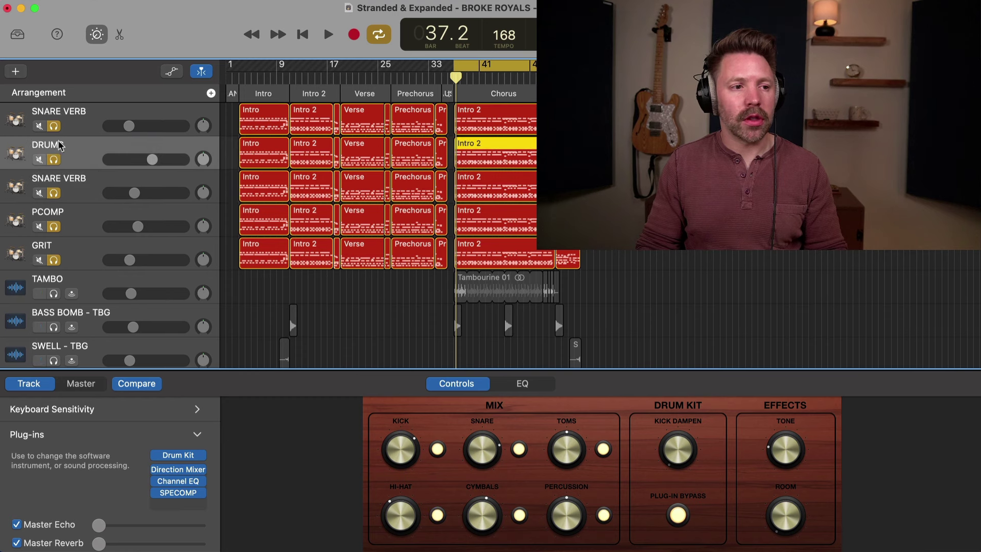
key(super+z)
click(84, 180)
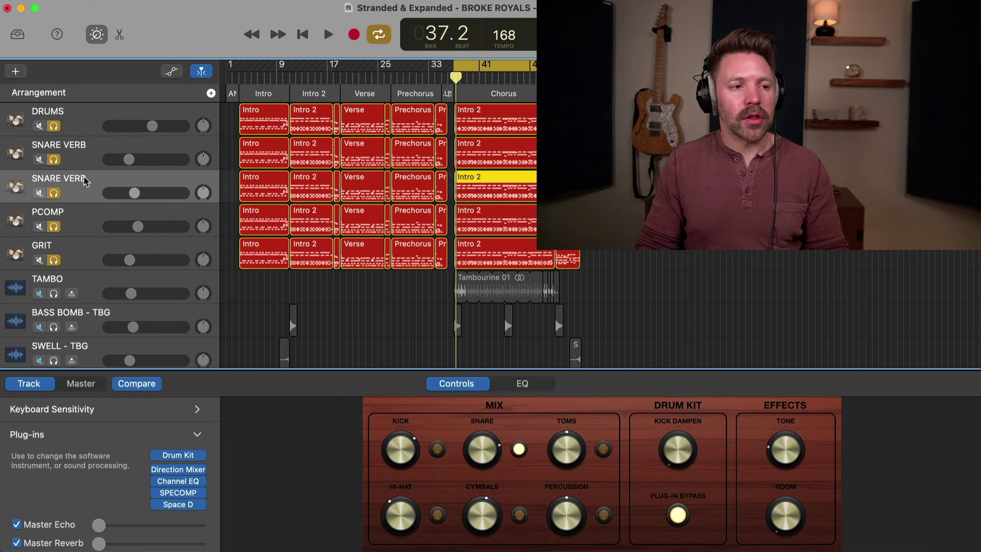
click(94, 179)
text(LO)
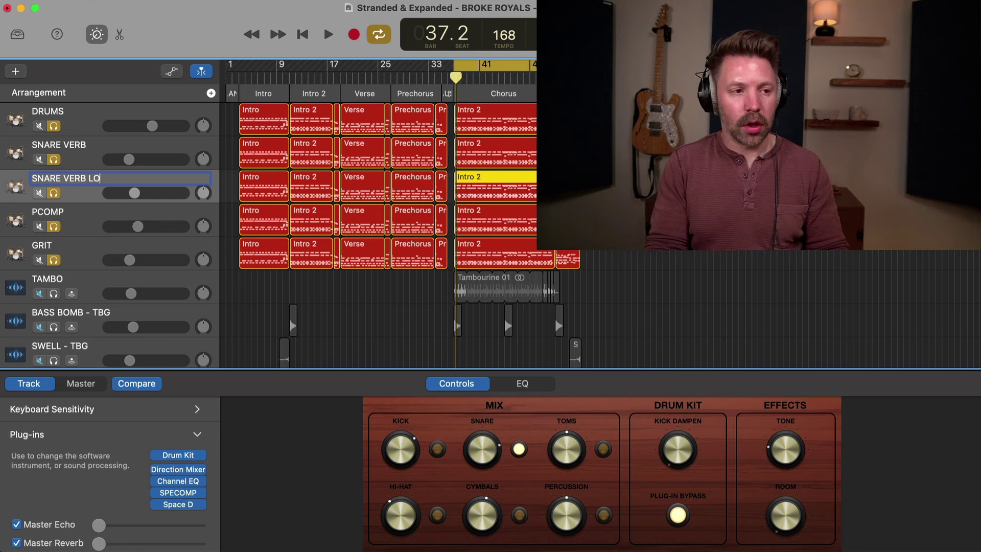
text(NG)
key(Return)
Unsolo SNARE VERB, DRUMS, PCOMP and GRIT, leaving only SNARE VERB LONG soloed
click(53, 159)
click(53, 125)
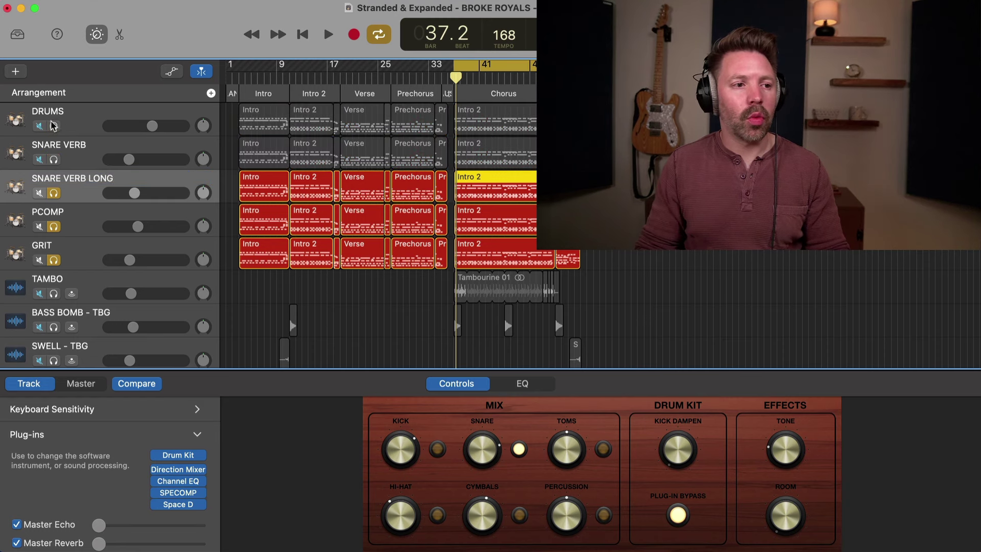
click(54, 227)
click(54, 260)
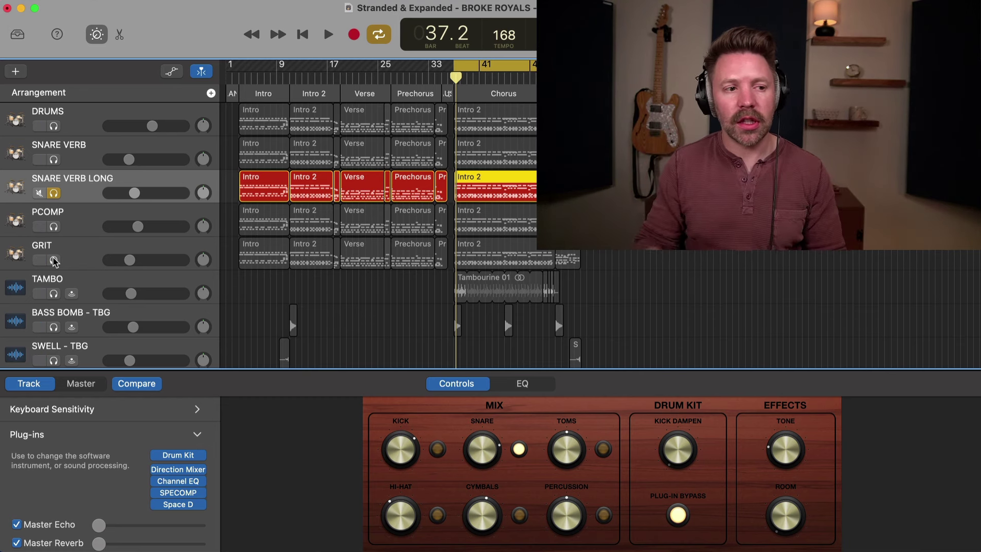
Open Space Designer on SNARE VERB LONG and load the 1.8s Drum Plate preset from the medium-space plate reverbs
click(177, 504)
drag(533, 313, 180, 350)
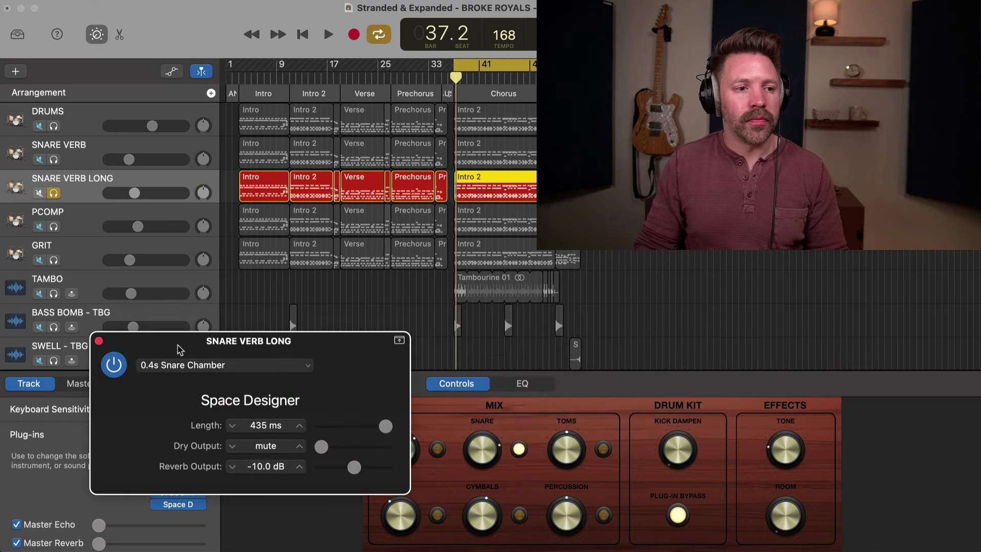
click(192, 366)
mouse_move(198, 461)
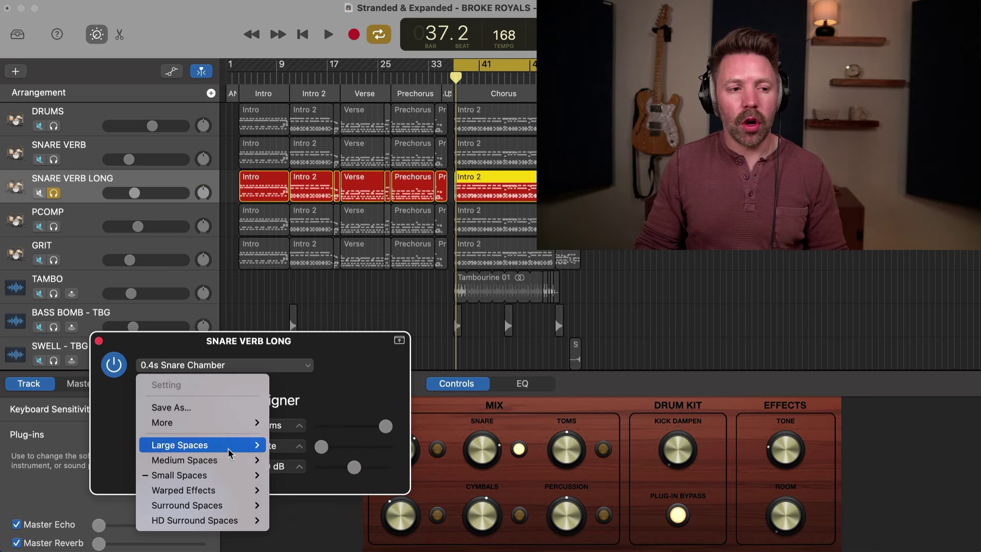
mouse_move(289, 476)
mouse_move(304, 493)
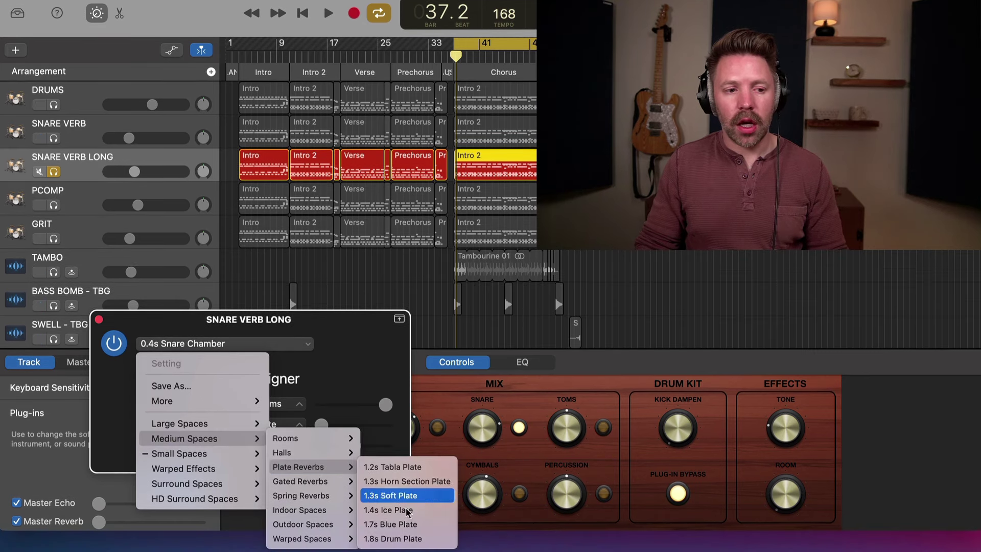
click(403, 538)
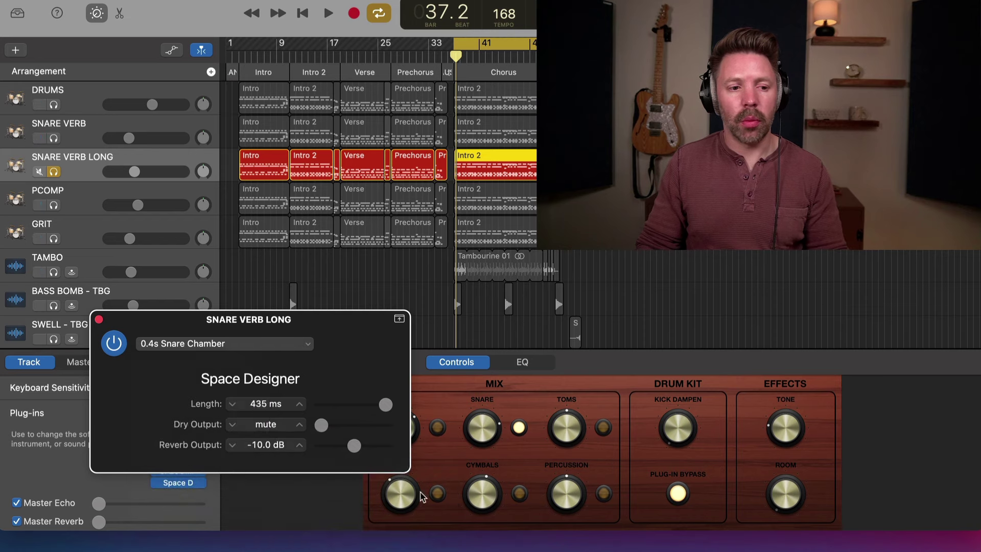
Audition the Drum Plate reverb while raising SNARE VERB LONG's volume, and stop playback
key(space)
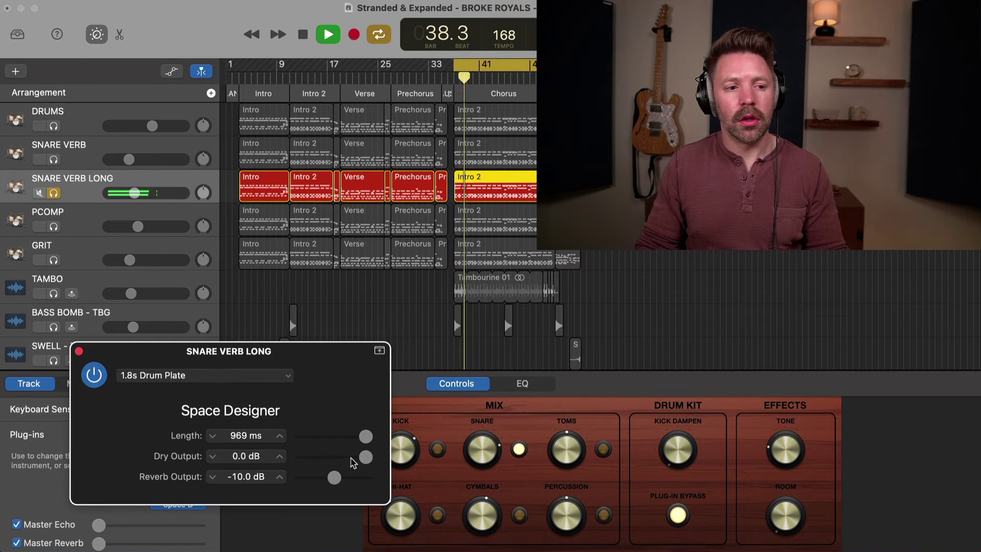
drag(134, 193, 154, 193)
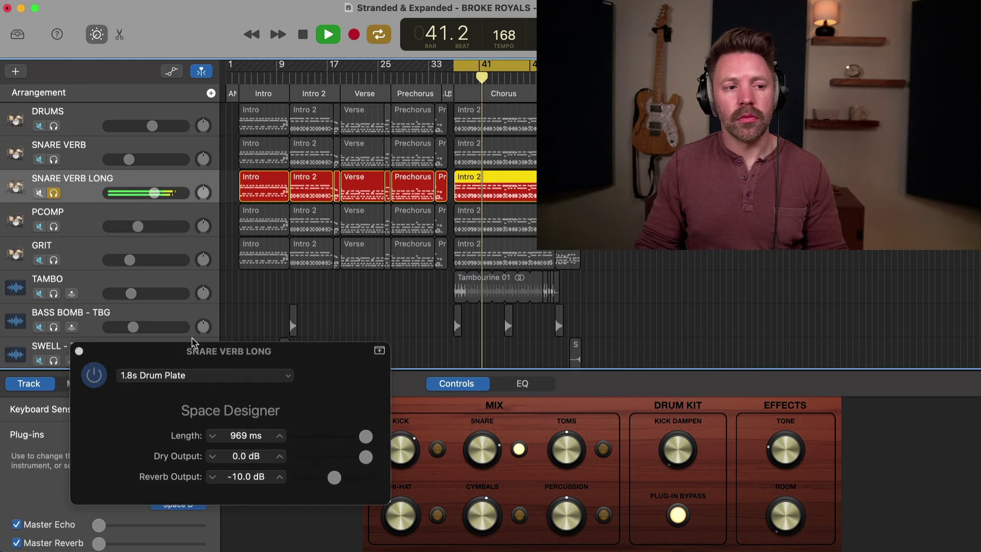
key(space)
Load the 0.8s Golden Vocals preset from the small-space plate reverbs and set Dry Output to mute during playback
click(192, 375)
mouse_move(181, 488)
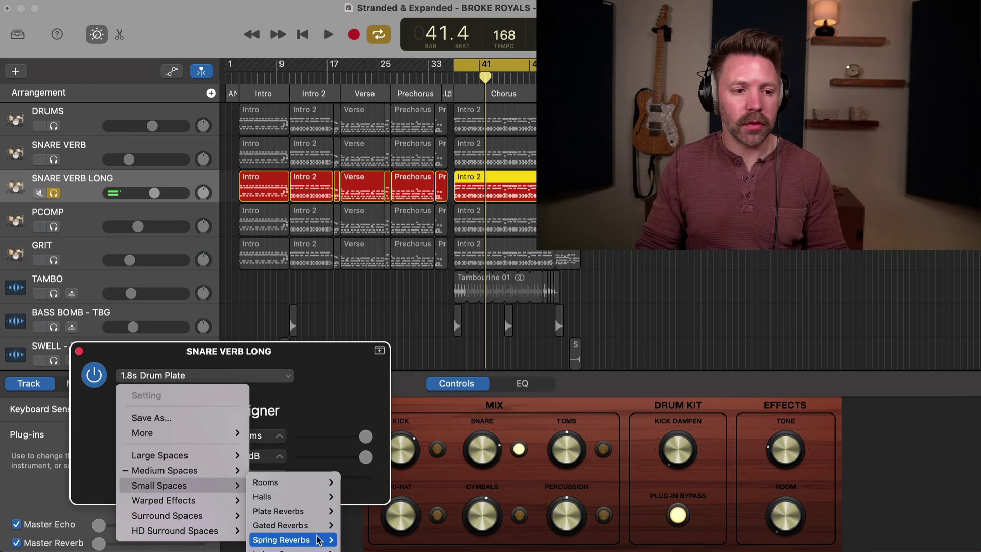
mouse_move(327, 525)
mouse_move(306, 511)
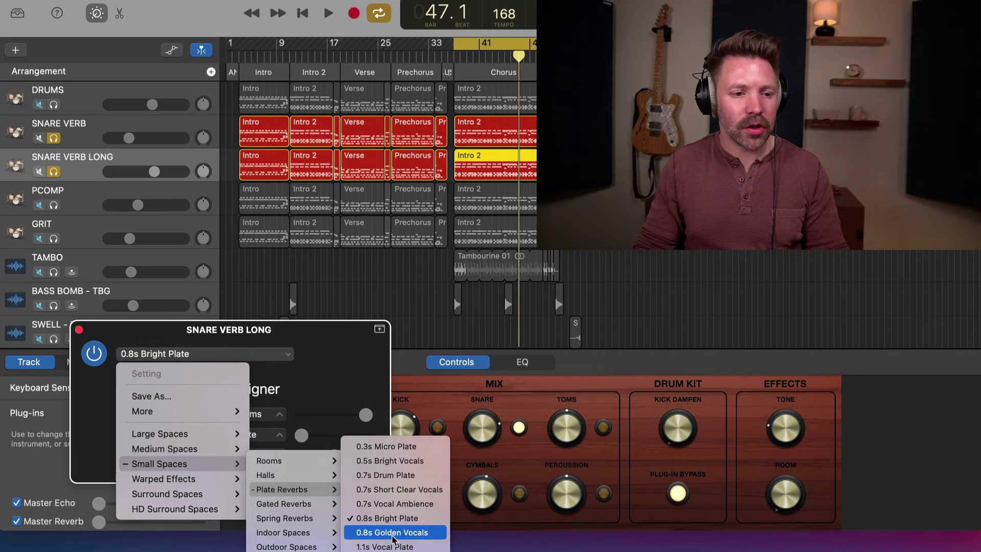
click(393, 533)
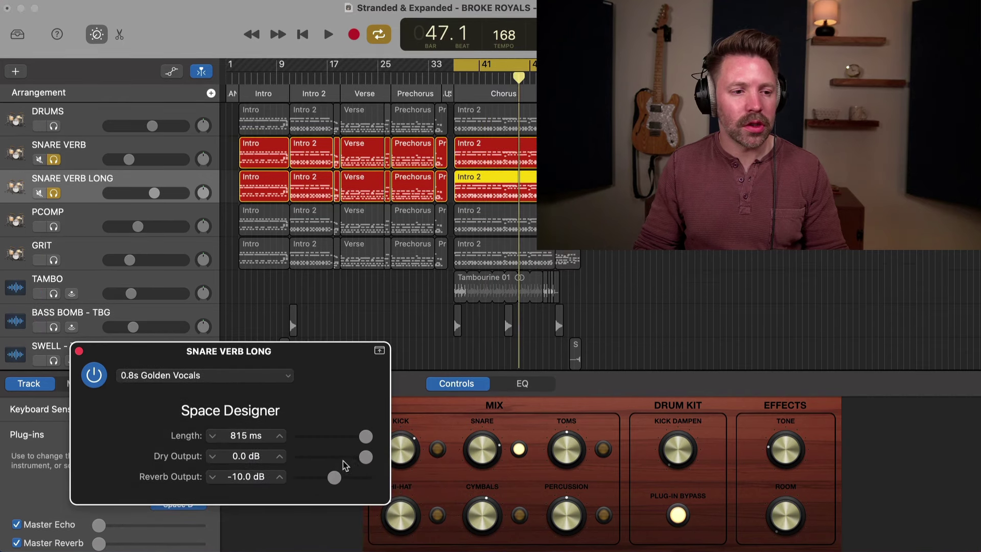
key(space)
drag(365, 457, 268, 464)
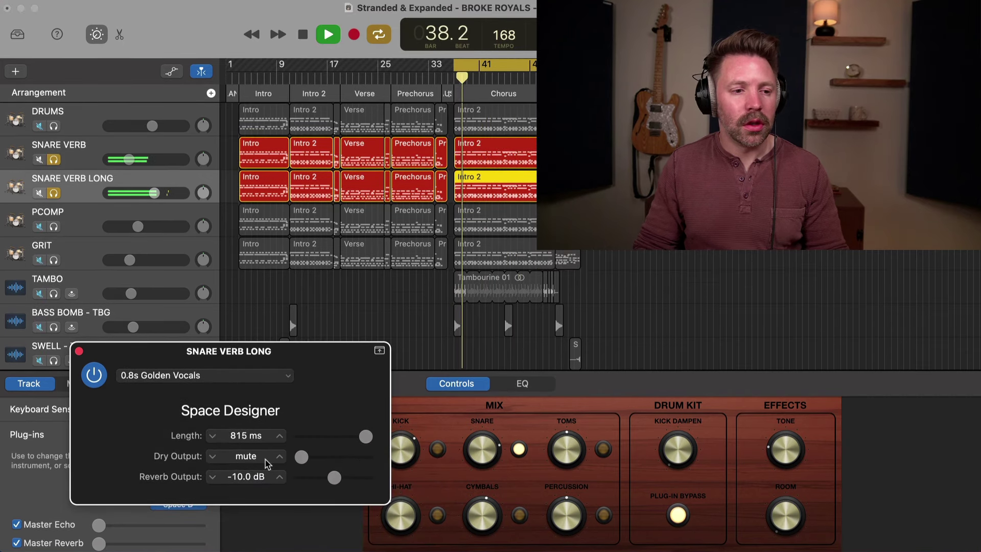
Add DRUMS, PCOMP and GRIT to the soloed tracks, pull SNARE VERB LONG's volume fully down and raise it to -13.0 dB
click(53, 125)
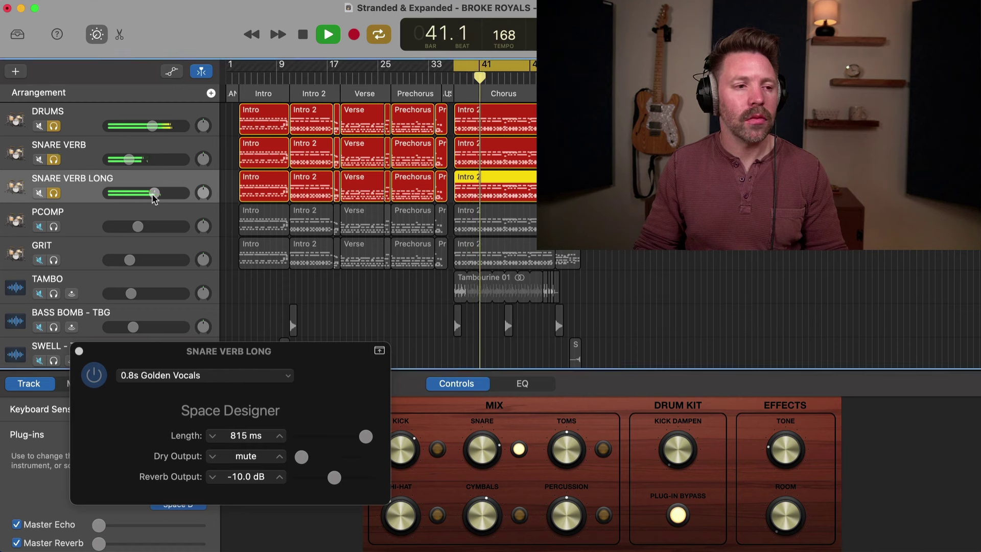
click(171, 378)
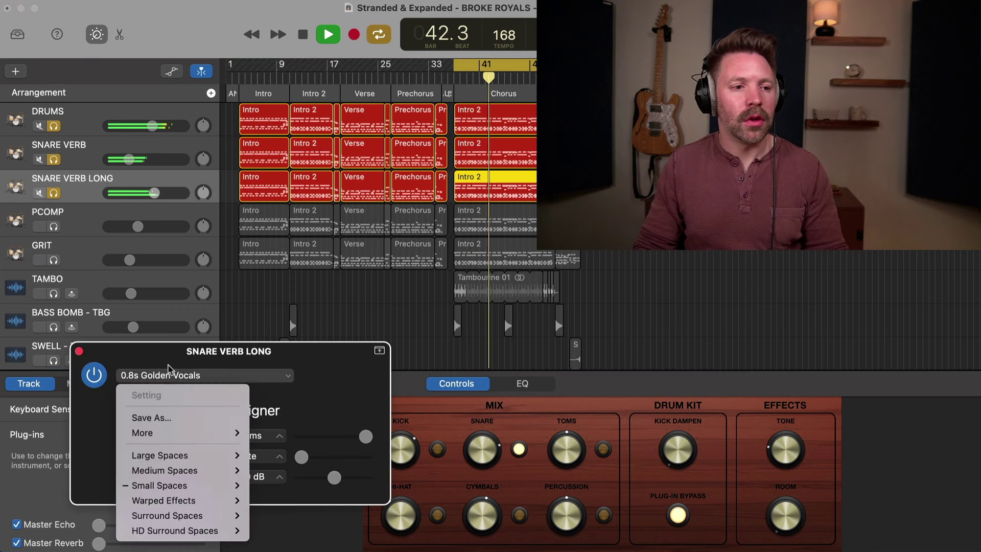
click(168, 366)
drag(153, 190, 108, 192)
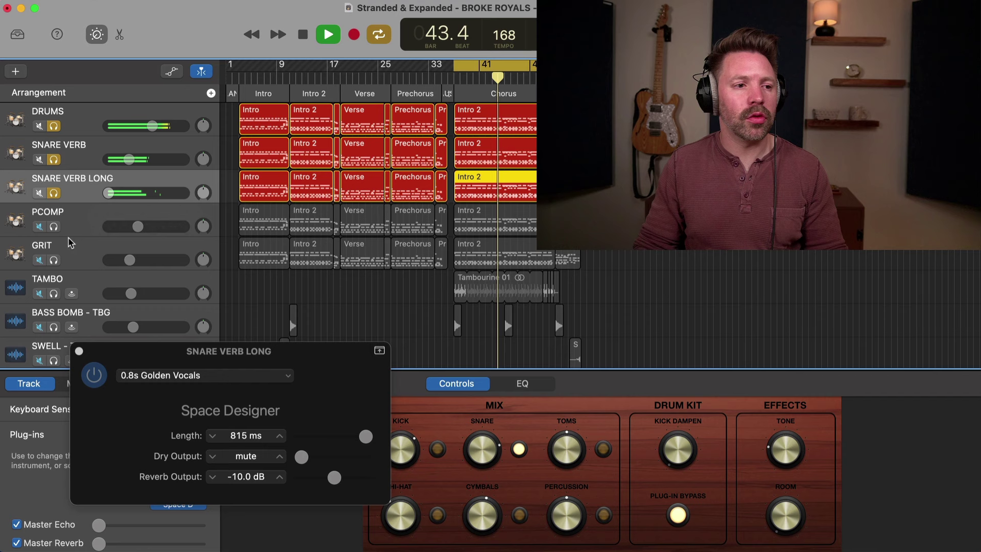
drag(53, 226, 70, 260)
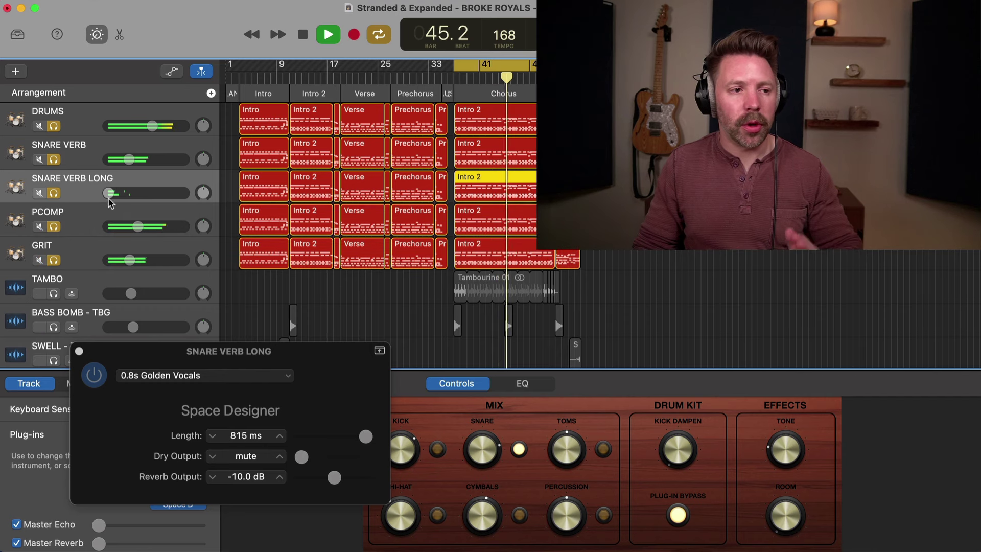
drag(109, 192, 134, 193)
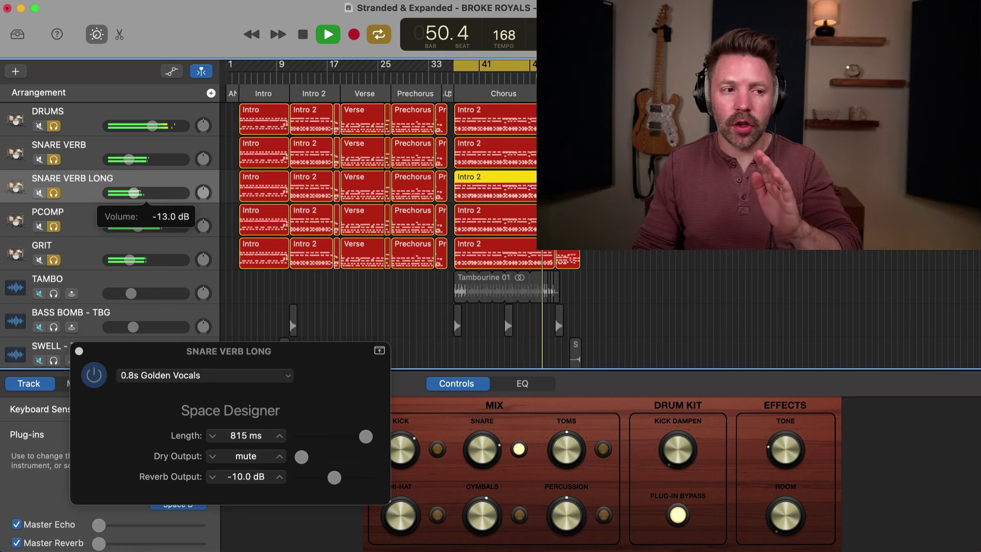
Compare the drums without and with both snare reverb tracks by toggling their solos, and clear every drum track's solo
click(54, 159)
click(53, 192)
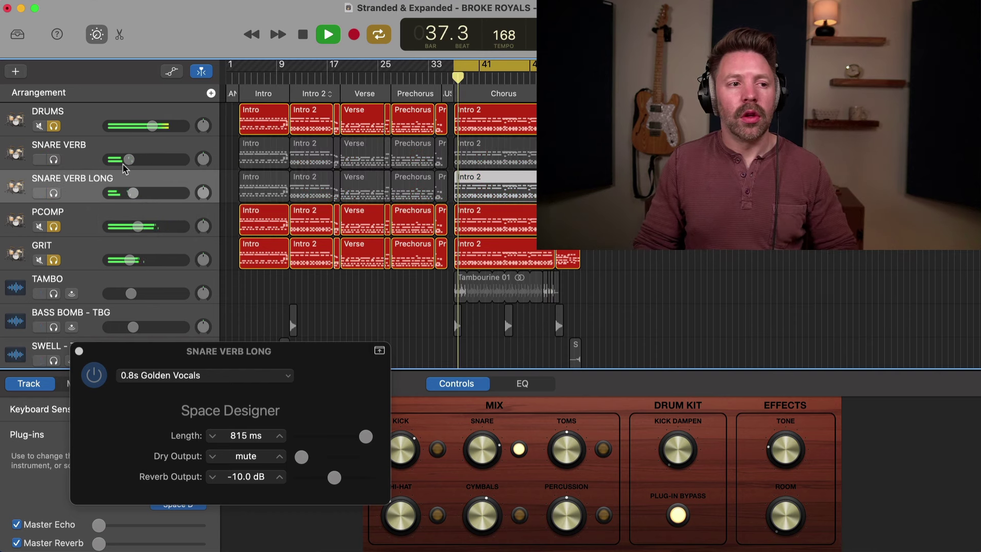
click(53, 160)
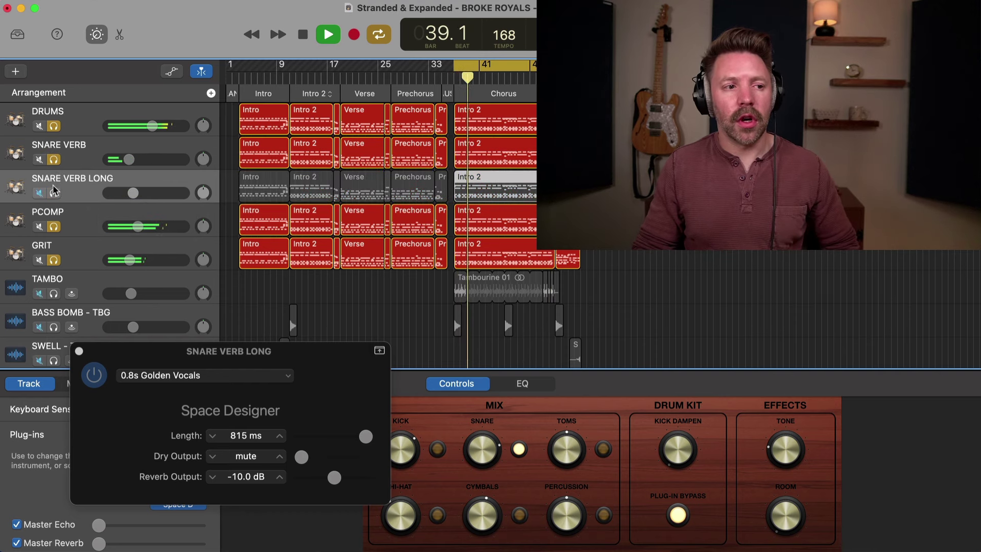
click(54, 193)
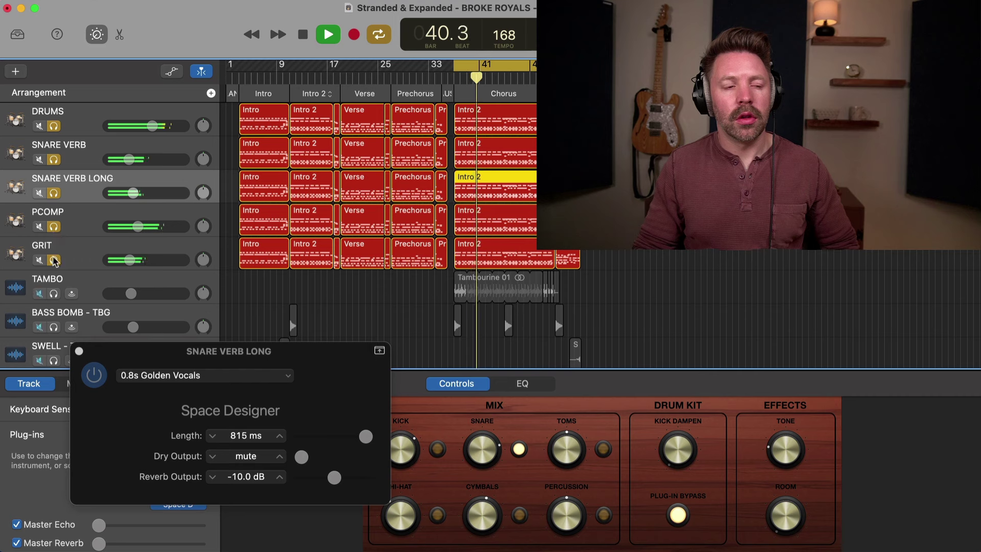
drag(53, 260, 54, 126)
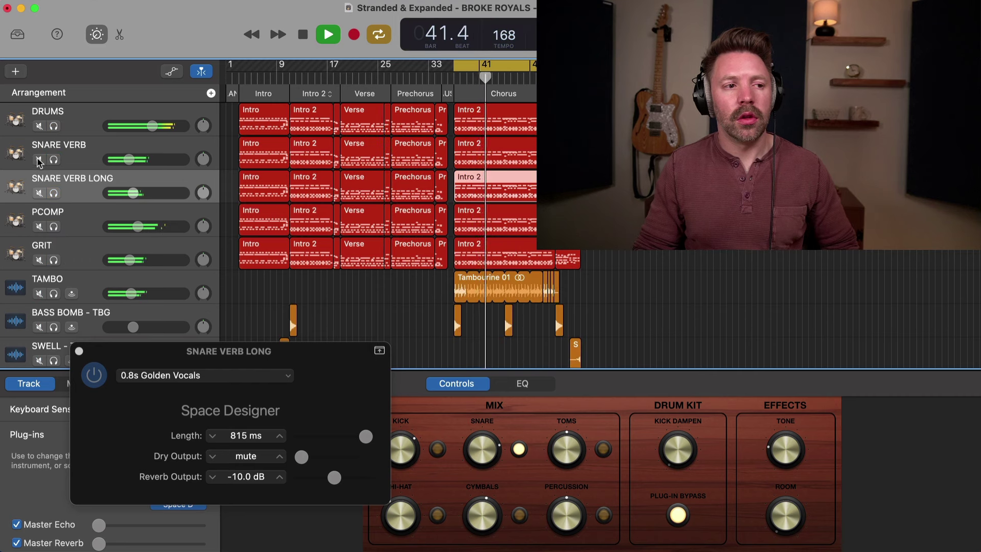
Compare the chorus in the full mix with and without both snare reverb tracks by toggling their mutes, and stop playback
click(39, 160)
click(39, 193)
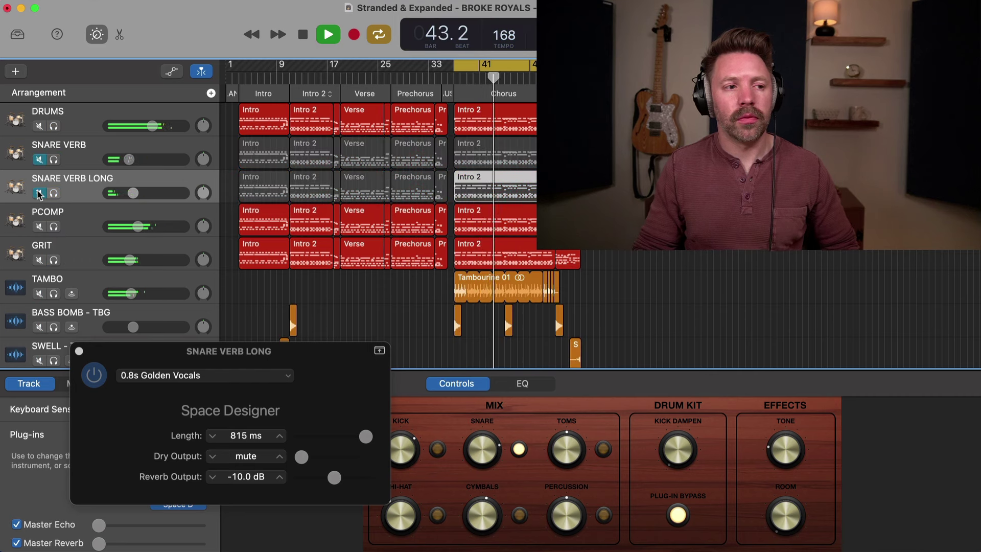
click(40, 193)
click(40, 159)
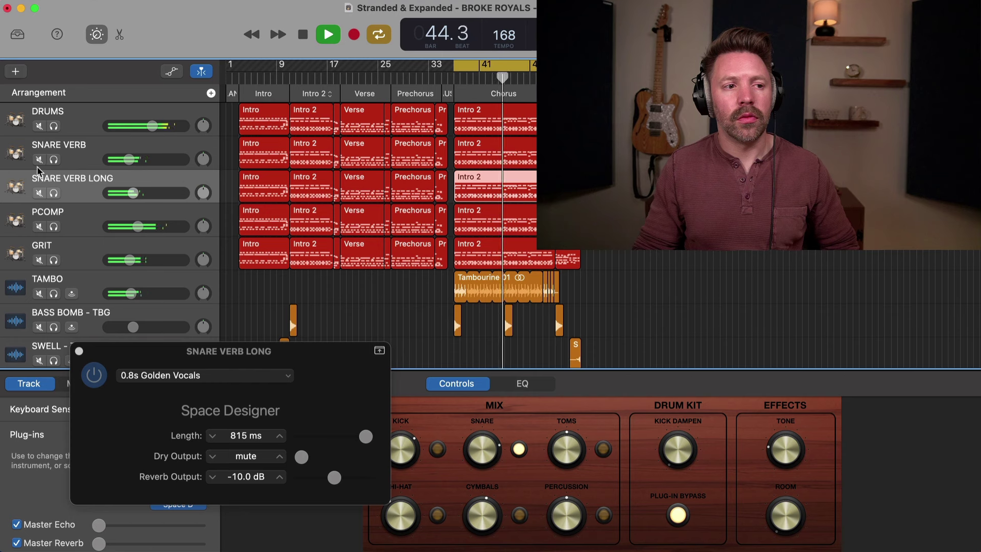
click(40, 160)
click(39, 194)
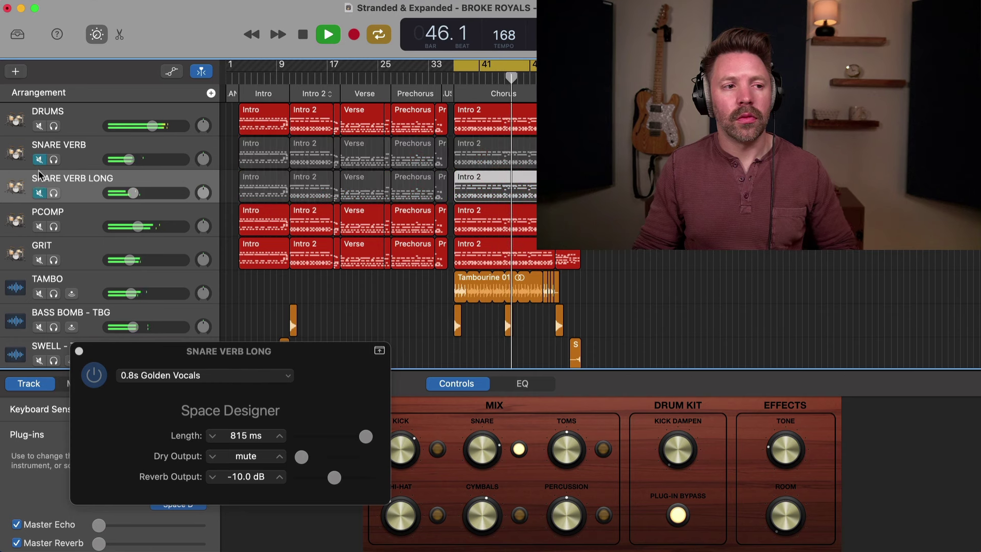
click(39, 160)
click(40, 193)
key(space)
Turn off cycling, play the verse from bar 21, compare it with and without both snare reverbs using mutes, and stop playback
key(c)
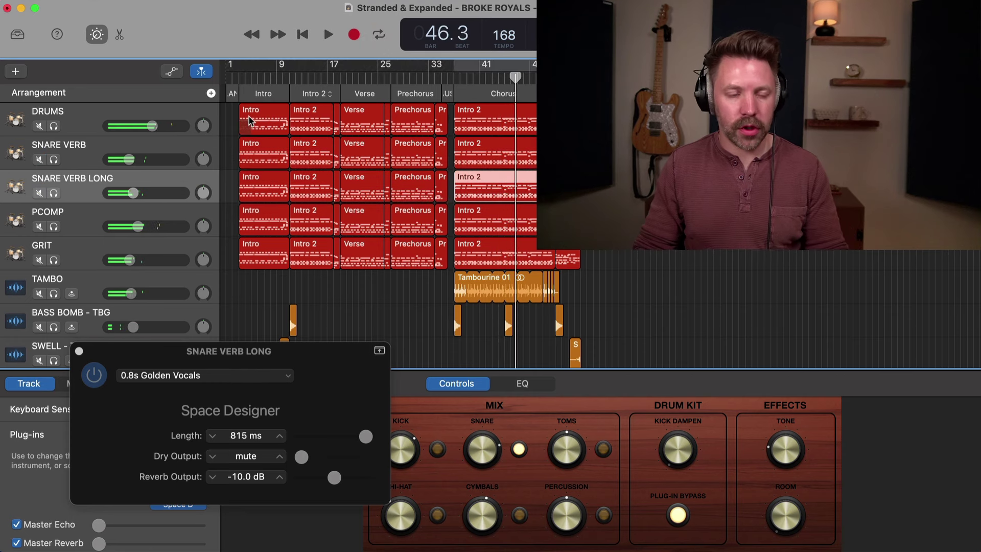
click(350, 76)
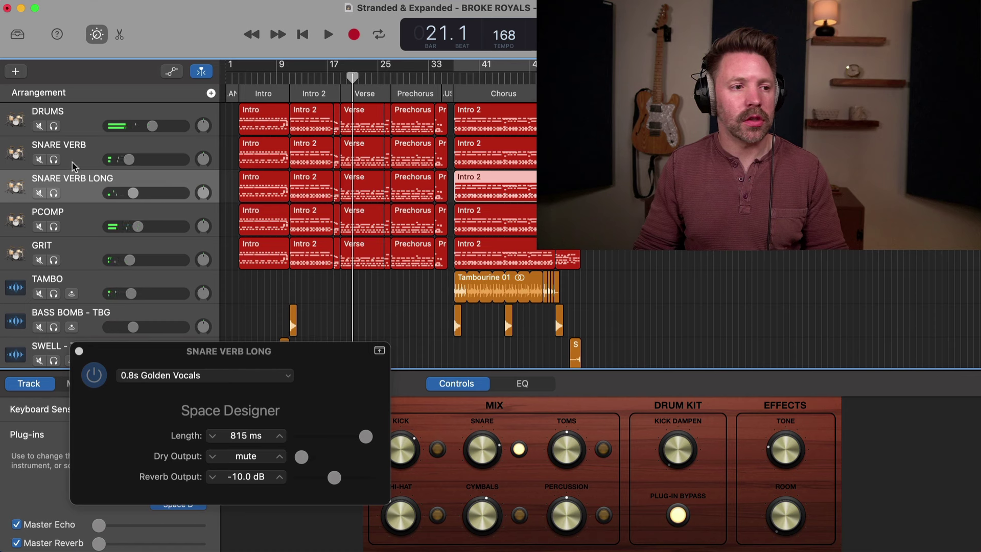
key(space)
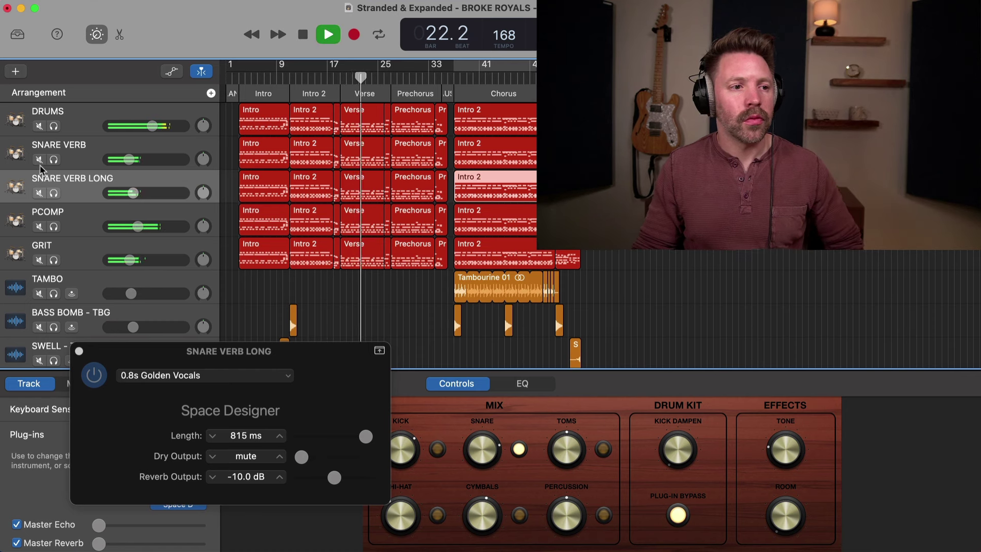
click(39, 160)
click(39, 192)
mouse_move(41, 187)
mouse_down()
mouse_move(40, 157)
mouse_move(40, 187)
mouse_up()
click(39, 193)
click(39, 160)
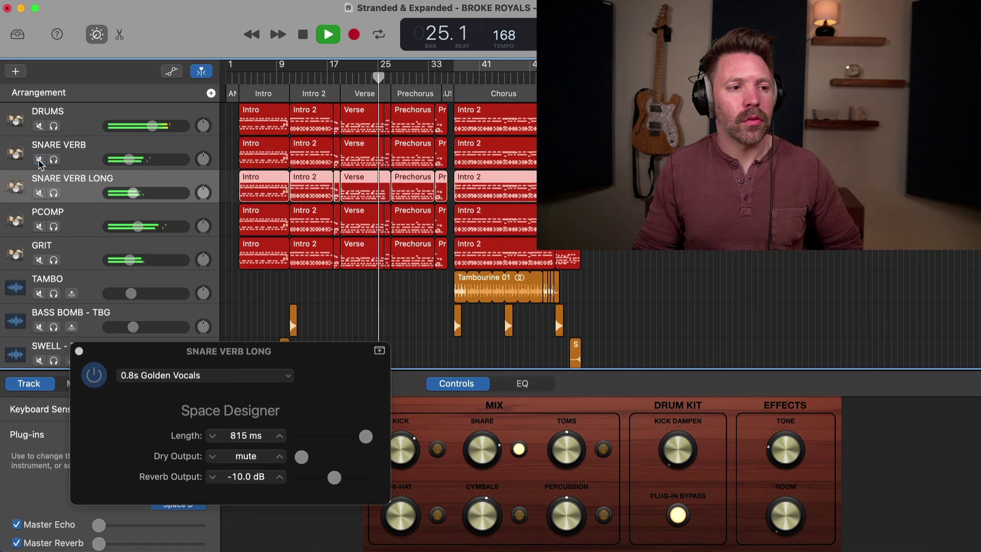
click(39, 160)
click(39, 193)
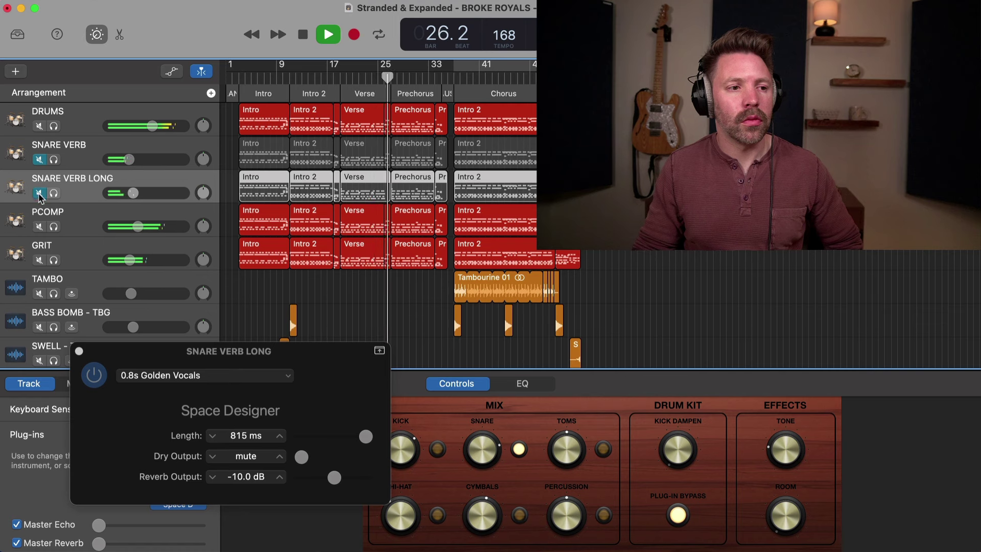
click(39, 193)
click(39, 160)
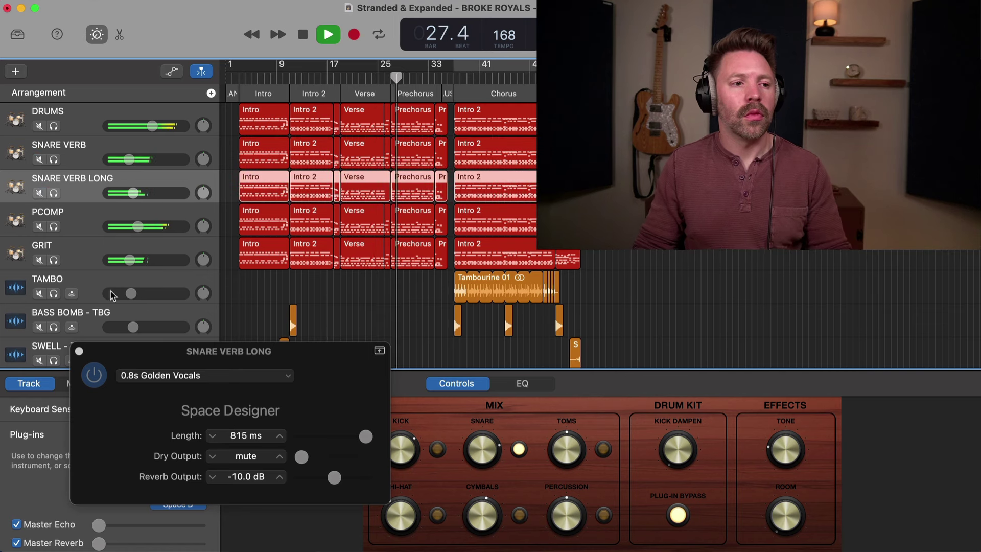
key(space)
Solo SNARE VERB LONG, play it, and raise its Channel EQ high shelf to +4.7 dB at 3000 Hz
click(79, 351)
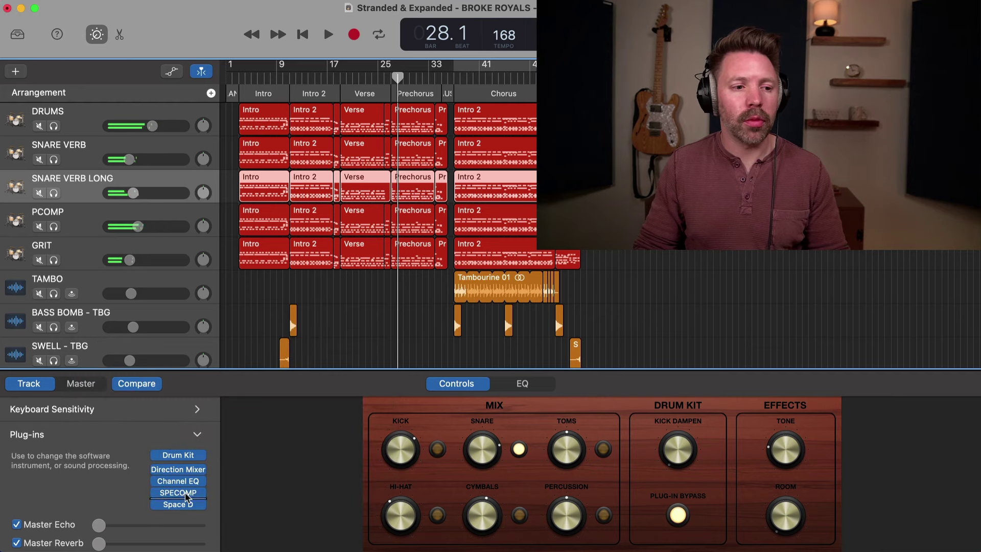
click(184, 482)
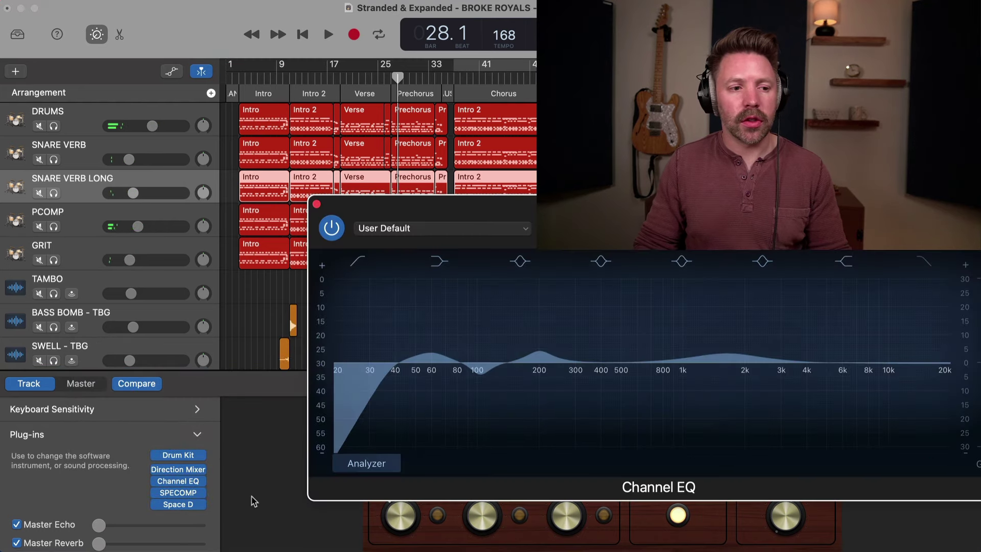
key(s)
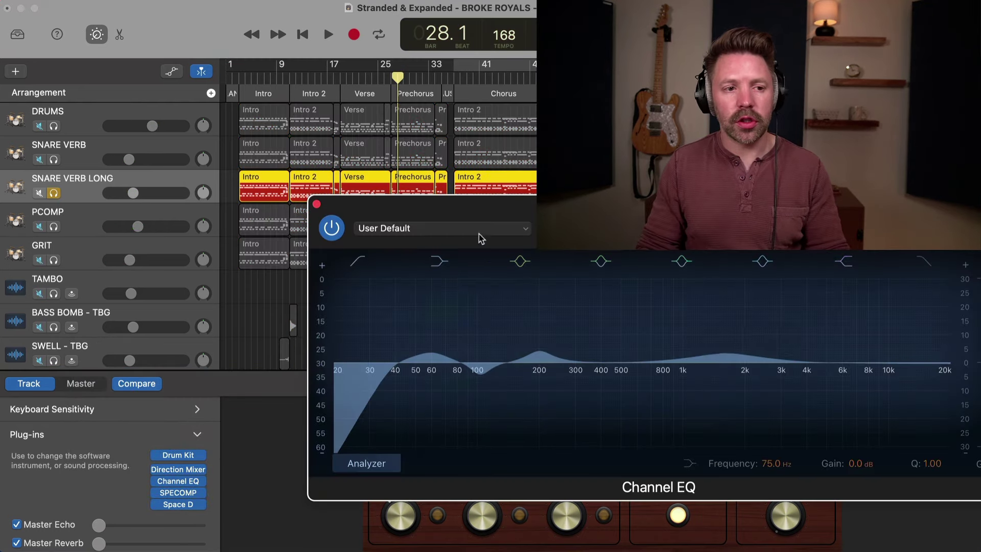
drag(480, 238, 417, 258)
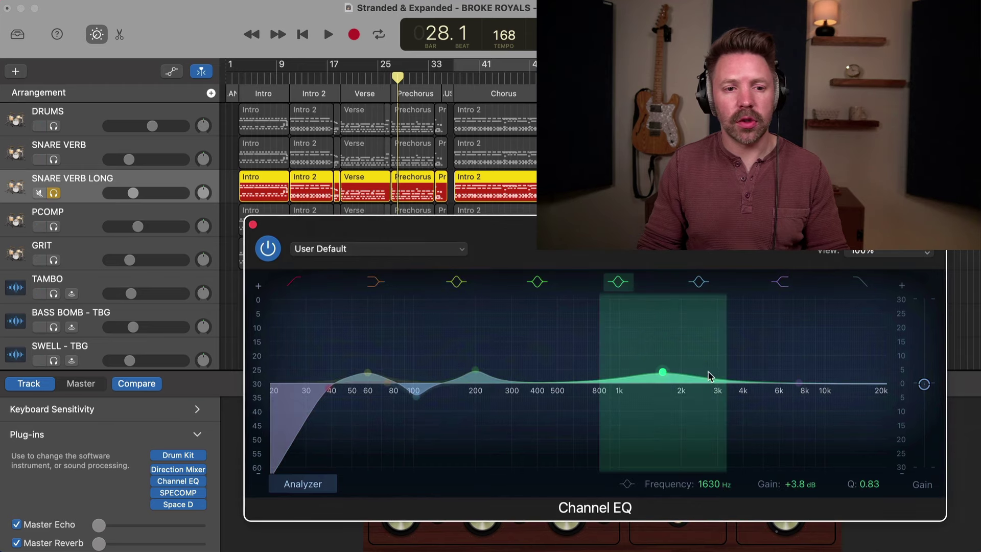
key(space)
drag(800, 384, 718, 373)
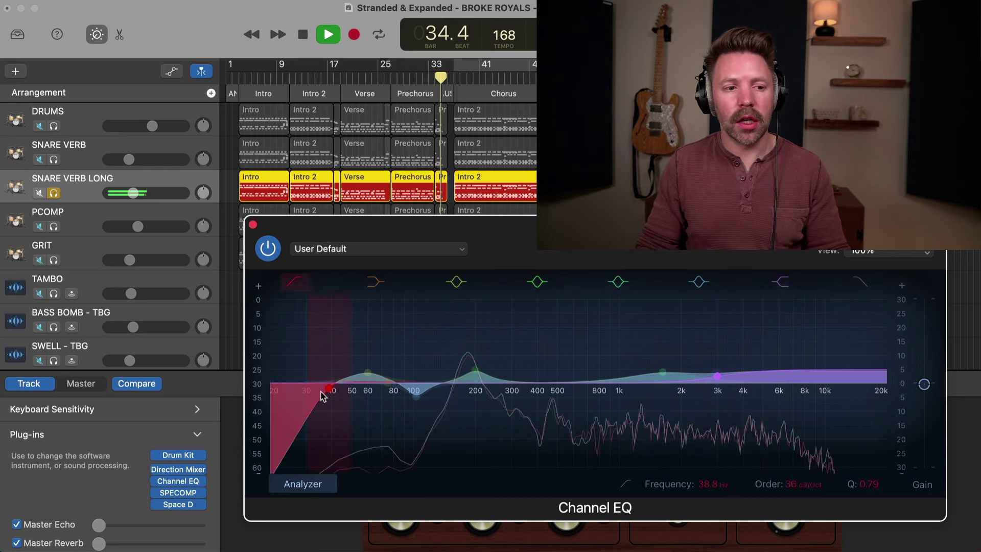
Solo the other drum tracks too, compare SNARE VERB LONG's EQ with its high shelf off and on, stop playback, and clear the solos
click(53, 159)
click(53, 125)
click(53, 226)
click(53, 260)
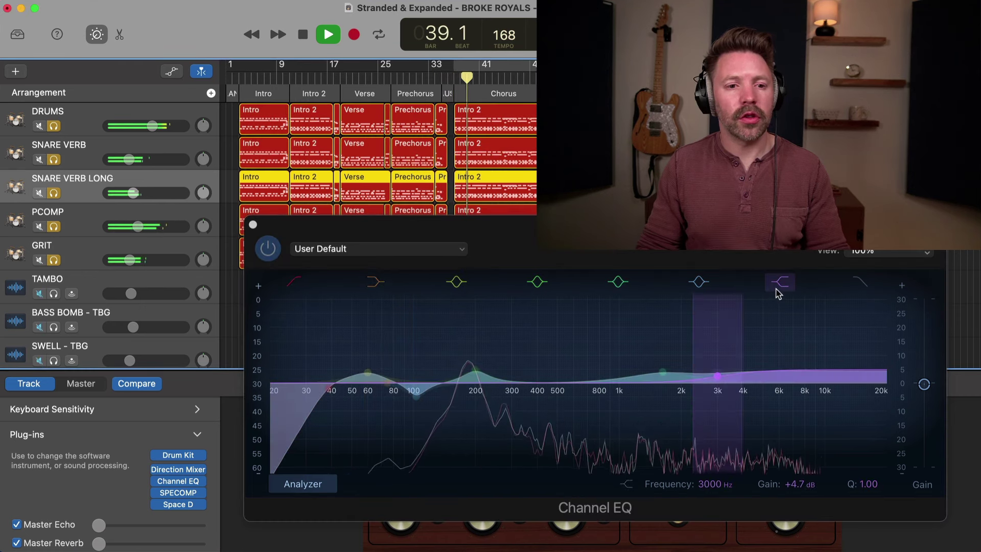
click(778, 289)
click(779, 289)
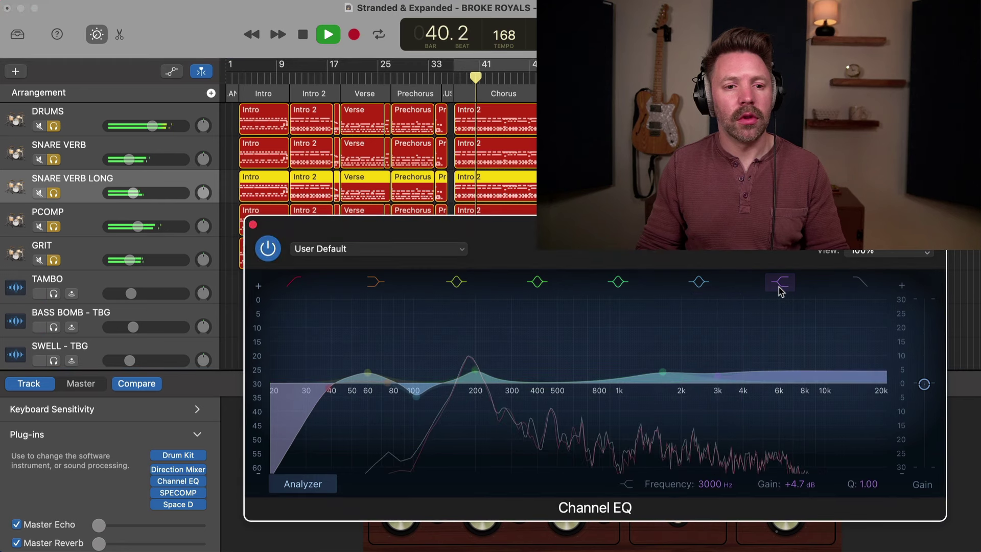
key(space)
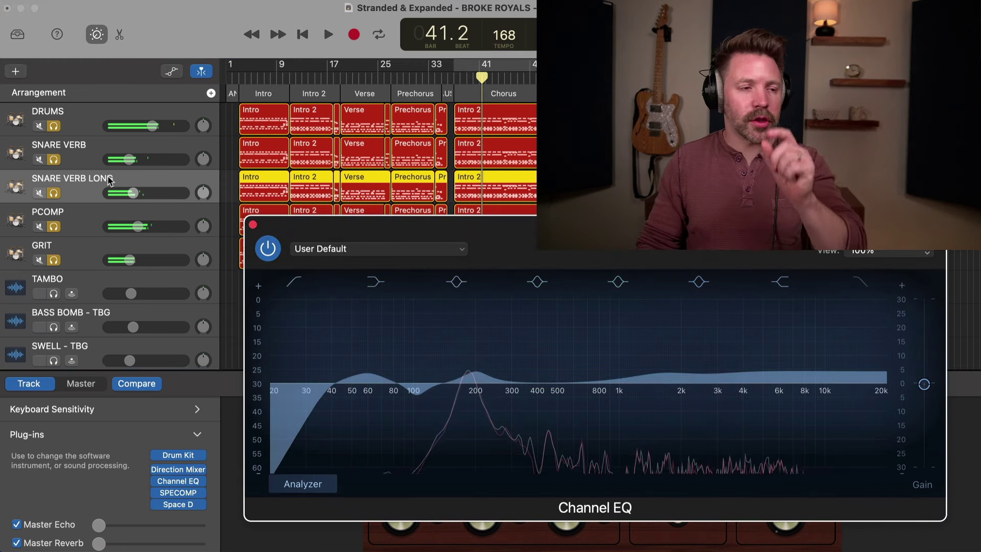
click(53, 126)
drag(53, 205, 54, 258)
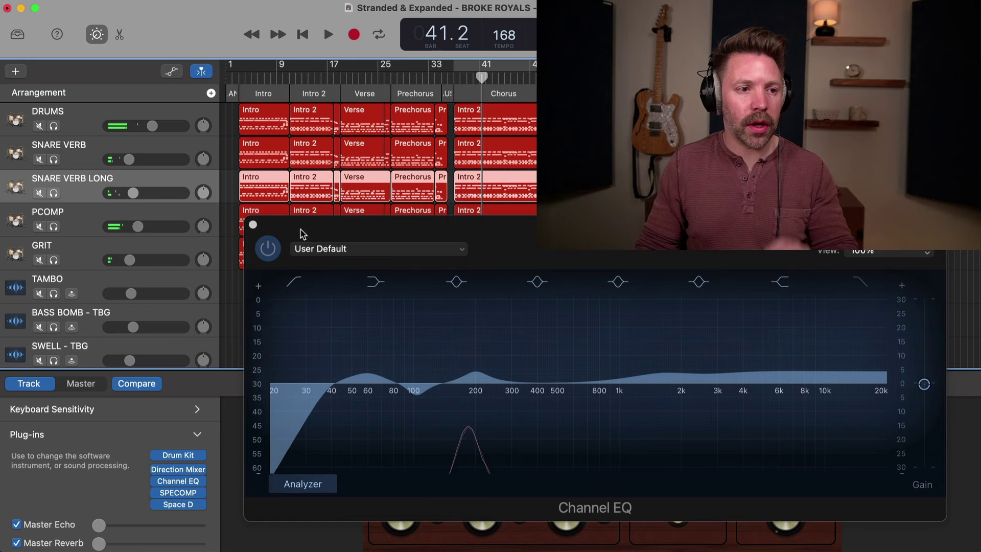
Close the Channel EQ and duplicate the VOX COMP track together with its regions and plug-ins
click(253, 225)
scroll(257, 229, down, 2)
scroll(256, 225, down, 10)
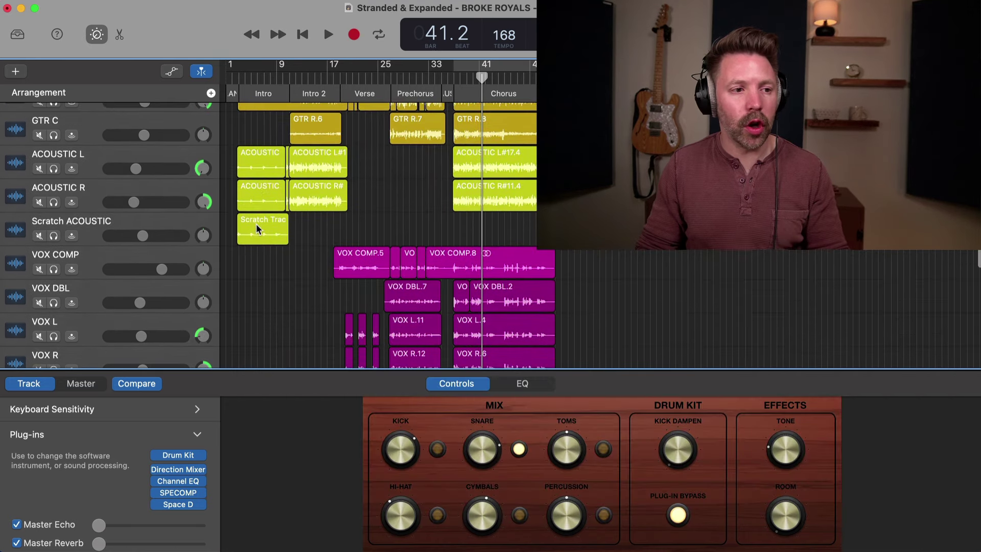
click(252, 246)
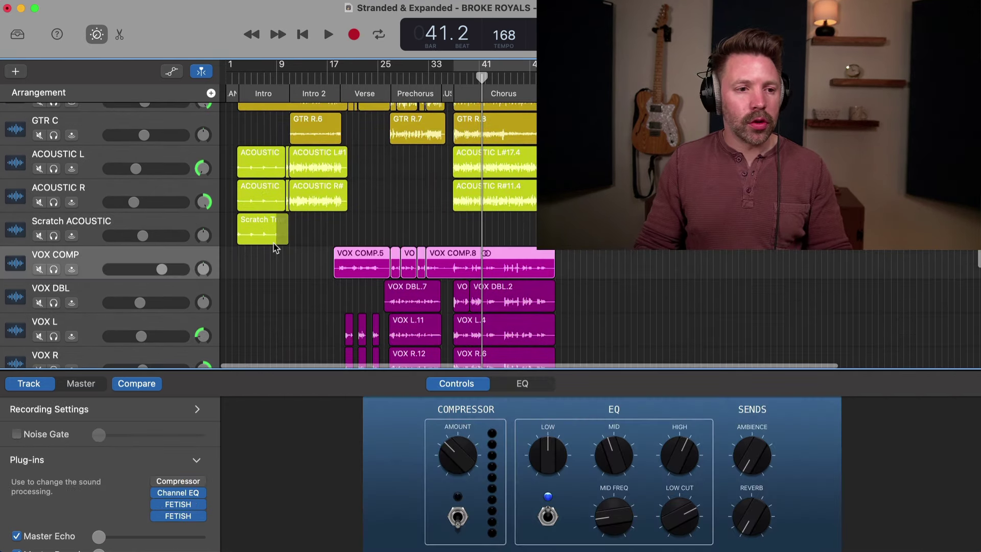
key(super+Right)
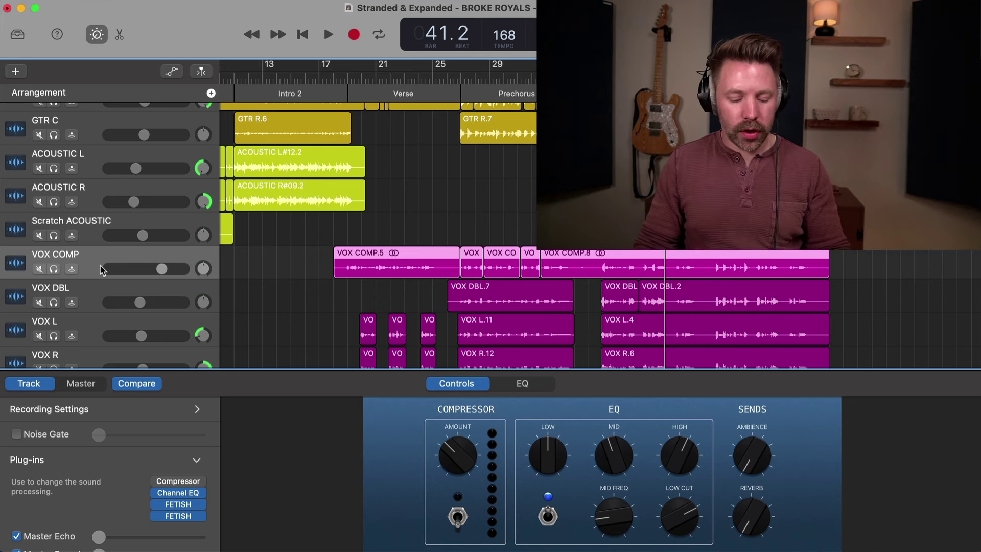
key(super+d)
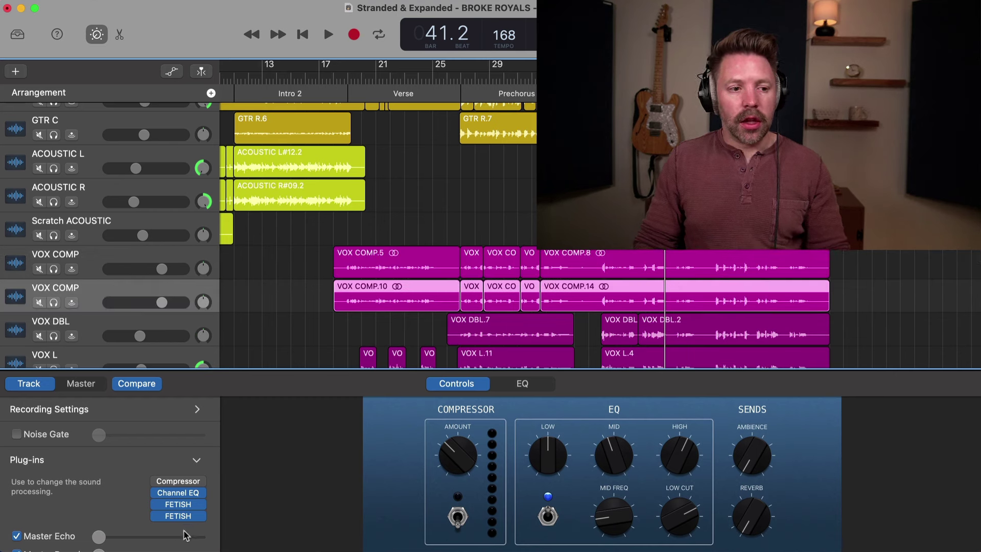
Add a Stereo Delay after the two FETISH plug-ins on the duplicated VOX COMP track
click(198, 526)
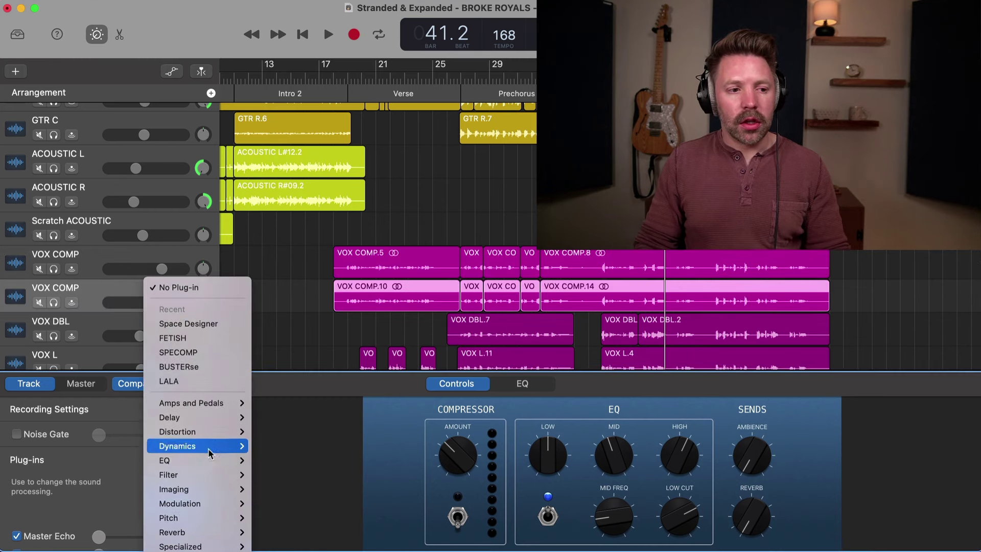
mouse_move(214, 432)
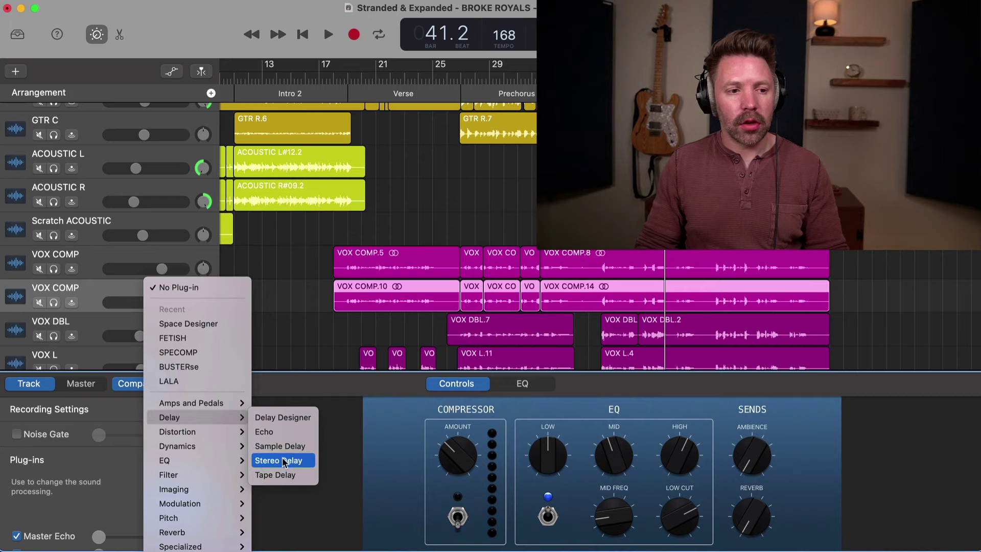
click(296, 461)
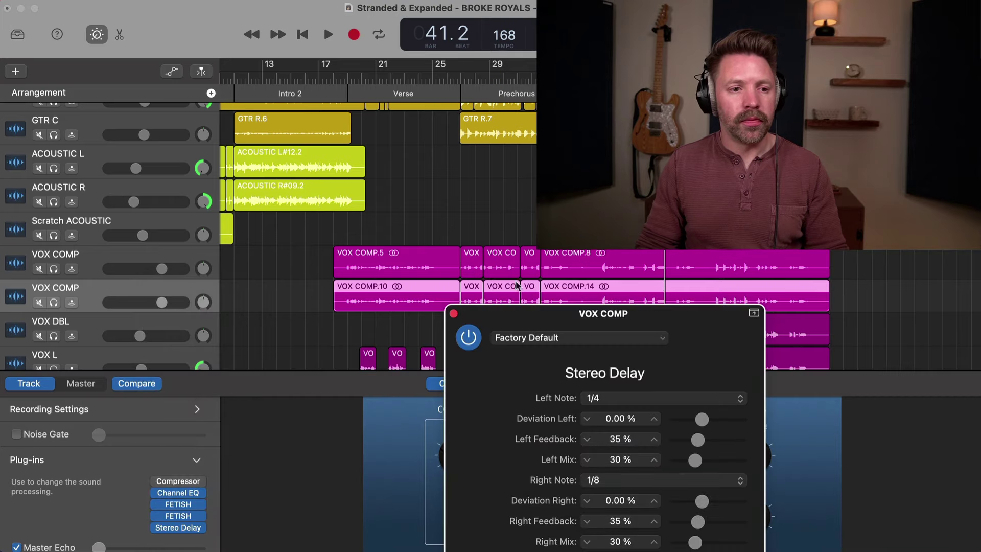
drag(465, 295, 228, 204)
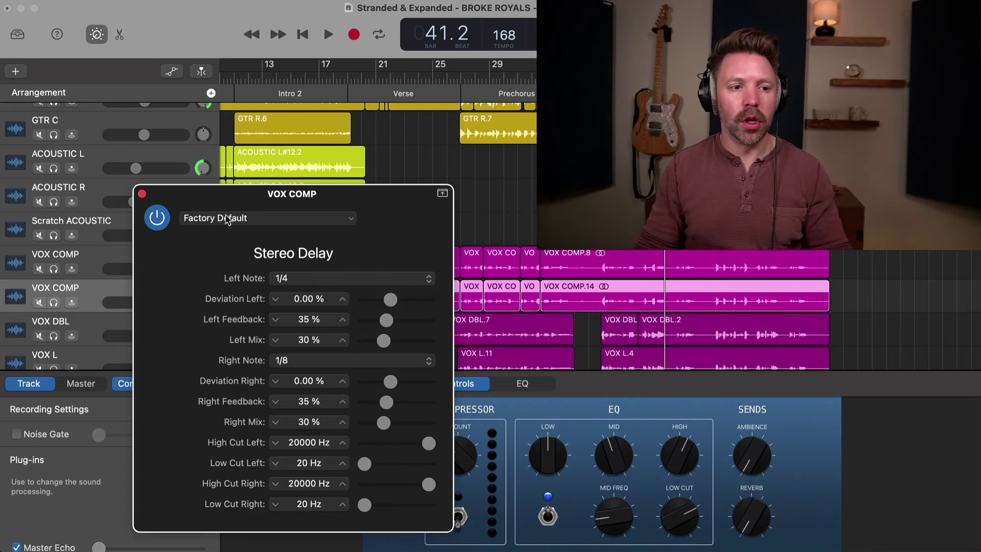
Set both sides of the Stereo Delay to 1/16 triplet notes, 0 % feedback and 100 % mix
click(318, 281)
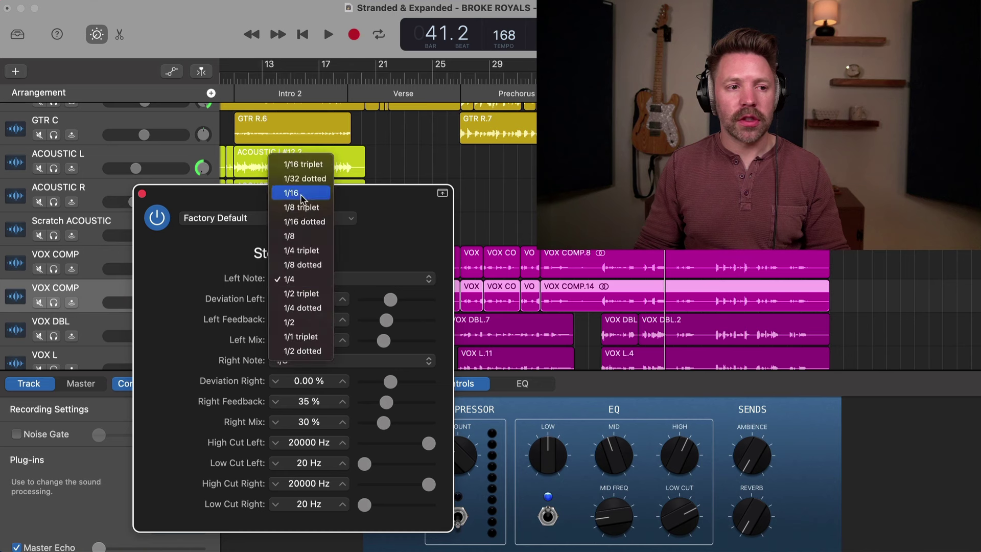
click(307, 160)
click(337, 359)
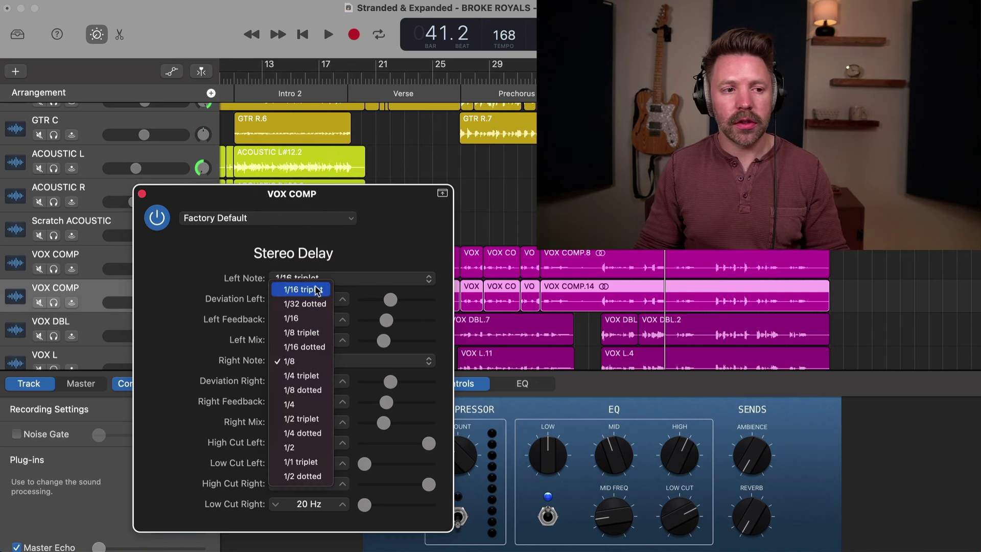
click(299, 285)
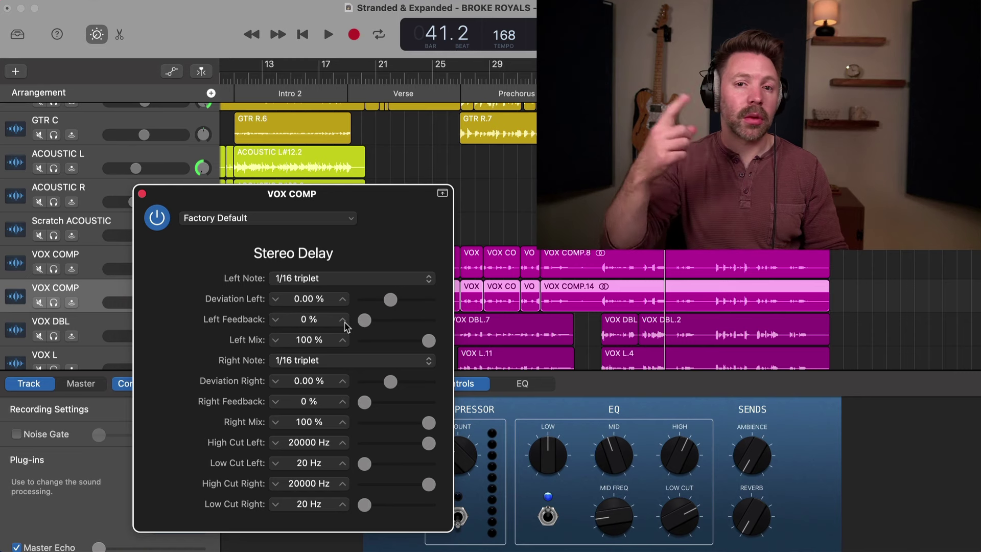
Rename the duplicated vocal track STEREO SLAP and audition the chorus with it soloed alone and together with VOX COMP
drag(244, 201, 206, 200)
double_click(62, 288)
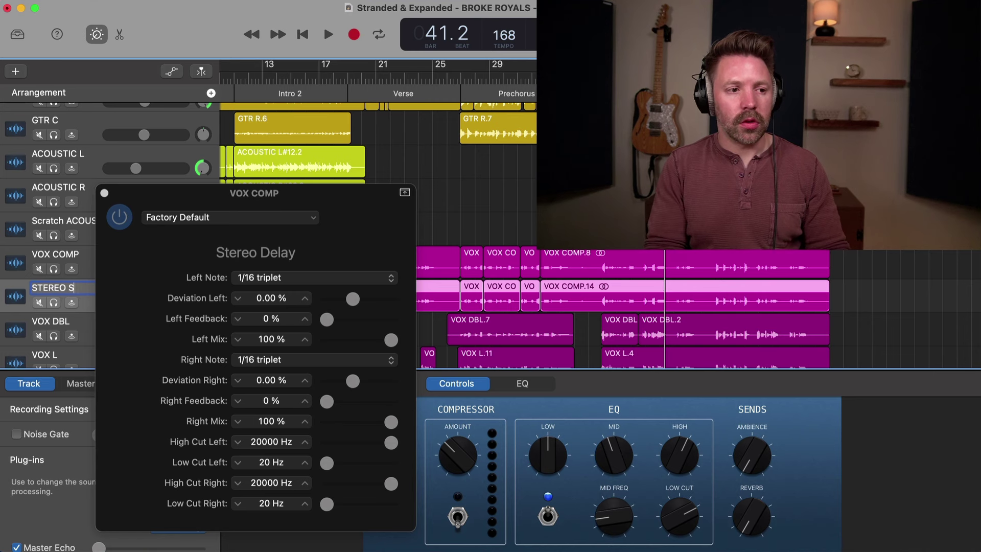
key(s)
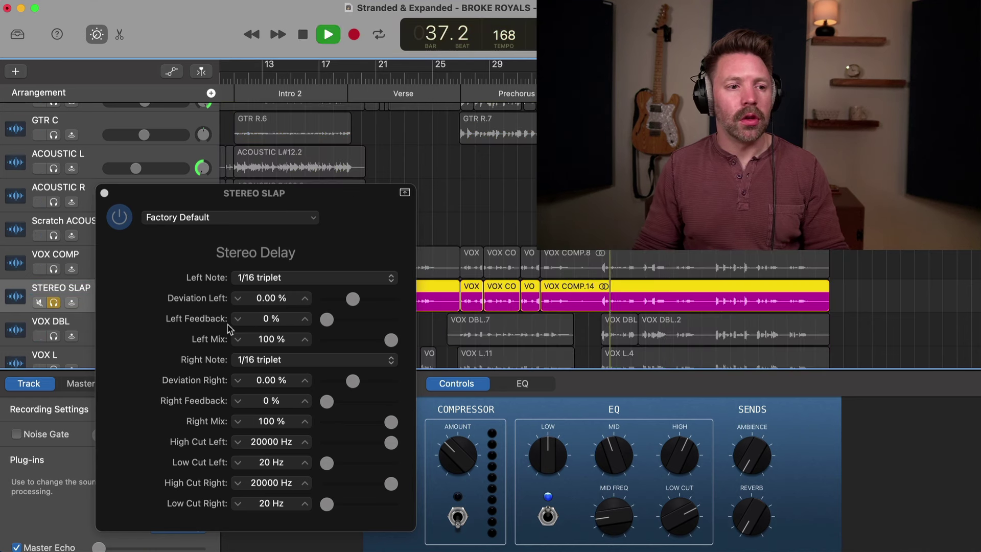
click(53, 269)
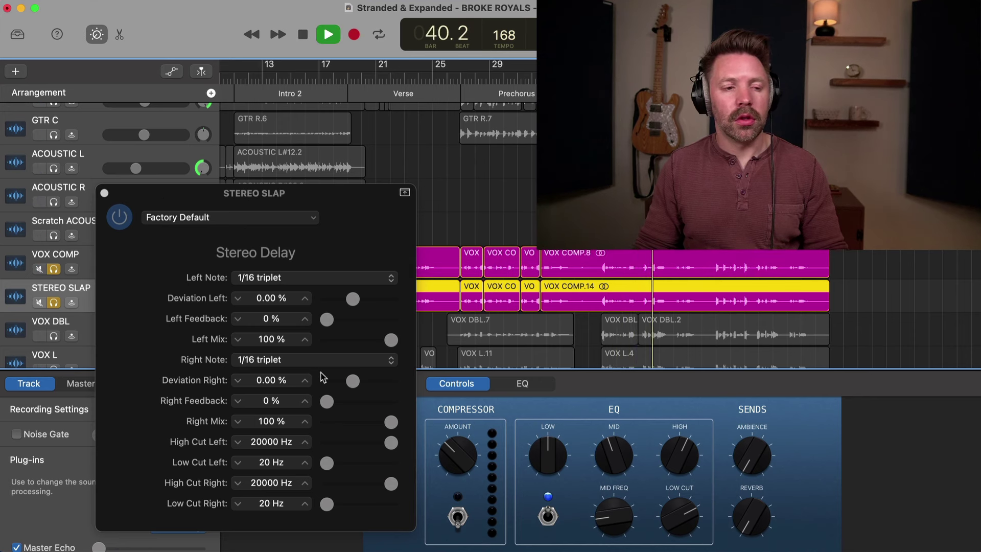
key(space)
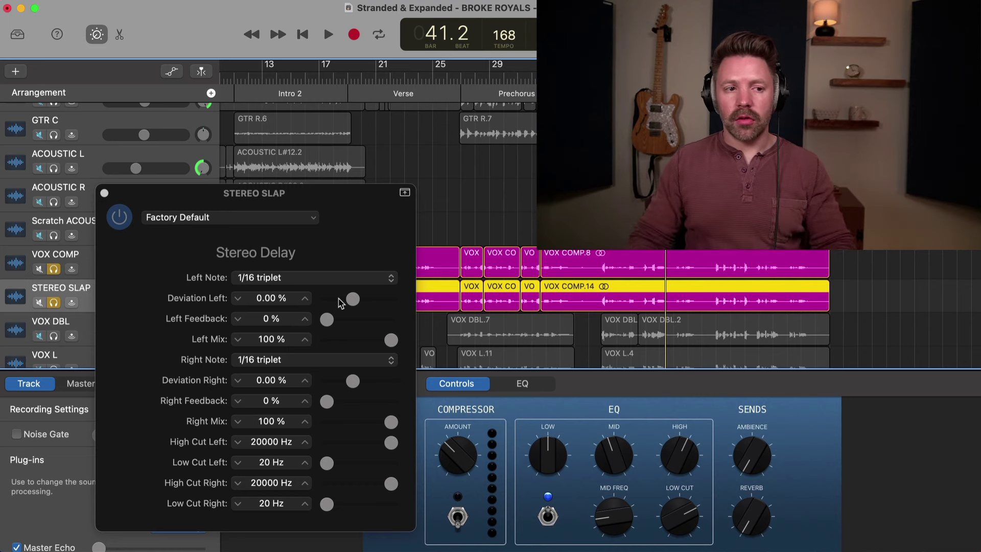
Set the Stereo Delay's left deviation to -8.00 % while listening to both soloed vocal tracks, and stop playback
key(space)
drag(352, 299, 345, 298)
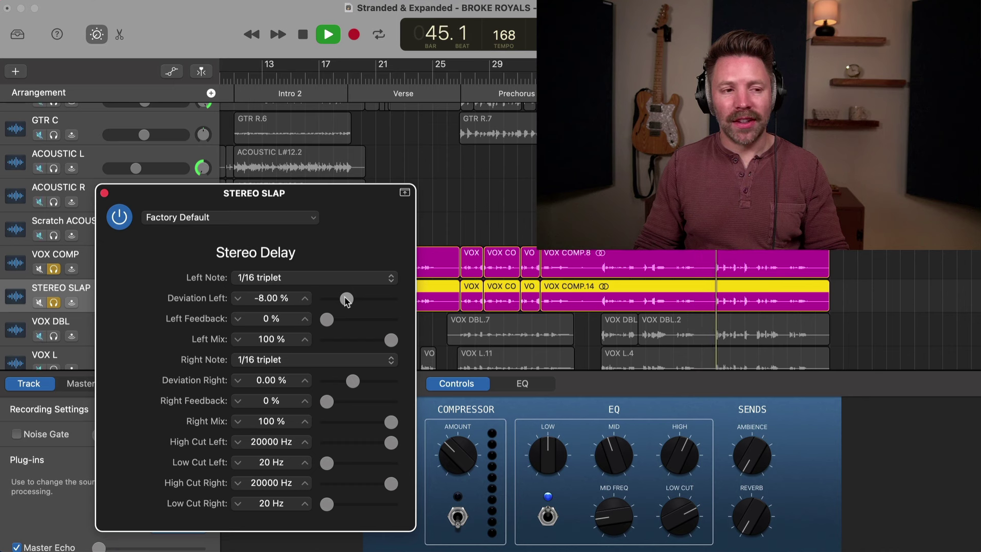
drag(163, 195, 178, 195)
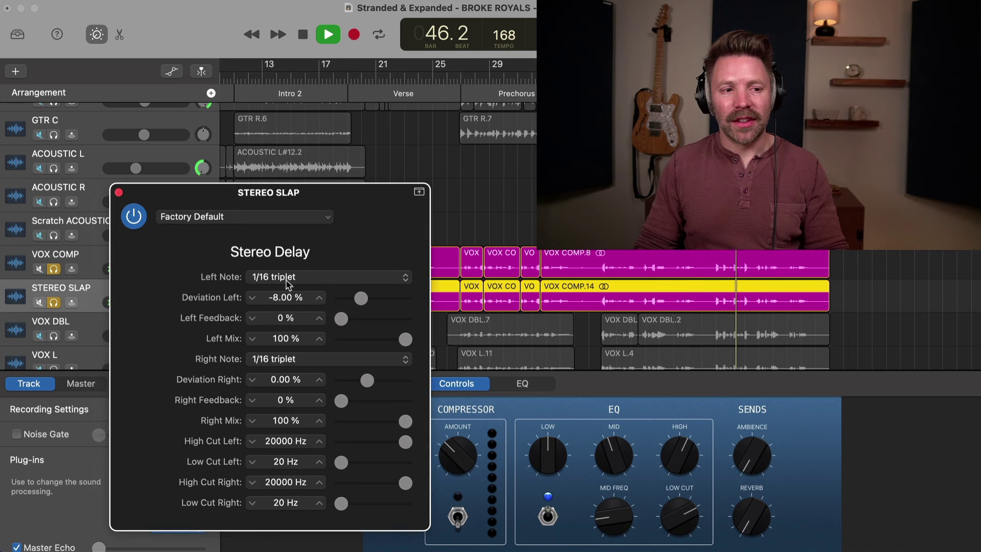
key(space)
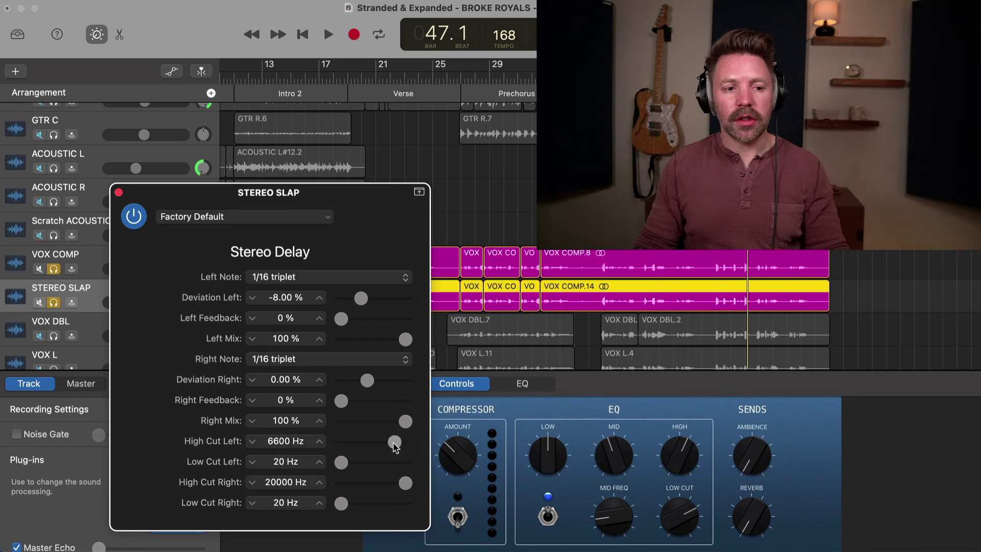
Set the Stereo Delay's high cuts to 3500 Hz left and 5600 Hz right, and its low cuts to 390 Hz left and 310 Hz right
drag(405, 483, 393, 483)
key(space)
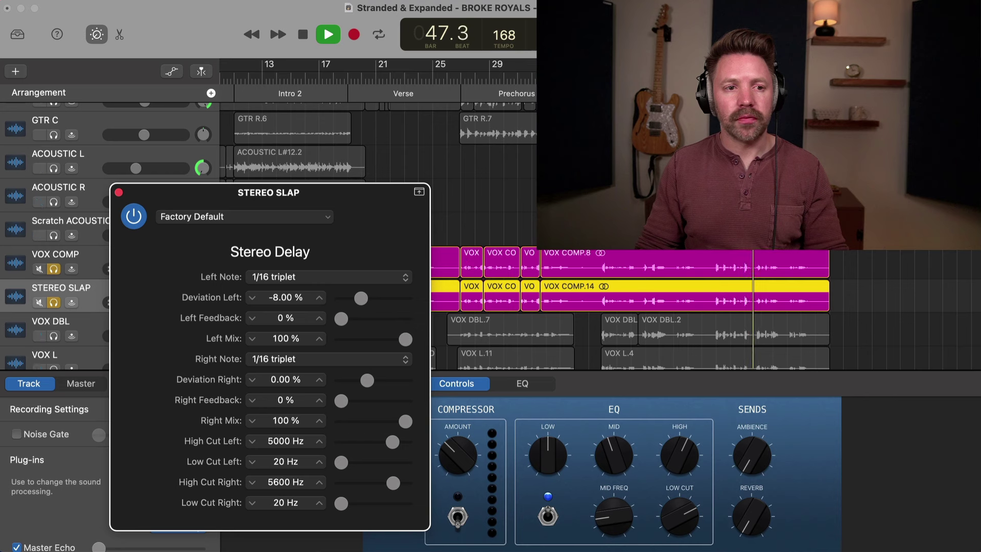
drag(341, 462, 364, 463)
drag(342, 504, 367, 504)
drag(364, 463, 382, 492)
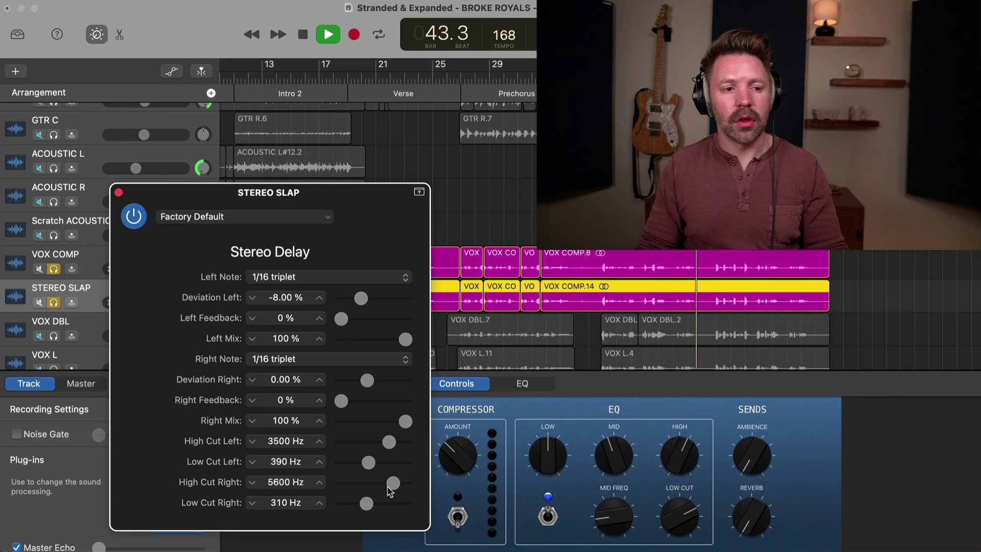
Compare the stereo slap with and without the soloed VOX COMP track, stop playback and close the Stereo Delay settings
click(53, 269)
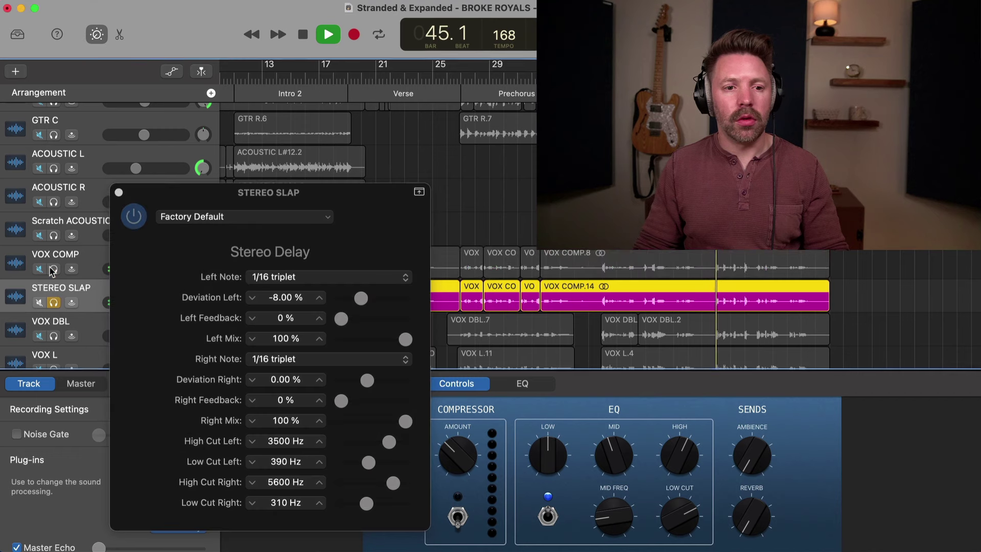
click(54, 269)
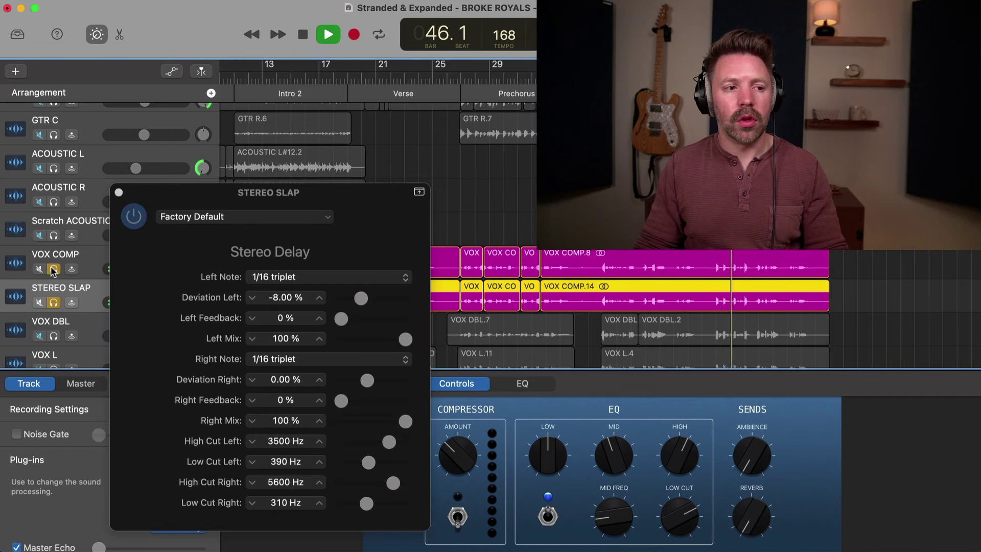
key(space)
click(118, 193)
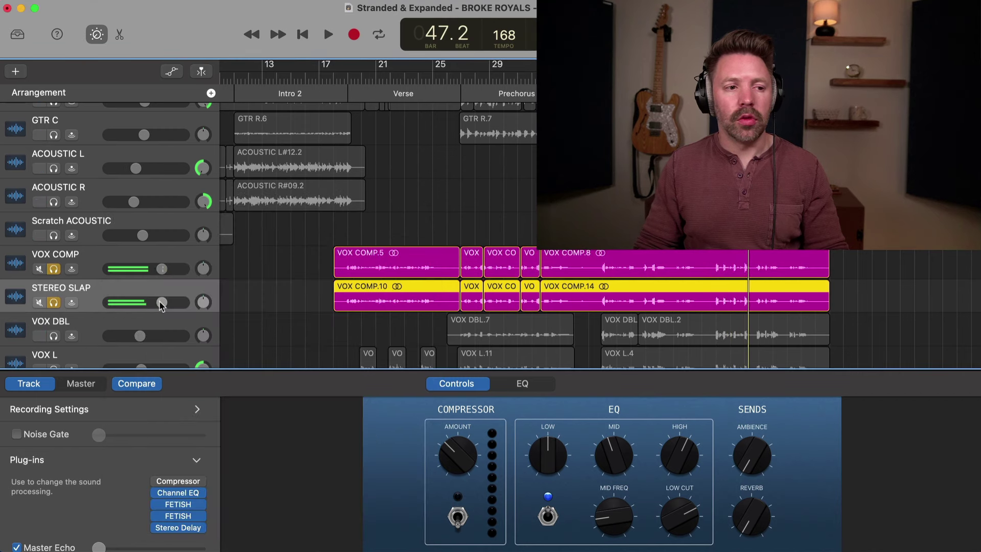
Lower the STEREO SLAP track's volume to about -10.6 dB and listen to it with the soloed lead vocal
drag(157, 302, 137, 303)
key(space)
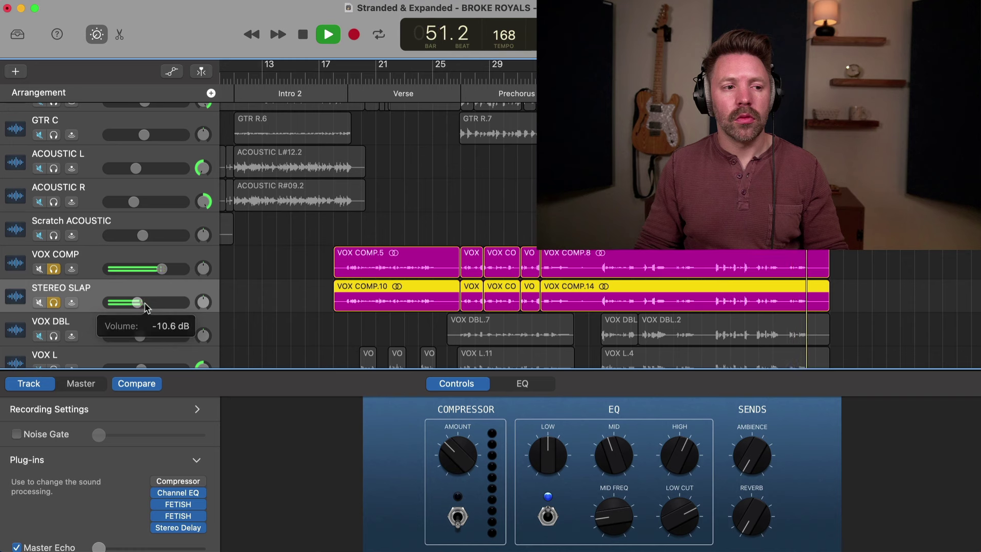
key(space)
Turn off solo on the STEREO SLAP and VOX COMP tracks, leaving cycle mode off
key(s)
key(c)
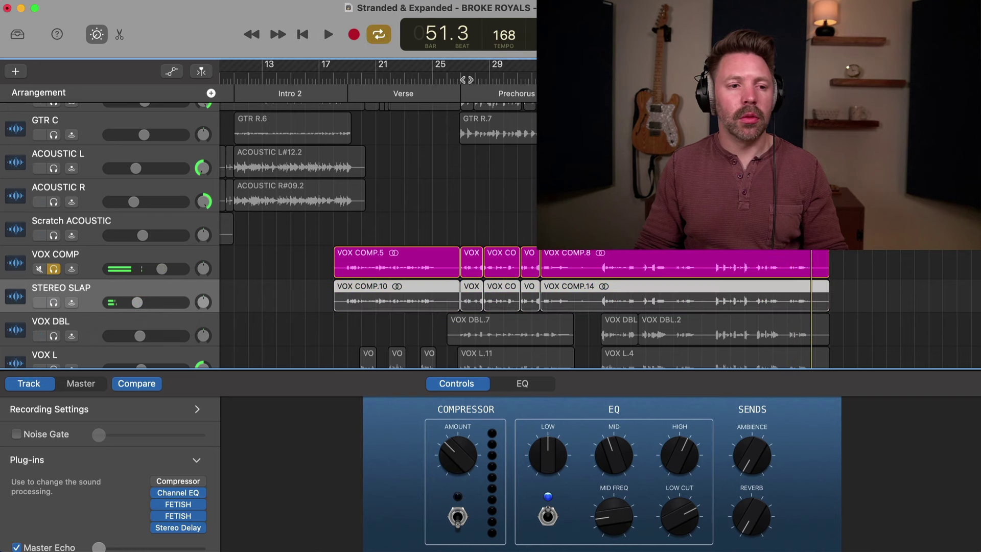
key(s)
click(54, 269)
key(s)
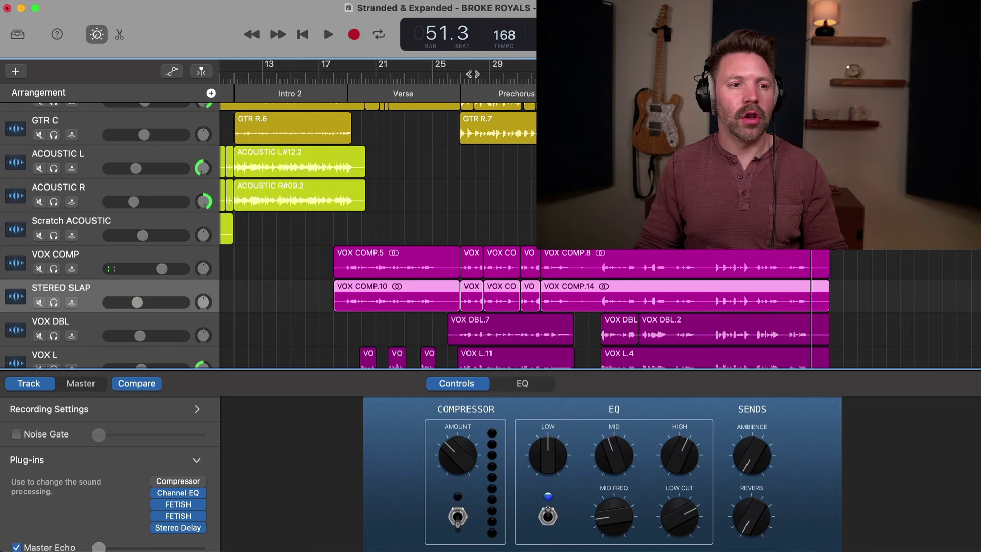
Play the full mix and lower the STEREO SLAP track's volume slightly
key(space)
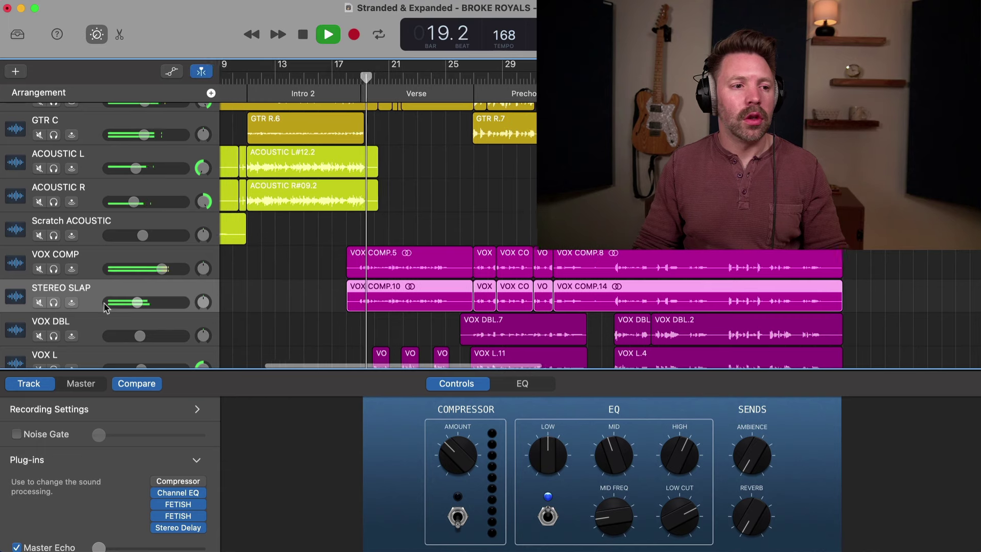
drag(137, 302, 172, 324)
key(space)
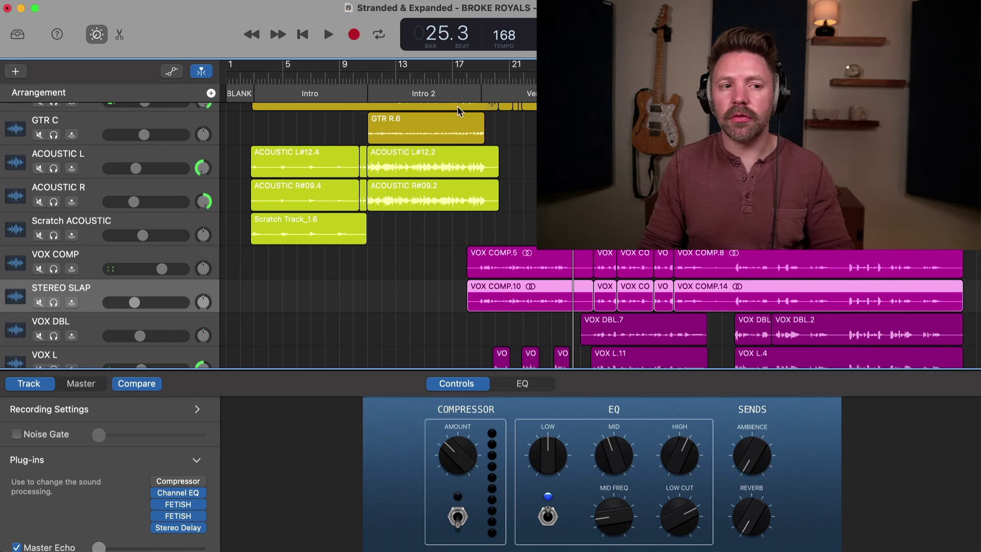
From bar 19, compare the mix with STEREO SLAP muted and unmuted, and fine-tune its volume slightly lower
click(481, 78)
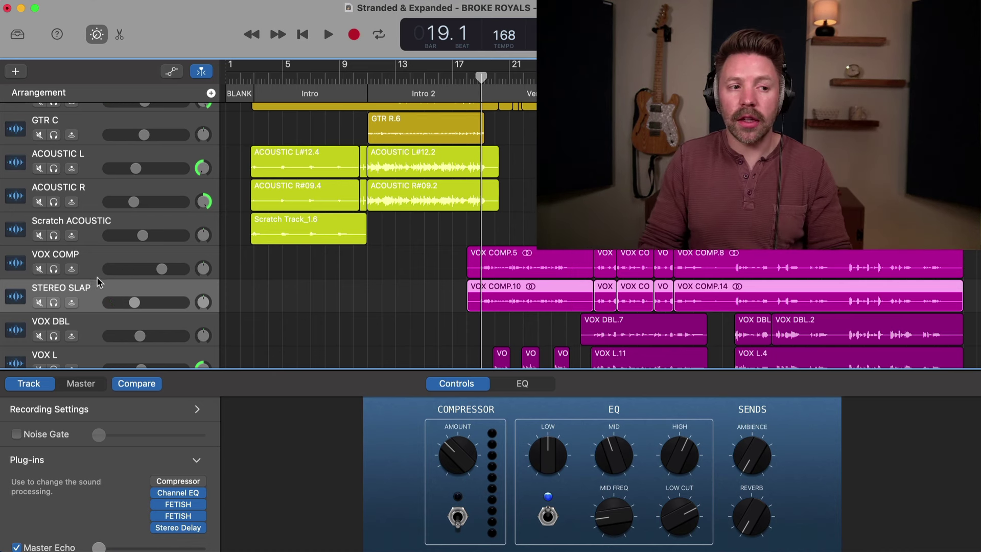
key(space)
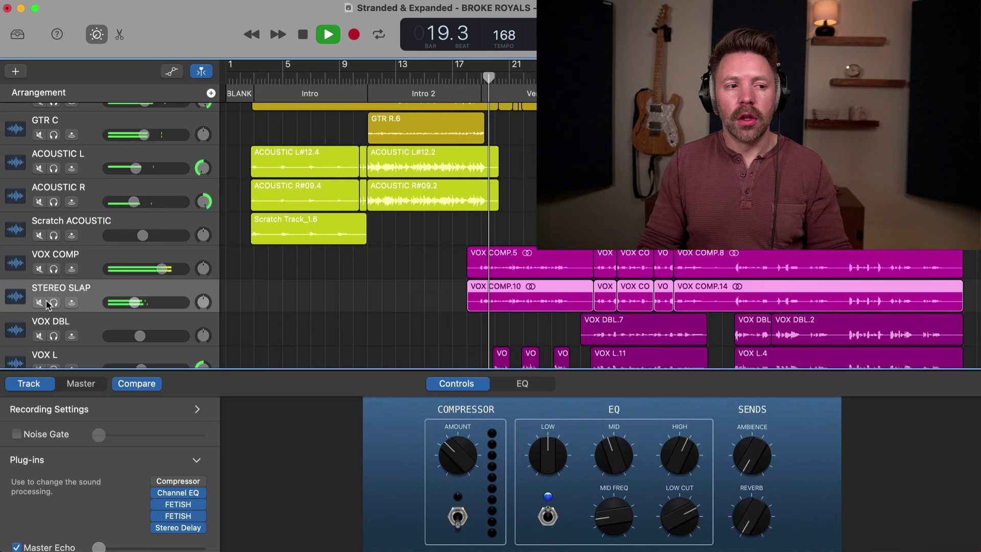
click(39, 303)
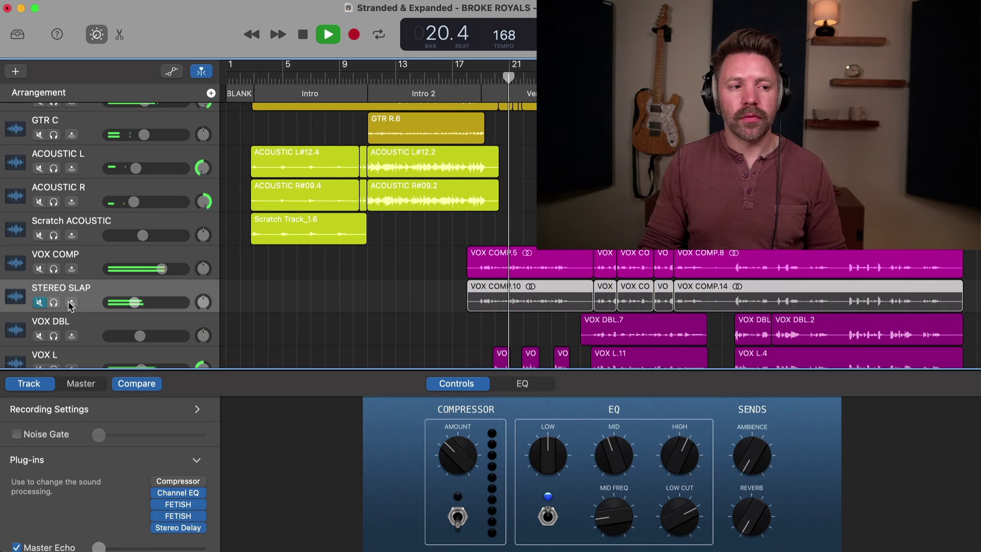
click(40, 303)
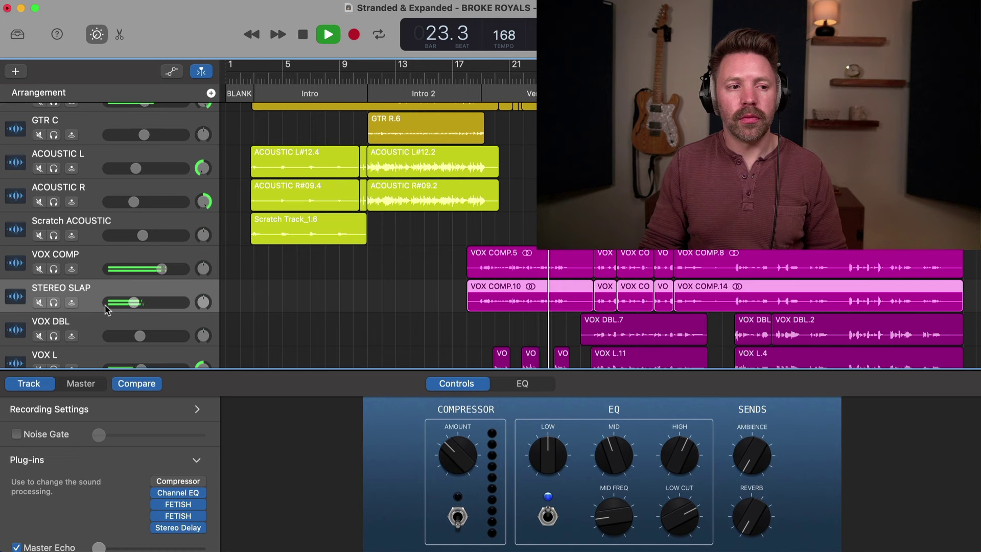
drag(134, 302, 134, 303)
key(space)
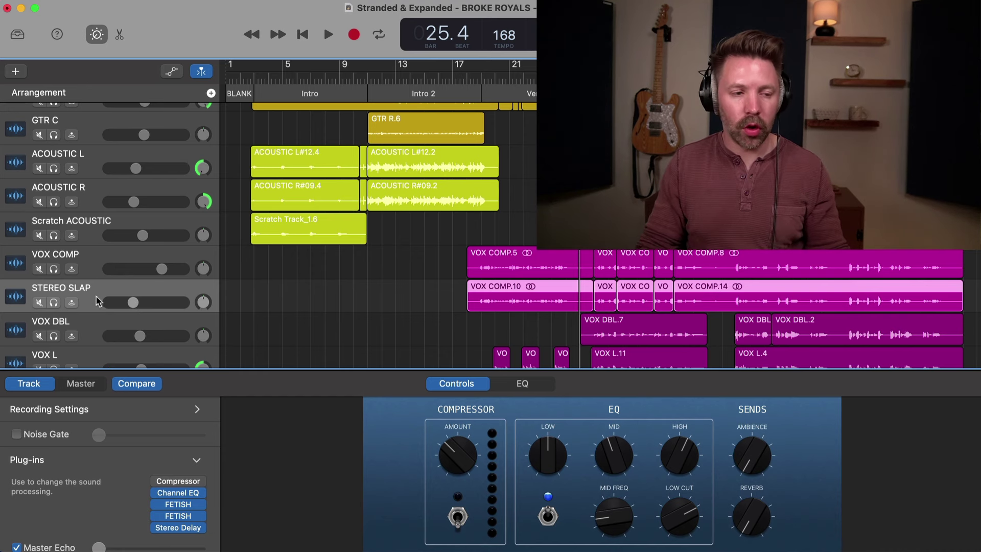
Duplicate the STEREO SLAP track with its regions and color both slap tracks orange
key(super+d)
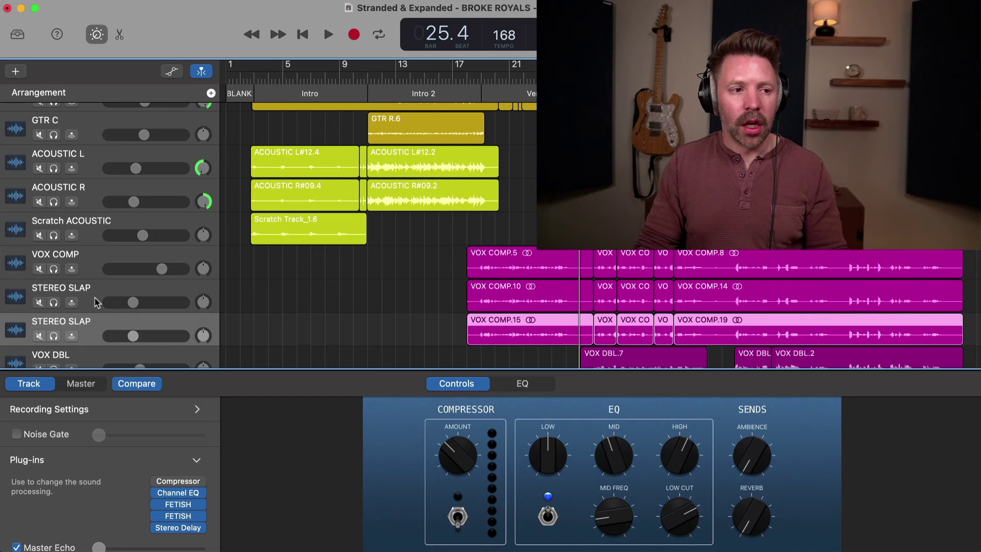
right_click(94, 336)
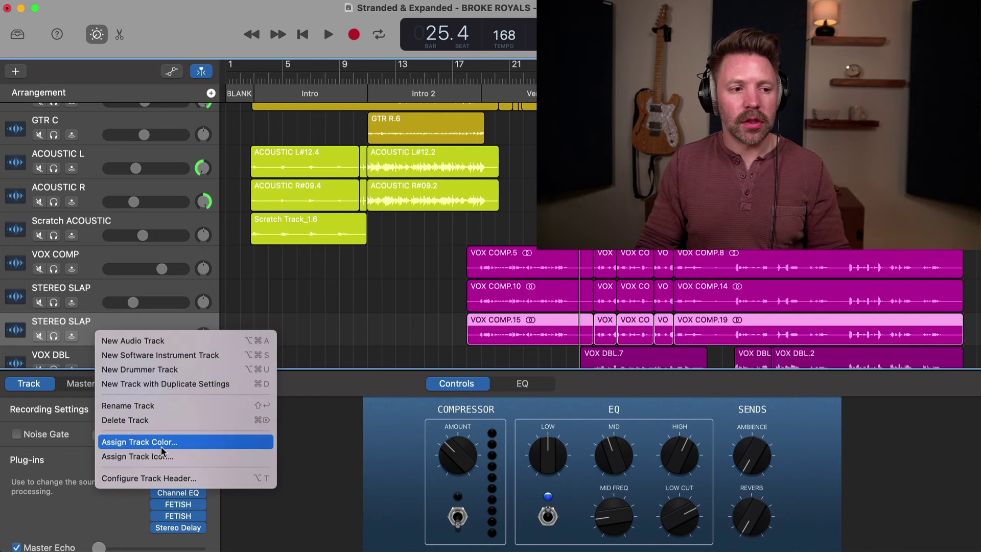
key(Escape)
click(407, 234)
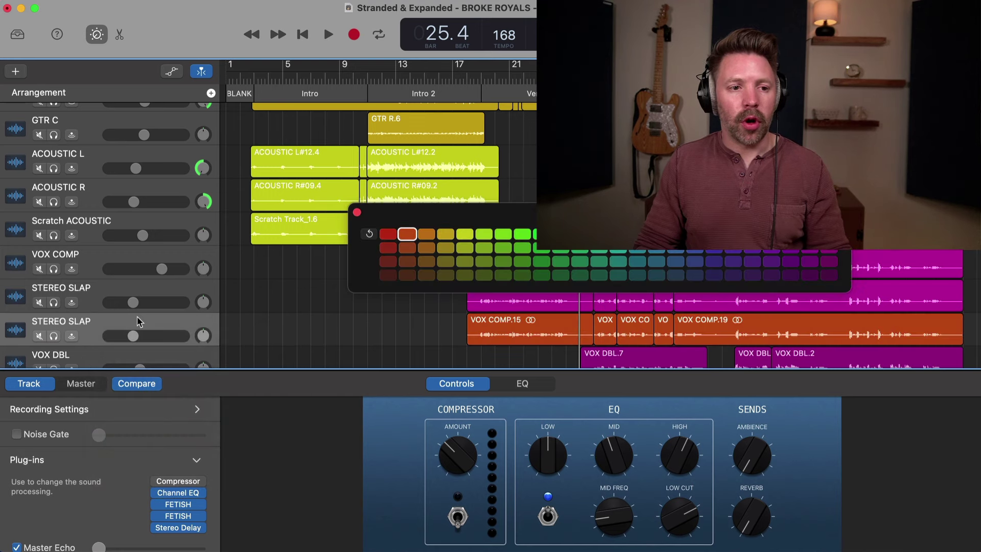
click(107, 305)
click(407, 234)
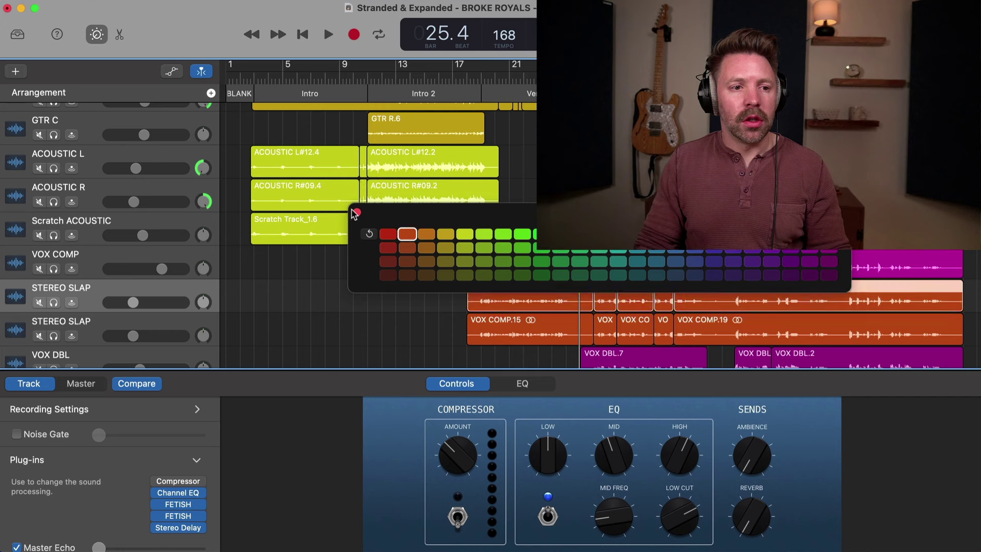
click(357, 212)
Rename the duplicated slap track as TIMED DELAY
double_click(84, 319)
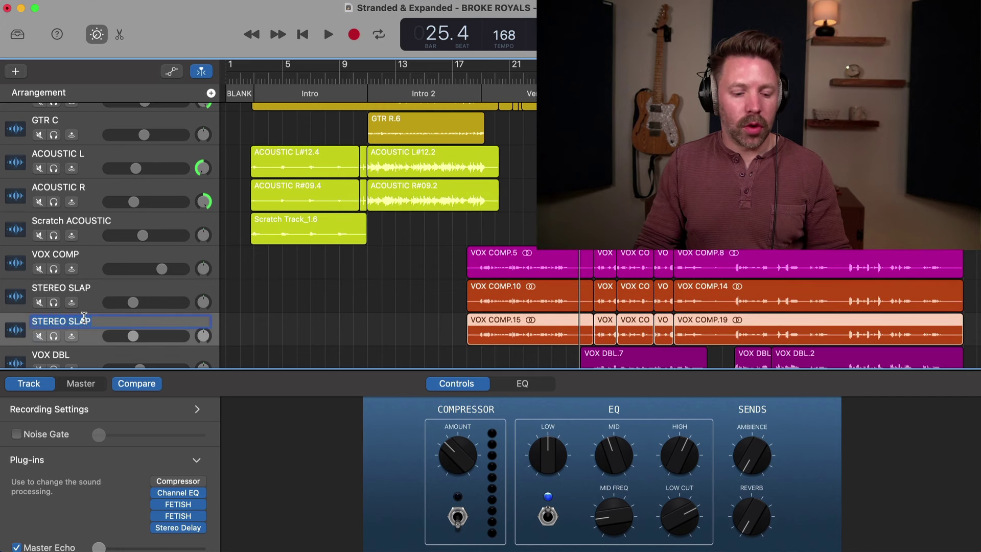
text(TIMED DELA)
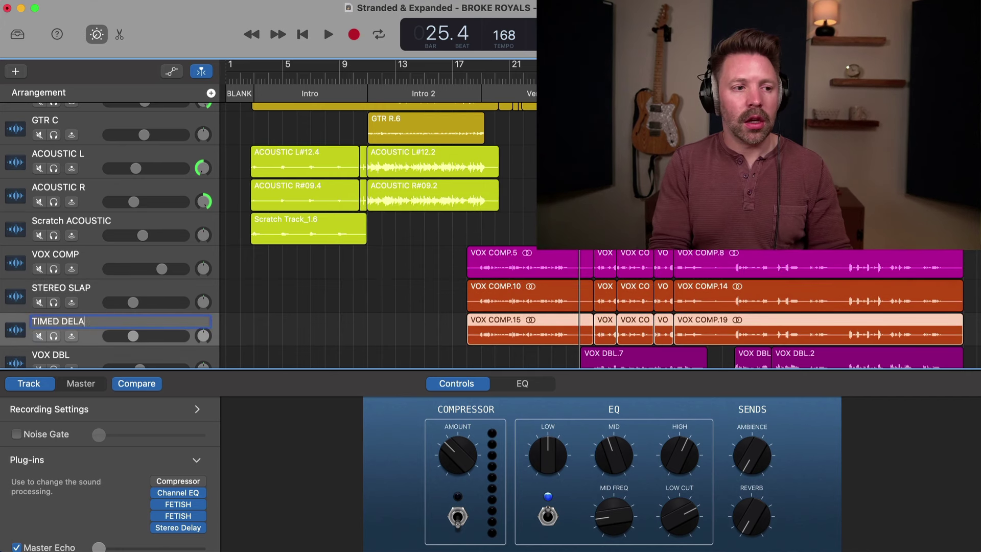
text(Y)
key(Return)
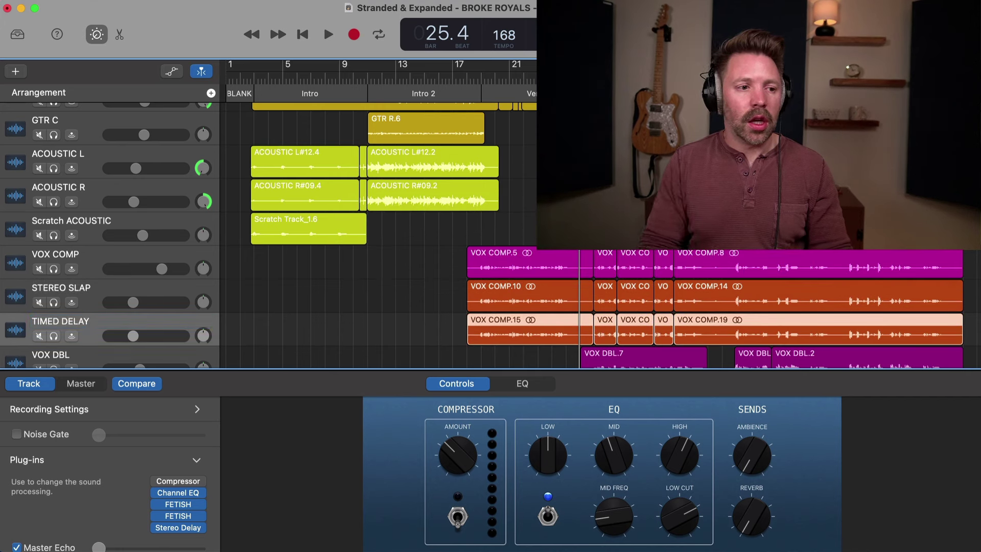
Replace the Stereo Delay plug-in on the TIMED DELAY track with Tape Delay and bring its full settings into view
click(203, 529)
mouse_move(224, 417)
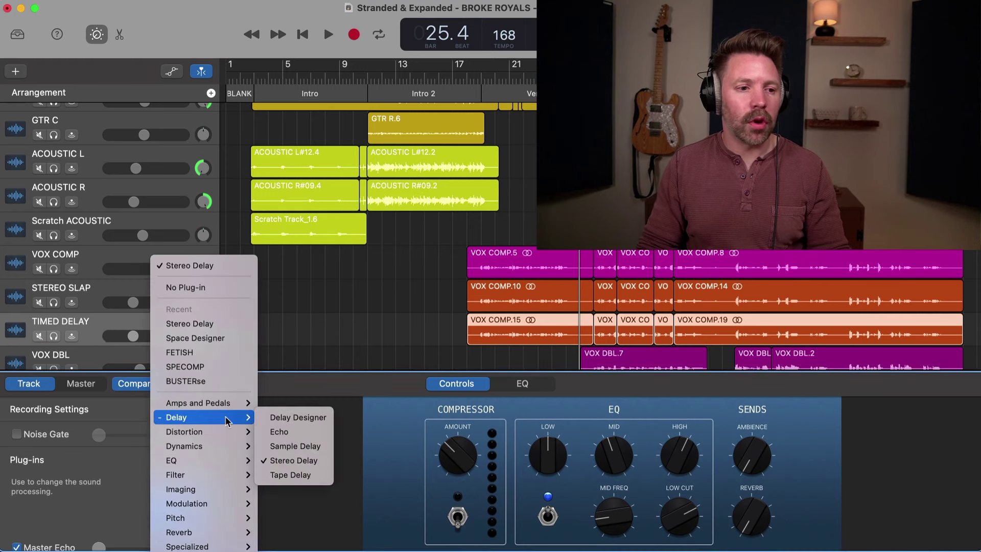
click(291, 474)
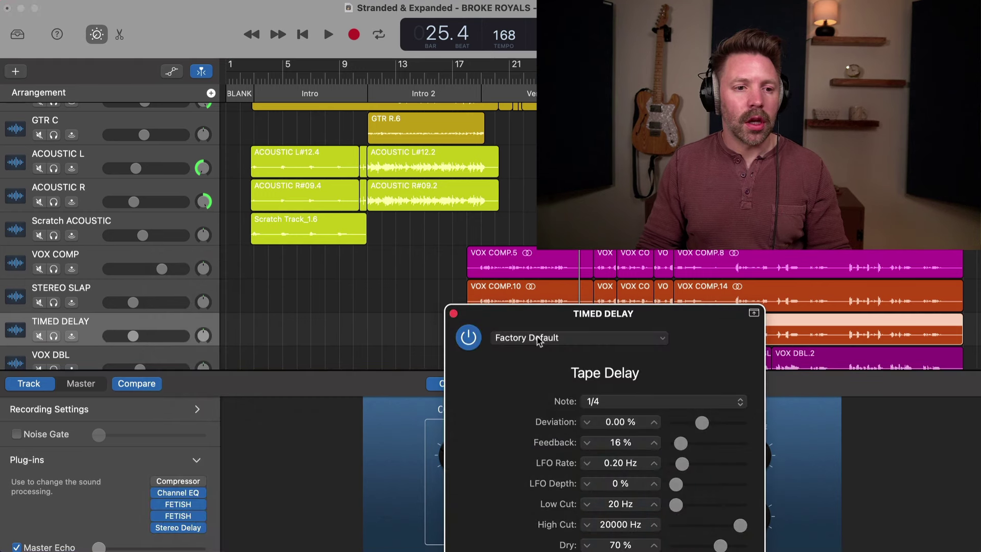
drag(575, 320, 522, 250)
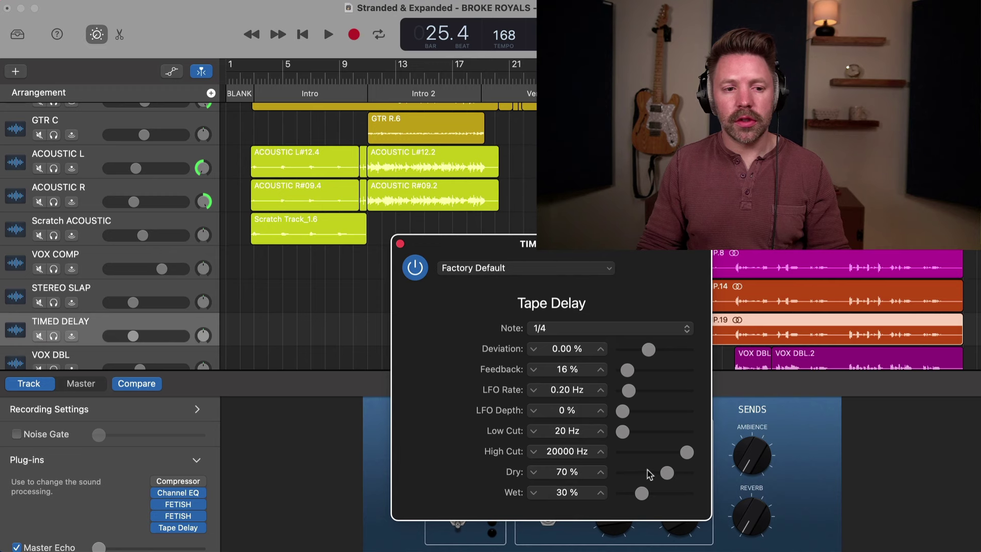
Solo TIMED DELAY and, during playback, set its Tape Delay to 110 Hz low cut, 7900 Hz high cut, 0% dry and 100% wet
key(s)
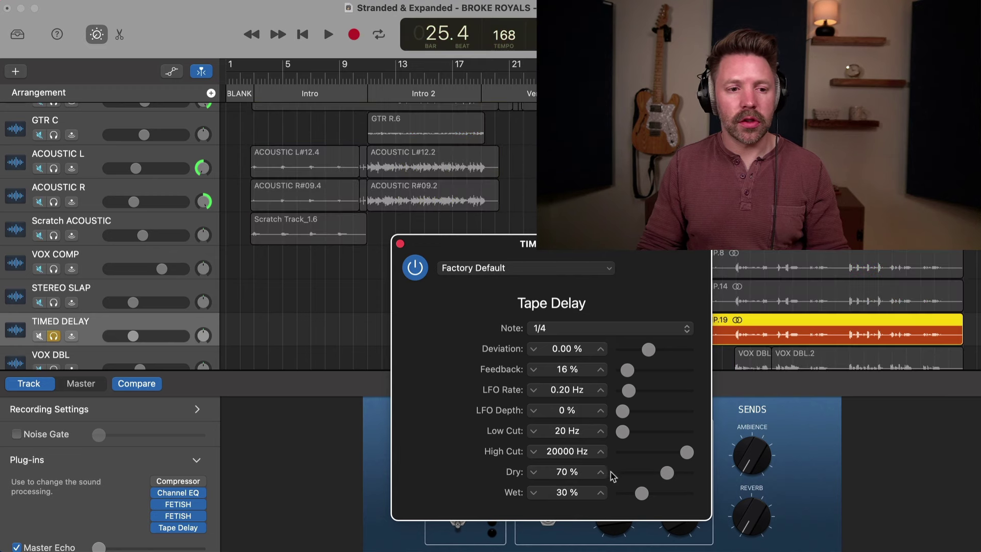
key(space)
drag(533, 248, 210, 231)
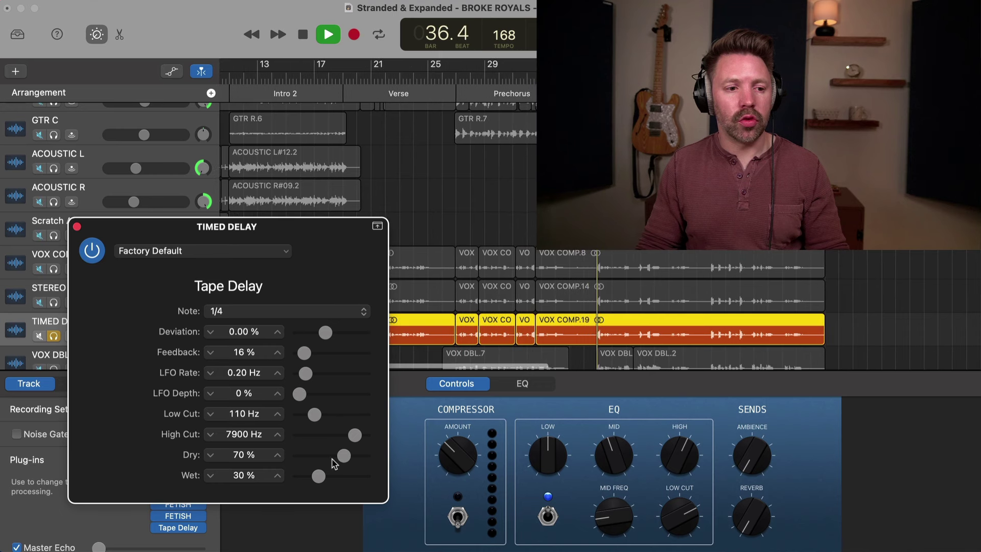
drag(333, 459, 208, 496)
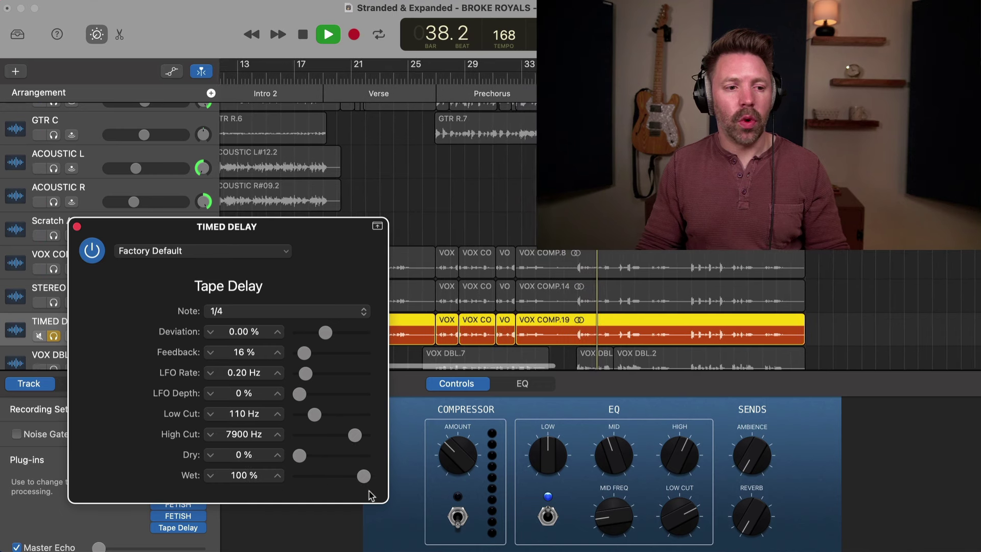
click(77, 226)
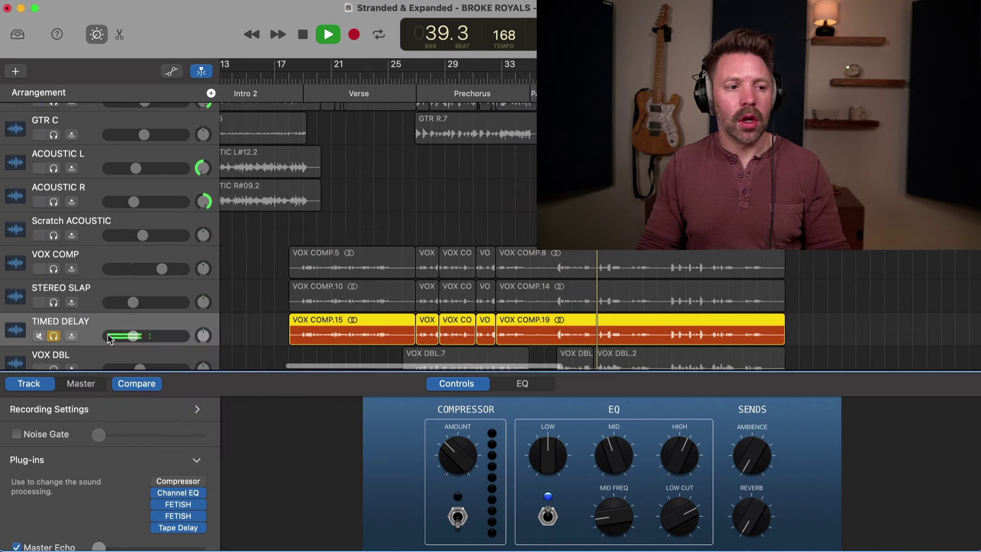
key(space)
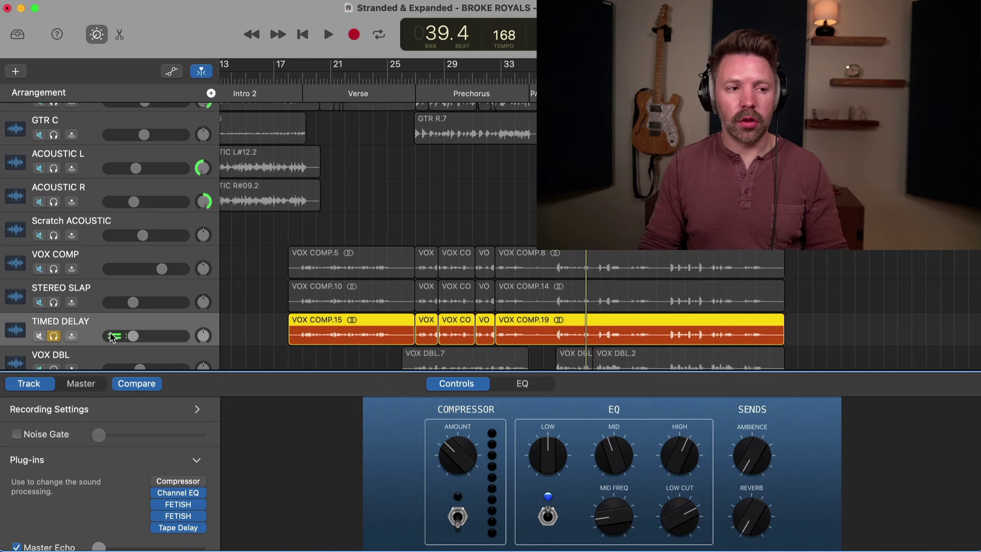
Solo VOX COMP and STEREO SLAP alongside TIMED DELAY, and blend TIMED DELAY in from silence to about -21.0 dB during playback
scroll(106, 337, down, 1)
drag(137, 344, 107, 343)
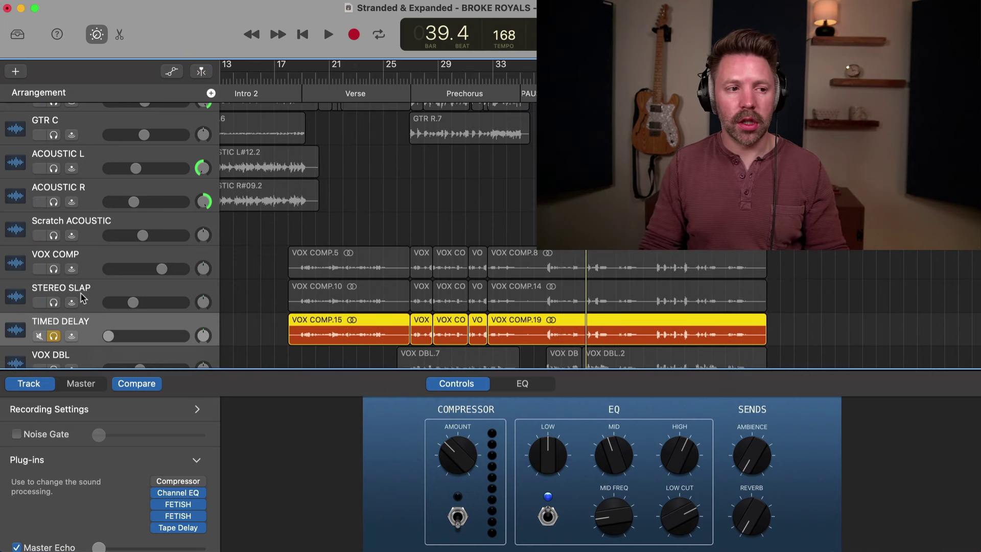
drag(53, 270, 53, 302)
key(space)
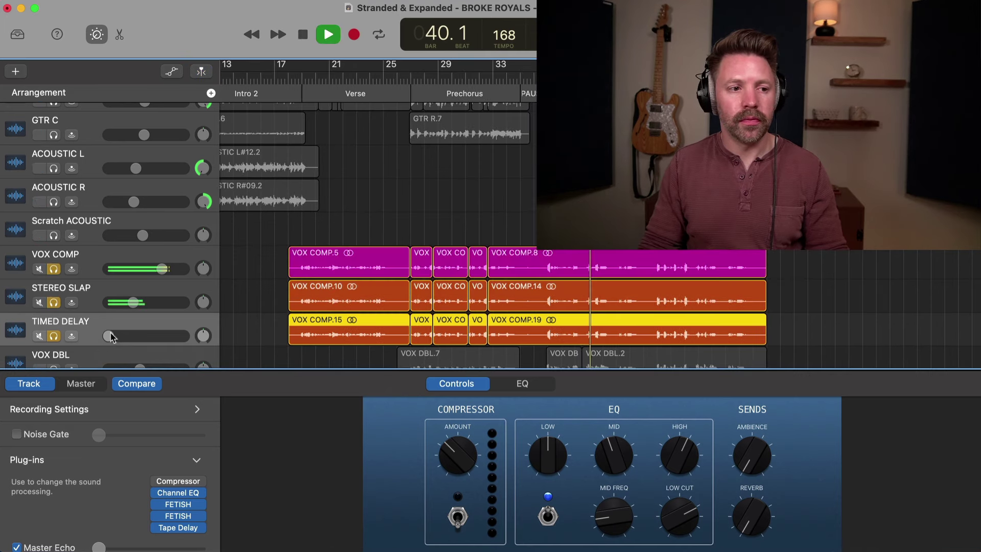
drag(109, 336, 143, 336)
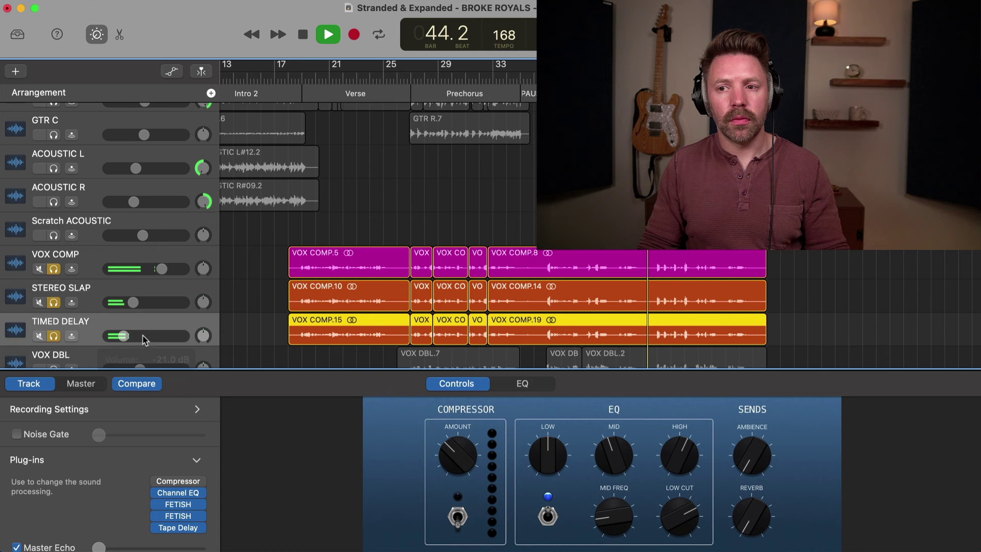
key(space)
Add a Pedalboard plug-in after Tape Delay on TIMED DELAY, turn on cycle playback, and briefly play the chorus loop
click(191, 536)
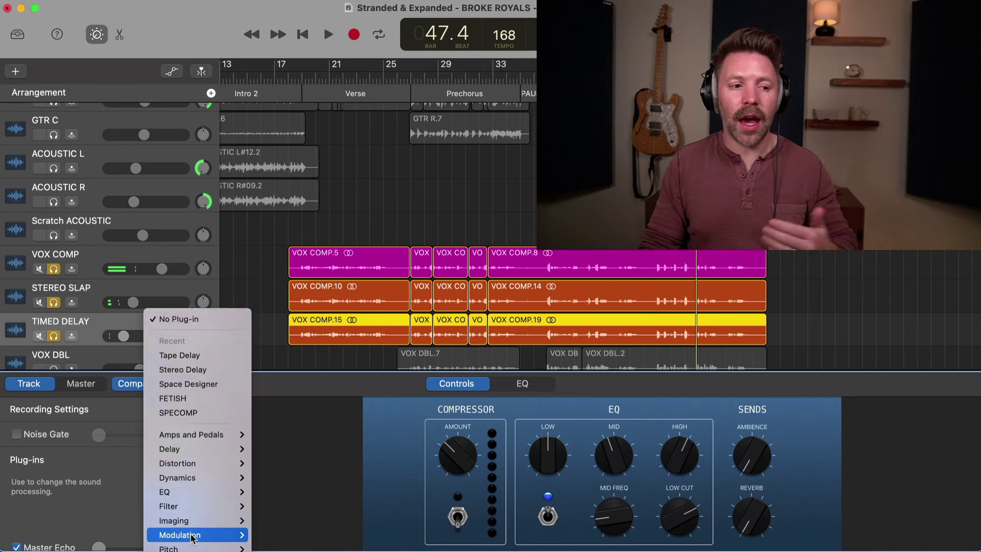
mouse_move(194, 489)
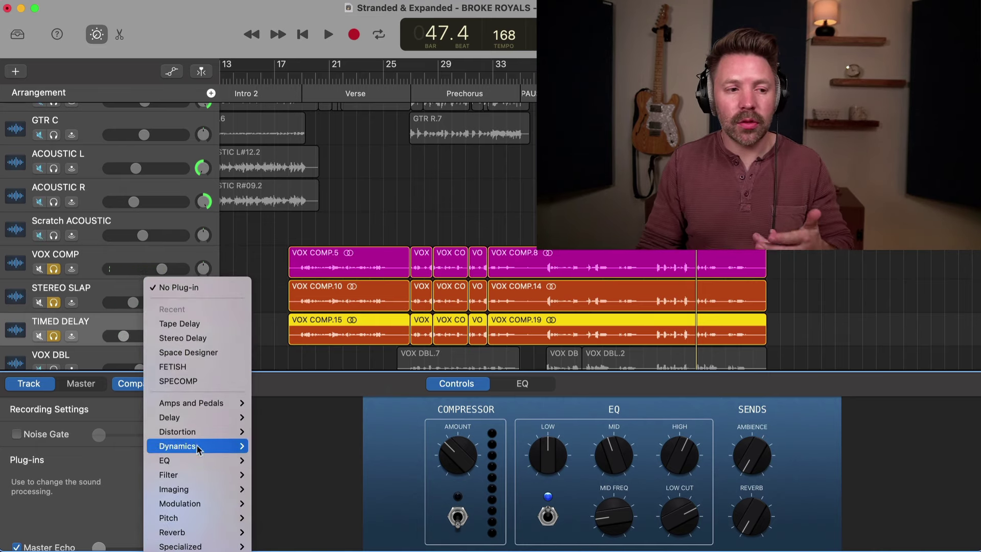
mouse_move(235, 432)
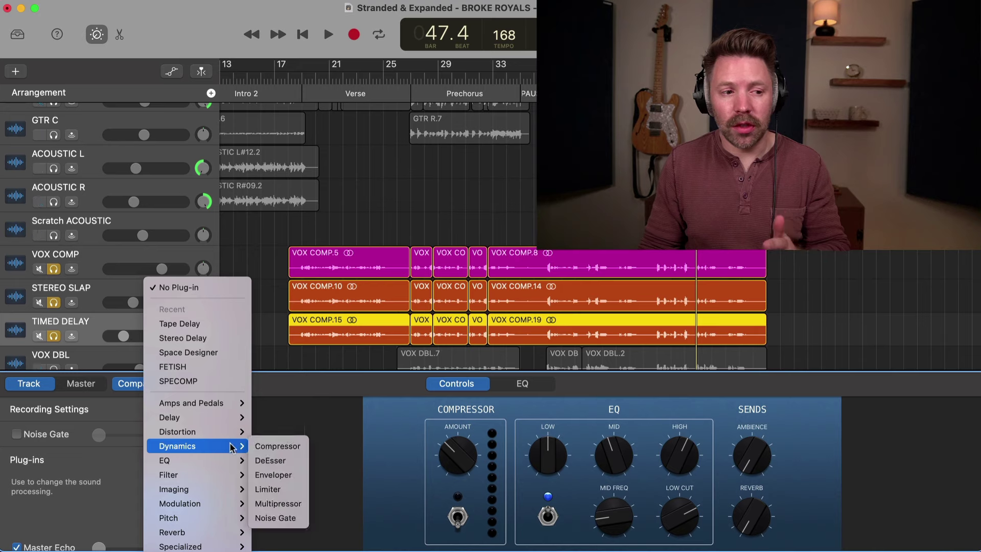
mouse_move(222, 403)
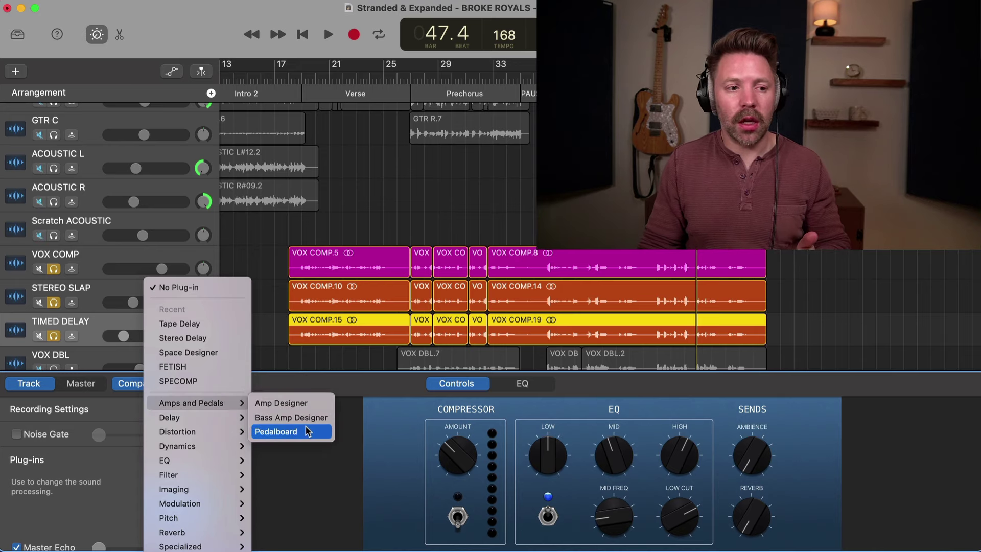
click(306, 431)
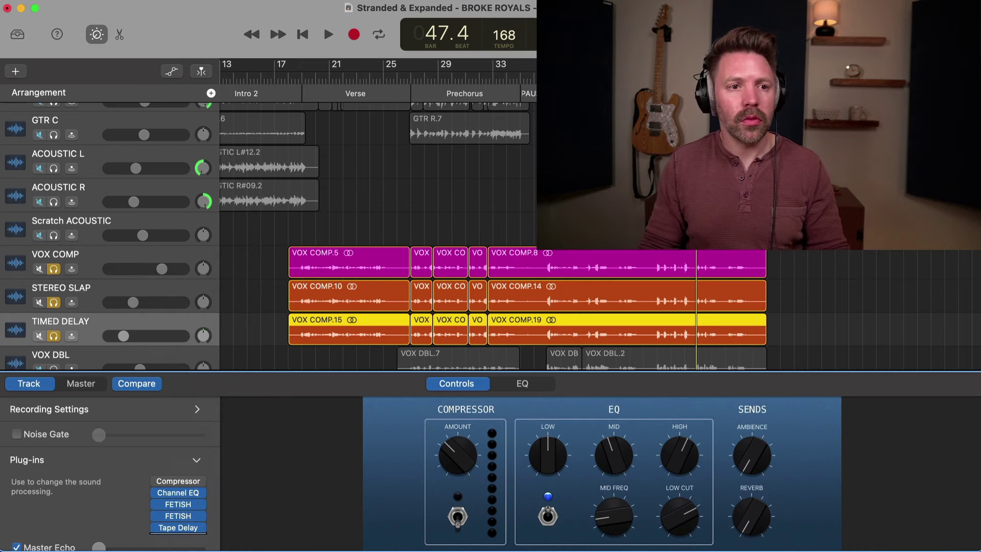
key(c)
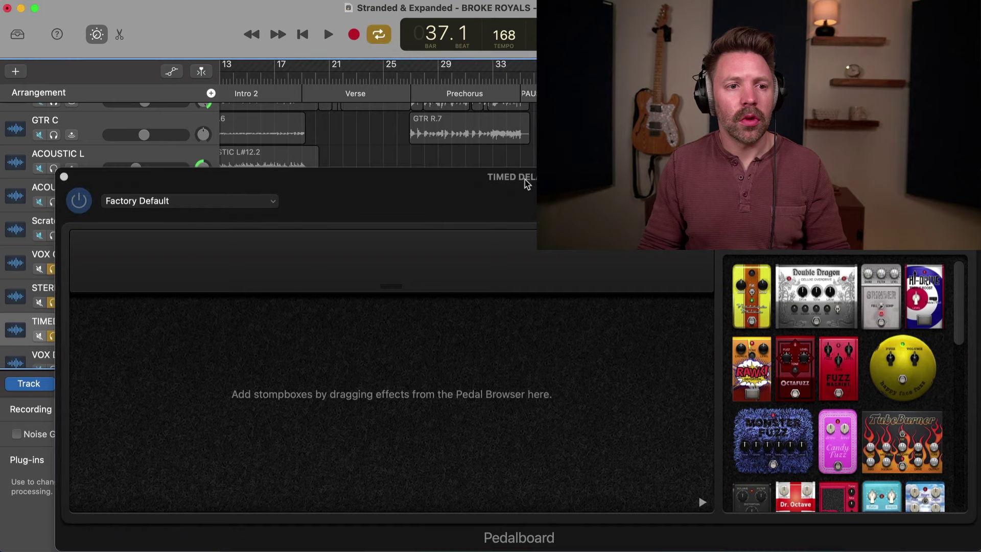
drag(526, 182, 486, 166)
key(space)
key(space)
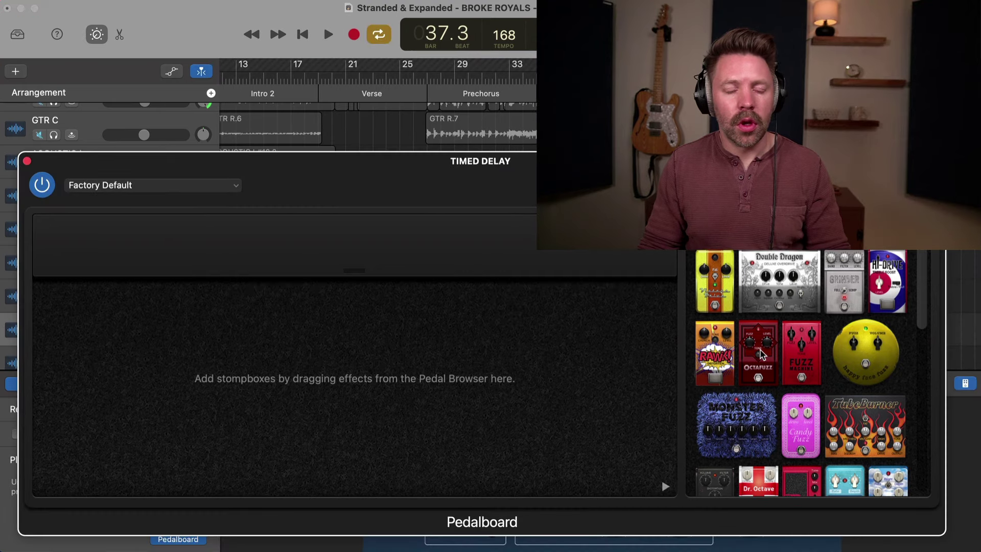
Place the Grit distortion pedal from the pedal browser on the empty TIMED DELAY pedalboard
scroll(734, 342, down, 2)
scroll(730, 459, down, 1)
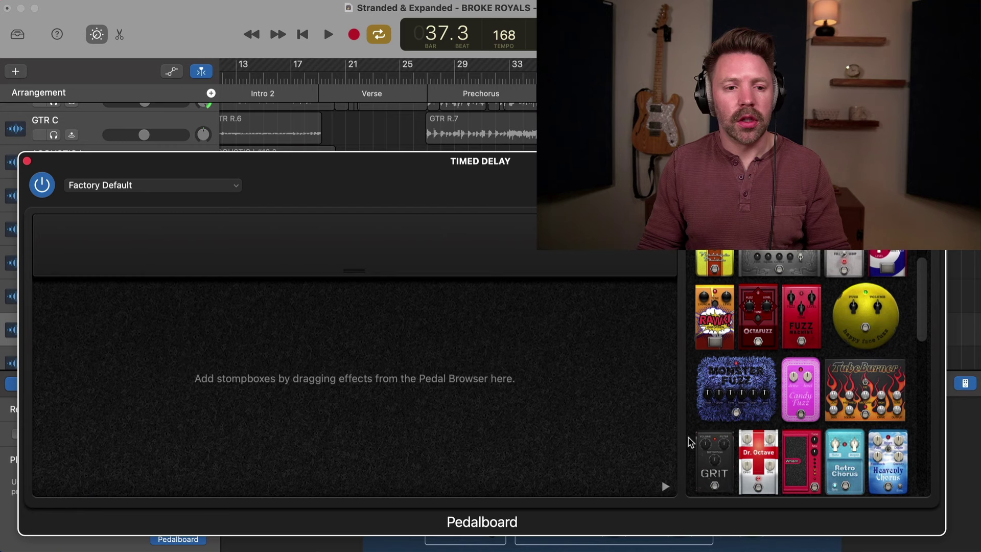
drag(243, 361, 128, 353)
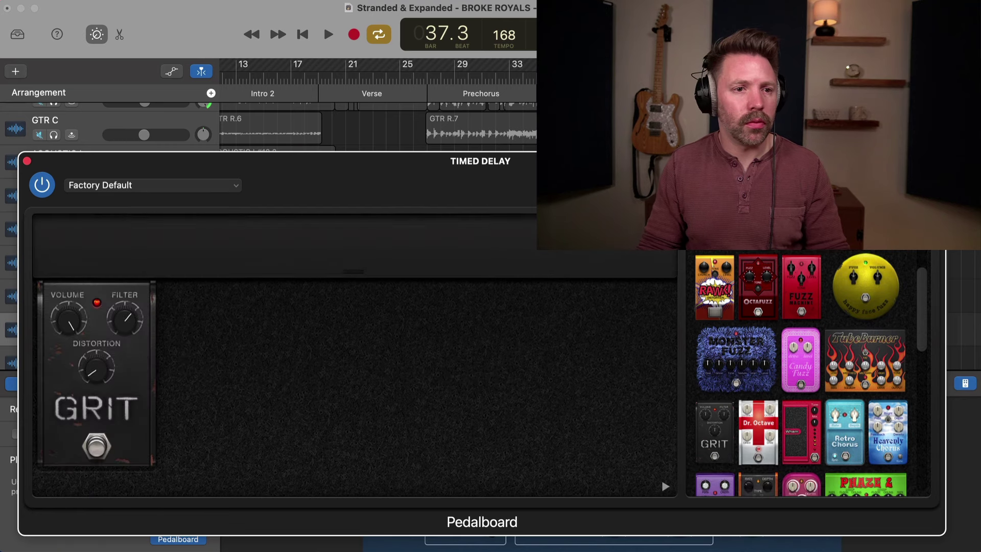
During playback, lower Grit's volume to about -7.4 dB, its filter to around the midpoint and its distortion slightly, and close Pedalboard
key(space)
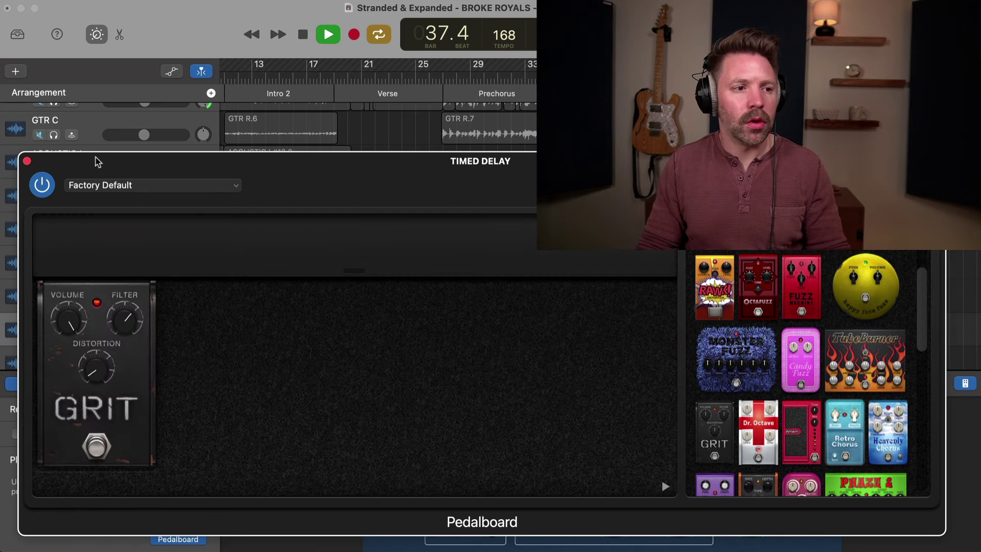
drag(94, 160, 236, 174)
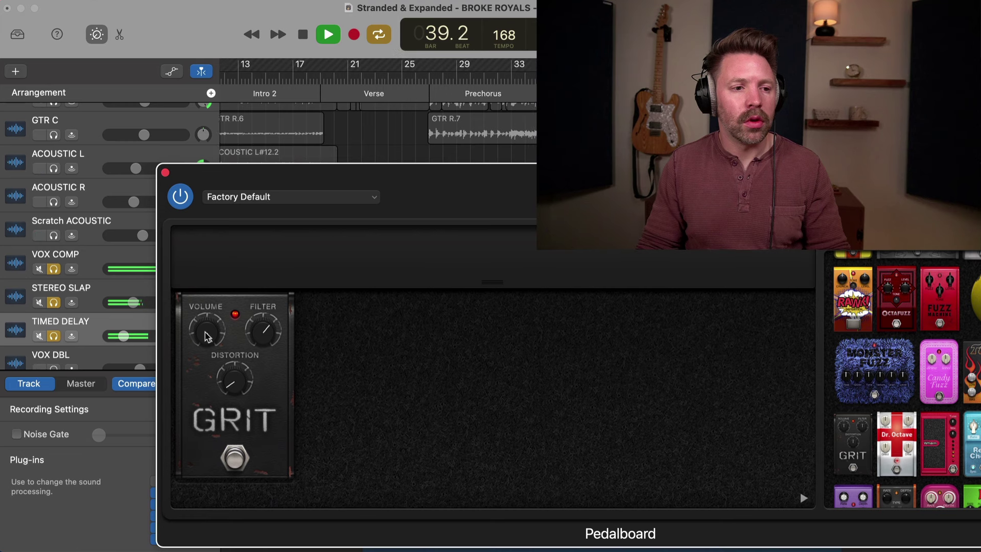
drag(207, 337, 214, 358)
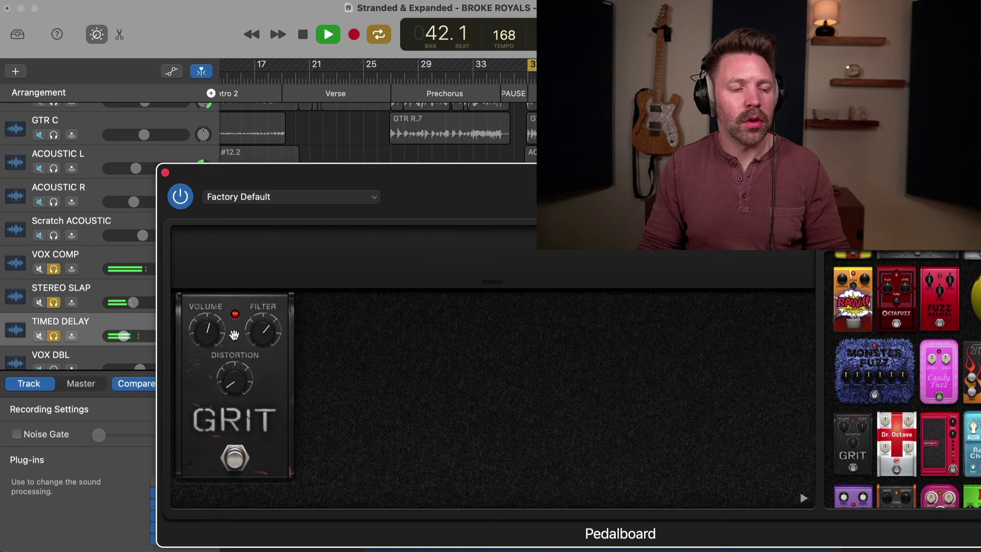
drag(263, 331, 264, 349)
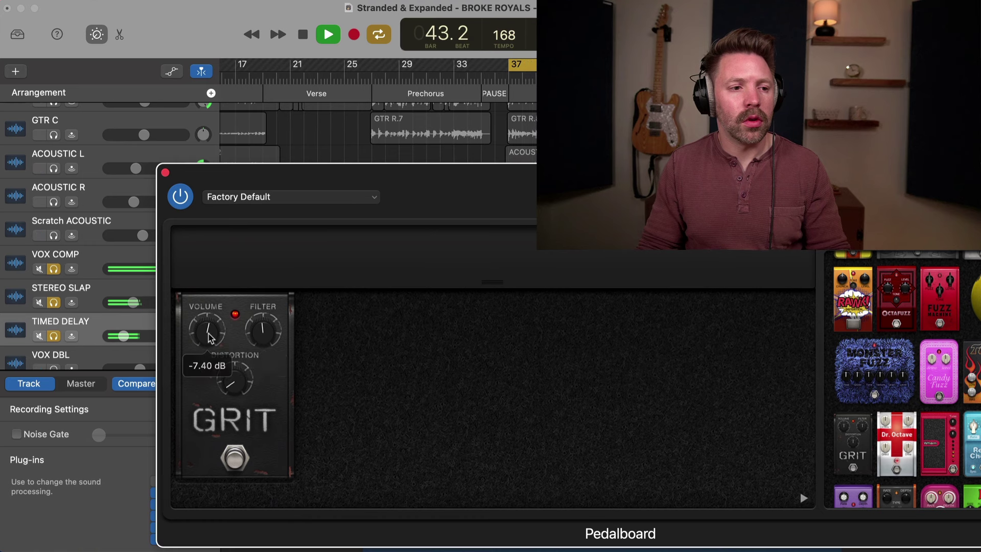
drag(208, 334, 208, 334)
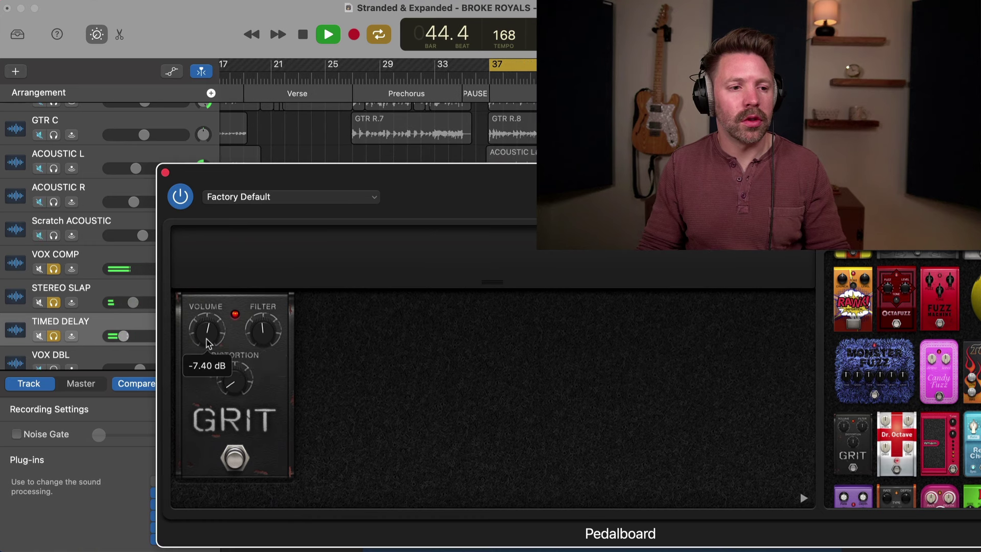
drag(237, 375, 232, 381)
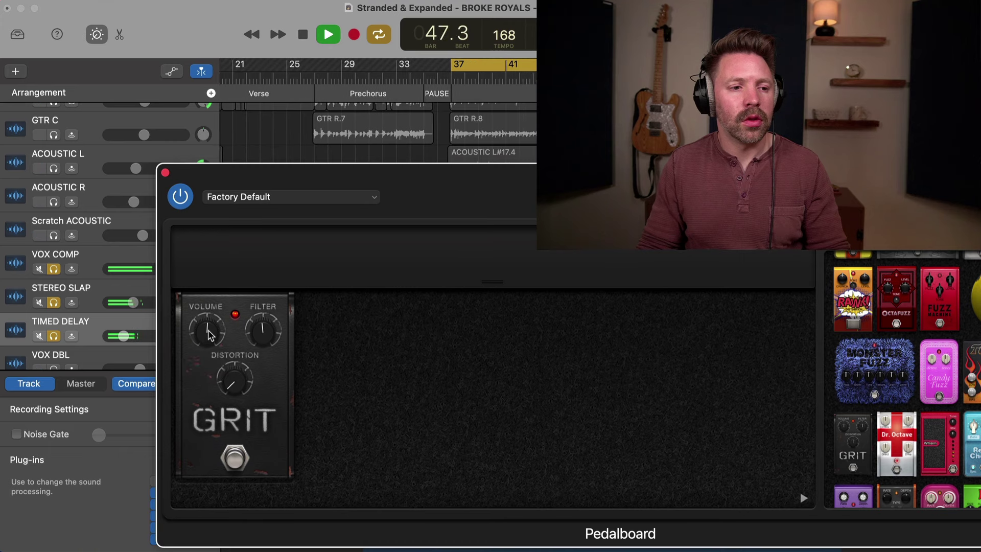
click(166, 172)
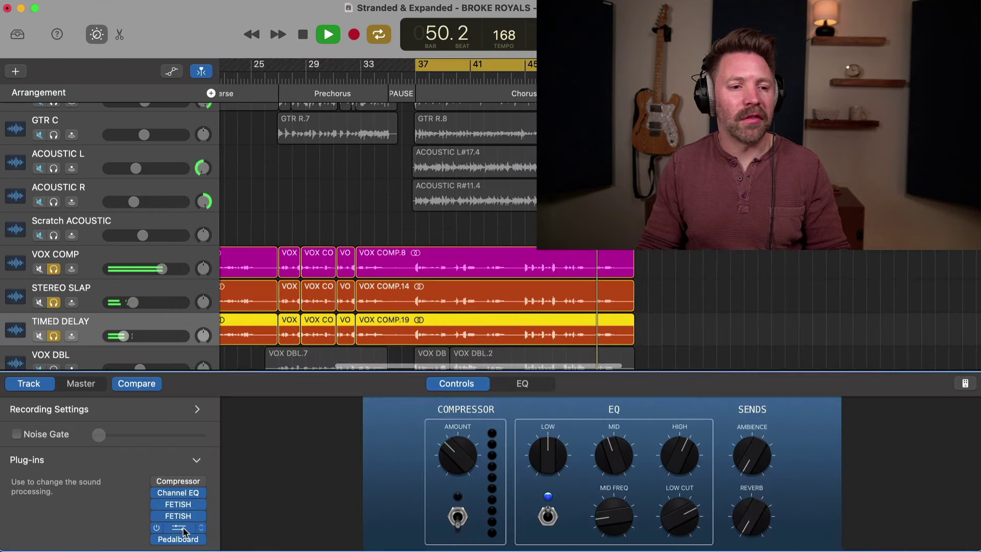
Check the Tape Delay settings on TIMED DELAY, and lower the track's volume slightly before resuming playback
click(180, 529)
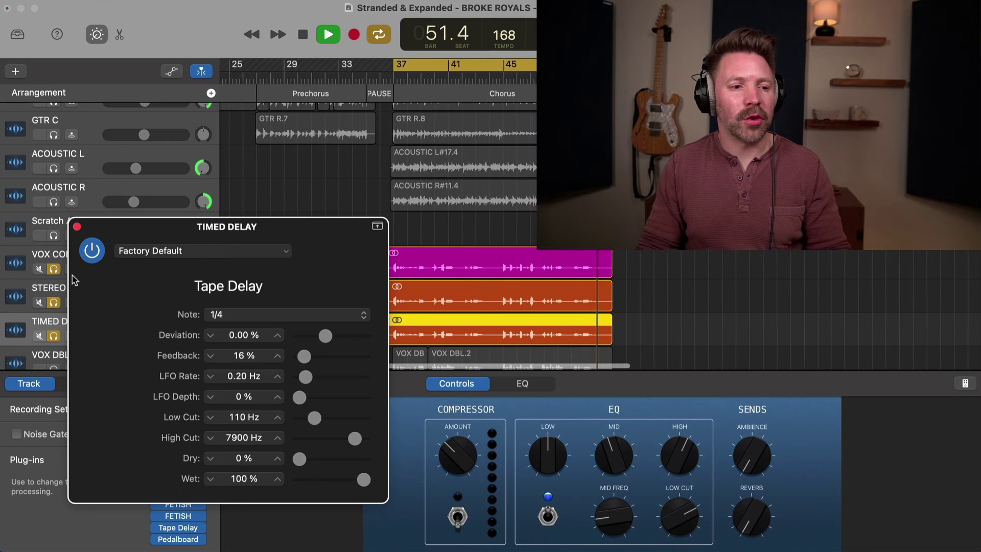
key(space)
click(77, 226)
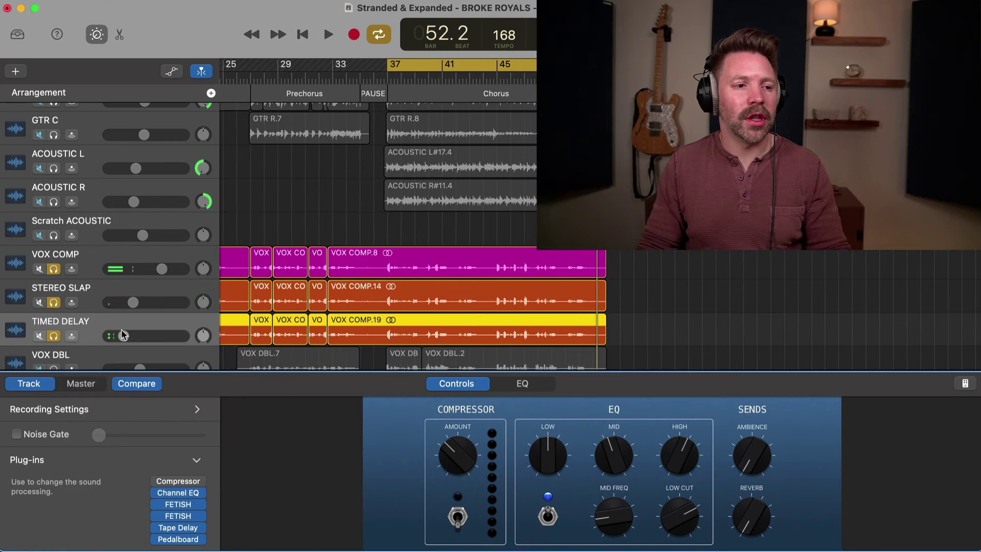
mouse_move(122, 335)
mouse_down()
mouse_move(109, 336)
mouse_move(119, 336)
mouse_up()
key(space)
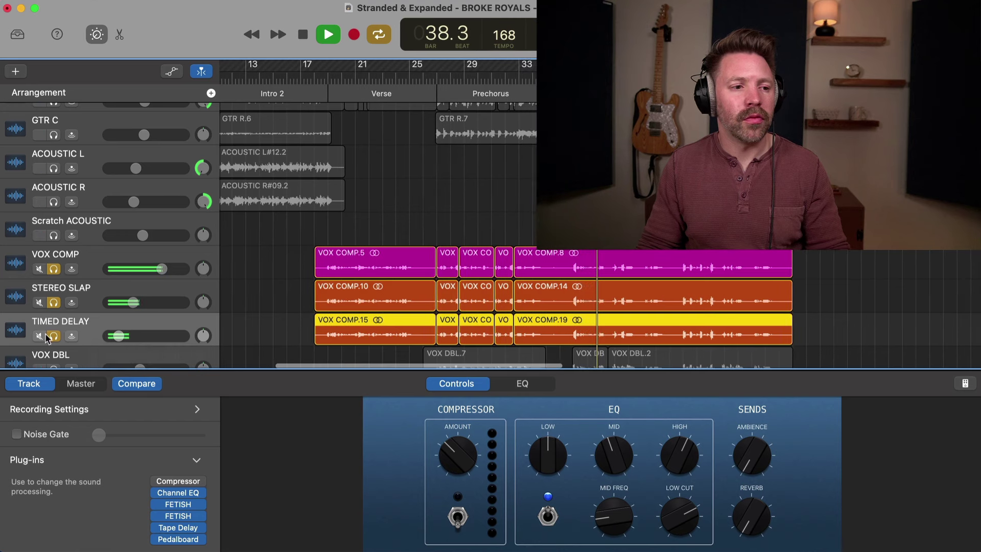
Unsolo TIMED DELAY, STEREO SLAP and VOX COMP, turn cycle off, and play the full mix from around the start of the Verse
click(54, 335)
key(space)
click(54, 302)
click(54, 268)
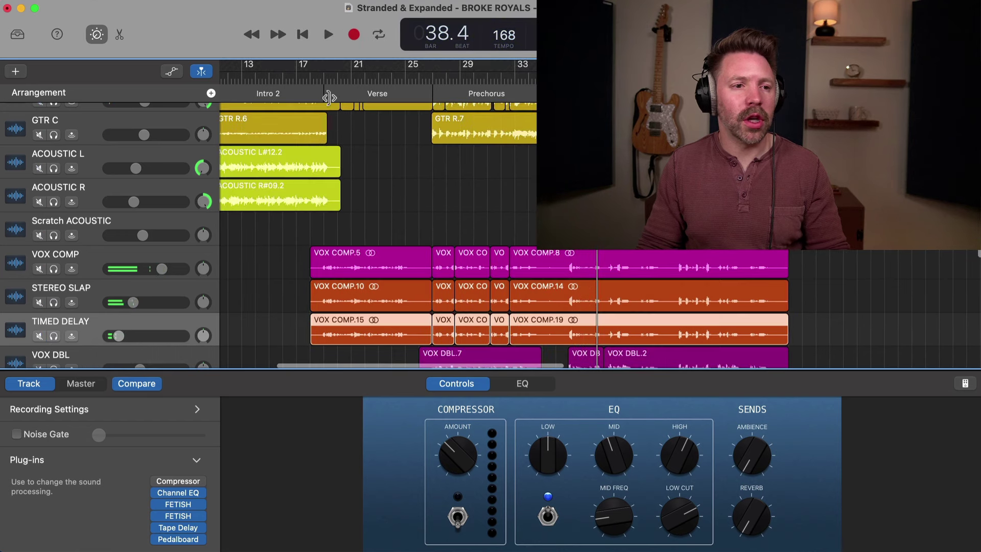
click(324, 76)
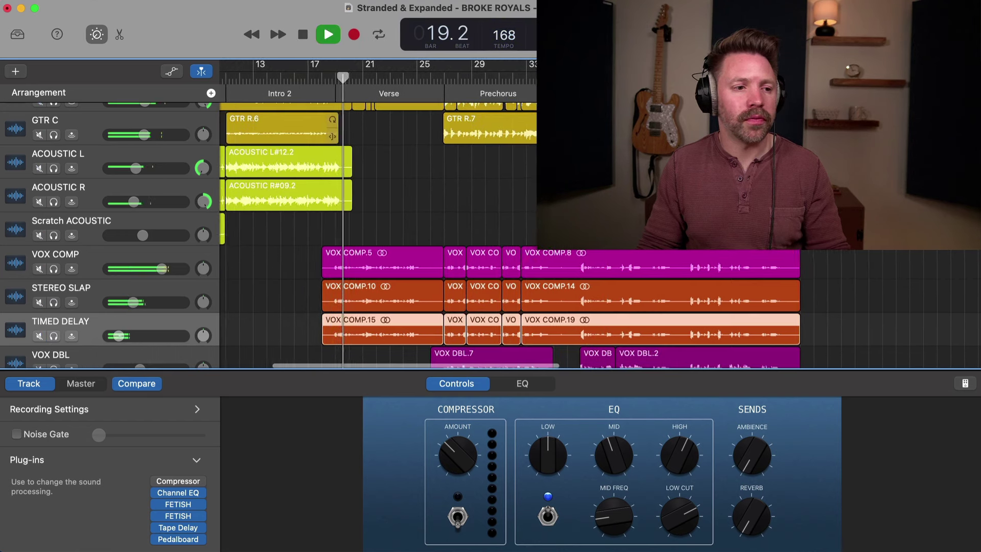
Lower the STEREO SLAP and TIMED DELAY track volumes slightly while the full mix plays through the Verse
drag(118, 336, 119, 336)
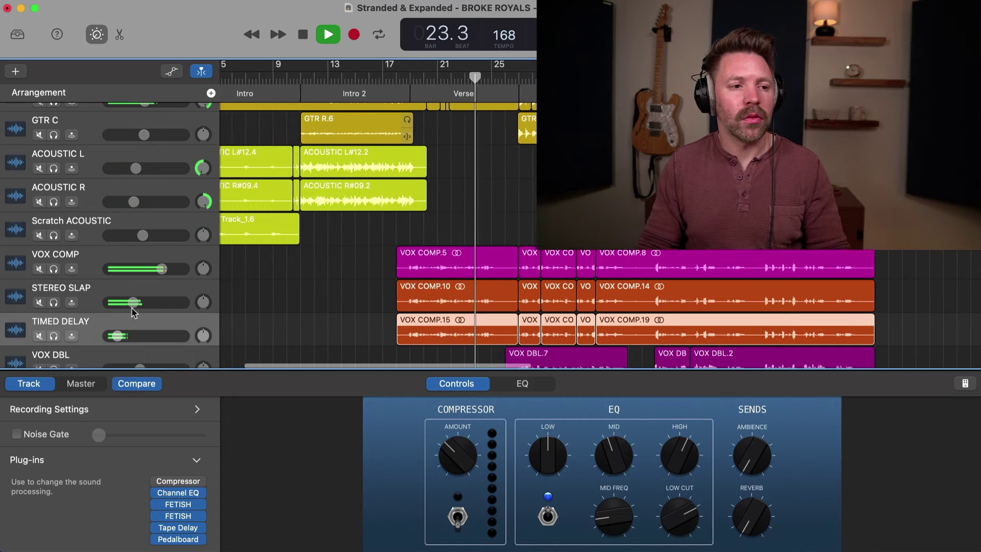
drag(133, 302, 116, 336)
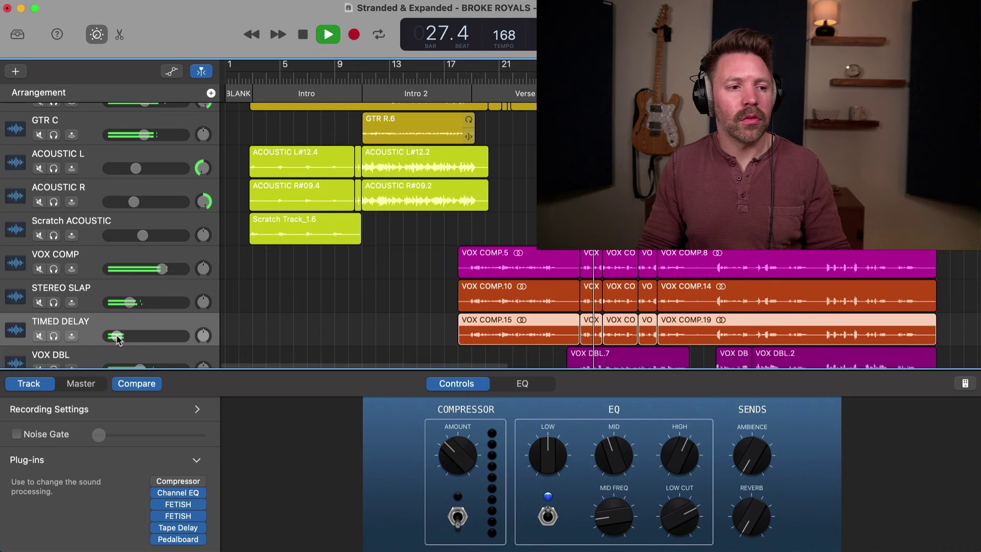
drag(117, 336, 118, 337)
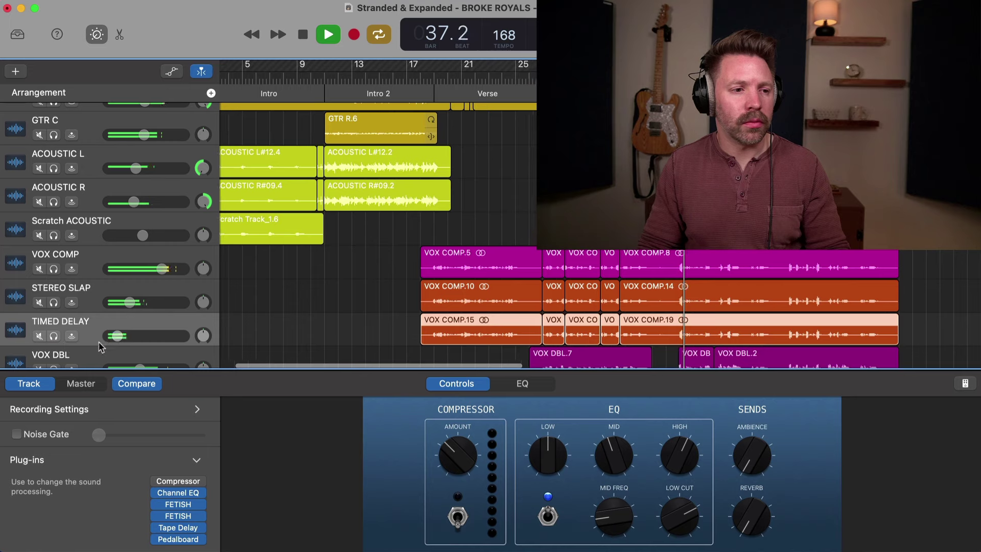
Raise TIMED DELAY to about -19.5 dB during the Chorus, settle it at about -23.5 dB, and stop playback
click(117, 336)
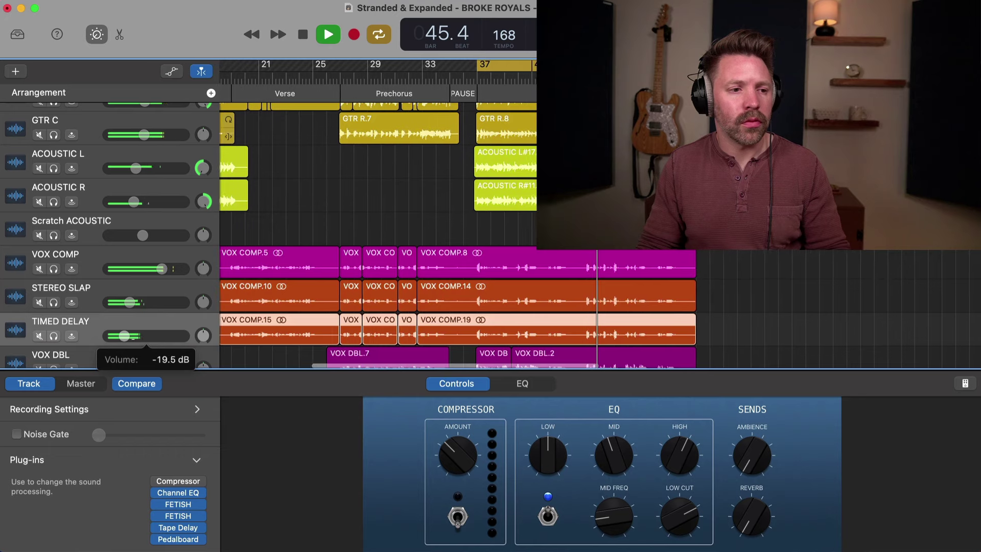
drag(124, 336, 124, 335)
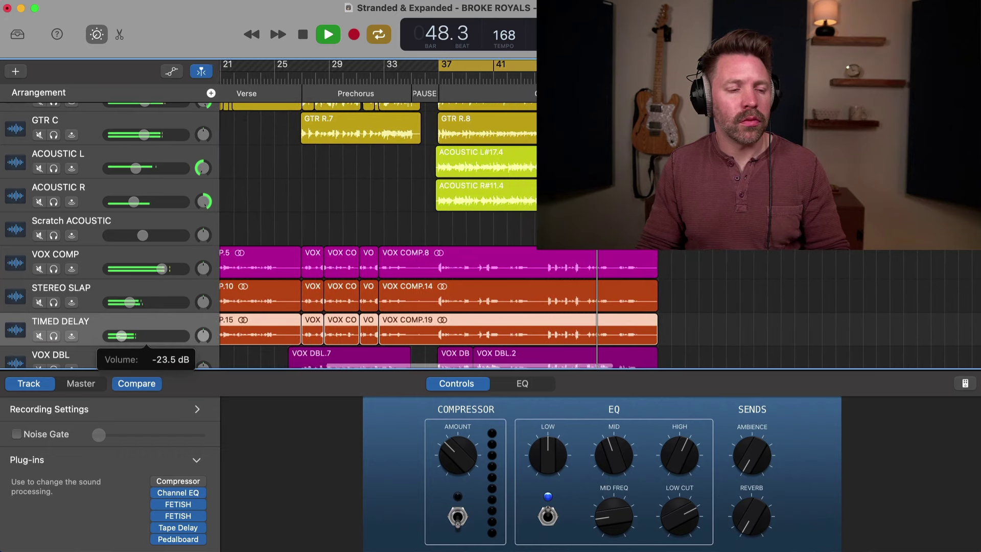
drag(121, 336, 120, 335)
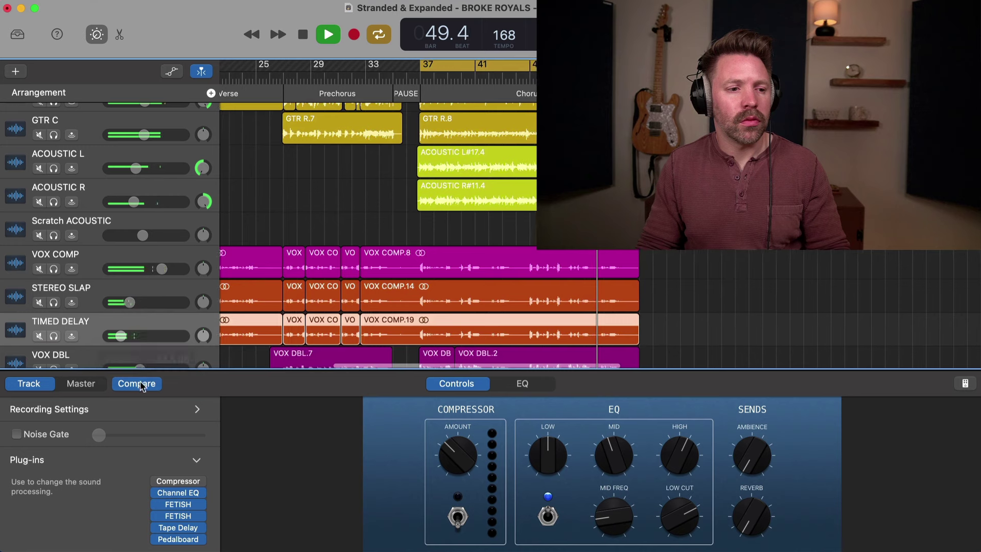
key(space)
key(s)
key(s)
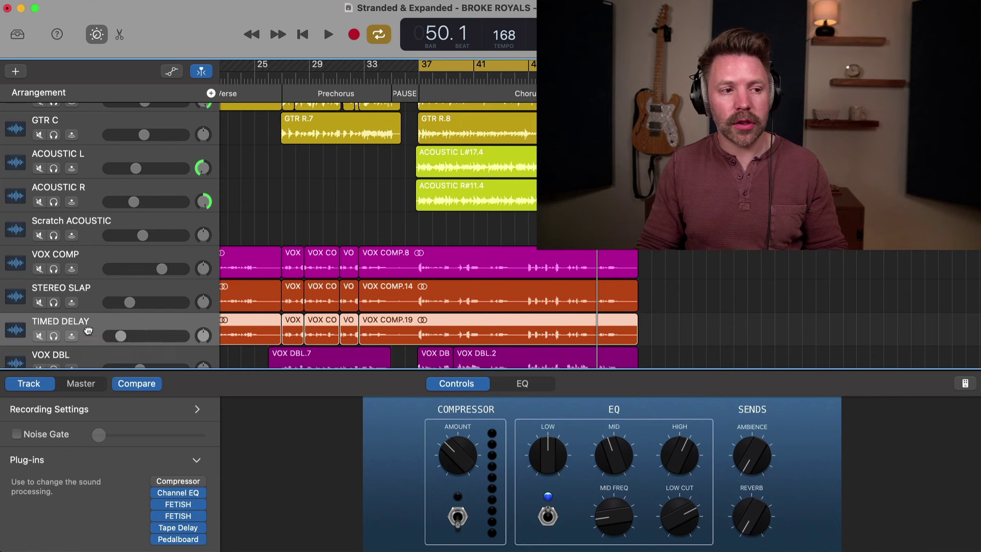
Duplicate the TIMED DELAY track together with its regions and rename the copy REVERB
drag(90, 336, 88, 346)
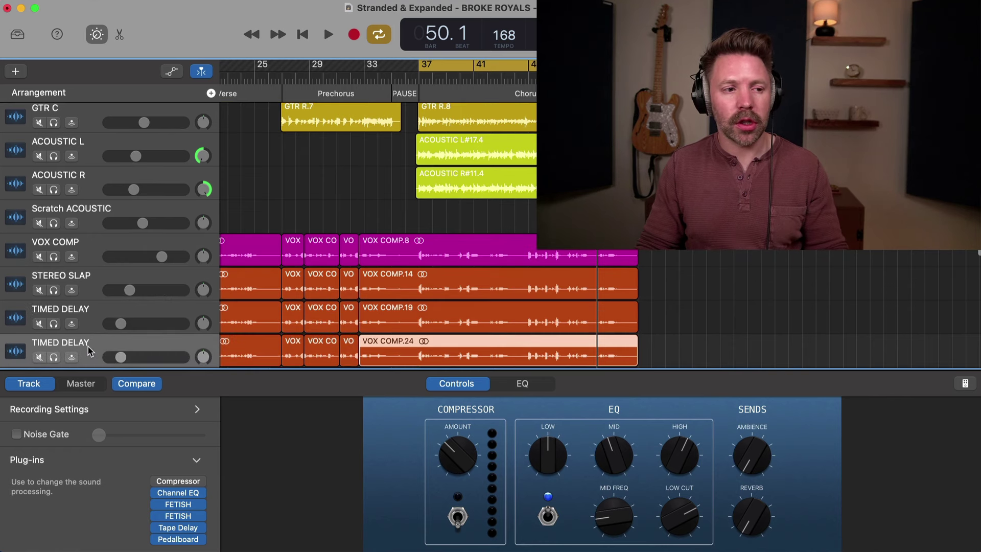
scroll(84, 327, down, 1)
double_click(80, 311)
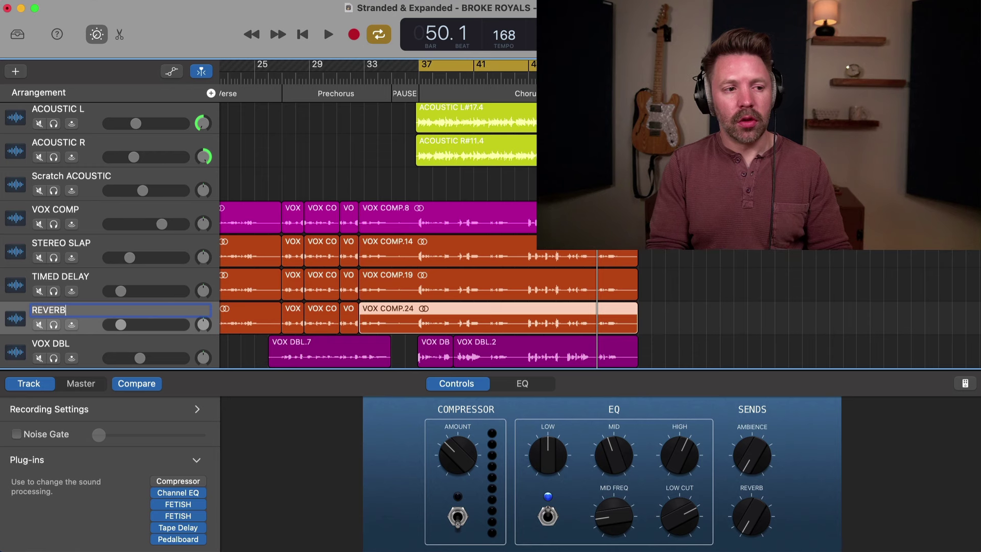
key(Return)
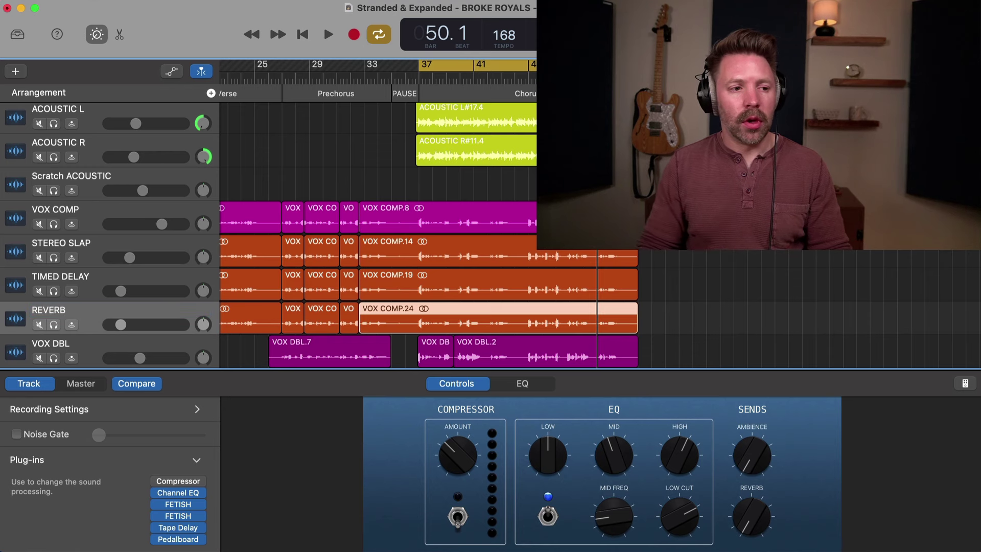
Replace Tape Delay with Space Designer on the REVERB track and remove its Pedalboard plug-in
click(200, 532)
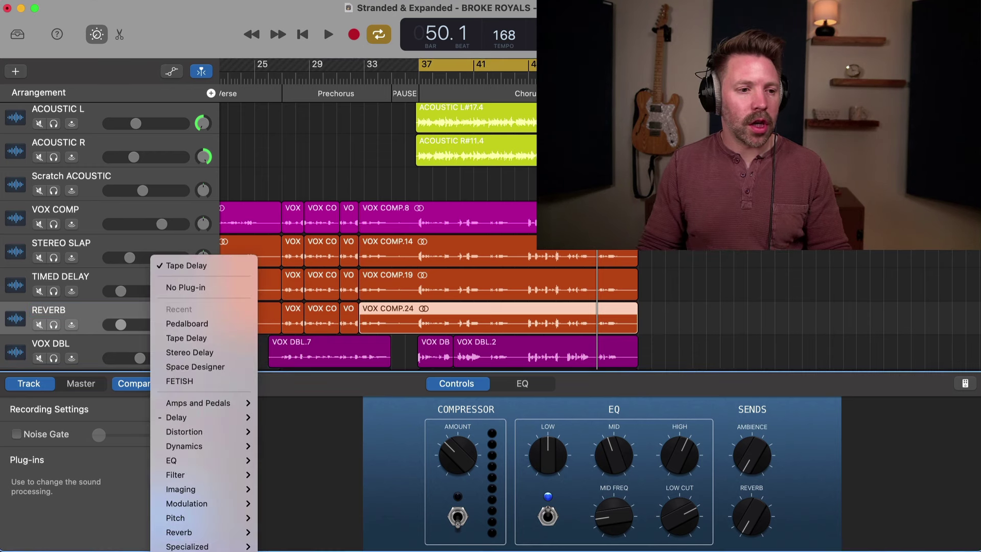
click(222, 367)
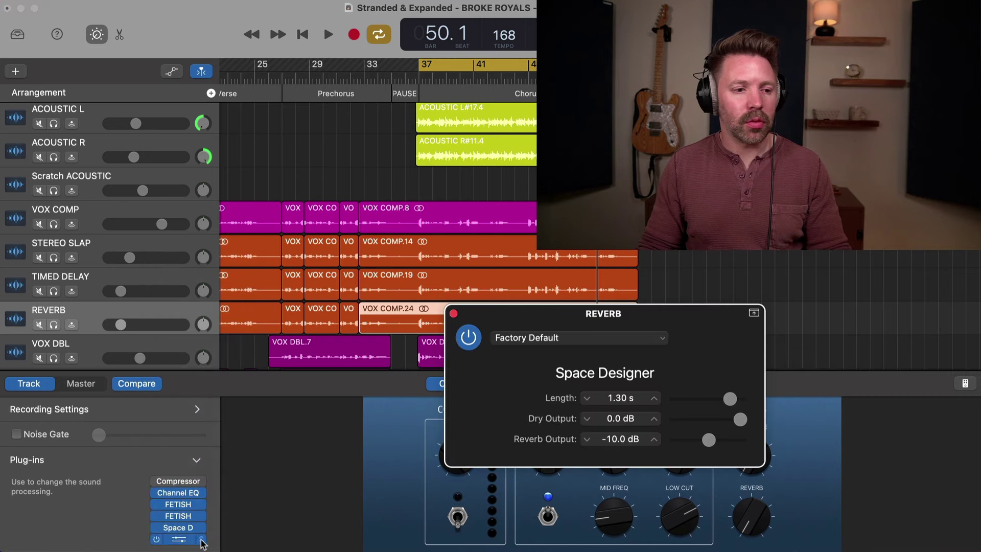
click(179, 541)
click(206, 287)
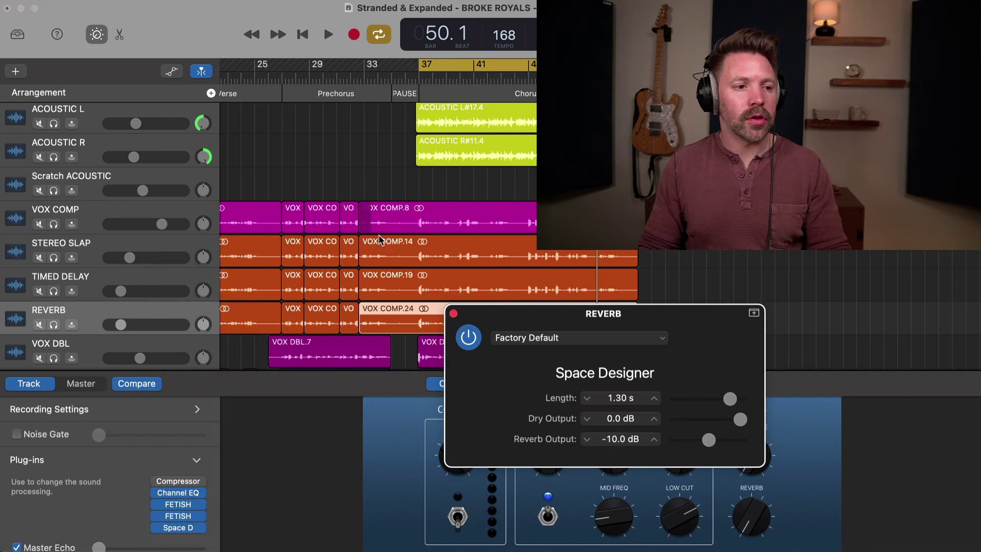
Solo the REVERB track and briefly play it from the start of the Chorus loop
key(s)
key(space)
key(space)
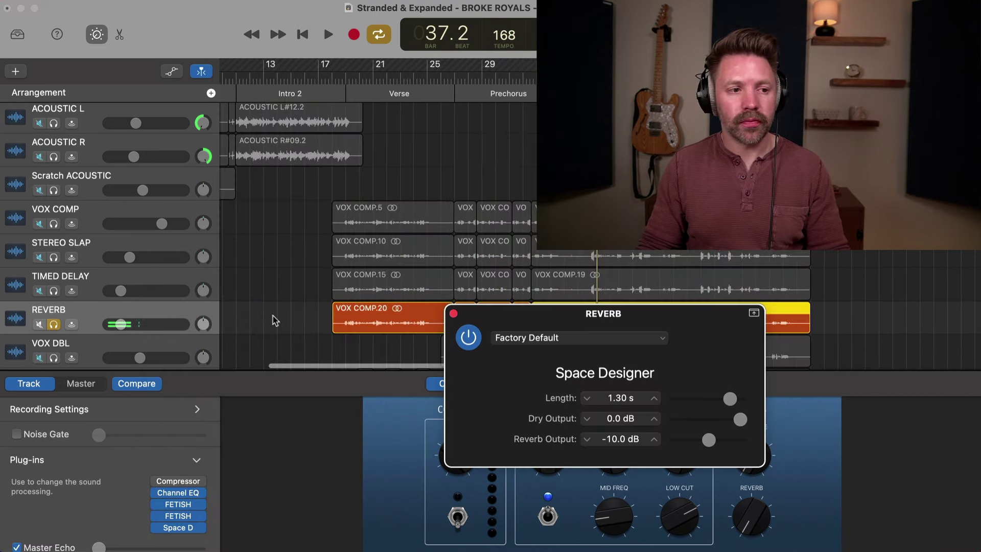
Raise the REVERB track's volume and listen to it soloed from the start of the Chorus loop with the plug-in window moved aside
drag(121, 324, 149, 325)
key(space)
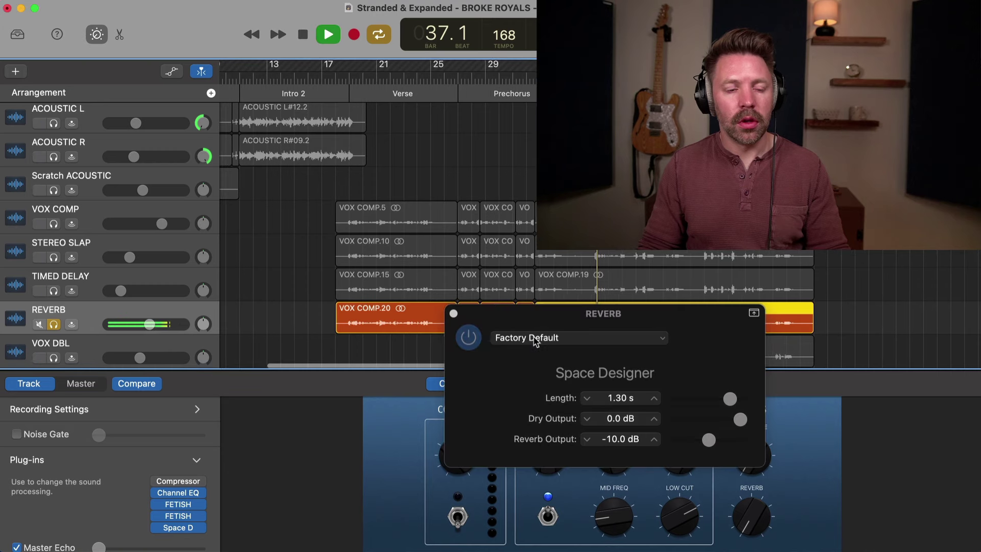
drag(561, 323, 210, 378)
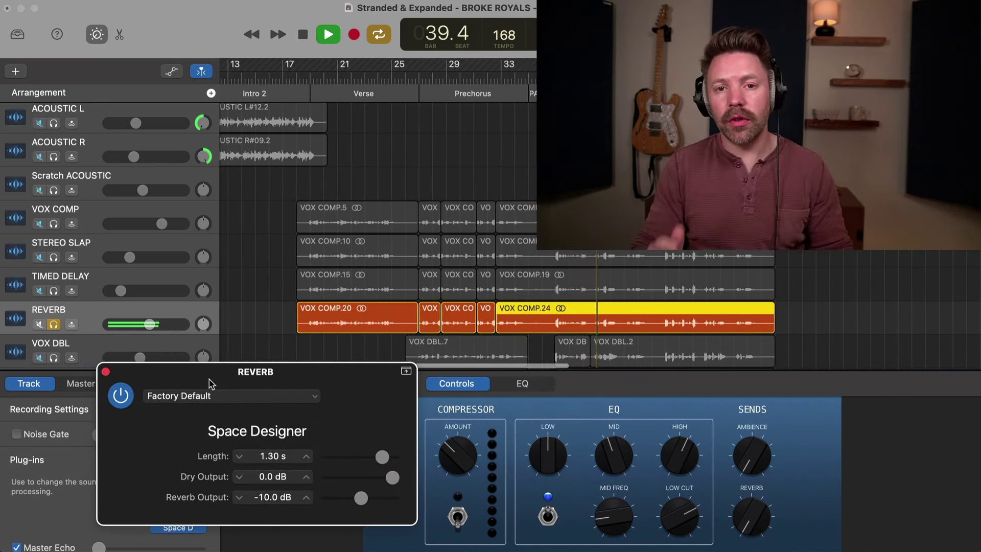
key(space)
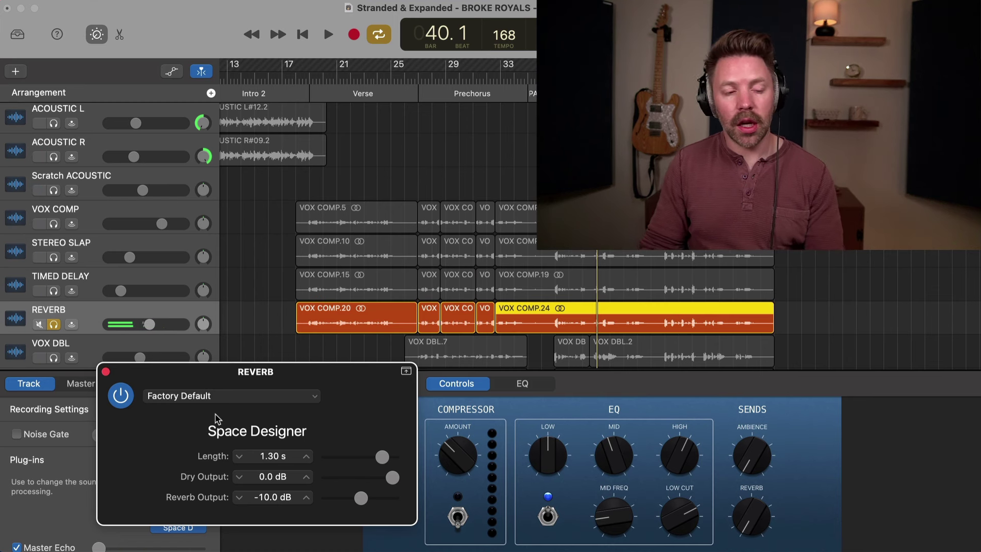
Load the 0.7s Vocal Ambience preset from Small Spaces plate reverbs in Space Designer and play the soloed REVERB track
click(214, 402)
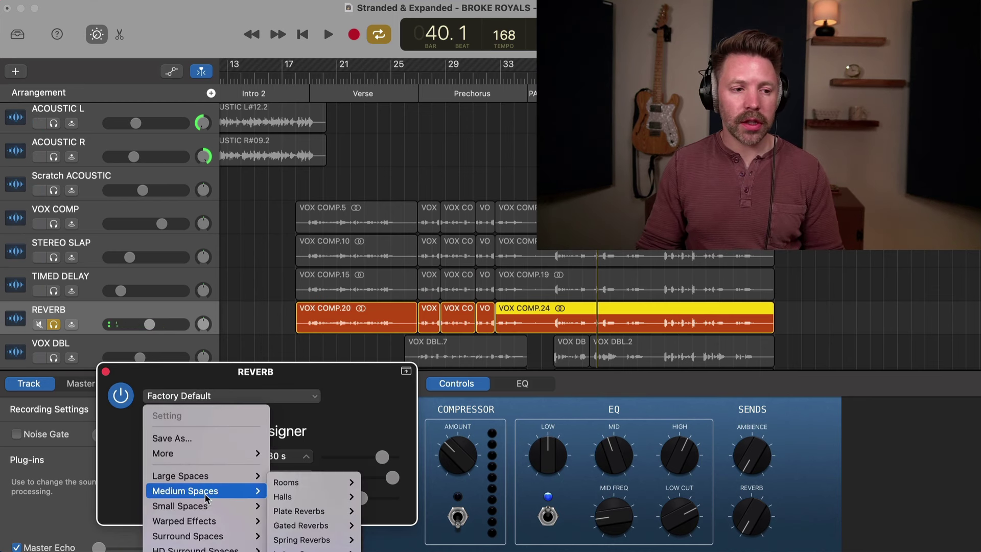
mouse_move(209, 505)
mouse_move(281, 512)
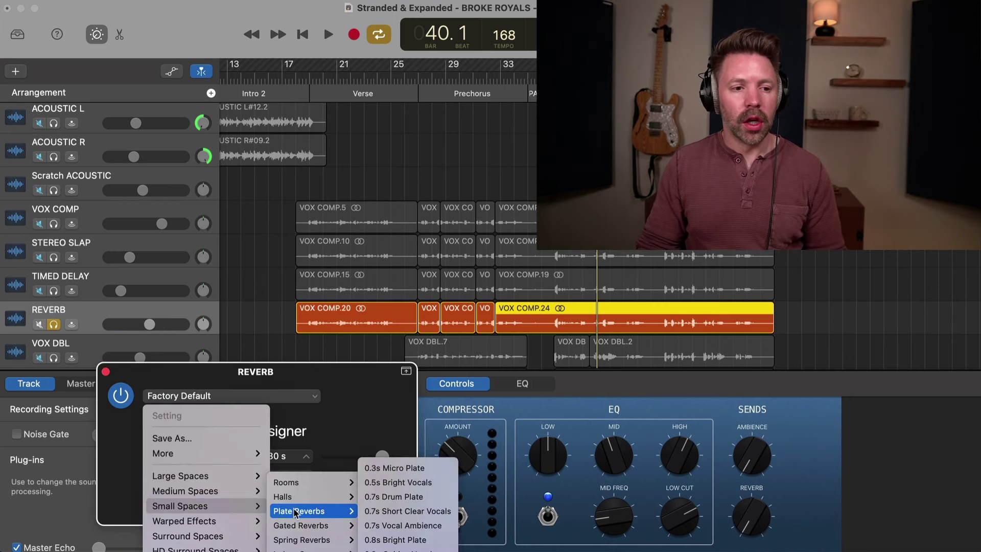
click(424, 526)
drag(377, 394, 342, 388)
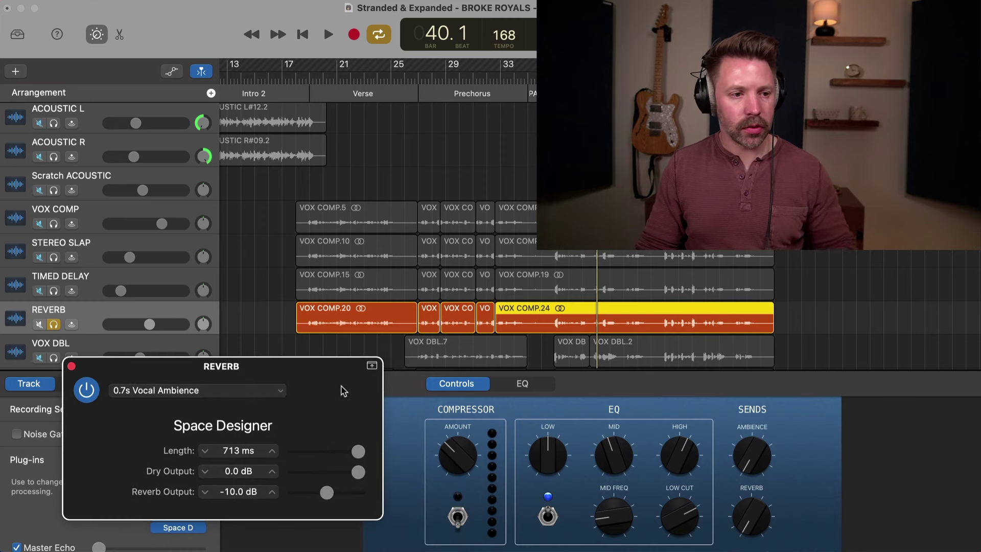
key(space)
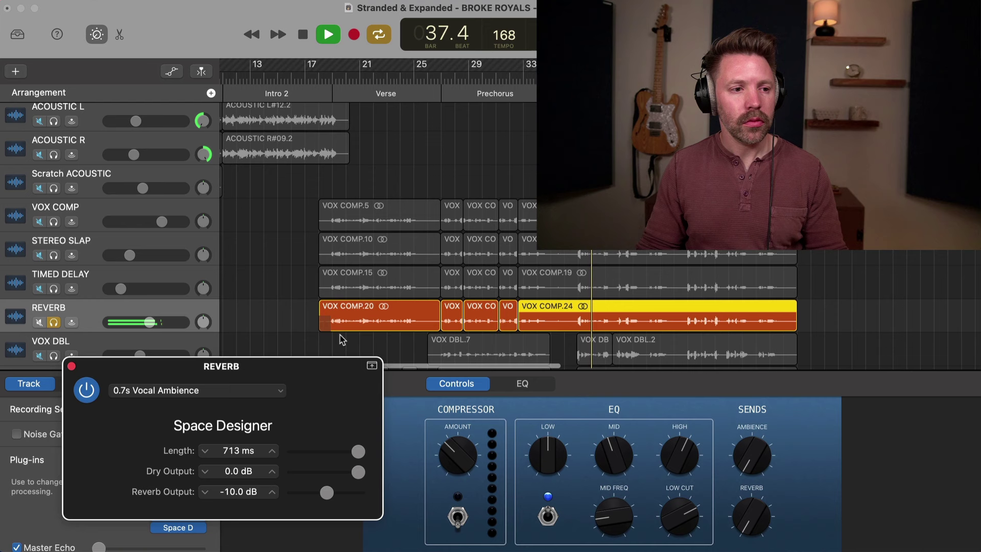
Solo TIMED DELAY, STEREO SLAP and VOX COMP alongside REVERB during playback and set Space Designer's Dry Output to mute
click(54, 289)
click(54, 256)
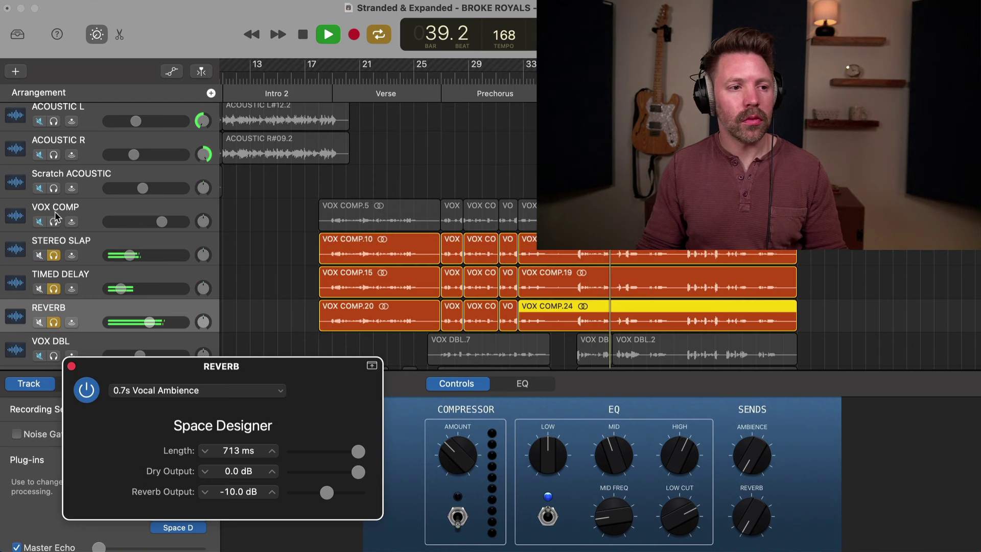
click(54, 222)
drag(358, 472, 294, 472)
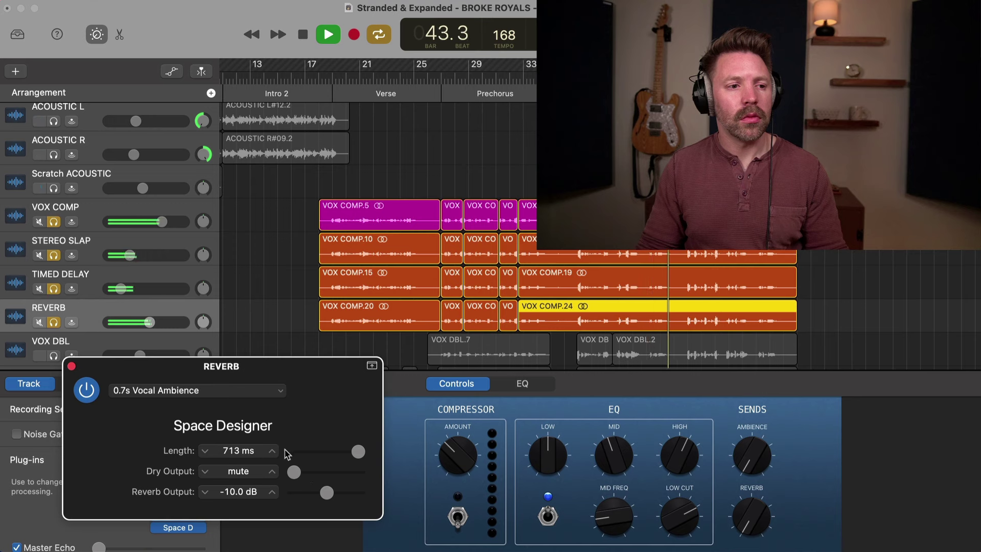
key(space)
Unsolo the lead vocal and its three effect tracks, and lower REVERB's volume while the full mix plays in the Chorus
drag(52, 320, 54, 222)
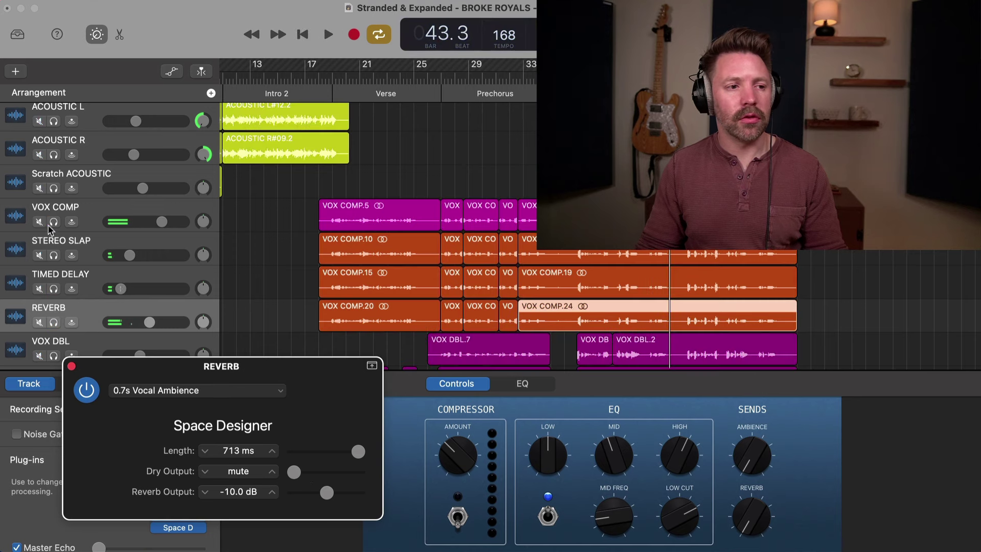
click(158, 278)
key(space)
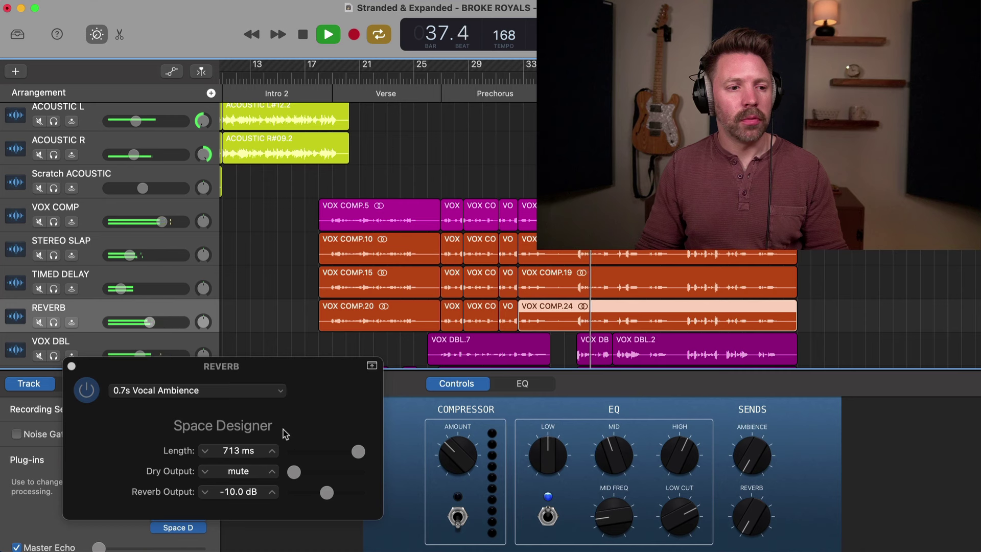
drag(156, 325, 129, 322)
key(space)
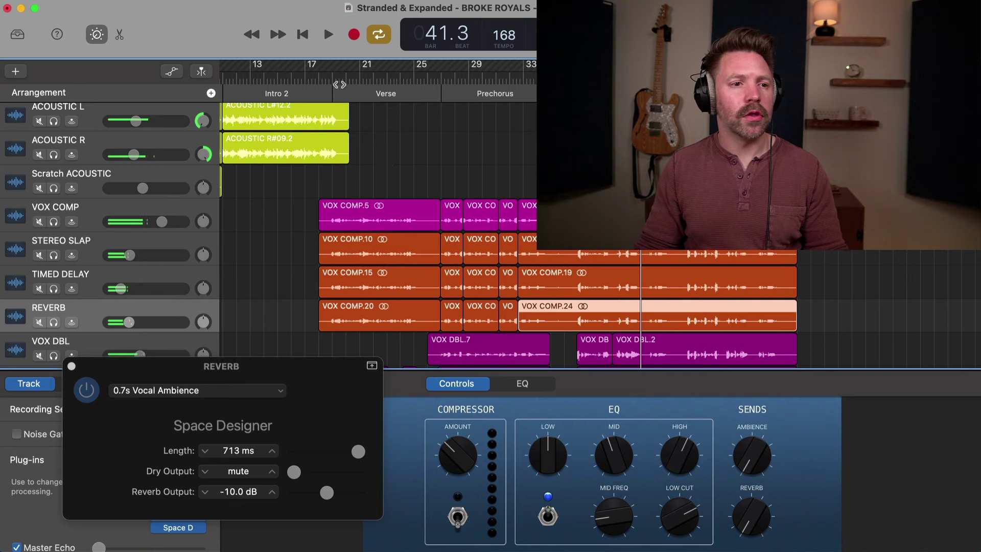
Play the mix from early in the Verse with looping off, lowering REVERB to about -26.5 dB and TIMED DELAY slightly
key(space)
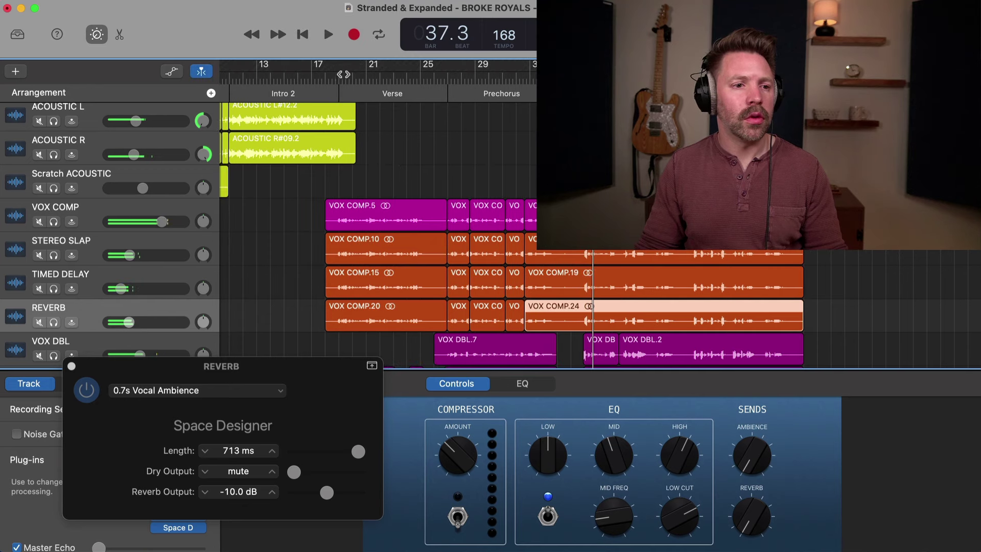
click(344, 75)
key(space)
scroll(371, 167, left, 1)
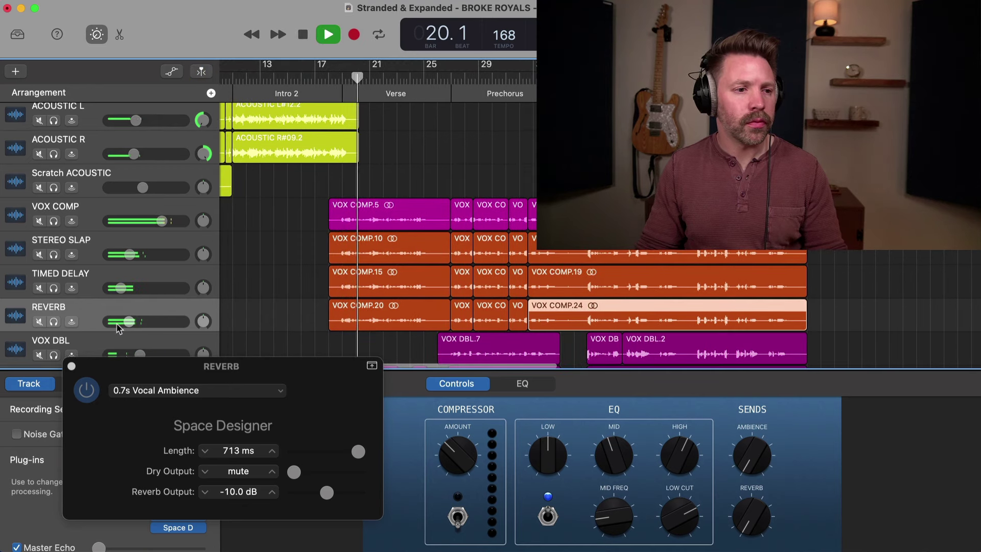
drag(117, 328, 113, 328)
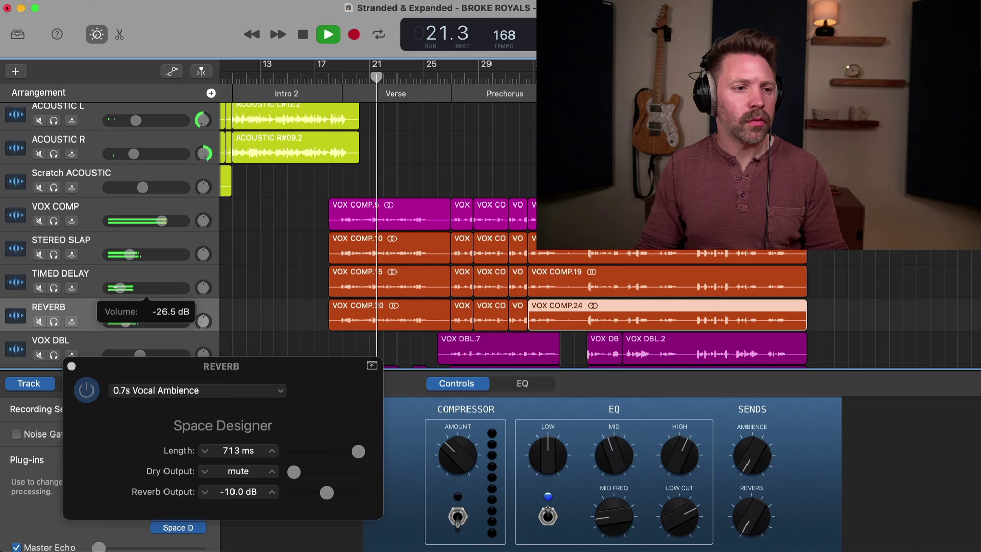
drag(120, 289, 117, 288)
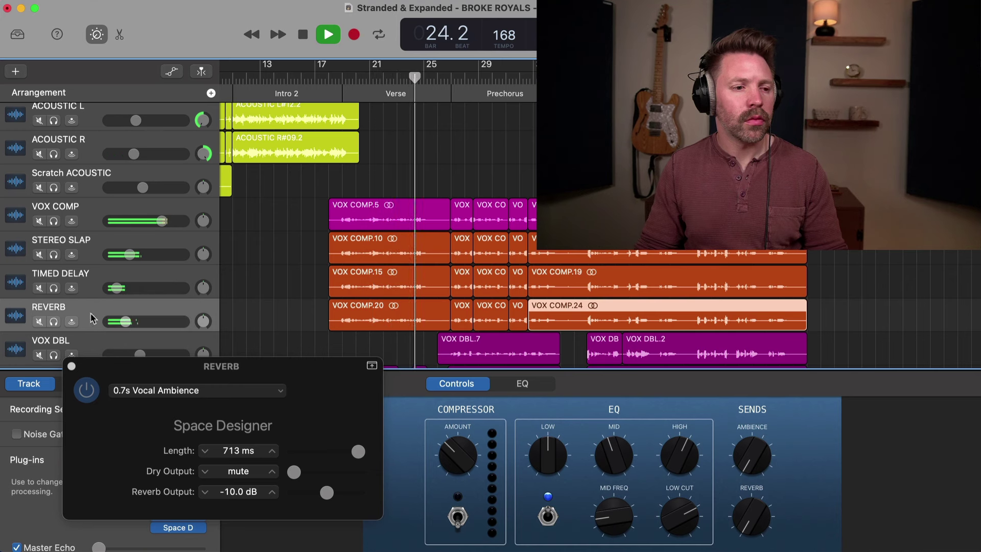
key(space)
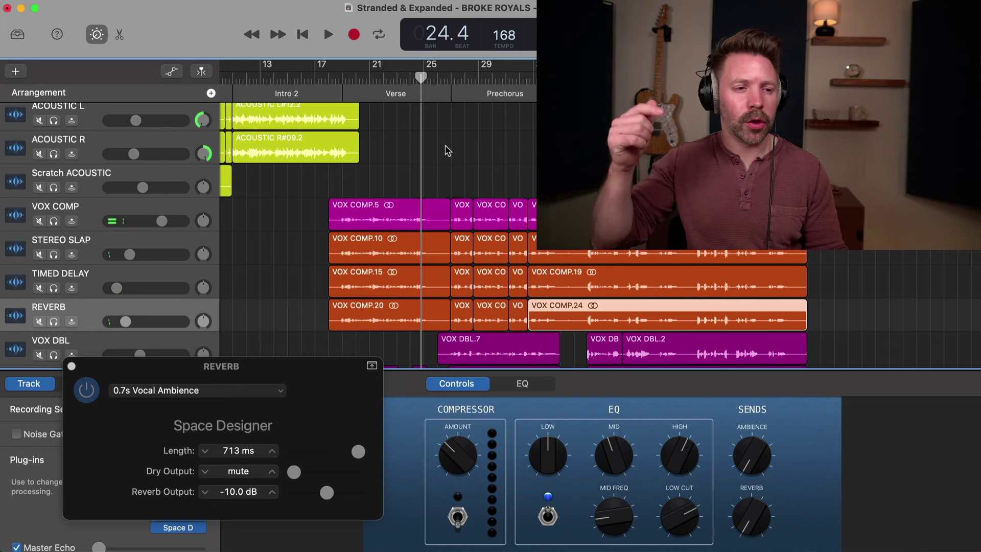
Solo the REVERB track again, raise its volume, and play it briefly in the Verse
drag(119, 368, 194, 324)
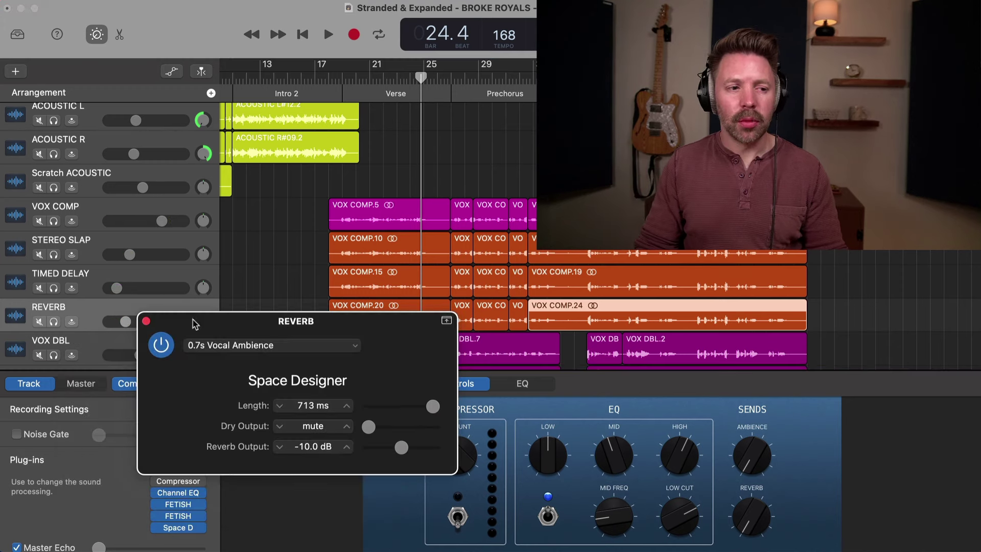
key(s)
click(234, 347)
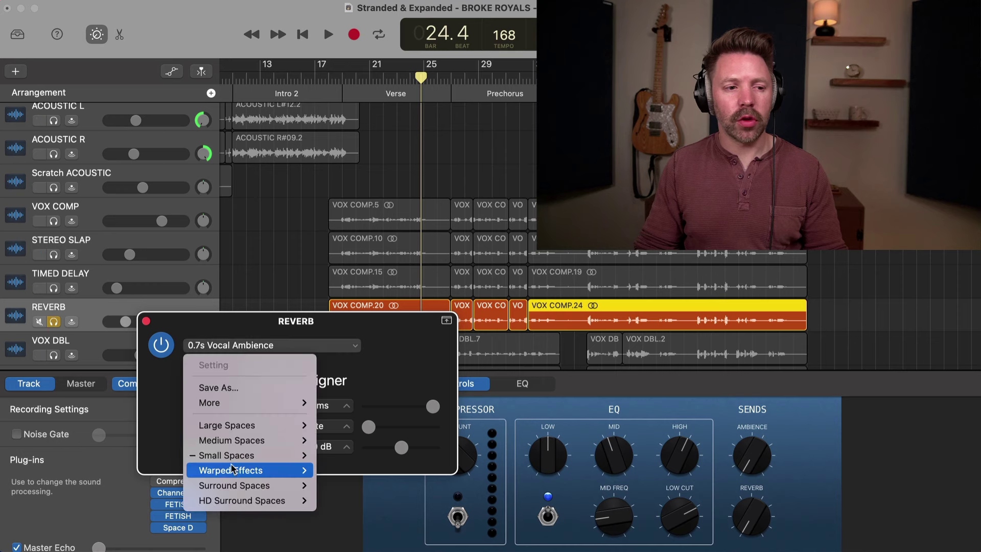
mouse_move(236, 466)
click(112, 340)
drag(123, 322, 150, 322)
key(space)
key(space)
Try the 0.8s Bright Plate preset in Space Designer and play the soloed REVERB track from early in the Verse
click(236, 349)
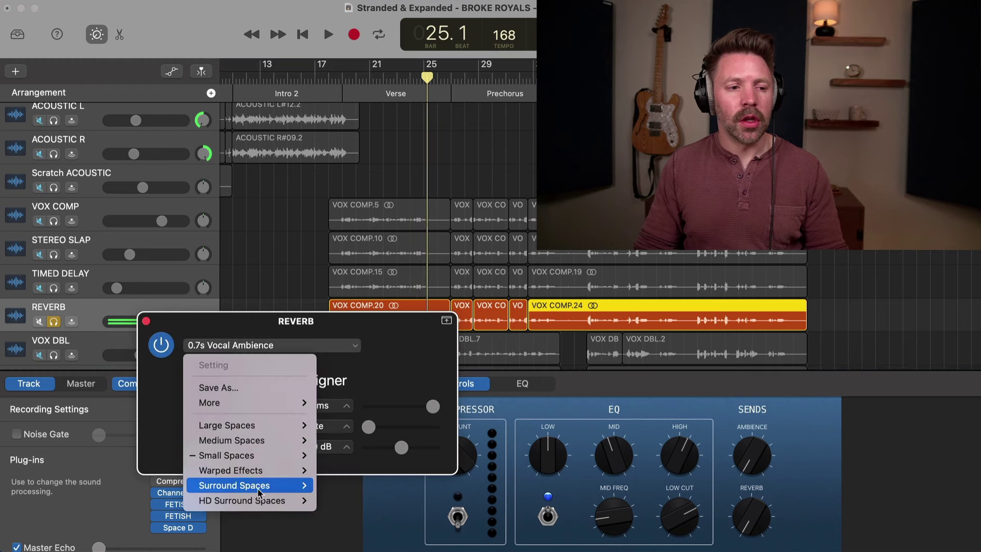
mouse_move(271, 463)
mouse_move(368, 484)
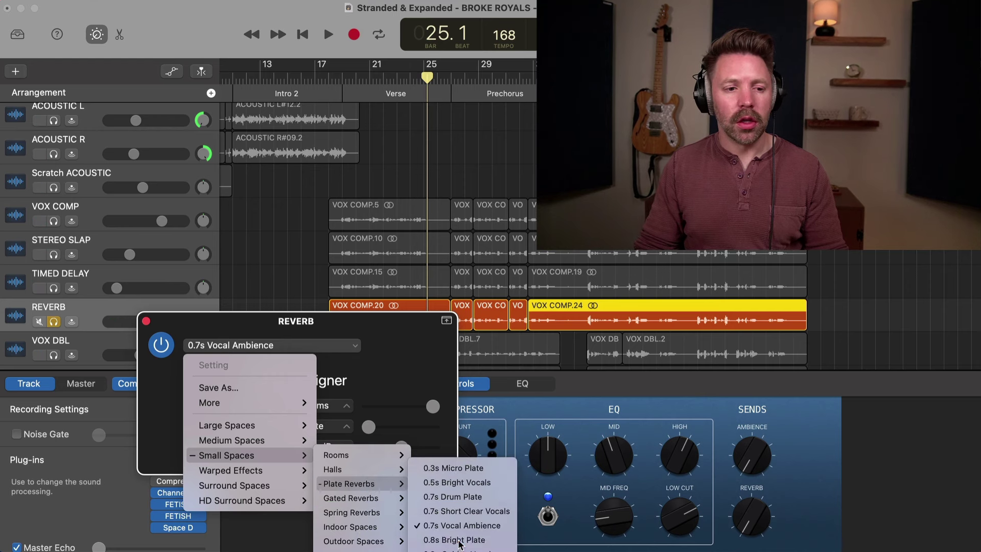
click(364, 416)
drag(383, 330, 347, 306)
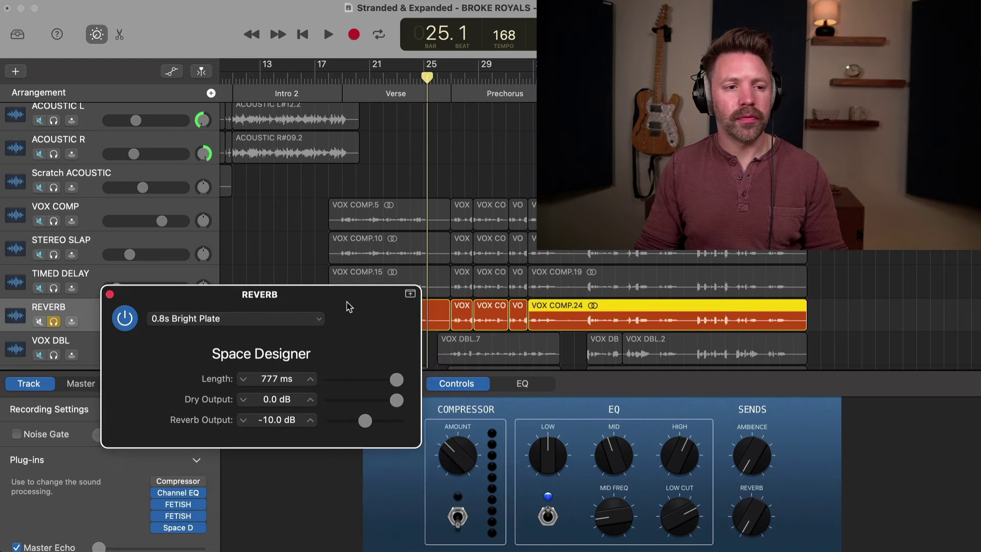
click(356, 82)
key(space)
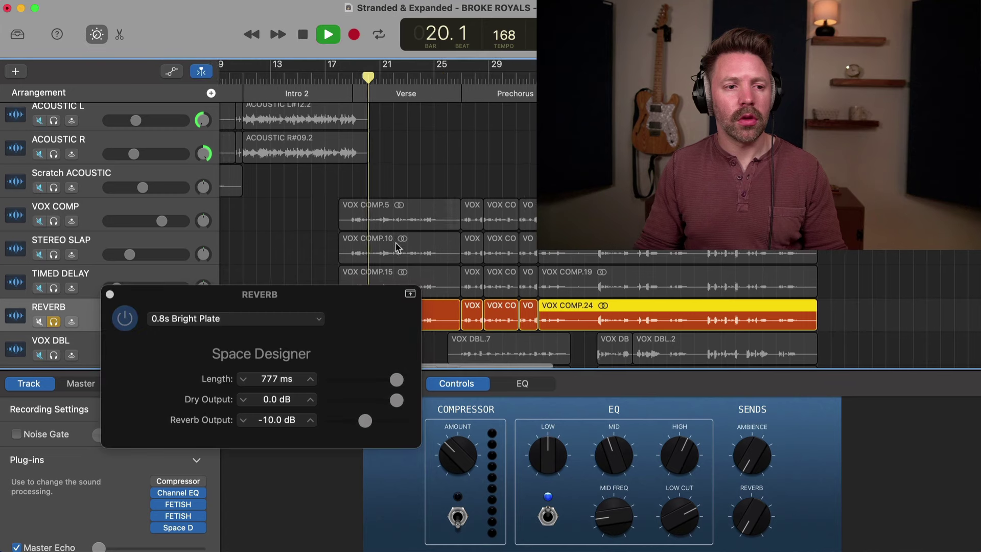
Try the 0.7s Drum Plate preset in Space Designer while the REVERB track plays, and stop playback
drag(337, 307, 325, 295)
click(265, 306)
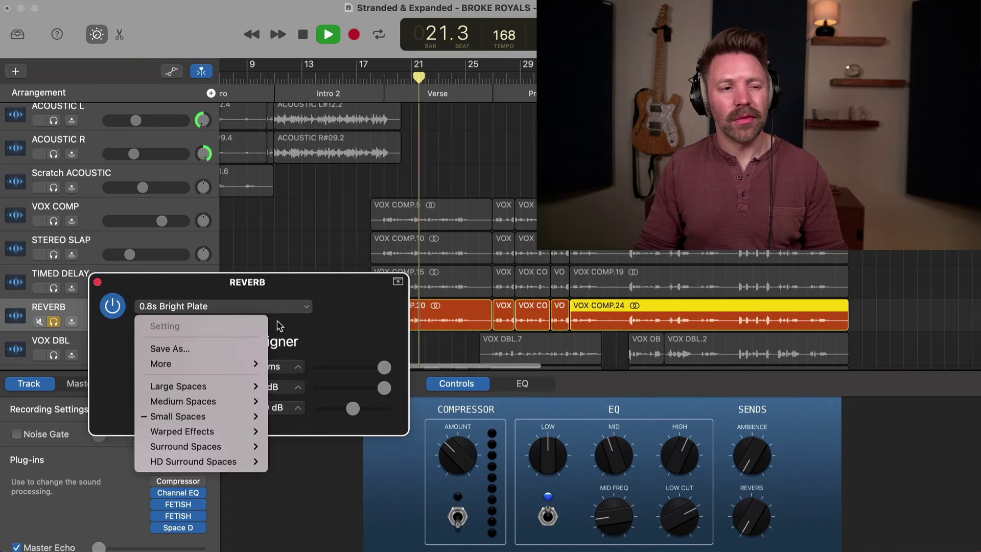
mouse_move(241, 416)
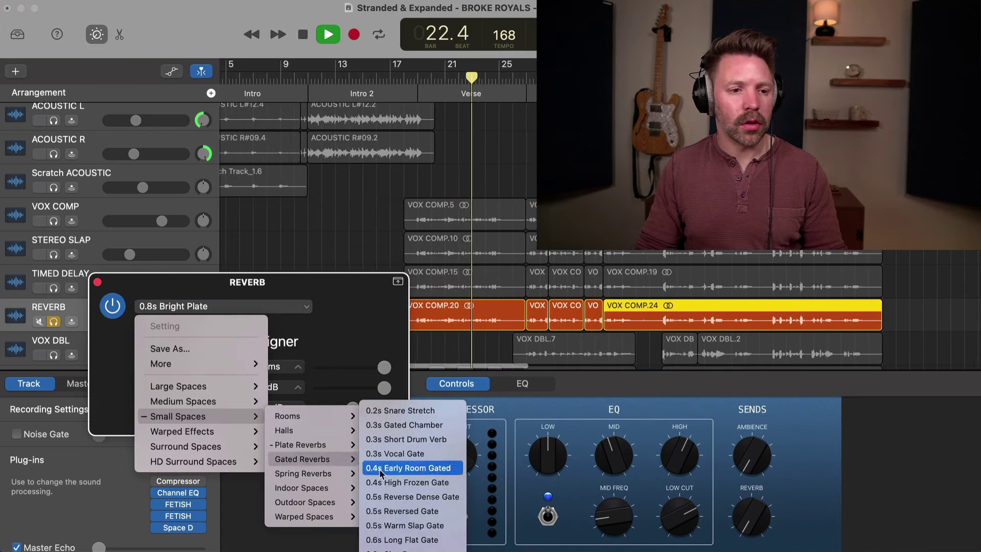
mouse_move(343, 447)
click(403, 474)
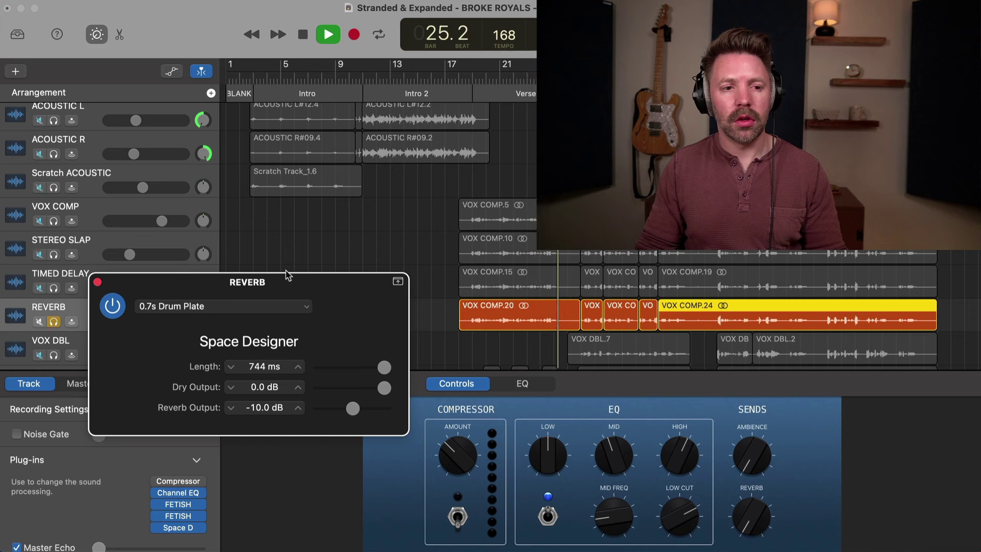
key(space)
Try the 0.5s Bright Vocals preset in Space Designer and replay the REVERB track from early in the Verse
click(246, 306)
mouse_move(223, 422)
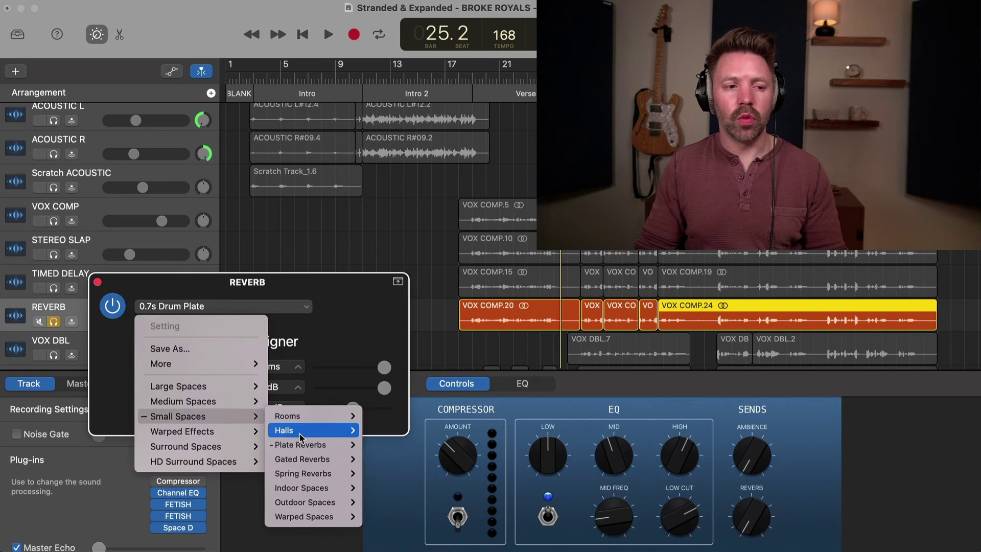
mouse_move(307, 444)
click(435, 460)
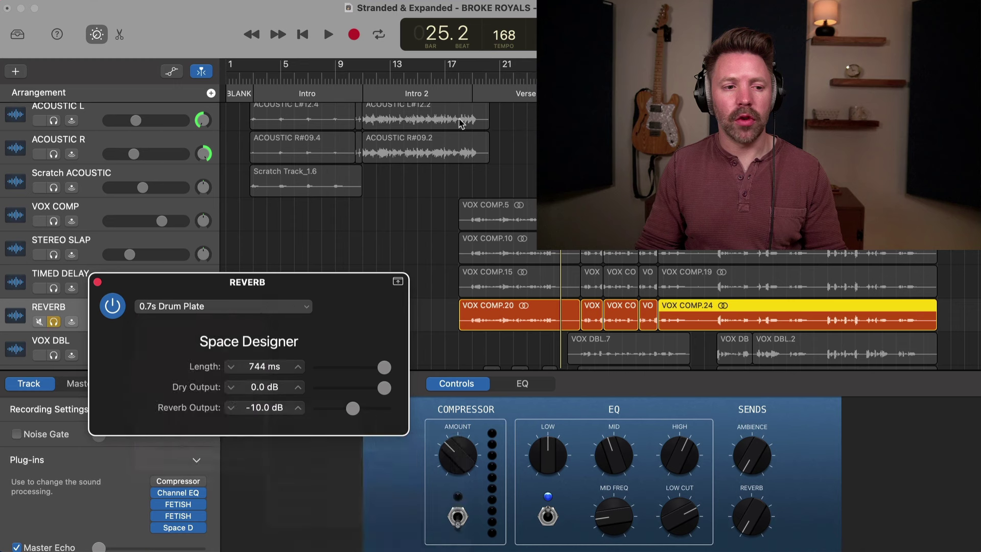
click(485, 125)
key(space)
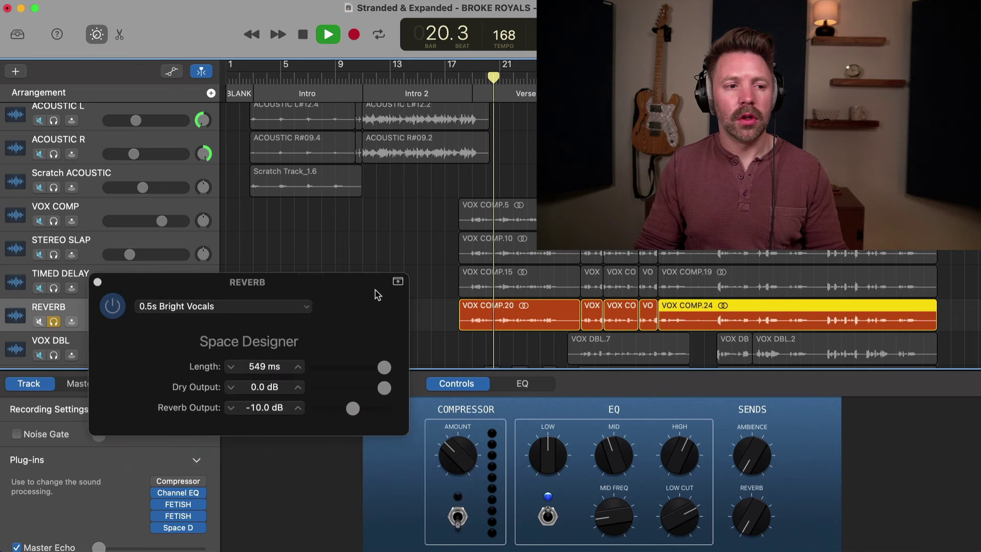
Try the 0.7s Short Clear Vocals plate preset on the REVERB track during playback
click(265, 307)
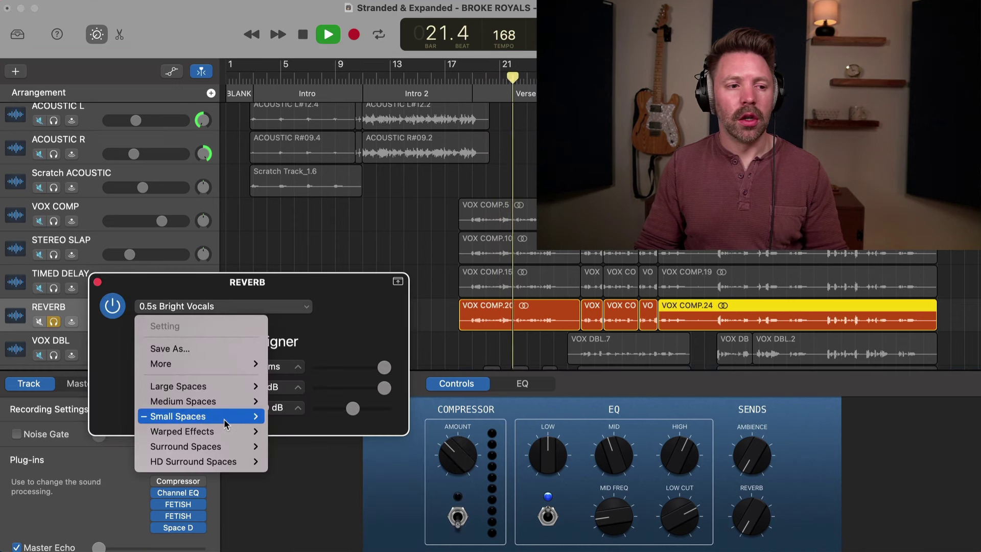
mouse_move(212, 426)
mouse_move(350, 446)
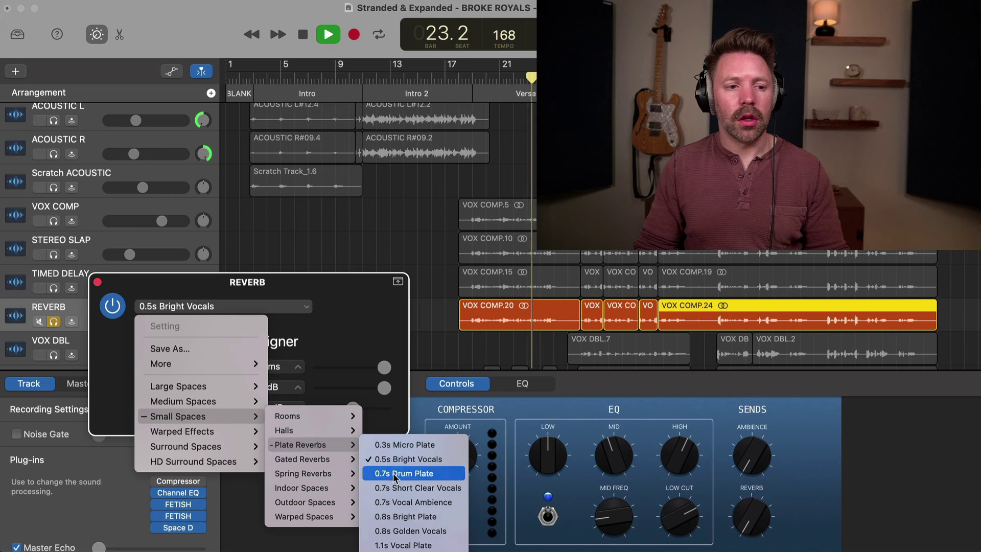
click(412, 488)
Load the 0.7s Vocal Ambience plate preset in Space Designer on the REVERB track during playback
click(248, 307)
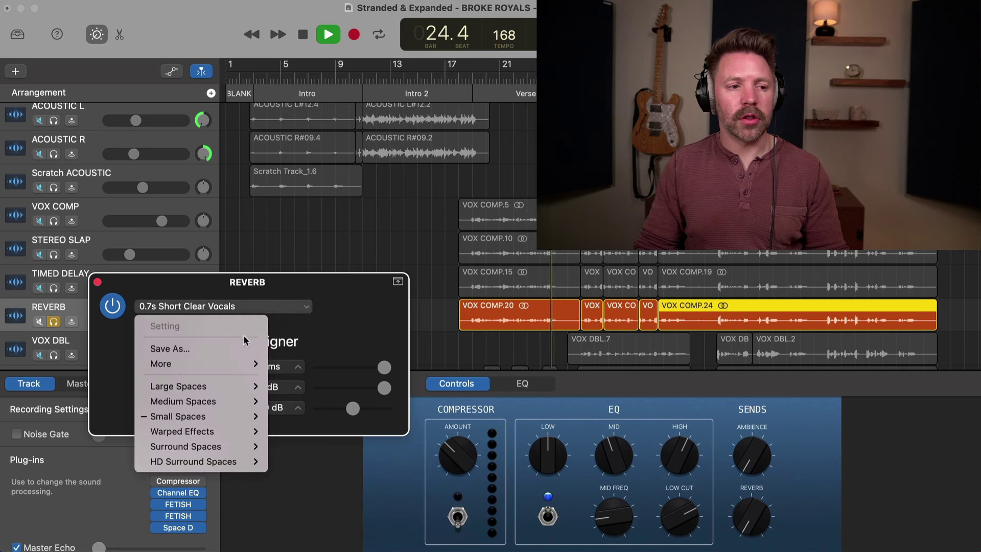
mouse_move(235, 416)
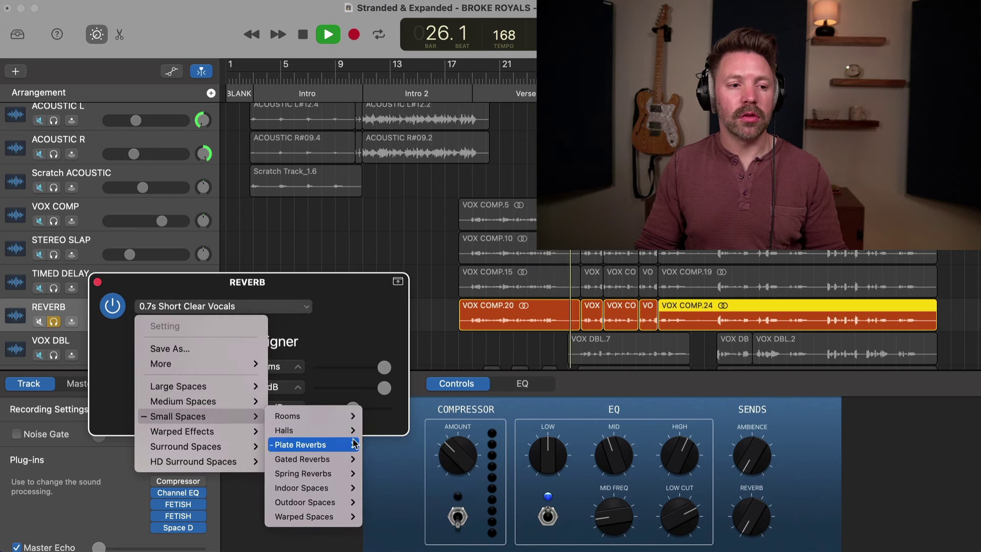
mouse_move(348, 445)
click(427, 503)
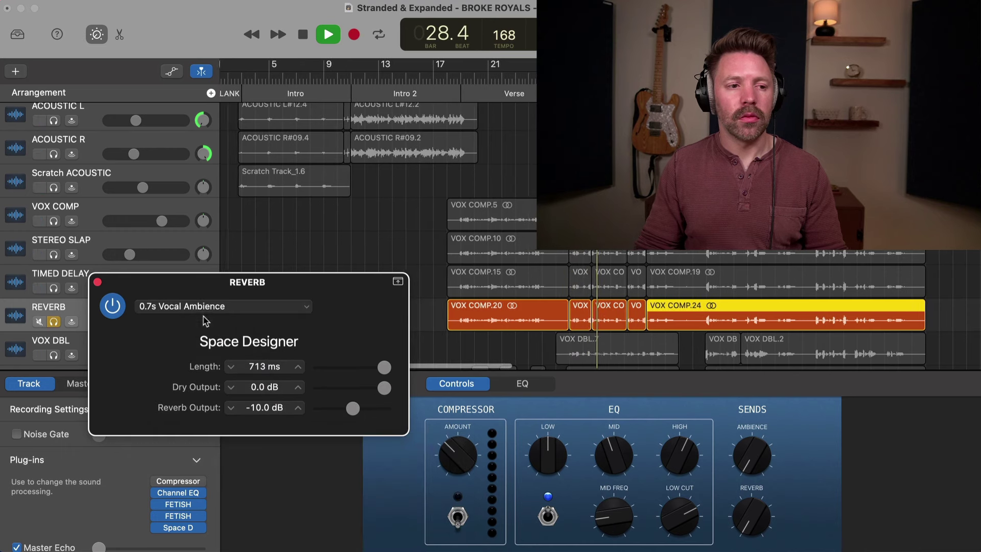
Close the Space Designer window, stop playback, and lower the REVERB track's volume to -60.0 dB
click(97, 282)
key(space)
drag(144, 327, 109, 327)
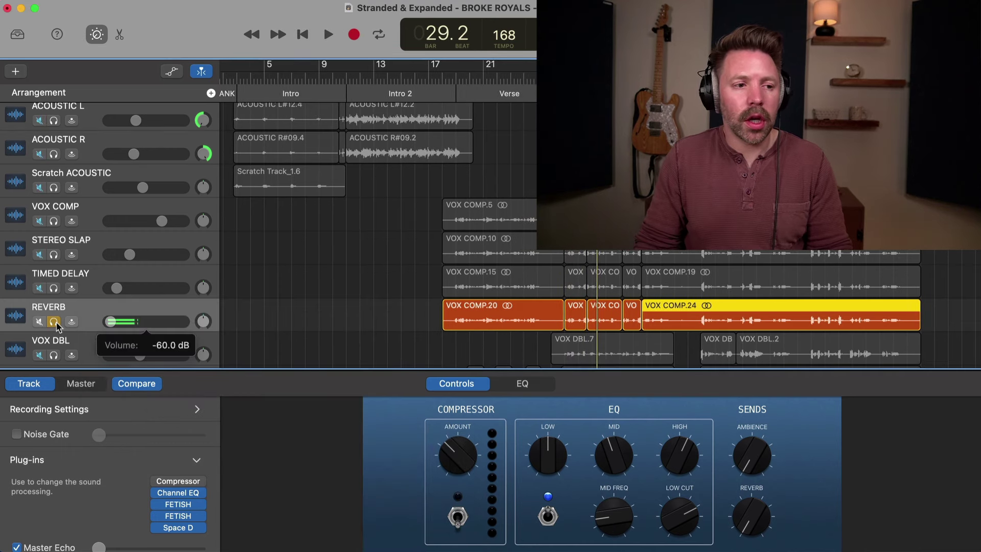
Unsolo the REVERB track and raise its volume to about -25.5 dB while playing the full mix from the Verse, ending with playback stopped
click(54, 322)
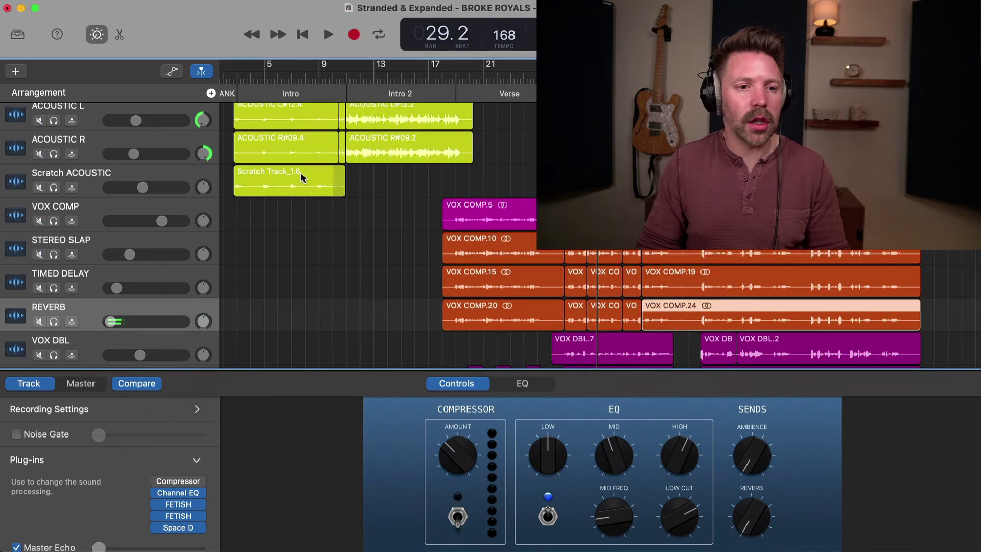
click(450, 79)
key(space)
drag(110, 322, 132, 322)
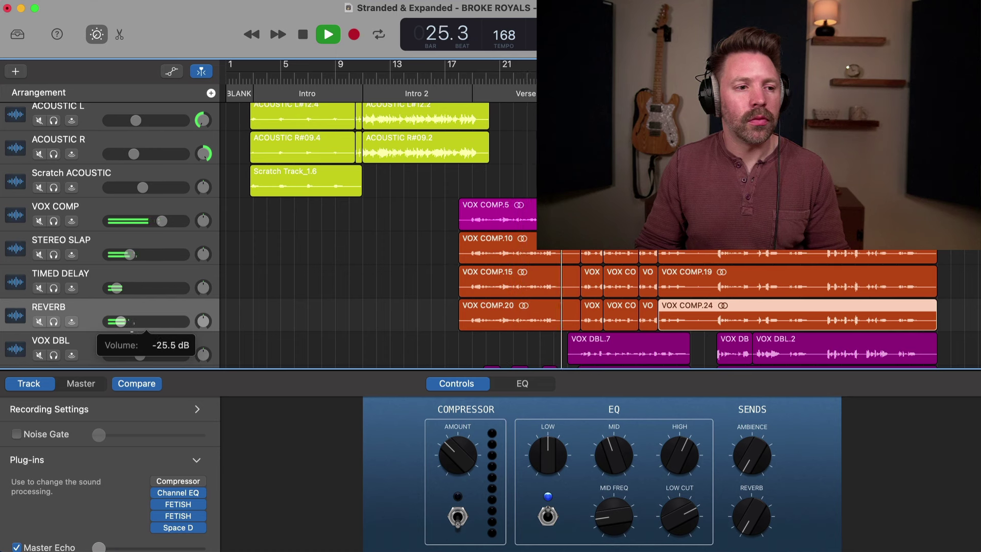
drag(119, 321, 119, 321)
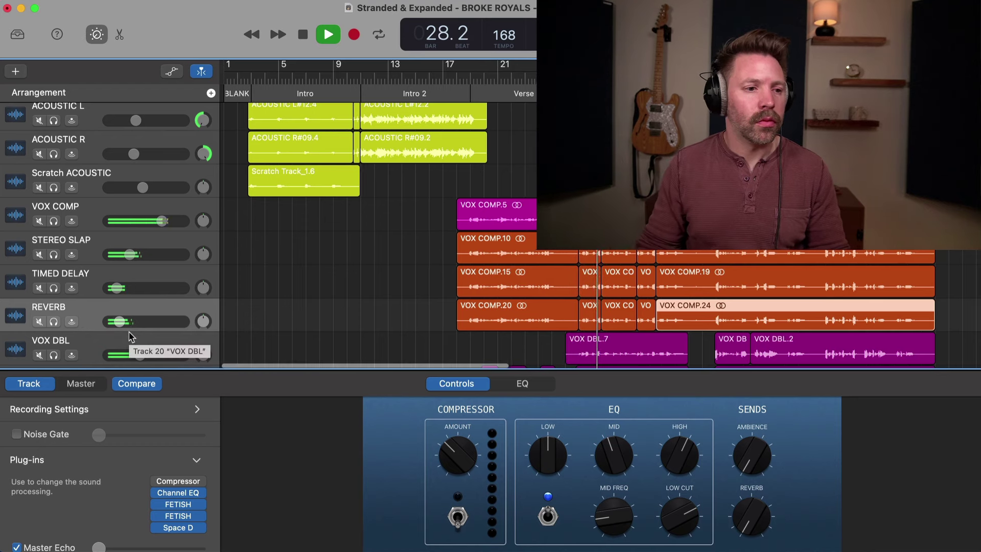
key(space)
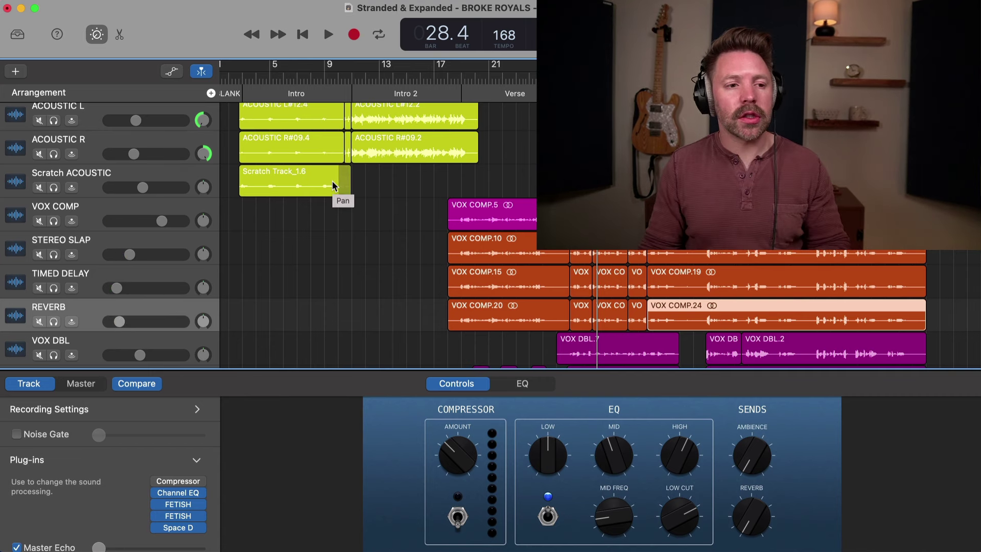
Mute the STEREO SLAP, TIMED DELAY and REVERB vocal effect tracks and both snare reverb tracks, SNARE VERB and SNARE VERB LONG
scroll(332, 186, down, 5)
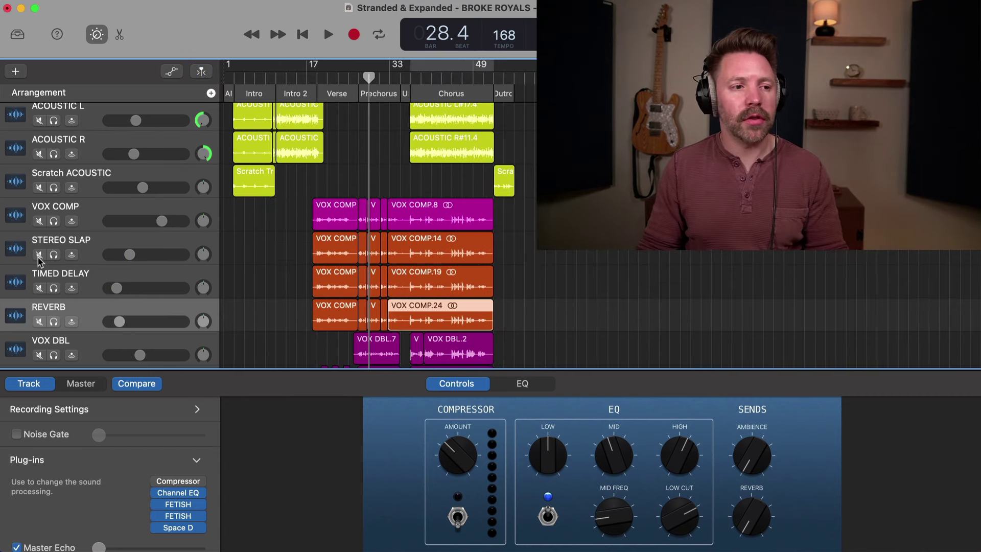
drag(38, 256, 40, 321)
scroll(153, 230, up, 10)
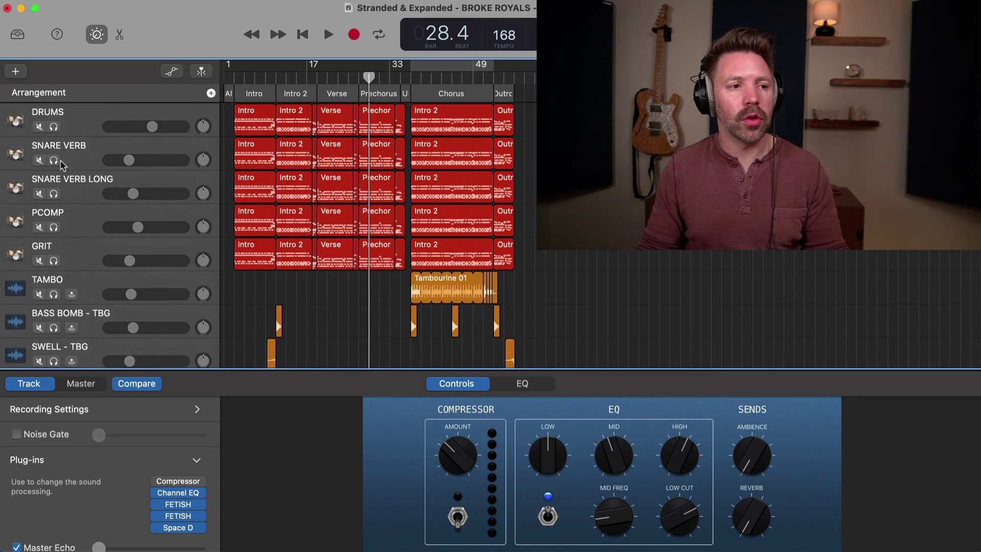
drag(38, 160, 40, 193)
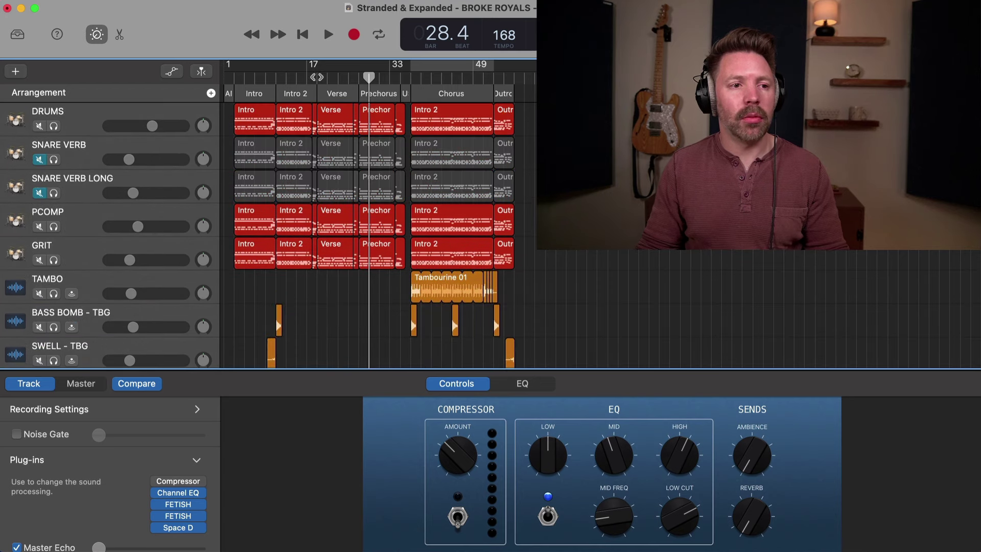
Play the mix from the start of the Verse and unmute the STEREO SLAP, TIMED DELAY and REVERB tracks during playback
drag(316, 76, 318, 77)
key(space)
scroll(340, 230, down, 15)
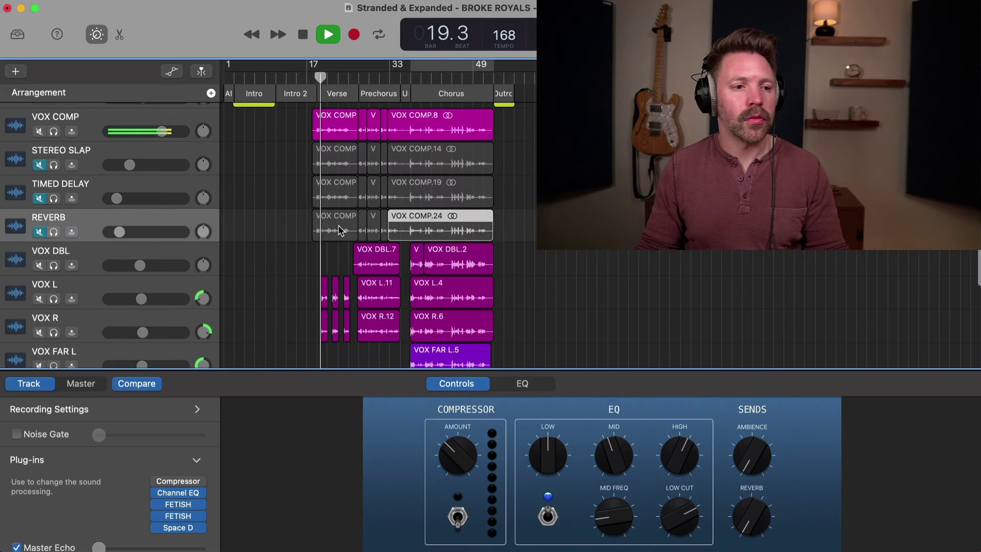
drag(39, 164, 38, 232)
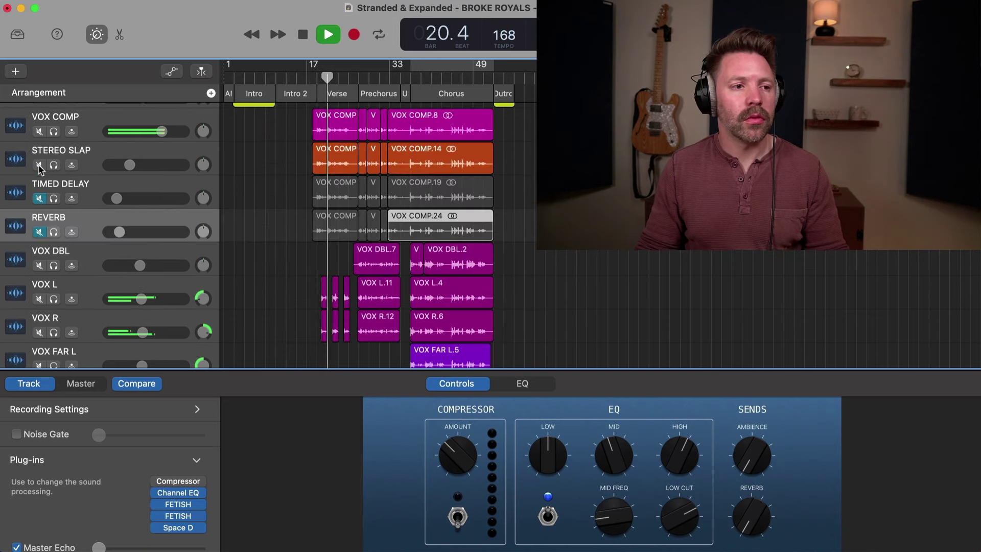
Hide the Smart Controls and unmute the SNARE VERB and SNARE VERB LONG tracks while the Verse plays
key(b)
scroll(256, 217, up, 15)
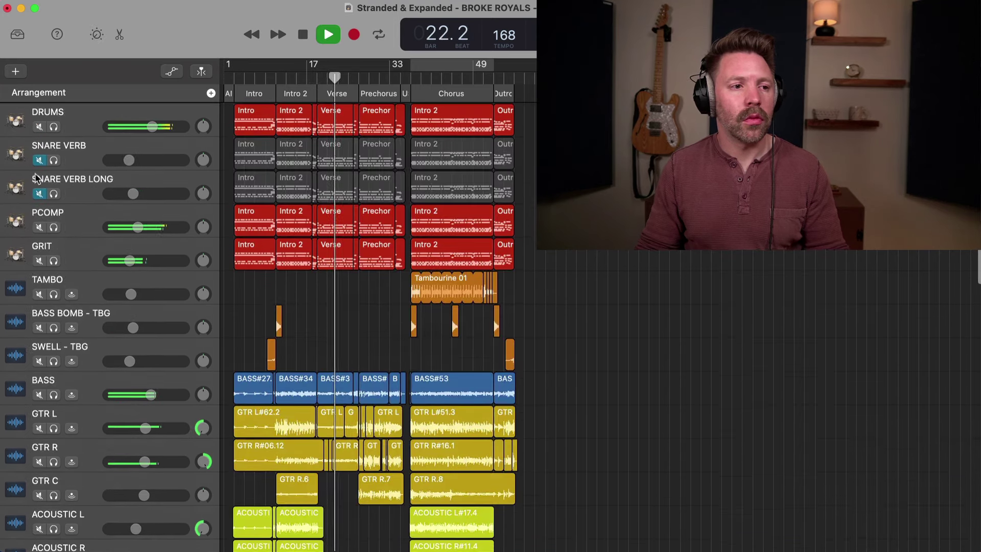
drag(39, 160, 38, 193)
scroll(217, 290, down, 5)
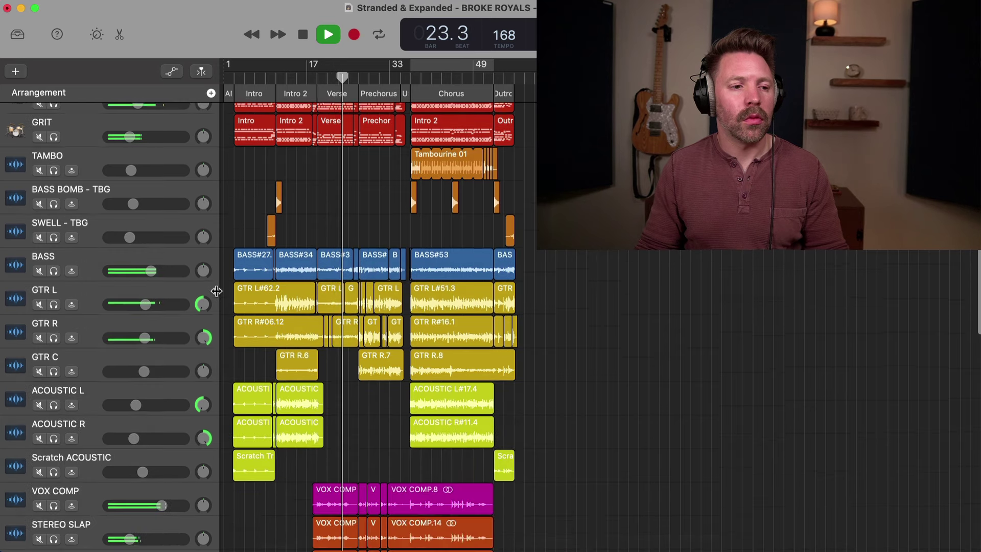
scroll(216, 291, down, 3)
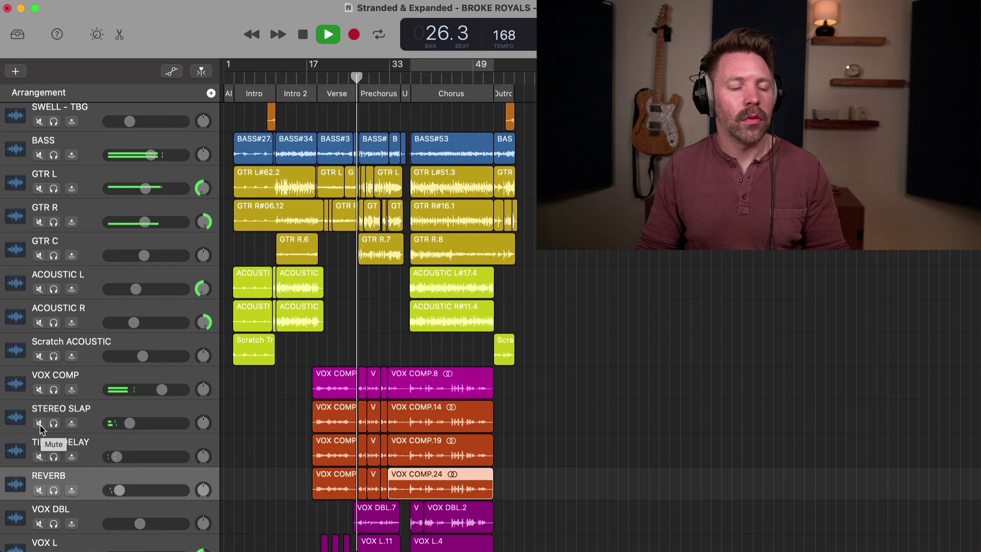
Mute the three vocal effect tracks and both snare reverb tracks around the Prechorus to hear the mix dry
click(40, 427)
scroll(62, 307, up, 8)
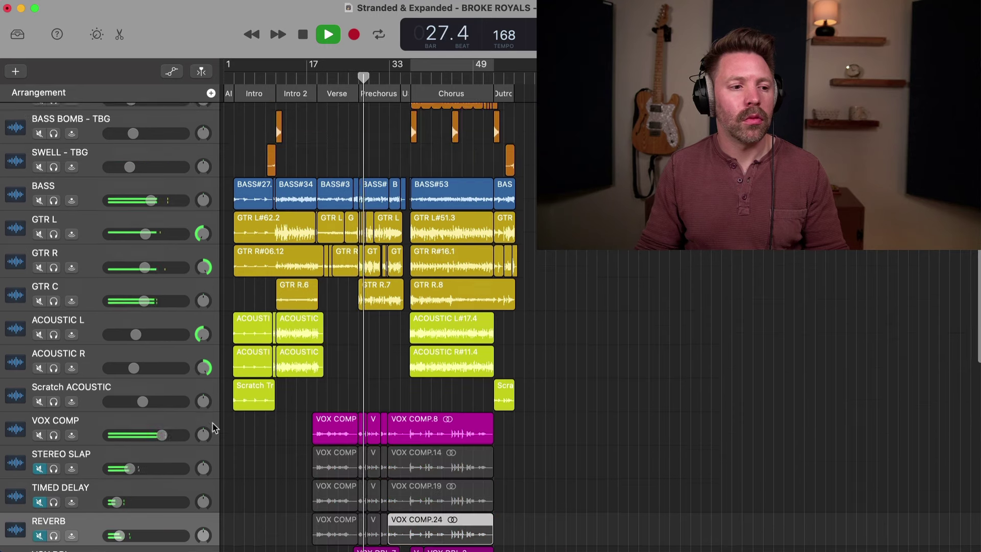
drag(41, 162, 40, 192)
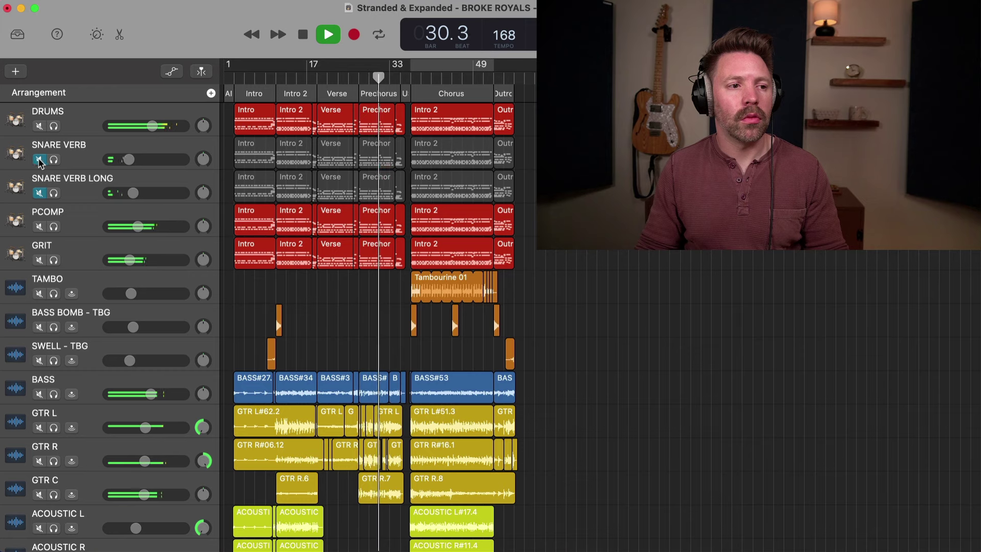
Unmute both snare reverb tracks and the three vocal effect tracks during the Prechorus to hear the mix with effects
drag(39, 160, 38, 193)
scroll(255, 404, down, 4)
scroll(255, 404, down, 8)
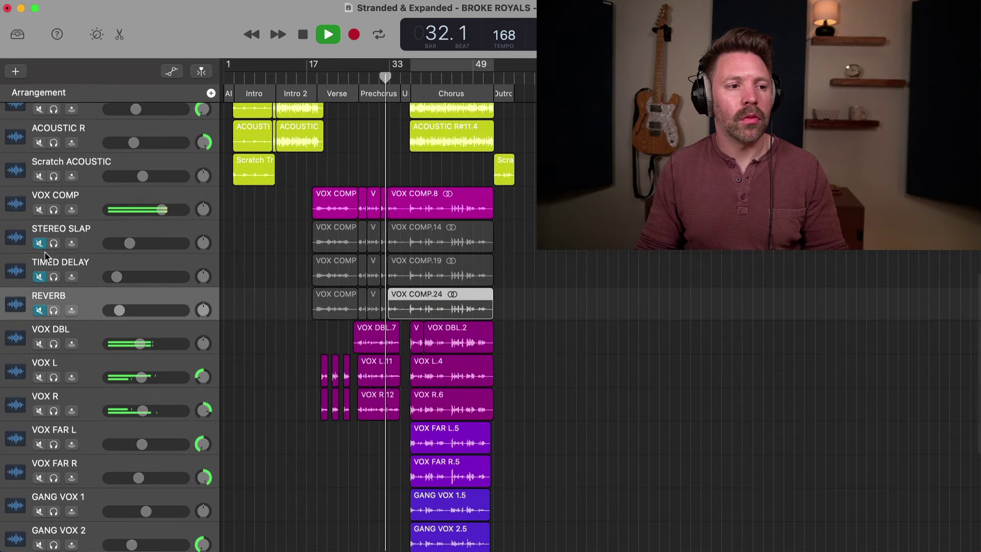
drag(39, 243, 39, 310)
scroll(193, 346, down, 1)
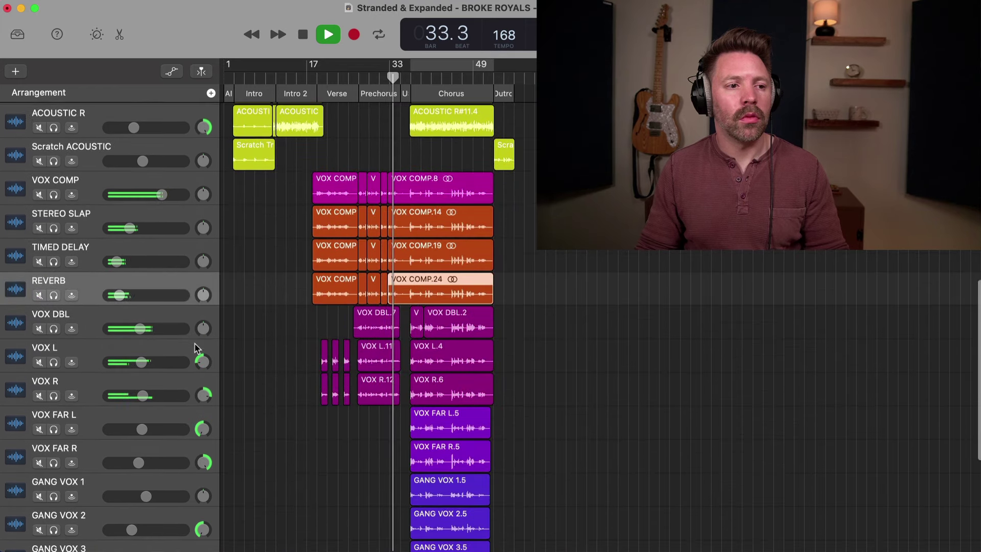
scroll(202, 340, down, 1)
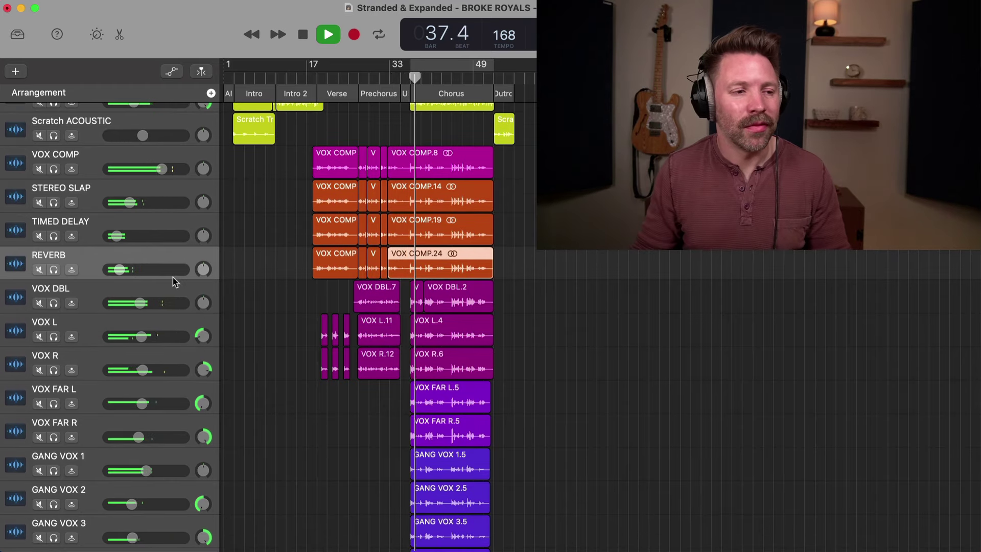
Mute STEREO SLAP, TIMED DELAY, REVERB and both snare reverb tracks while the Chorus plays
click(38, 202)
click(39, 235)
click(39, 269)
scroll(40, 230, up, 10)
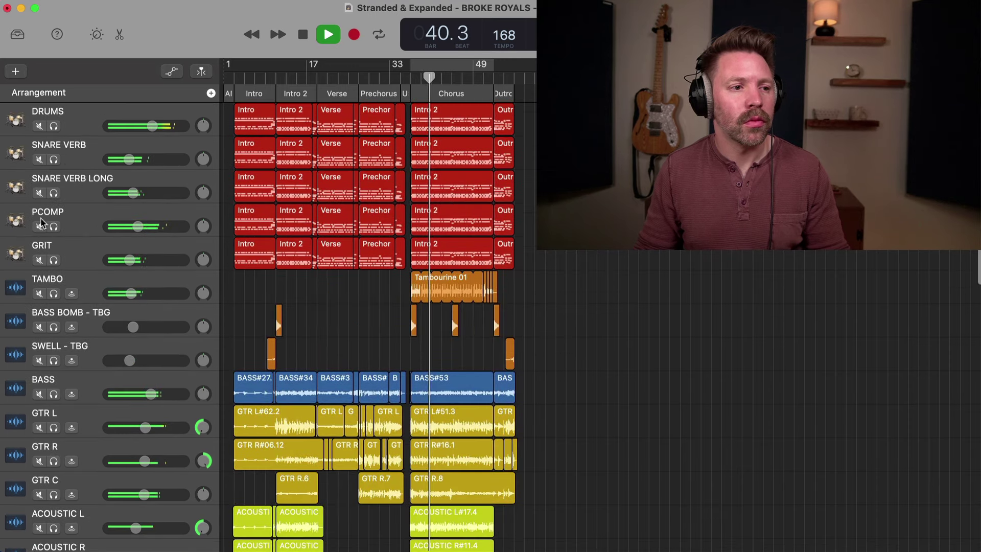
click(39, 193)
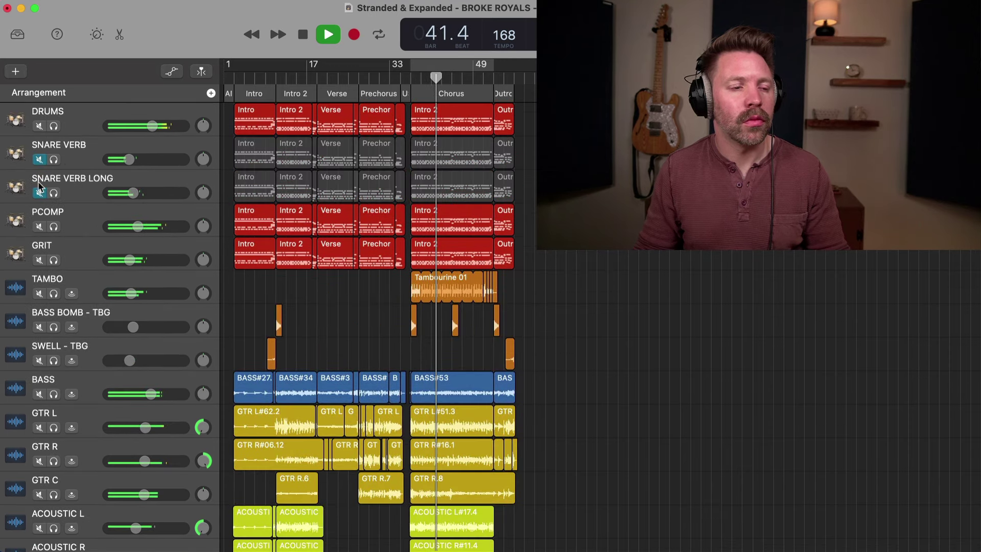
Unmute both snare reverb tracks and the three vocal effect tracks during the Chorus and finish the listening comparison
click(39, 159)
click(39, 193)
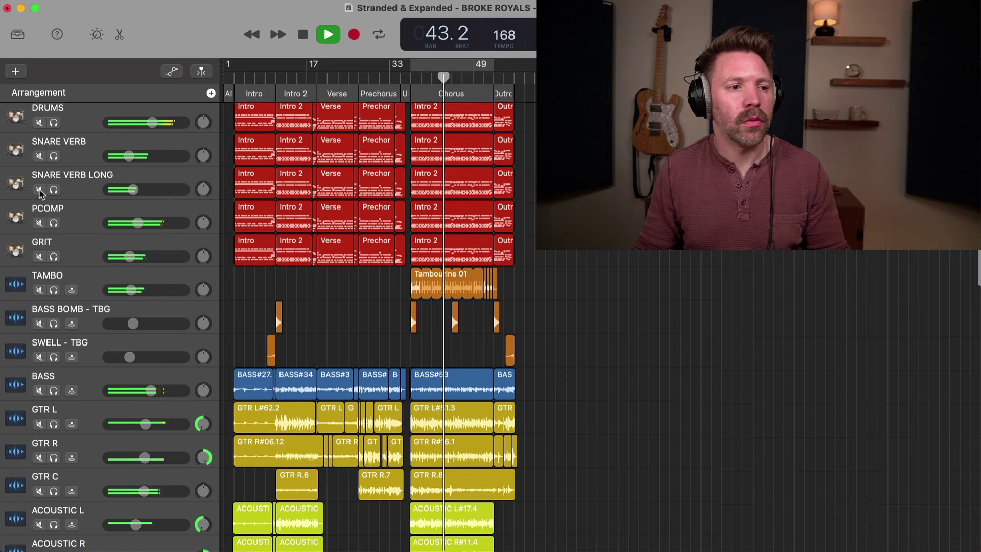
scroll(41, 175, down, 10)
drag(39, 208, 39, 275)
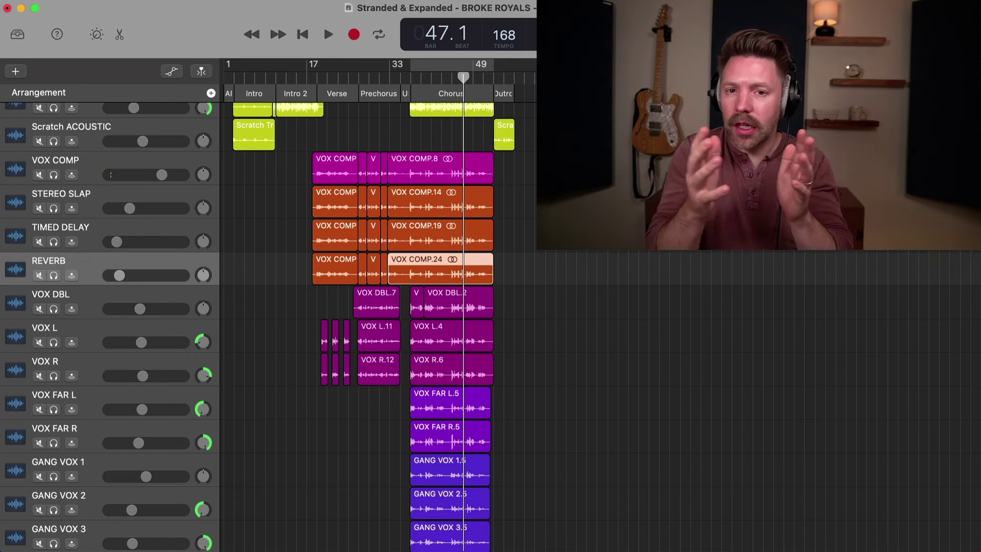
Select and solo the STATIC MIX reference track, enable the Chorus cycle, and start playback
scroll(59, 240, down, 1)
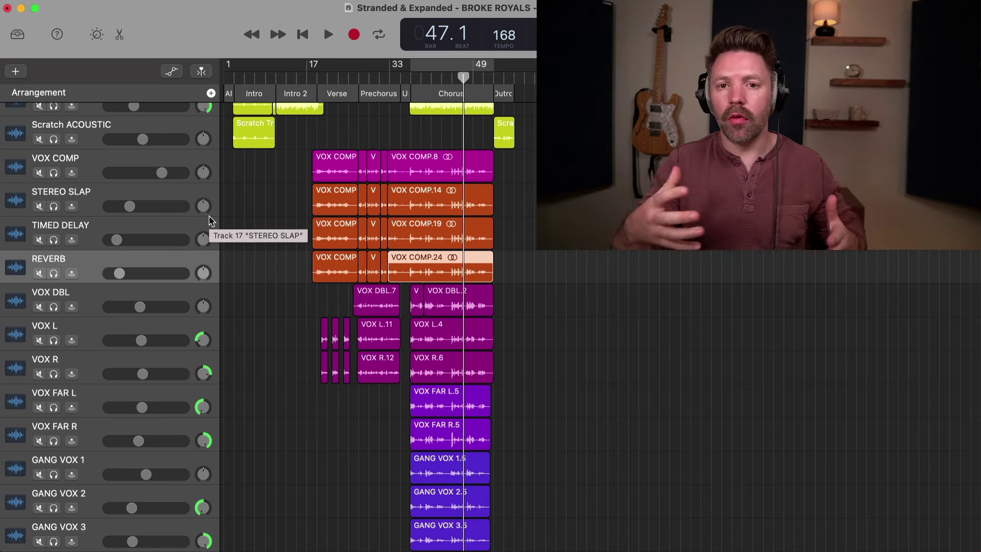
scroll(210, 221, down, 8)
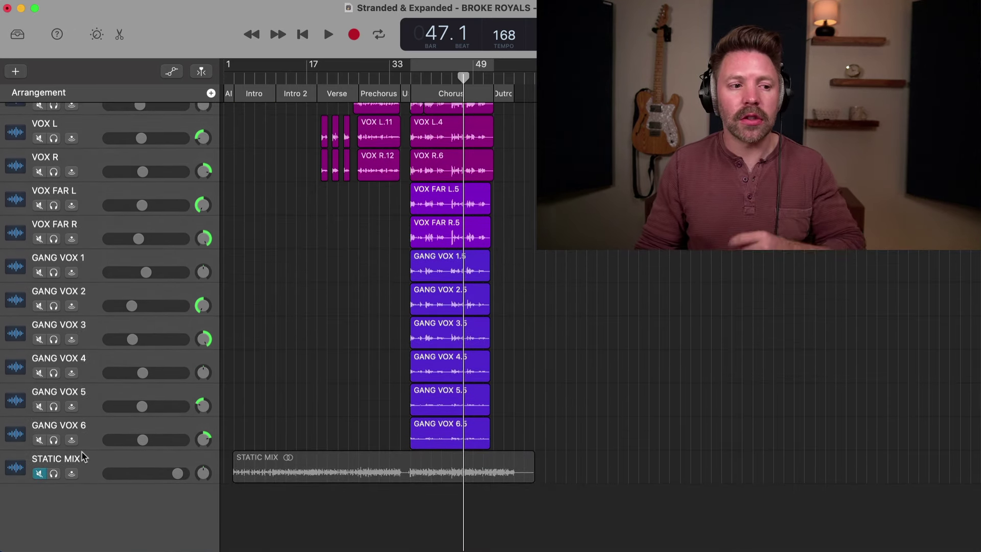
click(82, 453)
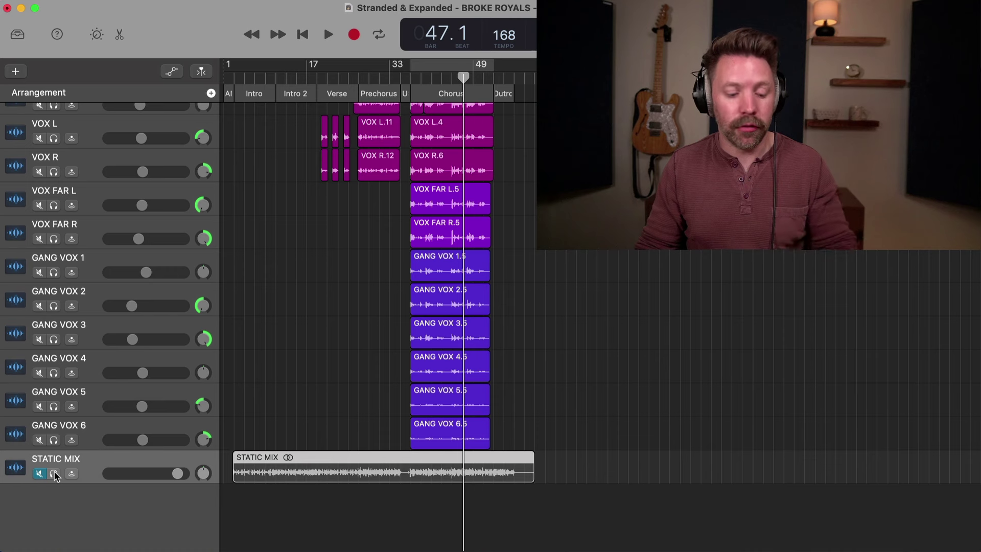
key(c)
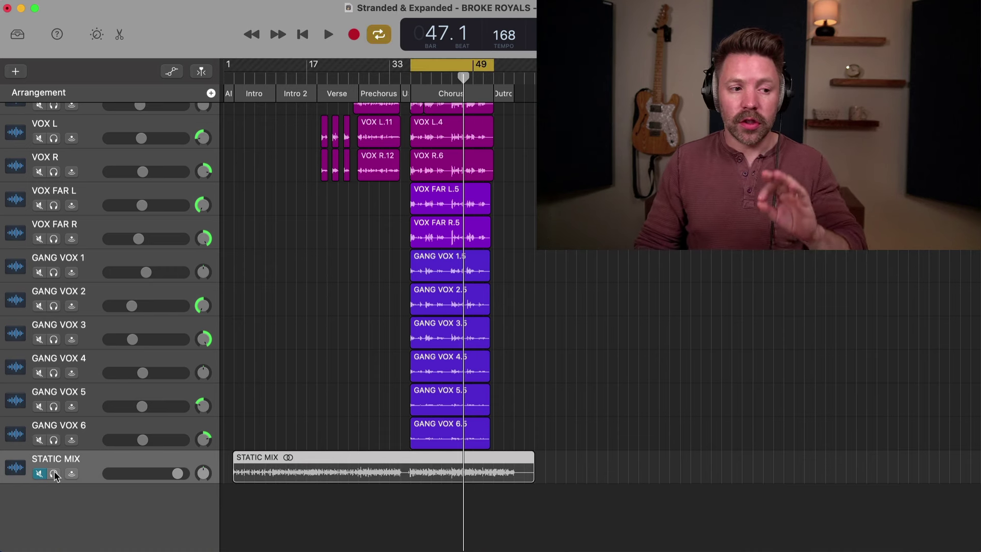
click(53, 474)
click(53, 474)
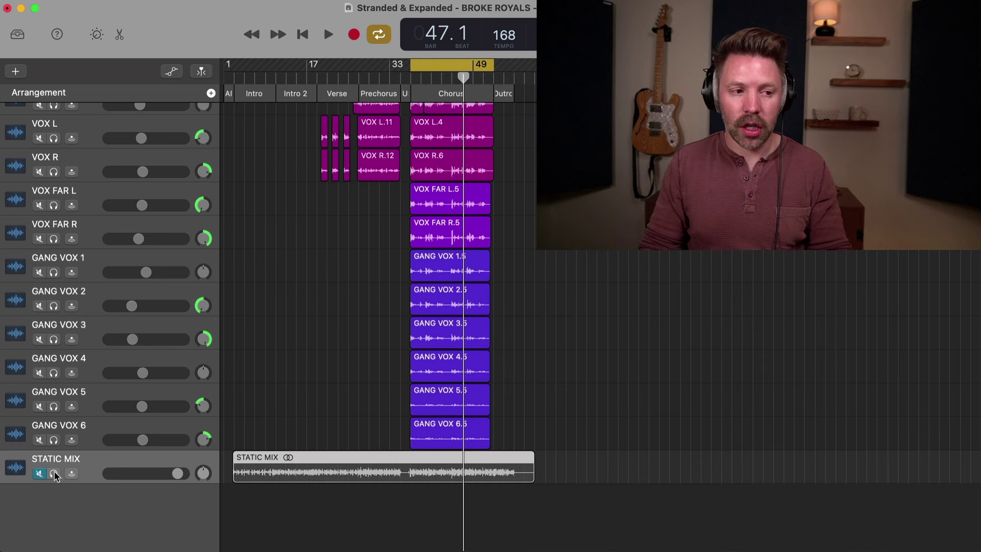
click(54, 474)
key(space)
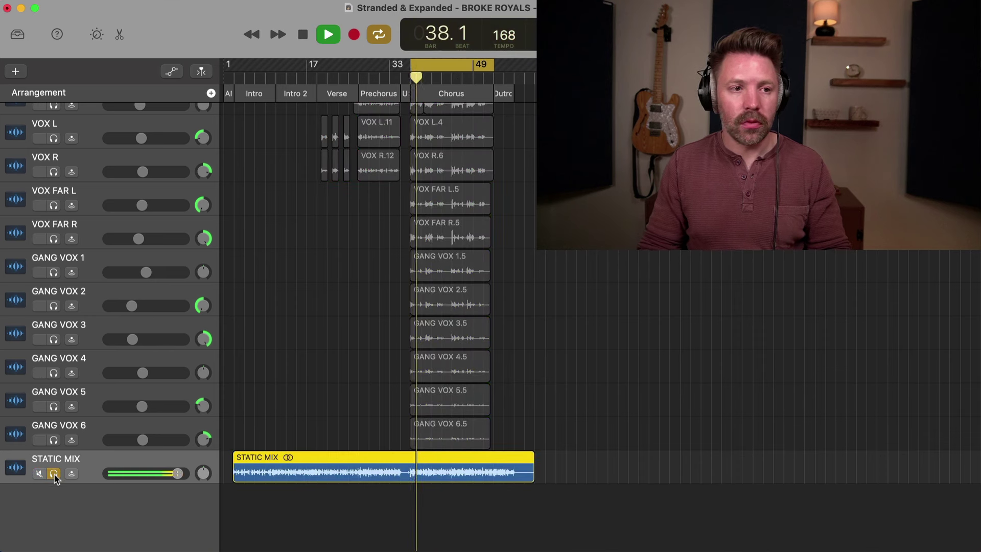
Turn off cycling and alternate the STATIC MIX solo on and off through the Chorus to compare it with the current mix
key(c)
click(54, 474)
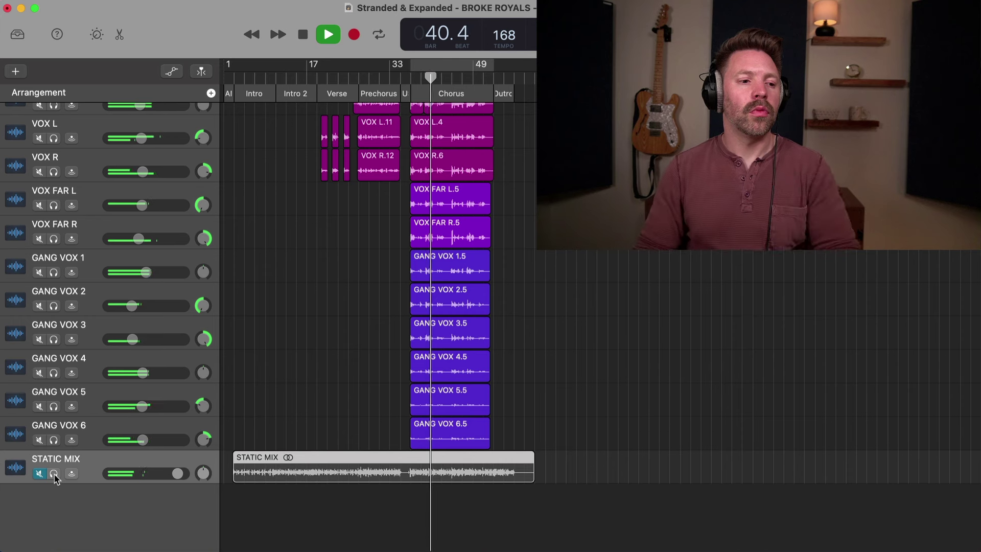
click(53, 474)
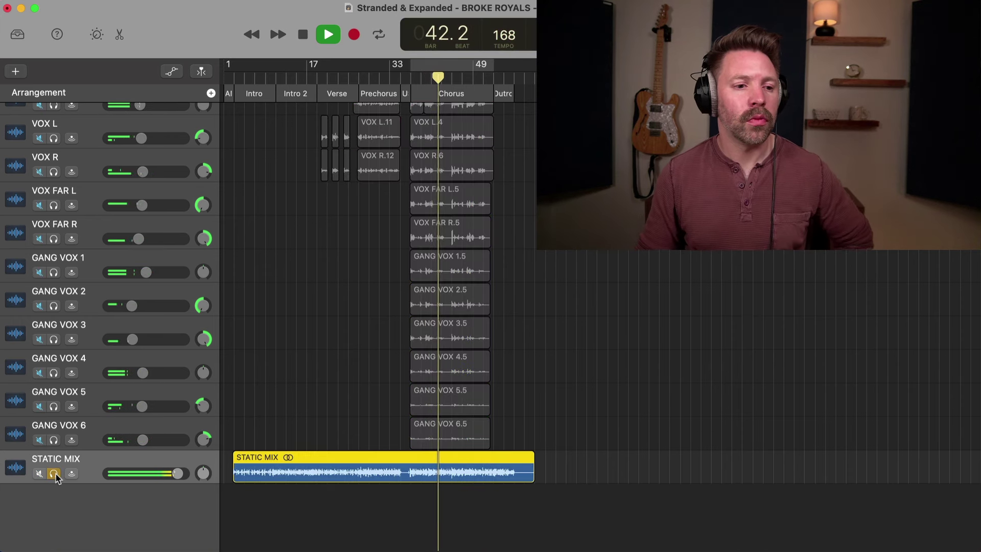
click(54, 474)
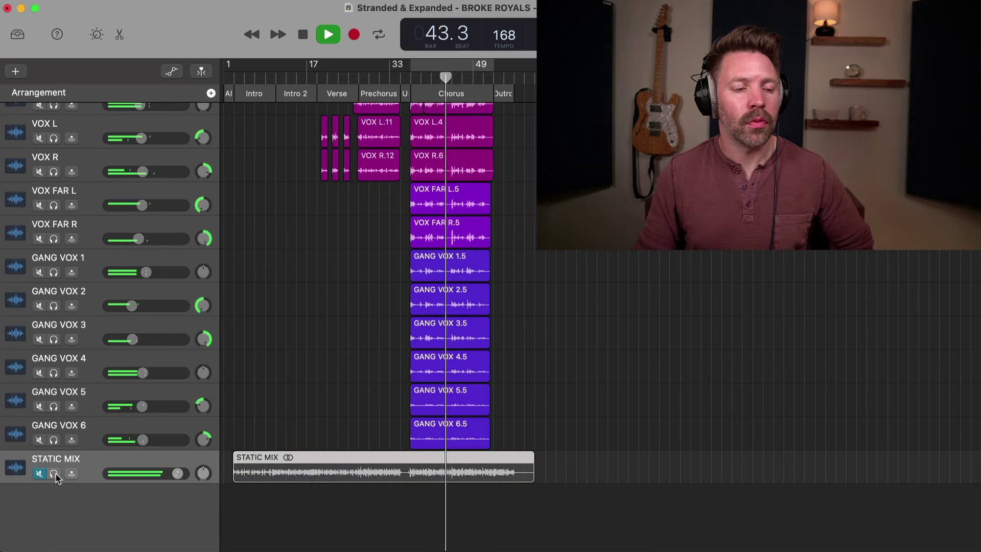
click(54, 475)
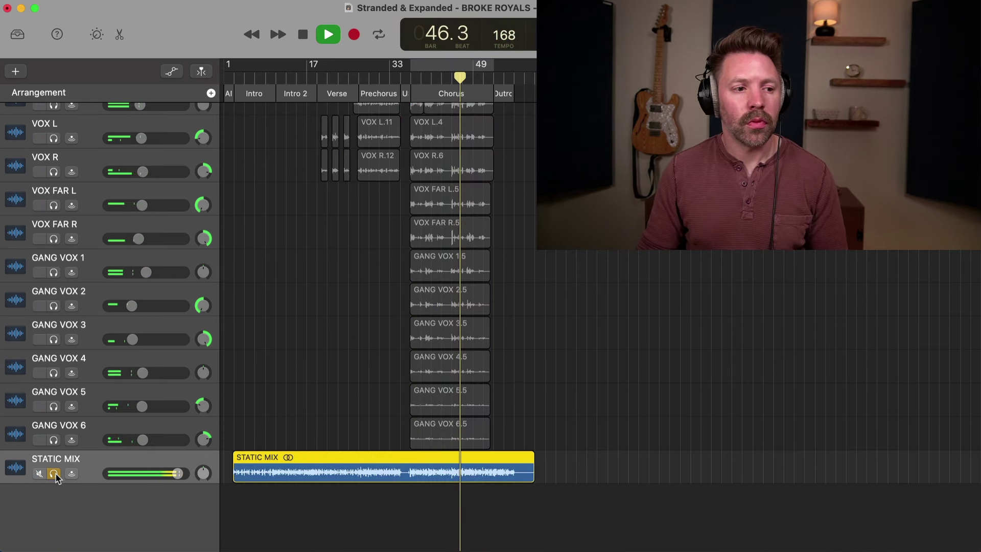
click(54, 474)
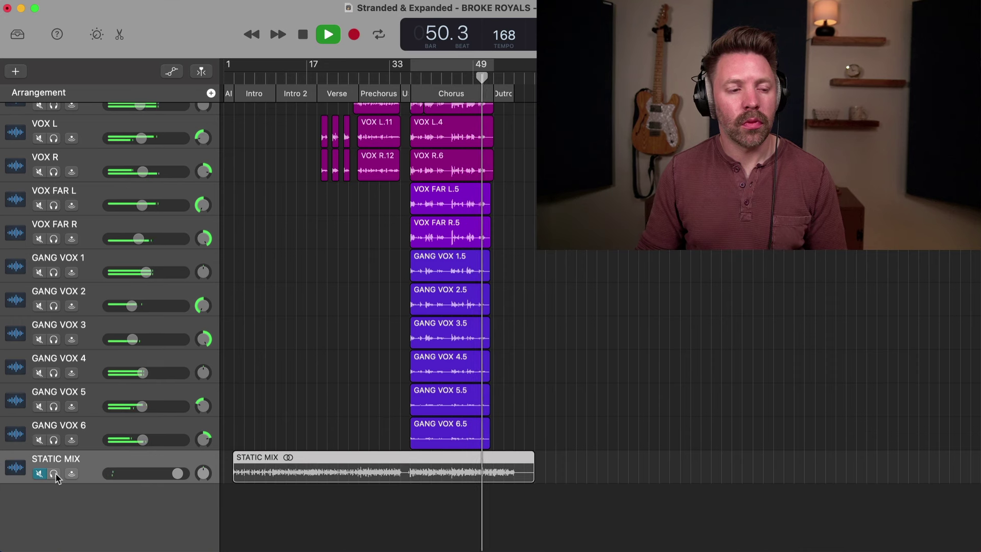
click(54, 474)
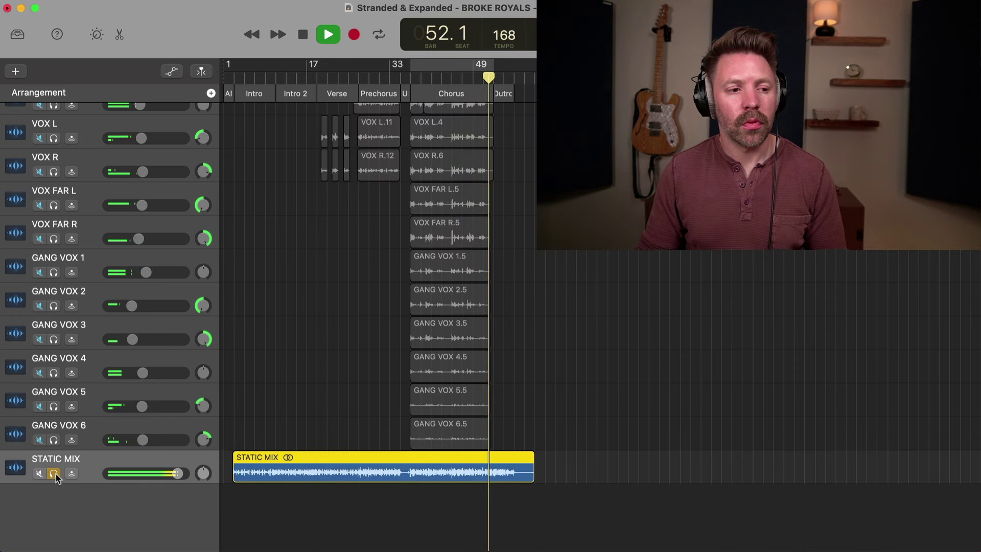
click(54, 475)
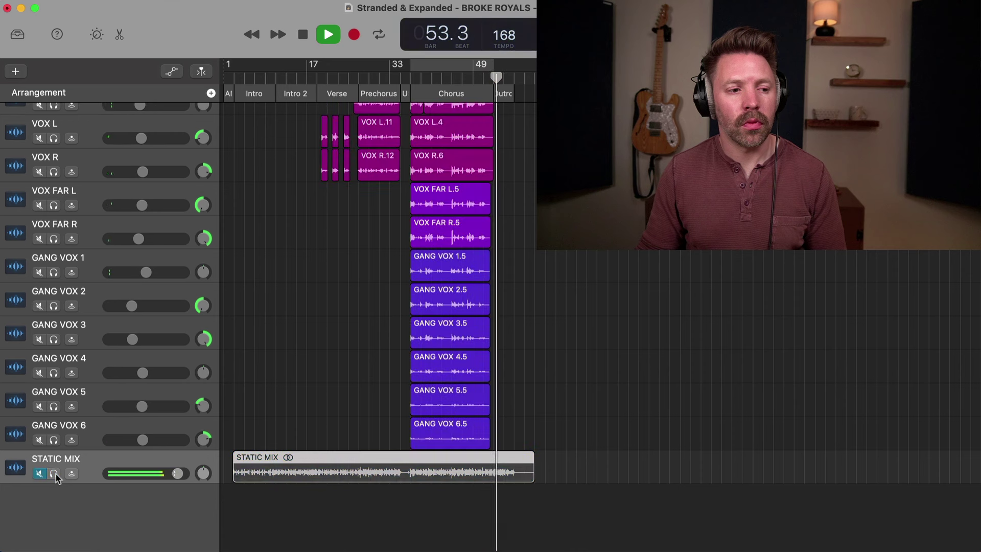
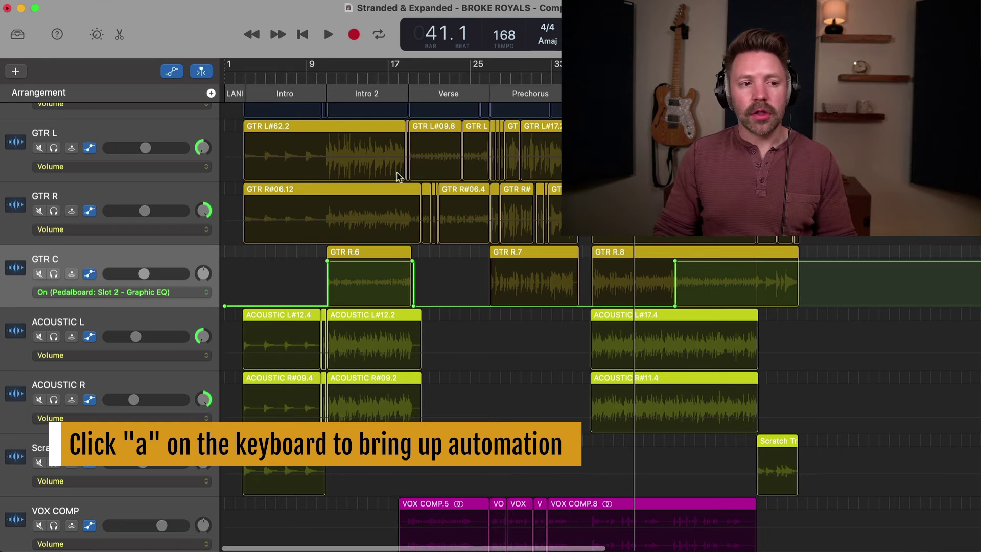
Solo the GTR C track and start playback in the Chorus from bar 41
key(s)
scroll(439, 247, right, 1)
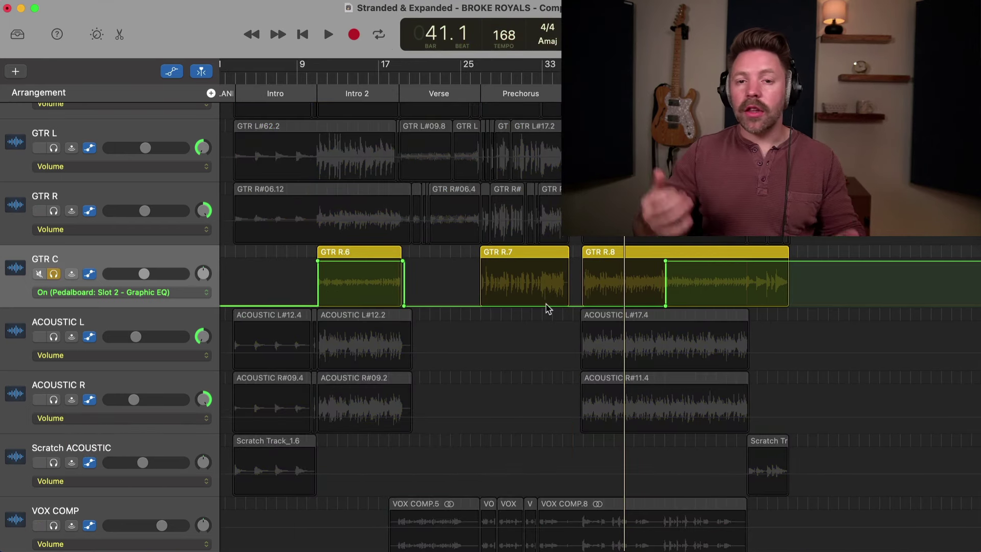
key(space)
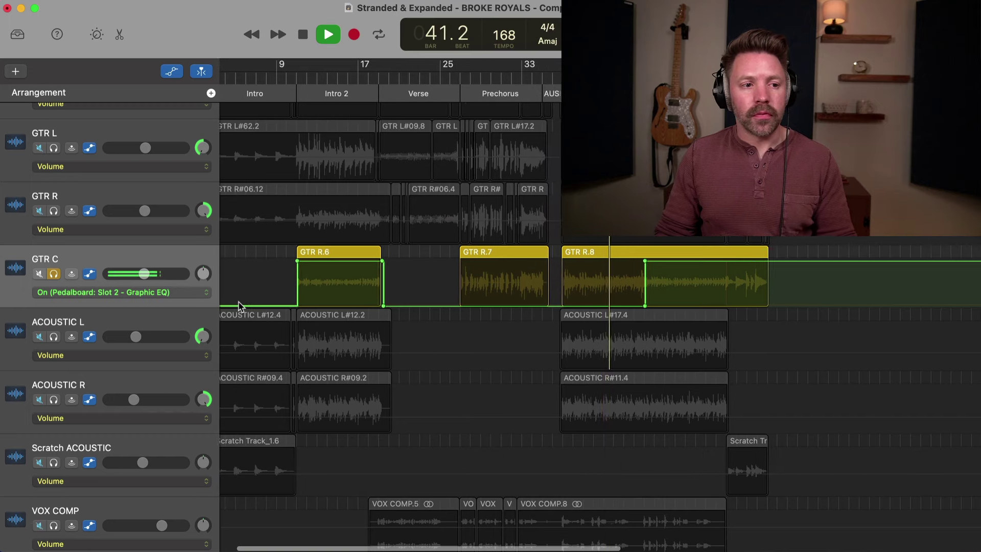
Open the Pedalboard plug-in on GTR C, move its window clear of the automation lane, and stop playback
key(b)
click(182, 476)
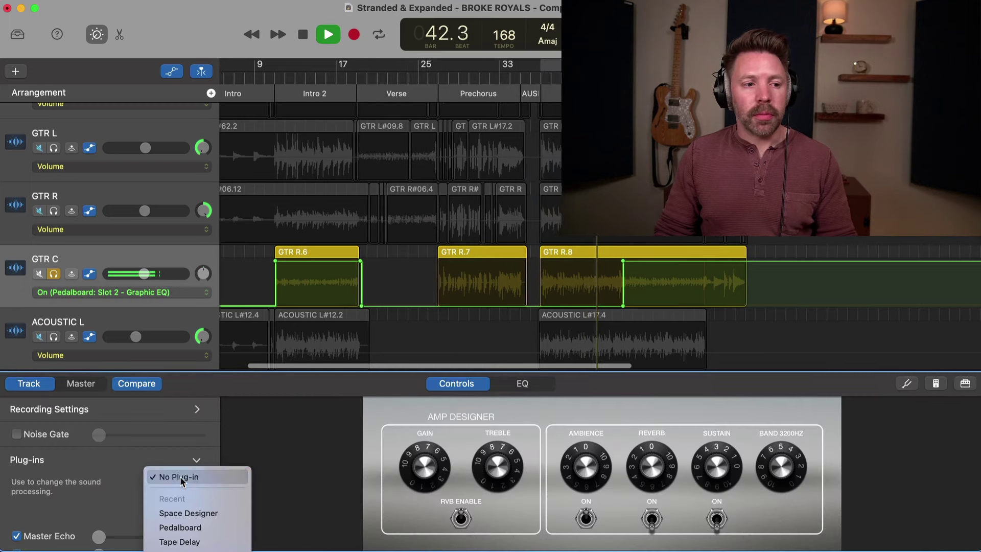
click(141, 470)
mouse_move(174, 483)
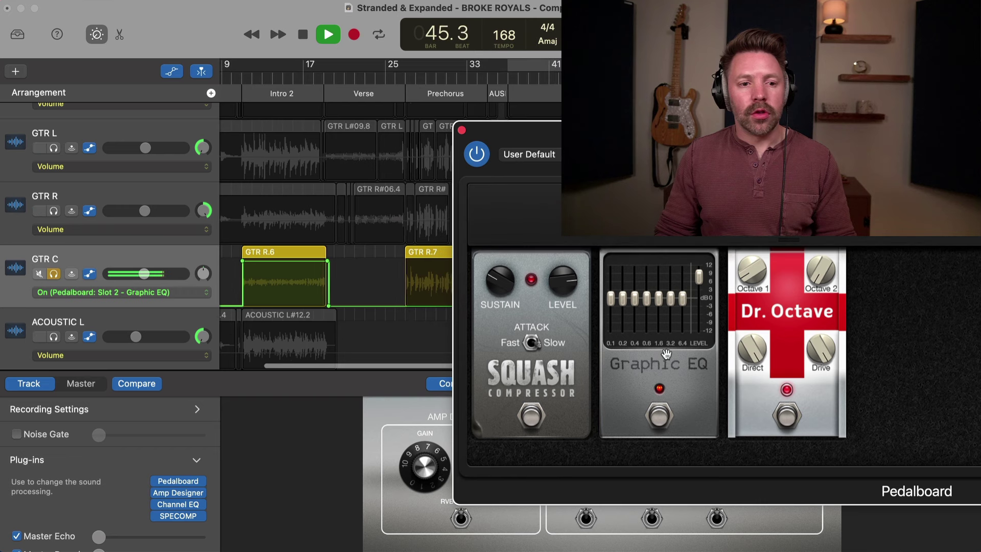
drag(787, 131, 976, 130)
key(space)
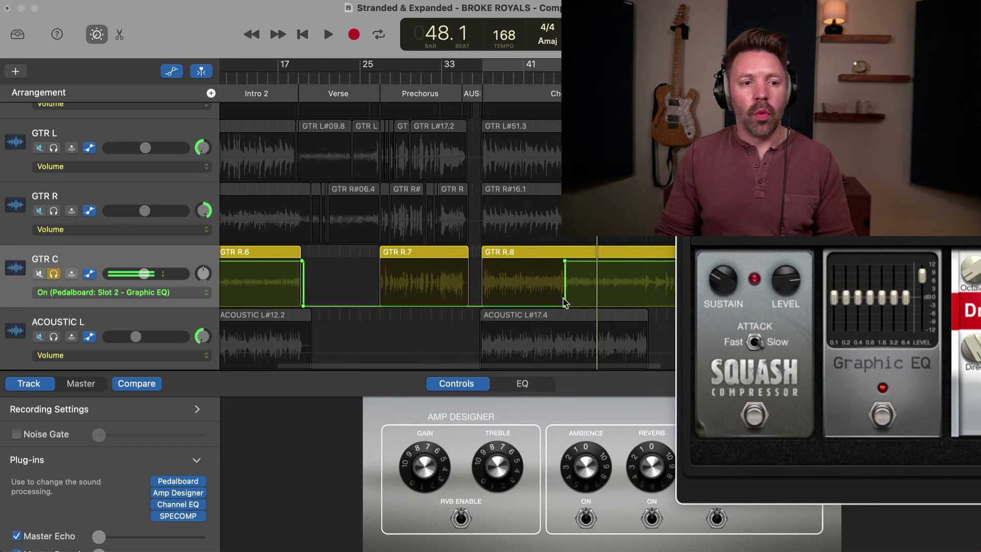
Play GTR C from bar 44 across the automation point, watching the Graphic EQ and Dr. Octave pedals, and close Pedalboard
scroll(517, 284, right, 3)
scroll(517, 284, right, 1)
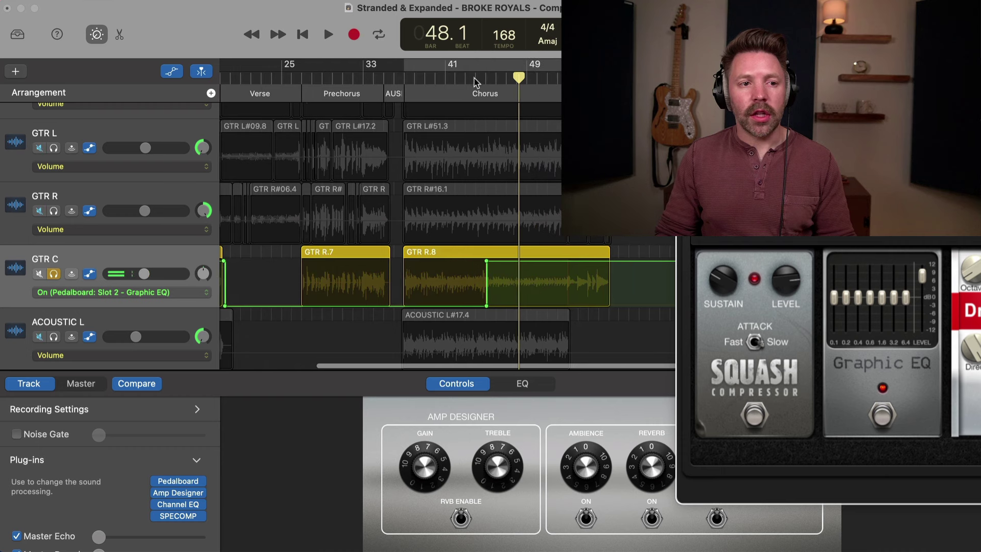
click(476, 82)
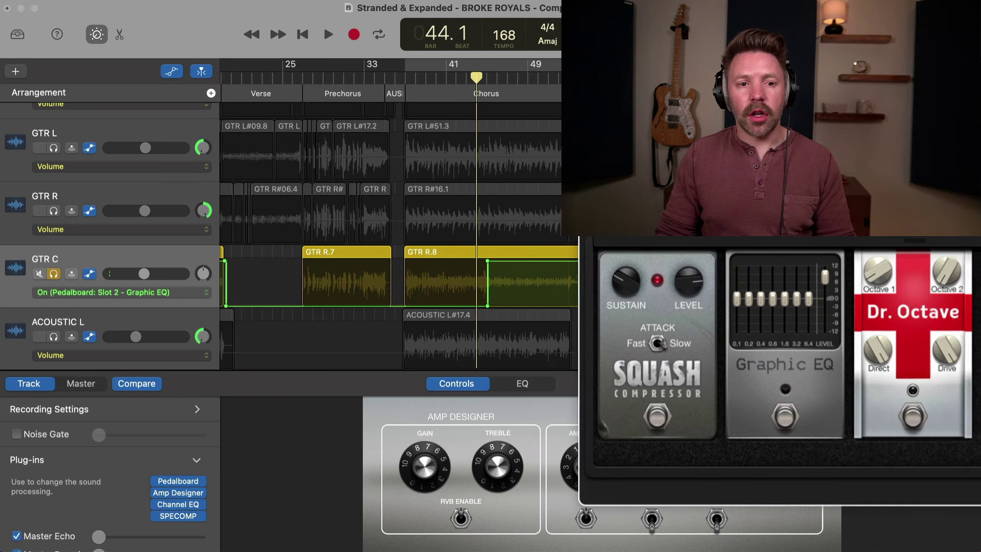
drag(769, 131, 766, 131)
key(space)
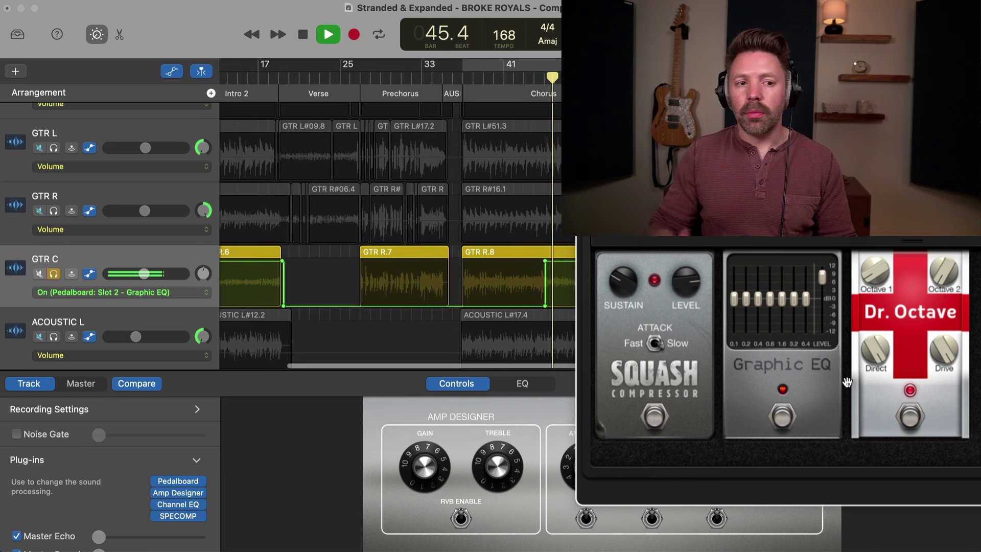
key(space)
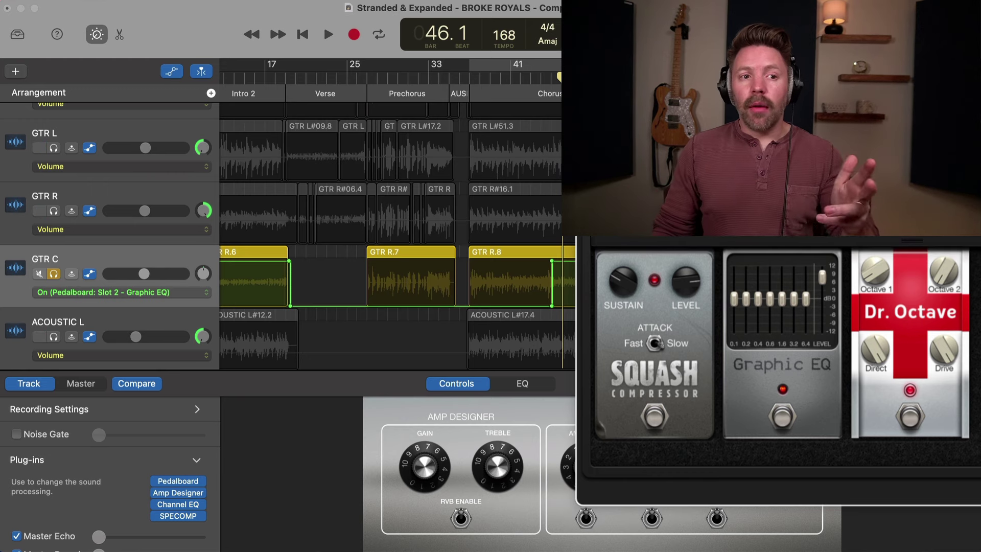
key(super+w)
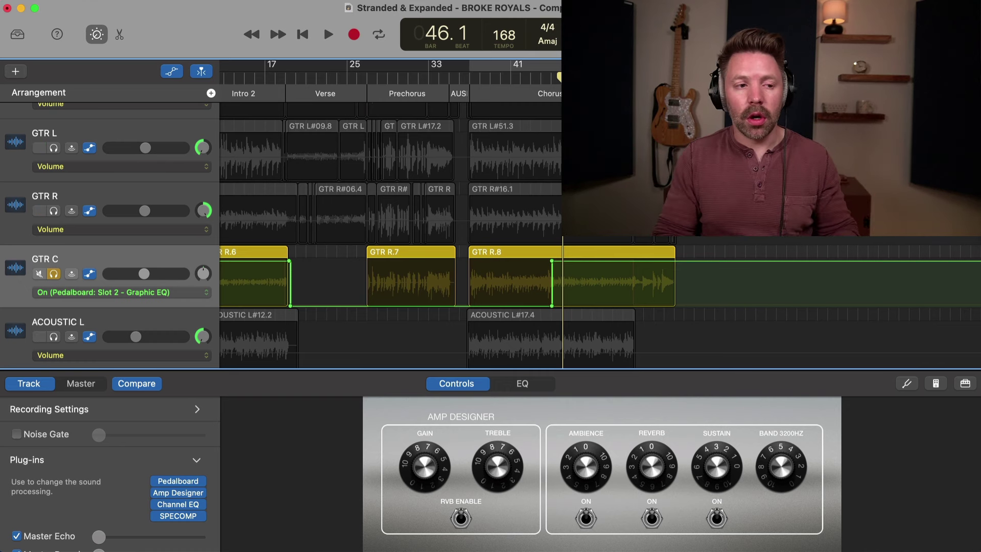
Review the list of automation parameters for GTR C and turn off the track's solo
click(89, 292)
click(90, 297)
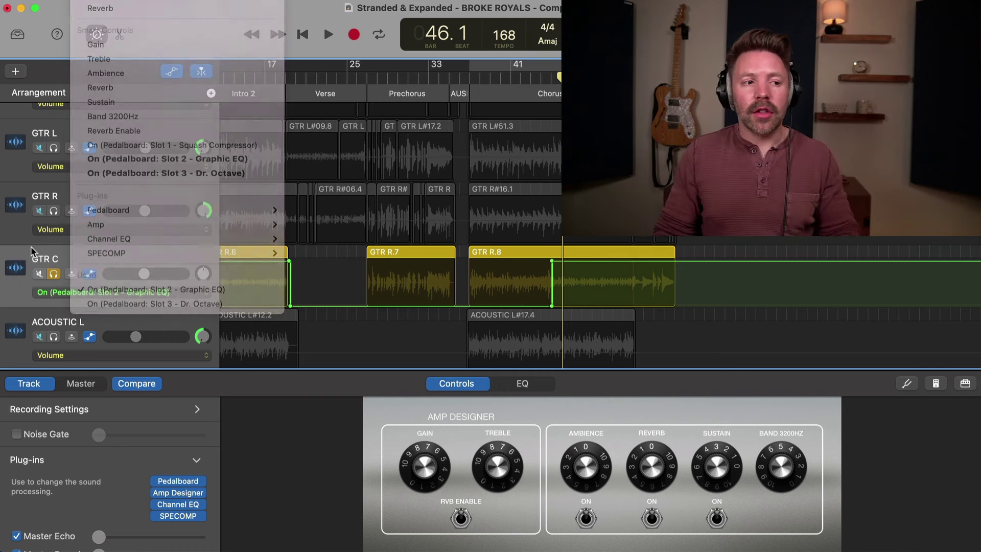
scroll(363, 245, up, 10)
Hide the automation lanes on all tracks
scroll(363, 261, down, 20)
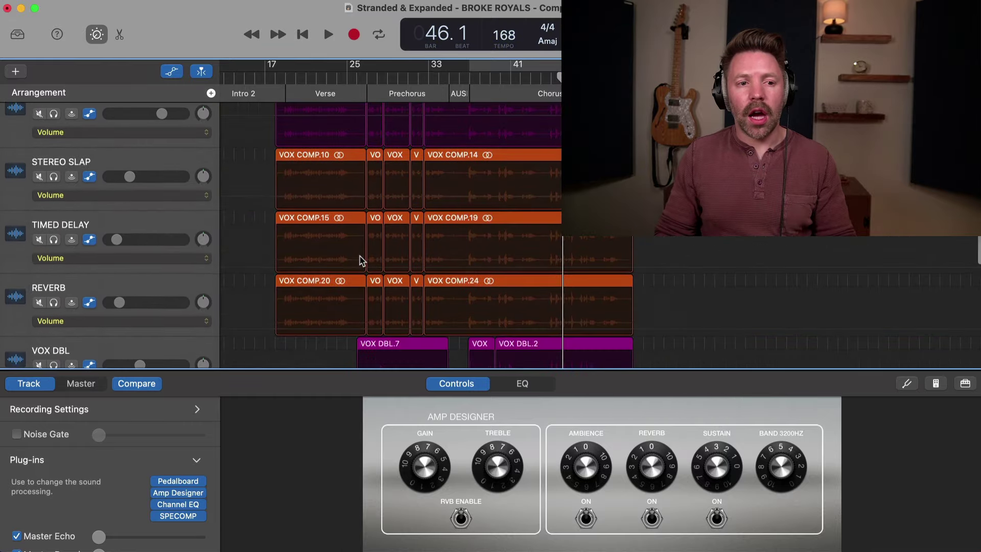
scroll(362, 261, up, 20)
scroll(362, 261, up, 10)
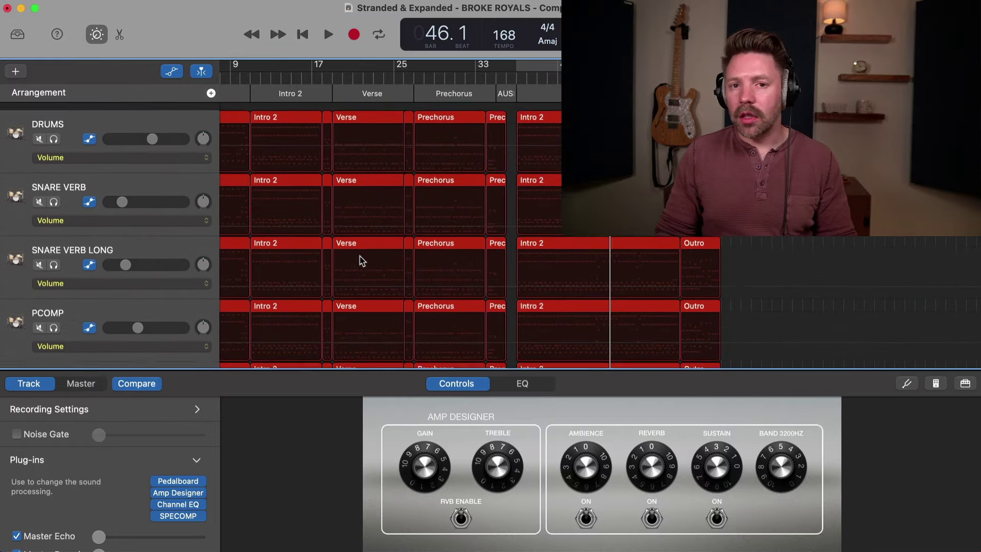
scroll(362, 262, left, 5)
key(a)
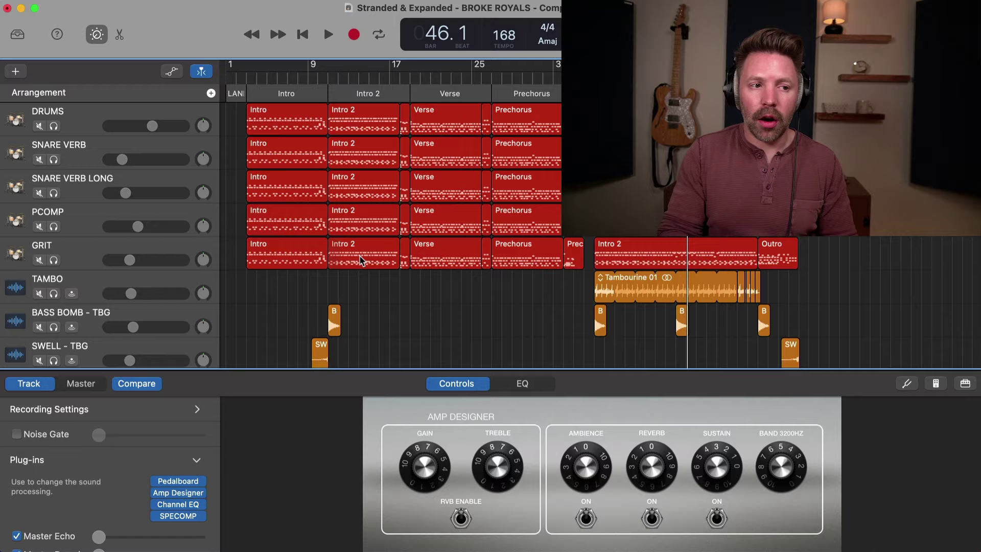
Look over the full track list, from the drum tracks through bass and guitars down to the vocals and their effects
scroll(363, 261, down, 10)
scroll(360, 261, down, 5)
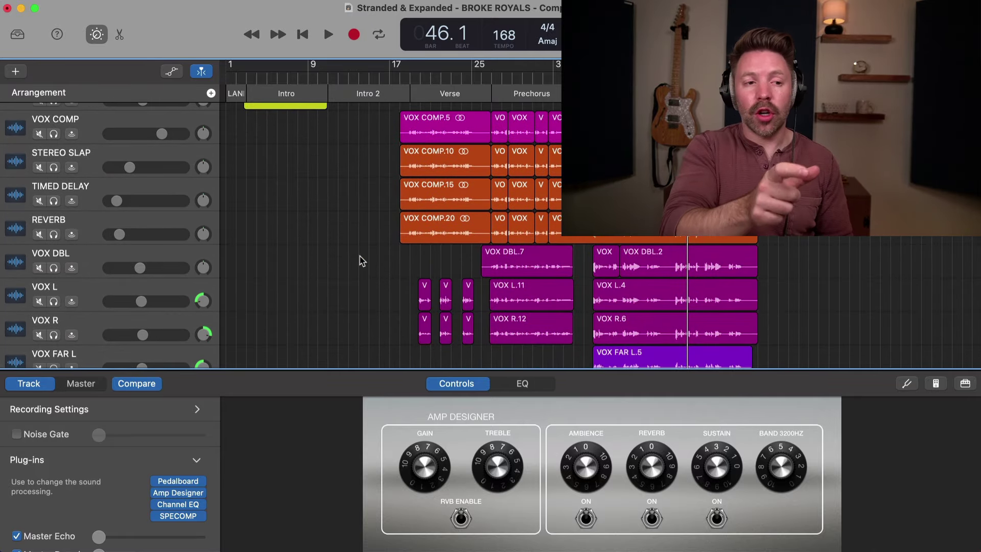
scroll(363, 261, up, 2)
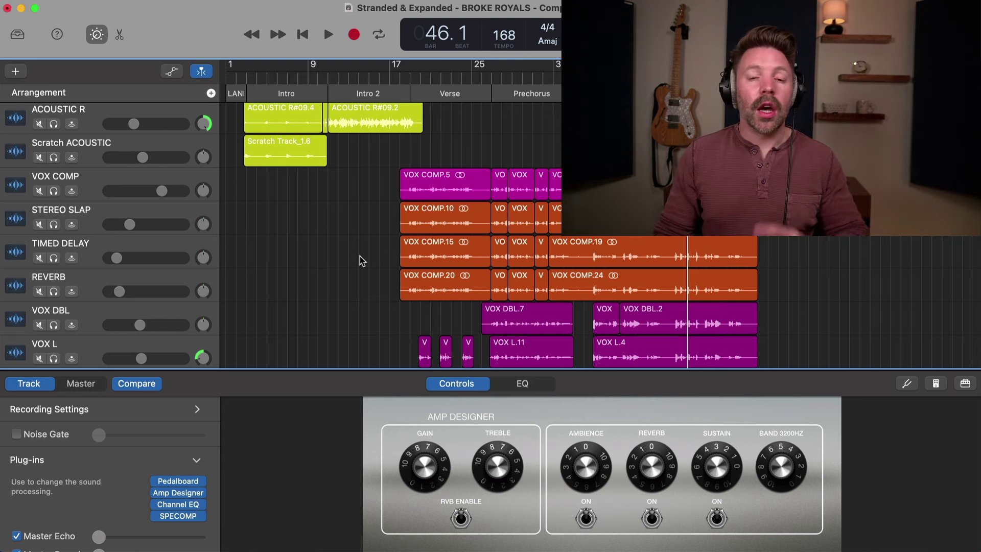
scroll(360, 260, down, 1)
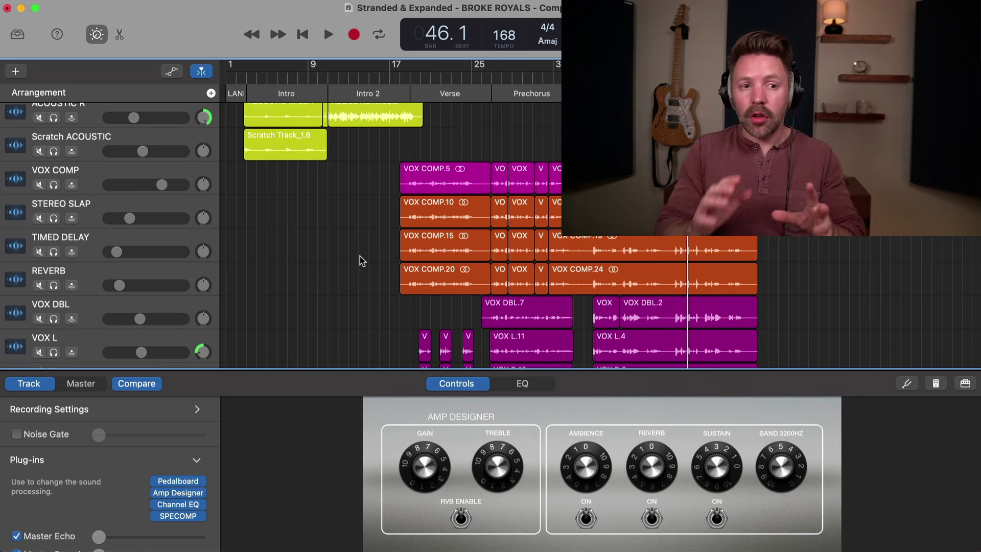
scroll(361, 259, up, 3)
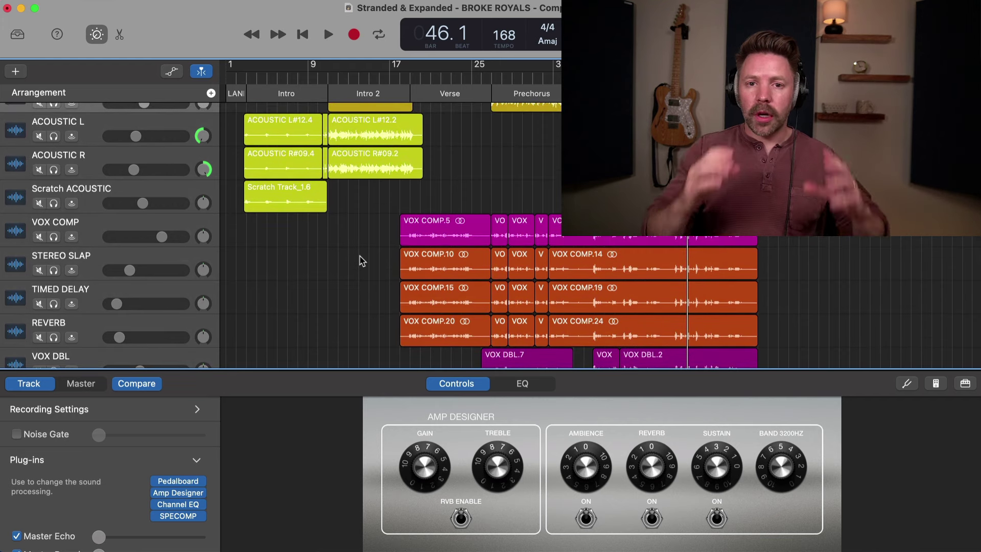
scroll(360, 259, up, 10)
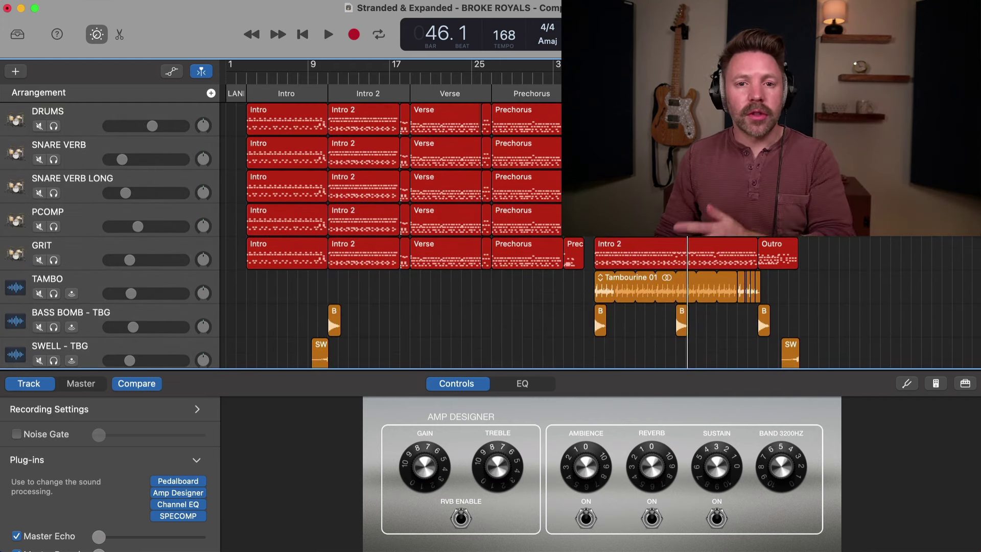
scroll(361, 260, down, 8)
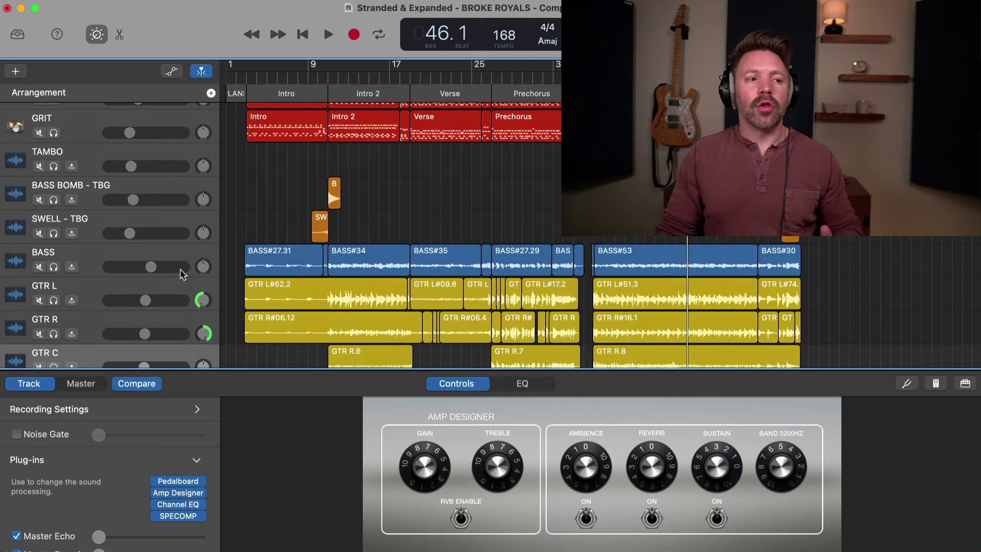
scroll(182, 274, down, 2)
scroll(316, 240, down, 15)
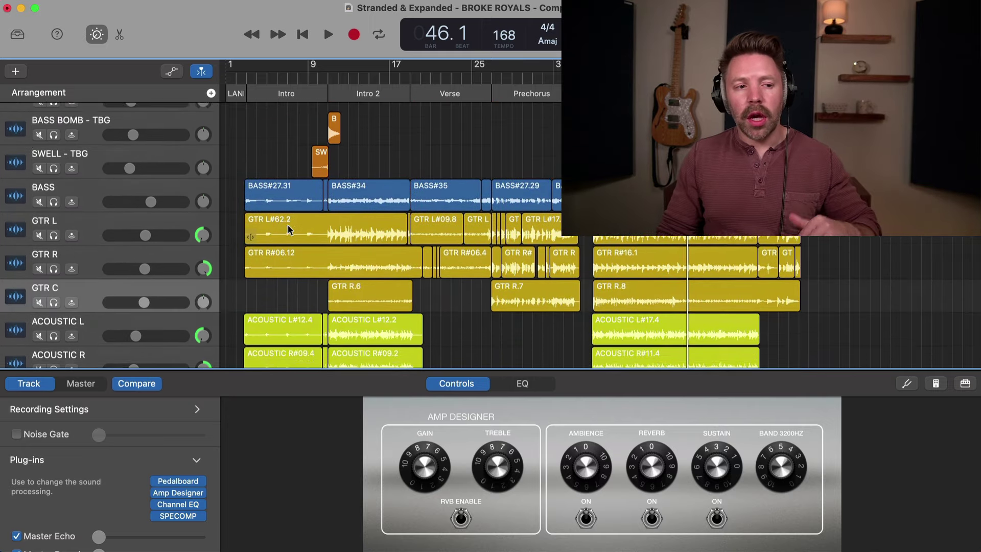
scroll(305, 210, down, 1)
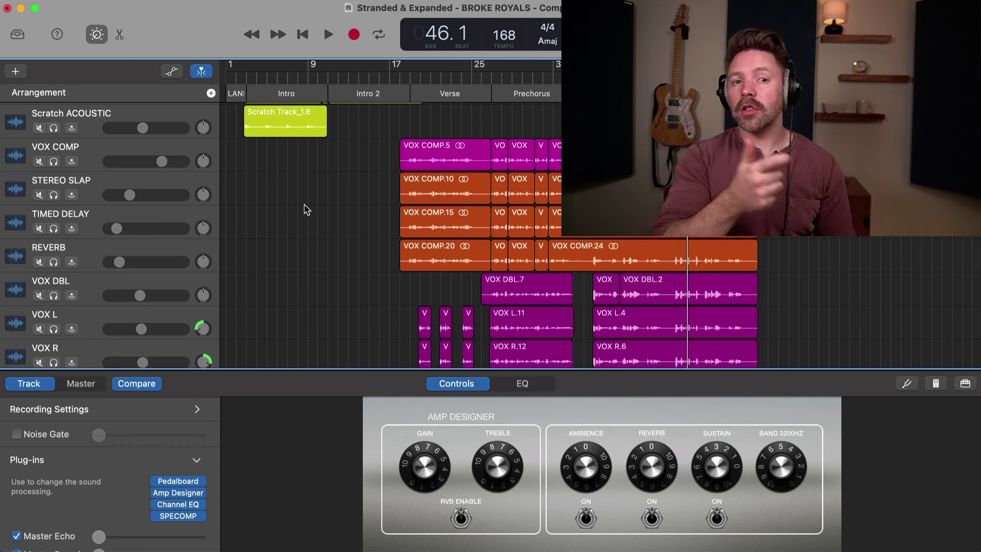
scroll(305, 209, up, 15)
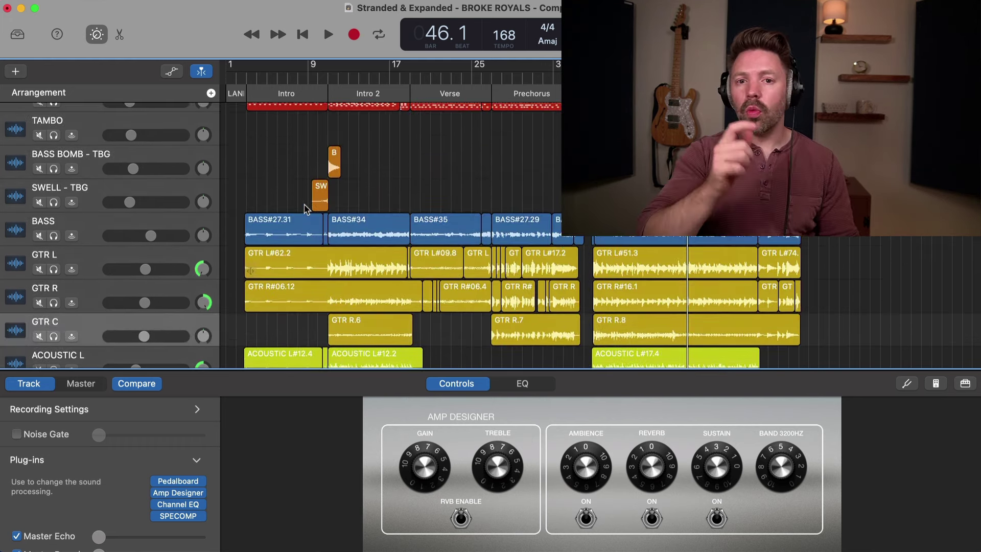
scroll(306, 209, up, 8)
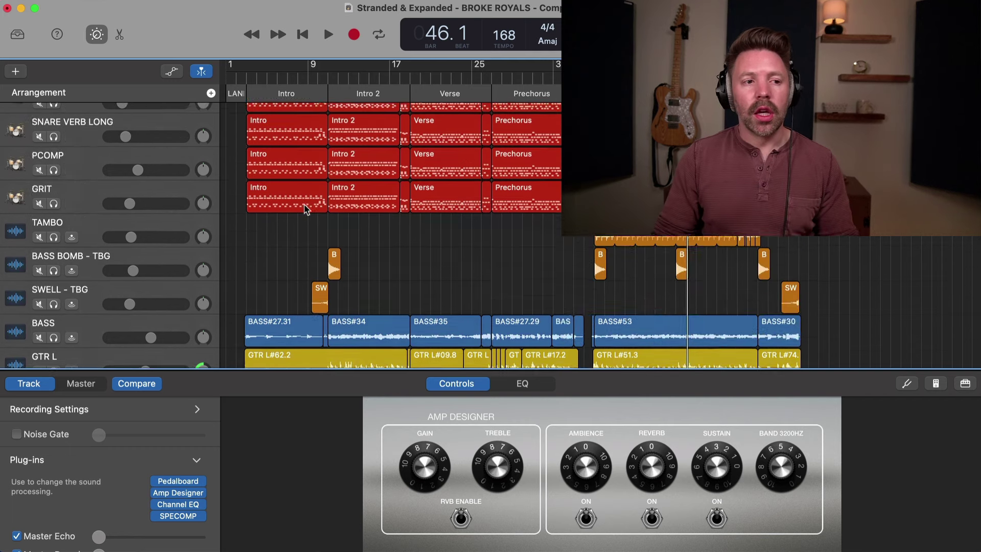
Play the full mix from bar 2 through the Intro into Intro 2 while looking over all the tracks
click(237, 79)
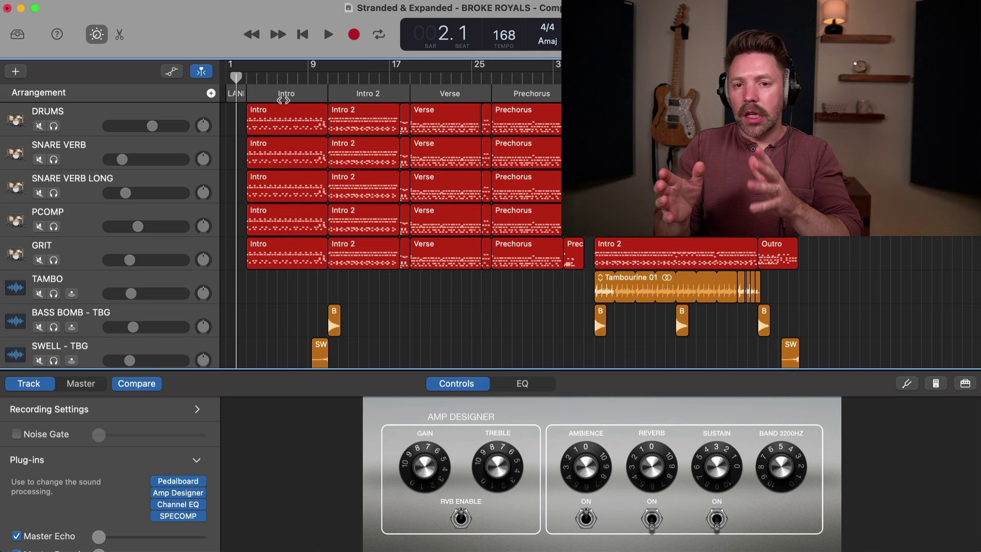
scroll(310, 188, down, 5)
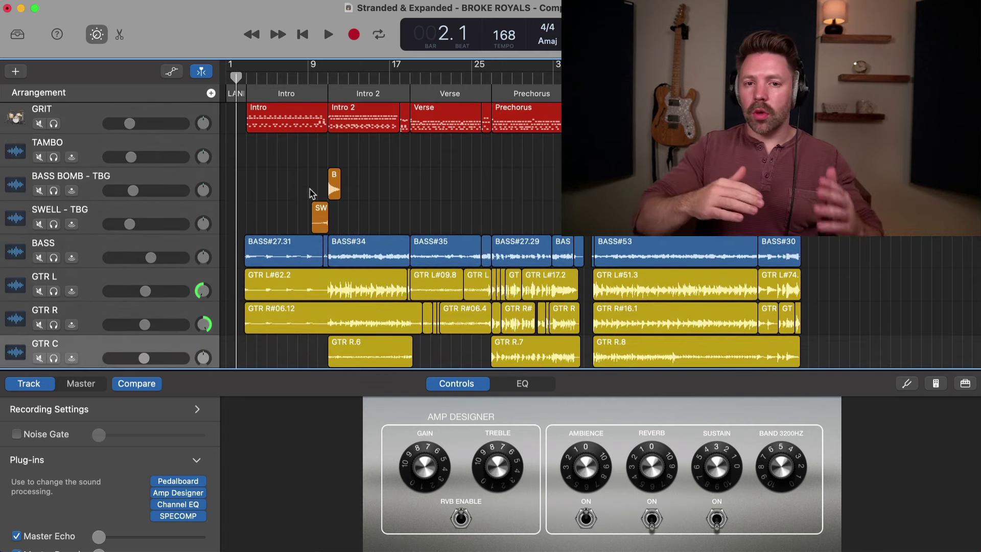
key(space)
scroll(303, 269, up, 5)
scroll(302, 269, down, 3)
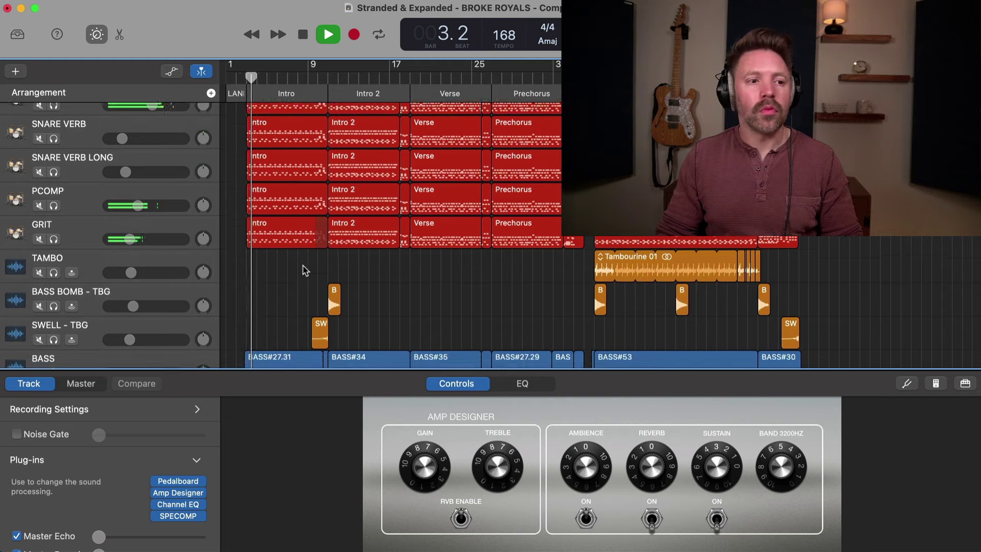
scroll(305, 270, down, 8)
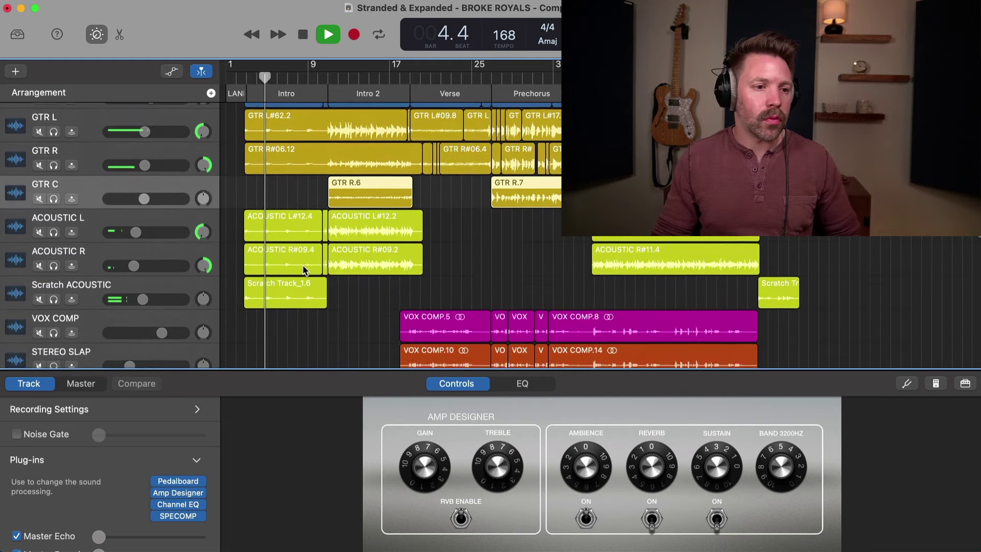
scroll(305, 270, down, 3)
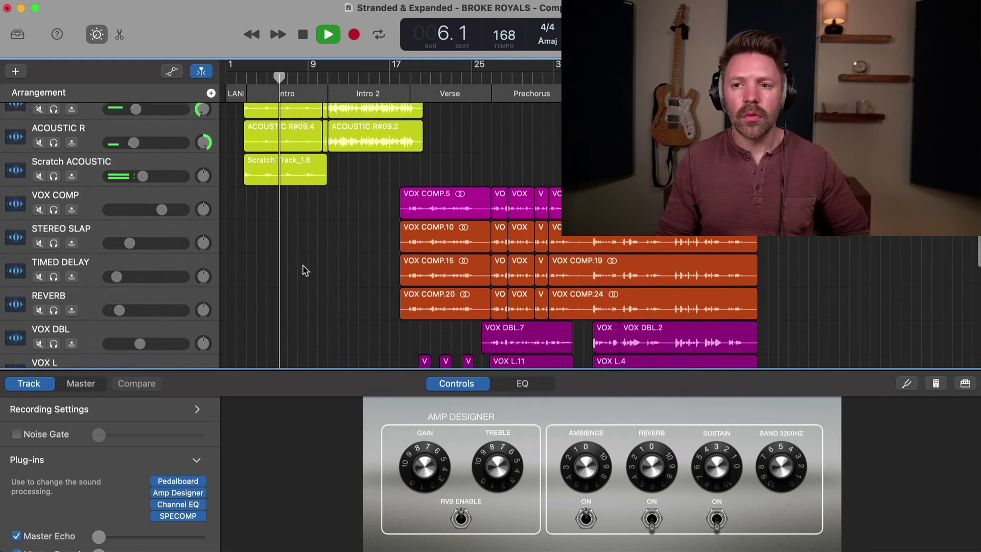
scroll(305, 270, down, 2)
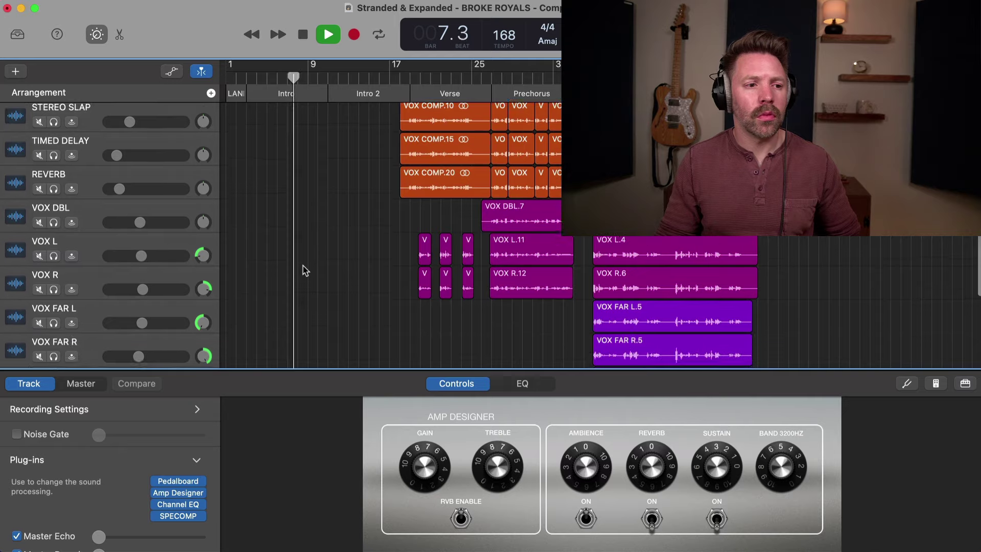
scroll(305, 270, up, 8)
scroll(305, 270, up, 1)
scroll(305, 270, up, 6)
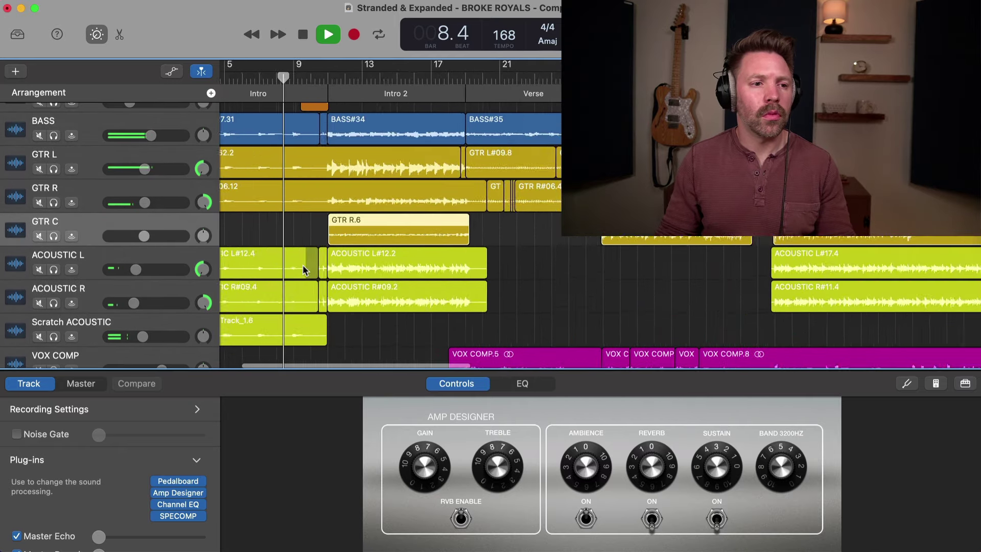
scroll(303, 270, up, 6)
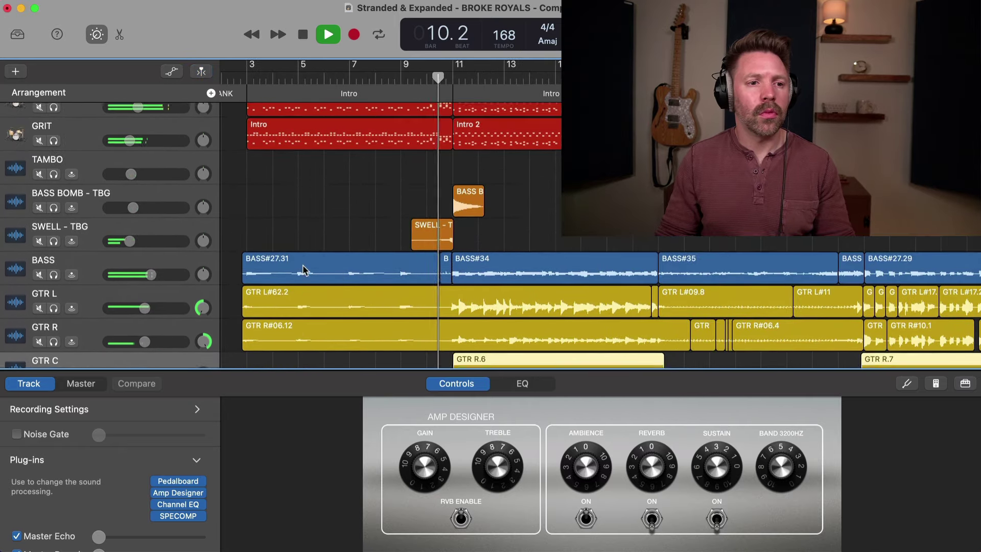
scroll(305, 270, up, 2)
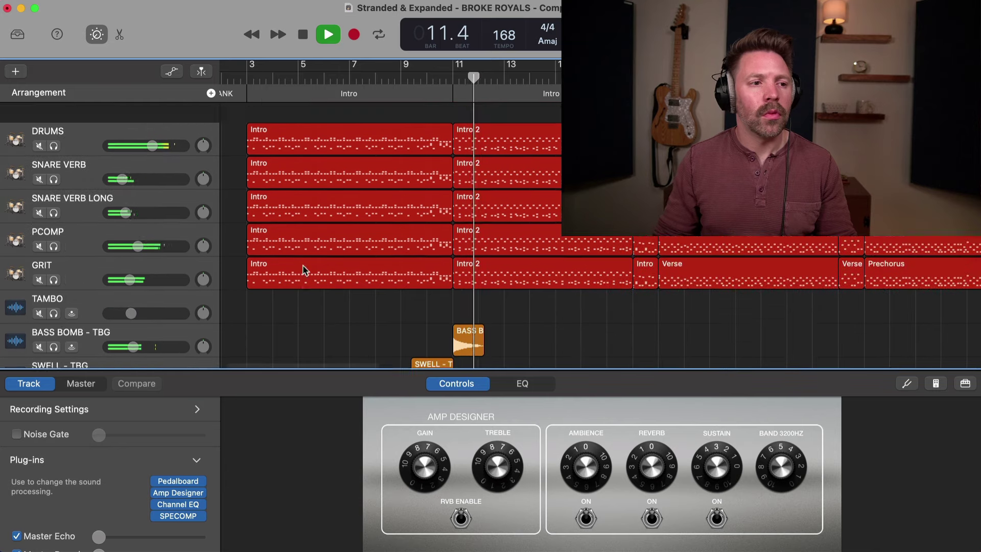
key(space)
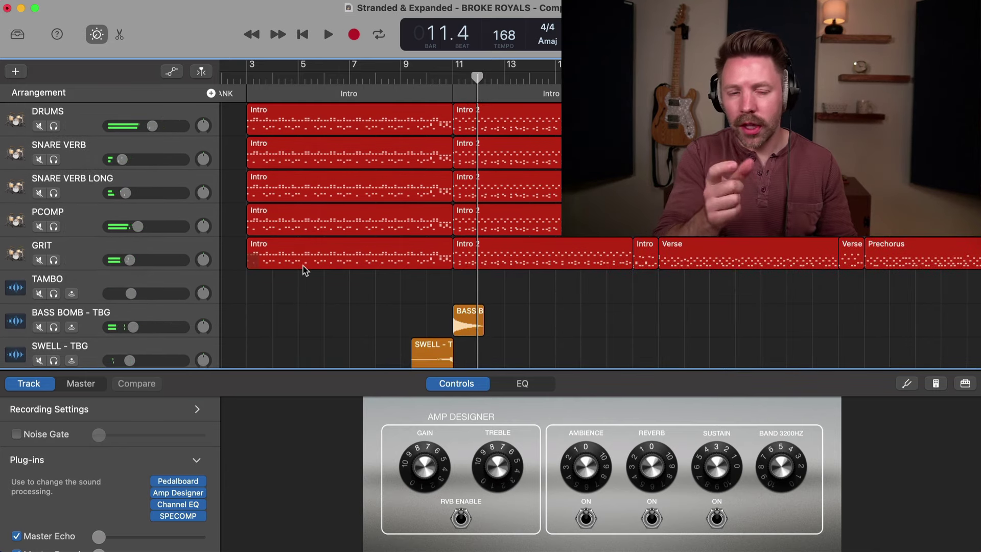
Place the playhead at bar 3, where the Intro starts, and select and solo the GRIT drum track
click(245, 79)
click(93, 244)
key(s)
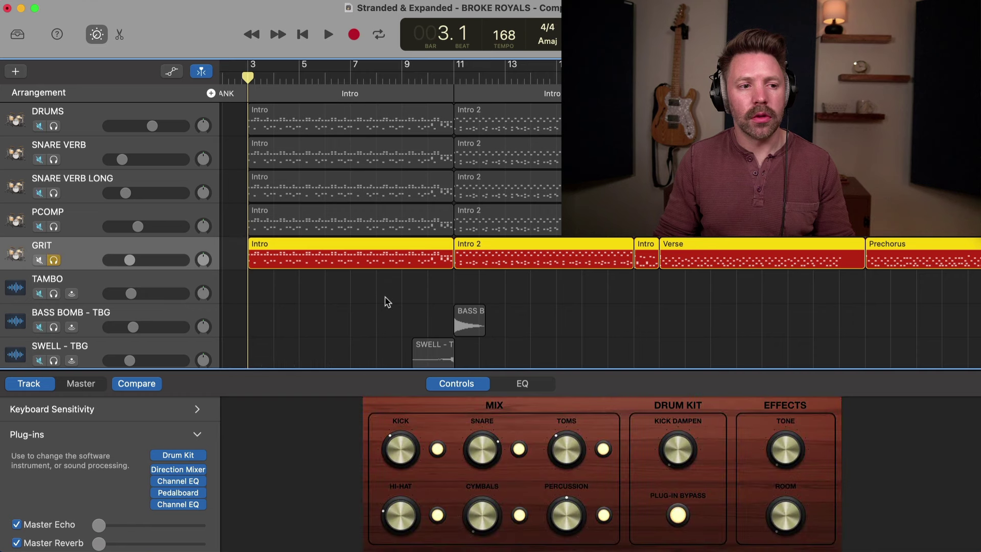
Listen to the soloed GRIT track from the start of the Intro, and turn its solo off
key(space)
key(super+Right)
key(super+Right)
key(super+Right)
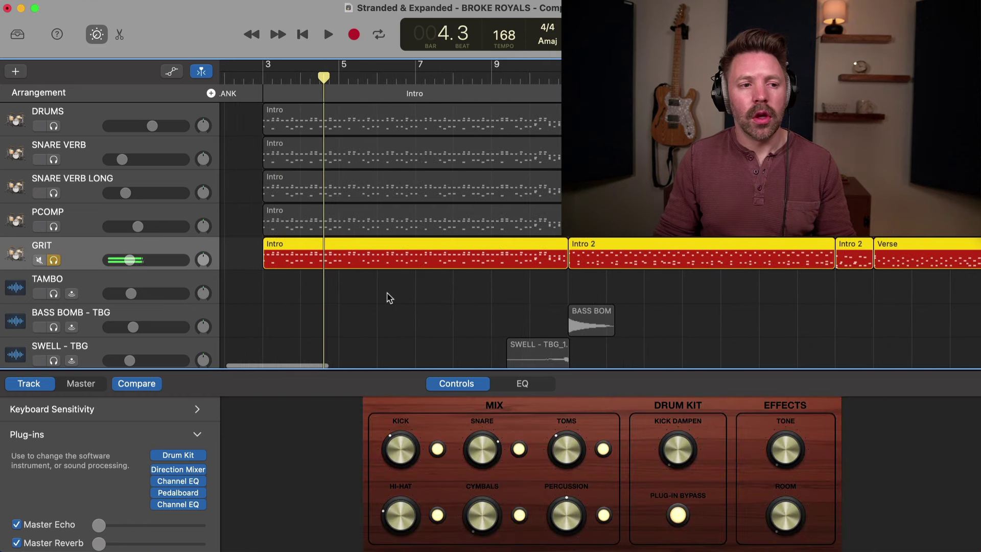
key(s)
scroll(390, 298, right, 2)
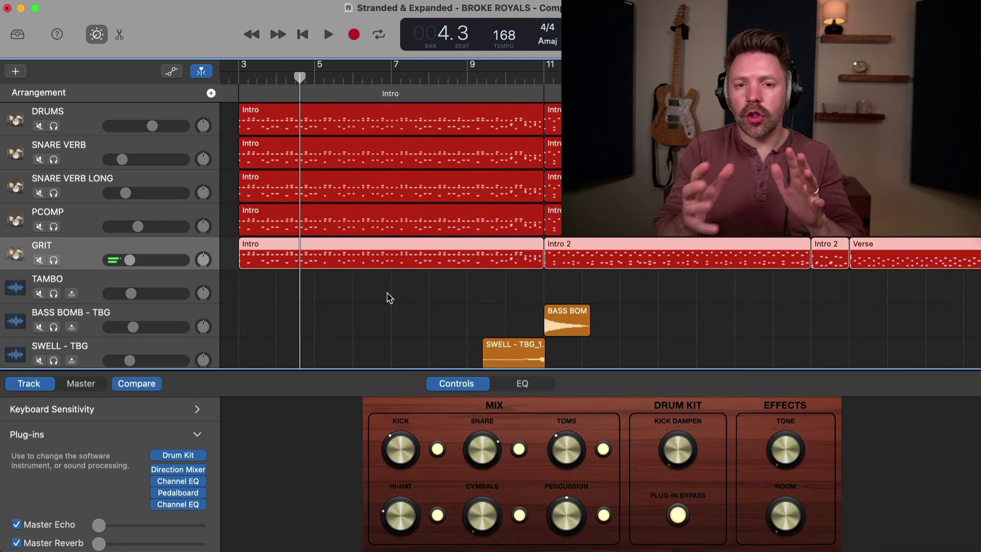
Play Intro 2 from bar 11 with the drum tracks soloed, compare them with and without GRIT, and clear the solos
click(545, 77)
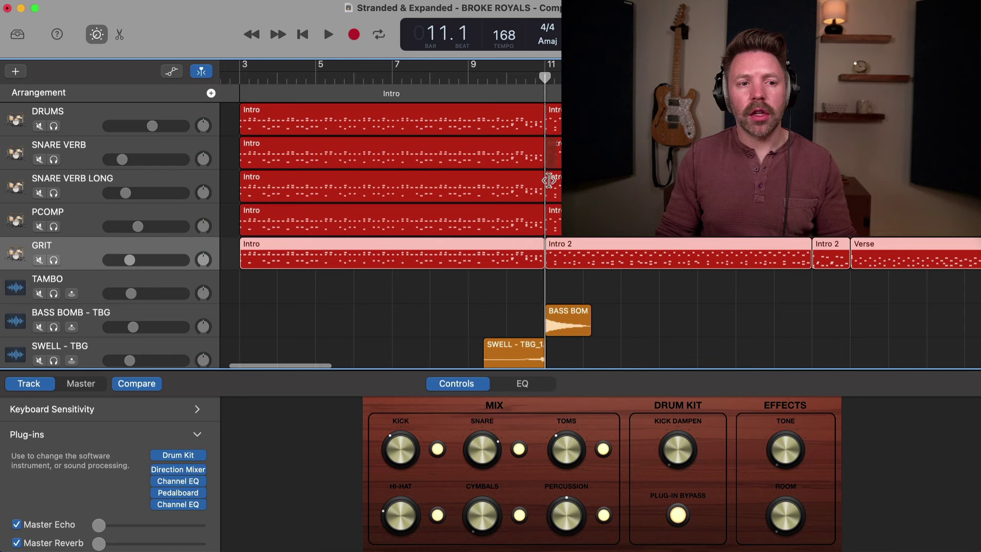
scroll(549, 180, right, 1)
key(space)
click(53, 260)
click(53, 227)
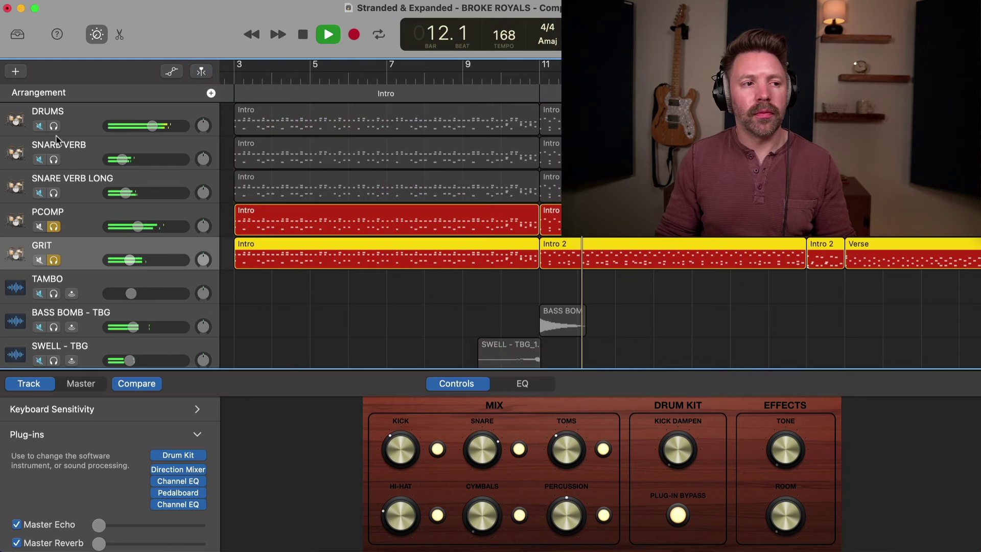
drag(53, 126, 53, 193)
click(53, 260)
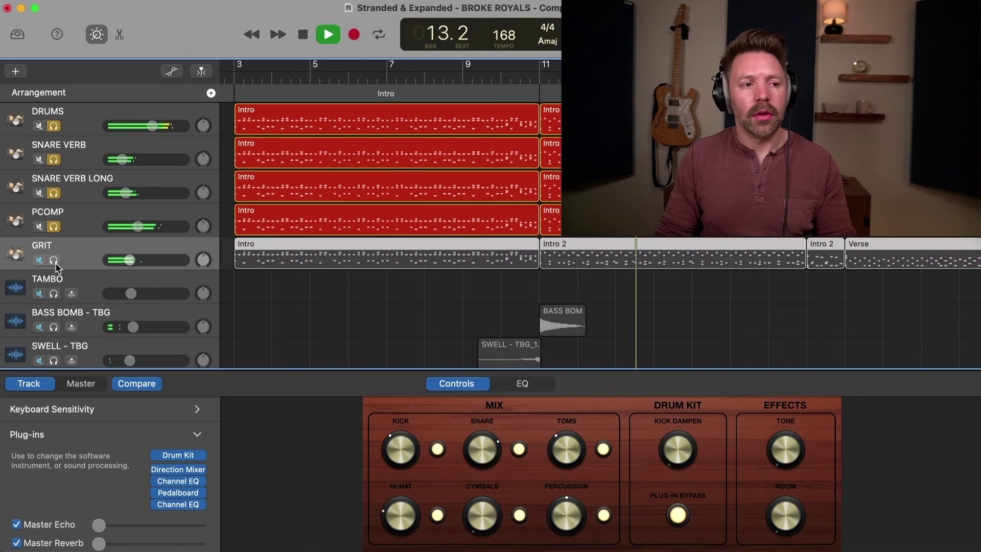
click(55, 262)
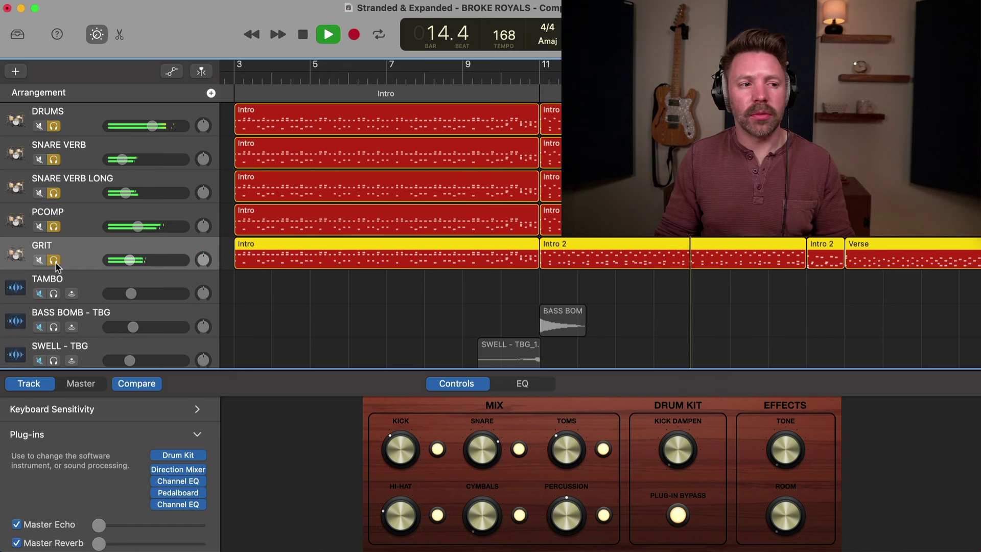
key(space)
drag(55, 262, 53, 126)
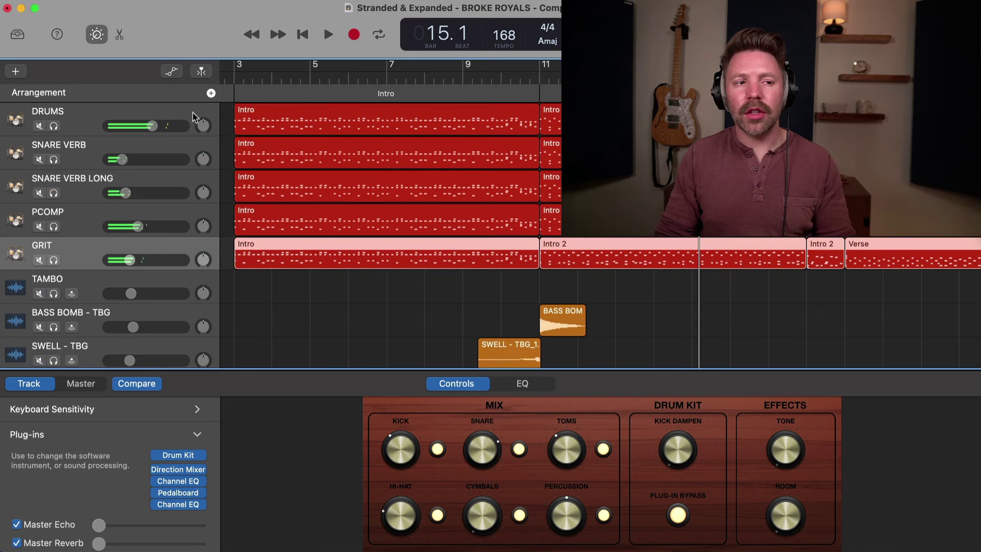
Show the automation lanes and add volume points on the GRIT track near the end of the Intro and at bar 11
click(233, 78)
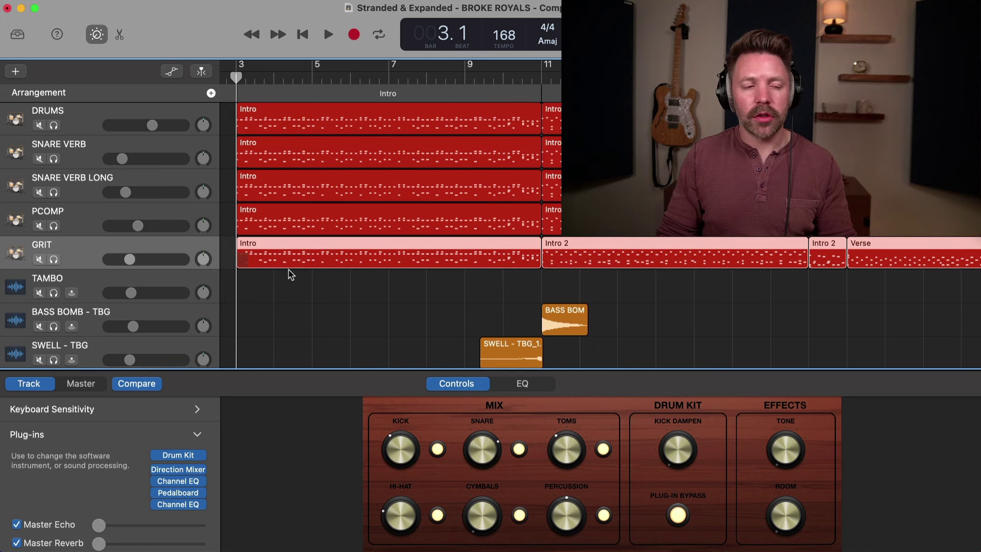
key(a)
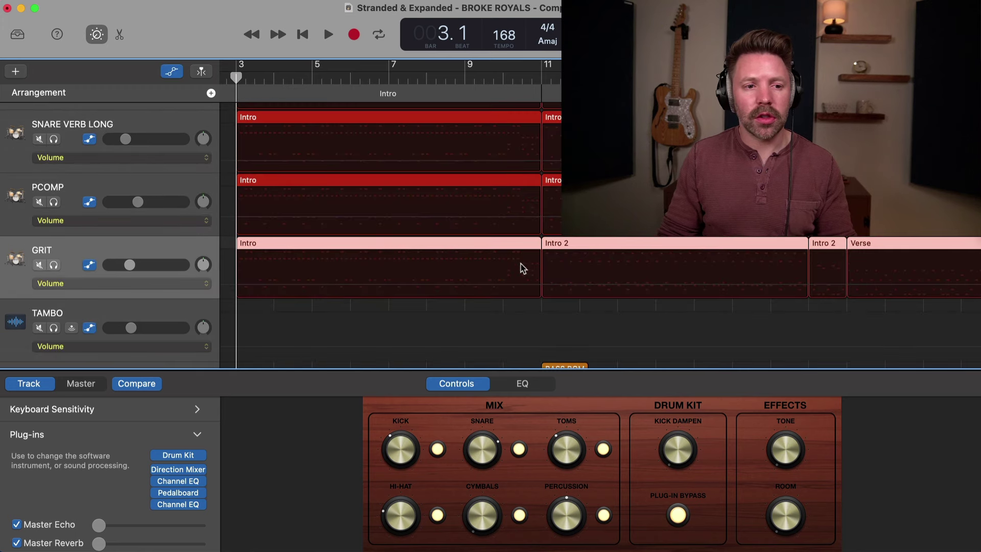
click(542, 288)
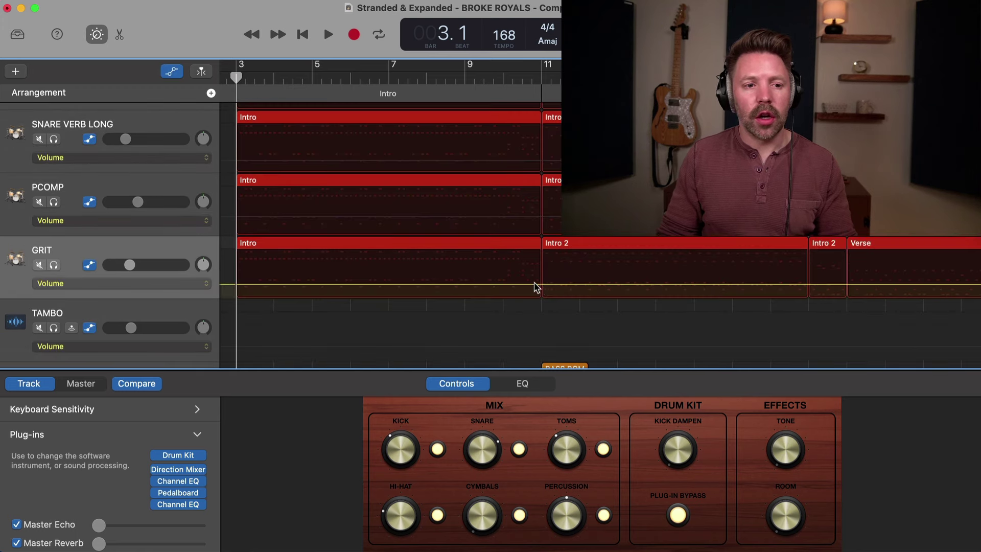
click(535, 285)
Play short passages around bar 10 to locate where the drum fill before Intro 2 begins
click(513, 77)
scroll(513, 77, up, 4)
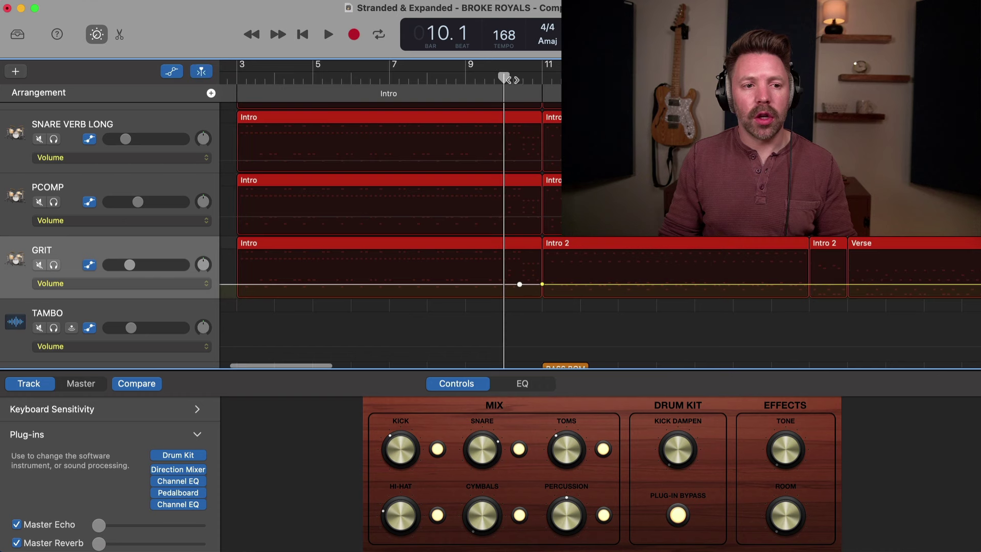
key(space)
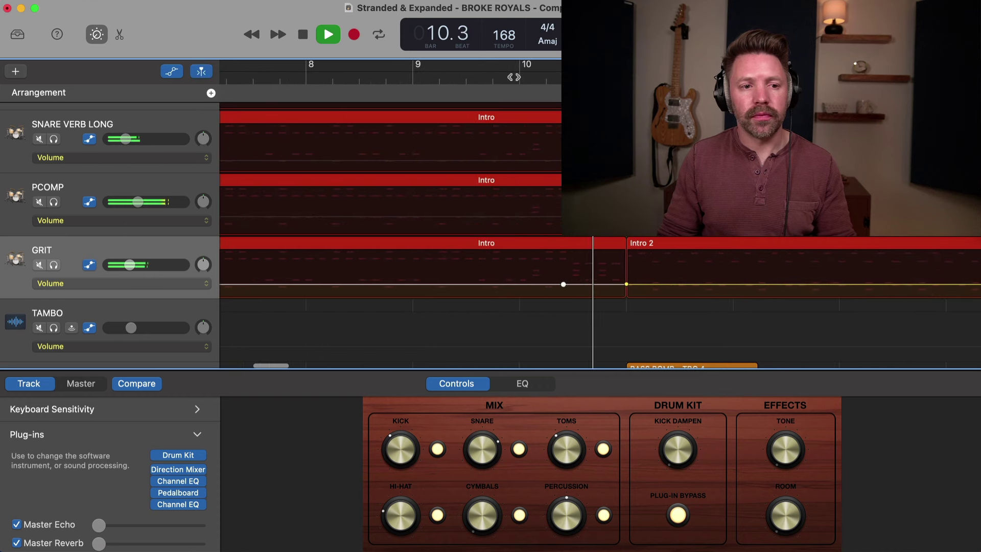
key(space)
click(536, 77)
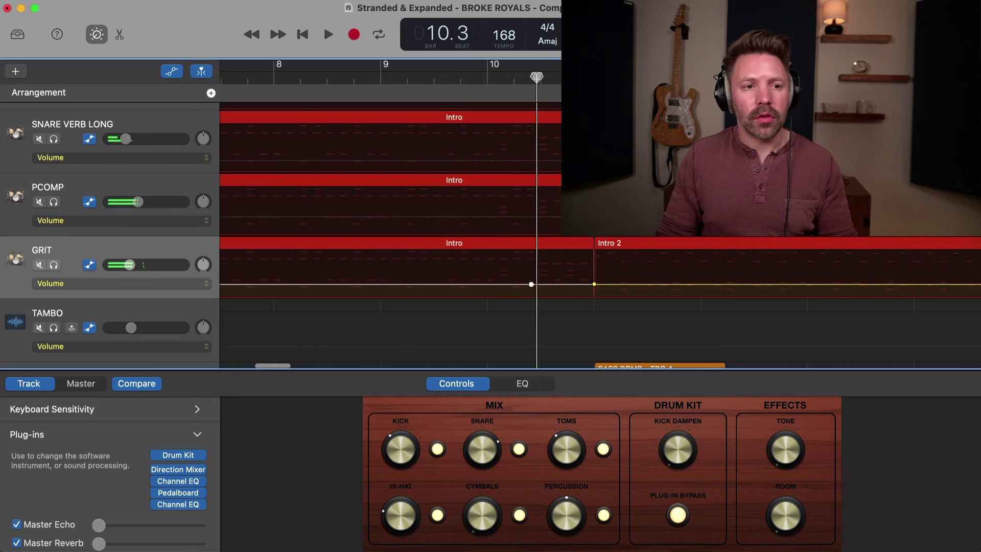
key(space)
key(space)
click(536, 77)
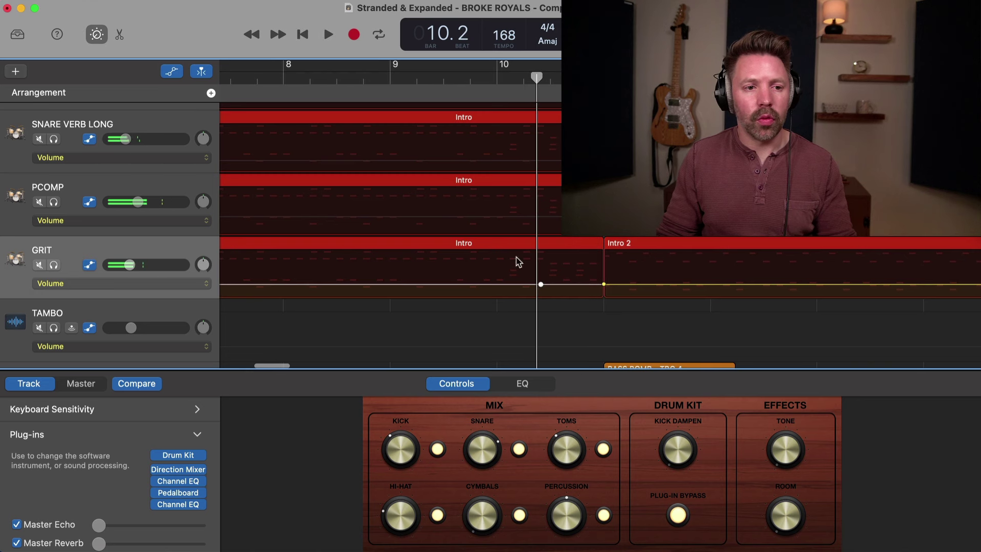
Lower GRIT's volume automation evenly from bar 1 to the fill in bar 10, stepping back up at the fill
click(551, 284)
drag(541, 285, 544, 292)
click(547, 285)
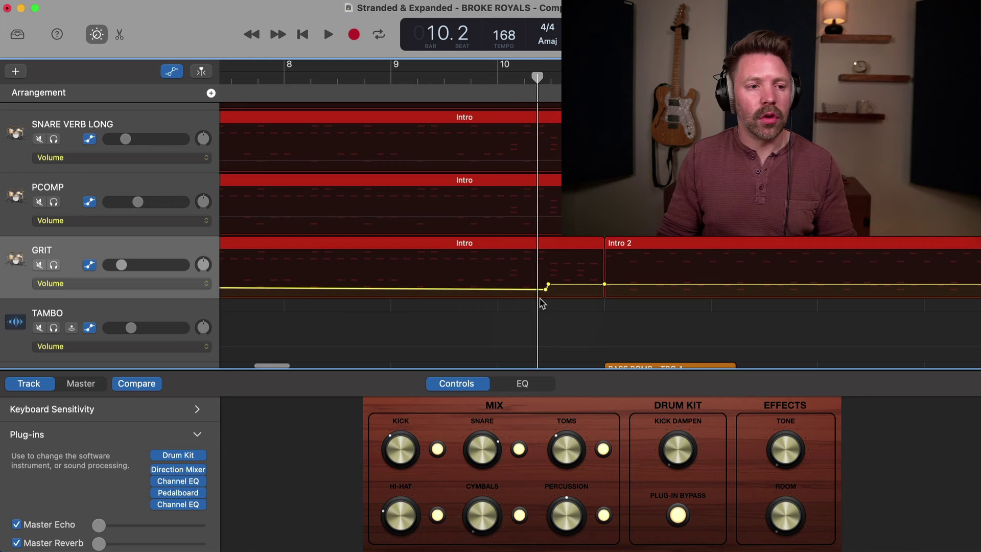
scroll(511, 301, left, 10)
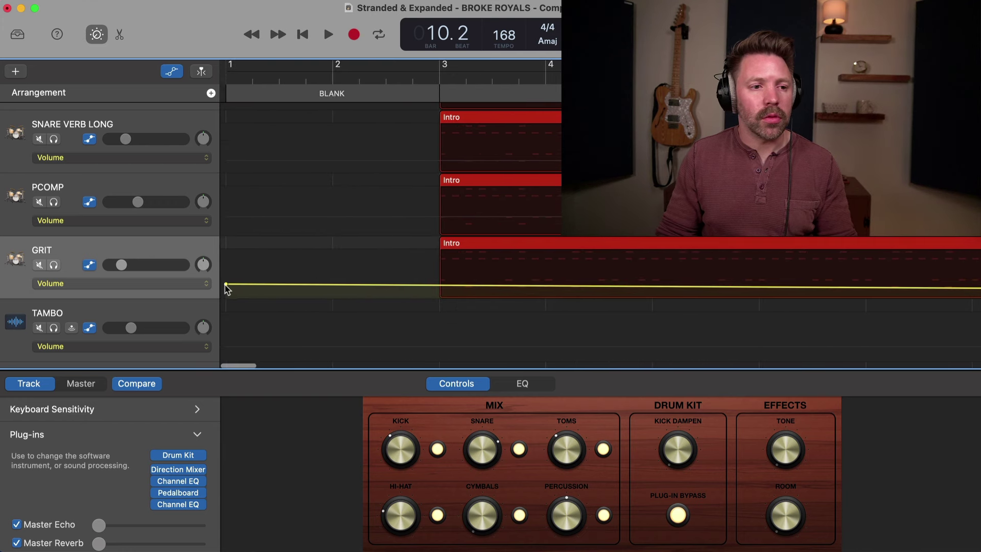
drag(226, 286, 225, 290)
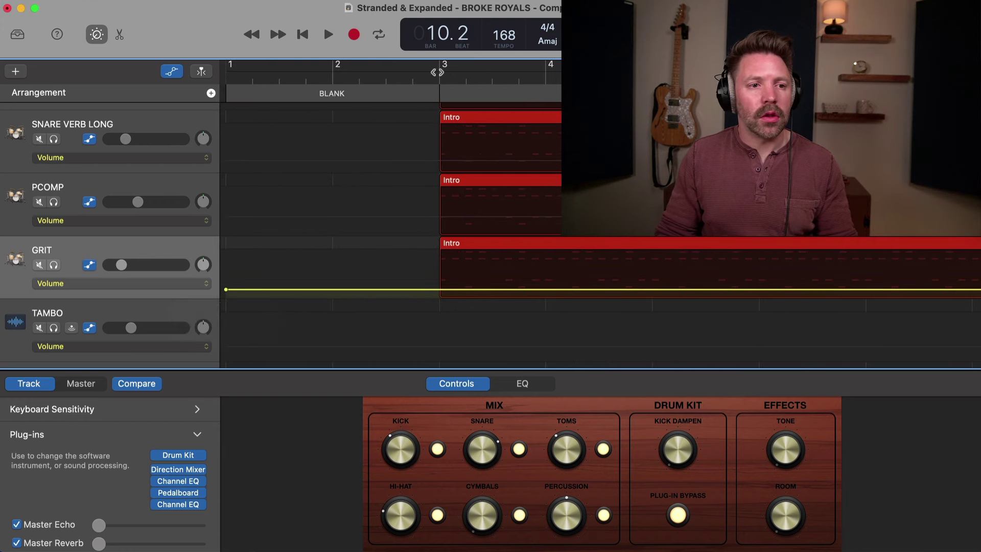
Play from bar 3 into Intro 2 to check GRIT's volume rise at the fill
click(437, 73)
key(space)
mouse_move(548, 289)
mouse_down()
mouse_move(547, 278)
mouse_move(547, 291)
mouse_up()
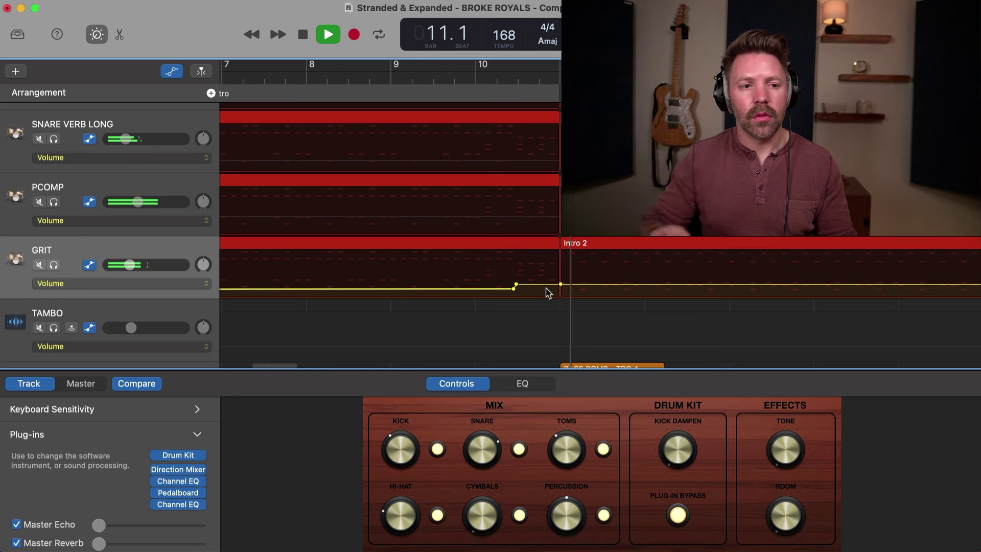
Add volume automation points on the PCOMP track around the bar 10 fill and raise the section between them
scroll(527, 247, up, 4)
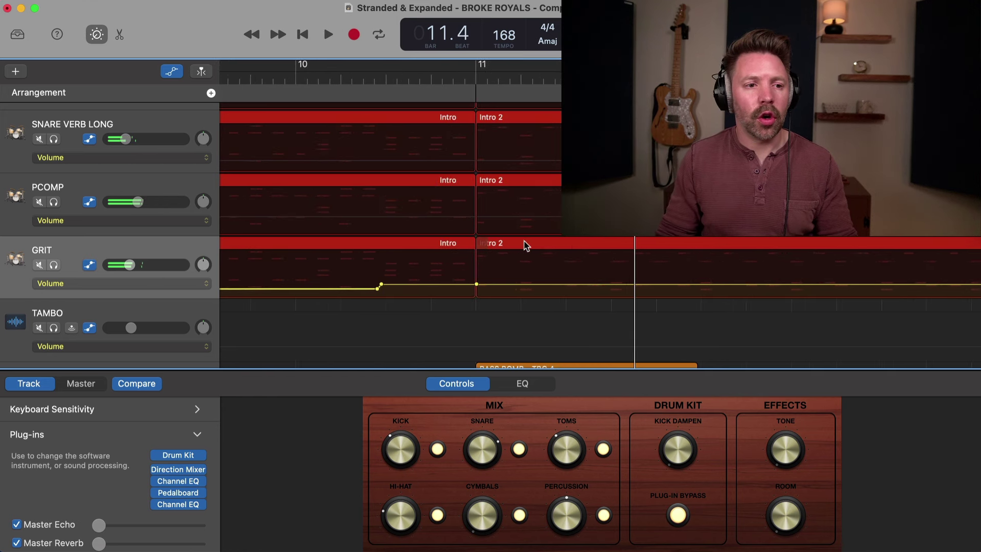
scroll(526, 246, left, 3)
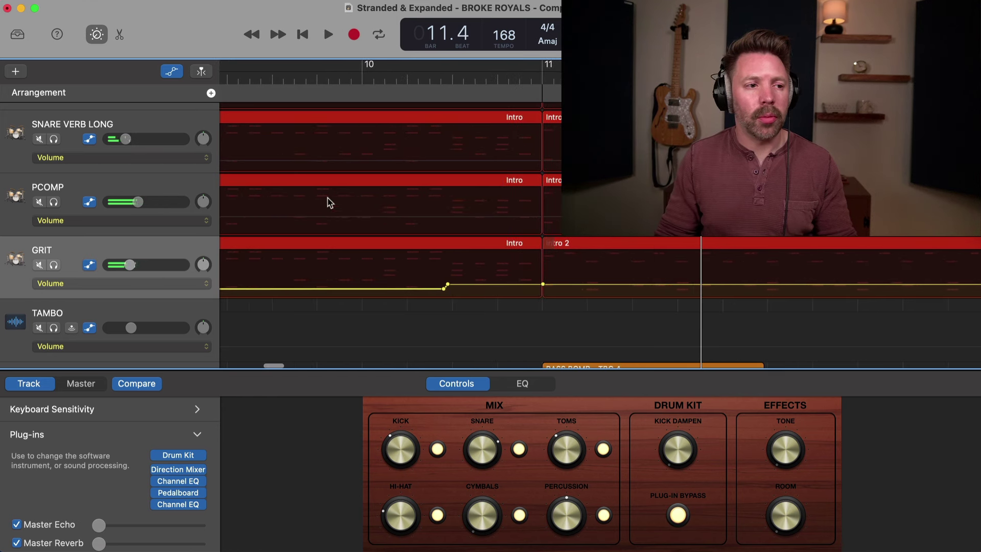
click(453, 218)
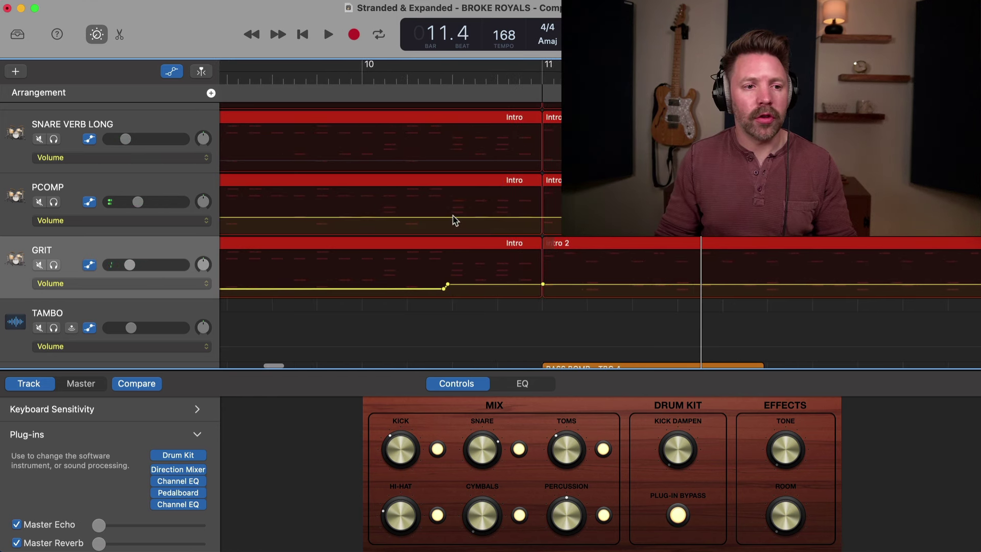
click(538, 218)
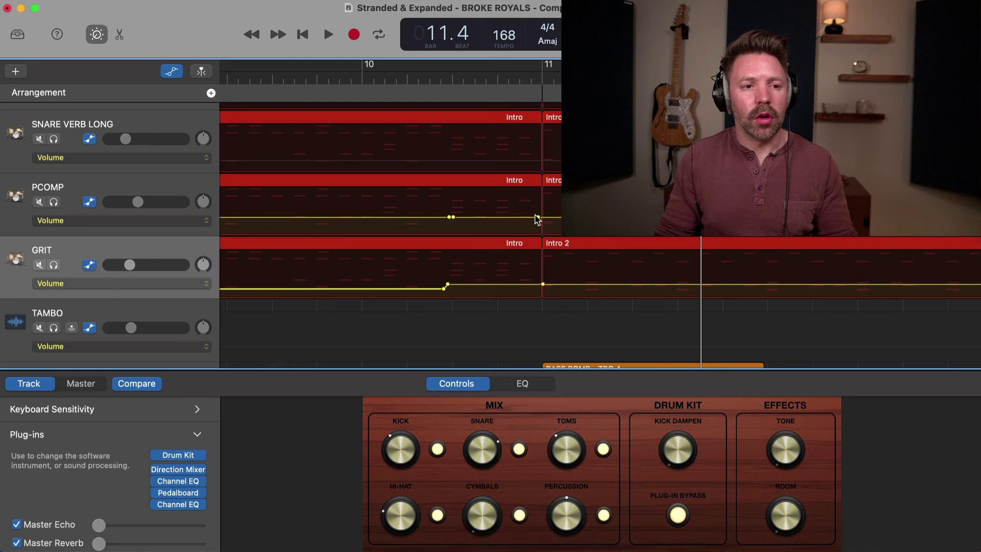
drag(534, 219, 535, 213)
Solo PCOMP to audition the fill, set its raised volume section to -6.2 dB, and turn the solo off
key(s)
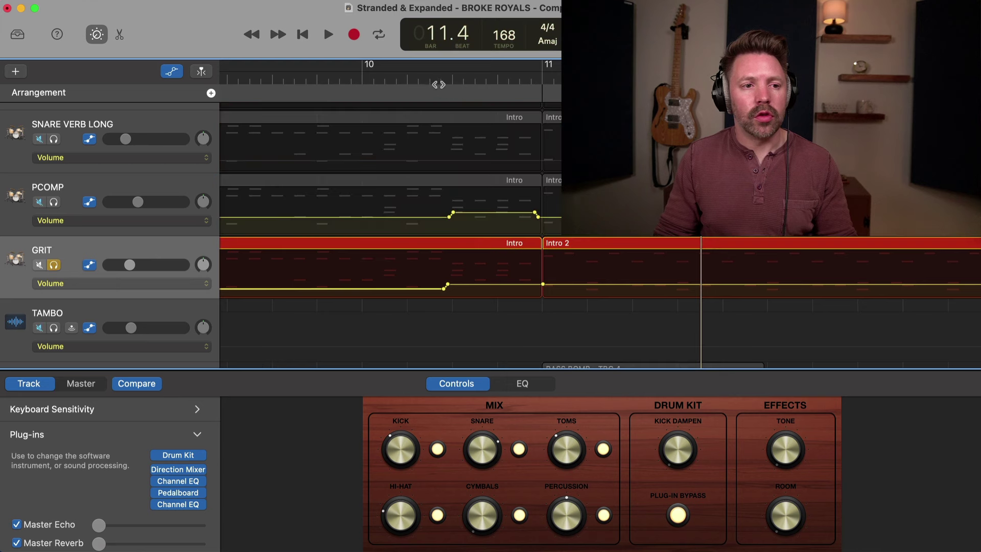
key(s)
click(75, 190)
key(s)
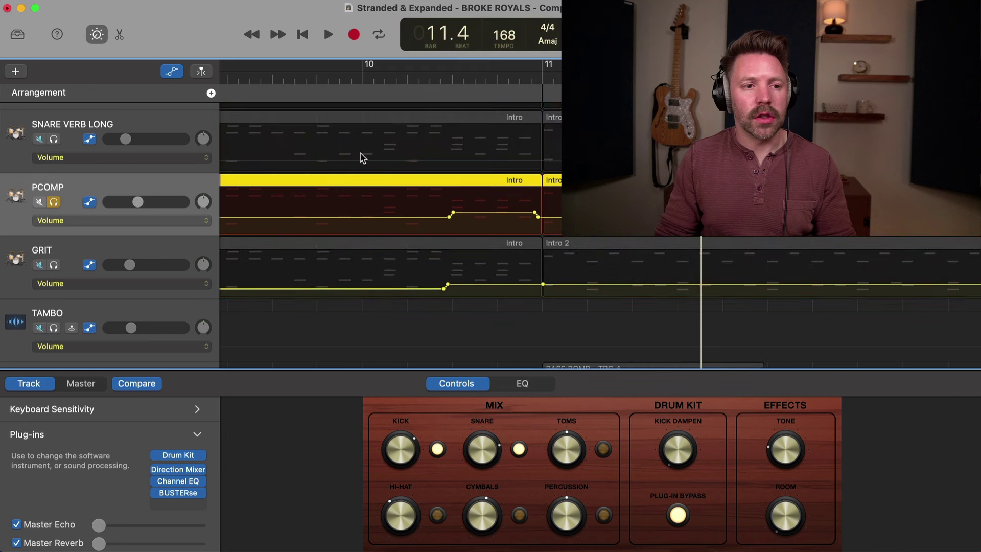
key(space)
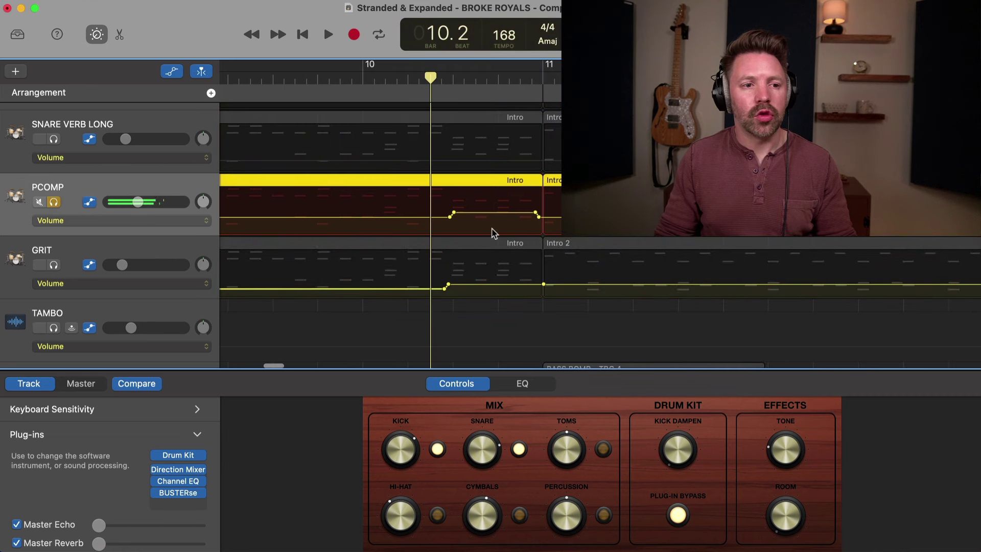
drag(499, 218, 496, 213)
key(space)
key(space)
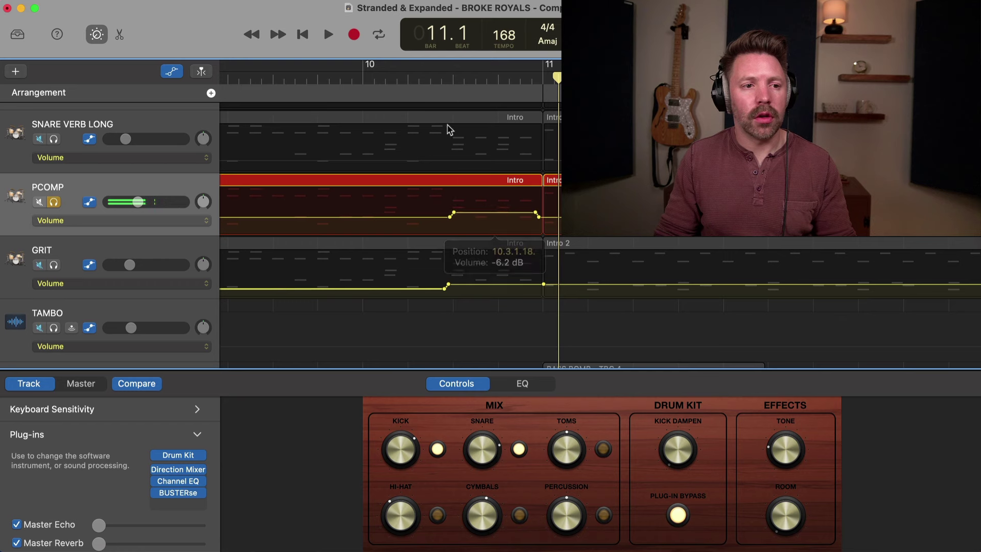
key(s)
Play the full mix from just before the bar 10 fill into Intro 2 to check the drum volume rises
click(407, 74)
key(space)
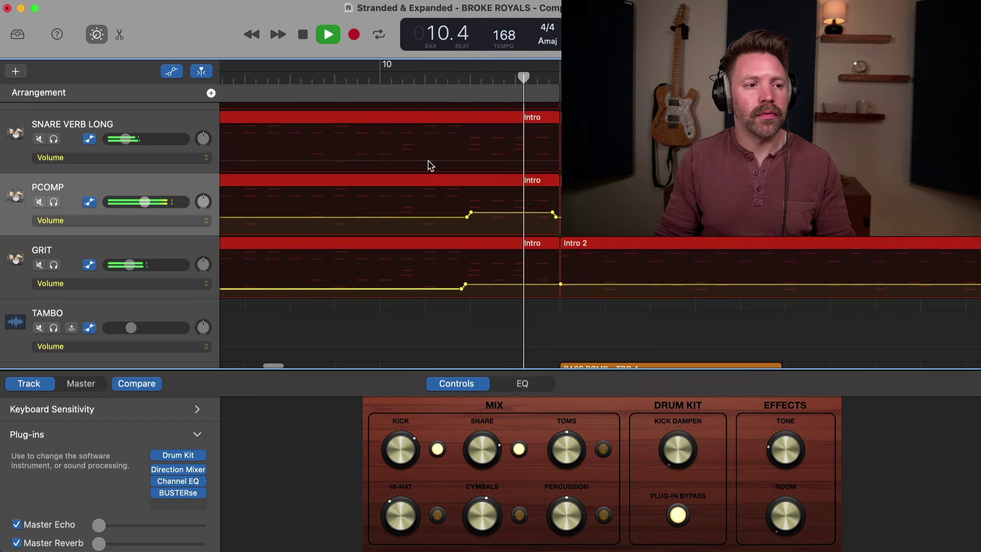
key(space)
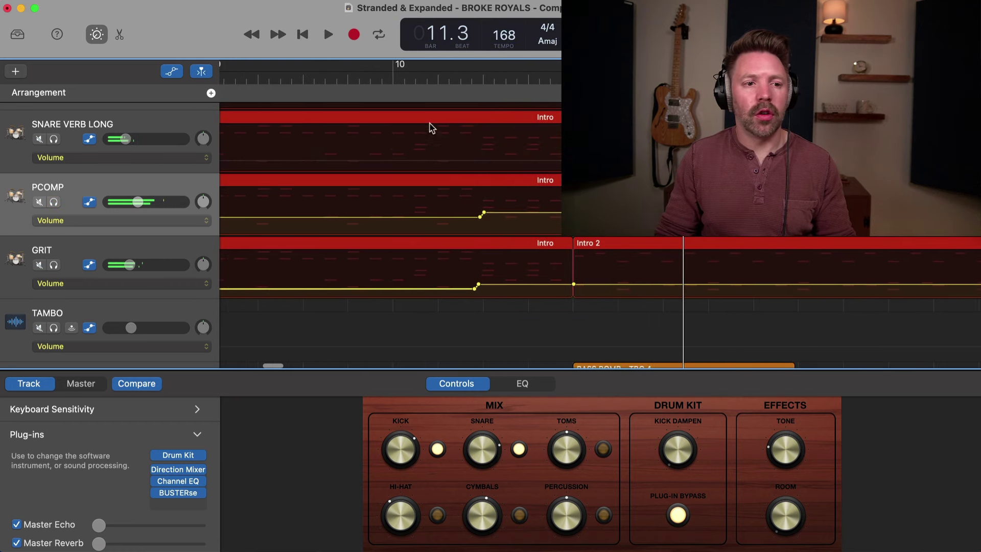
click(374, 75)
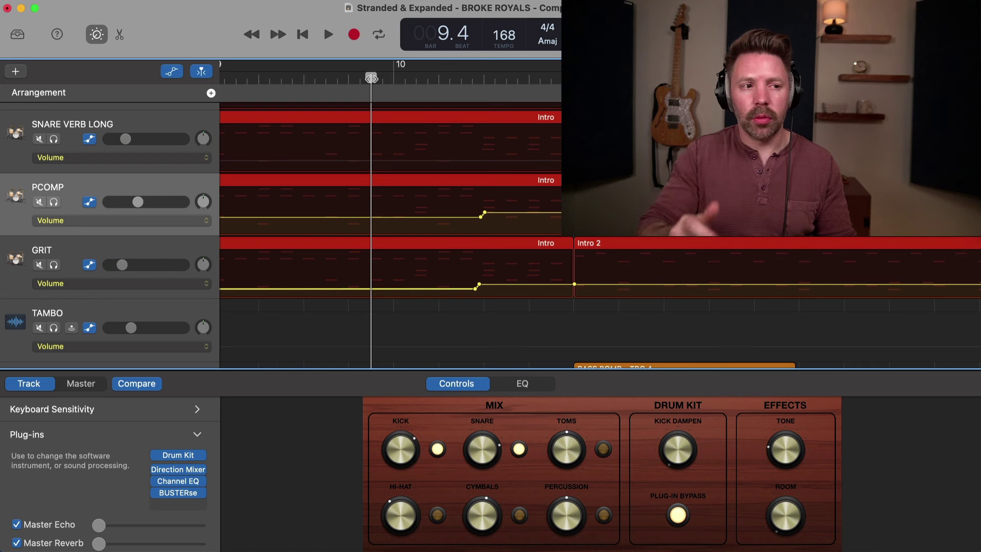
key(space)
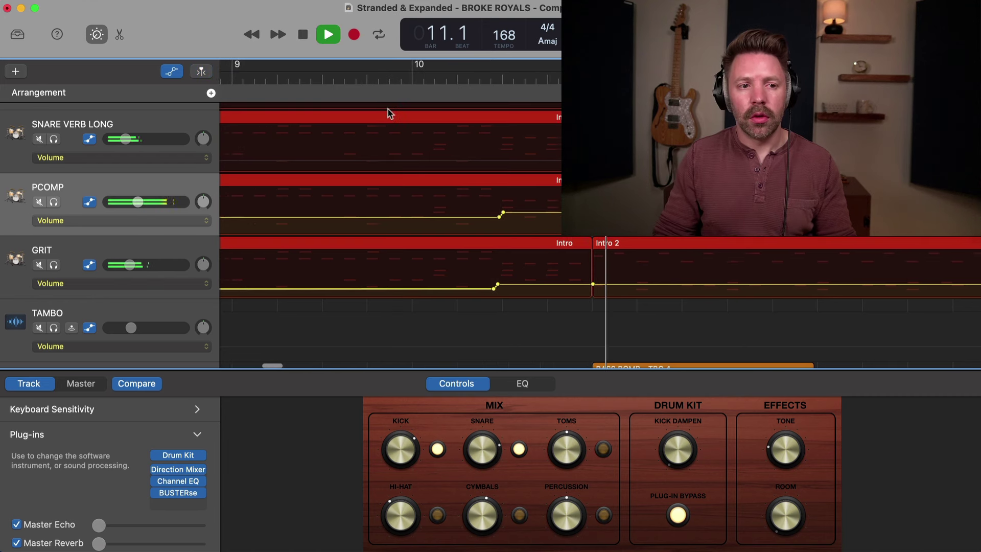
Hide the automation lanes and look over the tracks down to the guitars and vocals while Intro 2 plays
key(super+Left)
key(super+Left)
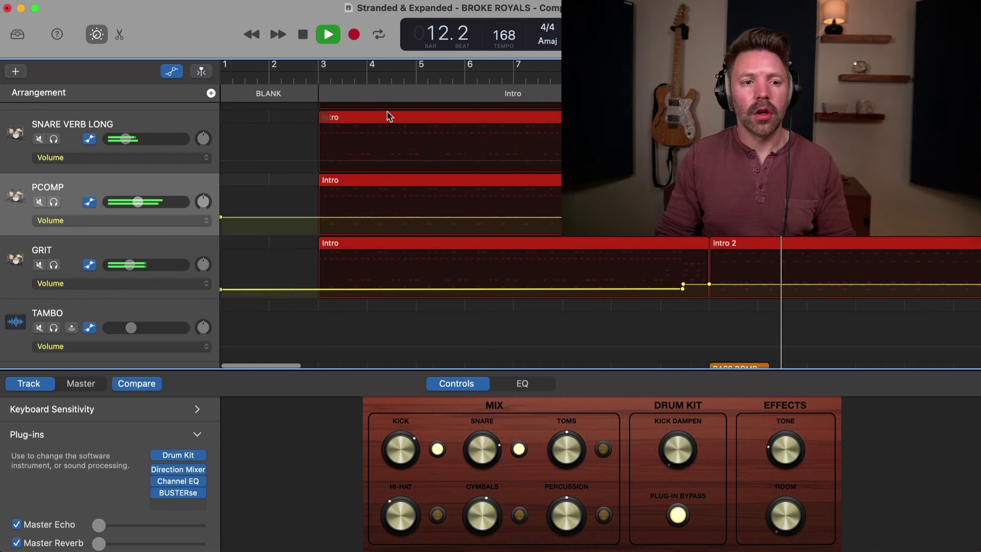
scroll(387, 117, down, 4)
scroll(386, 116, right, 4)
scroll(390, 116, right, 4)
key(super+Left)
key(super+Left)
key(super+Left)
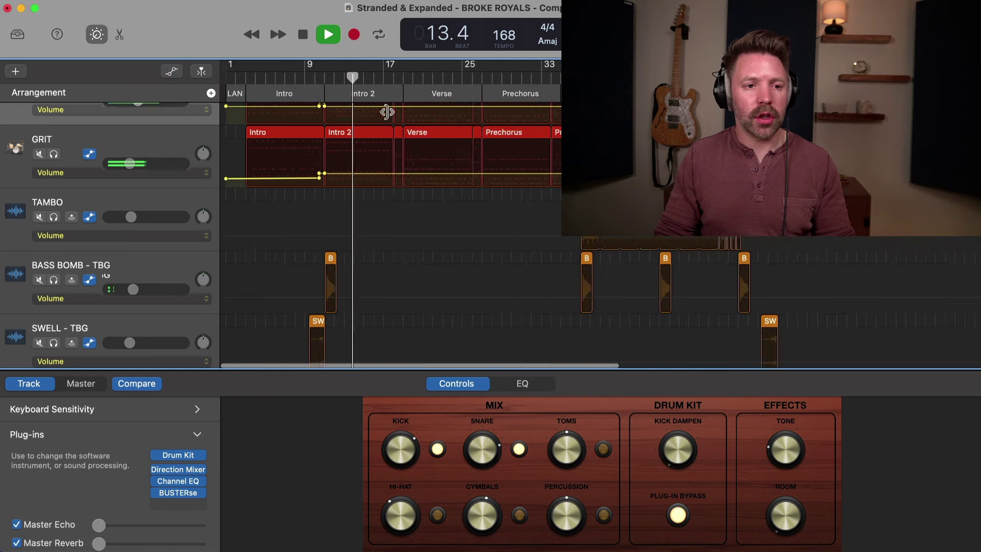
key(a)
scroll(387, 111, down, 5)
scroll(386, 112, down, 2)
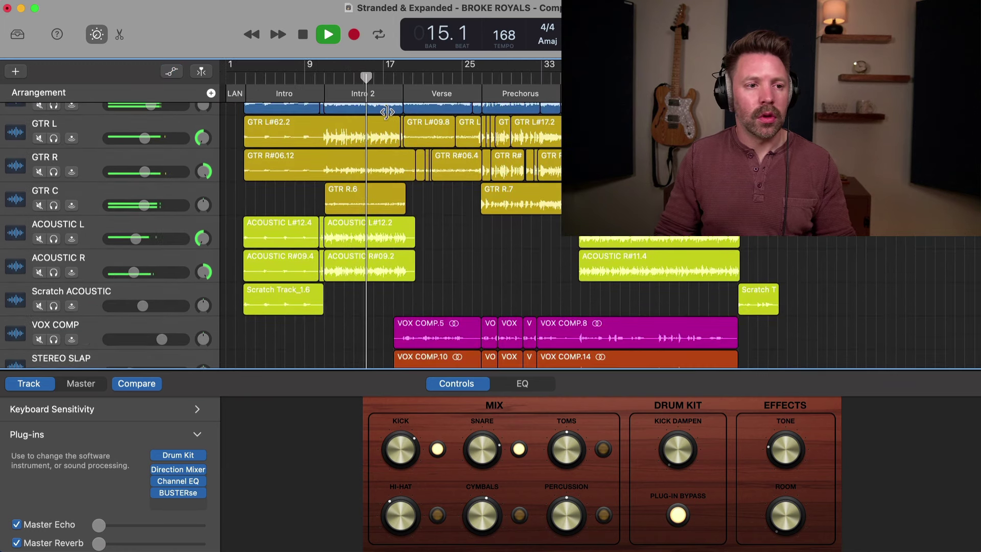
Stop playback, show automation for the tracks, and set GTR C's automation parameter to Volume
key(space)
key(super+Right)
key(super+Right)
key(super+Right)
click(97, 195)
scroll(317, 218, left, 2)
key(a)
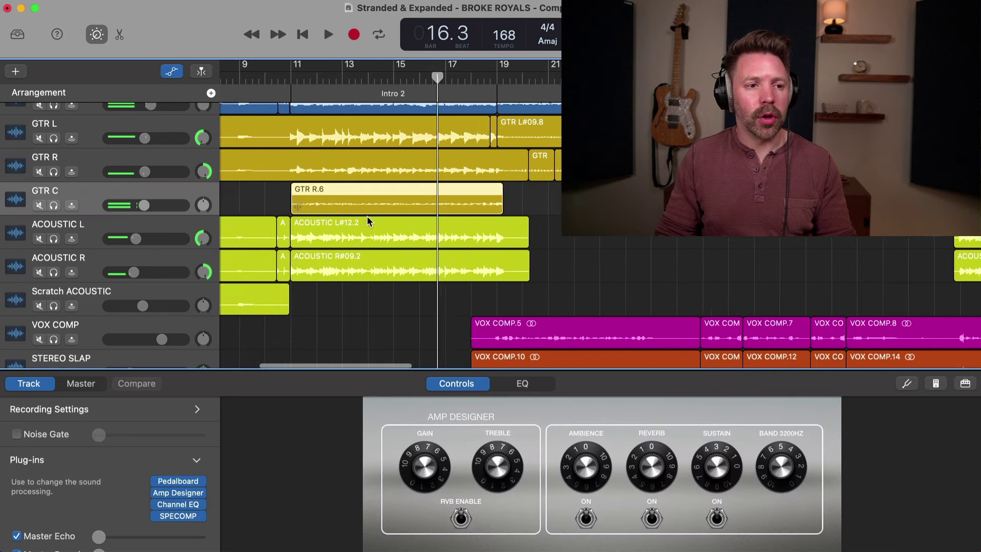
scroll(441, 213, left, 1)
click(146, 233)
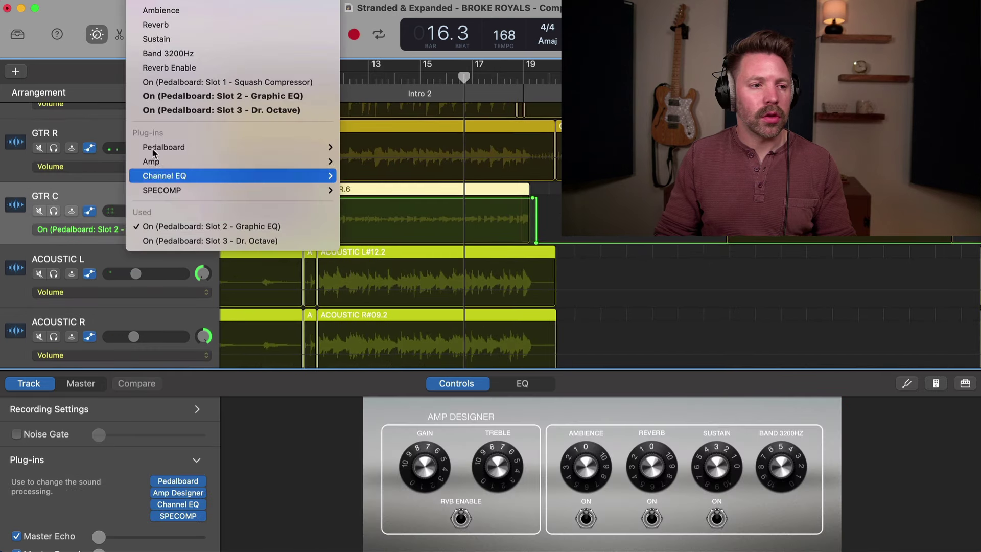
click(204, 10)
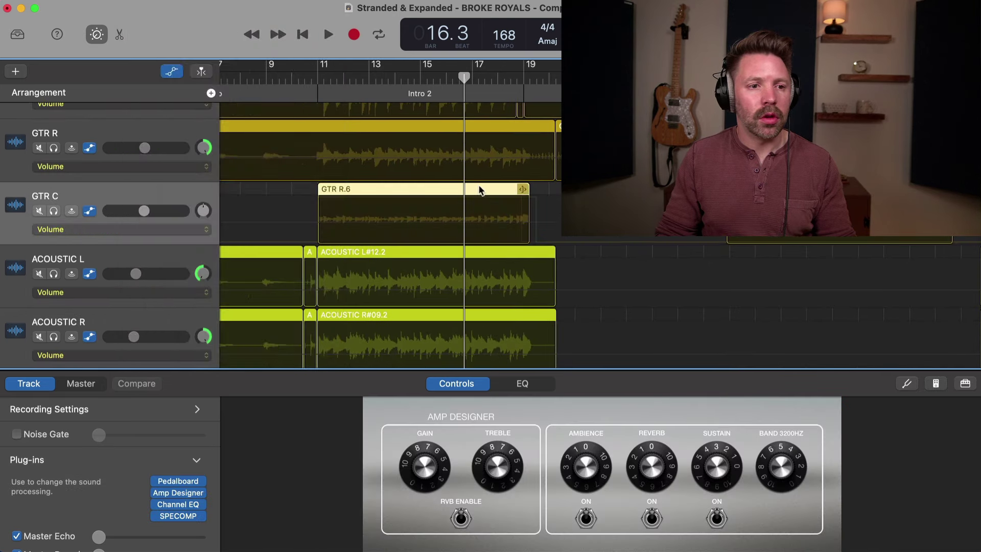
Add volume automation points around GTR C's Intro 2 region and raise the section between them
click(536, 223)
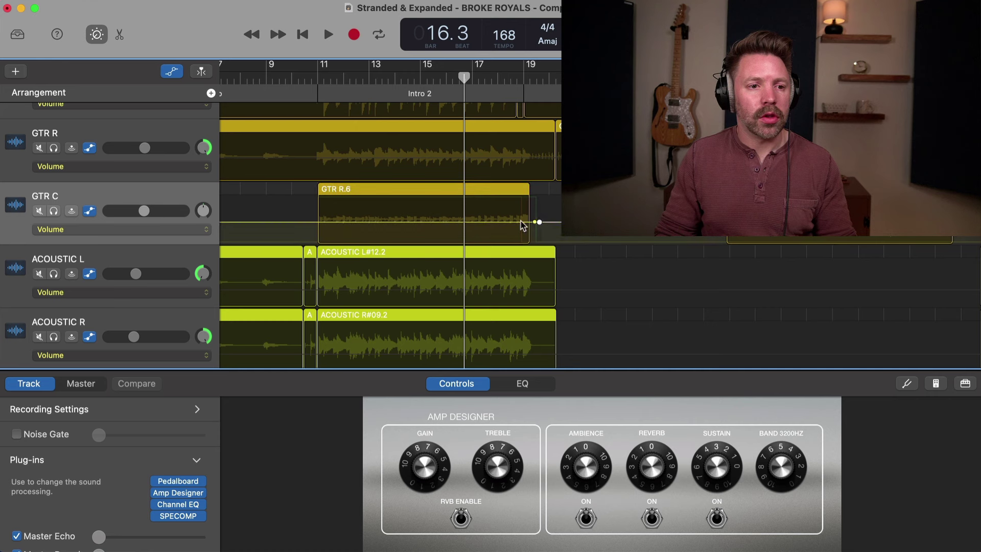
click(339, 221)
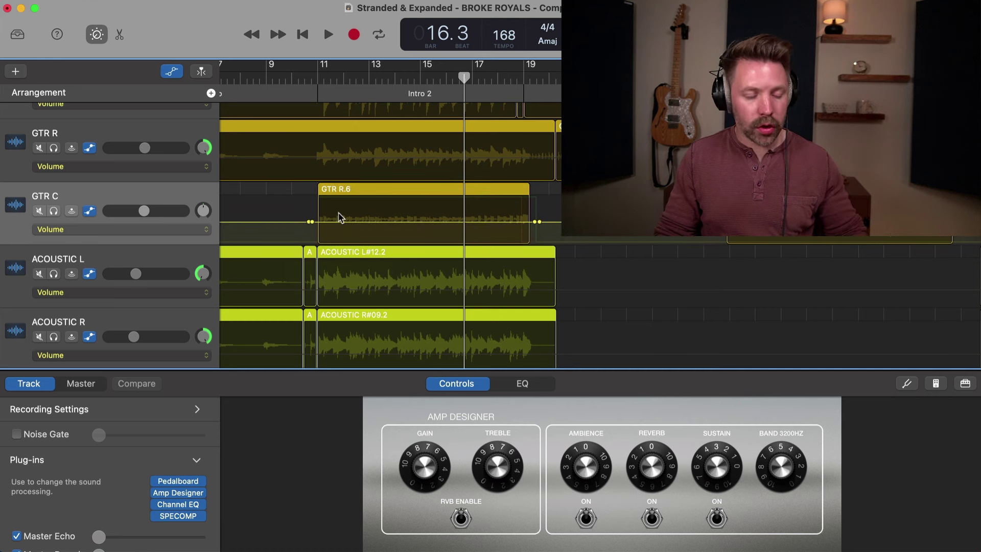
drag(345, 227, 341, 169)
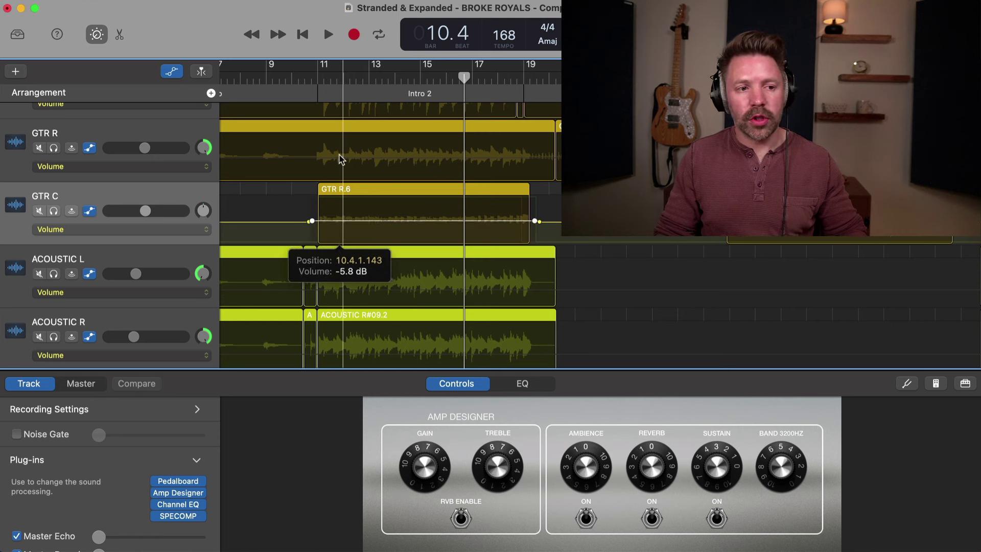
drag(342, 113, 342, 114)
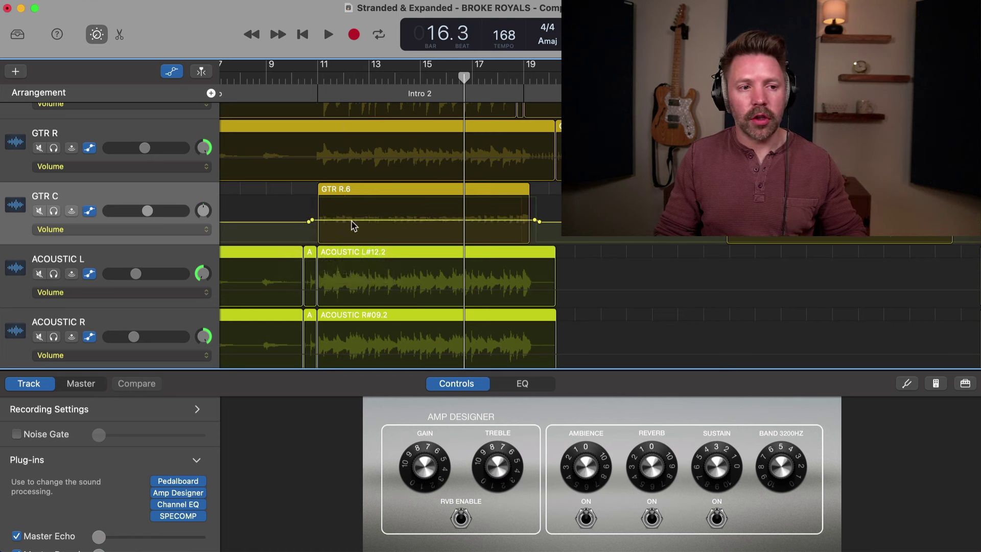
mouse_move(351, 223)
mouse_down()
mouse_move(351, 210)
mouse_move(352, 223)
mouse_up()
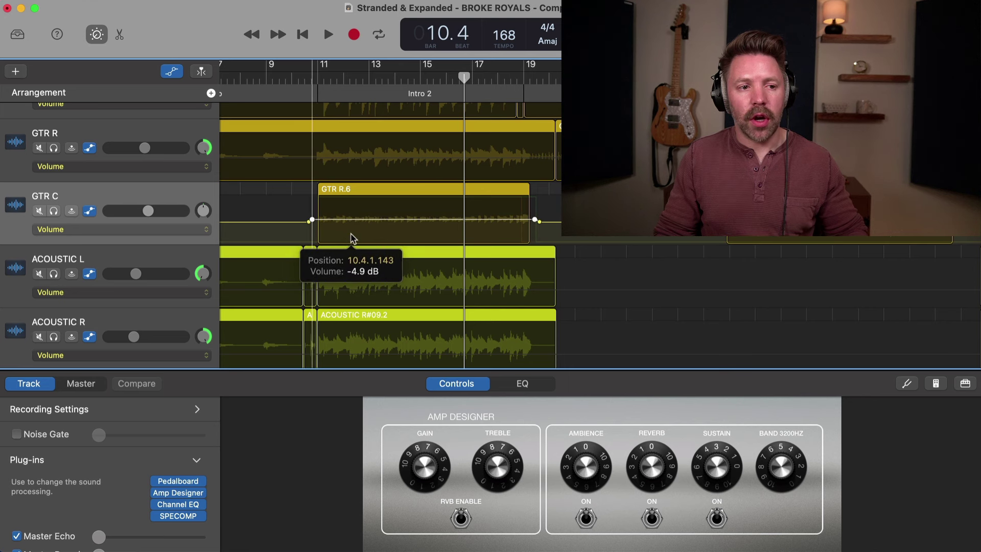
drag(352, 245, 351, 244)
Play Intro 2 from bar 11 and lower GTR C's raised volume section to -5.5 dB
click(324, 77)
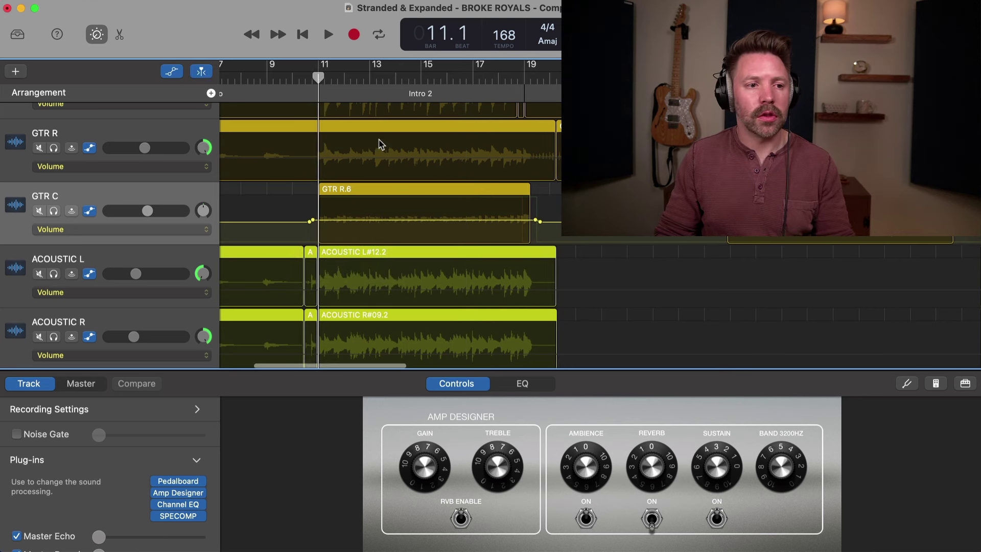
key(space)
scroll(379, 145, right, 1)
scroll(379, 145, down, 1)
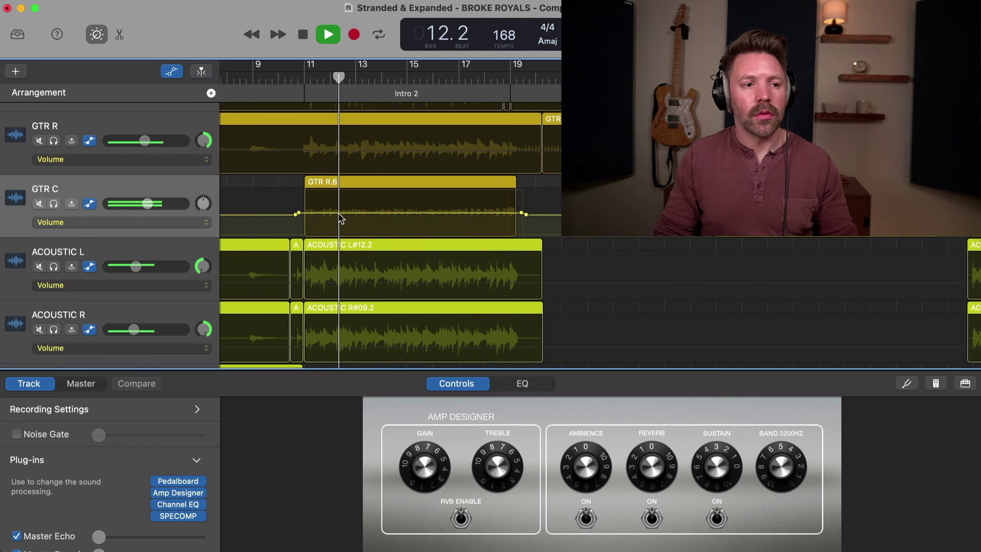
drag(338, 219, 339, 238)
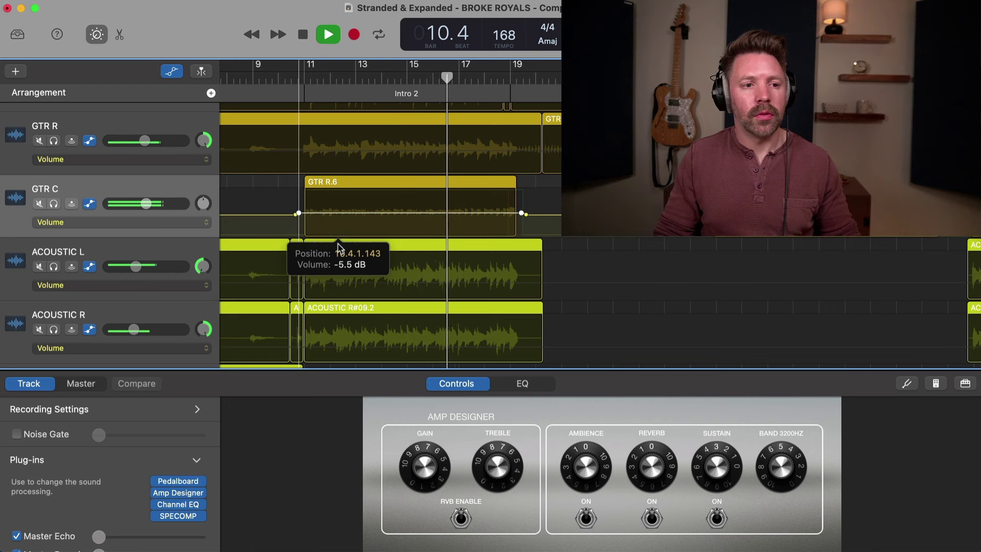
drag(337, 247, 339, 248)
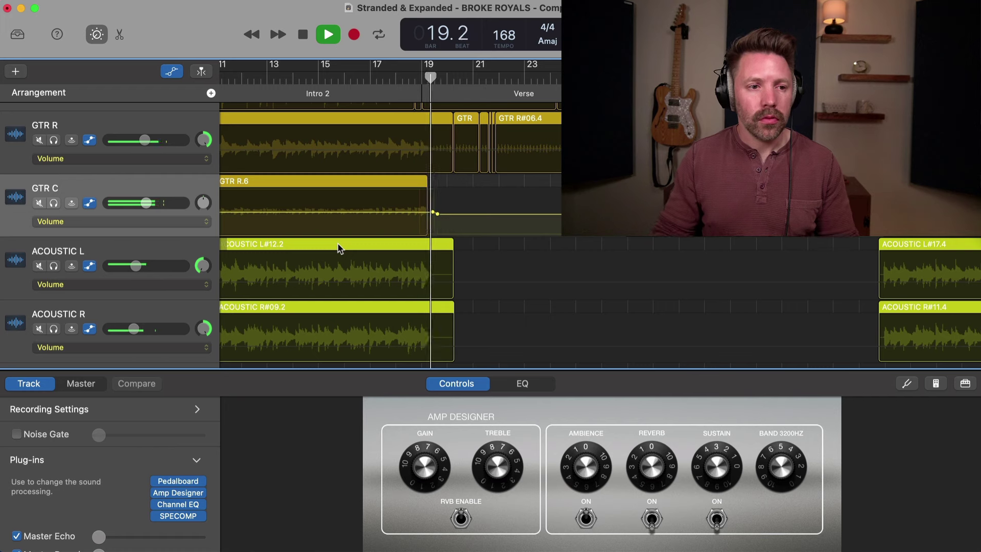
Look over the guitar tracks, then the vocal and effect tracks, while the Verse plays
scroll(392, 236, right, 5)
scroll(392, 240, left, 10)
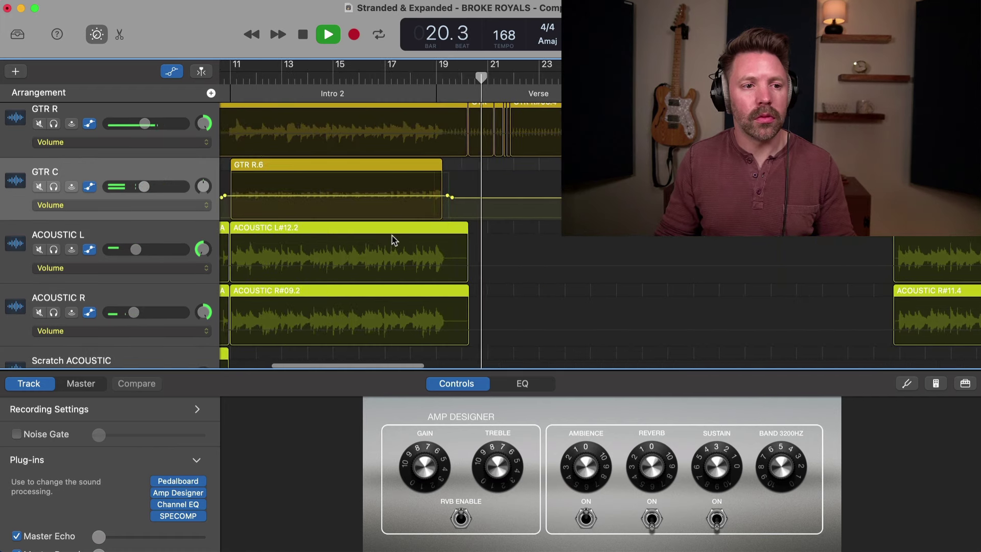
scroll(392, 240, up, 2)
scroll(391, 240, up, 1)
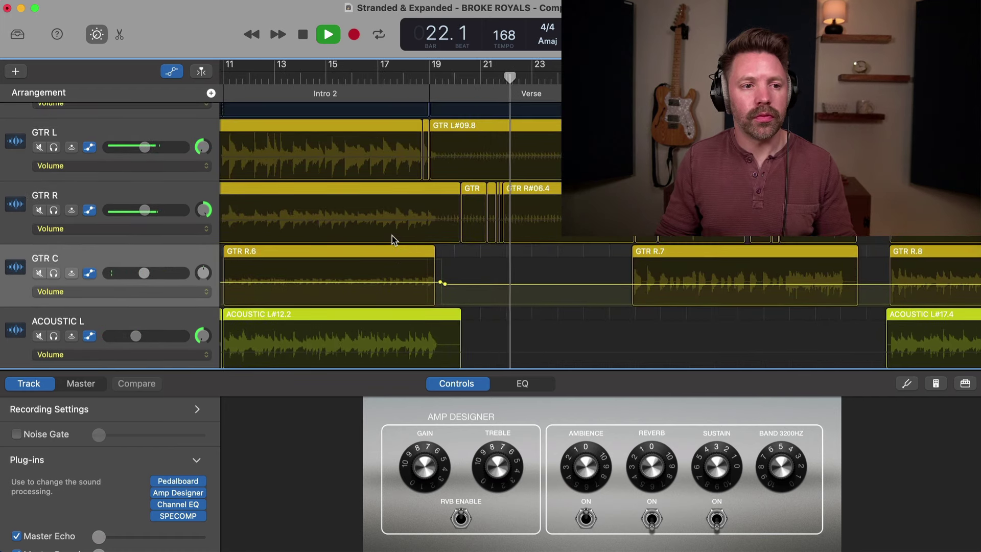
scroll(392, 241, right, 3)
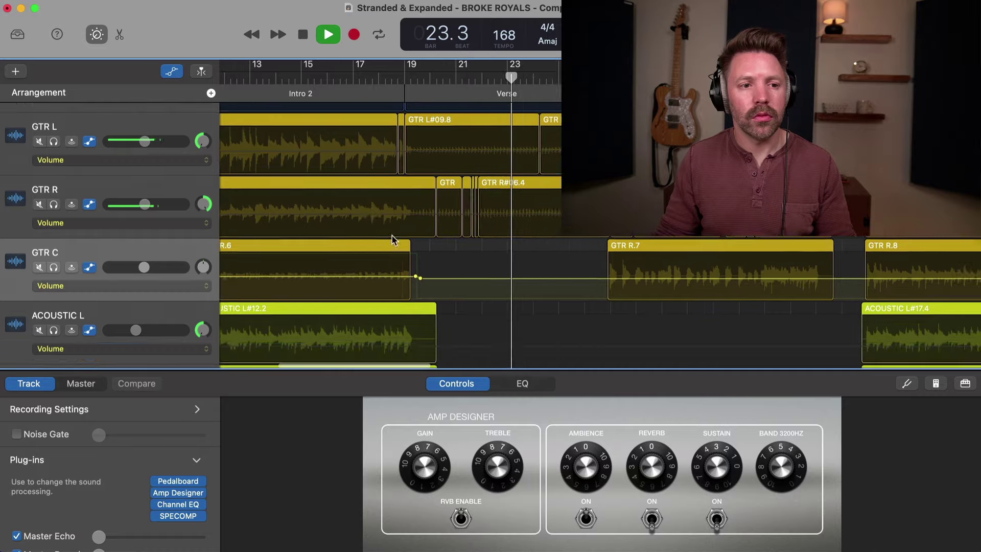
scroll(392, 241, down, 8)
scroll(392, 240, down, 2)
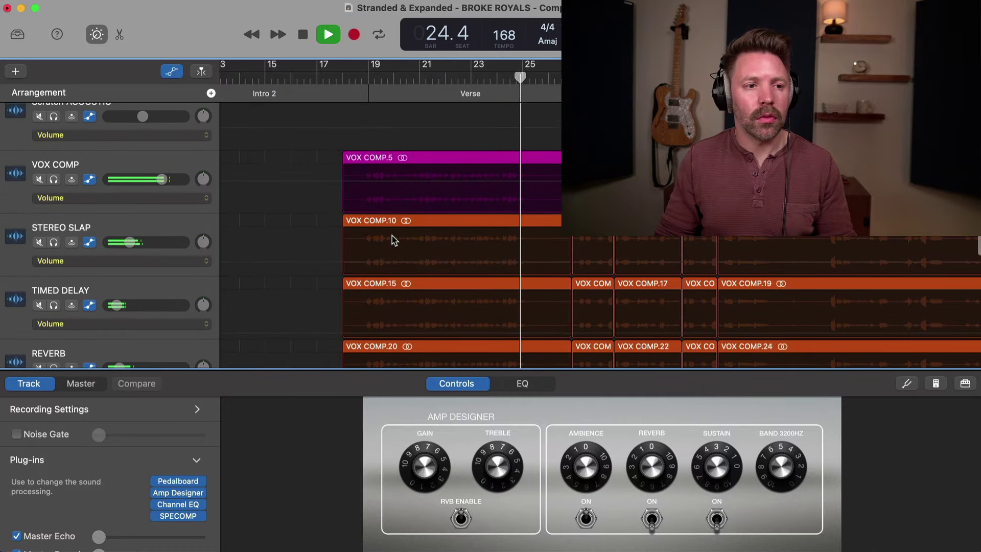
Replay the Verse from bar 19 and follow the VOX COMP and effect tracks through the Prechorus, listening for vocal level
click(366, 76)
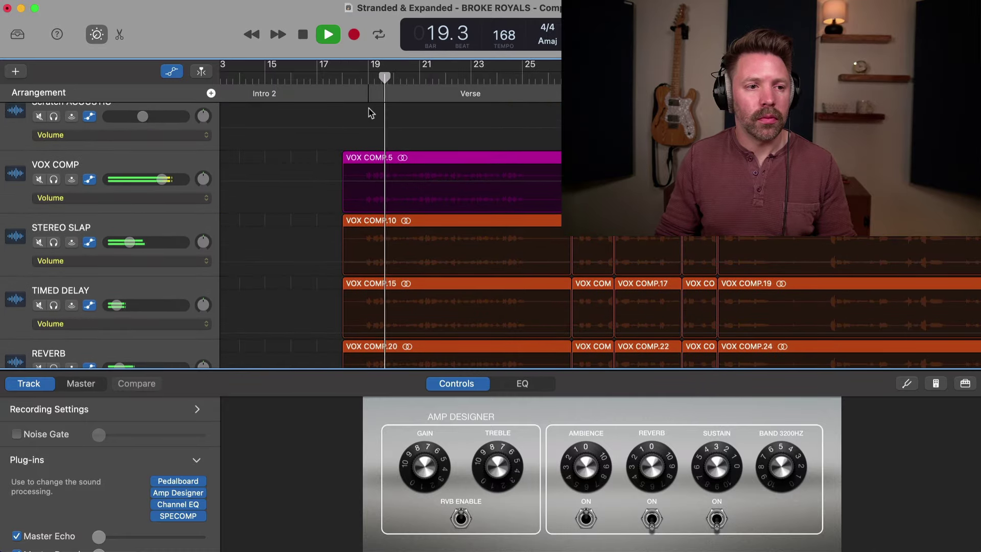
scroll(375, 112, up, 5)
scroll(375, 113, right, 3)
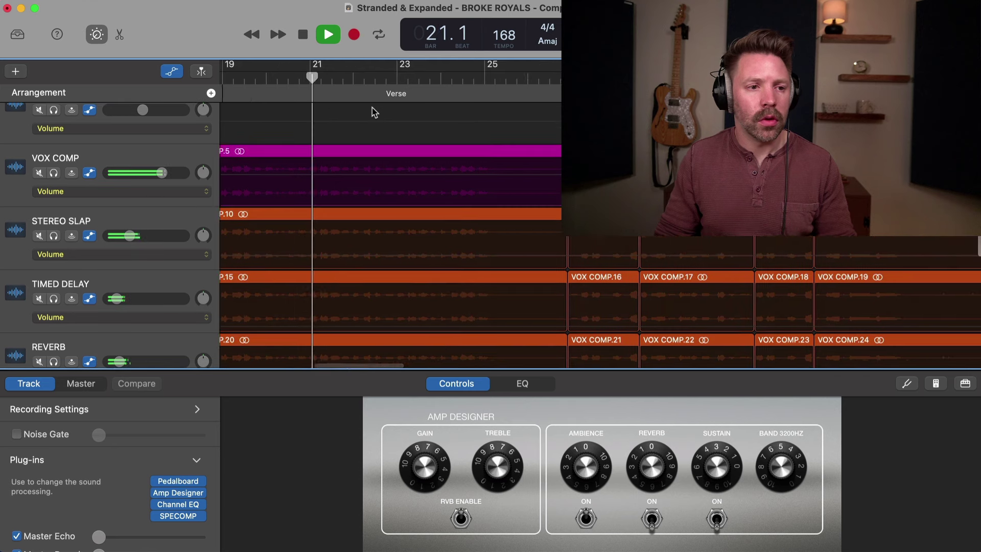
scroll(374, 113, left, 2)
scroll(375, 113, right, 1)
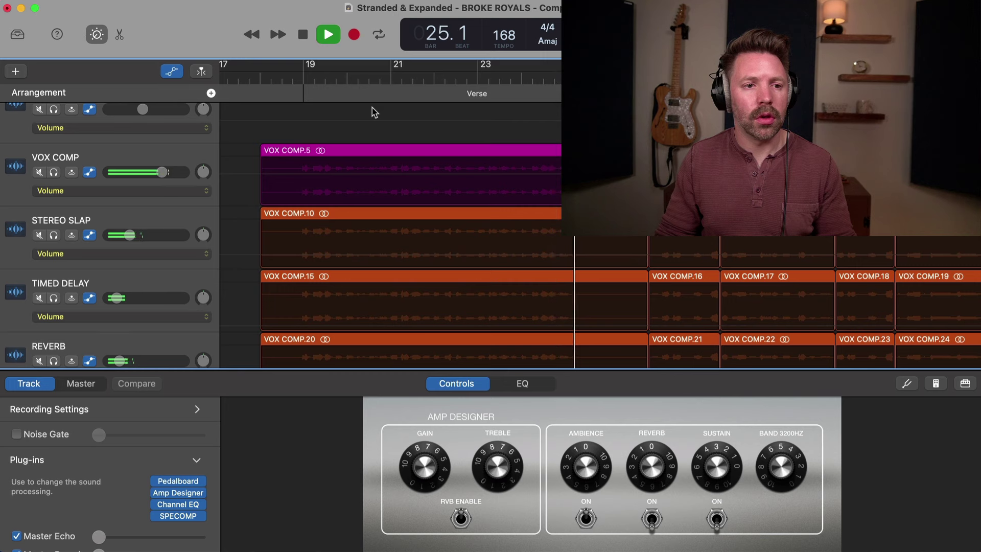
scroll(375, 113, right, 3)
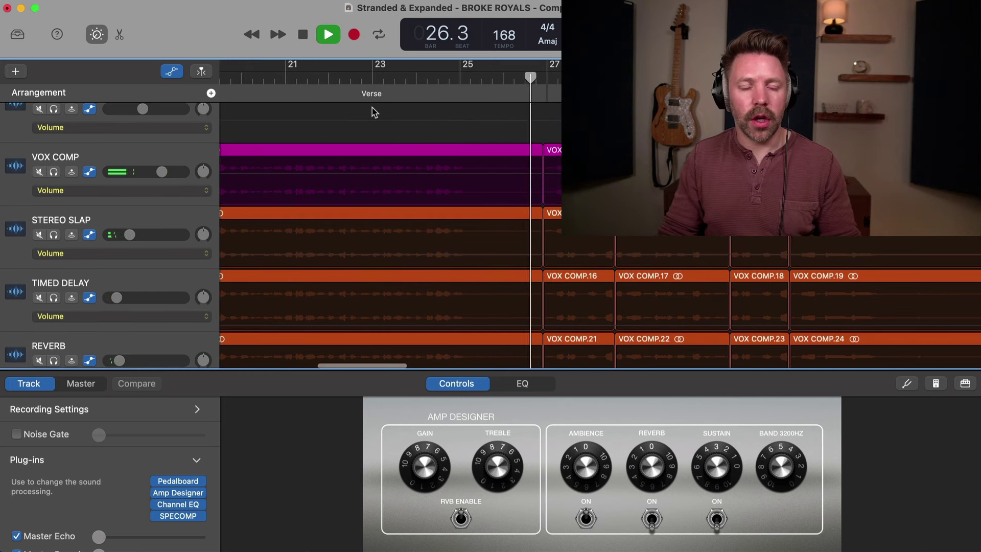
scroll(374, 113, down, 1)
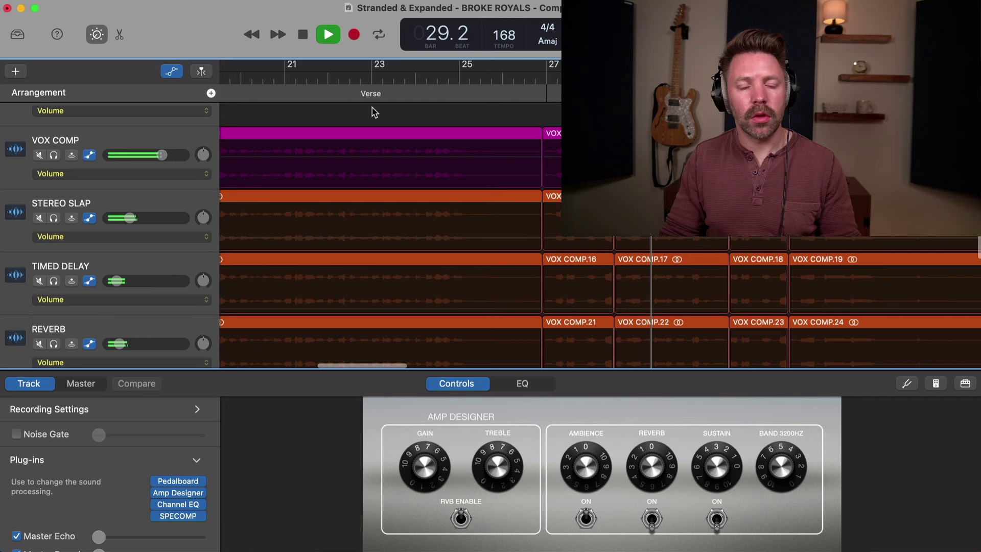
scroll(374, 112, right, 1)
scroll(375, 112, right, 2)
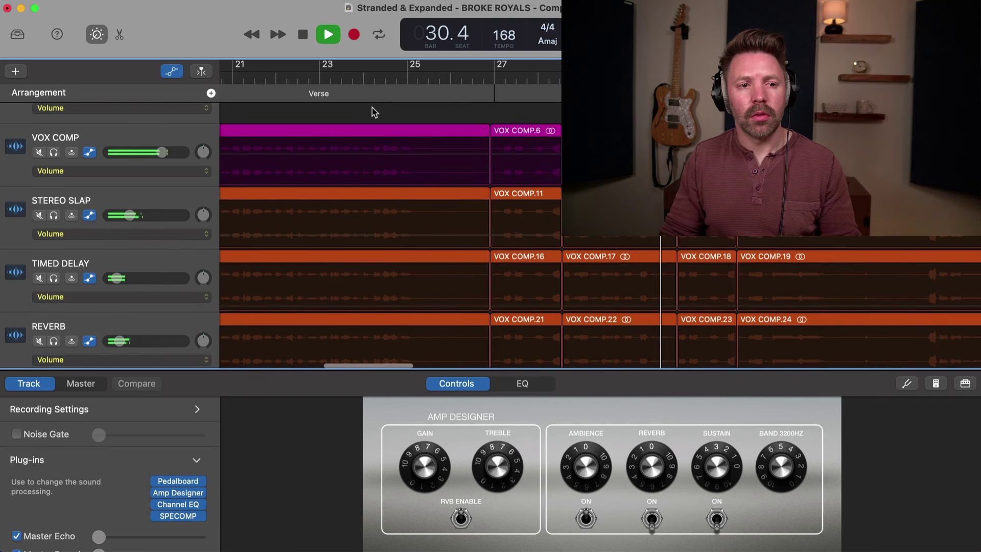
scroll(375, 113, right, 6)
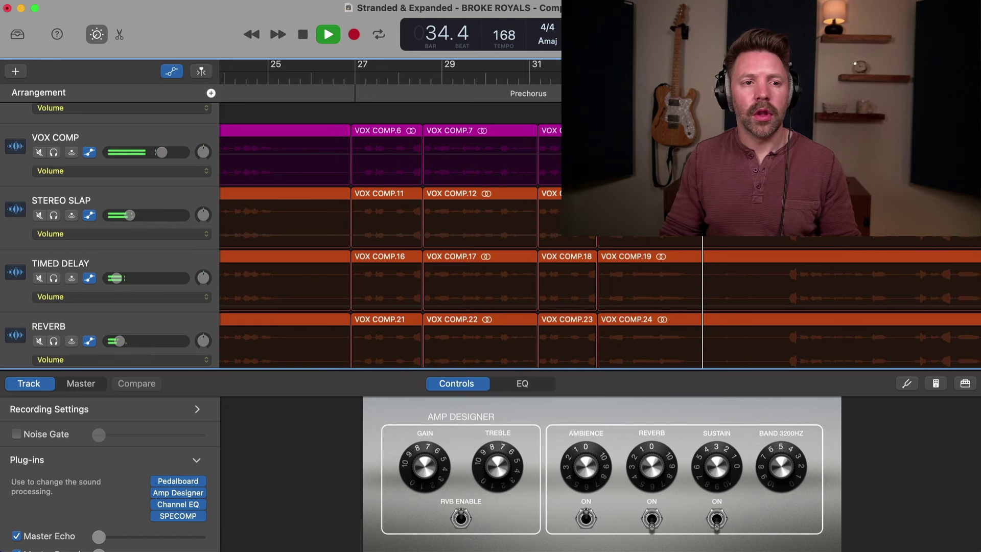
Stop playback and audition the Prechorus vocal line on VOX COMP from bar 32.3 to bar 35
key(space)
click(595, 78)
scroll(594, 77, up, 5)
scroll(314, 104, right, 6)
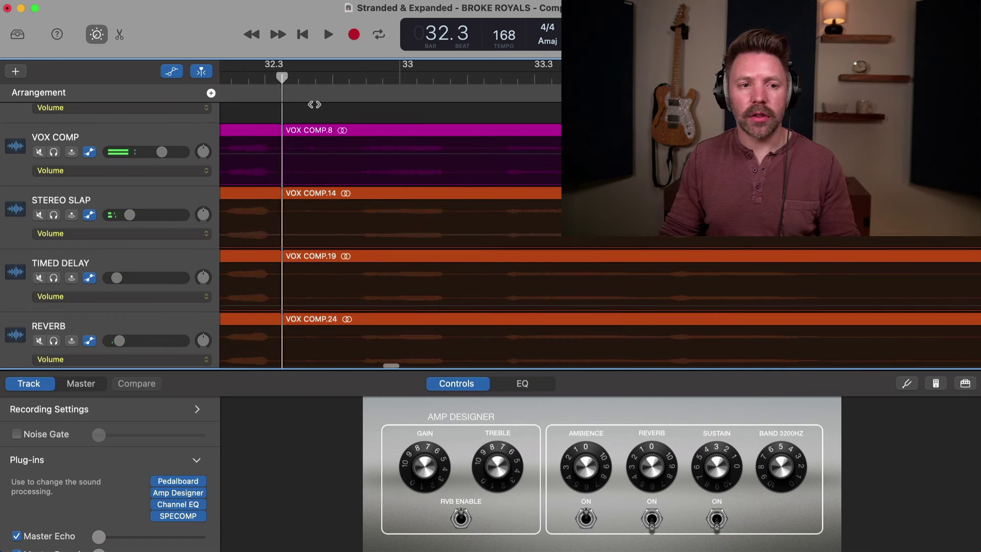
key(space)
scroll(331, 116, right, 2)
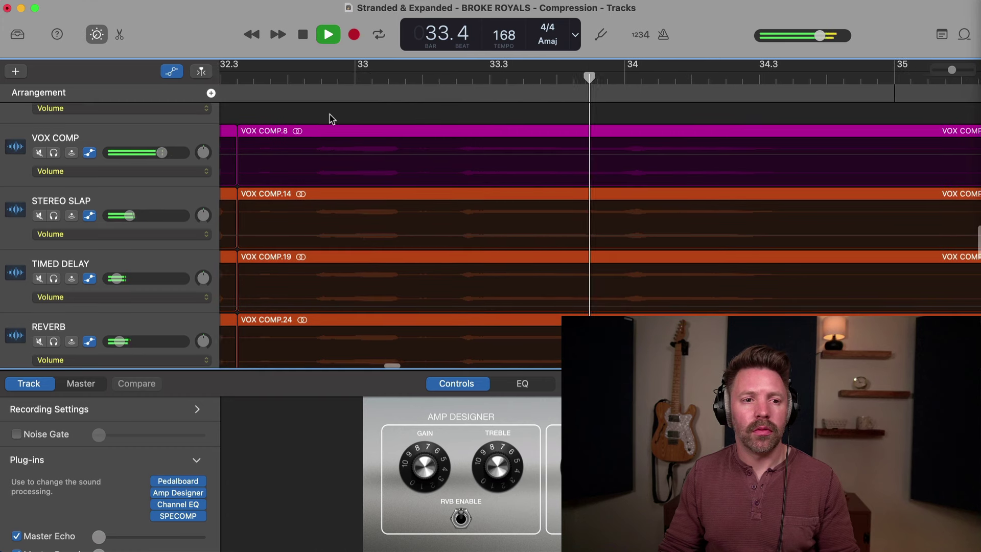
scroll(332, 119, right, 2)
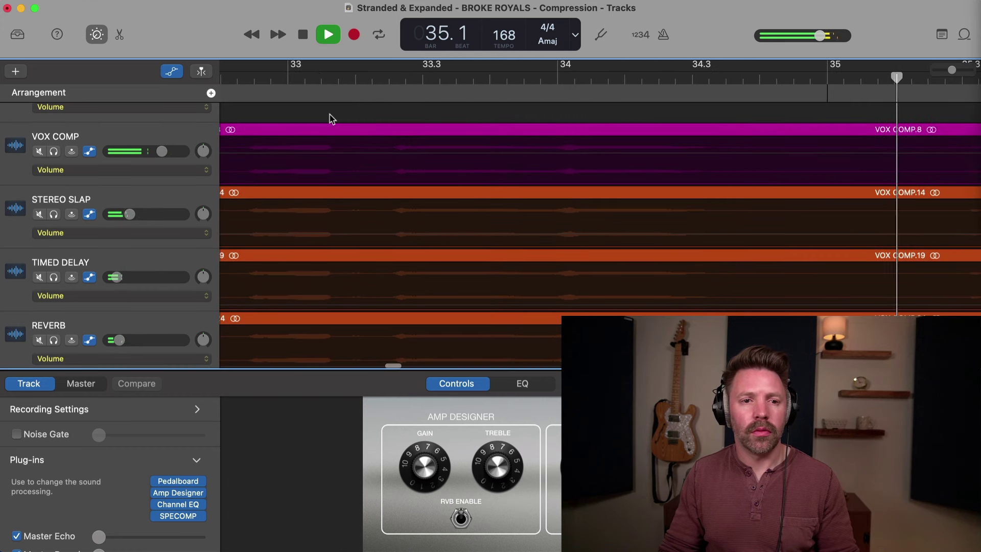
key(space)
Add volume automation points on VOX COMP around the vocal line from bar 32.3 to just before bar 35 and raise the section between them
scroll(330, 118, left, 3)
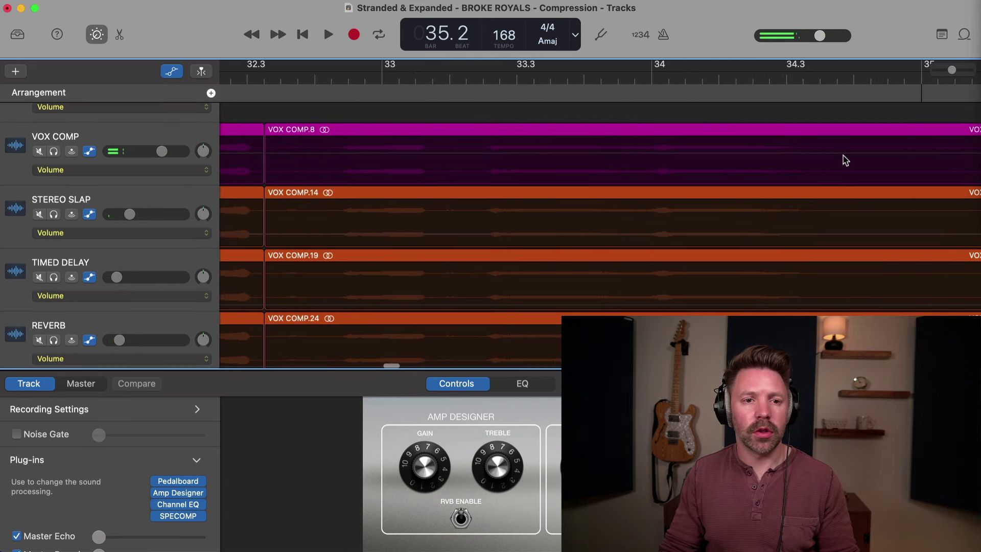
click(849, 156)
scroll(402, 154, left, 2)
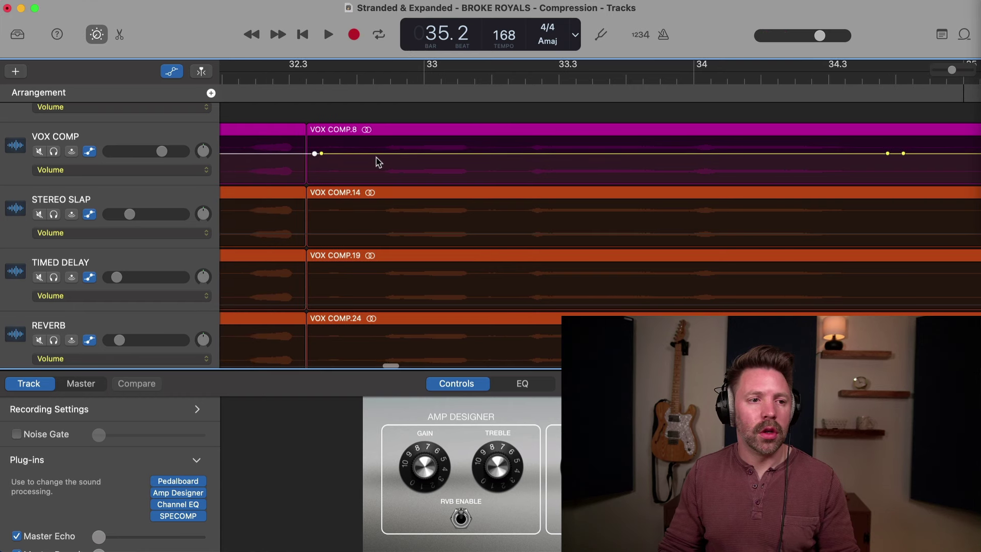
drag(377, 157, 376, 152)
Play the raised vocal line from just before bar 32.3 to check its volume, and stop before bar 35
click(275, 80)
key(space)
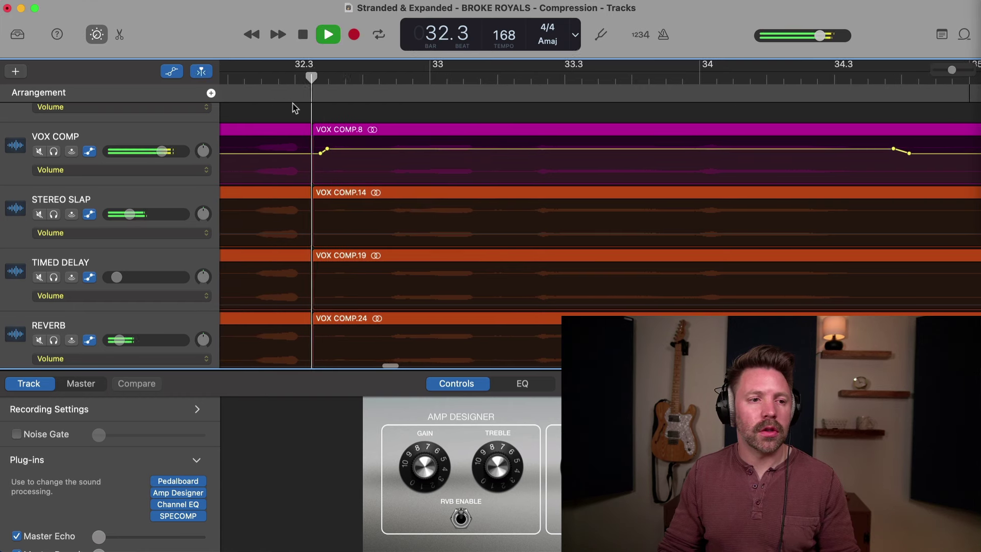
scroll(306, 113, right, 2)
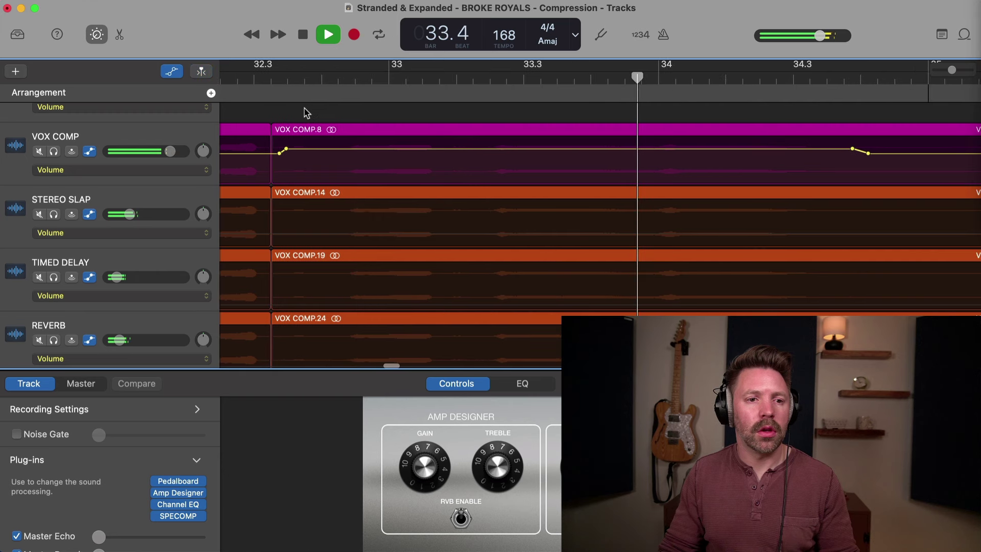
scroll(307, 114, left, 1)
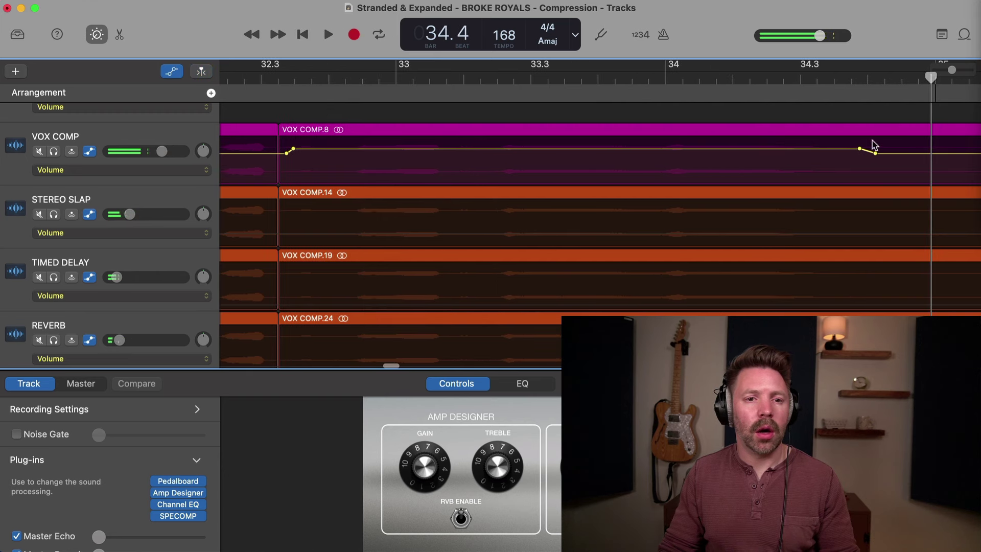
Slope VOX COMP's raised section by raising its end point and lowering its start point to +1.1 dB, and play it back
drag(860, 148, 860, 146)
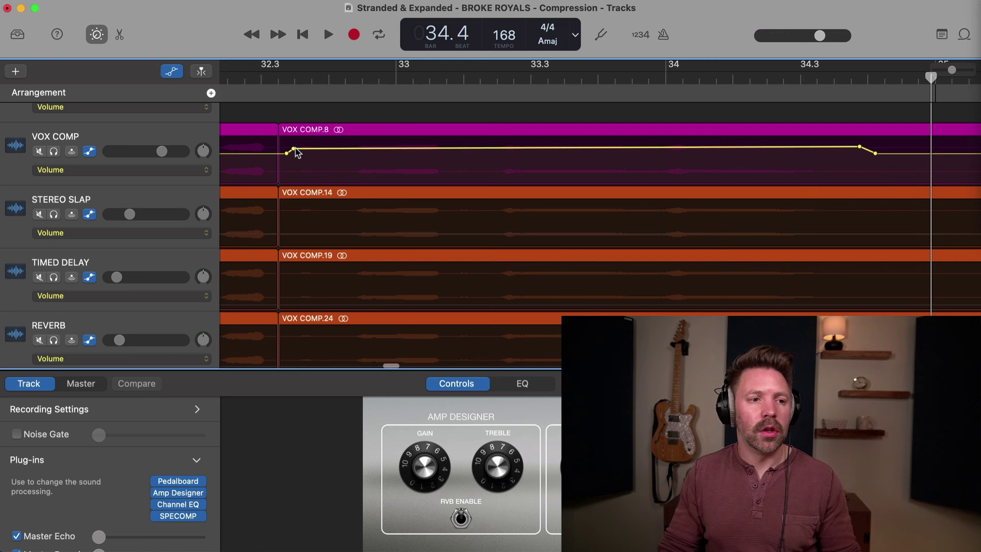
drag(294, 152, 295, 154)
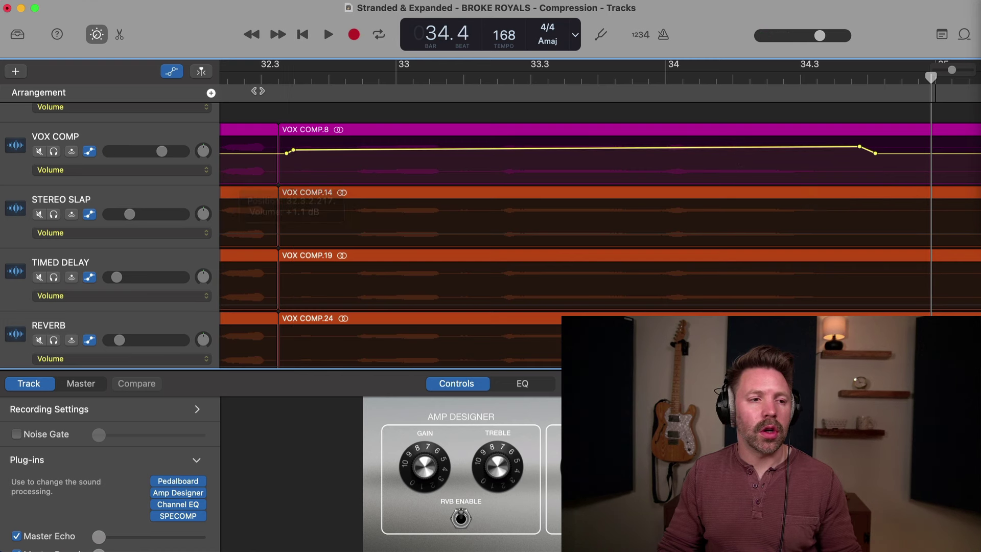
click(249, 80)
scroll(249, 80, left, 3)
key(space)
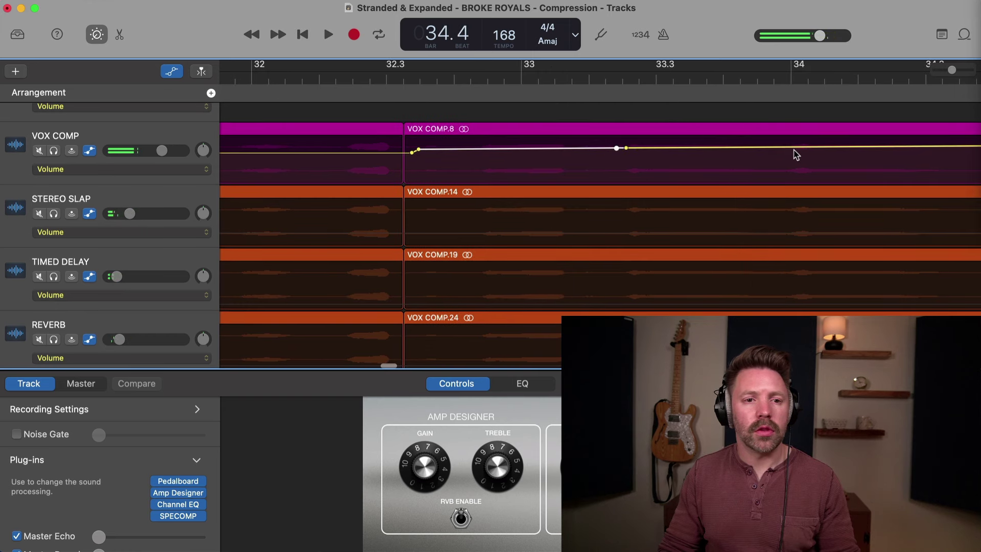
Raise VOX COMP's volume automation between bar 33.2 and bar 34 to +2.1 dB, play on into the Chorus, and stop
drag(770, 143, 770, 143)
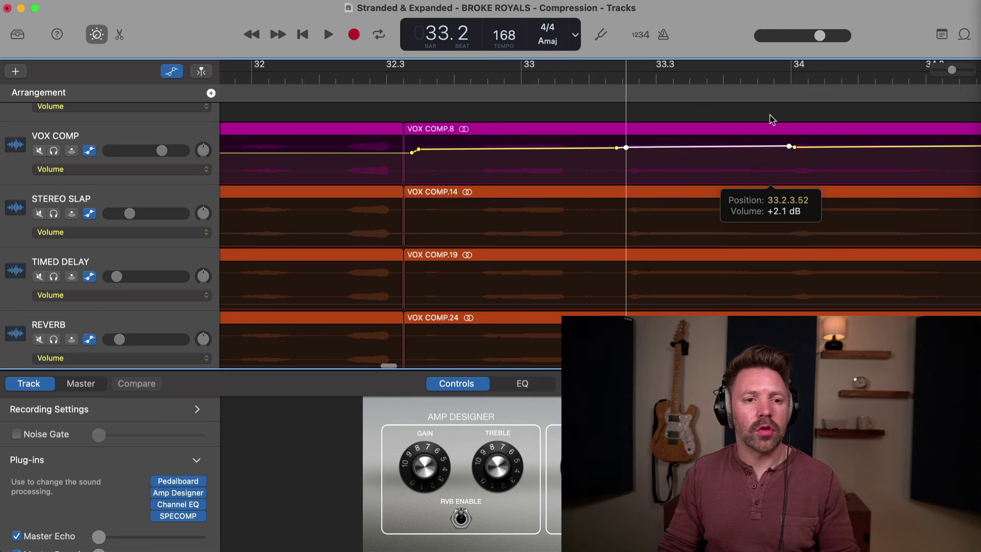
key(super+Left)
scroll(770, 115, right, 2)
scroll(770, 114, left, 2)
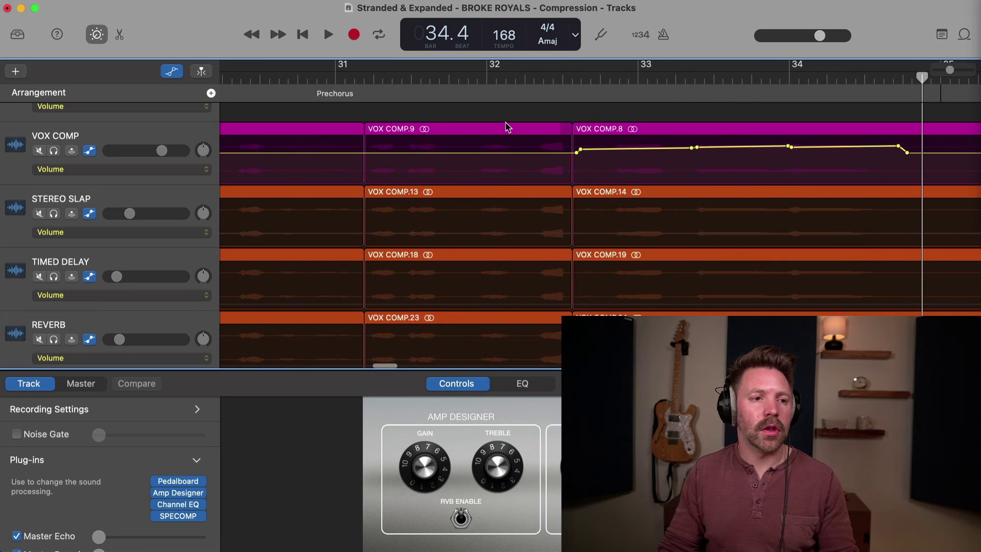
scroll(507, 127, left, 3)
key(space)
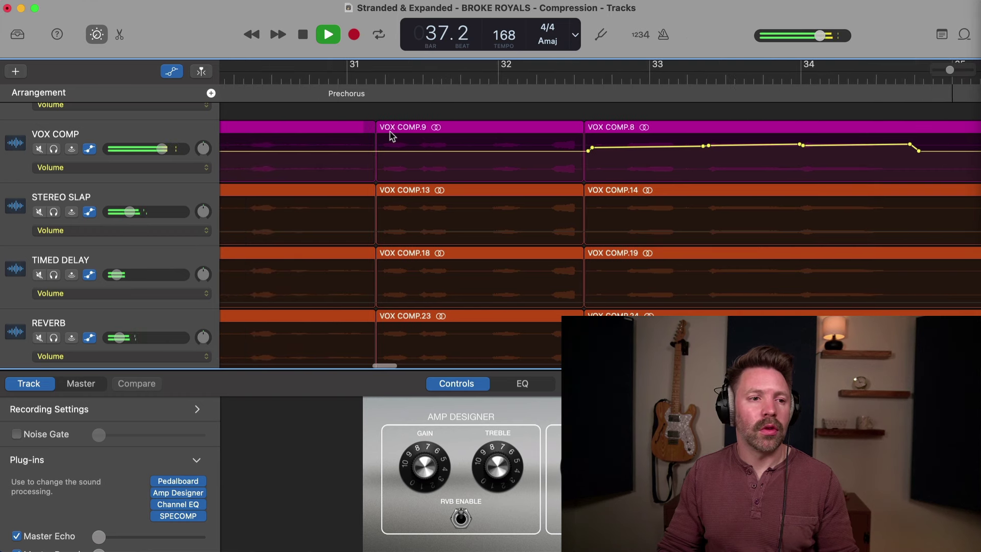
key(space)
Audition VOX COMP from bar 30.1, add volume points around the short phrase leading into bar 31, and raise that section to -0.5 dB
click(290, 76)
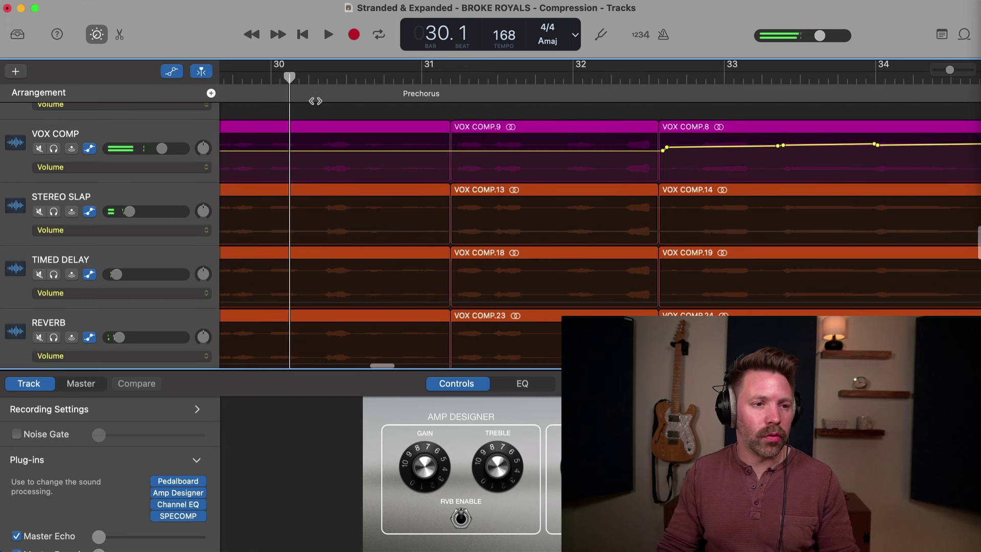
key(space)
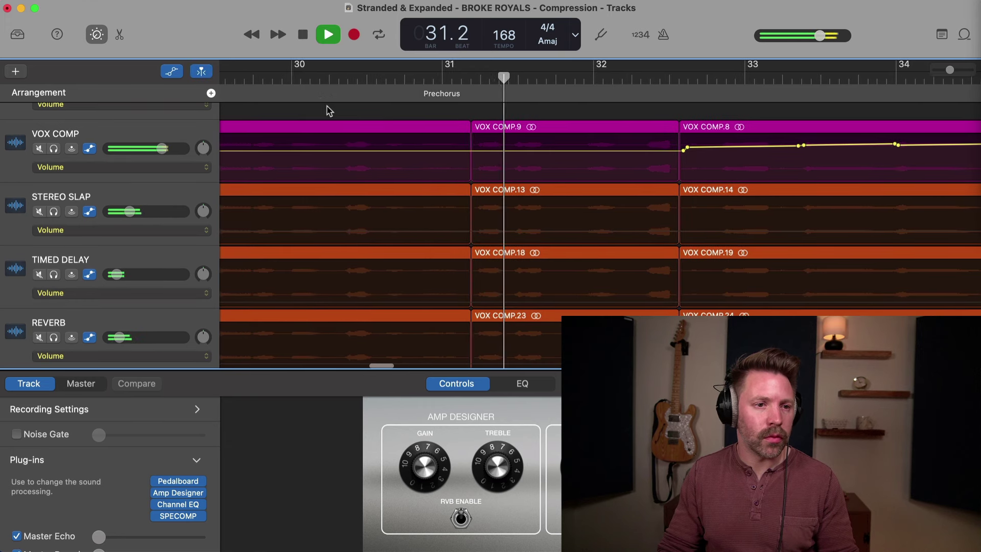
key(space)
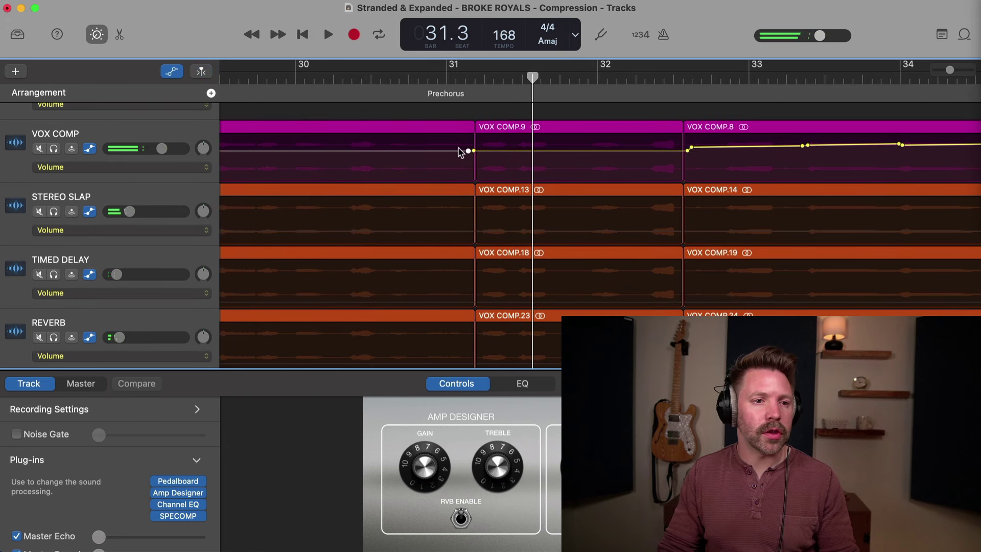
click(431, 147)
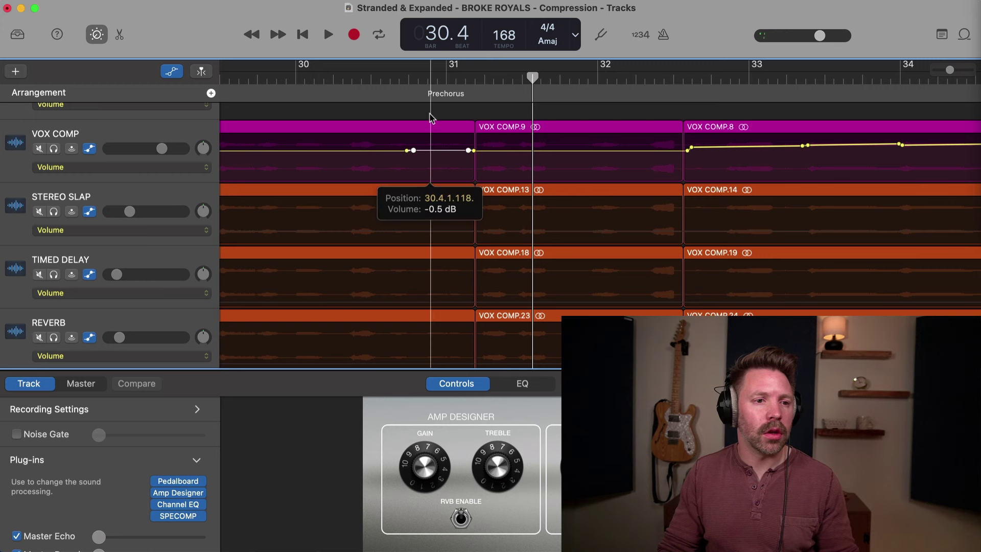
Play back the phrase leading into bar 31 and raise its VOX COMP volume section to -0.2 dB
click(351, 77)
key(space)
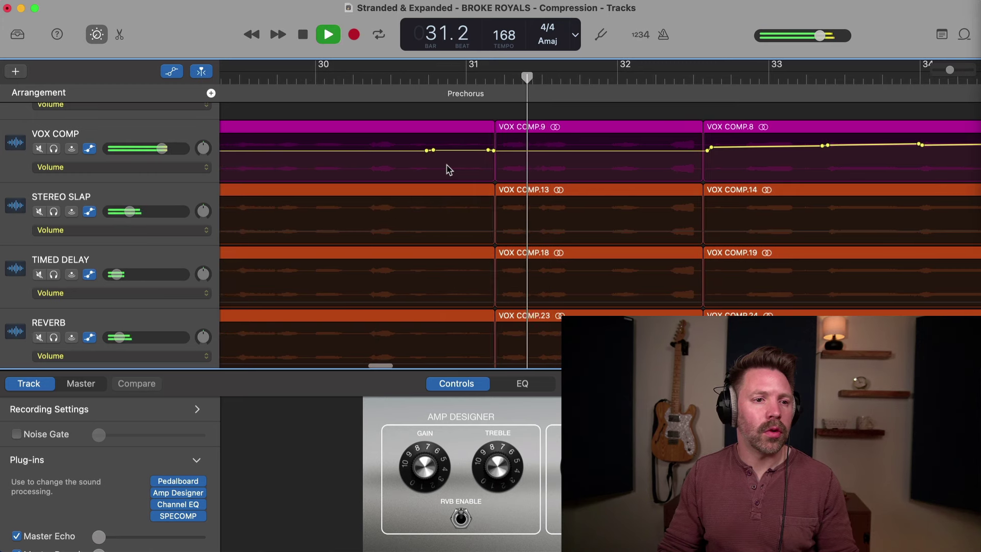
key(space)
click(458, 149)
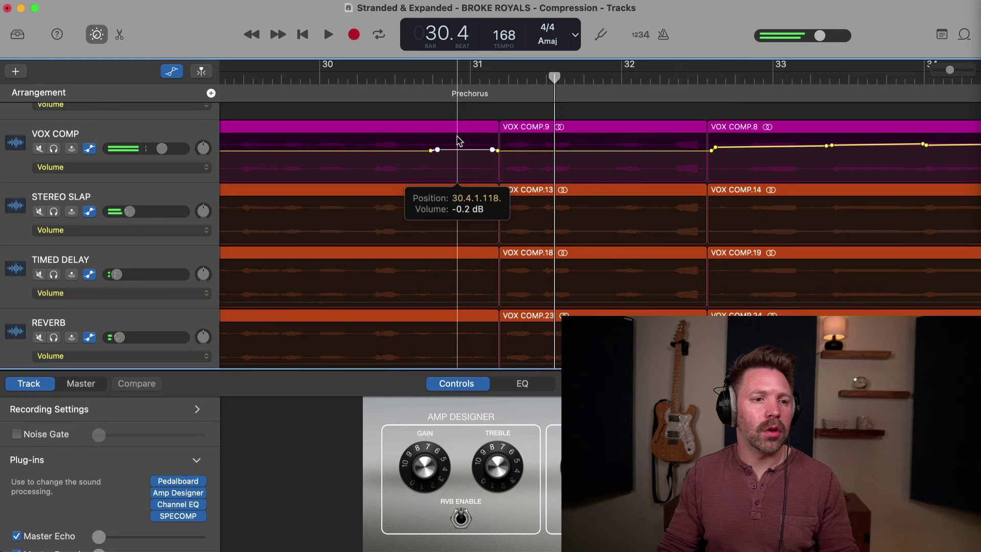
Play the vocal automation from just after bar 30 through the end of the Prechorus and the PAUSE section
click(357, 74)
key(space)
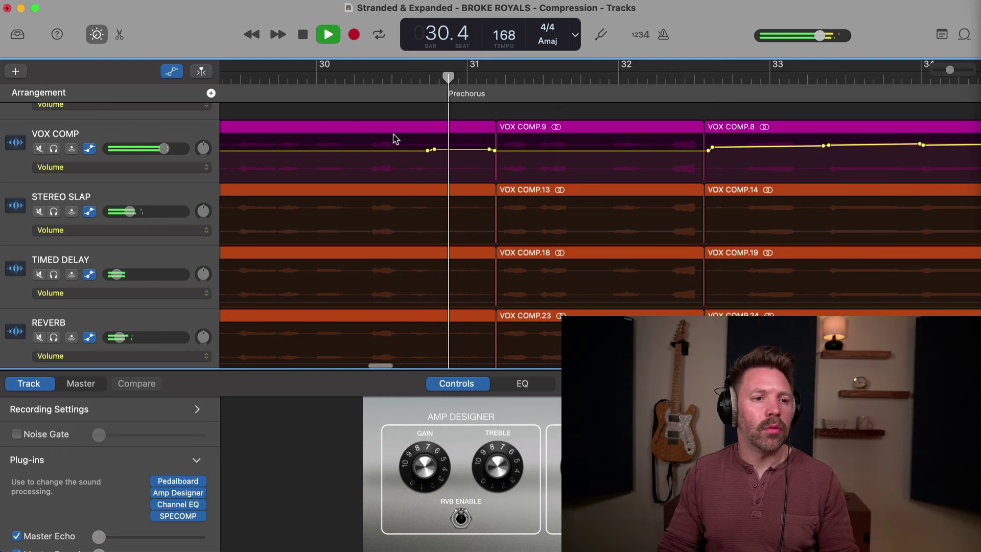
key(super+Left)
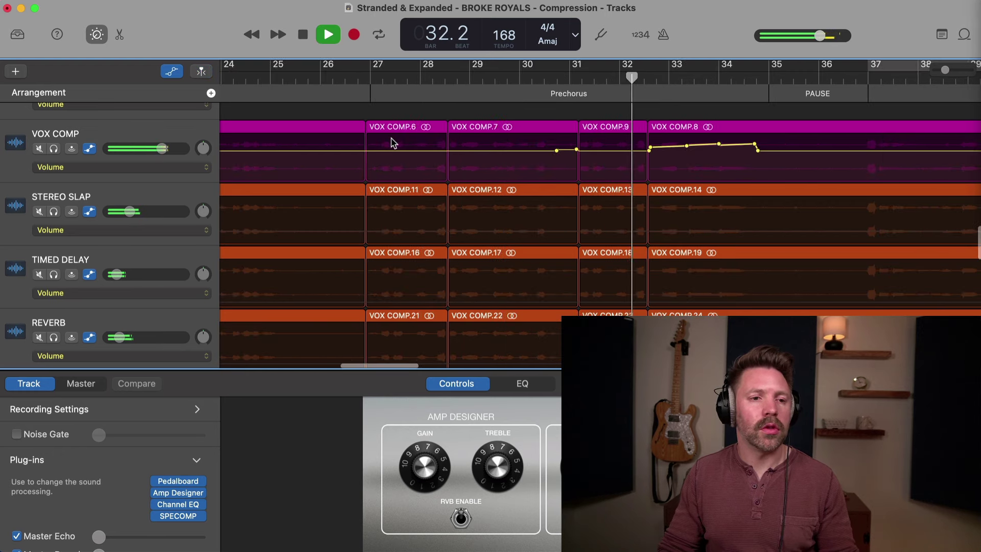
key(super+Left)
key(super+Right)
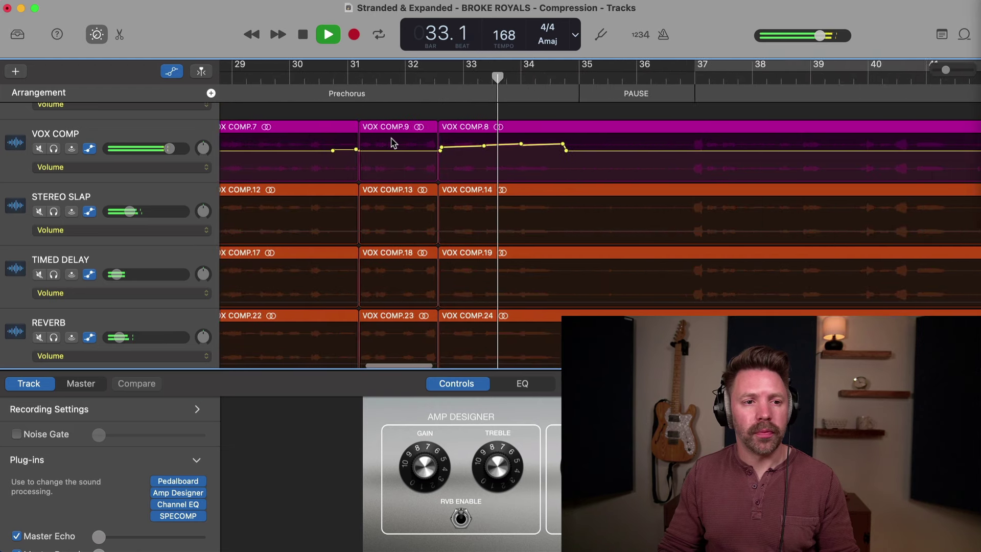
scroll(393, 144, right, 1)
scroll(394, 143, right, 1)
scroll(393, 144, down, 1)
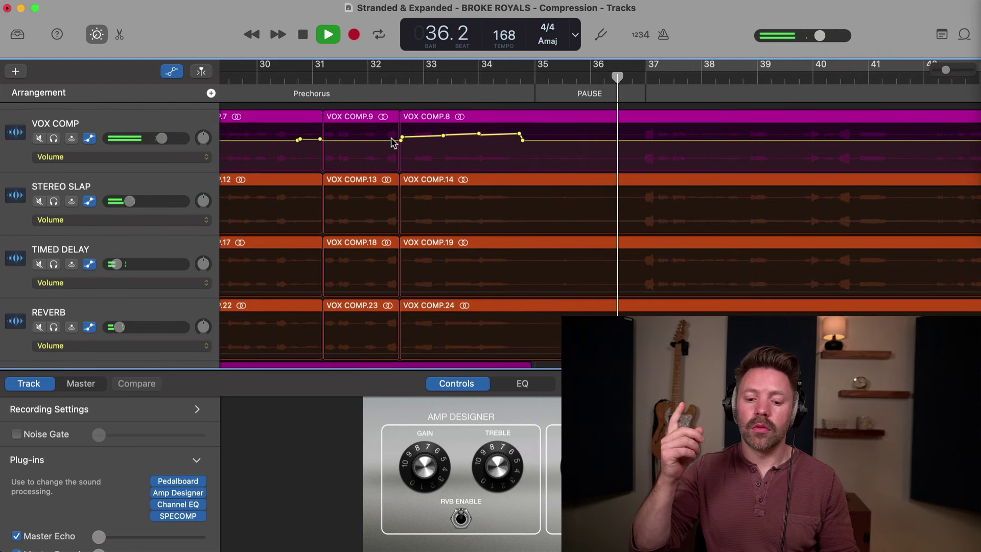
scroll(394, 144, right, 2)
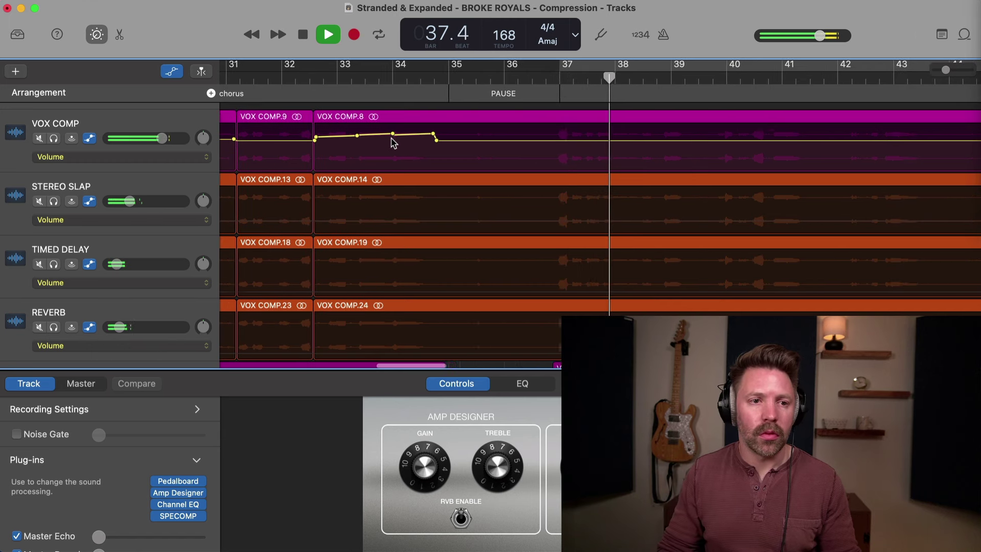
Listen through the Chorus, hide the track automation along the way, and stop playback just before the Outro
scroll(393, 144, up, 4)
scroll(394, 144, right, 4)
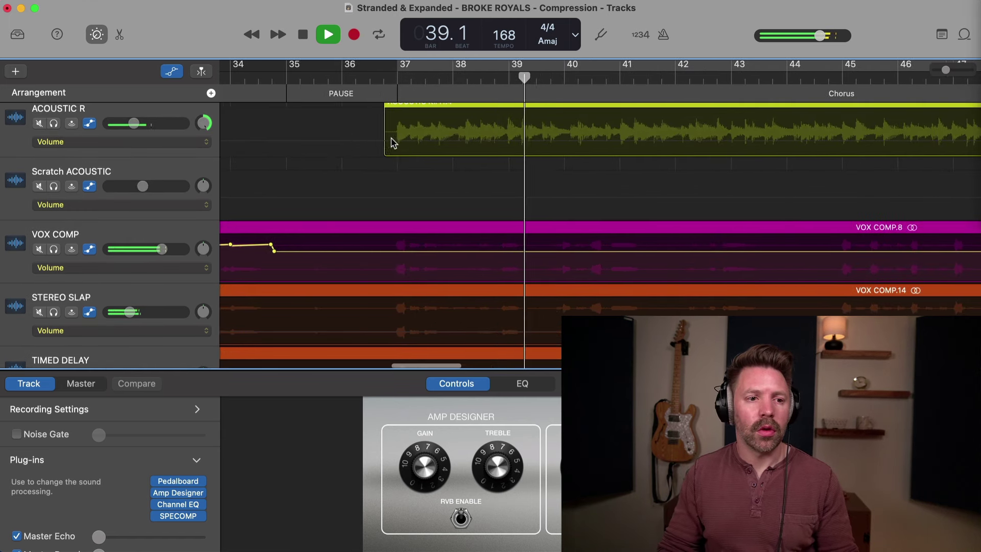
scroll(392, 142, right, 2)
scroll(394, 241, right, 1)
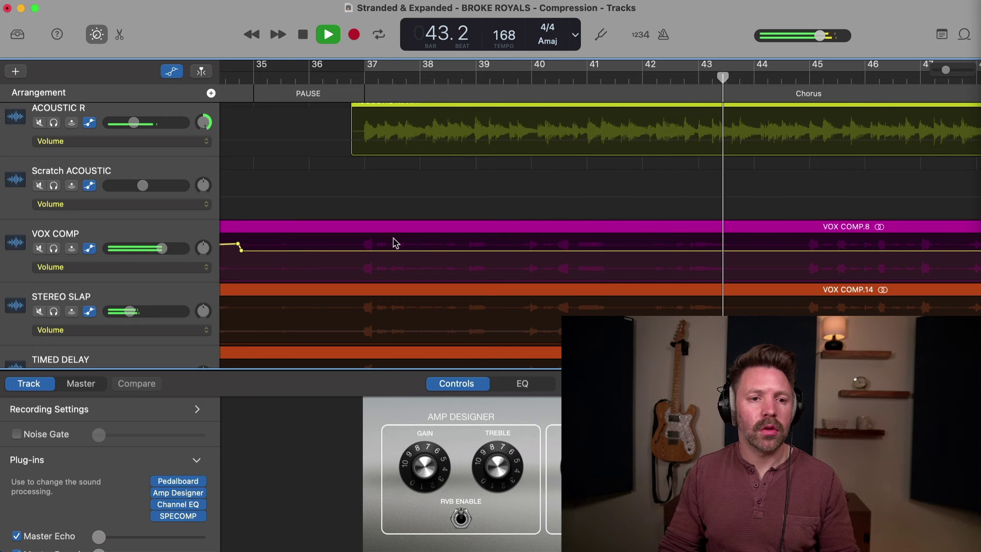
scroll(395, 243, right, 5)
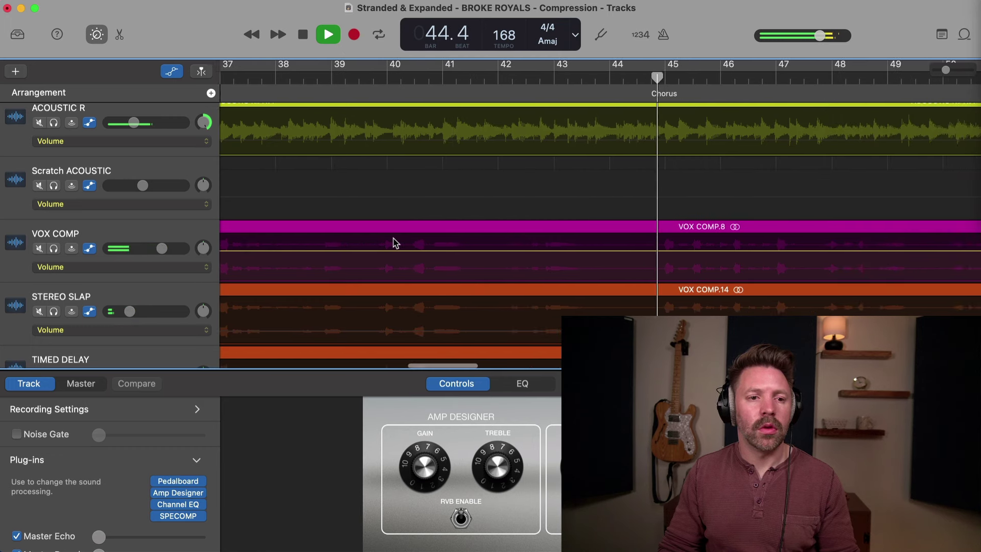
key(a)
scroll(395, 243, left, 3)
scroll(395, 243, right, 4)
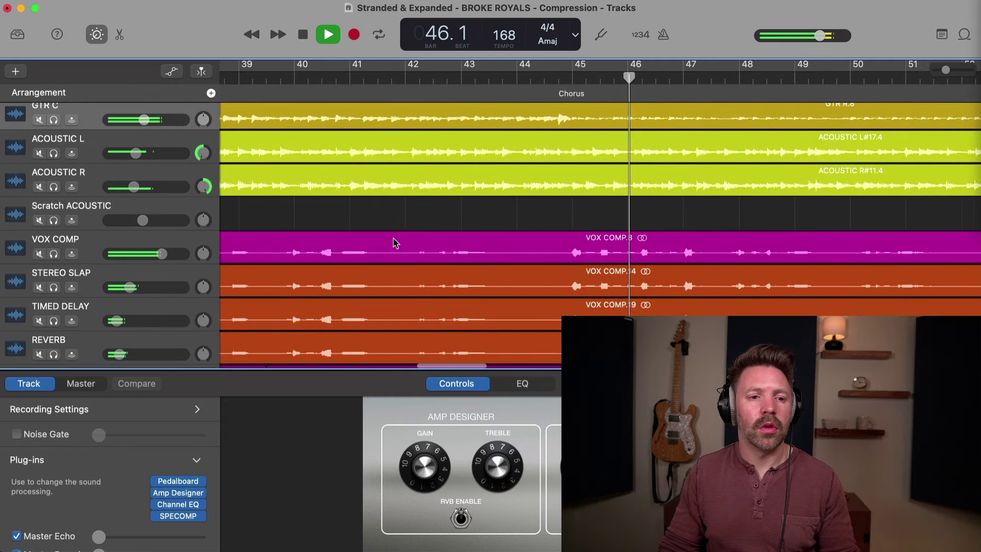
scroll(395, 243, right, 2)
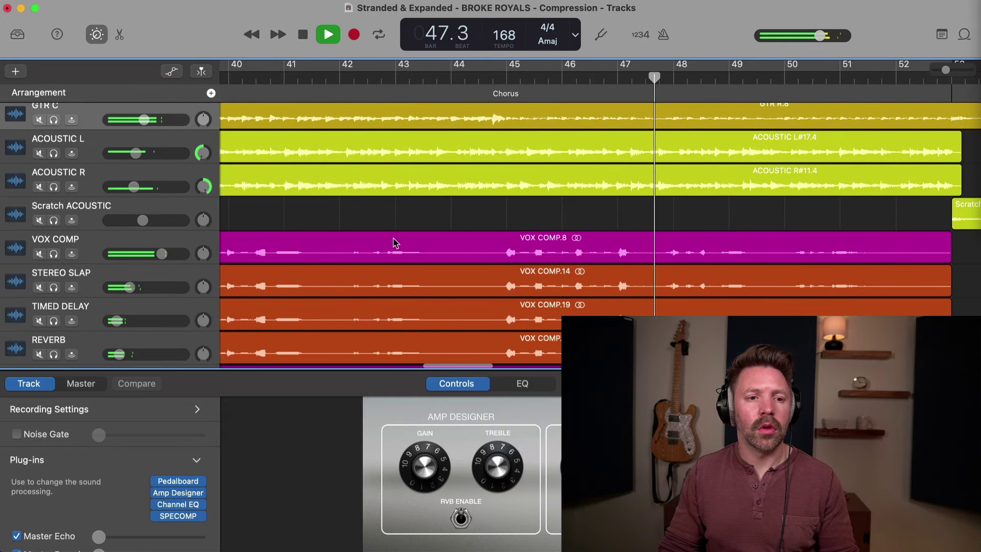
scroll(395, 243, right, 2)
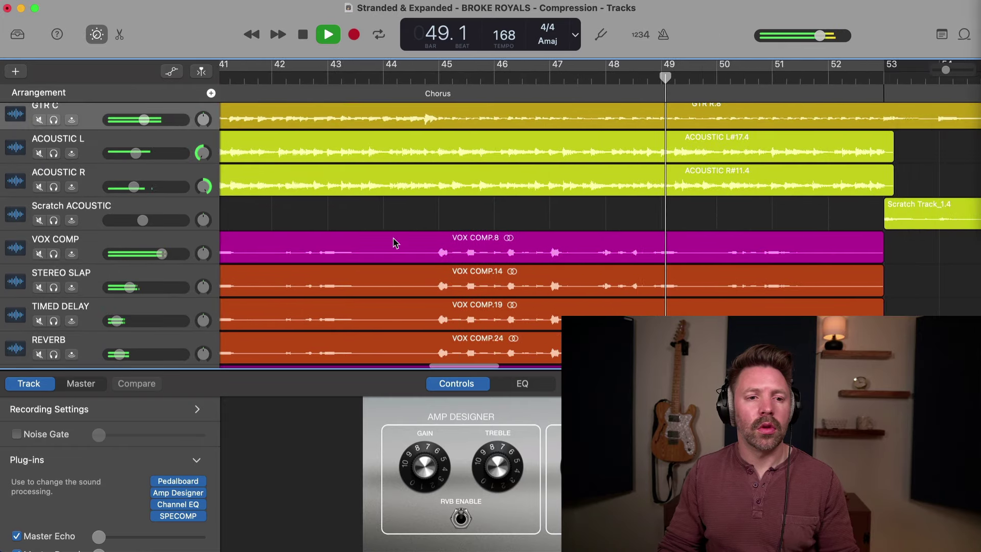
scroll(395, 243, right, 2)
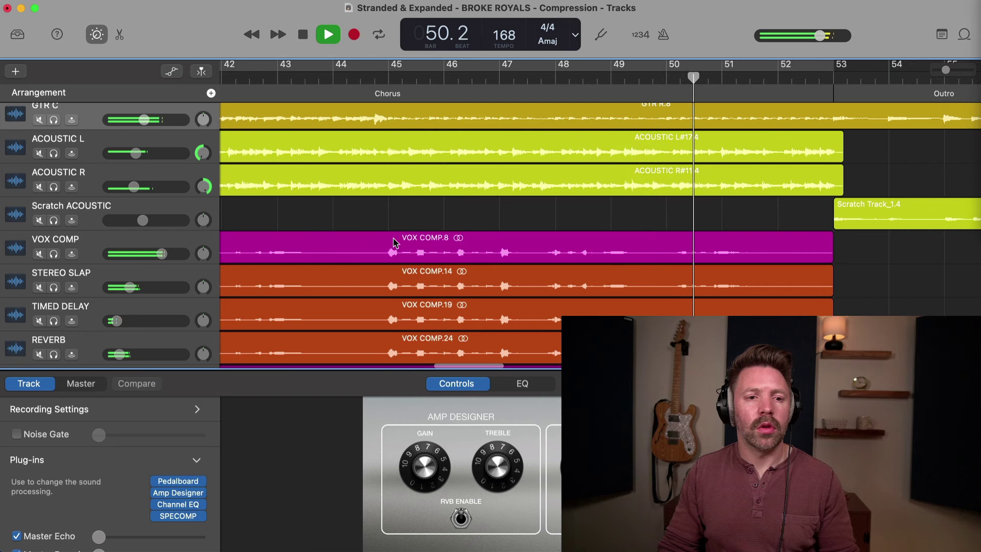
key(space)
Audition the drum fill at the end of the Prechorus from bar 33.4 into bar 35, and stop playback
scroll(395, 243, left, 8)
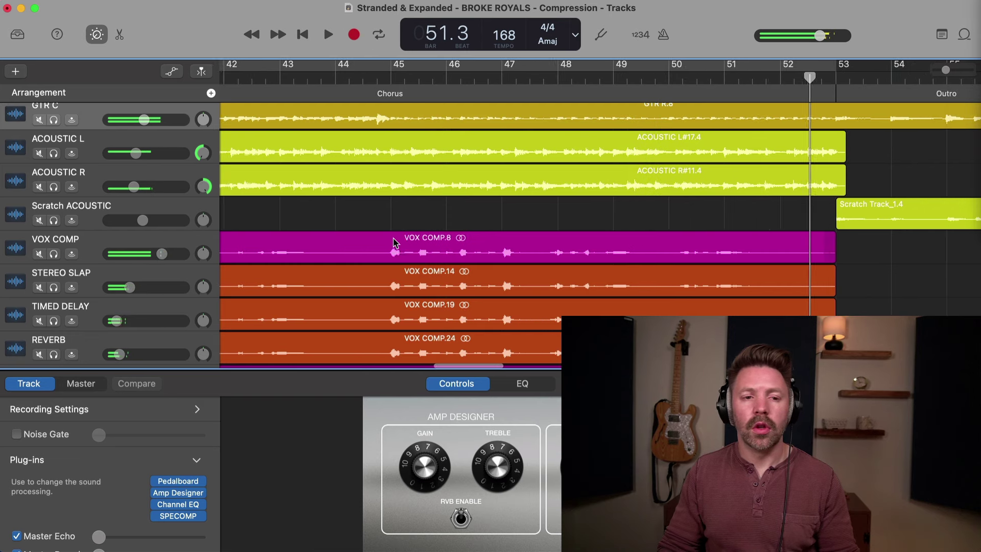
scroll(394, 247, down, 3)
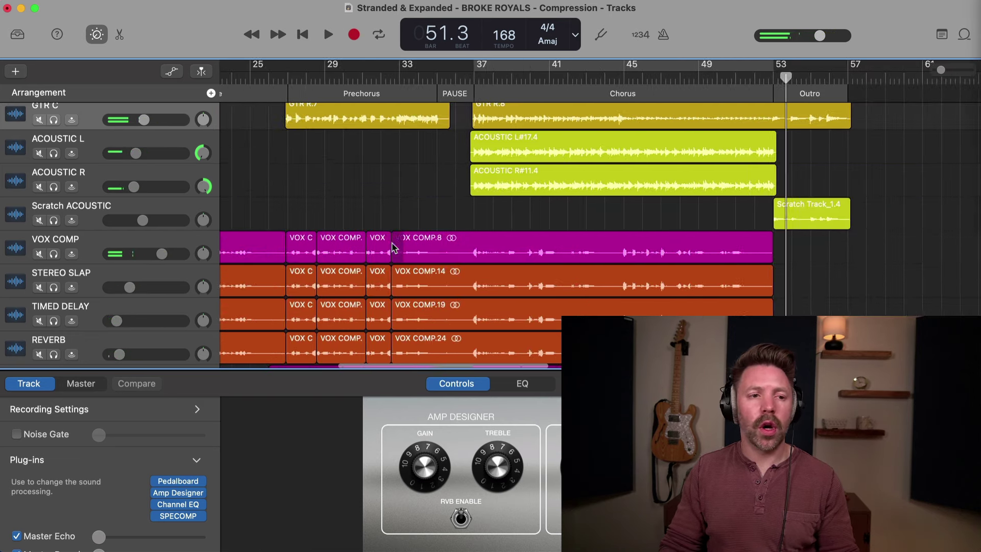
scroll(394, 247, up, 15)
scroll(394, 248, left, 5)
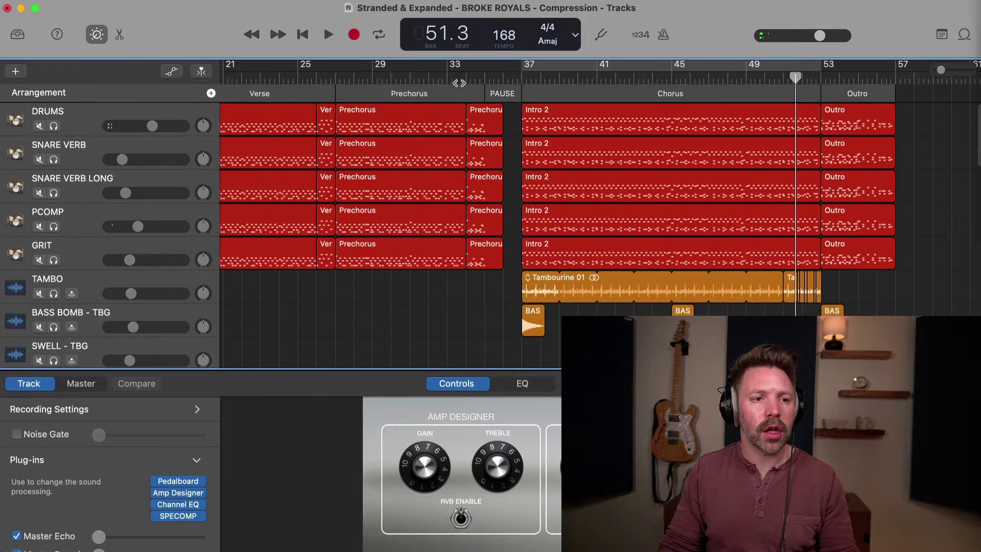
click(458, 82)
scroll(458, 83, up, 3)
key(space)
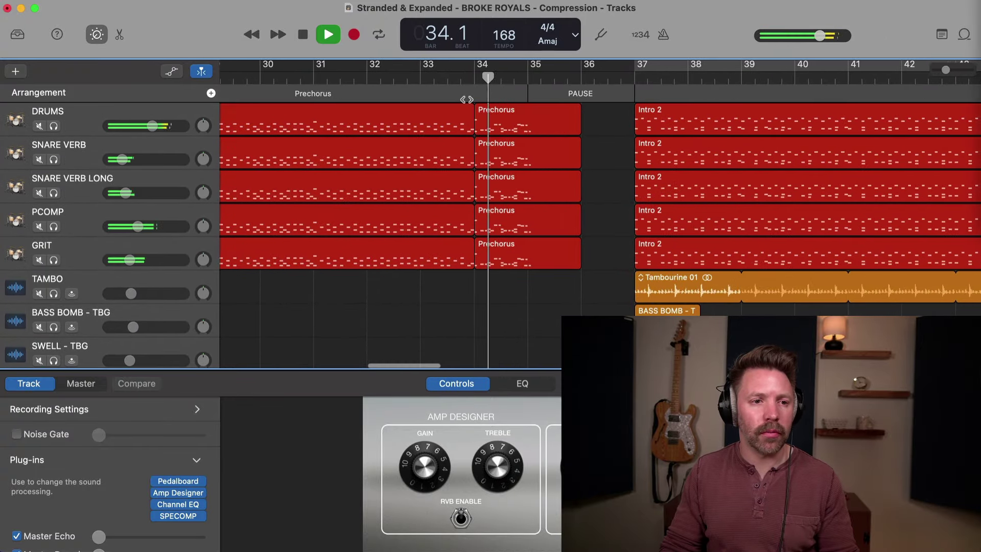
key(space)
key(super+Right)
key(super+Right)
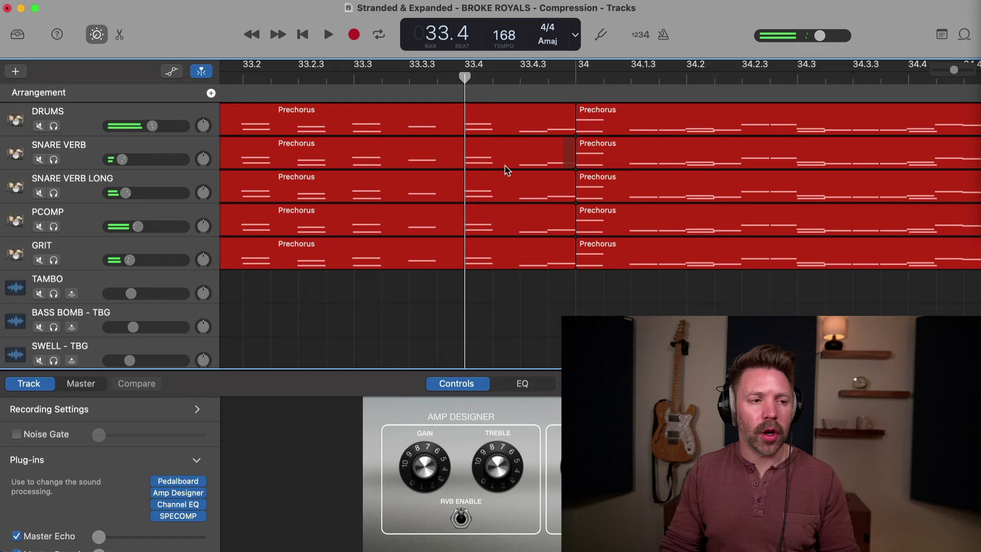
key(space)
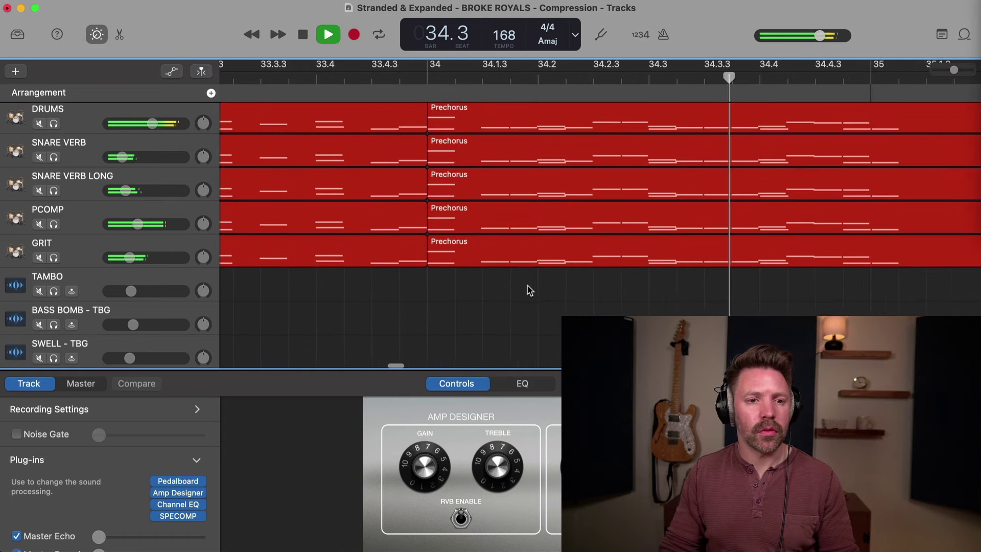
key(space)
Show automation, add PCOMP volume points around the drum fill from bar 34 to about bar 35.1.3, raise that section, and play it
key(a)
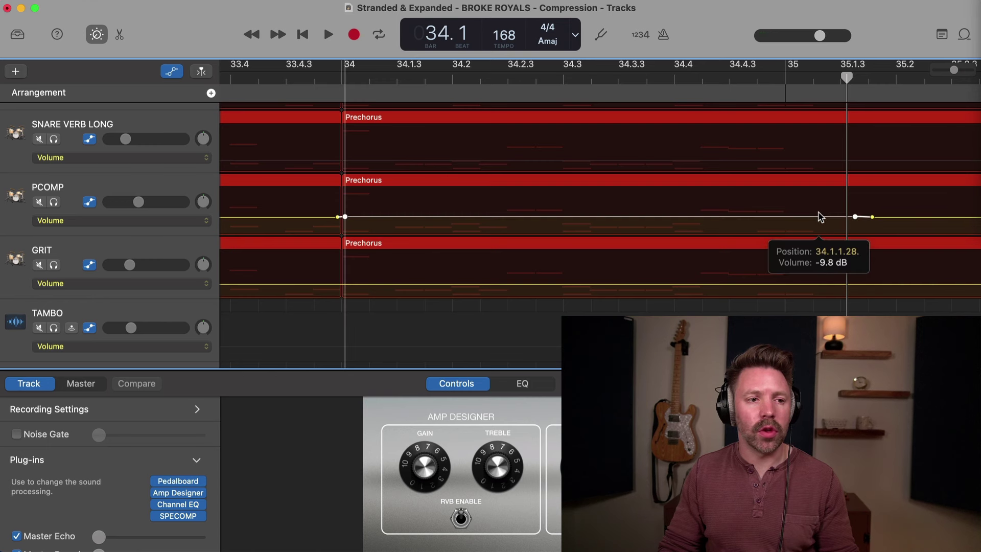
click(305, 75)
key(space)
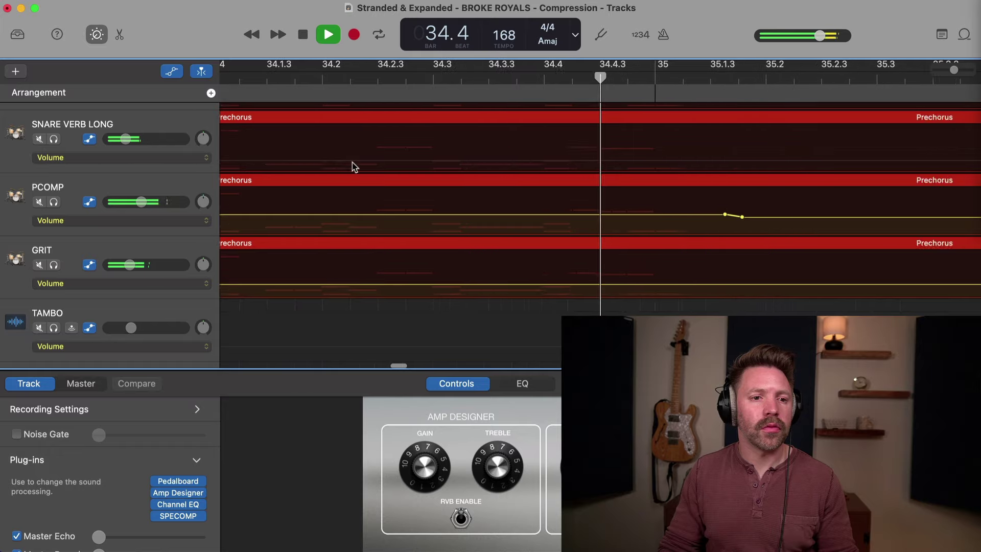
Play on through the PAUSE section into the Chorus, reviewing the tracks down to VOX COMP, and hide the track automation
scroll(360, 187, down, 5)
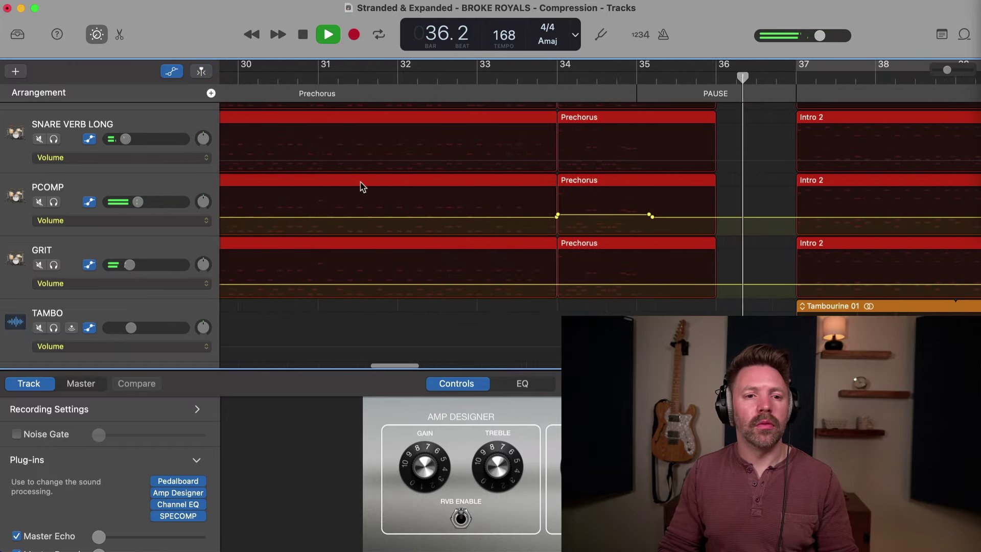
scroll(360, 187, right, 10)
scroll(360, 187, down, 5)
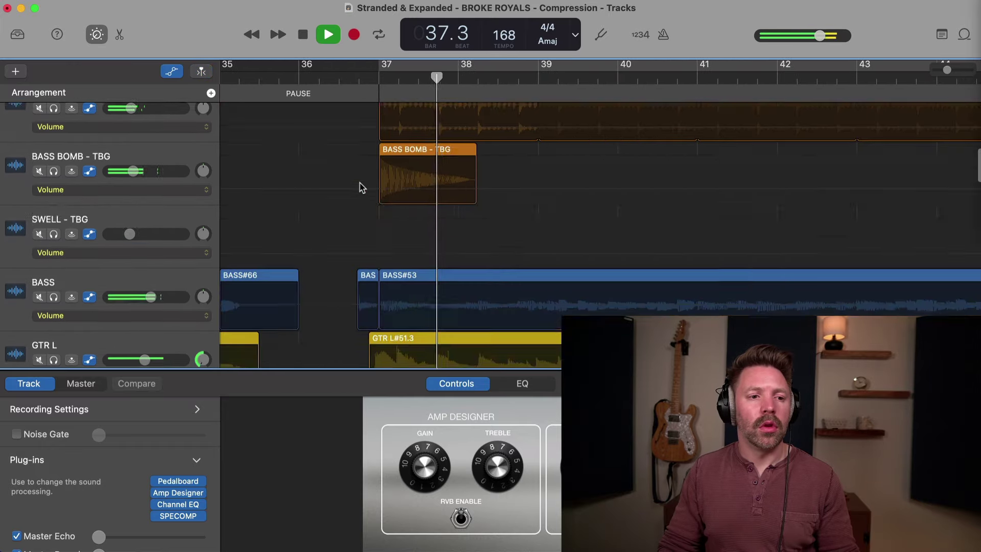
scroll(361, 187, down, 3)
scroll(361, 187, down, 3)
scroll(361, 187, down, 5)
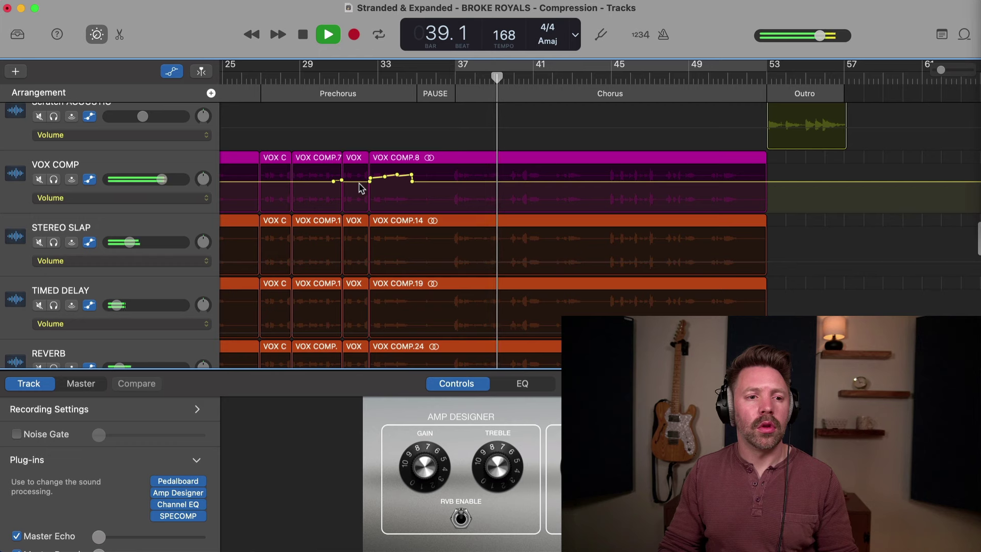
scroll(359, 188, up, 2)
key(a)
scroll(360, 188, up, 5)
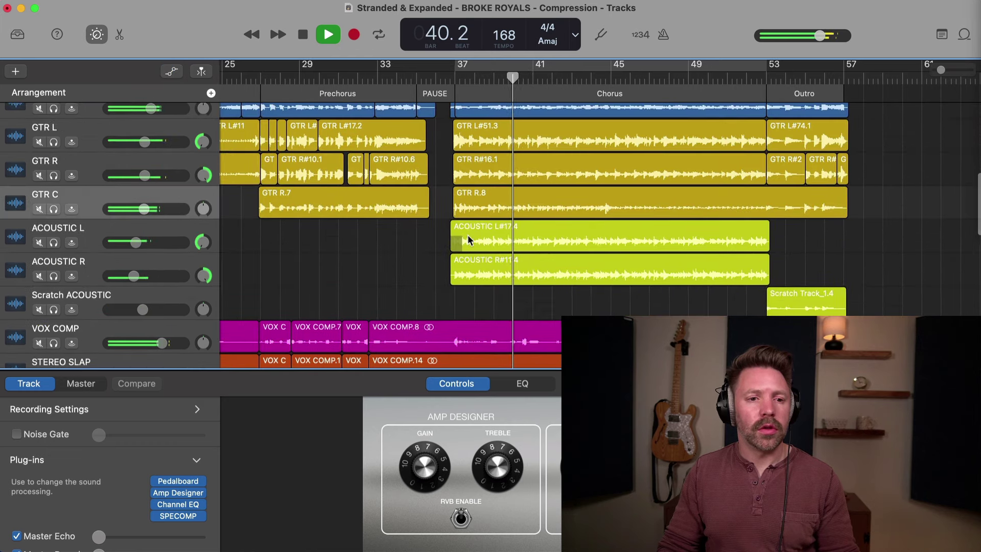
Listen through the Chorus to just past bar 47 while following the guitar tracks, and stop playback
scroll(468, 240, right, 8)
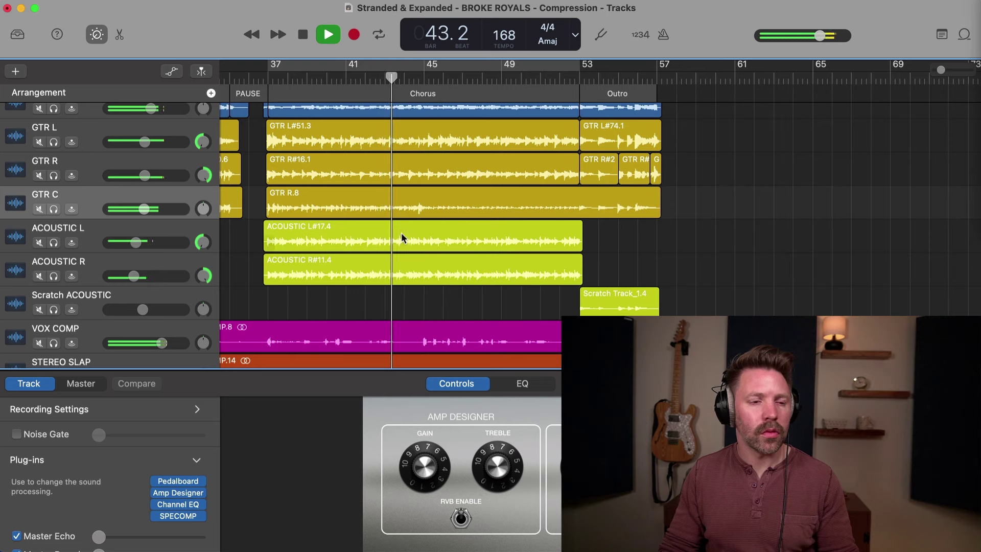
scroll(402, 236, right, 3)
scroll(402, 236, up, 1)
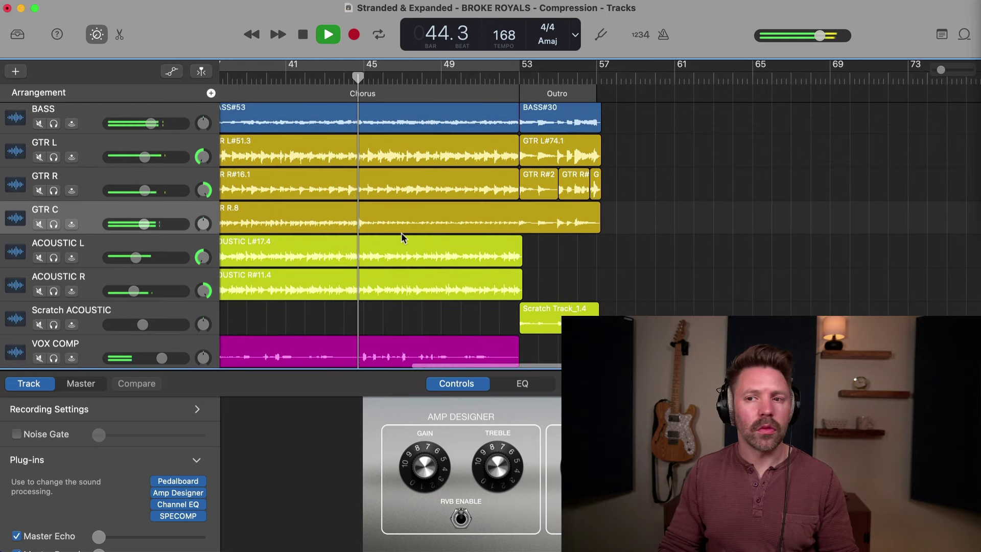
scroll(402, 236, up, 1)
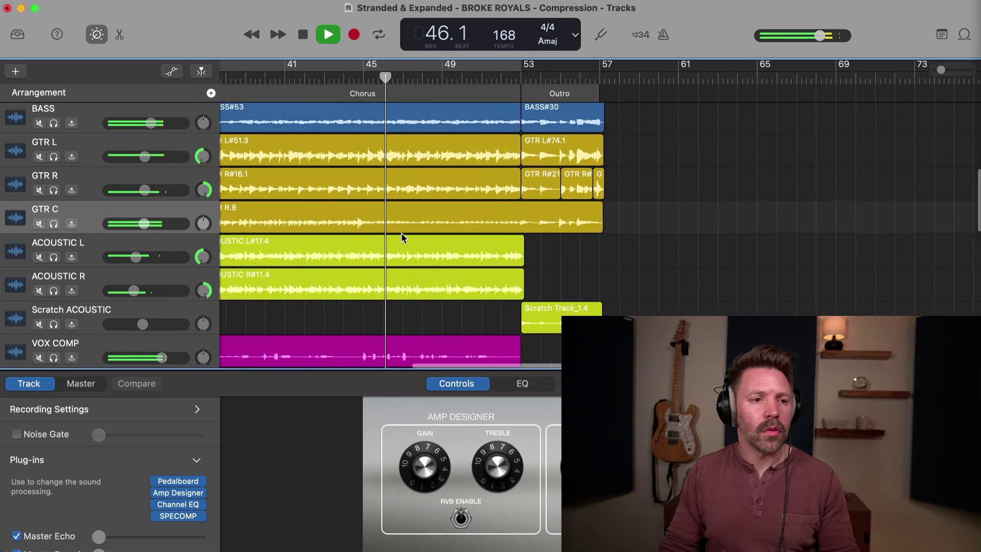
scroll(400, 232, up, 3)
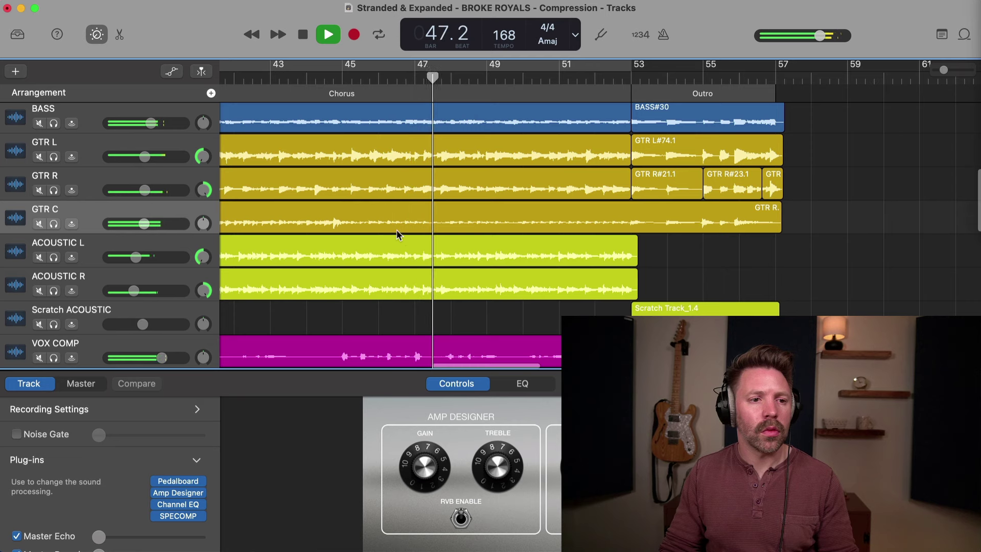
key(space)
Solo GTR C, audition it from about bar 44.3 into bar 45, stop playback, and turn the solo off
click(335, 80)
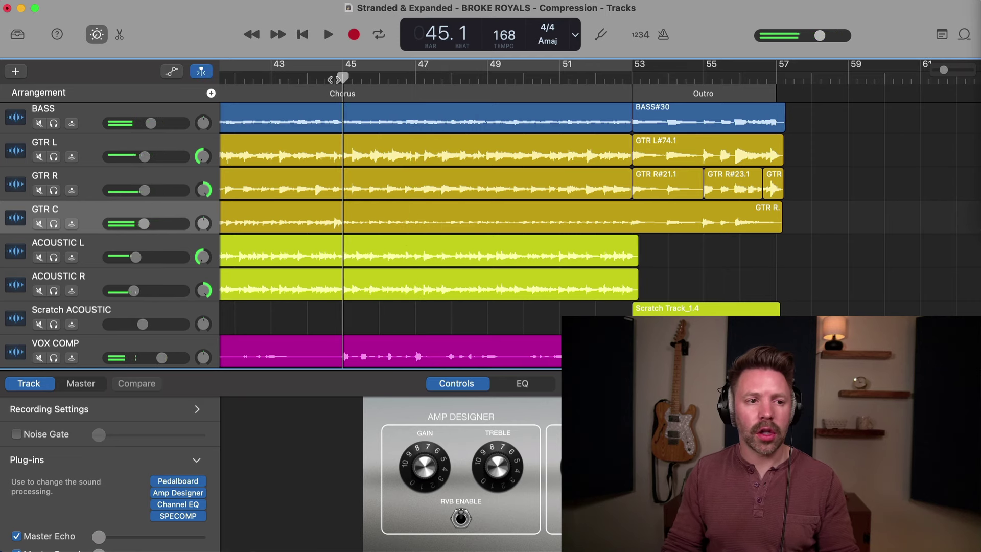
scroll(334, 80, up, 5)
key(s)
click(307, 86)
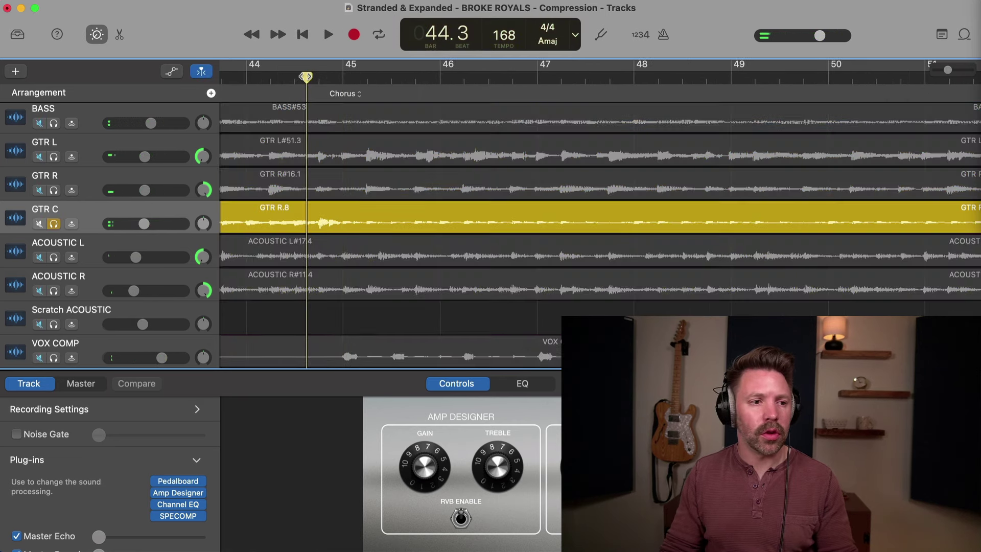
key(space)
key(space)
key(s)
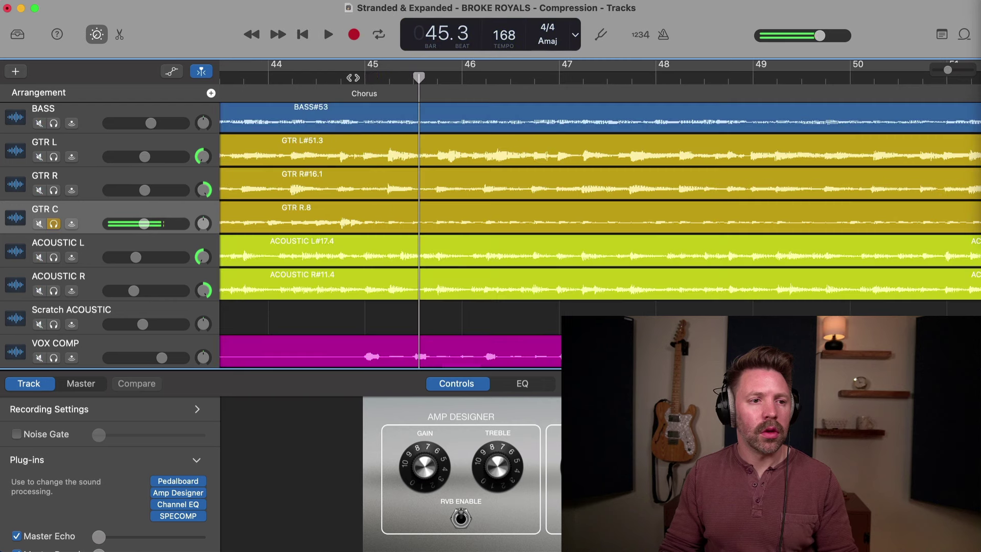
Show automation, add GTR C volume points around the second half of the Chorus from bar 45 to bar 53, and raise that section
click(359, 80)
key(b)
key(b)
key(a)
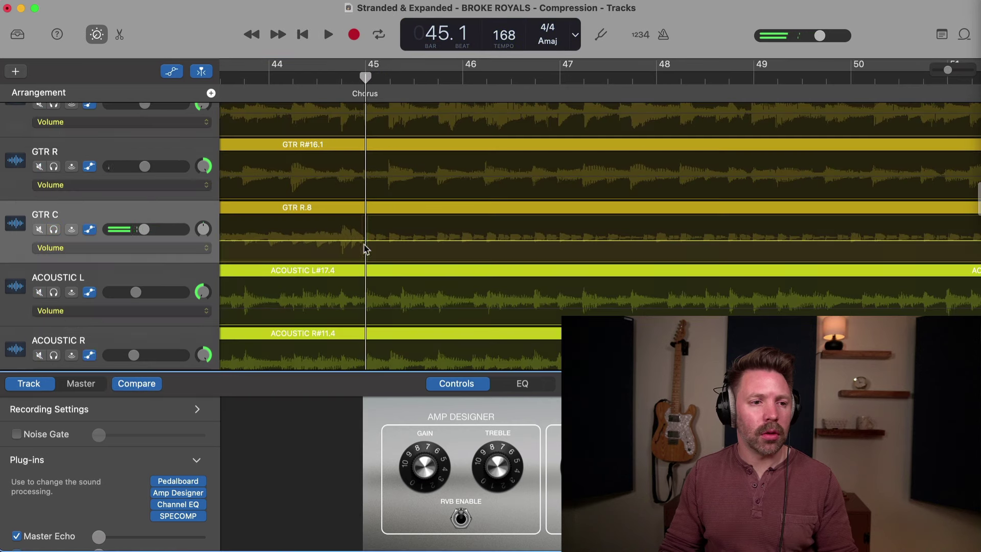
click(364, 240)
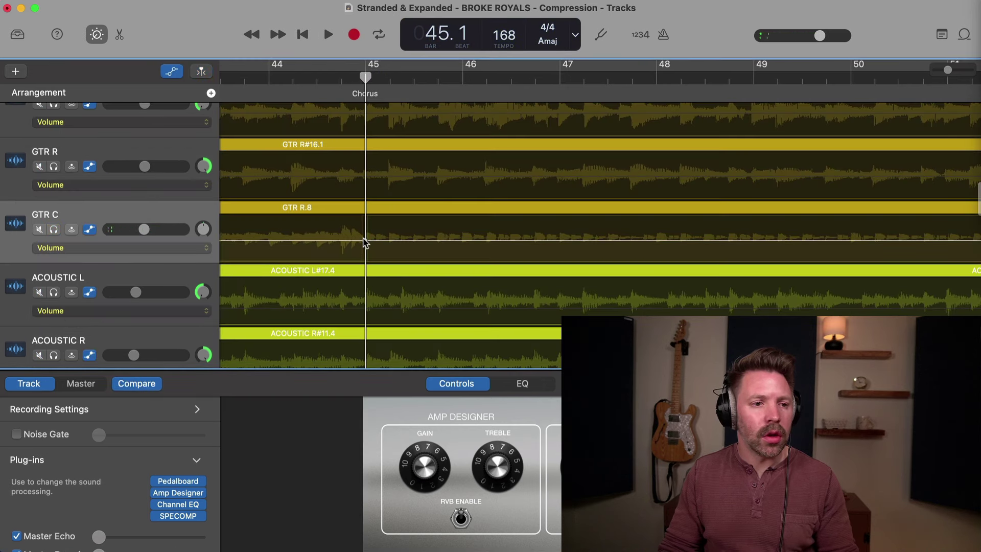
scroll(402, 252, right, 10)
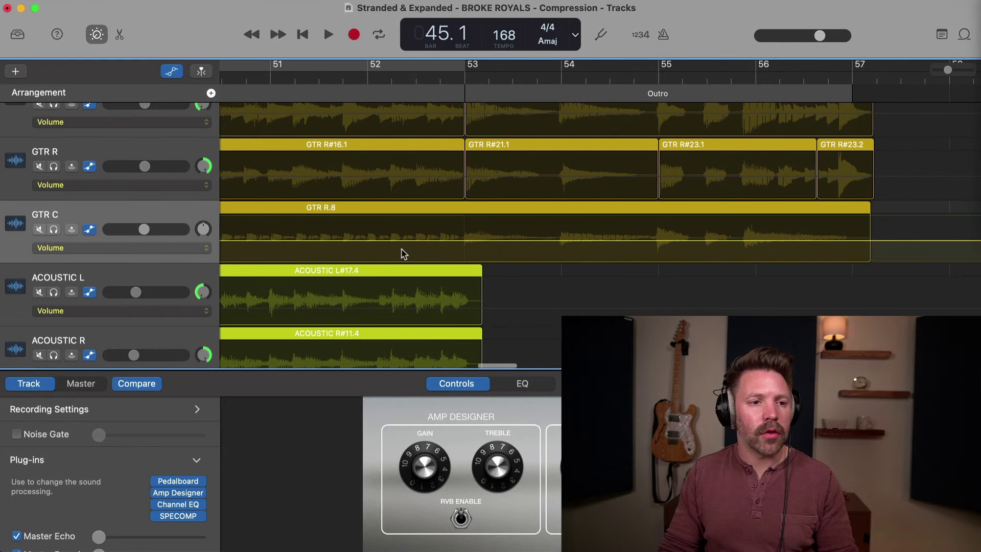
scroll(463, 243, left, 2)
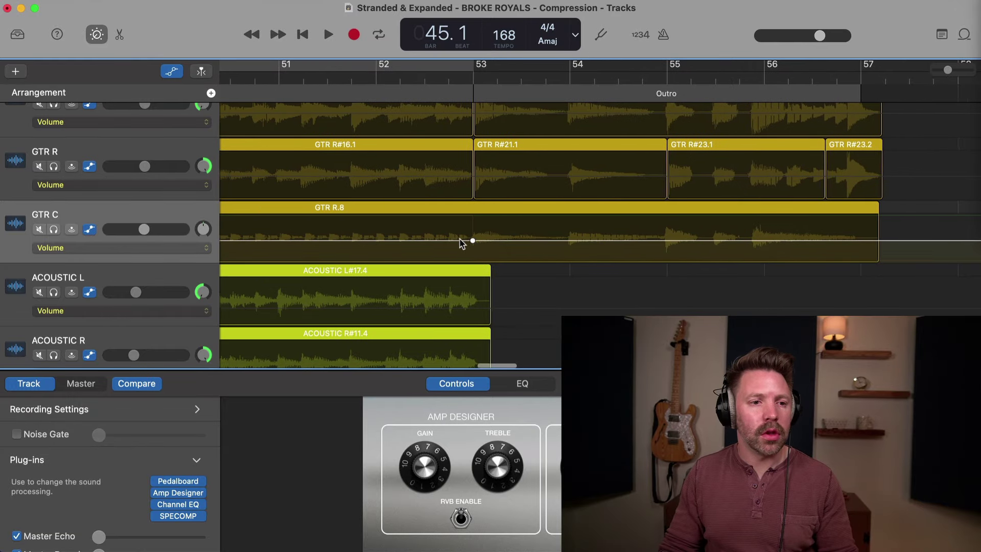
scroll(480, 243, left, 5)
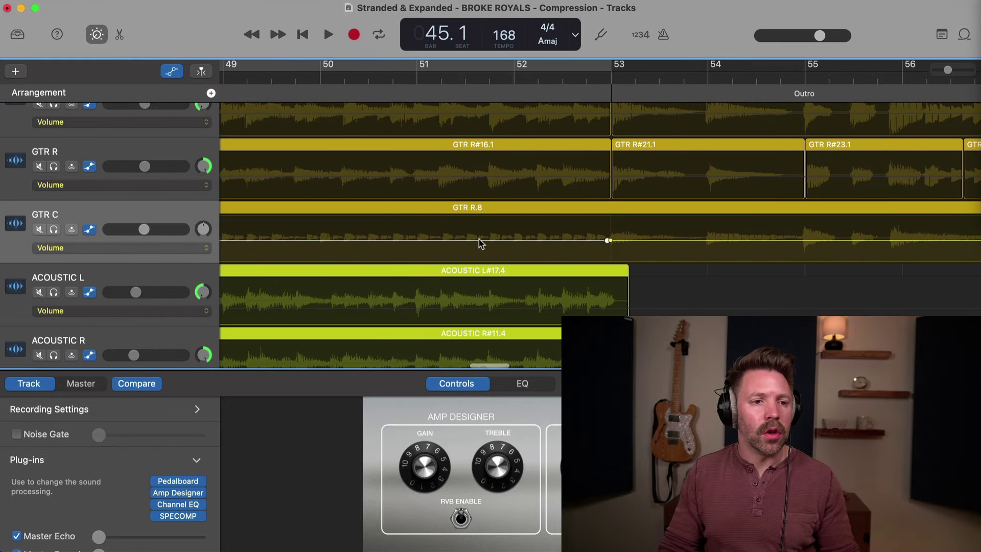
click(480, 240)
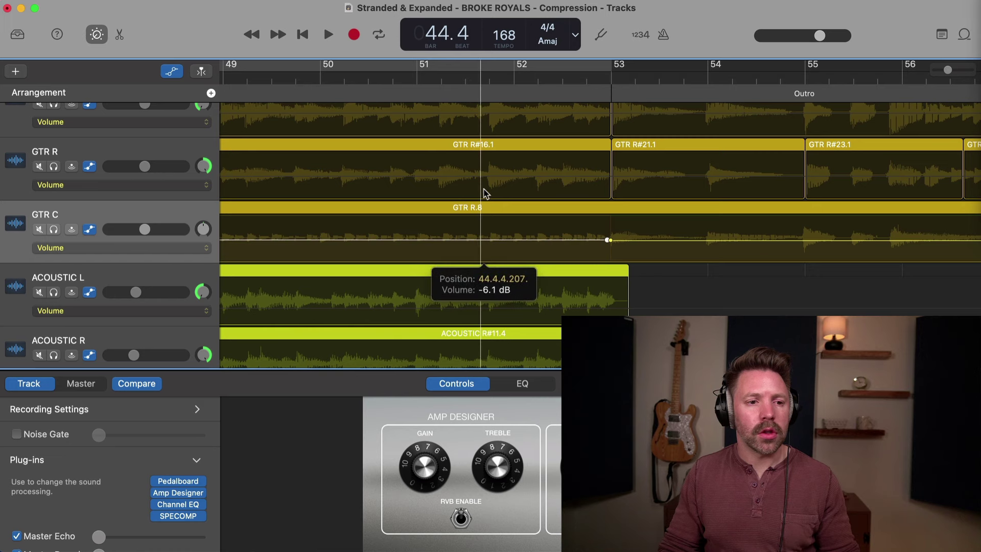
drag(484, 189, 489, 138)
scroll(489, 117, down, 10)
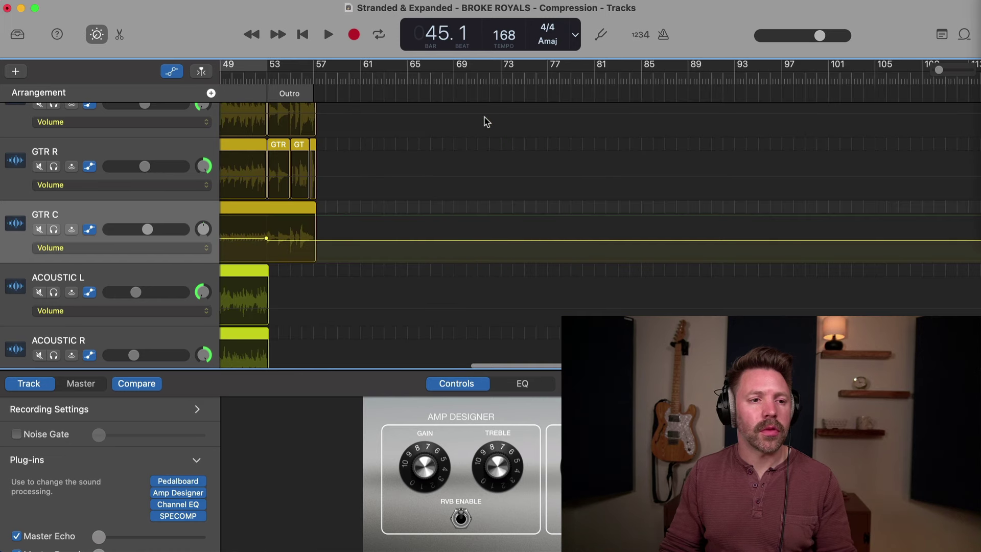
Play the Chorus from bar 45 and lower the raised GTR C volume section slightly
scroll(485, 118, left, 5)
scroll(398, 80, left, 1)
scroll(398, 81, left, 1)
key(space)
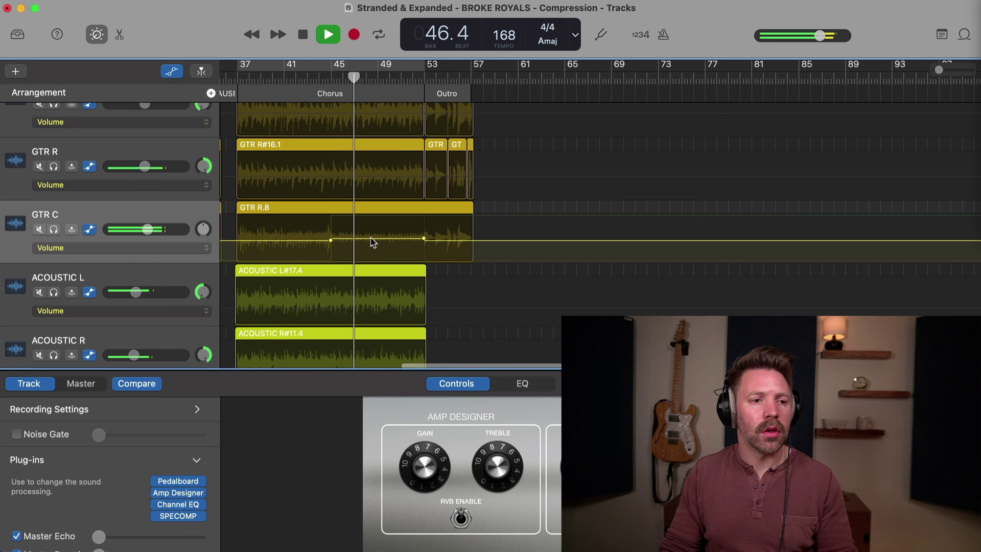
drag(373, 238, 373, 253)
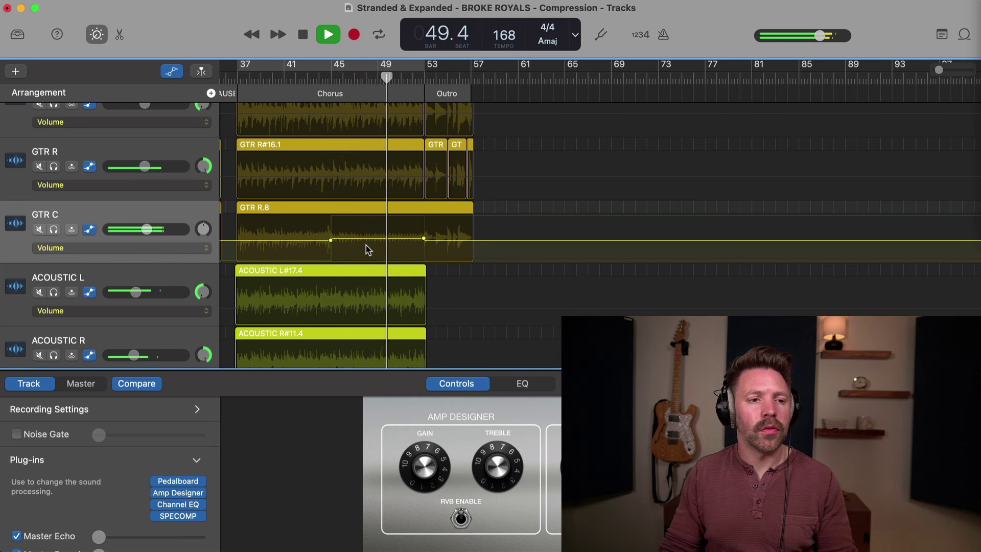
Hide the track automation, listen to the end of the Chorus on the drum tracks, and stop playback in bar 53
key(s)
key(s)
key(a)
key(super+Left)
key(super+Left)
scroll(366, 250, up, 3)
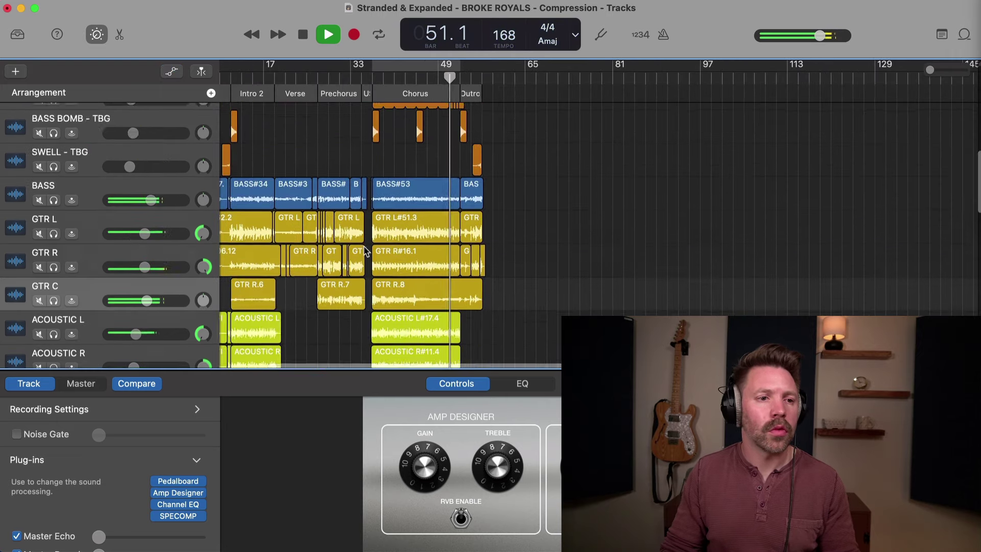
scroll(363, 251, up, 5)
key(super+Right)
key(super+Right)
key(super+Right)
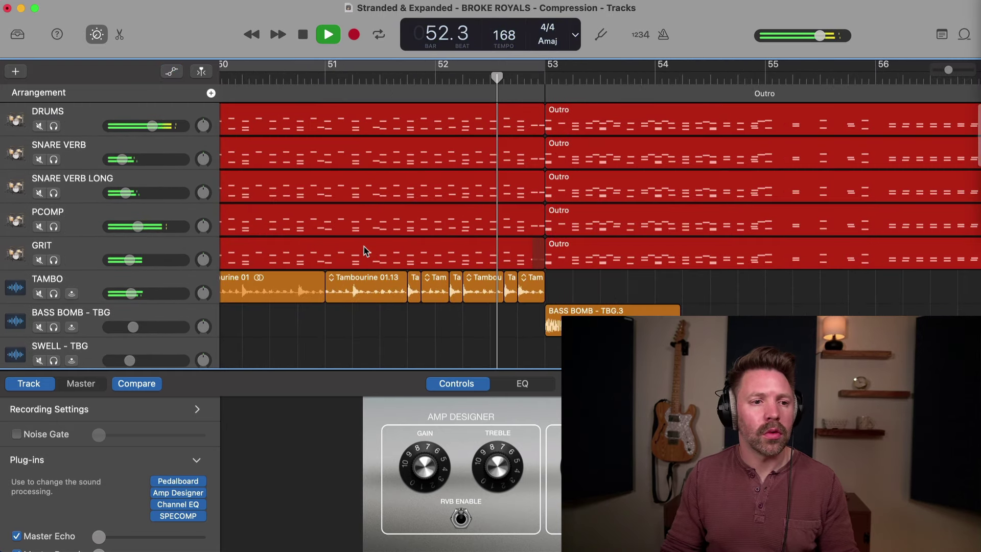
key(space)
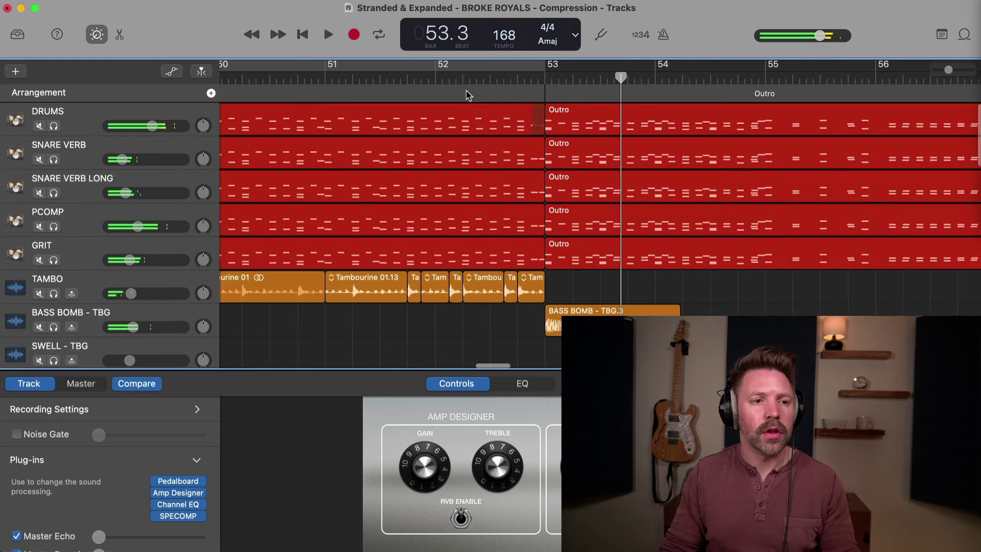
Audition the drums from bar 52, then add PCOMP volume points from about 52.1.3 to bar 53 and raise that section
click(442, 78)
key(a)
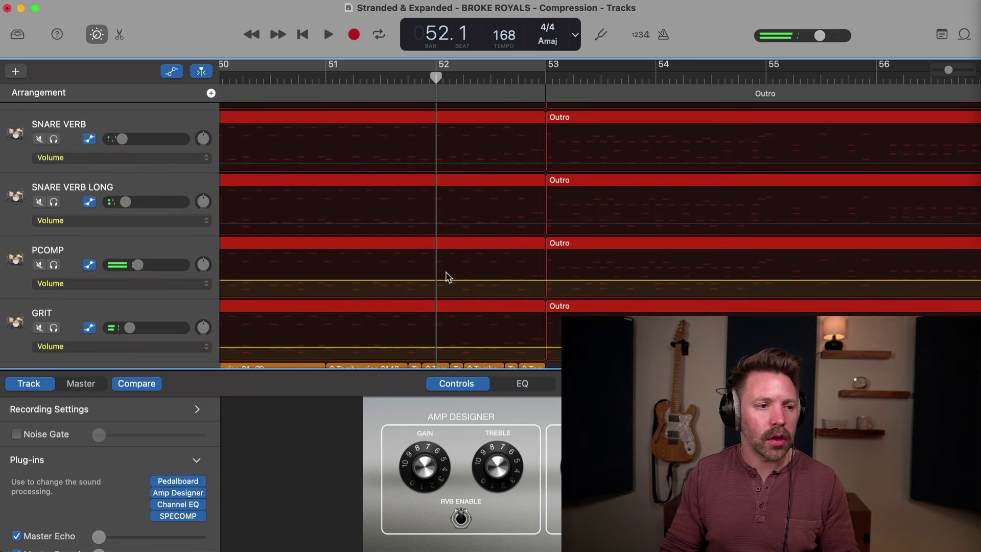
key(space)
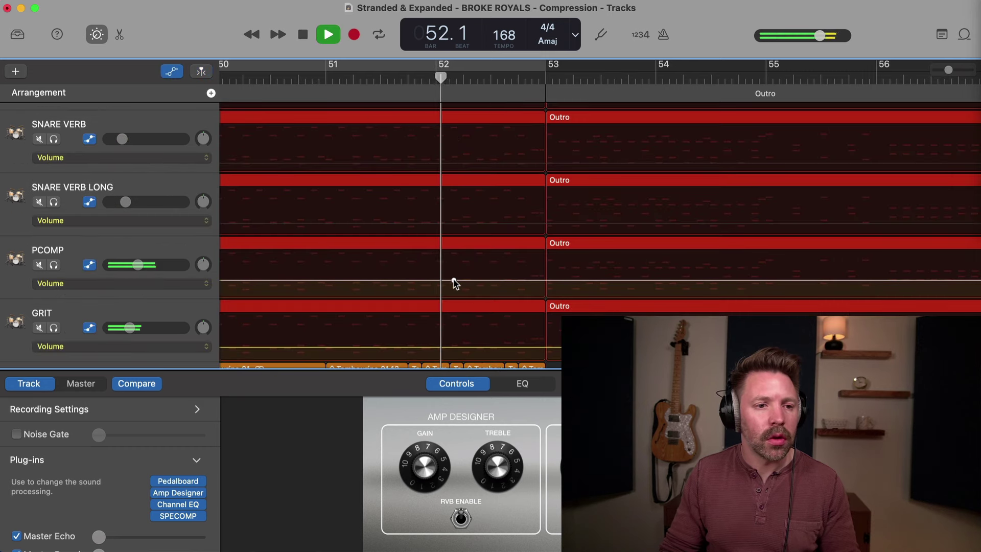
key(space)
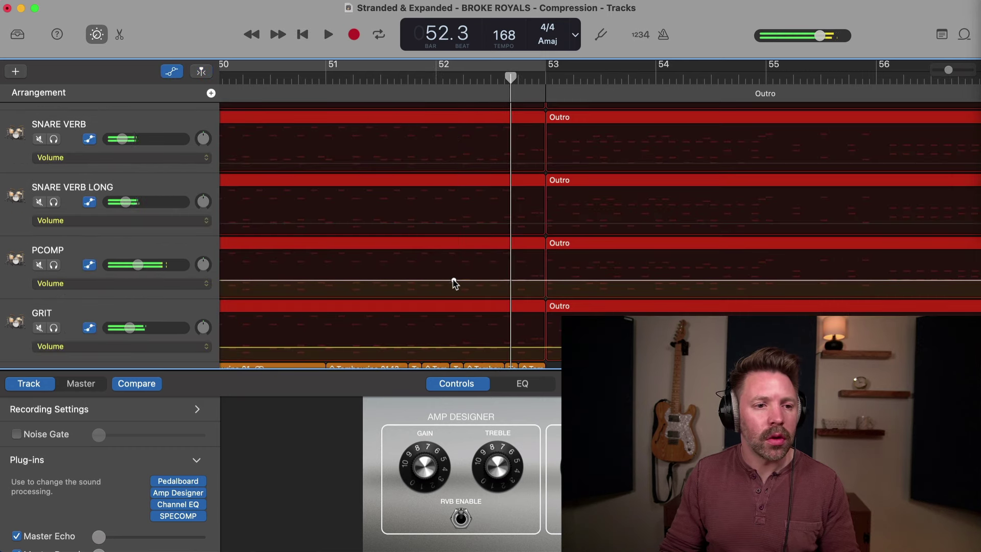
click(522, 280)
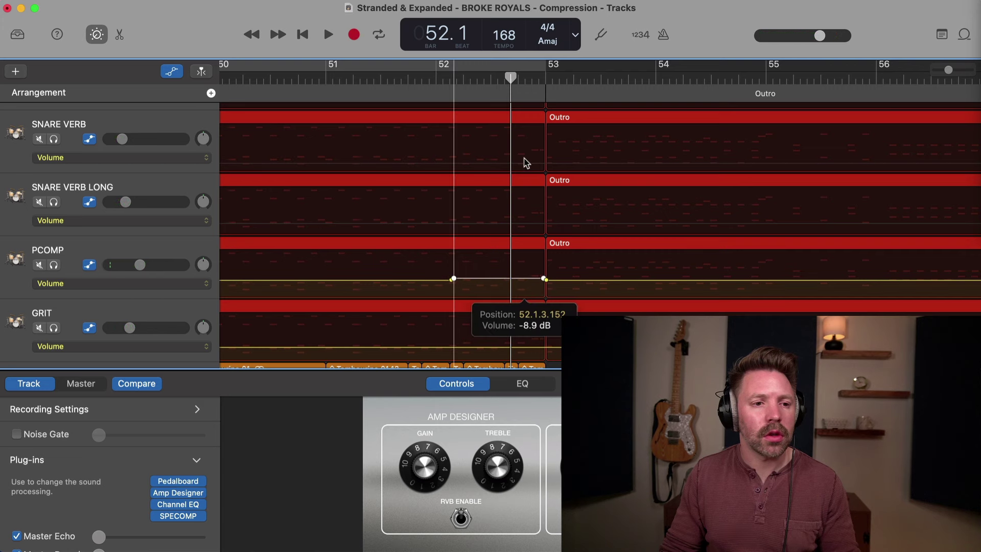
Hide the track automation, play from about bar 52.1 through the Outro, and stop playback at bar 57
key(a)
key(space)
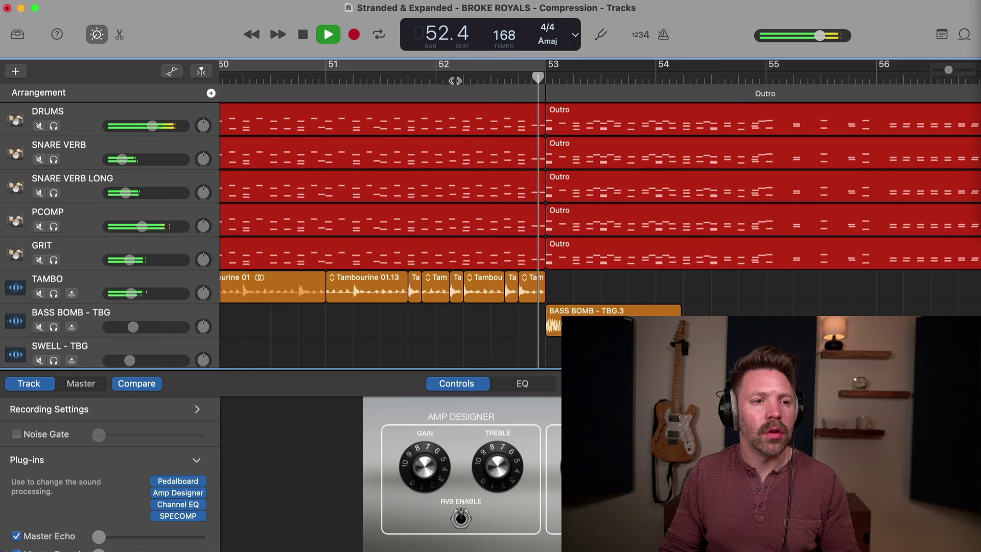
click(455, 80)
scroll(455, 141, right, 3)
scroll(456, 142, down, 2)
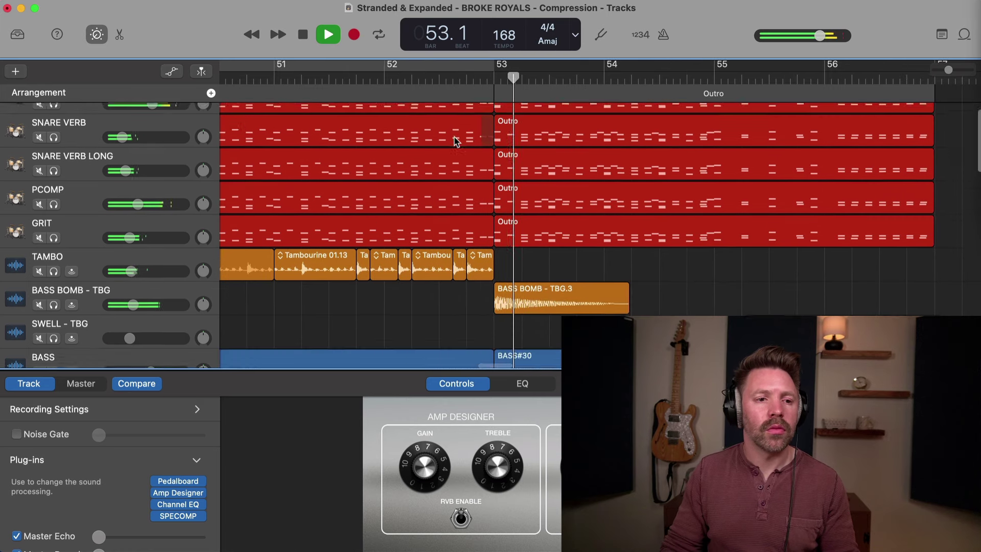
scroll(455, 141, up, 1)
scroll(455, 142, right, 3)
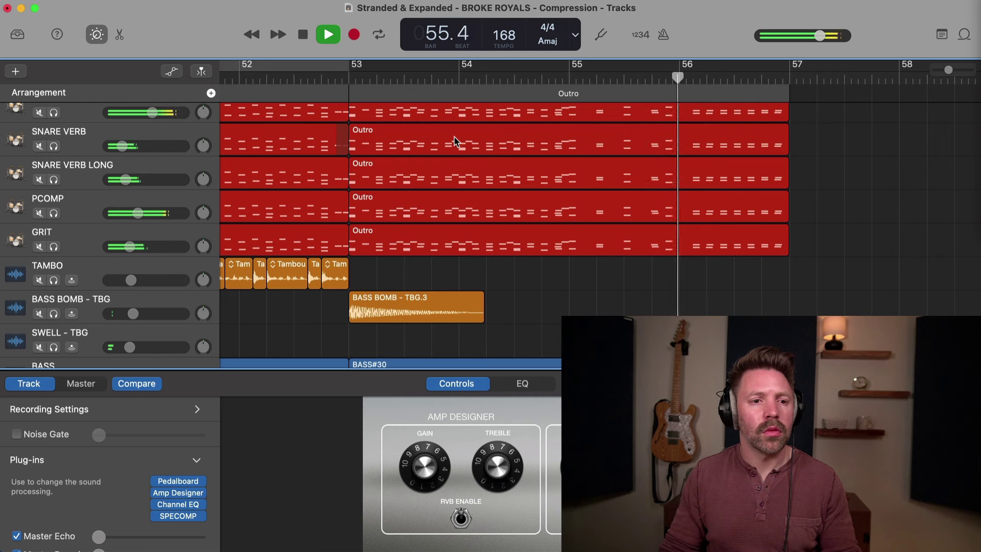
key(space)
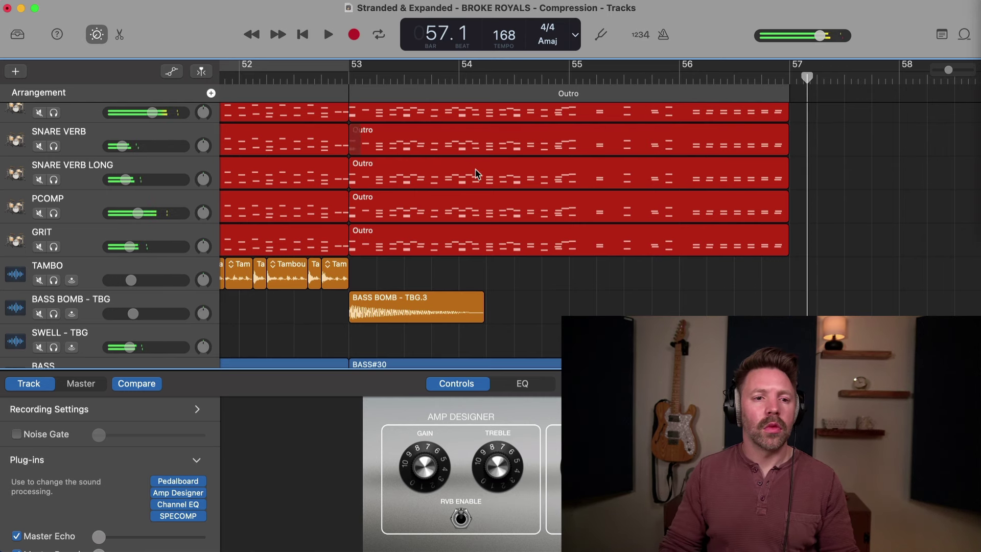
Show automation and create a rising PCOMP volume ramp from just after bar 56 to the end of the Outro at bar 57
scroll(485, 177, right, 2)
scroll(486, 177, right, 1)
scroll(582, 141, up, 1)
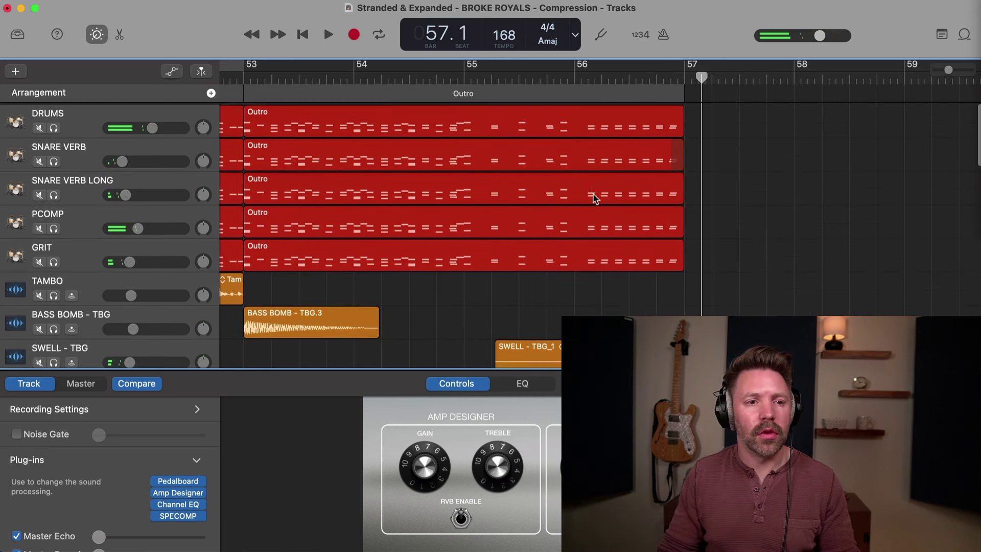
key(a)
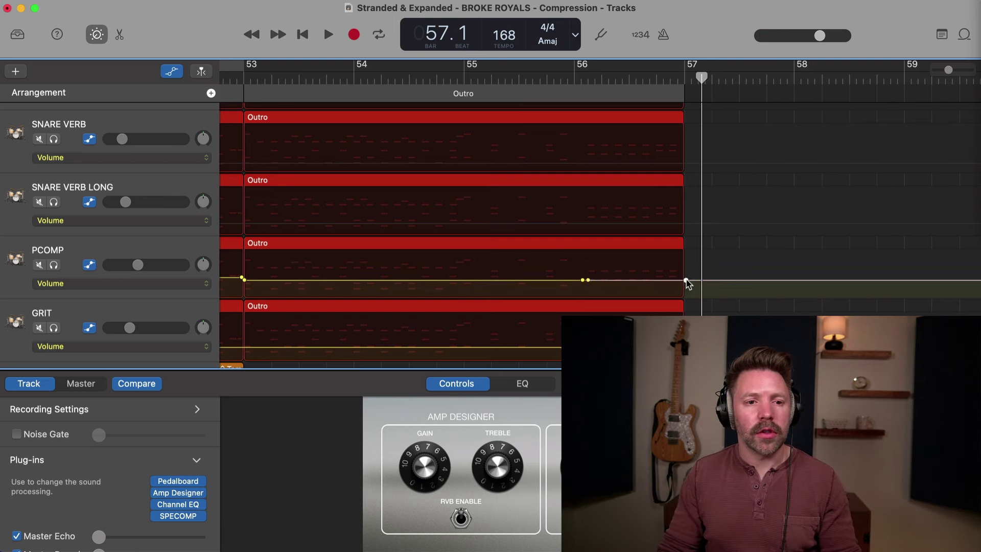
drag(687, 280, 686, 274)
Audition the PCOMP volume ramp from just before bar 56 past the end of the Outro
click(559, 78)
key(space)
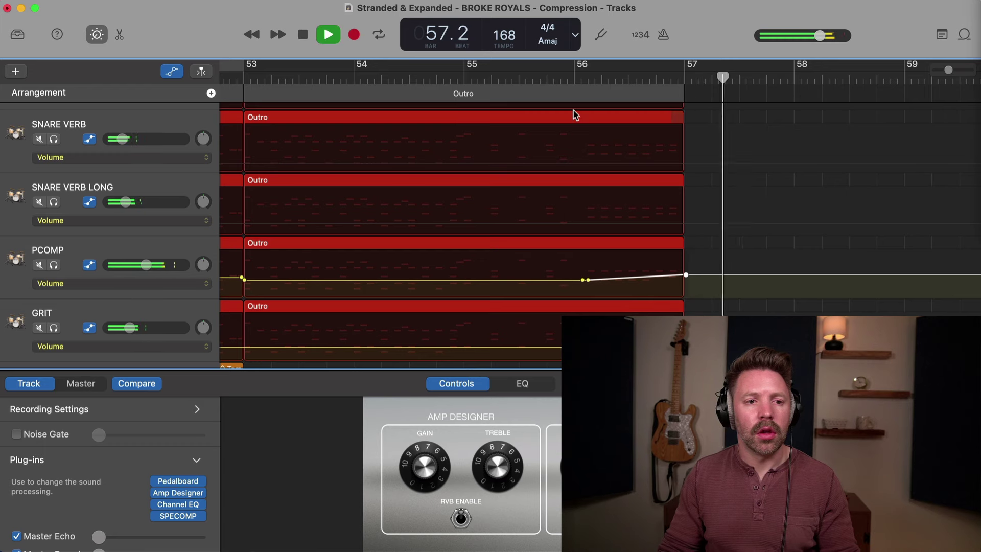
key(space)
key(space)
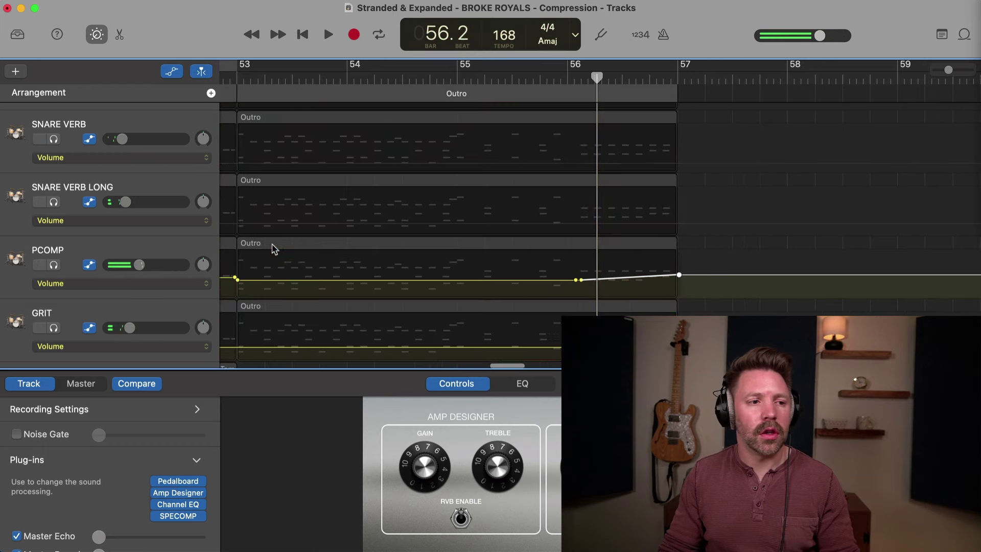
Solo the PCOMP track and audition its volume ramp past the end of the Outro
click(97, 254)
key(space)
key(s)
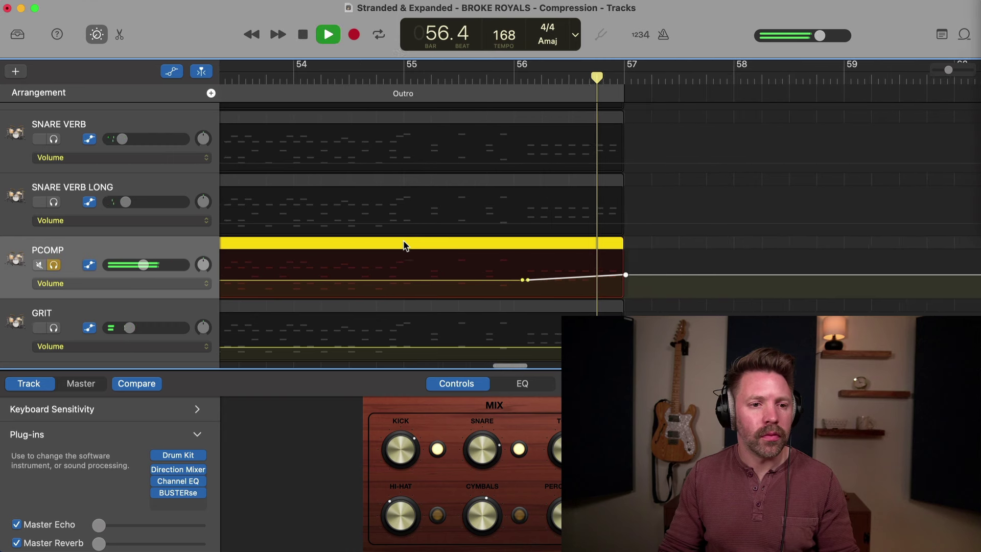
key(space)
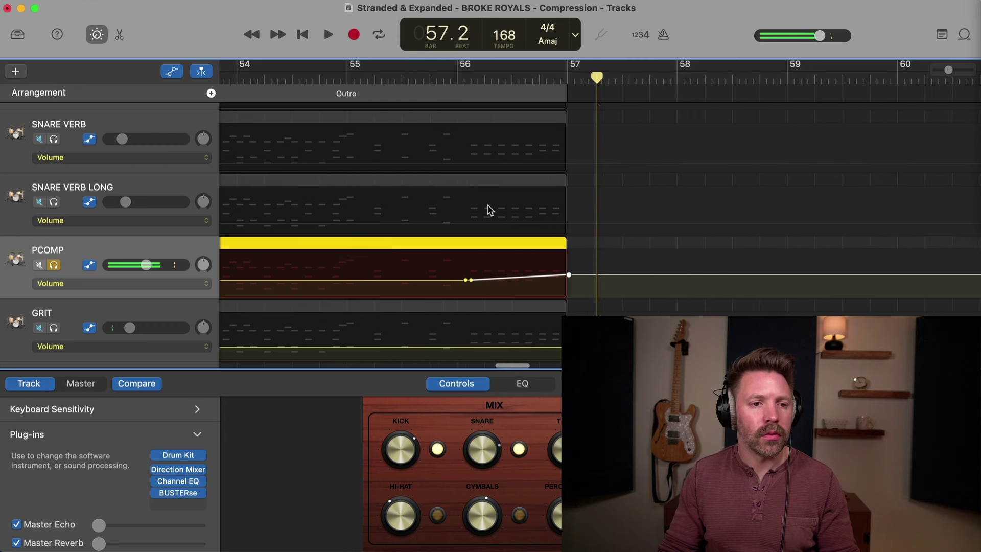
Raise the end point of the PCOMP volume ramp slightly at bar 57 and audition the ramp from just before bar 56
click(569, 275)
drag(571, 277, 571, 274)
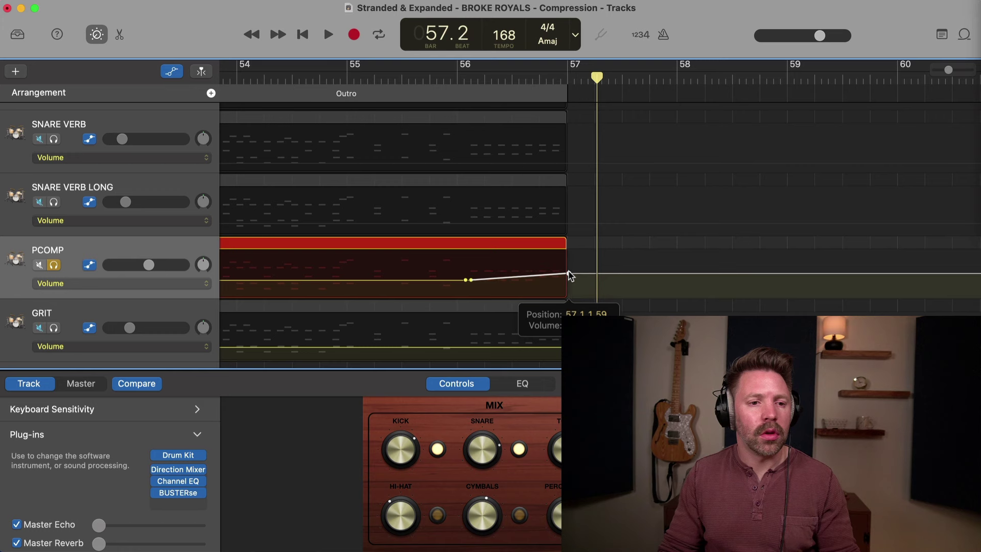
click(453, 77)
key(space)
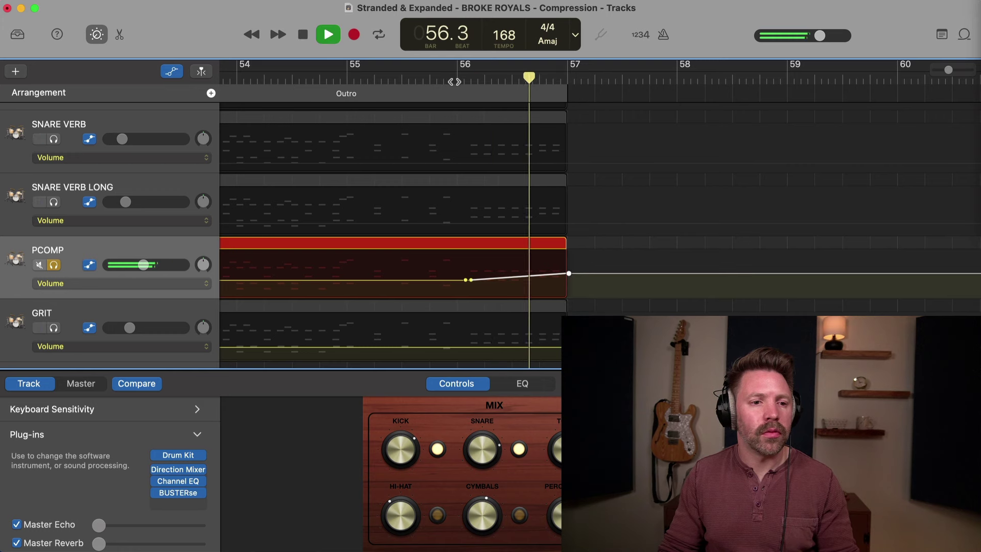
key(space)
Unsolo PCOMP and audition the ramp in the full mix from just before bar 56 past the Outro's end
key(s)
click(450, 79)
key(space)
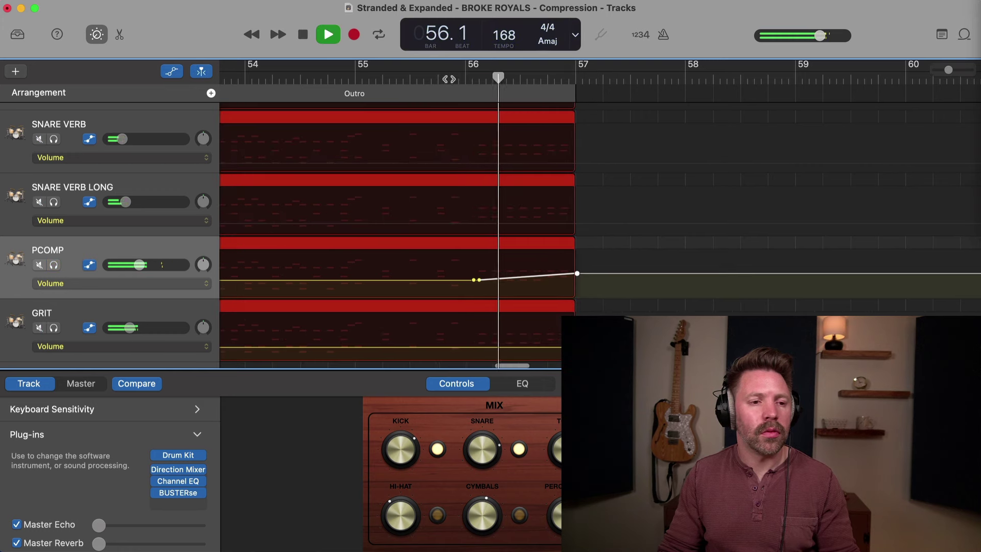
key(space)
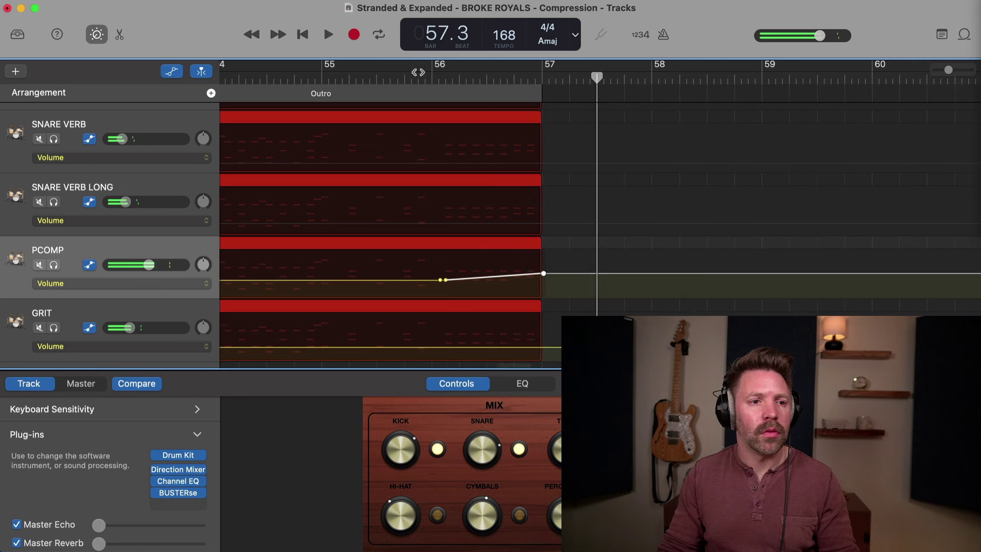
Lower the end point of the PCOMP volume ramp at bar 57 and play the end of the Outro again
key(a)
key(a)
drag(544, 243, 543, 245)
key(space)
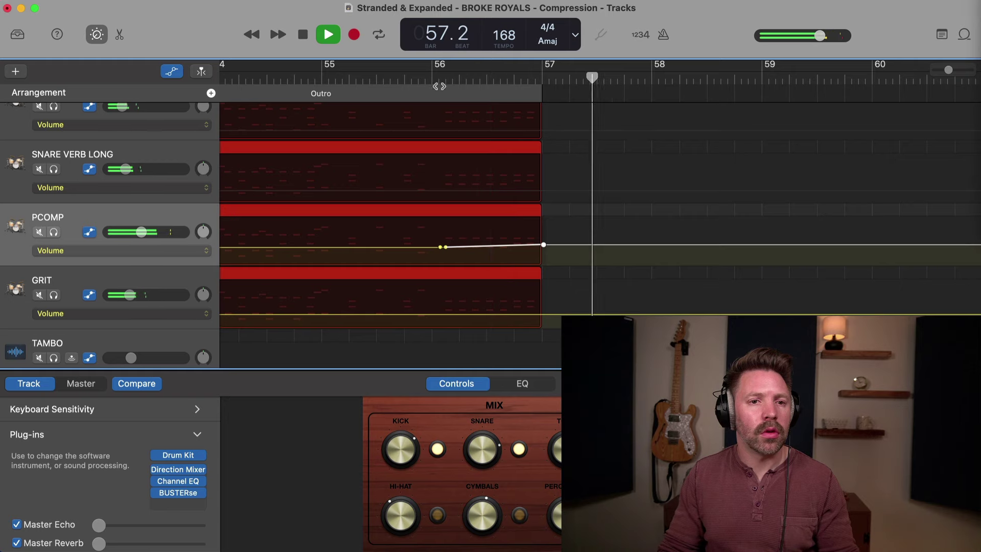
scroll(432, 149, up, 4)
key(space)
Hide the track automation and bring the VOX COMP and vocal effect tracks into view across the whole song
key(super+Left)
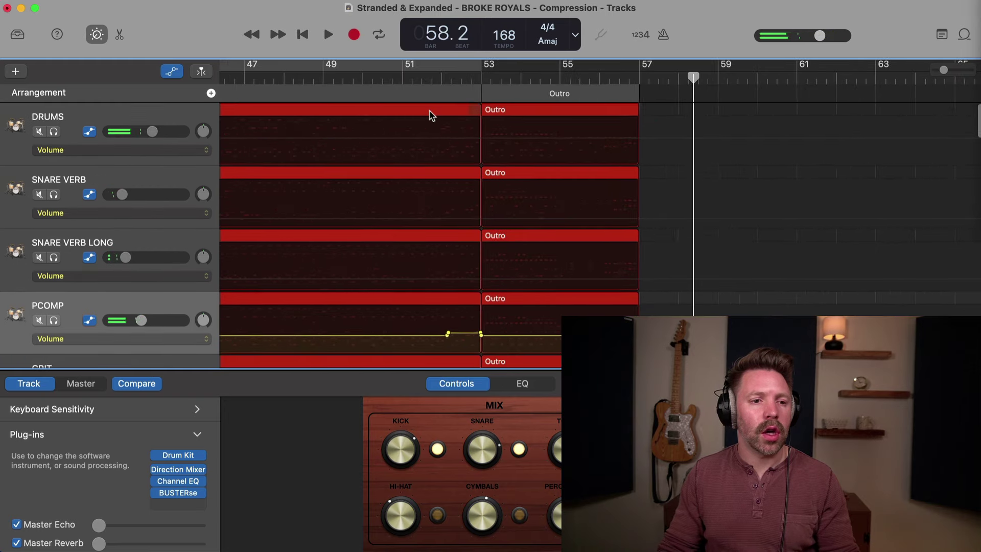
scroll(430, 115, down, 5)
key(super+Left)
key(super+Left)
key(super+Left)
scroll(430, 115, down, 10)
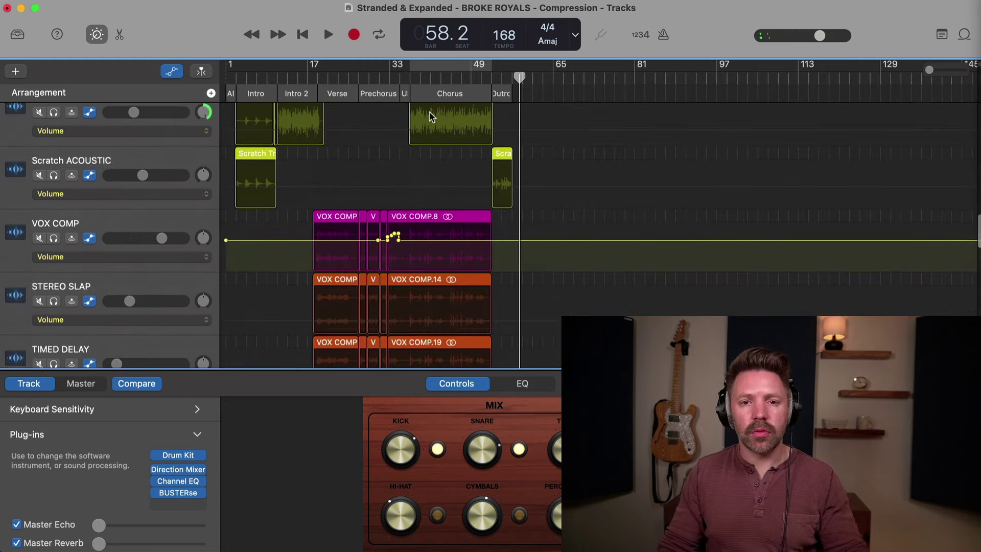
scroll(430, 115, down, 3)
key(a)
scroll(418, 98, up, 1)
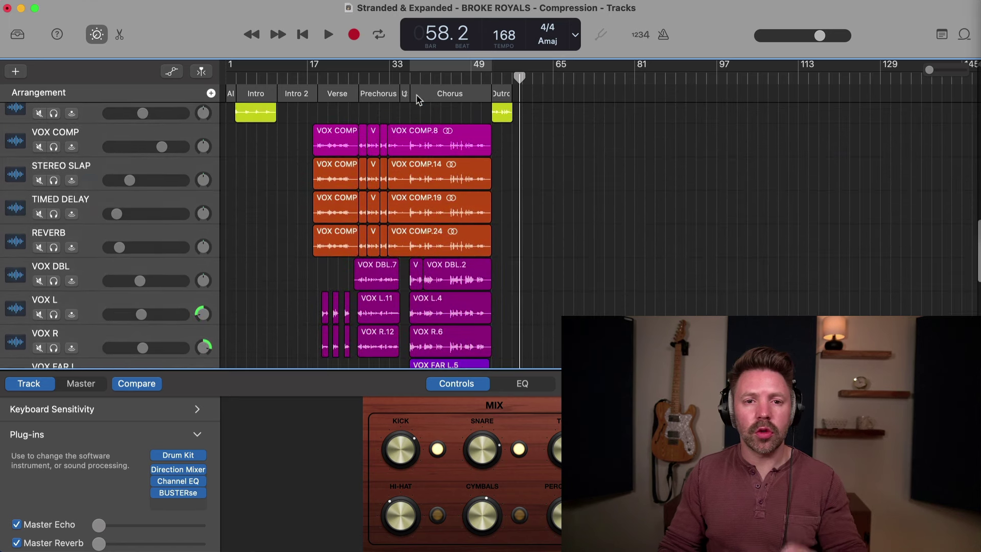
Audition the Verse from bar 19 to about 22.4 with the lead vocal and its STEREO SLAP, TIMED DELAY and REVERB tracks
click(357, 76)
key(super+f)
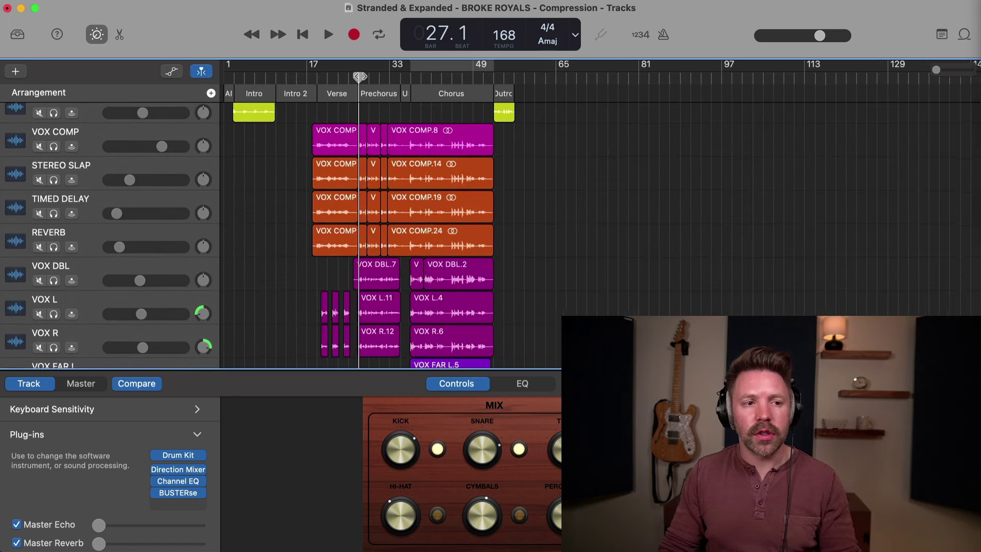
key(super+Right)
key(super+Right)
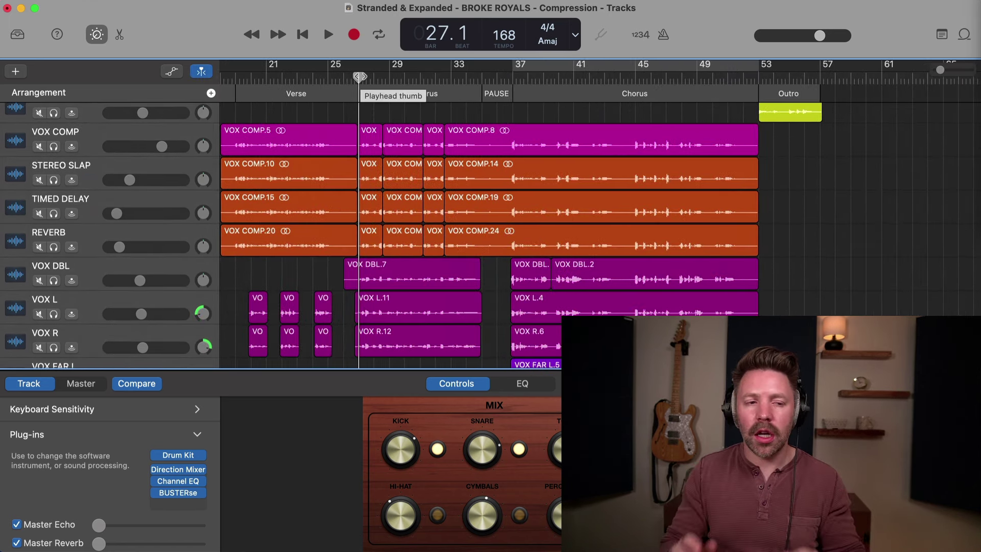
scroll(401, 134, left, 1)
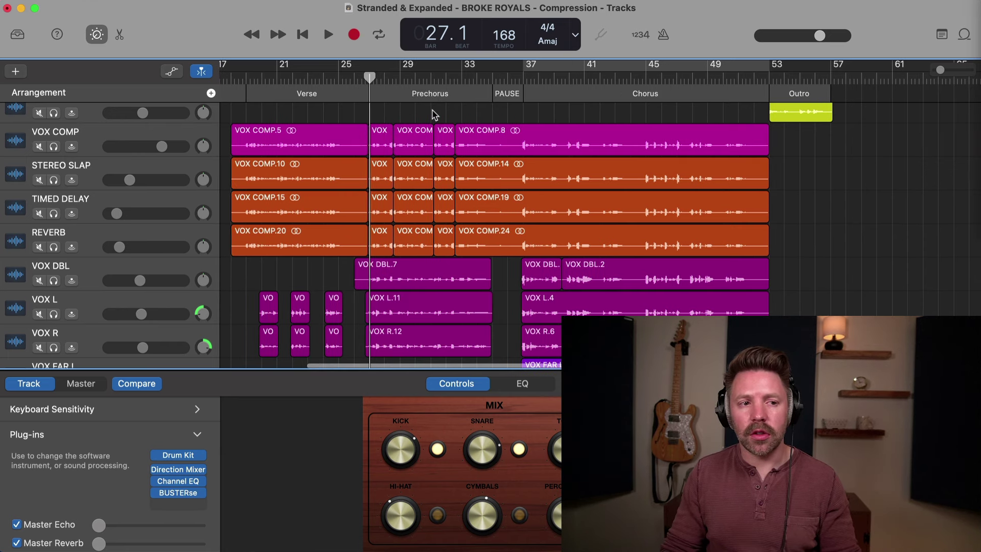
click(248, 76)
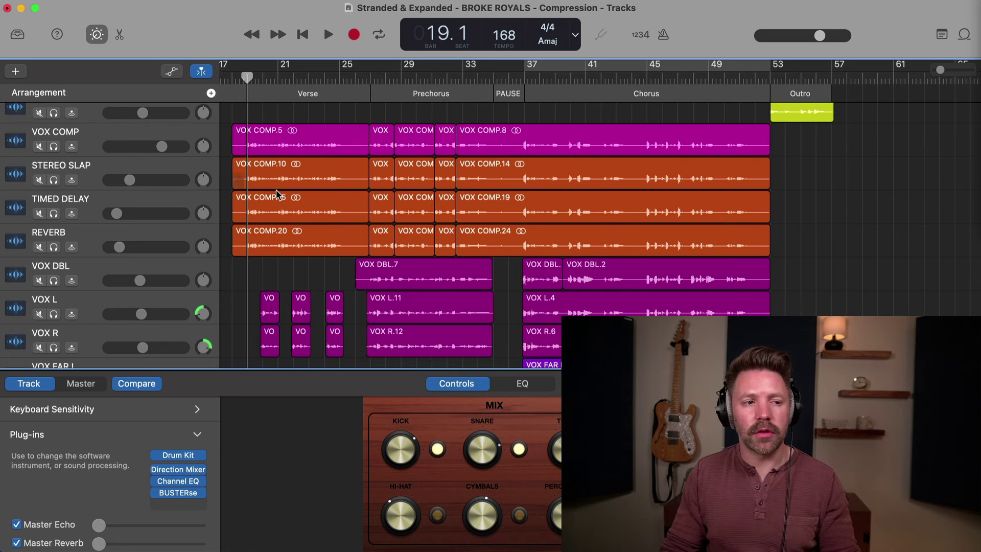
key(space)
scroll(276, 193, left, 3)
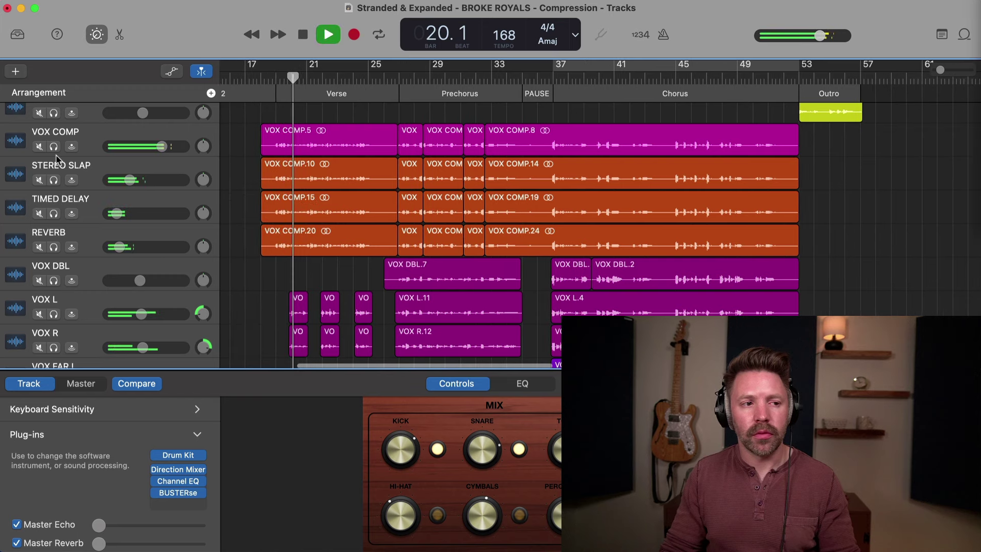
mouse_move(53, 180)
mouse_down()
mouse_move(56, 249)
mouse_move(54, 180)
mouse_up()
key(space)
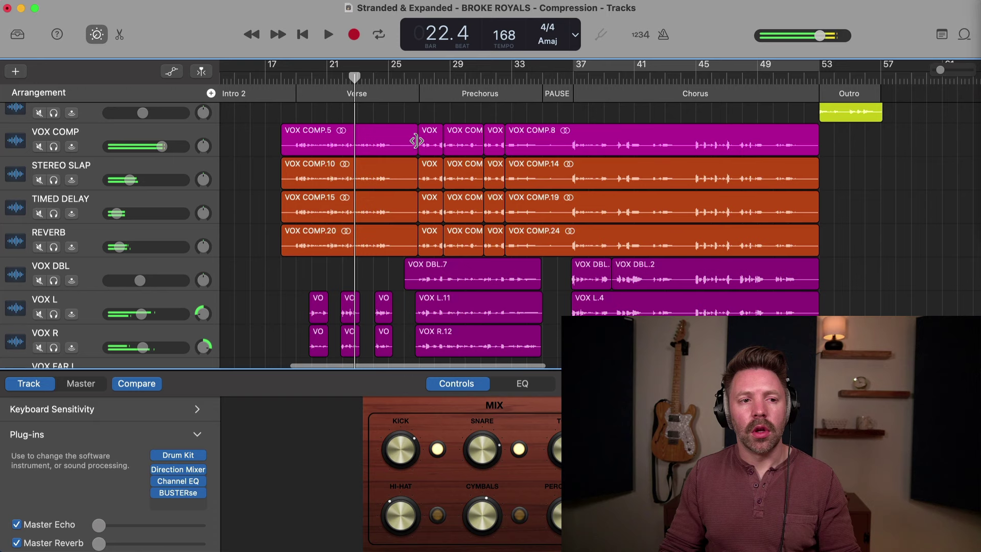
Play from bar 36 through the PAUSE into the Chorus to hear the vocal effects
click(564, 81)
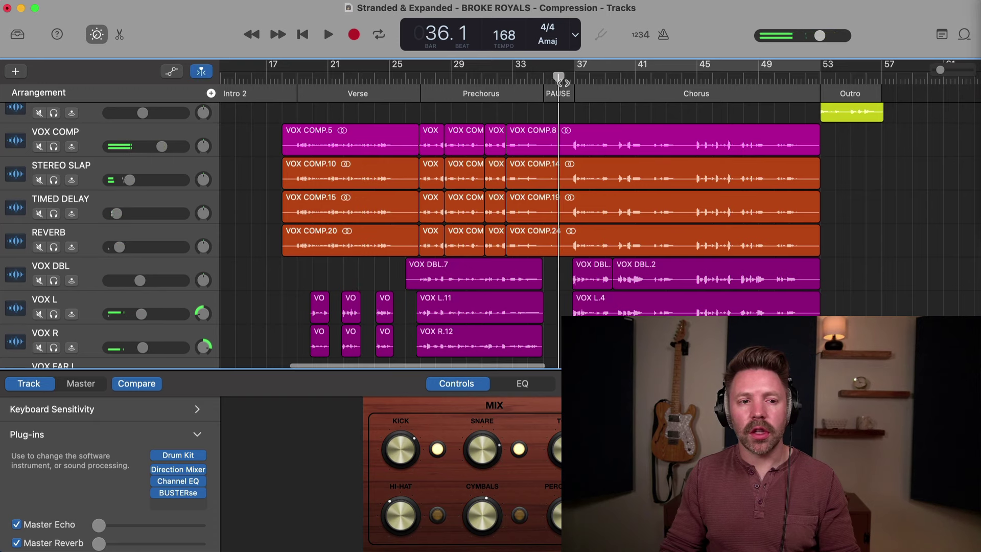
key(space)
key(super+Right)
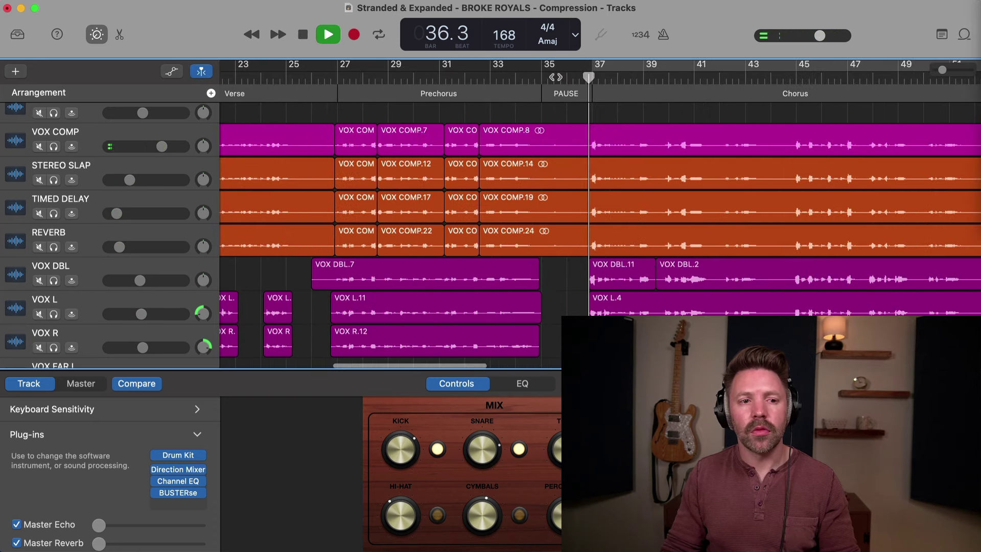
Show automation and add STEREO SLAP volume points just before the Chorus, setting the level to about -14.5 dB from 36.3 onward
key(a)
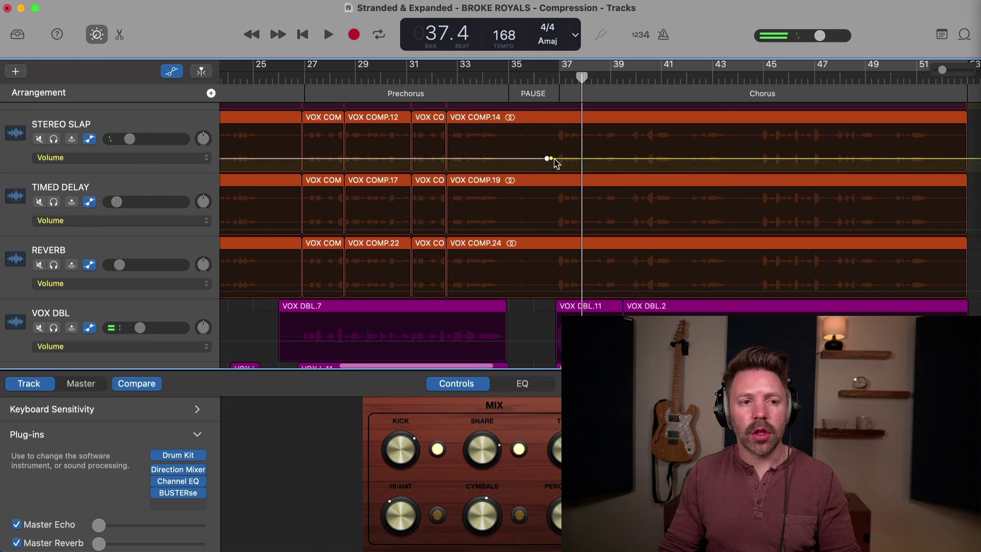
click(550, 159)
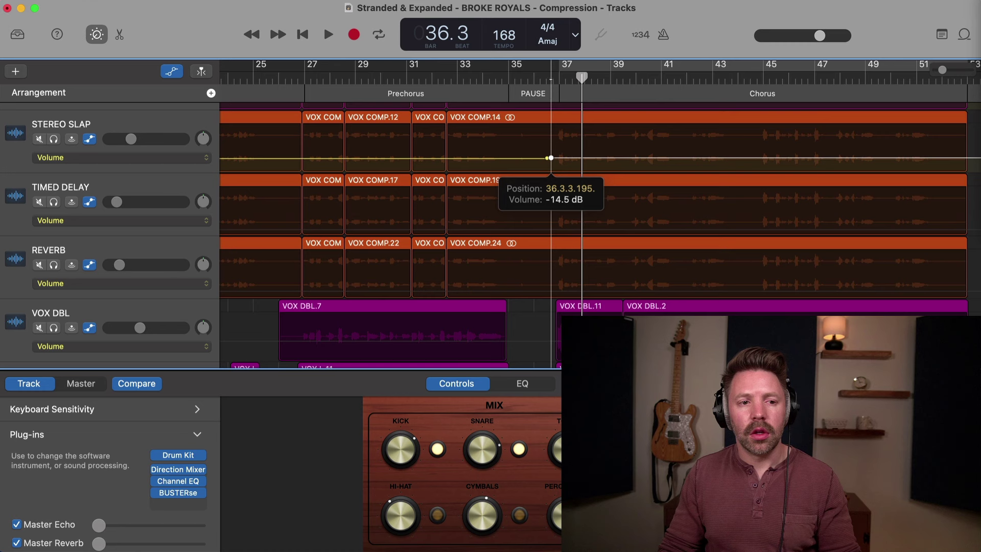
drag(551, 203, 552, 204)
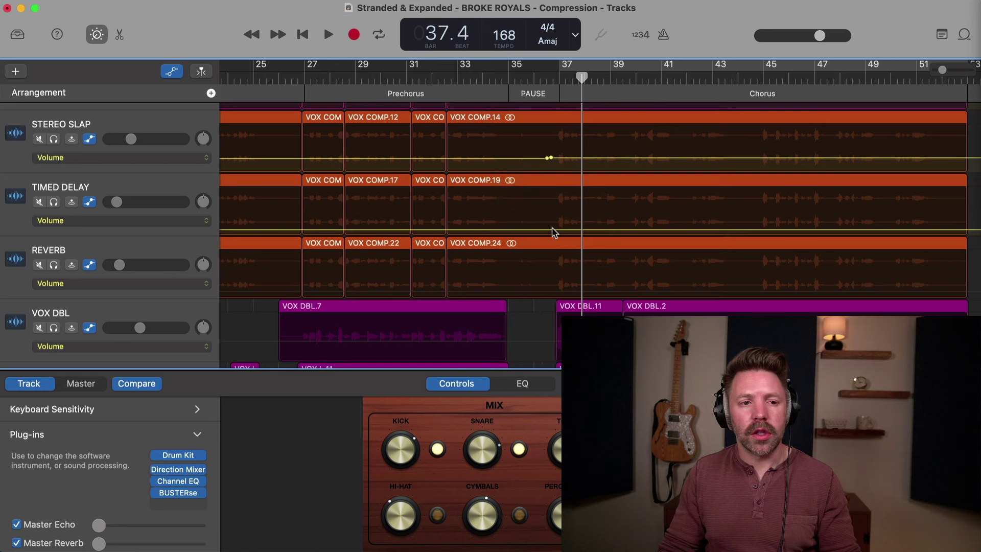
Add volume points on TIMED DELAY and REVERB just before bar 37, and raise REVERB for the Chorus during playback
click(553, 230)
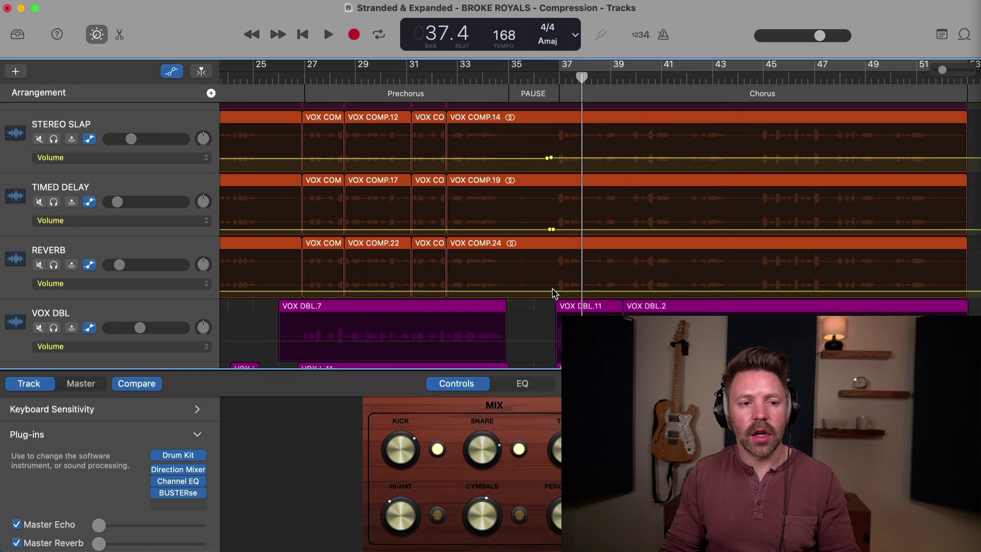
key(space)
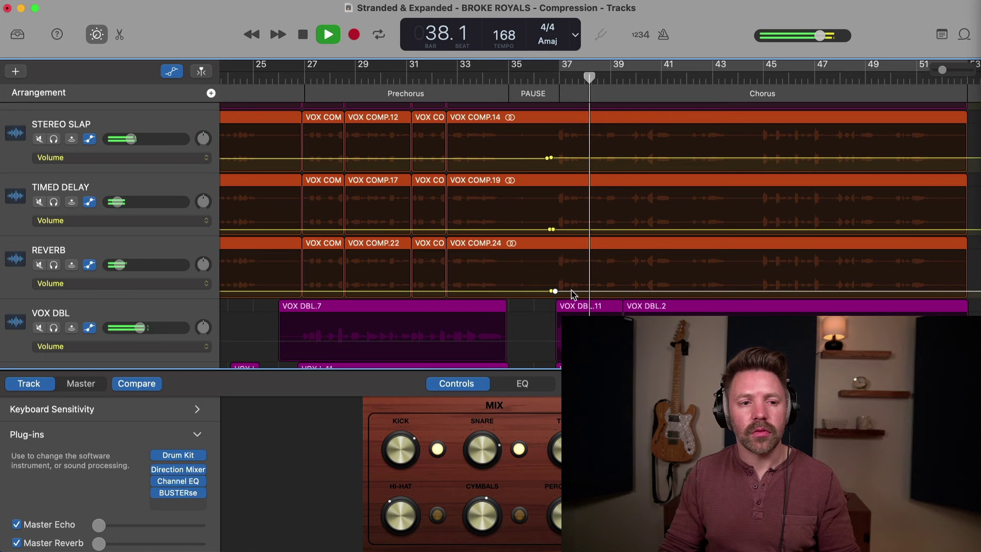
drag(554, 291, 576, 285)
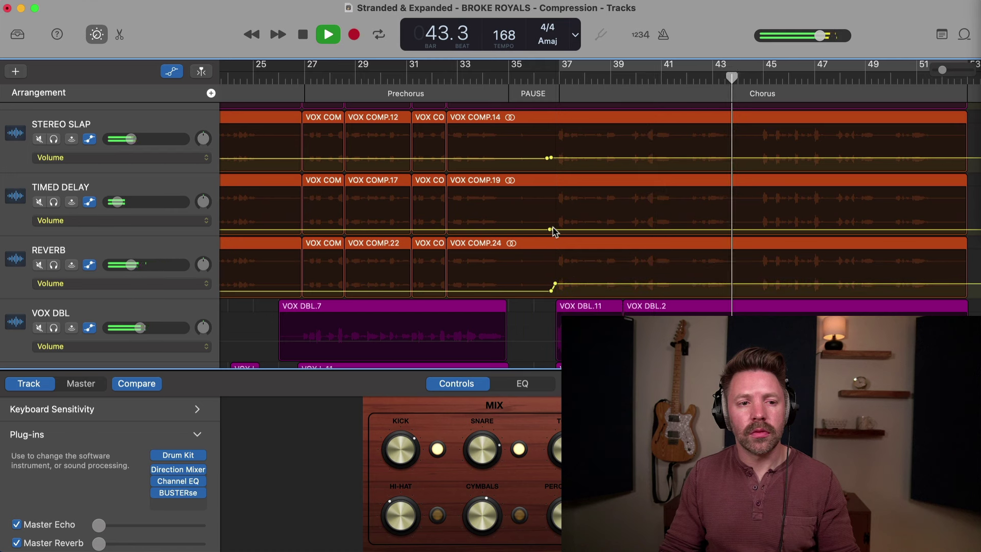
Raise the TIMED DELAY volume to about -21.3 dB from 36.4 onward and stop playback
mouse_move(553, 230)
mouse_down()
mouse_move(553, 210)
mouse_move(553, 225)
mouse_up()
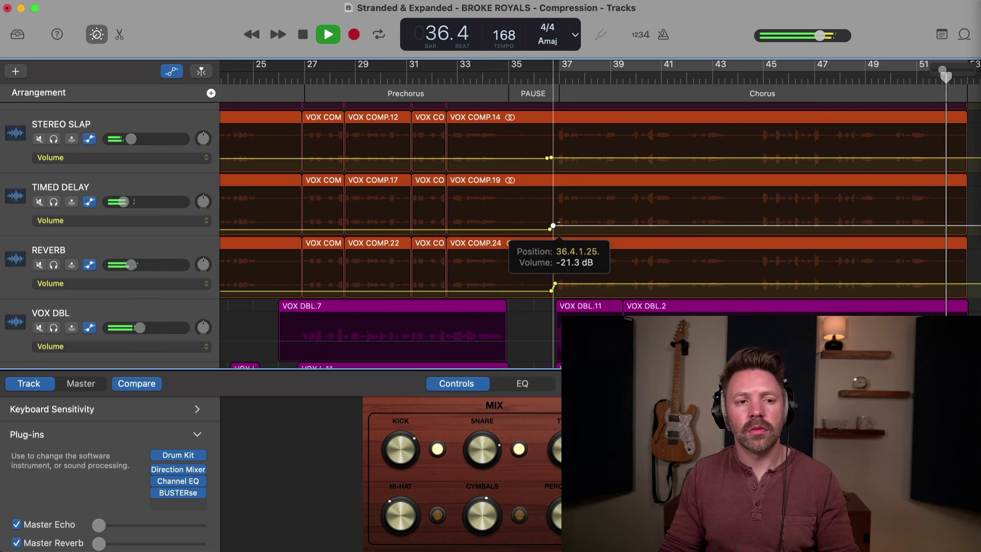
drag(554, 226, 554, 225)
key(space)
Play the Chorus from about 37.3 and lower the TIMED DELAY volume slightly for that section
click(570, 79)
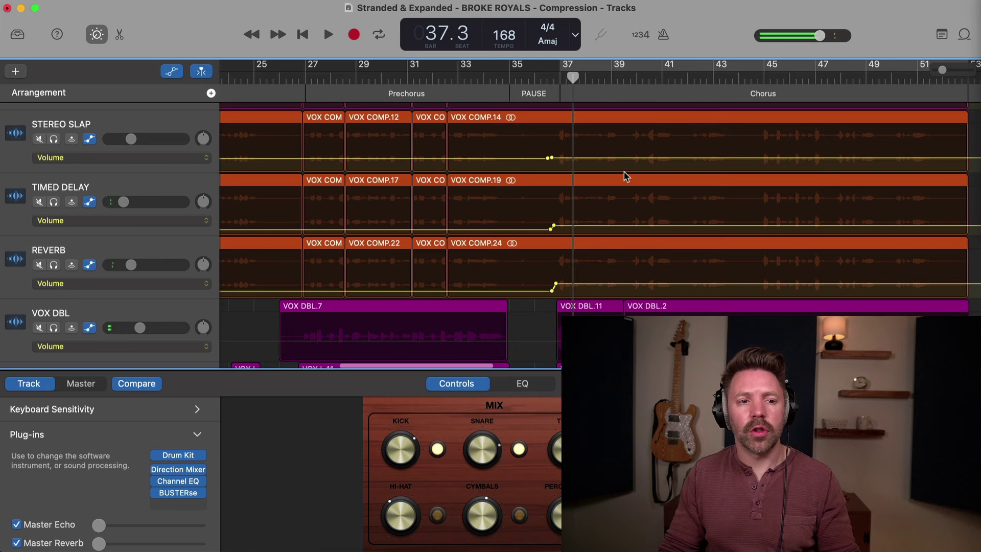
key(space)
scroll(624, 175, left, 1)
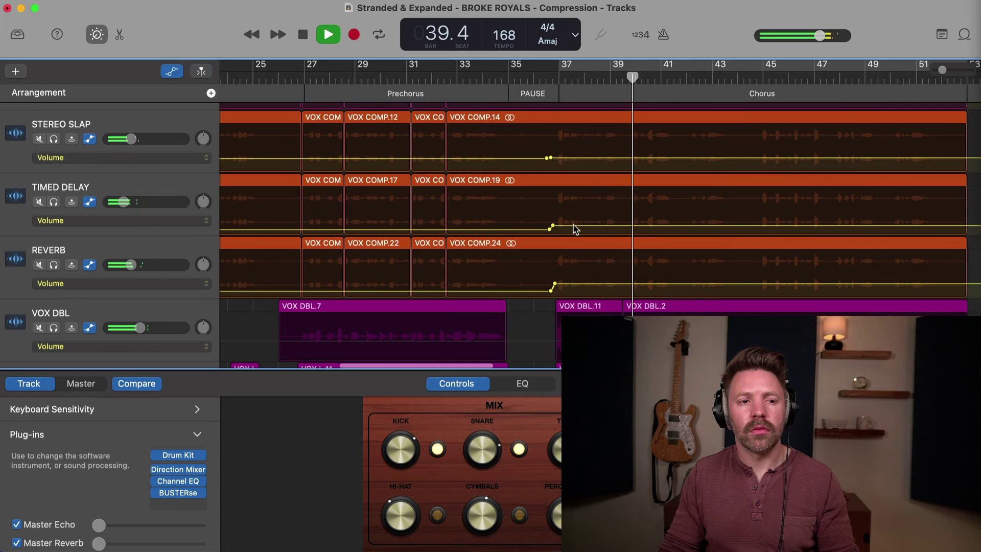
drag(574, 224, 574, 231)
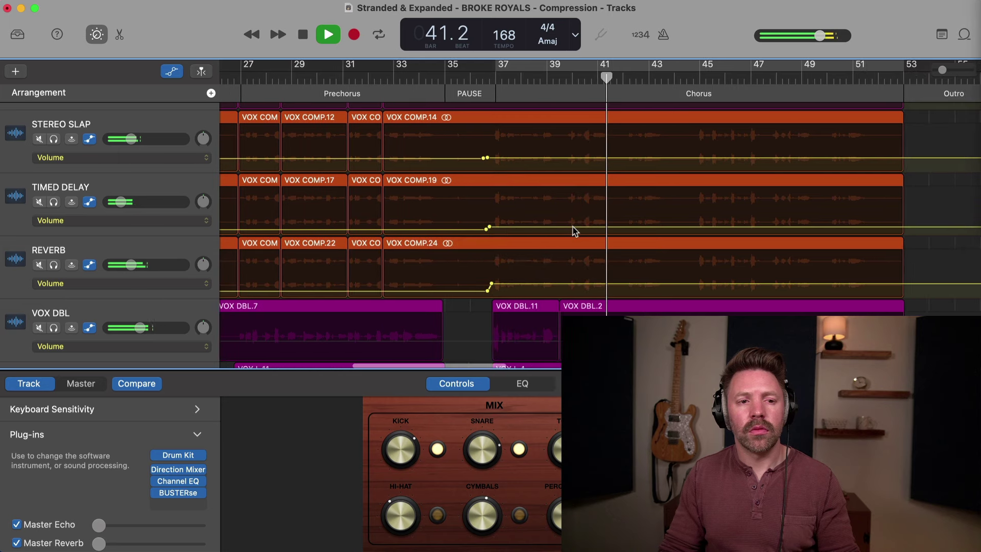
Hide the automation and listen through the rest of the Chorus while reviewing the tracks, stopping at bar 53
key(super+Left)
key(super+Left)
key(a)
scroll(574, 232, down, 10)
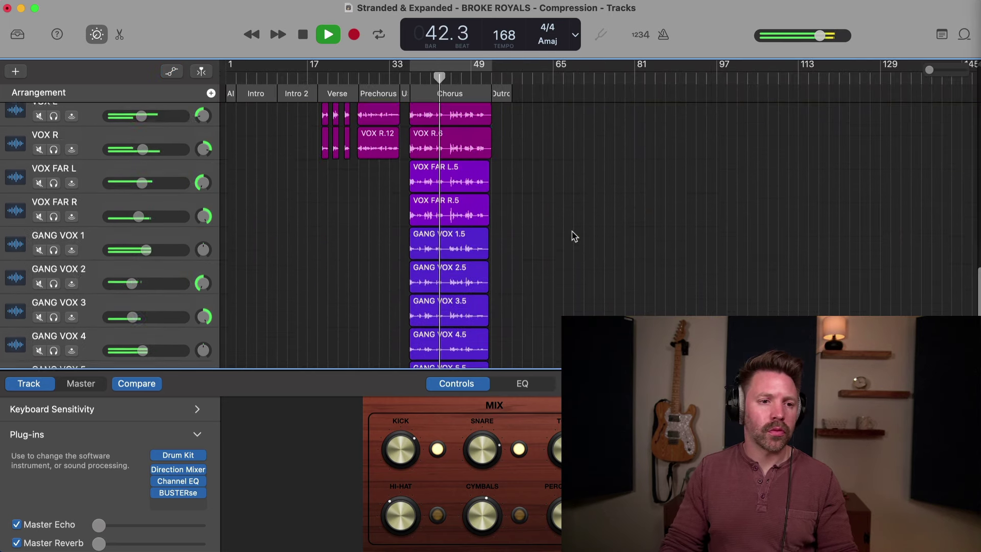
scroll(575, 236, up, 15)
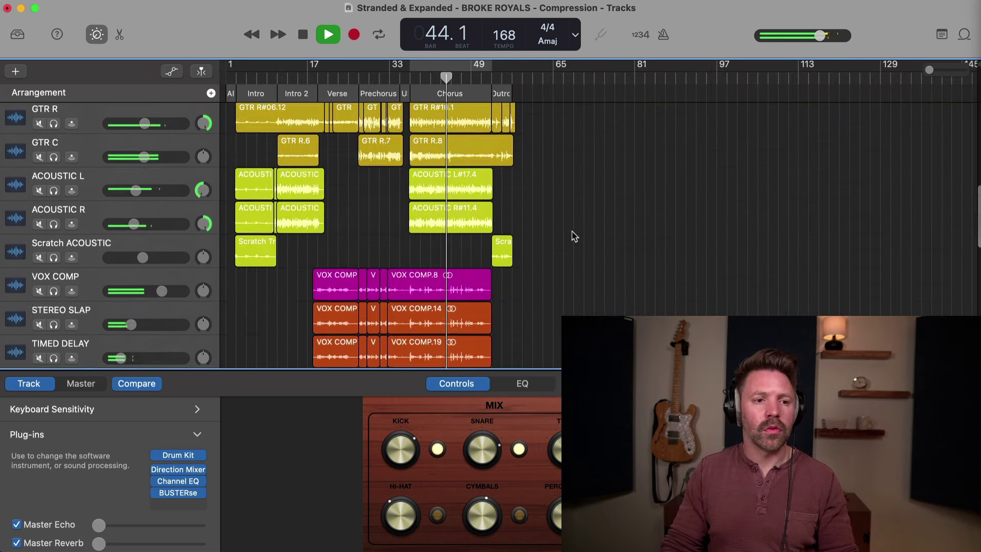
scroll(574, 236, up, 3)
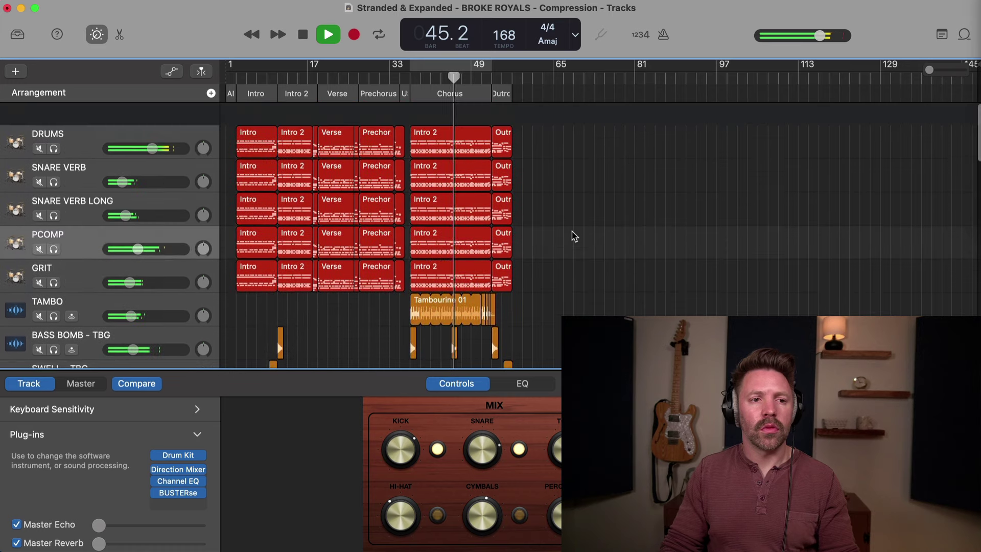
scroll(574, 236, down, 10)
scroll(574, 236, up, 5)
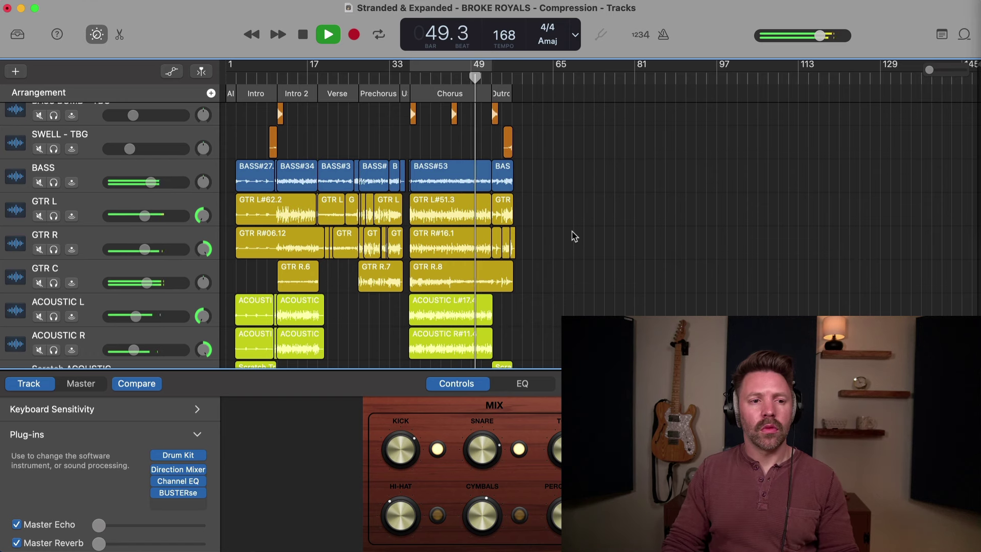
scroll(575, 236, down, 2)
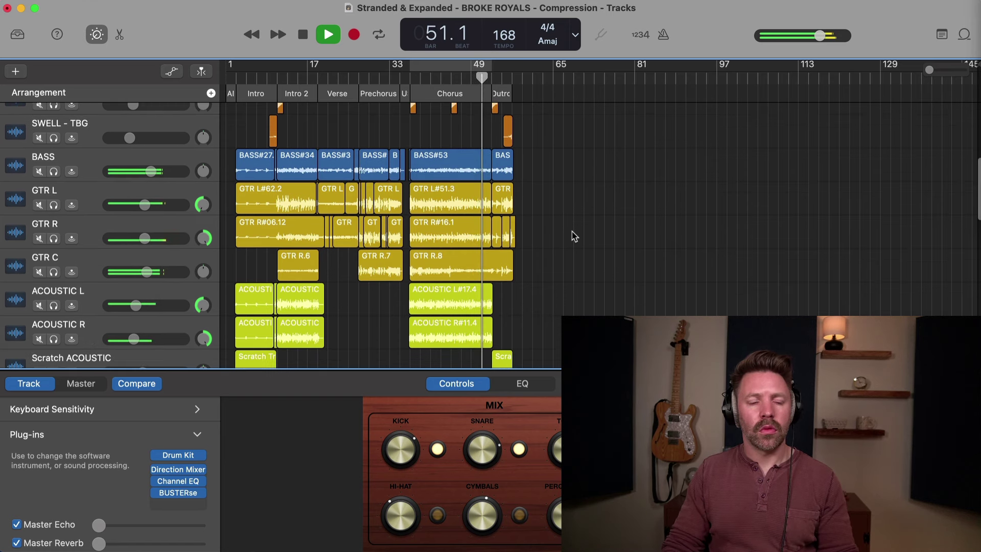
scroll(575, 236, up, 2)
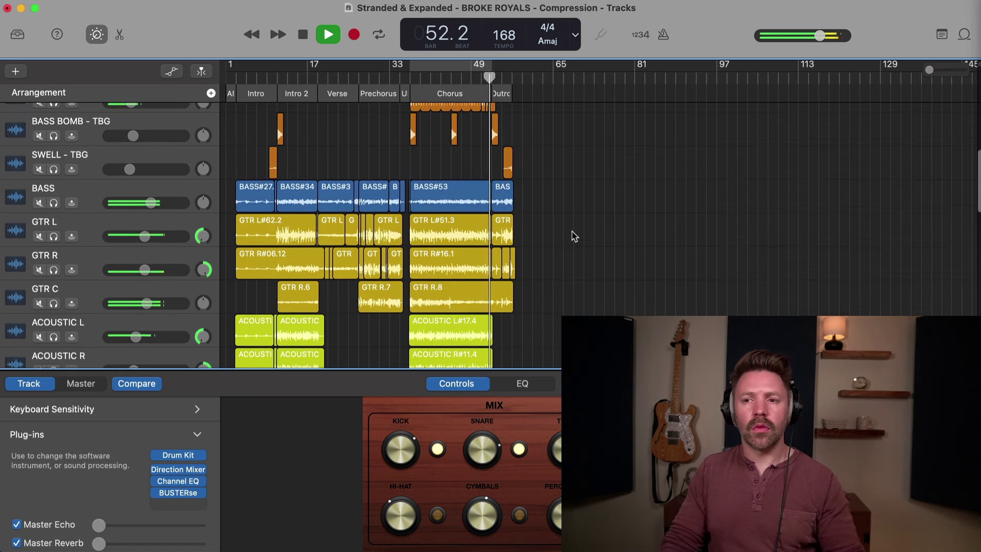
key(space)
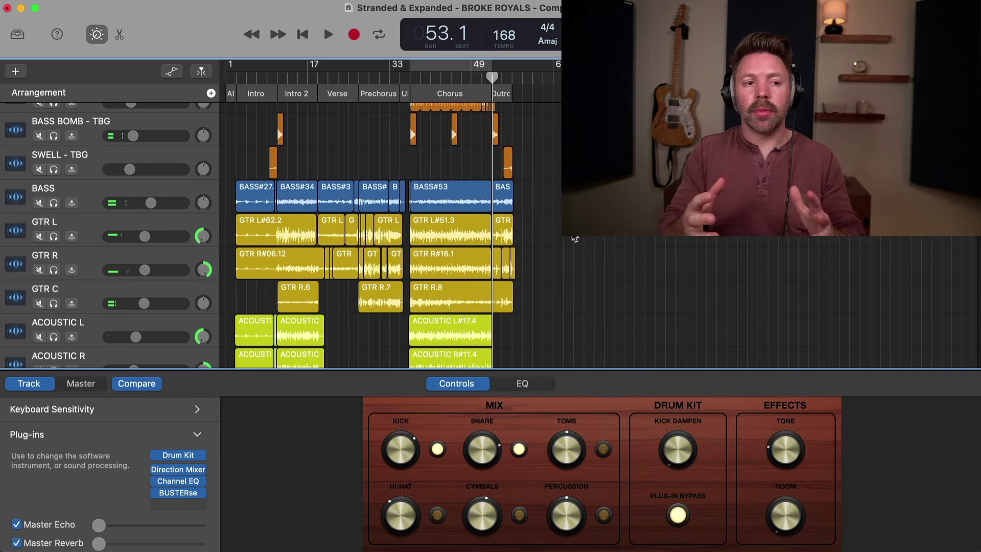
scroll(575, 239, down, 1)
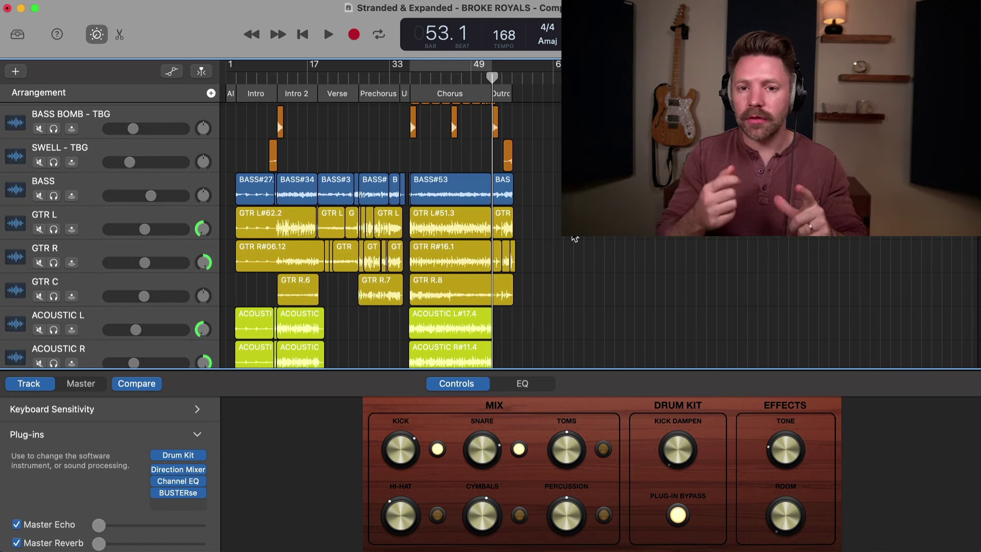
scroll(574, 238, down, 1)
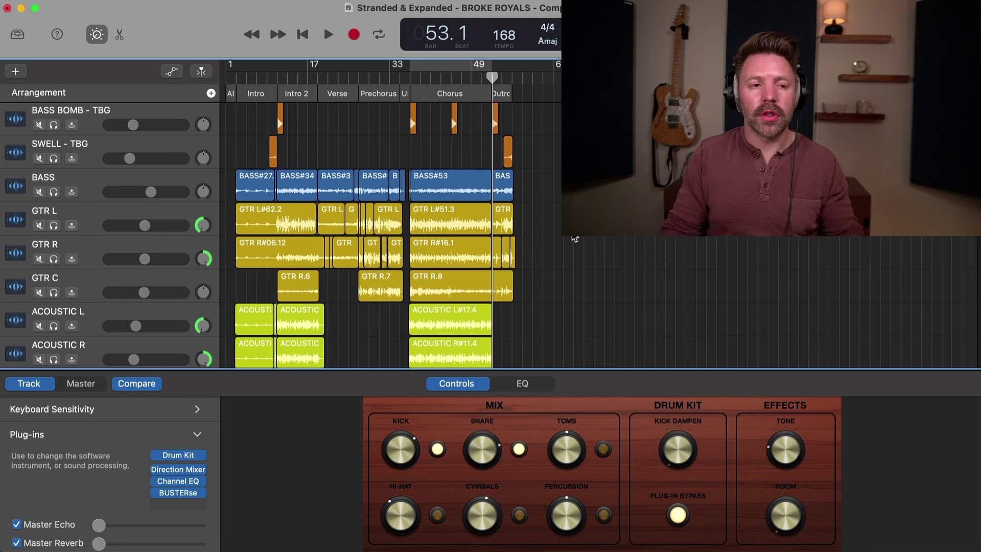
scroll(574, 239, down, 10)
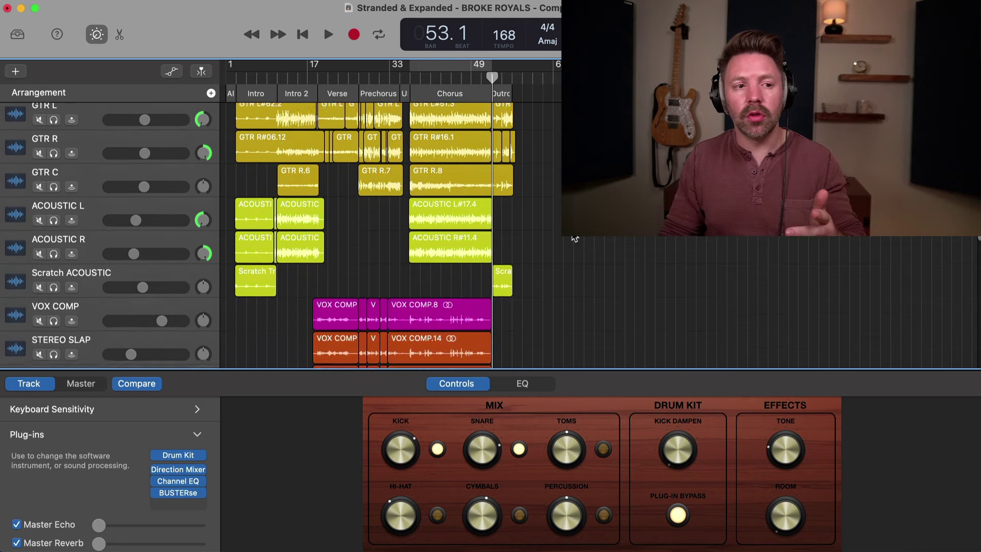
scroll(575, 238, down, 1)
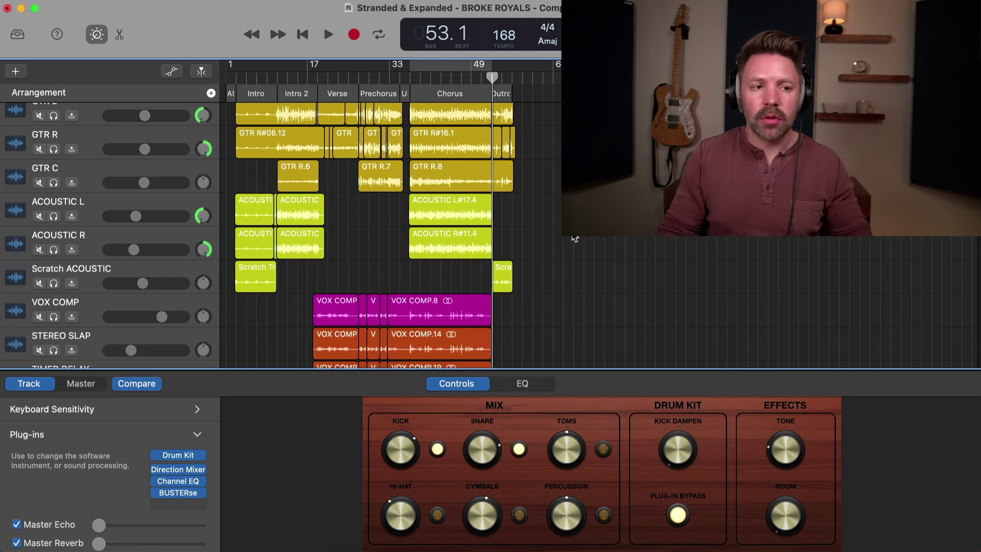
scroll(575, 239, down, 5)
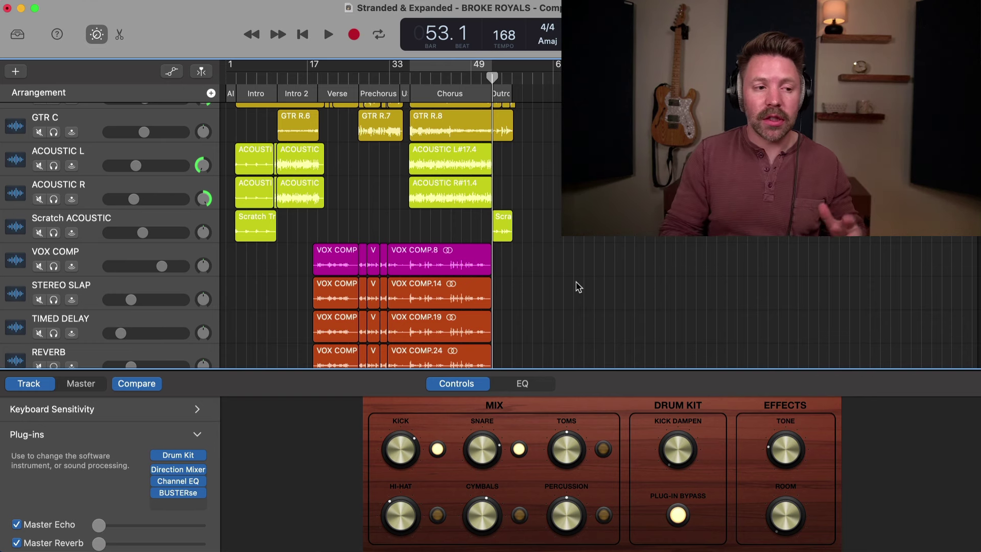
click(91, 390)
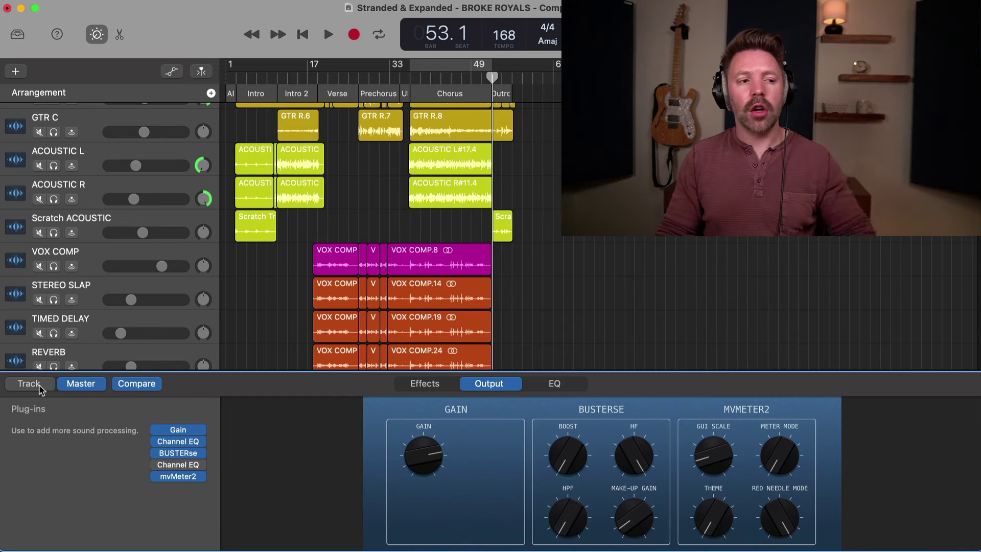
click(33, 384)
click(77, 387)
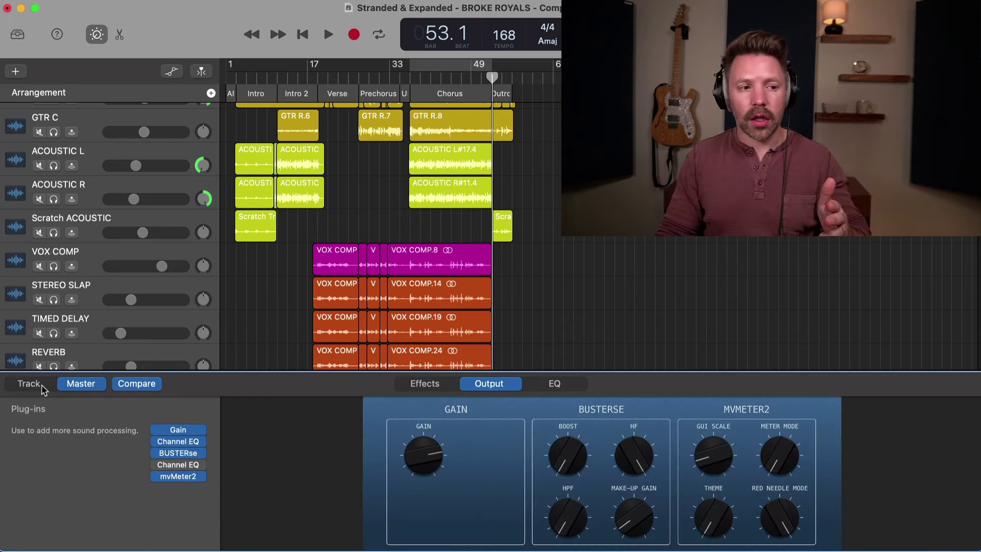
click(31, 387)
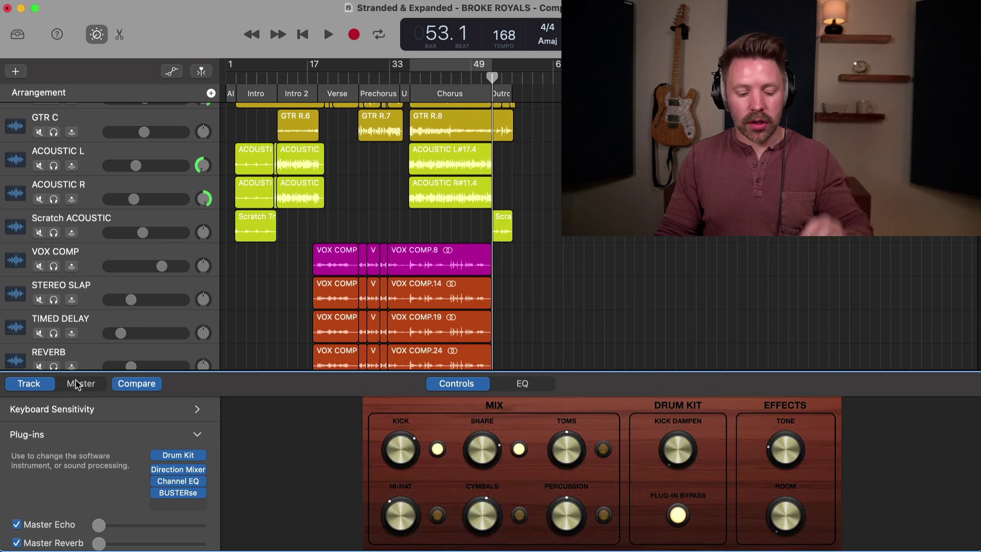
Add a Limiter as the last plug-in on the master output and set its Output Level to -1.0 dB
click(78, 387)
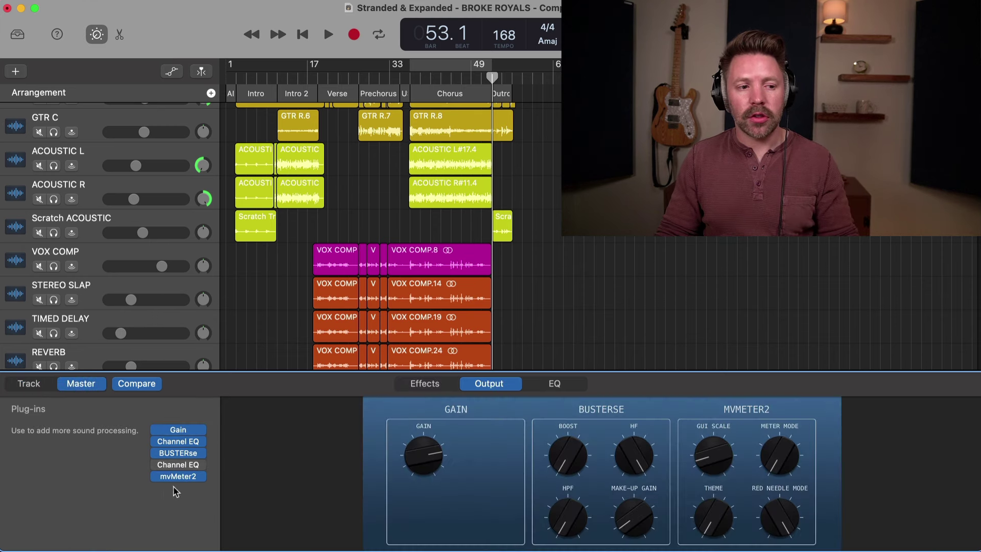
click(203, 485)
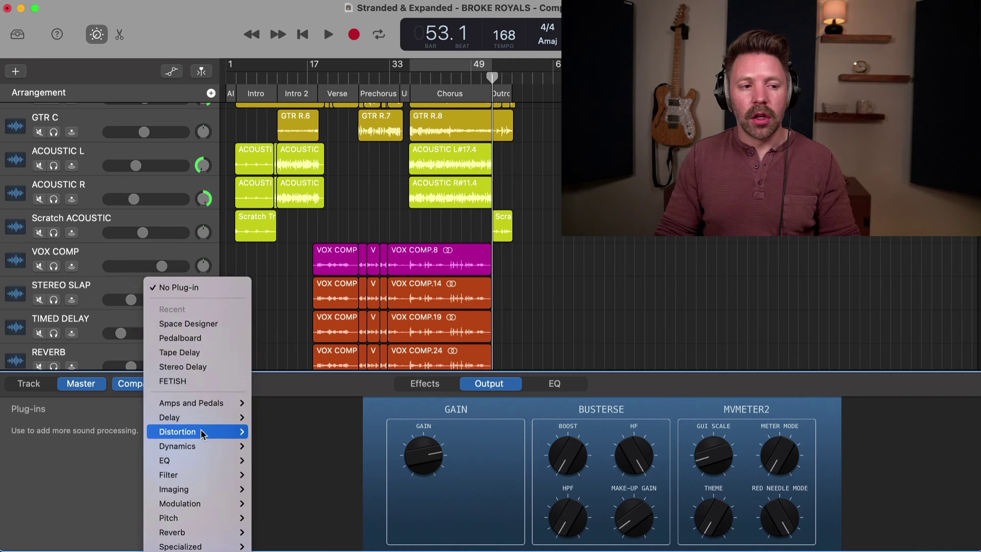
mouse_move(205, 446)
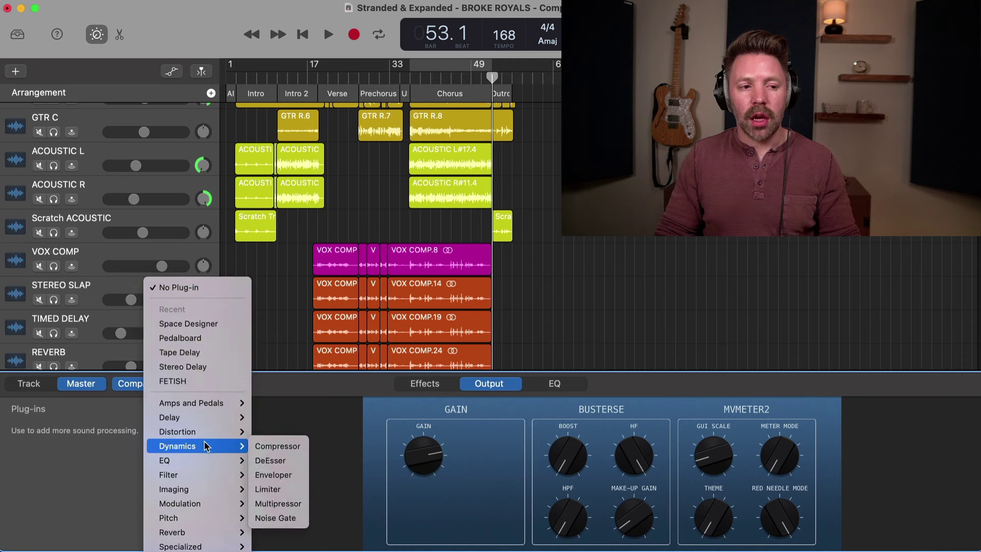
click(279, 488)
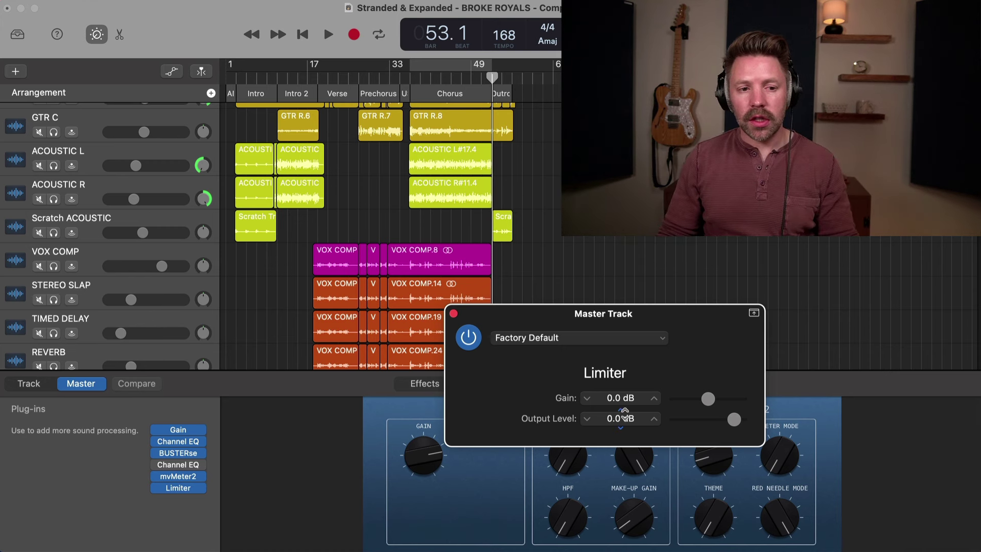
text(-1)
key(Return)
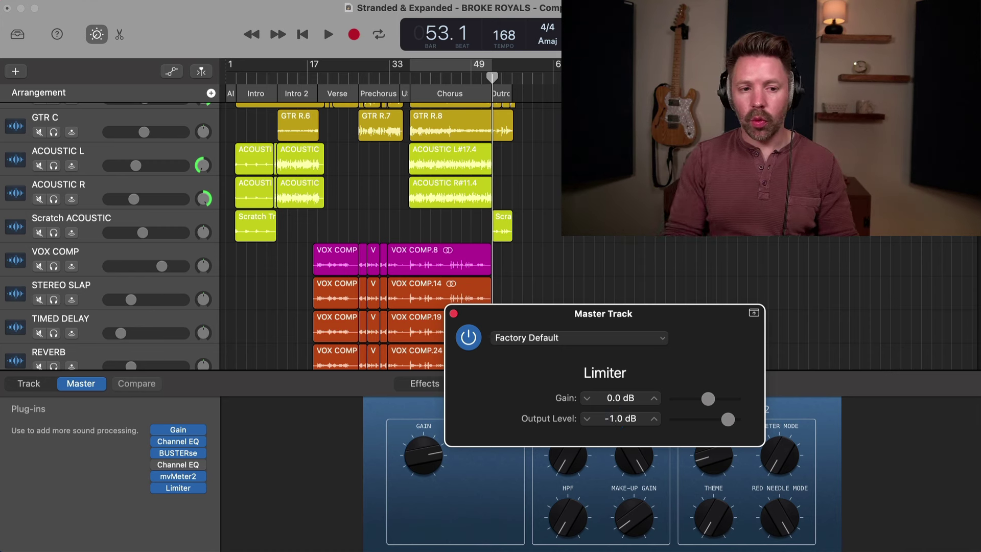
Play the Chorus from bar 38 while raising the Limiter's gain to +6.0 dB, stop playback and close the Limiter window
drag(664, 317, 455, 314)
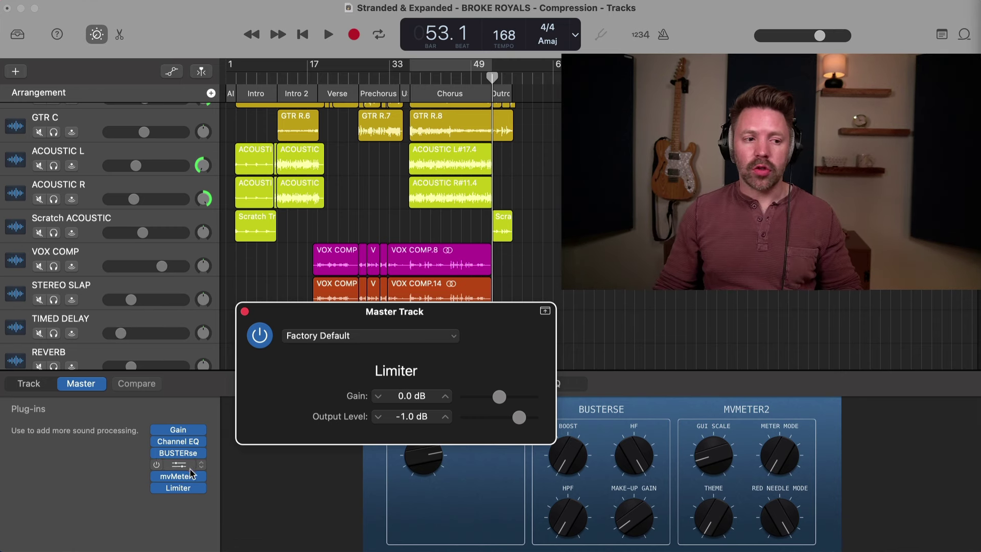
click(415, 77)
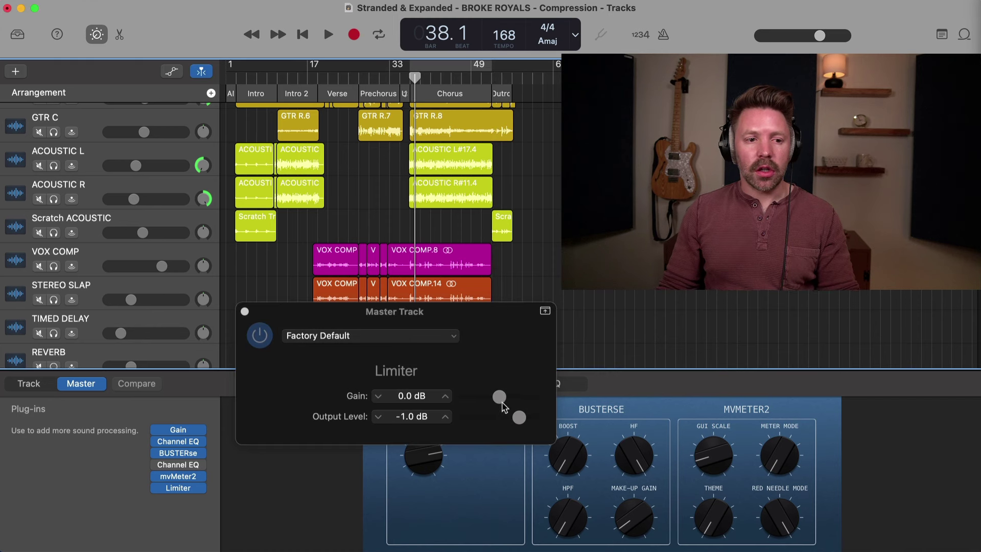
key(space)
drag(500, 397, 513, 403)
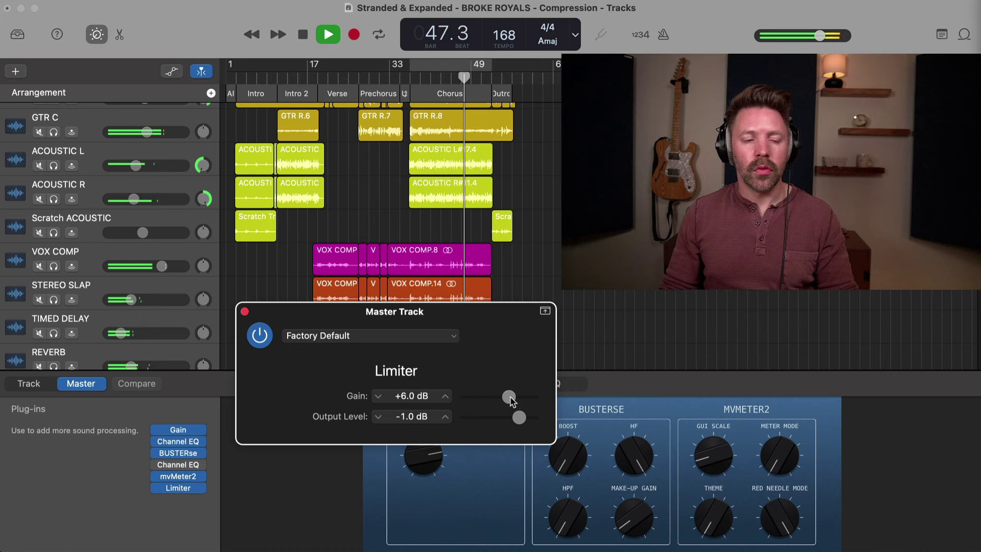
key(space)
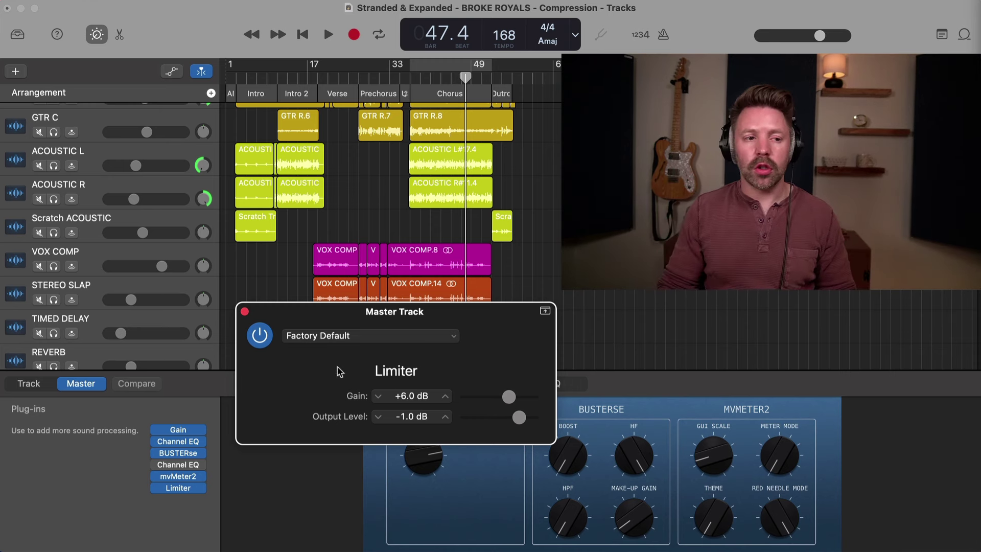
click(245, 311)
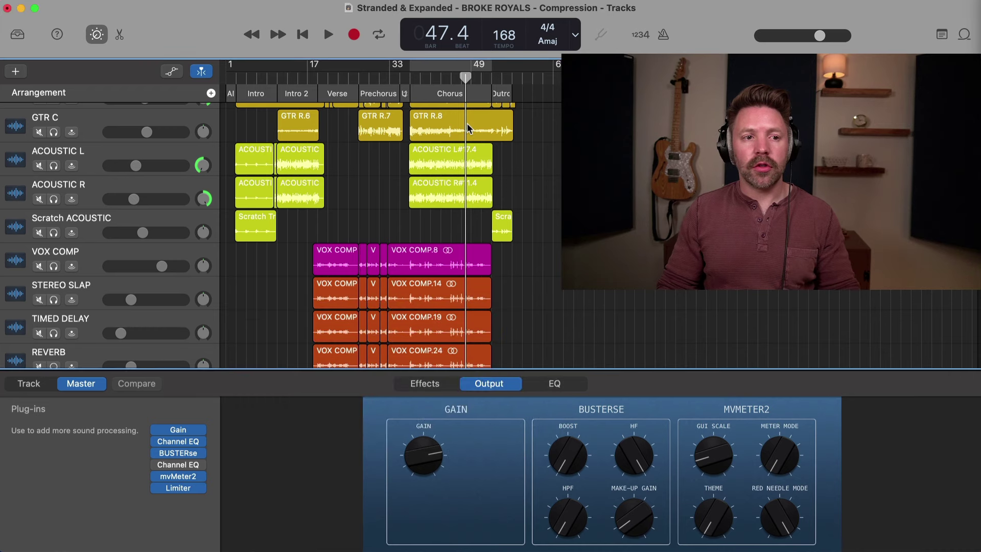
Zoom in on the Outro with cycle mode off and listen to the song's ending from about bar 55, stopping past bar 58
drag(520, 66, 77, 69)
scroll(547, 121, up, 5)
scroll(547, 121, right, 4)
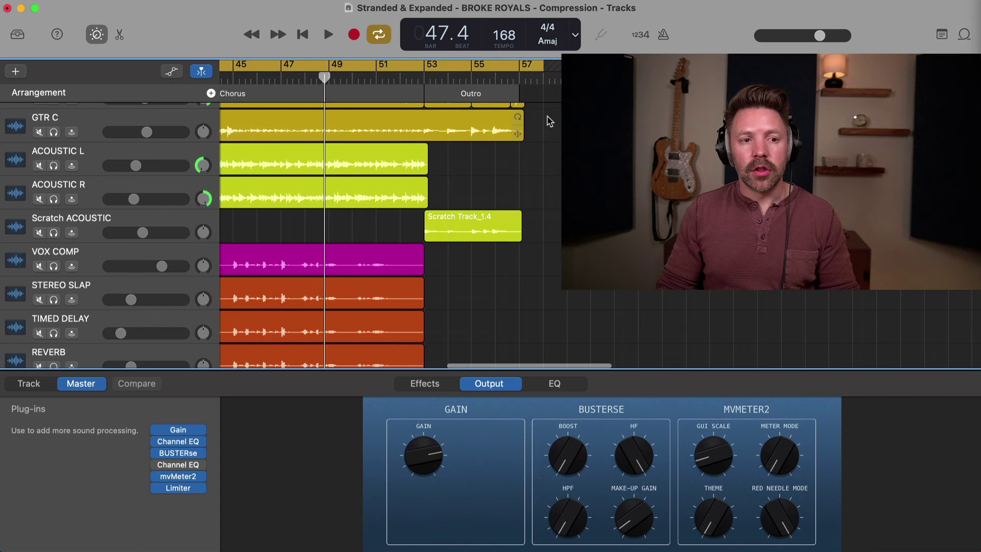
scroll(547, 148, down, 6)
key(c)
click(495, 78)
key(space)
scroll(532, 106, up, 1)
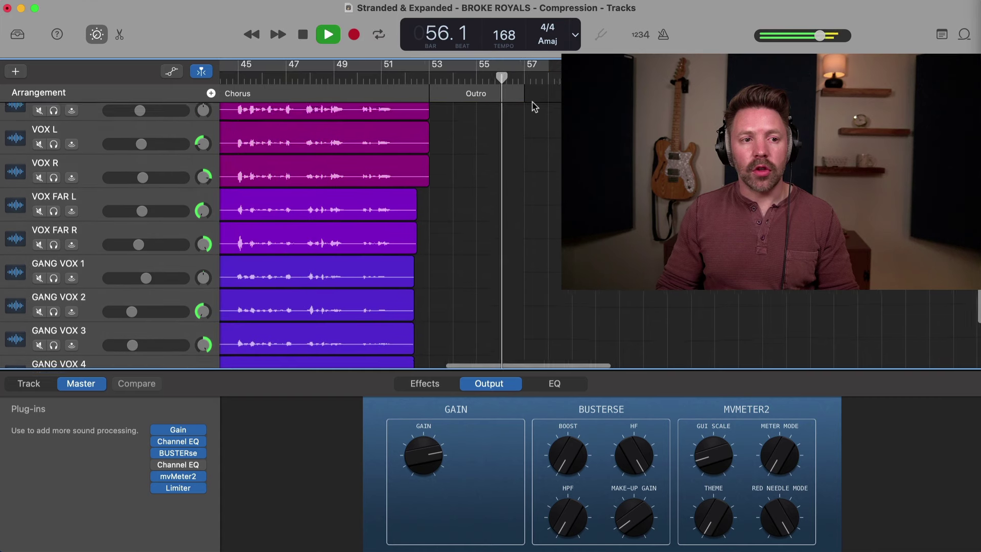
scroll(533, 107, right, 1)
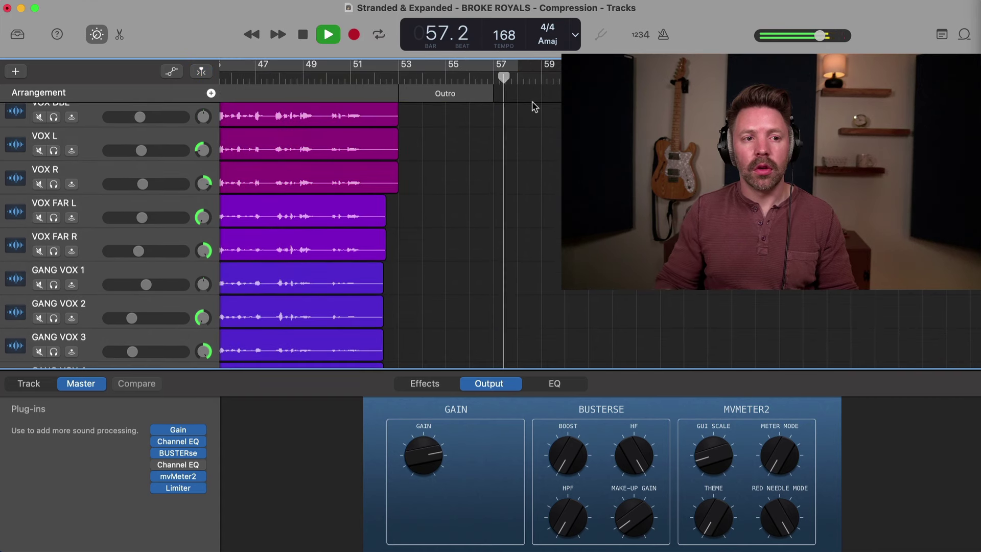
key(space)
Show the Master Track beneath STATIC MIX and display its Volume automation
scroll(515, 90, down, 2)
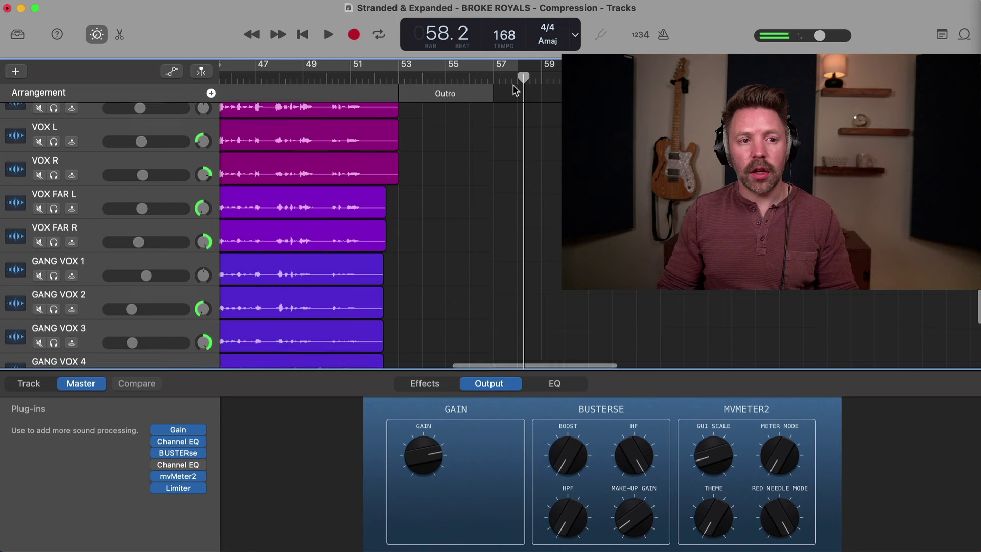
scroll(332, 246, down, 6)
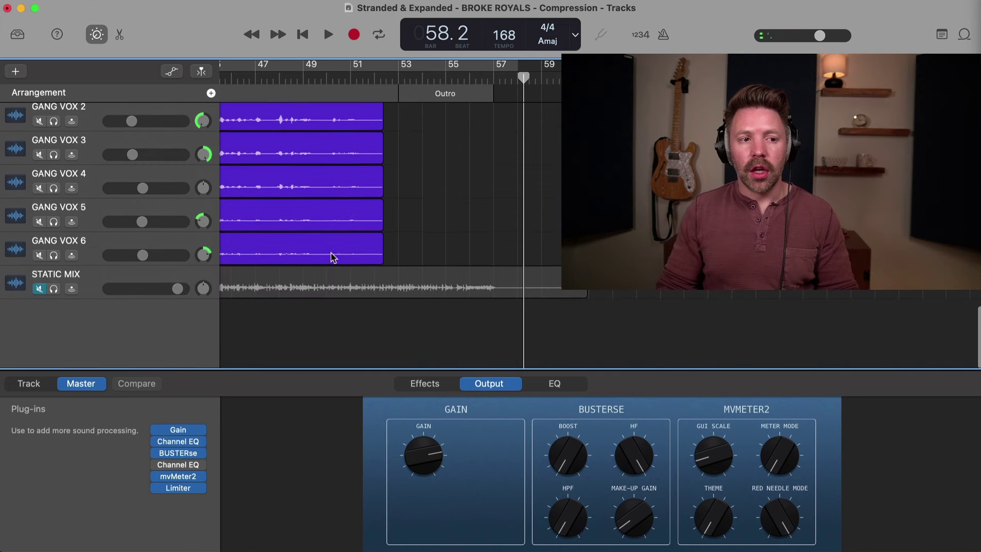
key(cmd+shift+m)
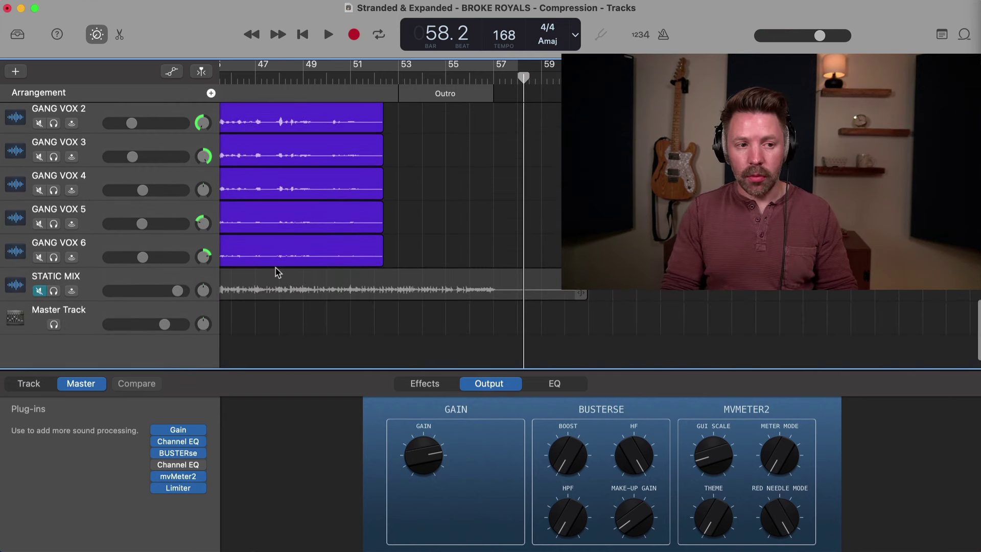
scroll(276, 272, down, 2)
click(114, 294)
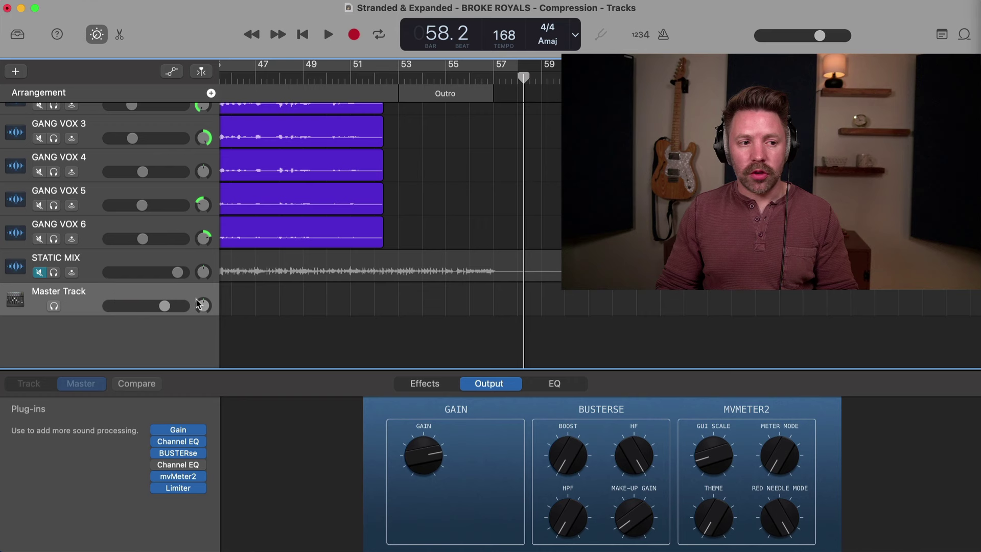
key(a)
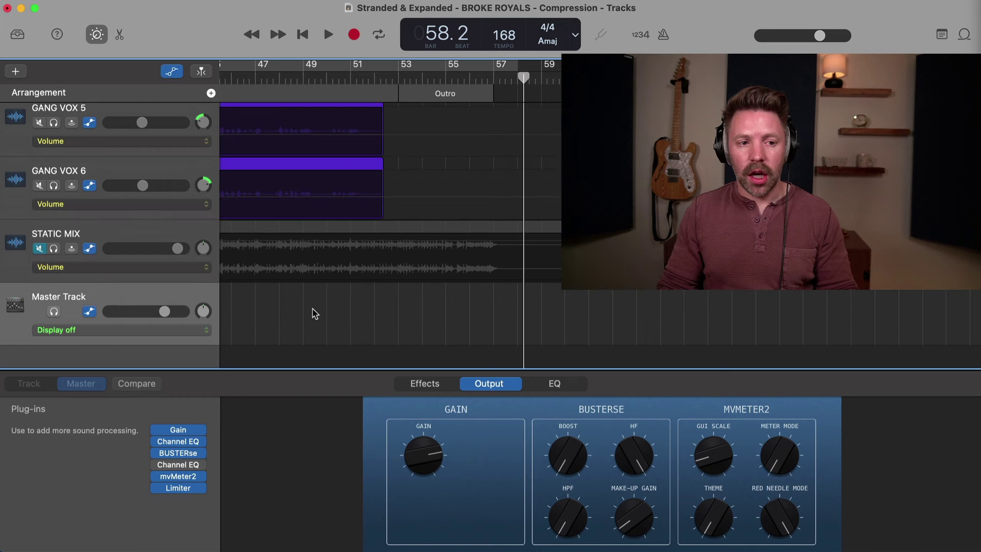
click(142, 335)
click(146, 348)
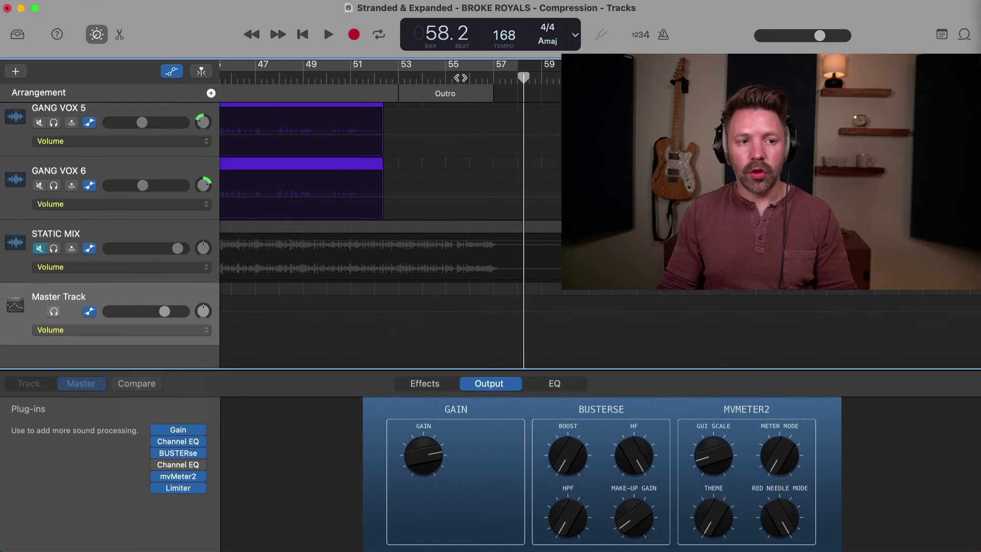
Play the Outro ending from about 55.3, stop, and add a volume point on the Master Track just before bar 57
click(459, 78)
scroll(478, 83, up, 5)
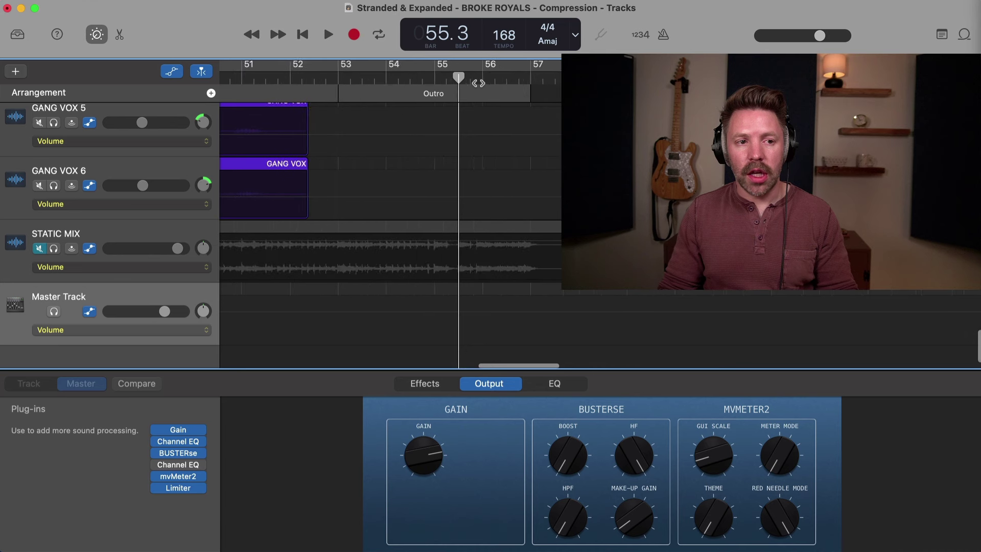
key(space)
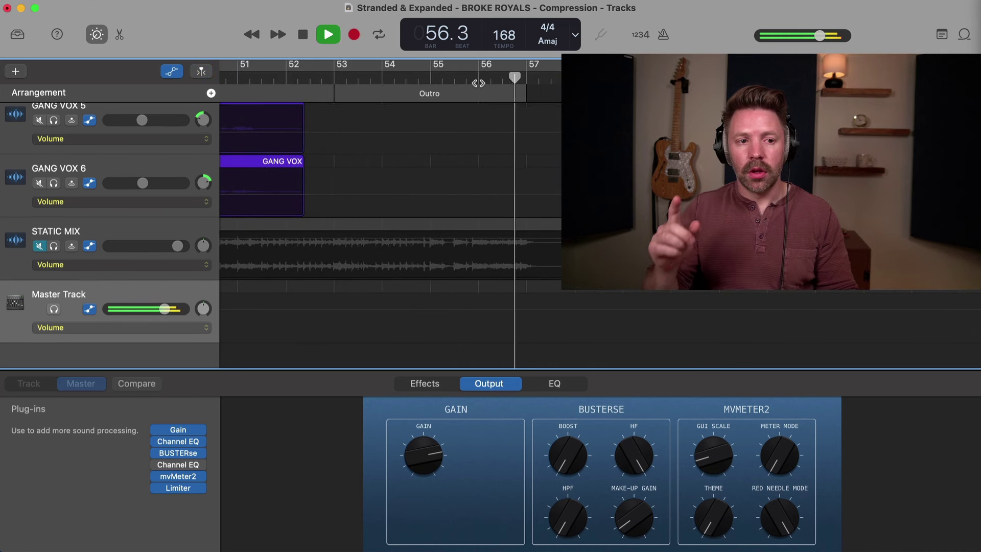
key(space)
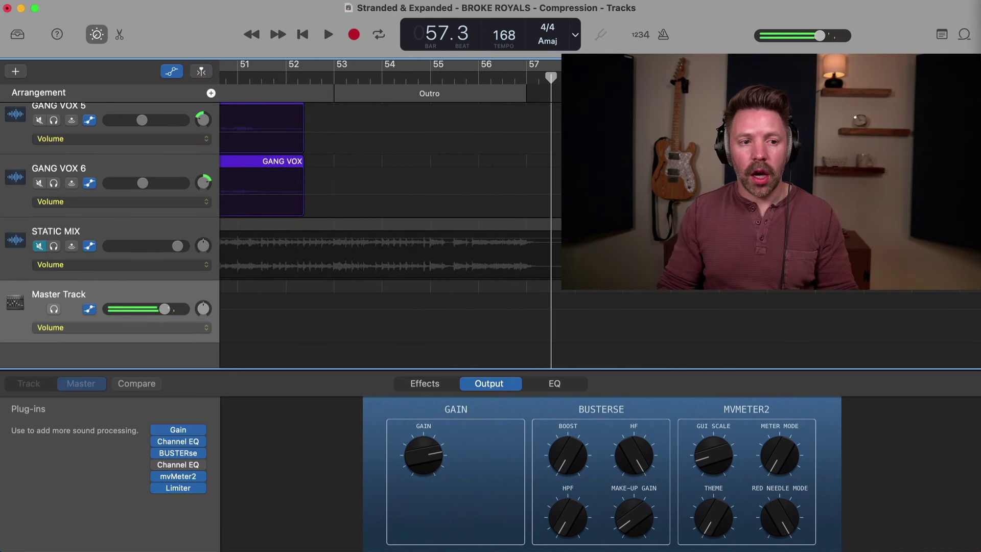
click(525, 313)
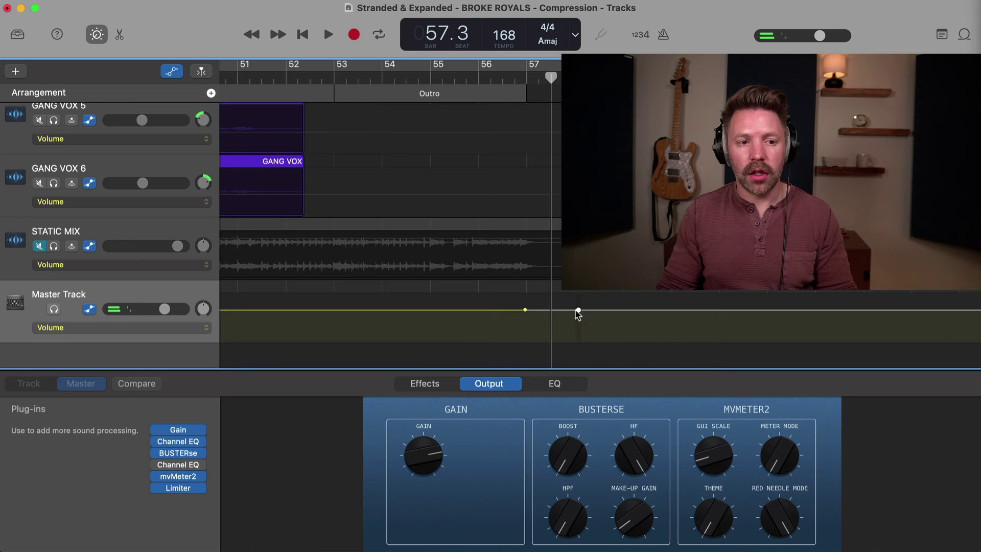
Draw a curved fade-out on the Master Track's volume automation, from about bar 57 to -∞ dB at about 58.2, and play it back
drag(534, 314, 595, 340)
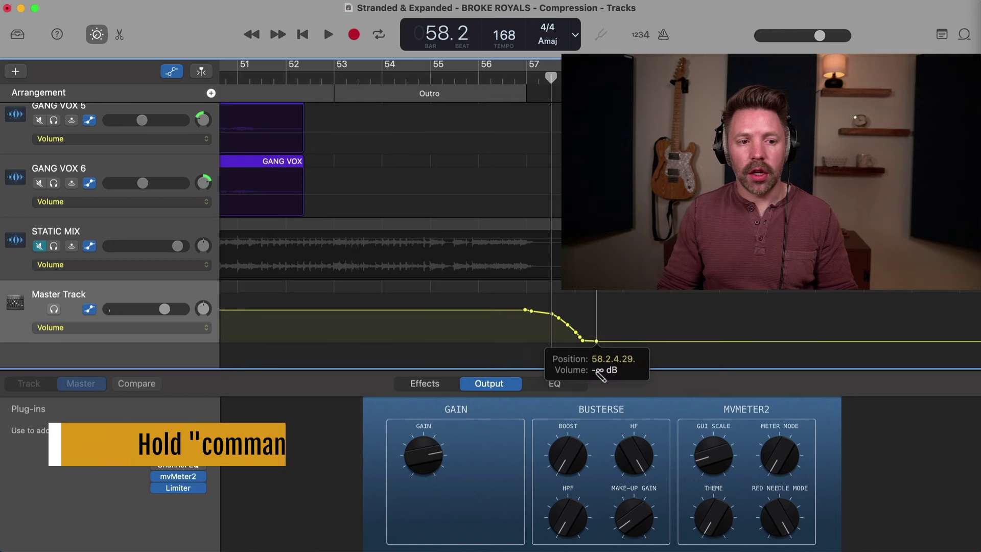
click(487, 79)
key(space)
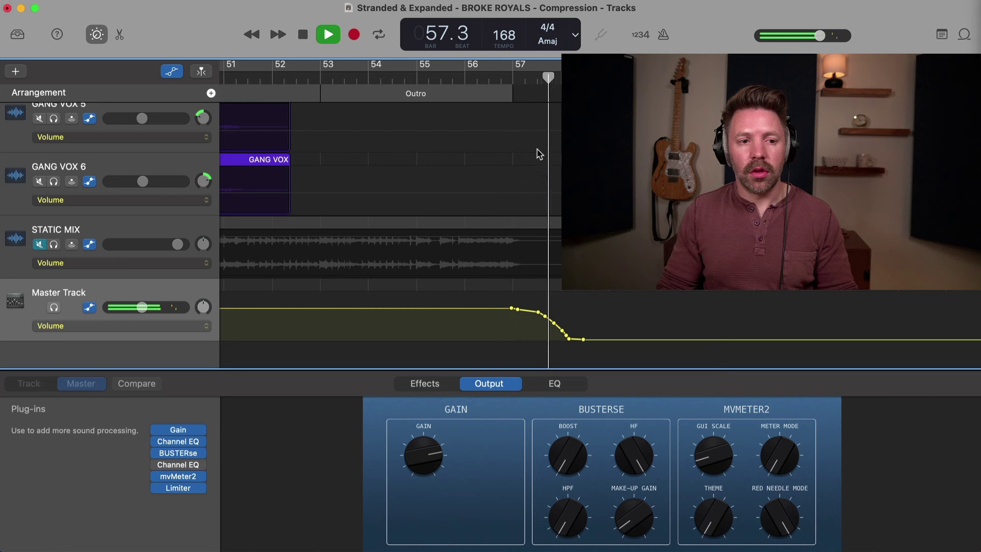
key(space)
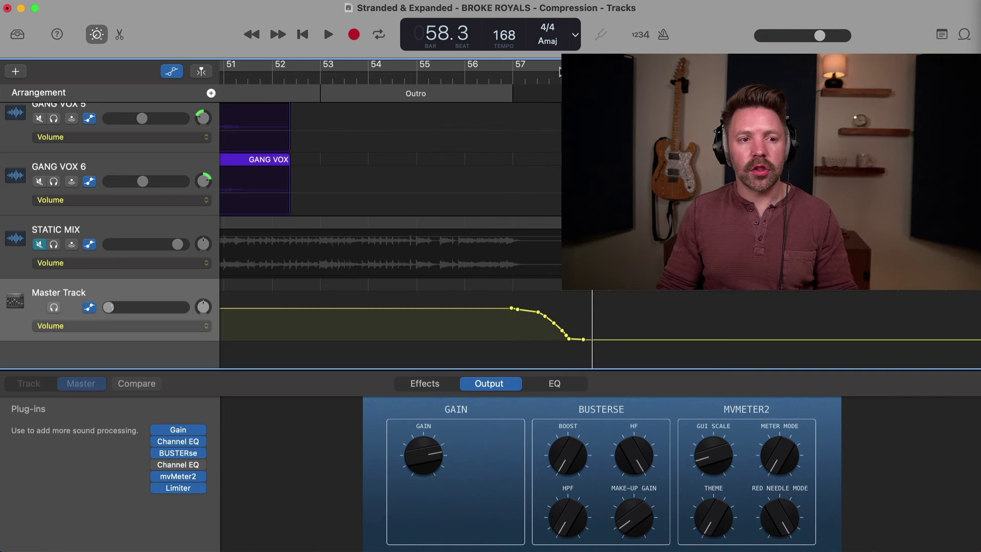
Turn on the cycle area and extend its end slightly past bar 58, where the master fade-out finishes
click(559, 68)
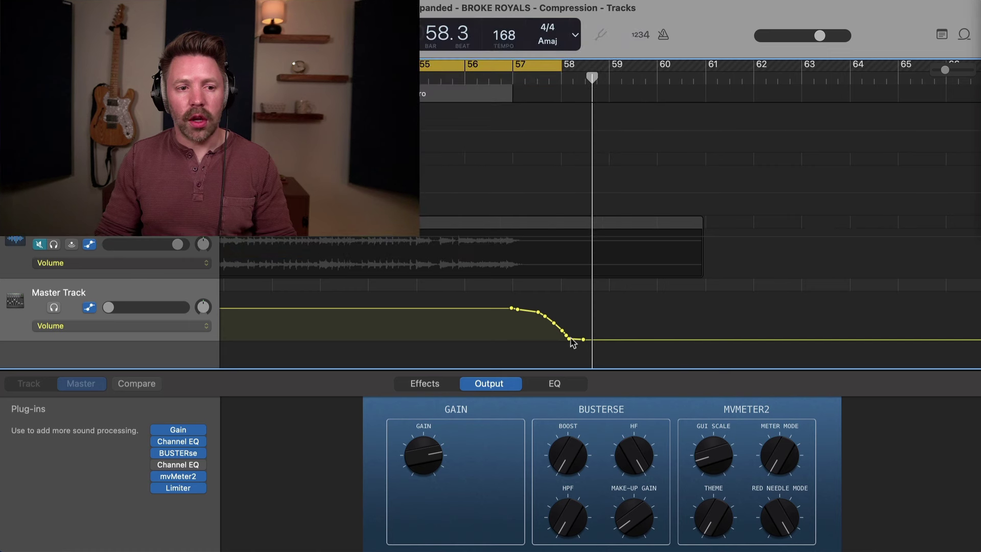
drag(561, 65, 567, 66)
scroll(565, 77, left, 10)
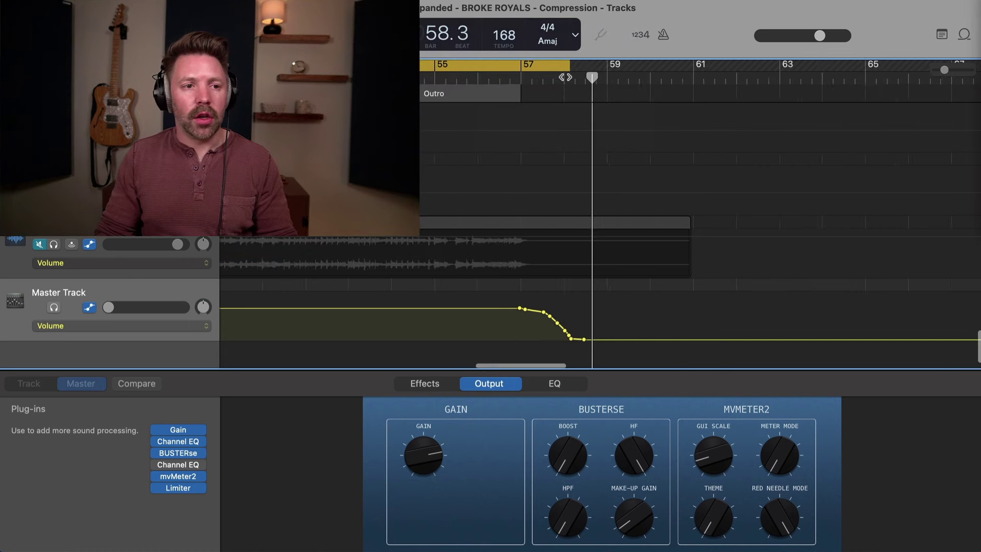
scroll(565, 77, left, 10)
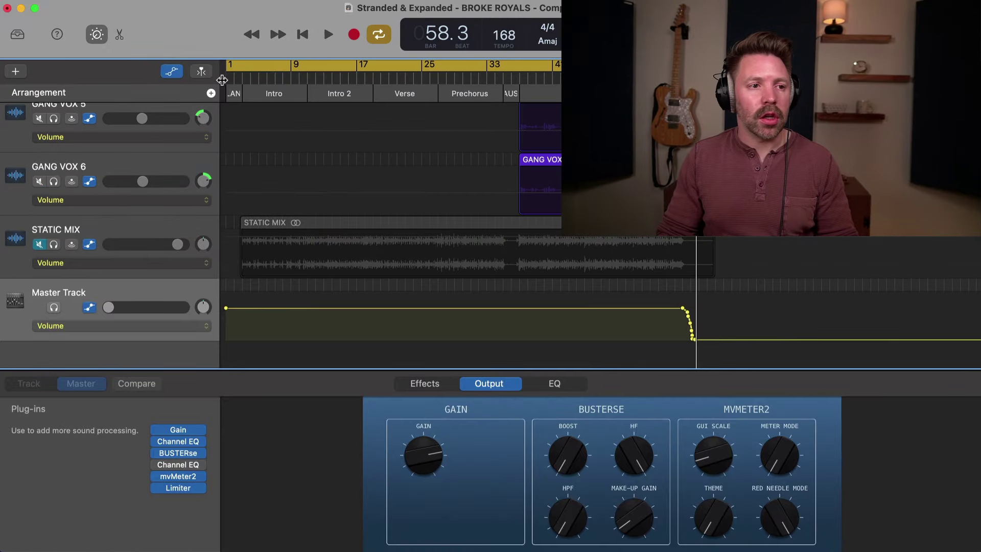
Return the playhead to bar 1 and hide the track automation
click(226, 78)
scroll(203, 75, up, 10)
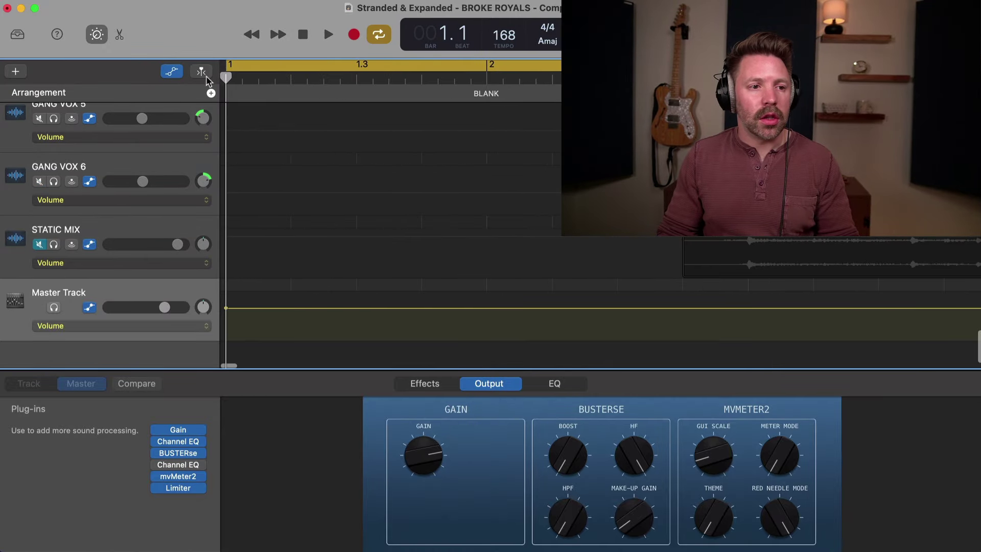
scroll(430, 98, right, 1)
scroll(430, 98, right, 2)
key(a)
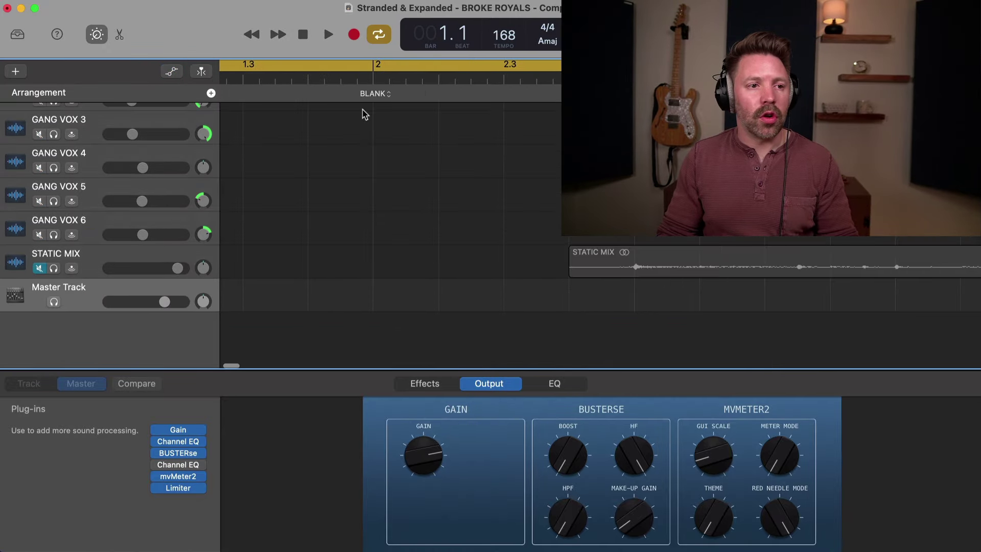
Move the cycle area's start to just before bar 3 and play the song from there to check the beginning
scroll(285, 78, right, 1)
scroll(284, 79, down, 2)
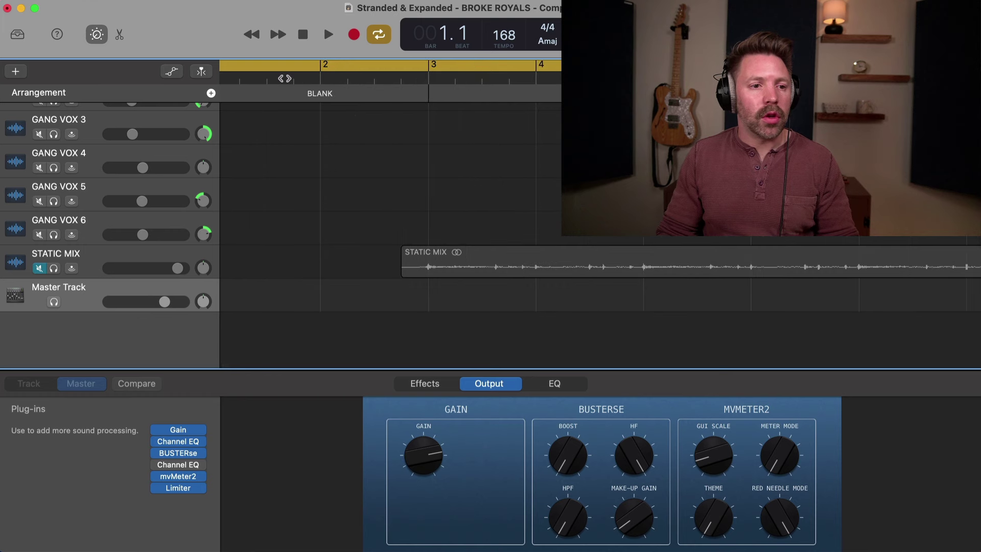
scroll(285, 79, left, 2)
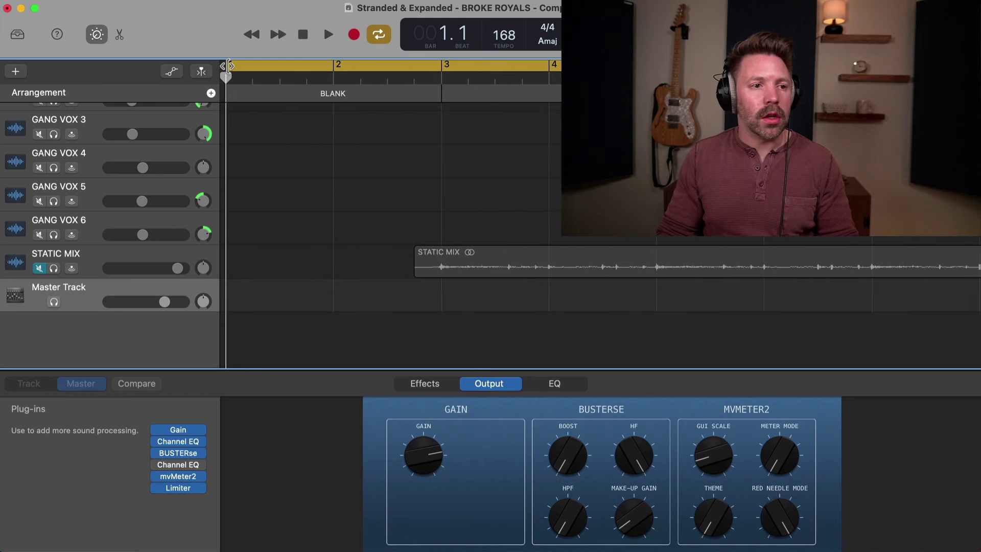
drag(228, 66, 433, 92)
key(space)
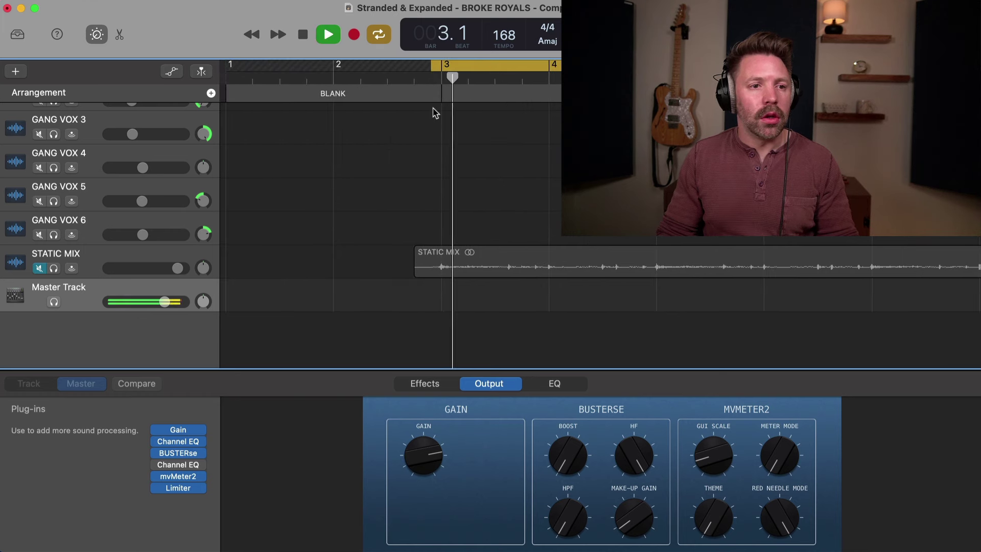
scroll(434, 110, down, 2)
scroll(431, 113, up, 5)
scroll(429, 112, down, 5)
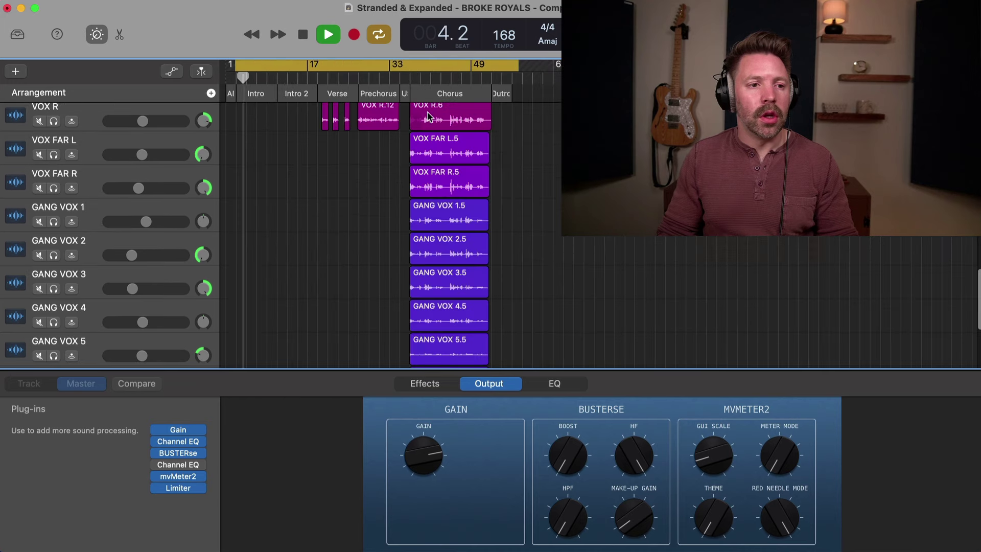
key(space)
click(286, 8)
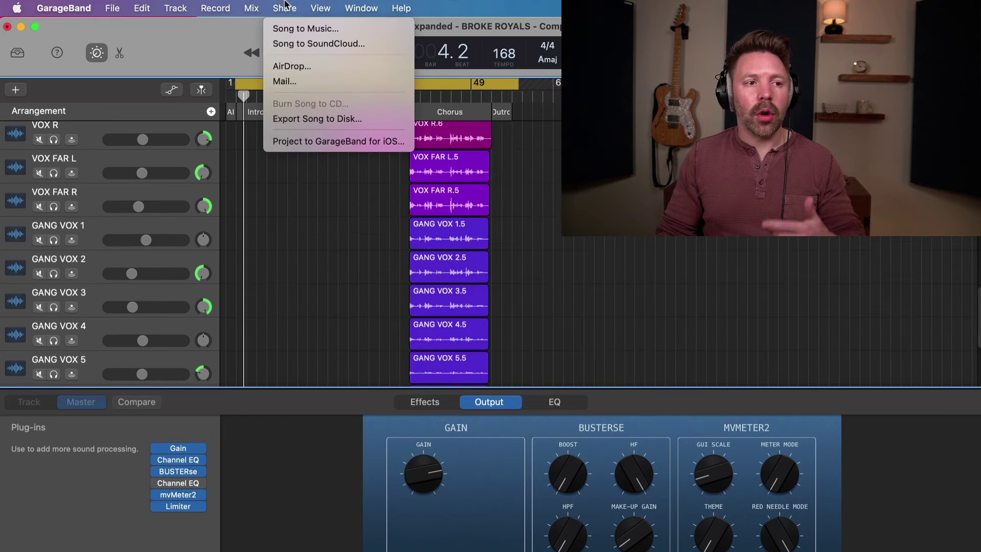
click(331, 118)
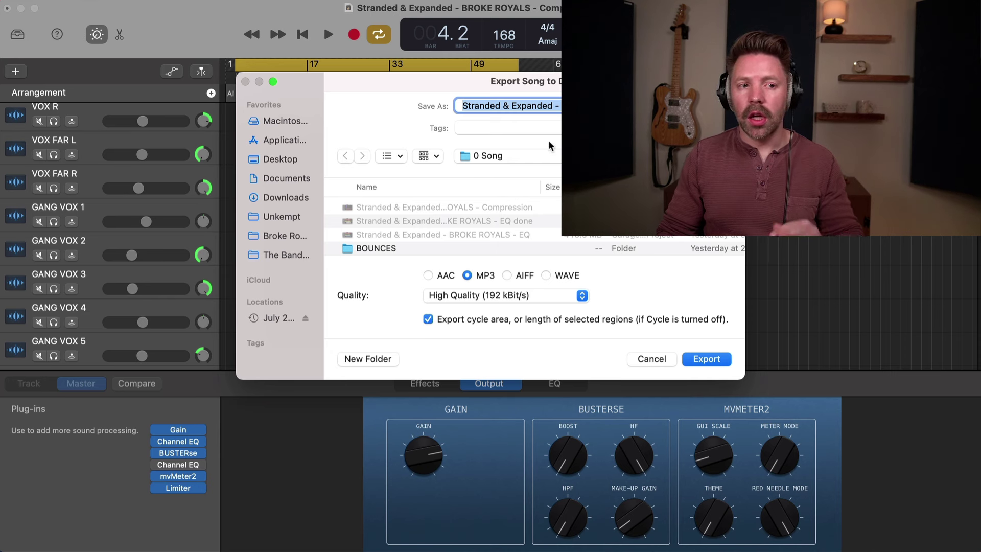
click(662, 360)
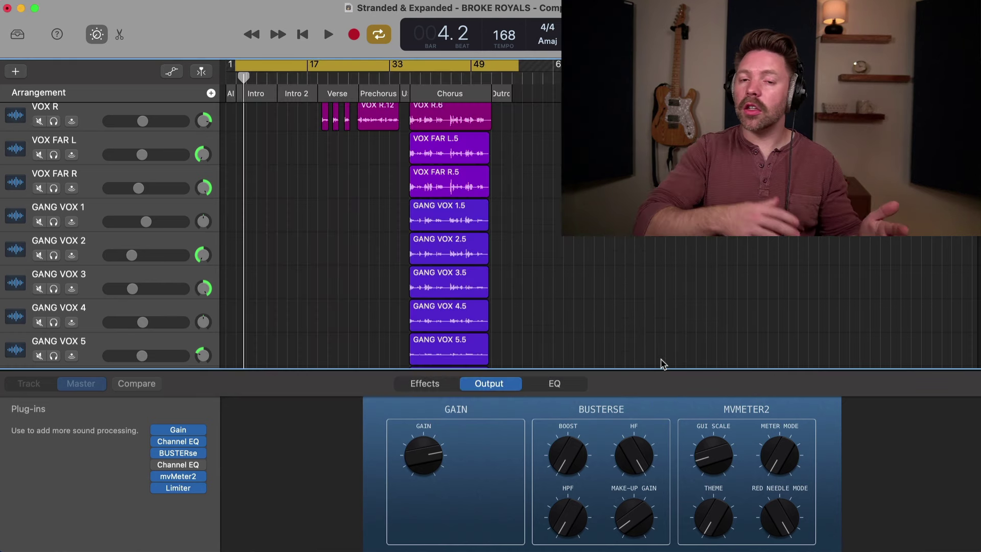
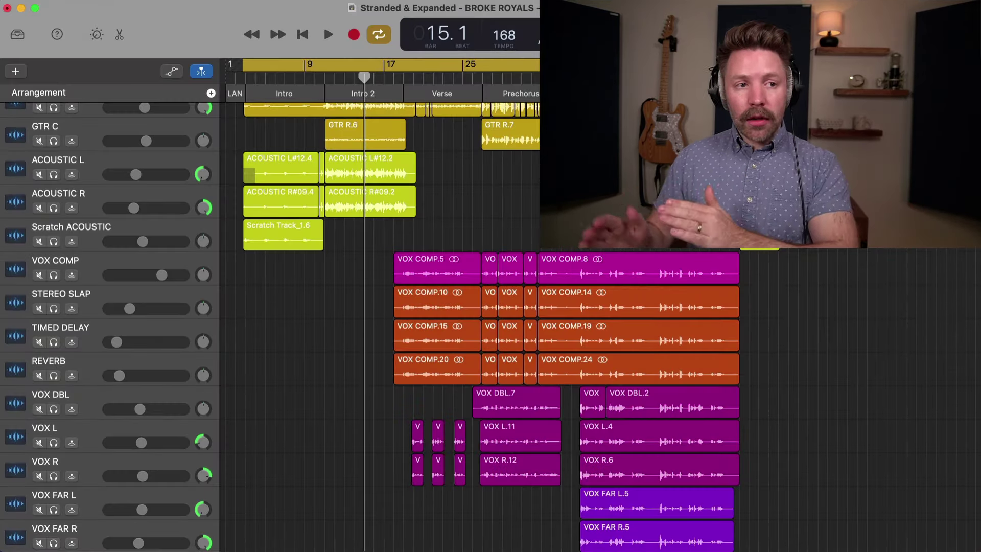
Set up a song export to disk as an uncompressed 24-bit WAVE file limited to the cycle area
click(284, 8)
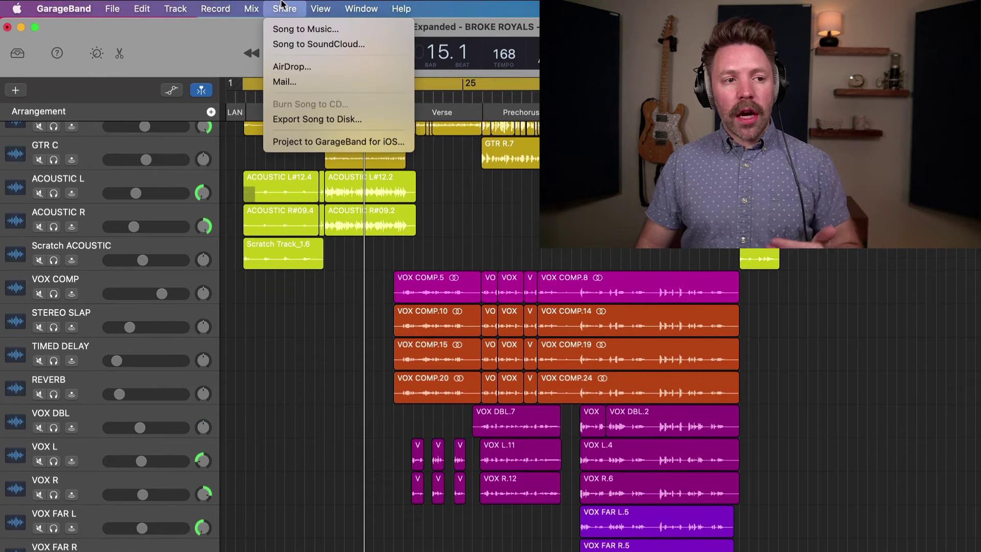
click(317, 118)
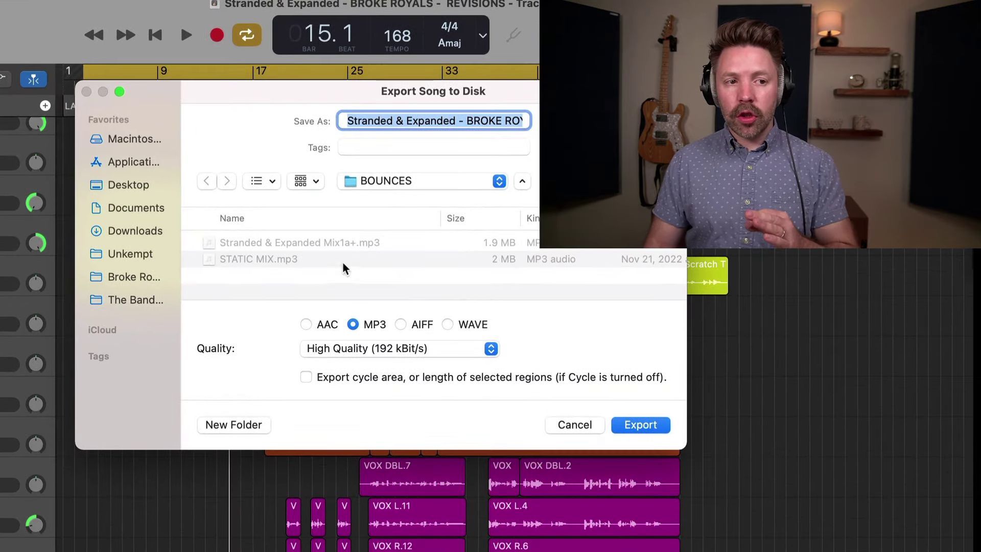
click(447, 324)
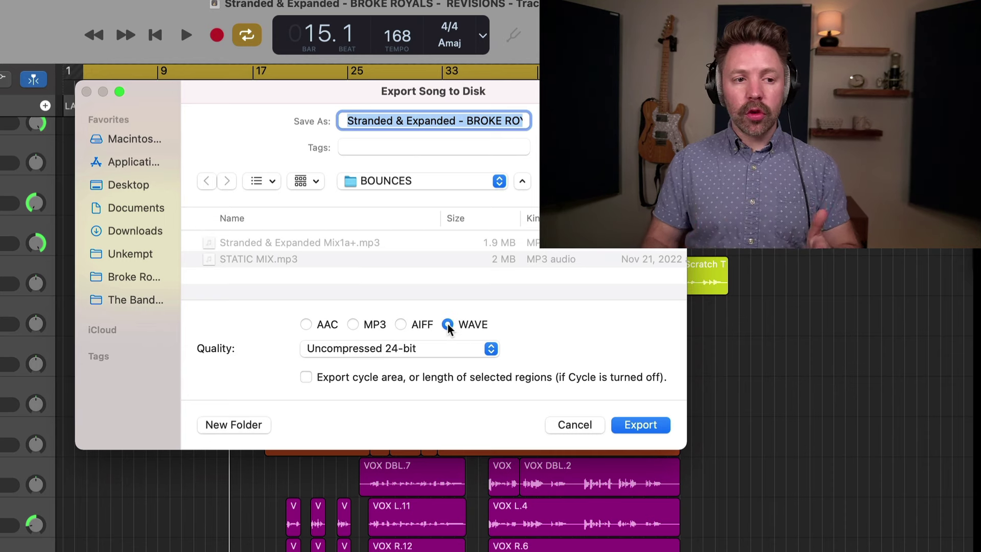
click(424, 349)
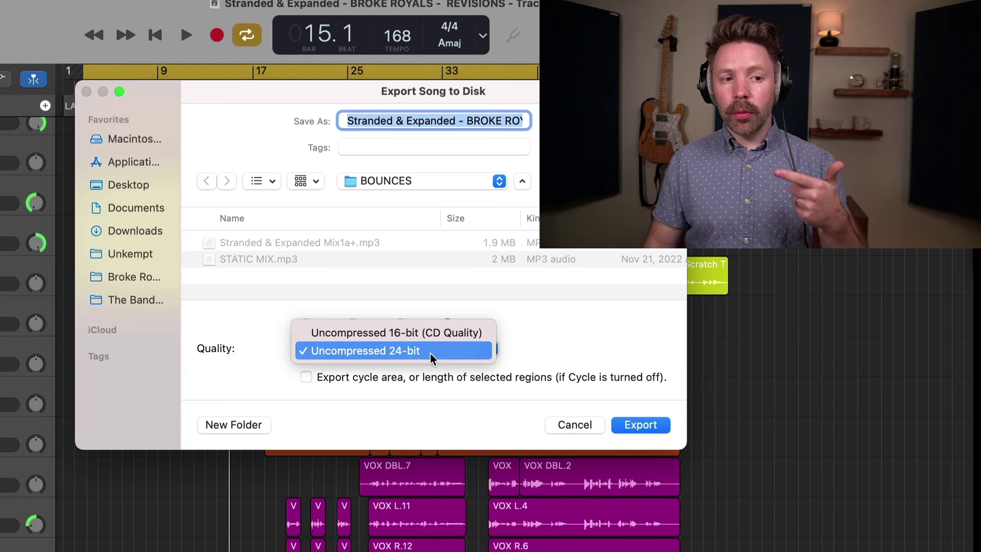
click(431, 354)
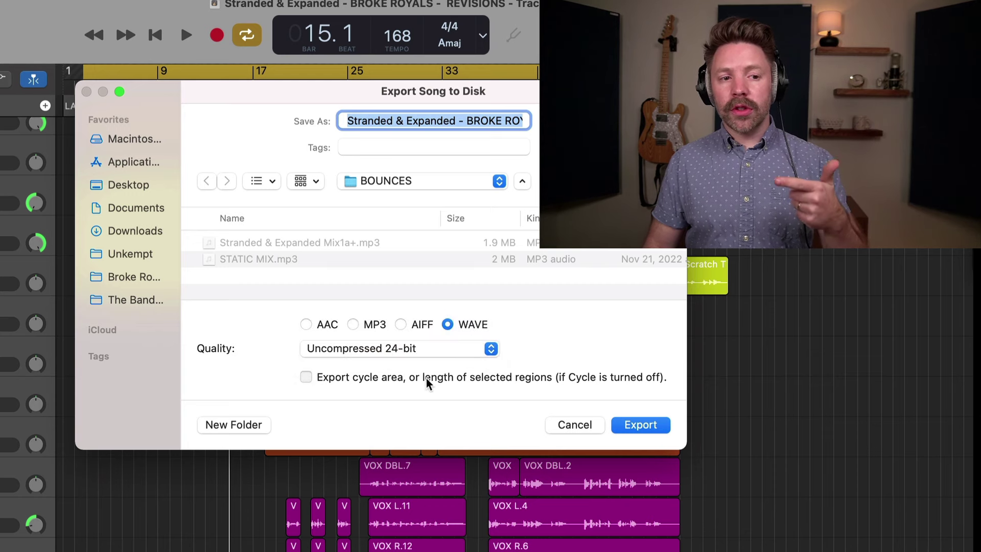
click(426, 378)
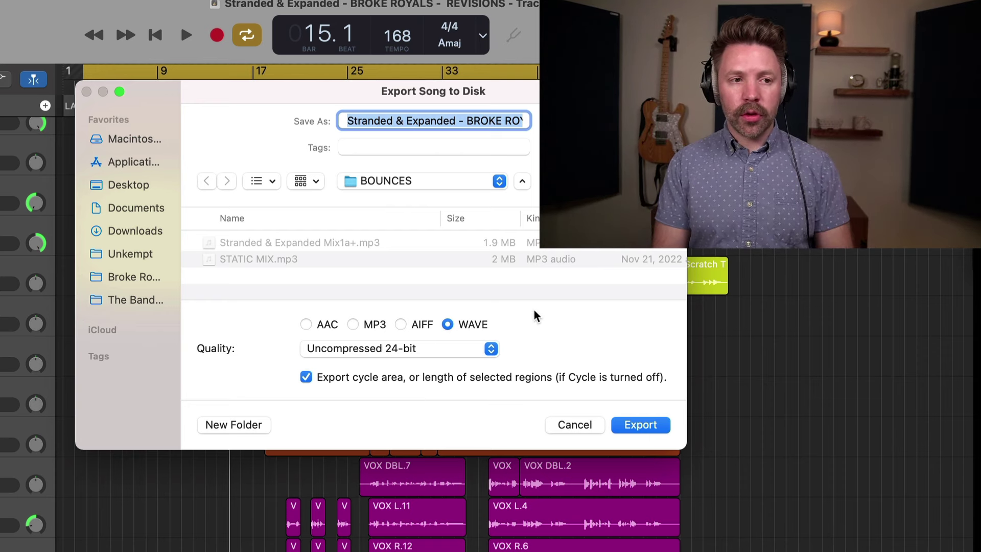
Name the export "Stranded & Expanded mix1b" and export it to the BOUNCES folder
text(Stranded)
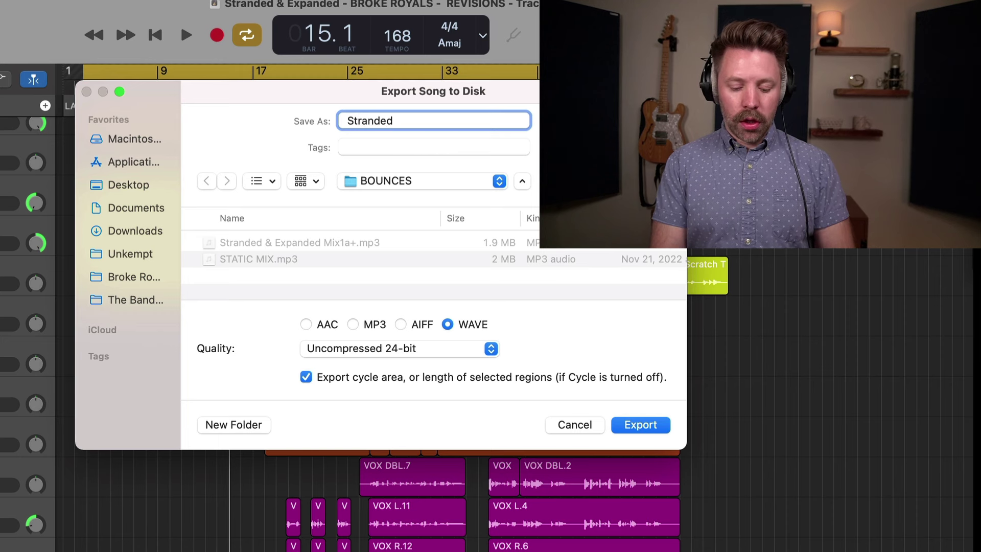
text( & Expanded mix1b)
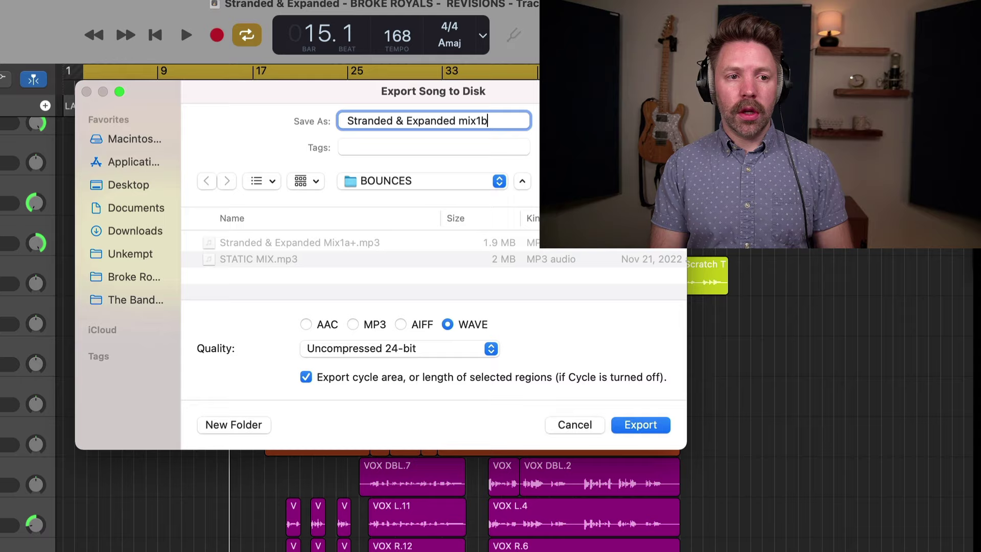
key(Return)
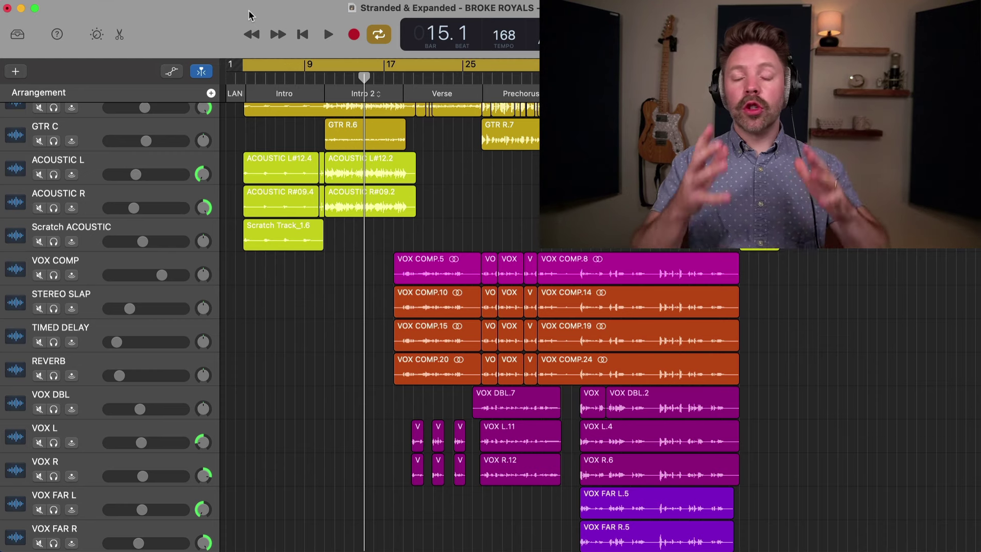
Start a new project, saving the changes to the current one, and create a microphone audio track using Input 1
click(92, 8)
mouse_move(113, 7)
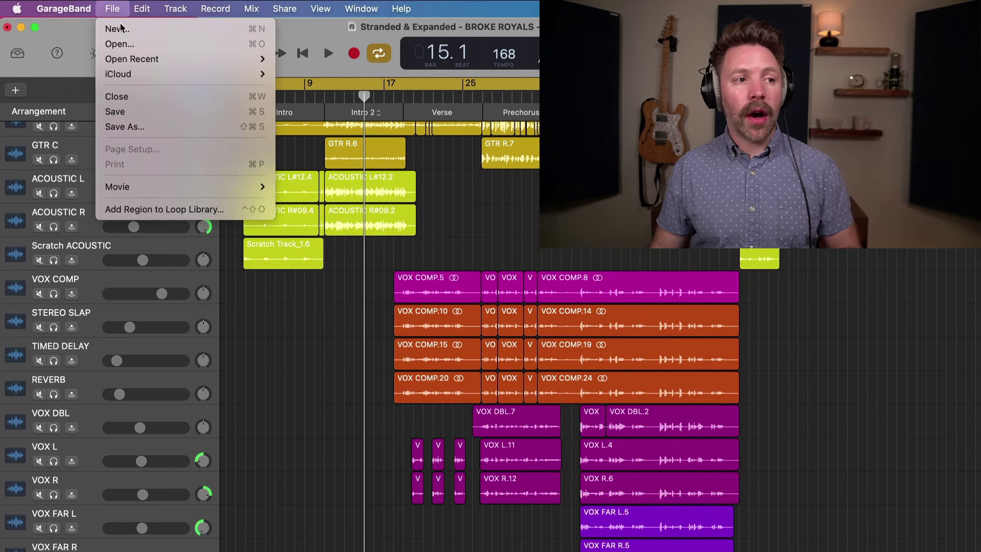
click(123, 28)
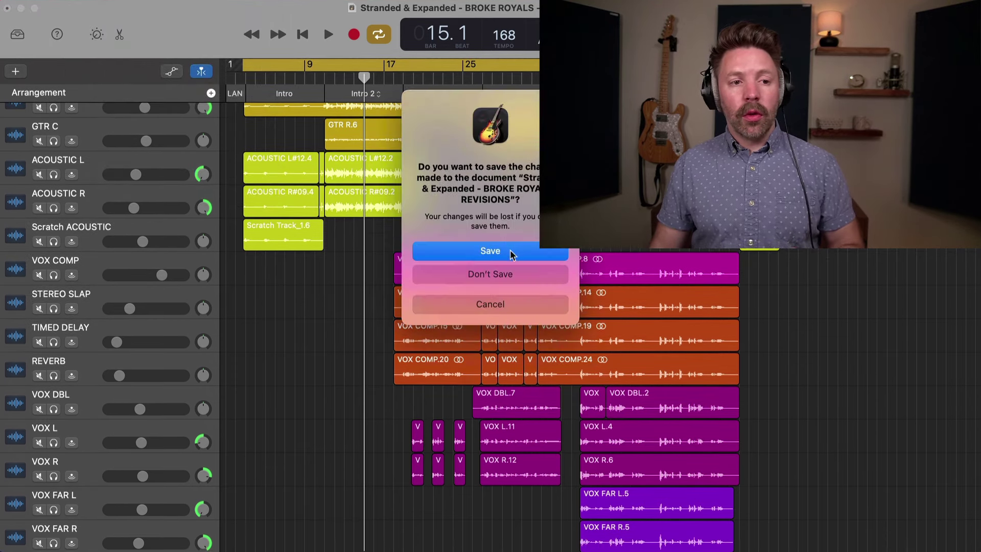
click(509, 252)
click(728, 405)
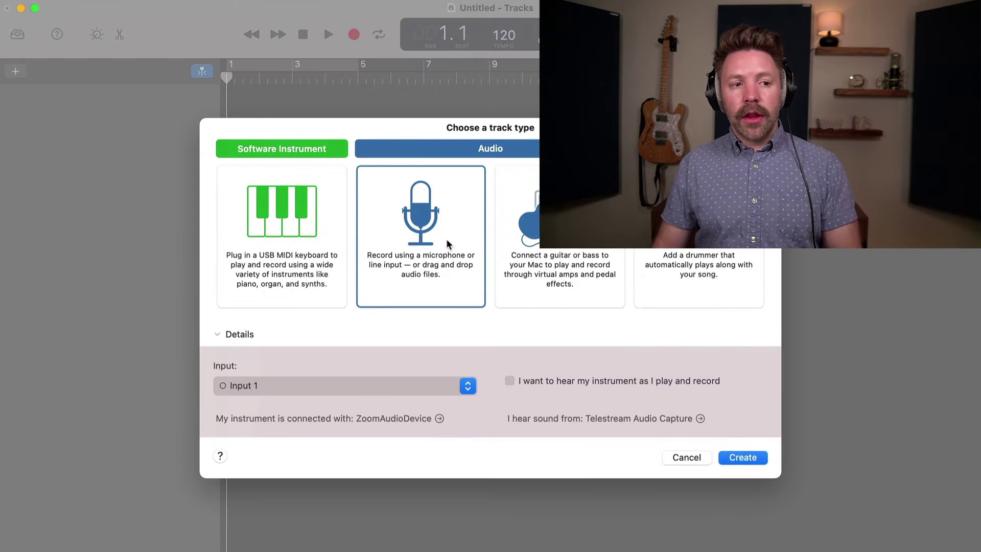
click(751, 462)
drag(971, 499, 971, 547)
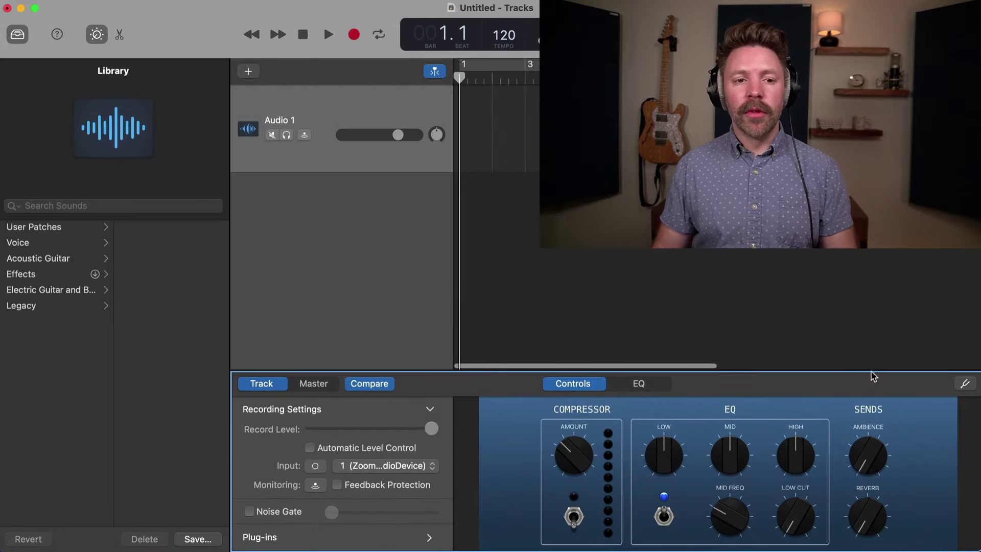
click(843, 335)
Switch to Finder and import "Stranded & Expanded mix1b.wav" from the BOUNCES folder onto a new track starting at bar 1
key(super+Tab)
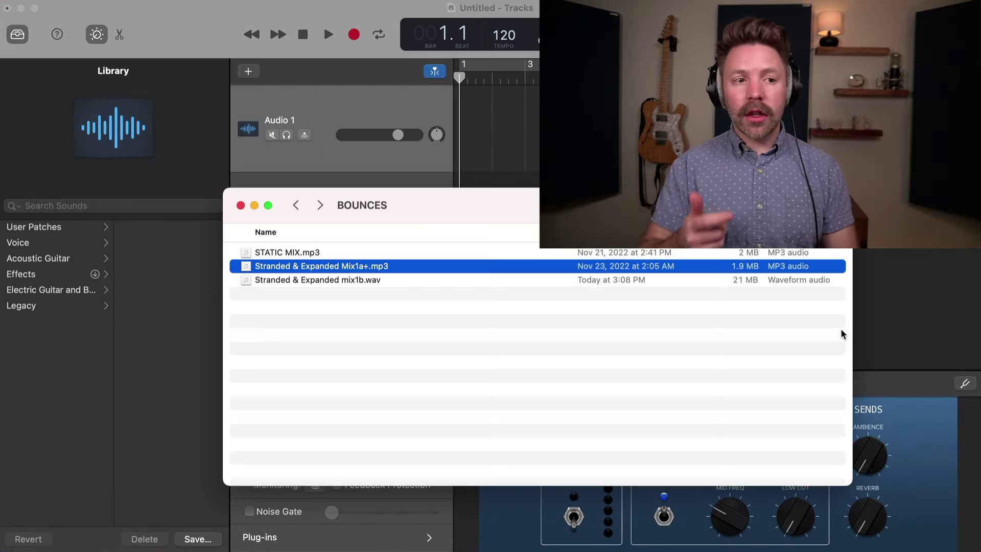
click(364, 279)
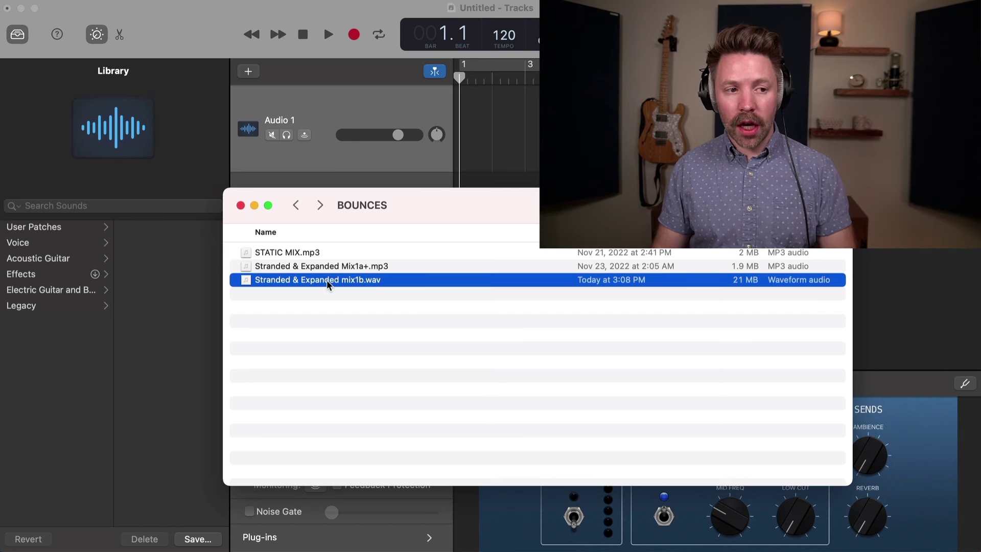
drag(324, 282, 453, 186)
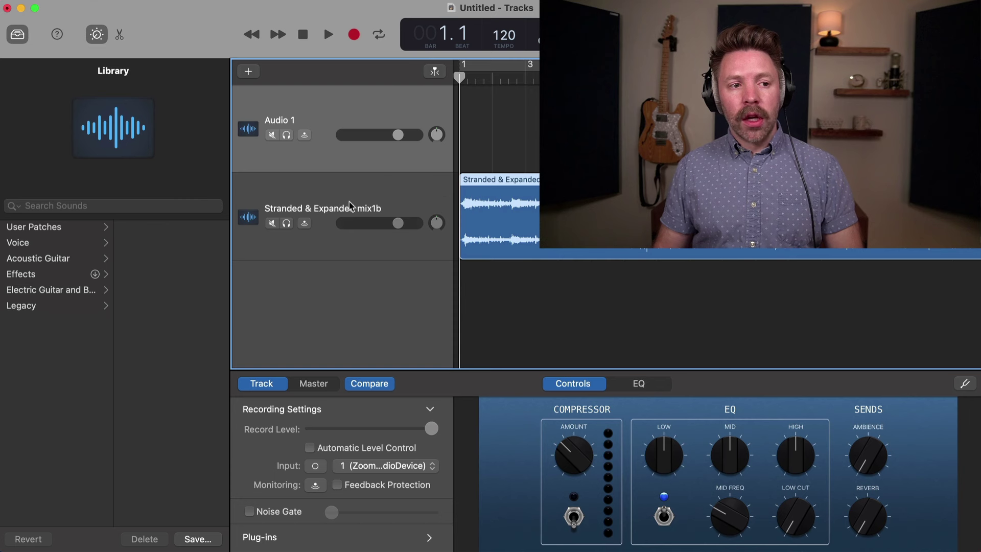
Rename the imported mix's track to MASTERED and delete the empty Audio 1 track
double_click(347, 206)
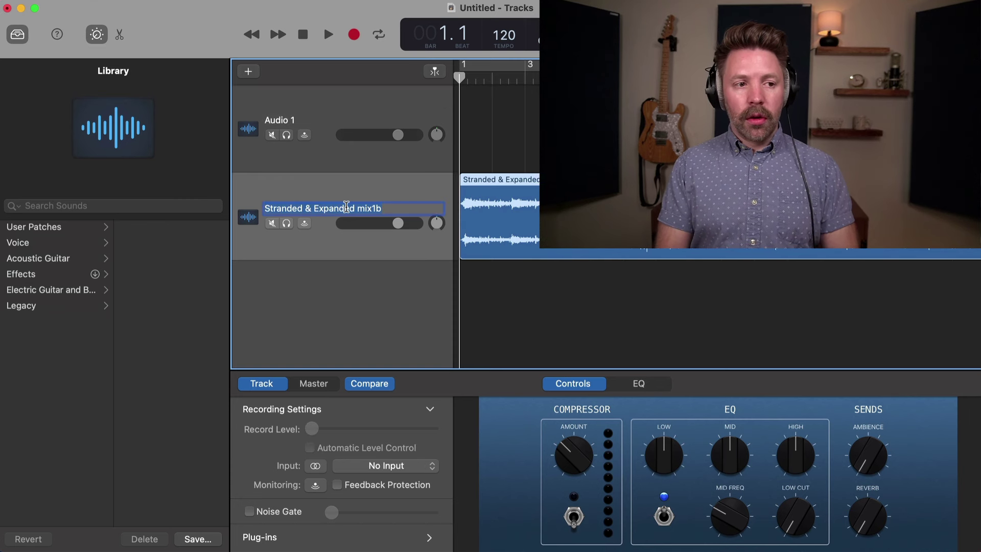
text(MASTERED)
key(Return)
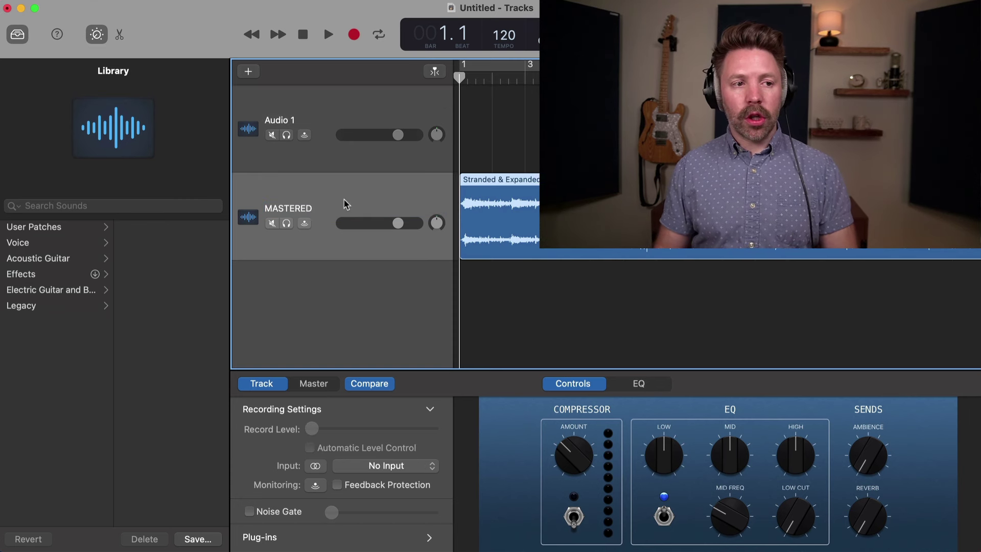
click(325, 130)
key(super+BackSpace)
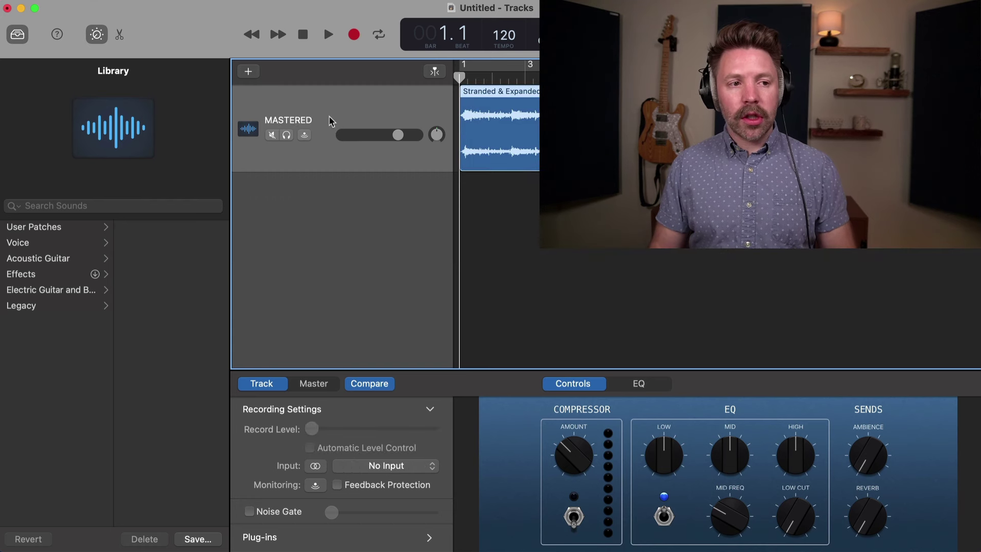
Duplicate the MASTERED track together with its audio region directly below, and rename the upper track UNMASTERED
drag(329, 122, 327, 218)
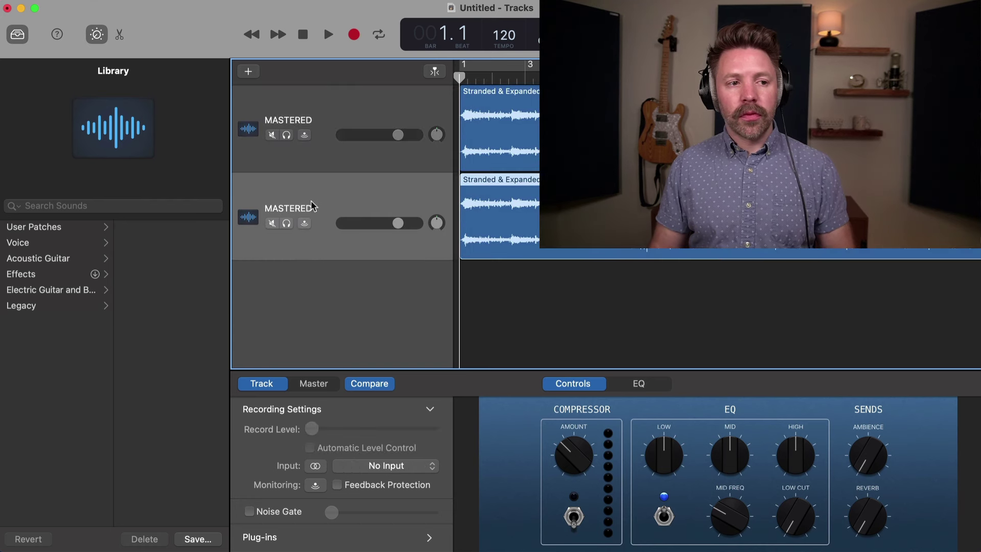
double_click(291, 120)
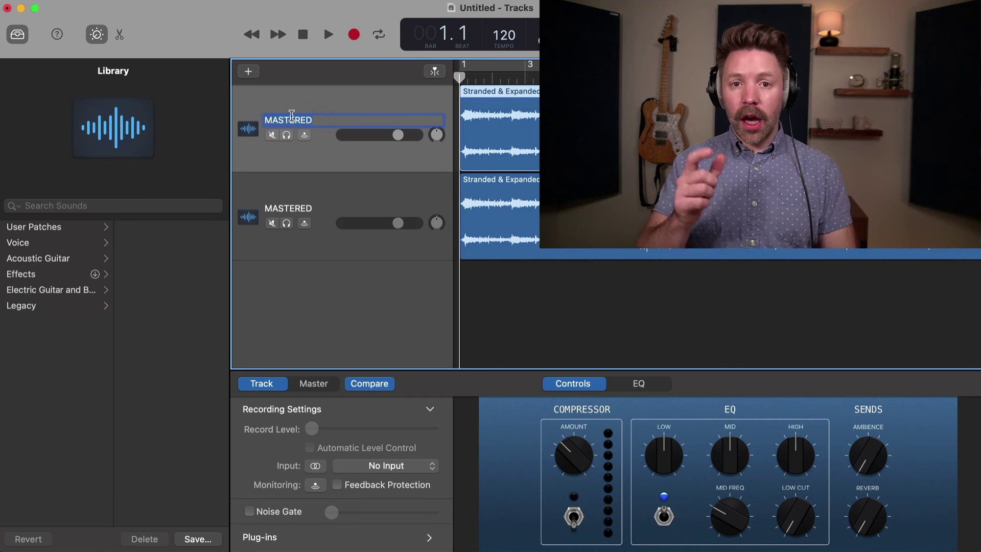
text(UNMASTERED)
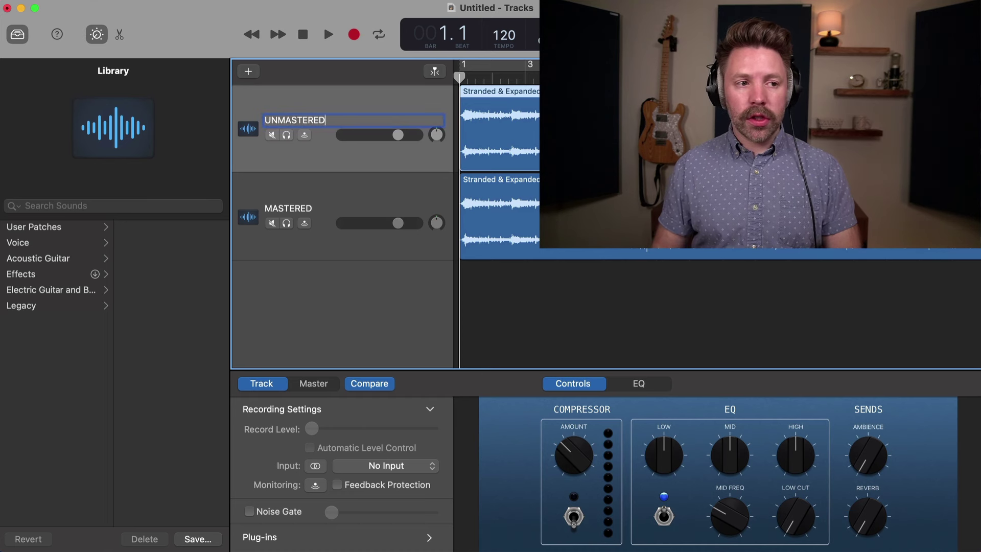
key(Return)
Mute the UNMASTERED track and, with the Library hidden, select the MASTERED track
click(272, 136)
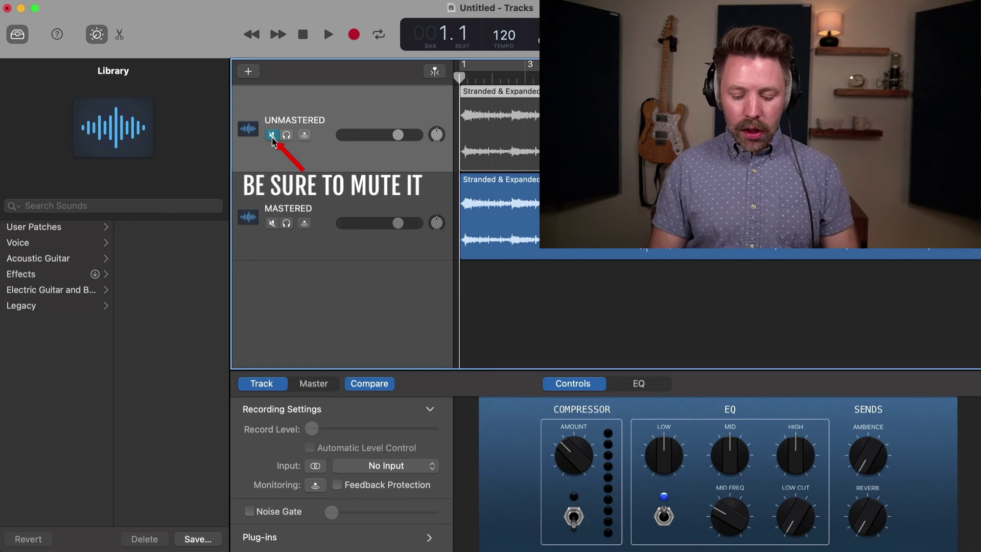
key(y)
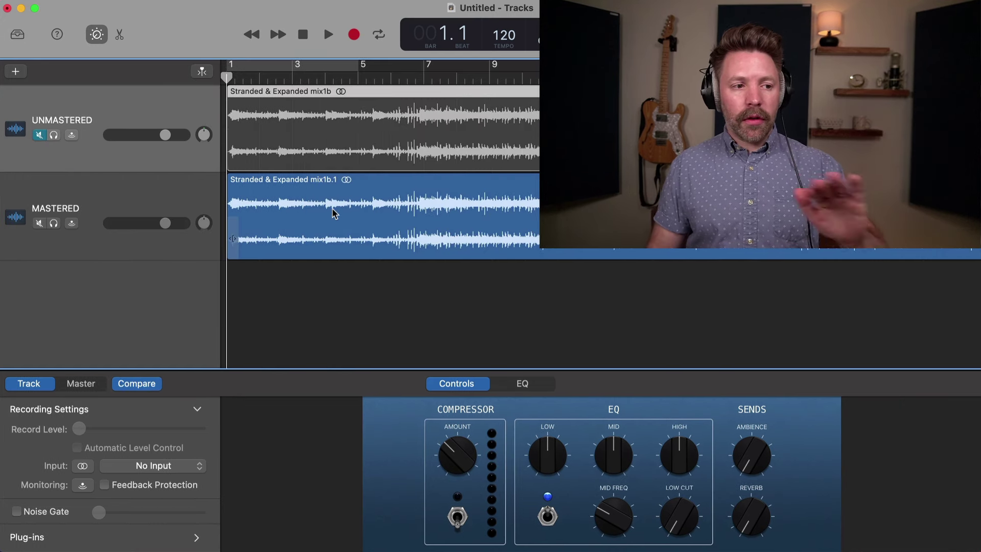
click(173, 202)
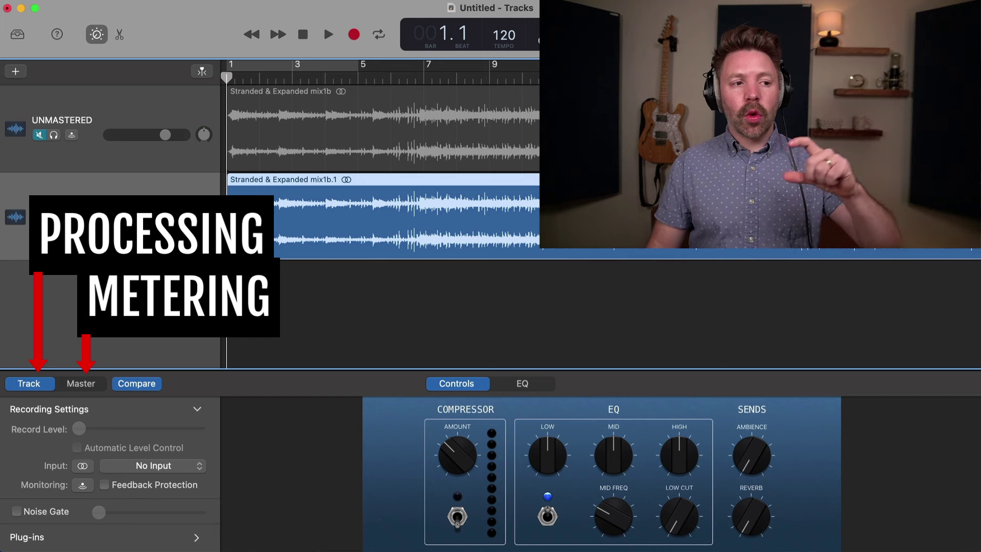
Remove all the default plug-ins from the master track: Channel EQ, both Compressors, Exciter and Limiter
click(91, 383)
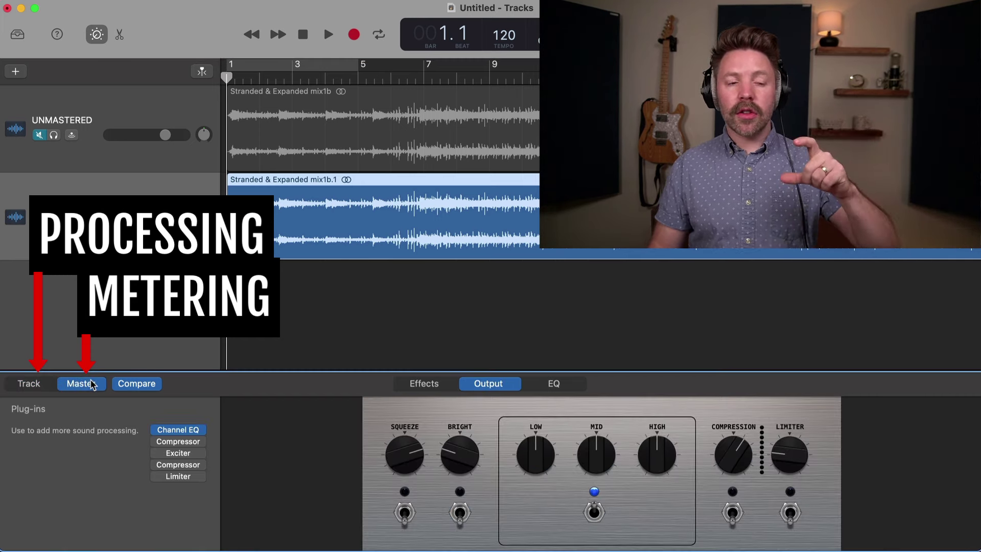
click(195, 441)
click(197, 287)
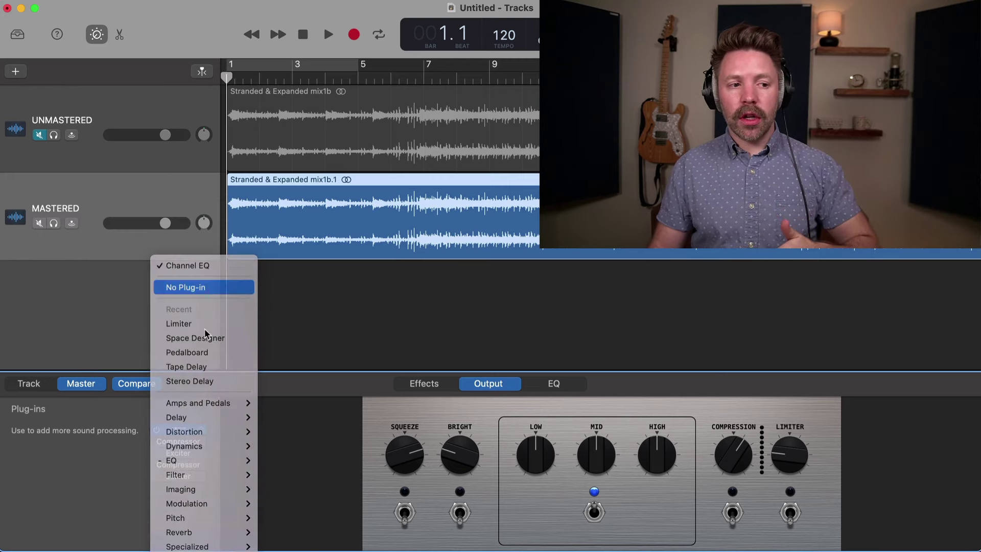
click(205, 443)
click(200, 290)
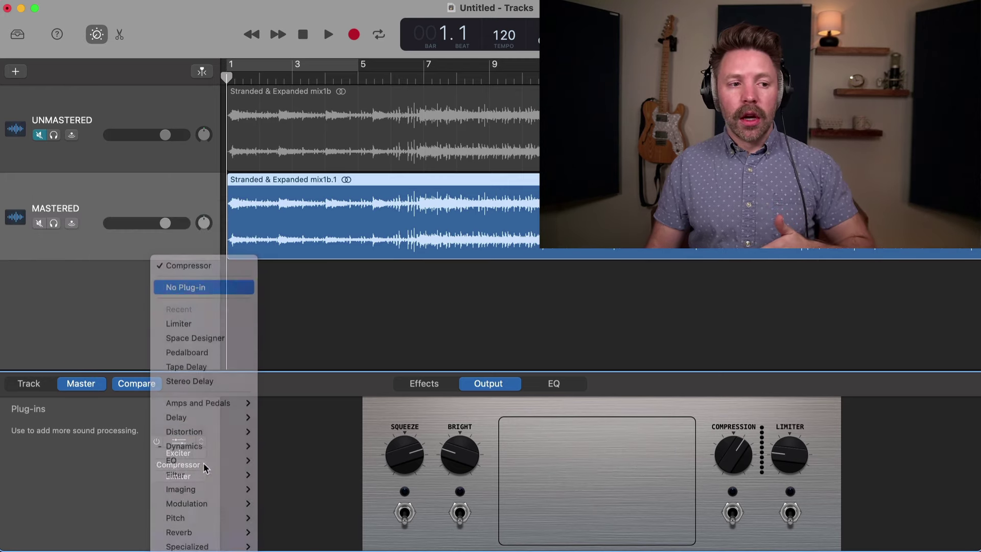
click(202, 454)
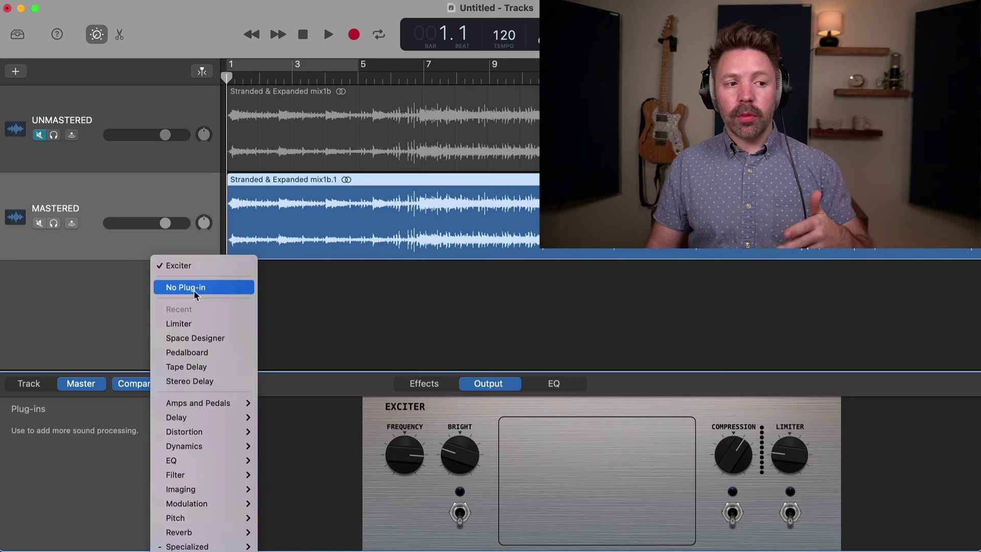
click(198, 286)
click(204, 464)
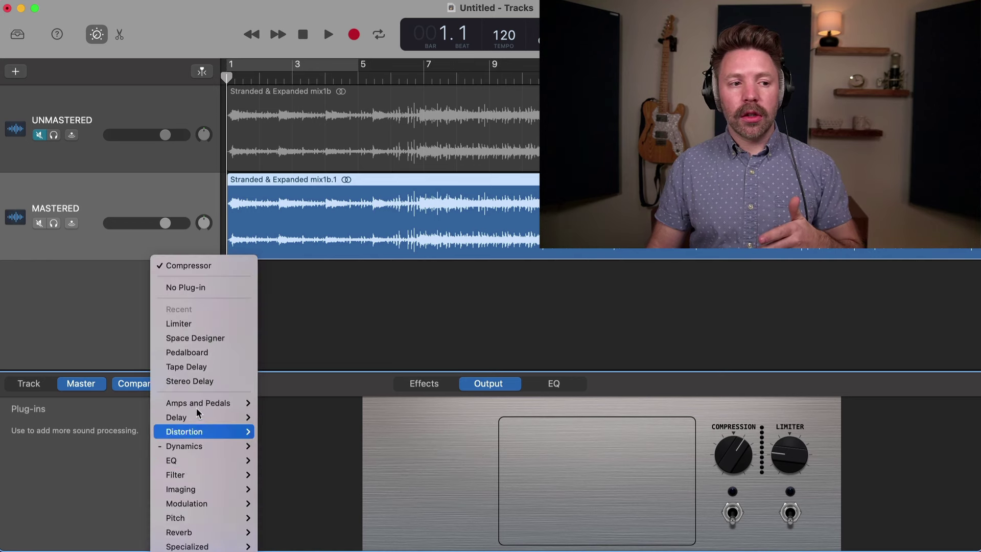
click(198, 285)
click(202, 478)
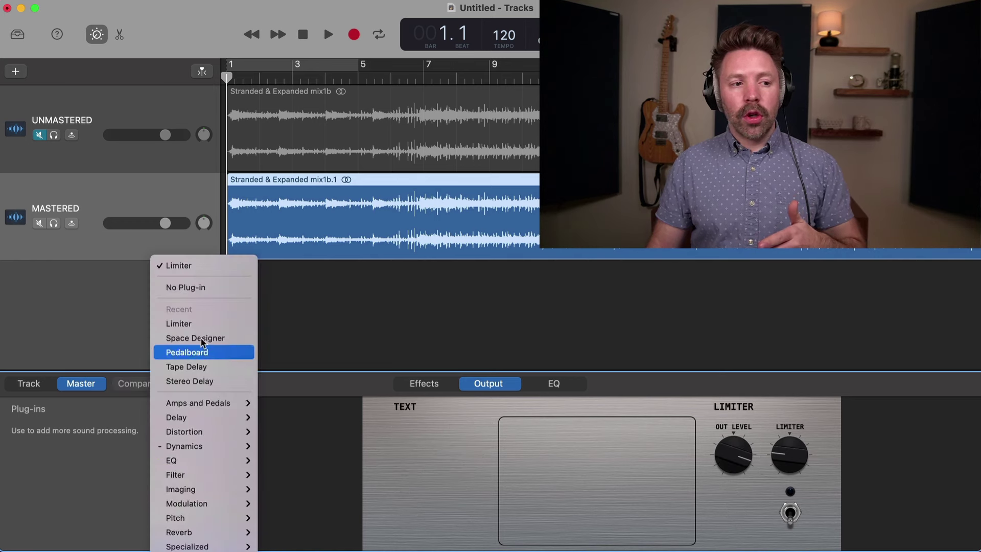
click(202, 285)
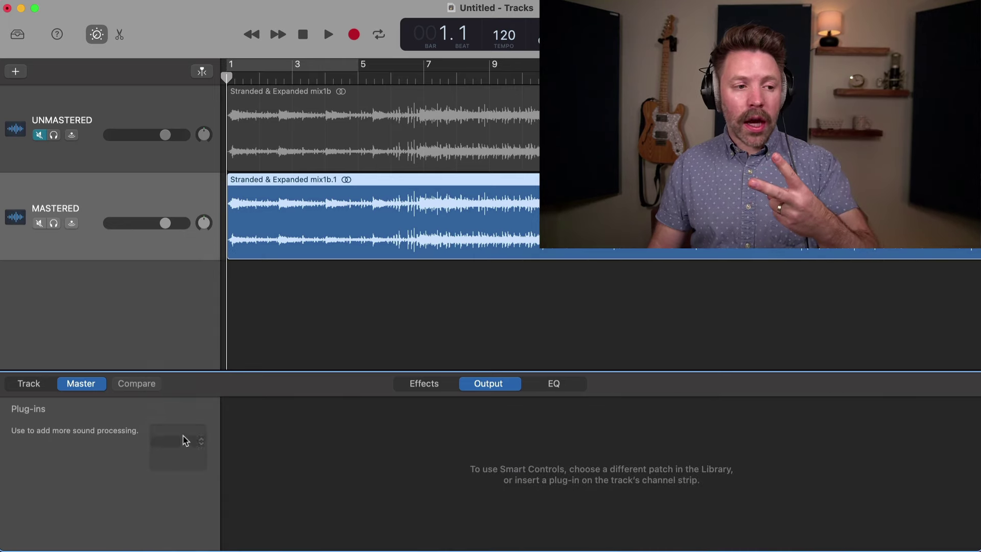
Insert TBProAudio's mvMeter2 in the first plug-in slot of the master track and move its window clear of the webcam area
click(185, 435)
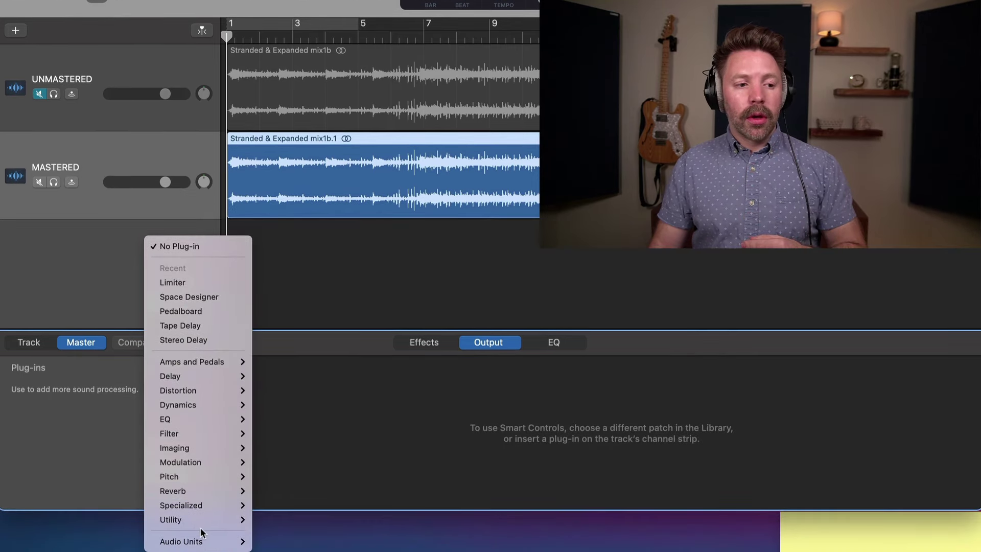
mouse_move(215, 542)
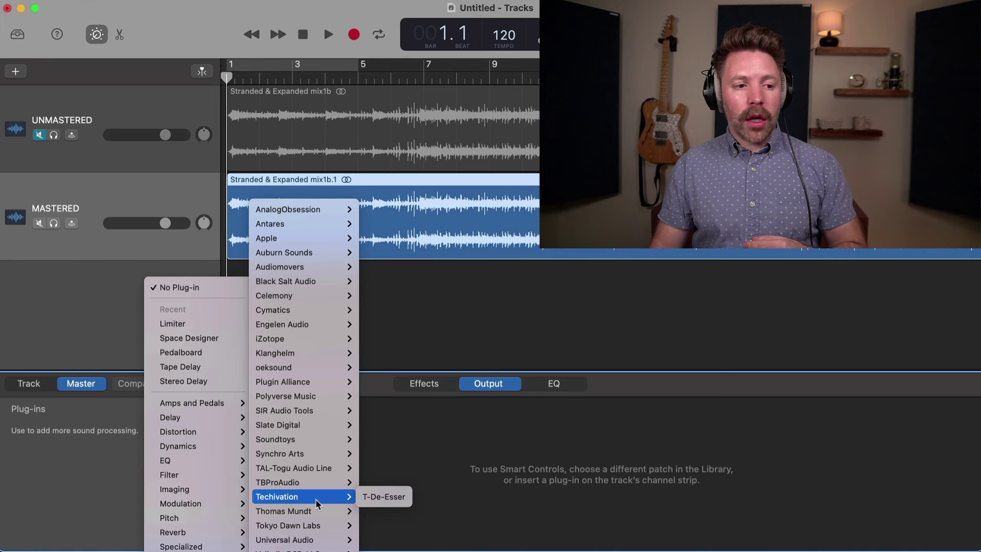
mouse_move(315, 459)
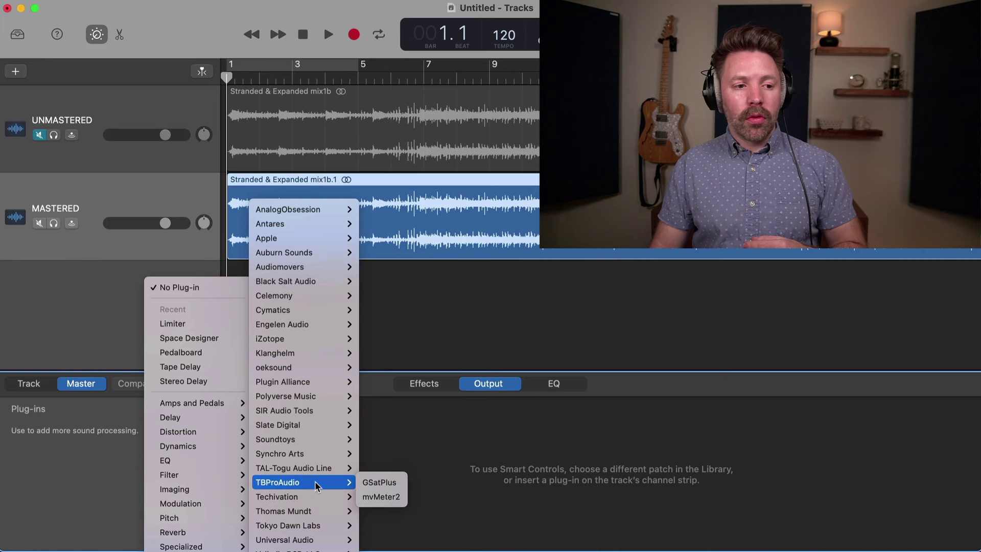
click(385, 496)
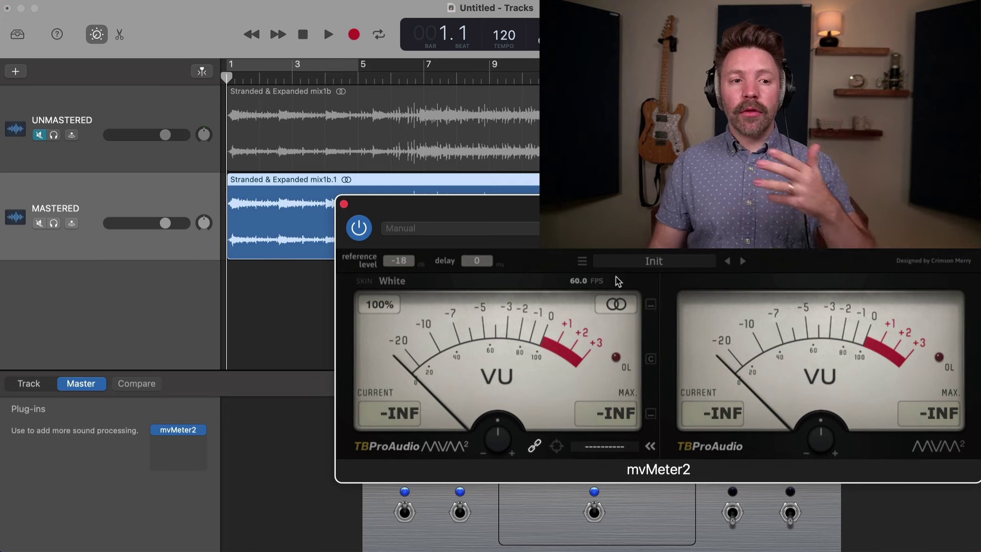
drag(617, 225, 468, 252)
Set mvMeter2 to the RMS Standard factory preset with RMS as its meter mode, and close its window
click(352, 261)
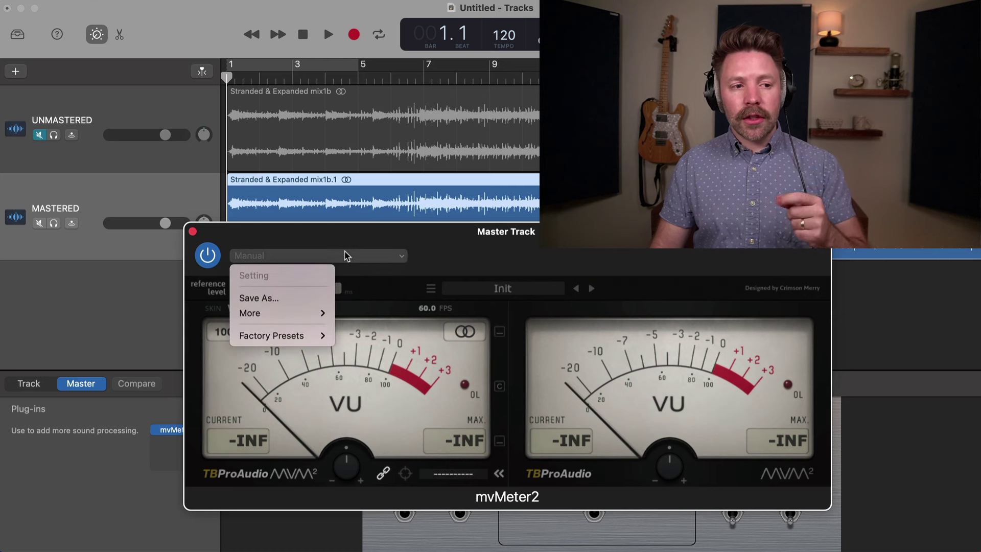
mouse_move(322, 335)
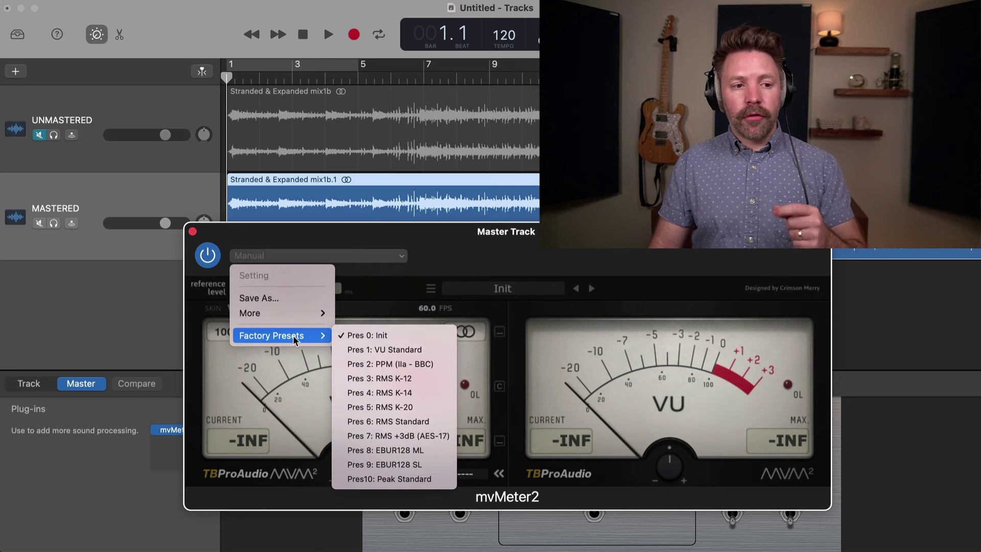
click(433, 422)
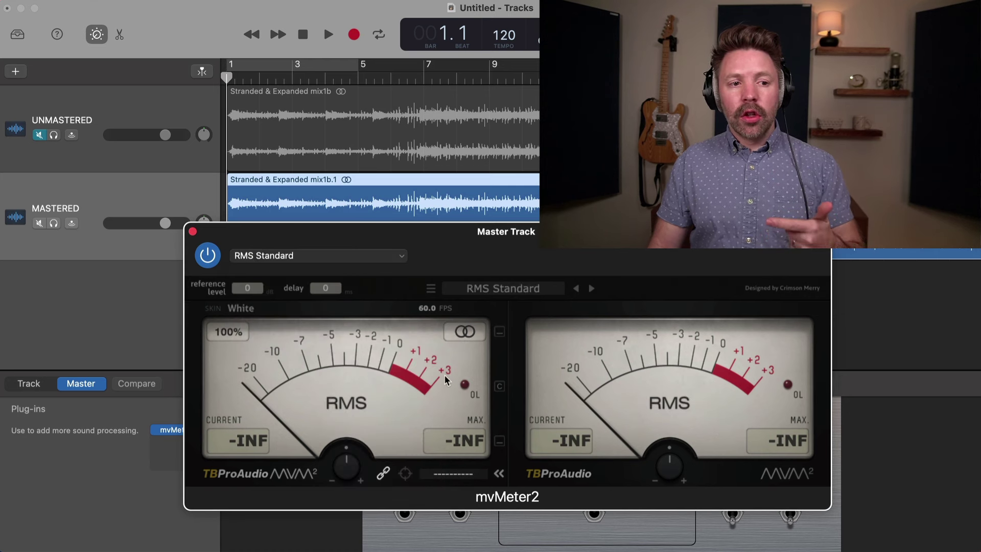
click(431, 289)
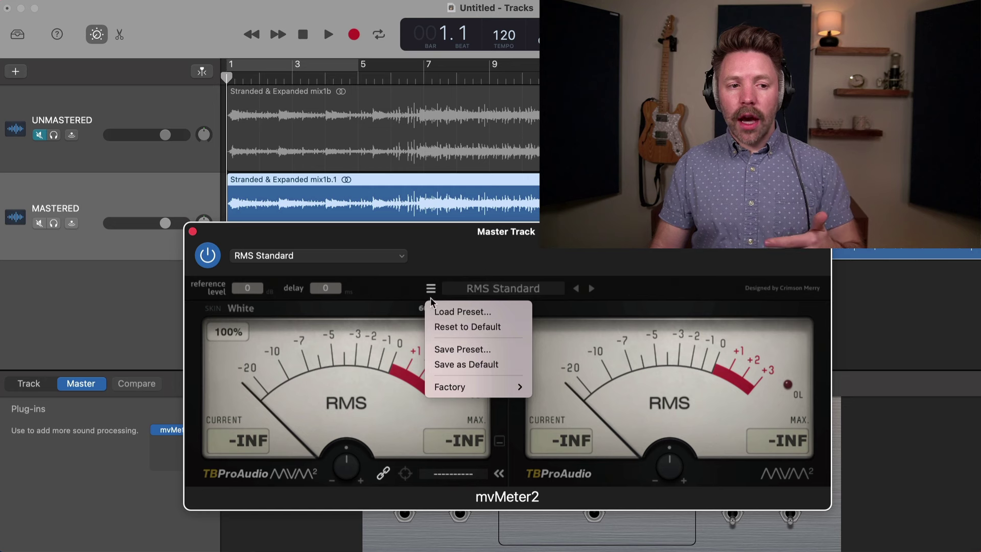
mouse_move(464, 384)
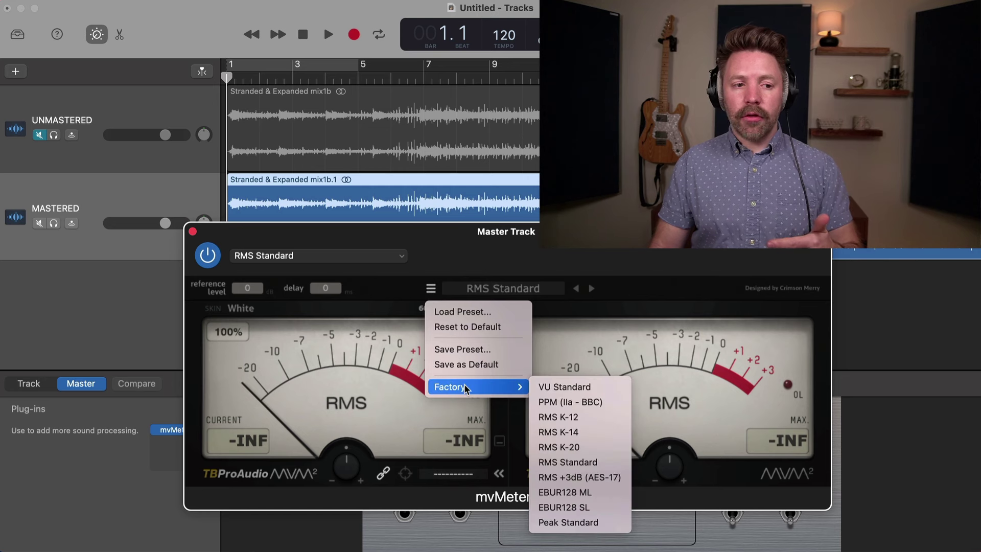
click(607, 463)
click(361, 406)
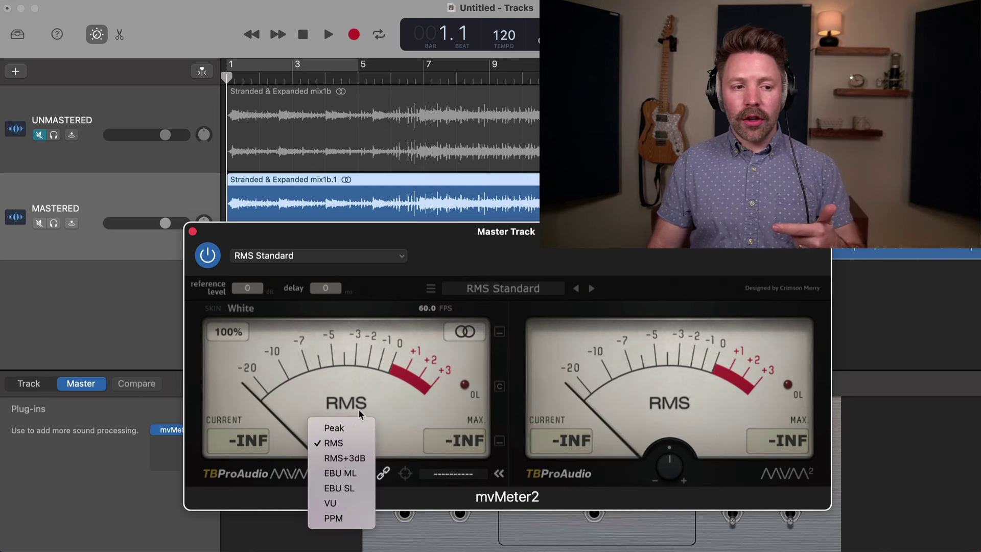
click(356, 443)
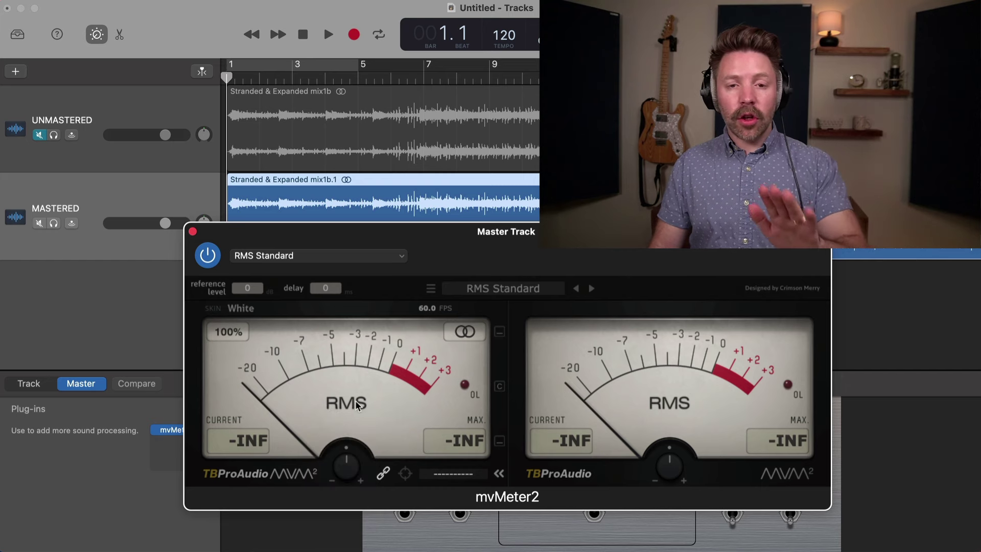
click(193, 231)
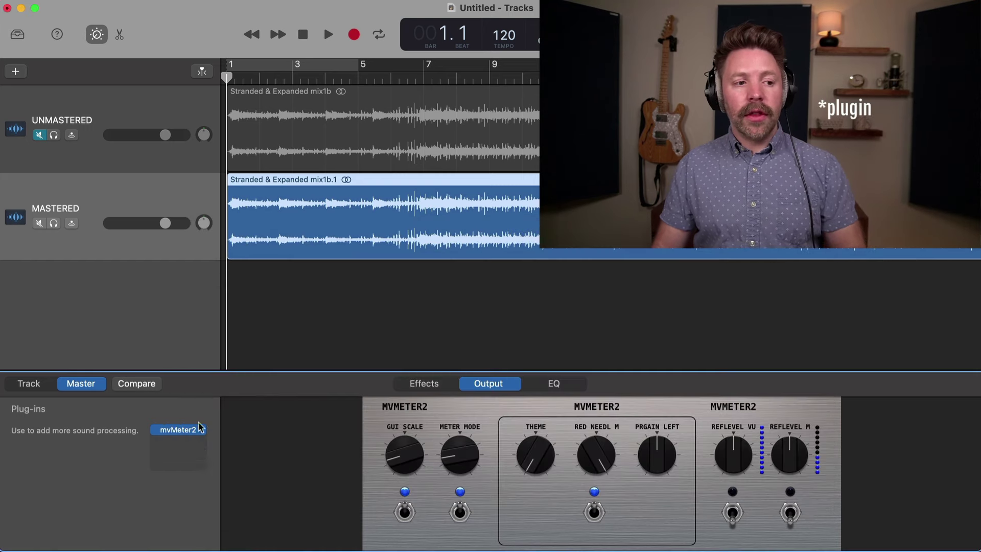
Insert Youlean Loudness Meter 2 after mvMeter2 on the master track and close its window
click(200, 448)
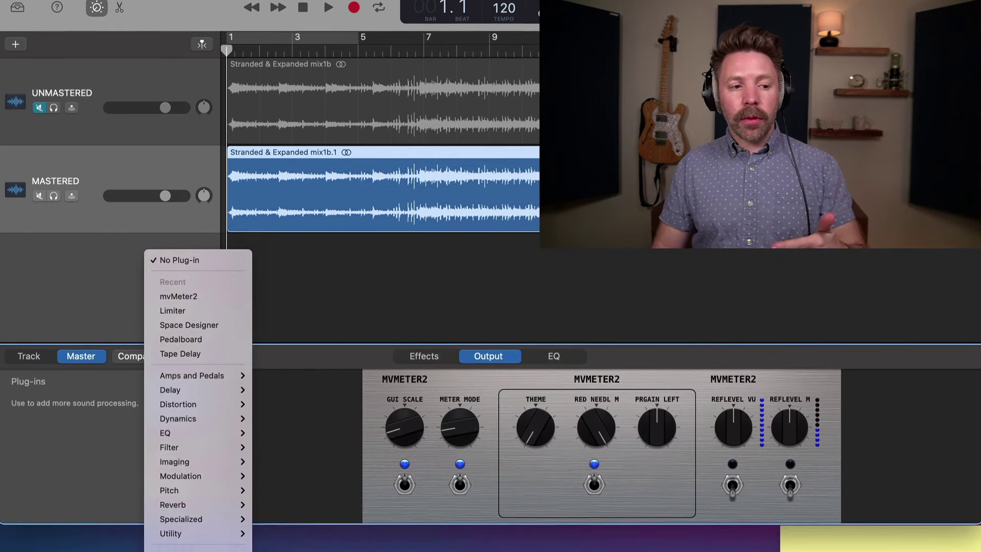
mouse_move(194, 541)
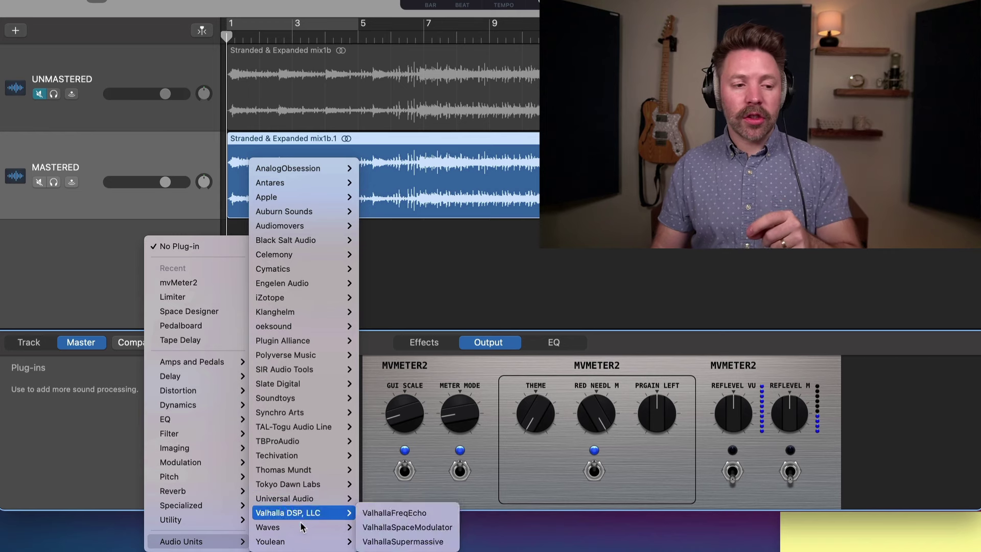
mouse_move(306, 540)
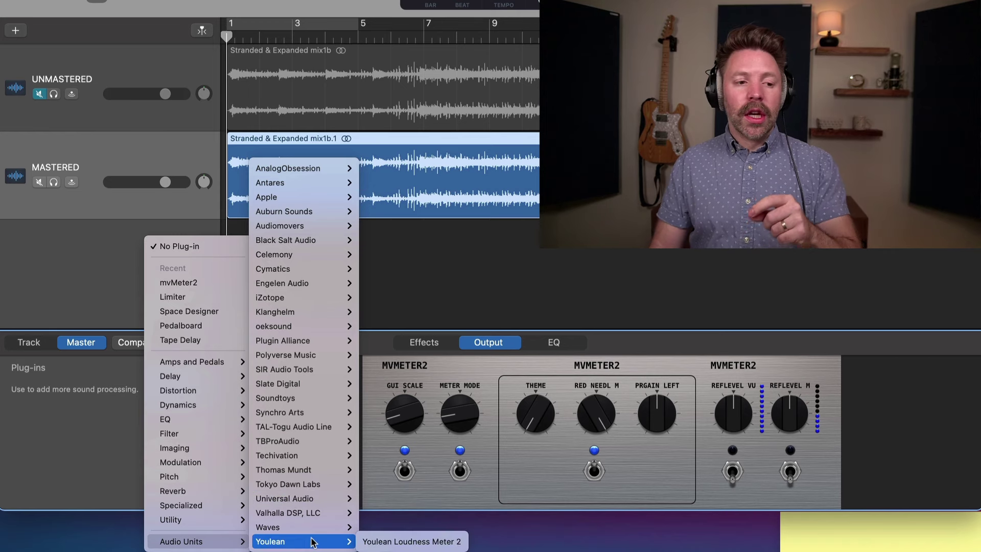
click(371, 544)
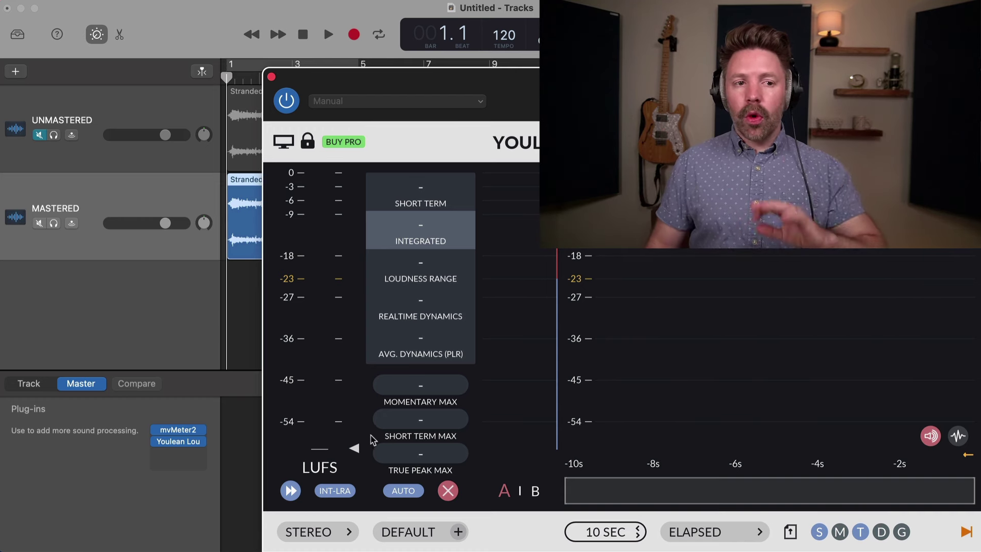
click(271, 77)
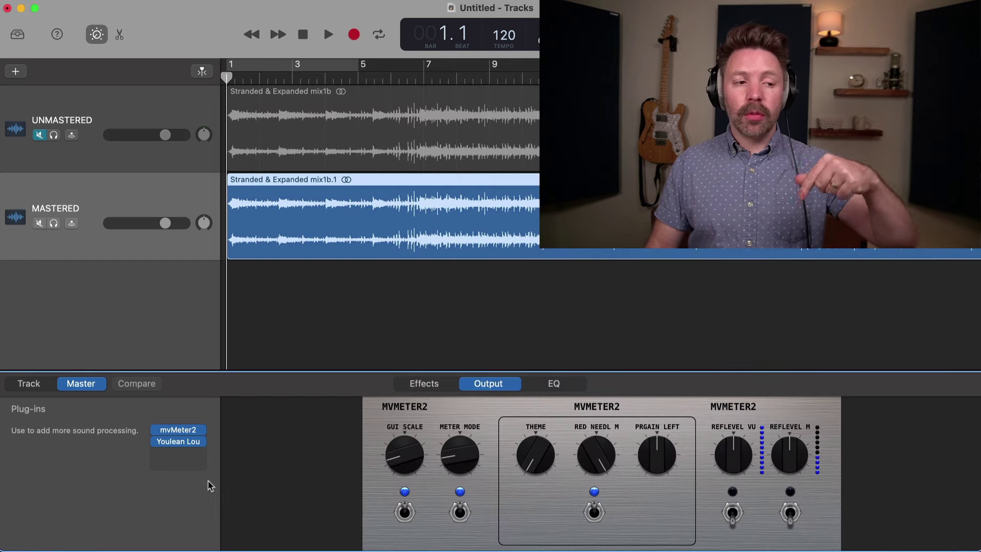
Look over the mvMeter2 and Youlean Loudness Meter 2 displays on the master track and close the plug-in window
mouse_move(184, 444)
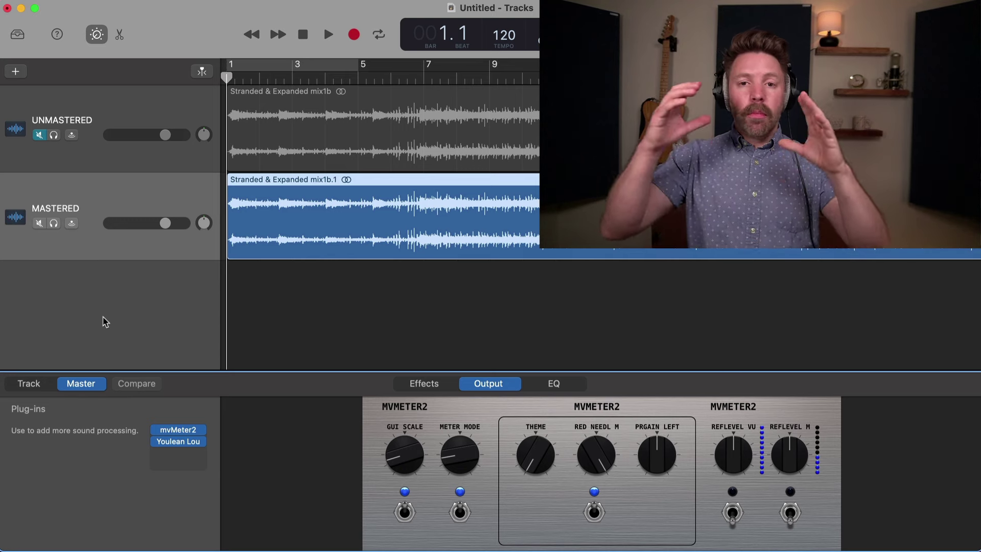
click(178, 433)
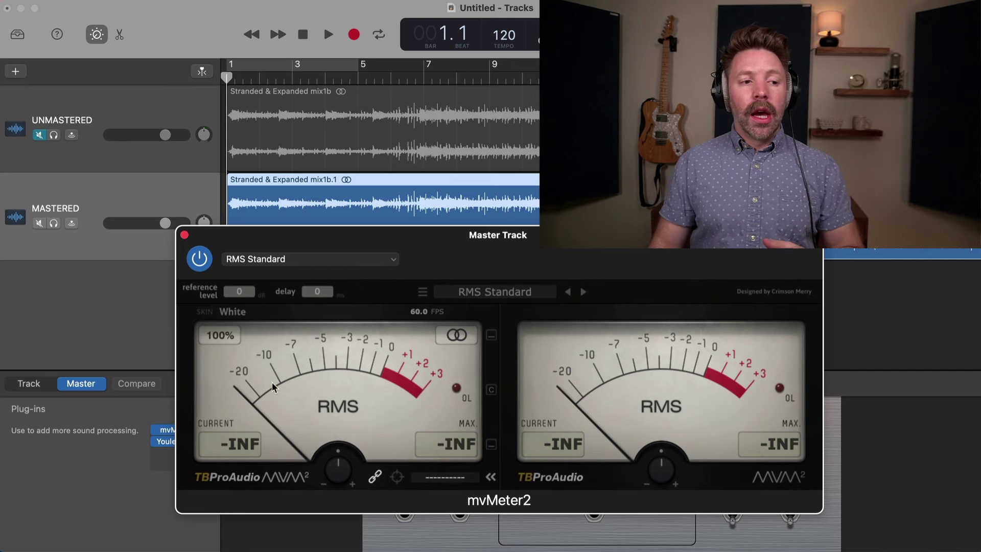
click(166, 441)
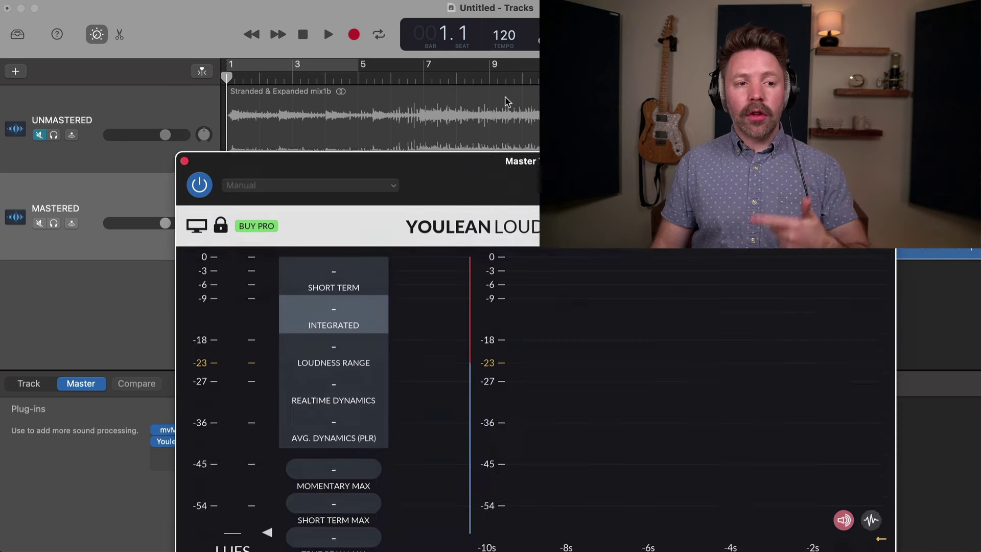
drag(259, 165, 189, 36)
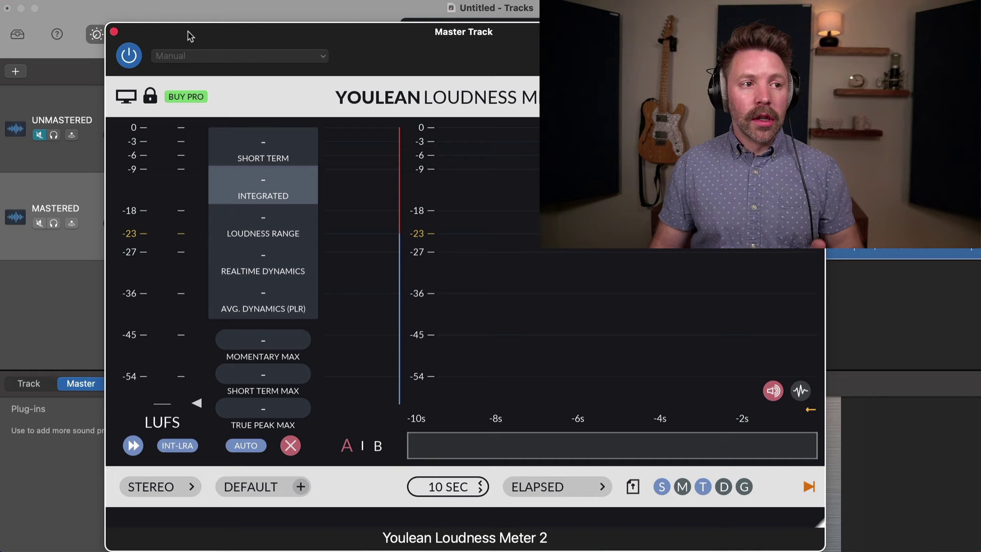
click(114, 32)
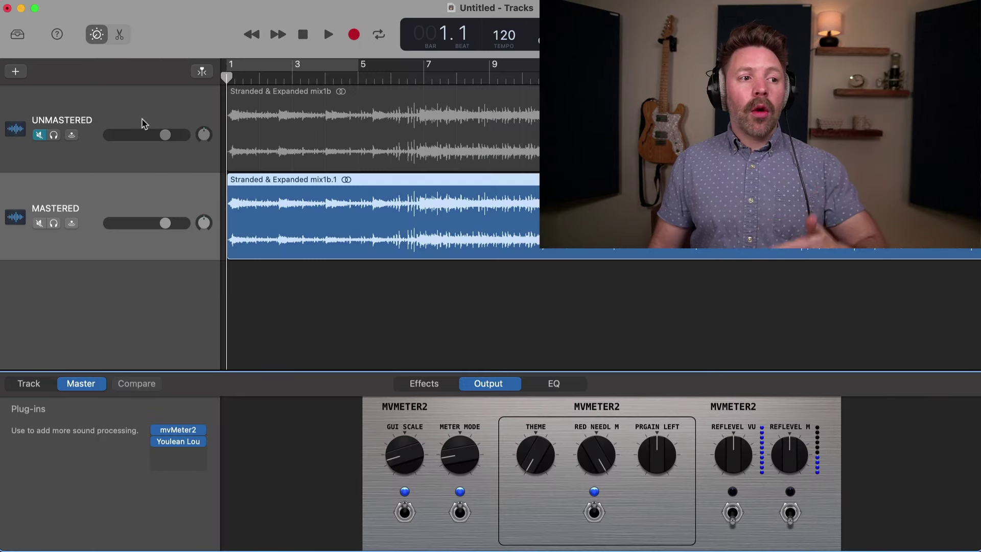
Show the MASTERED track's plug-in list and move Channel EQ ahead of the Compressor
click(38, 382)
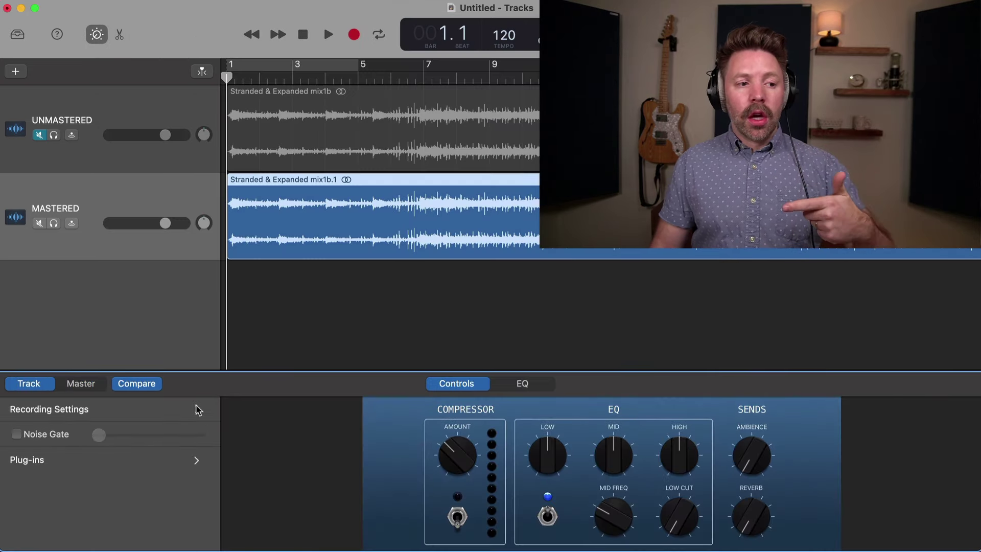
click(197, 462)
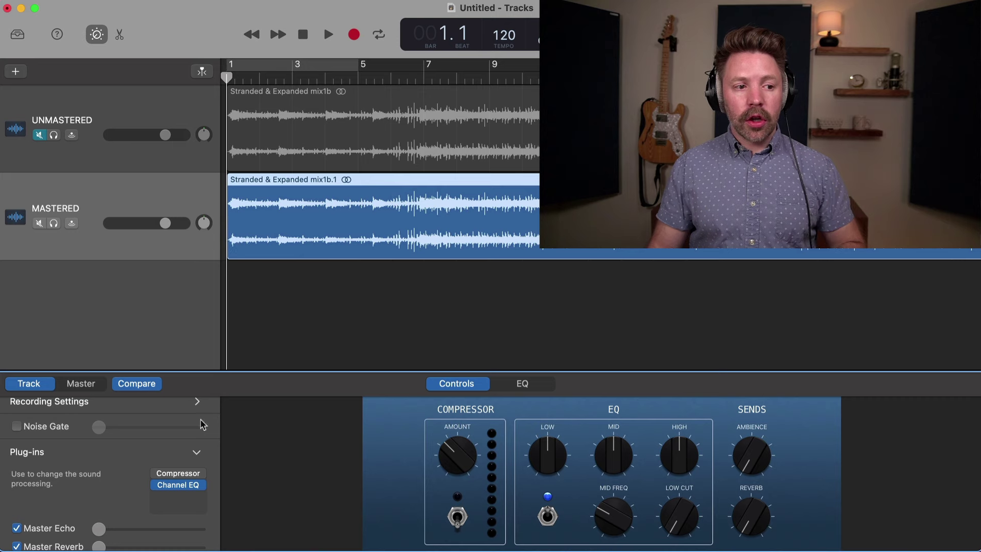
mouse_move(179, 509)
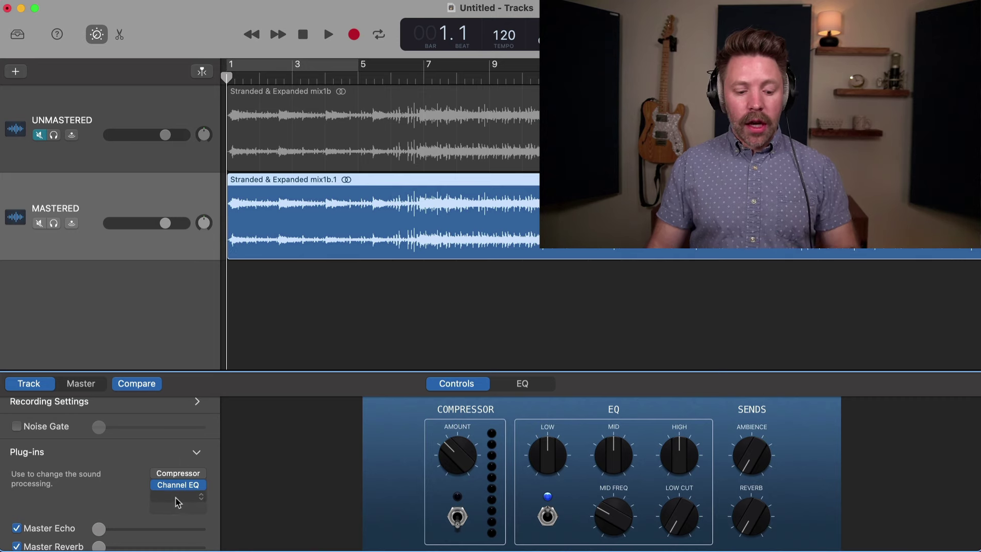
click(91, 388)
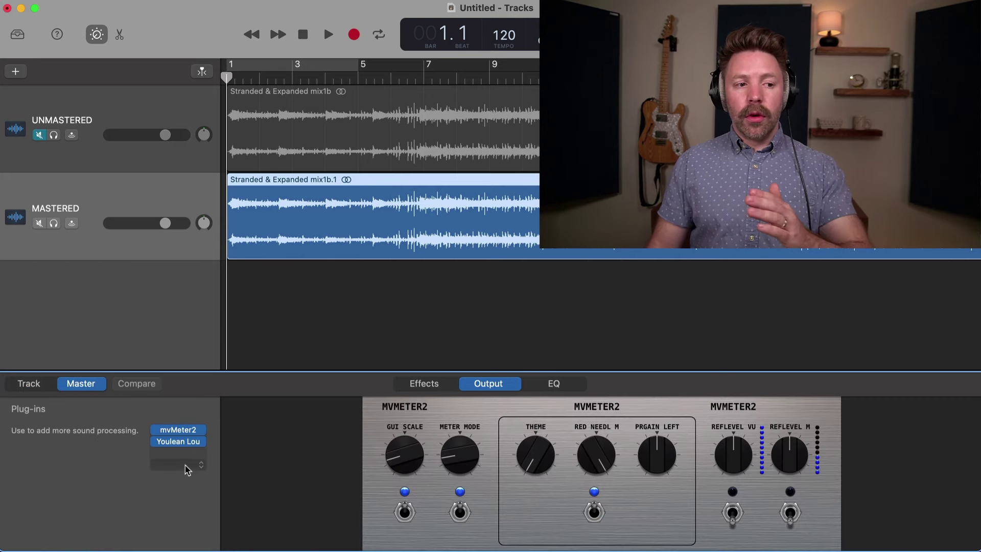
click(41, 385)
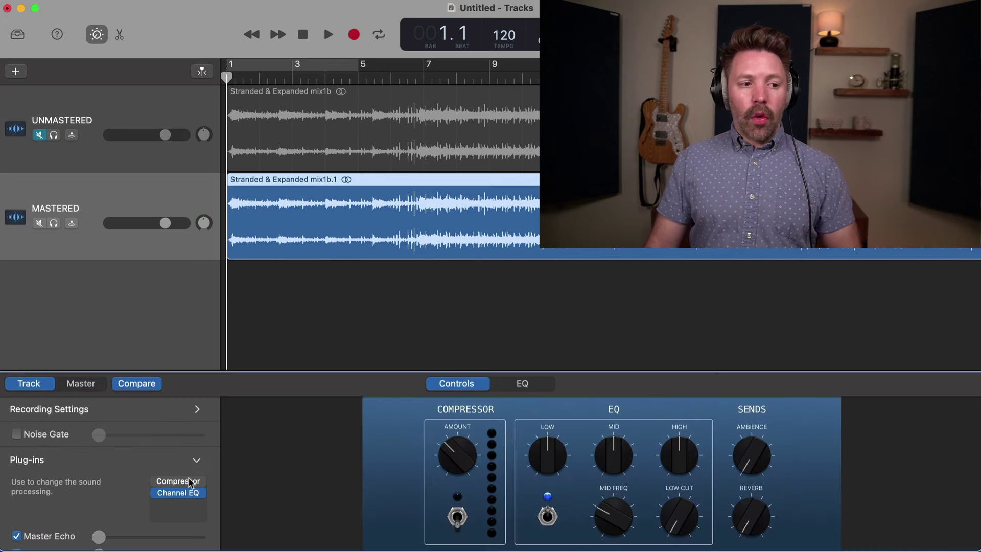
mouse_move(193, 496)
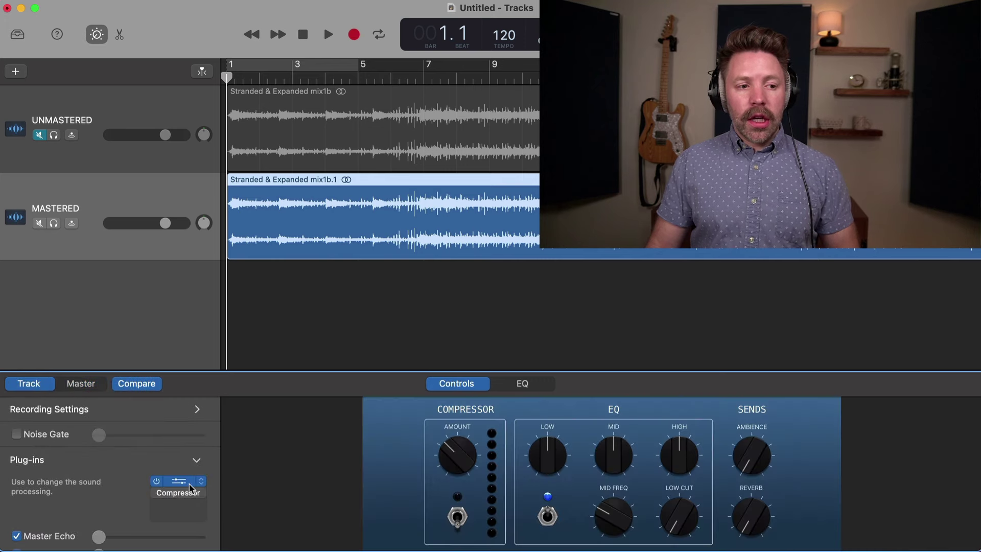
Replace the MASTERED track's Compressor with the AnalogObsession BUSTERse plug-in and close its window
click(201, 494)
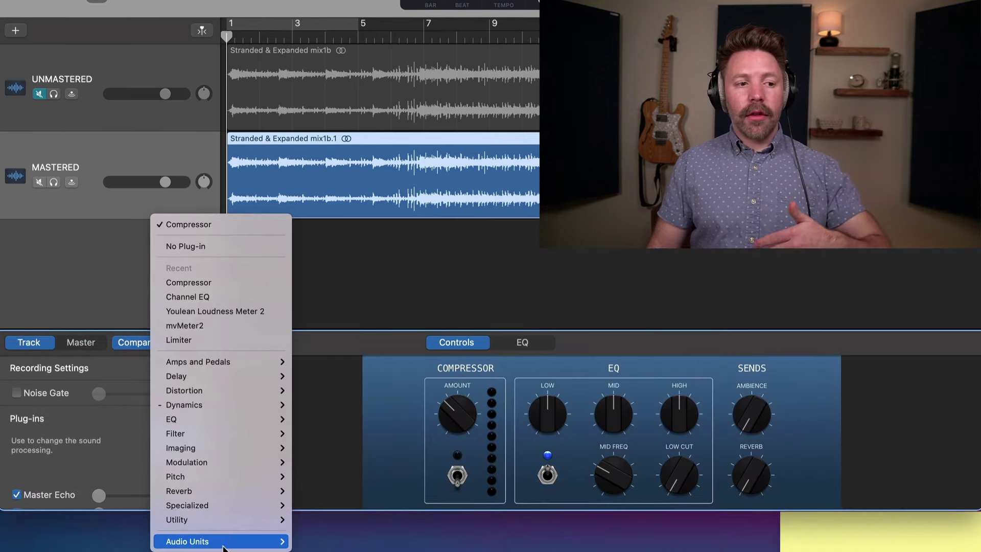
mouse_move(255, 541)
mouse_move(365, 171)
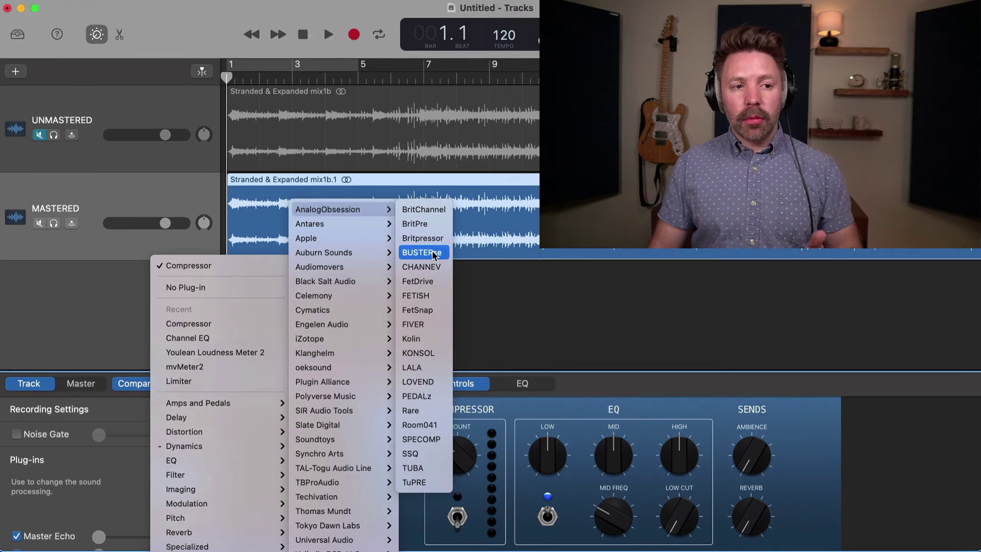
click(434, 254)
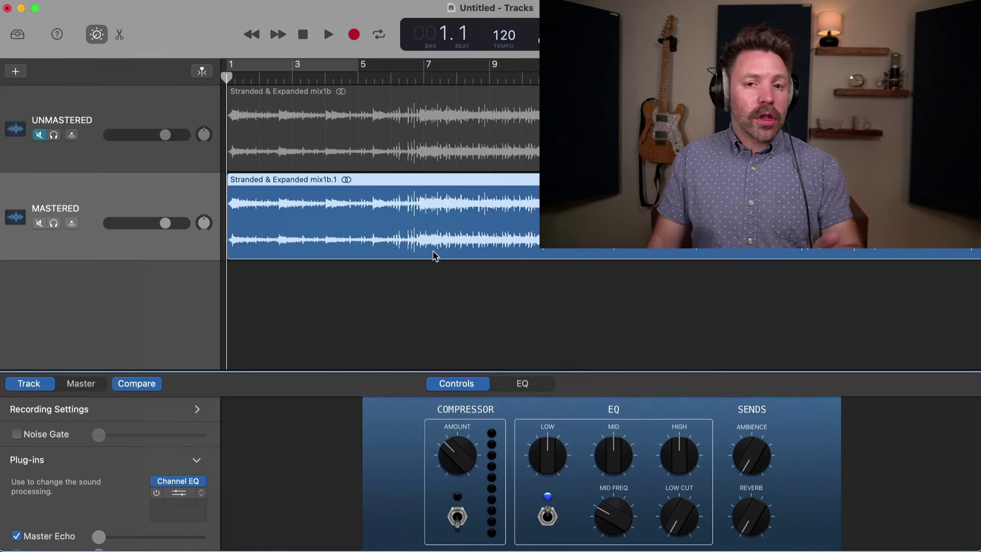
drag(428, 138, 238, 68)
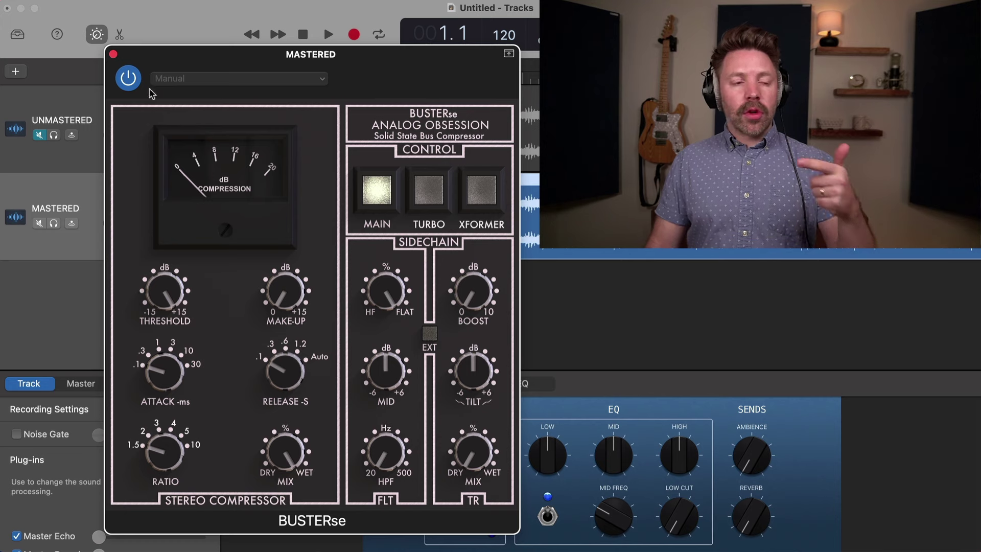
click(113, 55)
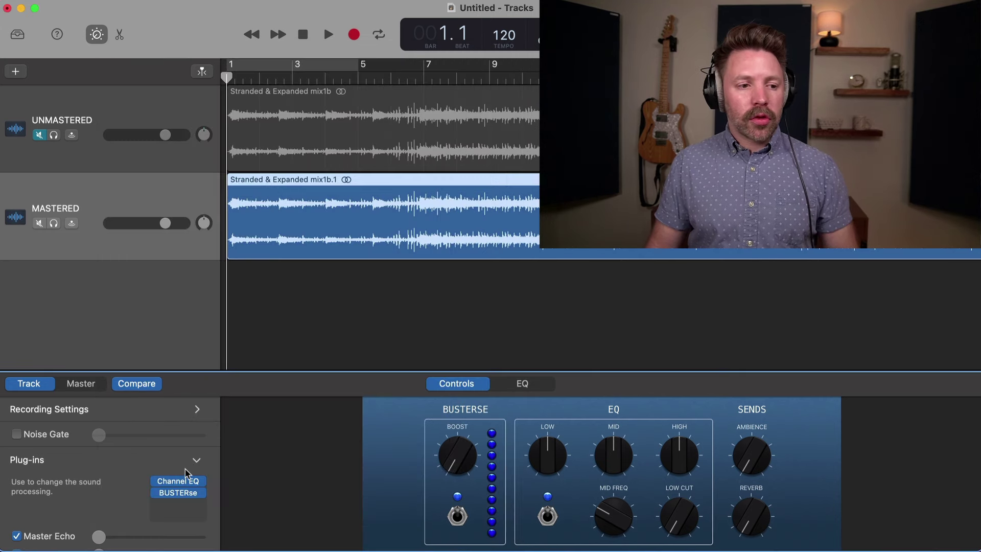
Insert a Limiter after BUSTERse on the MASTERED track and bypass both plug-ins
click(190, 505)
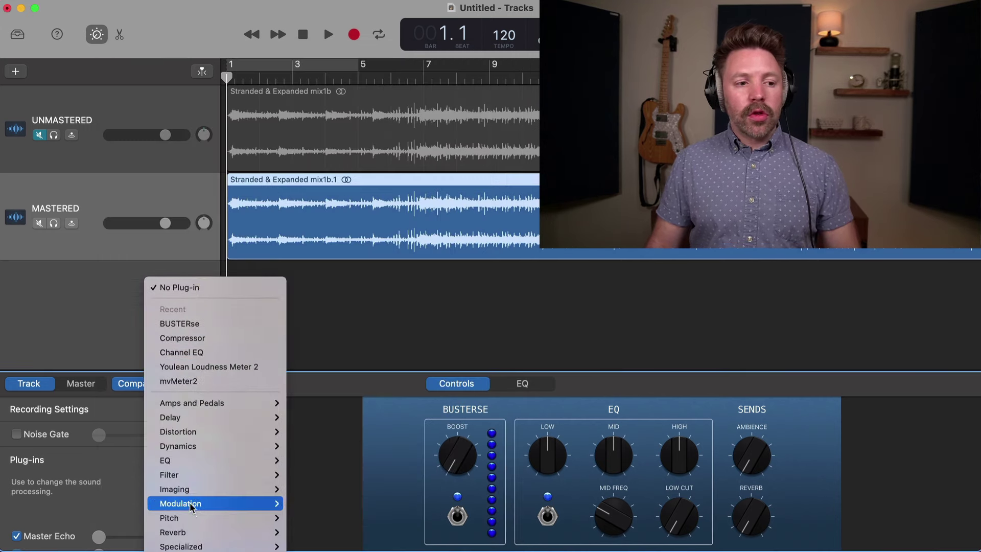
mouse_move(210, 434)
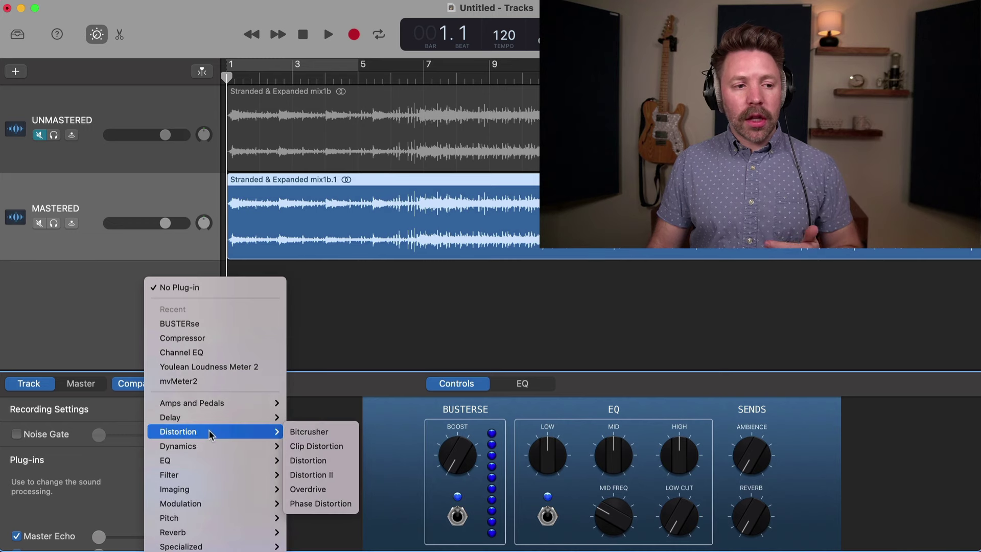
click(346, 490)
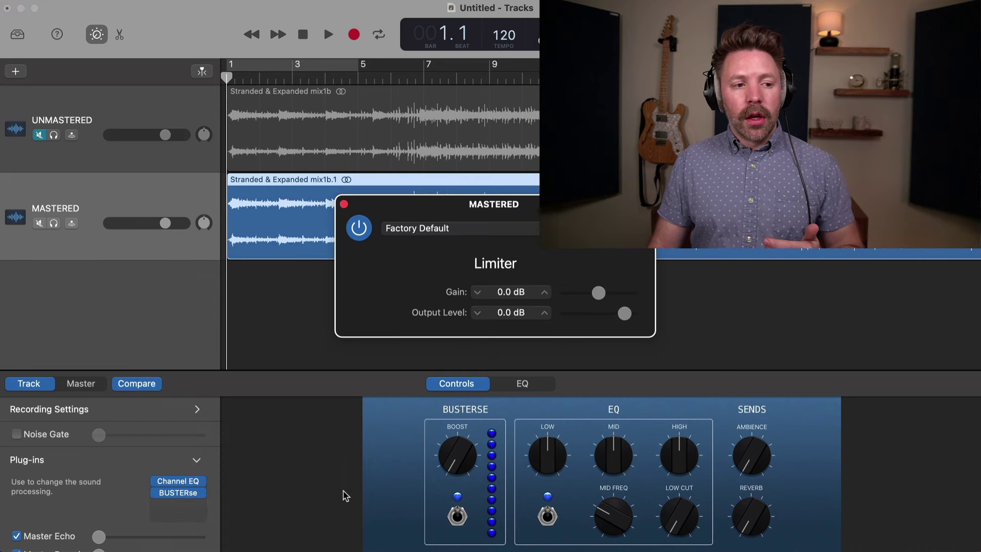
click(363, 230)
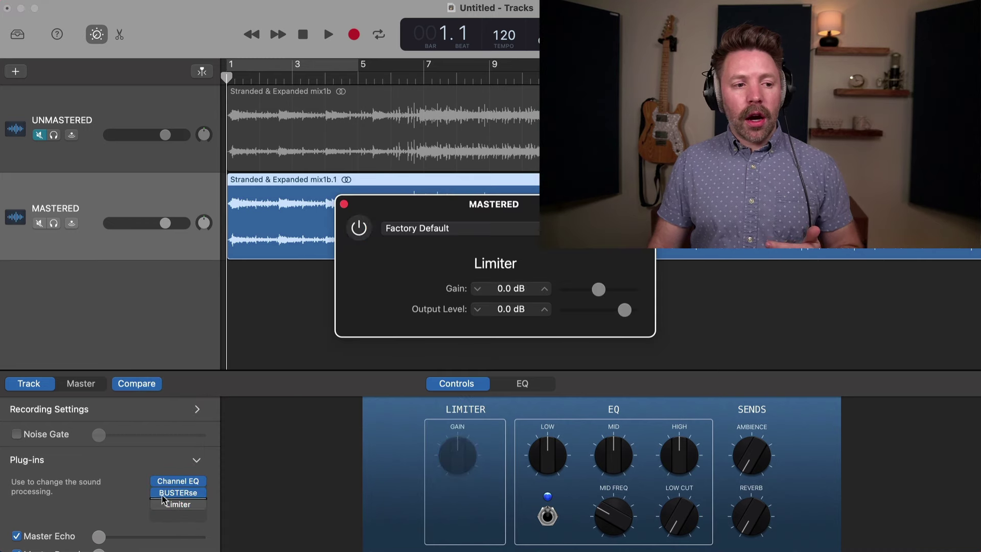
Look over the Channel EQ on the MASTERED track and the metering plug-ins on the master track
click(179, 481)
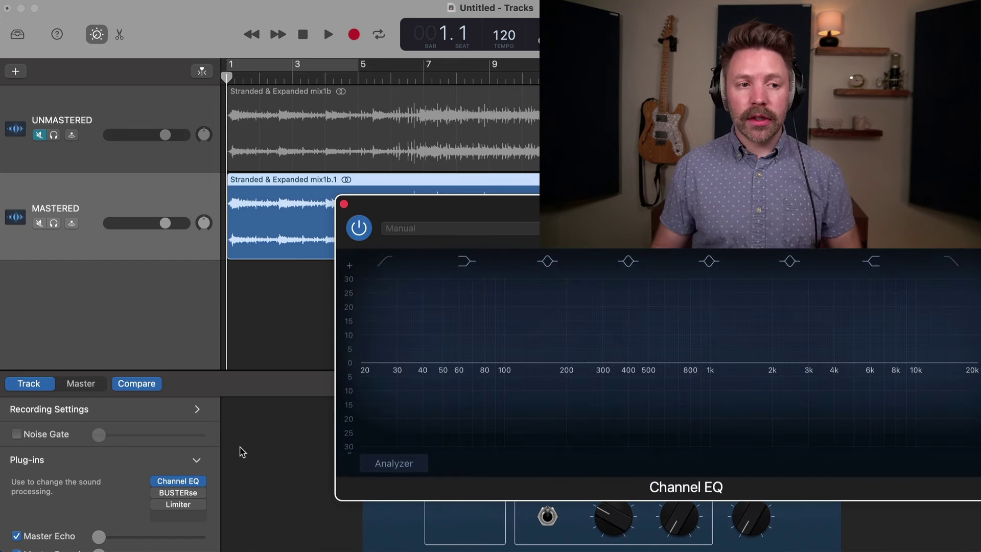
drag(678, 244, 465, 244)
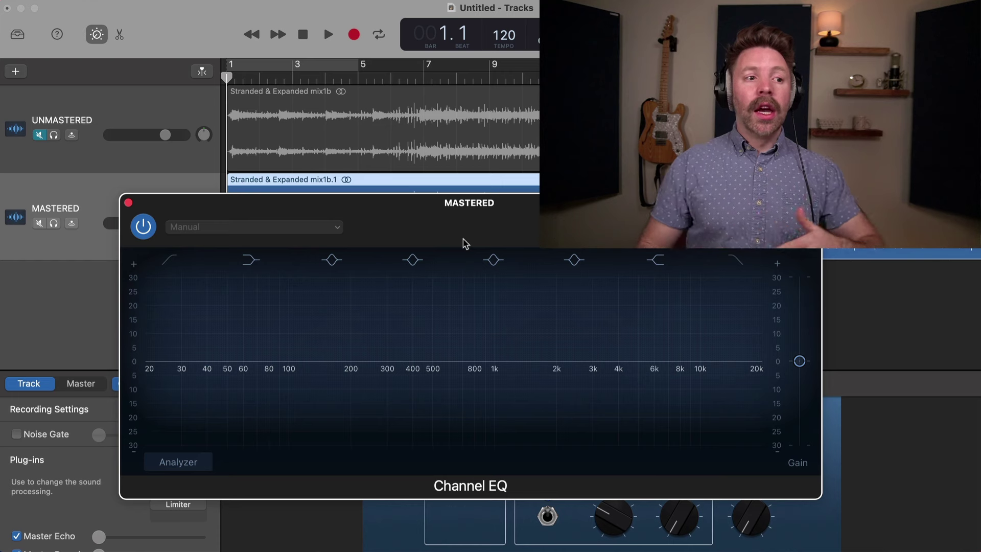
click(127, 202)
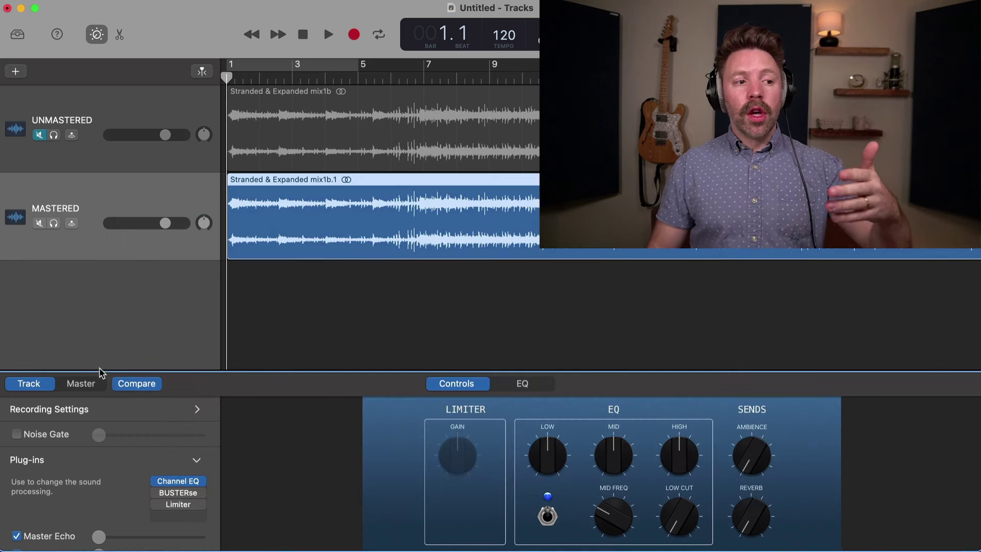
click(98, 385)
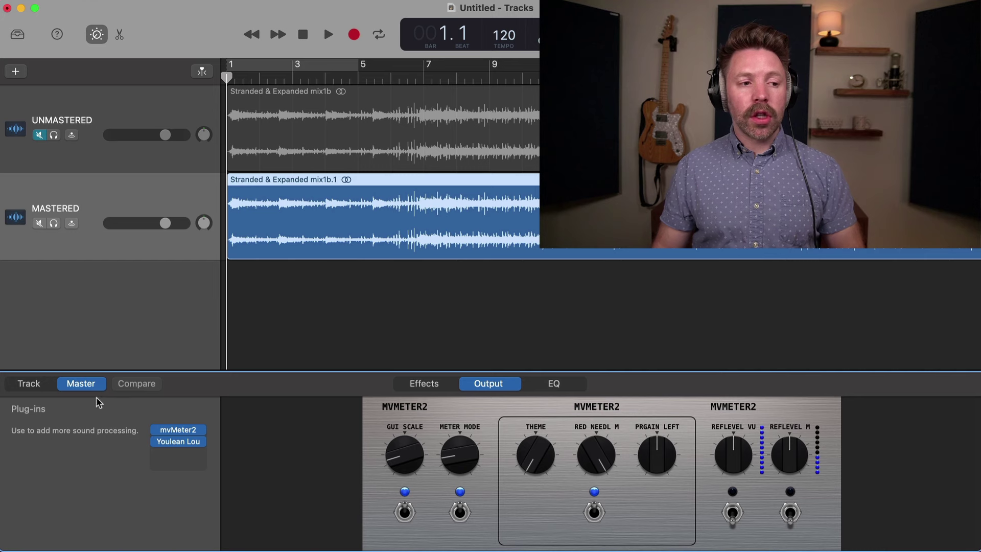
click(49, 386)
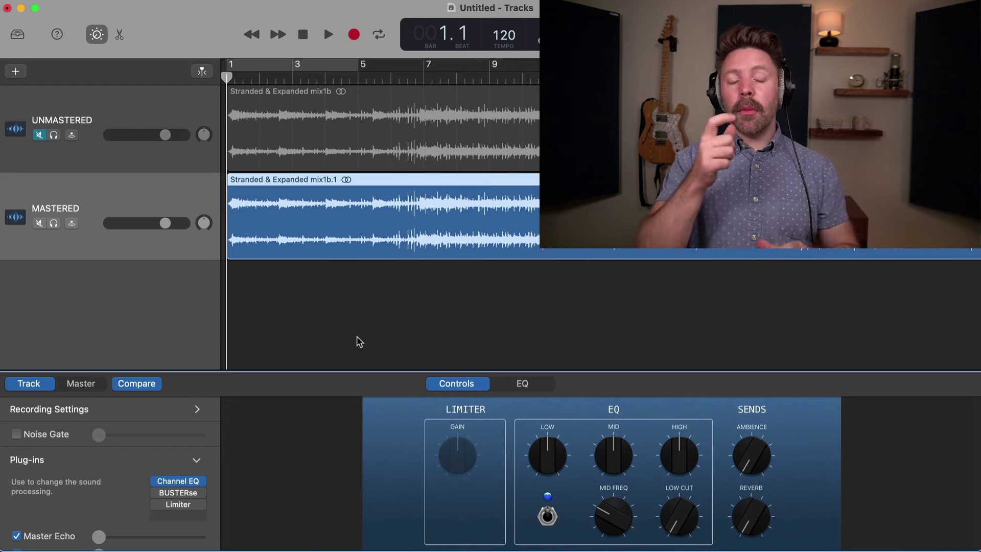
Duplicate the MASTERED track twice and copy its audio region to the start of both new tracks
scroll(370, 328, down, 3)
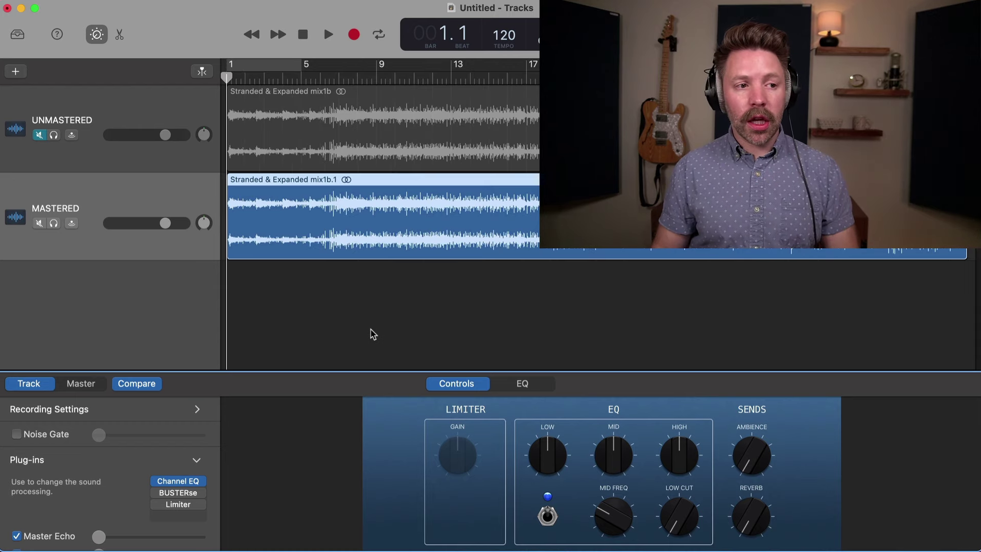
key(super+d)
key(super+d)
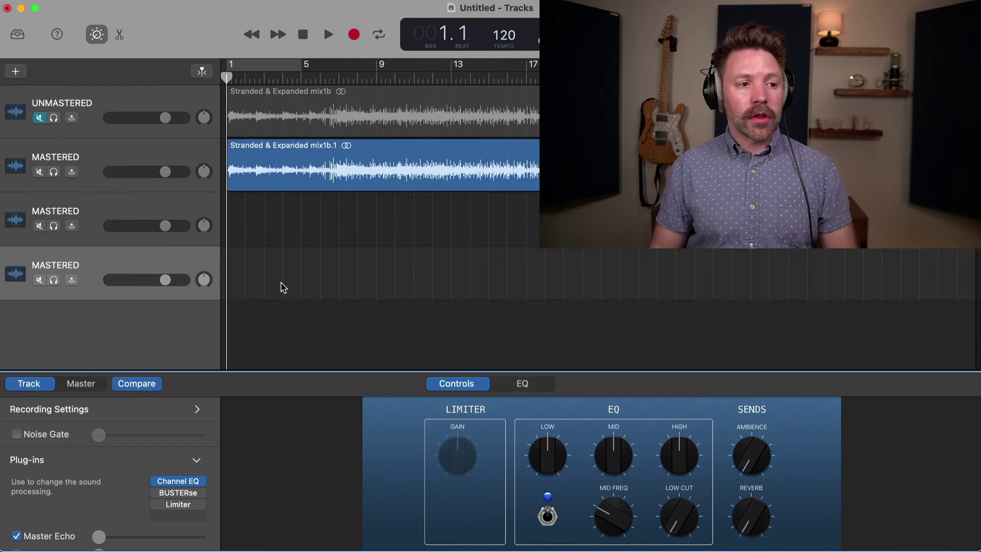
drag(278, 184, 273, 283)
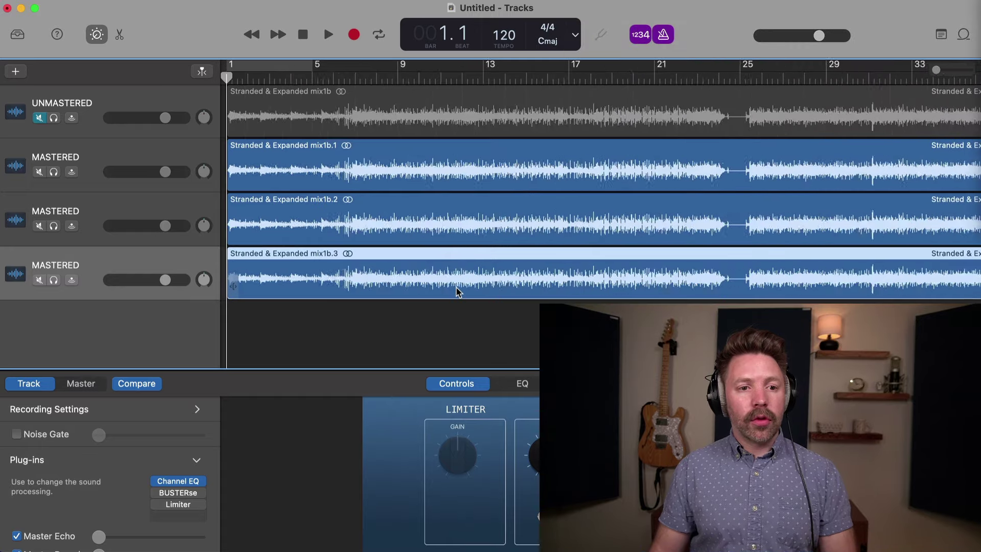
Stagger the copied regions one after another, with the second MASTERED track's starting at bar 41 and the third's at bar 81
drag(372, 231, 876, 235)
drag(770, 223, 980, 224)
click(747, 275)
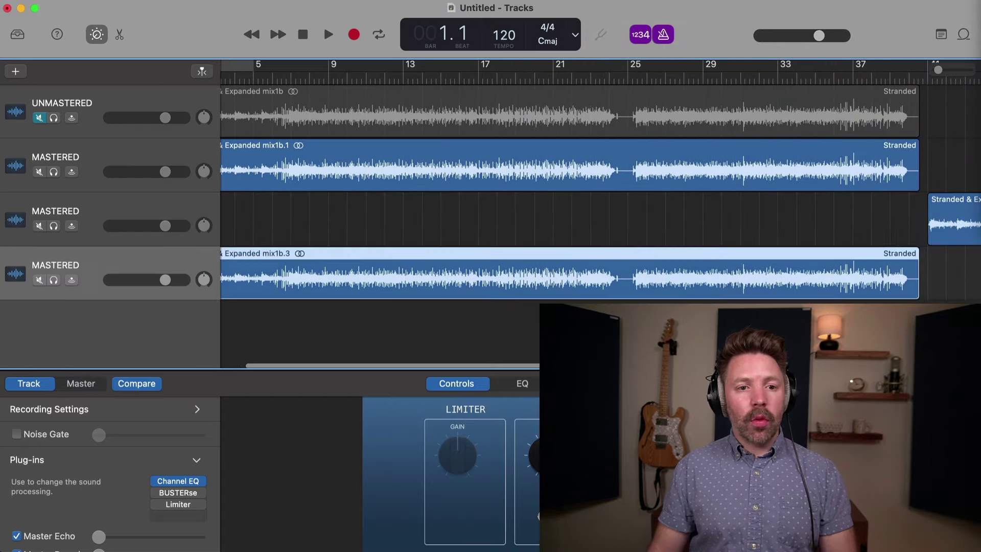
key(super+Left)
drag(256, 267, 761, 264)
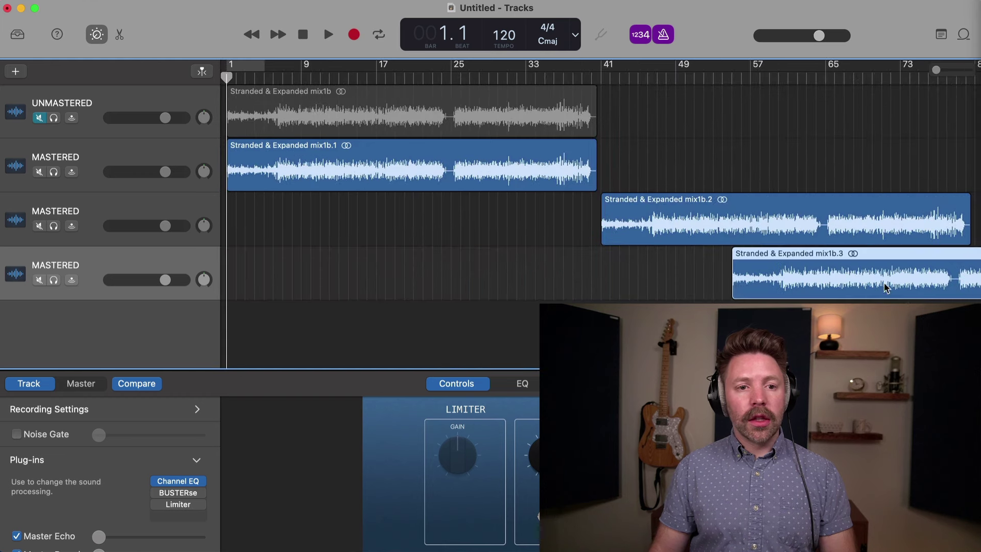
drag(826, 265, 980, 268)
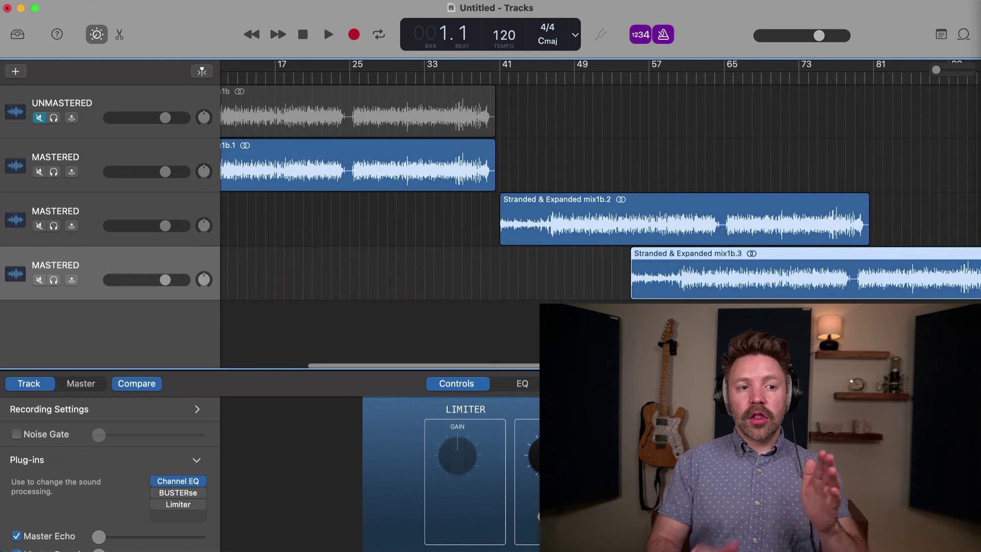
drag(718, 289, 951, 278)
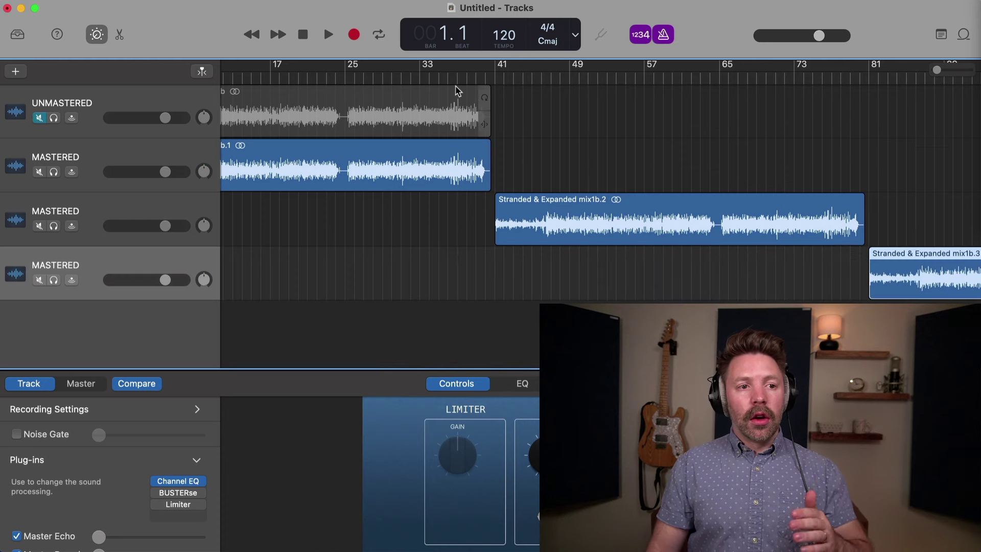
Compare the individual plug-in chains of the unmastered and mastered tracks with the shared metering plug-ins on the master track
click(458, 101)
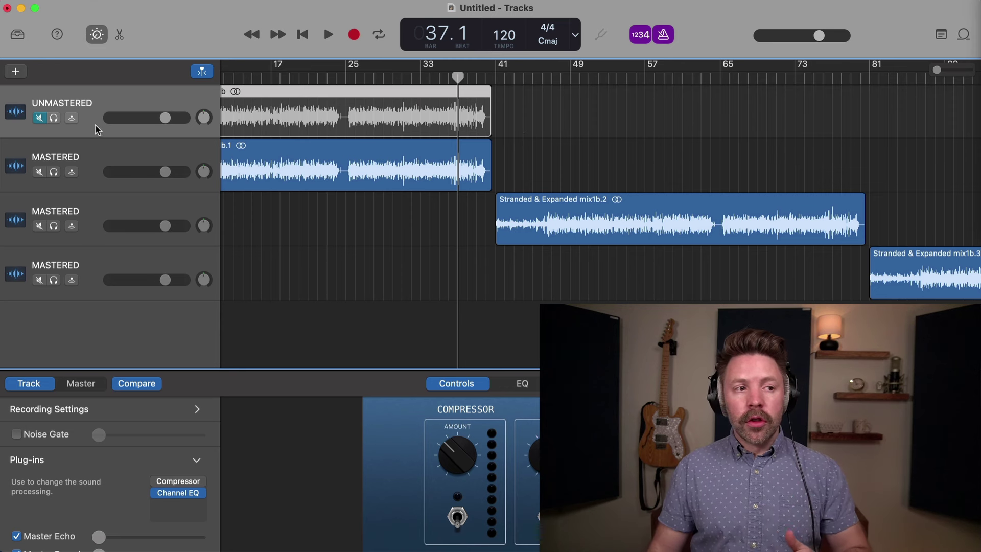
click(104, 157)
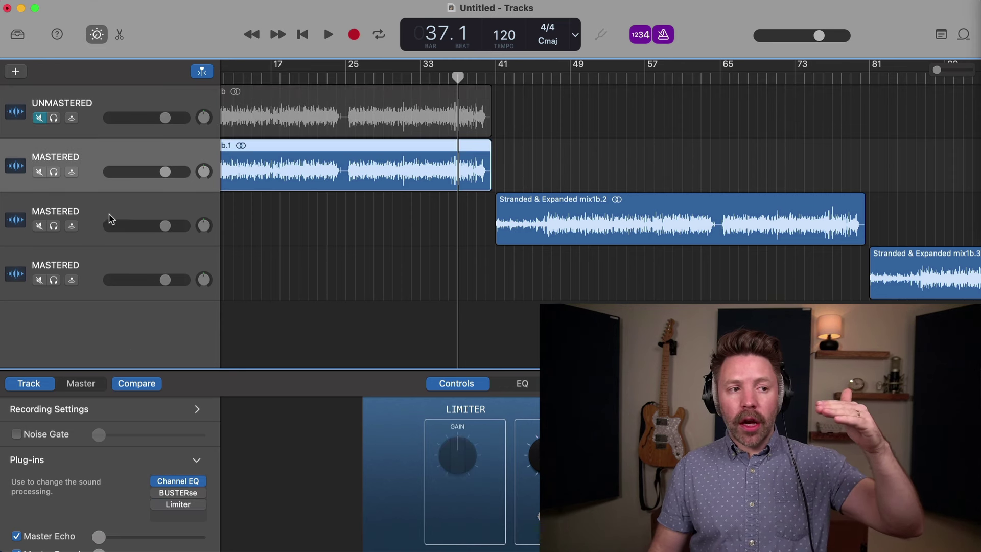
click(108, 218)
click(104, 275)
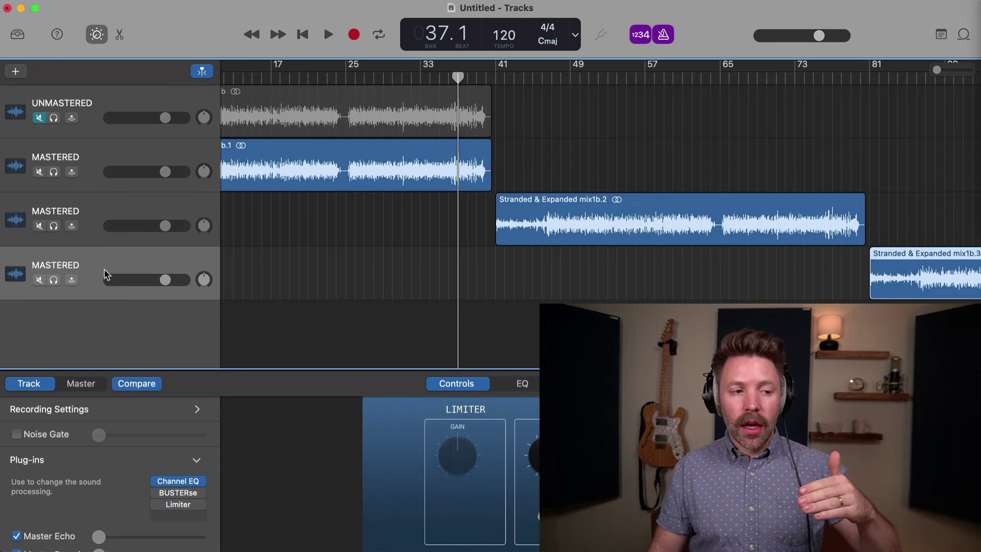
click(80, 384)
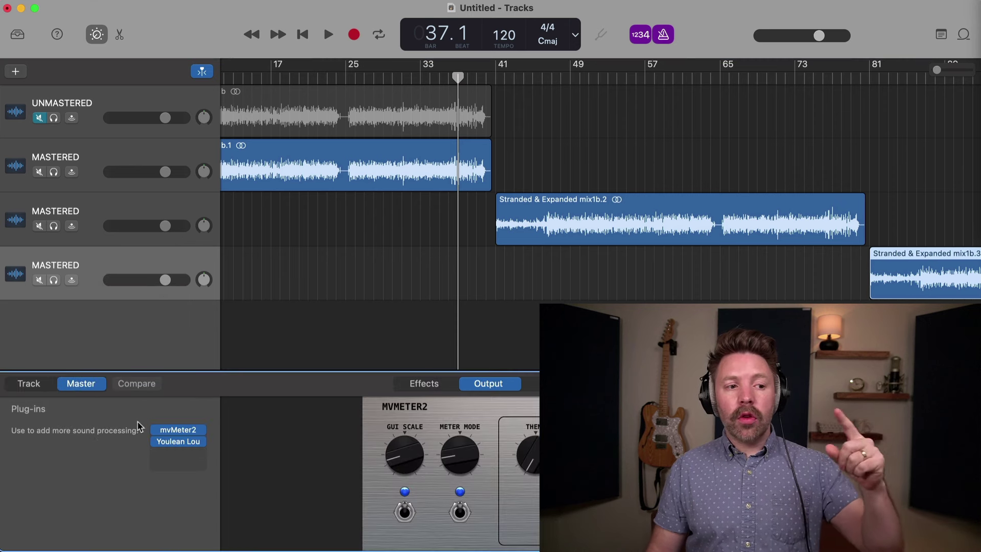
click(103, 169)
click(41, 383)
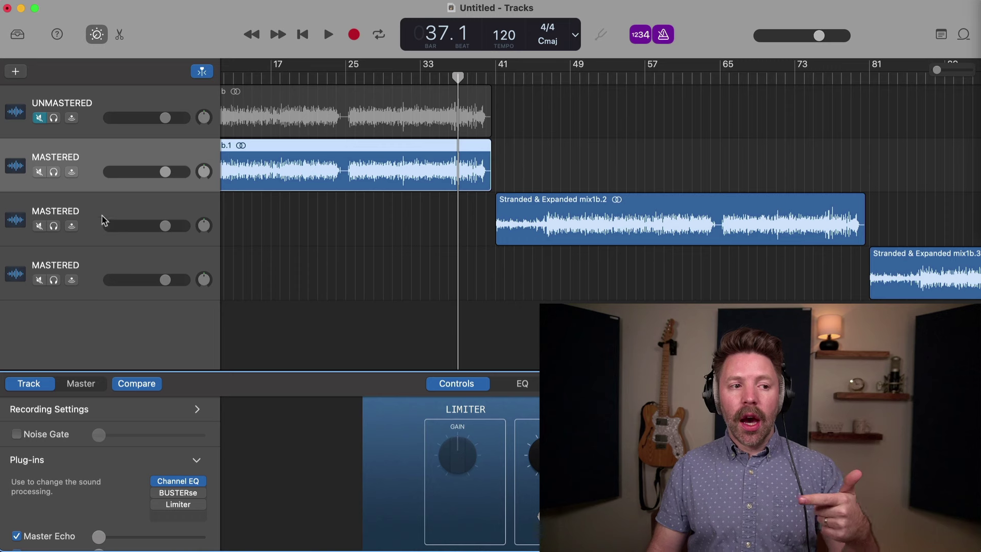
click(80, 383)
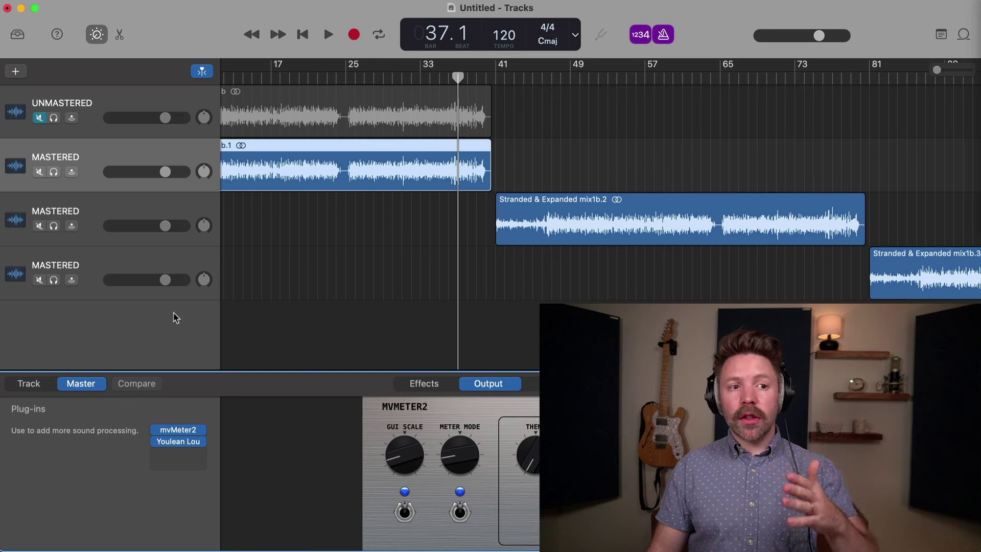
Turn off the count-in and metronome and play the project from bar 37 with the master track's mvMeter2 open
click(179, 431)
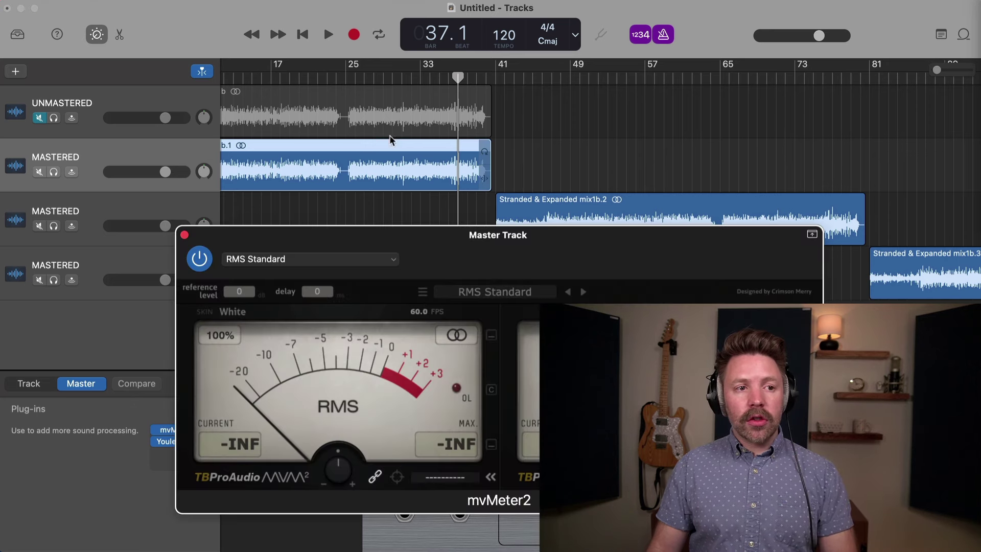
click(662, 41)
key(space)
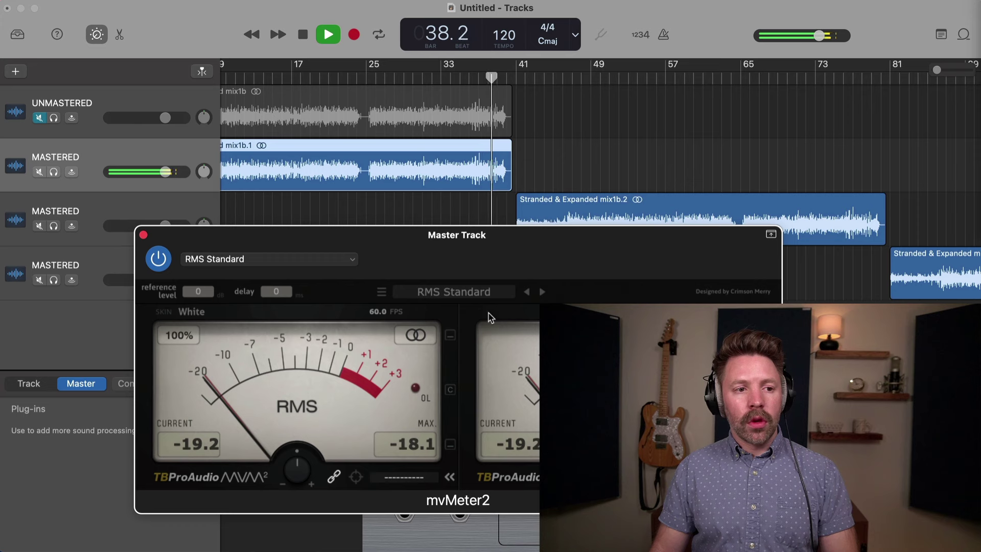
Stop playback, audition the second MASTERED song from bar 57 with the master track's mvMeter2, and close the meter
key(space)
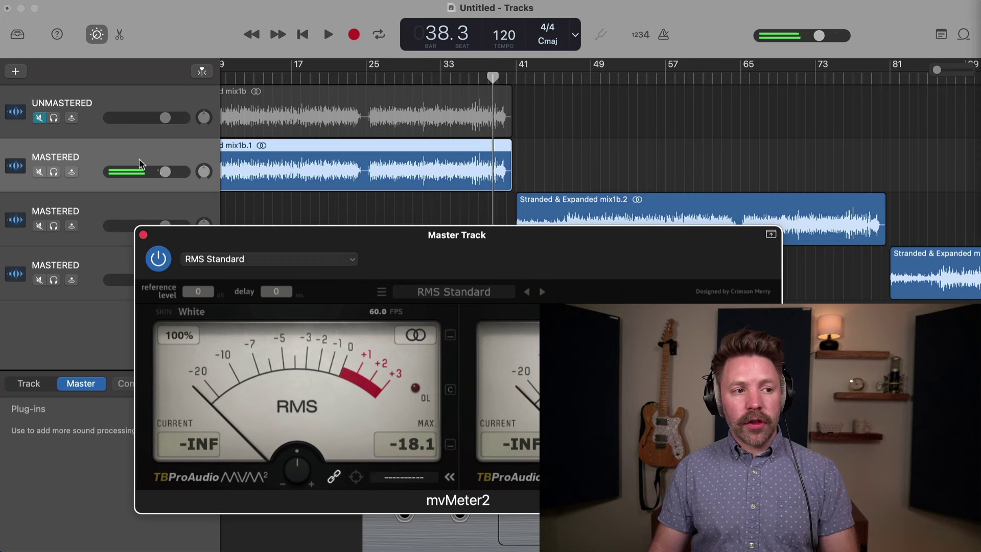
click(636, 76)
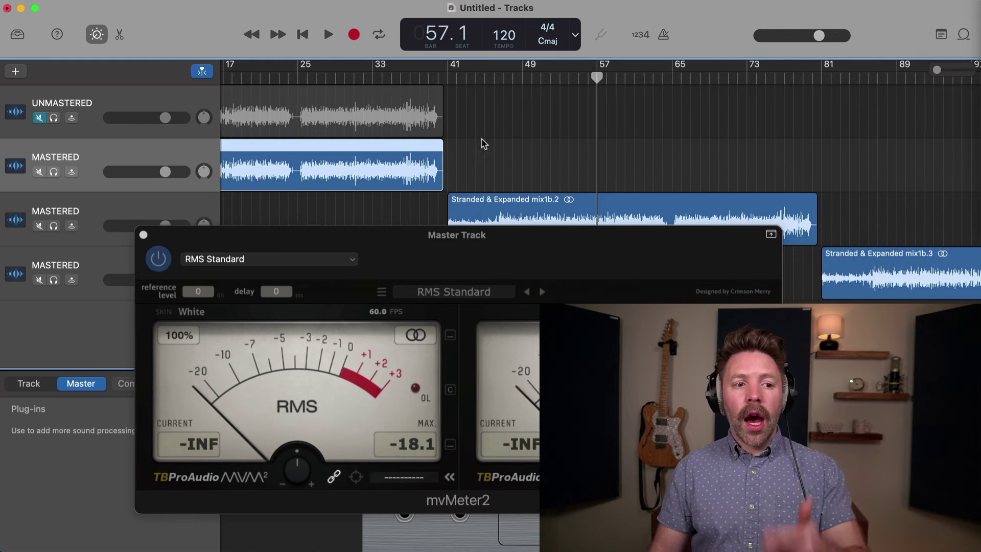
key(space)
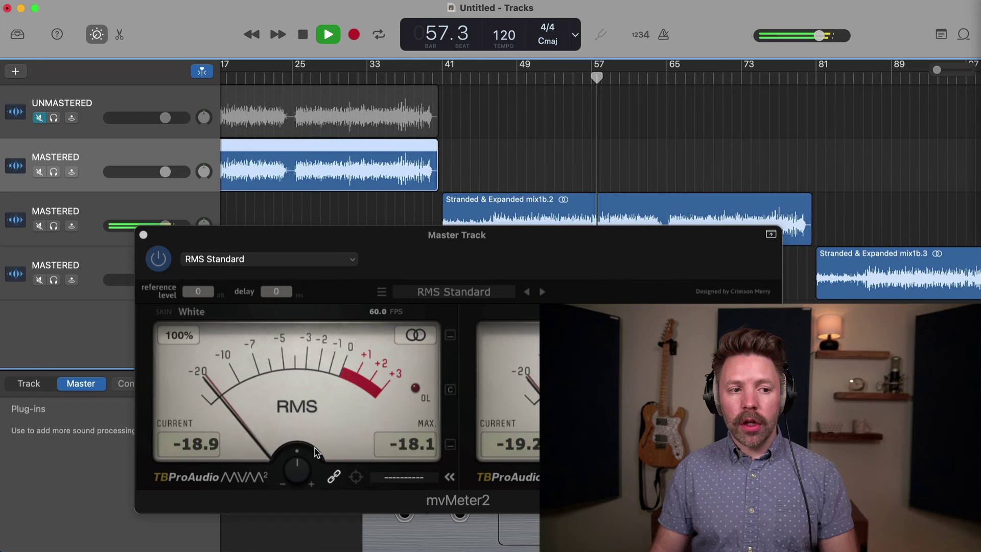
key(space)
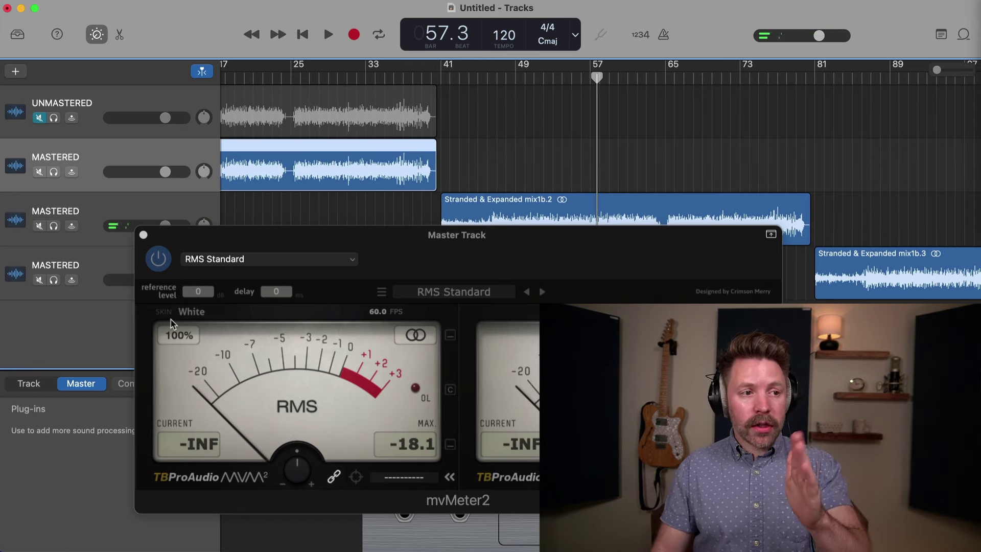
click(143, 235)
Check the plug-in chains of the third MASTERED track and the UNMASTERED track against the staggered regions
click(118, 211)
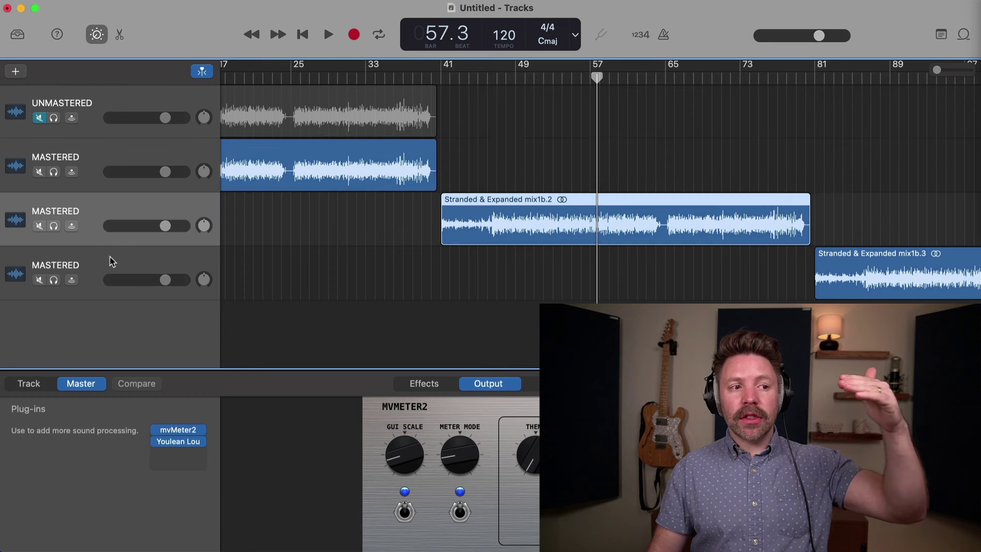
click(109, 258)
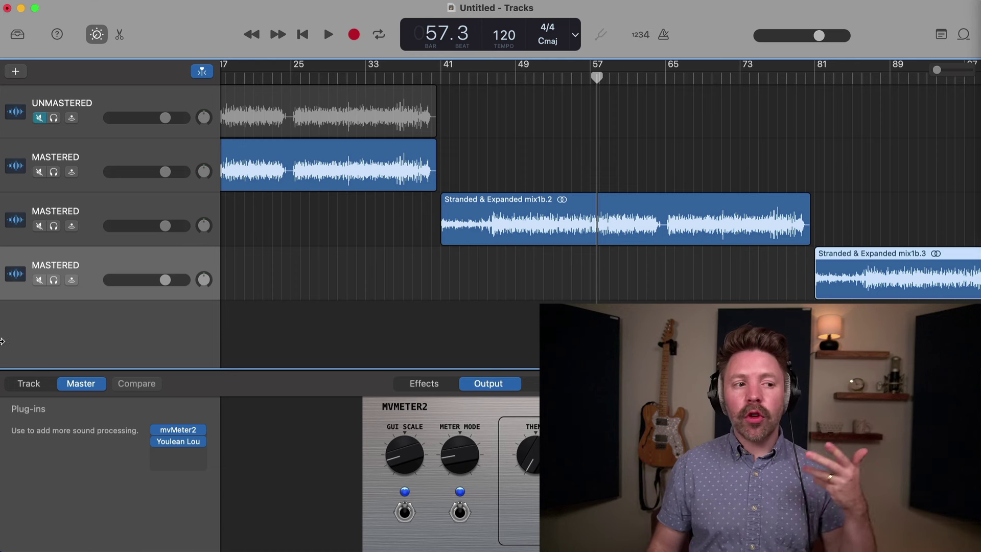
click(37, 388)
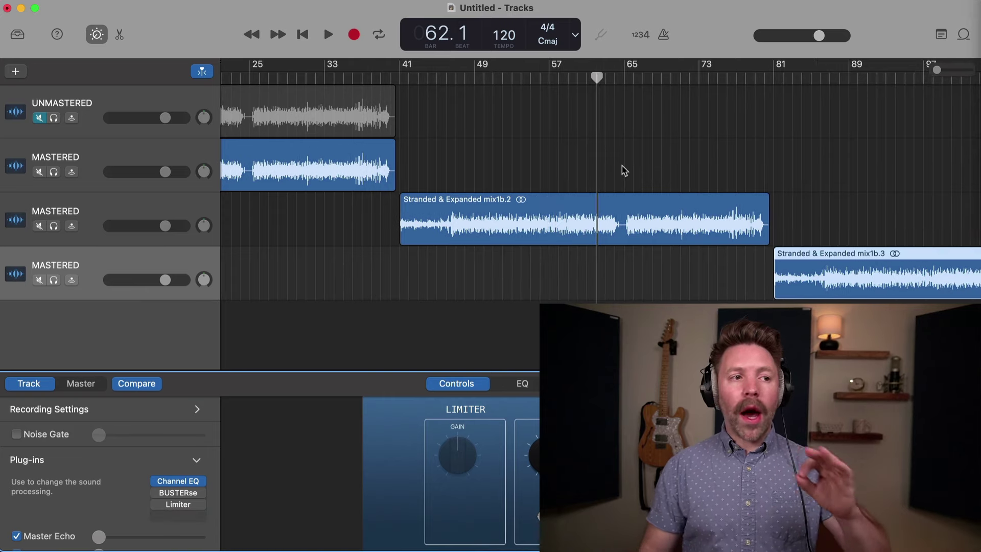
click(127, 98)
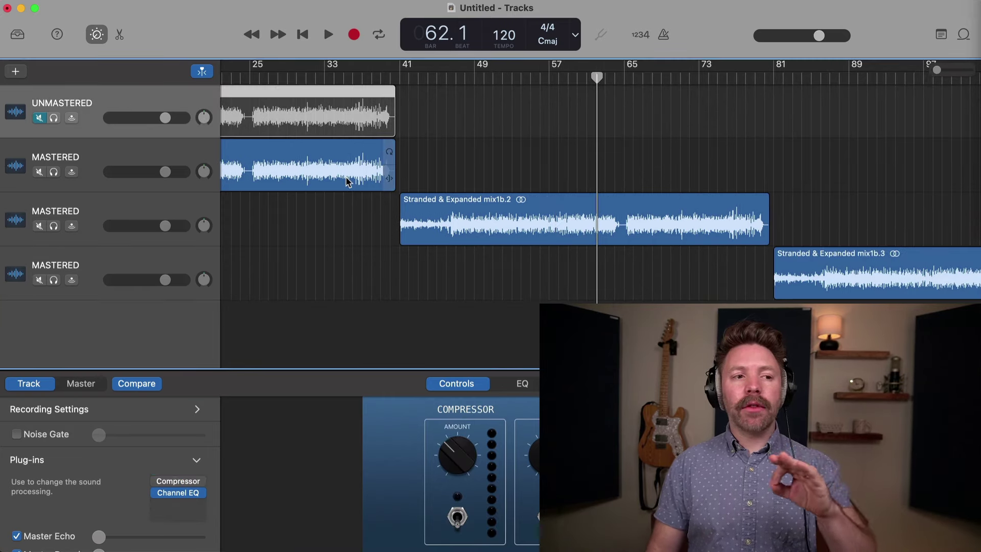
scroll(346, 181, left, 3)
scroll(346, 181, left, 1)
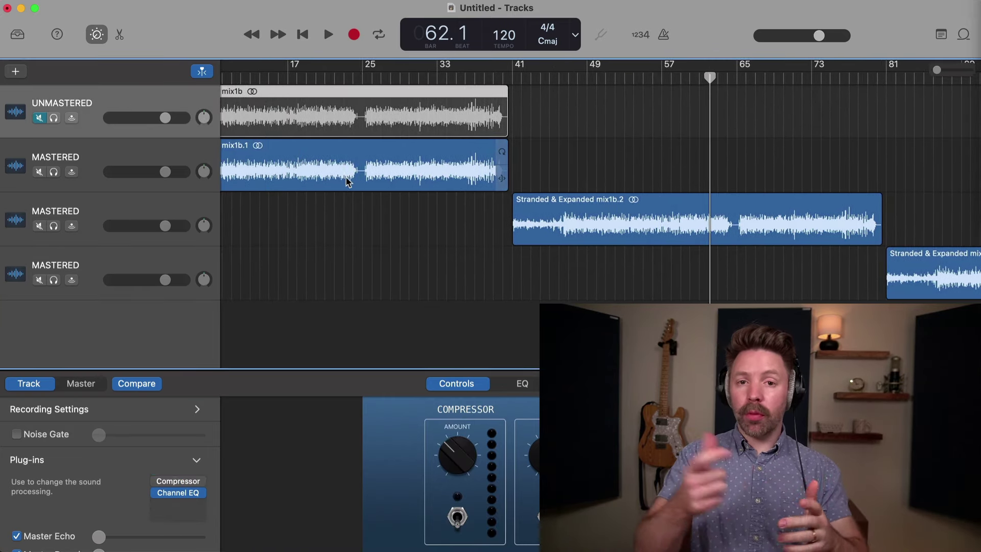
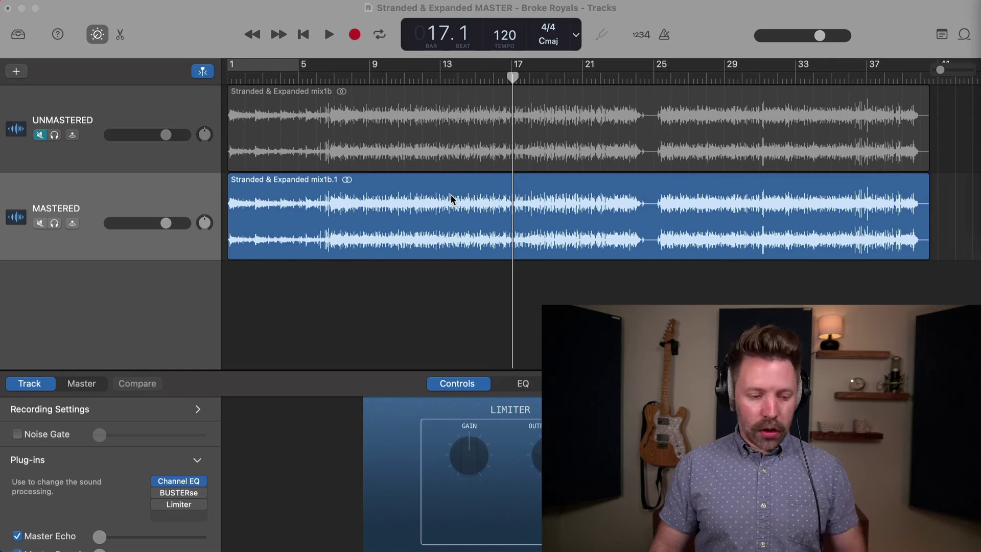
click(451, 200)
scroll(611, 202, up, 5)
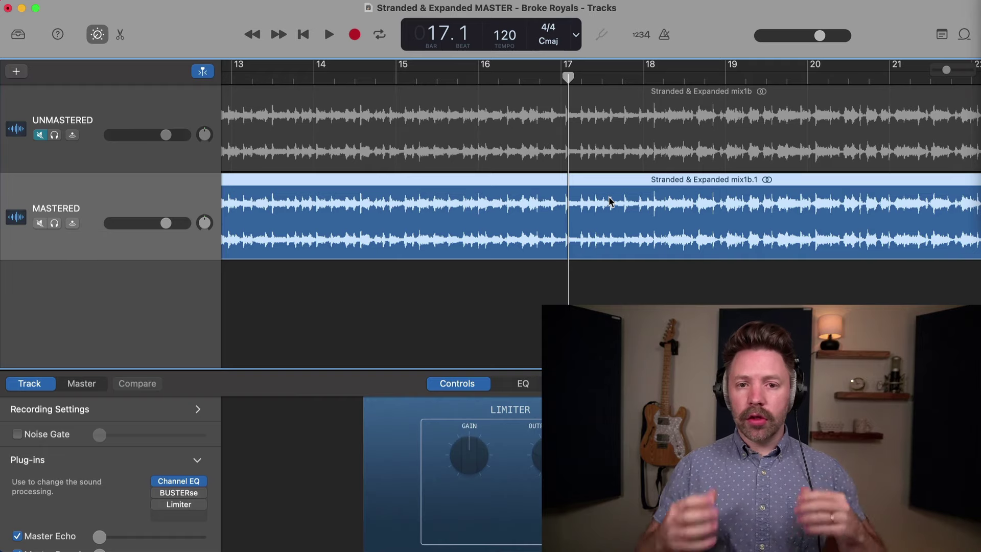
scroll(612, 202, down, 10)
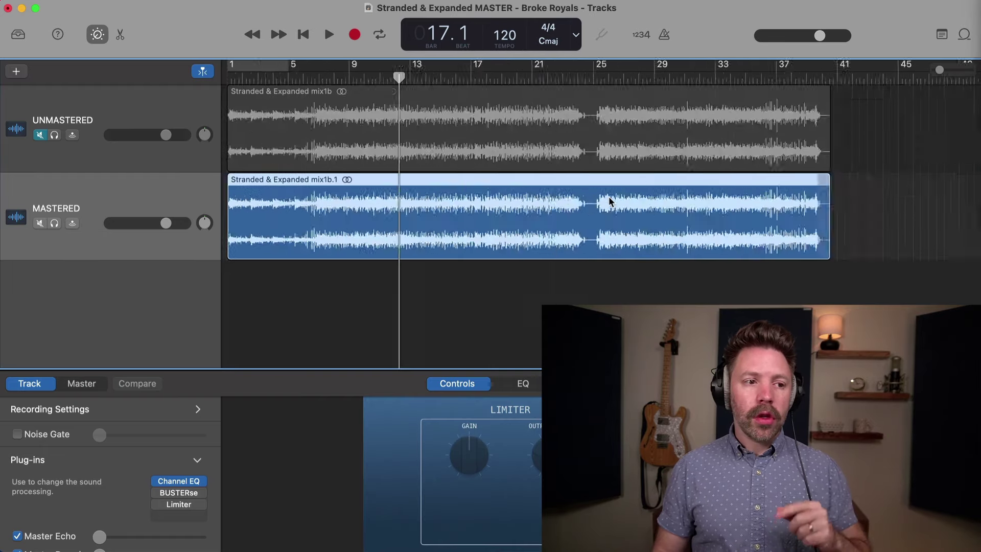
scroll(612, 202, up, 2)
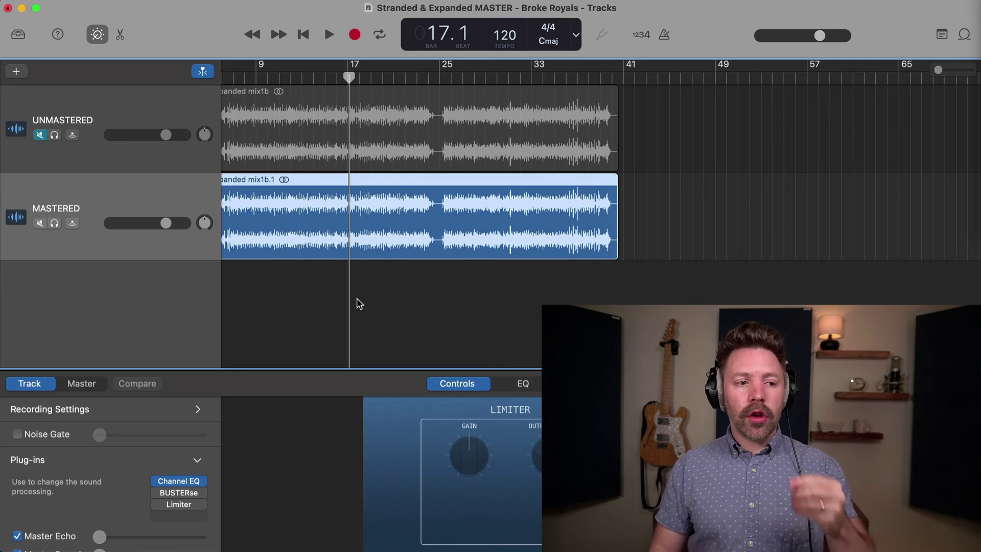
Review the MASTERED track's Channel EQ and plug-in chain alongside the master track's mvMeter2 and Youlean loudness meter
click(180, 482)
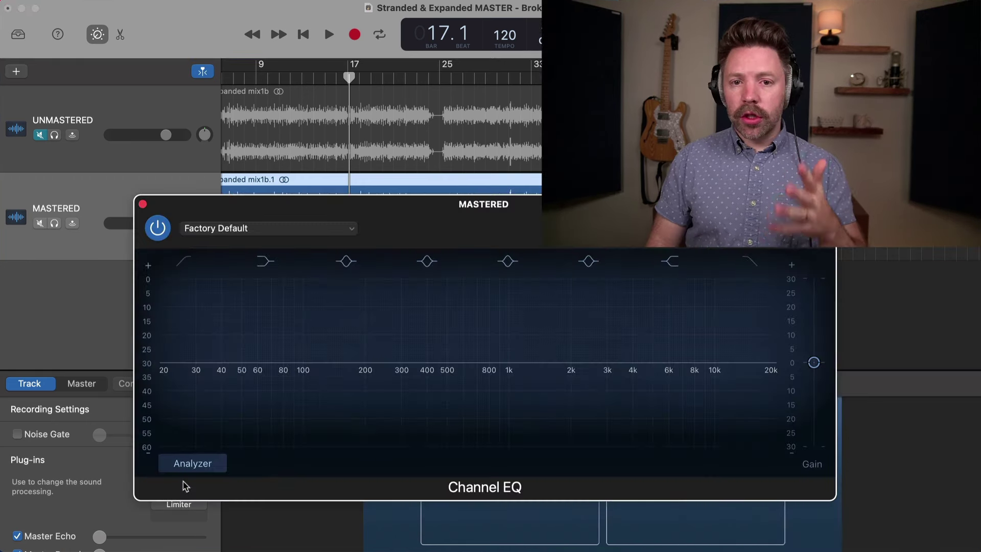
click(143, 204)
click(94, 384)
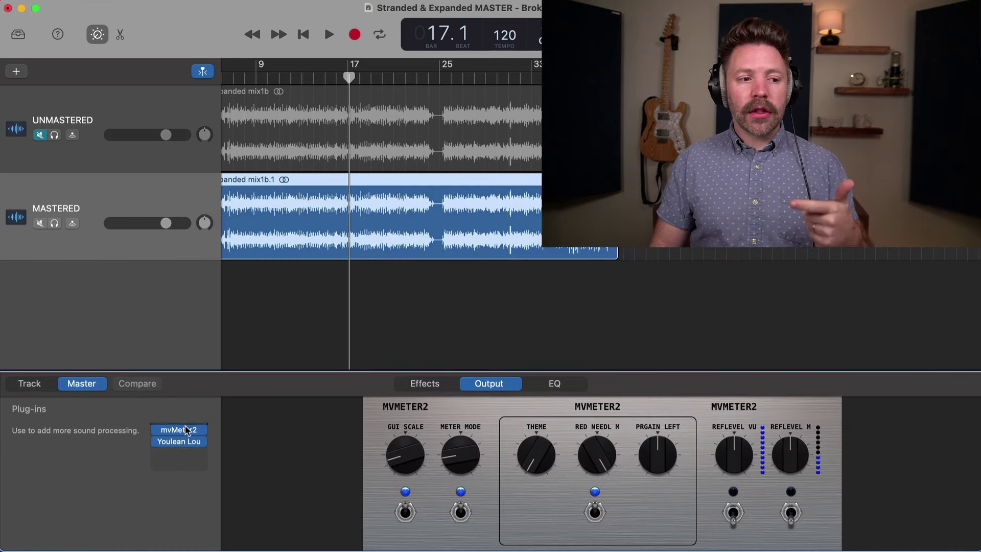
click(187, 430)
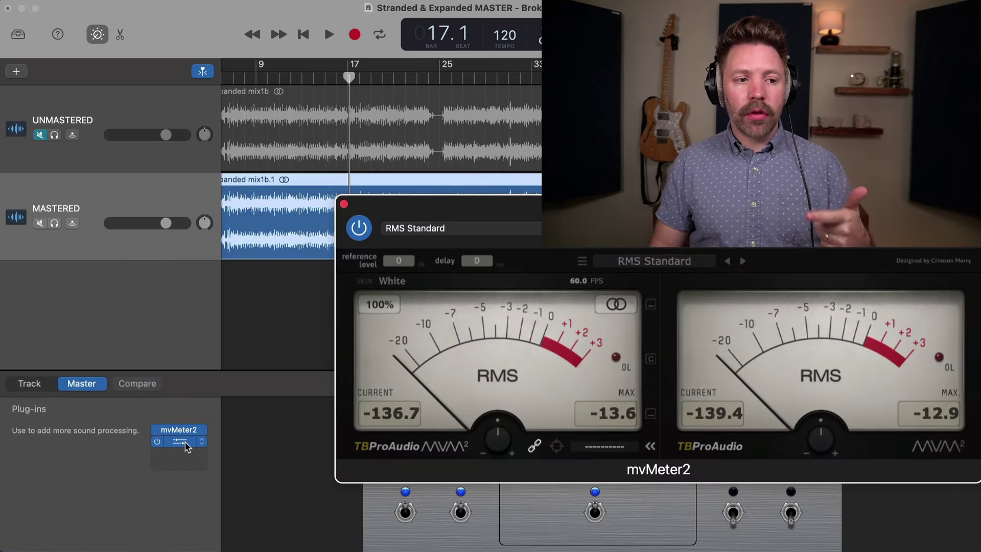
click(186, 444)
drag(486, 213, 337, 116)
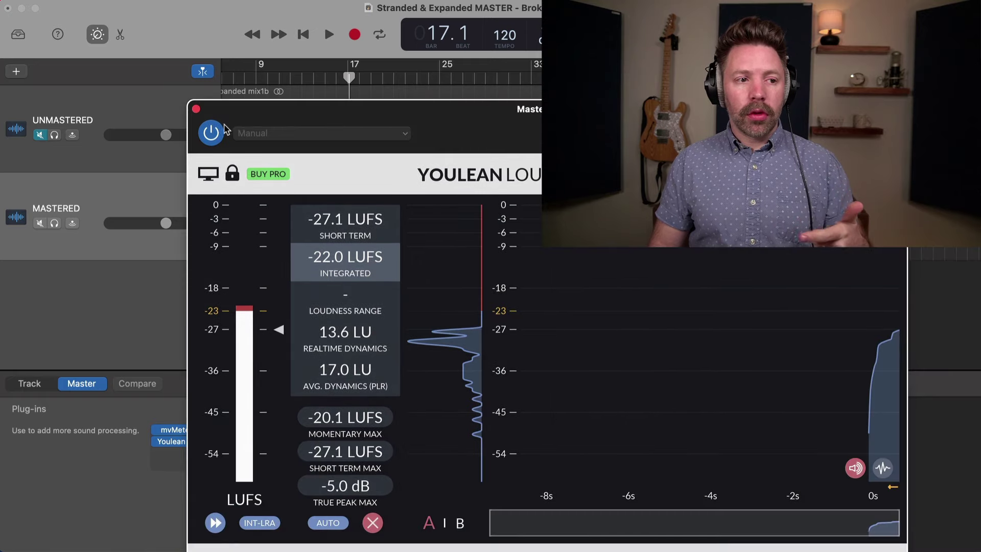
click(196, 109)
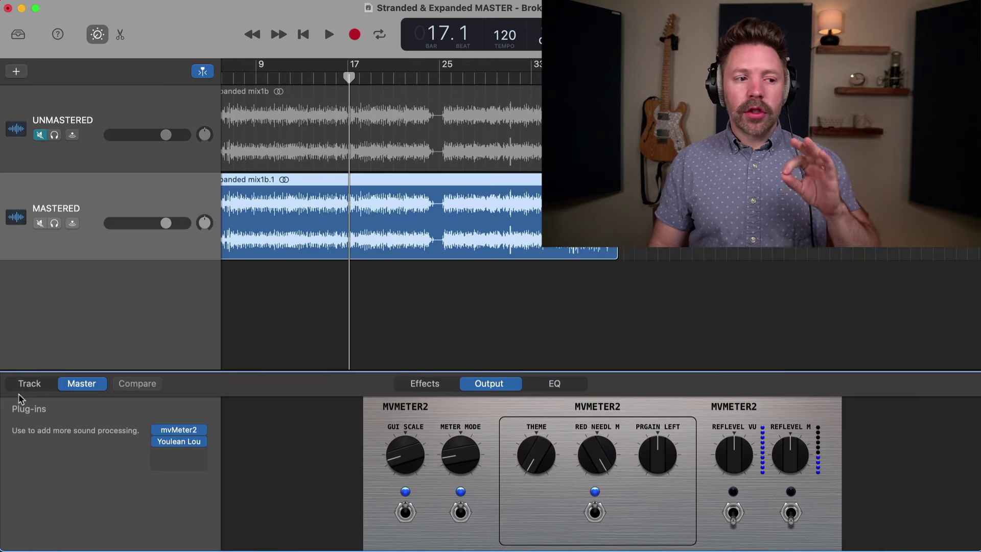
click(37, 387)
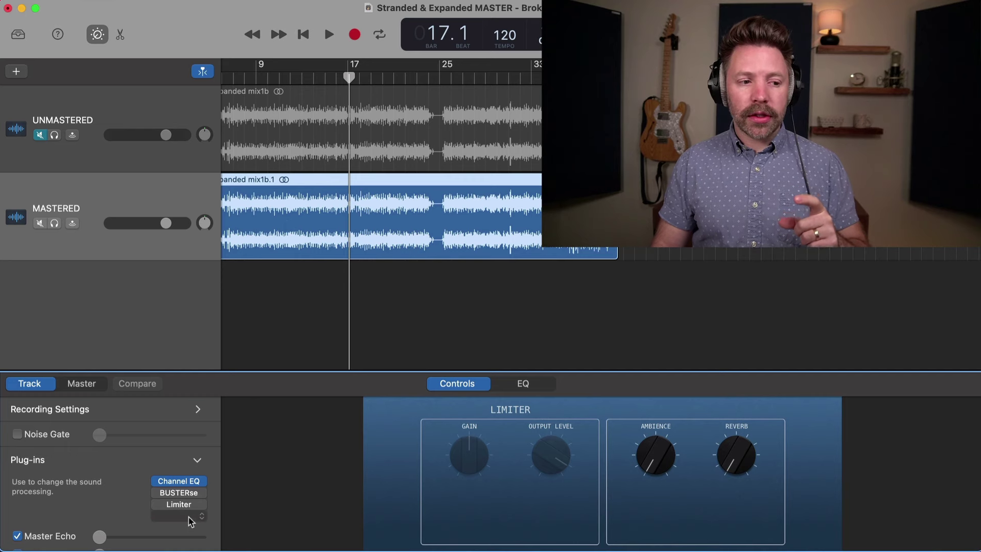
click(89, 385)
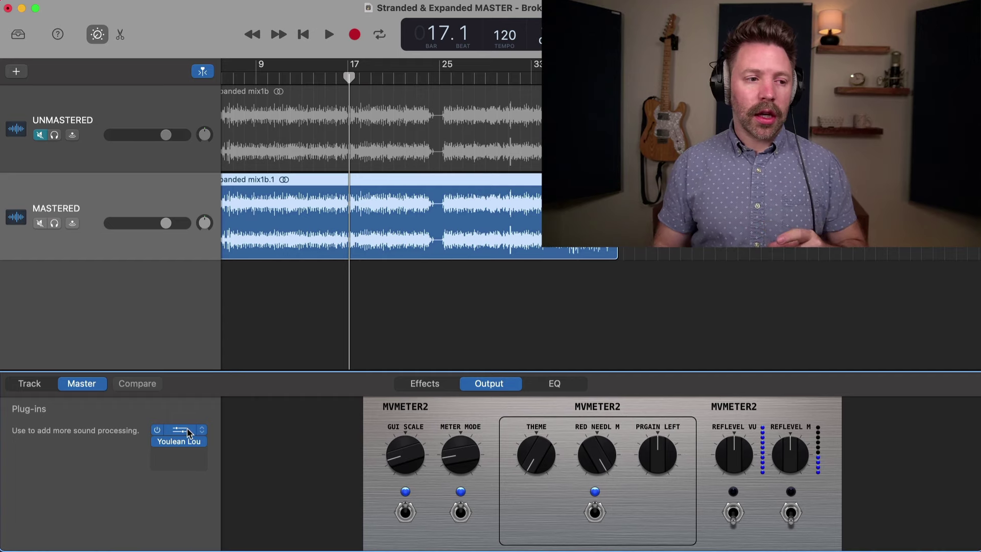
click(31, 387)
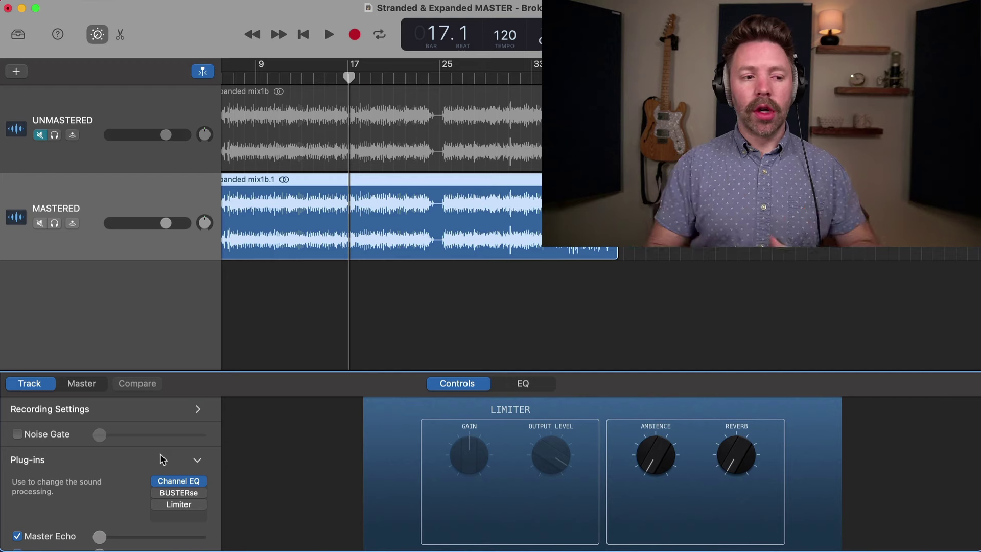
Bring up the MASTERED track's Channel EQ and play the song from an early point to examine its frequency spectrum
mouse_move(173, 478)
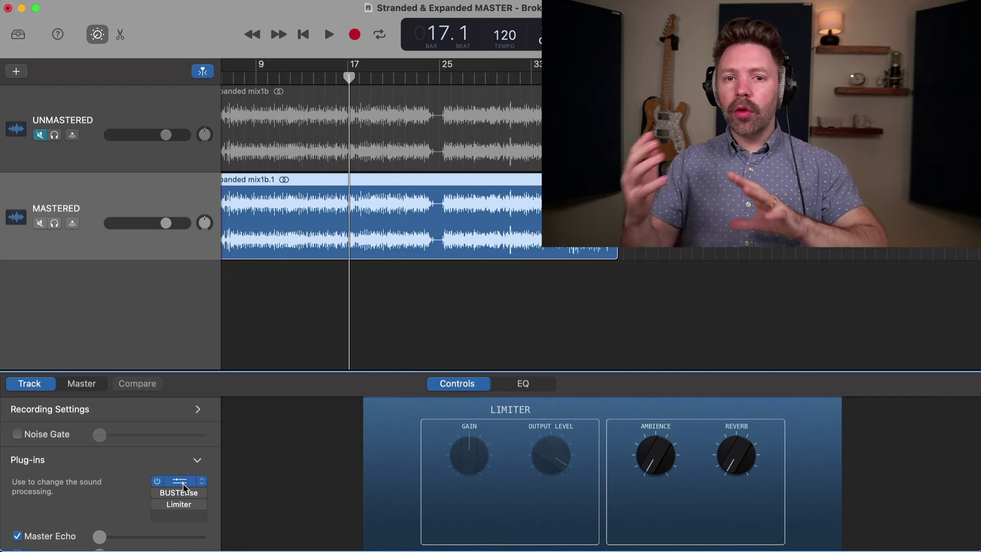
click(181, 482)
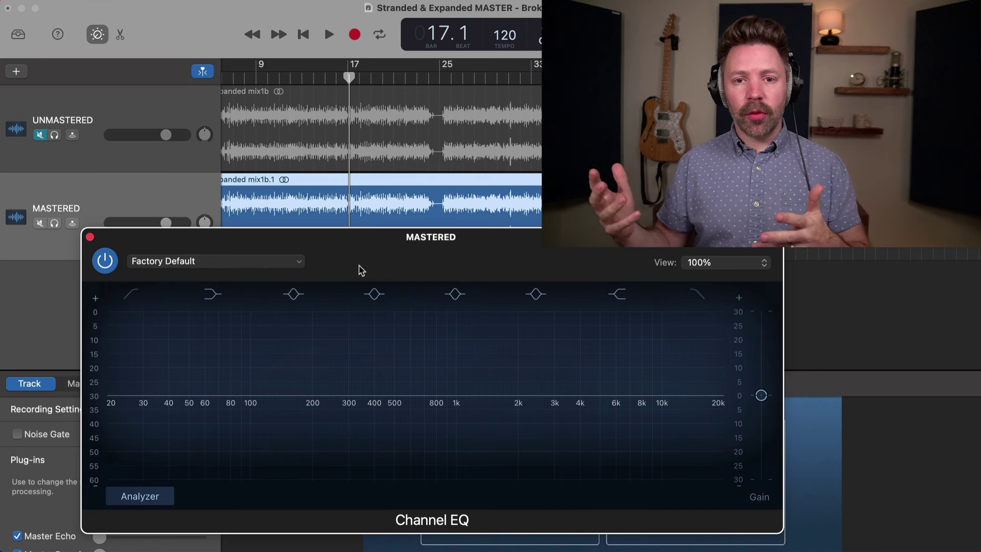
drag(345, 260, 327, 254)
scroll(327, 192, left, 2)
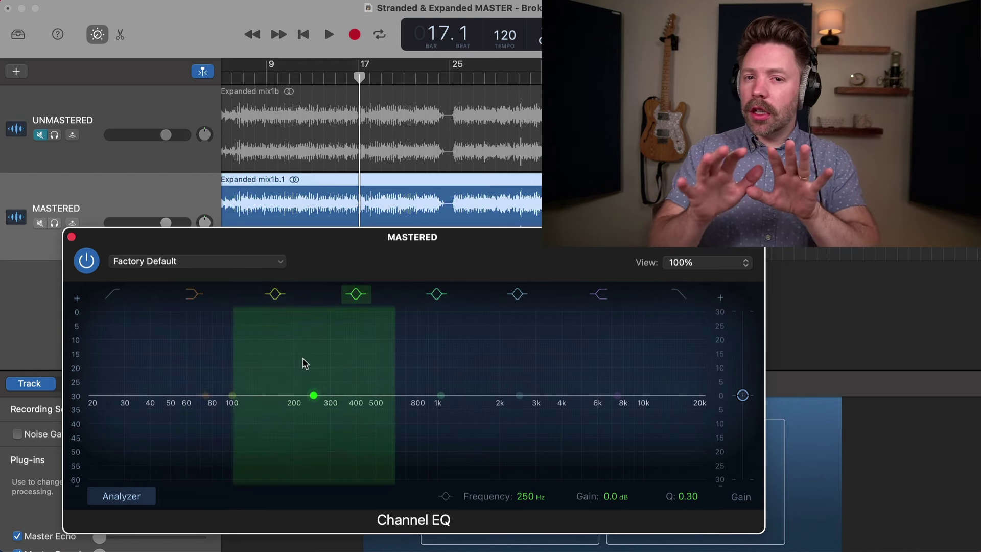
scroll(276, 91, left, 5)
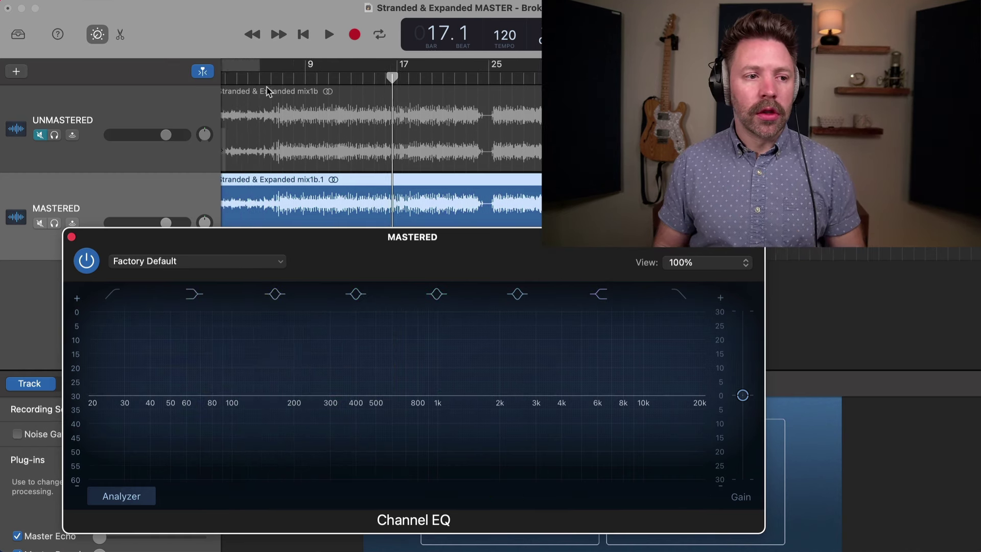
click(289, 79)
key(space)
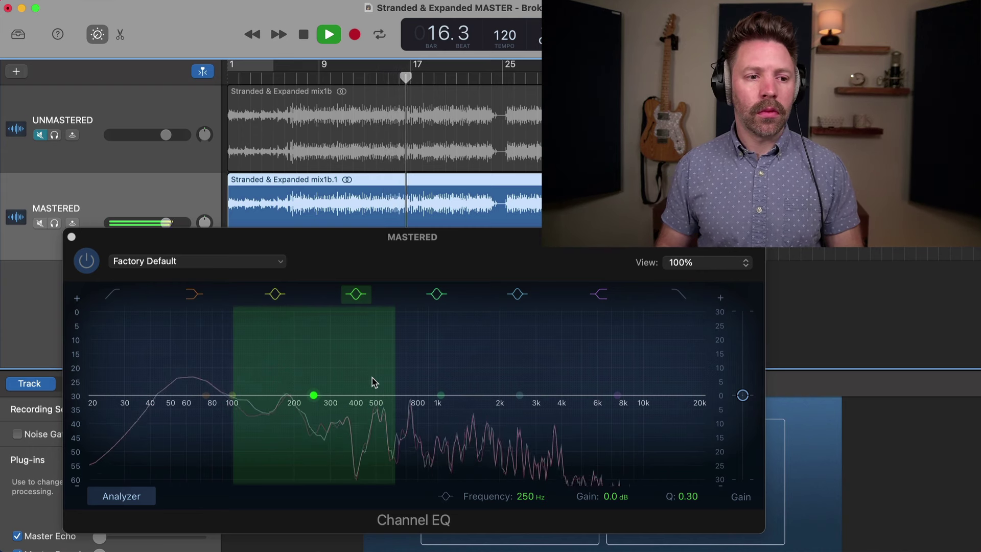
key(space)
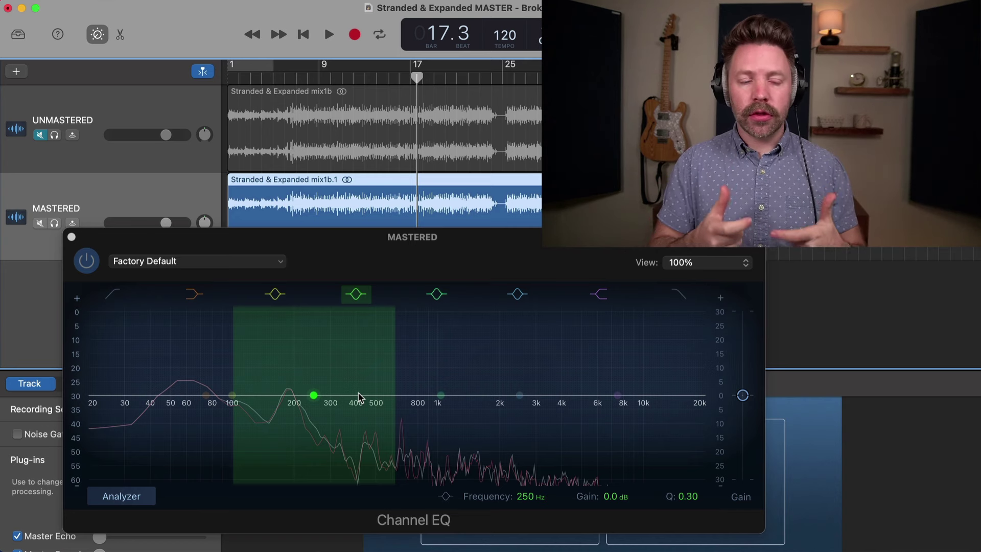
Audition a broad boost with the Channel EQ's fifth band, trying 1960 Hz at +3.7 dB and 3900 Hz at +10.5 dB
key(space)
click(565, 250)
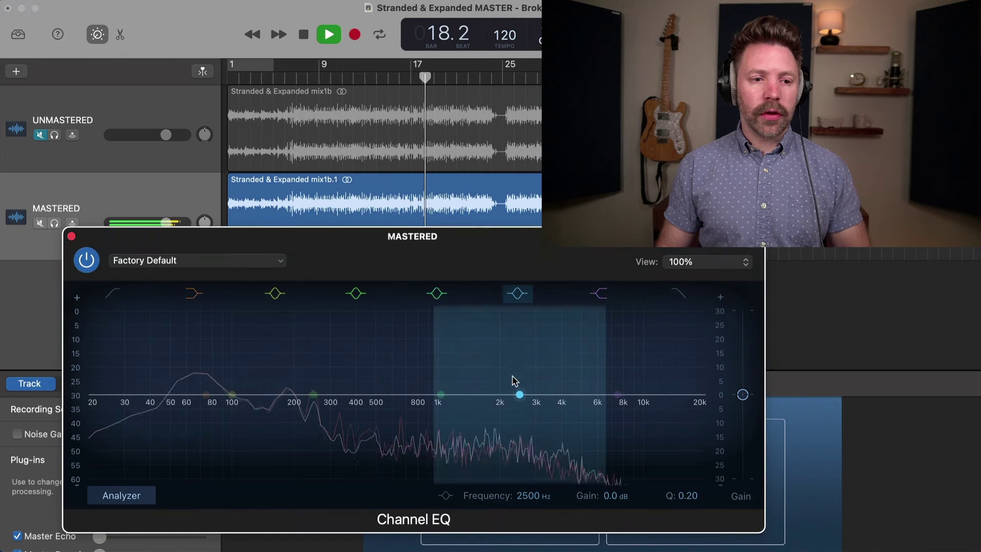
drag(437, 397, 498, 384)
key(space)
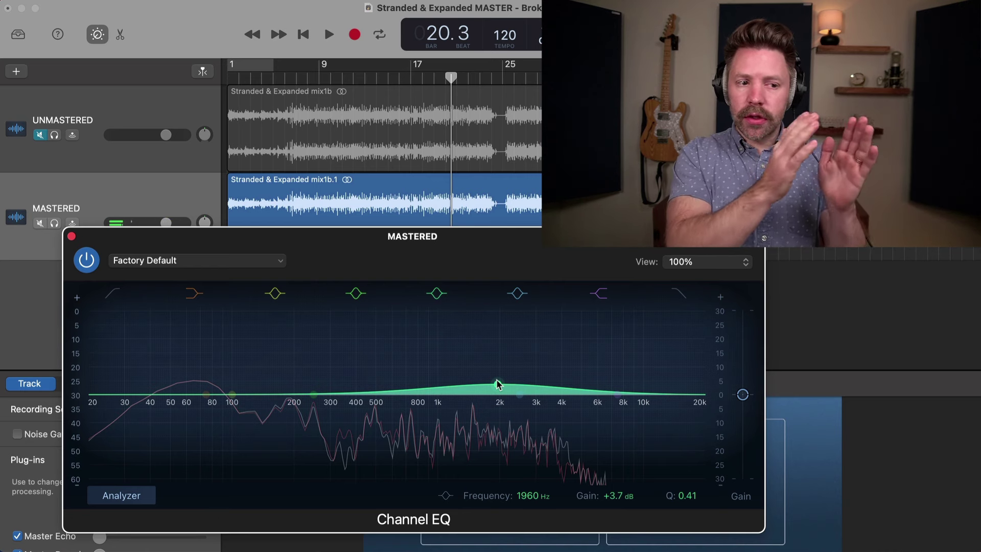
drag(498, 384, 559, 359)
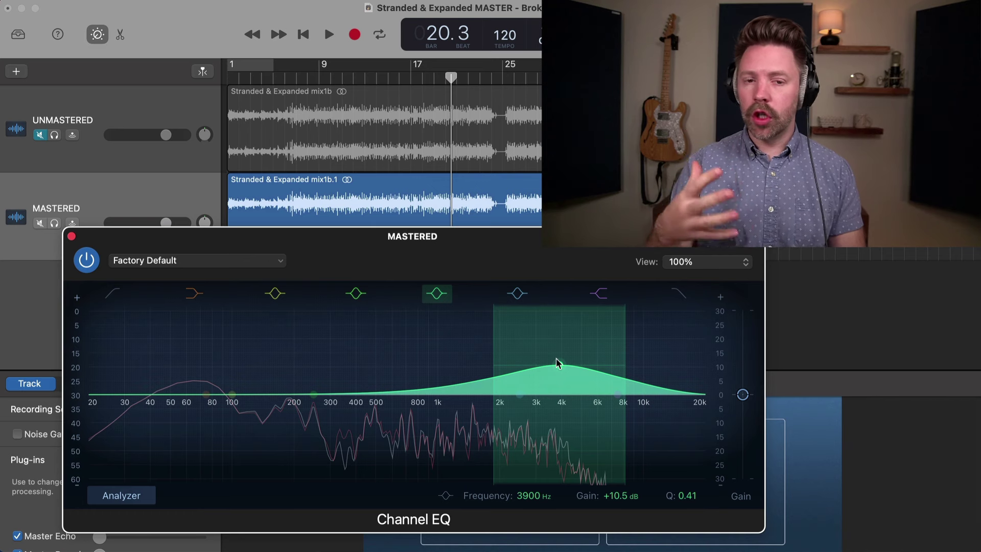
Bring the fifth EQ band to 1370 Hz with a gentle gain of about +2.4 dB while listening to the song
drag(556, 357, 470, 369)
key(space)
drag(467, 387, 467, 392)
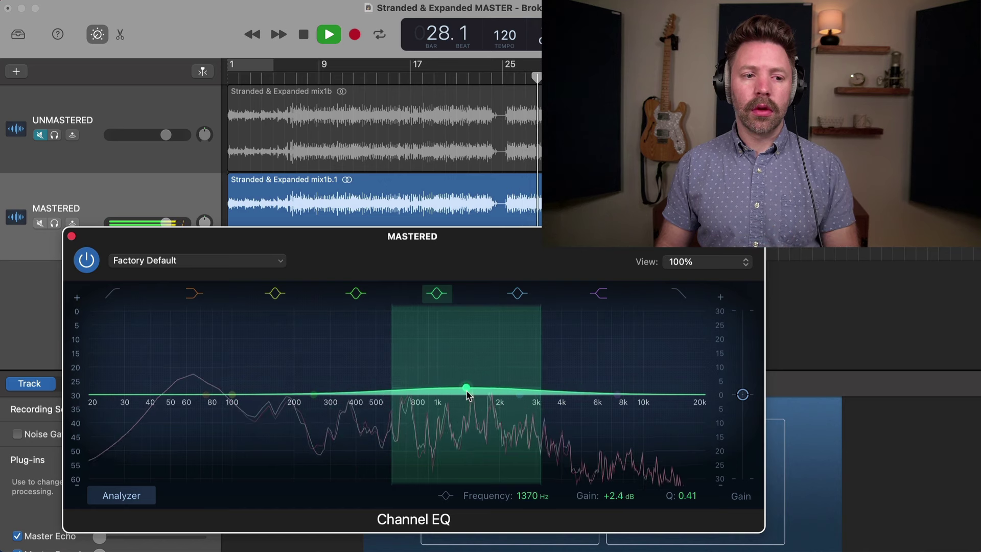
key(space)
Narrow the fifth EQ band to Q 1.20 at 1380 Hz and +2.6 dB, and resume playback to hear it
drag(538, 357, 512, 356)
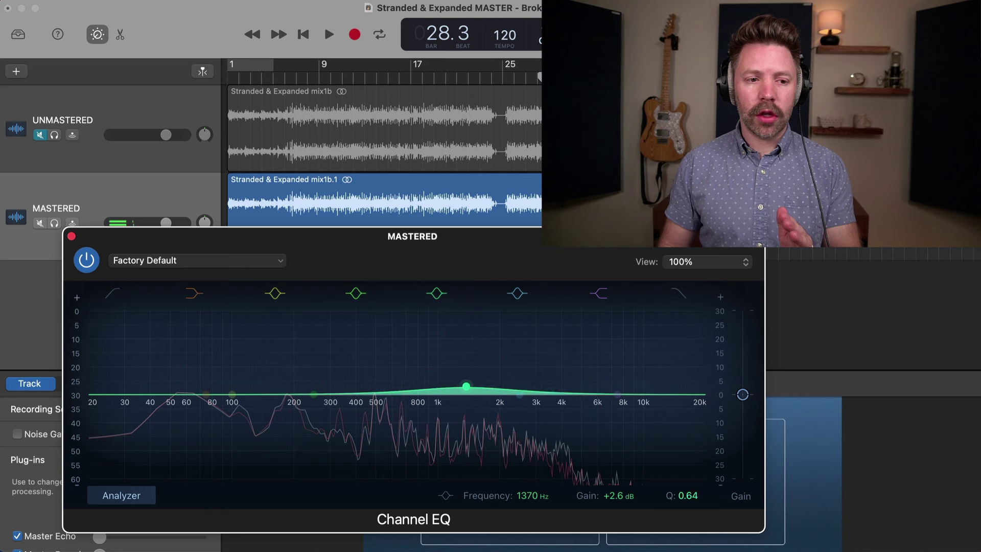
drag(466, 386, 466, 357)
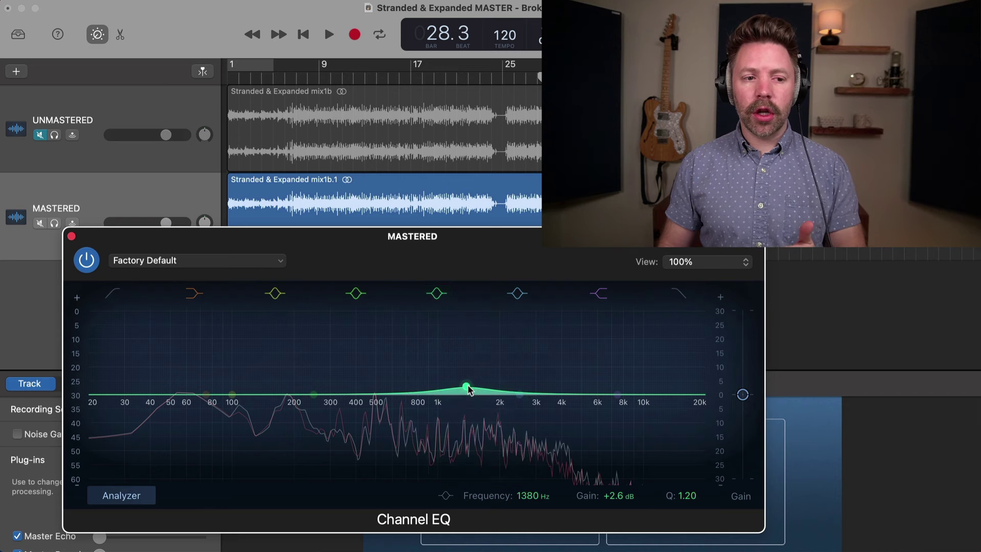
mouse_move(525, 364)
mouse_down()
mouse_move(578, 366)
mouse_move(520, 374)
mouse_up()
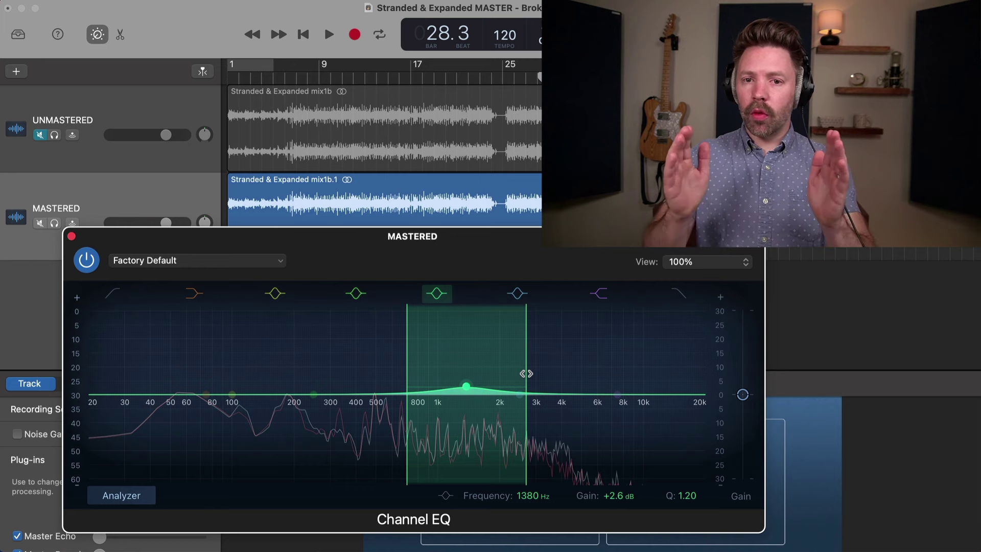
key(space)
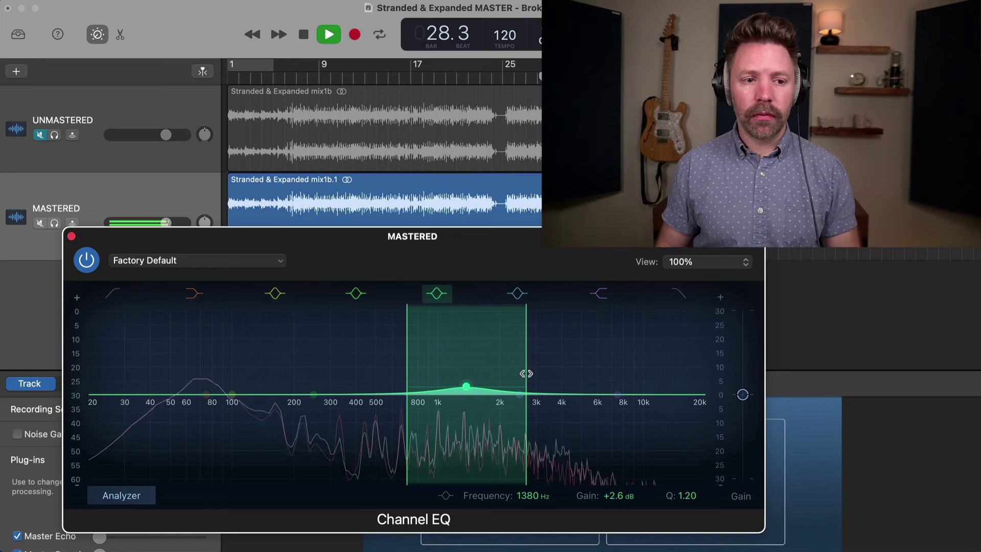
Lower the fifth EQ band's gain to +1.8 dB while listening, and stop playback
drag(526, 373, 492, 390)
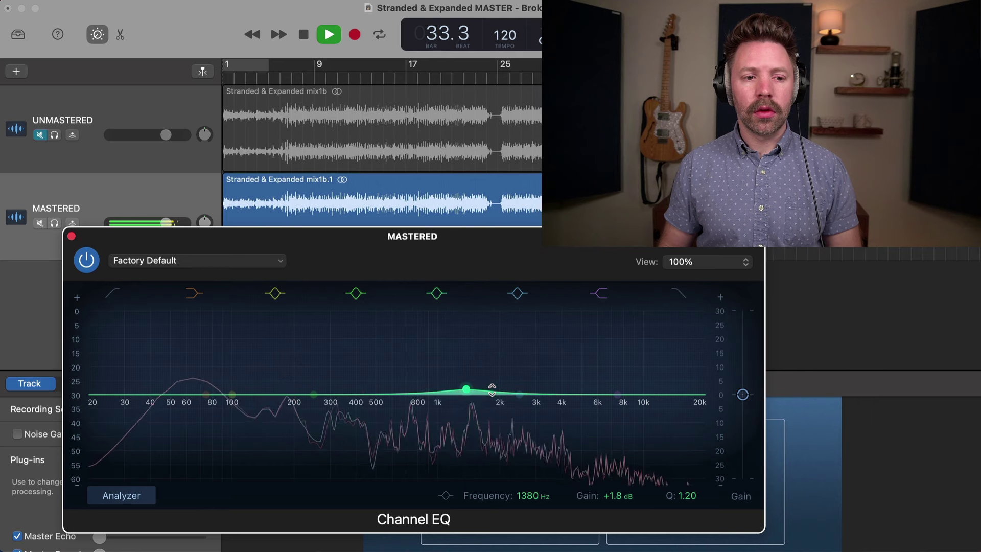
key(space)
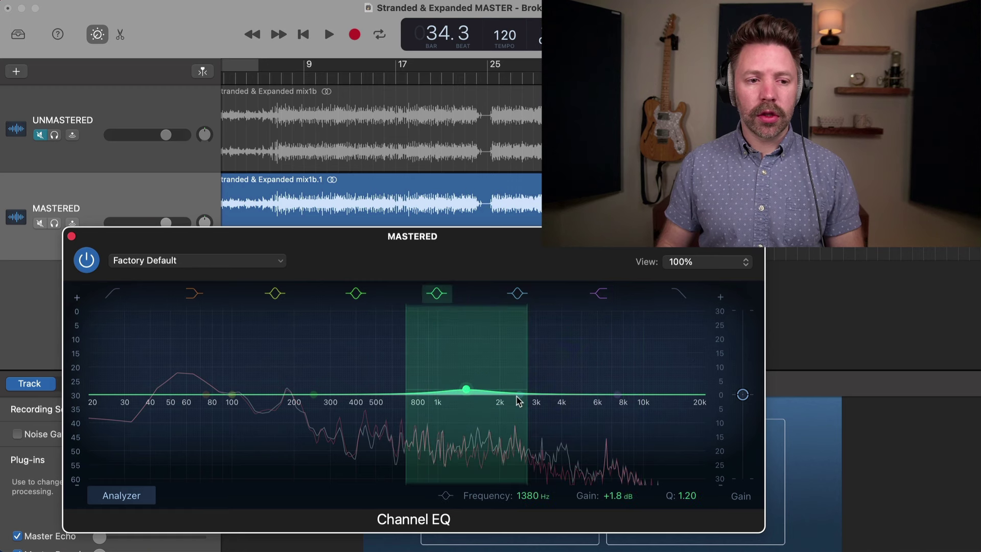
Audition a wide, exaggerated top-end boost with the sixth EQ band at 15900 Hz, +10.6 dB and Q 0.48, replaying the section
drag(618, 395, 644, 364)
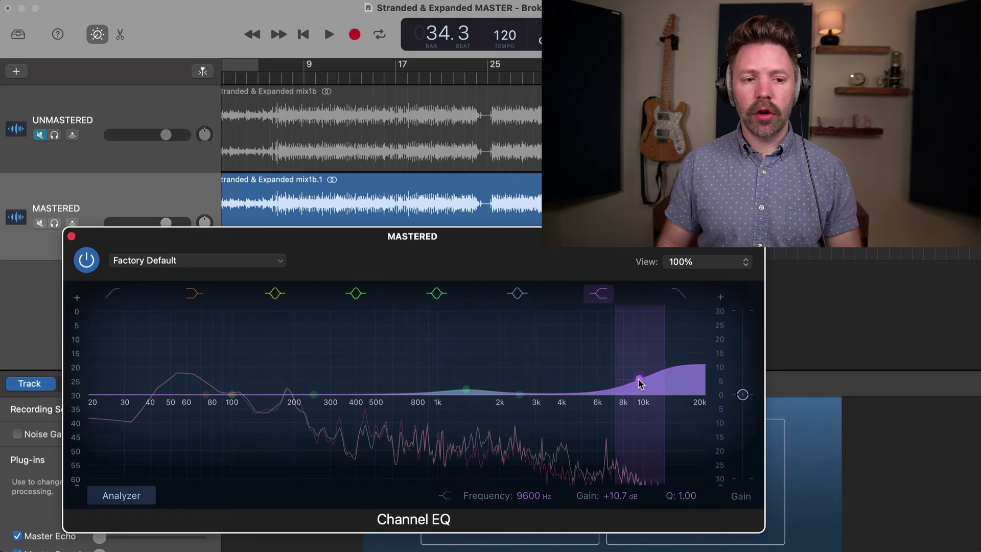
key(super+z)
drag(523, 392, 560, 381)
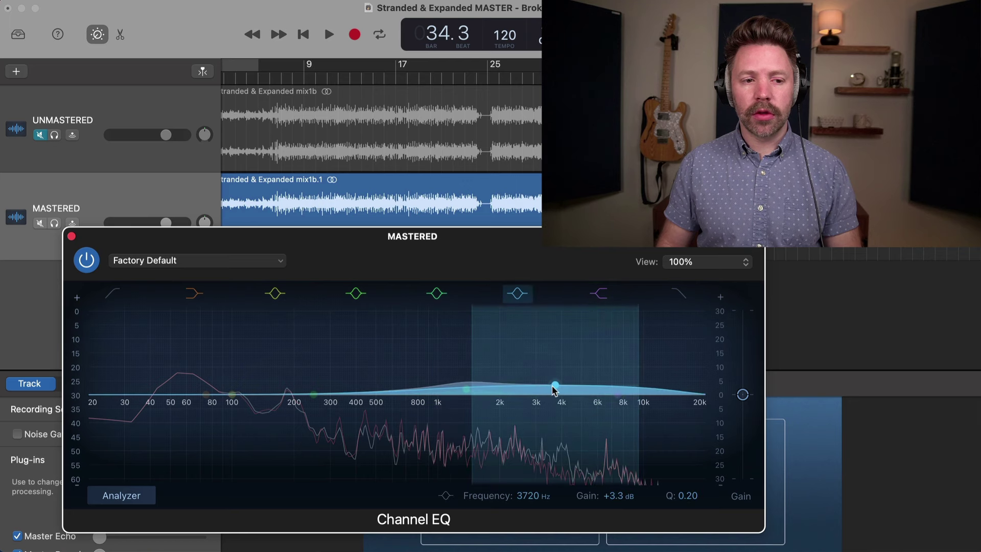
drag(636, 362, 627, 362)
key(space)
drag(554, 385, 686, 371)
key(space)
key(space)
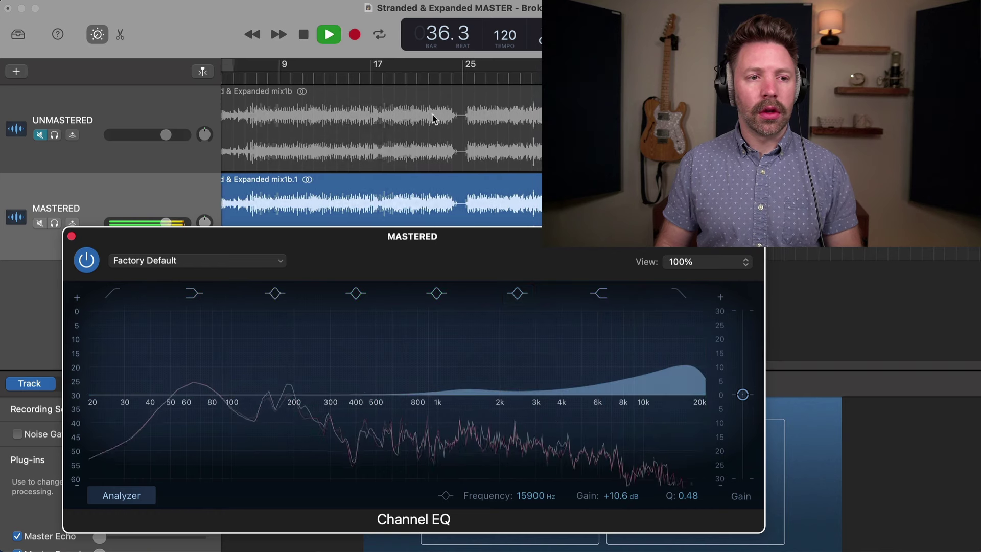
click(492, 76)
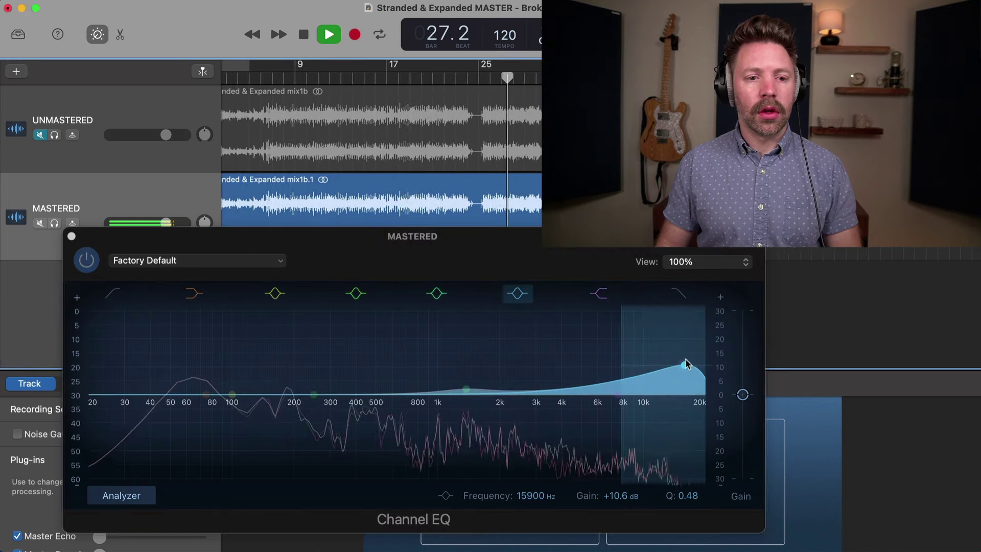
Ease the sixth EQ band to a gentle lift at 18300 Hz, +2.2 dB and Q 0.57 while listening
mouse_move(686, 366)
mouse_down()
mouse_move(662, 369)
mouse_move(696, 370)
mouse_up()
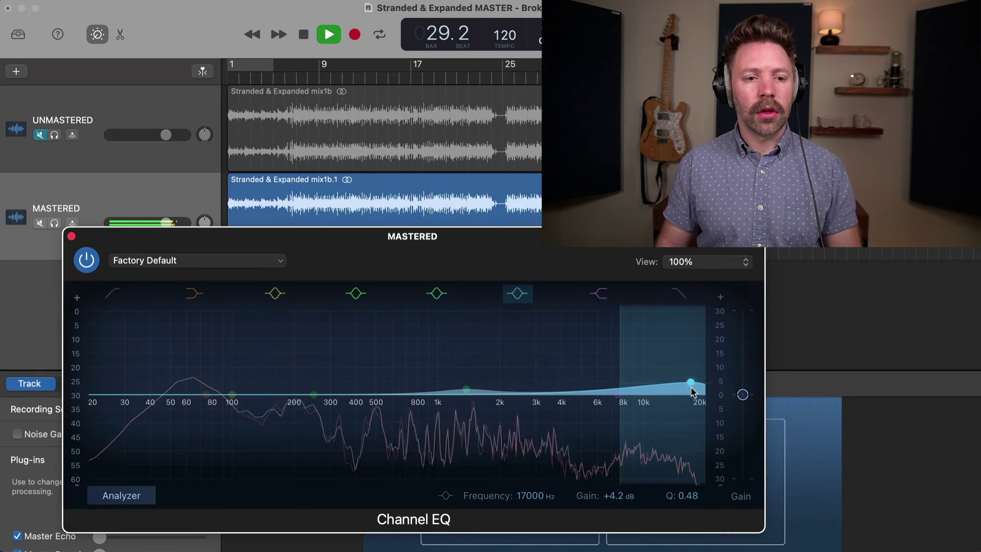
drag(692, 396, 693, 398)
key(space)
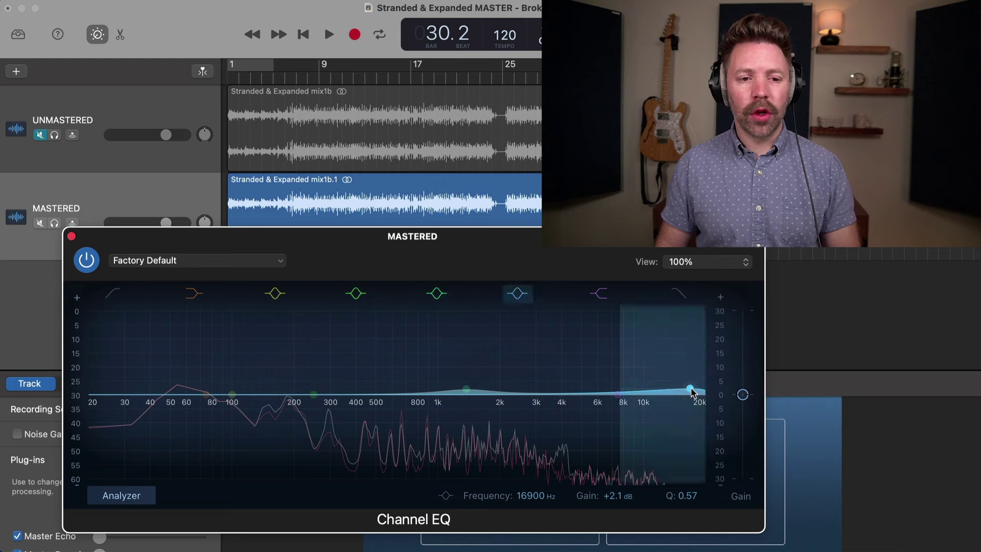
key(space)
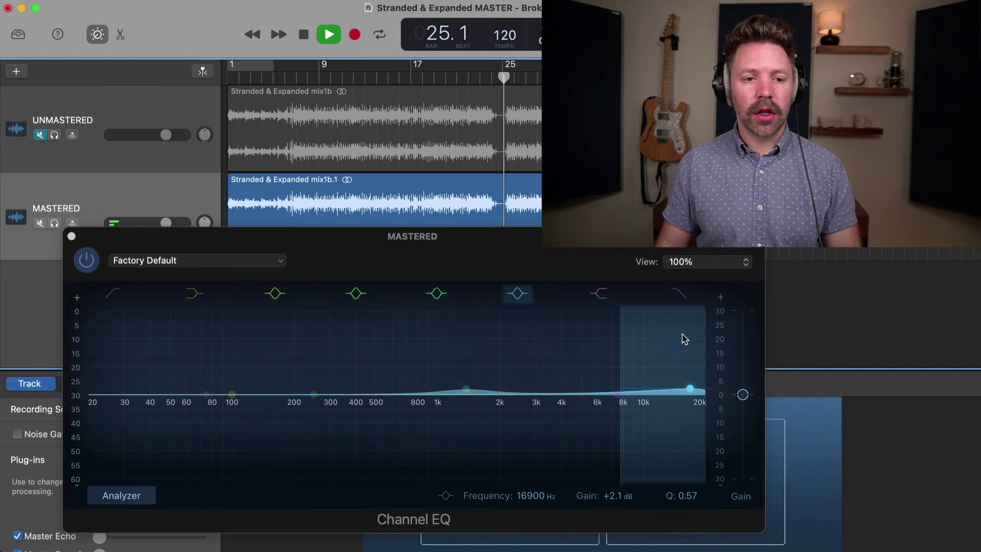
click(691, 390)
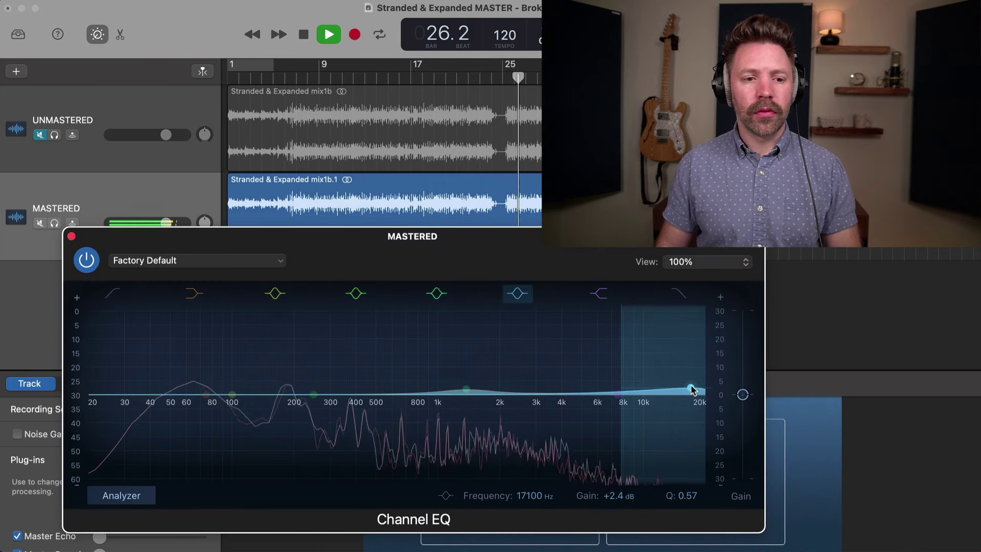
drag(693, 382, 698, 390)
Compare the song with the Channel EQ bypassed and active during playback, and stop playback
click(86, 261)
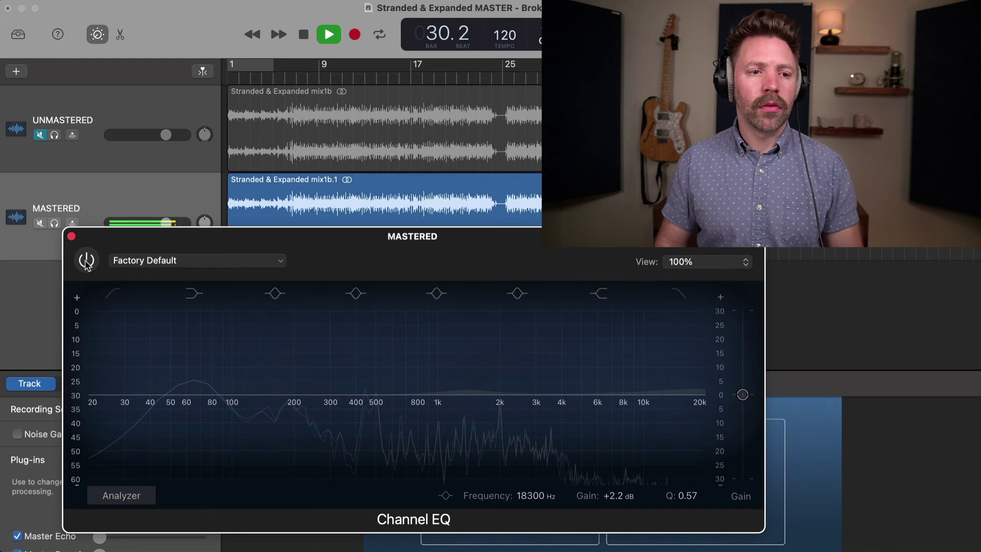
click(86, 261)
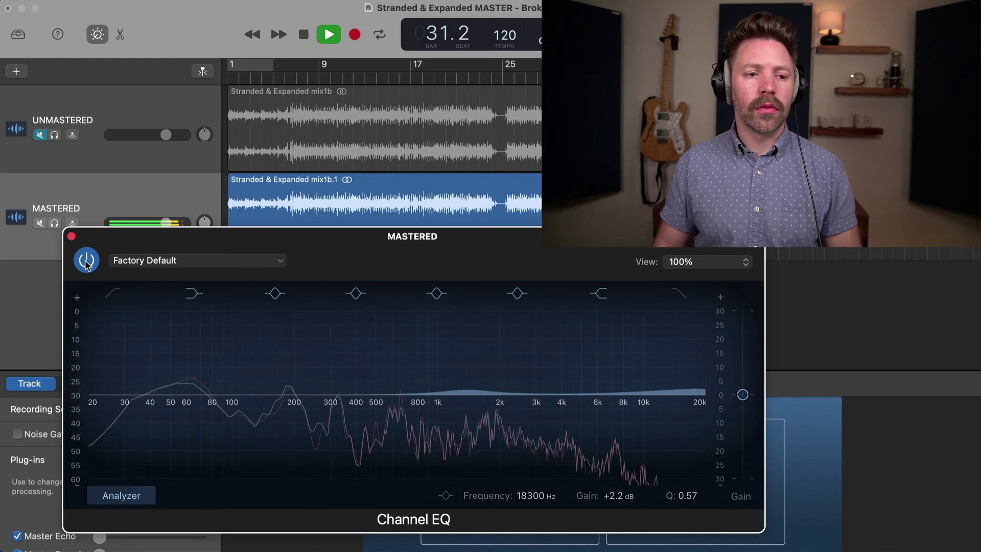
click(86, 261)
click(87, 261)
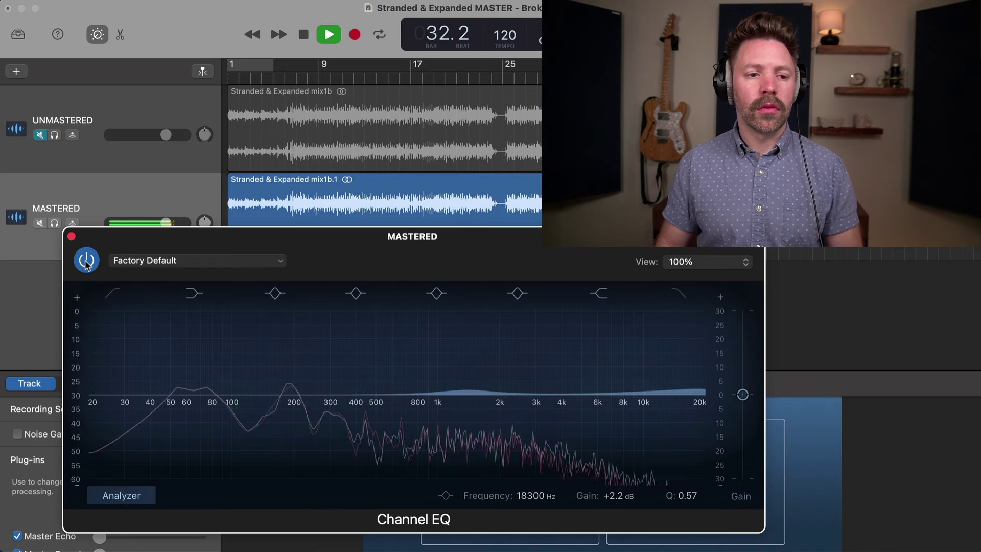
key(space)
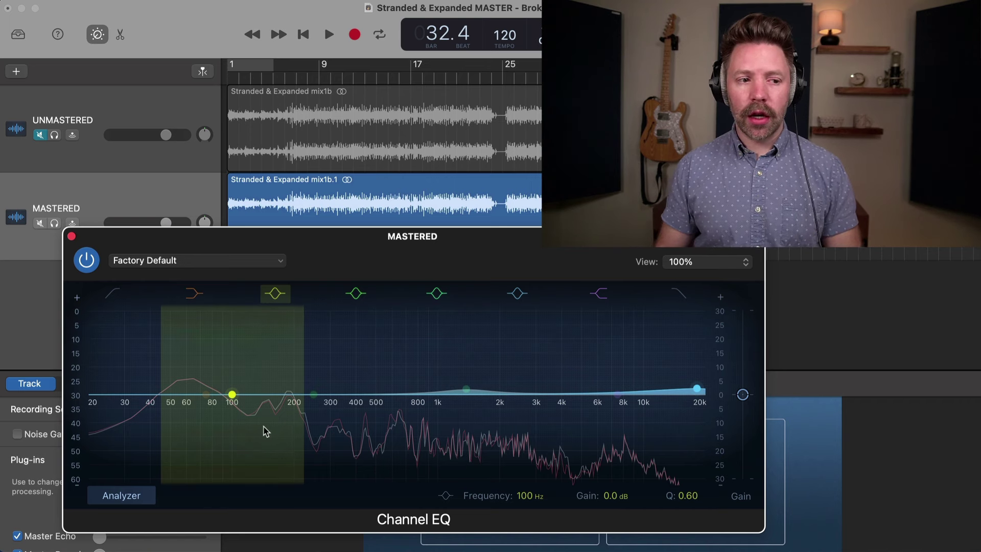
Audition a strong low-mid boost with the third EQ band at 302 Hz and +7.2 dB
key(space)
drag(234, 394, 331, 375)
key(space)
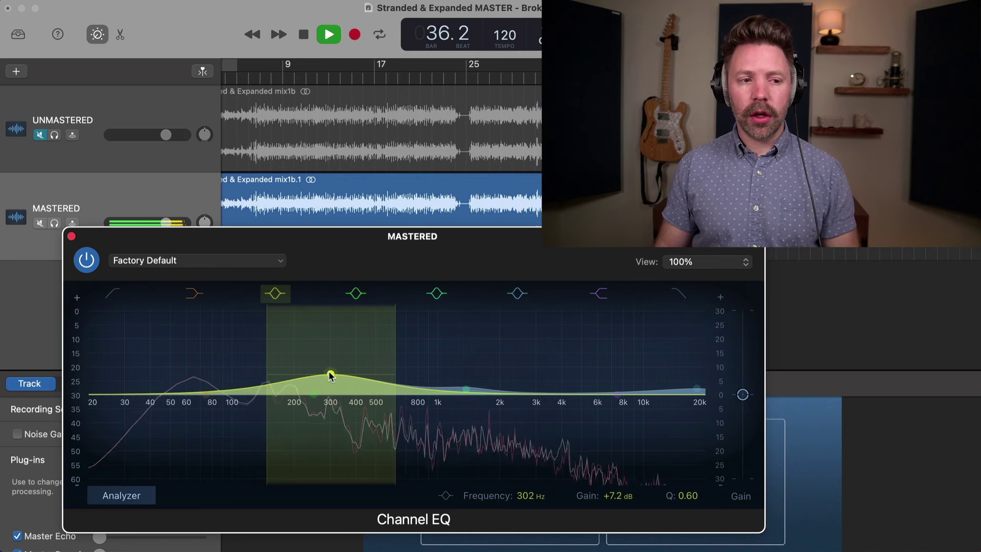
click(86, 260)
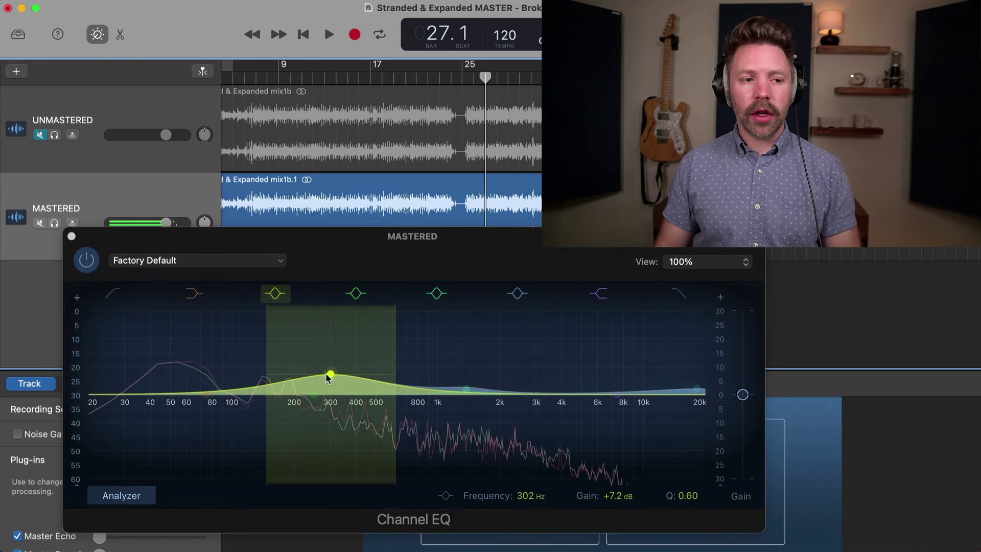
Refine the third EQ band to 238 Hz, +1.8 dB and Q 1.20, and replay the section from around bar 25
drag(327, 376, 307, 380)
key(space)
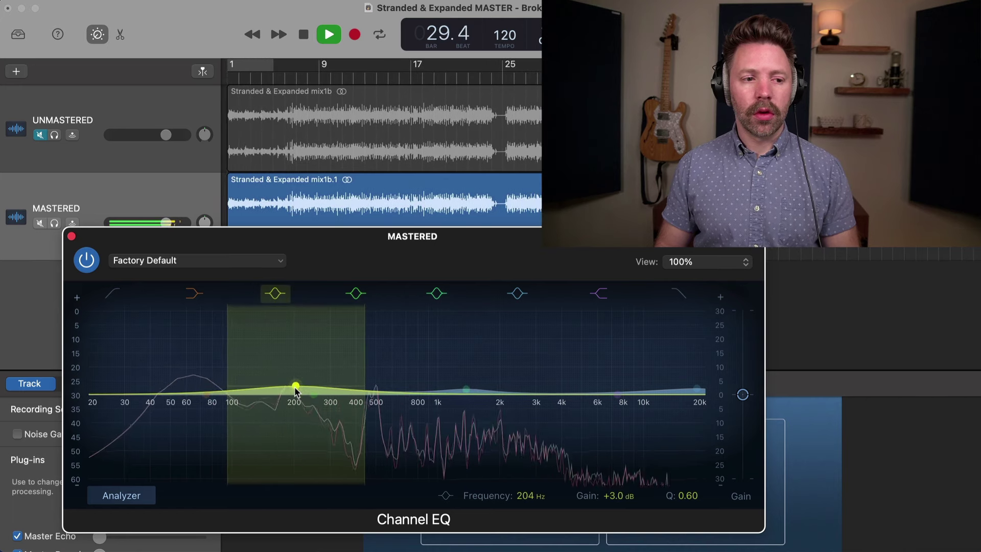
drag(295, 389, 295, 389)
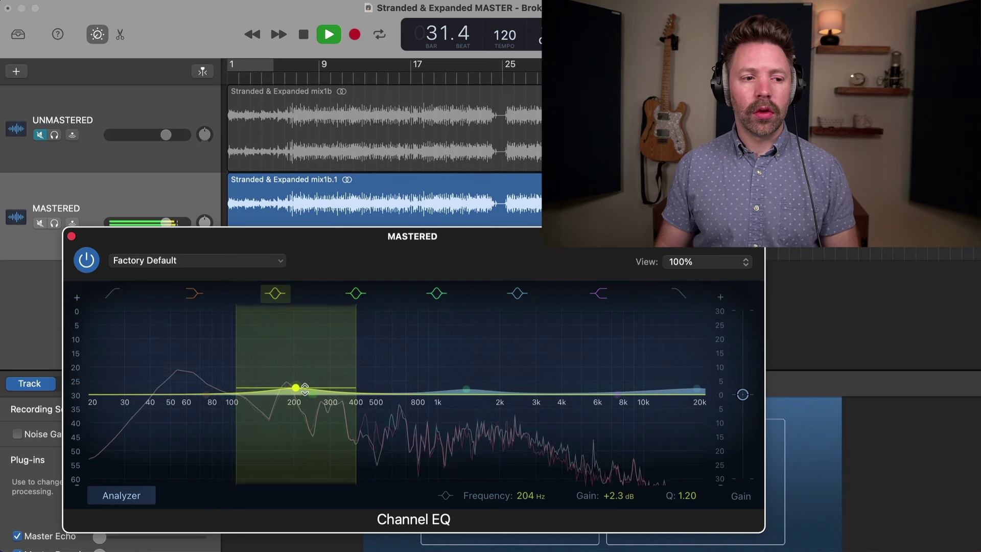
mouse_move(297, 392)
mouse_down()
mouse_move(276, 392)
mouse_move(322, 361)
mouse_move(272, 373)
mouse_move(283, 388)
mouse_move(310, 393)
mouse_up()
key(space)
click(473, 83)
key(space)
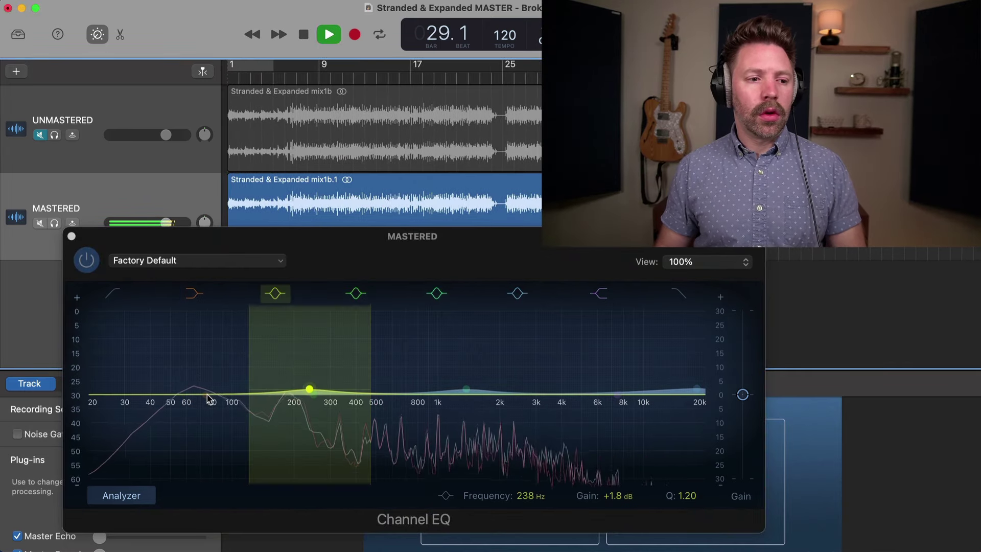
Set the low shelf band to 115 Hz at +1.1 dB, check it against the bypassed EQ, and return the playhead to bar 26
mouse_move(204, 395)
mouse_down()
mouse_move(243, 394)
mouse_move(215, 395)
mouse_up()
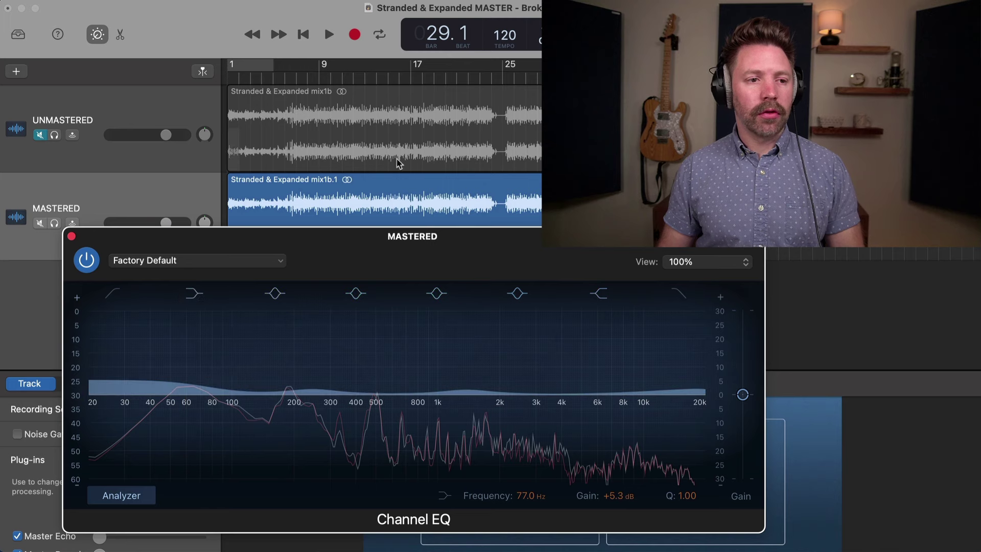
drag(207, 392, 247, 407)
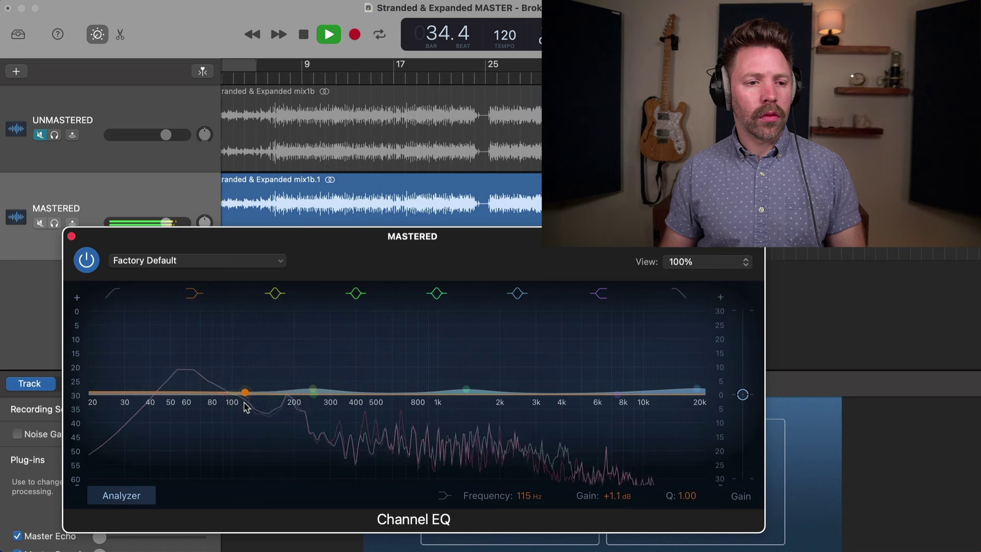
click(84, 262)
click(84, 262)
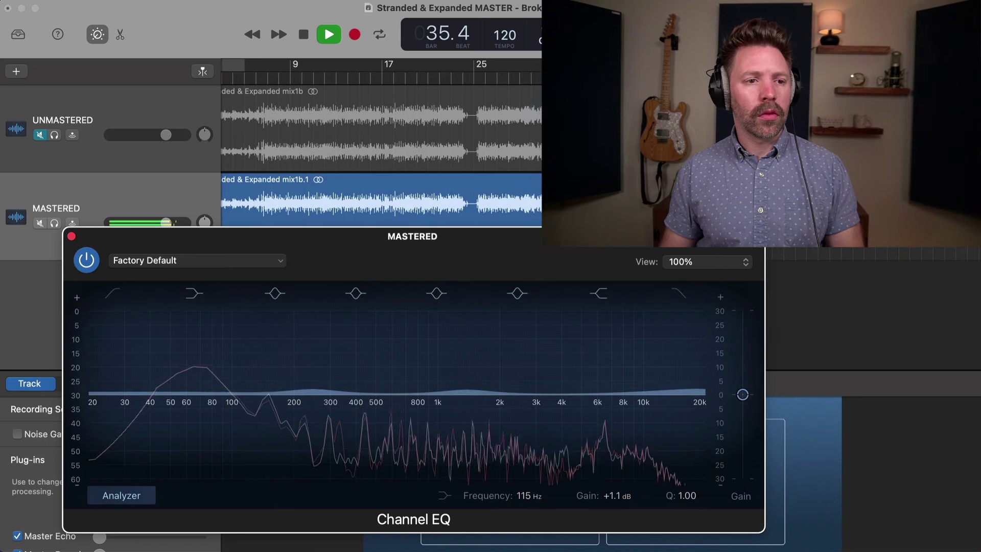
key(space)
click(484, 78)
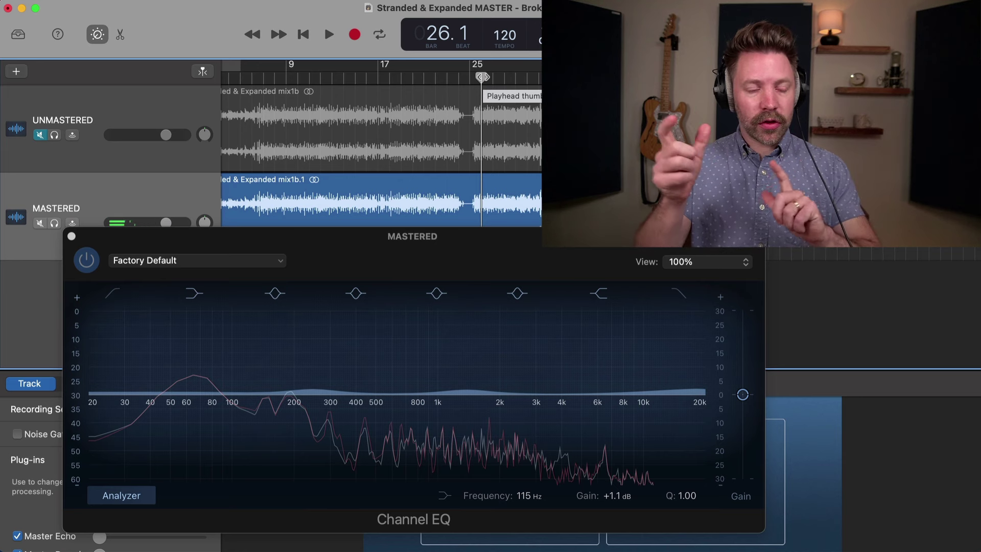
Lower the Channel EQ's overall output gain slightly and check the level briefly against the bypassed signal
click(758, 403)
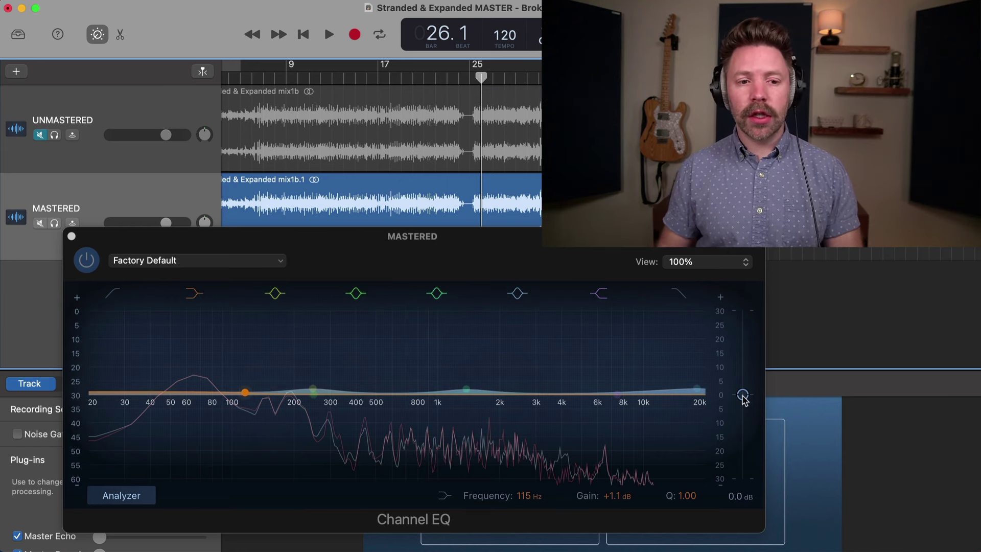
click(742, 396)
click(85, 261)
key(space)
click(85, 261)
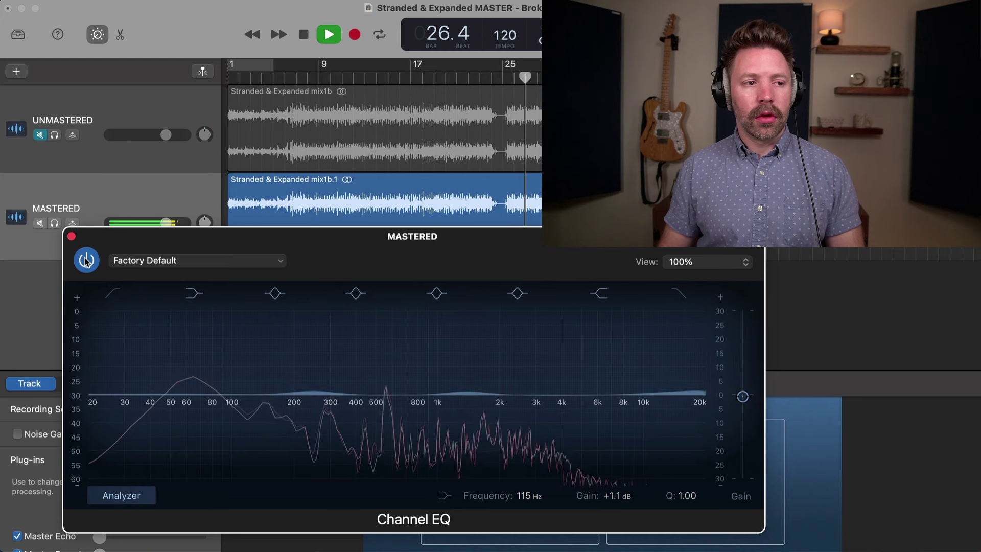
key(space)
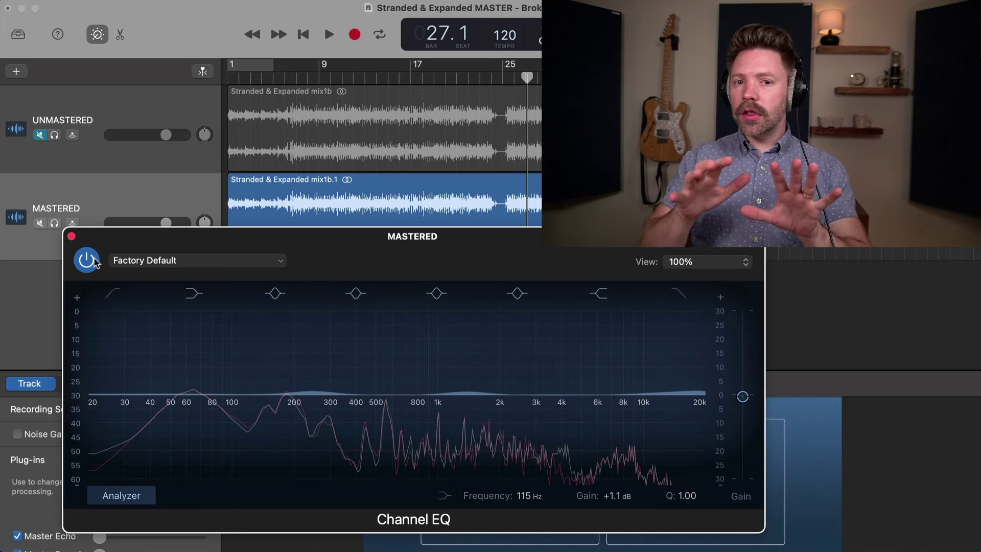
Play the section while alternating the level-adjusted Channel EQ between bypassed and active to judge its overall effect
key(space)
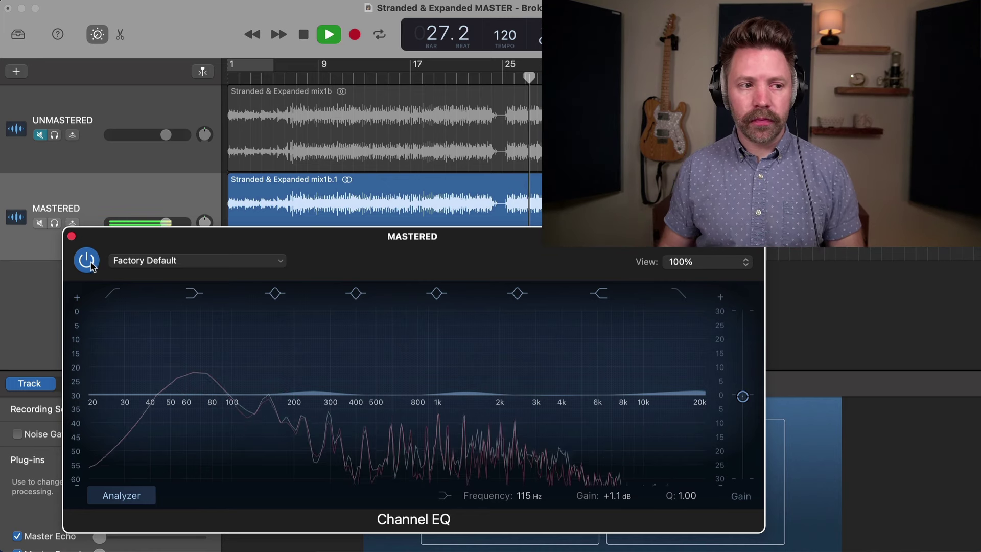
click(90, 261)
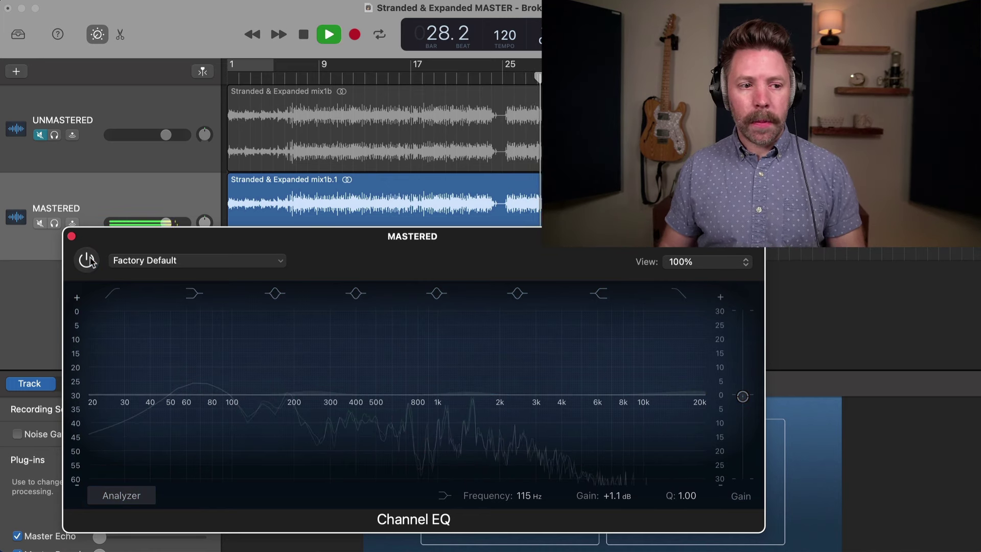
click(90, 261)
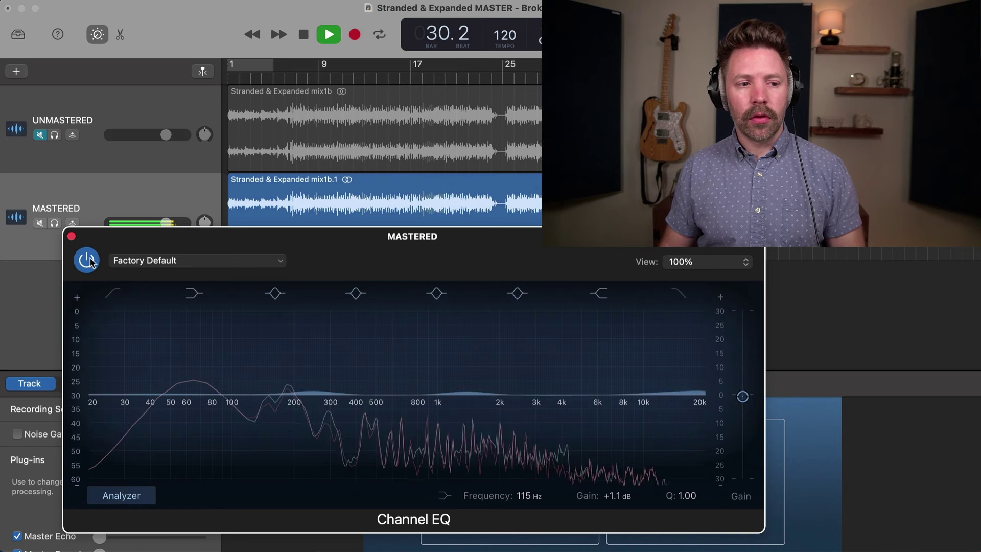
click(90, 261)
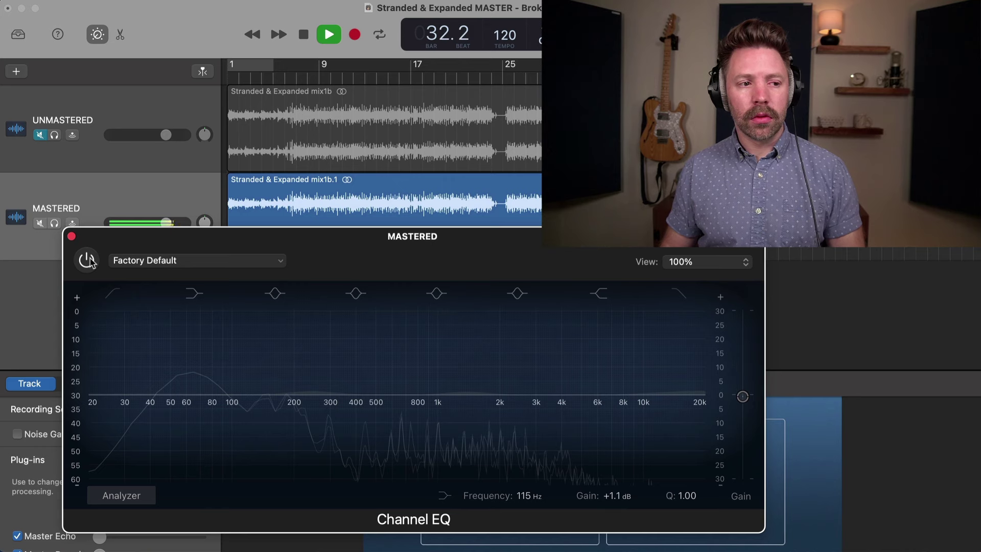
click(91, 261)
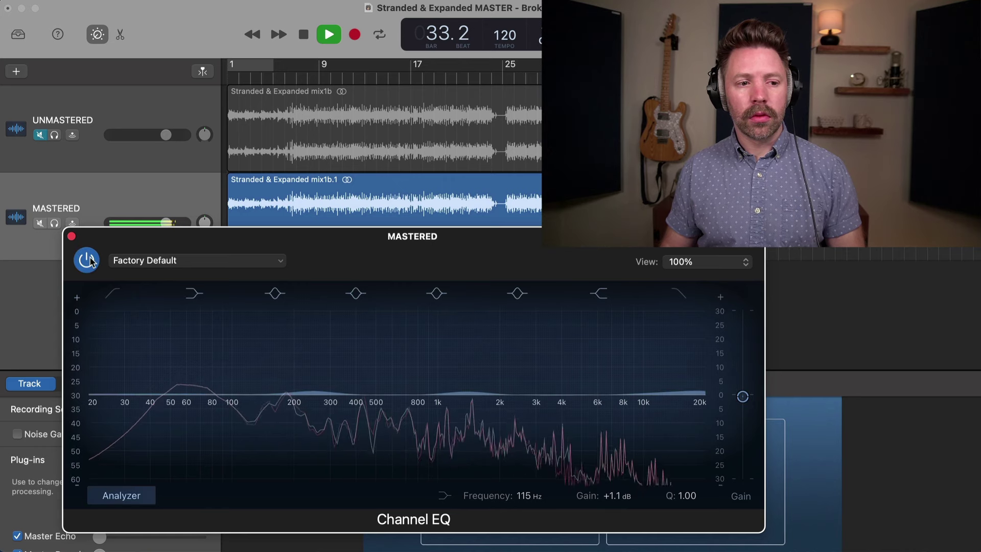
key(space)
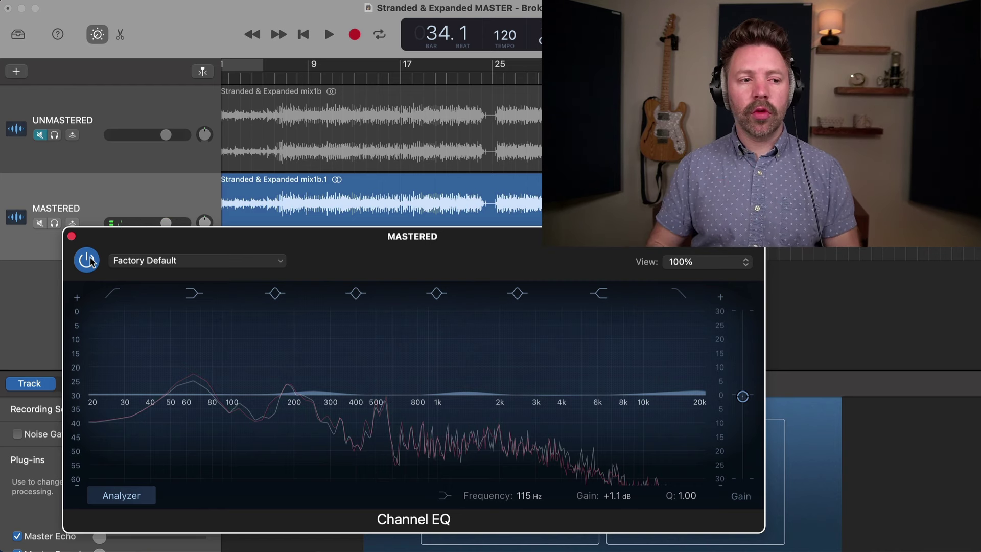
Close the Channel EQ and bring up the MASTERED track's BUSTERse compressor, positioning its window so all controls are visible
click(71, 236)
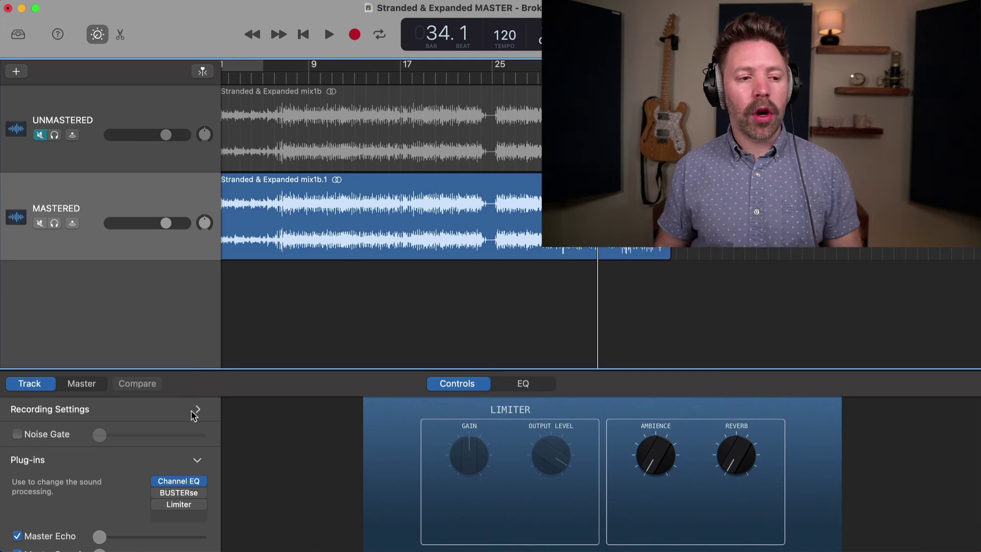
click(187, 492)
drag(536, 136, 317, 79)
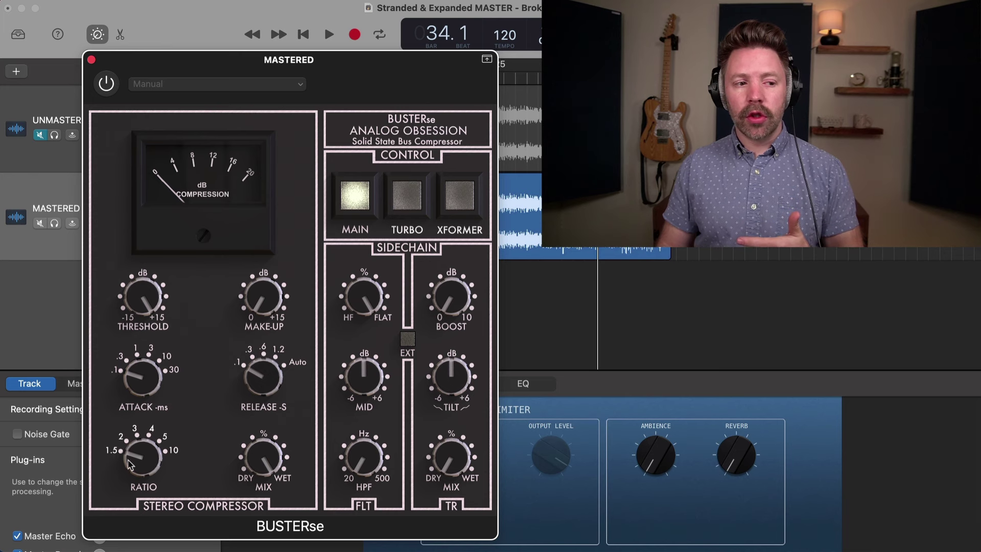
mouse_move(137, 463)
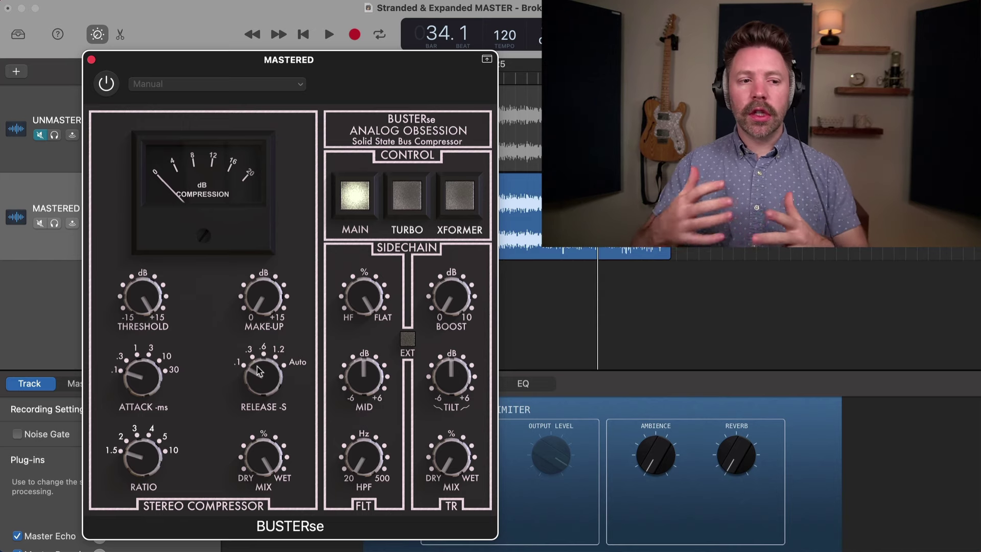
Sweep the compressor's release up to Auto and back to its fastest setting, 0.1 s
drag(261, 375, 332, 106)
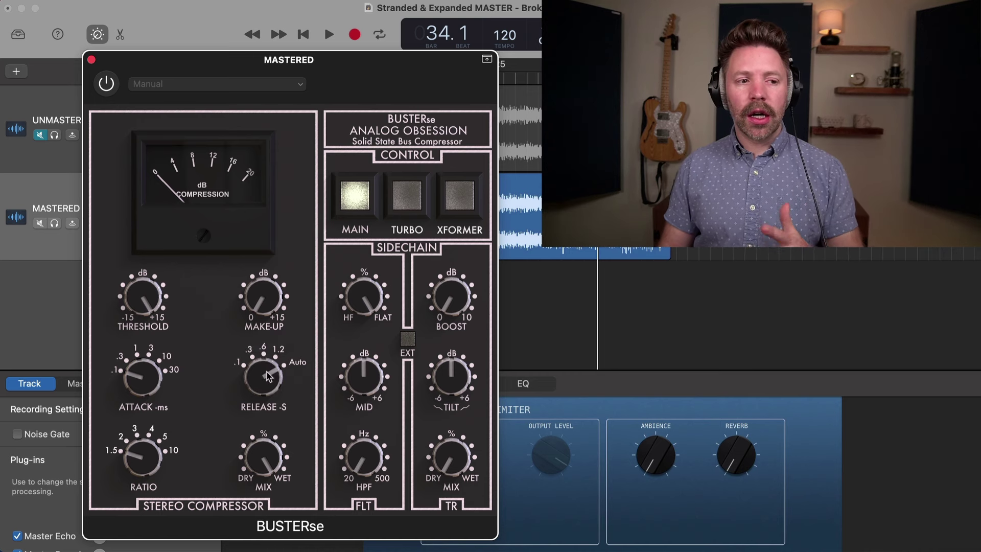
drag(259, 352, 238, 488)
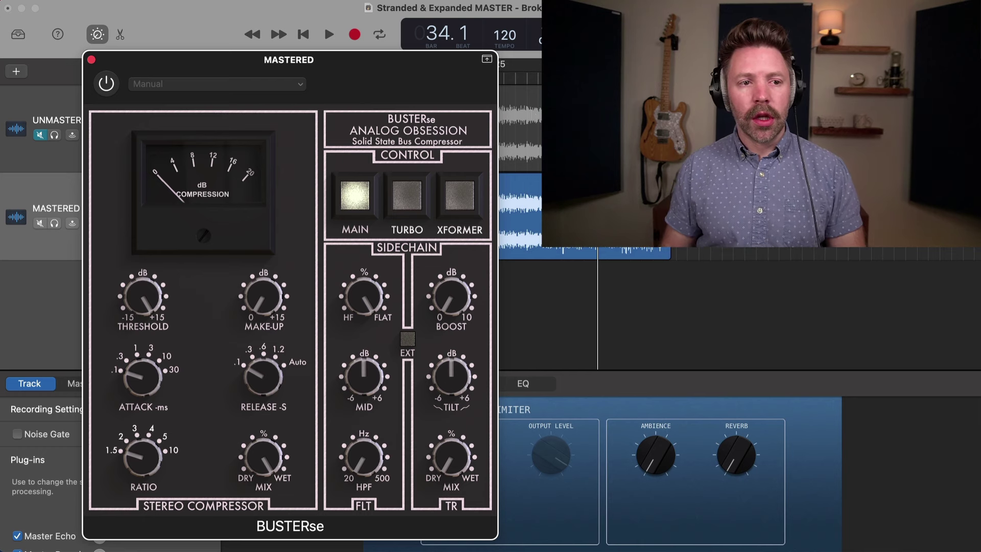
Reposition the BUSTERse window clear of the timeline, switch the plug-in on, and play briefly from bar 26
drag(402, 64, 263, 64)
click(514, 78)
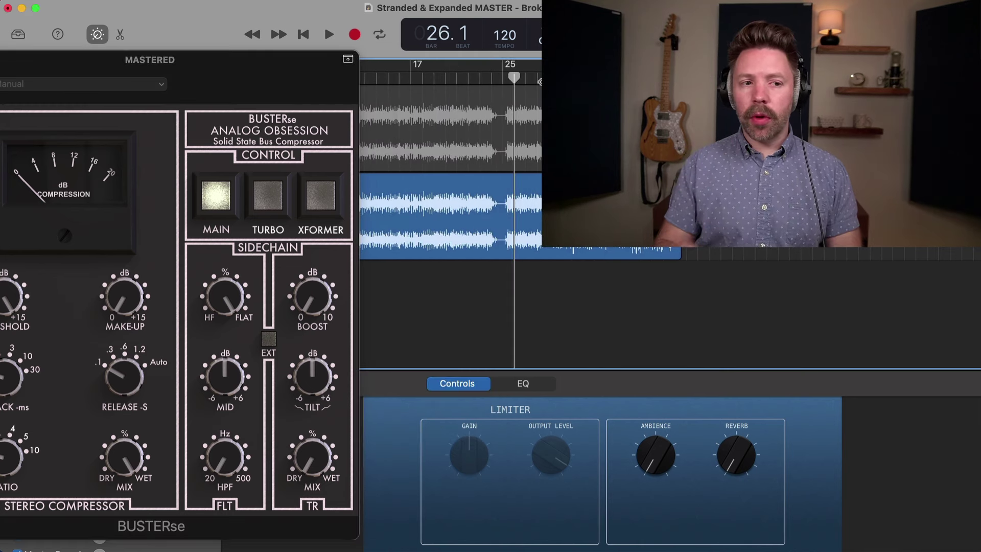
drag(293, 70, 818, 70)
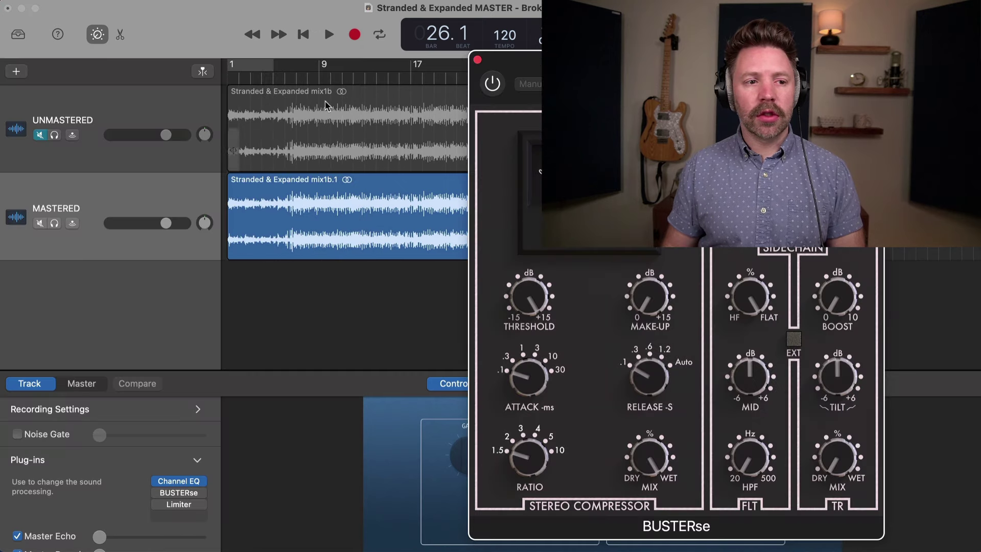
click(392, 78)
key(space)
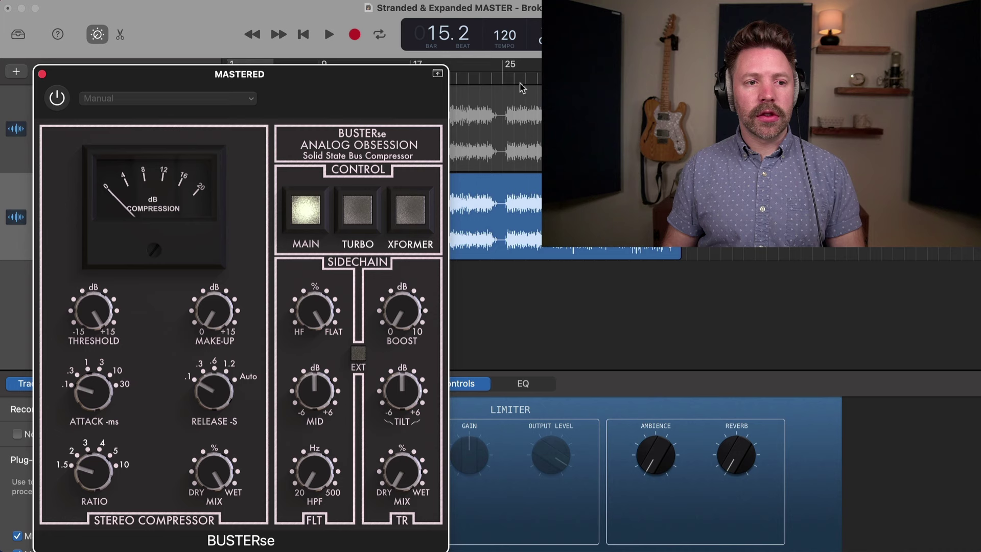
drag(518, 78, 504, 78)
key(space)
drag(300, 99, 319, 99)
click(74, 96)
drag(118, 86, 118, 73)
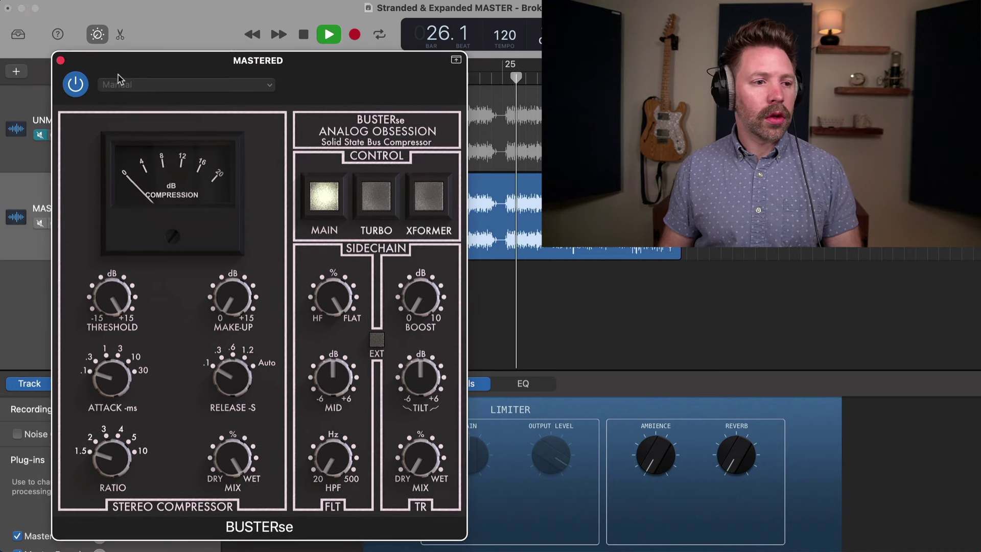
key(space)
Set BUSTERse's compression ratio to 2:1
mouse_move(115, 418)
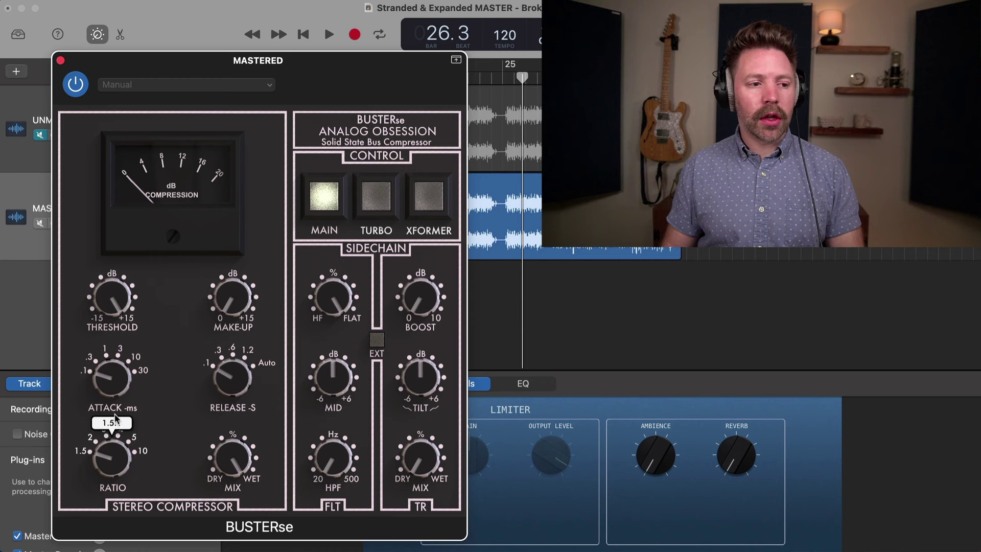
drag(115, 414, 116, 393)
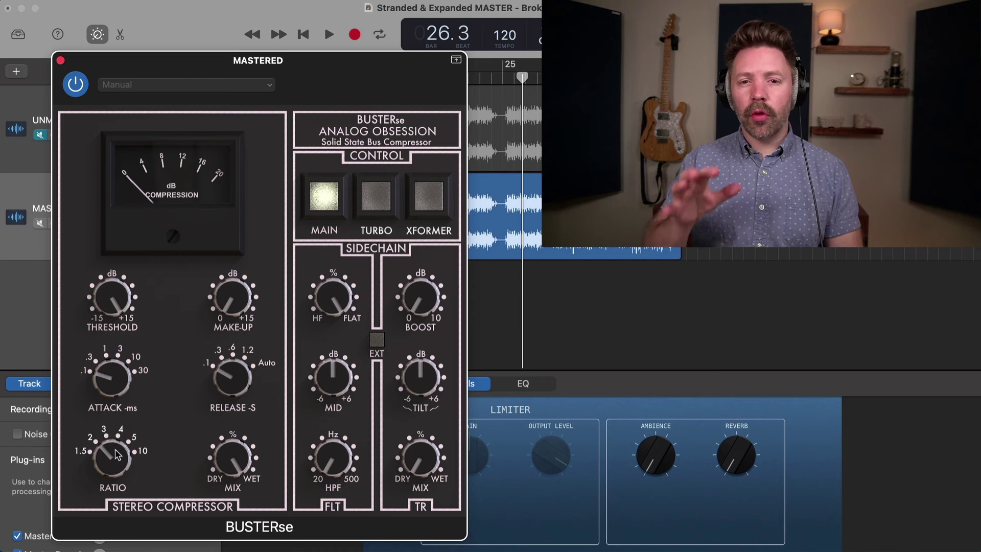
drag(117, 454, 111, 479)
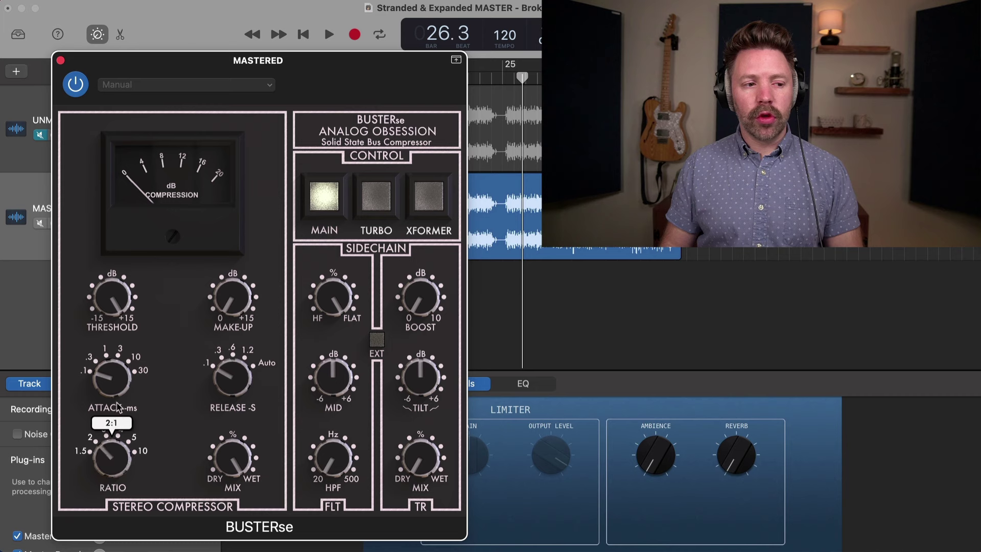
Play from bar 25 while setting the attack to 30 ms and lowering the threshold to about -3.4 dB
key(space)
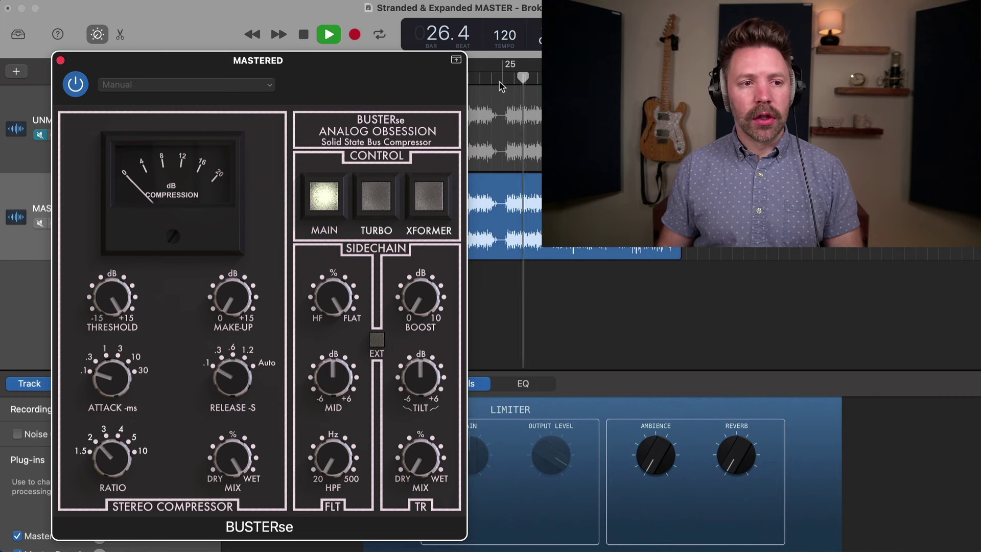
click(503, 77)
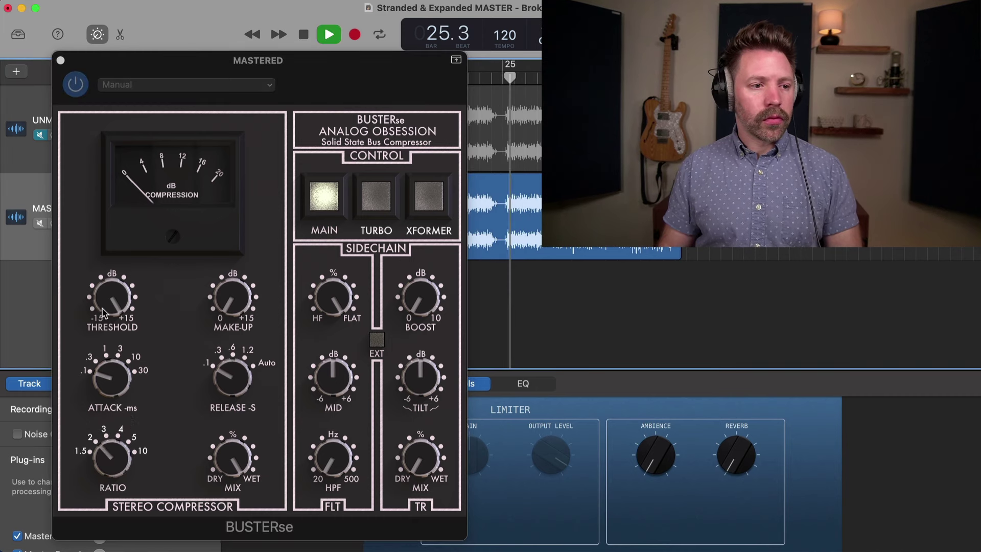
drag(105, 312, 130, 245)
drag(113, 308, 112, 363)
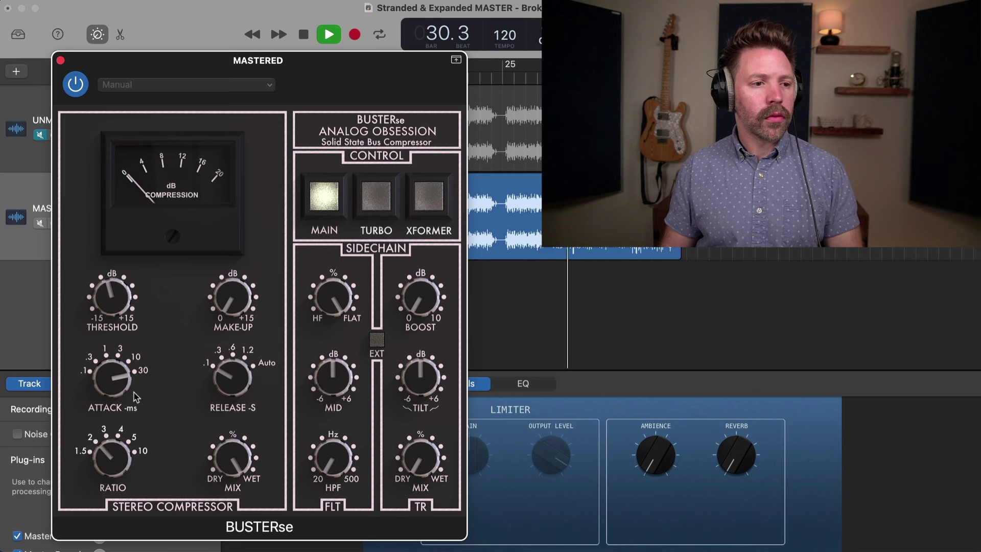
drag(111, 305, 112, 306)
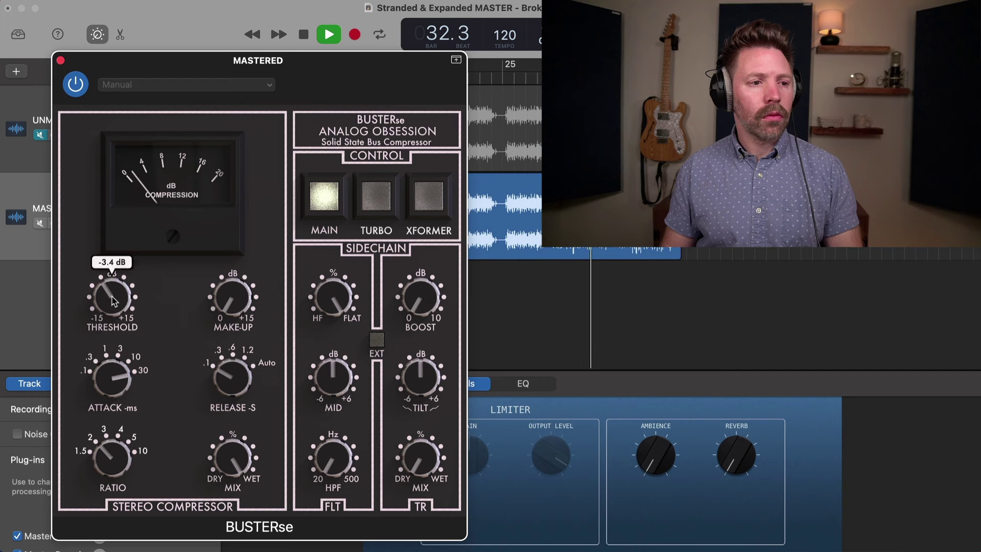
key(space)
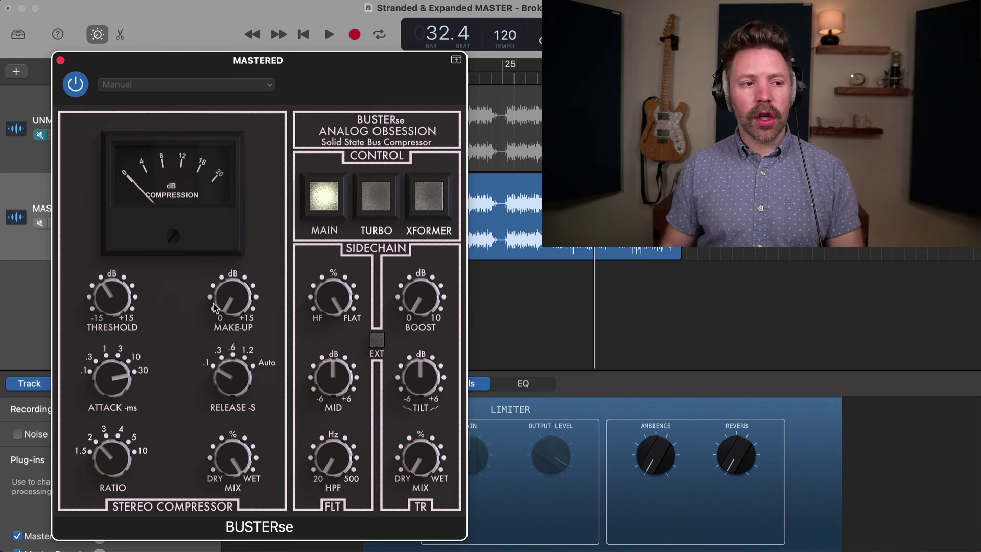
Lower the threshold to its minimum of -15 dB and replay the section to hear and watch exaggerated compression
click(509, 77)
key(space)
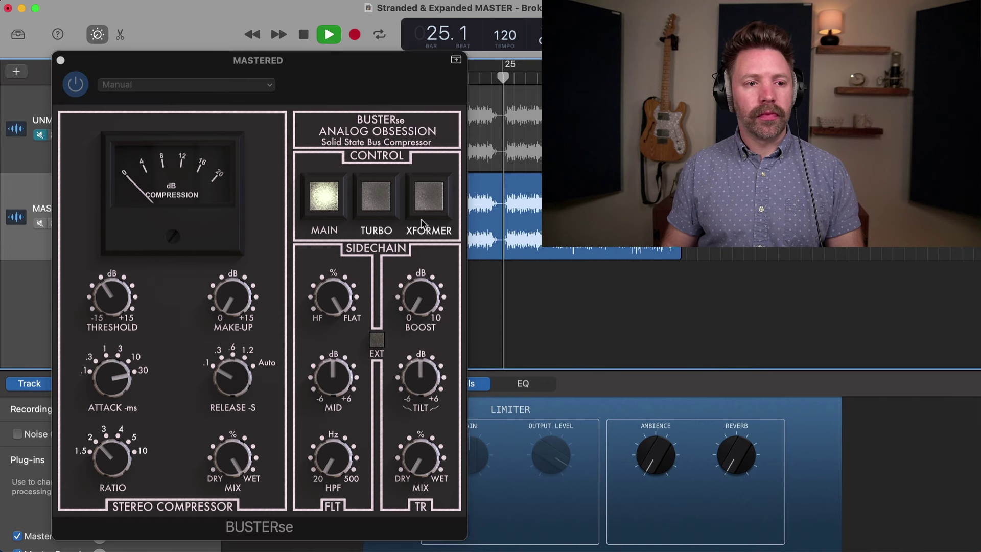
drag(124, 305, 123, 318)
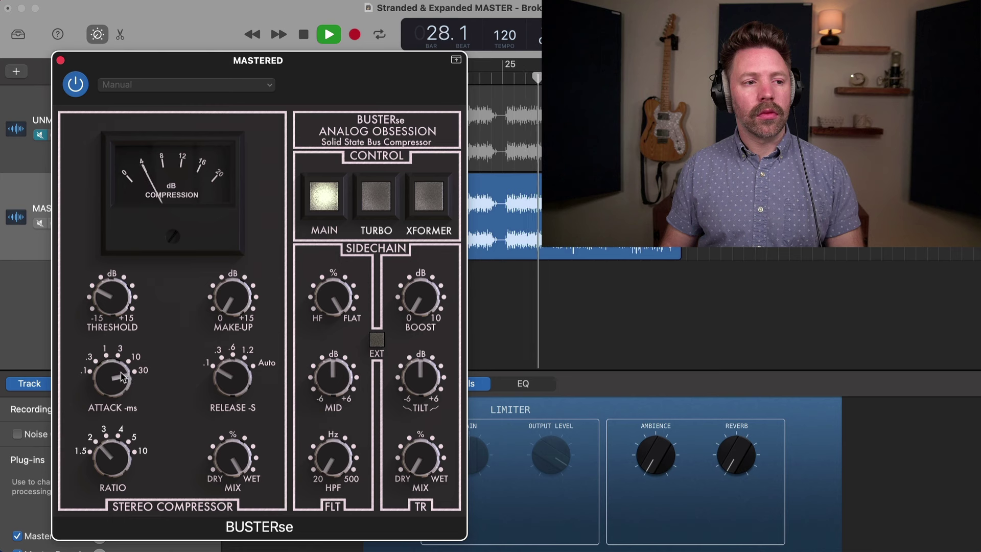
drag(111, 302, 109, 353)
key(space)
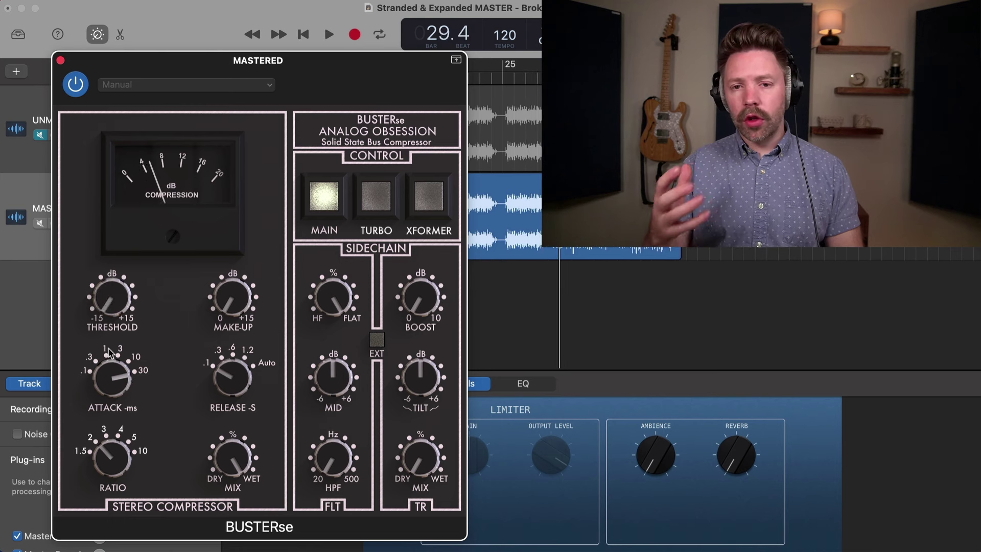
click(512, 78)
key(space)
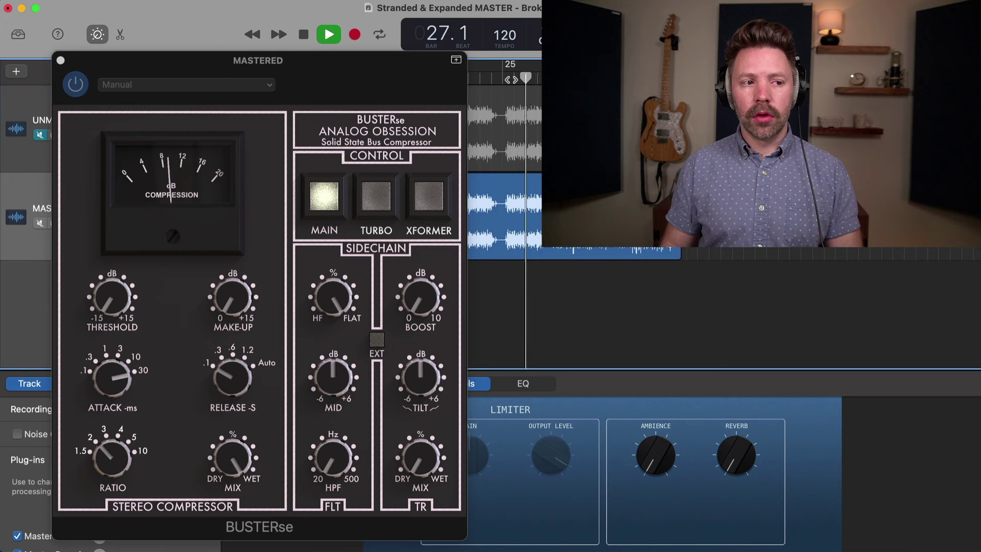
key(space)
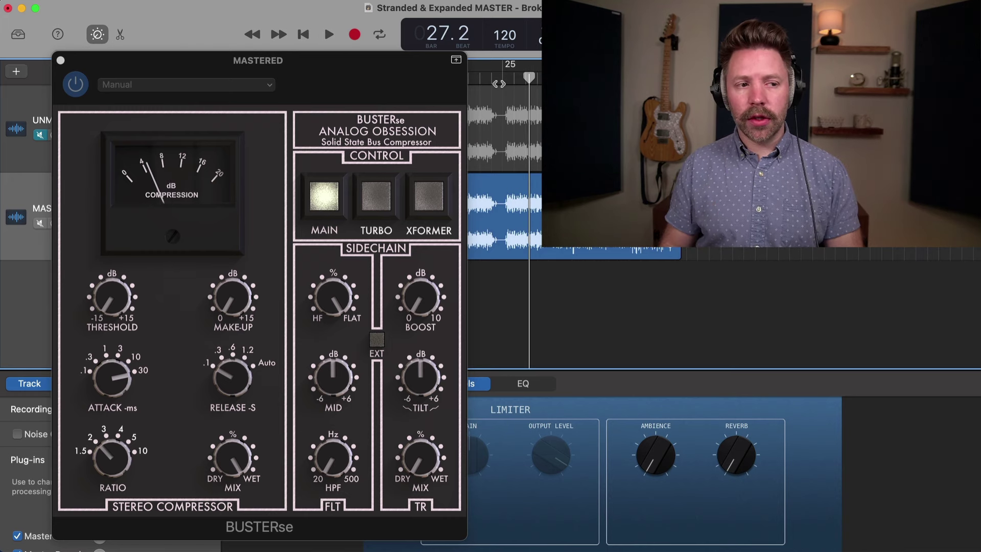
key(space)
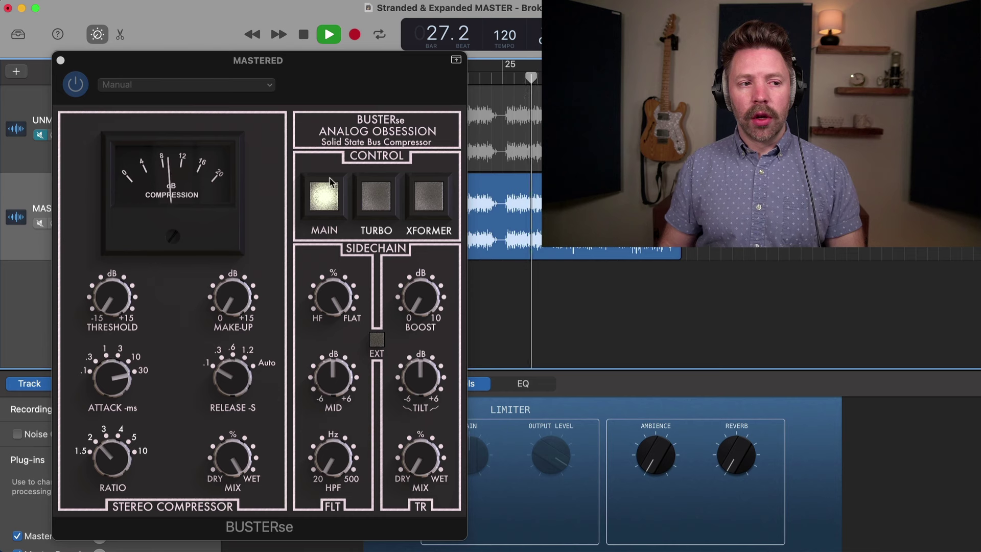
key(space)
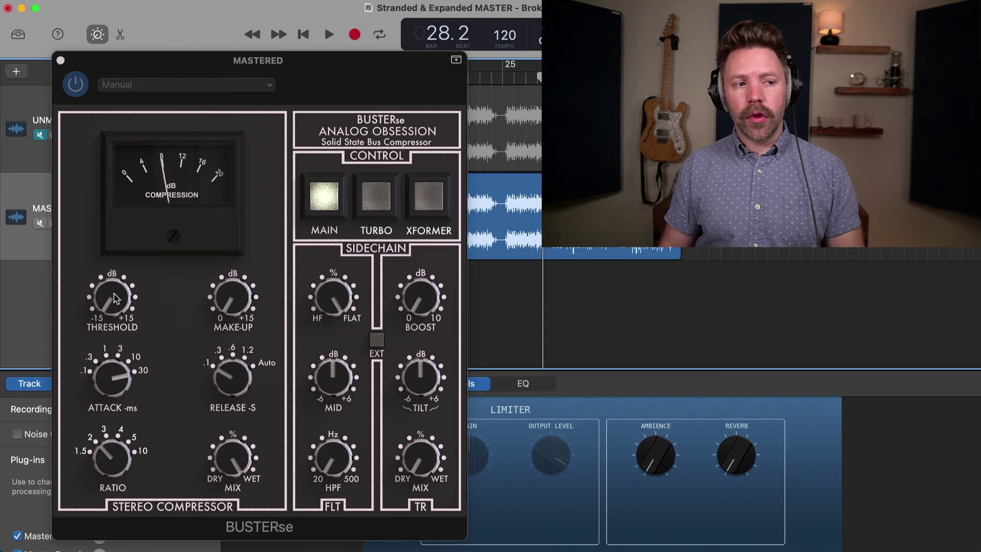
Raise the threshold partway up from its minimum and play briefly to check the gain reduction
drag(121, 283, 114, 251)
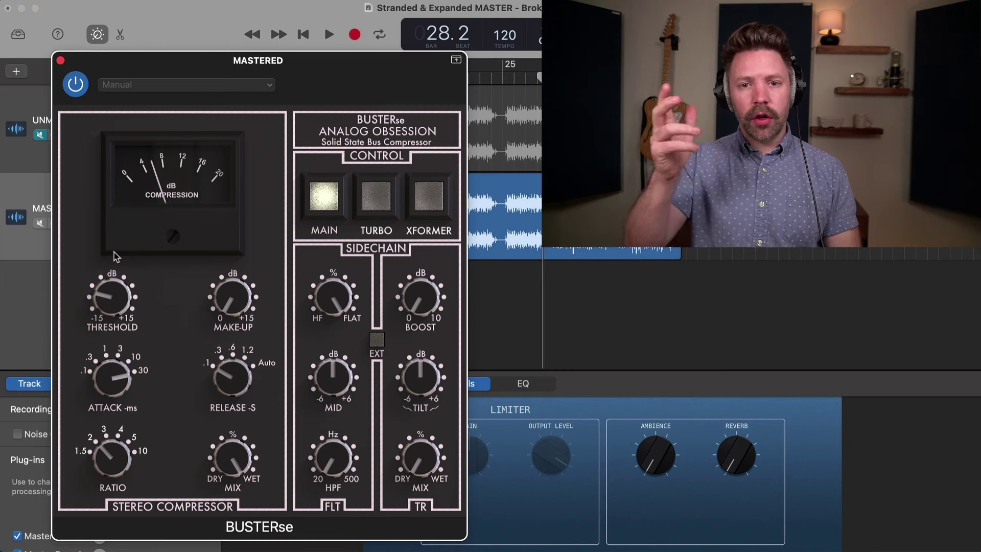
key(space)
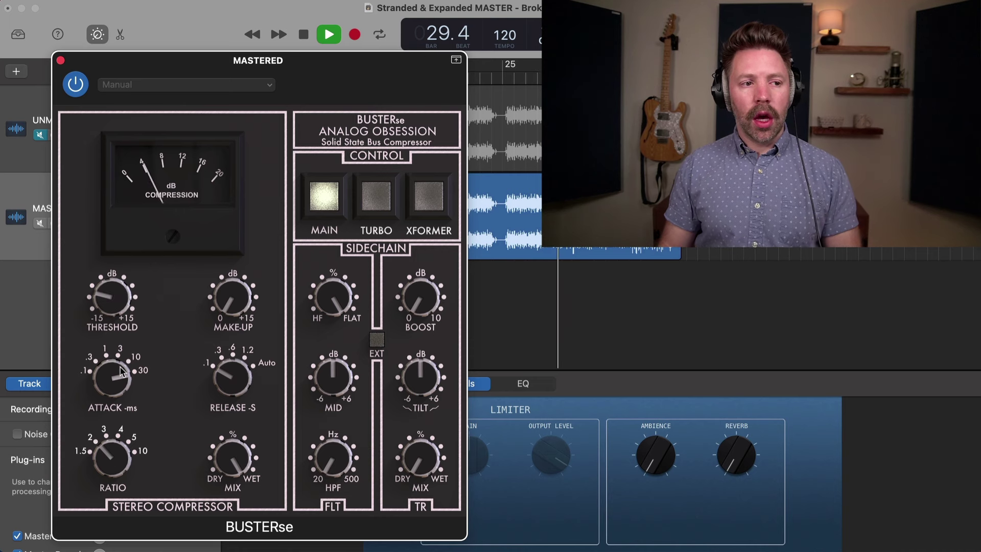
key(space)
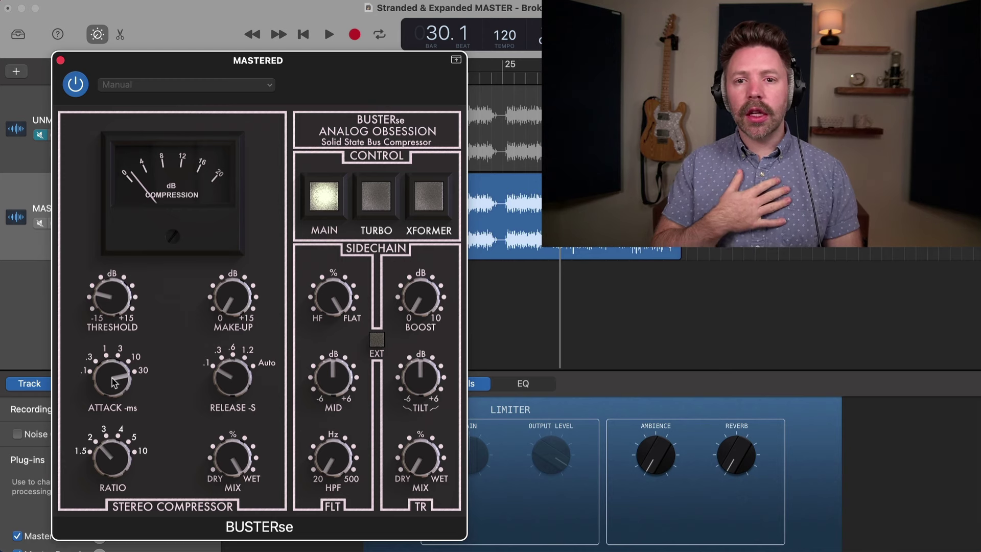
Play the section while shortening the attack to 0.1 ms to hear its effect, and return the attack to 30 ms
drag(115, 379, 115, 332)
drag(112, 399, 138, 276)
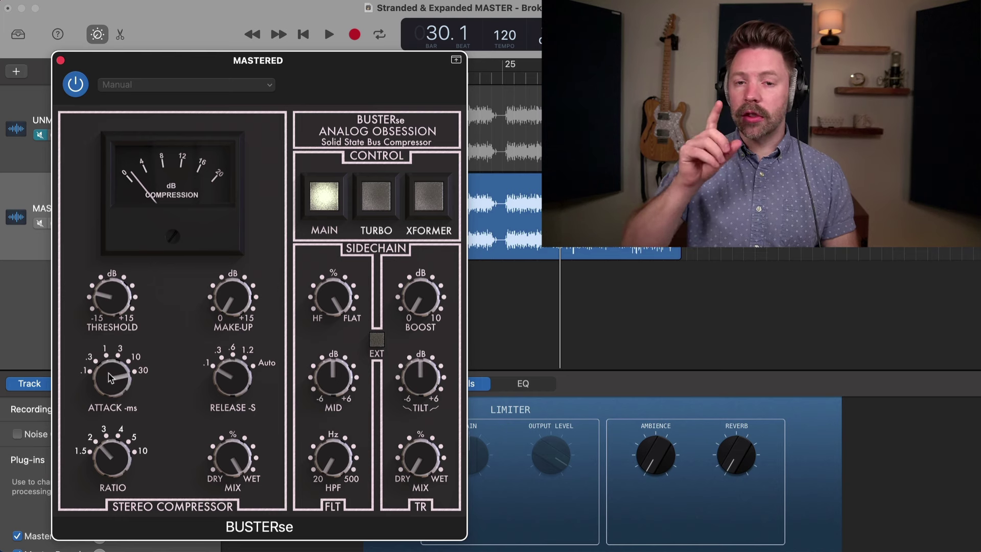
key(space)
drag(120, 376, 90, 461)
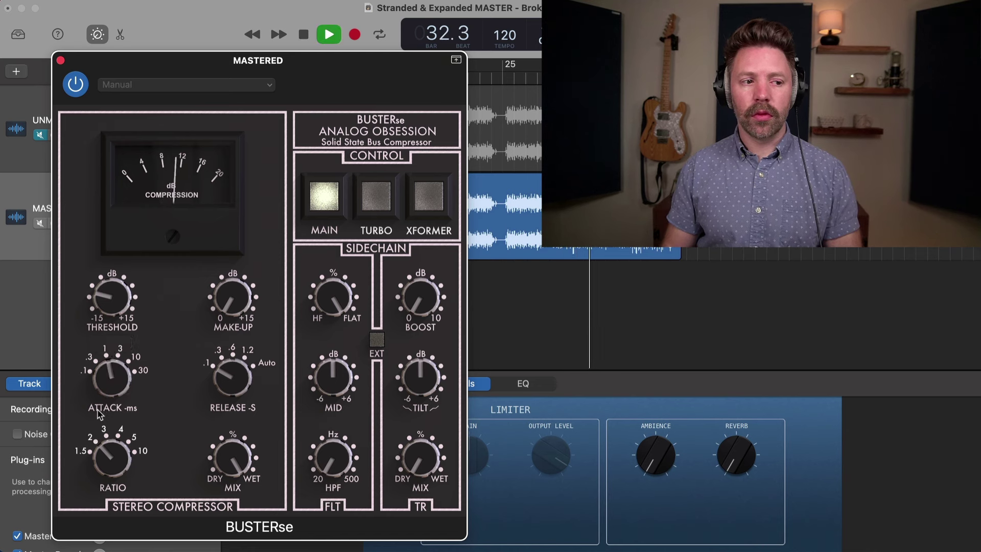
drag(106, 379, 92, 435)
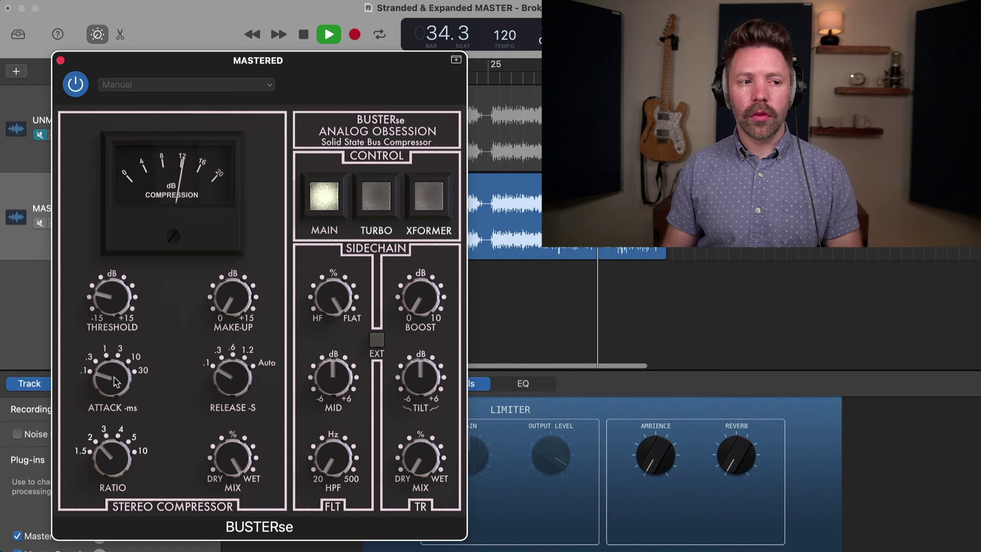
key(space)
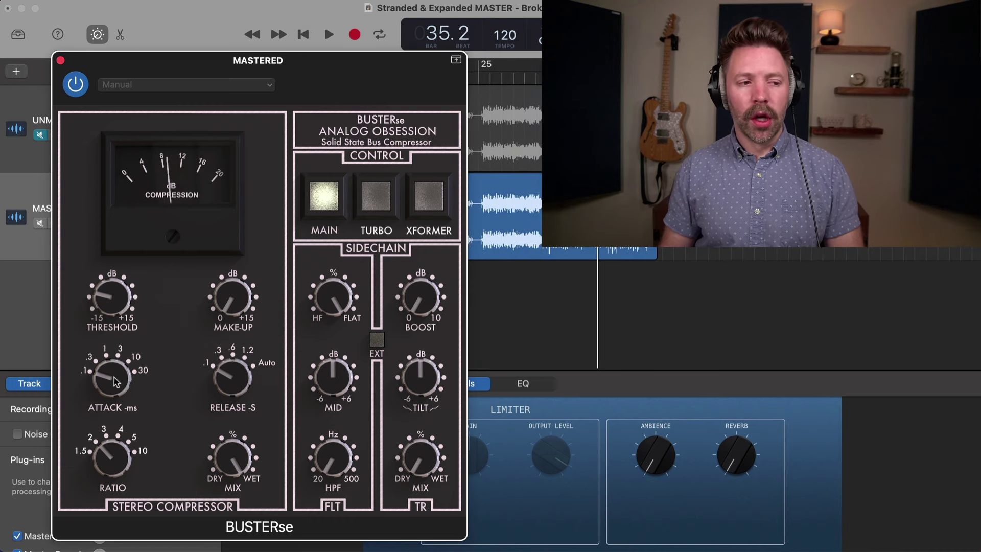
drag(117, 382, 149, 150)
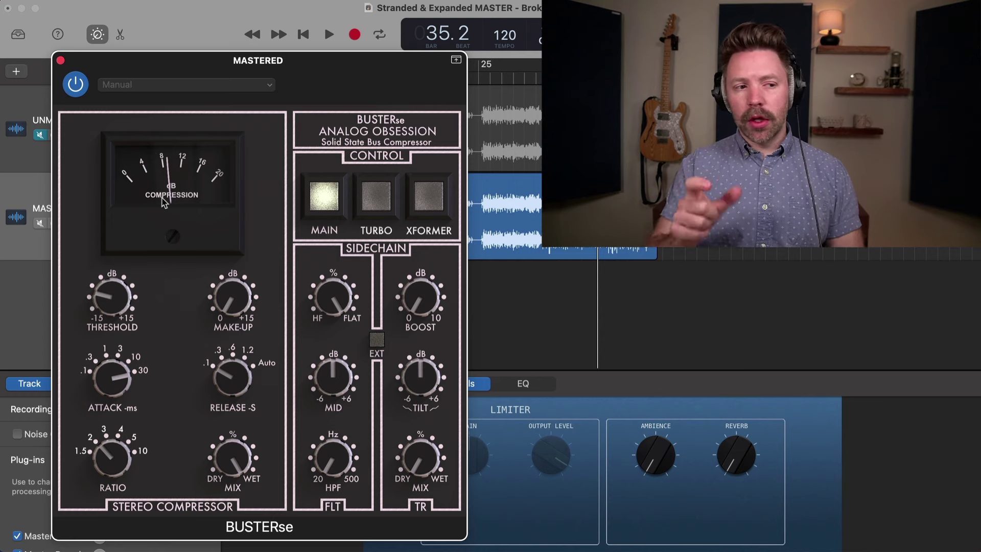
drag(121, 377, 120, 362)
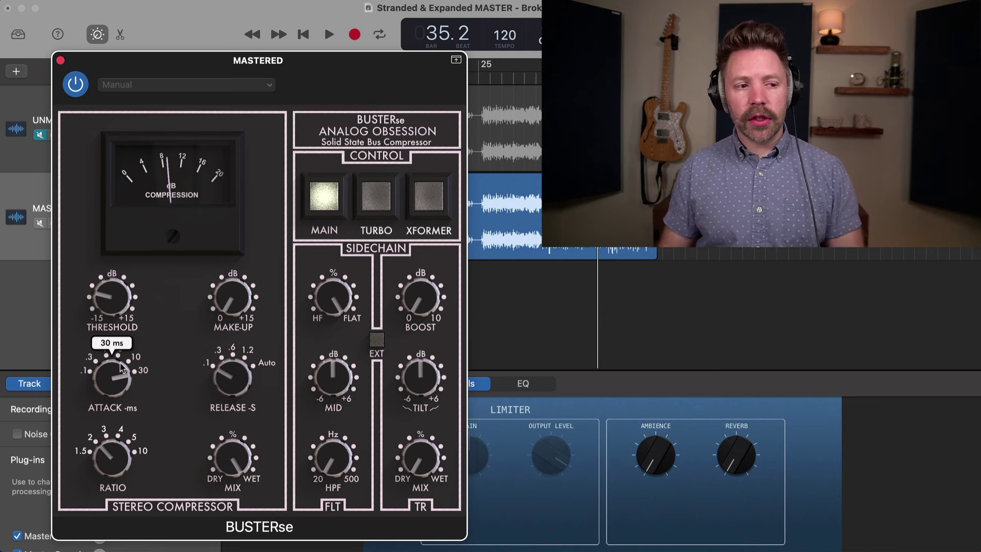
Audition a fast attack against the 30 ms setting once more, then stop playback and return the playhead to bar 26
key(space)
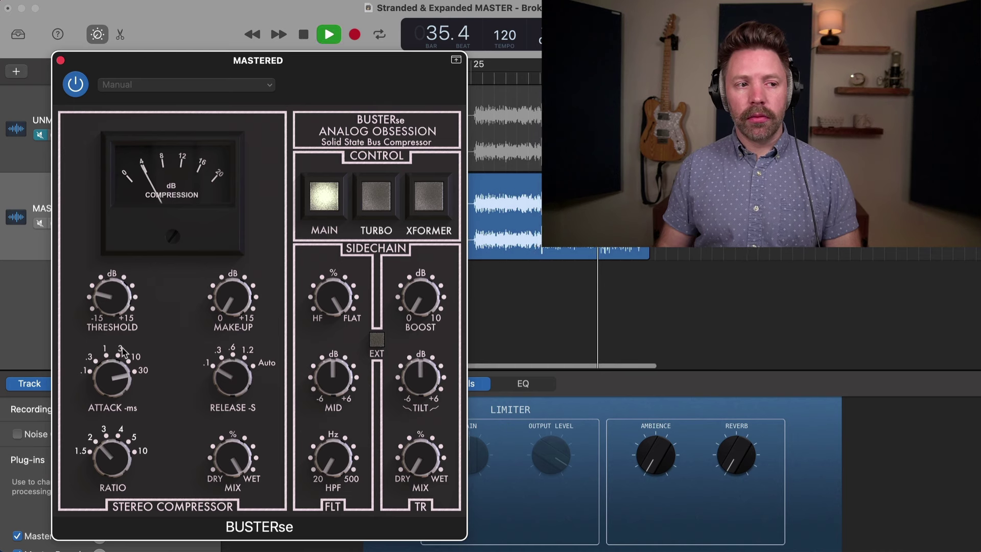
drag(123, 352, 87, 453)
drag(105, 408, 106, 358)
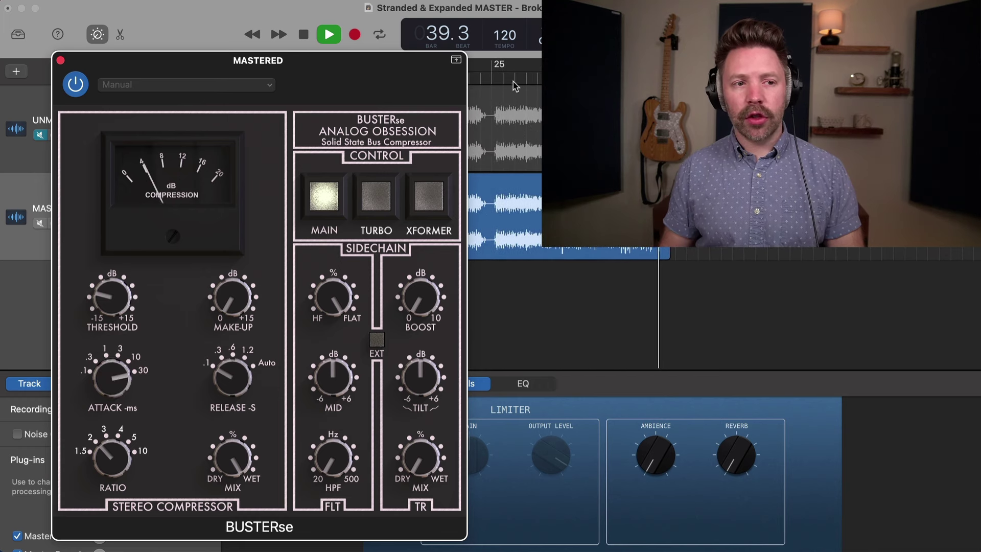
click(329, 34)
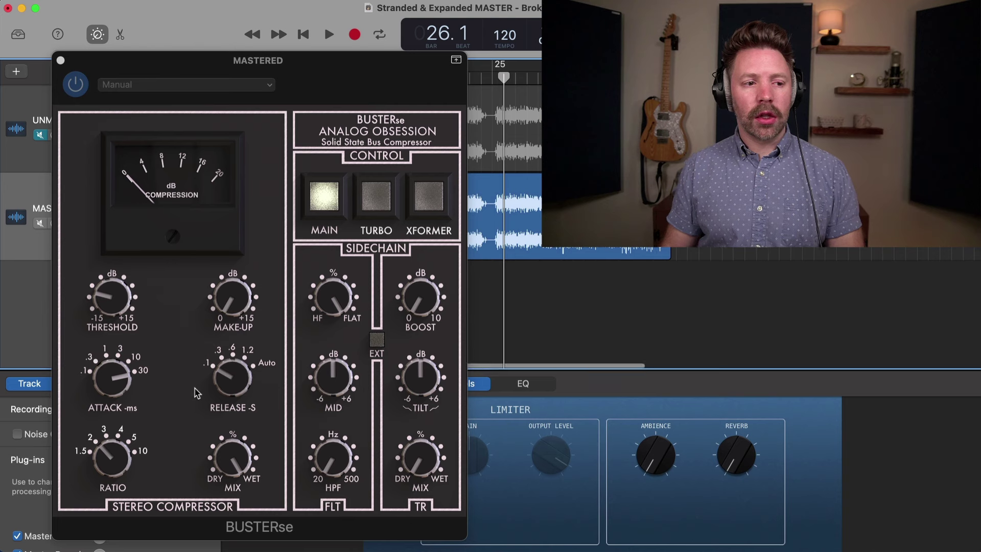
Play from bar 26, set the release to 0.6 s, and raise the threshold to about -4.6 dB
key(space)
drag(223, 394, 247, 325)
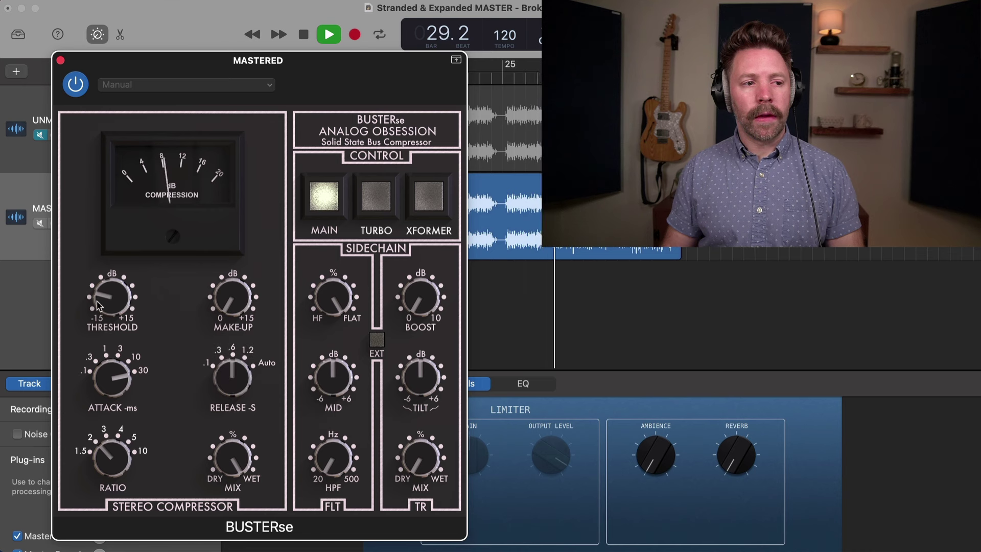
drag(104, 301, 107, 287)
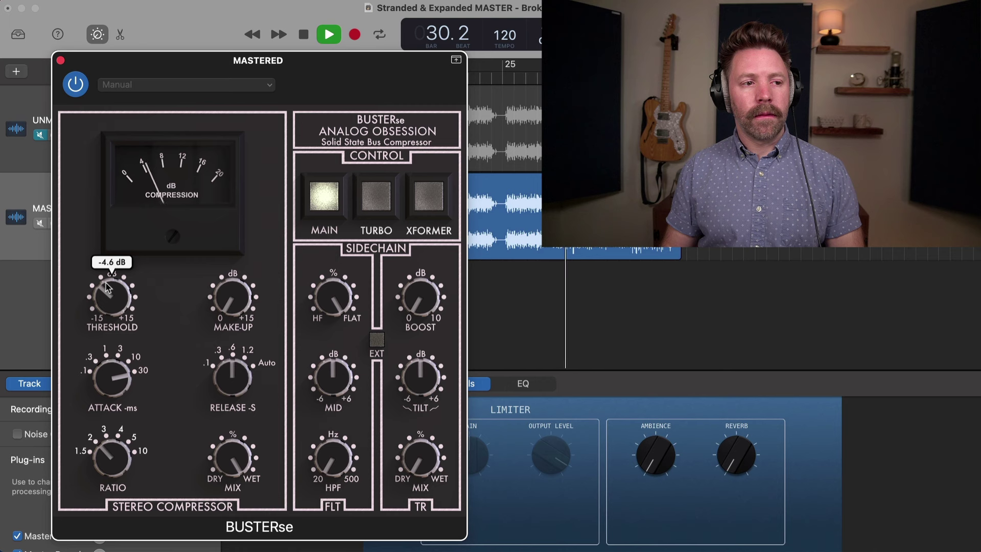
Switch the BUSTERse release to Auto and then to 0.3 s during playback to hear the difference, and stop
drag(235, 373, 292, 222)
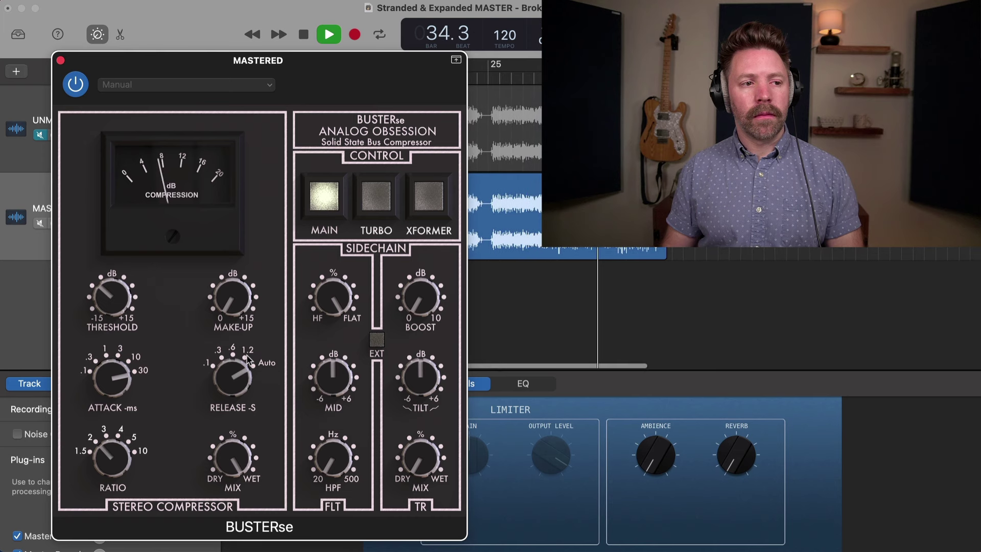
drag(237, 373, 214, 446)
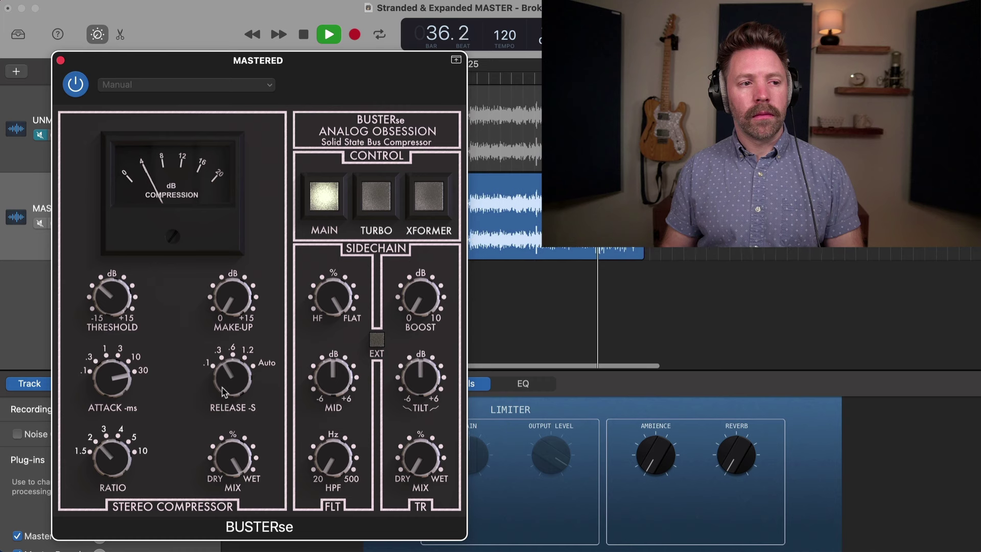
key(space)
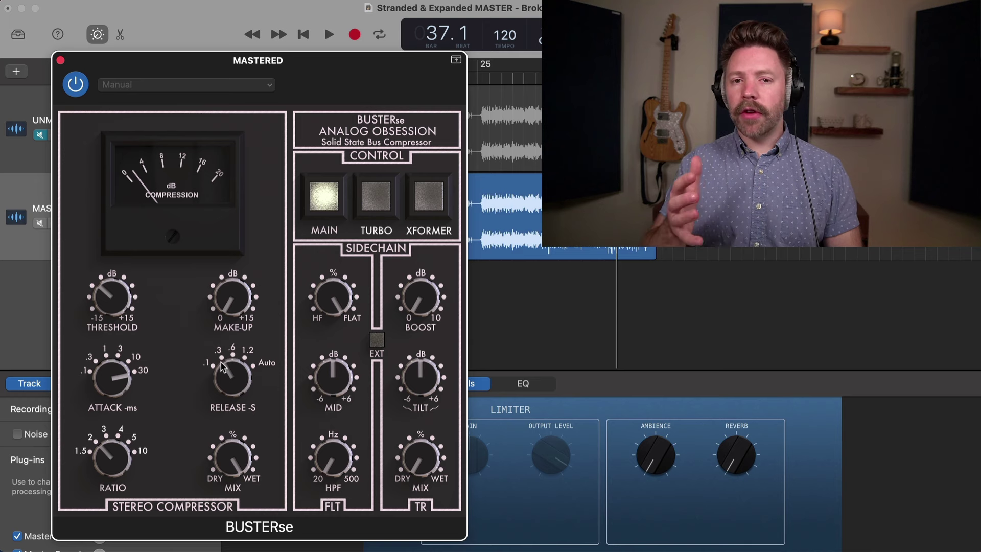
Return the playhead to bar 26, set the release to 0.6 s and back to 0.3 s, and play briefly
click(500, 74)
drag(233, 384, 224, 365)
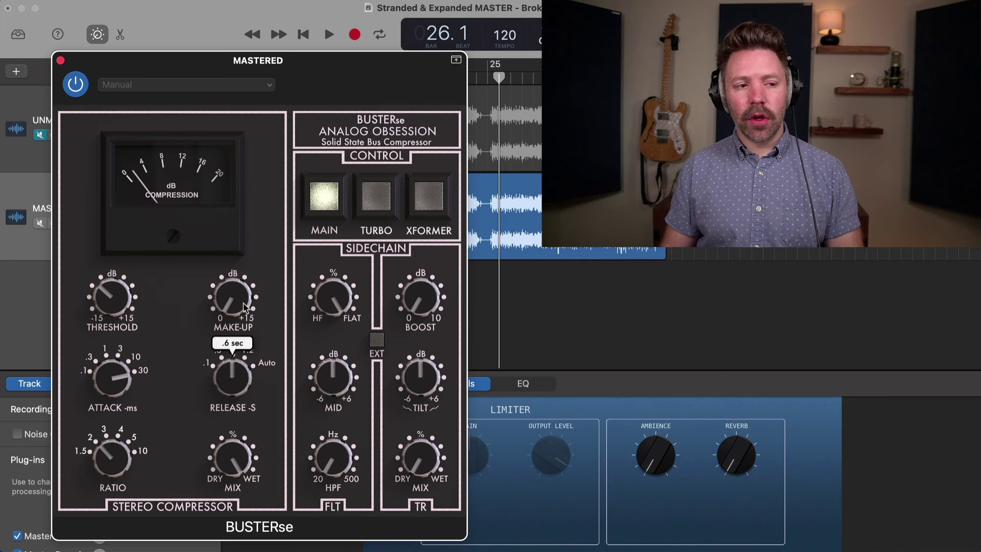
drag(244, 308, 228, 392)
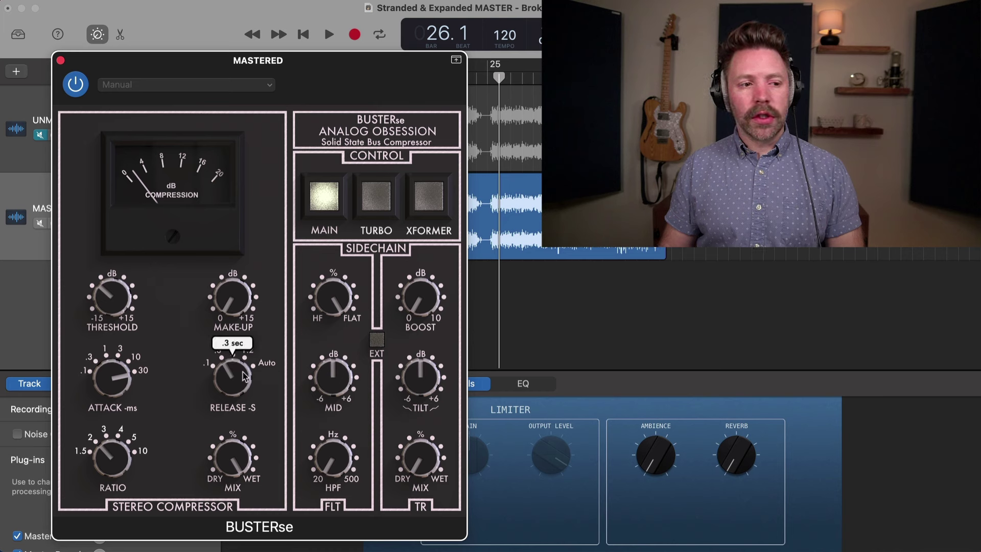
key(space)
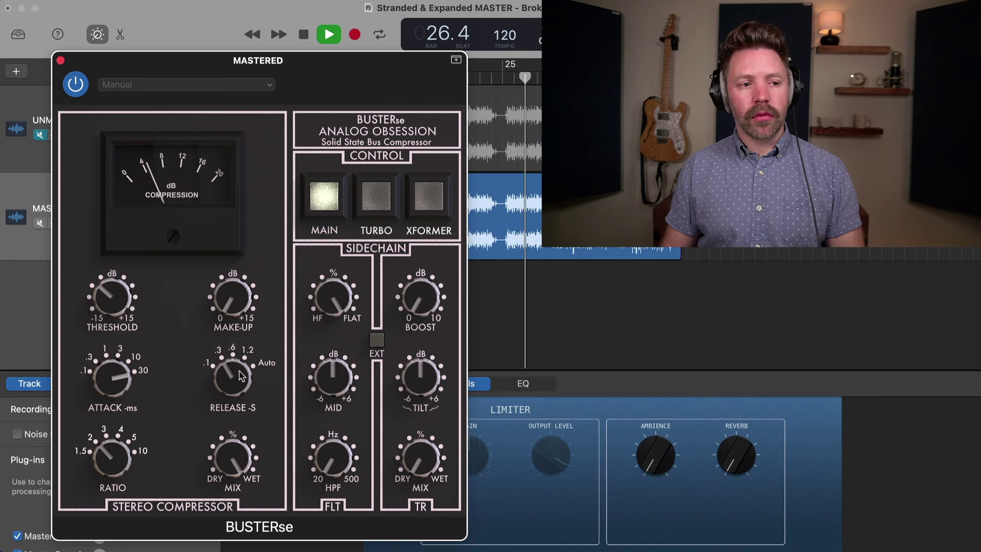
drag(241, 376, 238, 353)
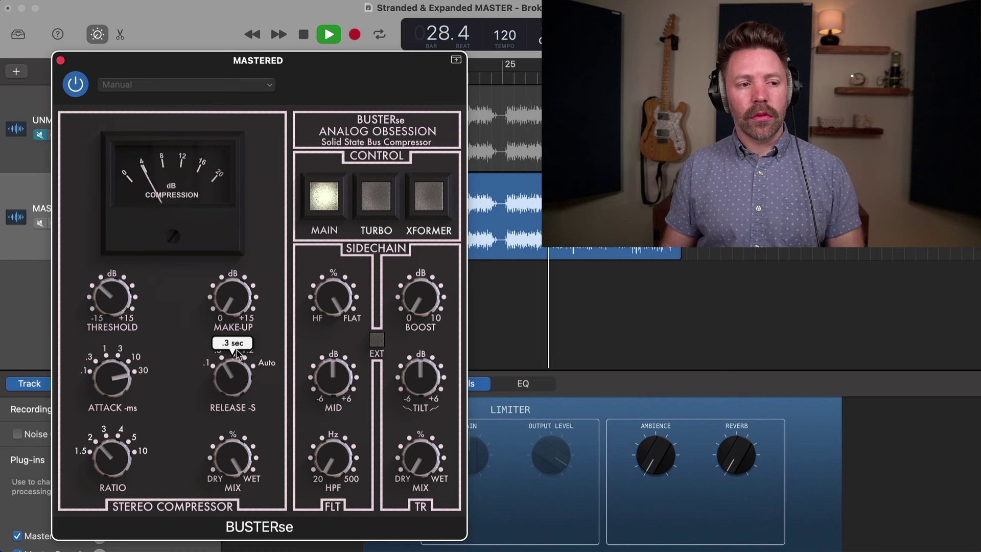
key(space)
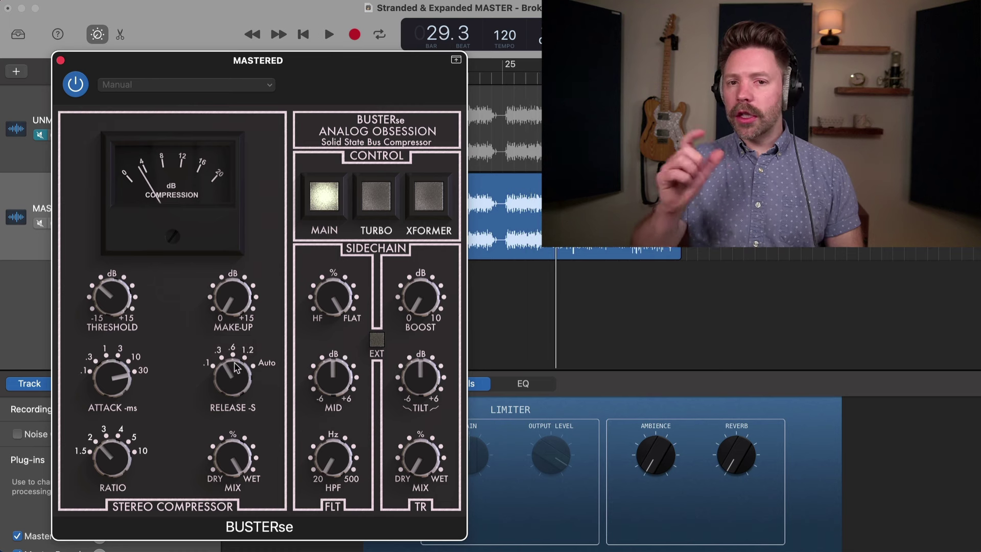
Lower the threshold slightly and compare release times of 0.3 s and 0.6 s during playback, ending on 0.3 s
drag(237, 355, 239, 339)
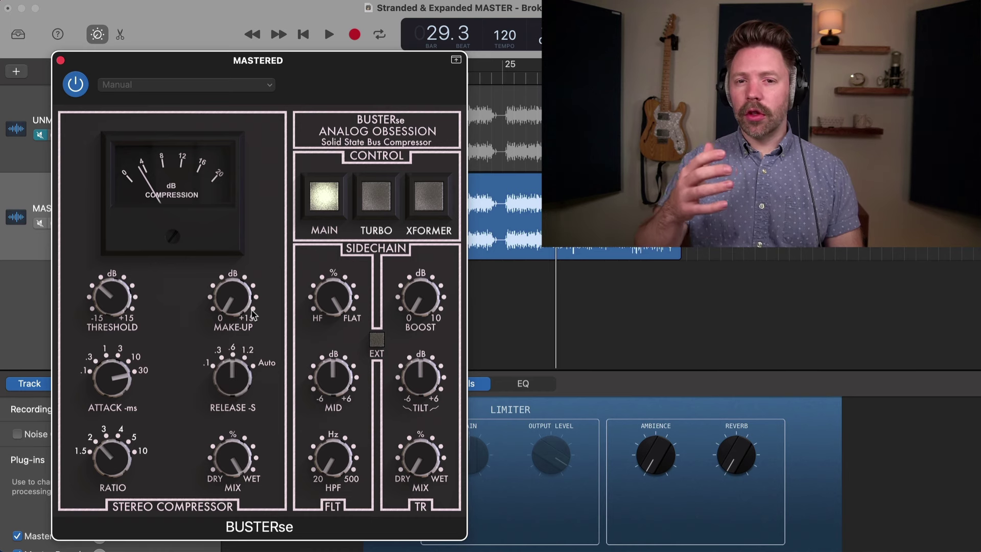
drag(96, 298, 102, 305)
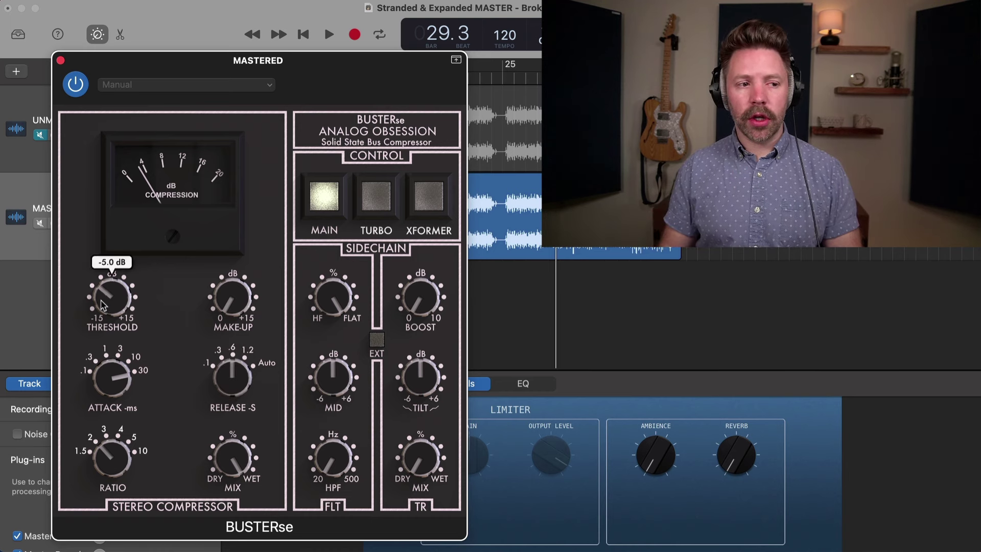
drag(238, 379, 226, 392)
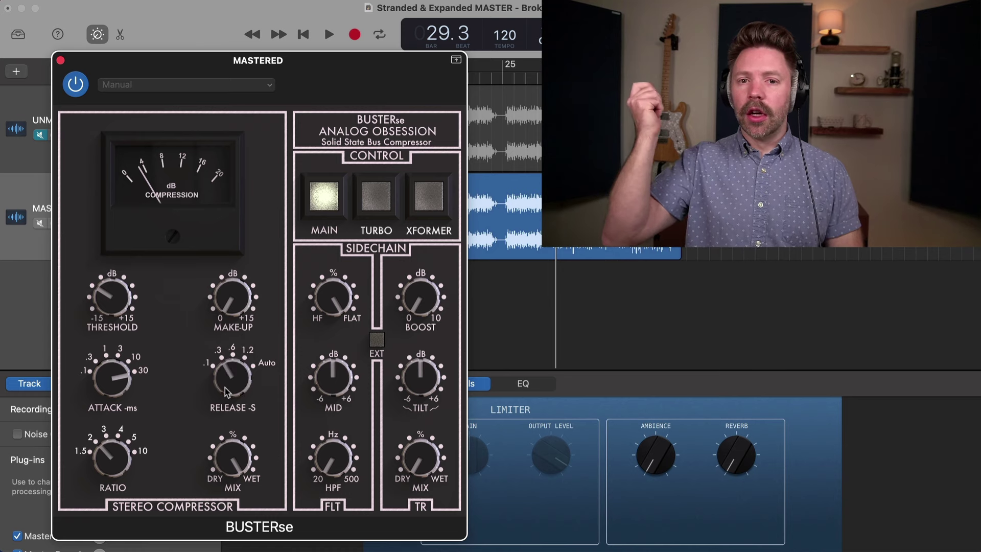
key(space)
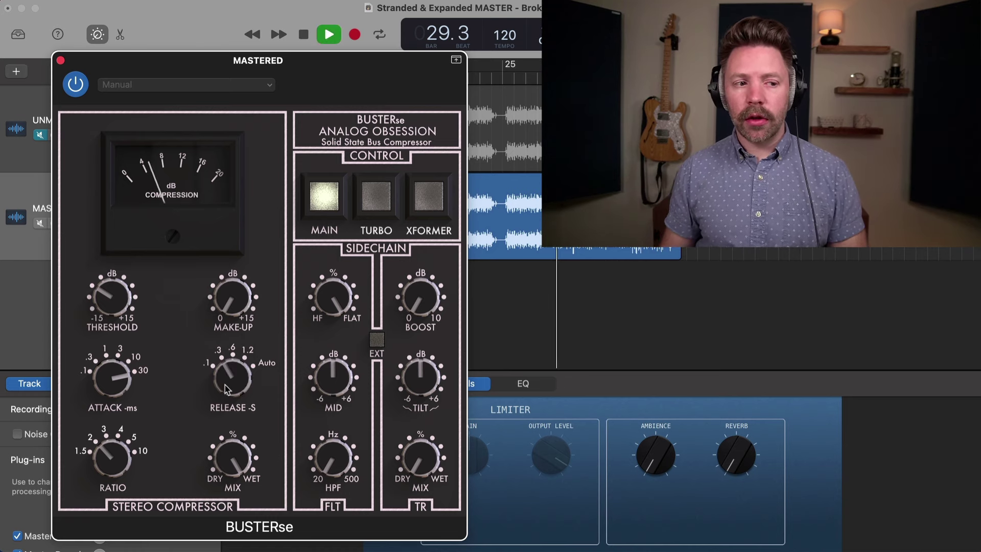
drag(228, 381, 264, 325)
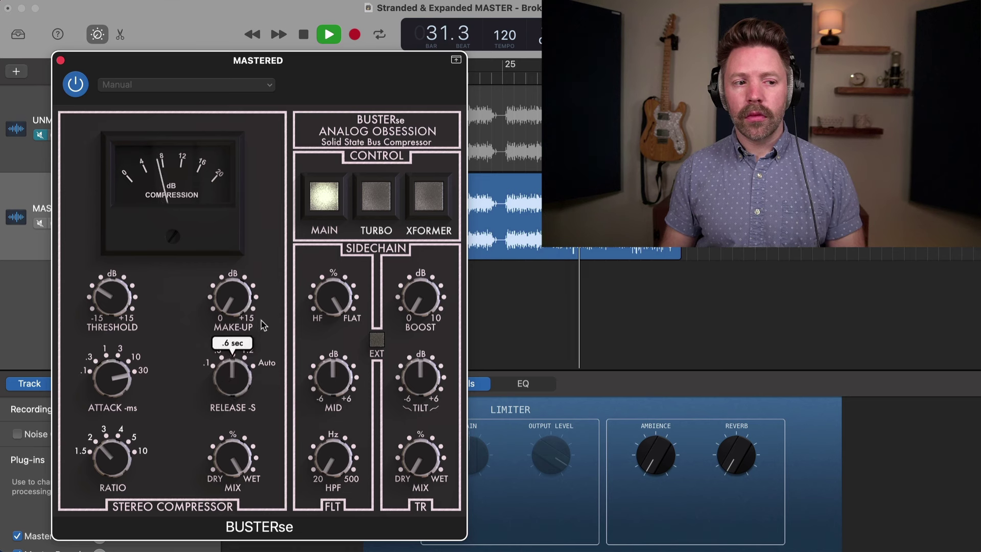
drag(249, 340, 239, 376)
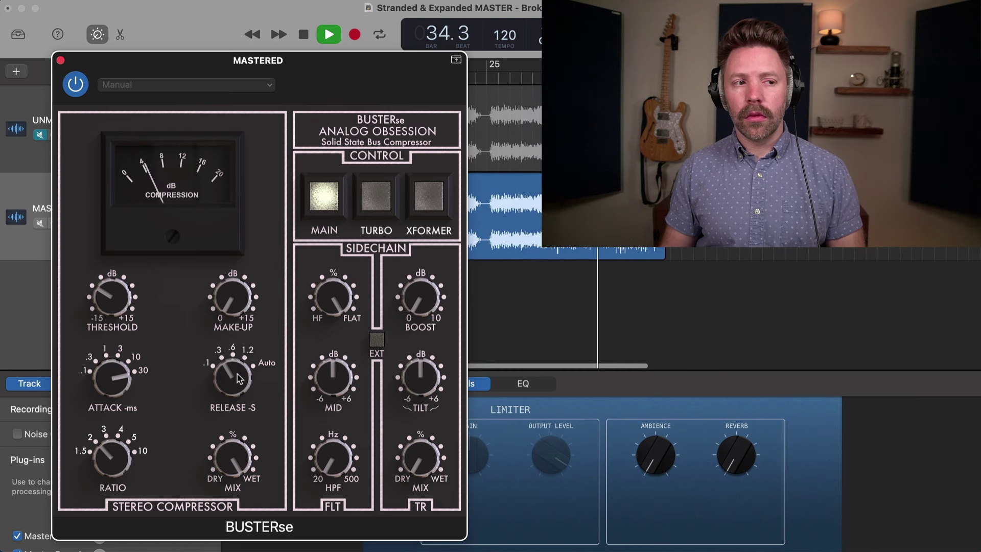
key(space)
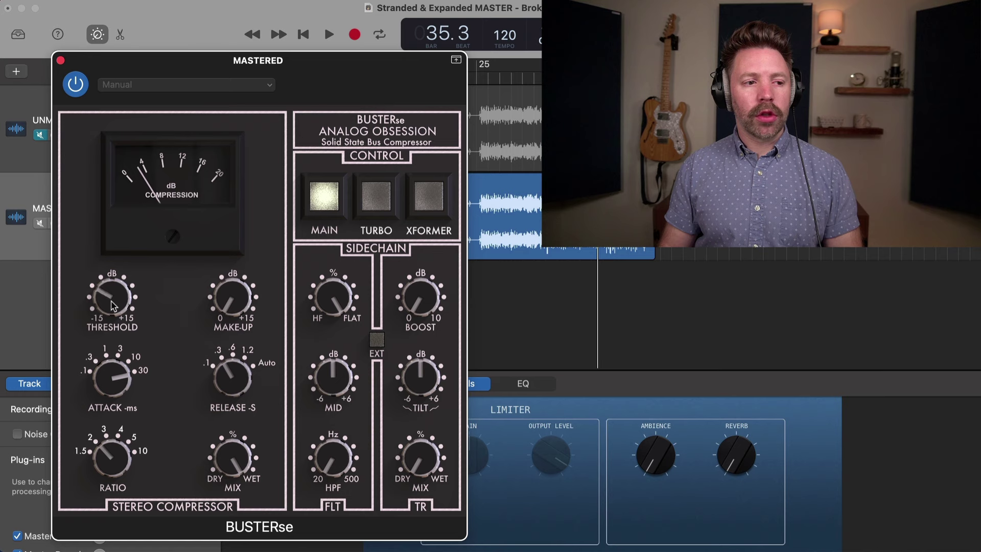
Raise the threshold to its maximum, play from about bar 27, and lower the threshold to about 0 dB
drag(112, 302, 156, 153)
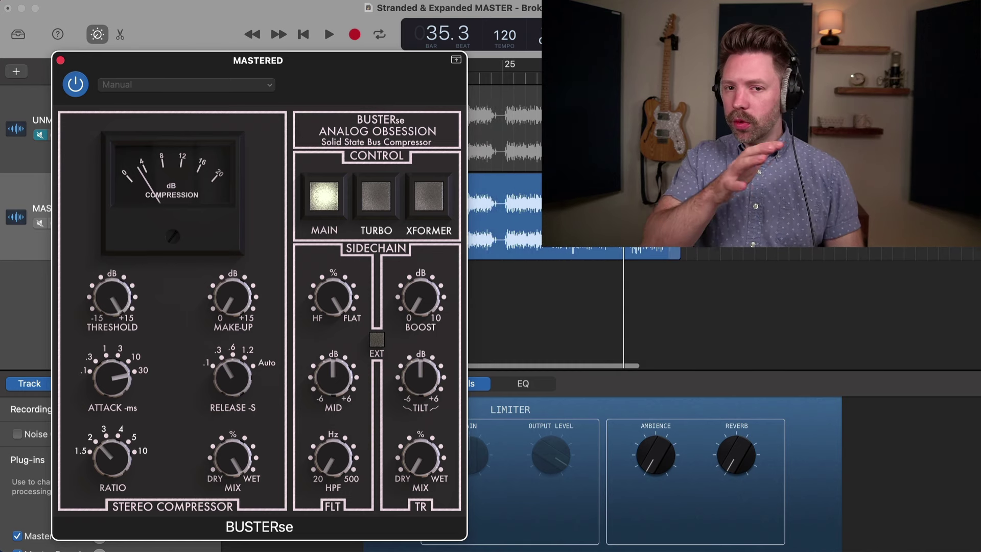
click(526, 78)
key(space)
drag(115, 306, 115, 388)
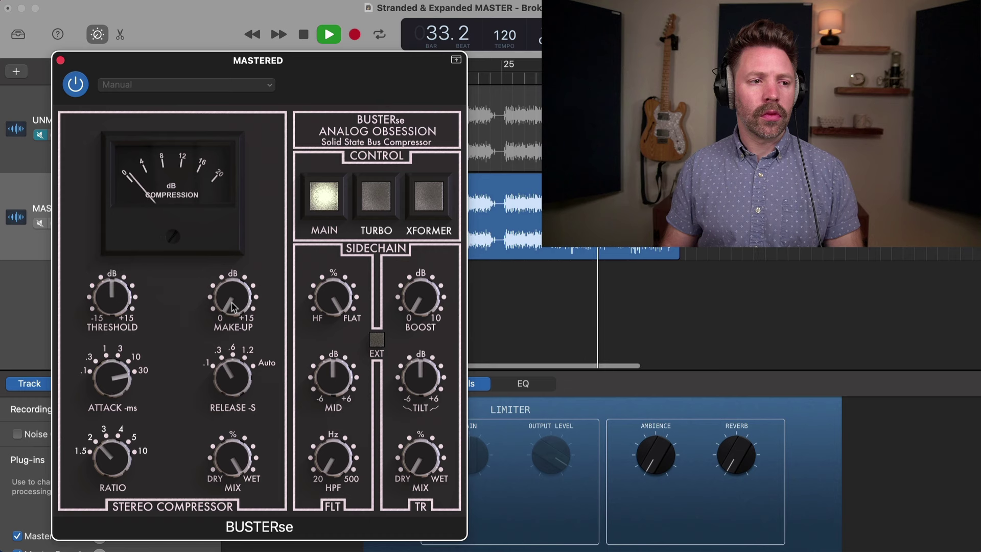
Add 0.6 dB of make-up gain, compare the sound with the compressor's Main switch off and on, and stop playback
click(323, 212)
click(323, 212)
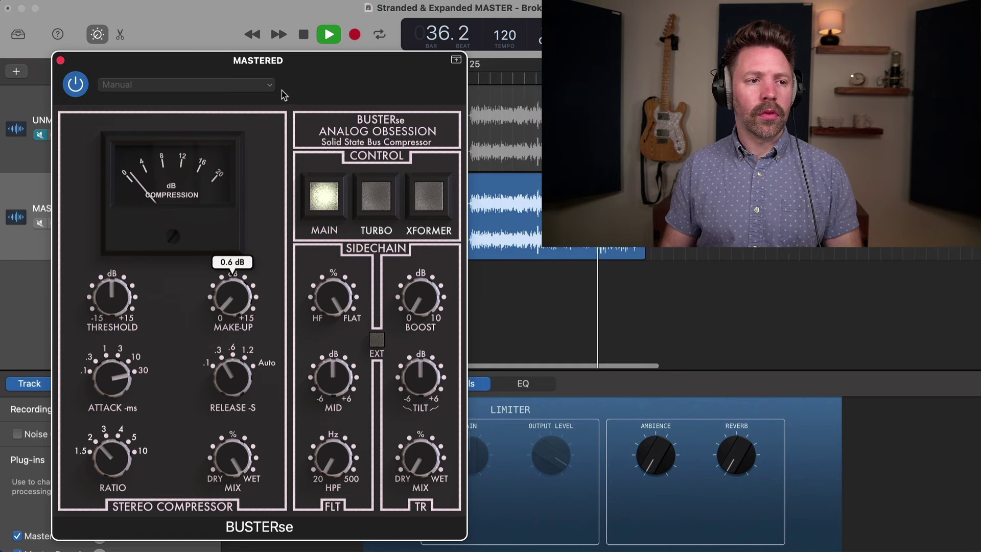
drag(288, 70, 762, 71)
key(space)
Play from about bar 13 to check the compressor on an earlier section, stop playback, and close BUSTERse
scroll(298, 101, left, 2)
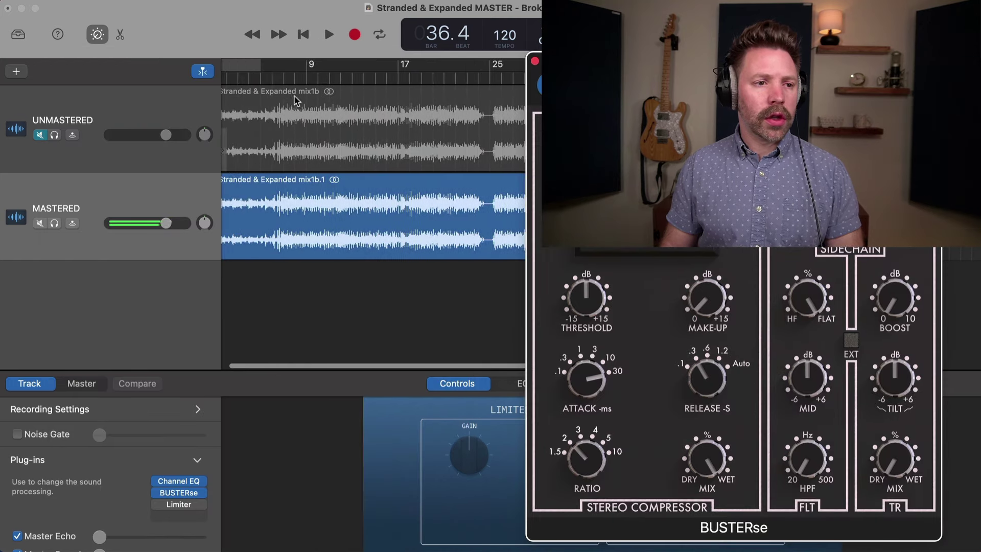
scroll(296, 100, left, 1)
click(366, 79)
key(space)
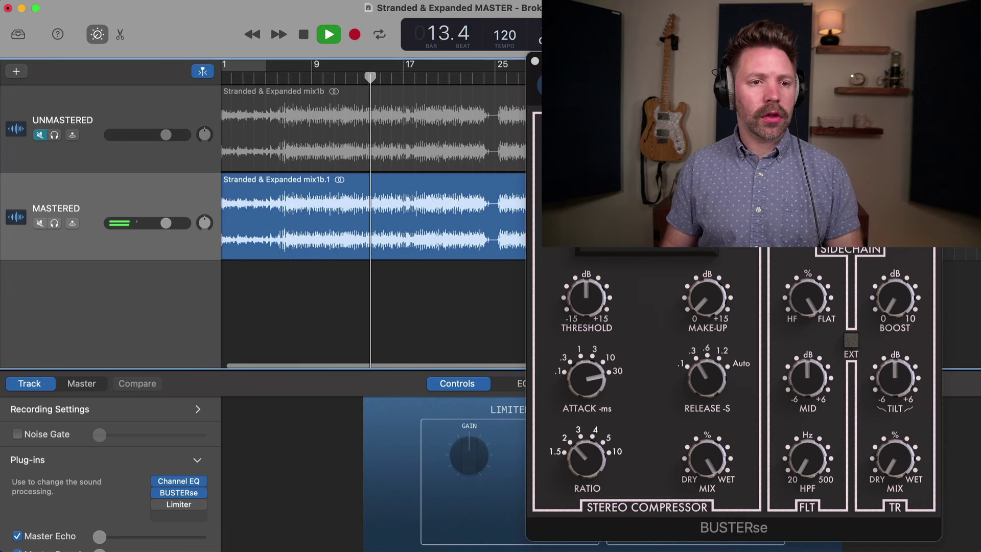
drag(618, 66, 179, 62)
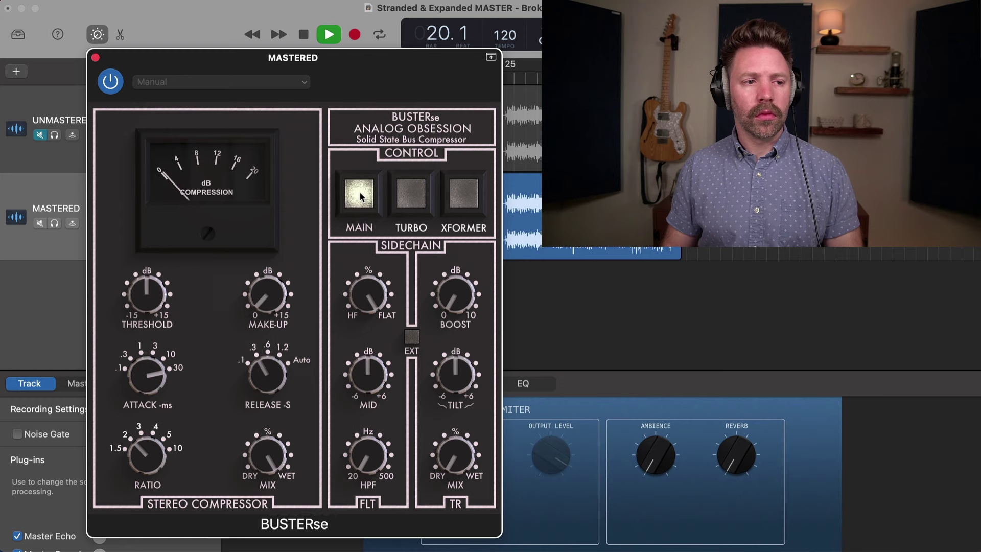
key(space)
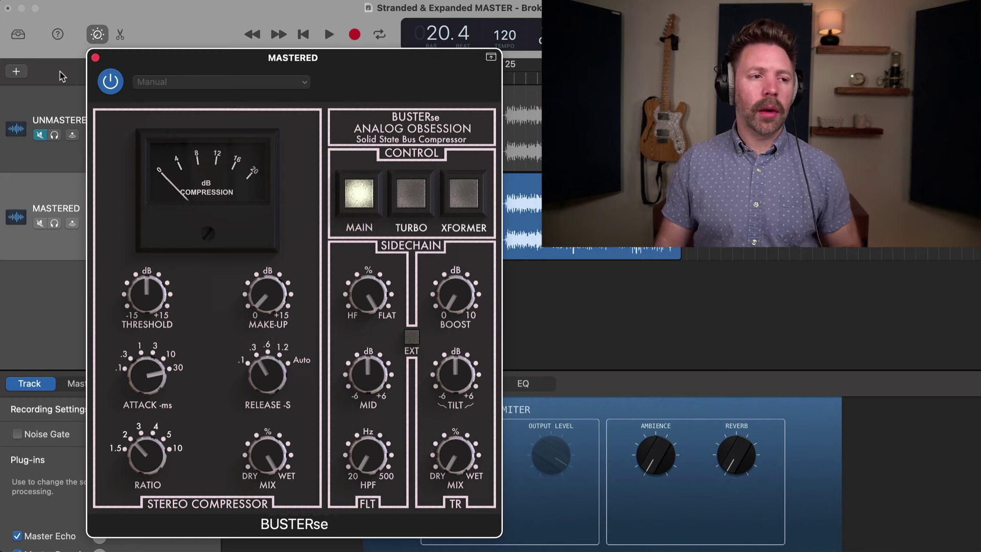
click(95, 57)
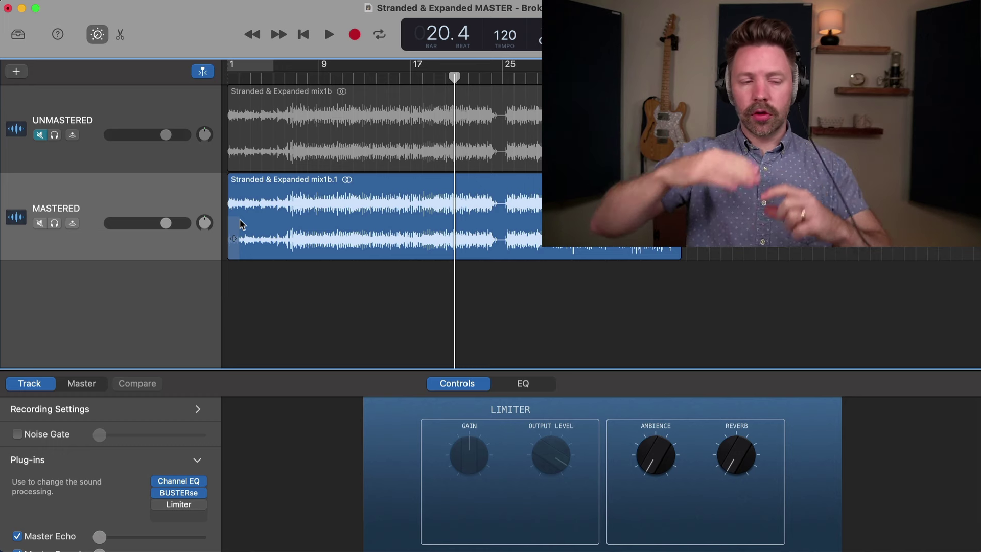
Open the Limiter on the MASTERED track and enable it, keeping its window clear of the waveforms
click(189, 503)
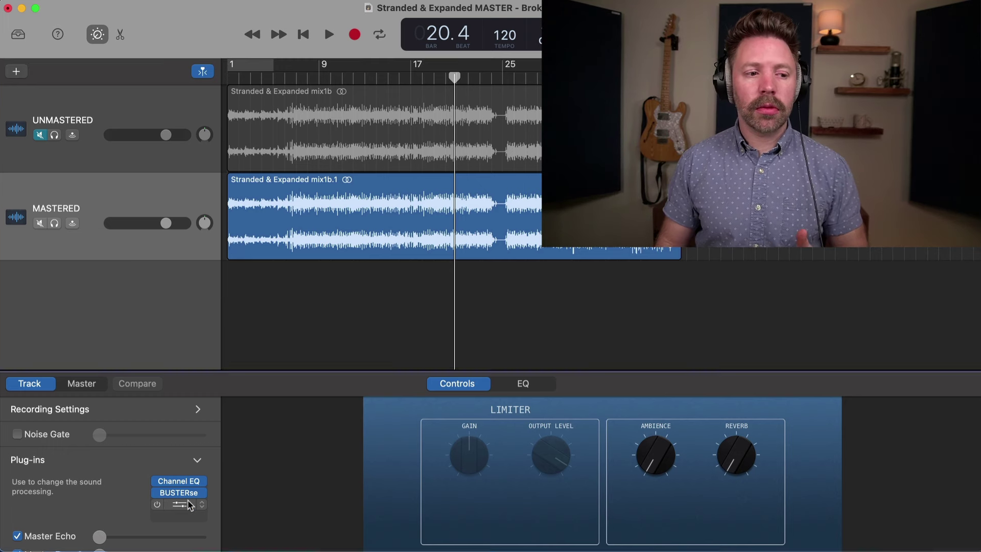
drag(443, 213, 370, 223)
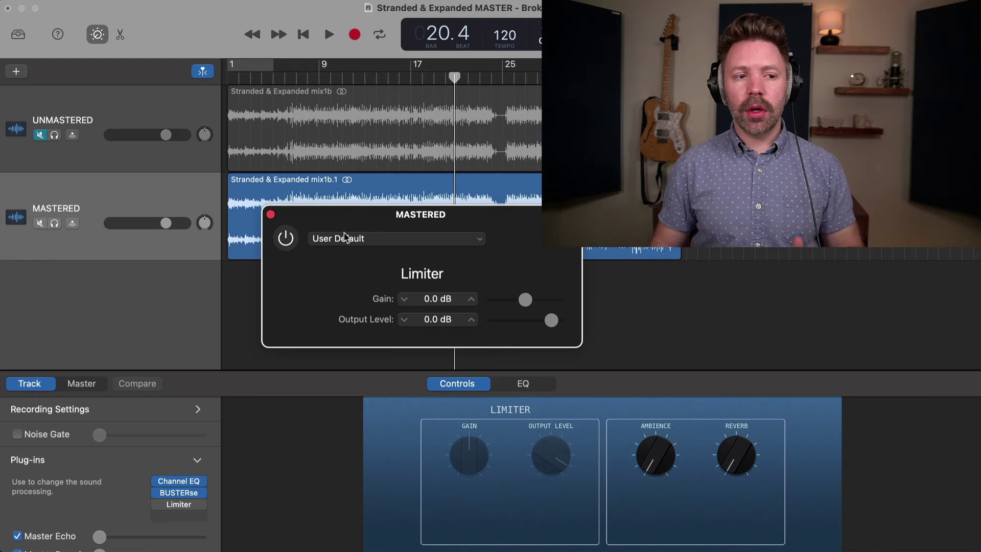
drag(360, 223, 213, 313)
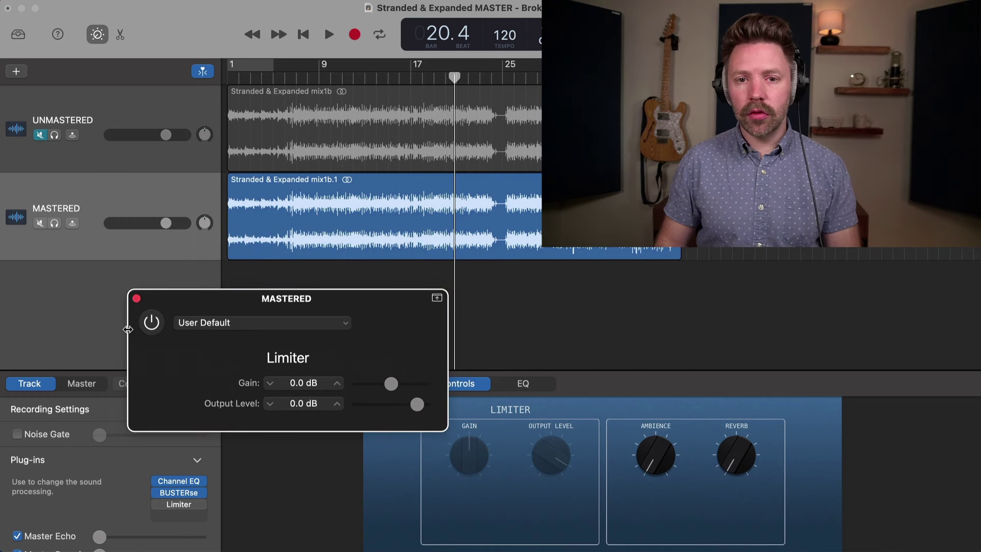
click(151, 321)
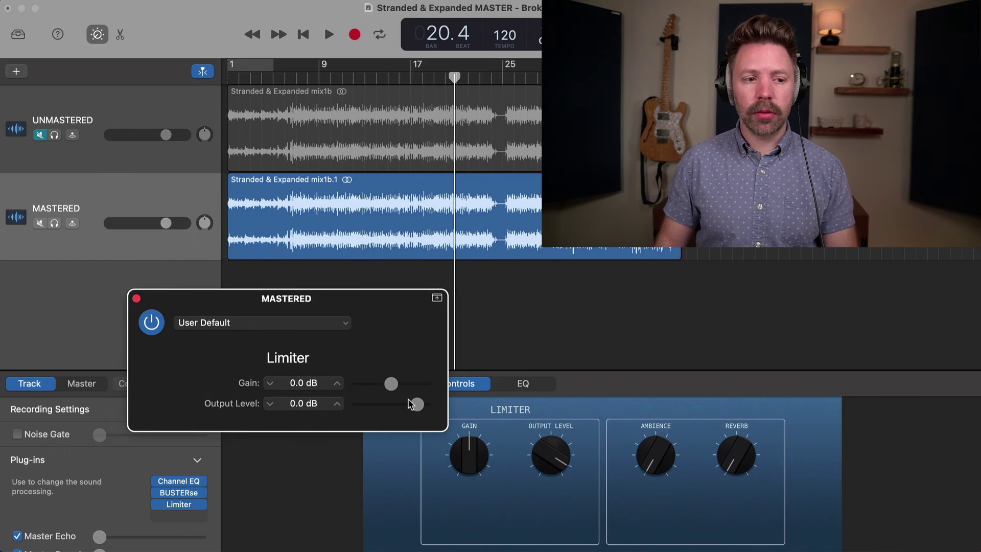
Set the limiter's output level to -10.0 dB and its gain to +11.9 dB
mouse_move(417, 406)
mouse_down()
mouse_move(393, 405)
mouse_move(405, 386)
mouse_move(419, 386)
mouse_up()
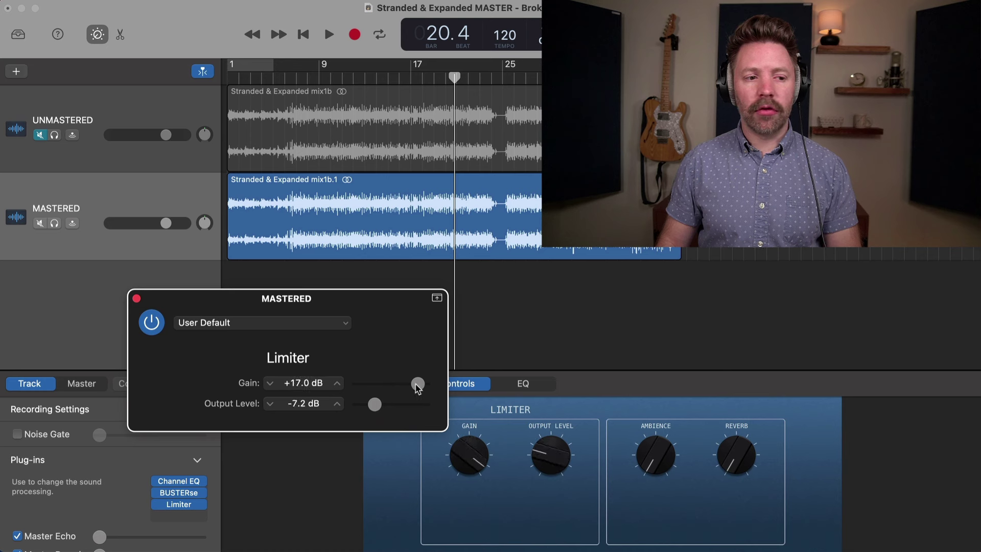
drag(365, 408, 359, 411)
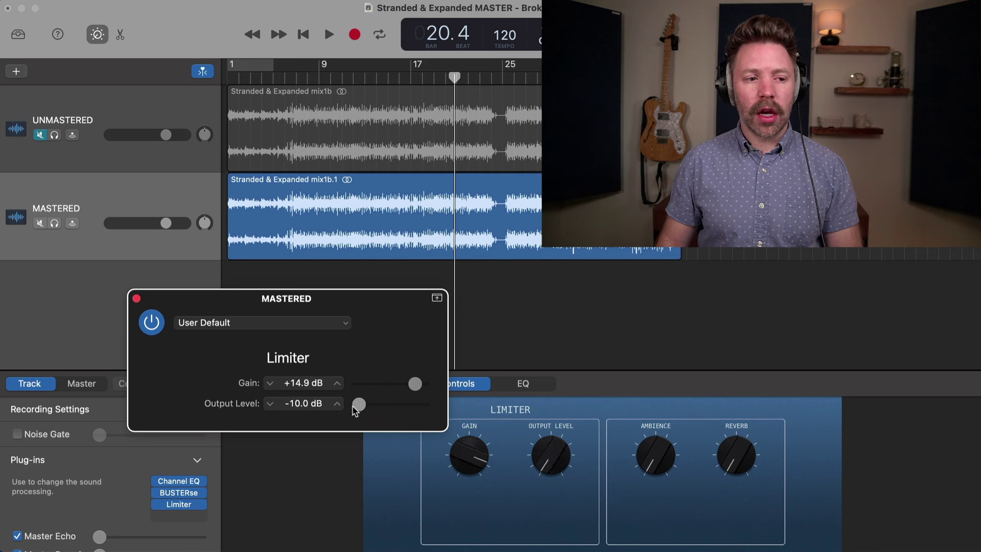
mouse_move(418, 386)
mouse_down()
mouse_move(402, 387)
mouse_move(415, 386)
mouse_up()
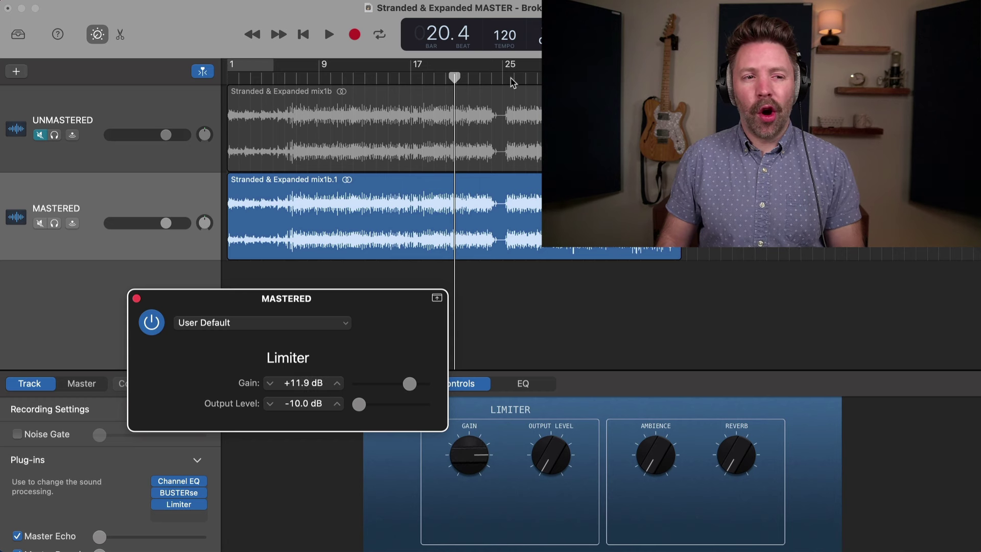
Play from about bar 27 and raise the limiter gain to +17.4 dB to hear heavy limiting
click(527, 78)
key(space)
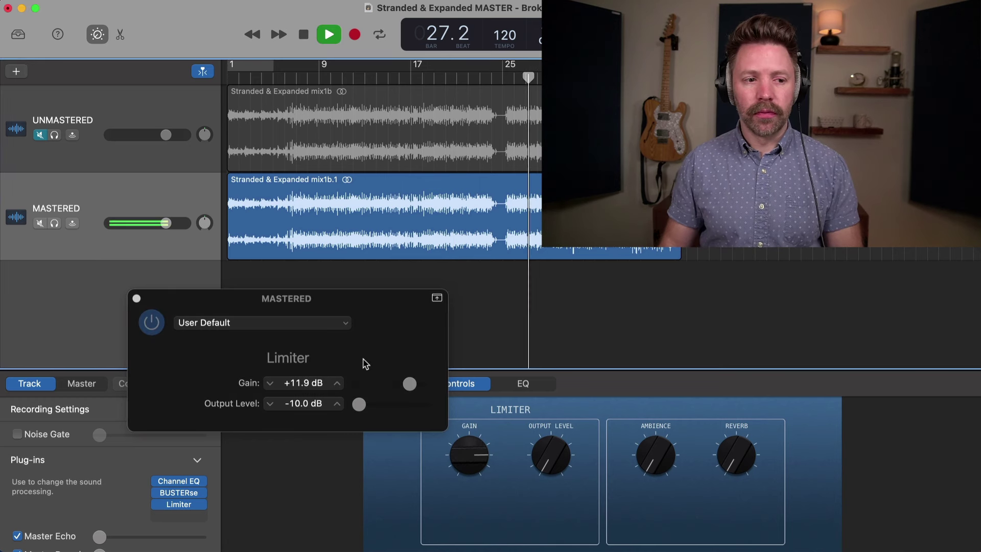
click(358, 404)
drag(412, 385, 429, 391)
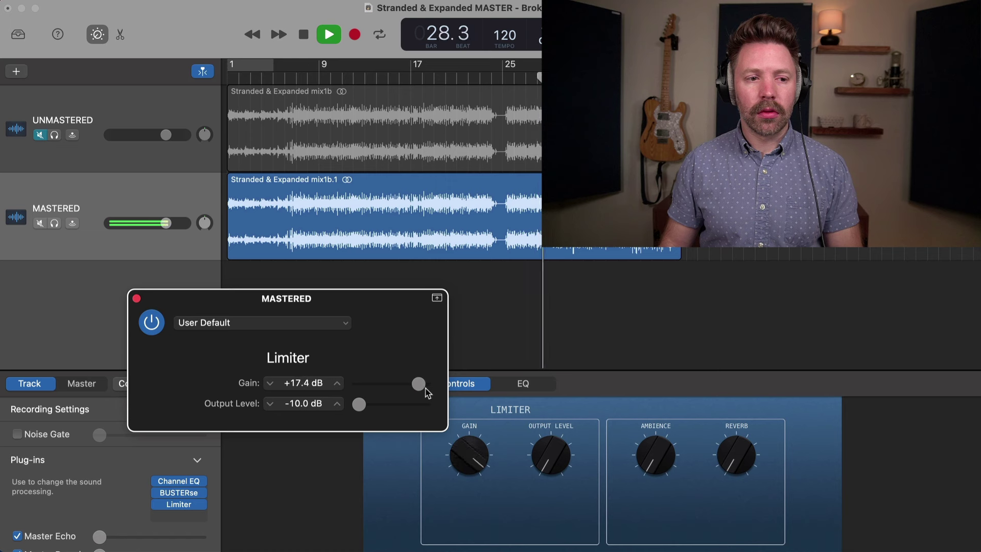
Bypass the limiter and play briefly to hear the unlimited sound, and stop playback
click(152, 322)
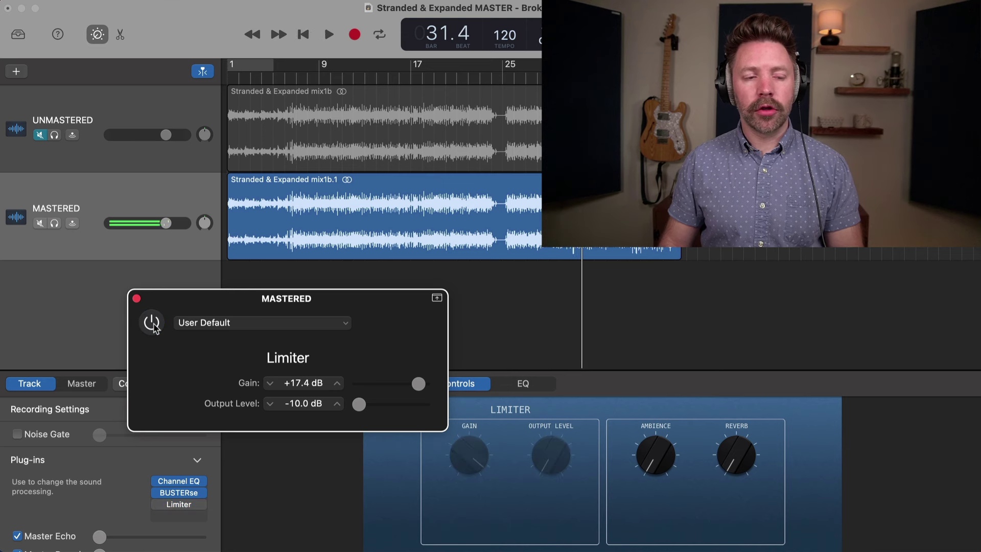
key(space)
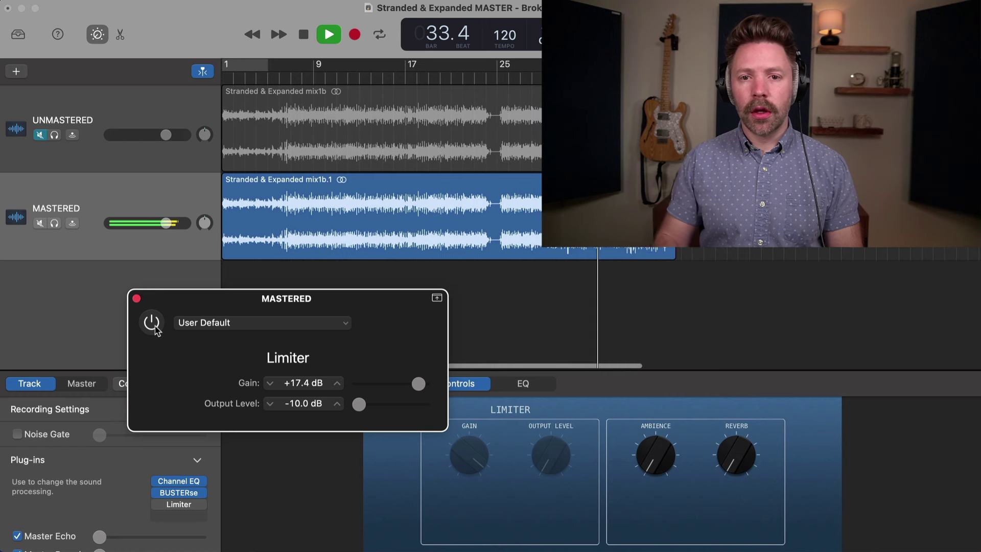
key(space)
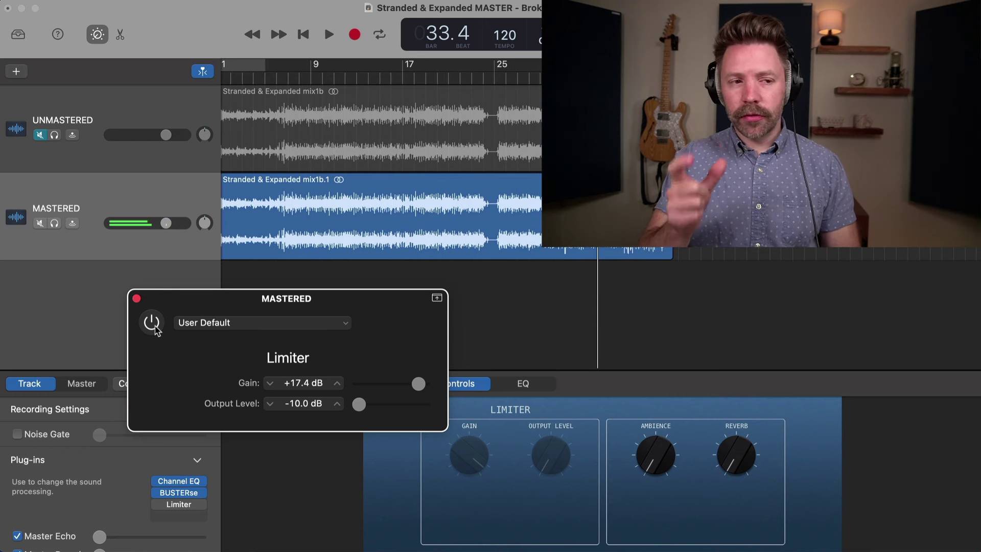
Play from bar 27 while switching the limiter on and off to compare the sound, leaving it enabled and playback stopped
click(519, 77)
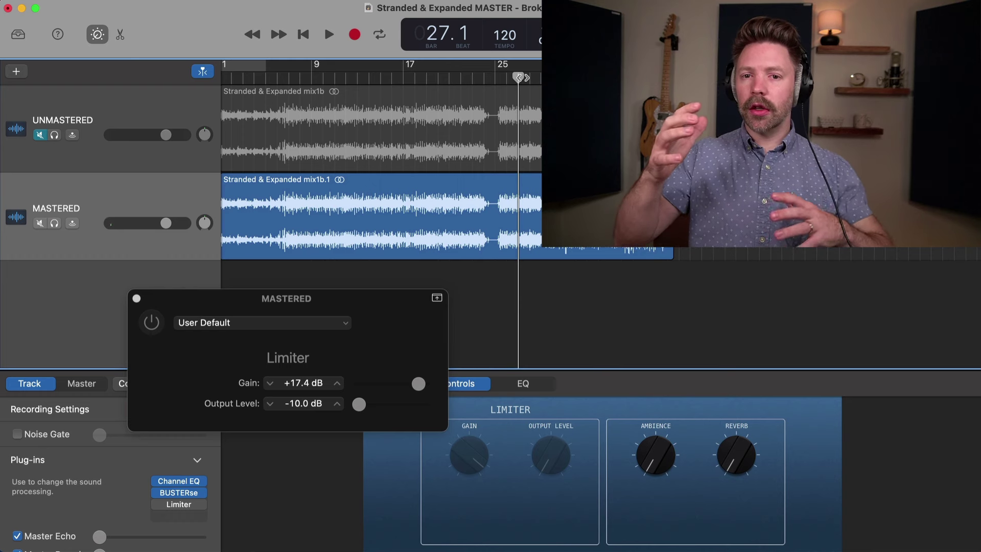
key(space)
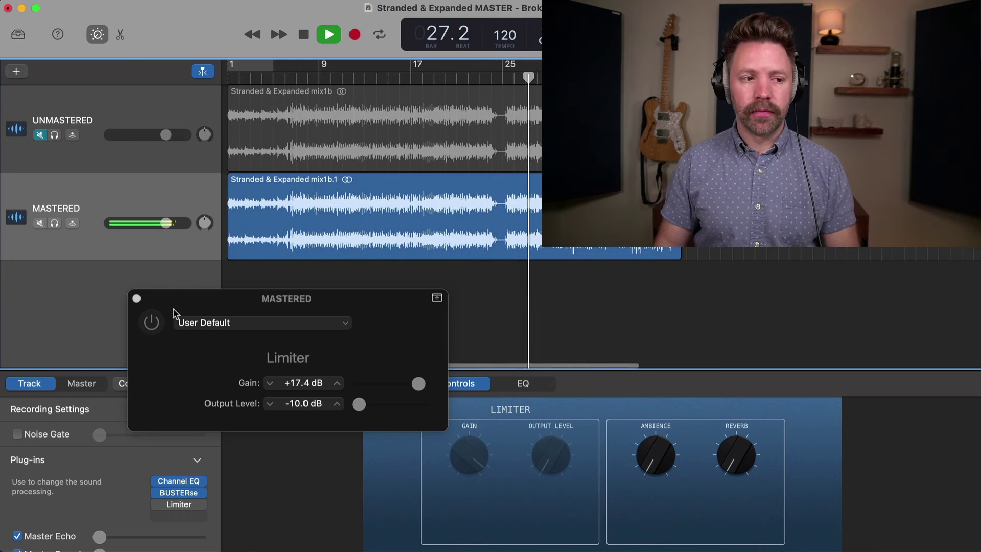
click(156, 323)
click(152, 323)
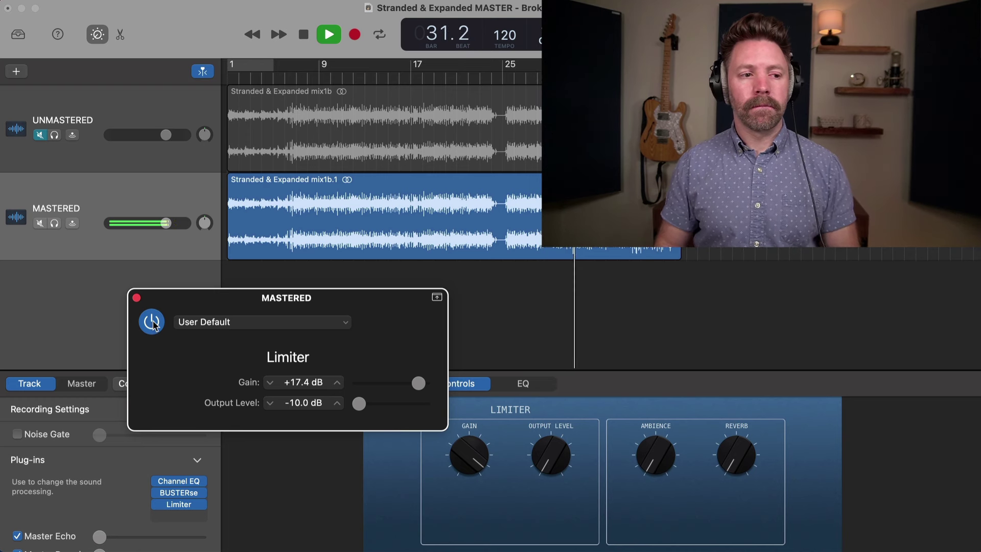
click(153, 325)
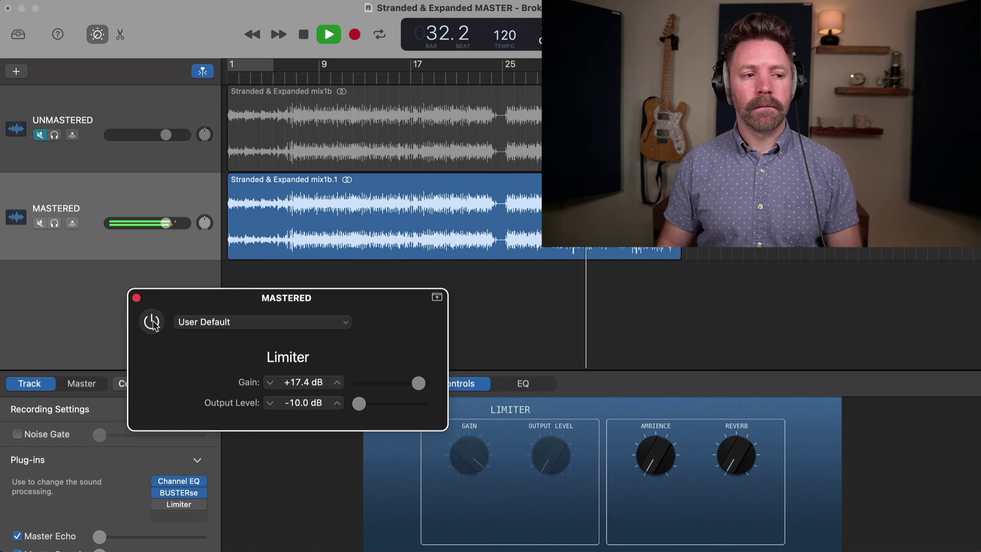
click(154, 325)
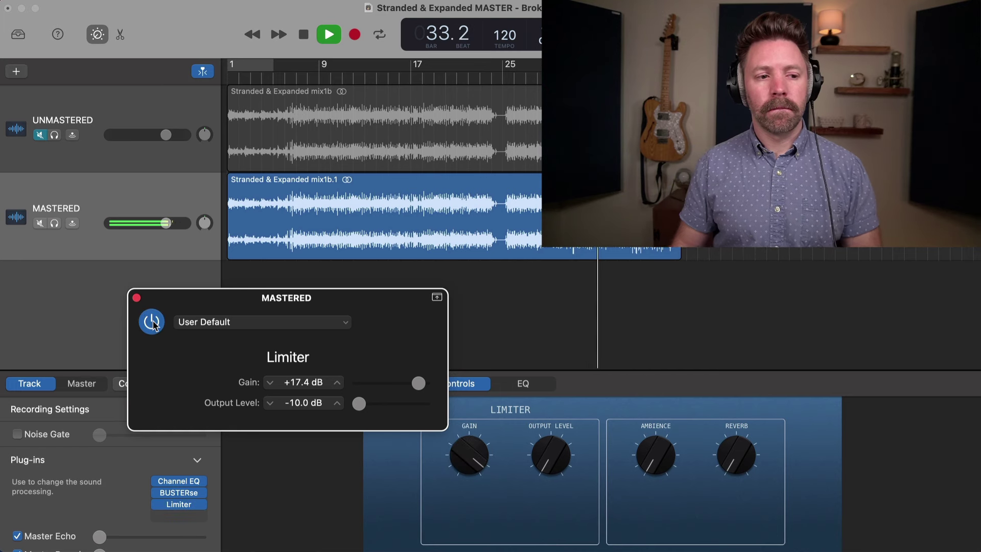
key(space)
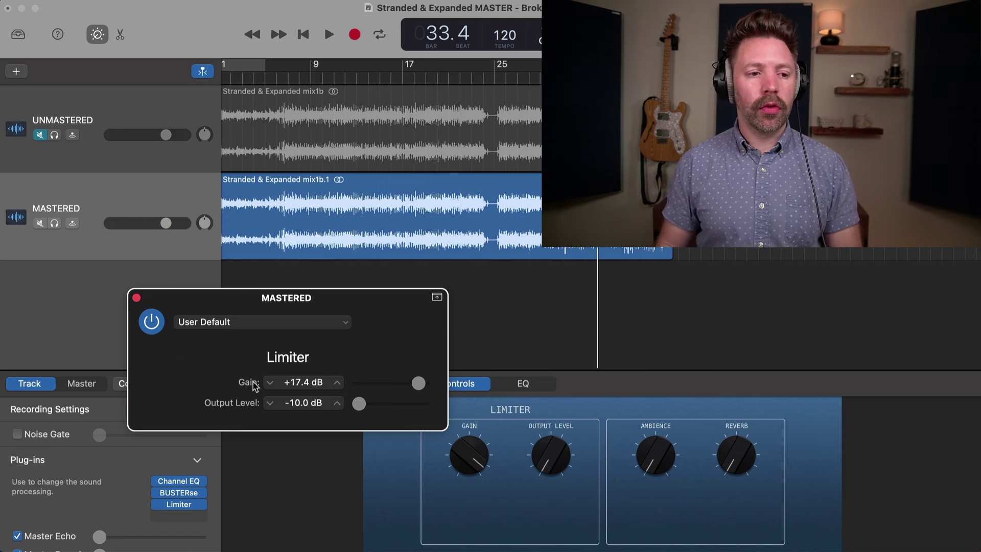
Set the limiter's output level to -1.0 dB and leave its gain reset to 0.0 dB
alt+click(360, 406)
alt+click(414, 383)
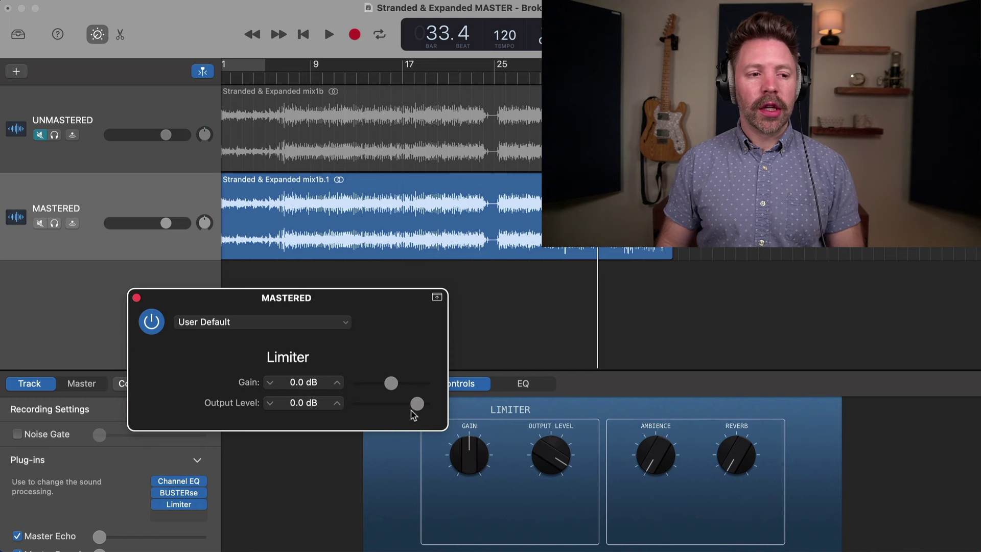
drag(412, 410, 405, 410)
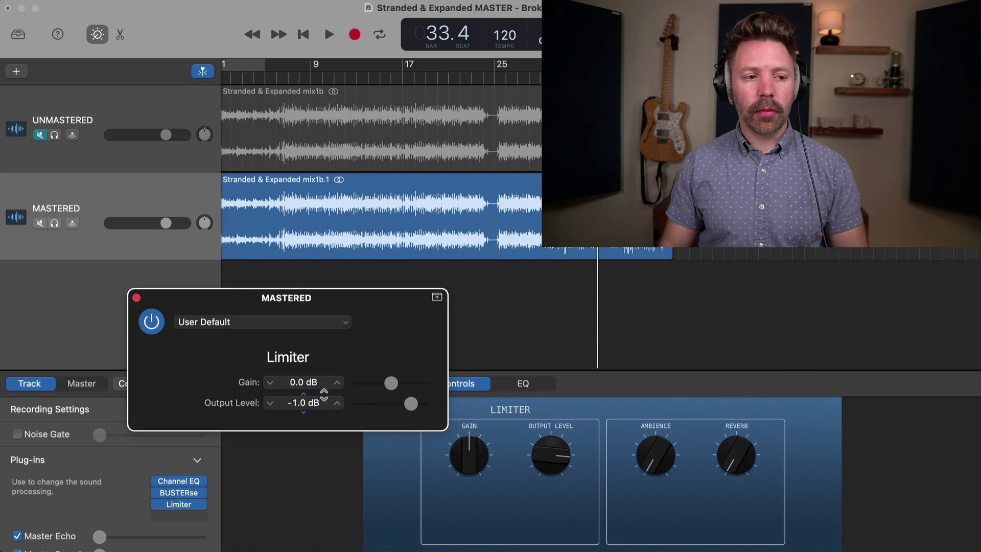
drag(391, 383, 418, 387)
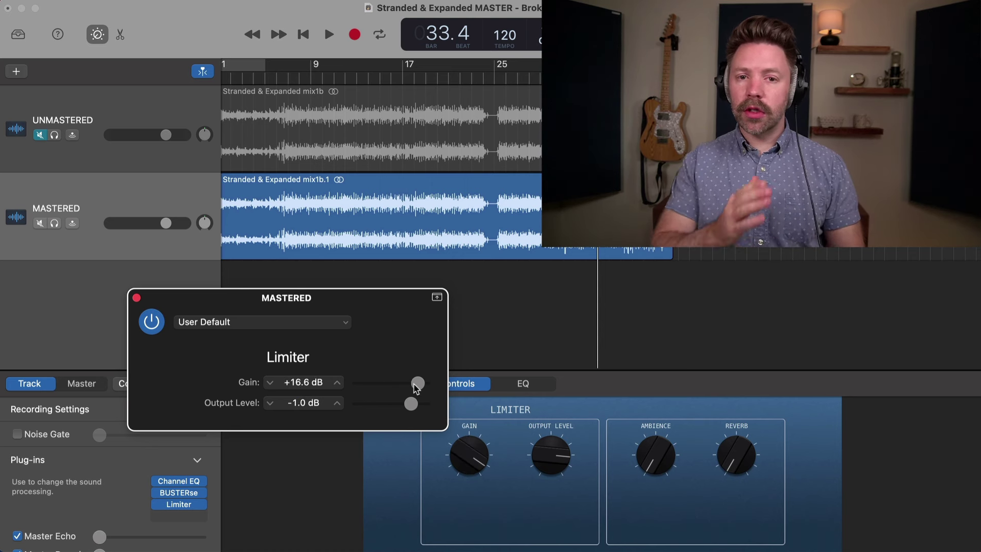
alt+click(418, 387)
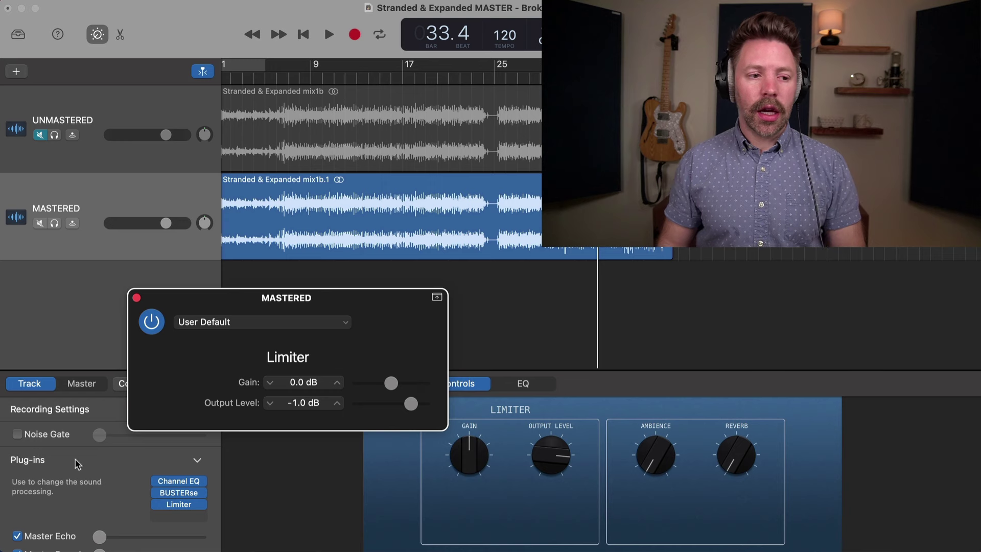
Close the Limiter, open mvMeter2 on the Master track and clear its maximum RMS readings
click(137, 297)
click(81, 383)
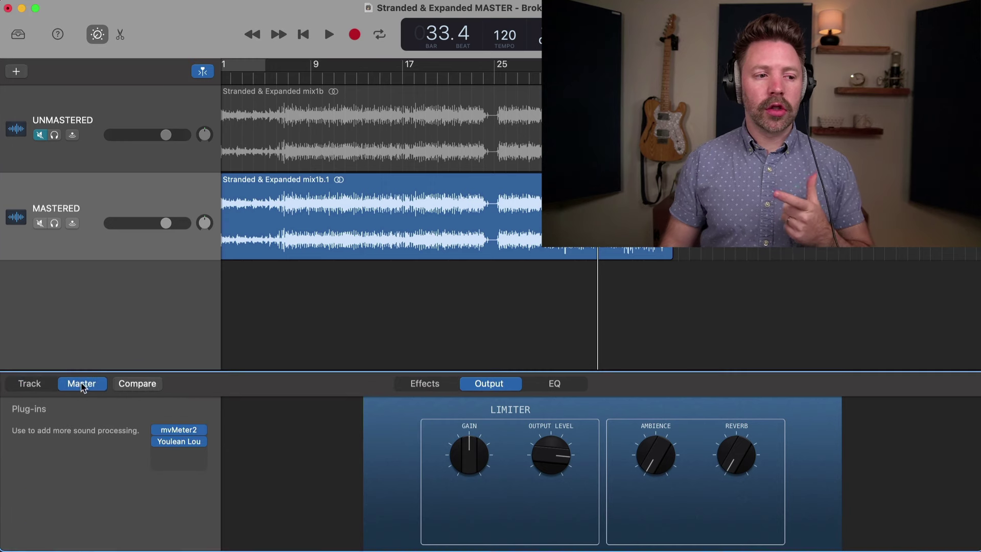
click(186, 431)
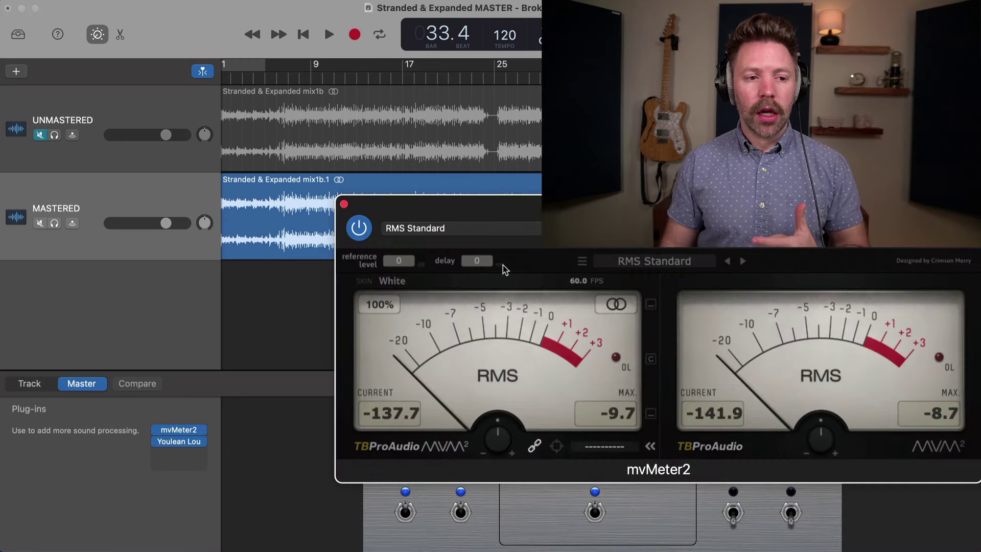
drag(690, 205, 554, 205)
click(473, 416)
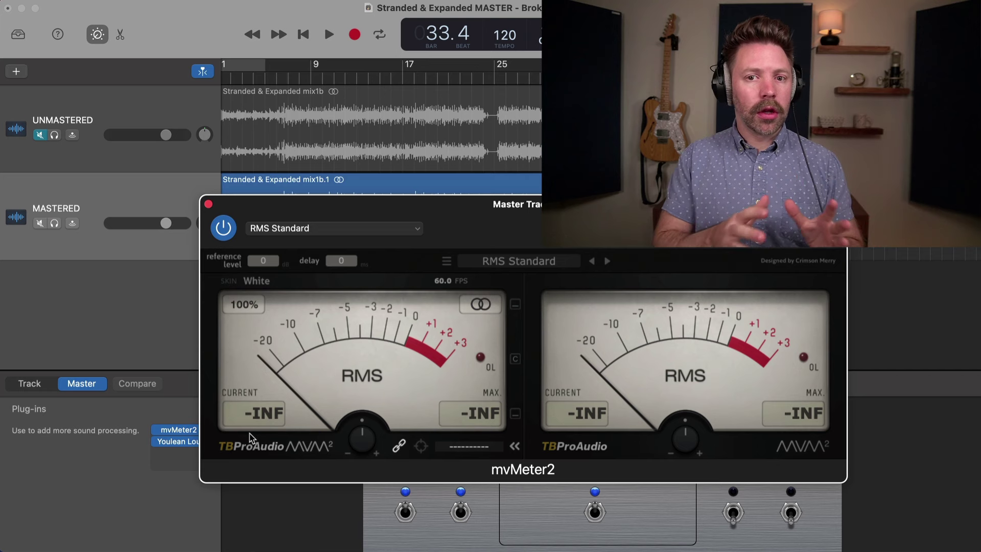
Open Youlean Loudness Meter 2 on the Master track, examine its integrated LUFS reading, and close the meter
click(179, 441)
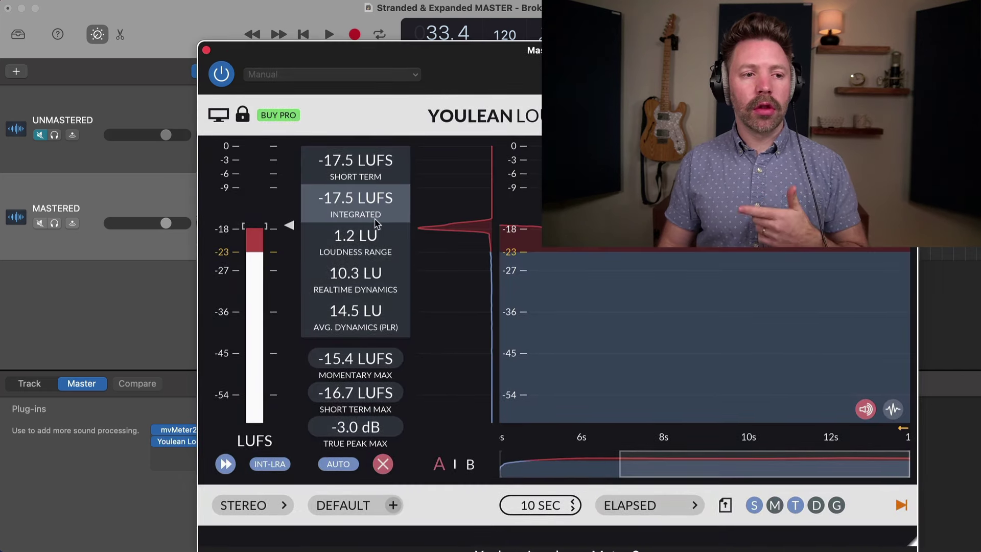
drag(469, 86, 472, 59)
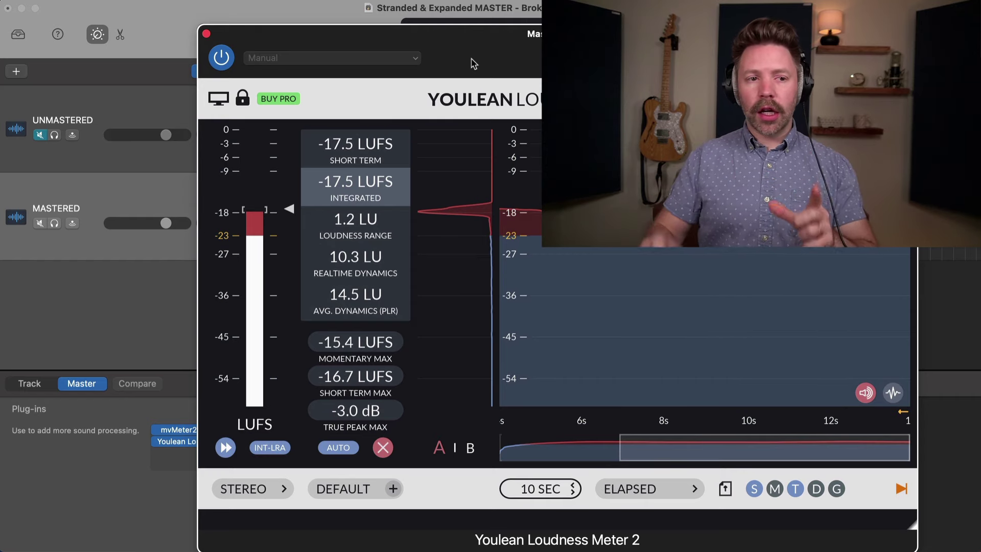
drag(474, 62, 314, 58)
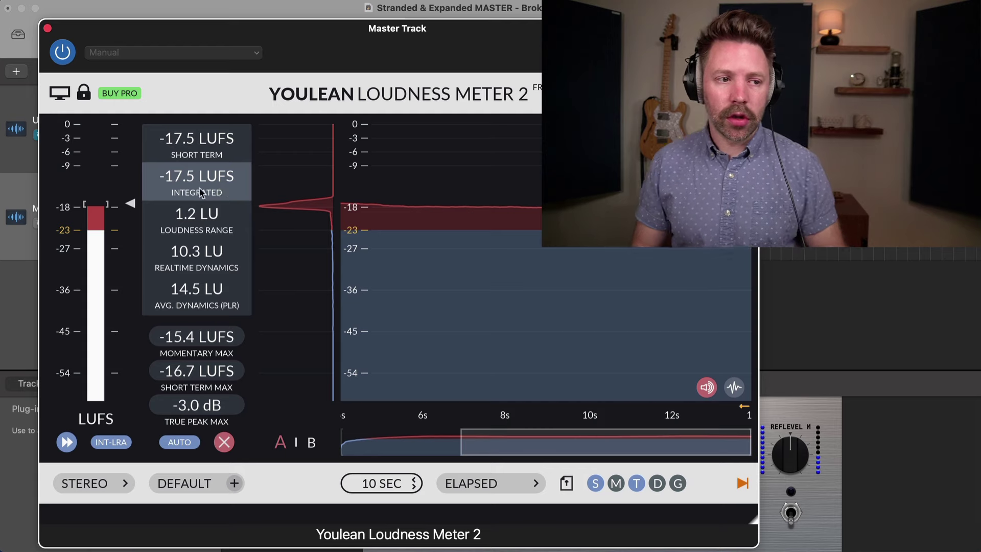
click(48, 28)
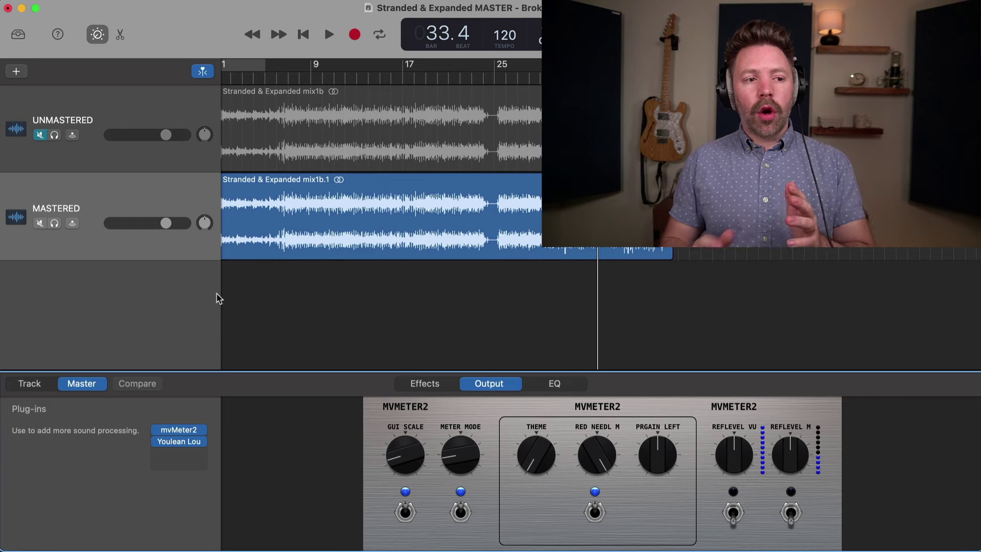
Review the BUSTERse compressor on the MASTERED track, close it, and open the track's Limiter
click(29, 384)
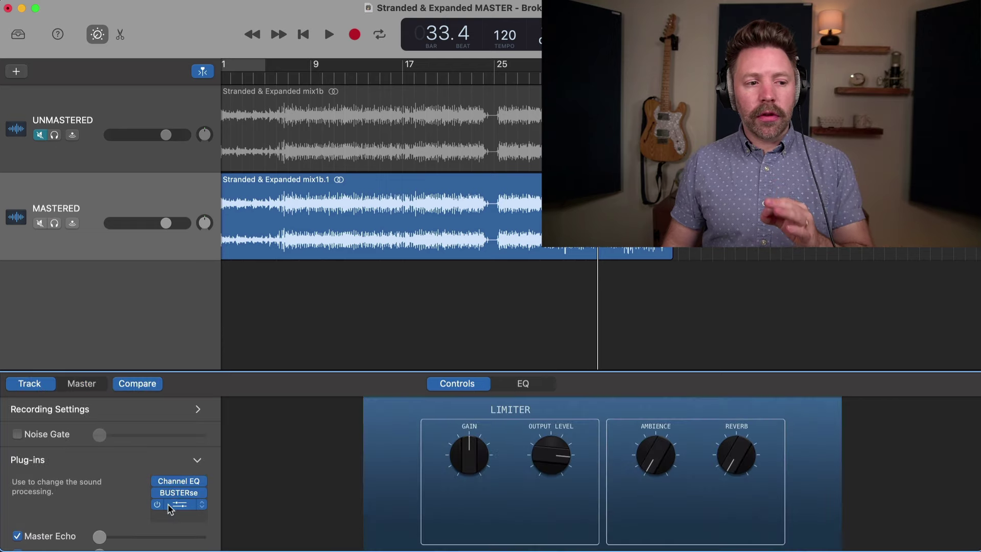
click(185, 498)
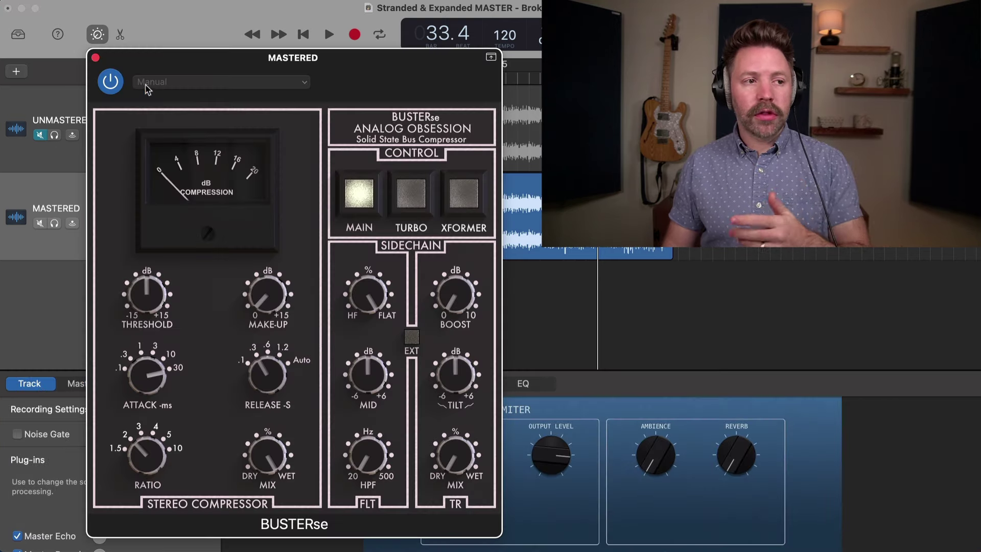
click(95, 58)
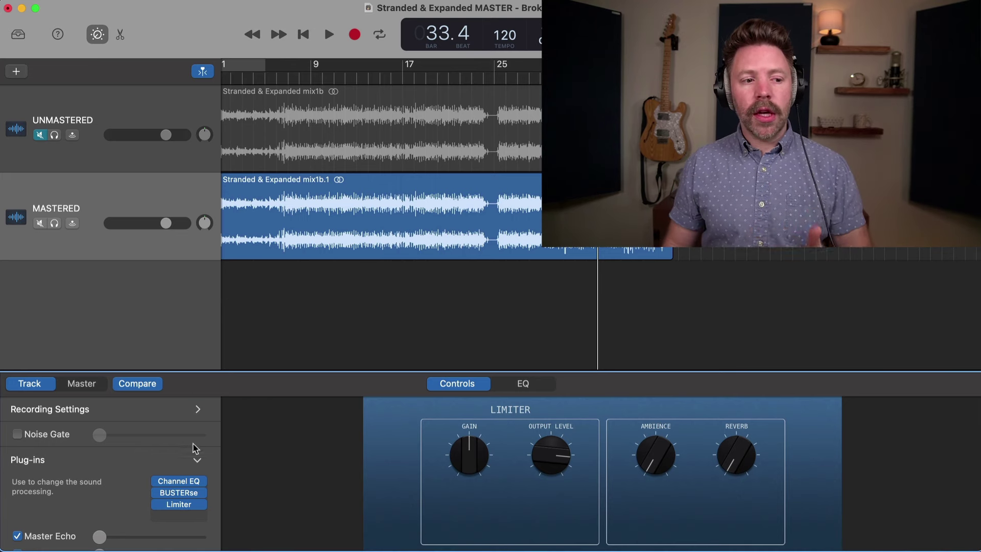
click(179, 504)
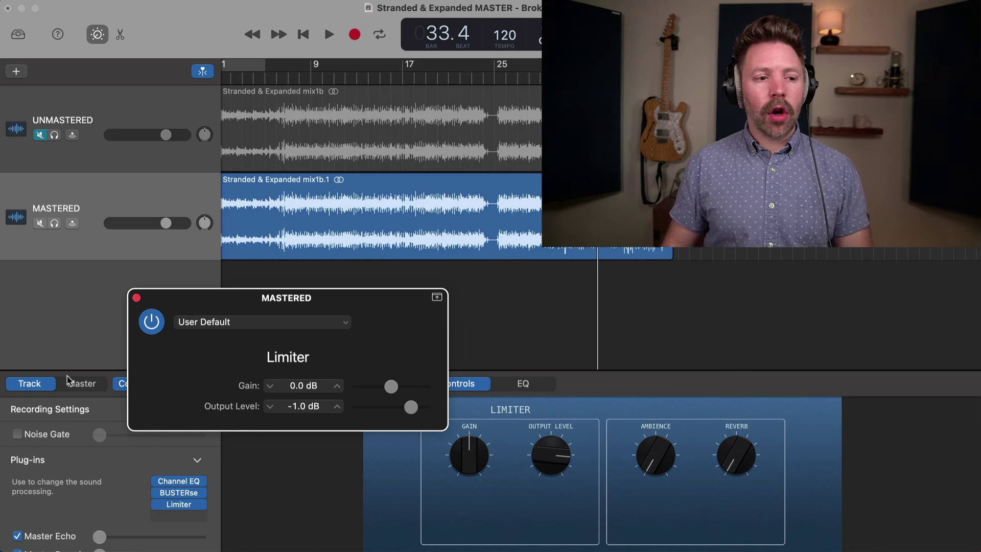
Play from bar 28 with mvMeter2 open beneath the waveforms to measure the master's maximum RMS level, and close the meter
click(81, 384)
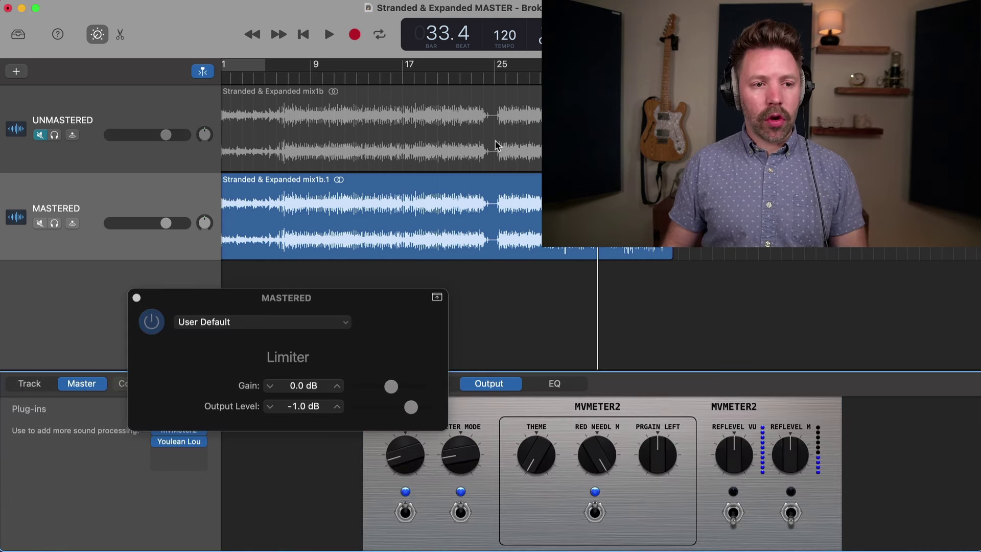
click(529, 78)
click(137, 297)
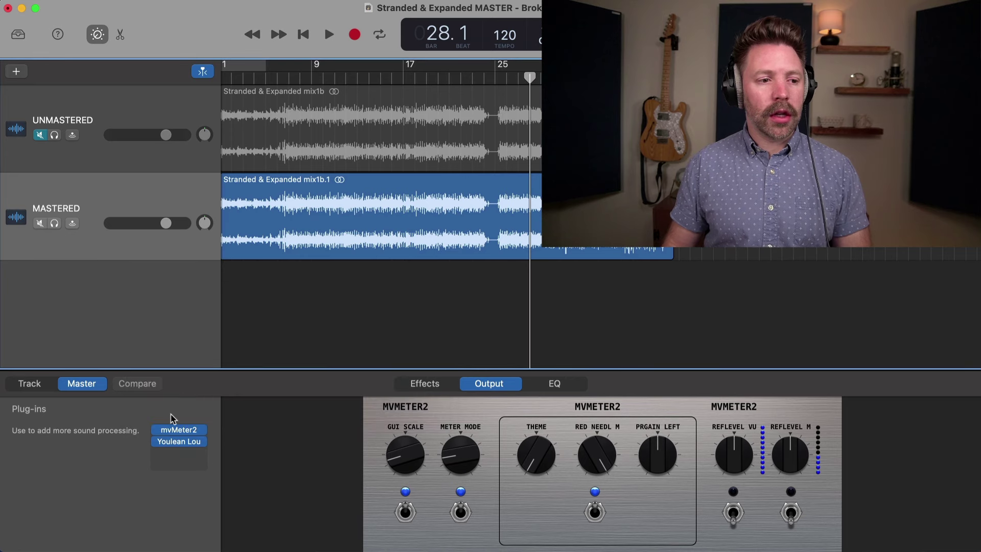
click(179, 430)
drag(483, 213, 201, 265)
key(space)
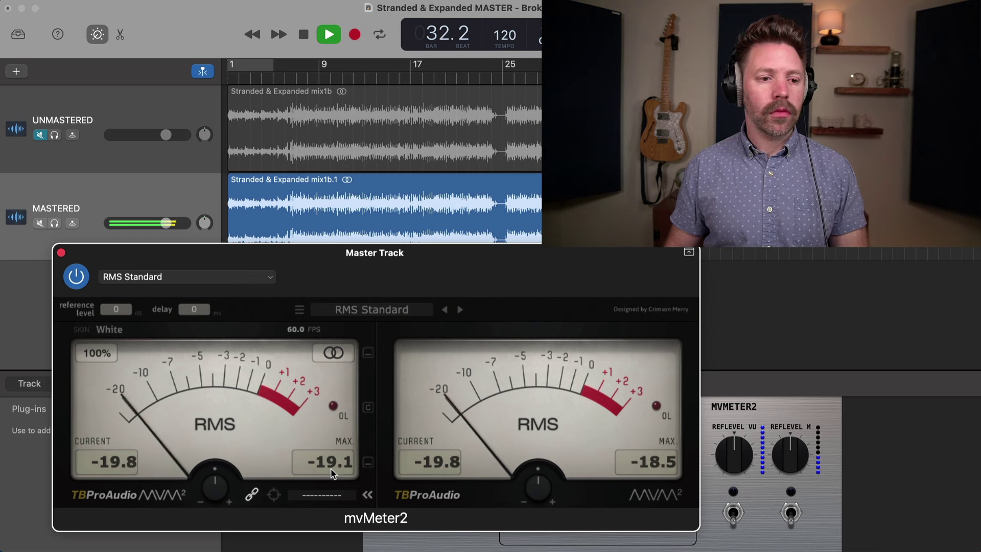
key(space)
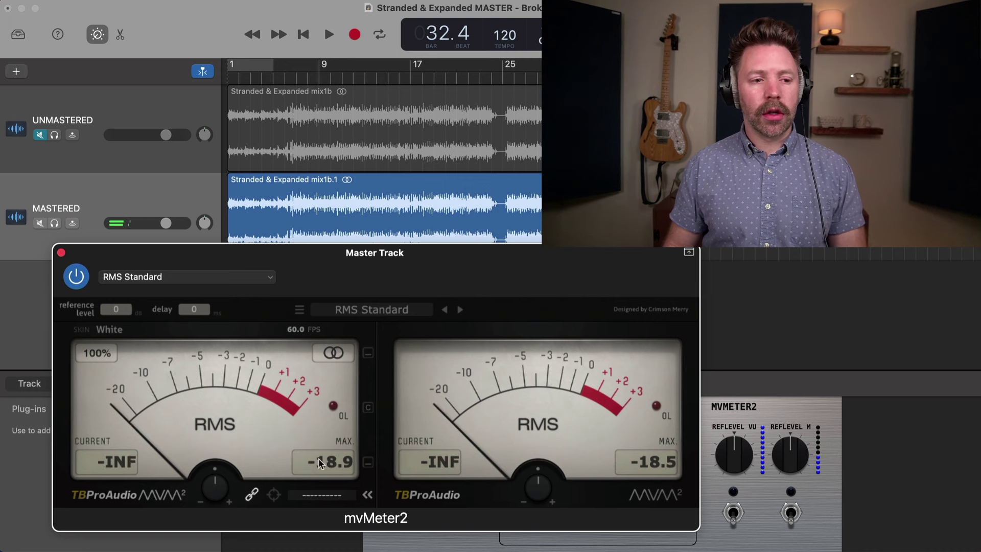
click(62, 253)
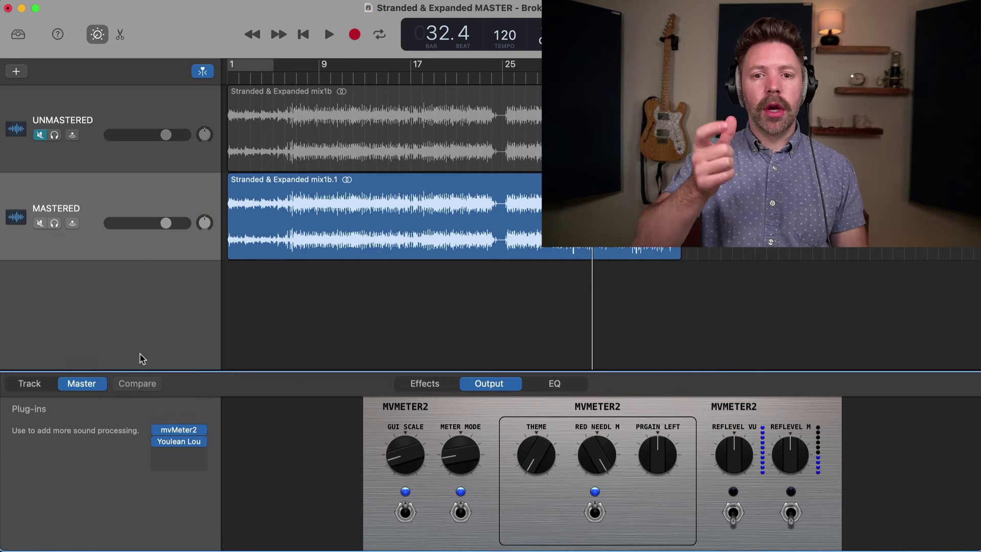
Play from bar 20 with Youlean Loudness Meter 2 open, clear its readings to measure loudness, and close the meter
click(178, 441)
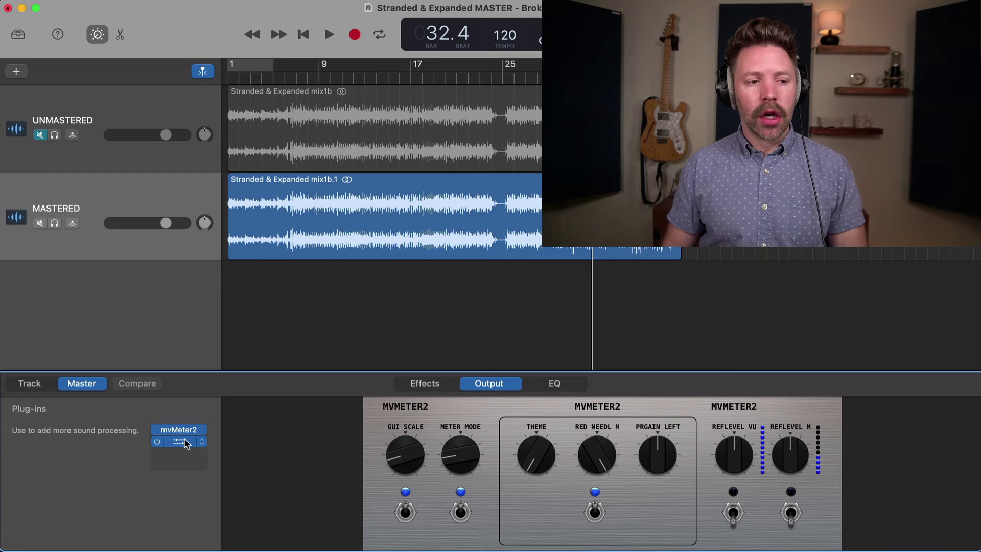
drag(485, 40, 434, 76)
click(446, 76)
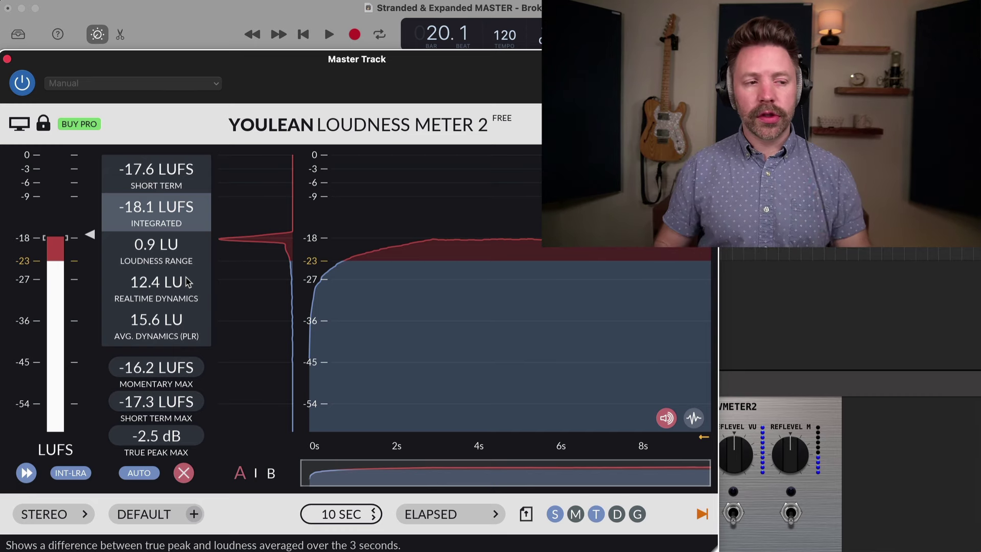
key(space)
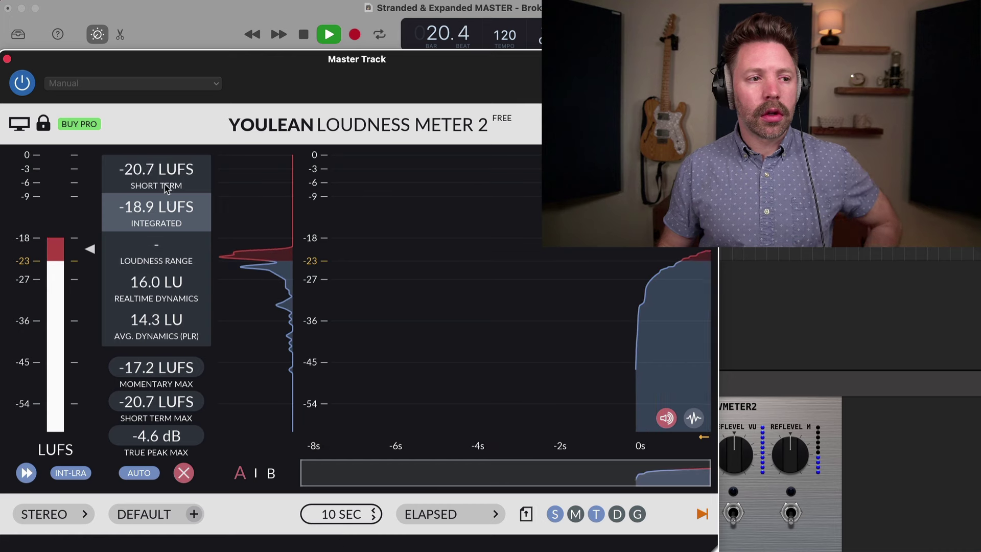
click(184, 470)
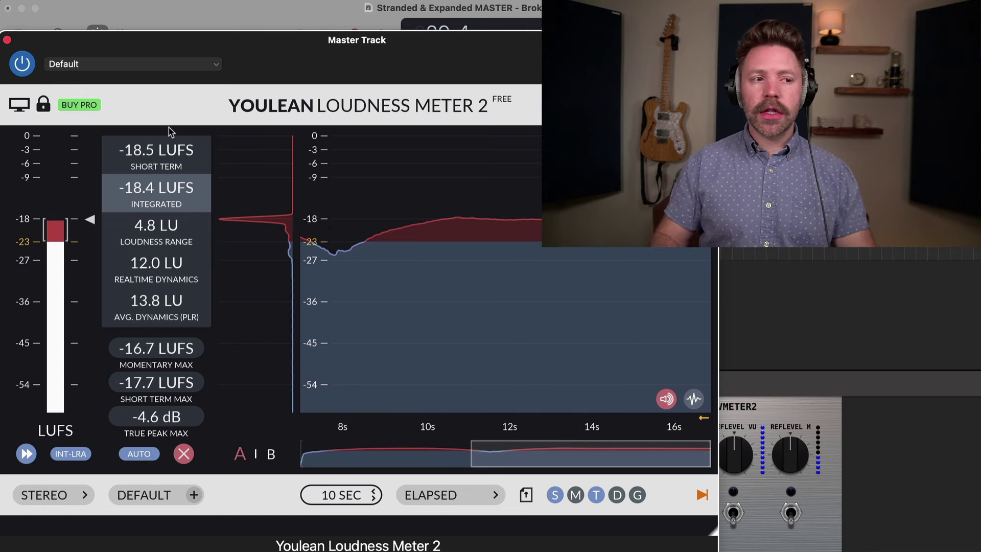
click(8, 39)
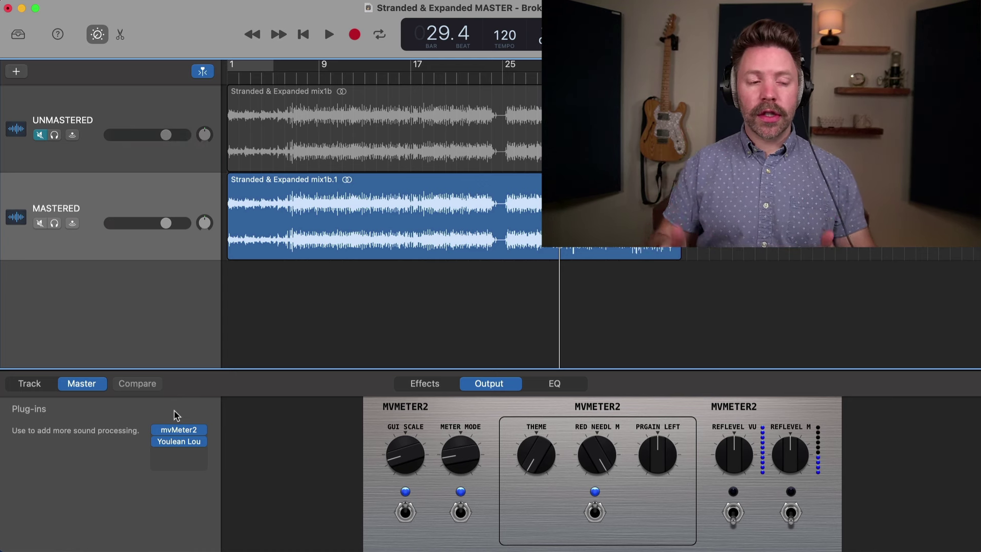
Open the MASTERED track's Limiter and raise its gain to +6.0 dB while playing from about bar 27
click(37, 387)
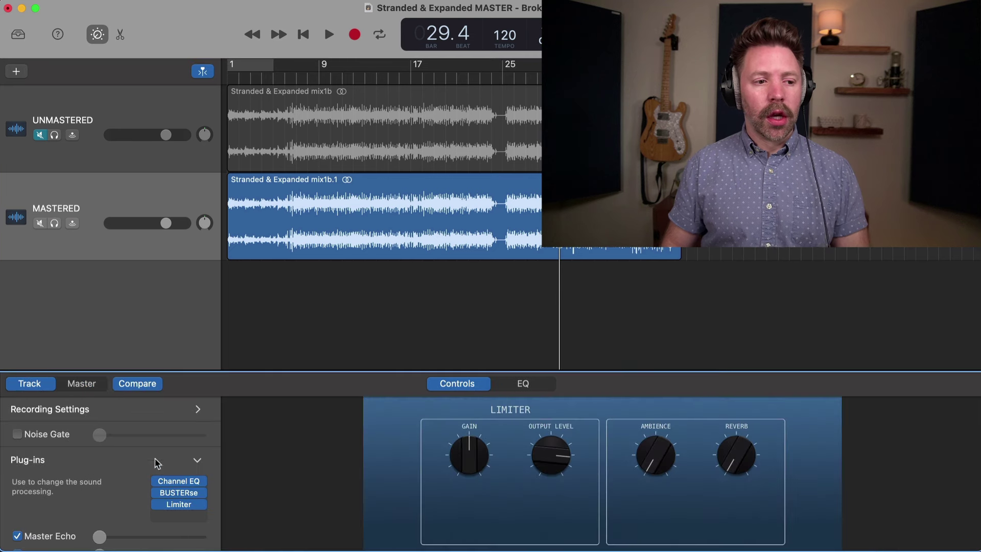
click(180, 505)
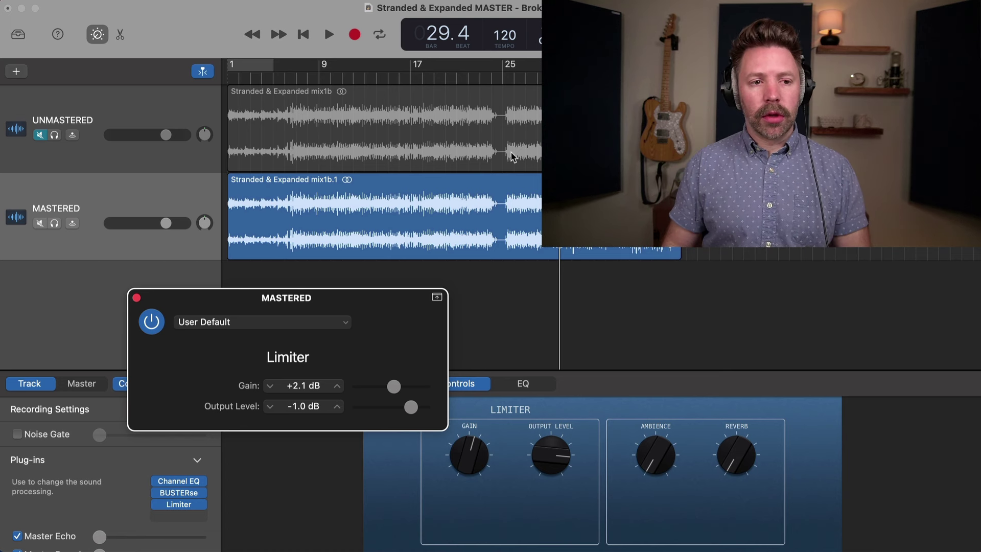
click(530, 83)
key(space)
drag(394, 388, 399, 391)
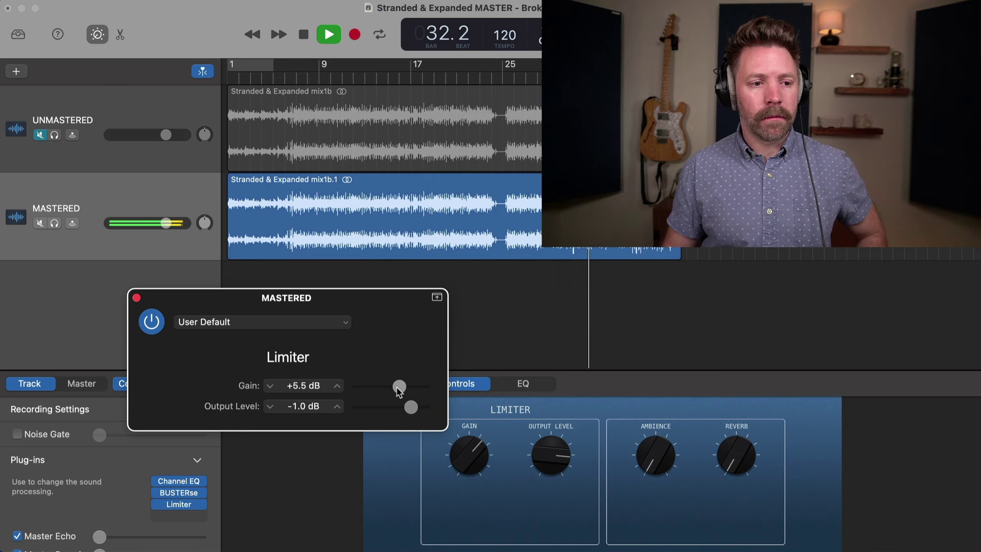
drag(399, 391, 401, 390)
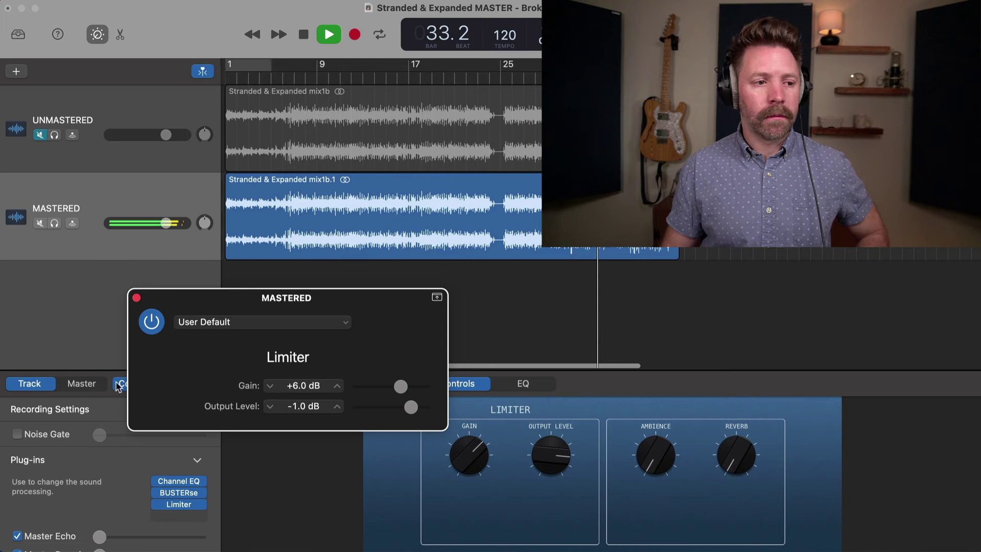
Open Youlean Loudness Meter 2 on the master during playback to read the loudness, and move its window aside
click(82, 383)
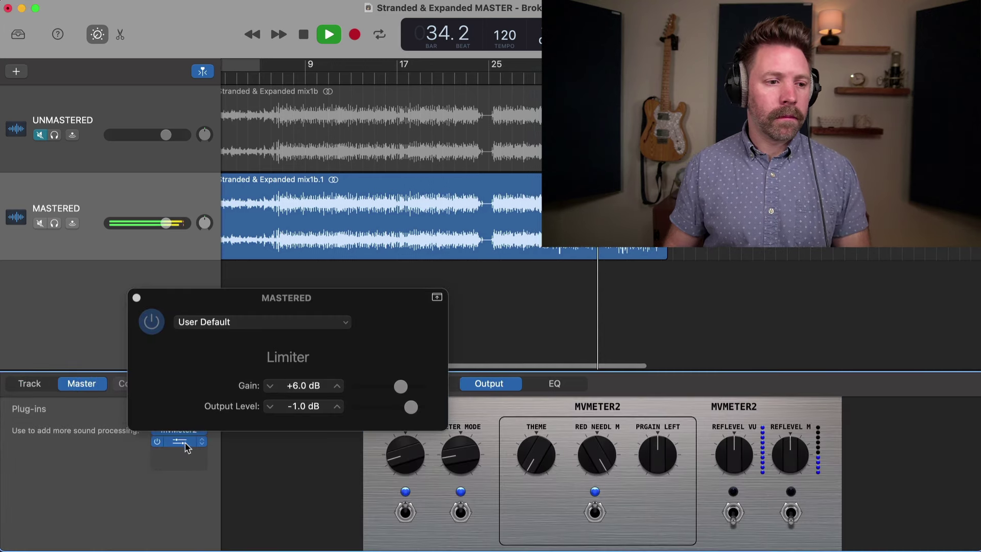
click(185, 443)
drag(311, 295, 317, 275)
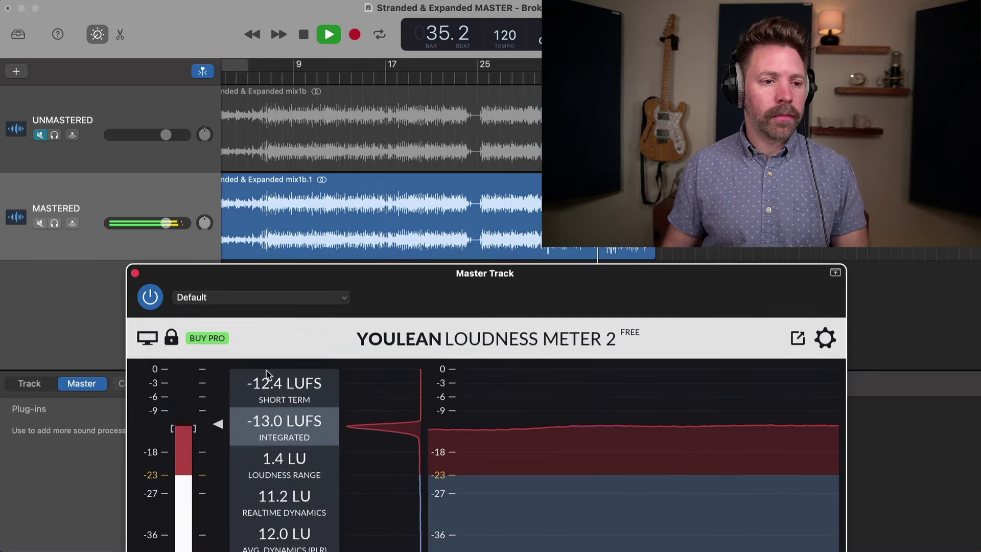
drag(189, 273, 325, 224)
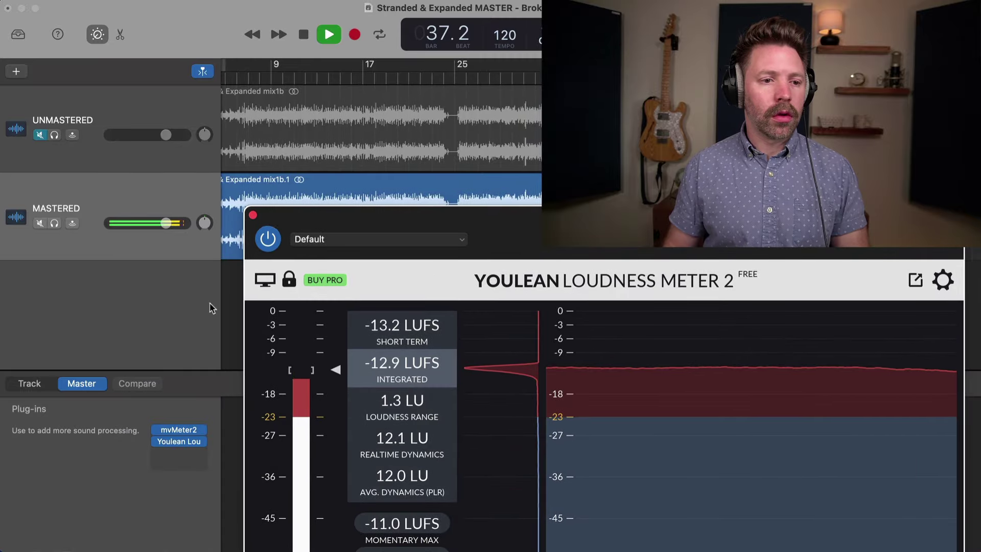
Open mvMeter2 on the master, replay from about bar 28 to measure the RMS level, and stop playback
click(175, 429)
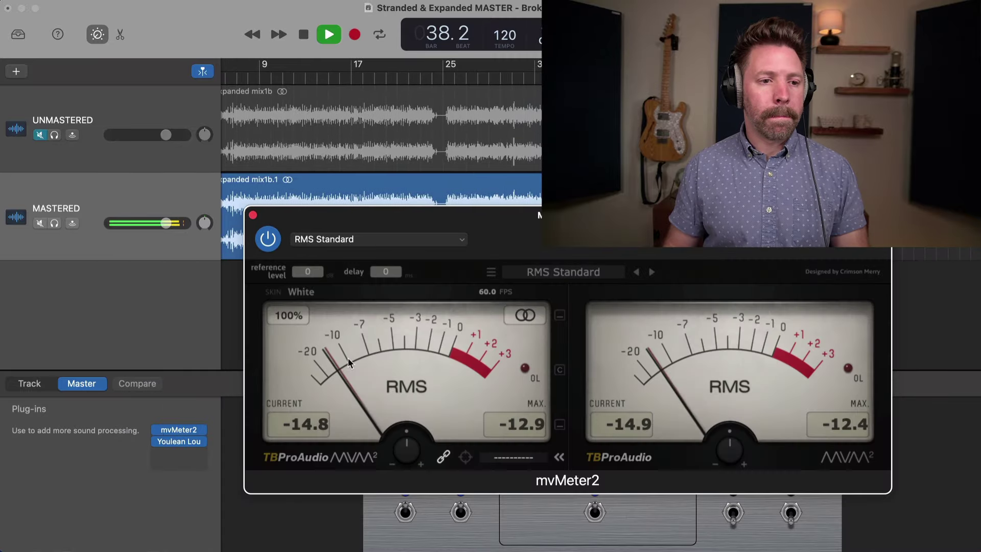
click(488, 76)
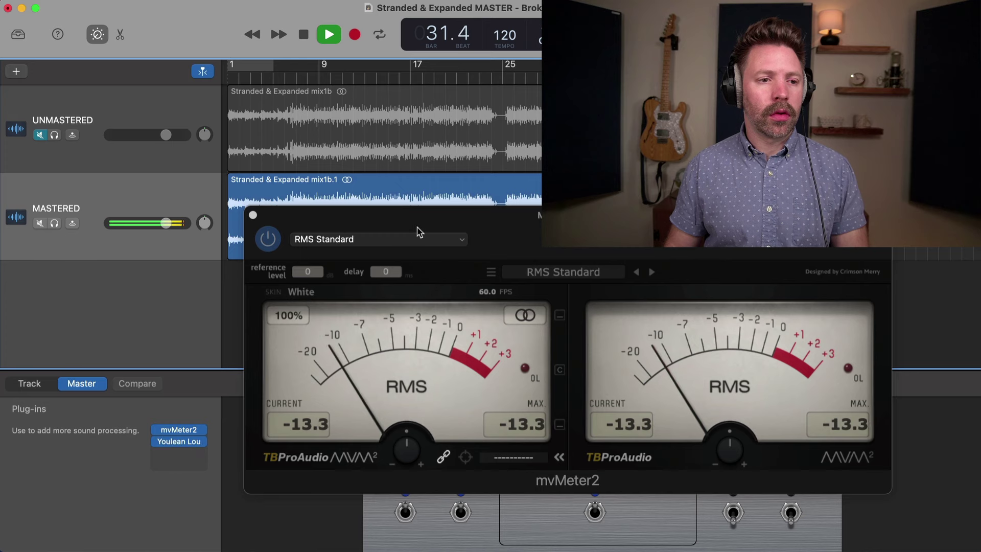
drag(420, 233, 376, 245)
key(space)
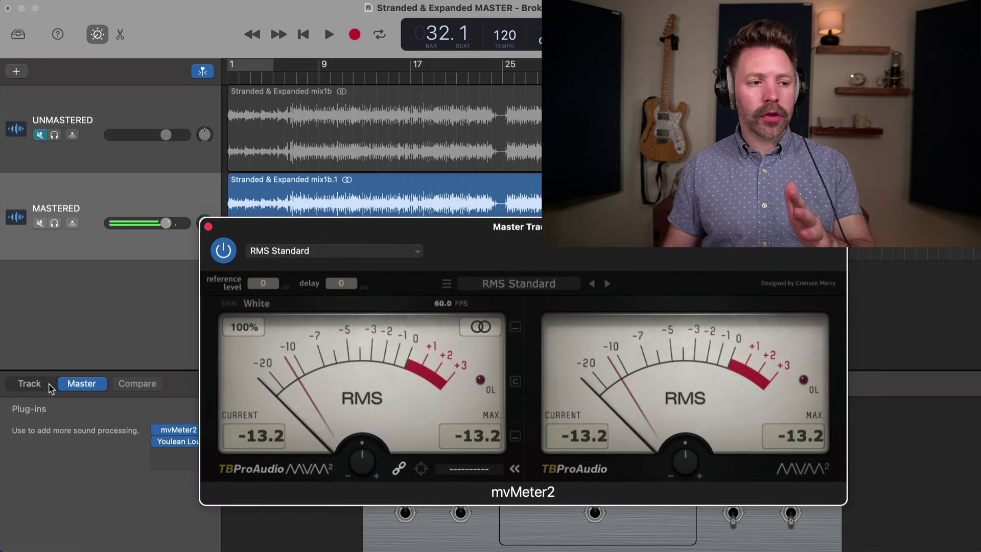
Close mvMeter2, open the MASTERED track's Limiter and lower its gain to +4.7 dB
click(30, 384)
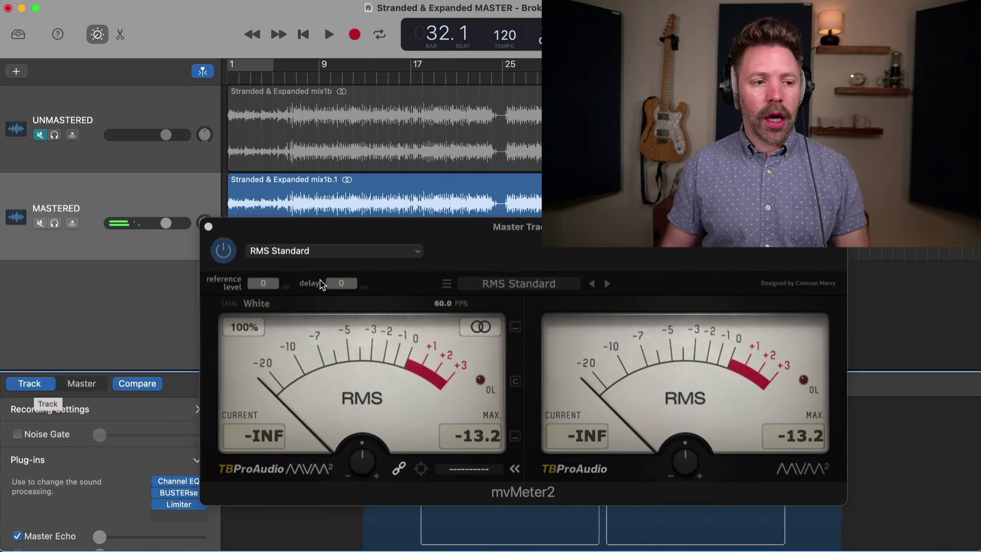
click(209, 227)
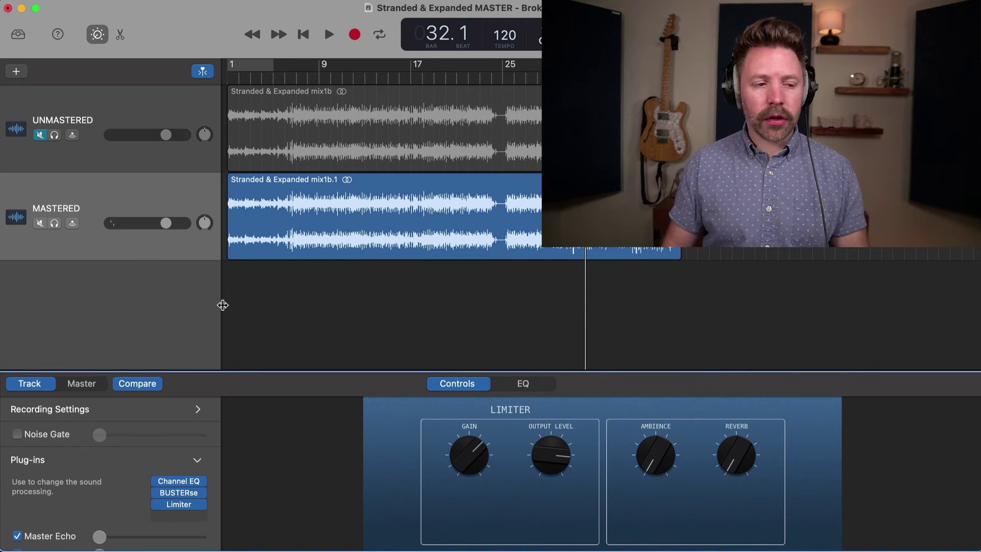
click(179, 505)
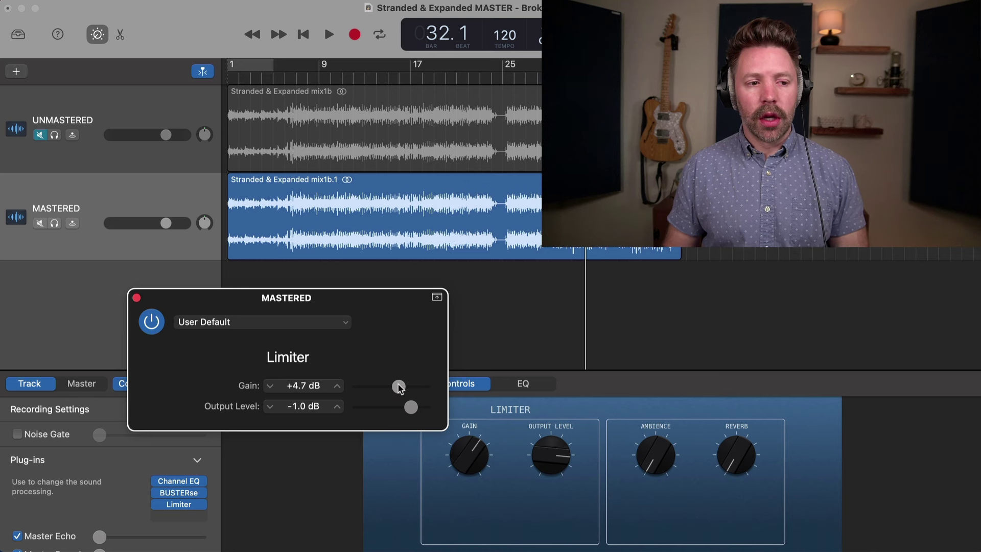
Add a second Limiter after the first on the MASTERED track, with gain +0.4 dB and output level -1.0 dB
drag(187, 511, 187, 521)
click(183, 502)
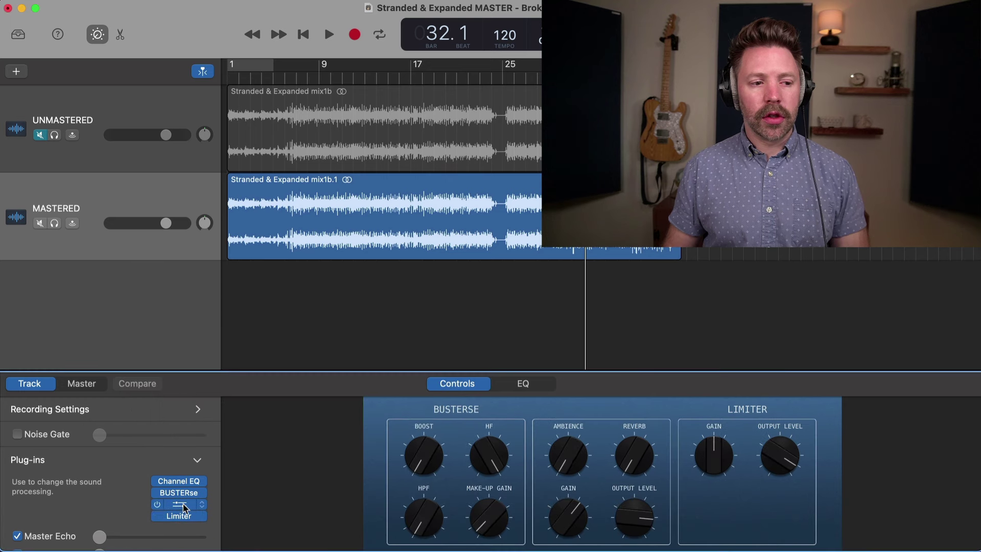
click(183, 514)
click(184, 523)
click(179, 514)
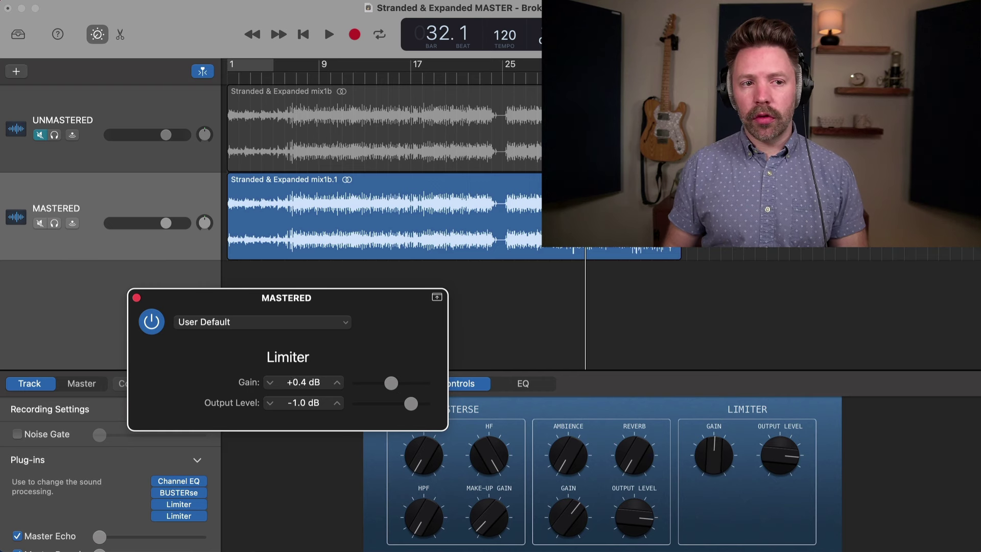
Play from about bar 30, raise the second Limiter's gain to +3.8 dB while listening, and stop playback
click(560, 67)
key(space)
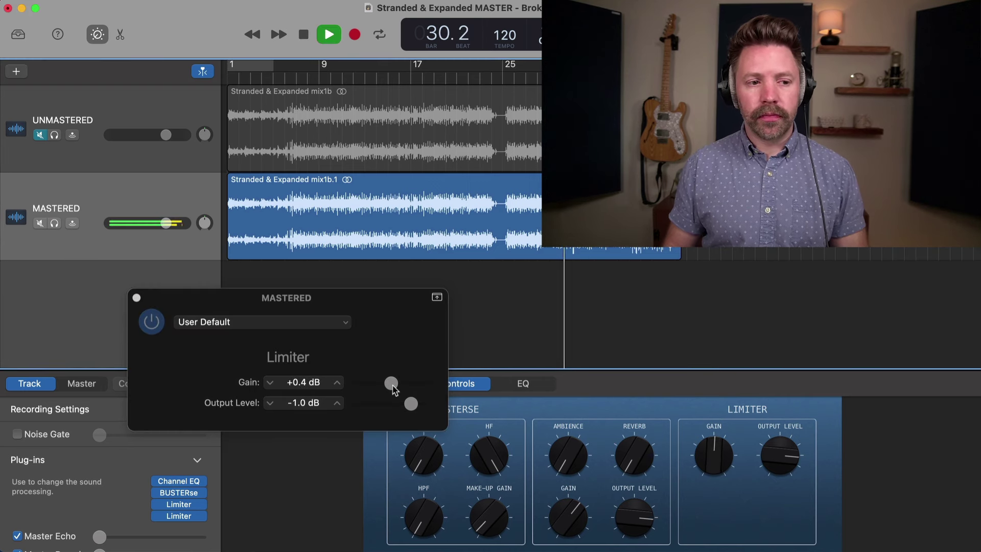
click(392, 384)
drag(393, 387, 397, 386)
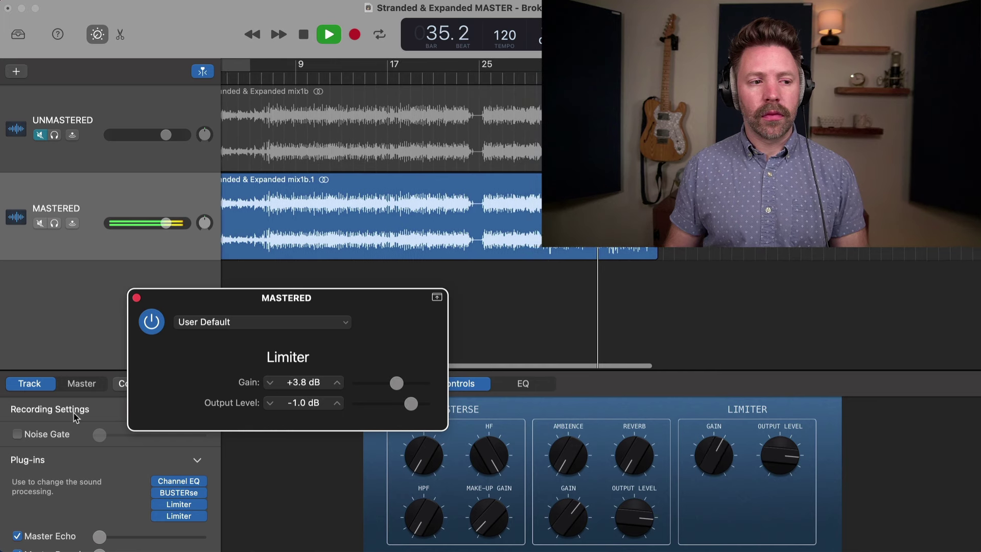
key(space)
Play from about bar 26 and measure the master's RMS level with mvMeter2 and its loudness with Youlean Loudness Meter 2
click(83, 384)
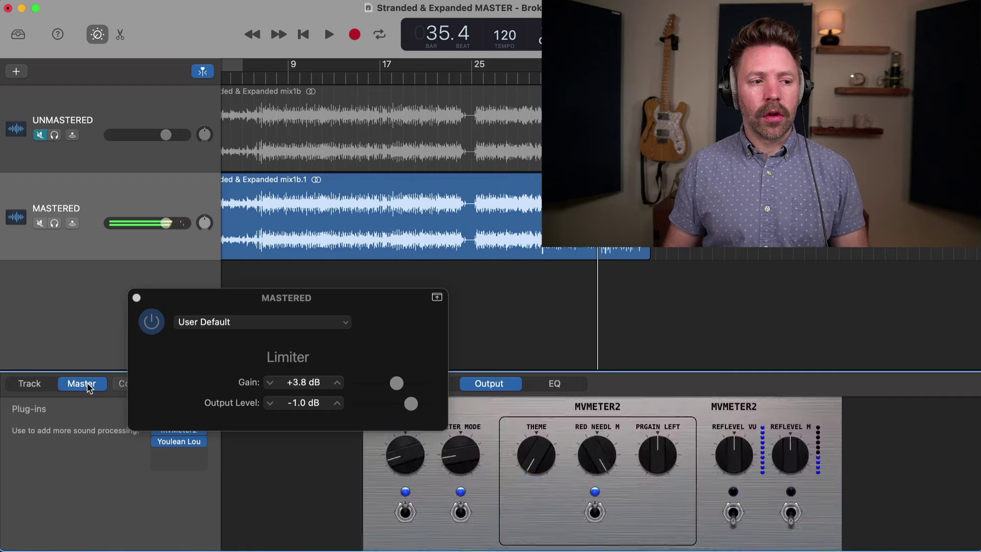
click(137, 297)
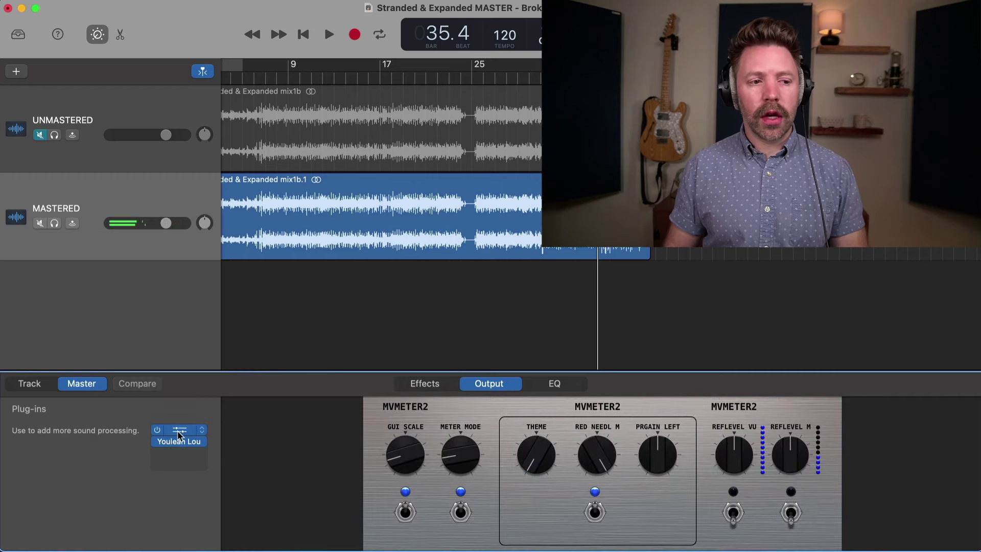
click(176, 430)
click(482, 81)
key(space)
drag(522, 246, 479, 246)
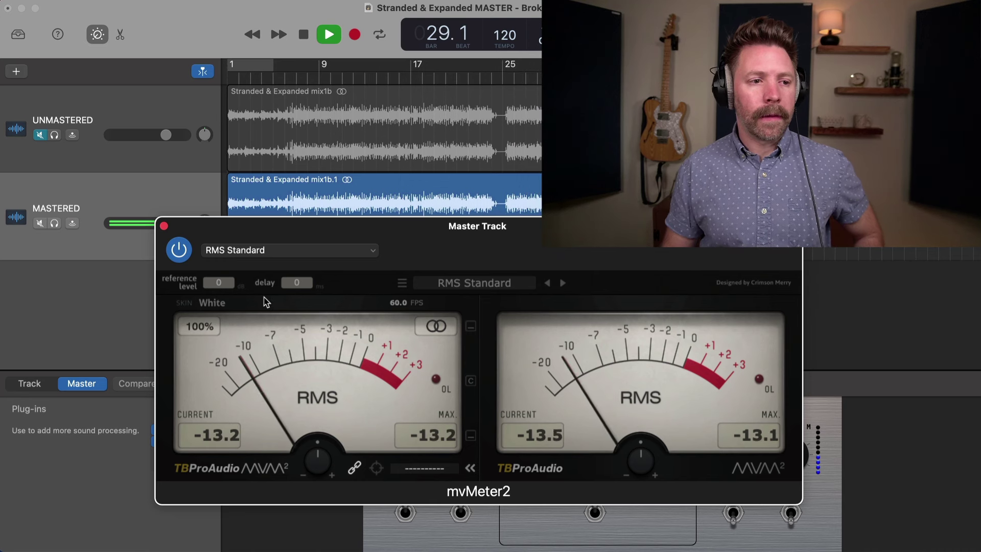
drag(223, 229, 255, 215)
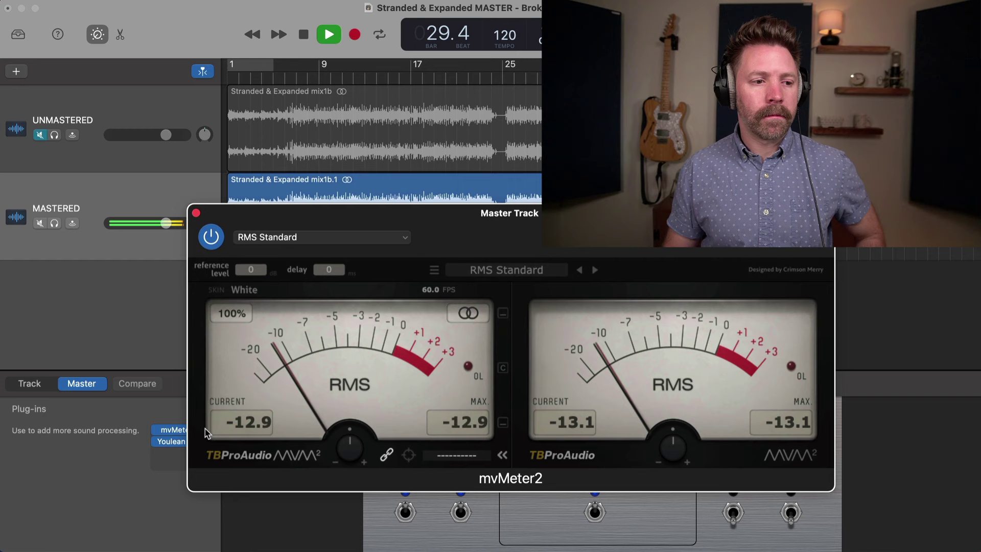
click(171, 441)
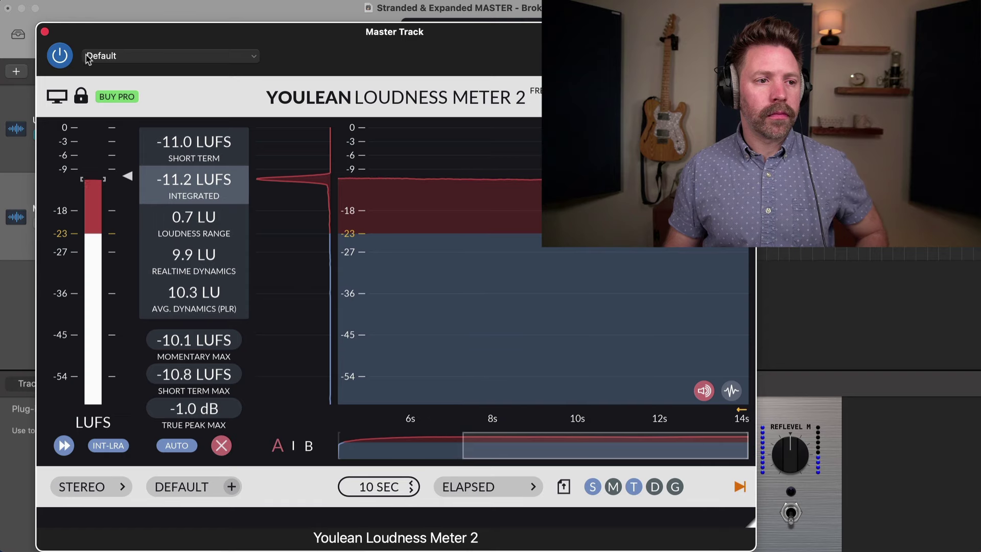
click(44, 33)
Reopen the MASTERED track's second Limiter, lower its gain to +2.6 dB during playback, and stop
click(51, 383)
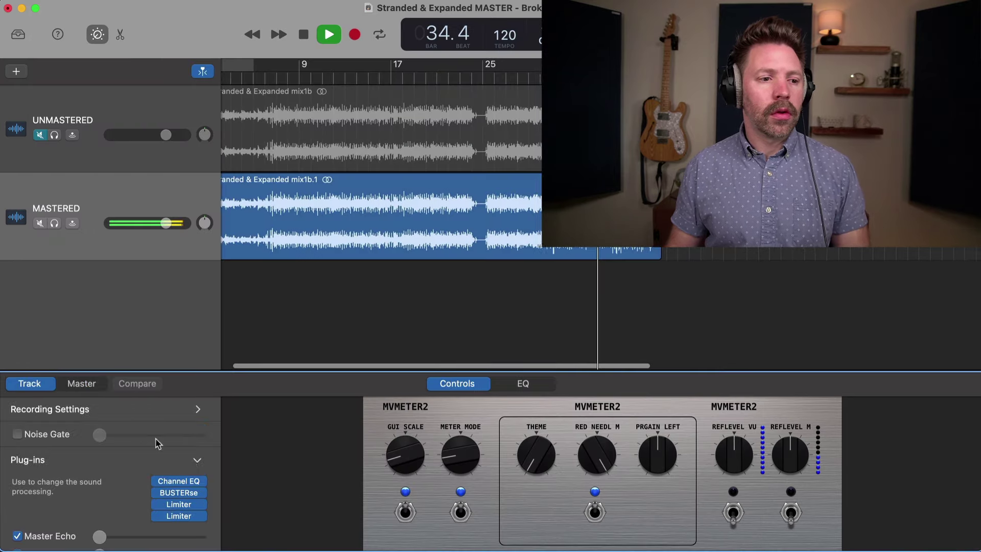
click(179, 516)
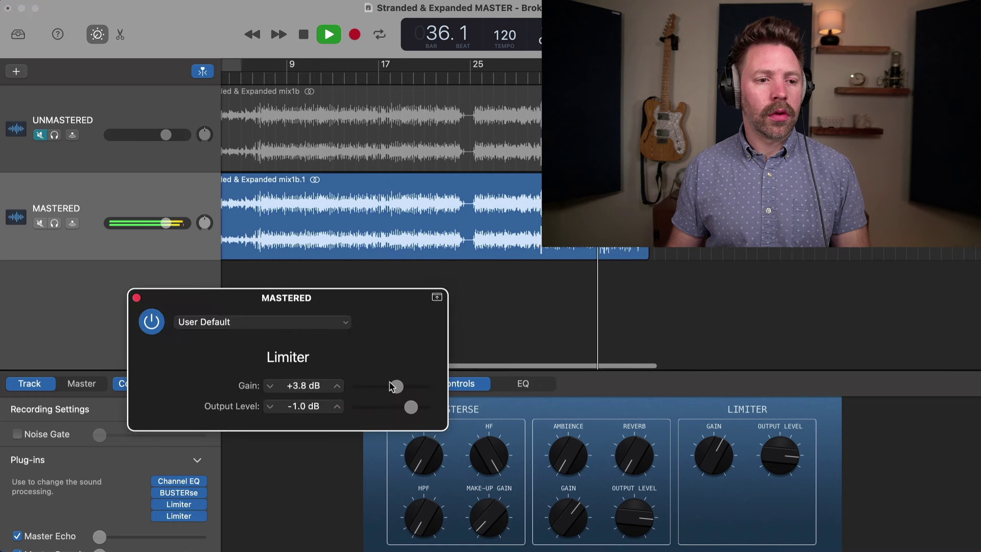
drag(397, 387, 396, 388)
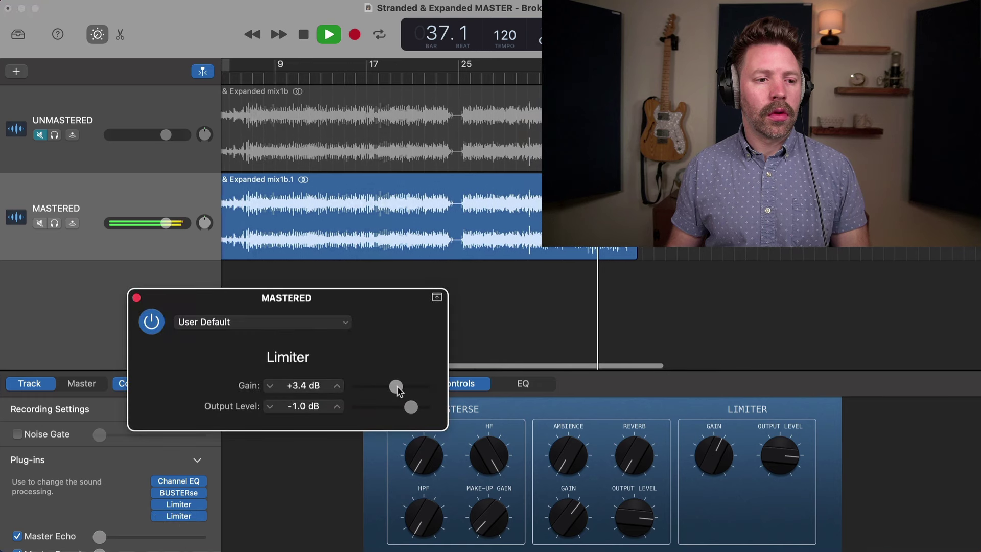
key(space)
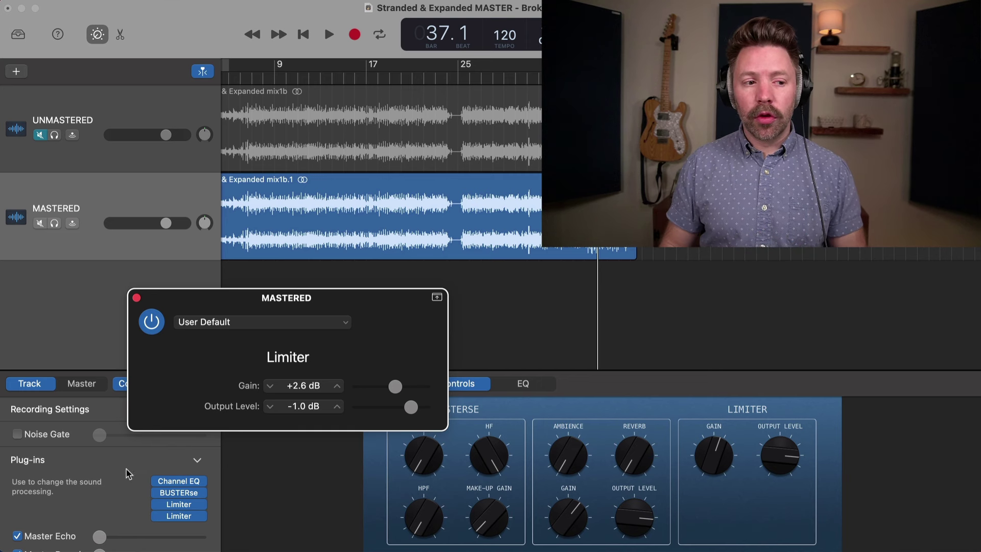
Play from about bar 26 and switch both Limiters off and on repeatedly to compare the sound, leaving them enabled
click(157, 505)
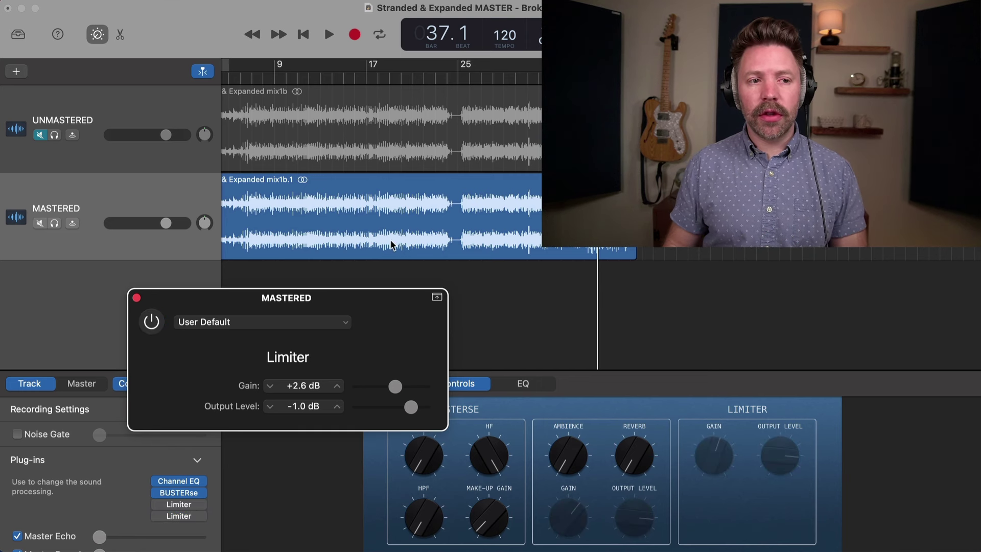
click(483, 82)
key(space)
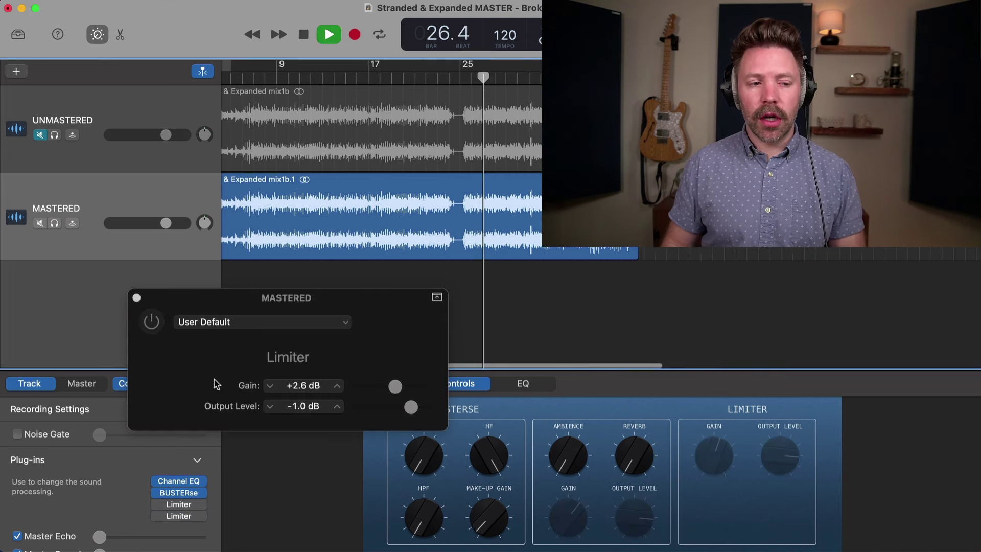
mouse_move(156, 506)
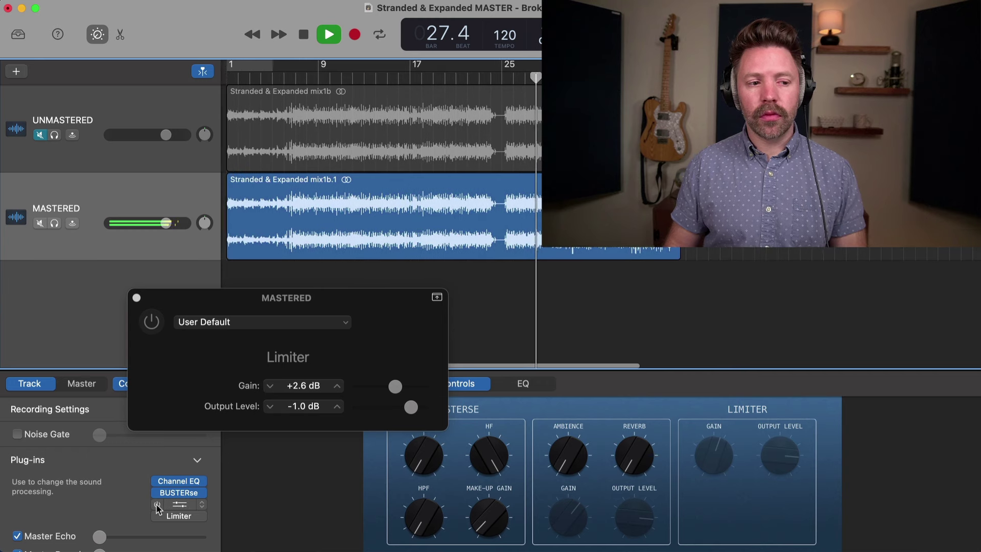
click(157, 505)
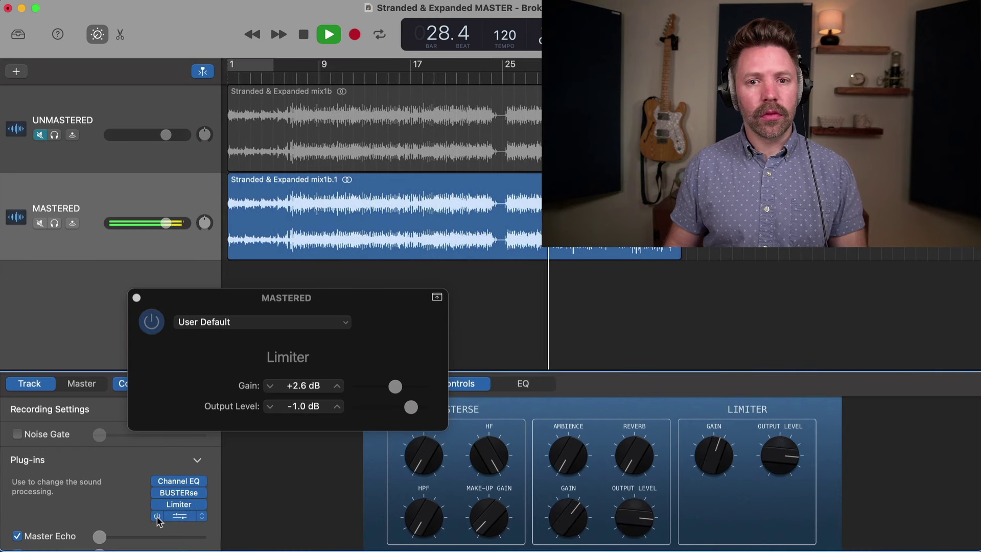
click(157, 515)
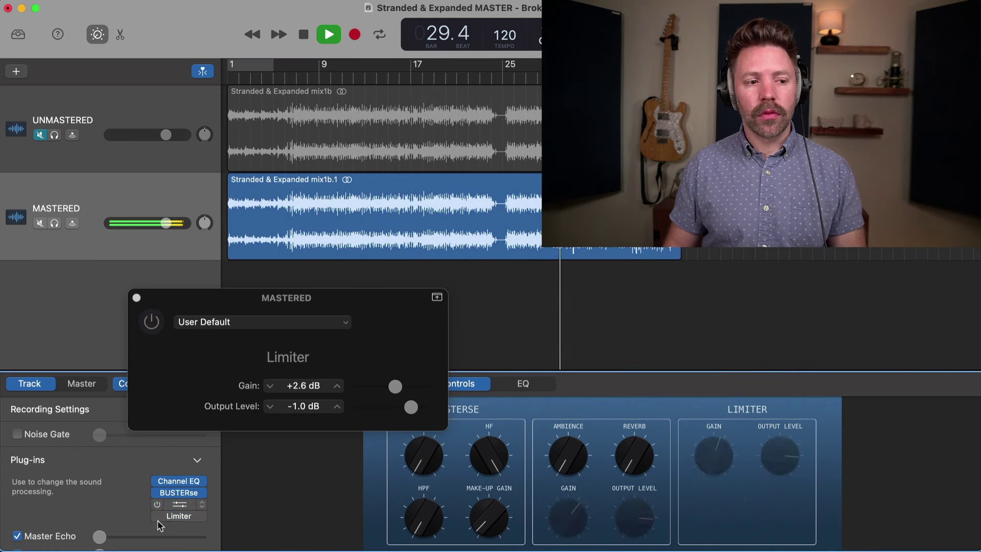
click(157, 505)
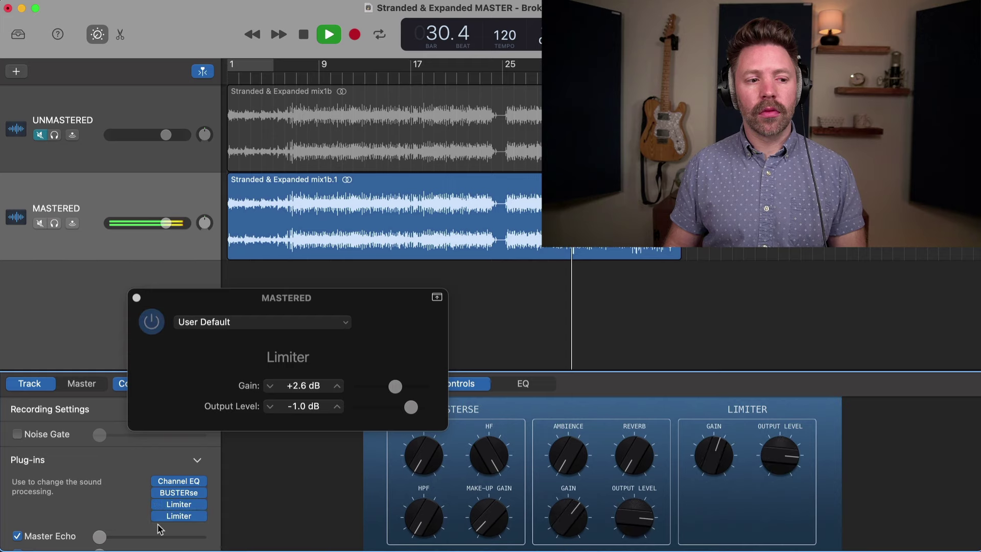
key(space)
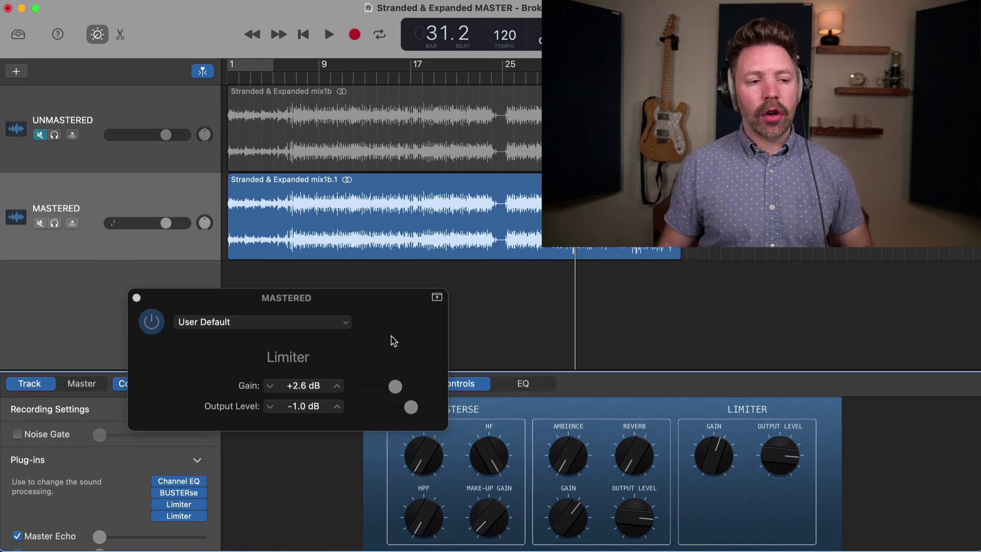
Reduce the second Limiter's gain to +2.1 dB and play the song from bar 31 to check it
click(392, 388)
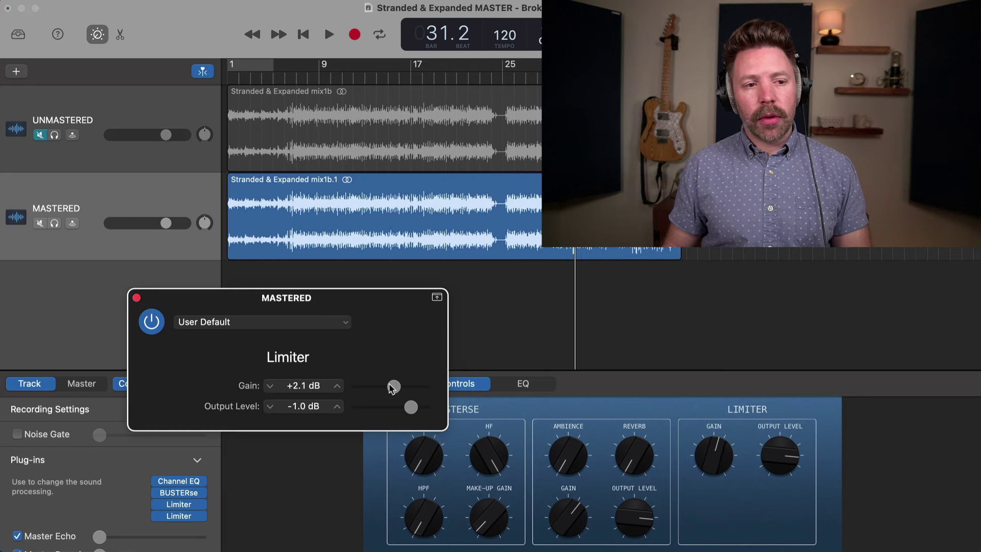
key(space)
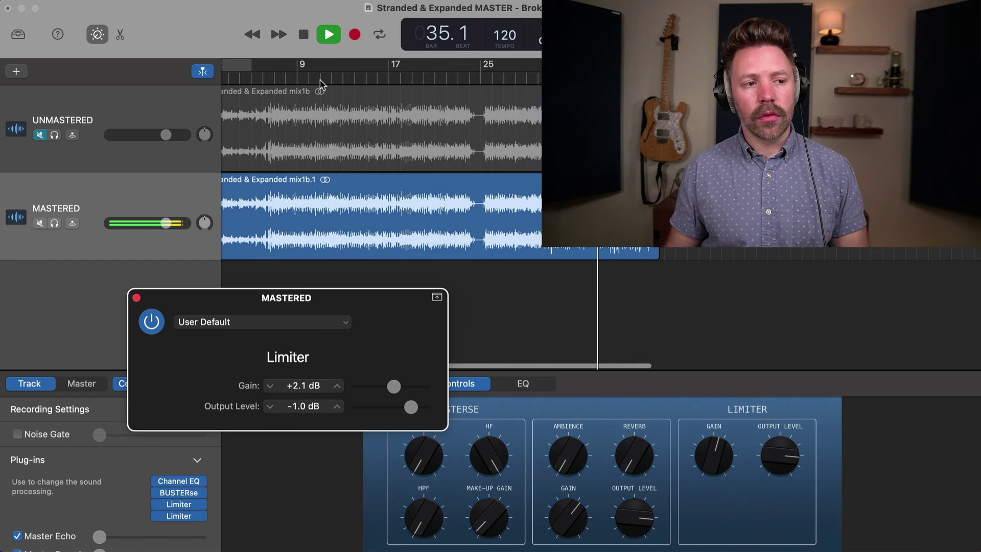
key(space)
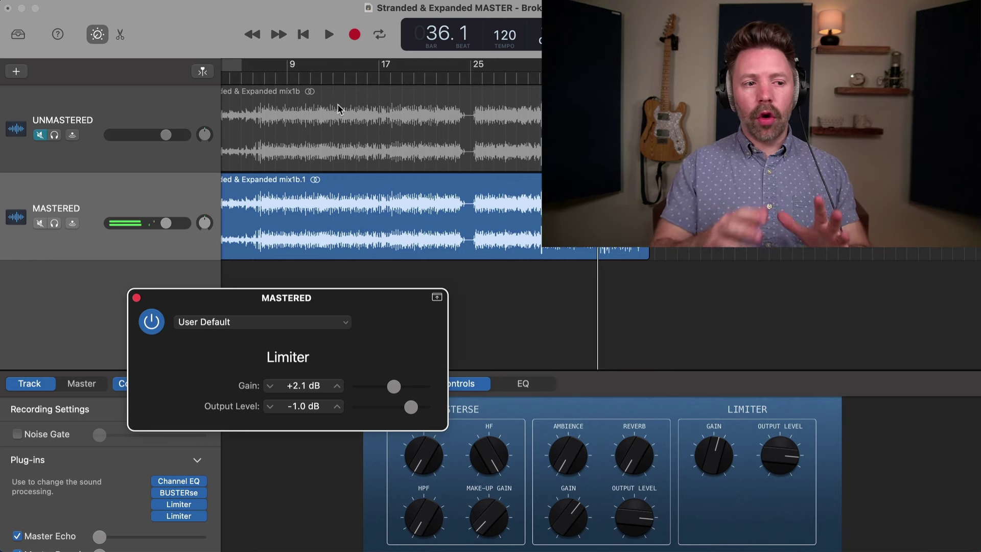
Close the Limiter, solo the UNMASTERED track and place the playhead at bar 28 for comparison
click(137, 298)
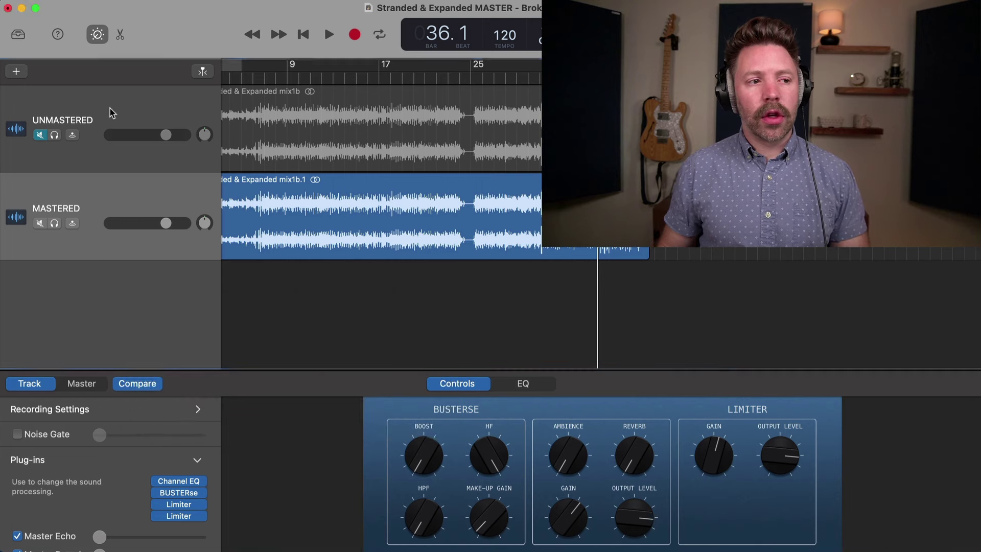
click(76, 120)
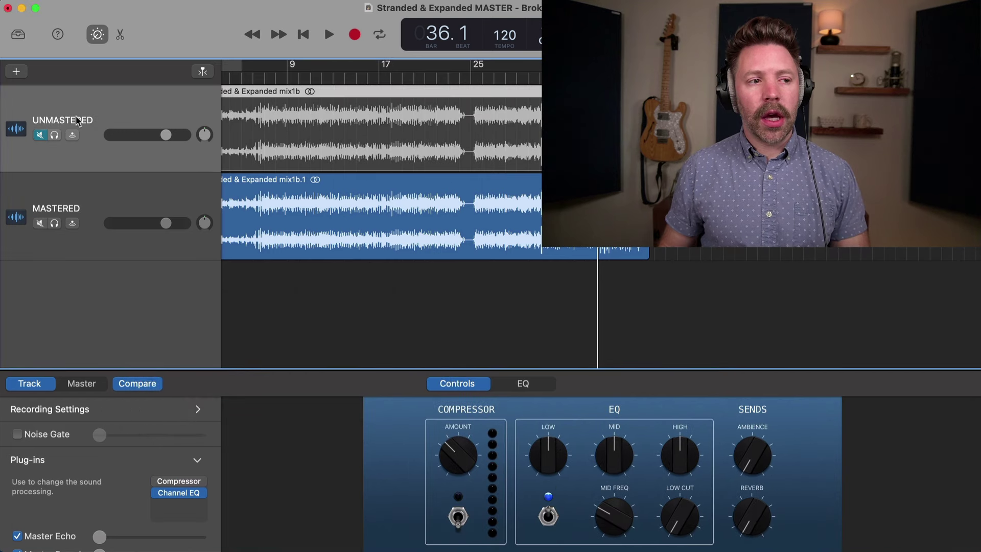
click(56, 136)
click(506, 78)
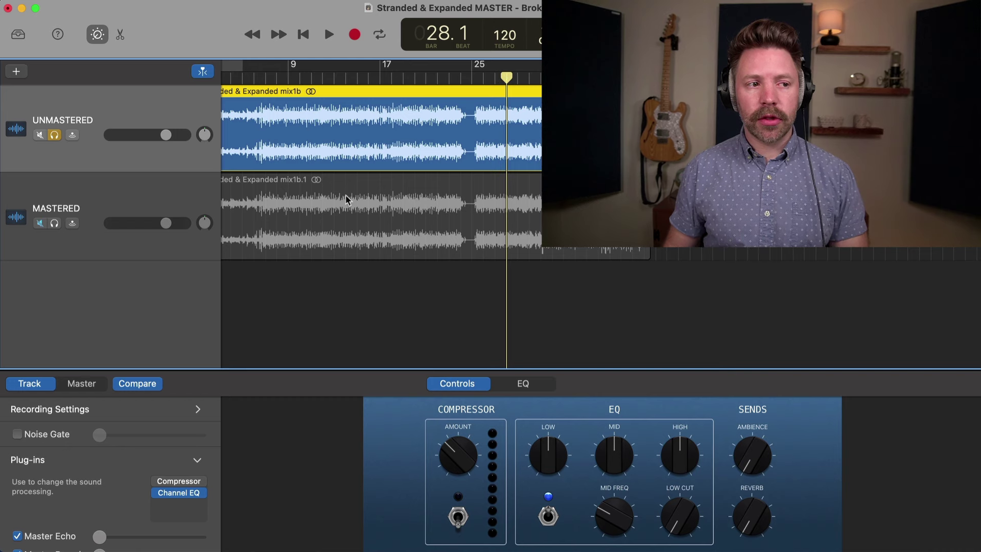
Play the UNMASTERED track briefly from bar 28, turn off its solo and play the MASTERED track for comparison
key(space)
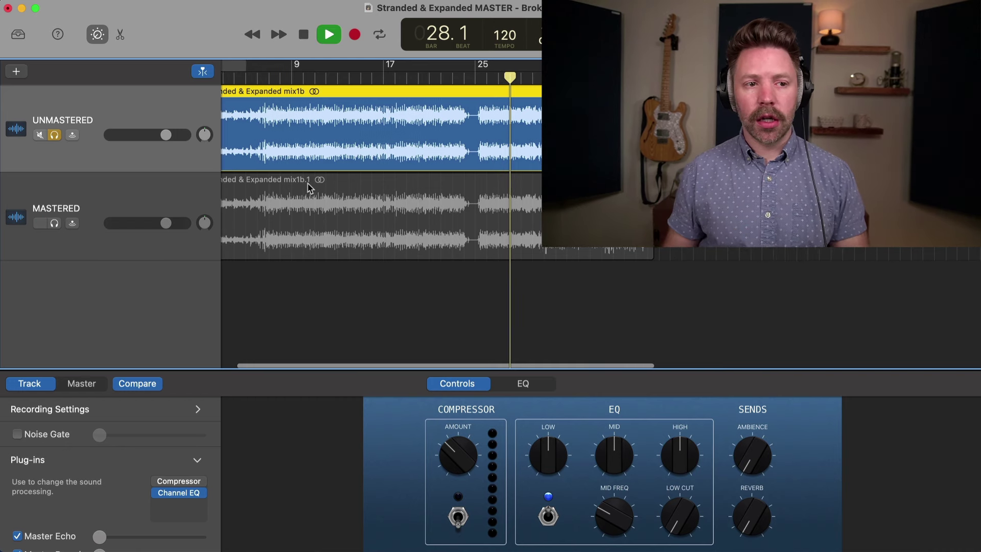
key(space)
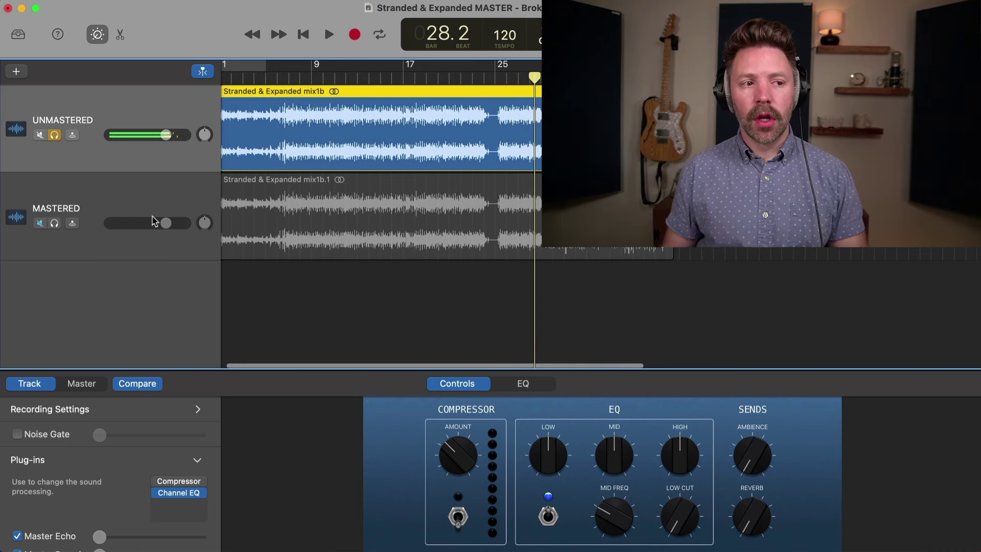
click(84, 198)
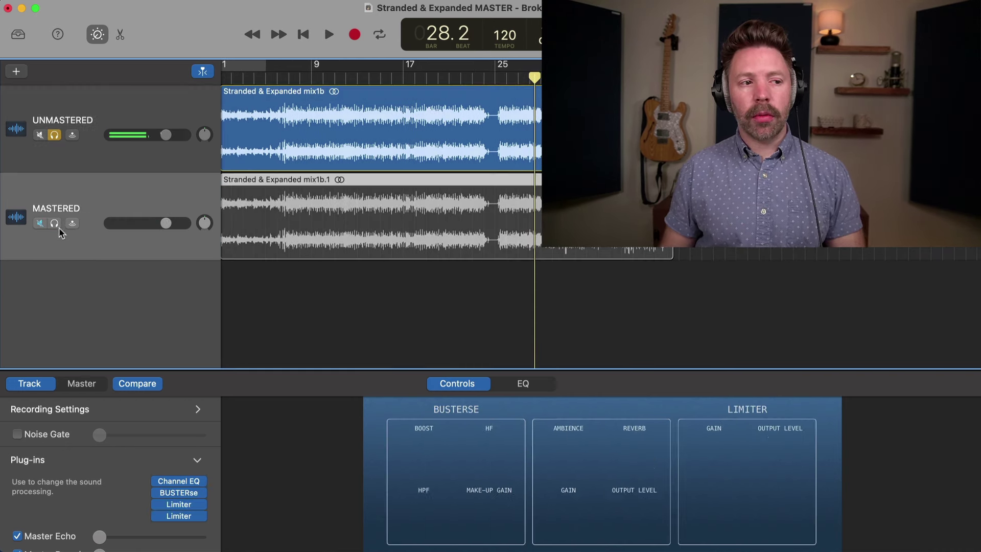
click(54, 132)
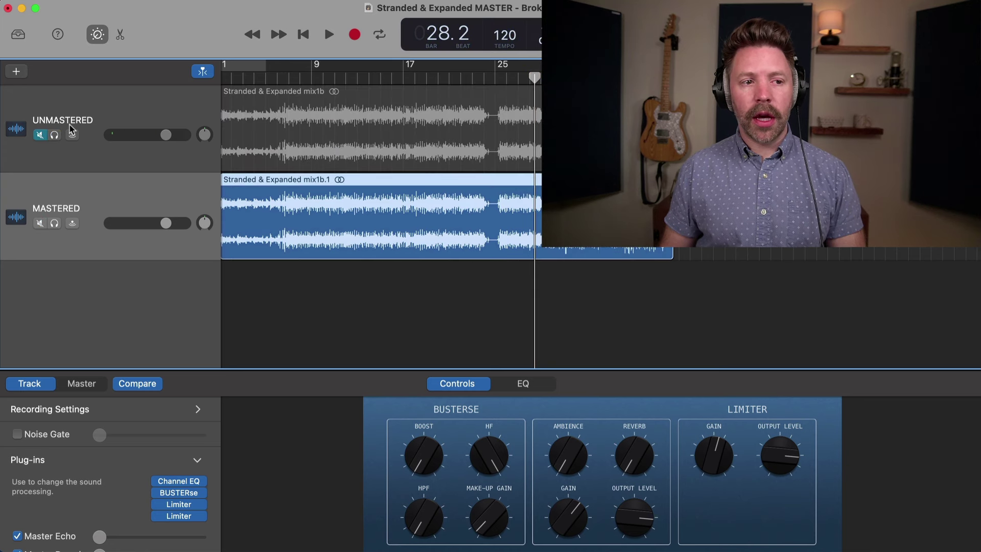
key(space)
key(space)
Lower the MASTERED track's volume to -7.4 dB and switch the UNMASTERED solo on and off during playback to match their loudness
drag(167, 223, 144, 223)
key(space)
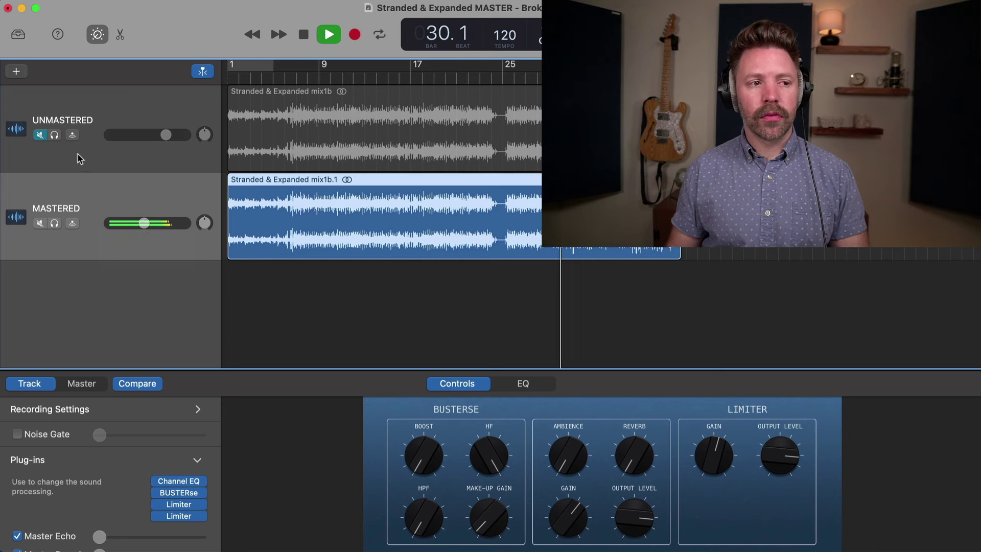
click(54, 134)
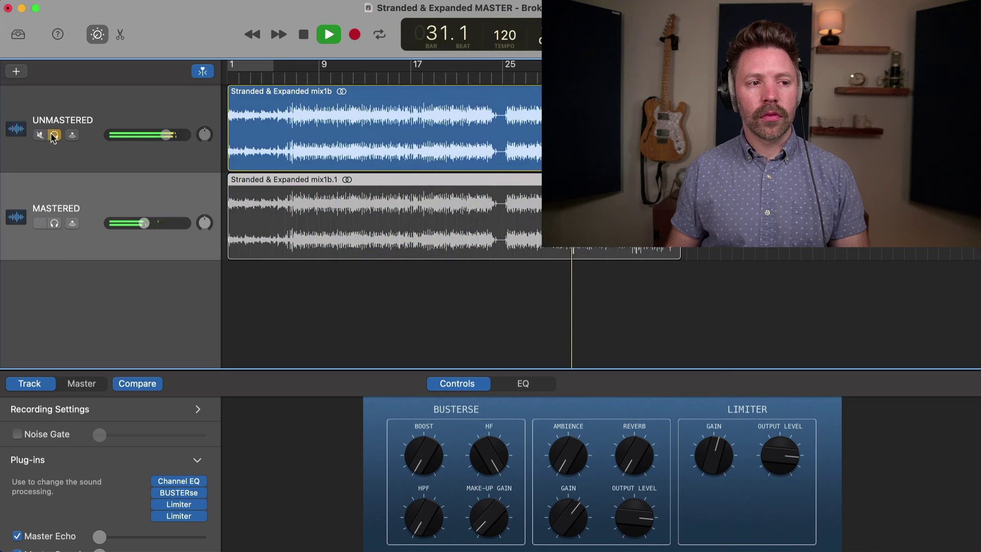
click(53, 136)
click(145, 223)
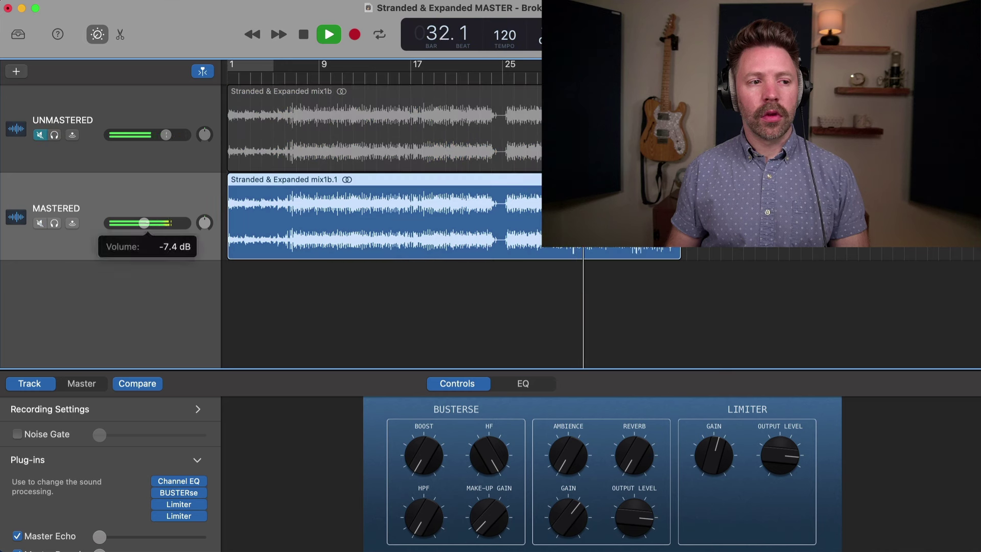
Alternate between both tracks by soloing and unsoloing UNMASTERED, stop playback and raise the MASTERED volume slightly
click(54, 135)
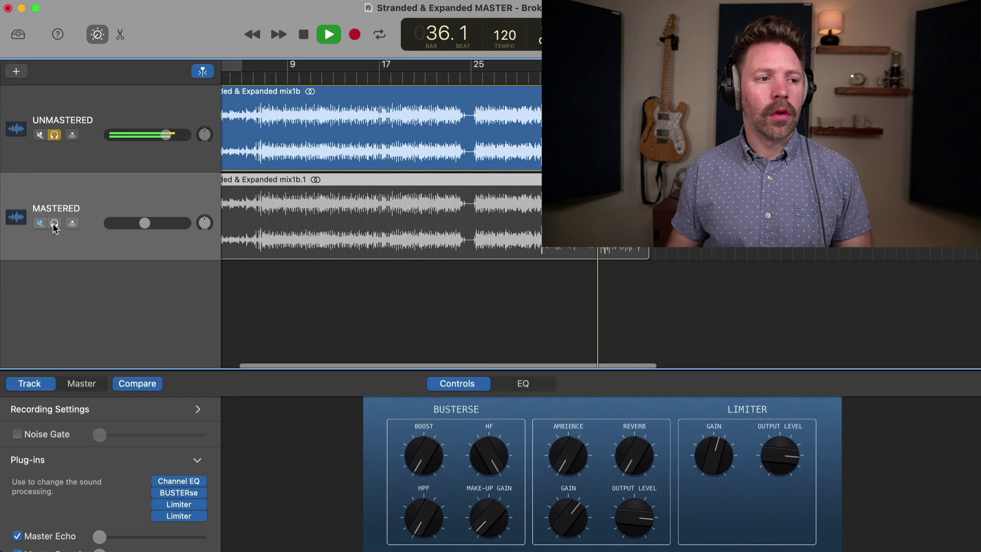
click(54, 135)
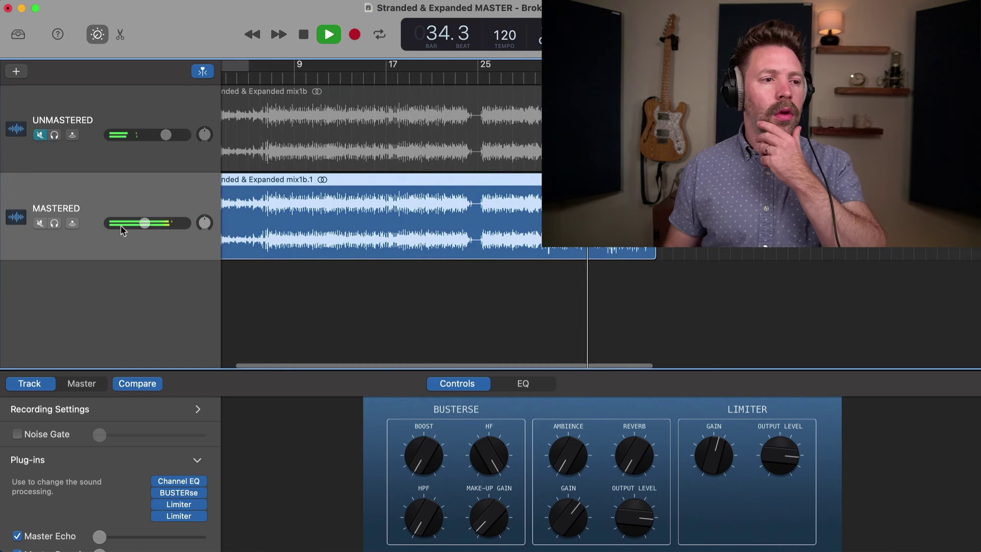
click(55, 135)
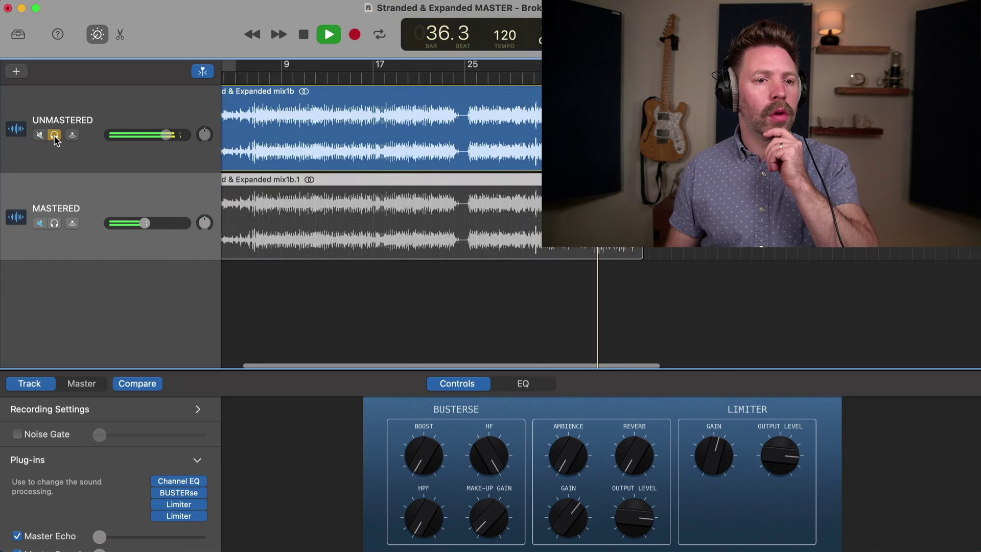
click(54, 134)
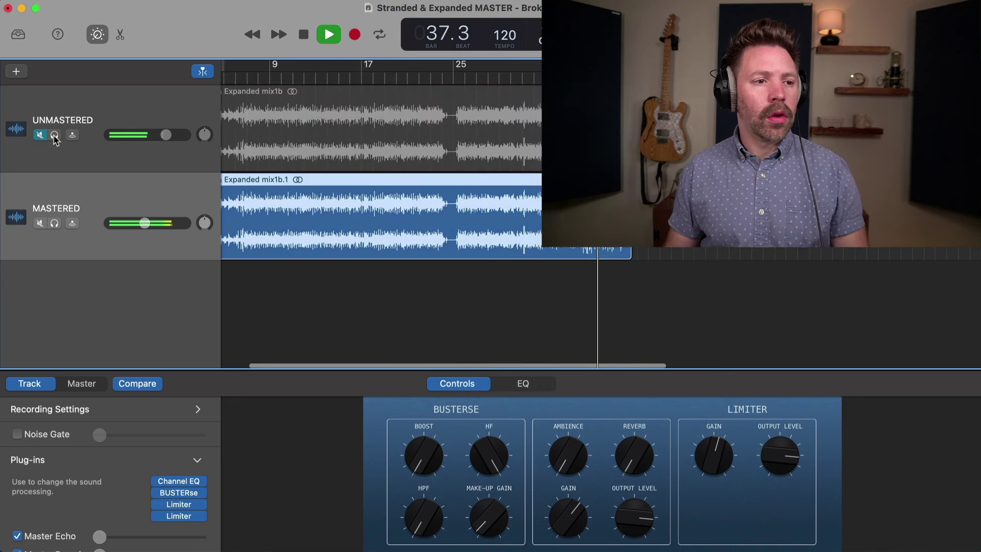
click(55, 135)
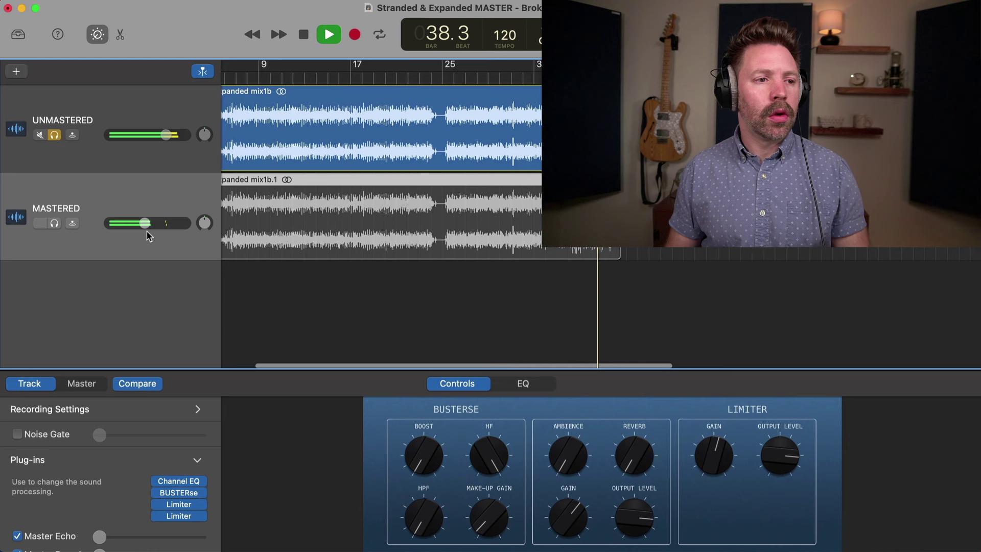
key(space)
drag(145, 224, 146, 223)
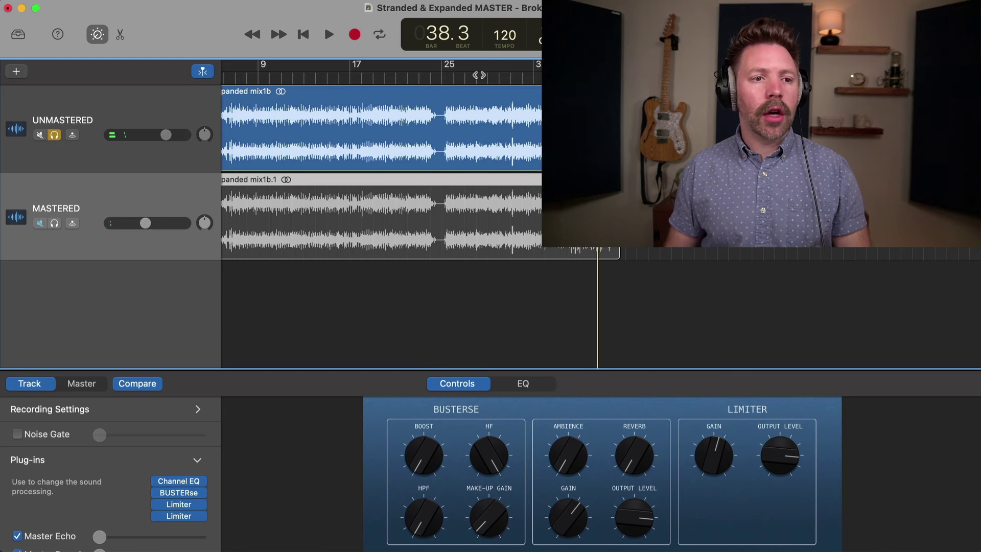
Play from bar 13, toggle the UNMASTERED solo to compare, and set the MASTERED track's volume to -6.0 dB
click(478, 76)
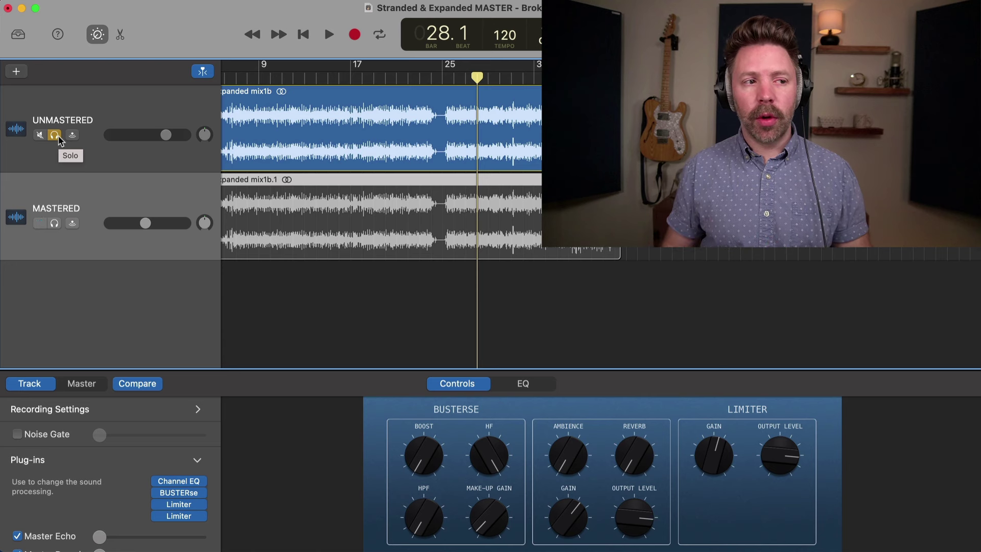
scroll(307, 102, left, 2)
click(318, 74)
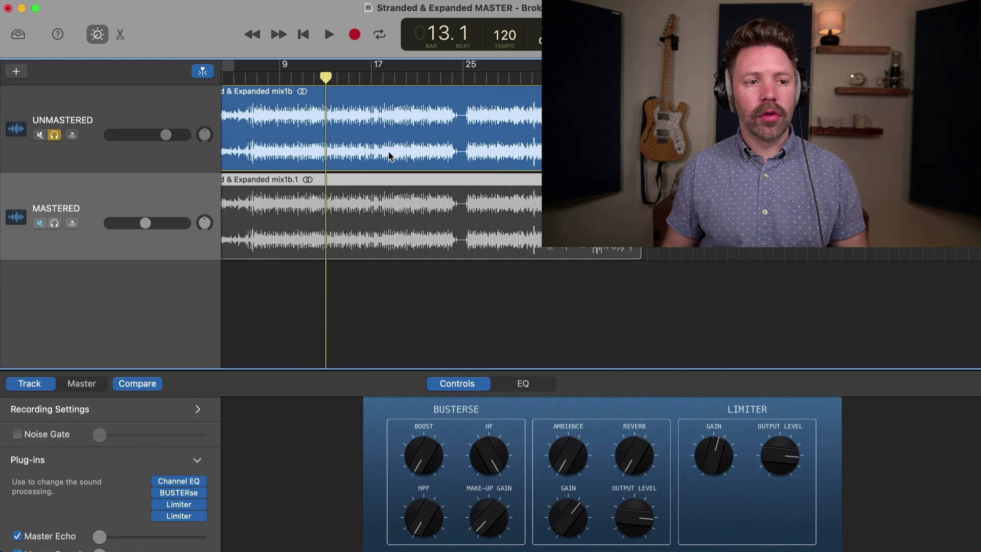
click(55, 135)
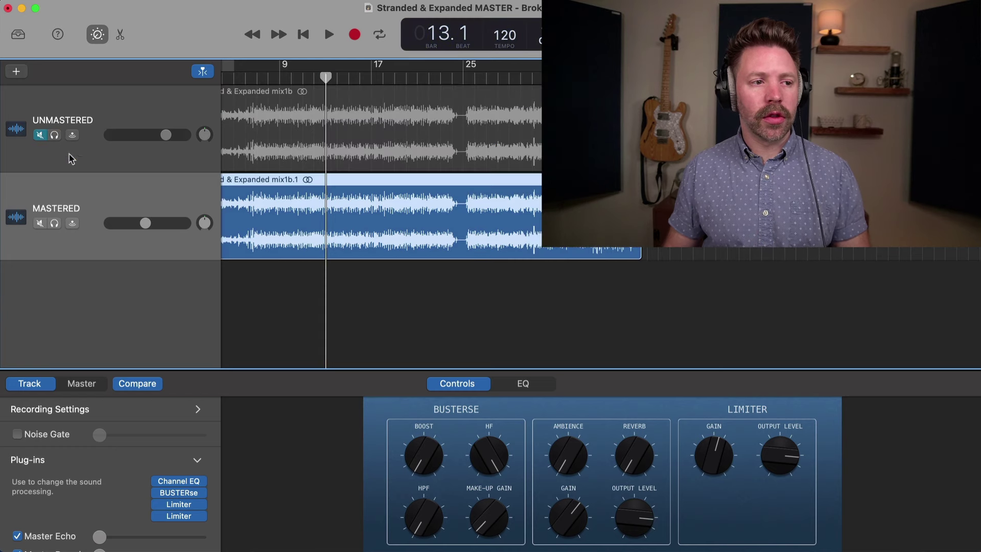
key(space)
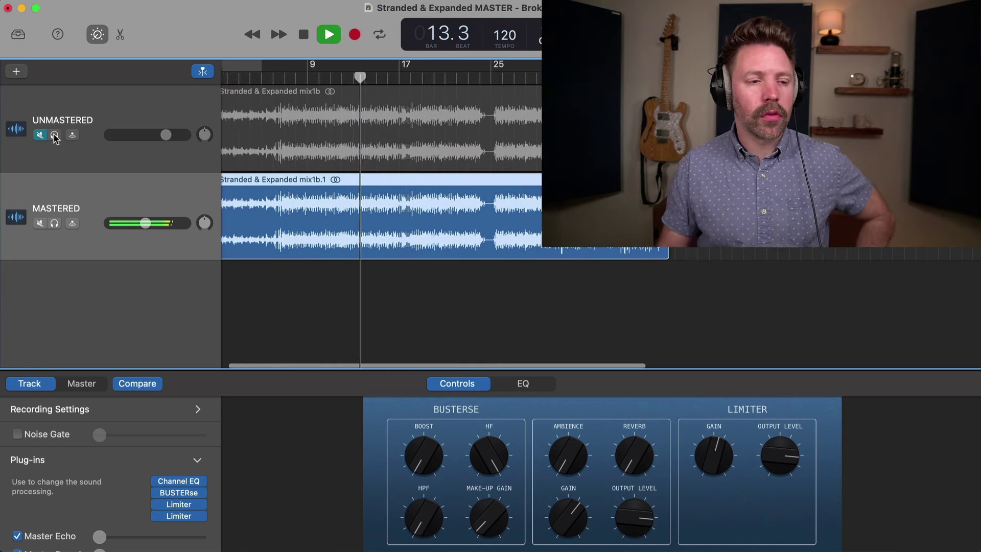
click(55, 135)
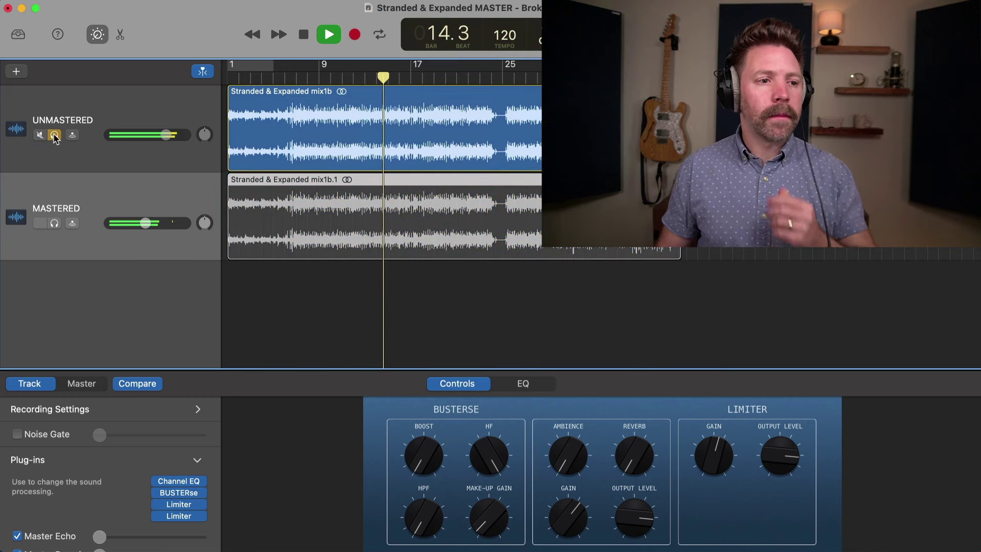
click(55, 134)
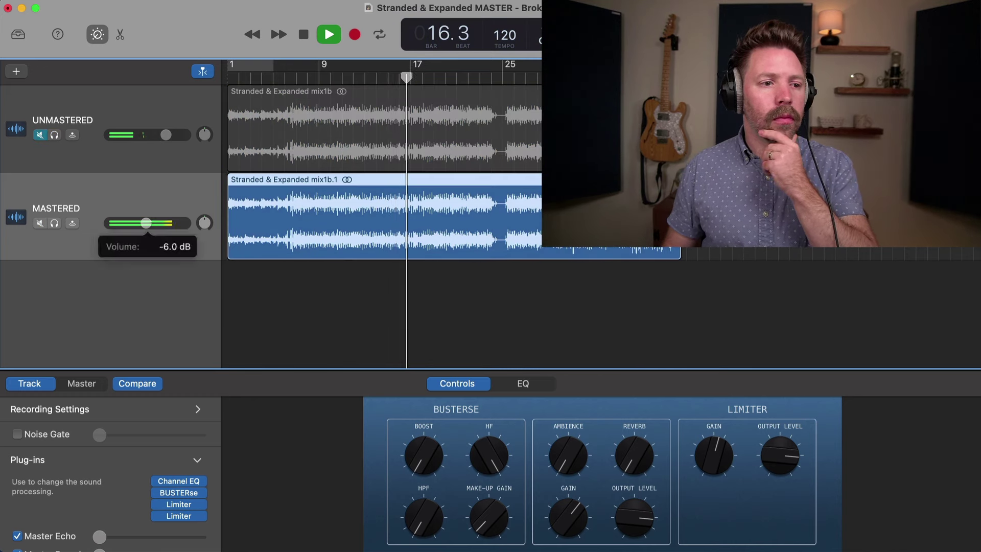
Keep toggling the UNMASTERED solo during playback and raise the MASTERED track's volume to -5.6 dB
click(54, 135)
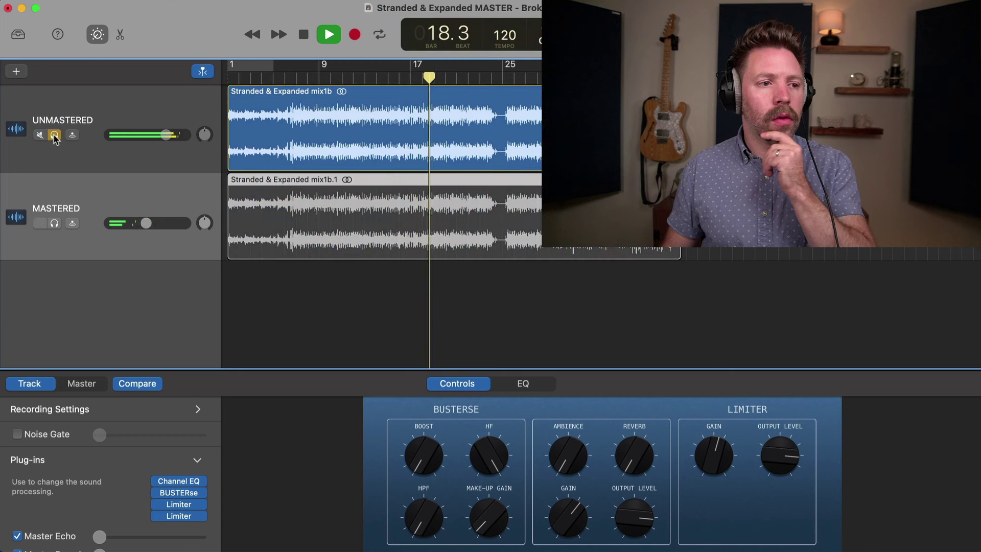
click(55, 135)
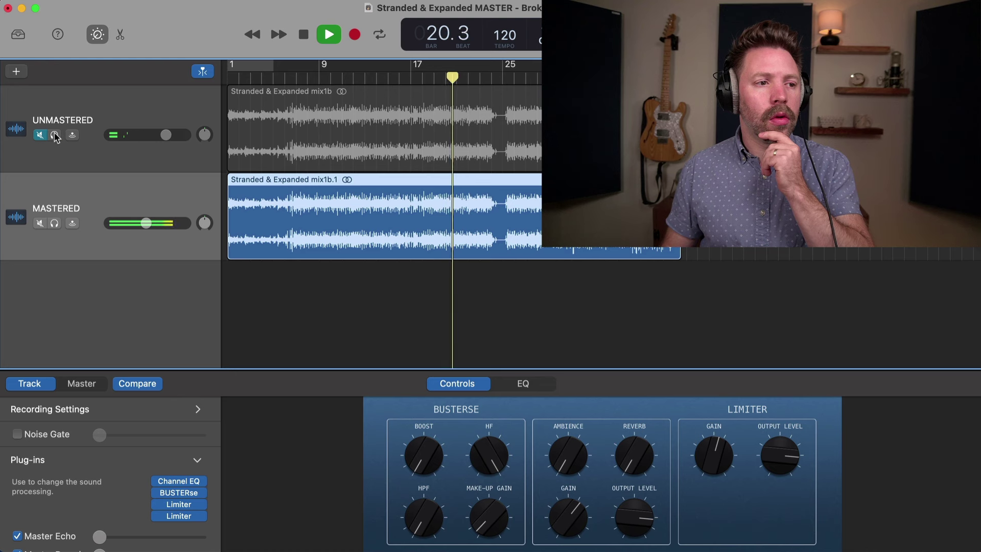
click(55, 135)
click(55, 135)
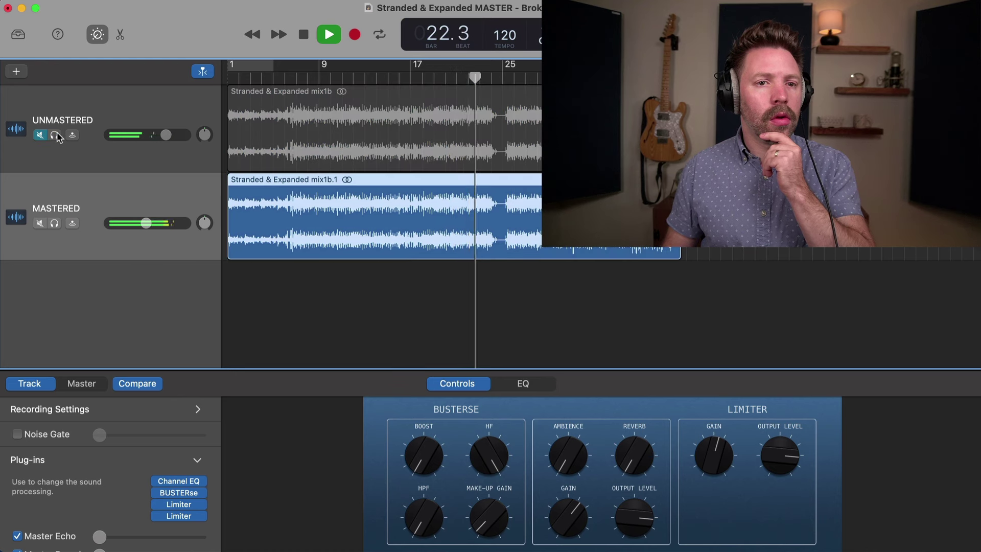
drag(145, 223, 147, 223)
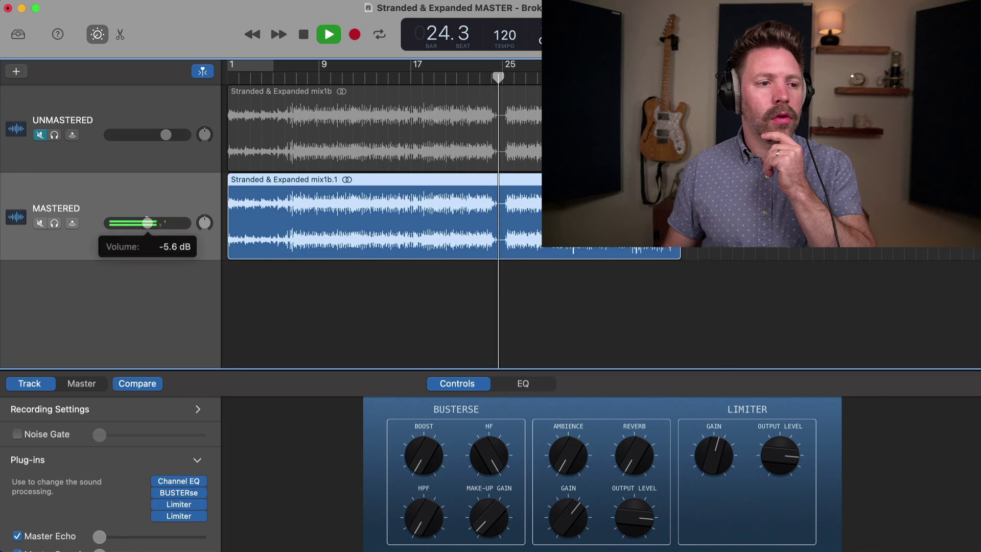
Compare the level-matched tracks by switching the UNMASTERED solo repeatedly, leave it off and stop playback
click(54, 135)
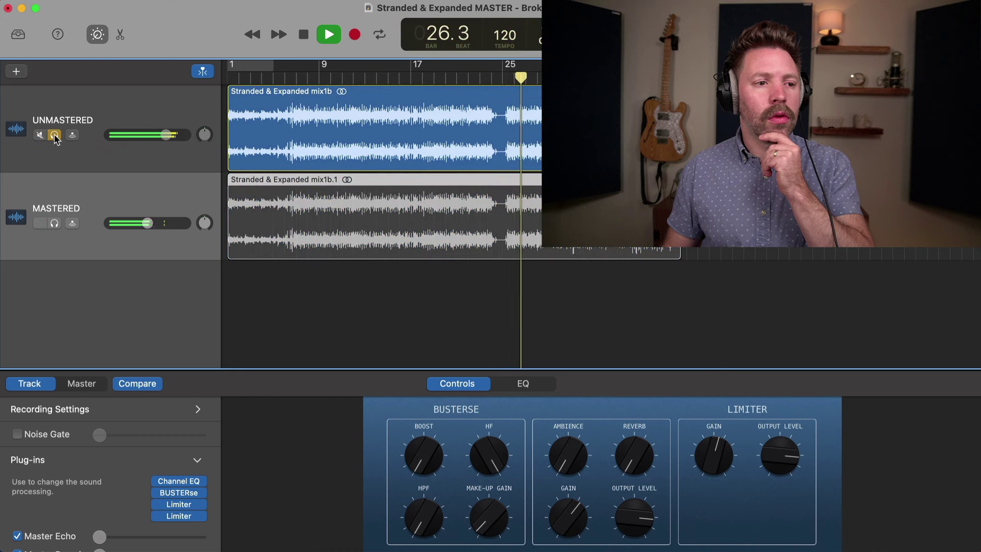
click(54, 135)
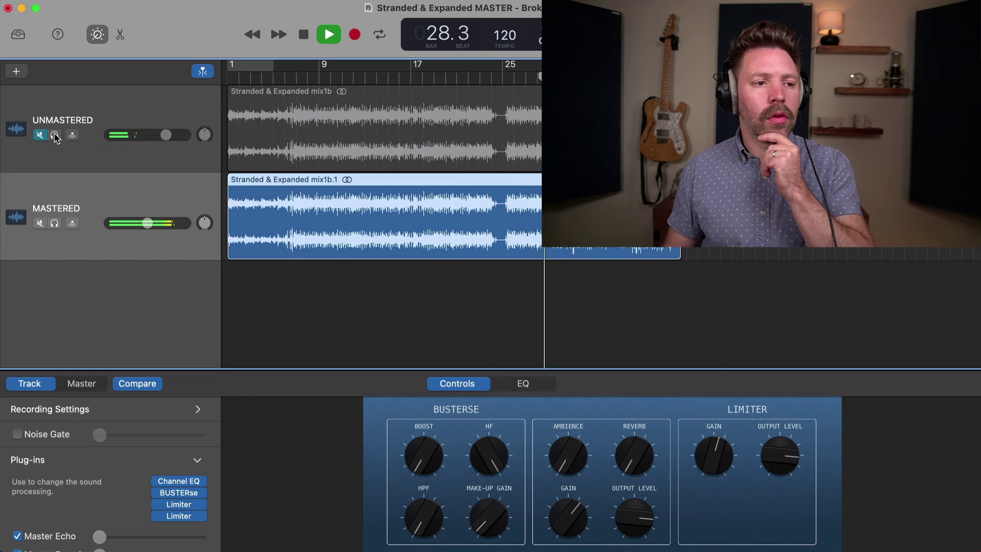
click(54, 136)
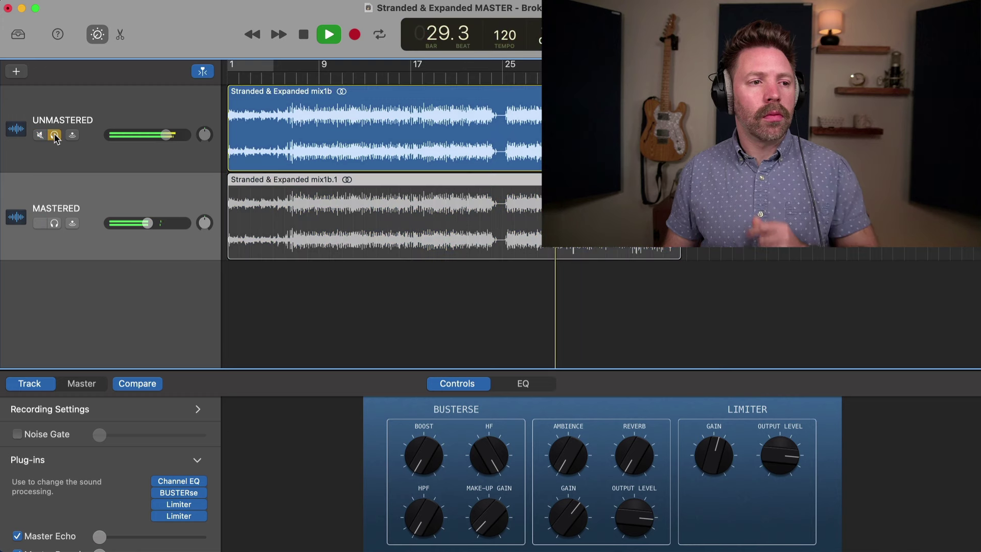
click(40, 135)
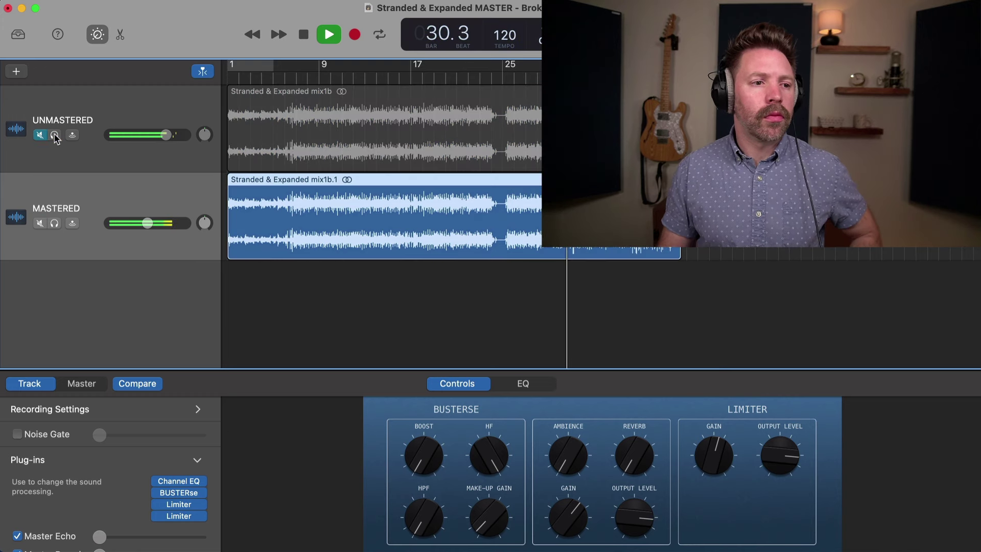
key(space)
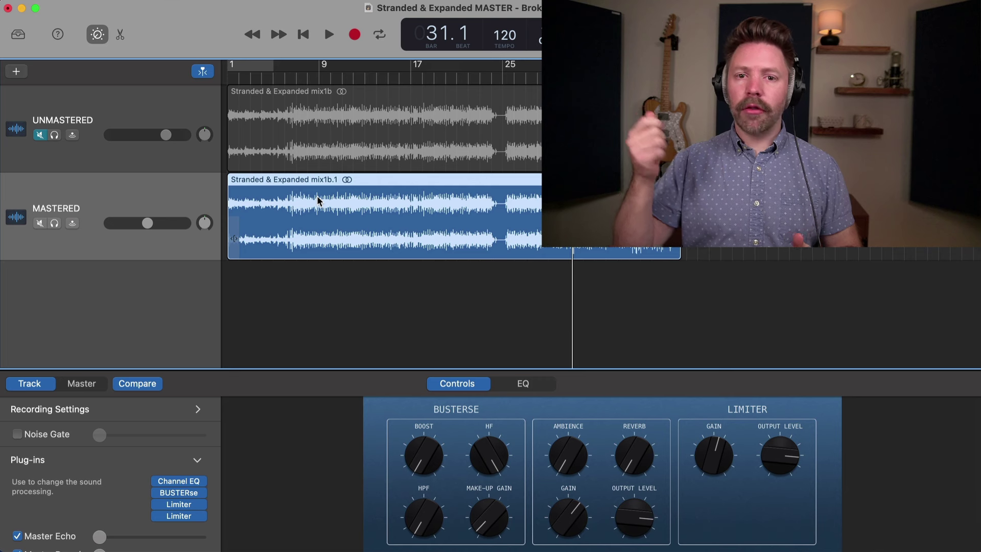
Reset the MASTERED track's volume to its default and select that track's audio region for export
alt+click(147, 223)
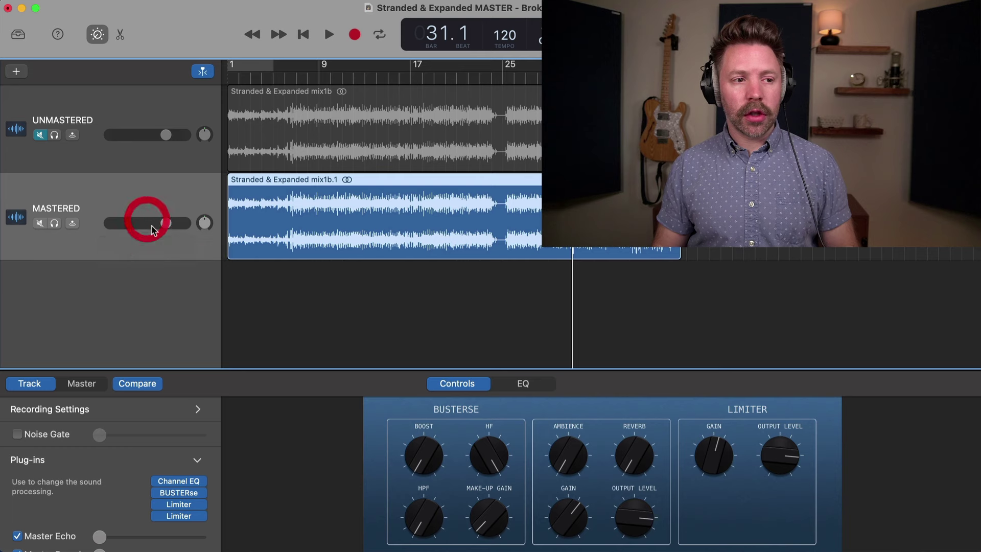
click(372, 293)
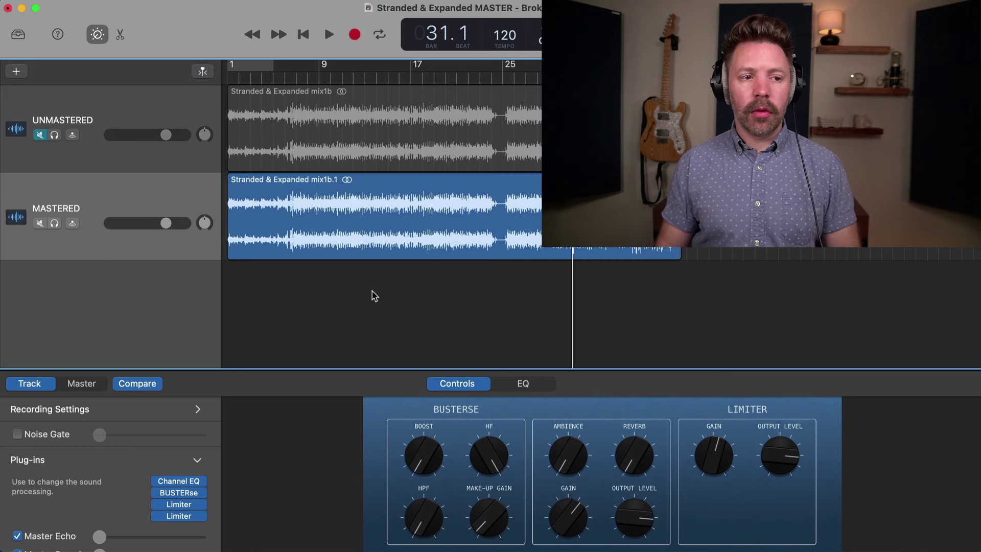
click(360, 146)
click(355, 217)
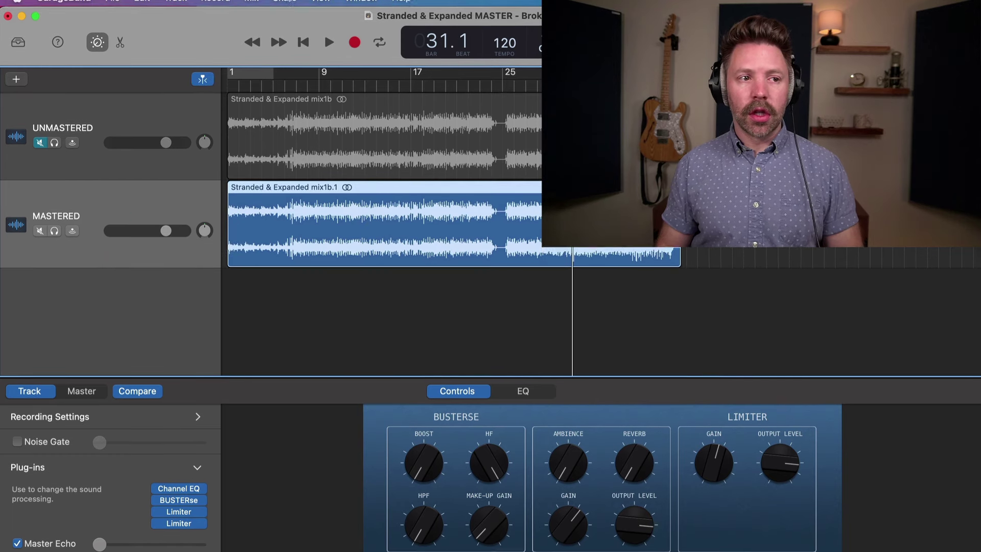
Start exporting the song to disk, check the MP3 option, and set the format to WAVE with Uncompressed 24-bit quality
click(285, 9)
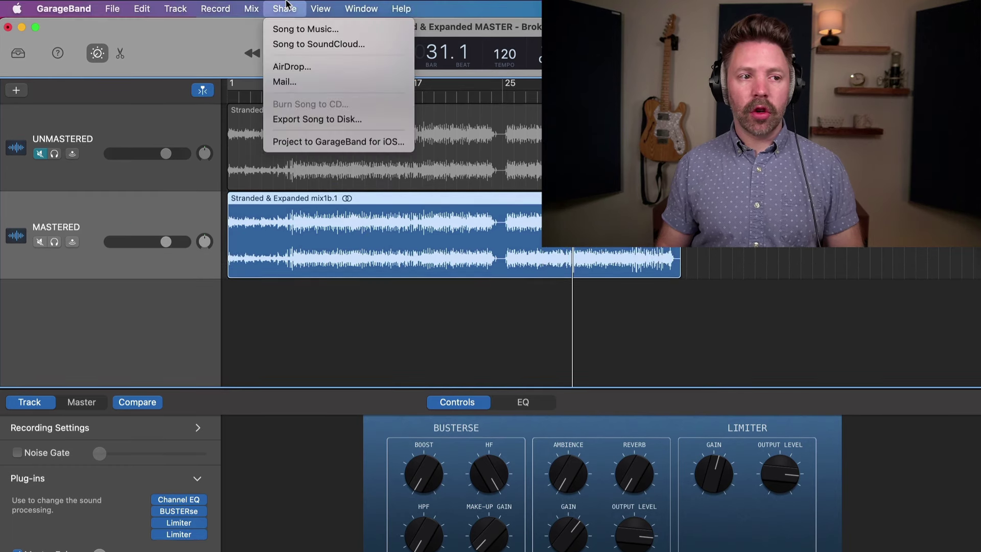
click(306, 118)
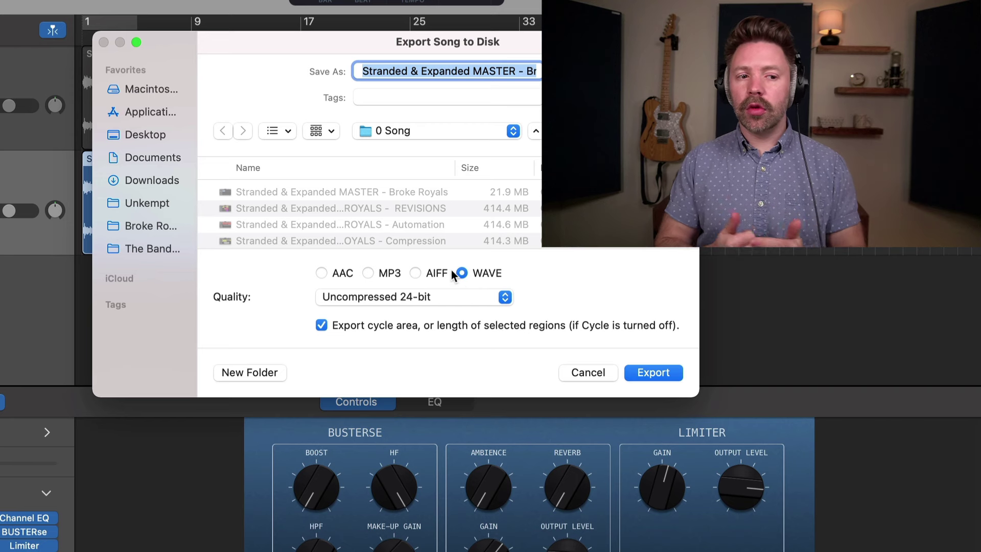
click(388, 271)
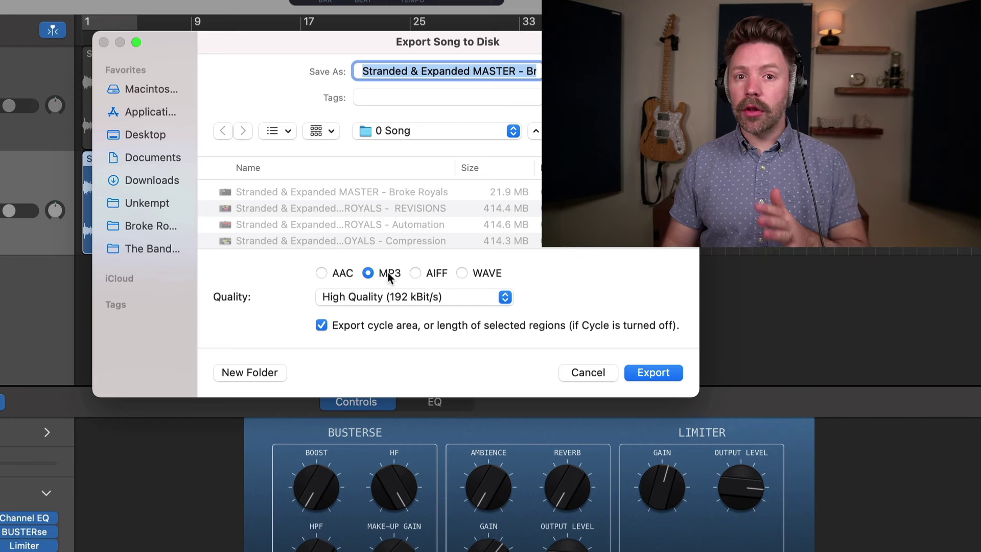
click(473, 276)
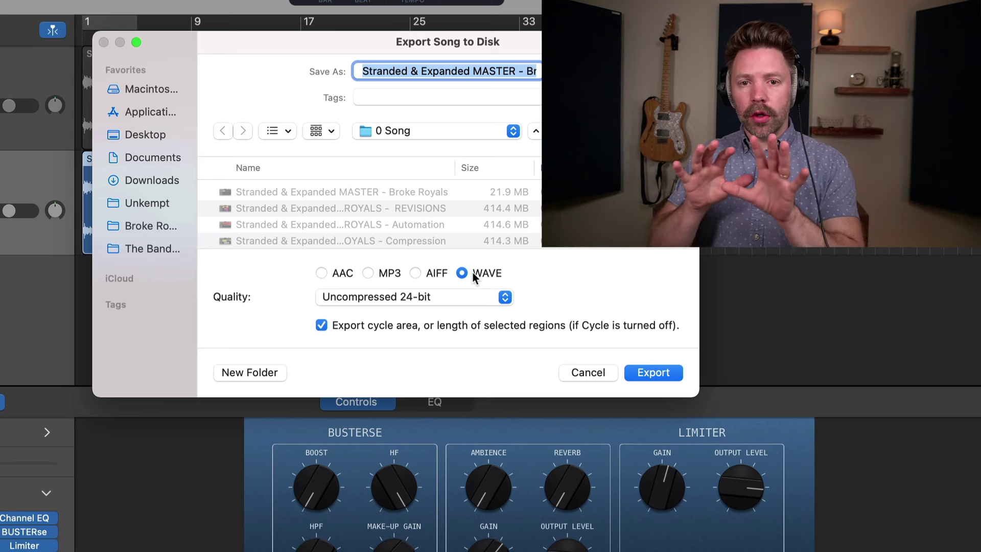
Check the WAVE quality options, keep Uncompressed 24-bit, and cancel the song export
click(441, 297)
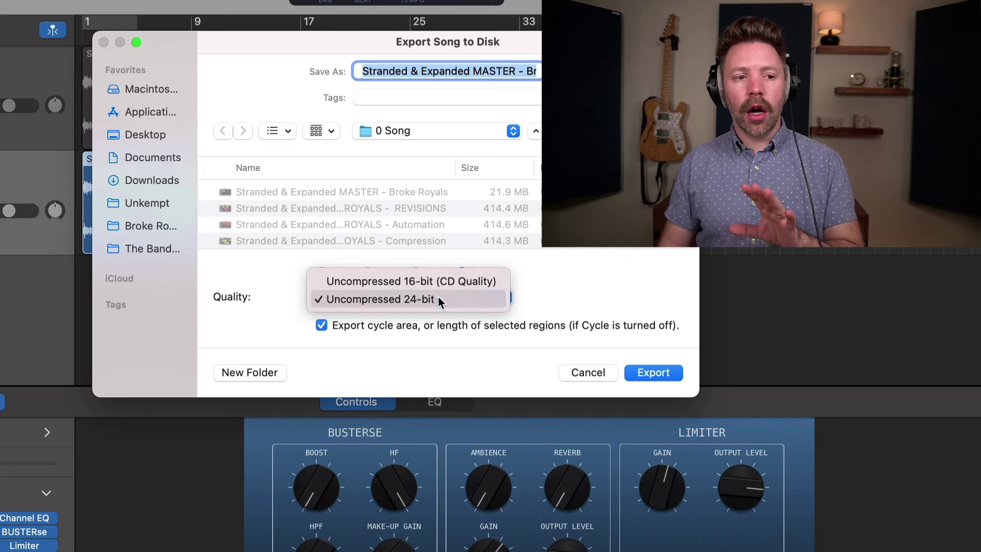
click(480, 296)
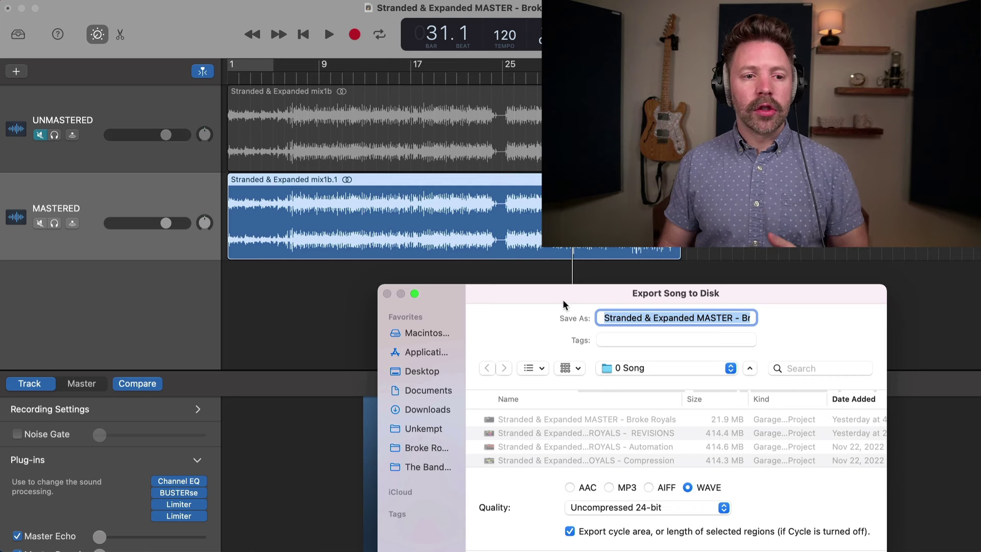
drag(563, 299, 343, 195)
click(564, 475)
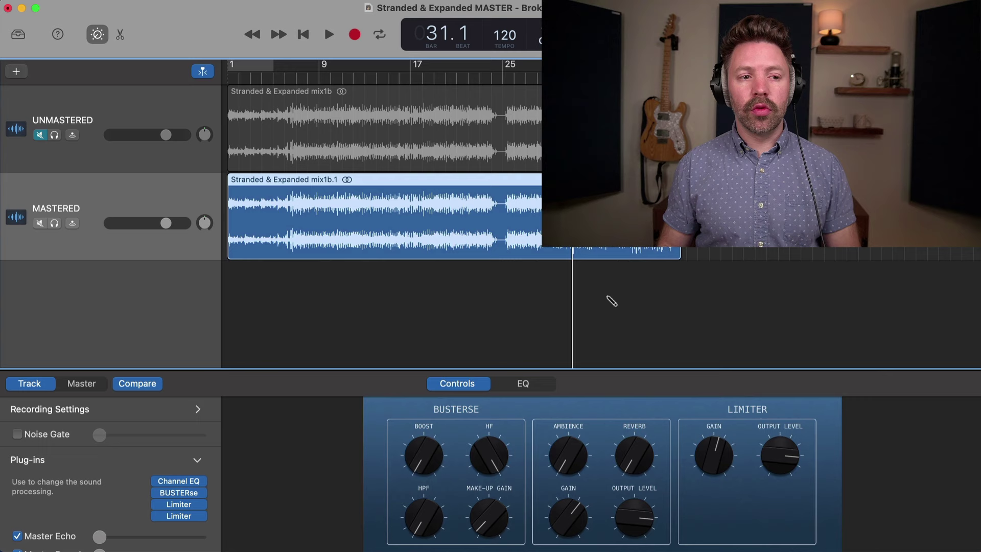
Import the STATIC MIX audio file onto a new track below MASTERED and align its region with the song's start
key(super+Tab)
drag(321, 254, 308, 293)
drag(371, 303, 375, 305)
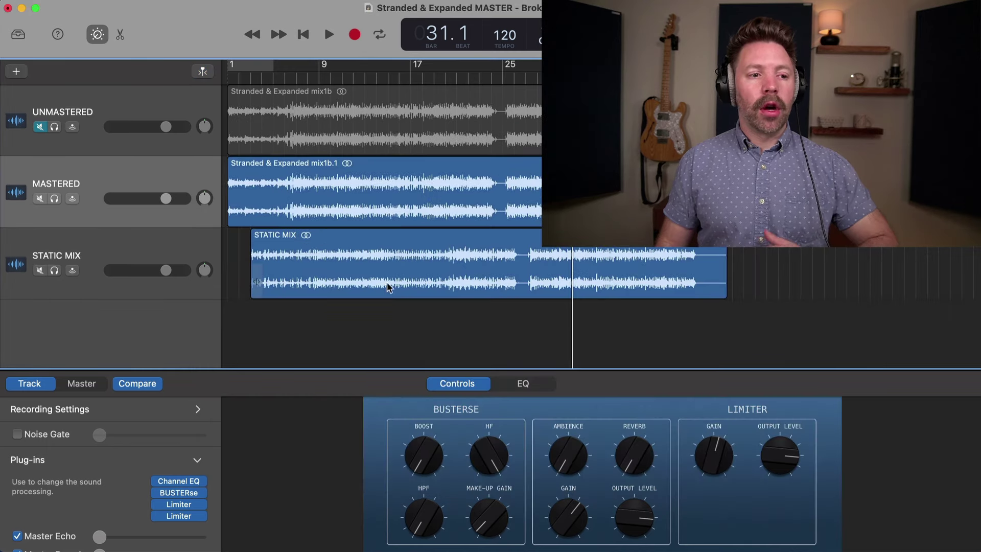
drag(314, 279, 289, 283)
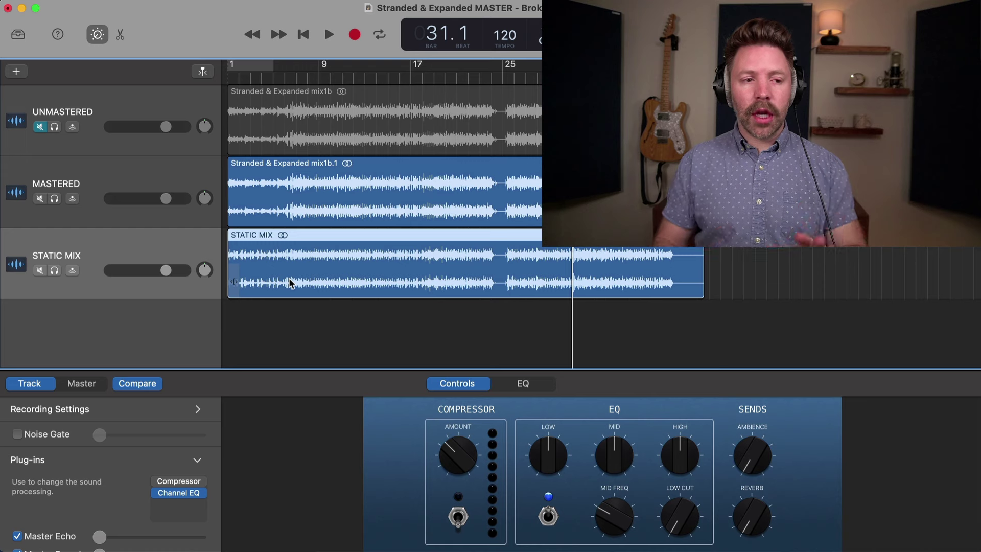
Solo the STATIC MIX track, play it from bar 31, and turn its solo off and stop playback
click(82, 105)
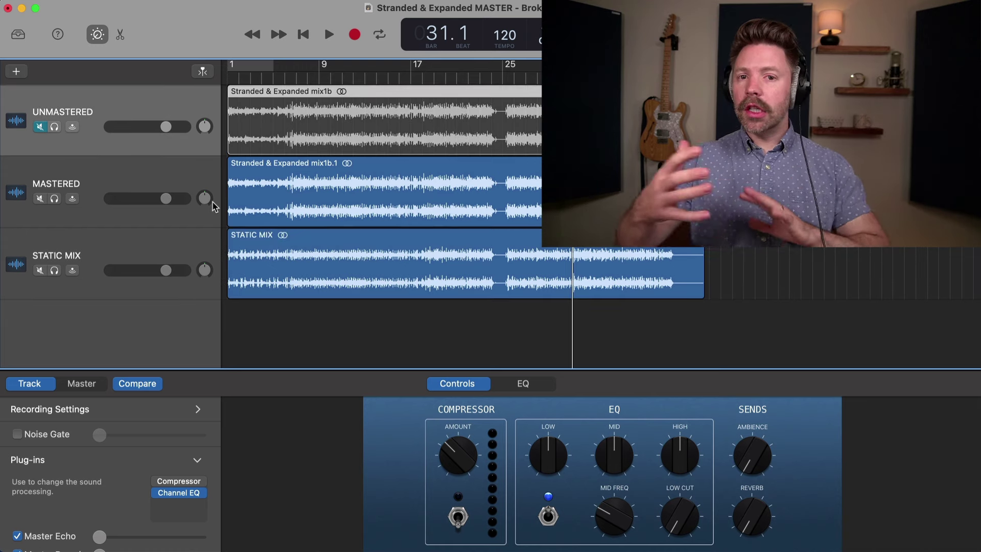
click(81, 253)
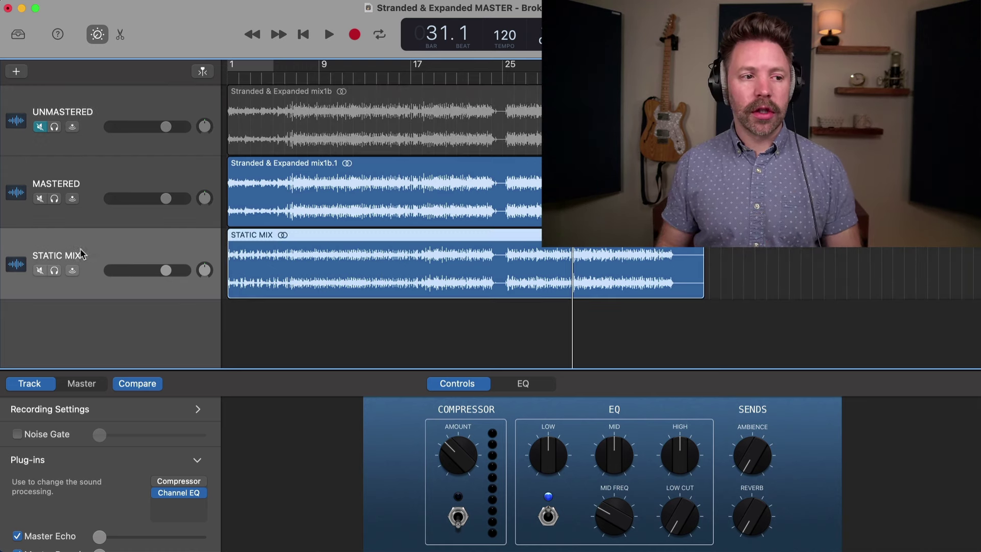
click(55, 271)
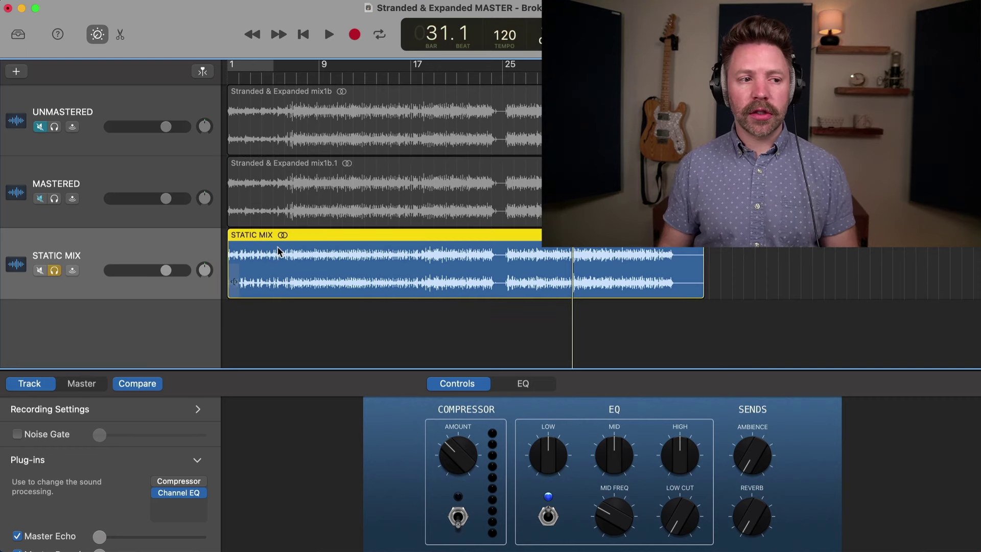
scroll(278, 251, right, 1)
key(space)
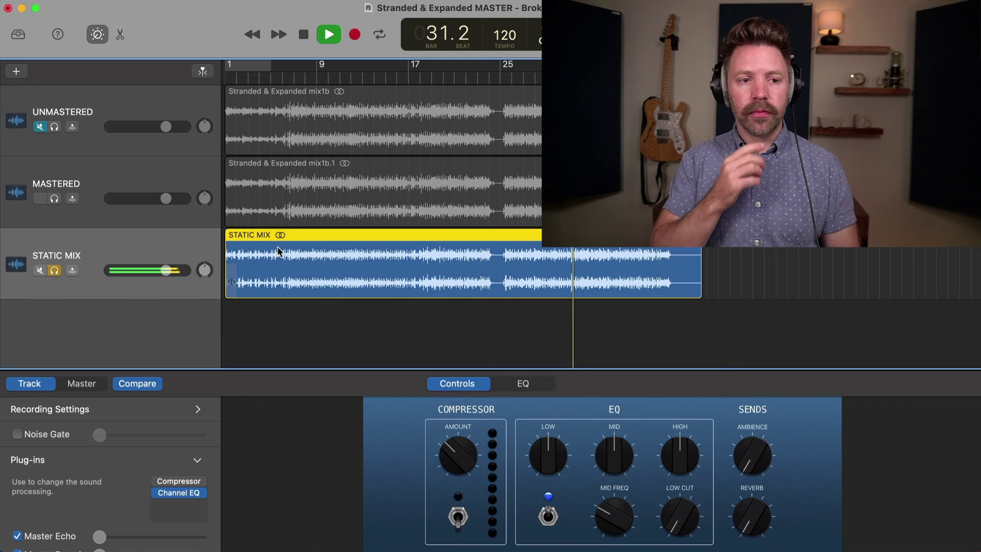
click(54, 270)
key(space)
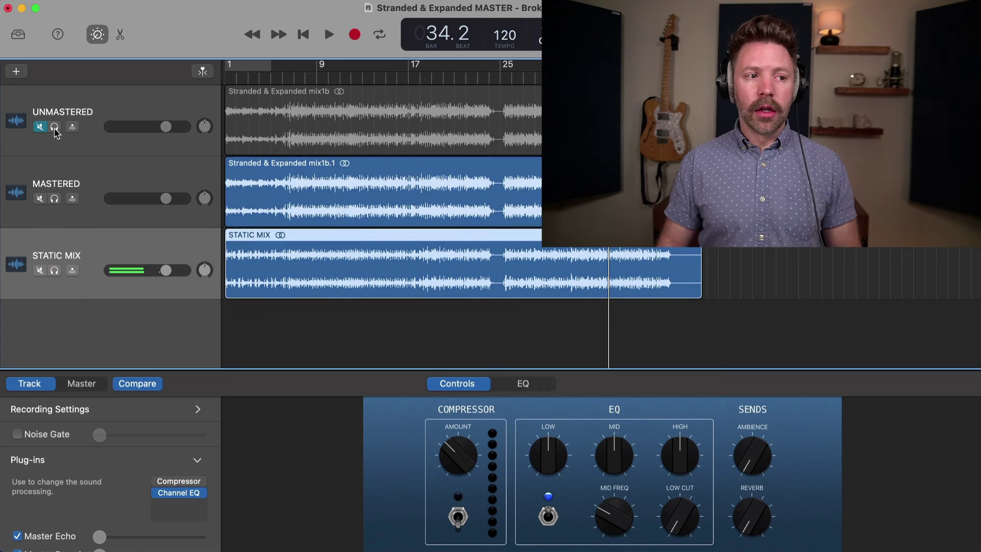
Solo the UNMASTERED track and play it from bar 34 for comparison with the static mix
click(55, 127)
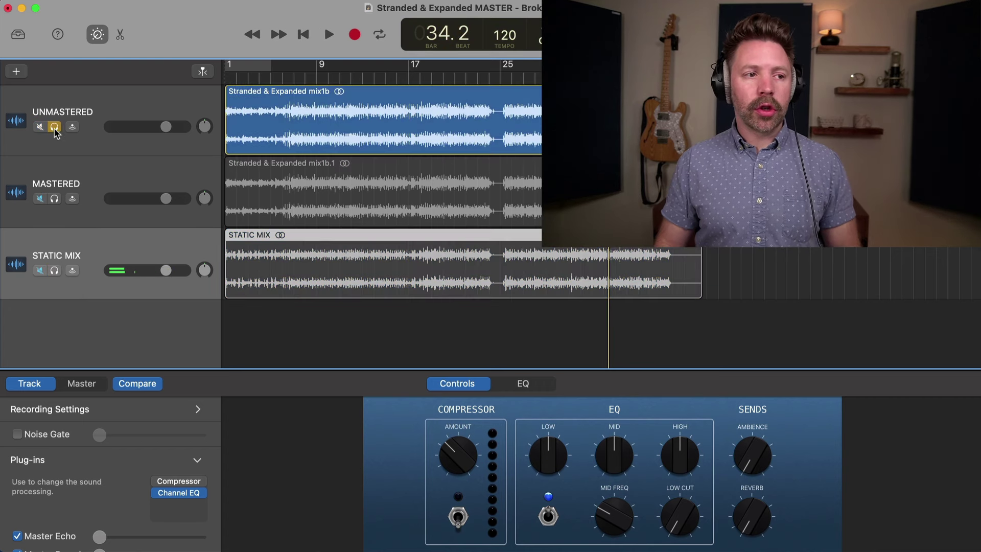
click(76, 104)
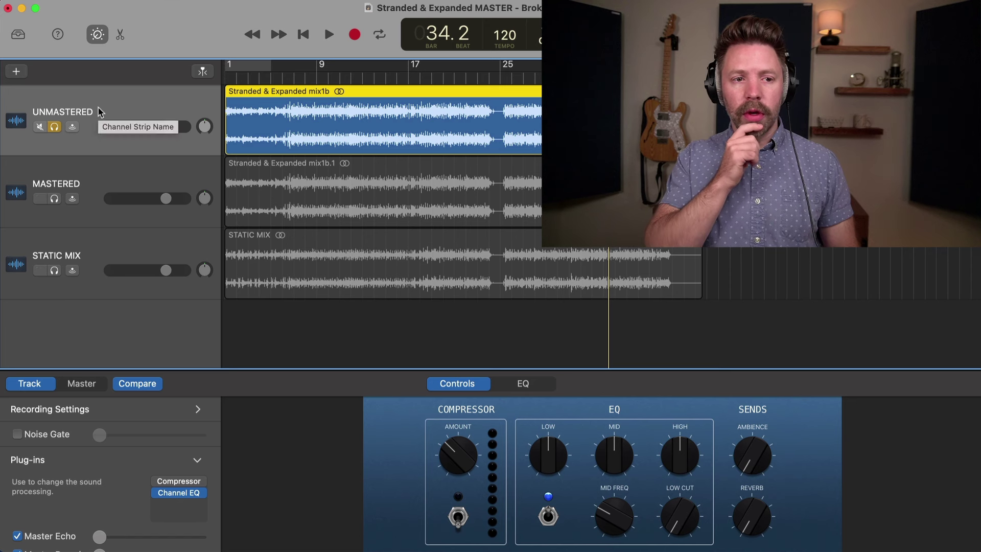
key(space)
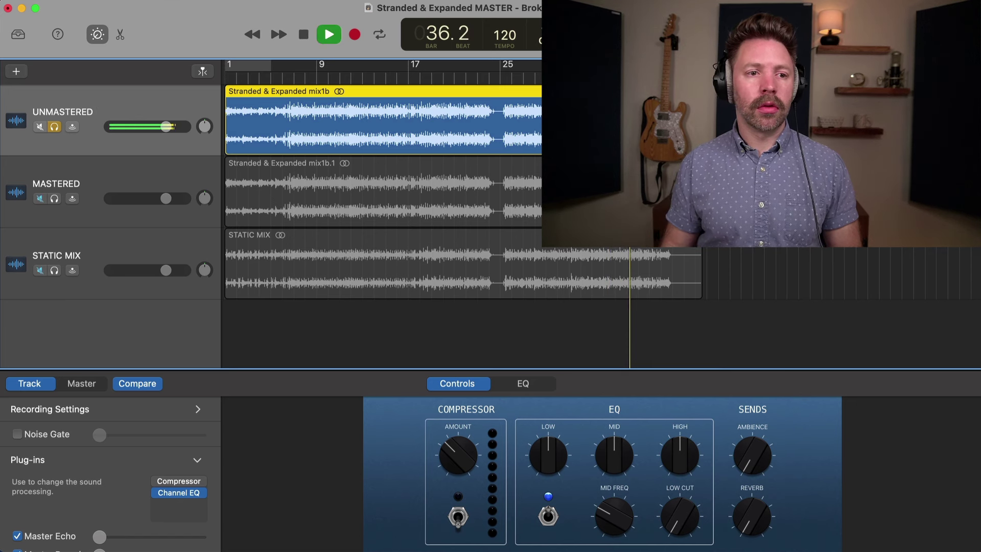
Turn off the UNMASTERED solo, mute STATIC MIX, and play the MASTERED track briefly from bar 27
click(520, 78)
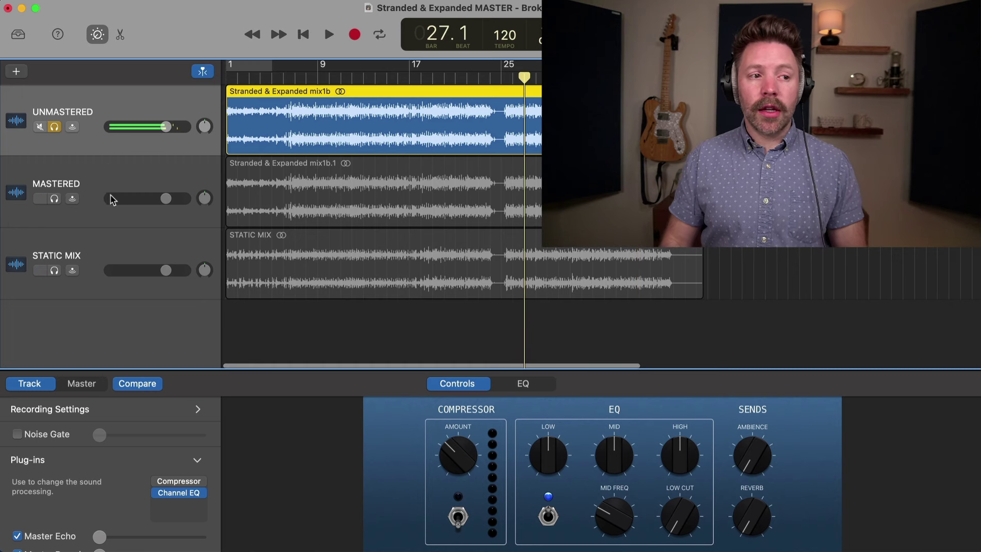
click(56, 126)
click(41, 269)
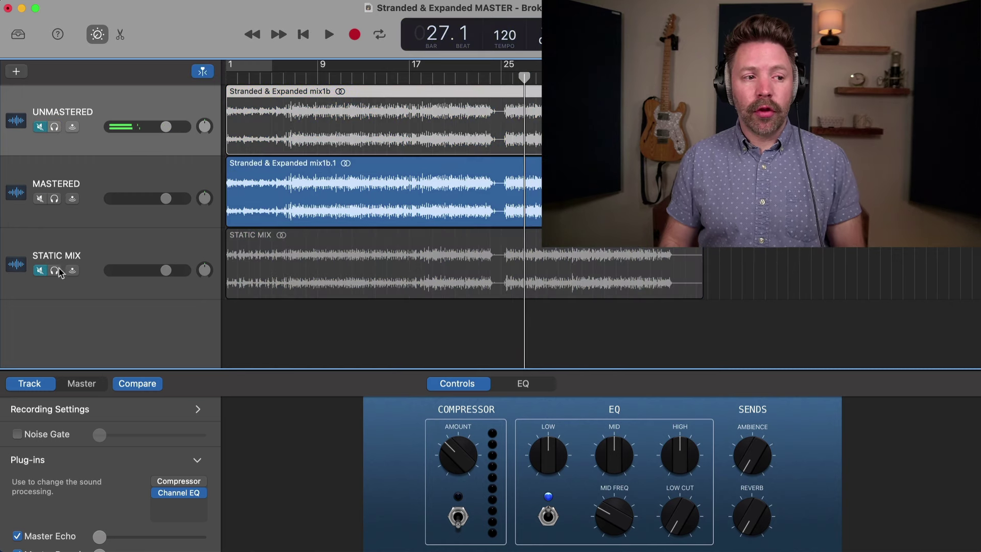
key(space)
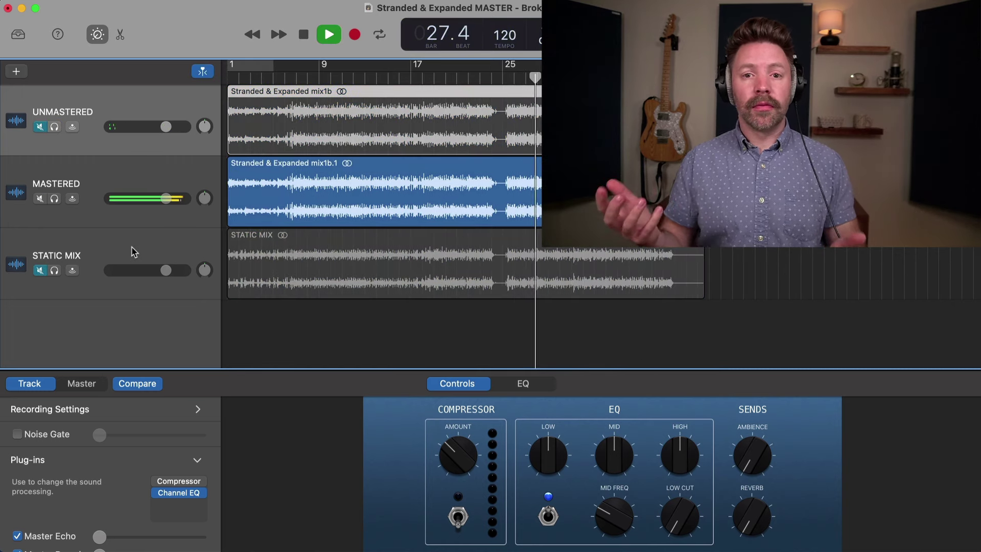
key(space)
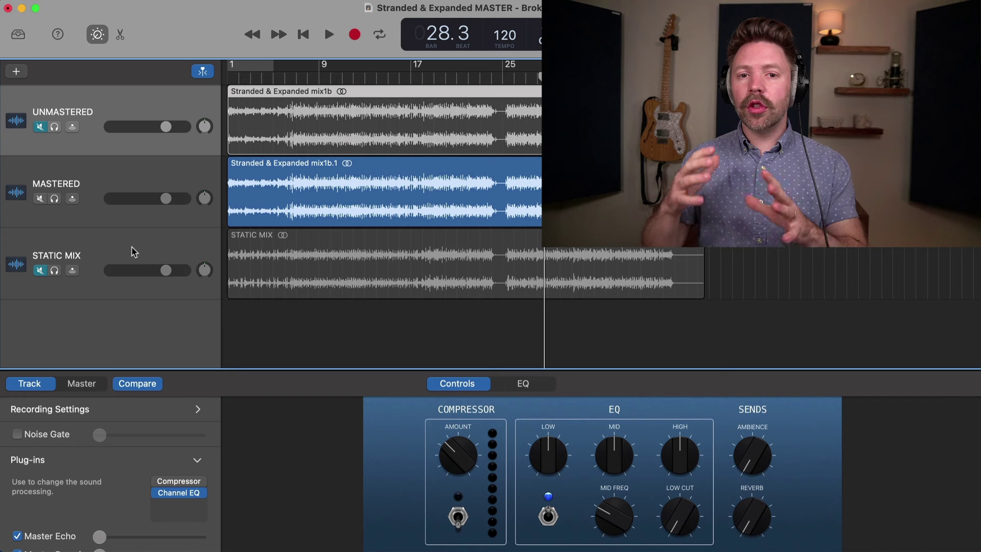
Select the MASTERED track to review its plug-in chain
click(110, 193)
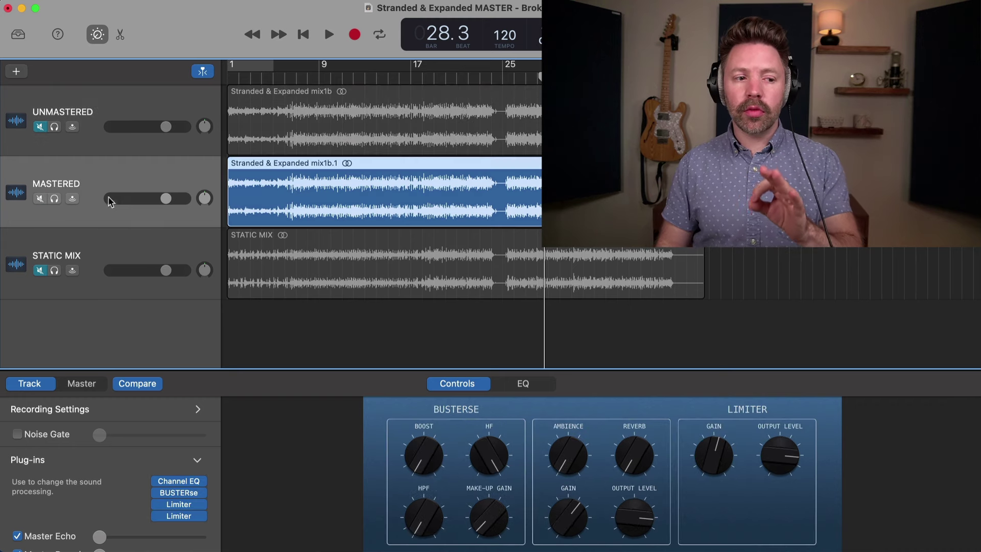
mouse_move(186, 494)
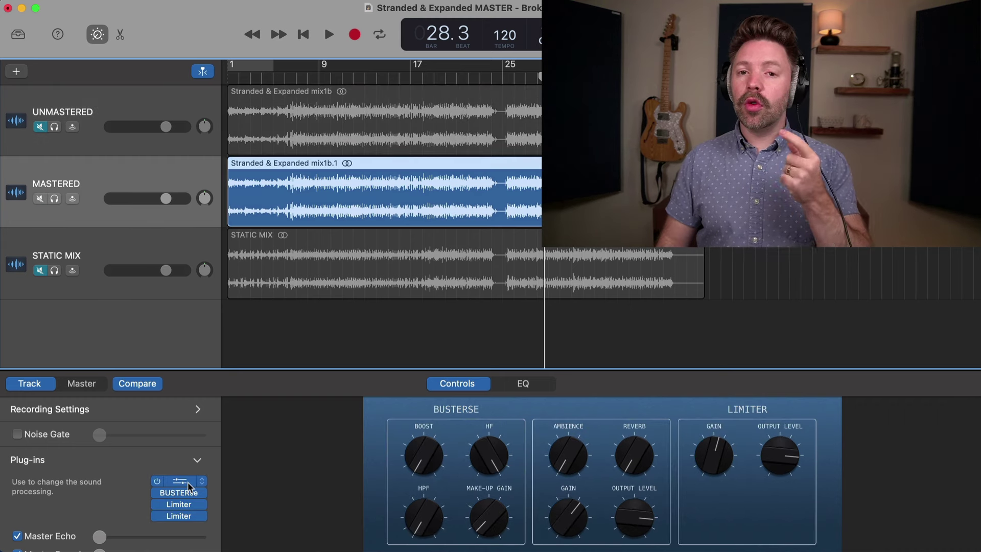